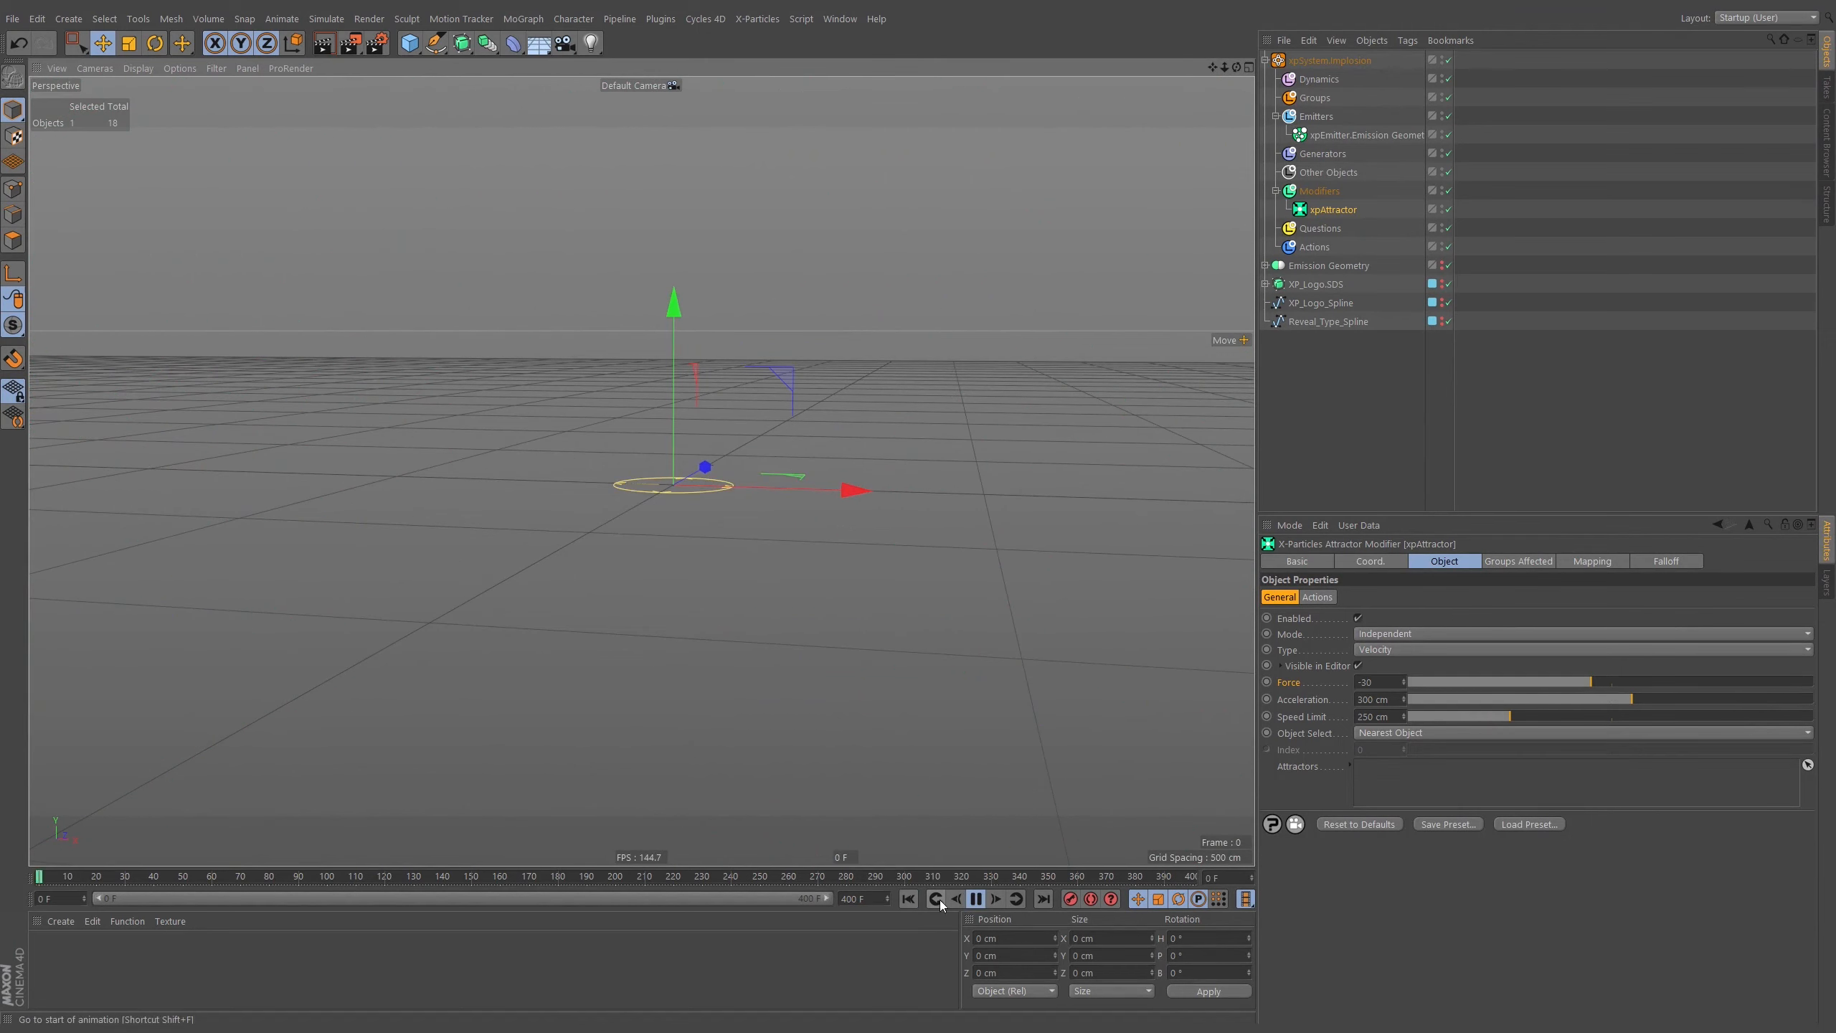
Play the simulation from frame 0 repeatedly to examine how the xpAttractor affects the text particles.
click(977, 901)
click(977, 905)
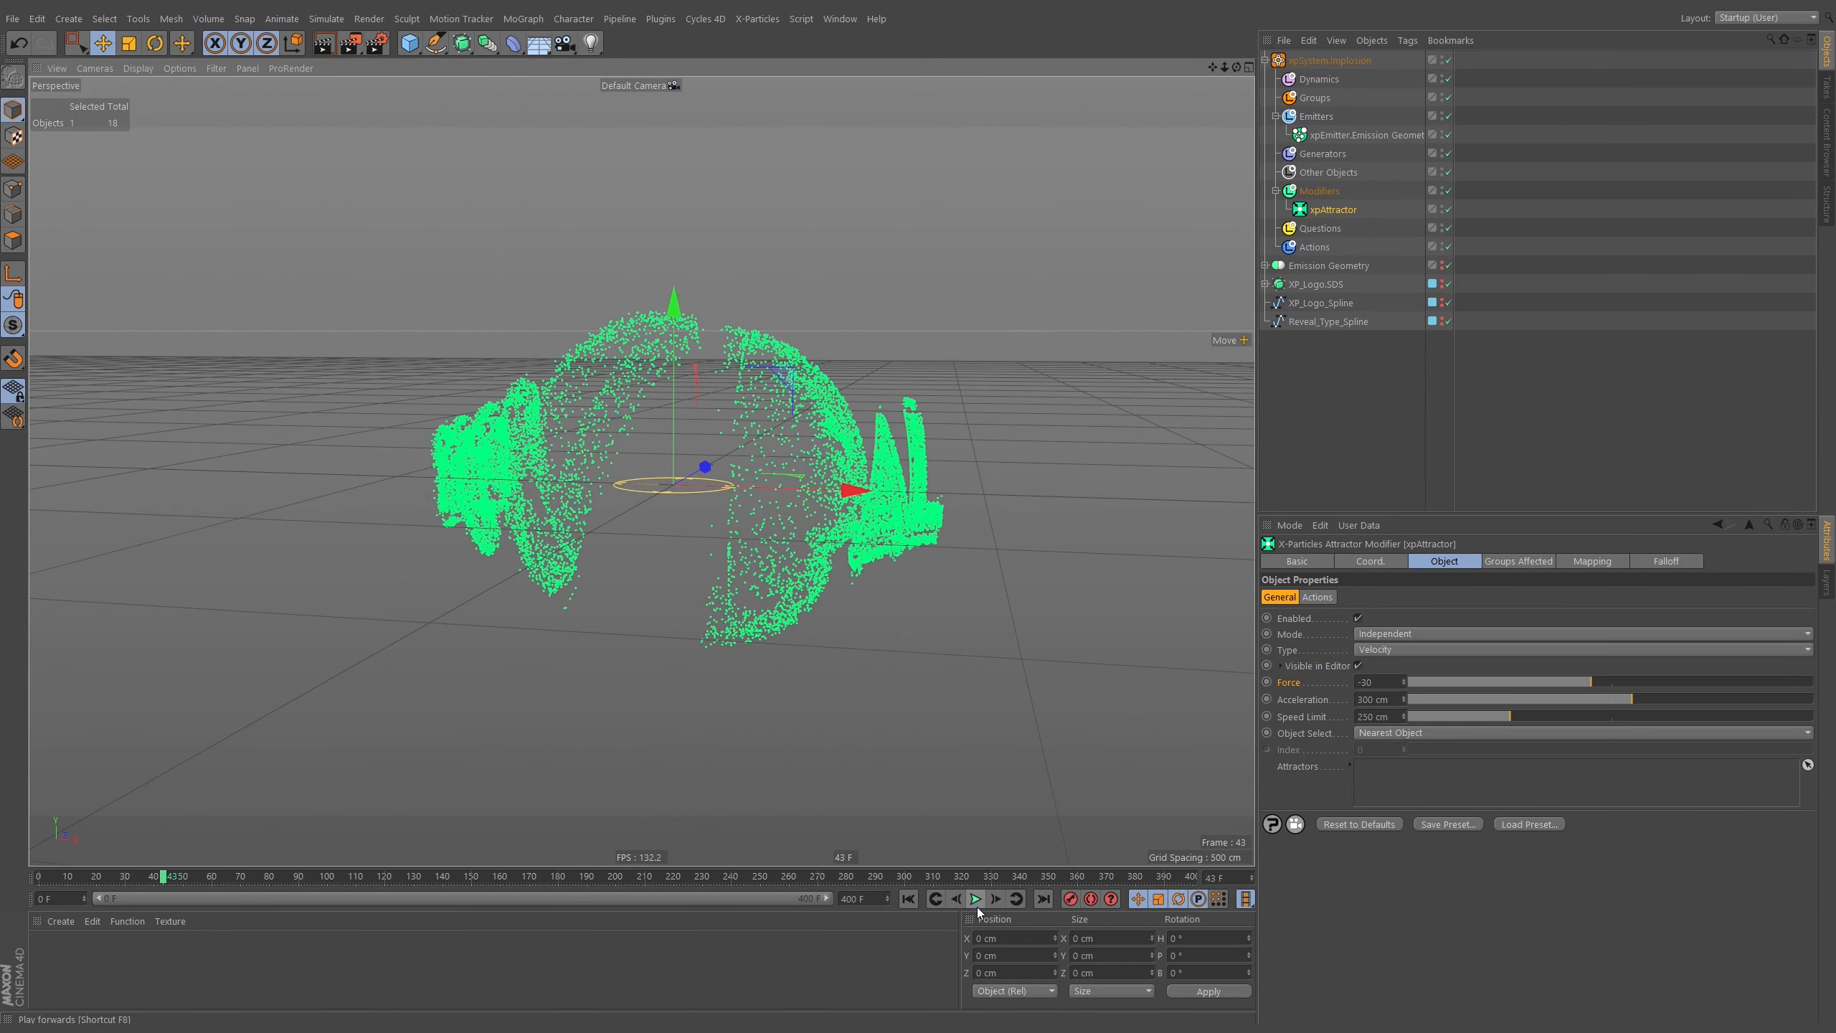
click(908, 898)
click(976, 901)
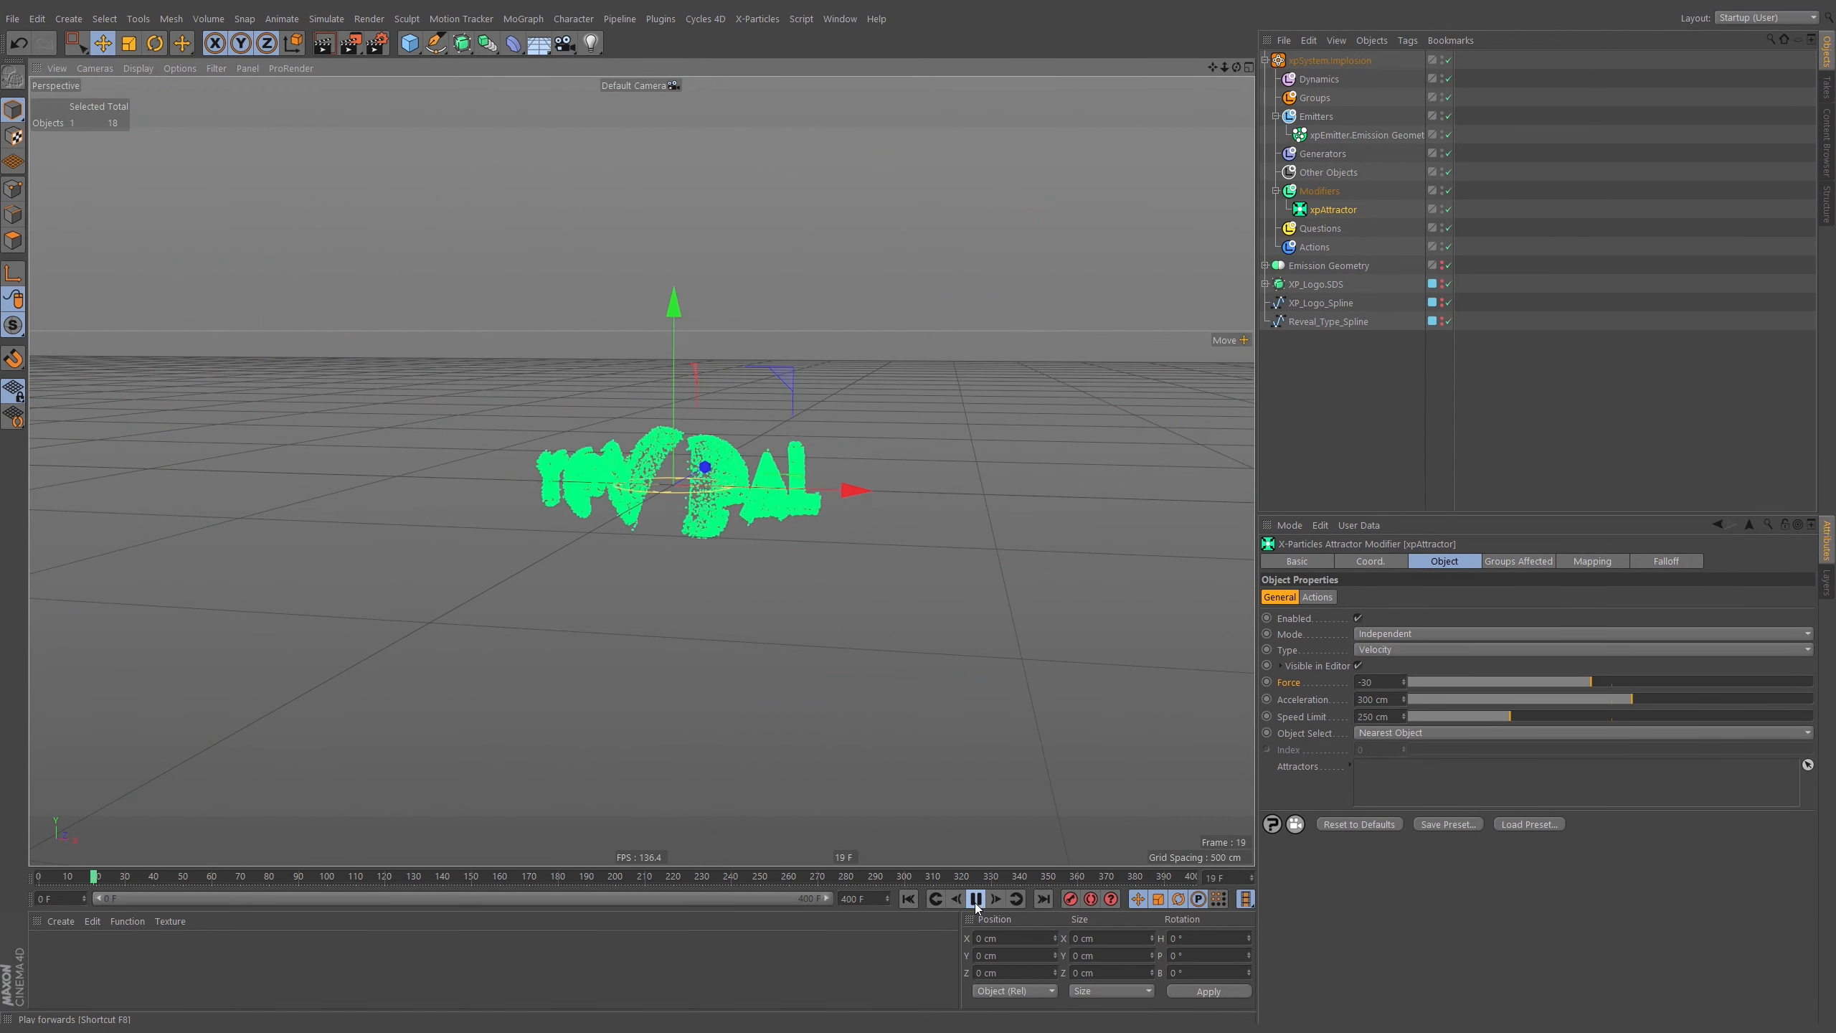
click(976, 900)
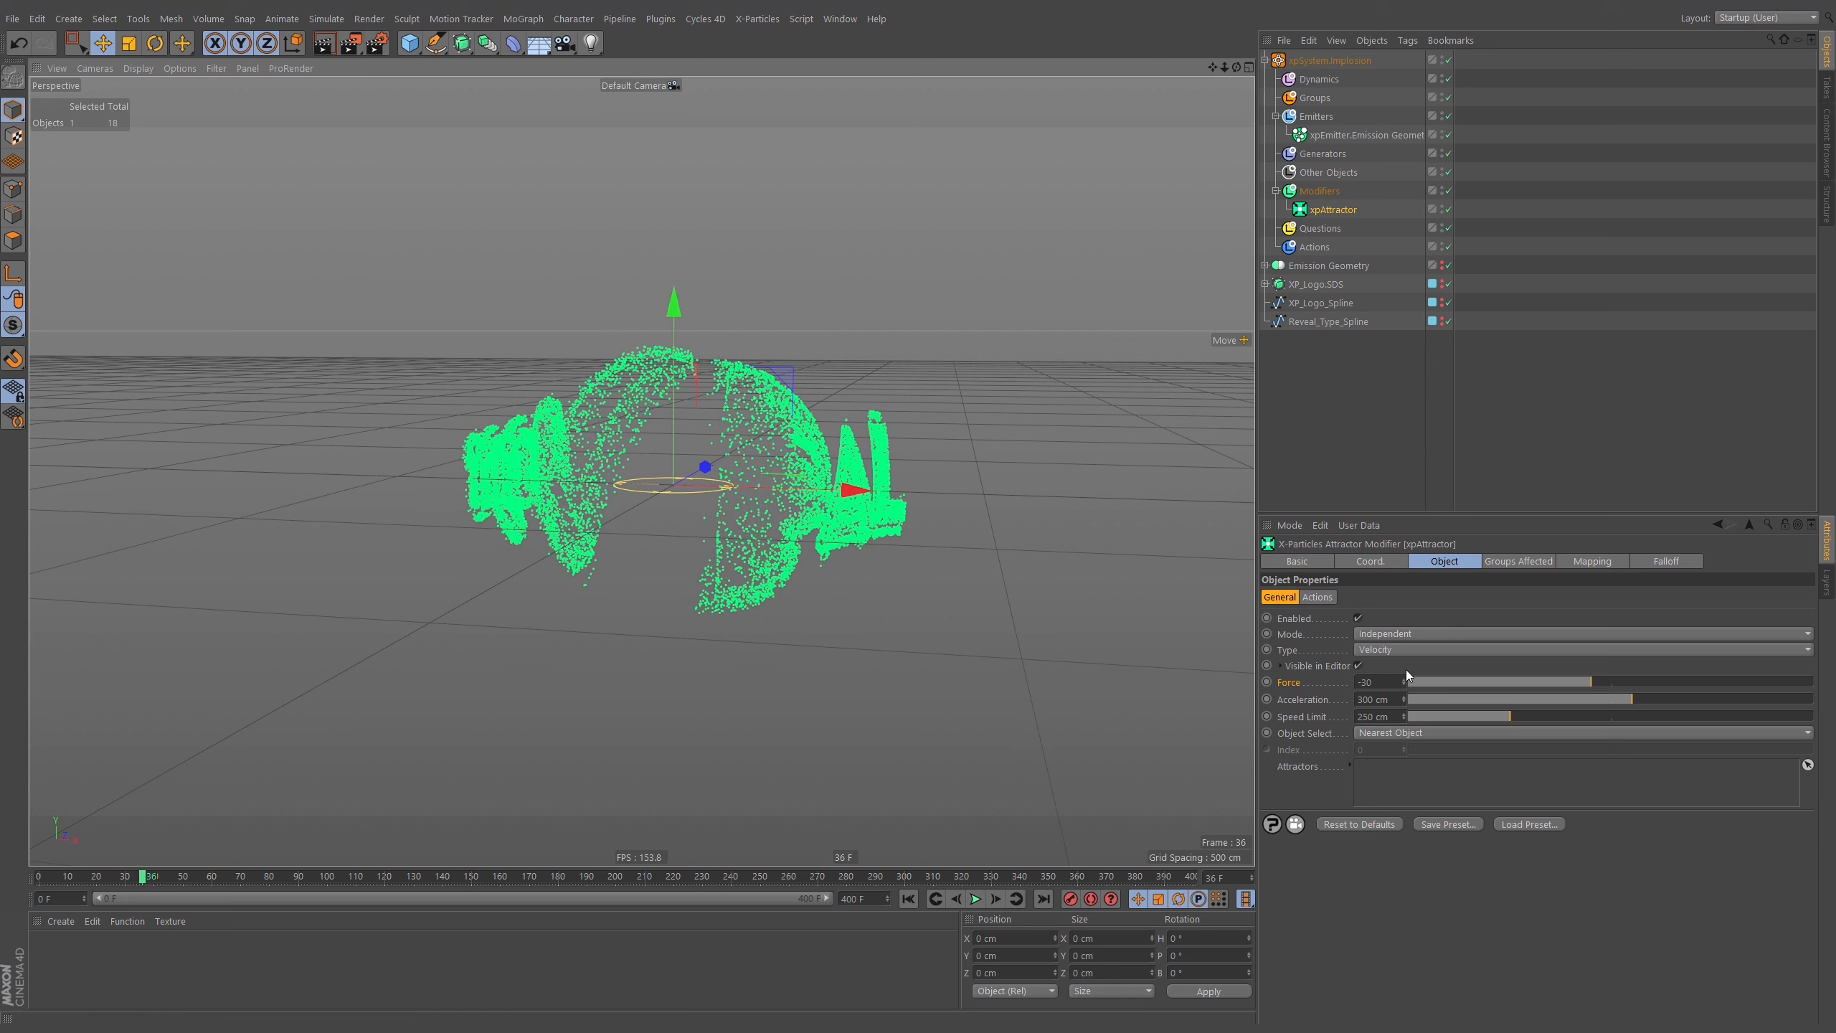
Set the xpAttractor's Type to Force and replay the simulation from frame 0.
click(1383, 652)
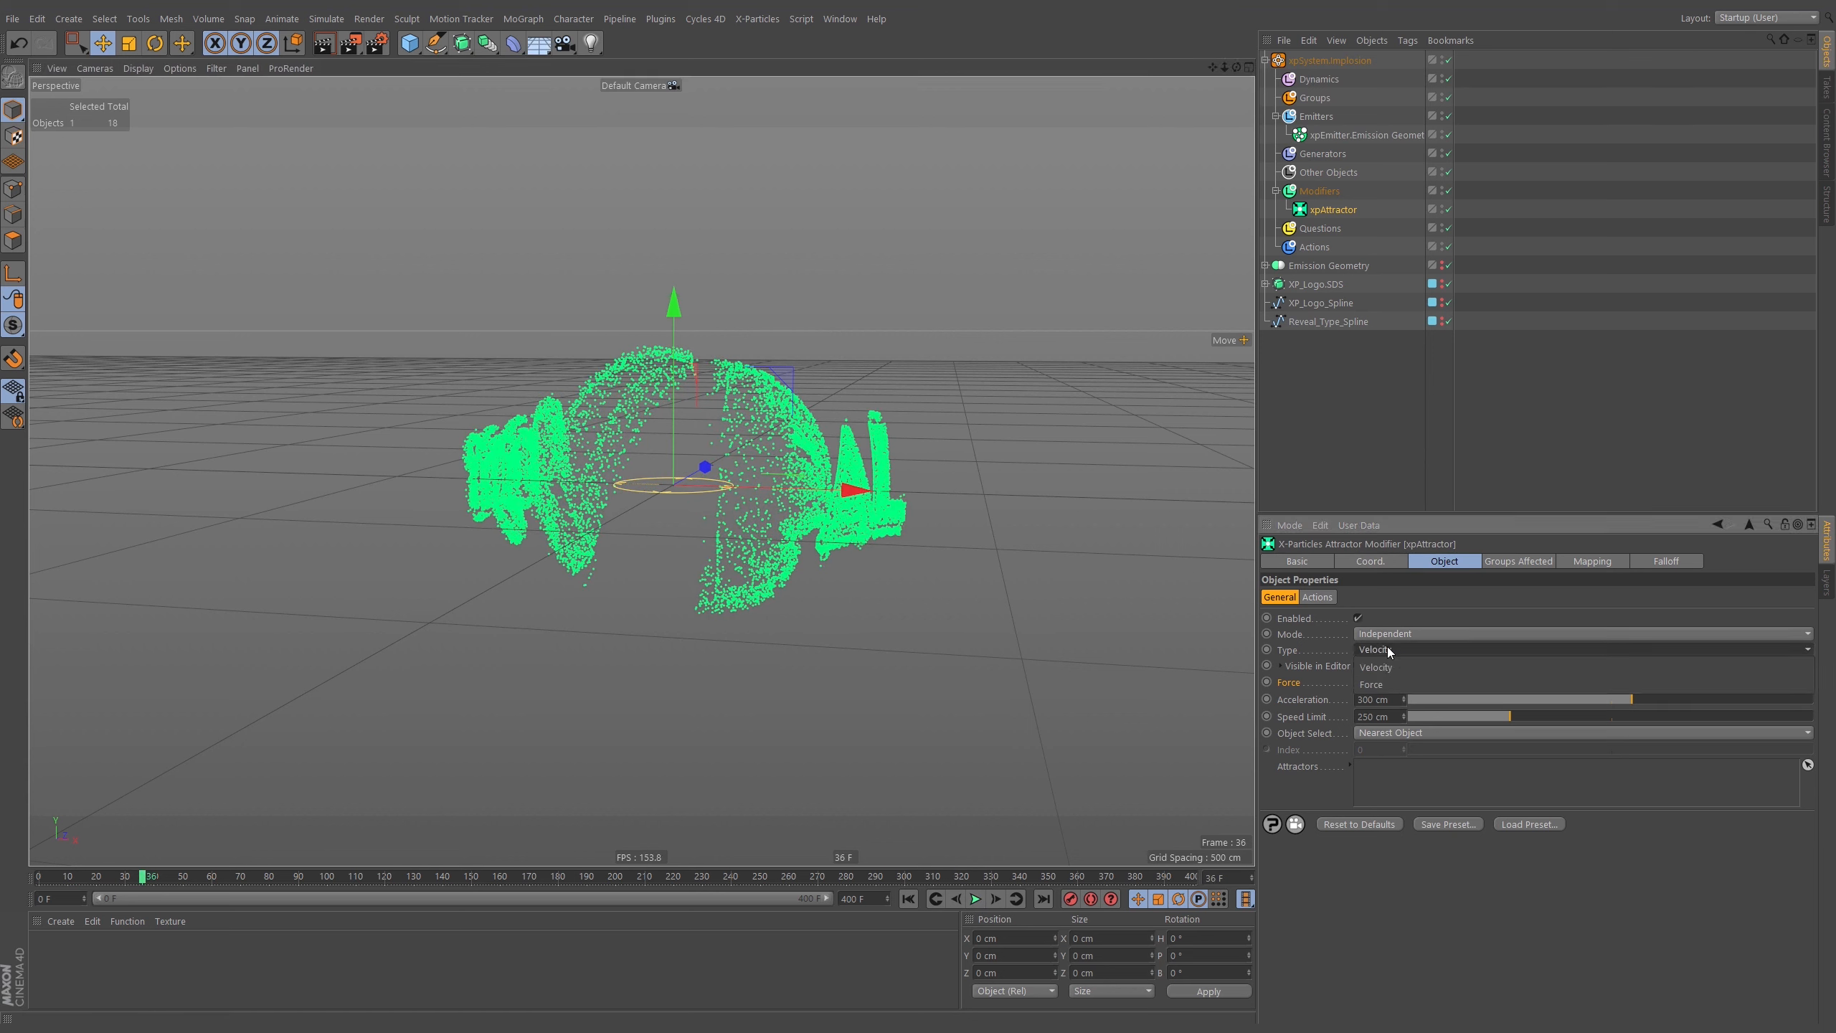
click(1384, 685)
click(908, 899)
click(976, 901)
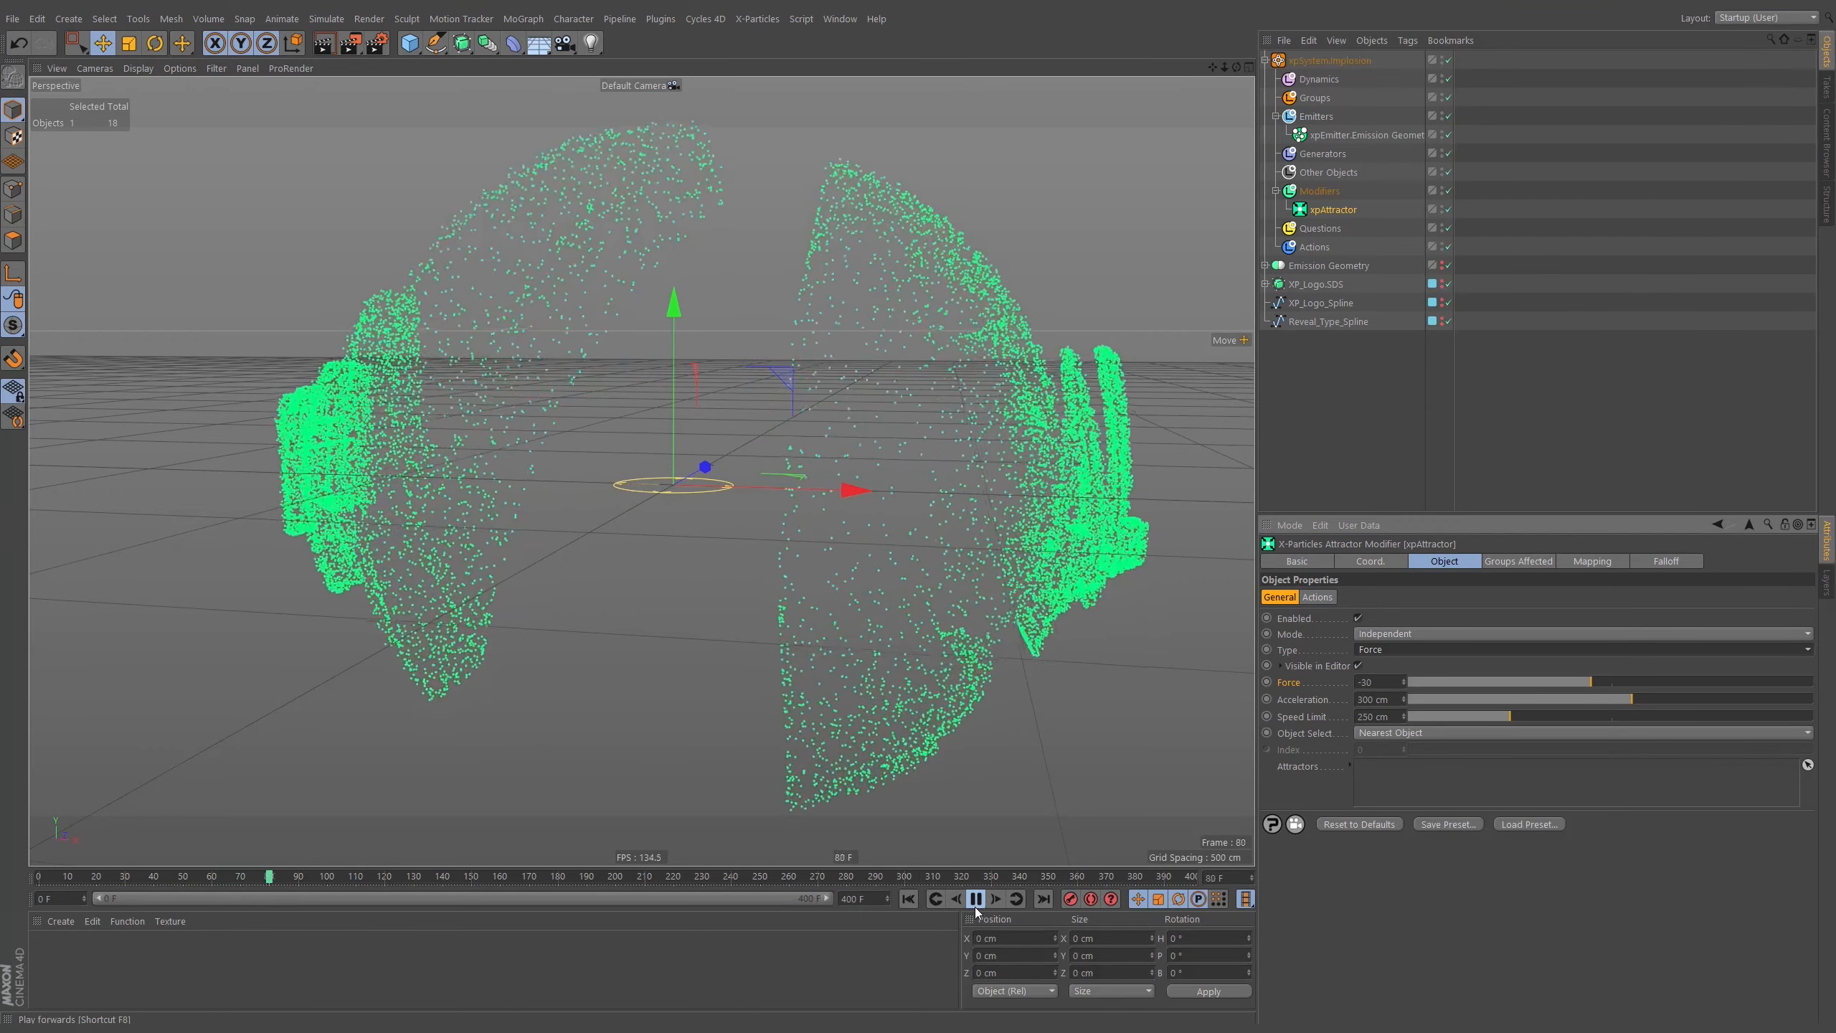
click(977, 901)
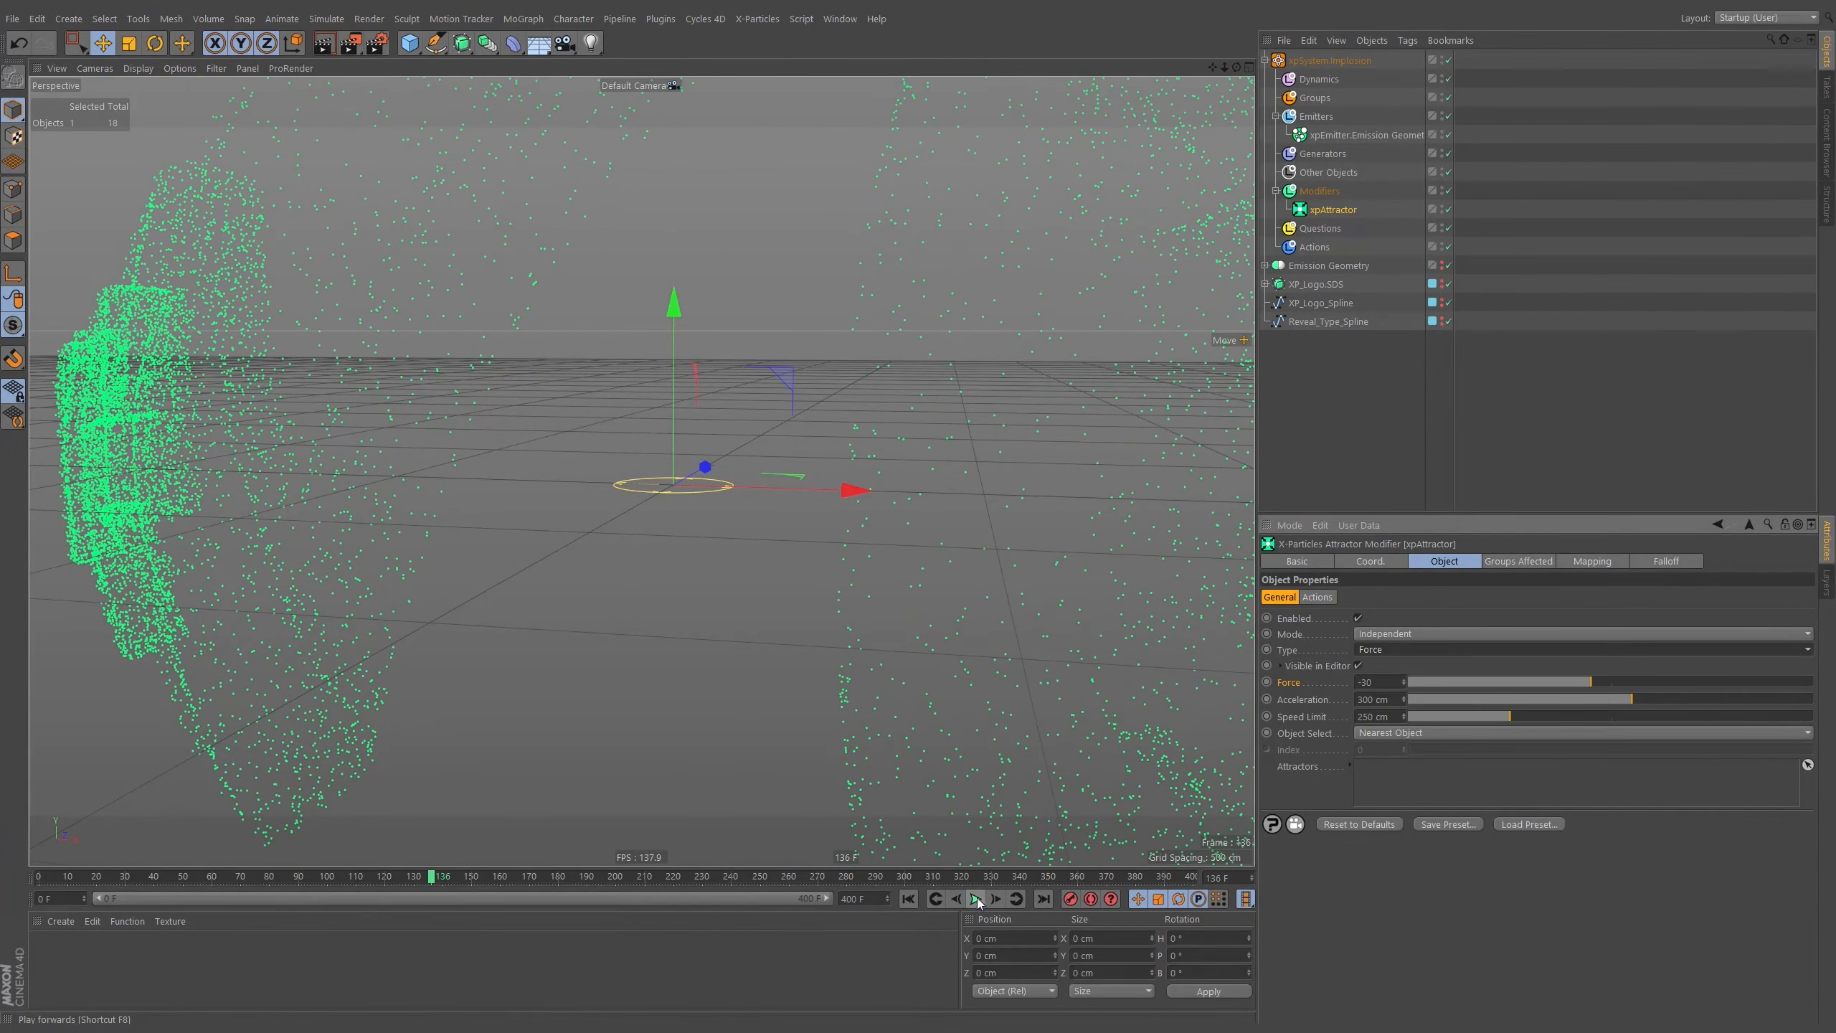
Delete the xpAttractor modifier from the particle system.
double_click(1365, 682)
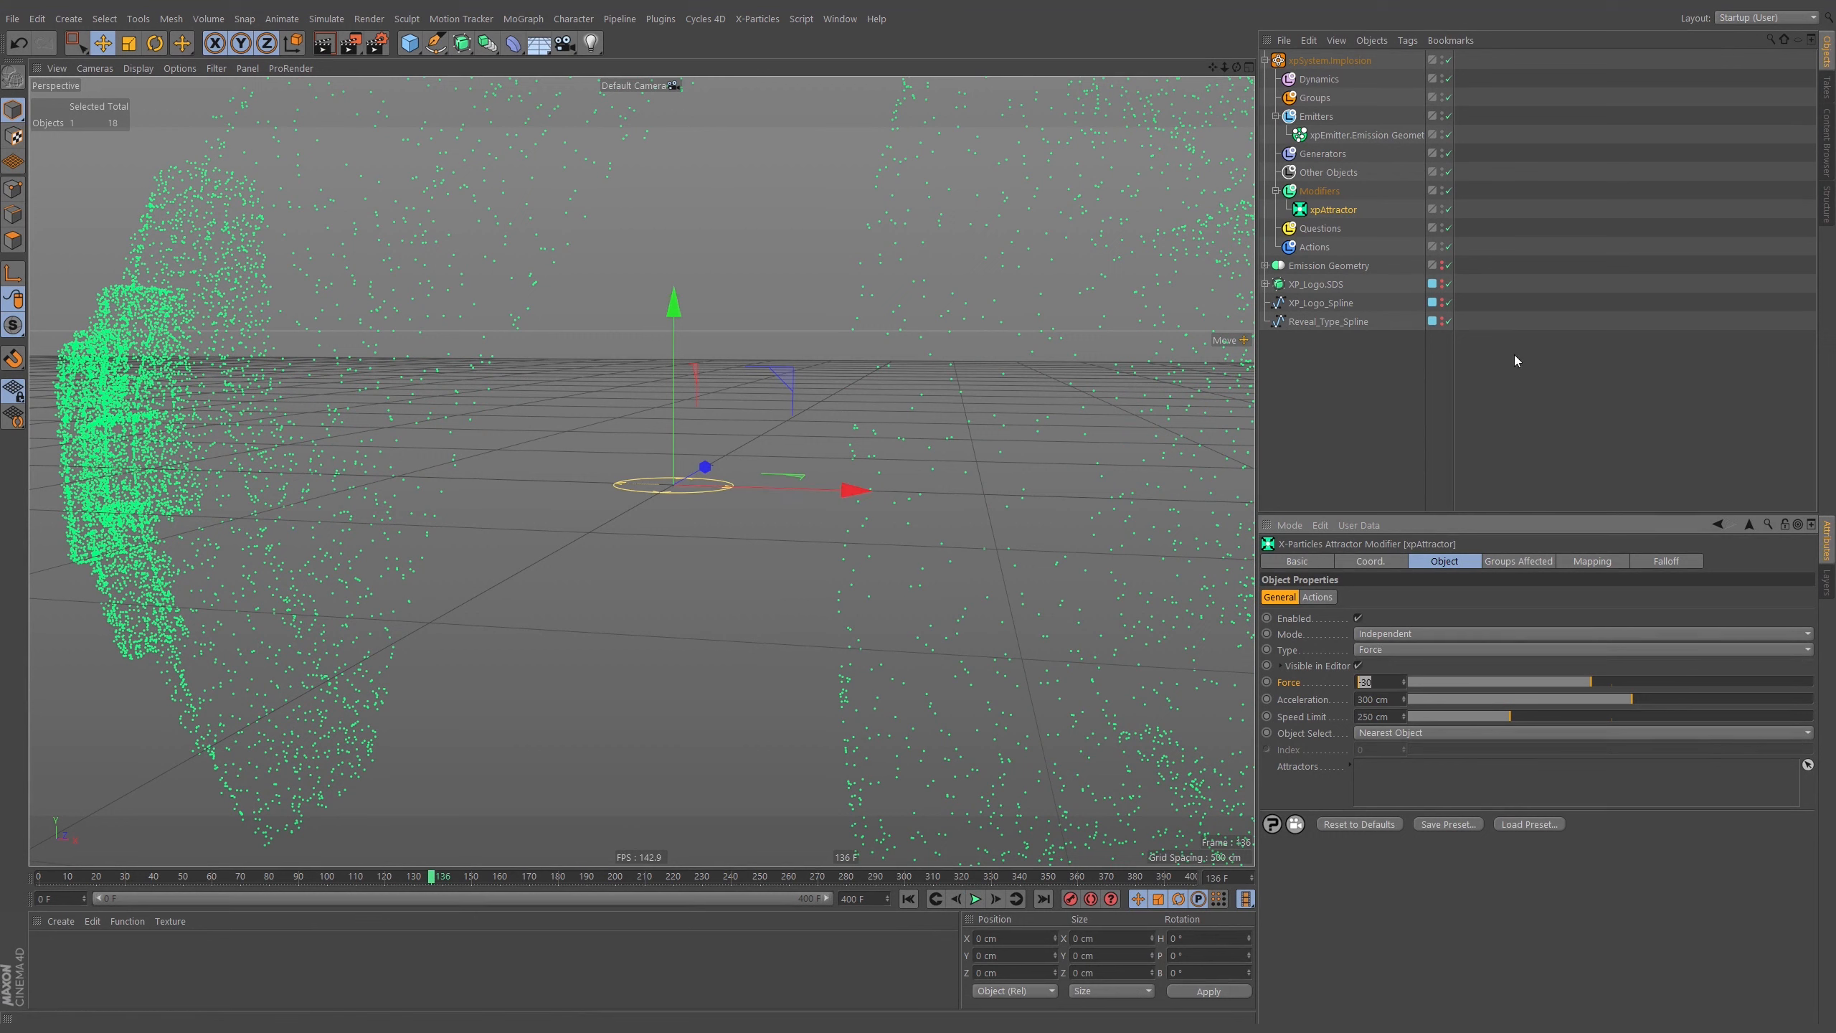
click(1330, 209)
key(Delete)
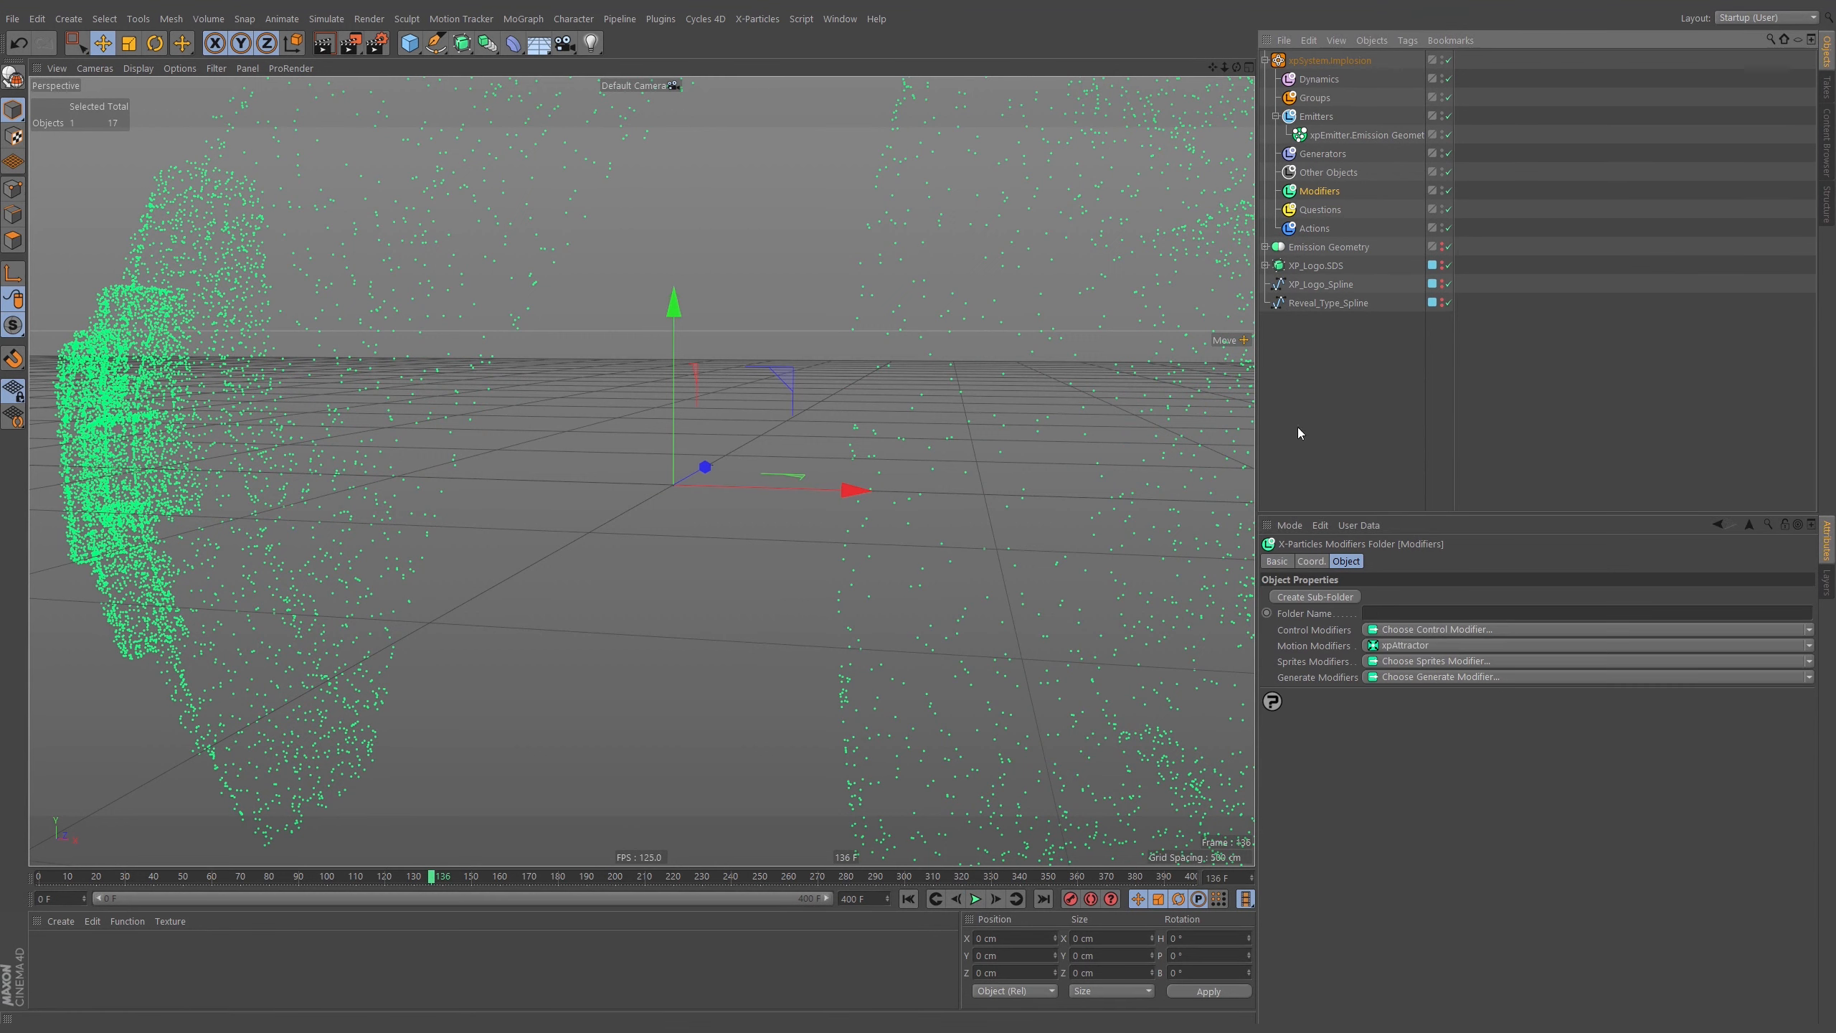
Add an xpExplode motion modifier to the particle system and play the simulation from frame 0.
click(1397, 646)
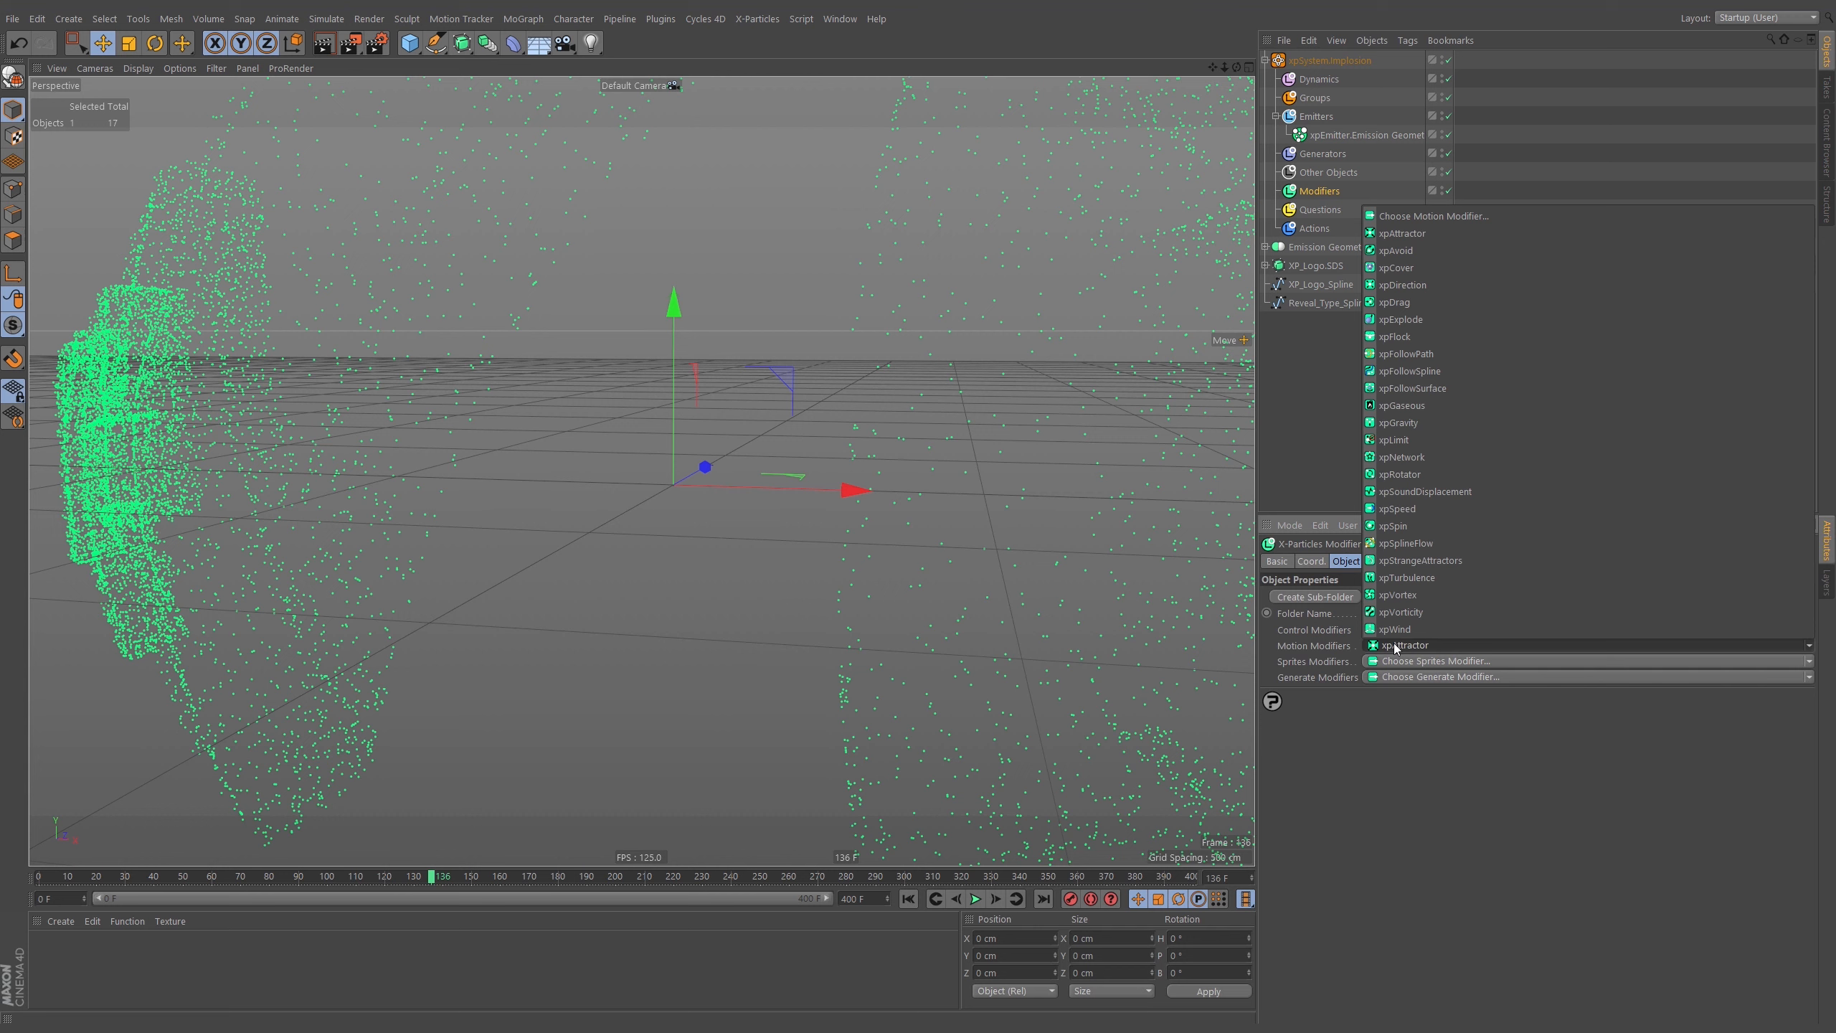
click(1406, 320)
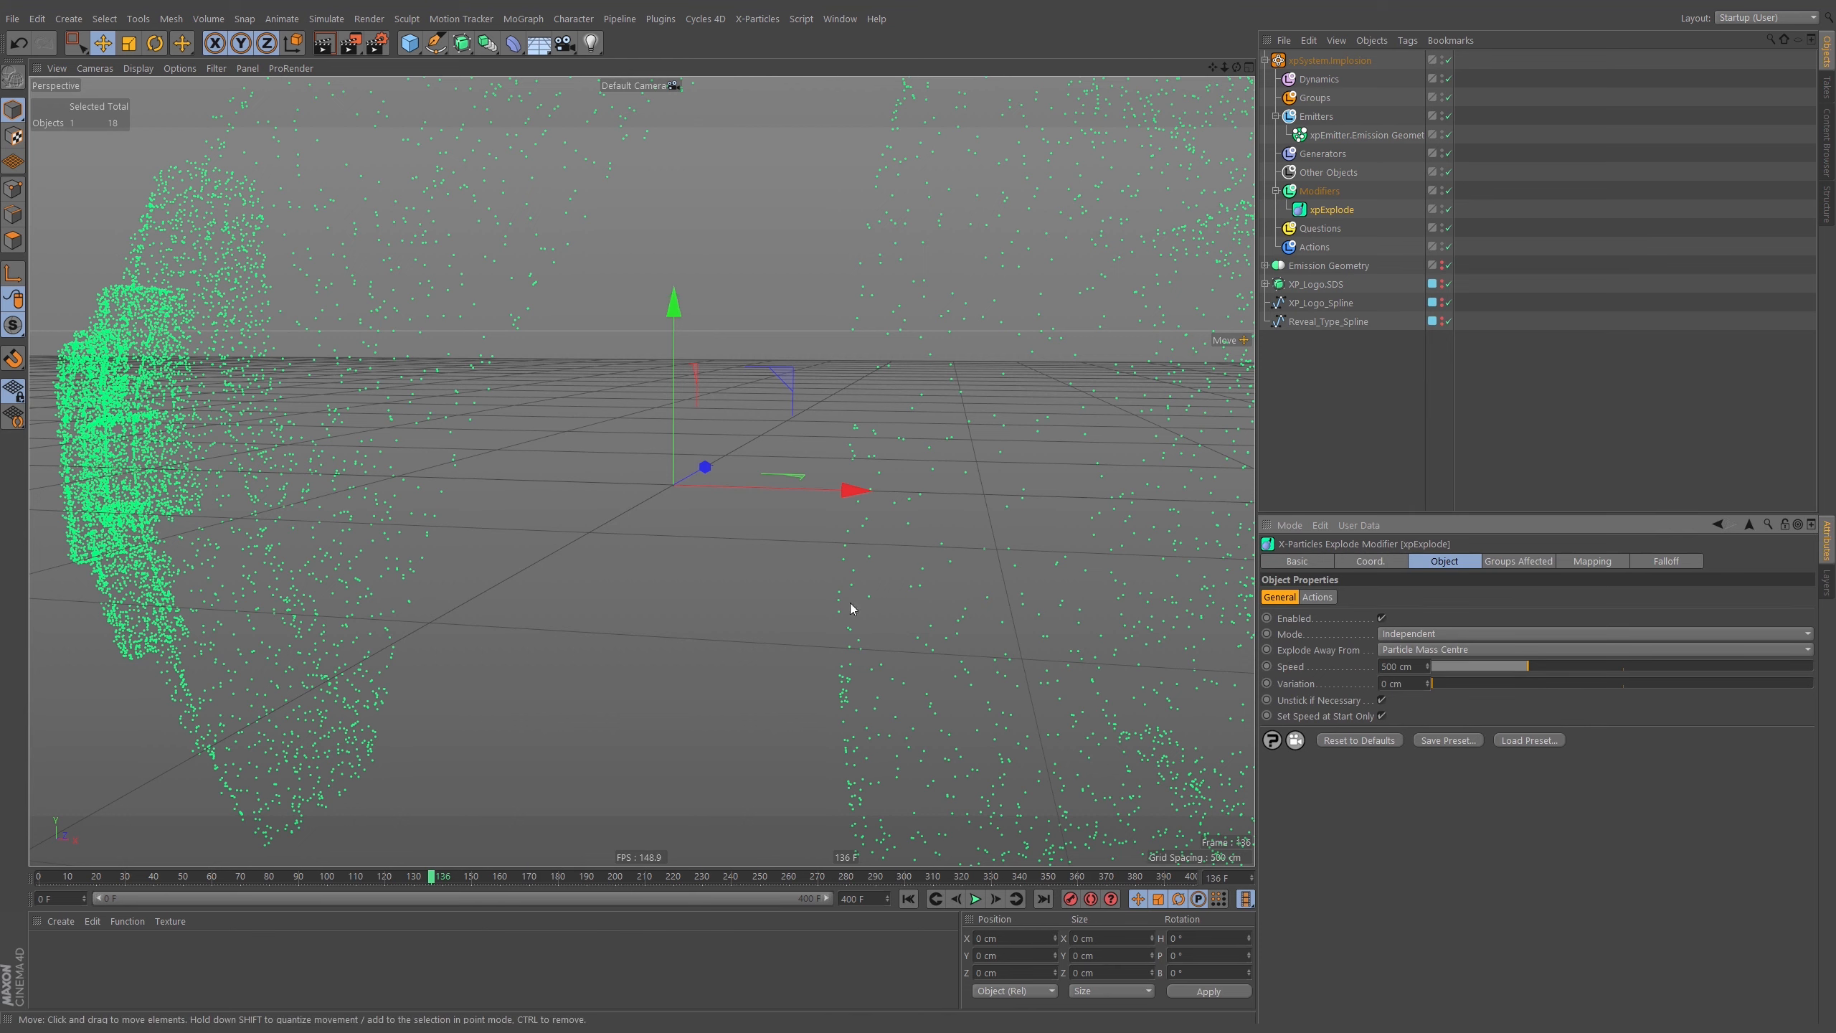
click(908, 898)
click(975, 899)
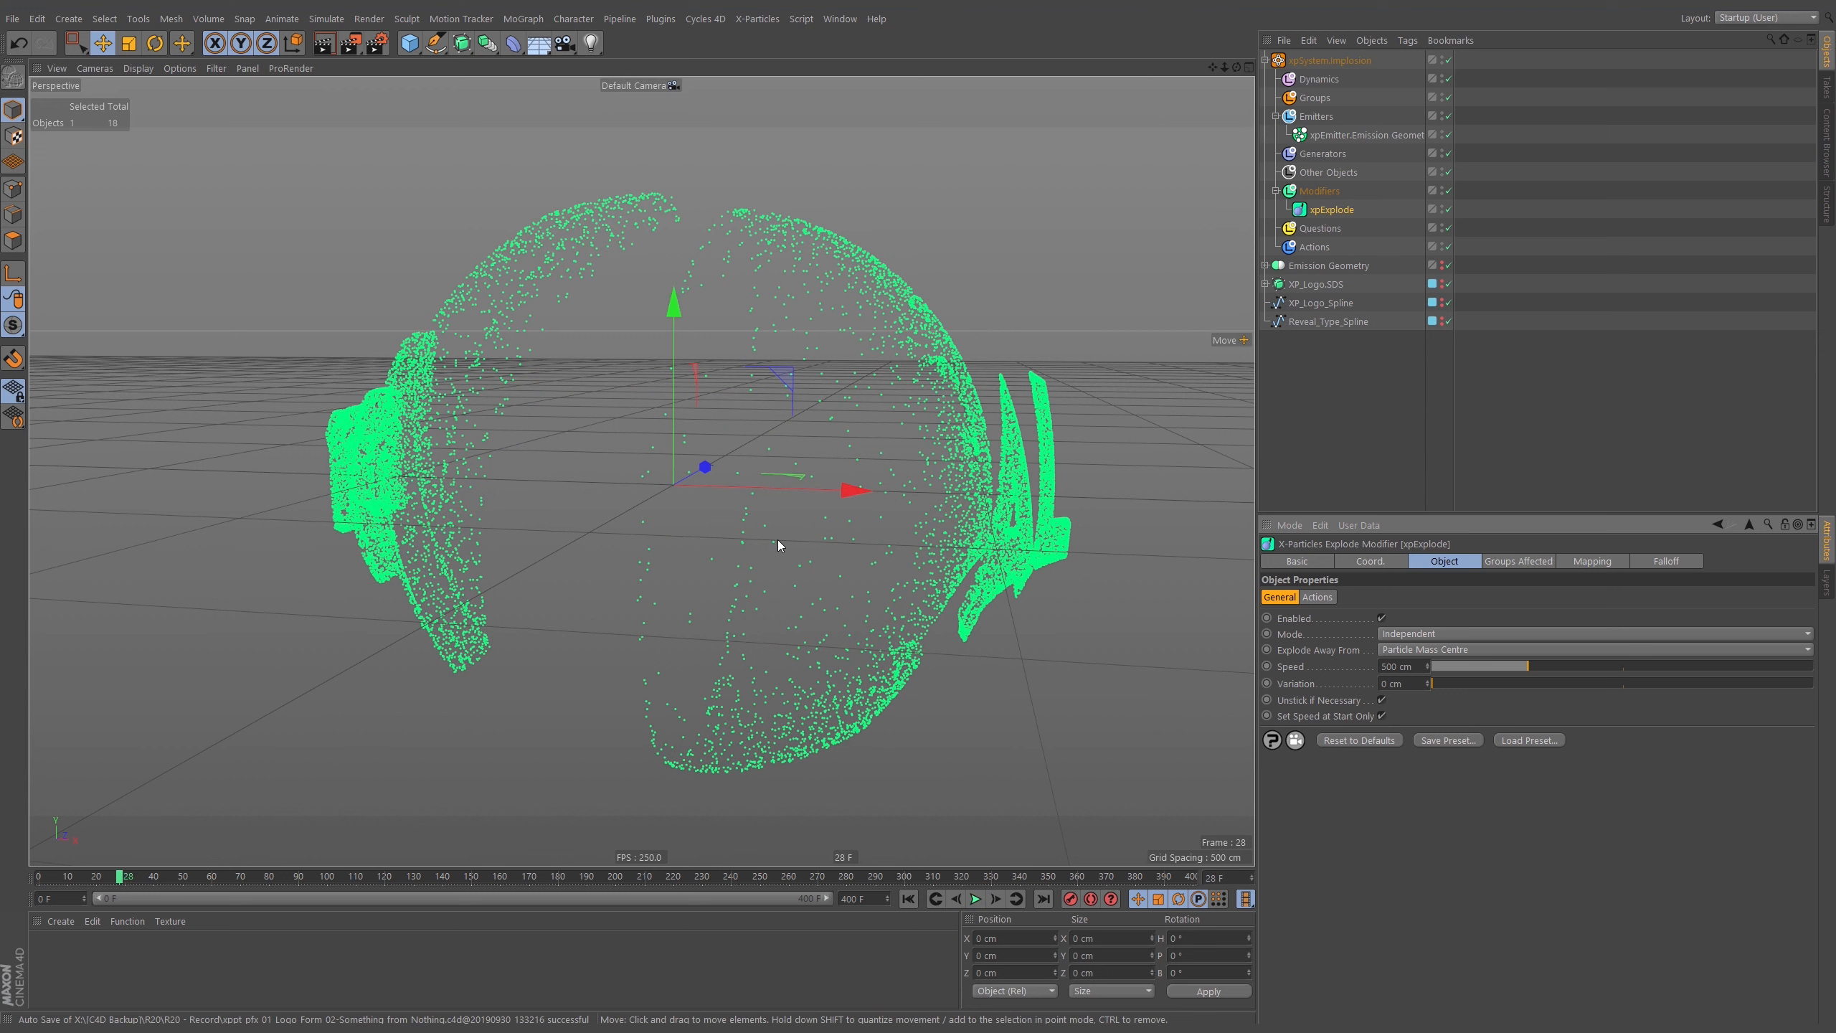
Replay the simulation from frame 0 to examine how the text particles explode outward.
click(909, 898)
click(976, 899)
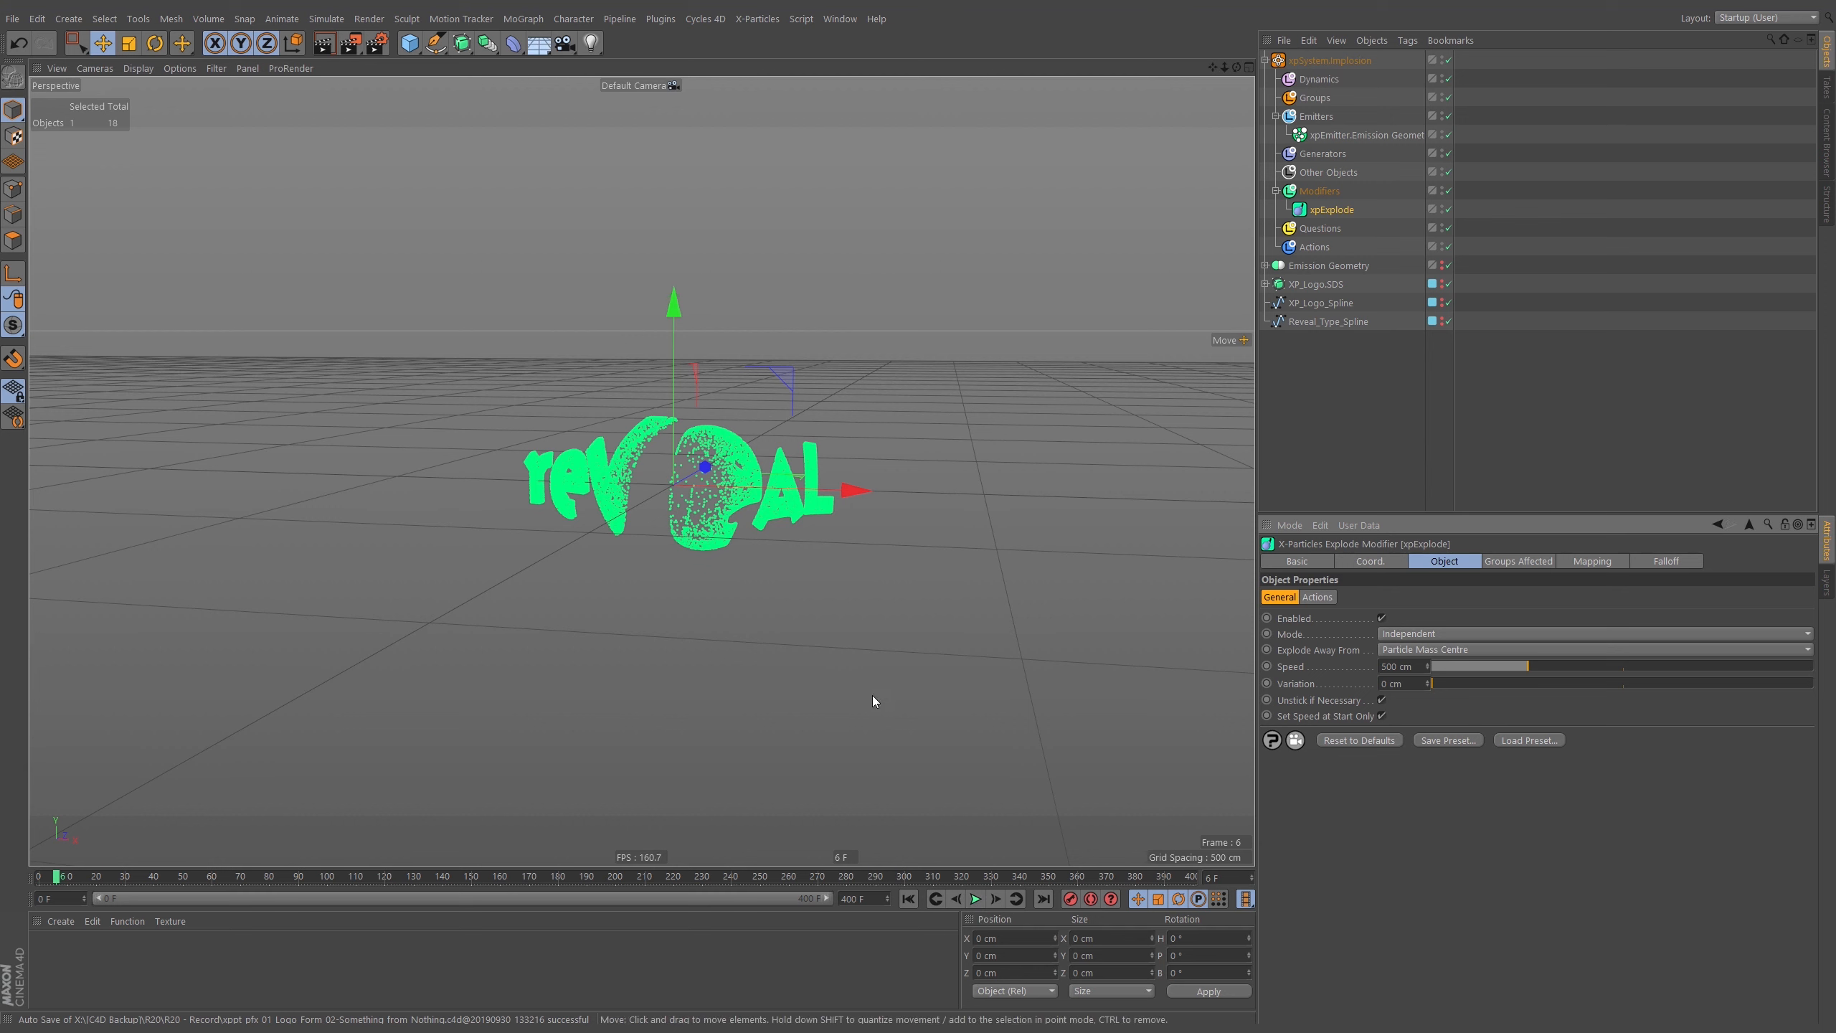
click(908, 899)
click(976, 899)
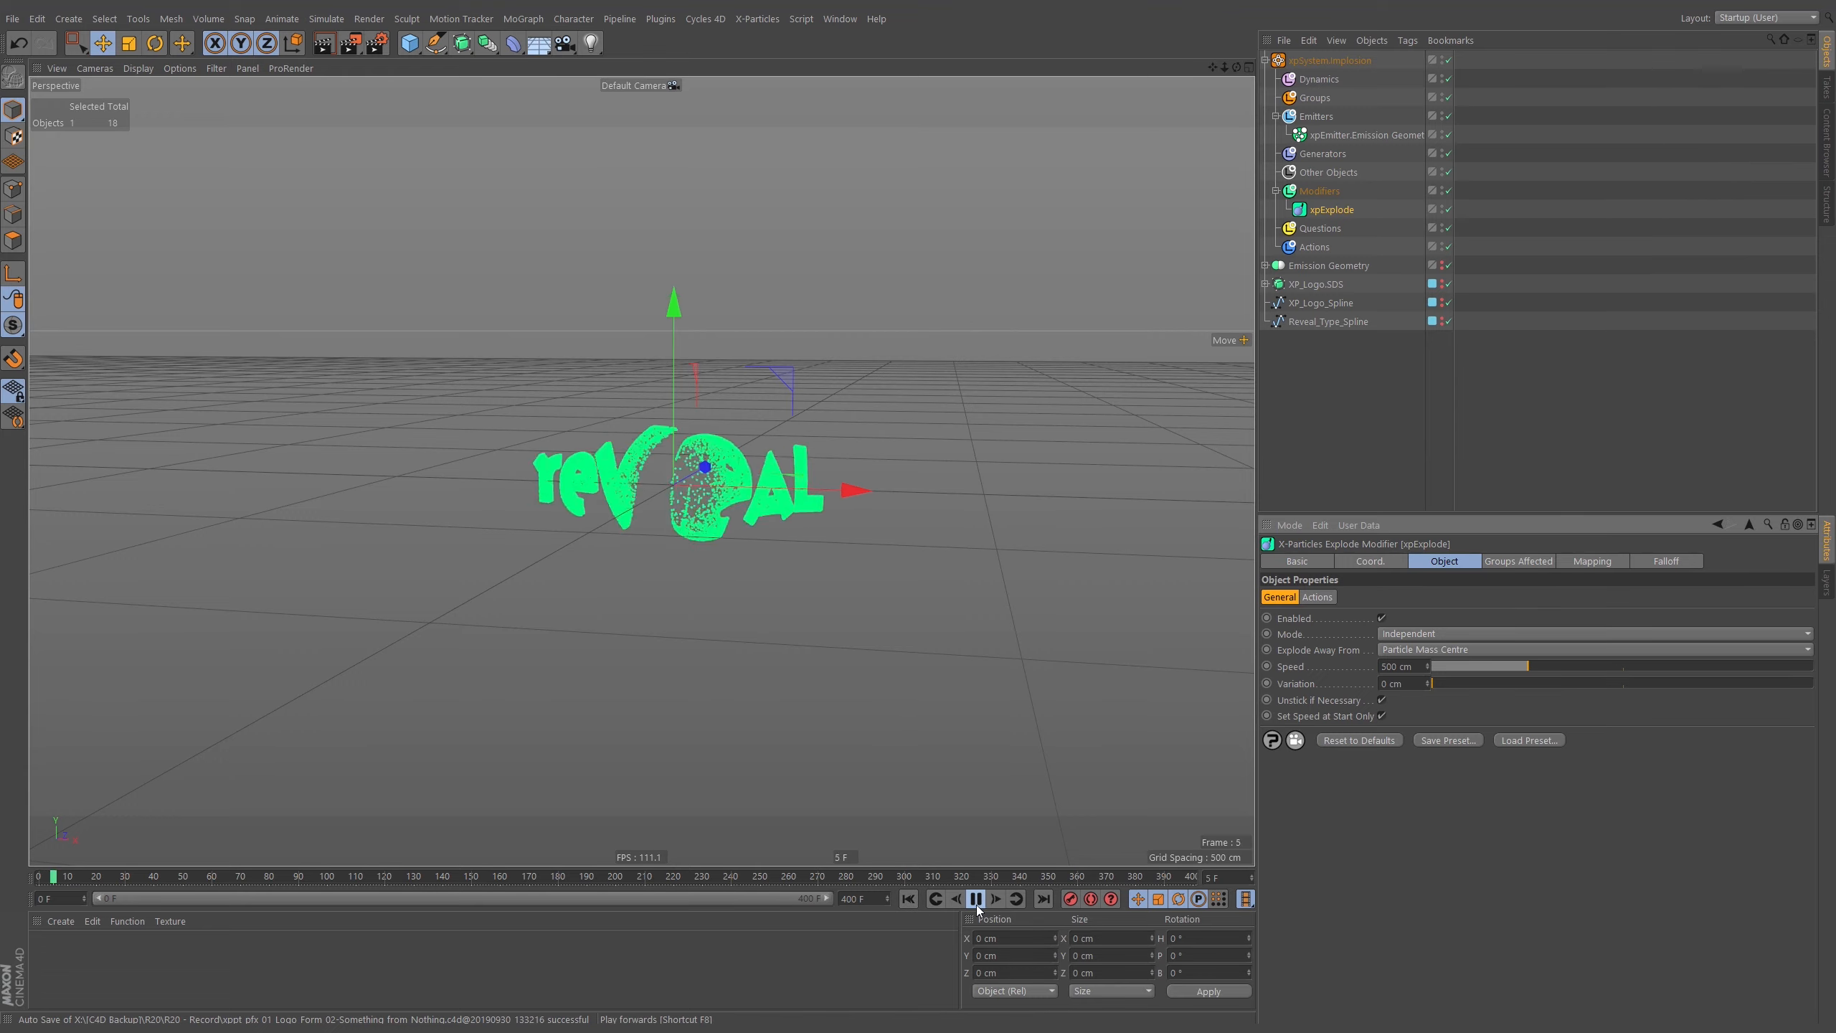
click(976, 899)
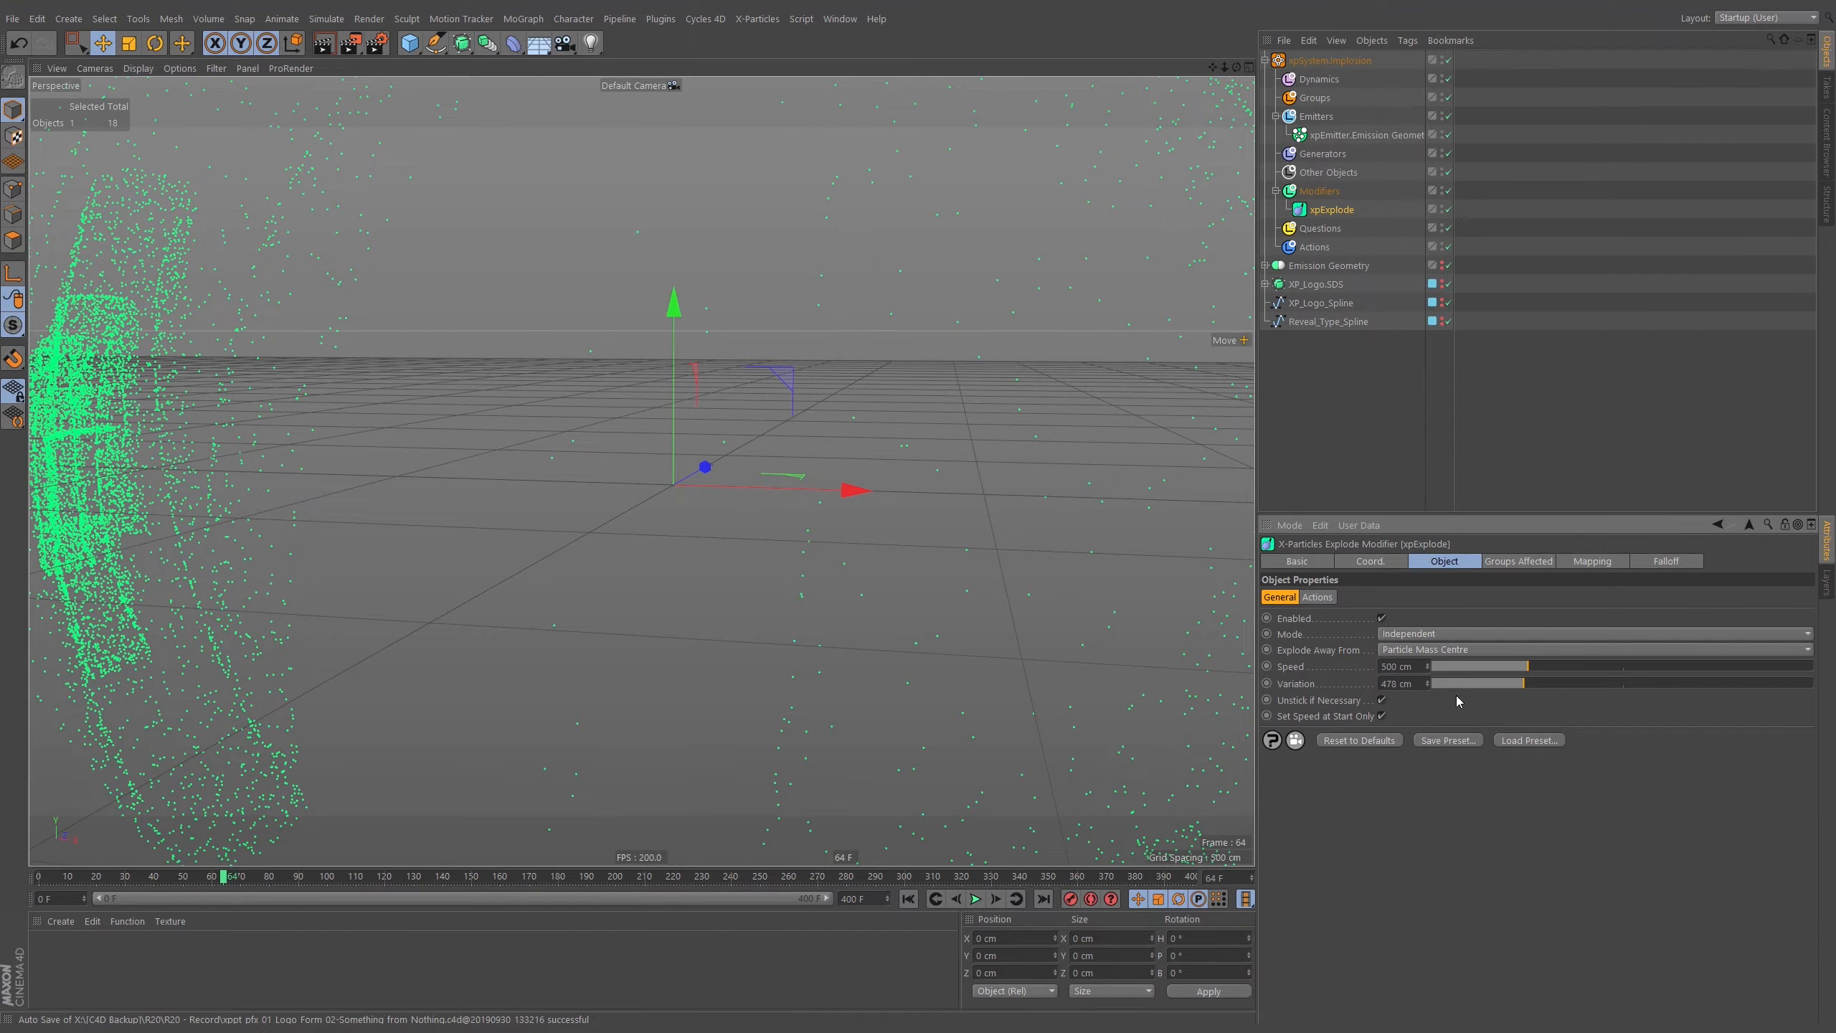
Raise the xpExplode's Variation to about 478 cm and turn off Set Speed at Start Only, replaying the simulation.
click(908, 898)
click(976, 899)
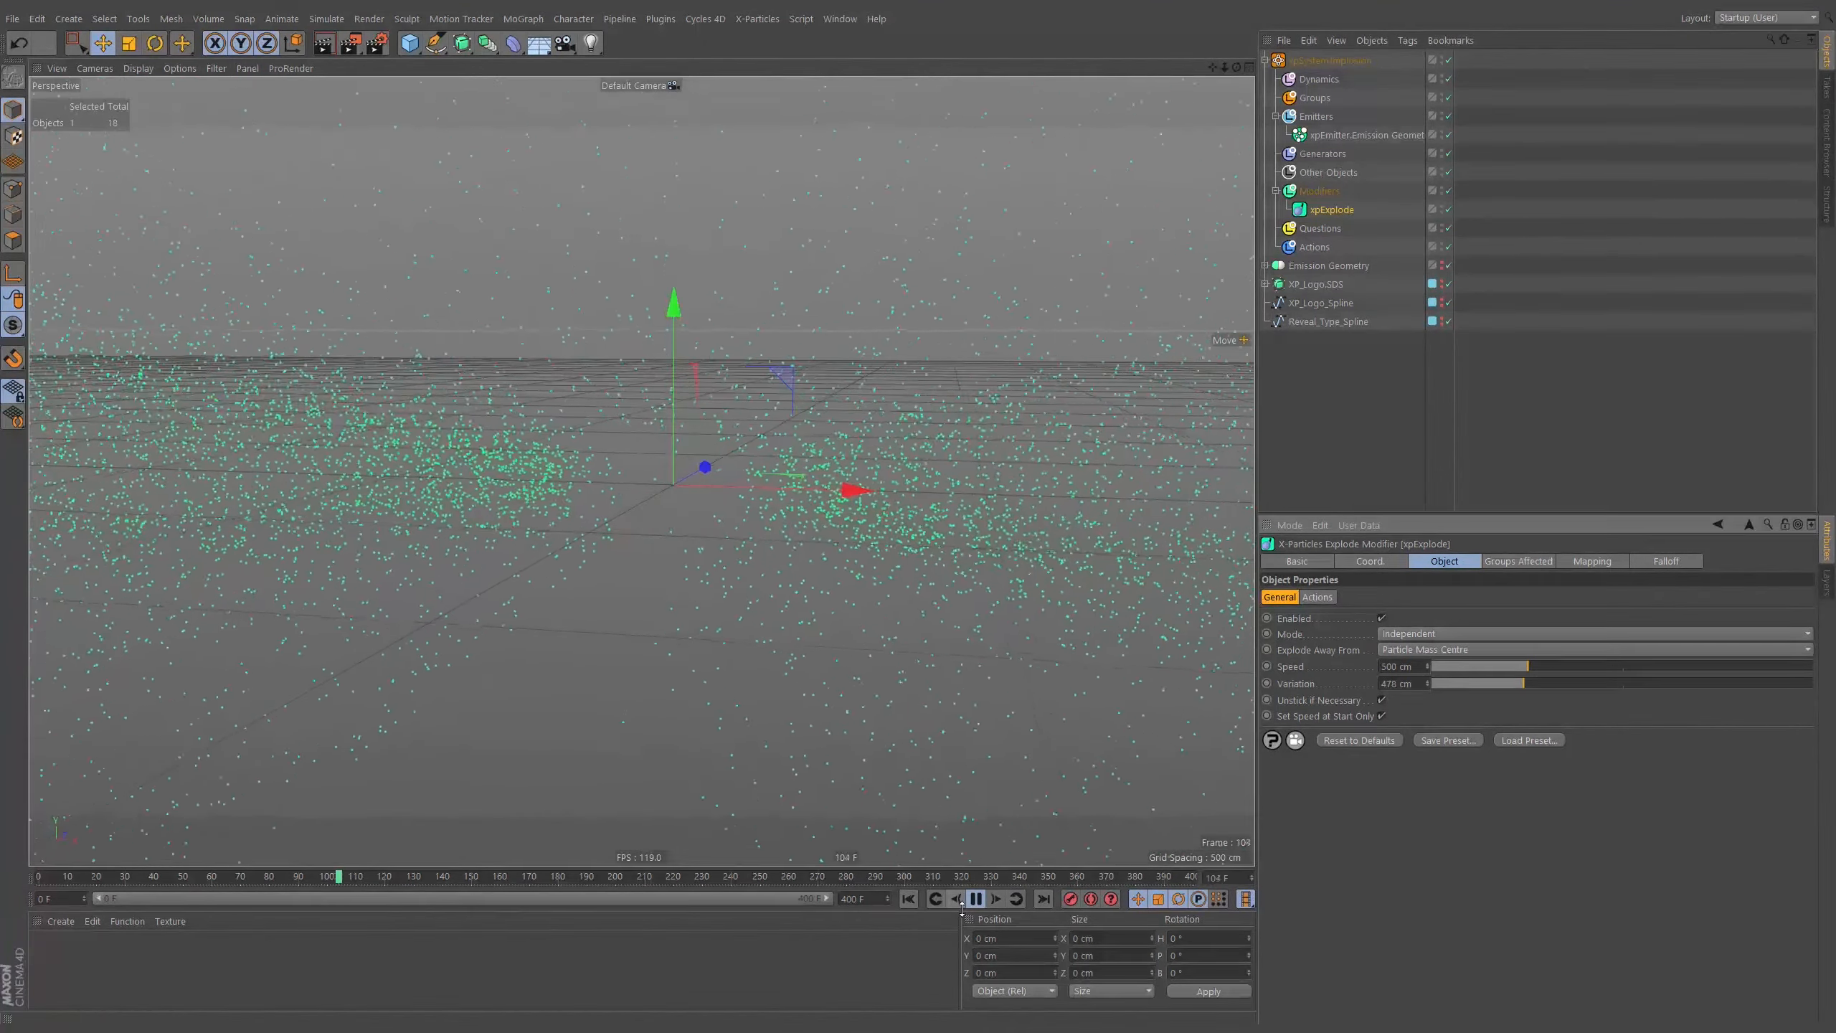
click(1382, 715)
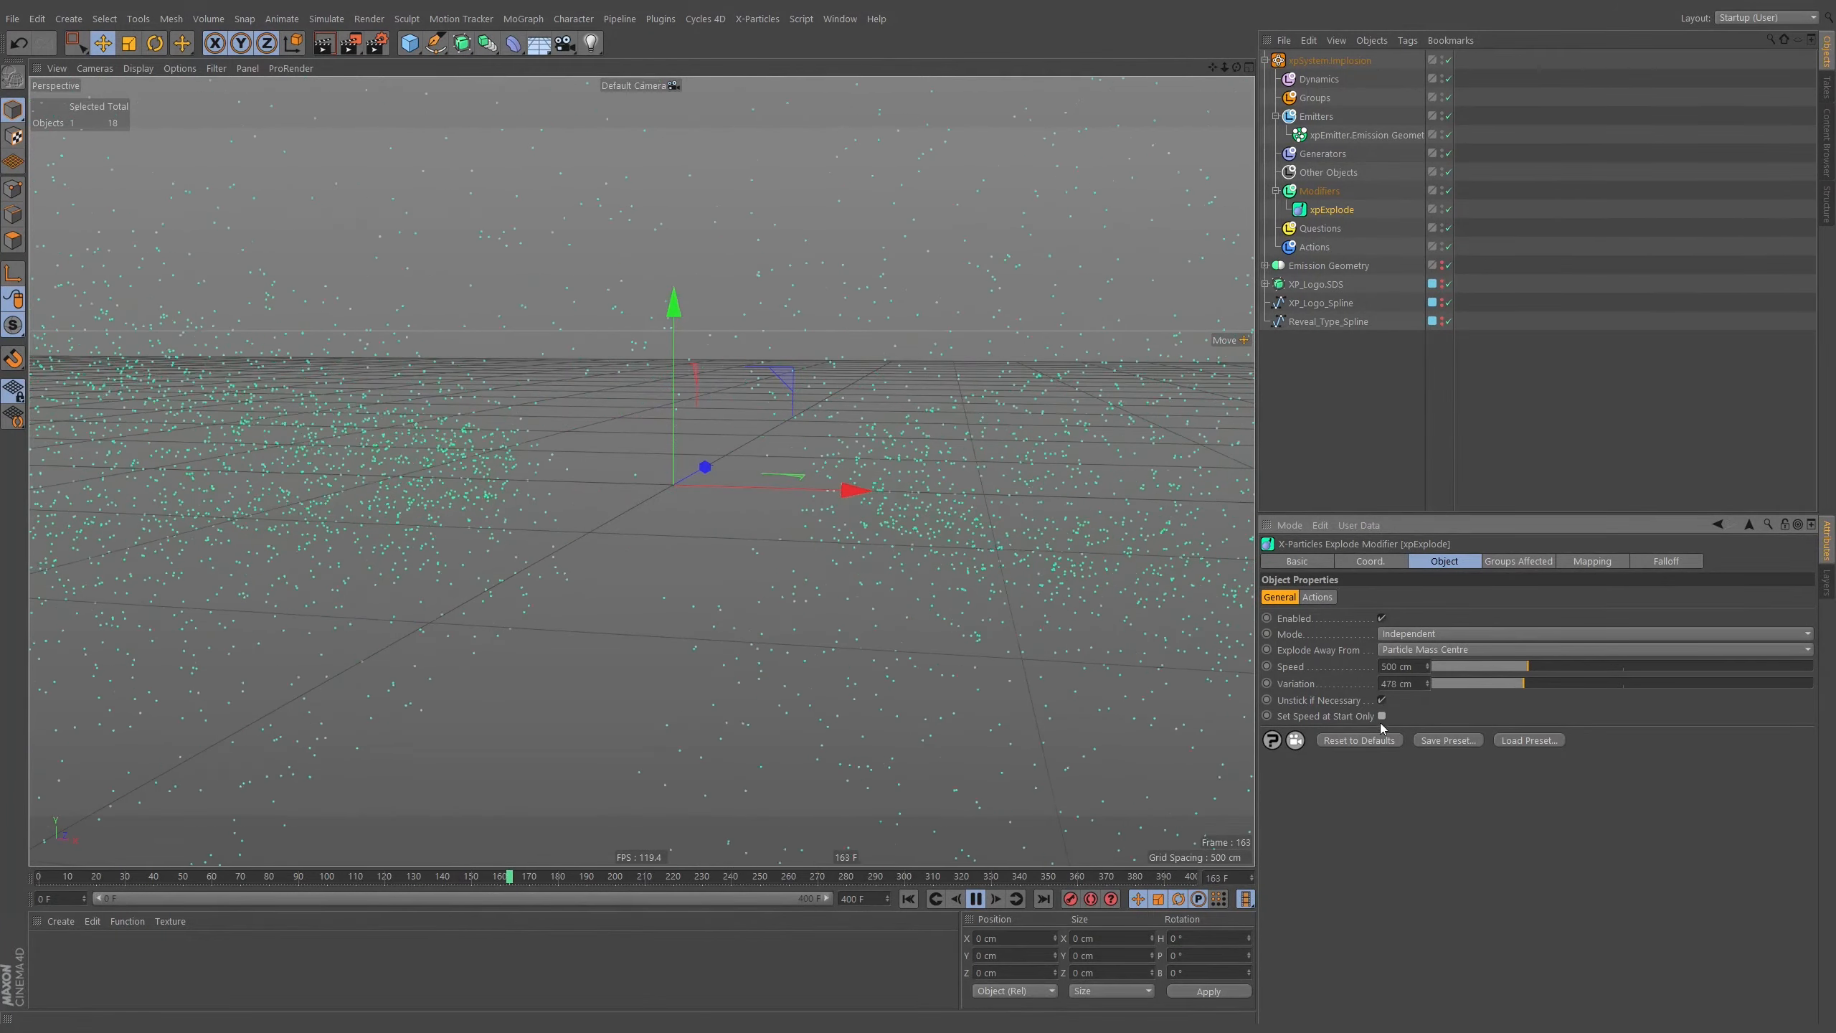
click(911, 904)
Set Explode Away From to This Modifier and move the xpExplode modifier around the text while the simulation plays.
click(1591, 649)
click(1416, 666)
drag(760, 613, 915, 542)
click(909, 899)
drag(1015, 671, 713, 734)
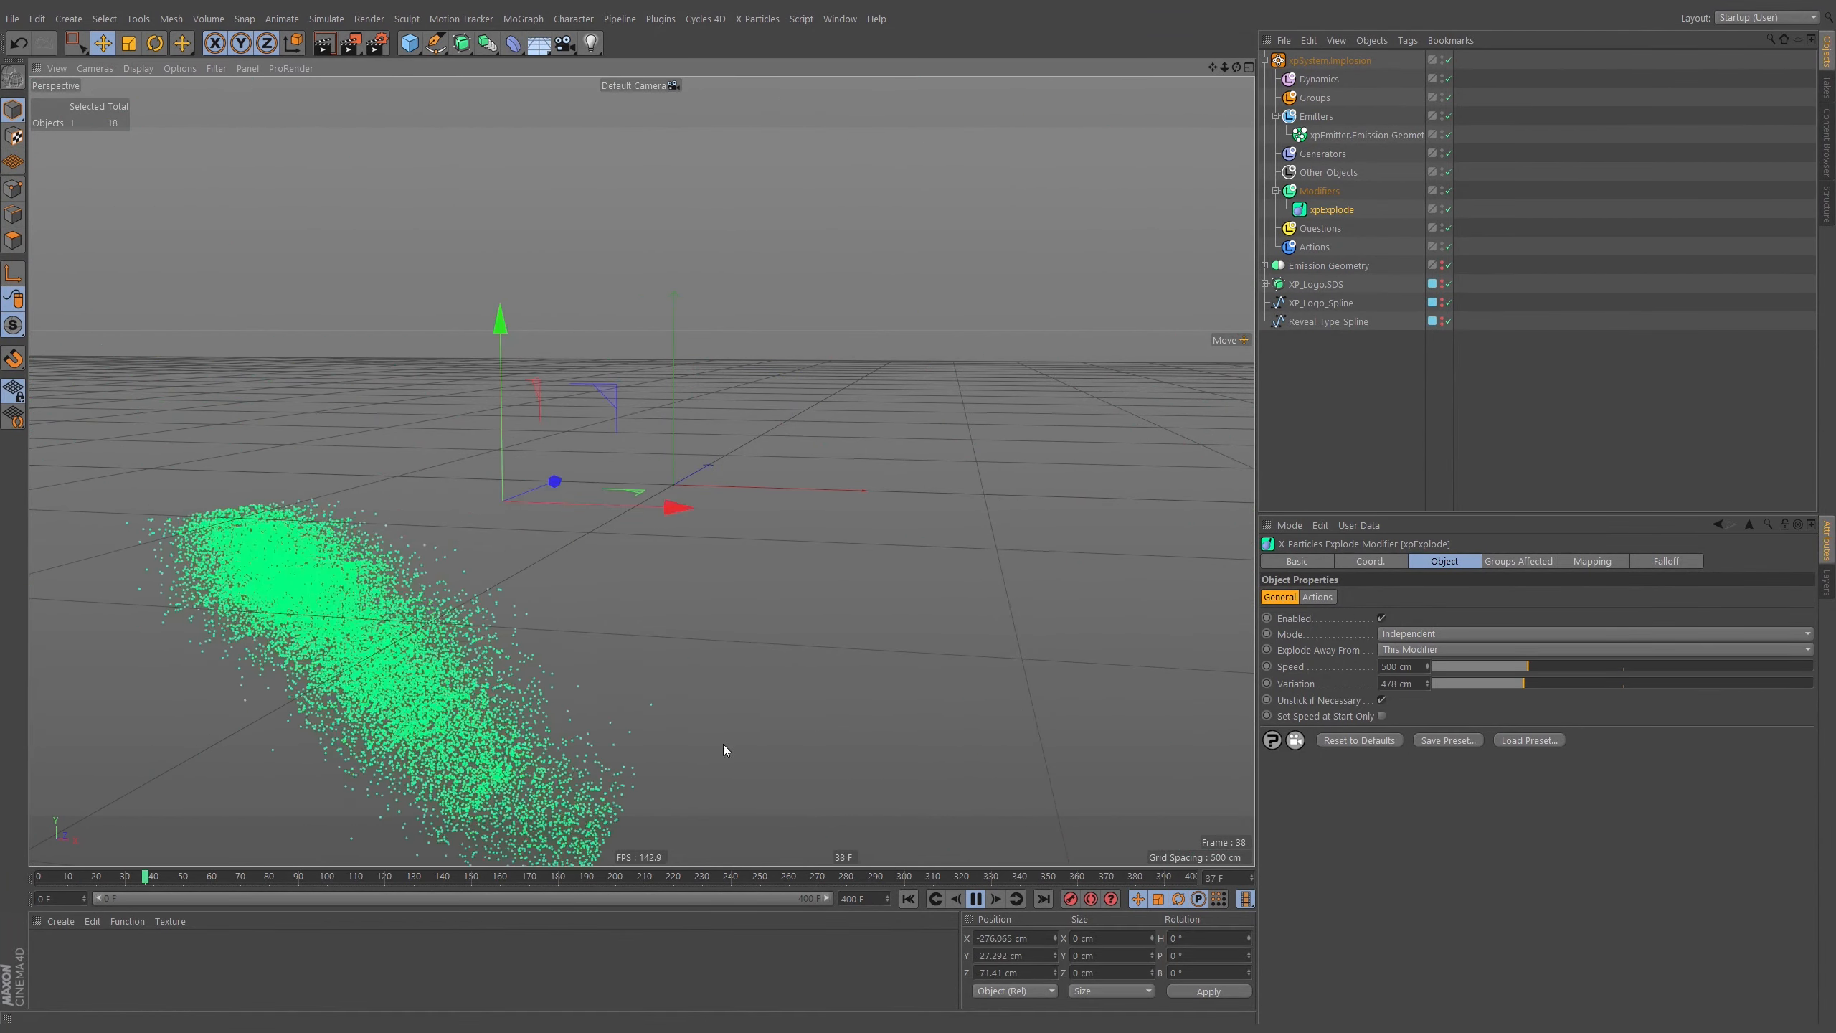
Replay the simulation with the moved xpExplode modifier and delete that modifier.
click(909, 899)
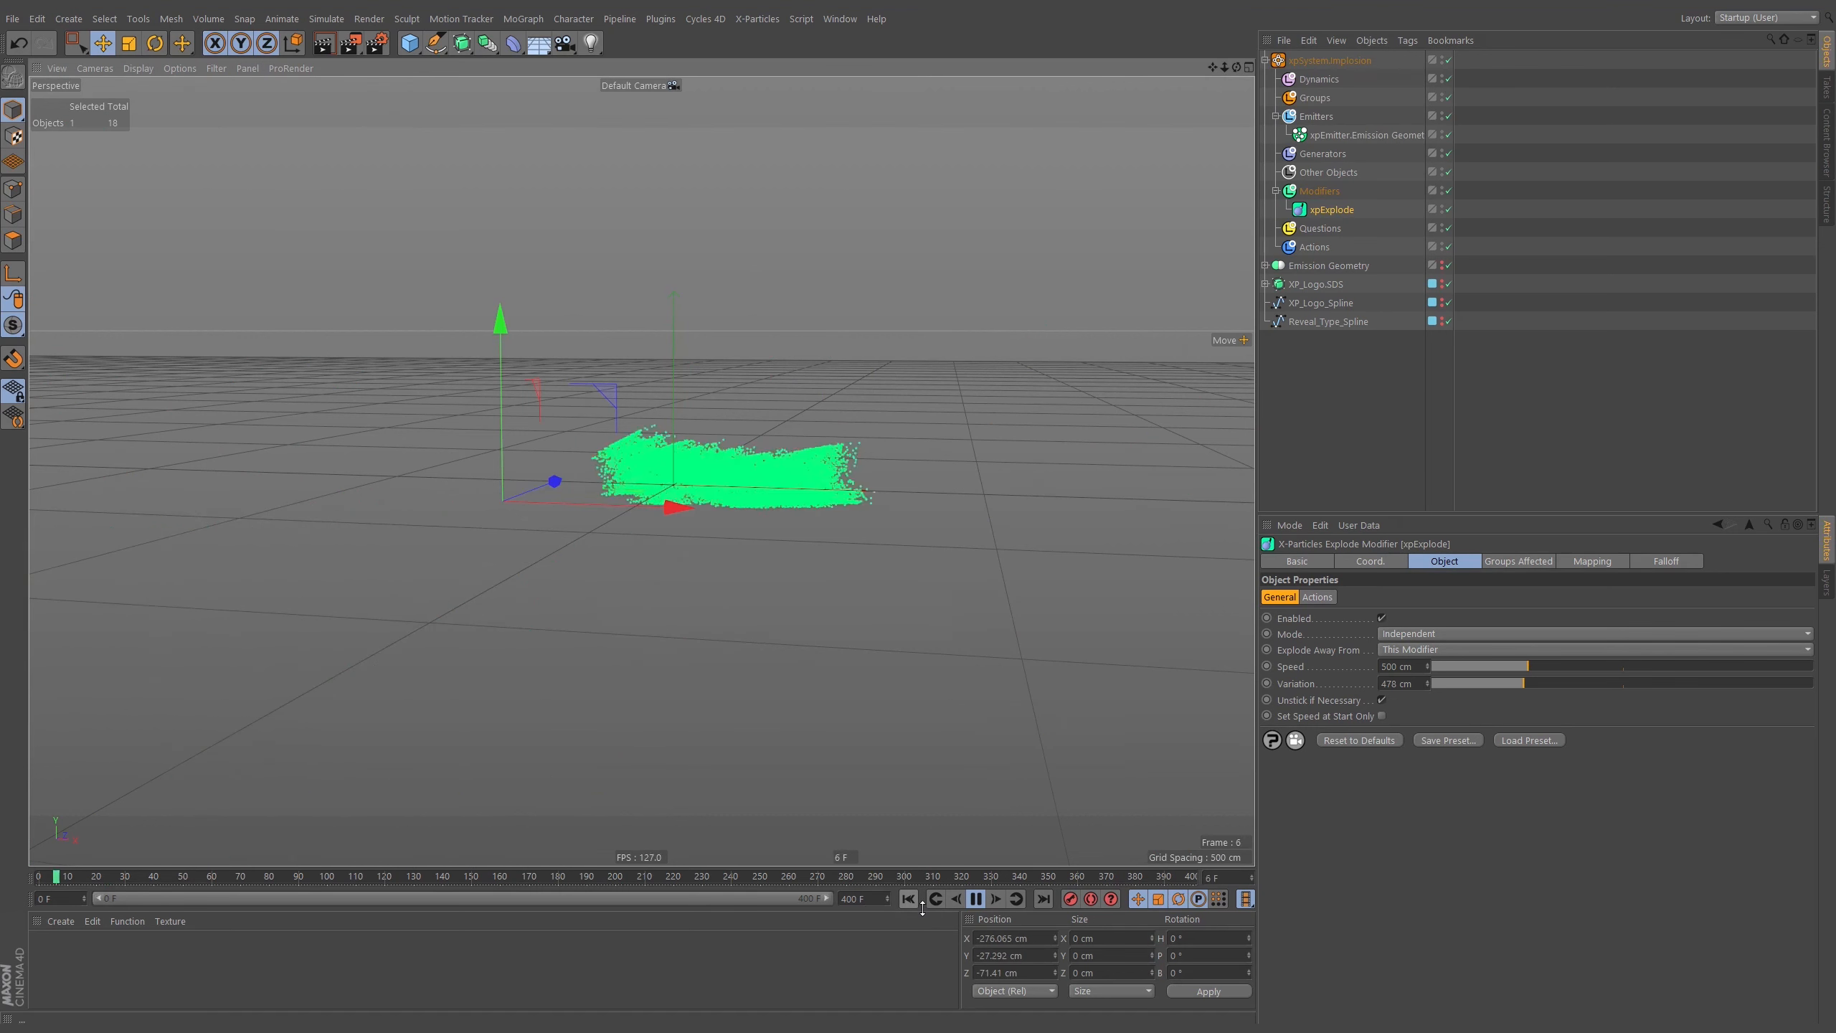
click(975, 899)
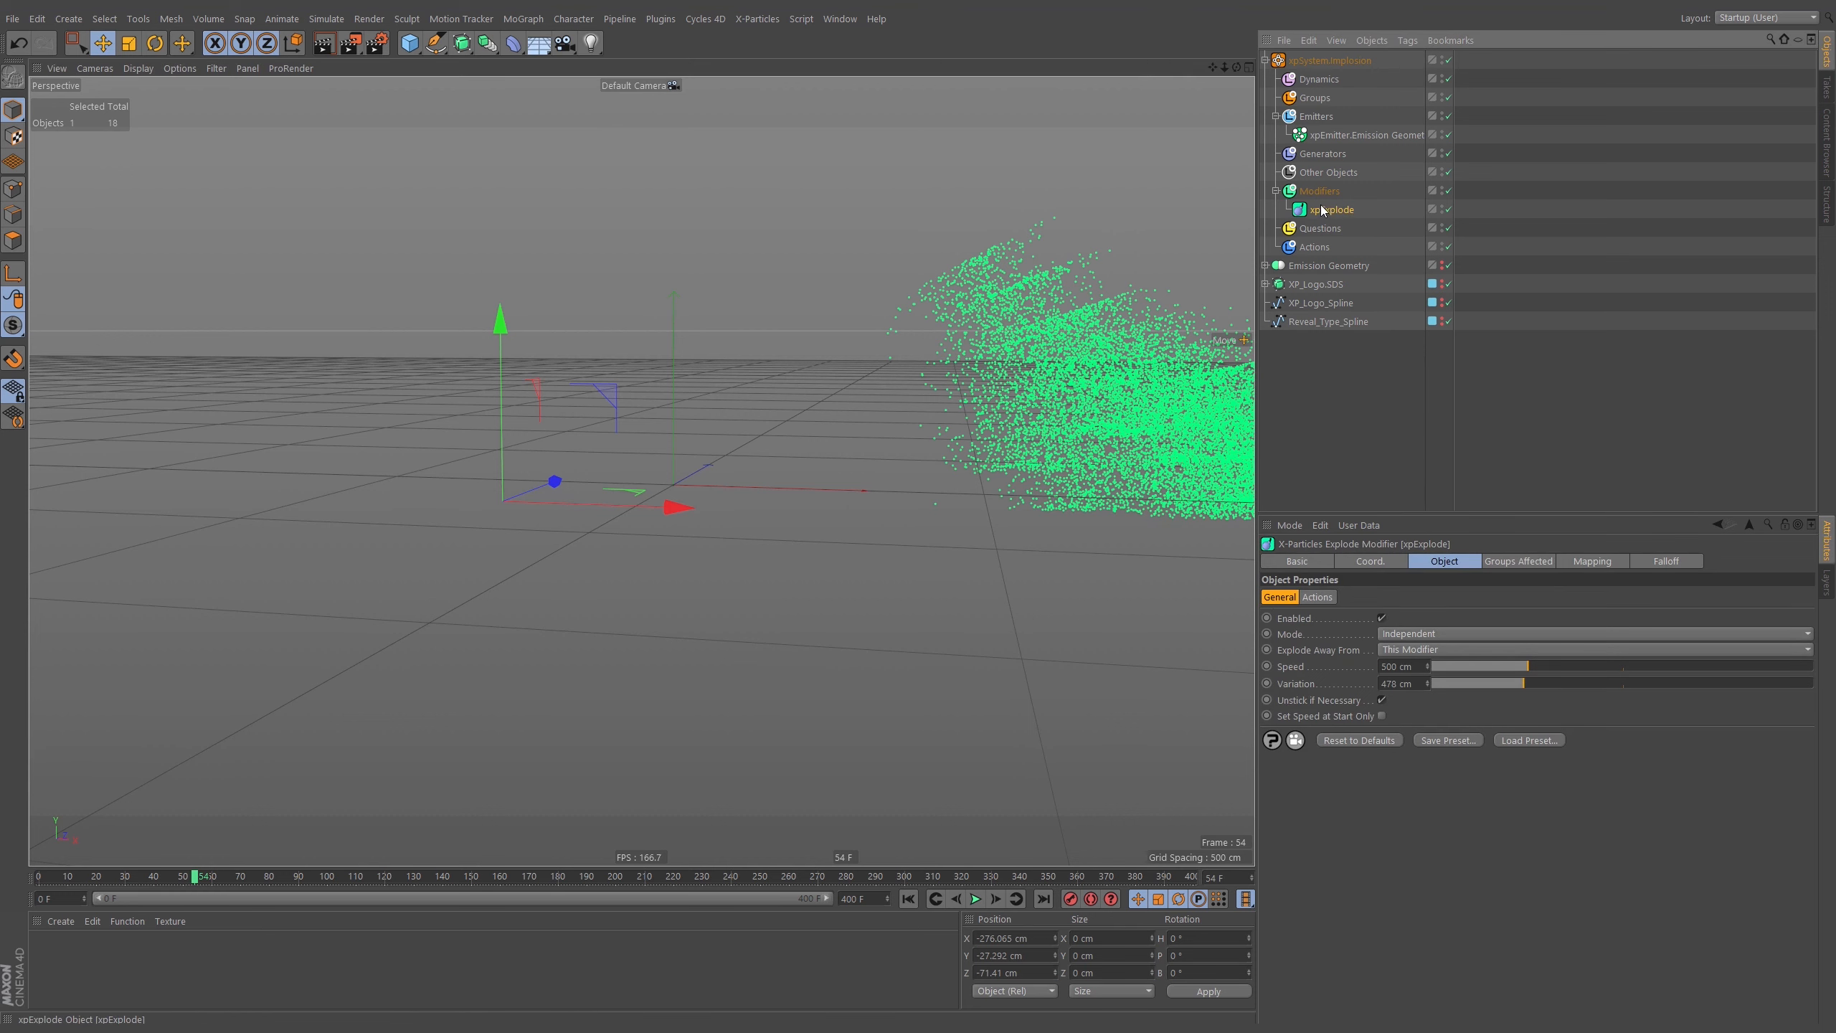
key(Delete)
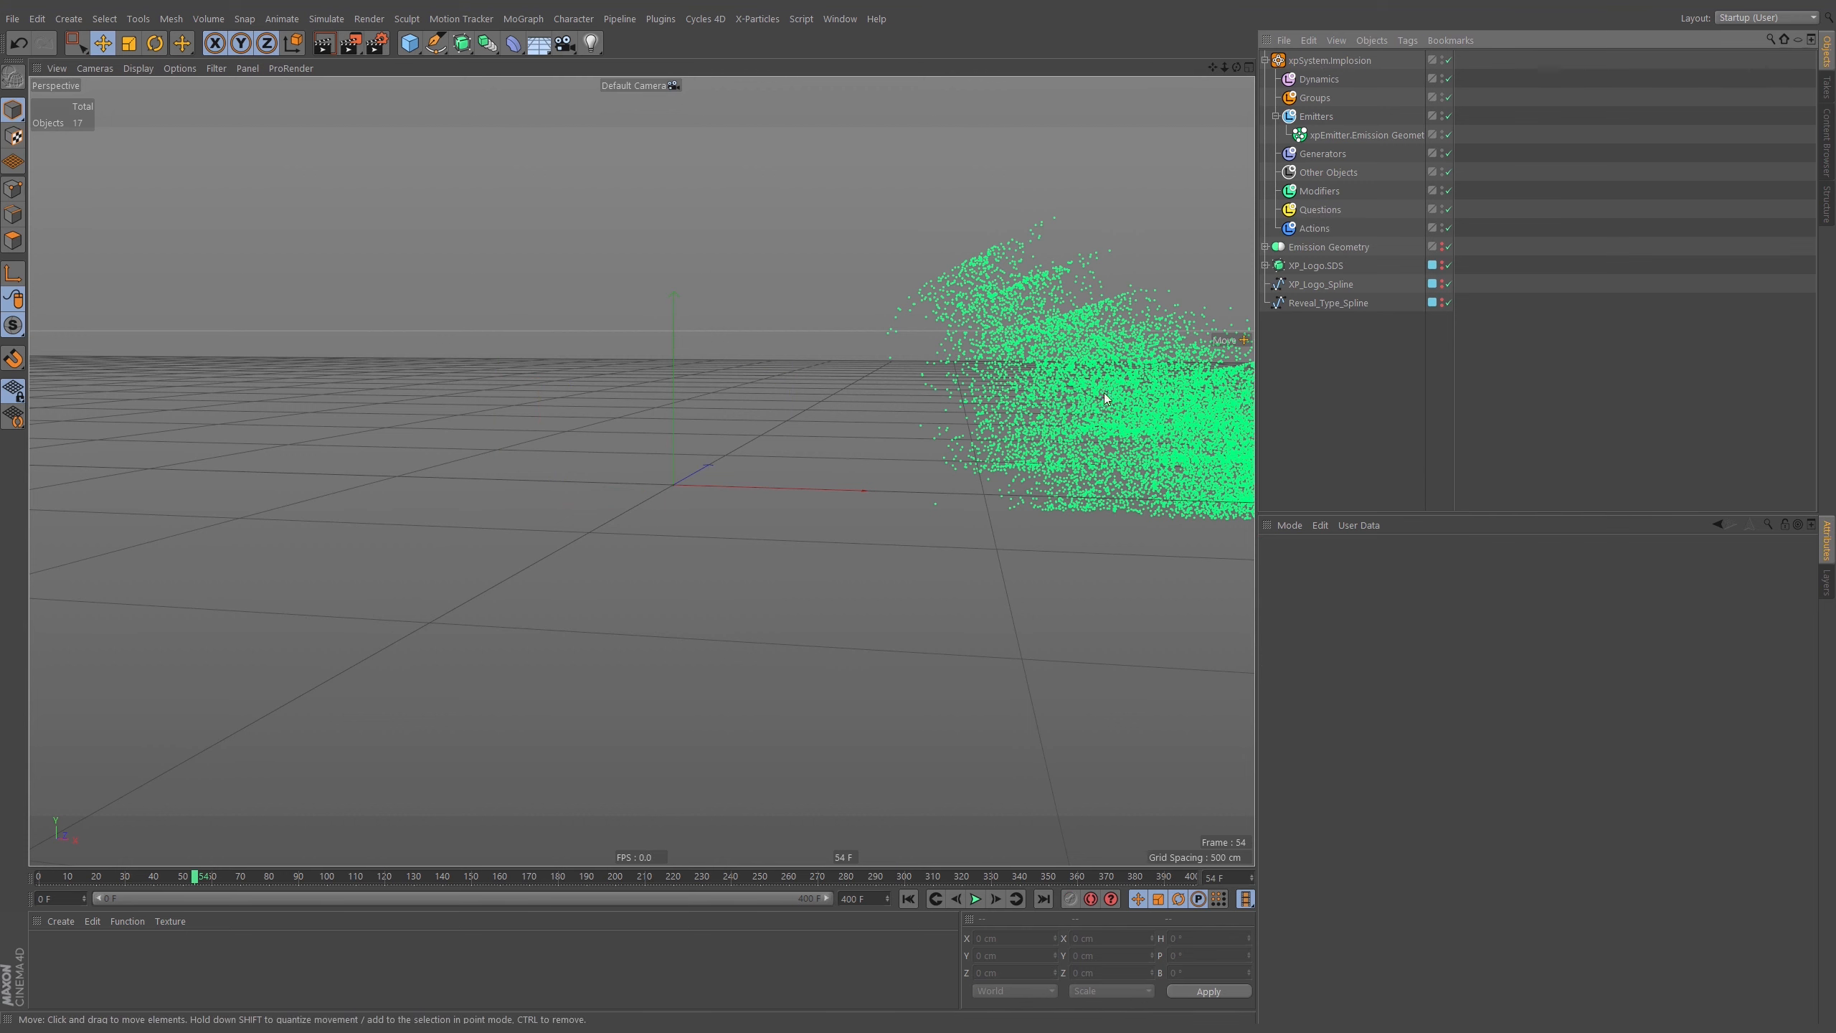
Return to frame 0 and add an xpFlowField dynamics object to the particle system.
click(908, 898)
alt+drag(665, 490, 667, 505)
click(1322, 79)
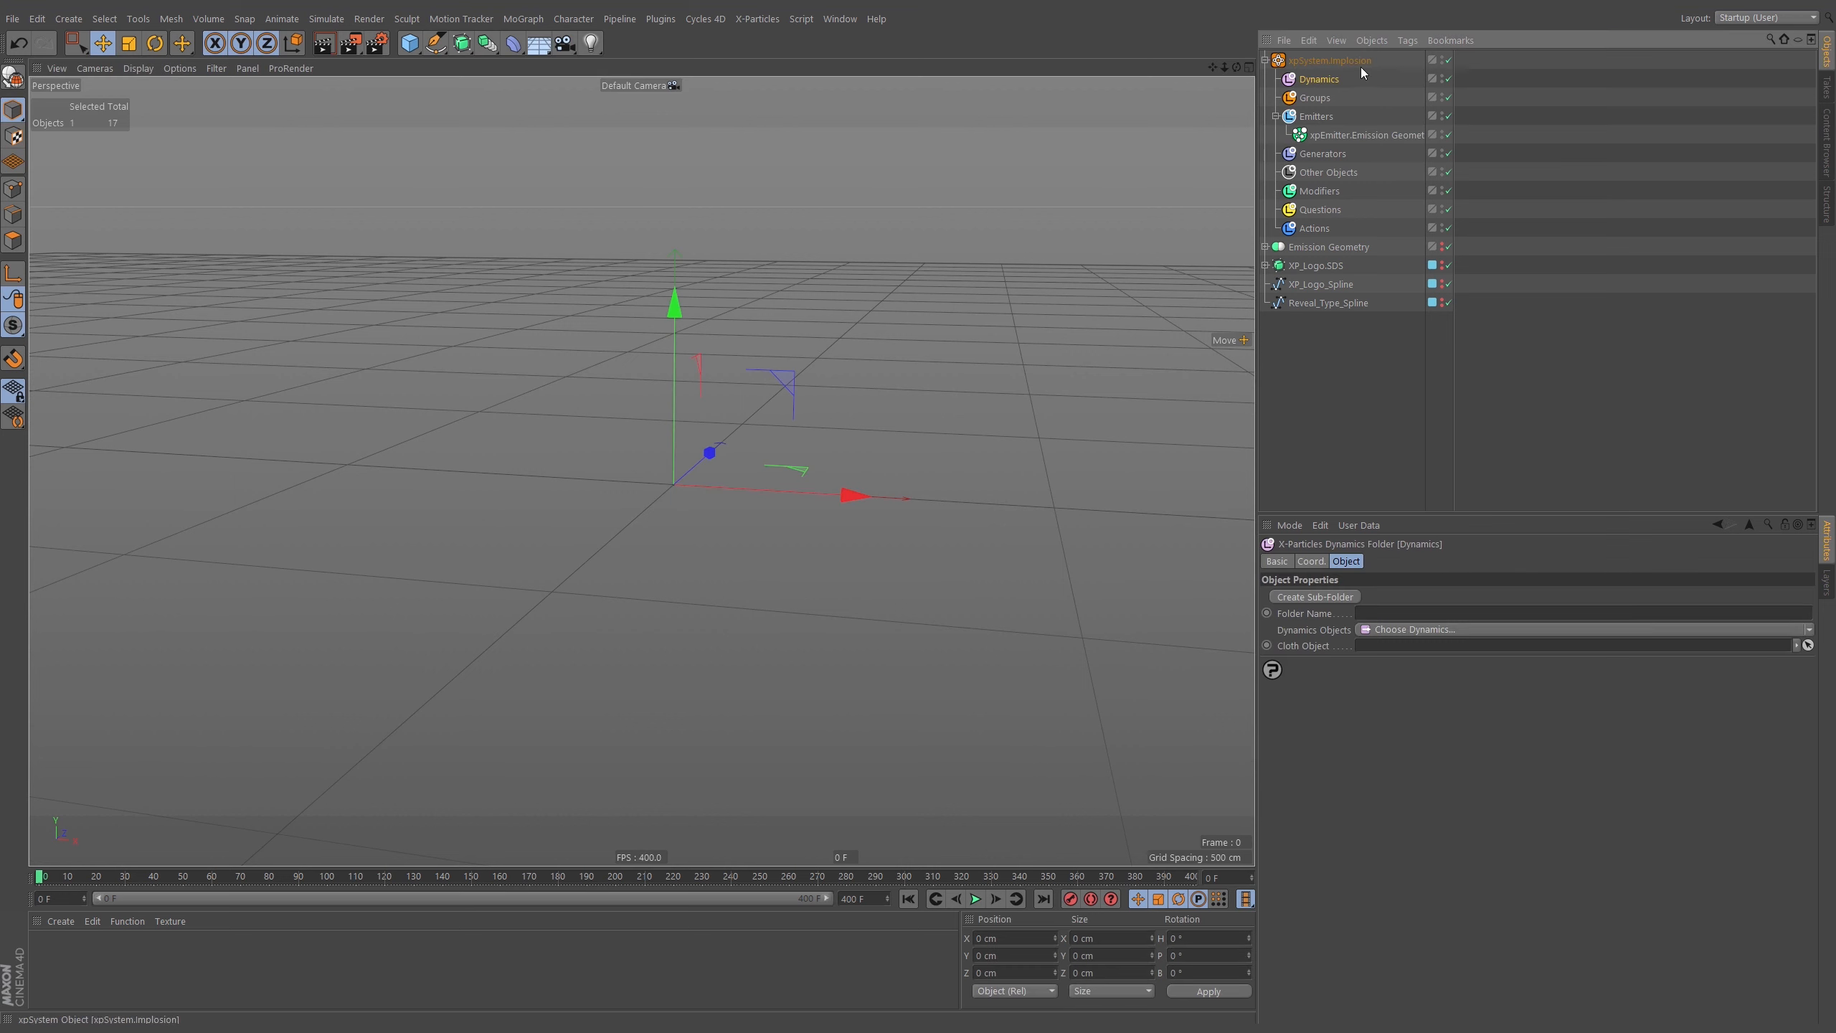
click(1420, 628)
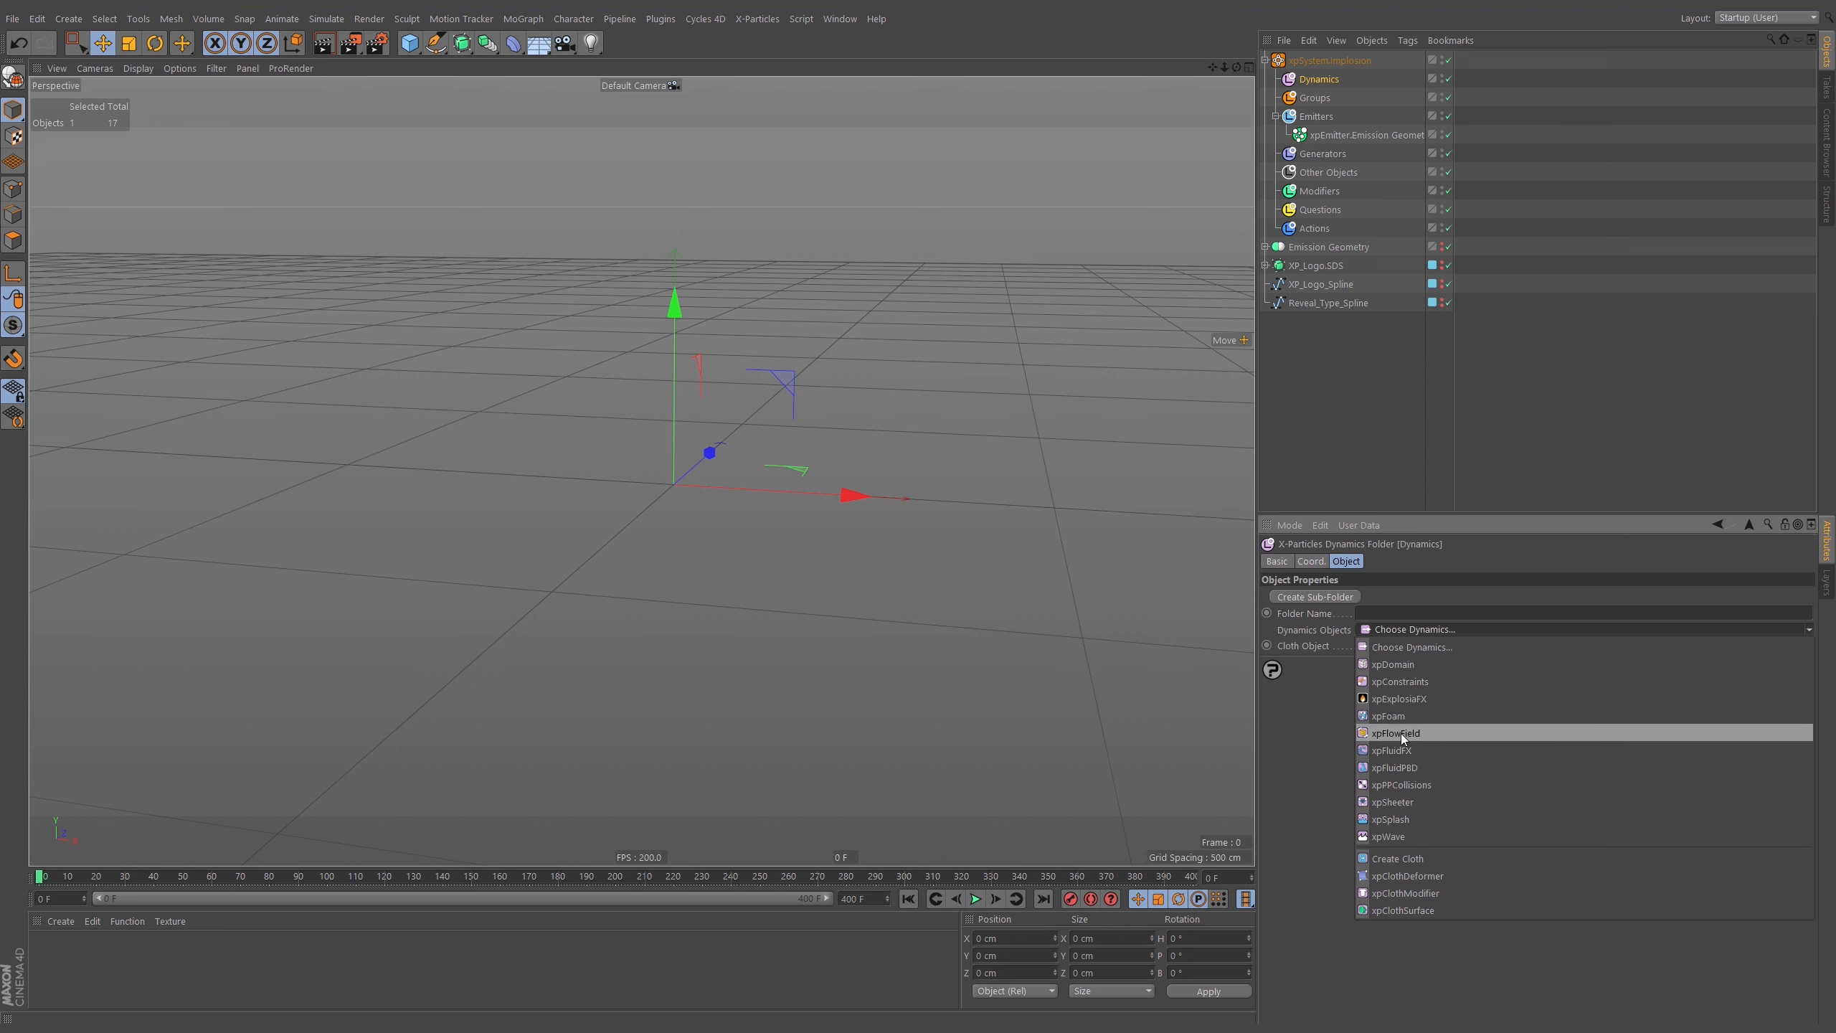
click(1429, 734)
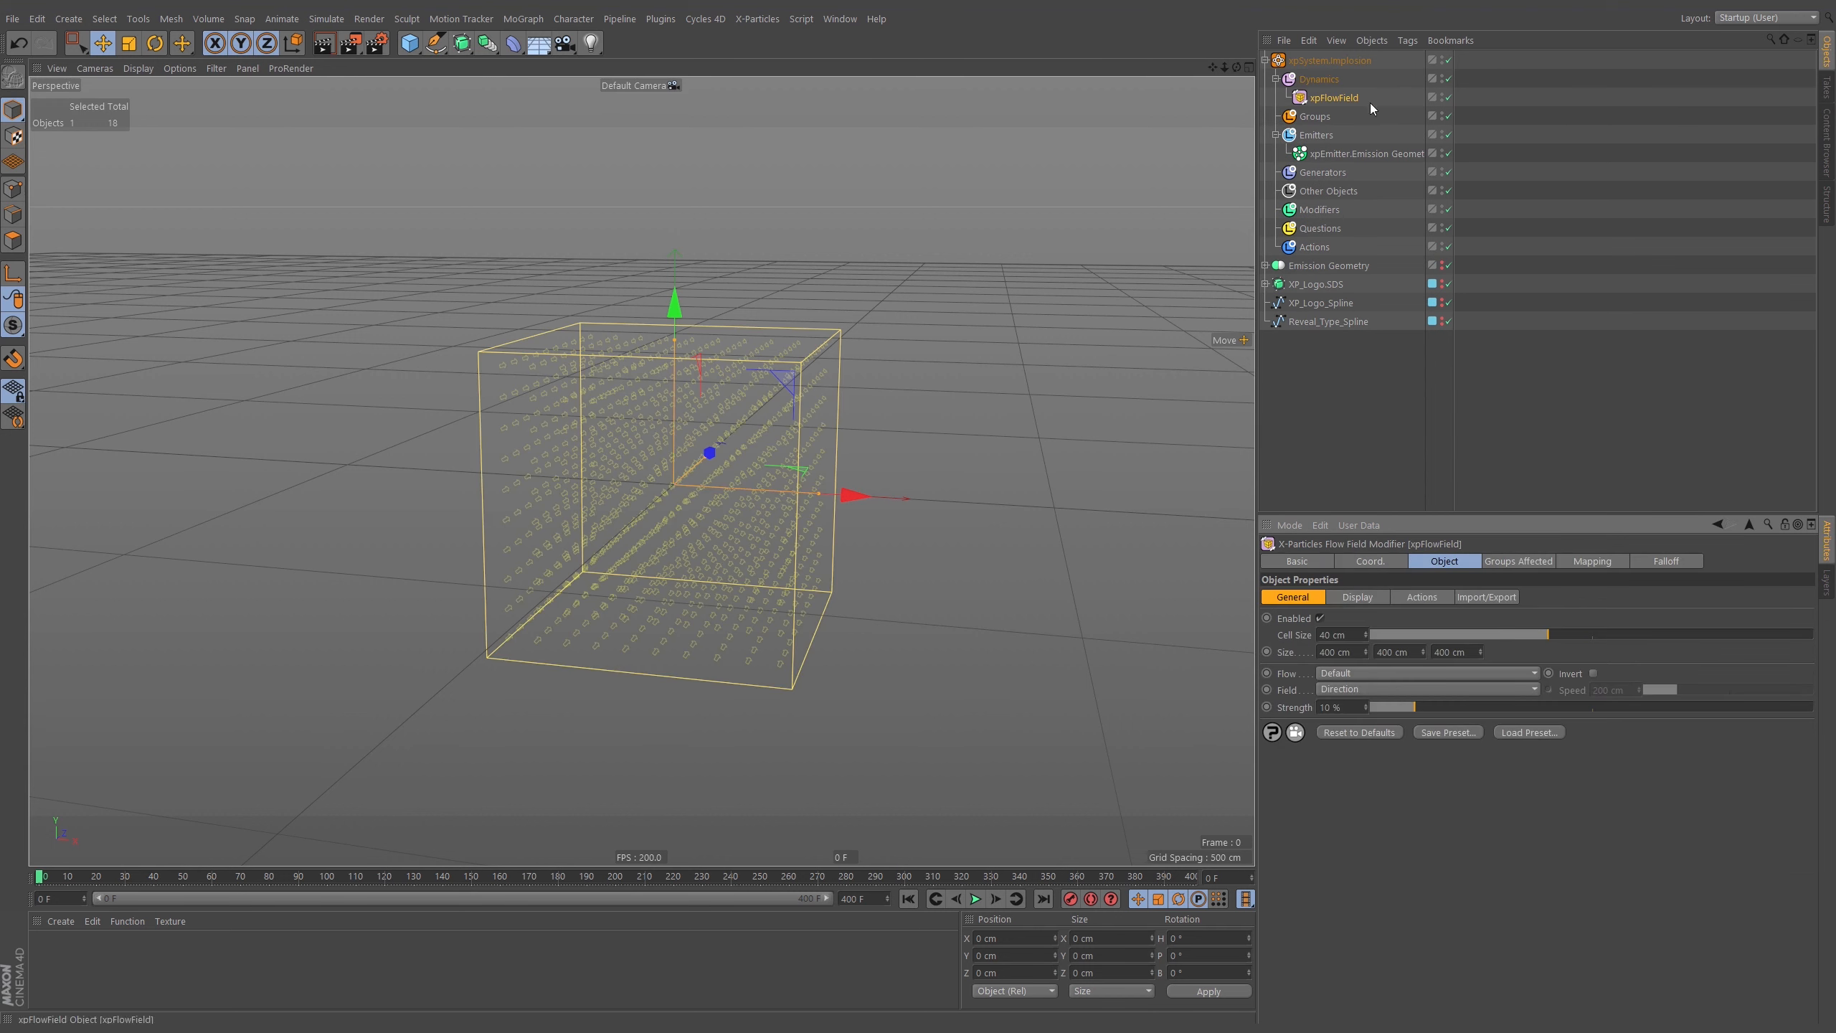
Make the Emission Geometry text visible in the viewport alongside the selected xpFlowField.
click(1340, 97)
alt+drag(661, 468, 730, 470)
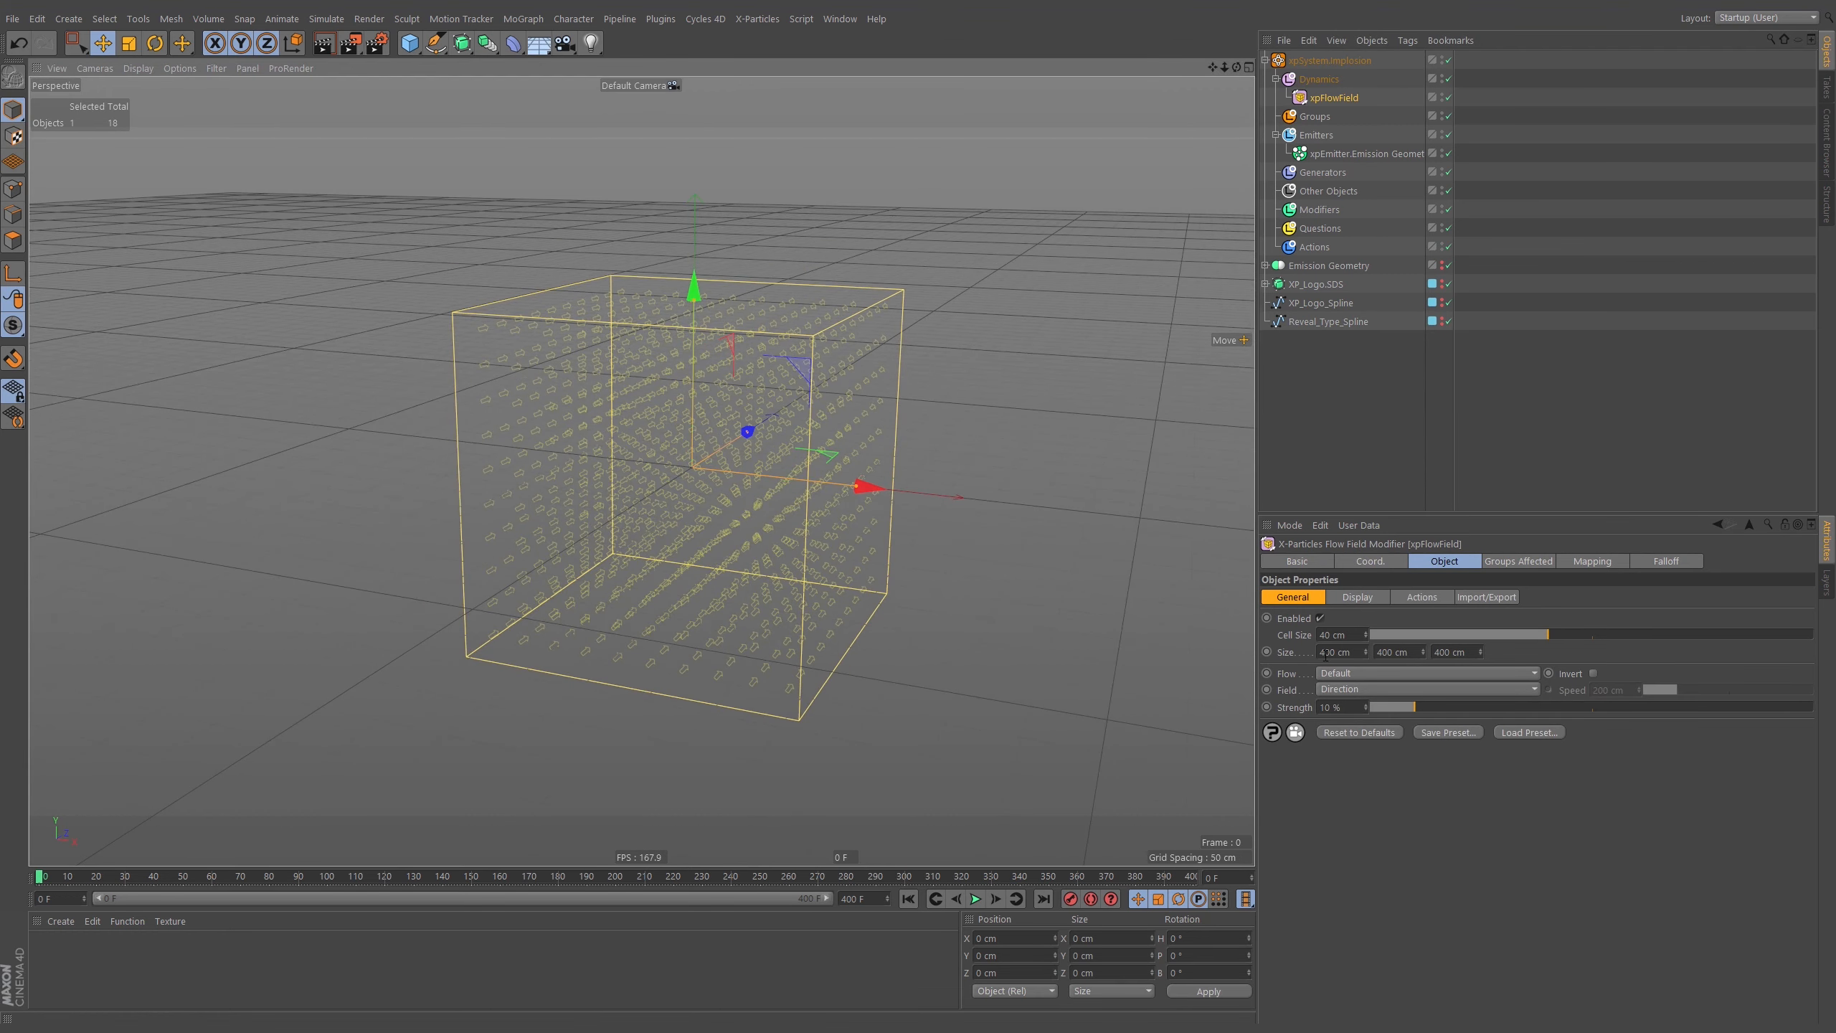
click(1336, 652)
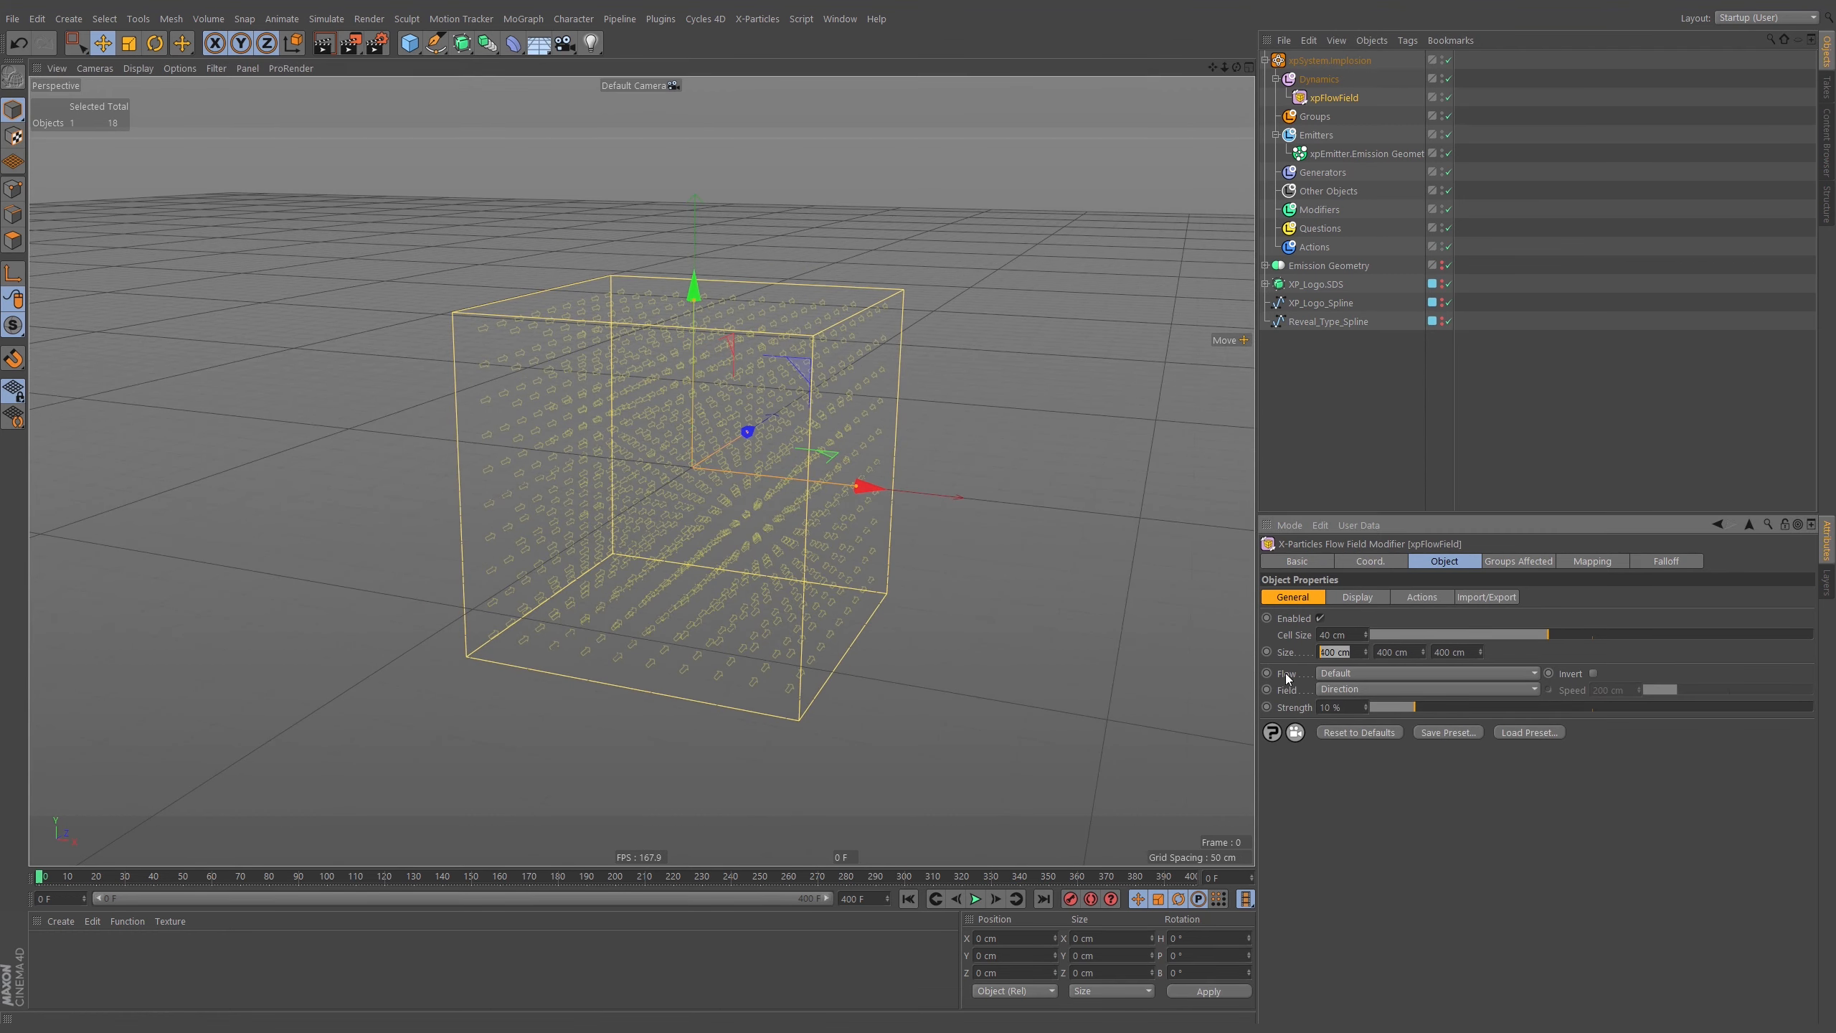
click(1441, 265)
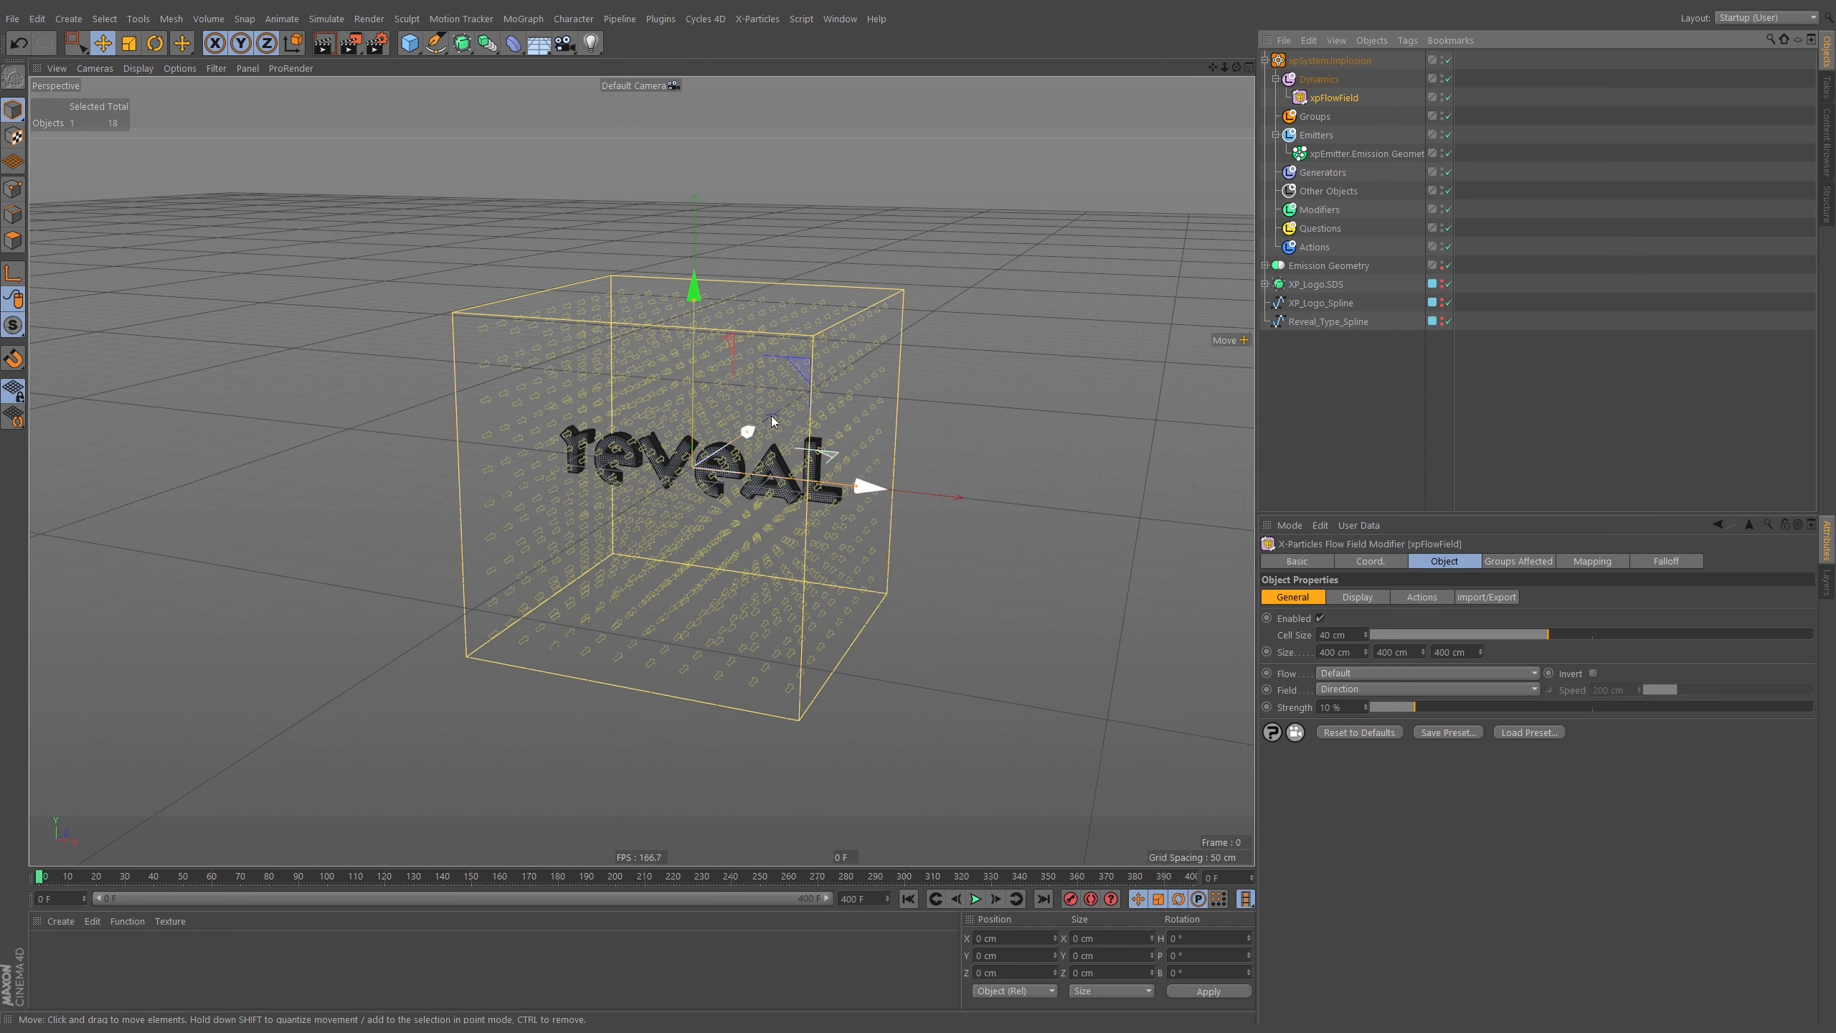
Widen the xpFlowField around the text by setting its X size to 600 cm.
drag(860, 497, 1017, 534)
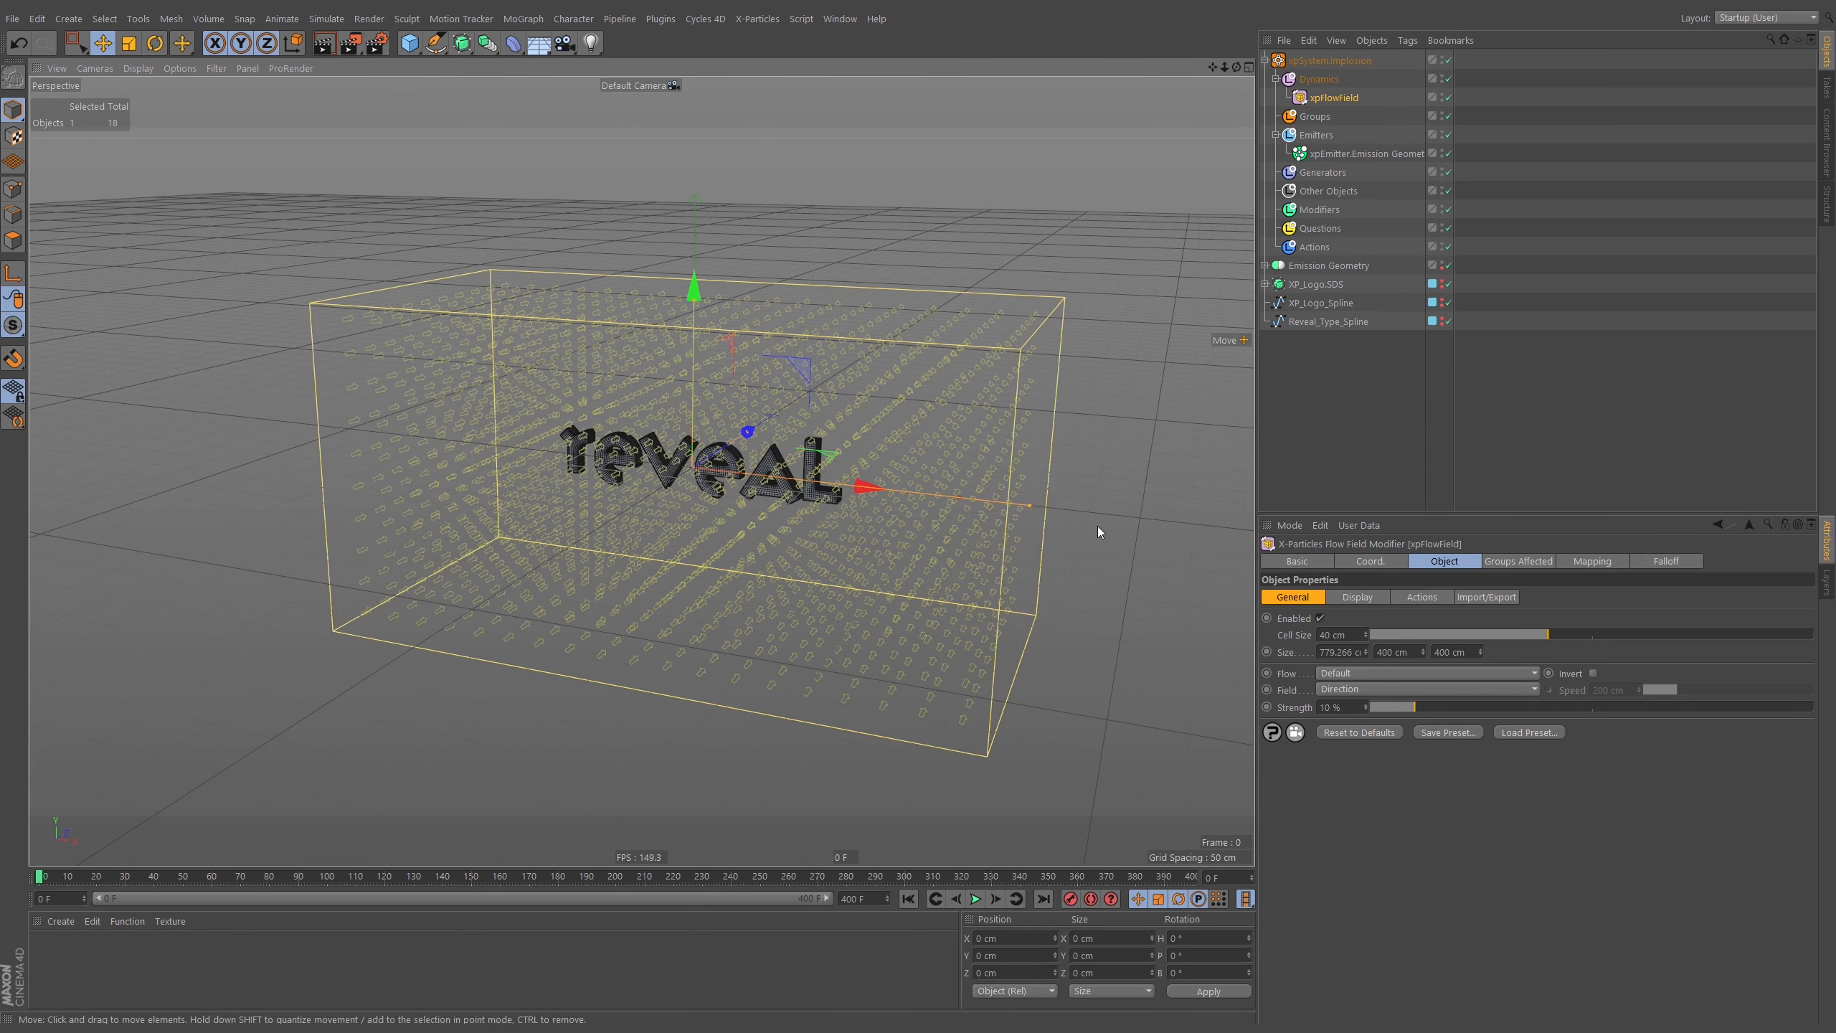
alt+drag(723, 466, 804, 408)
alt+middle_drag(804, 409, 777, 431)
alt+drag(776, 430, 773, 449)
click(1345, 653)
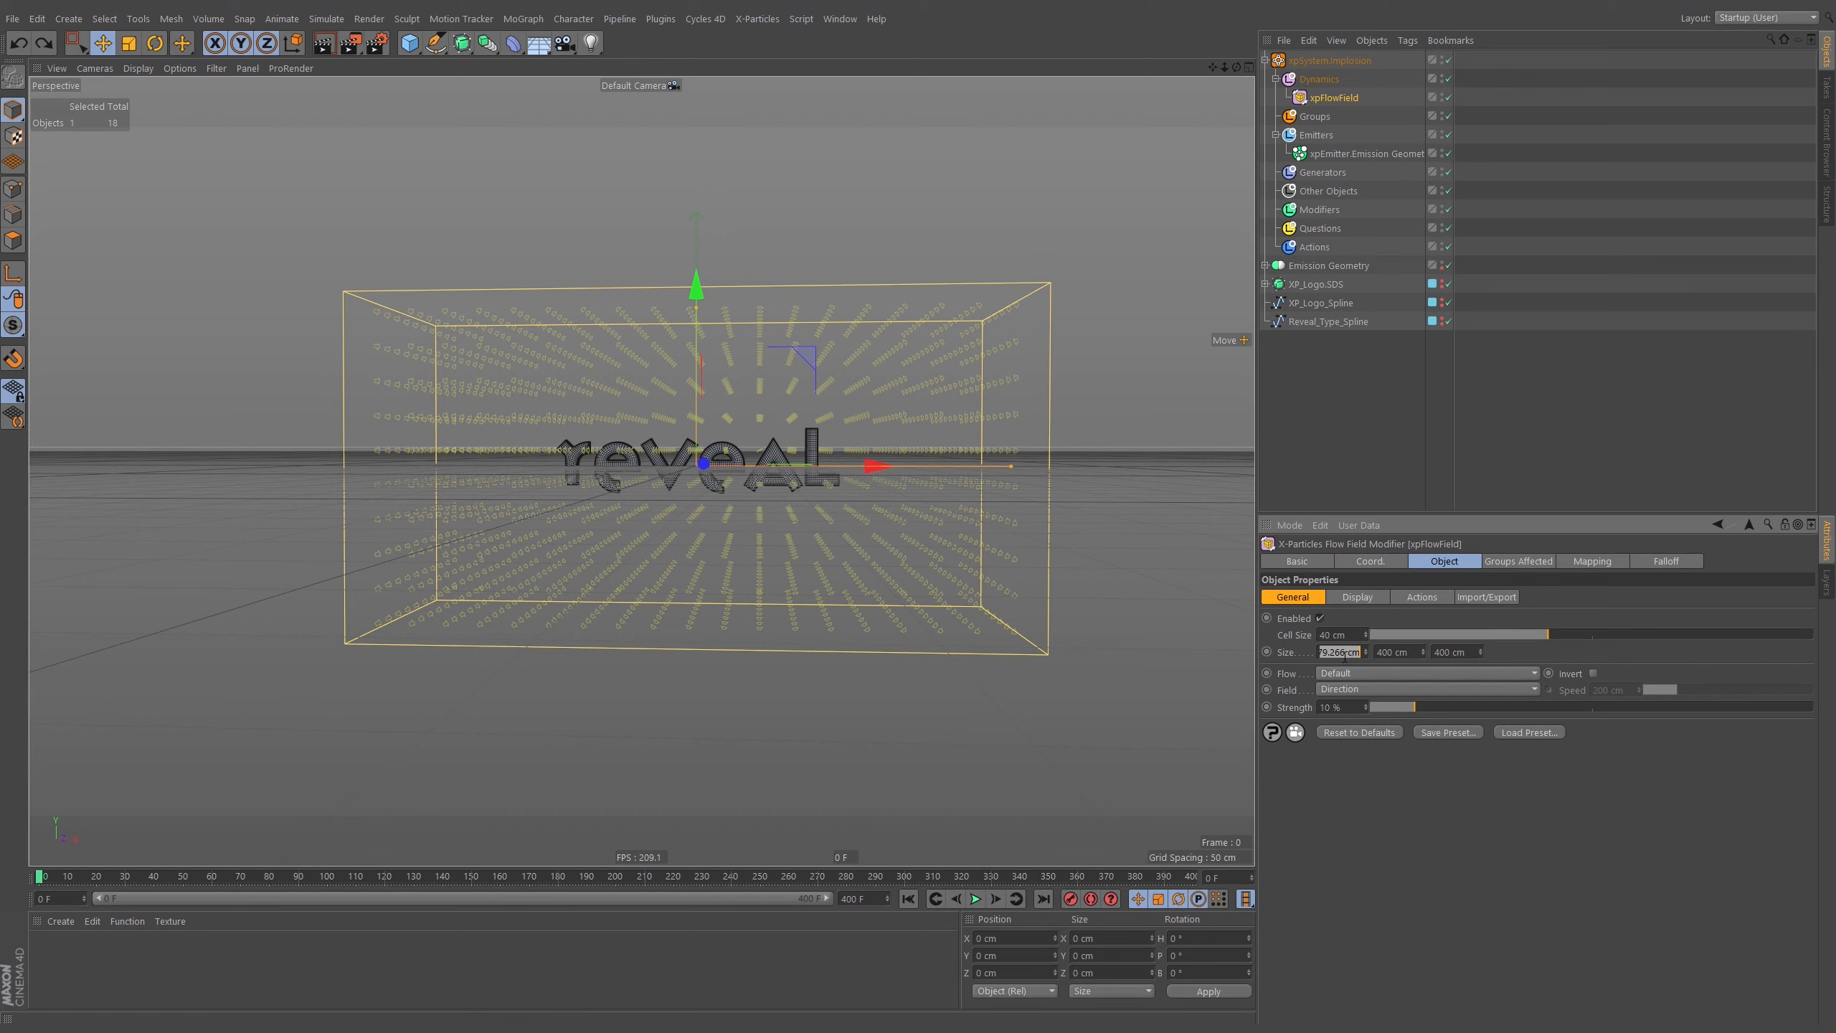
text(600)
key(Return)
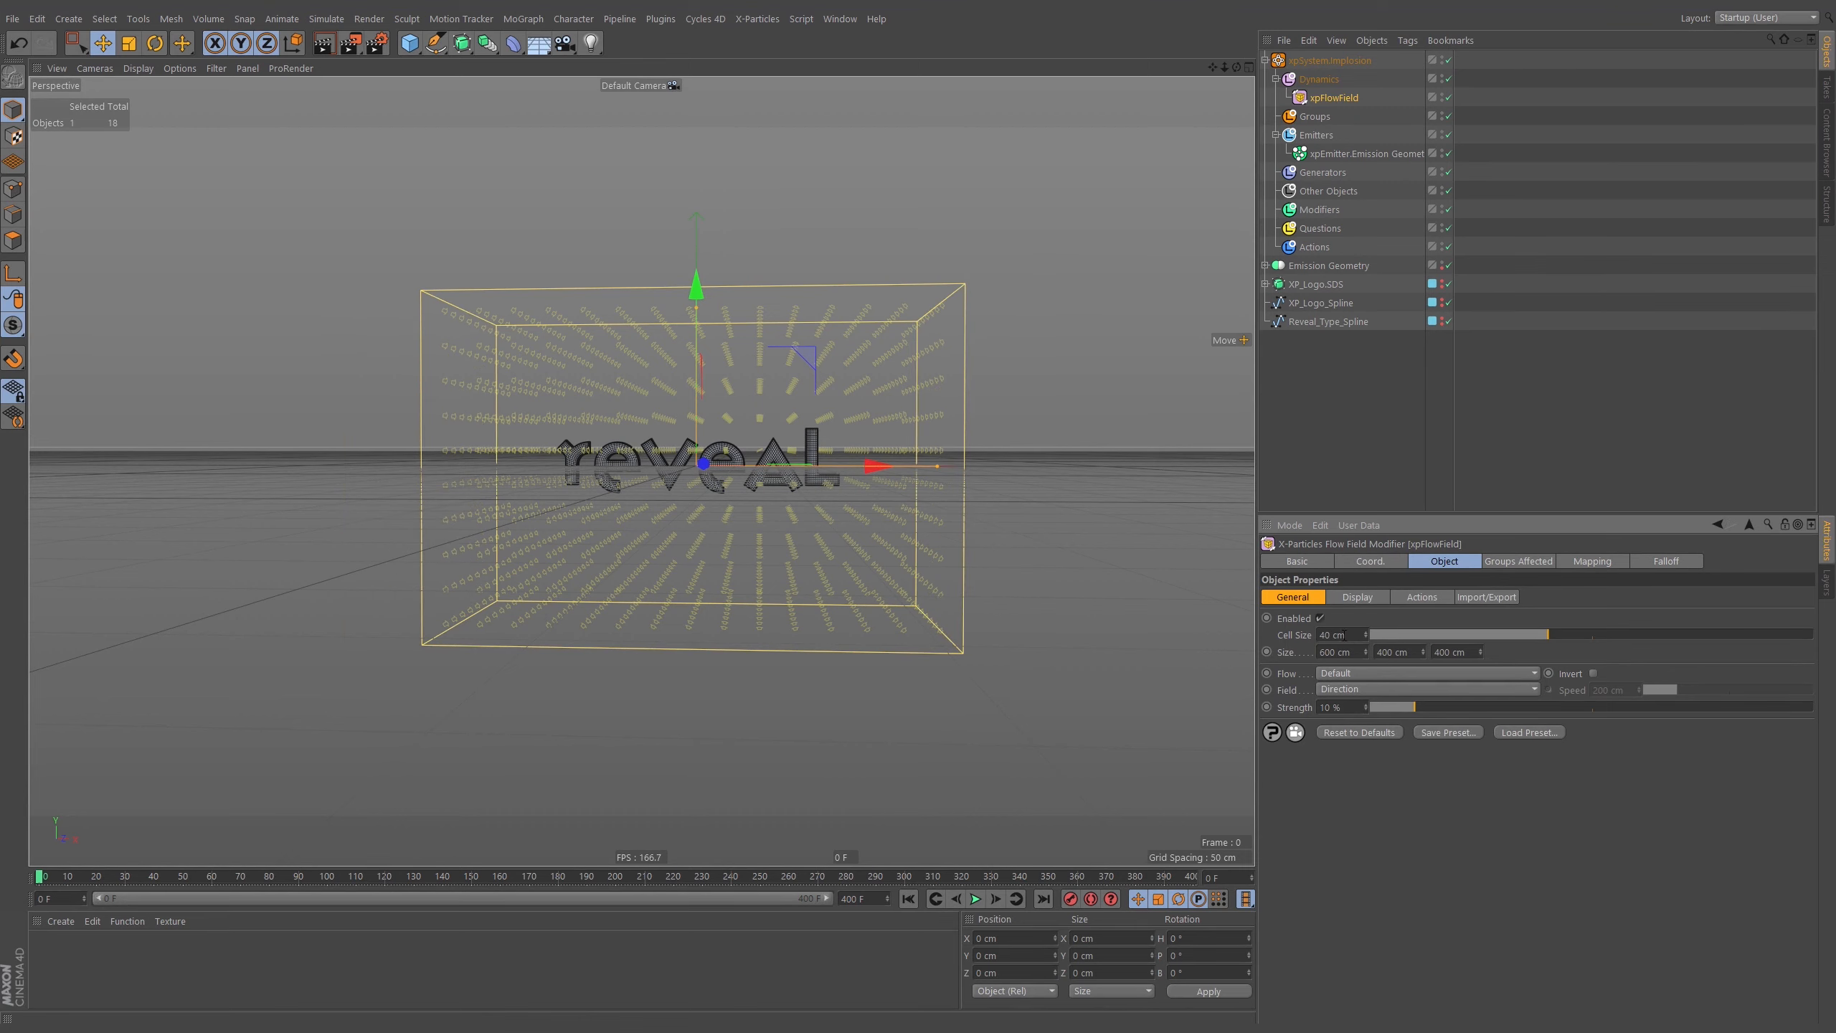
Reduce the xpFlowField's depth by setting its Z size to 200 cm.
alt+drag(810, 470, 944, 463)
click(1447, 651)
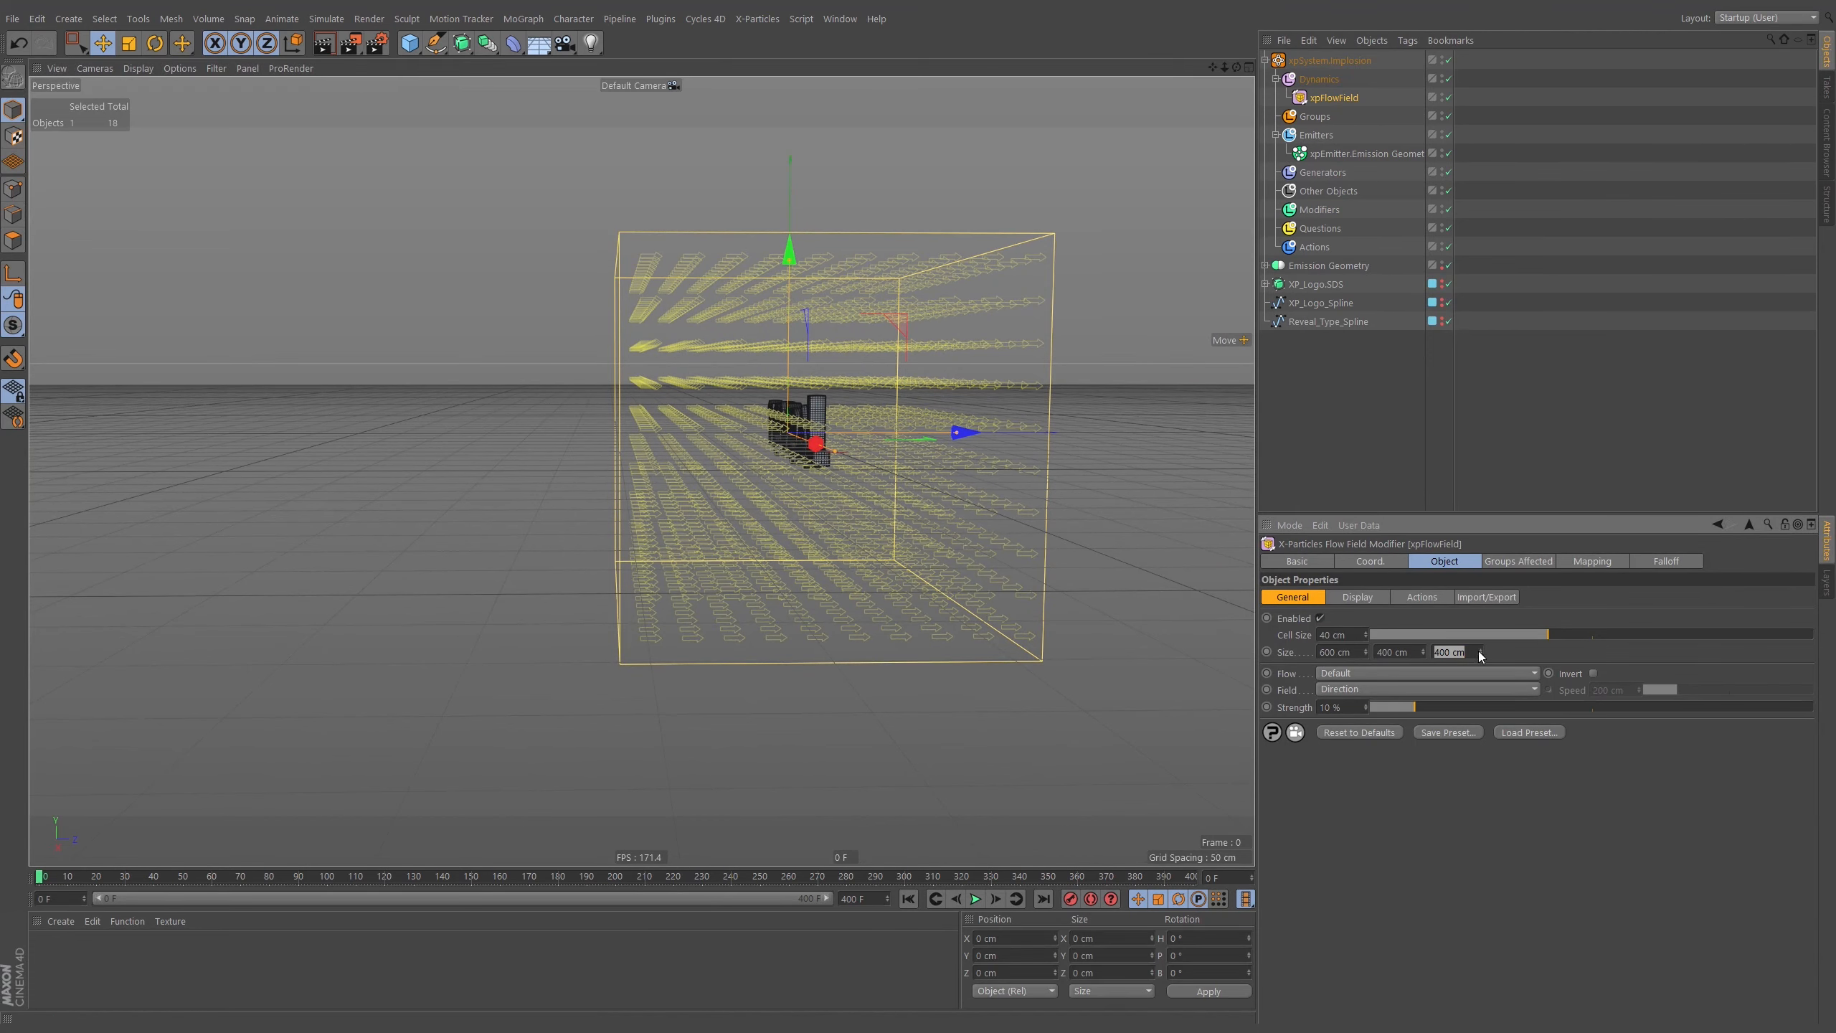
text(200)
key(Return)
alt+drag(892, 381, 665, 383)
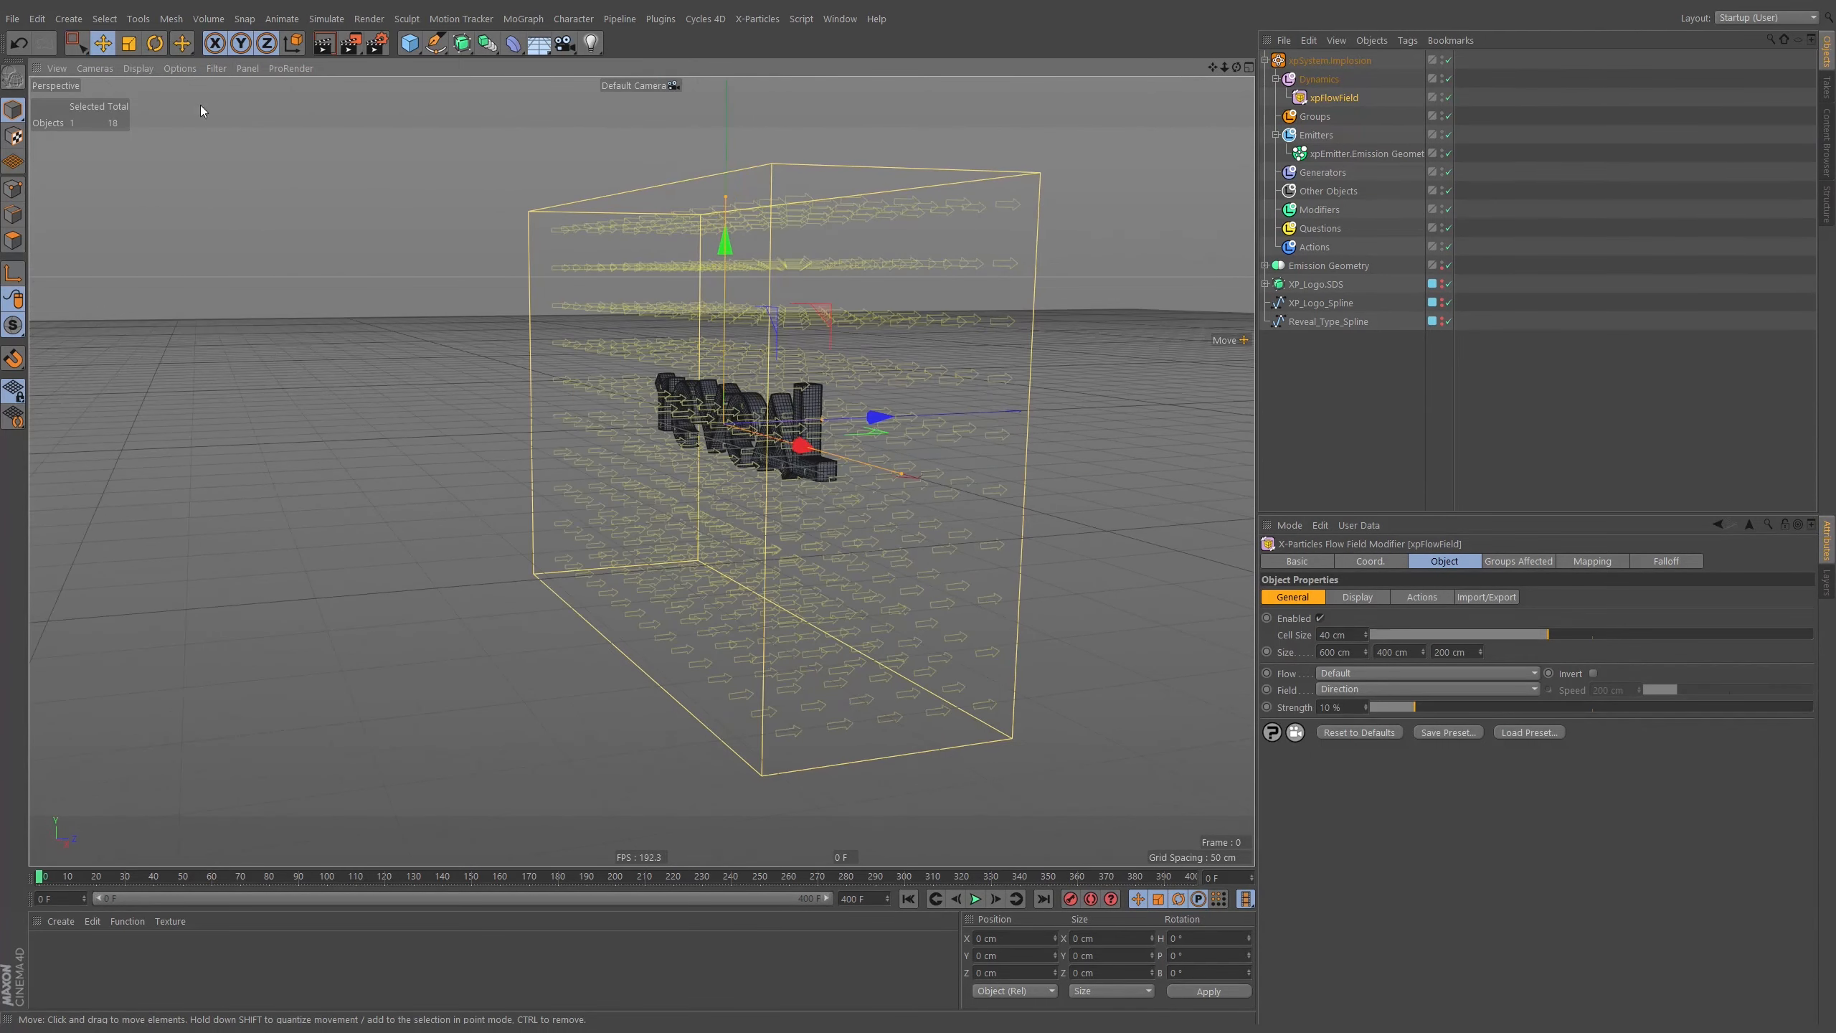
Hide the grid and the world axis in the perspective viewport.
click(180, 68)
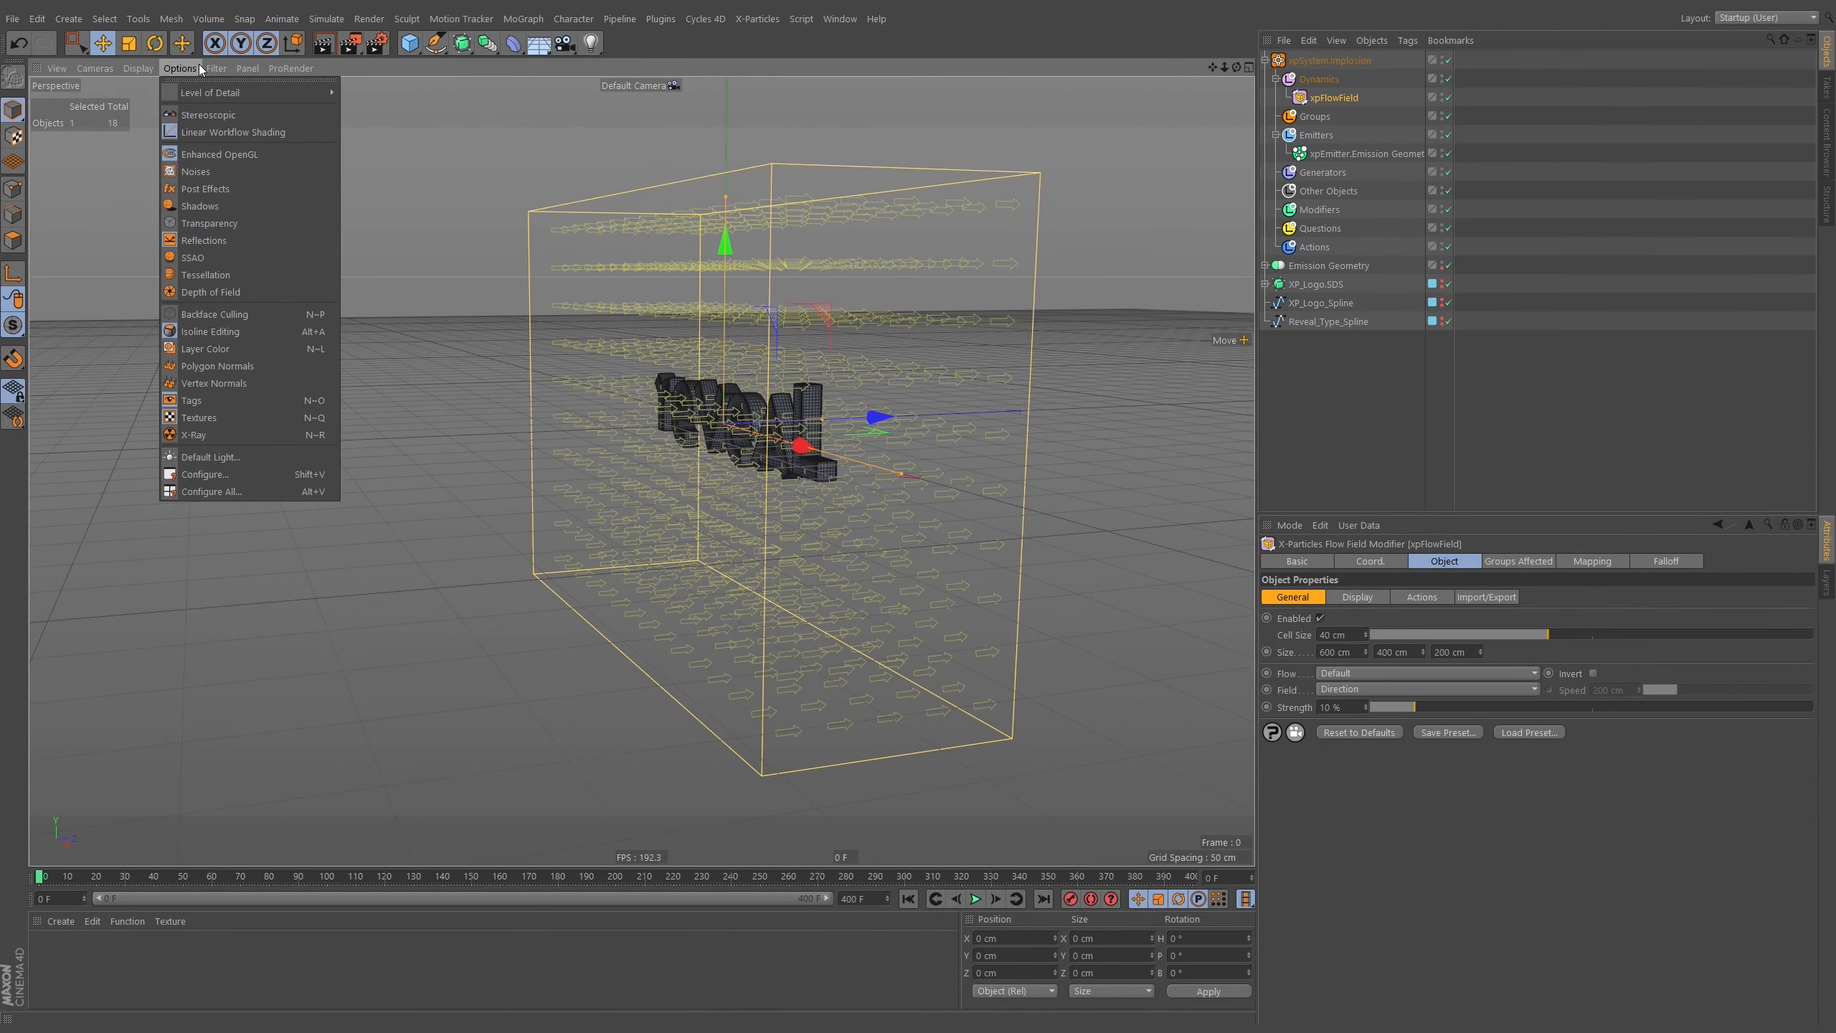
mouse_move(216, 68)
click(289, 350)
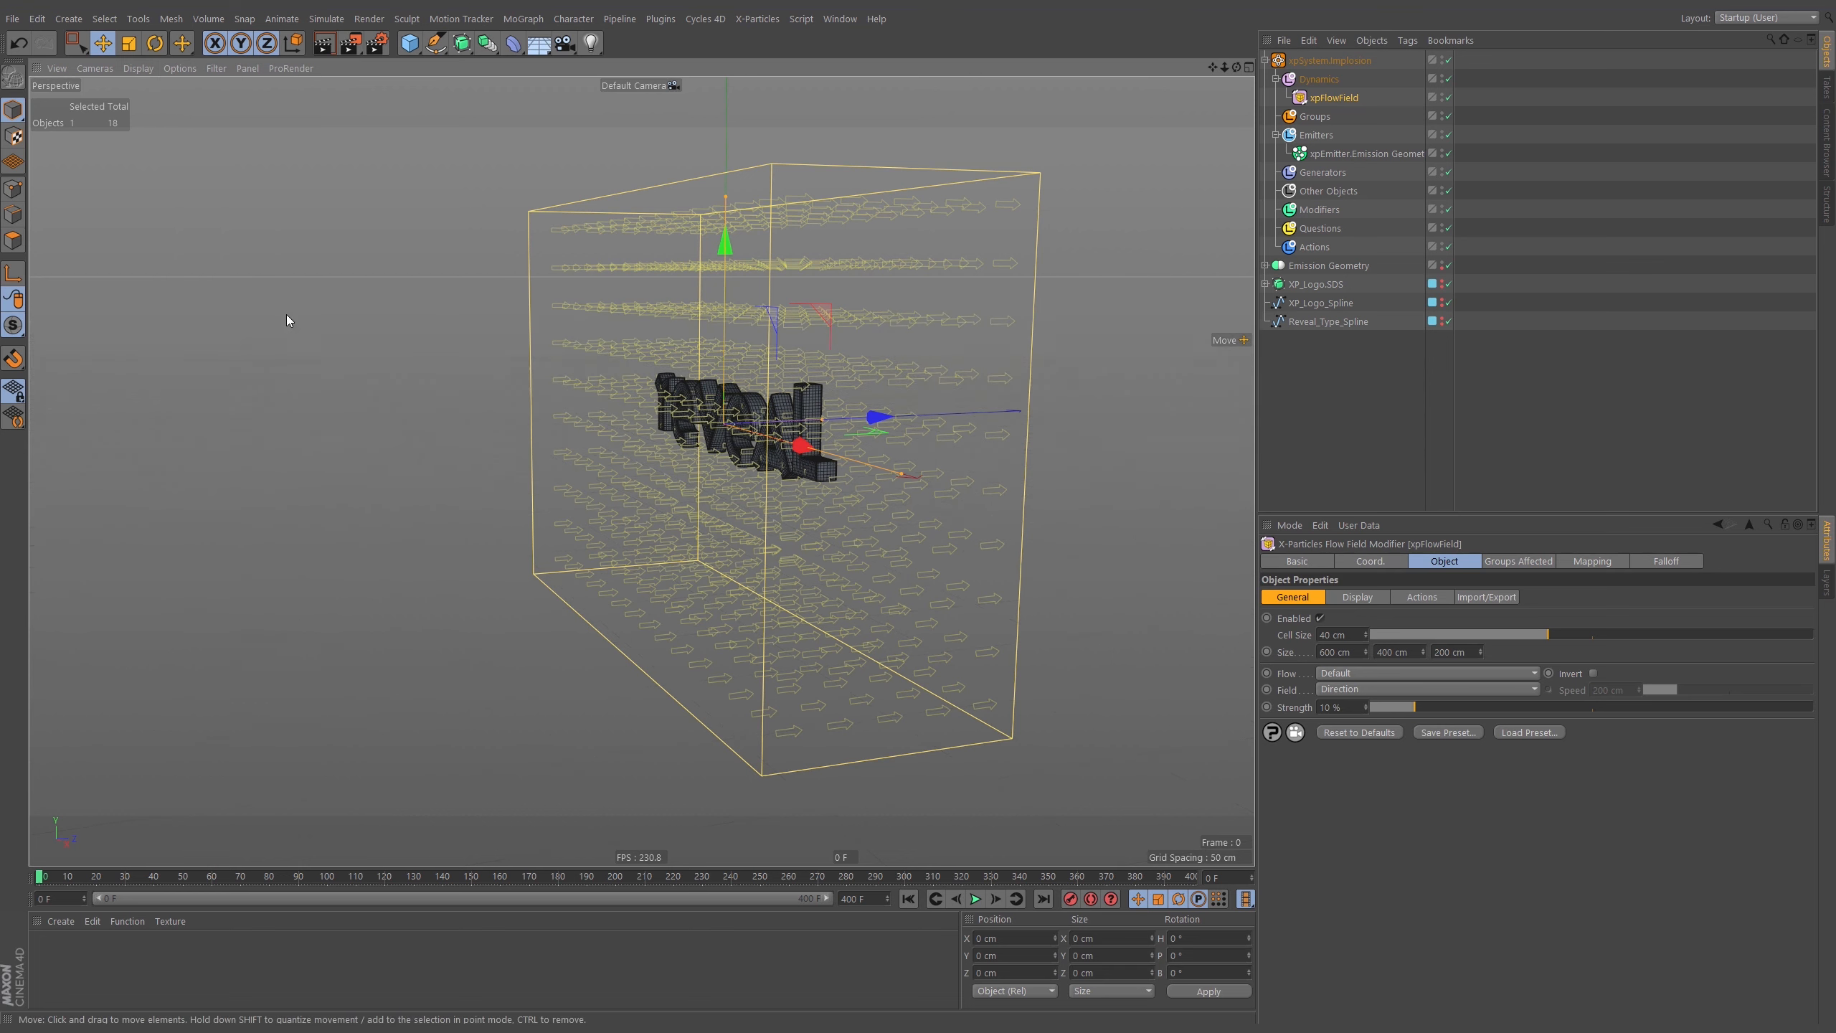
click(217, 68)
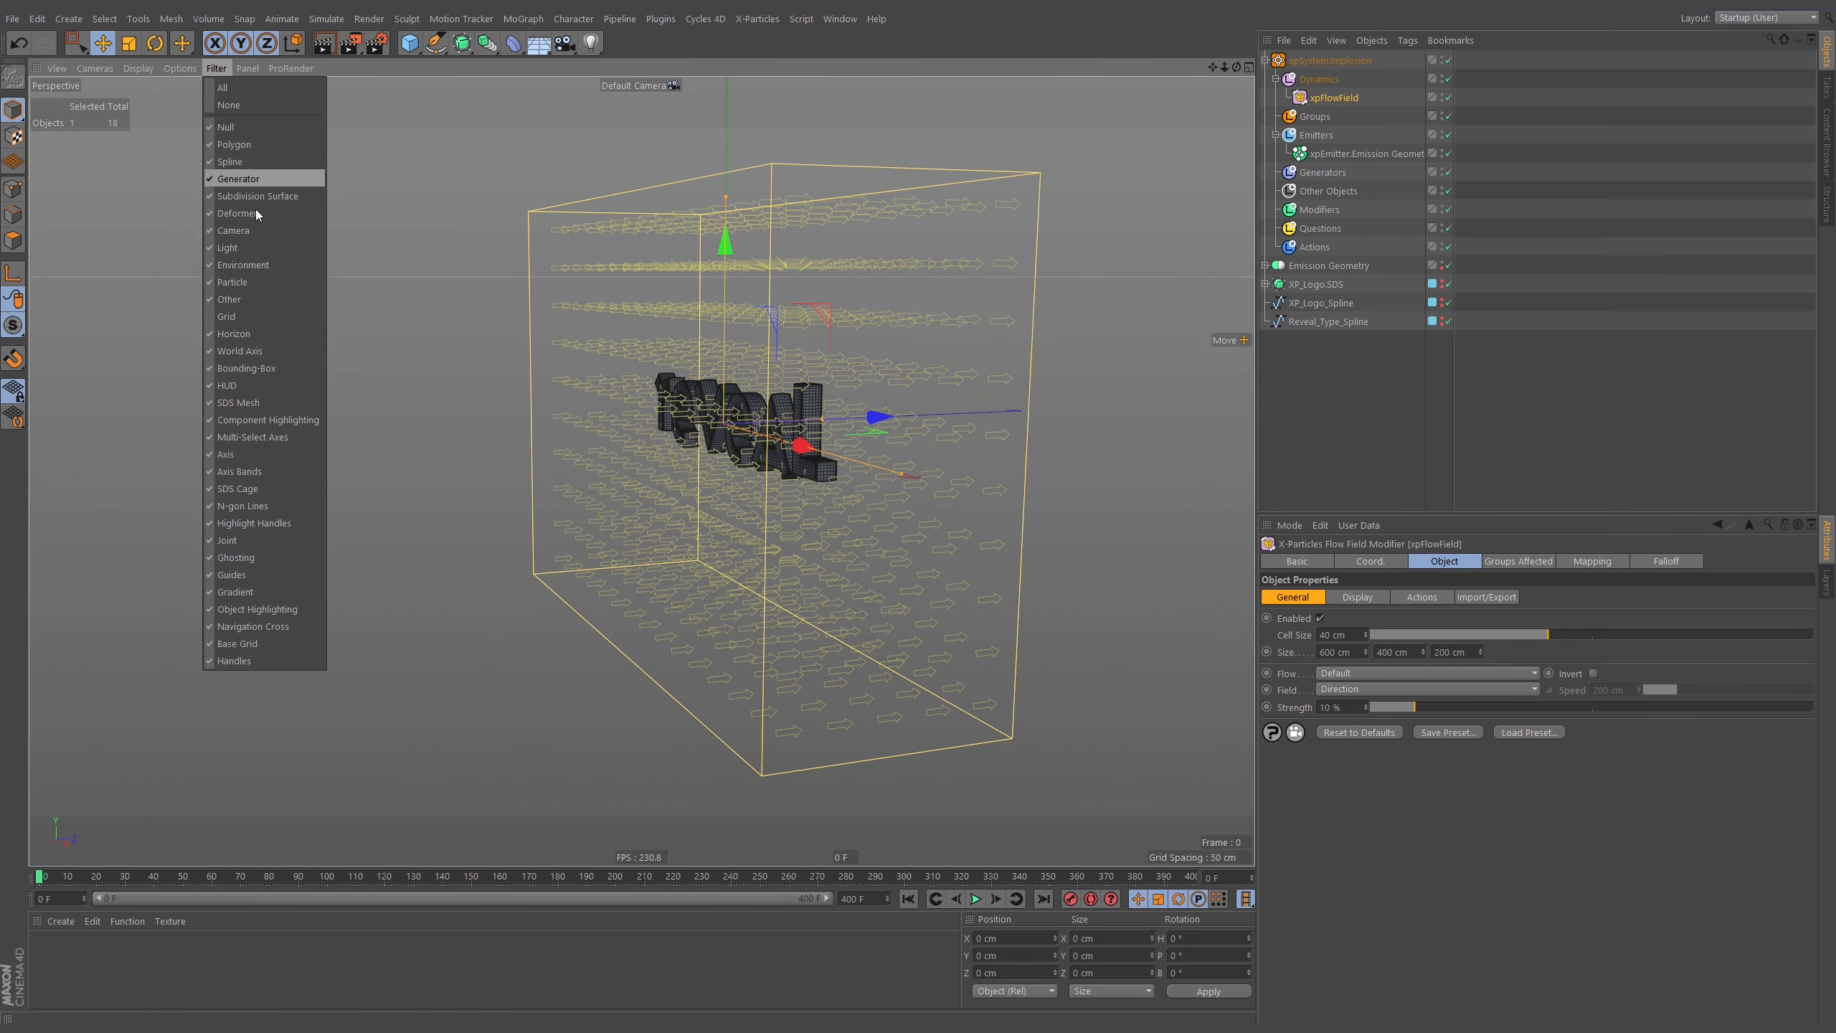
click(280, 336)
alt+drag(616, 481, 670, 376)
scroll(735, 406, up, 4)
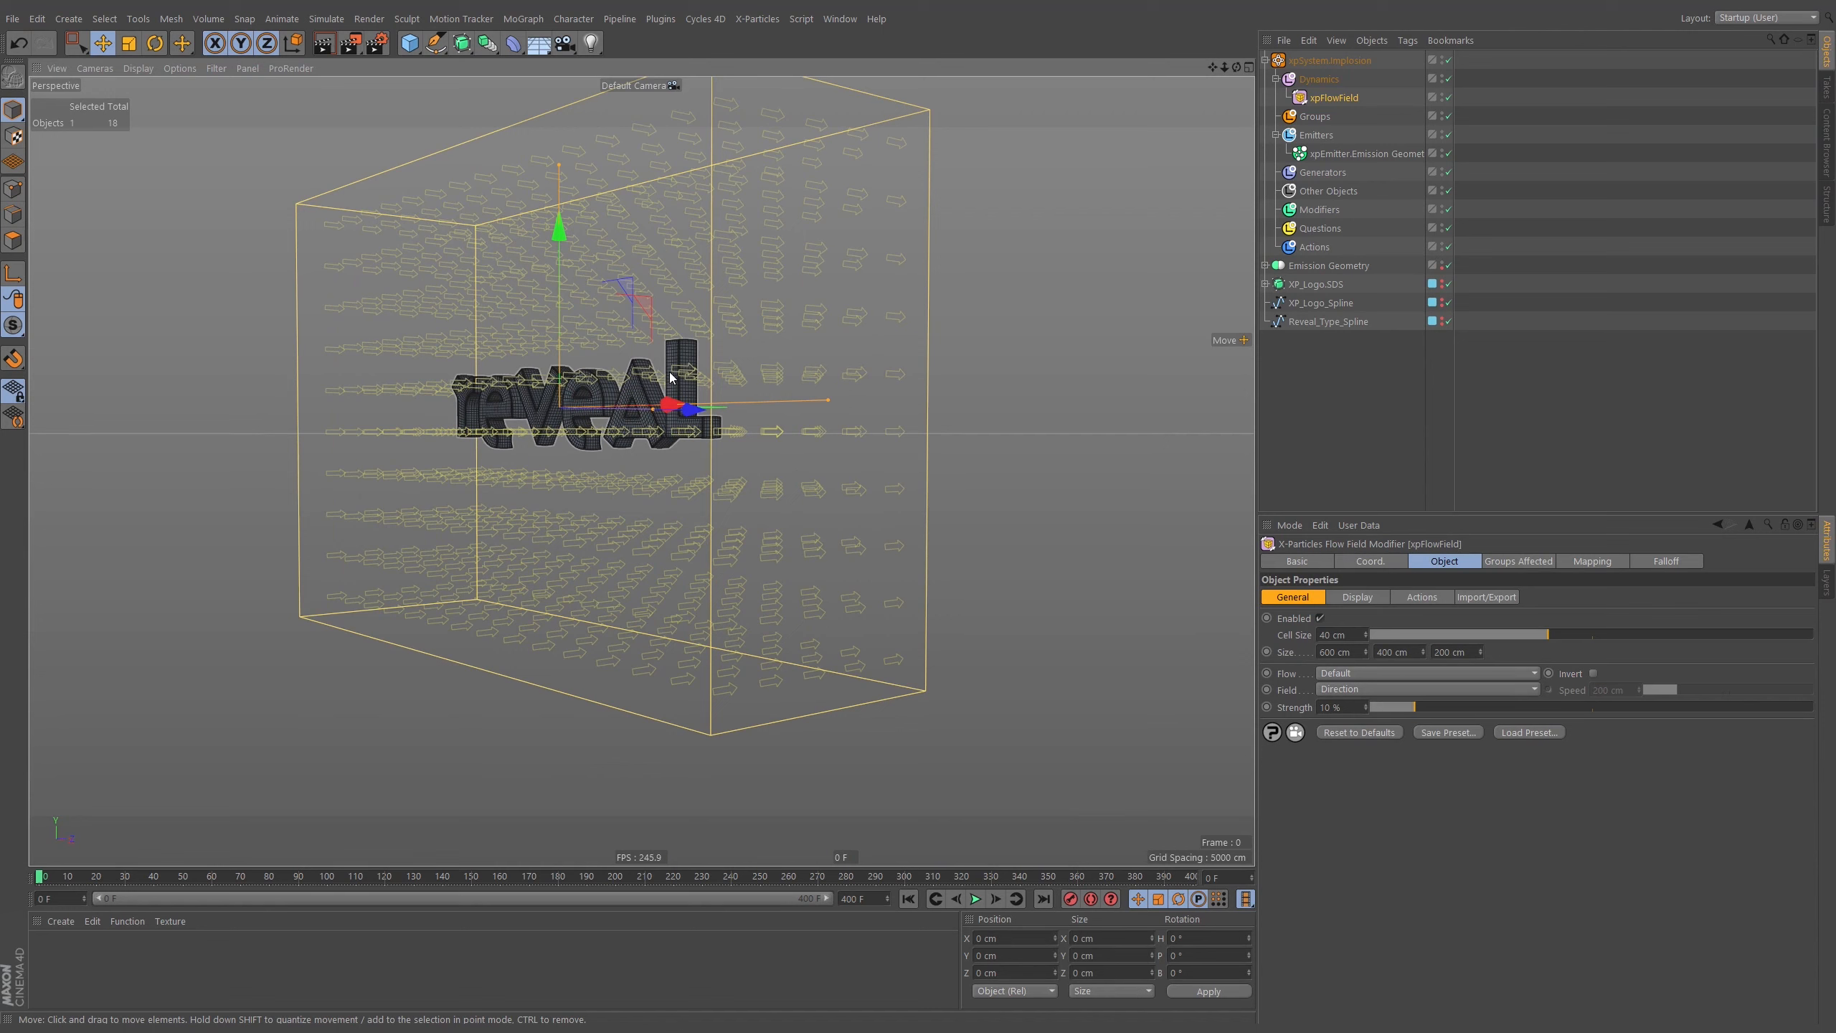
Preview the simulation with the xpFlowField's default settings and switch its Field mode to Velocity.
click(975, 899)
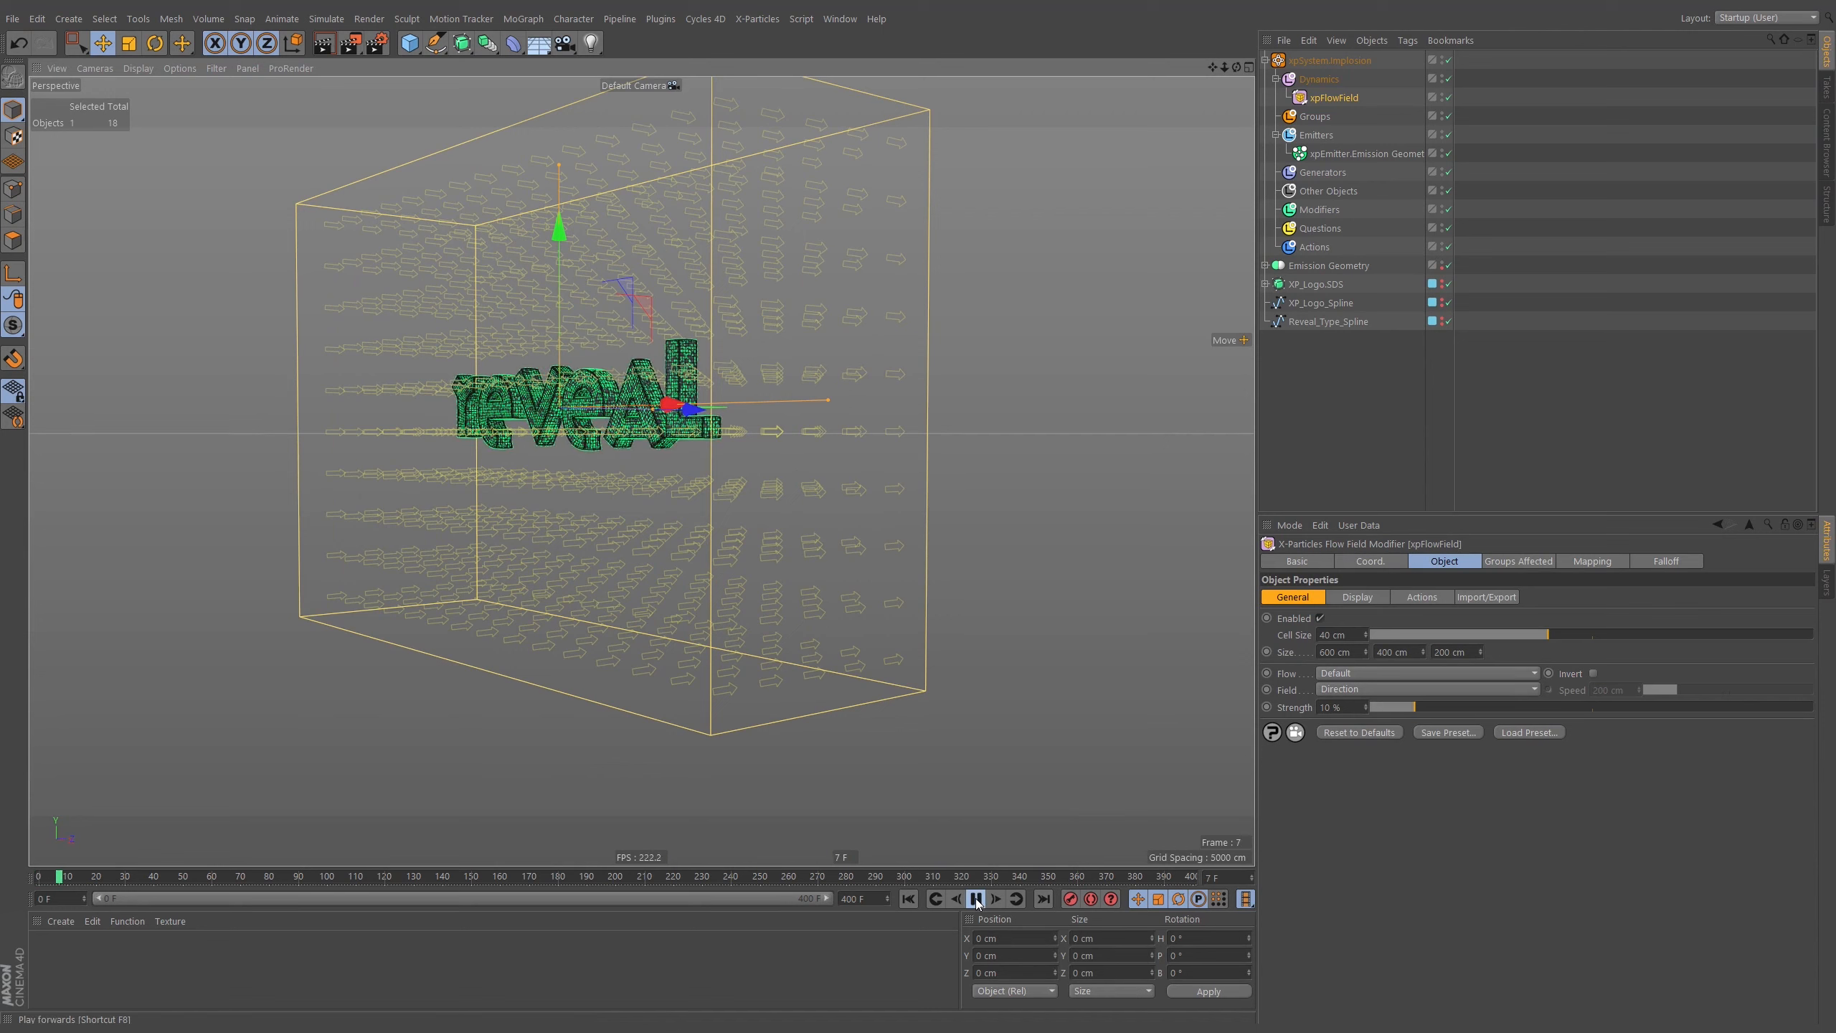
mouse_move(670, 404)
alt+mouse_down()
mouse_move(771, 643)
mouse_move(626, 384)
mouse_move(852, 340)
mouse_move(722, 411)
mouse_move(658, 395)
mouse_move(657, 423)
alt+mouse_up()
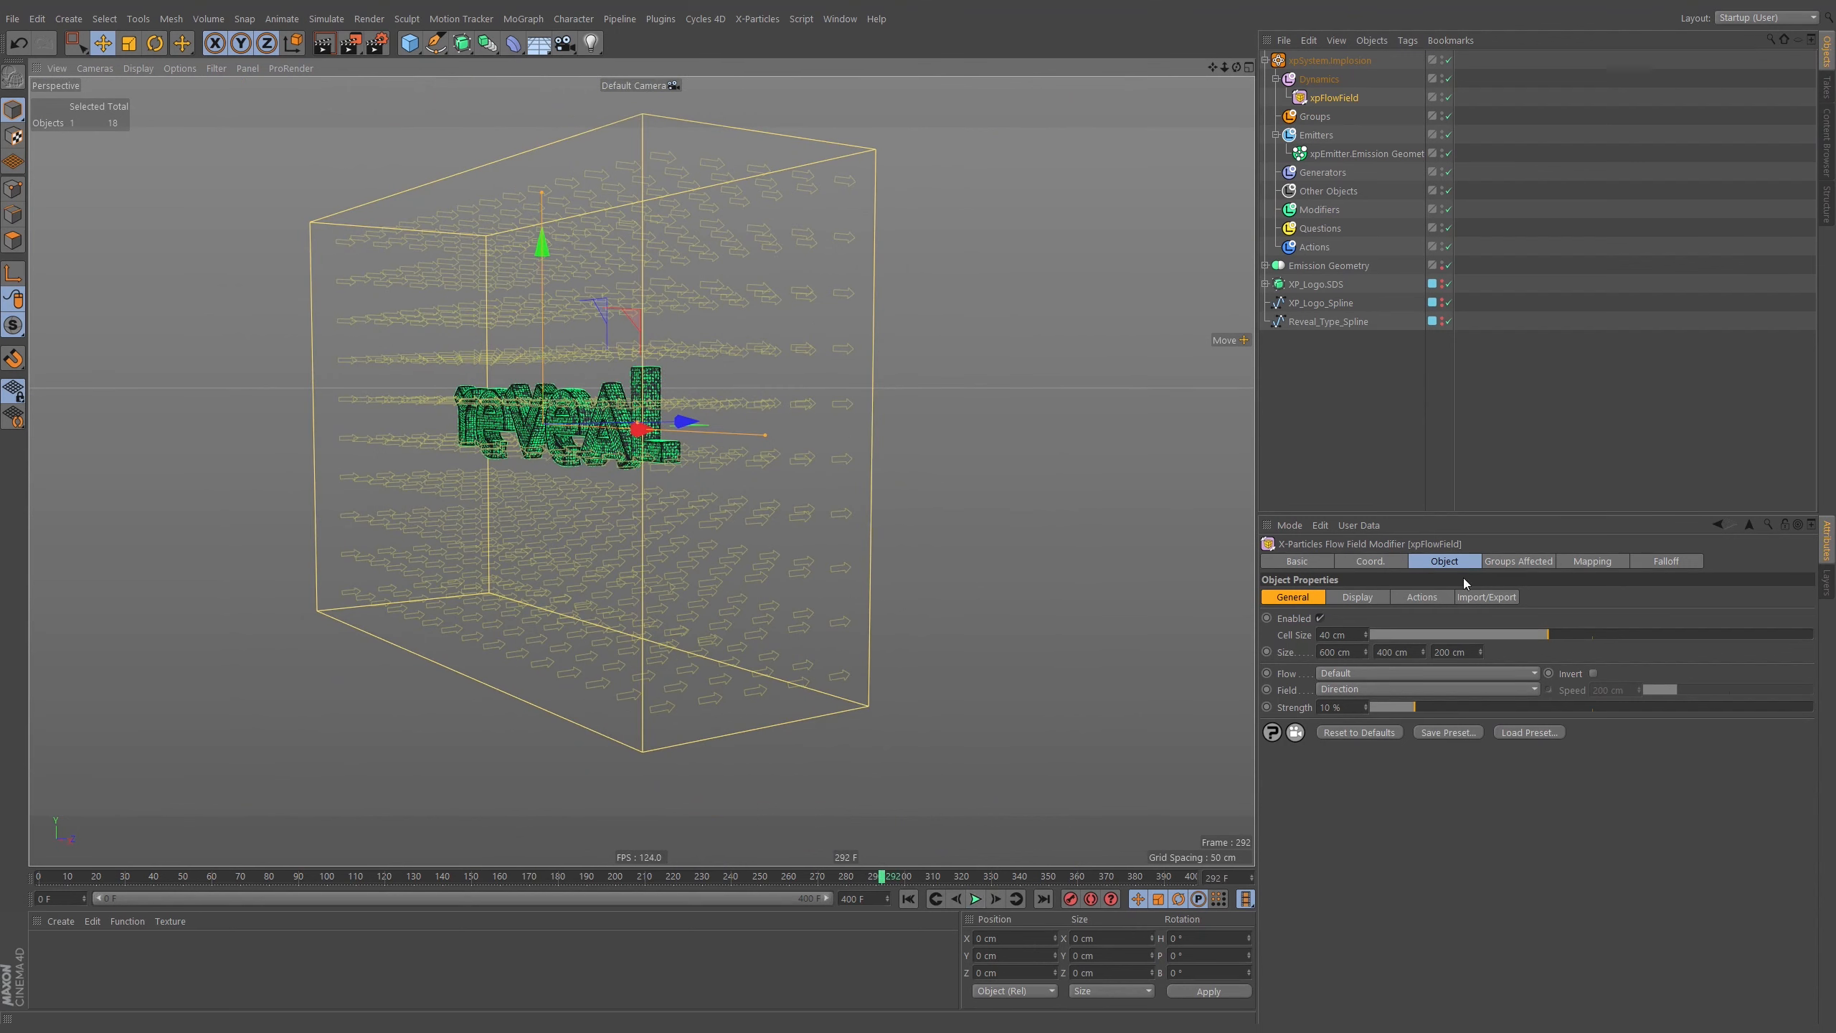
click(1337, 672)
click(1341, 672)
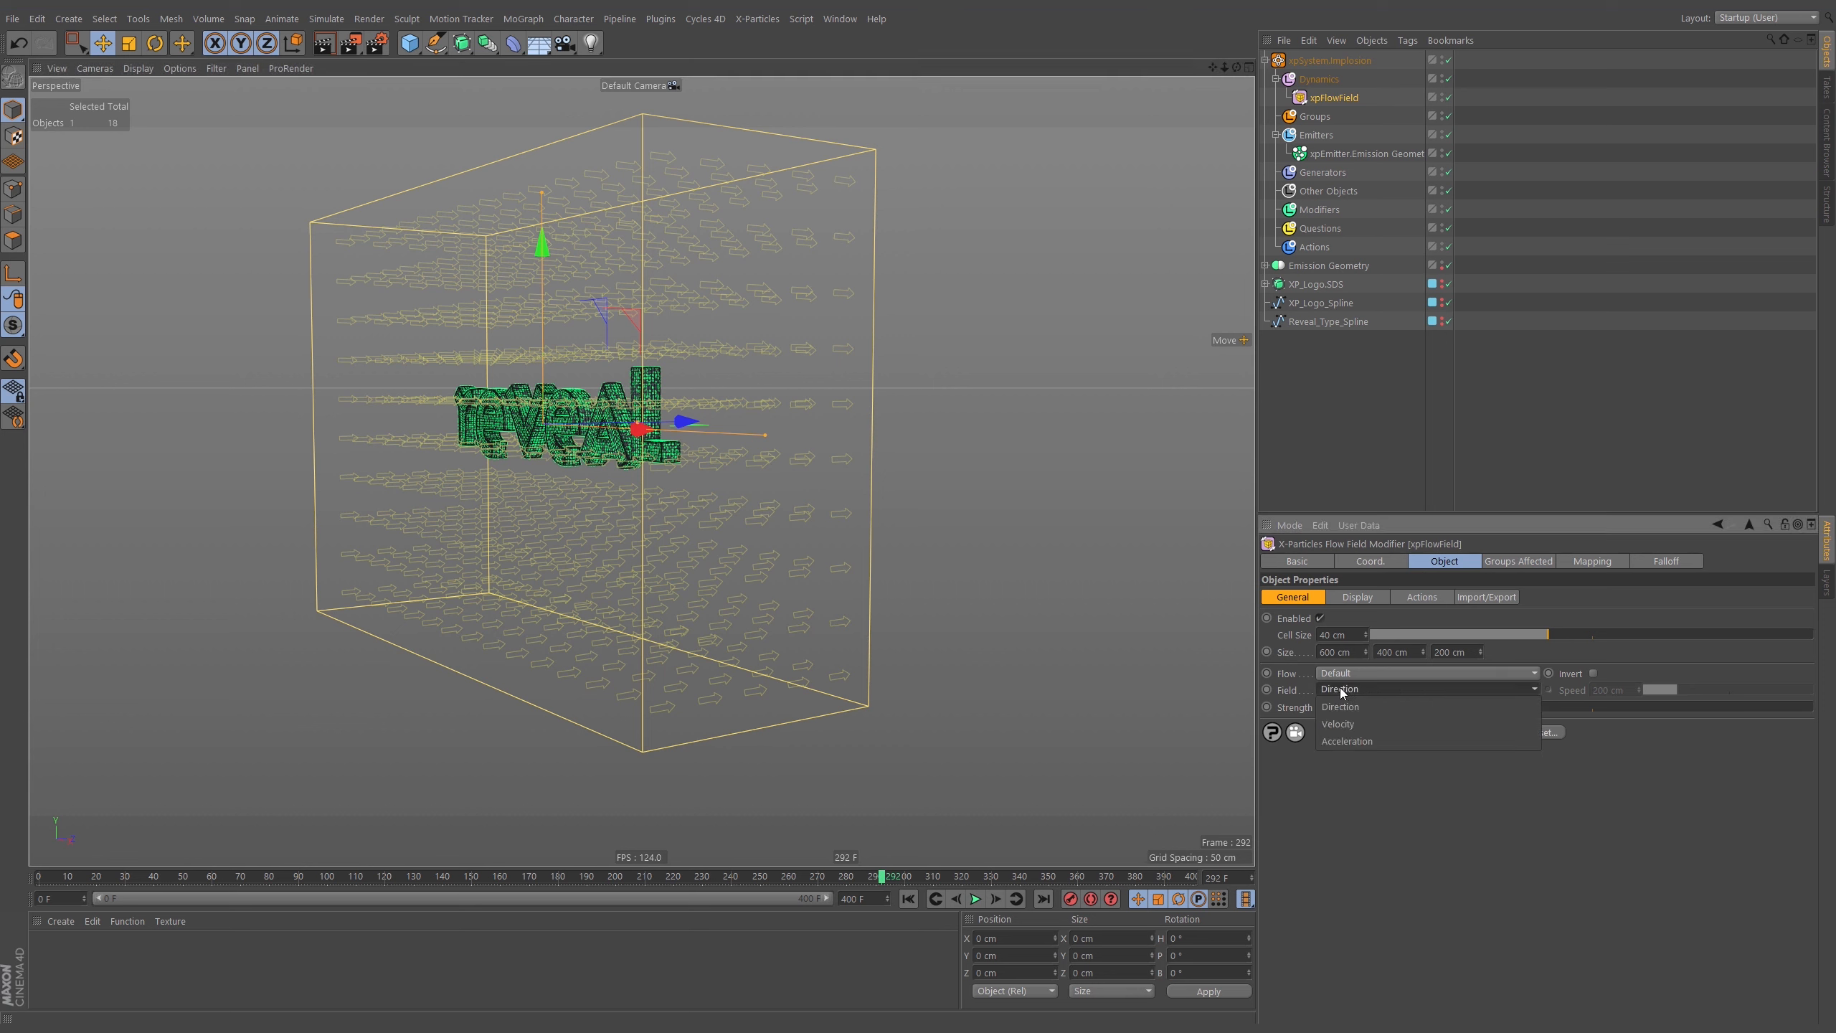
click(1340, 688)
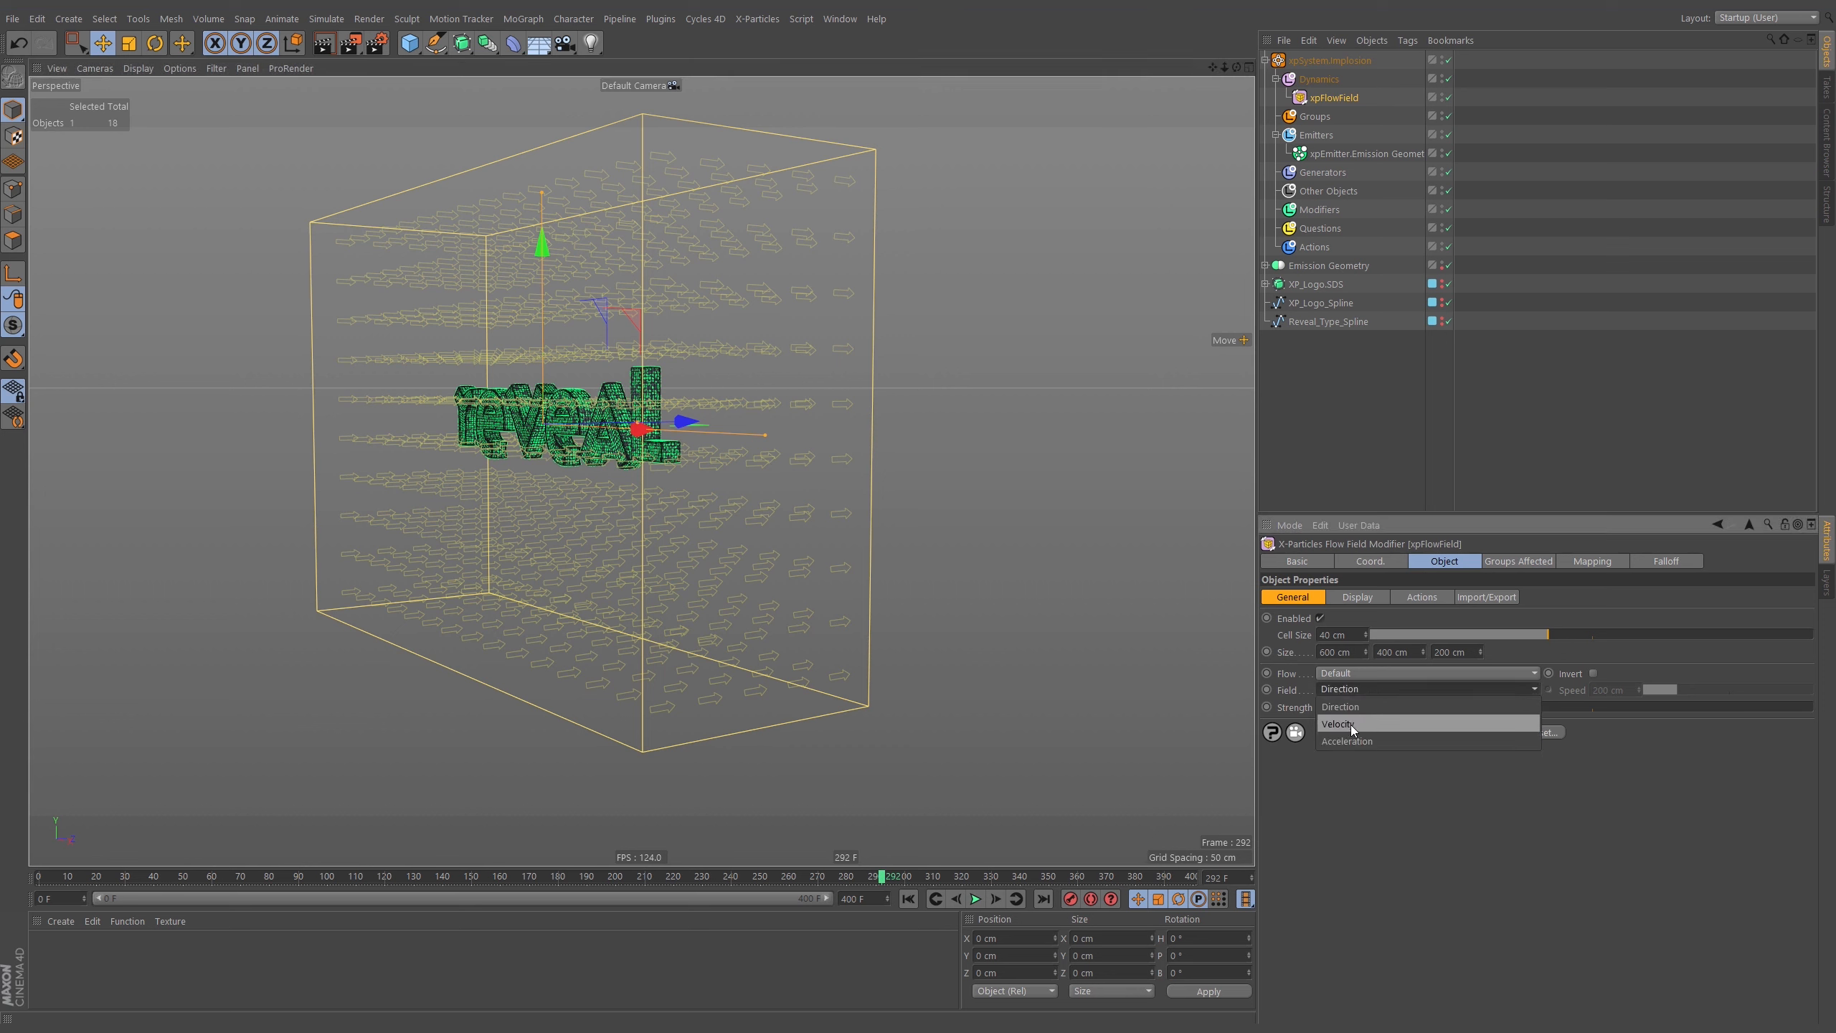
click(1351, 725)
Replay the simulation from the first frame to check how the Velocity field carries the text particles.
click(909, 898)
click(976, 898)
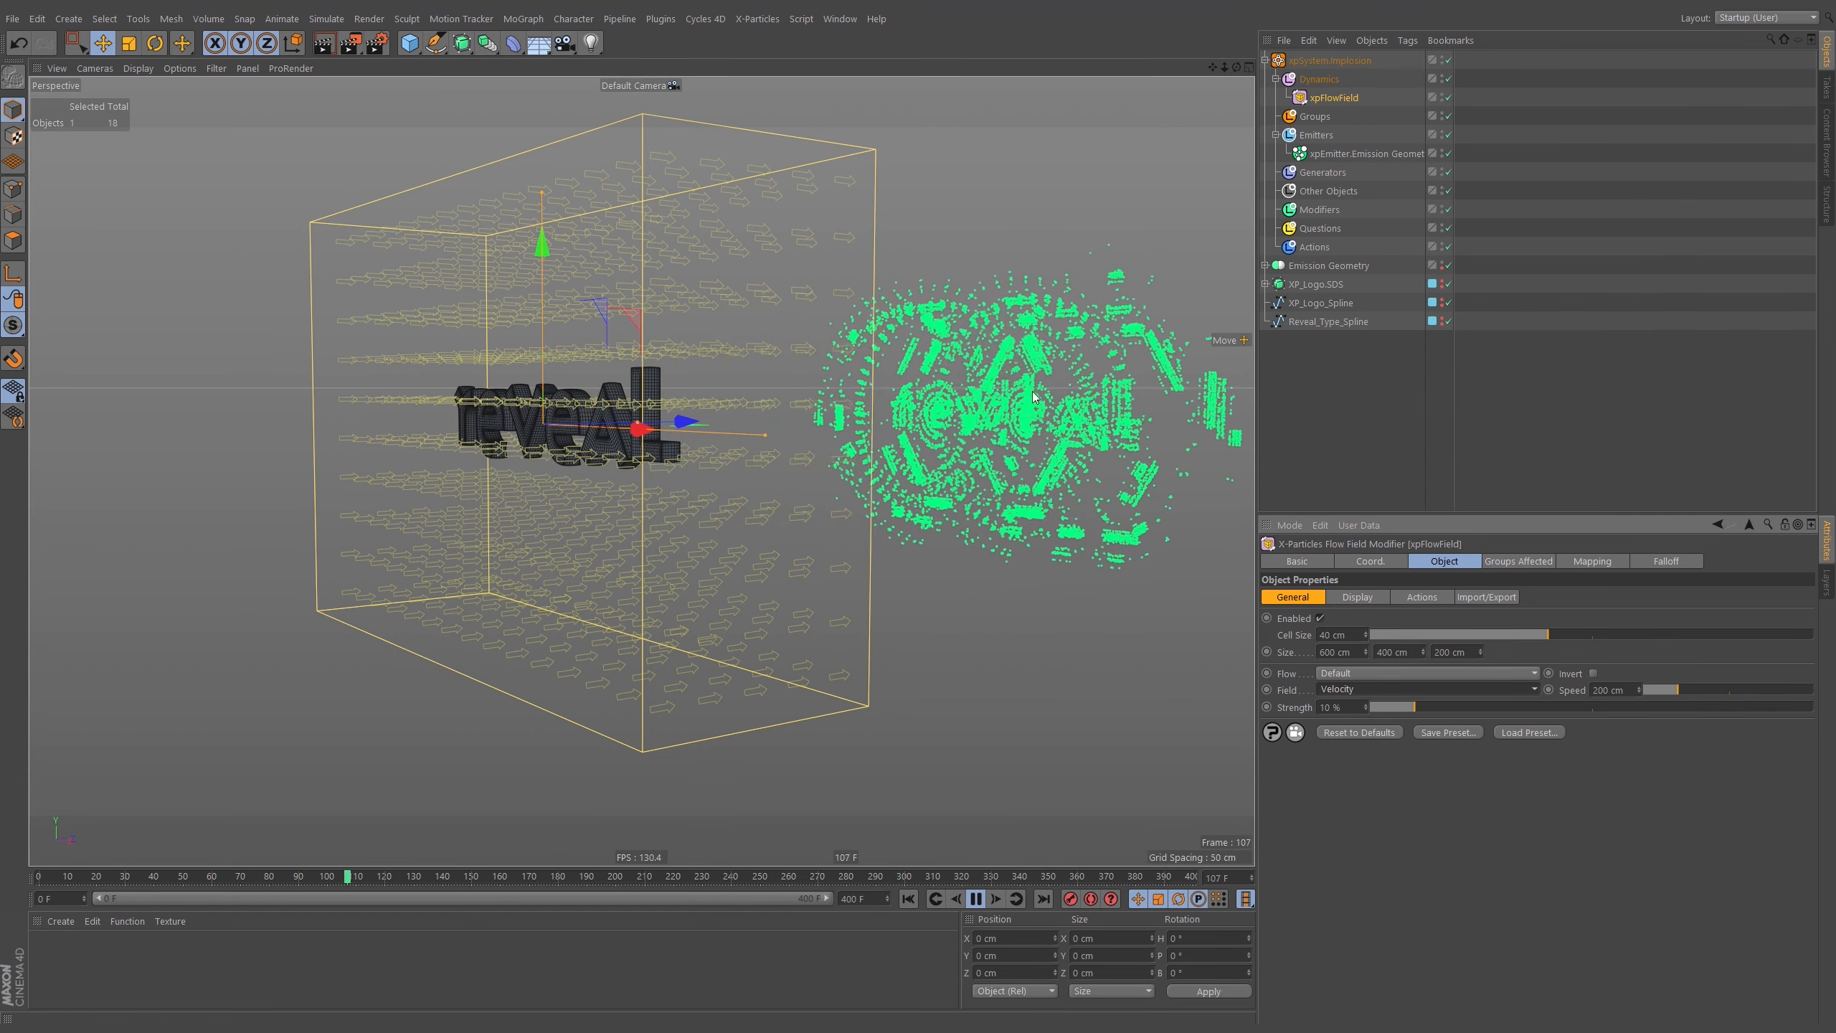
click(976, 898)
click(908, 898)
click(975, 899)
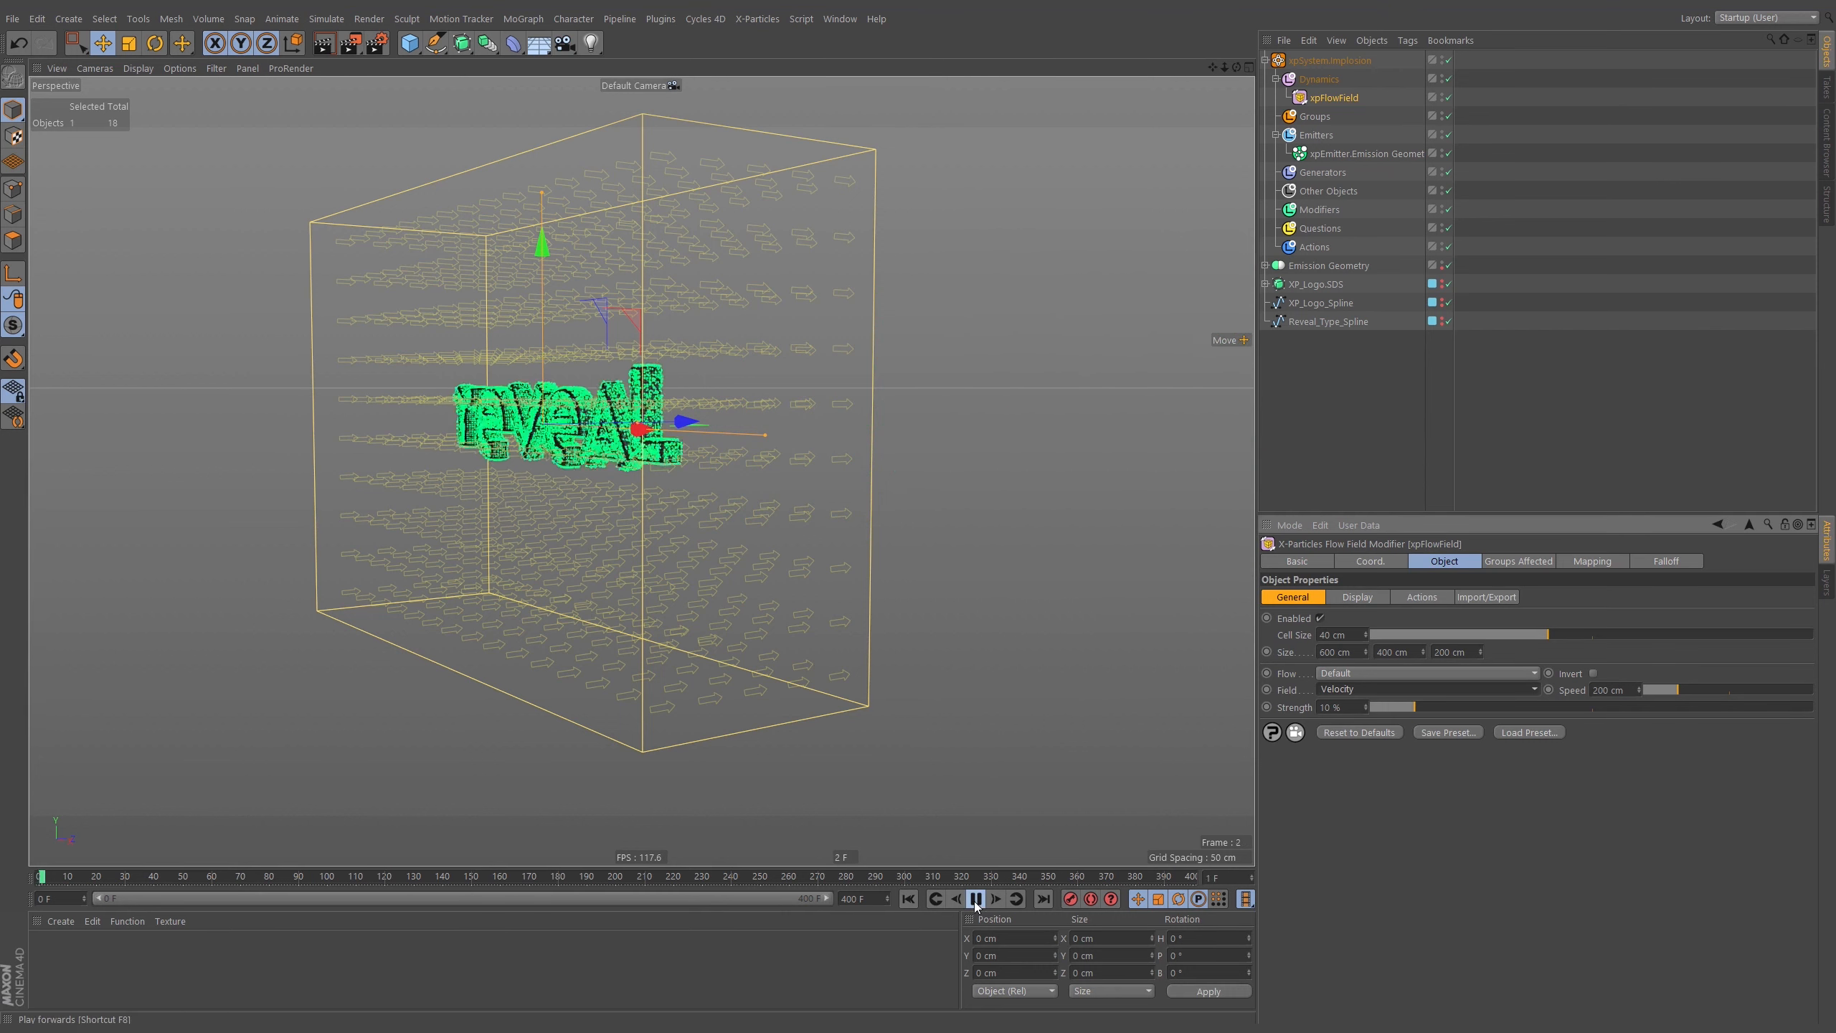
click(976, 902)
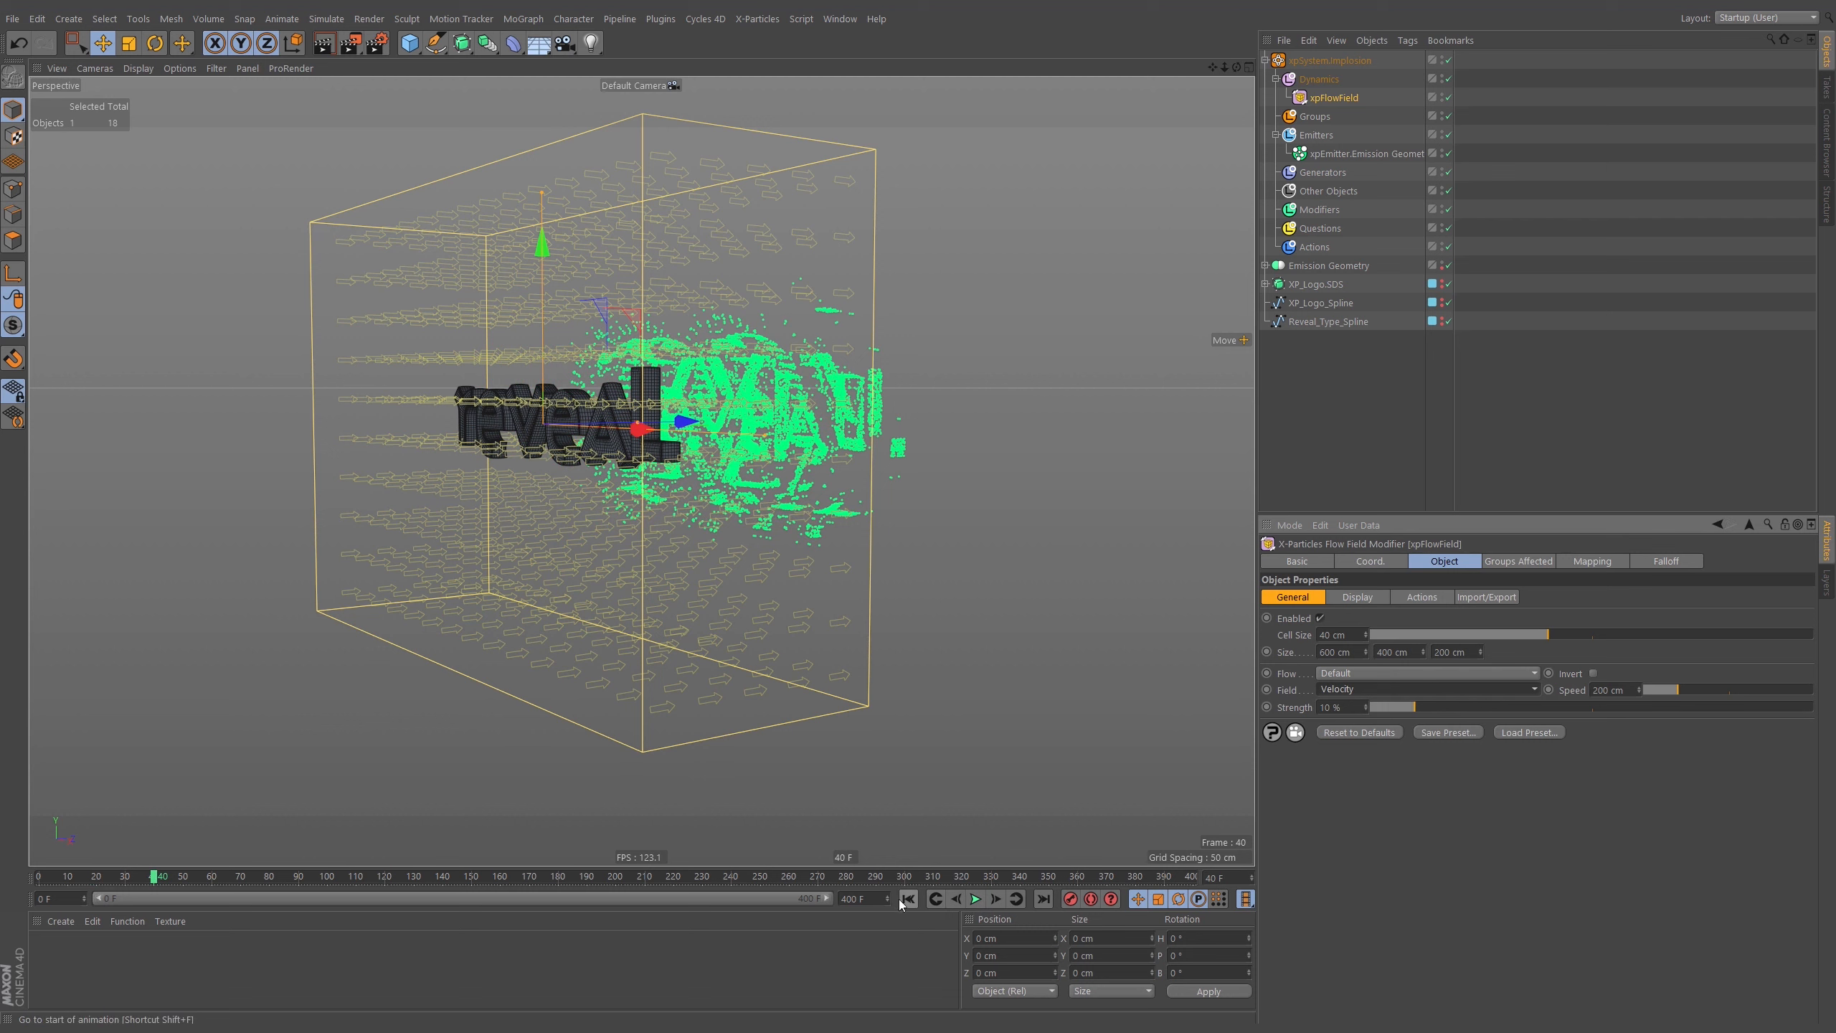
Try the flow field at 100% Strength and replay the simulation from the start.
double_click(1345, 707)
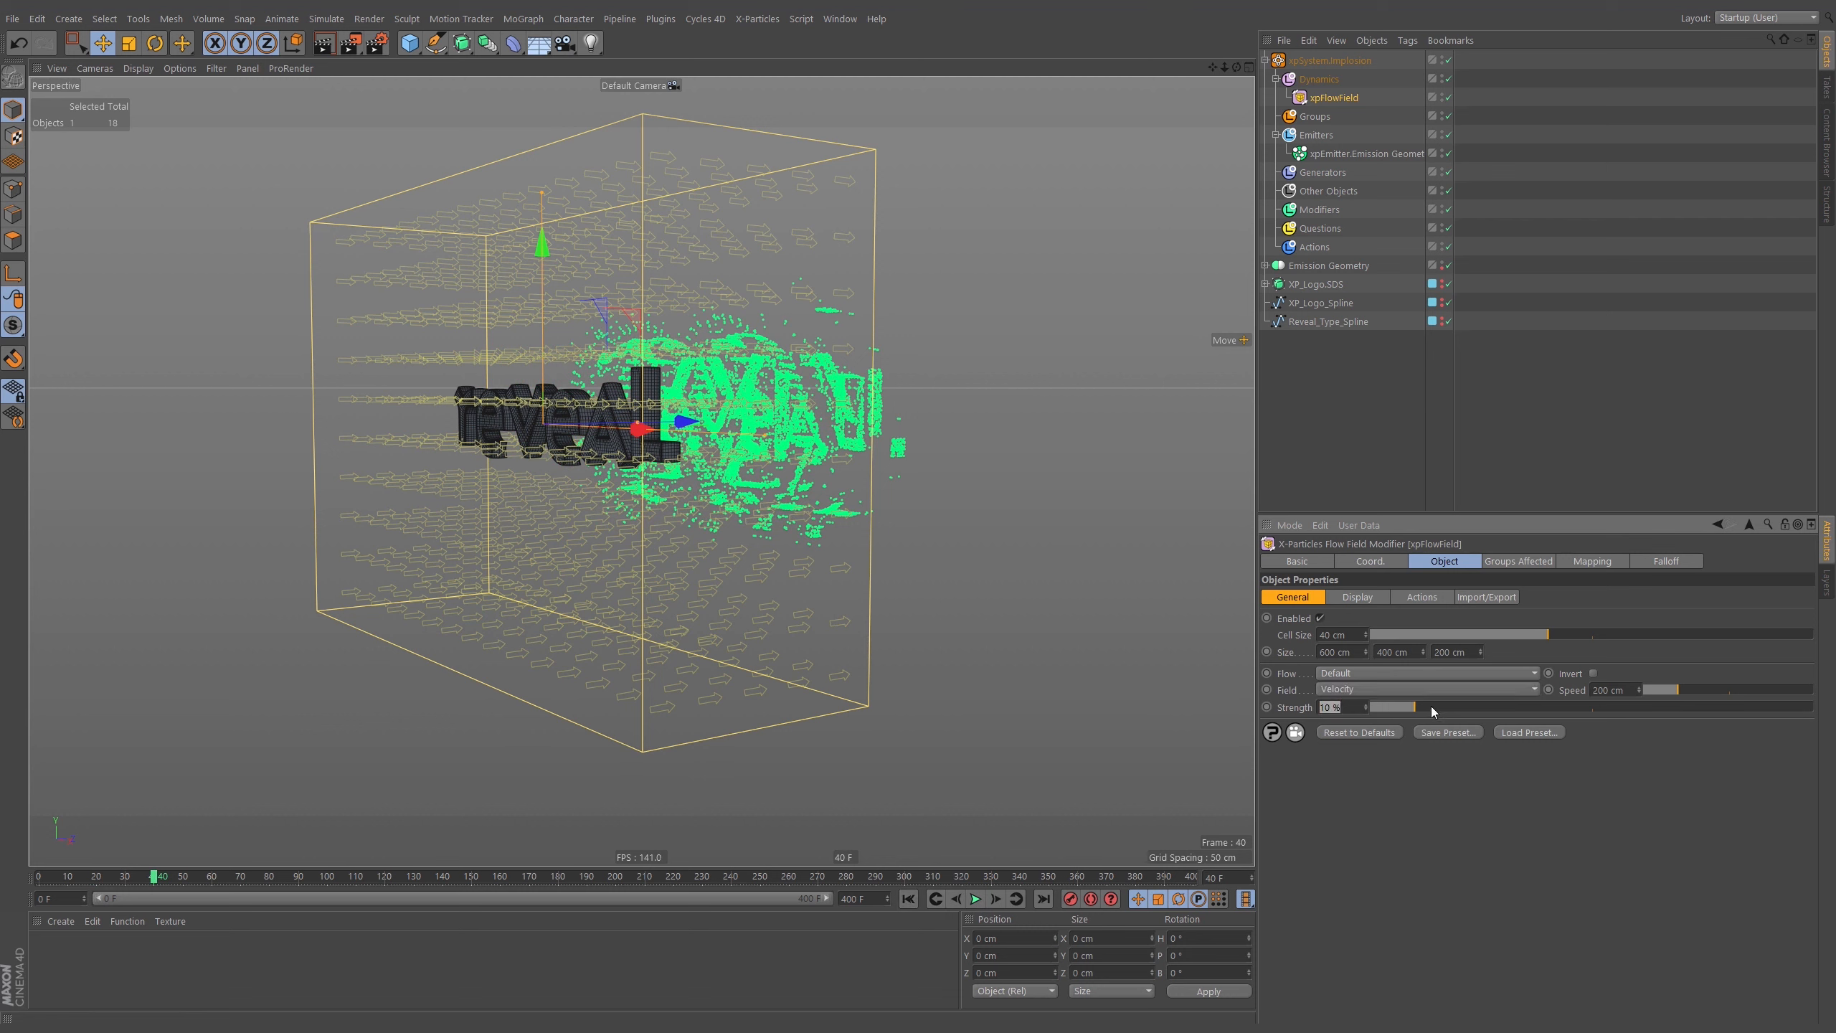
text(100)
key(Return)
click(909, 898)
click(975, 899)
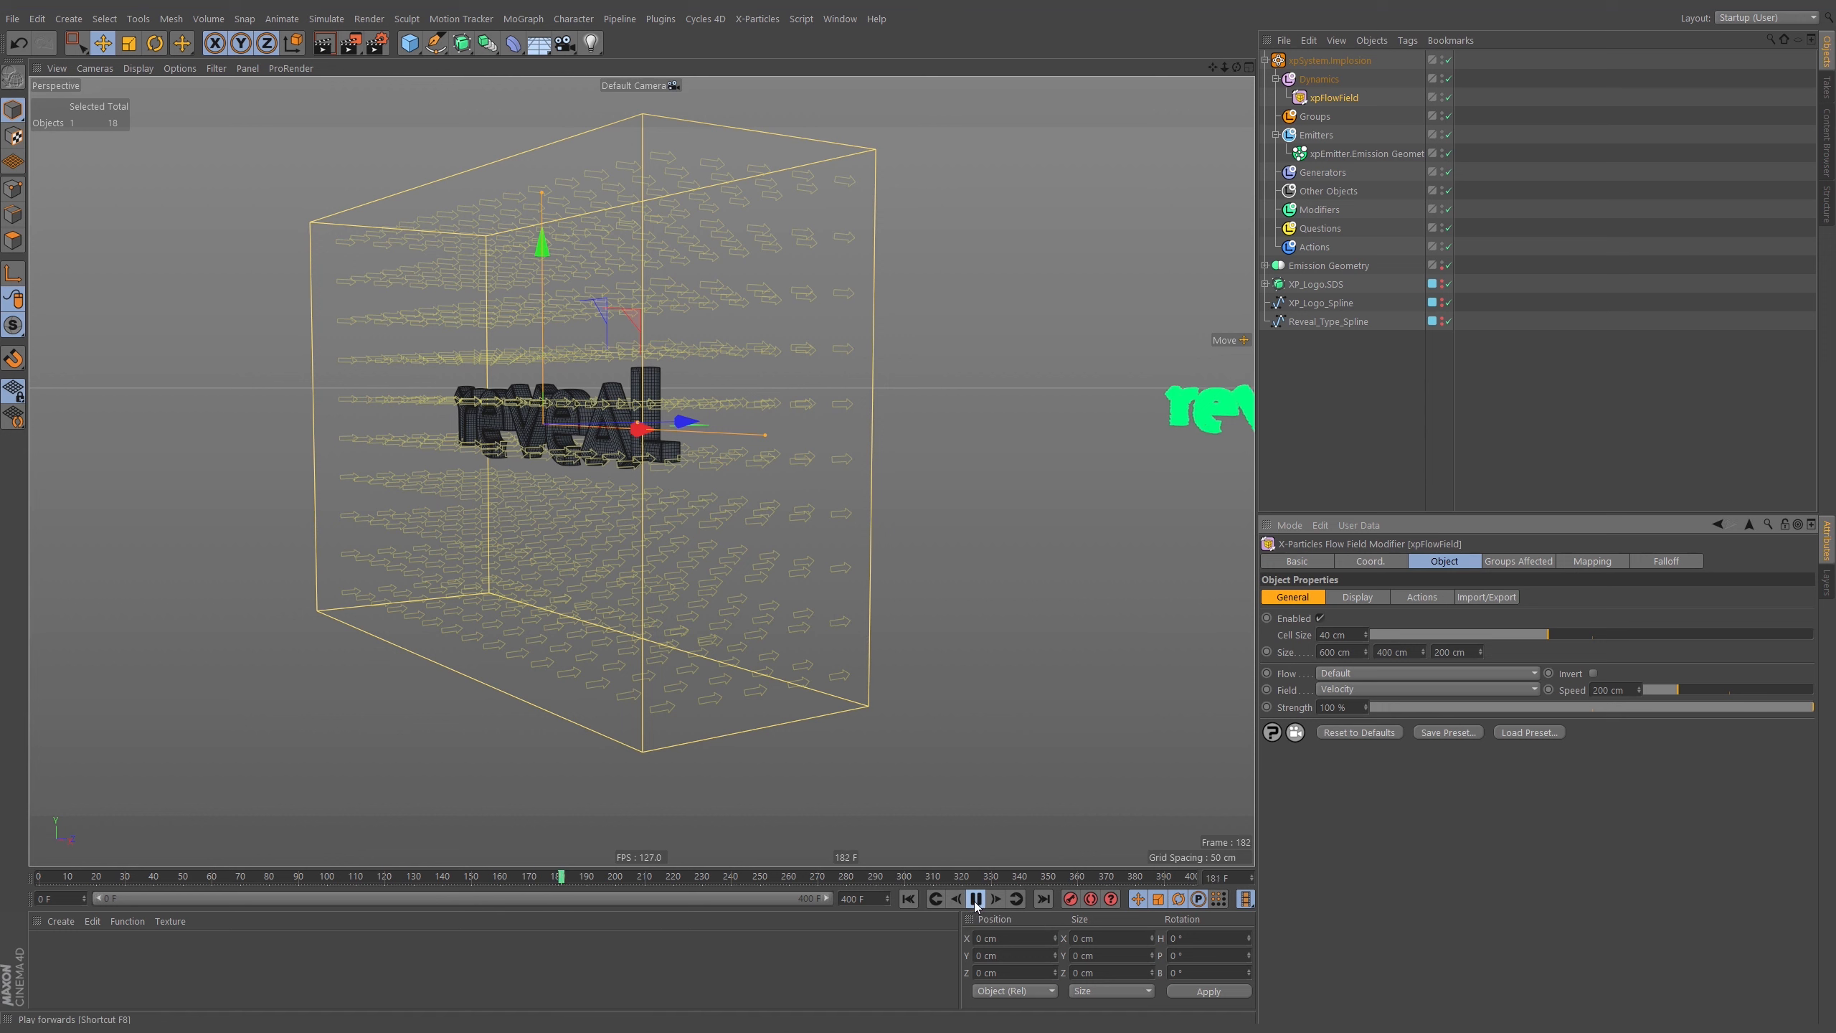
key(F8)
Set the flow field's Strength to 10% and its Flow to Random.
text(10)
key(Return)
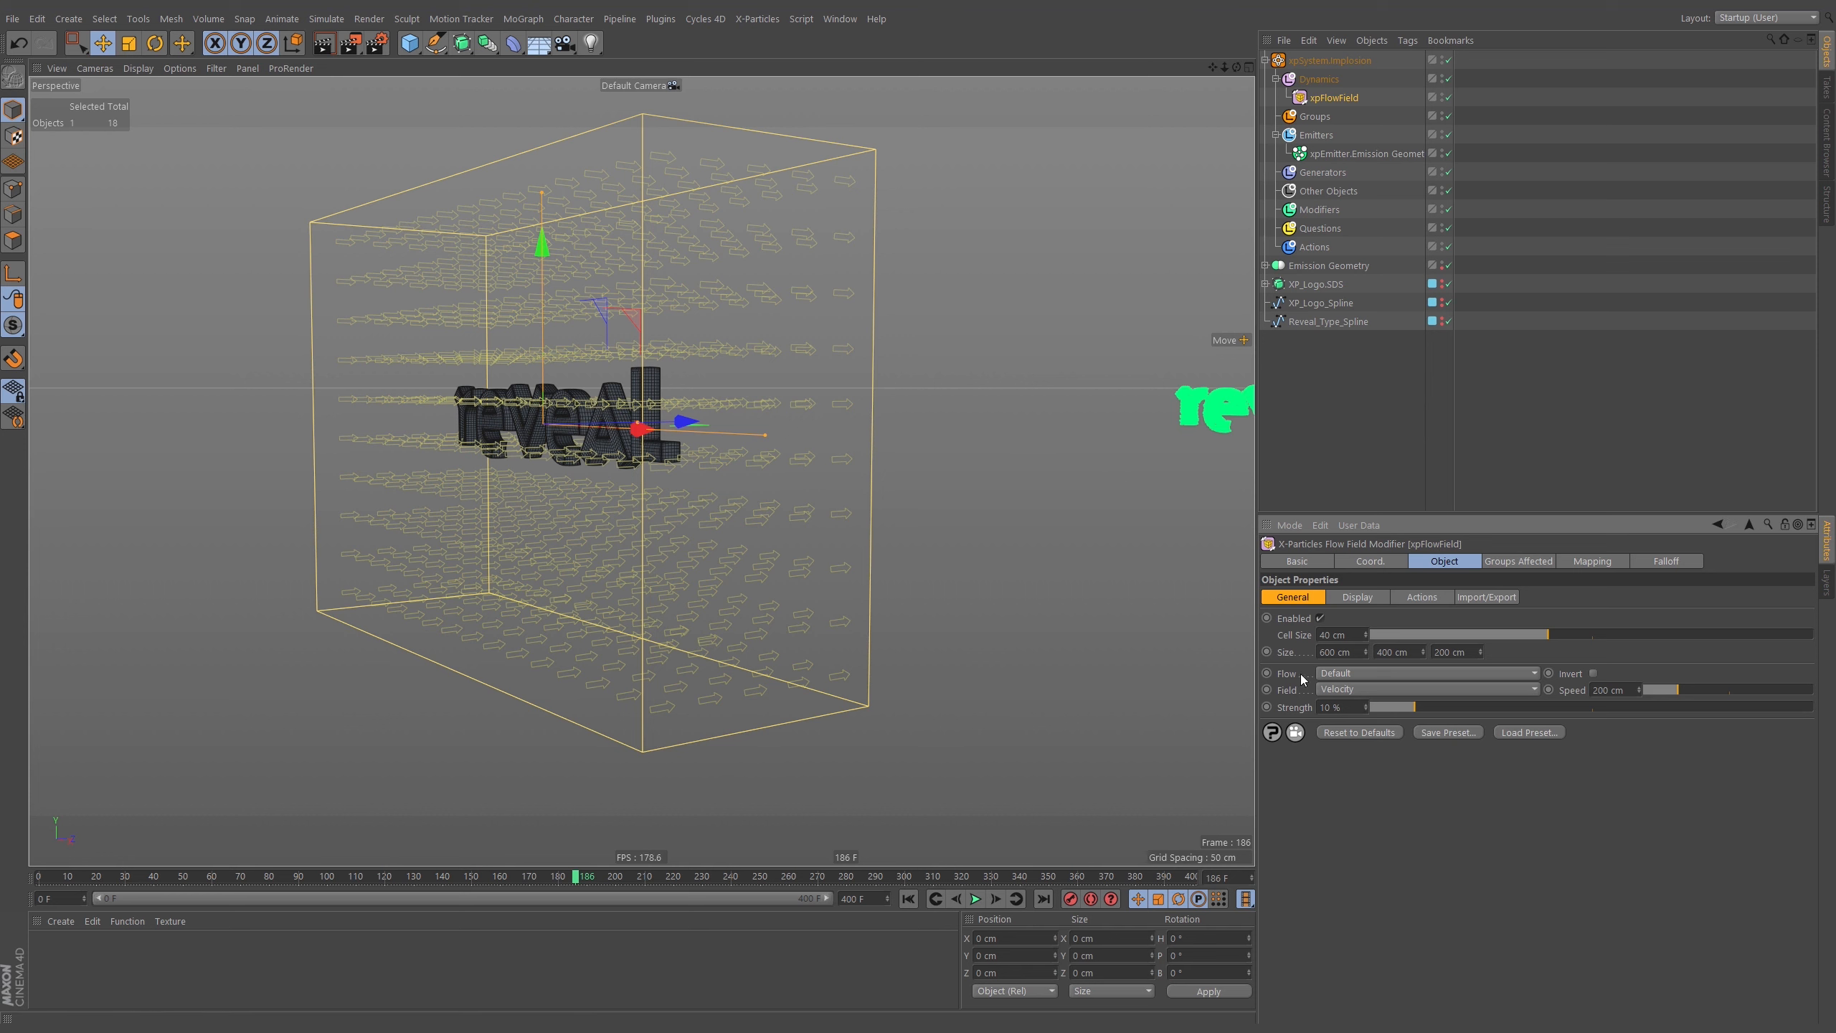
click(1360, 675)
click(1341, 708)
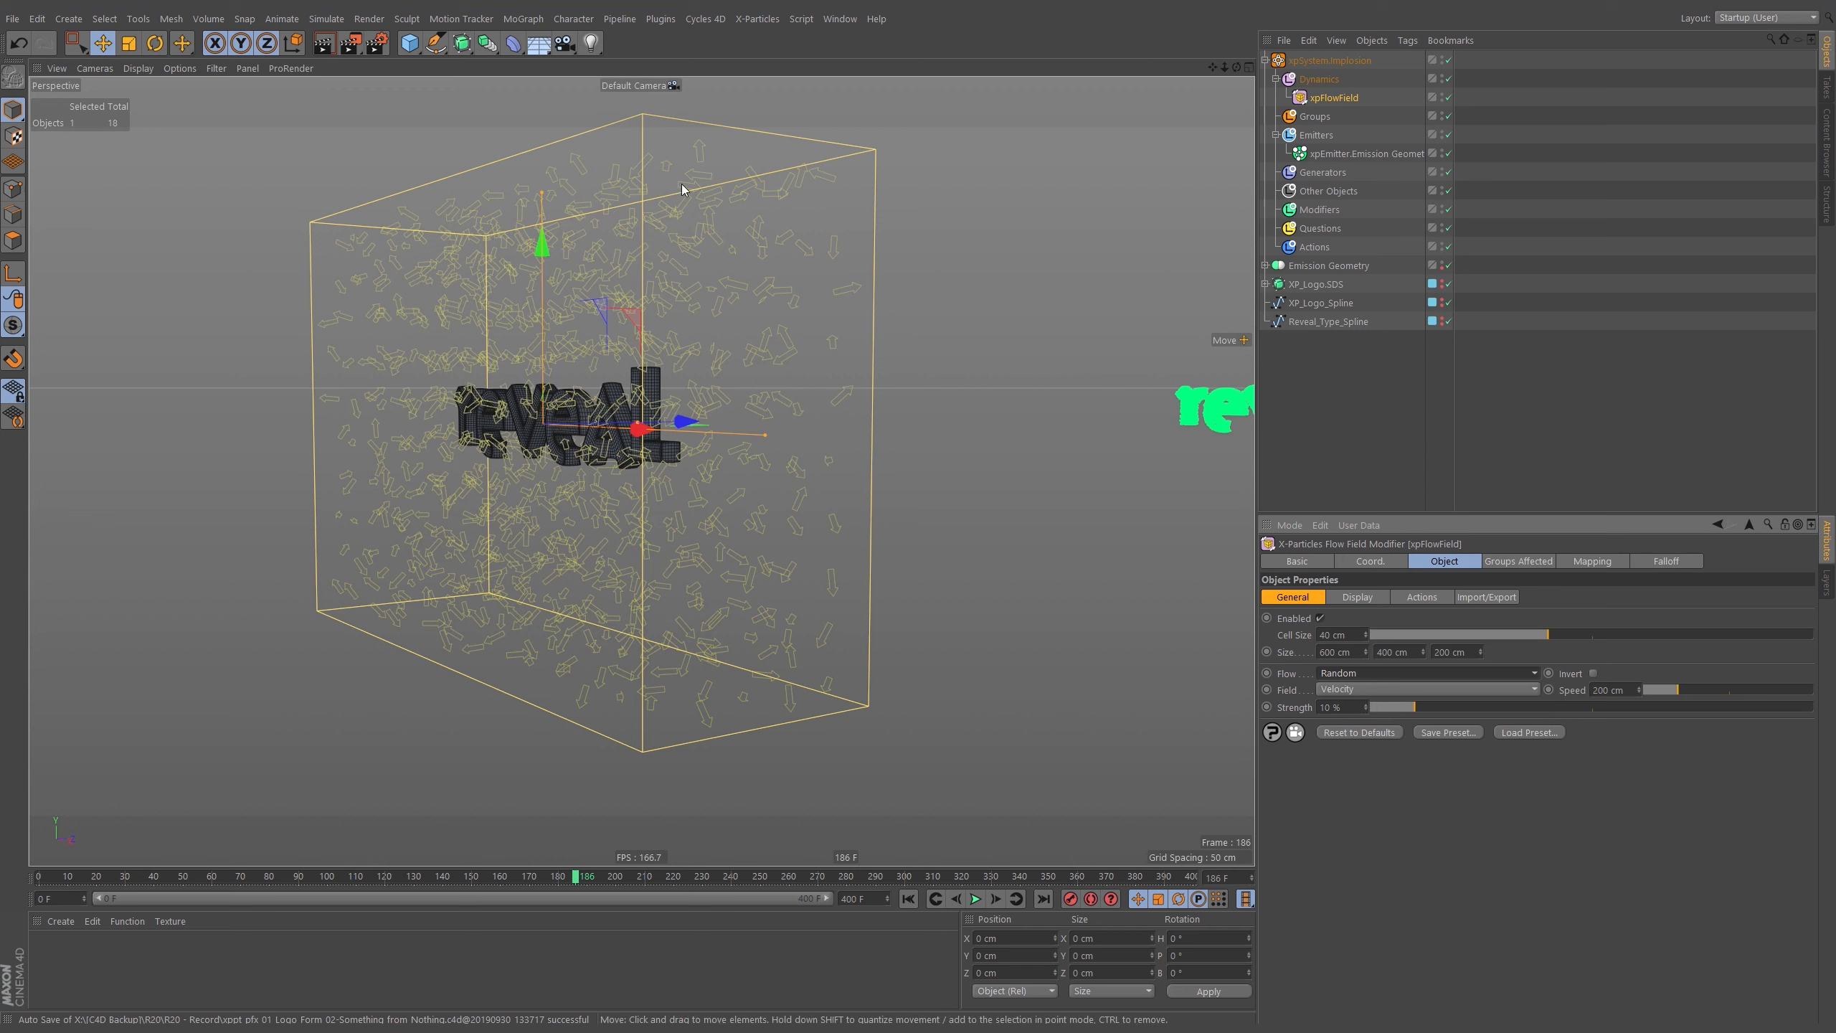
Replay the simulation from the first frame to check the random flow's effect on the particles.
click(909, 899)
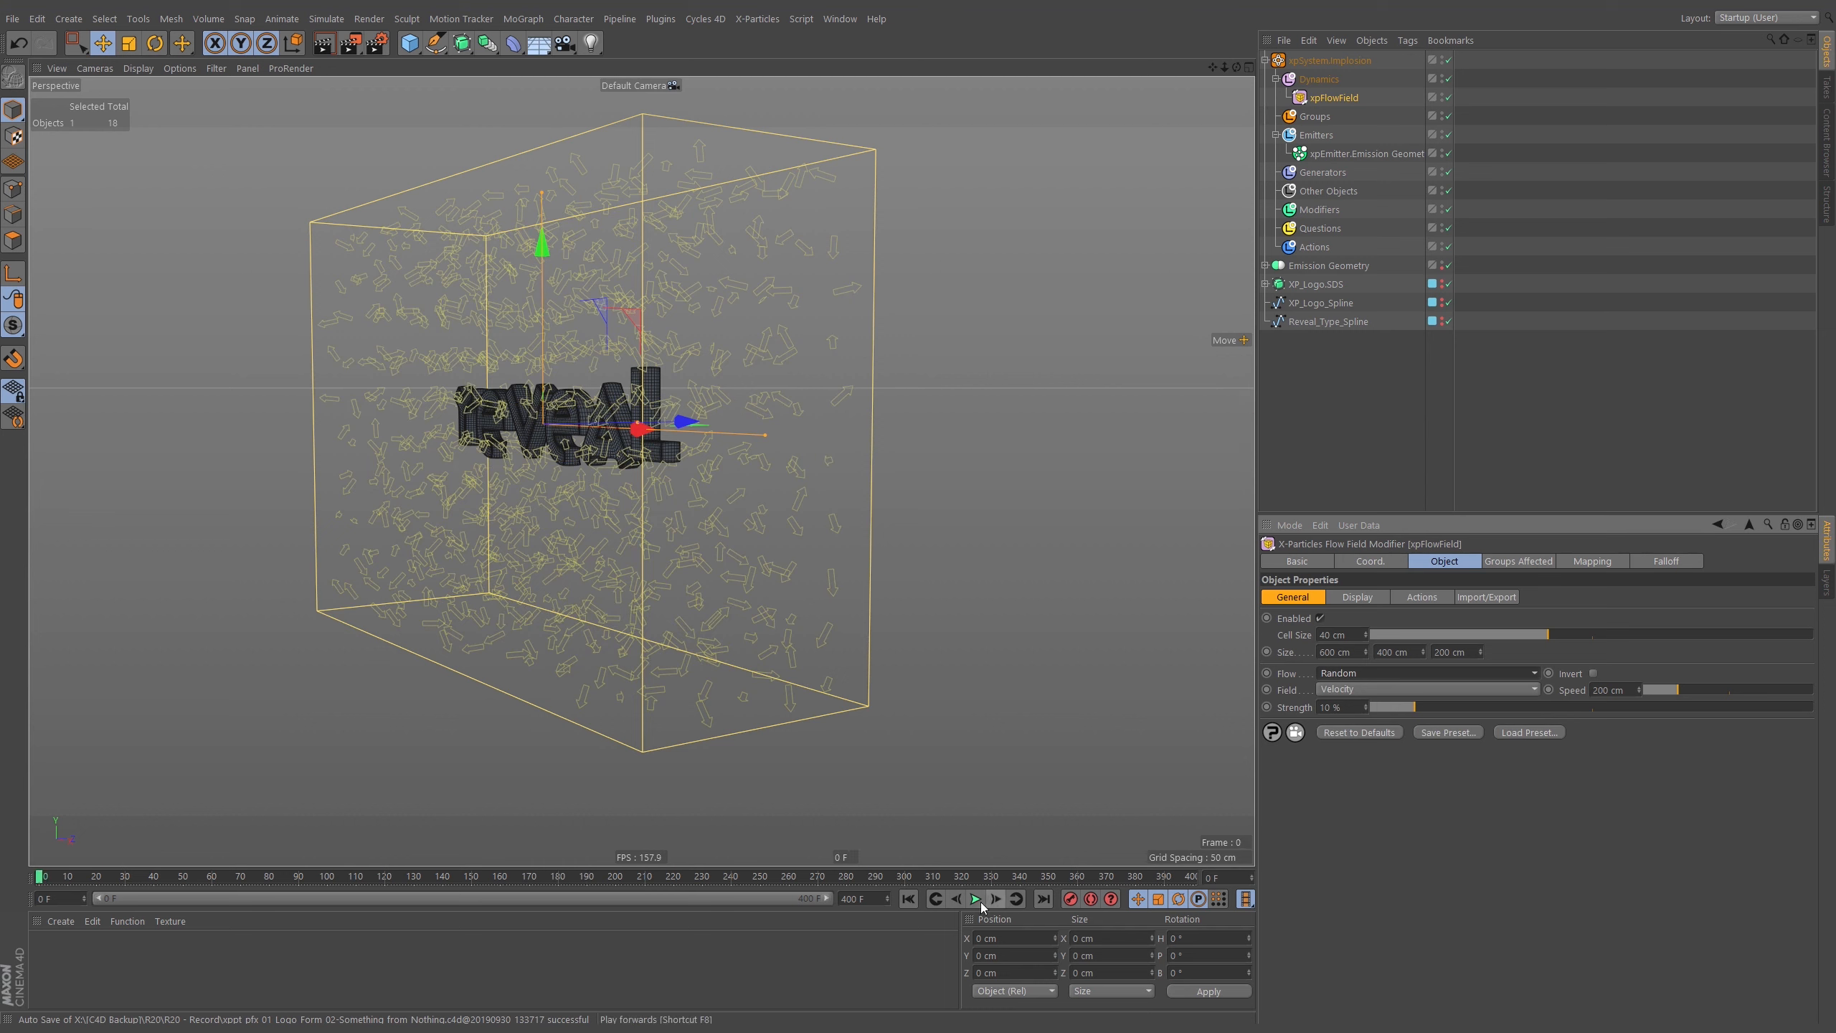
click(977, 899)
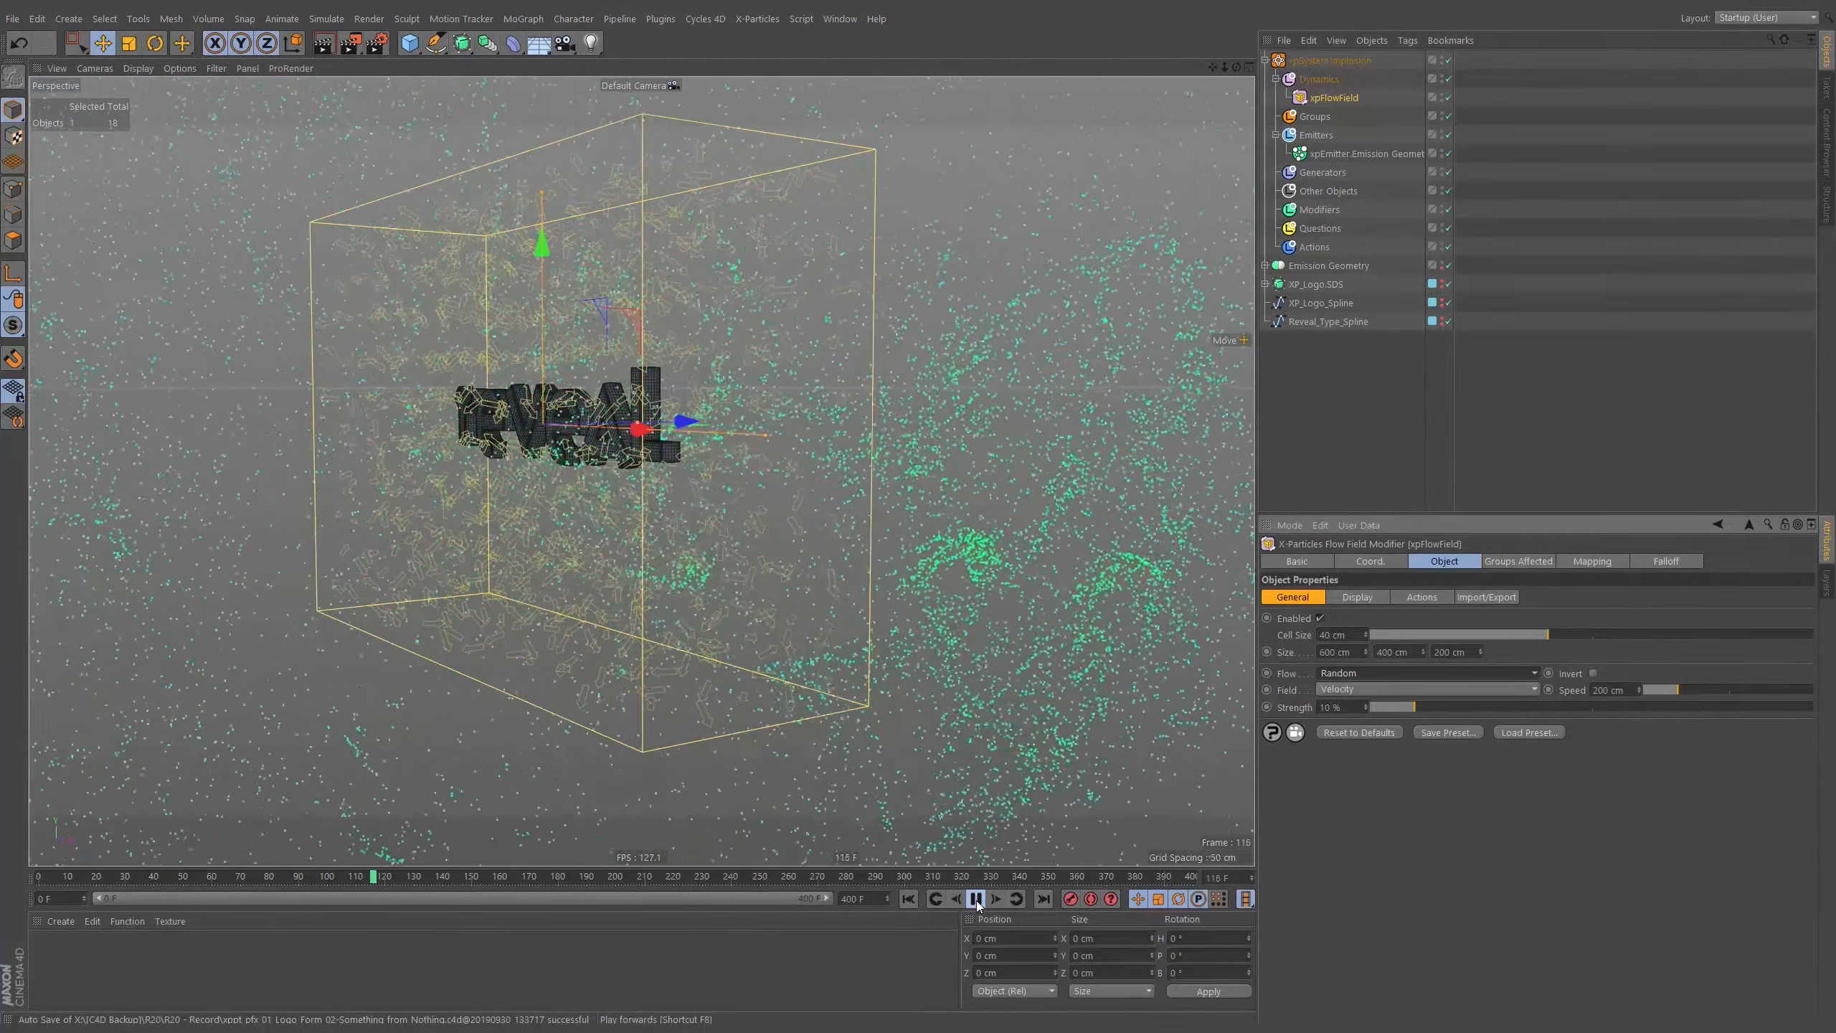
click(976, 900)
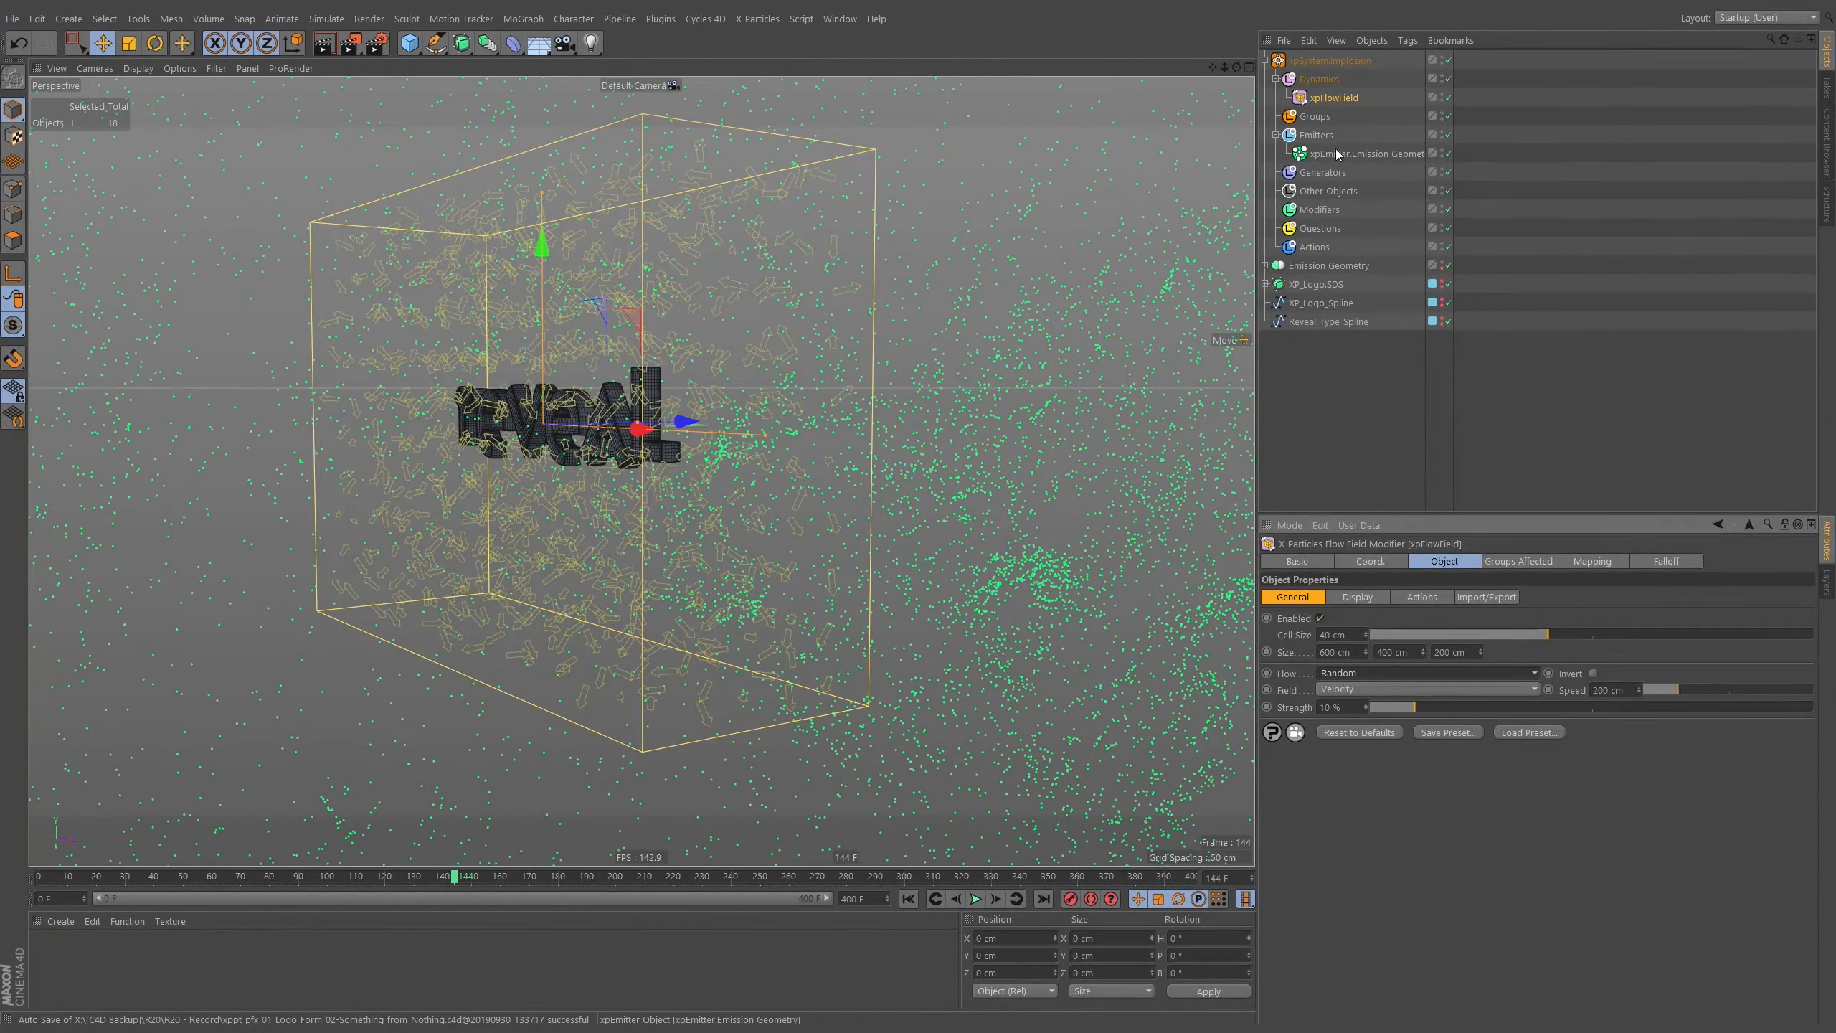
Set the Emission Geometry emitter's Editor Display to Lines and its Color Mode to Gradient (Parameter).
click(1336, 156)
click(1662, 563)
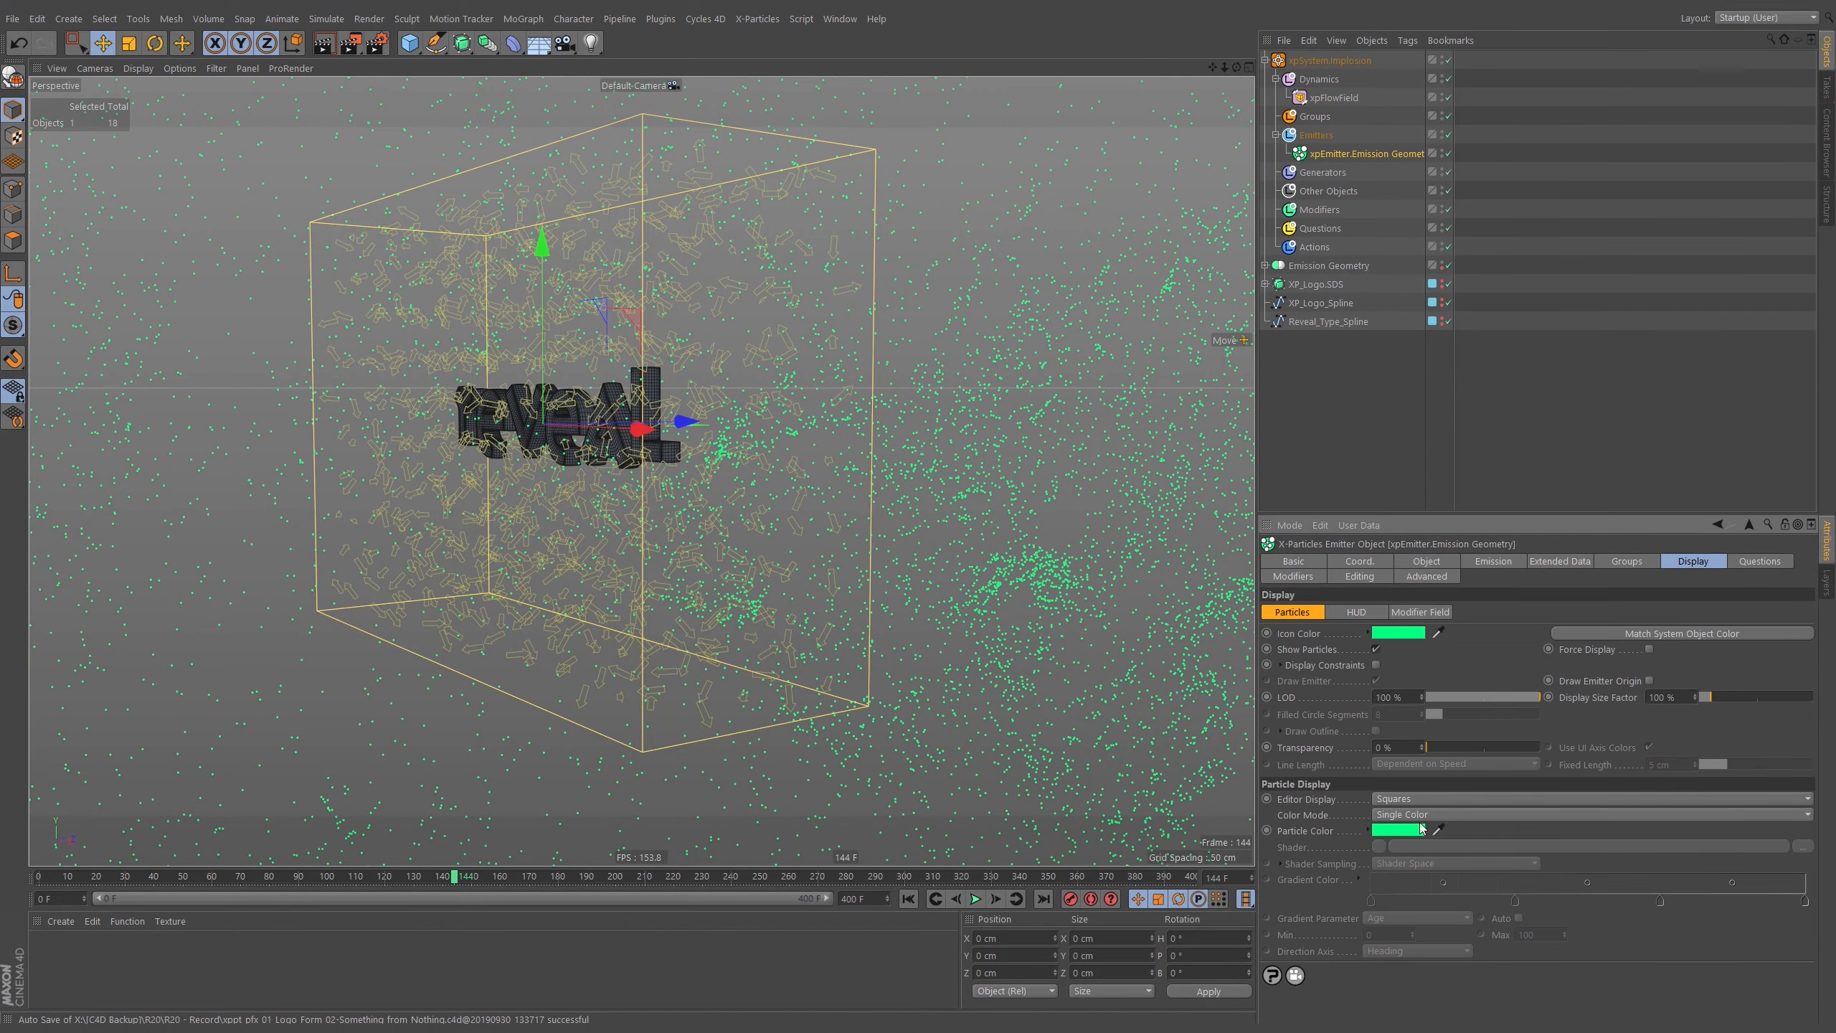
click(1417, 799)
click(1404, 623)
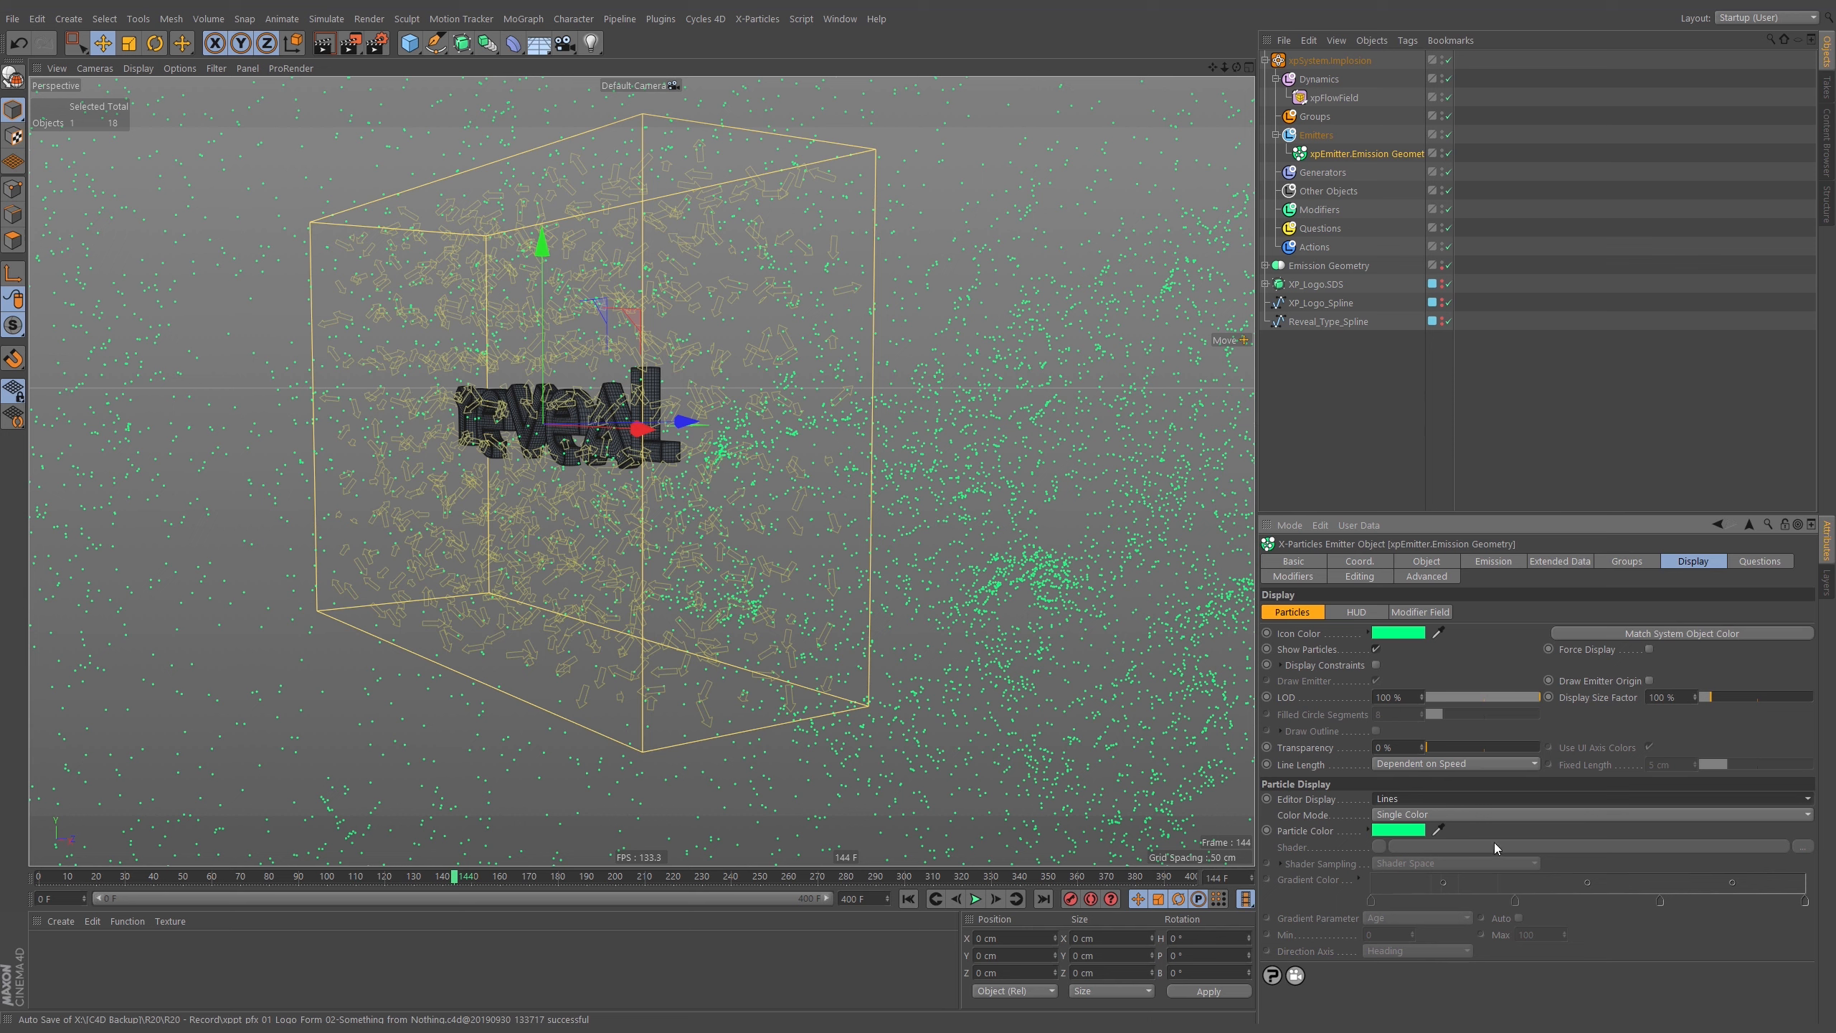
click(1463, 812)
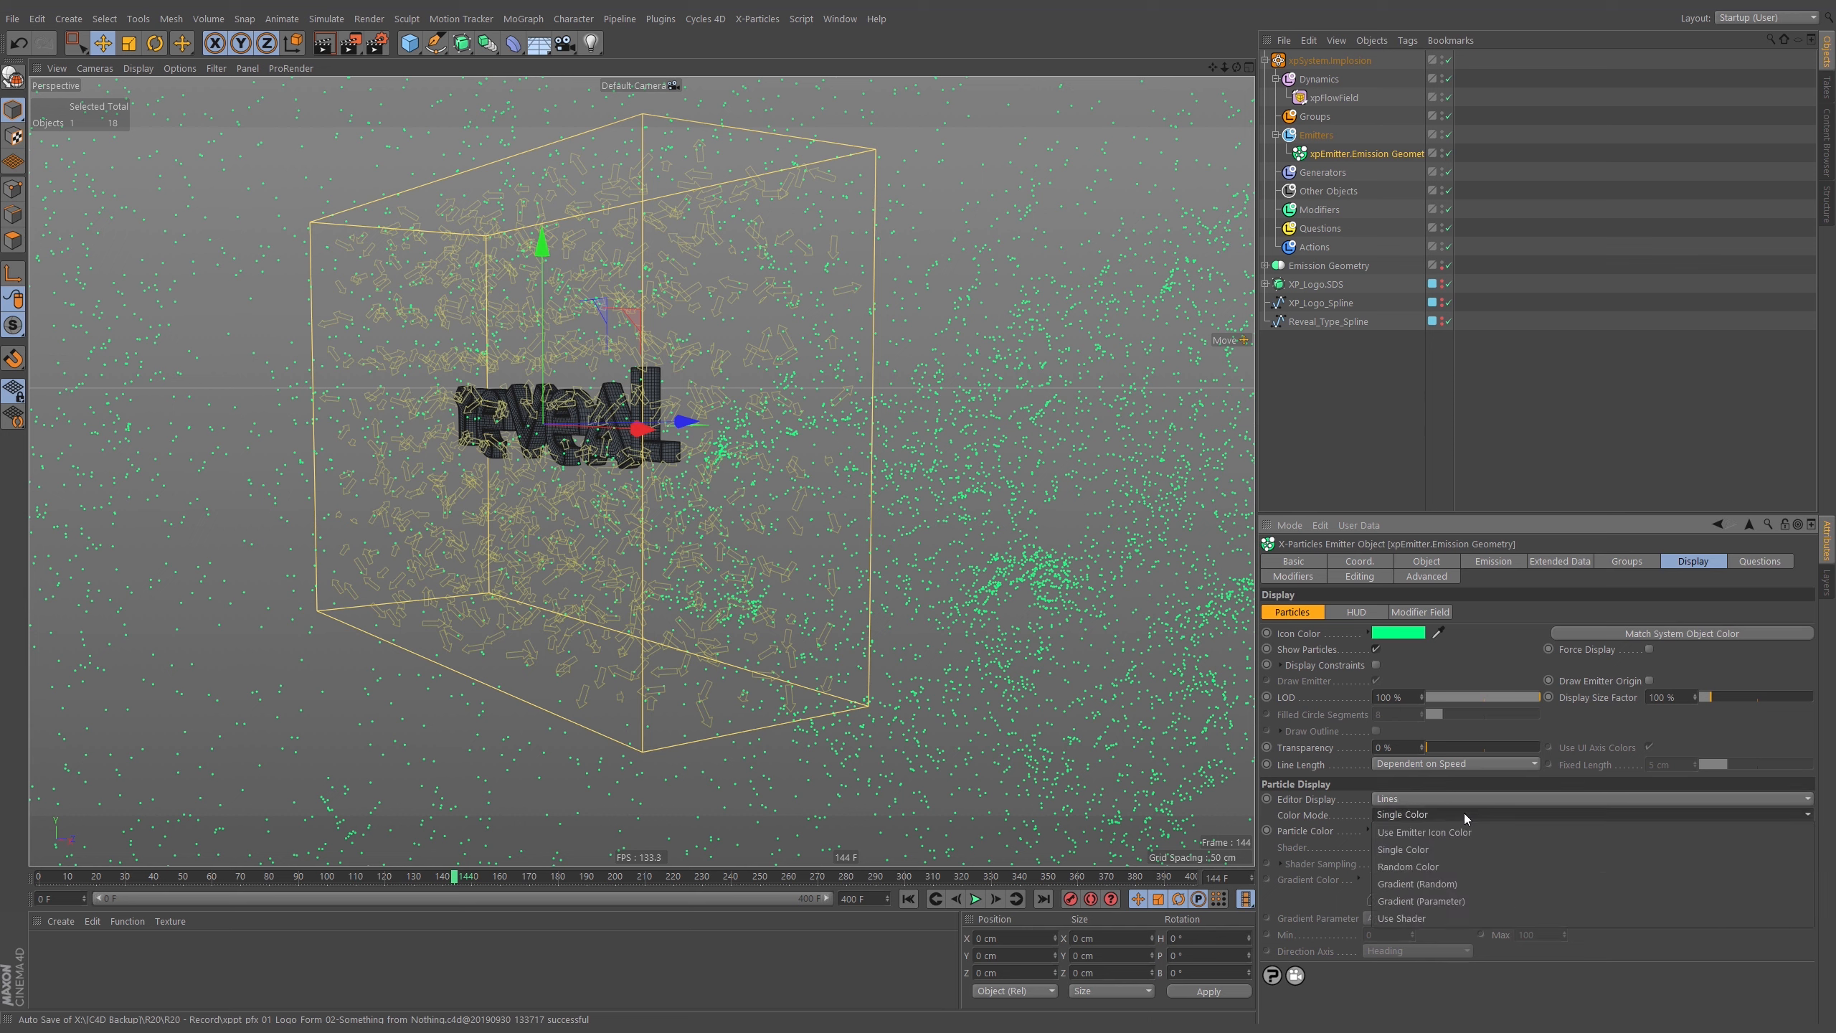
click(1436, 901)
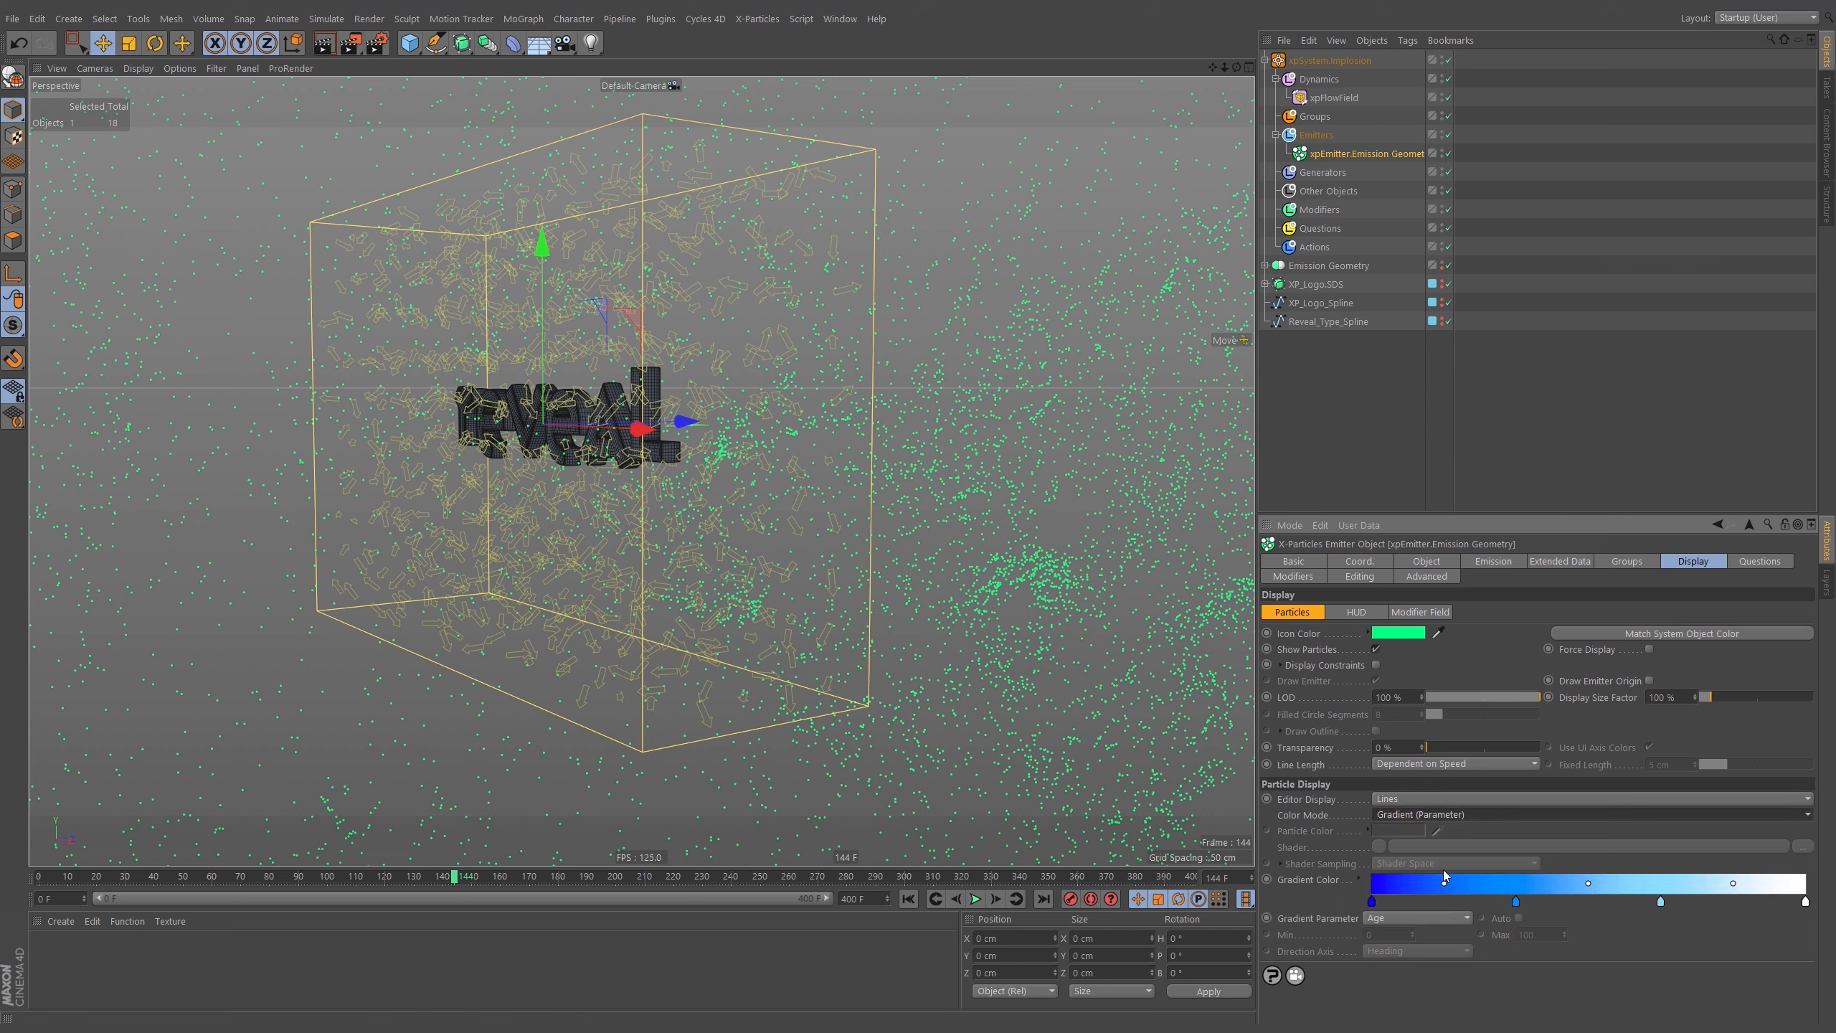
Load the Heat 2 preset into the emitter's particle color gradient.
click(1359, 879)
scroll(1337, 964, down, 3)
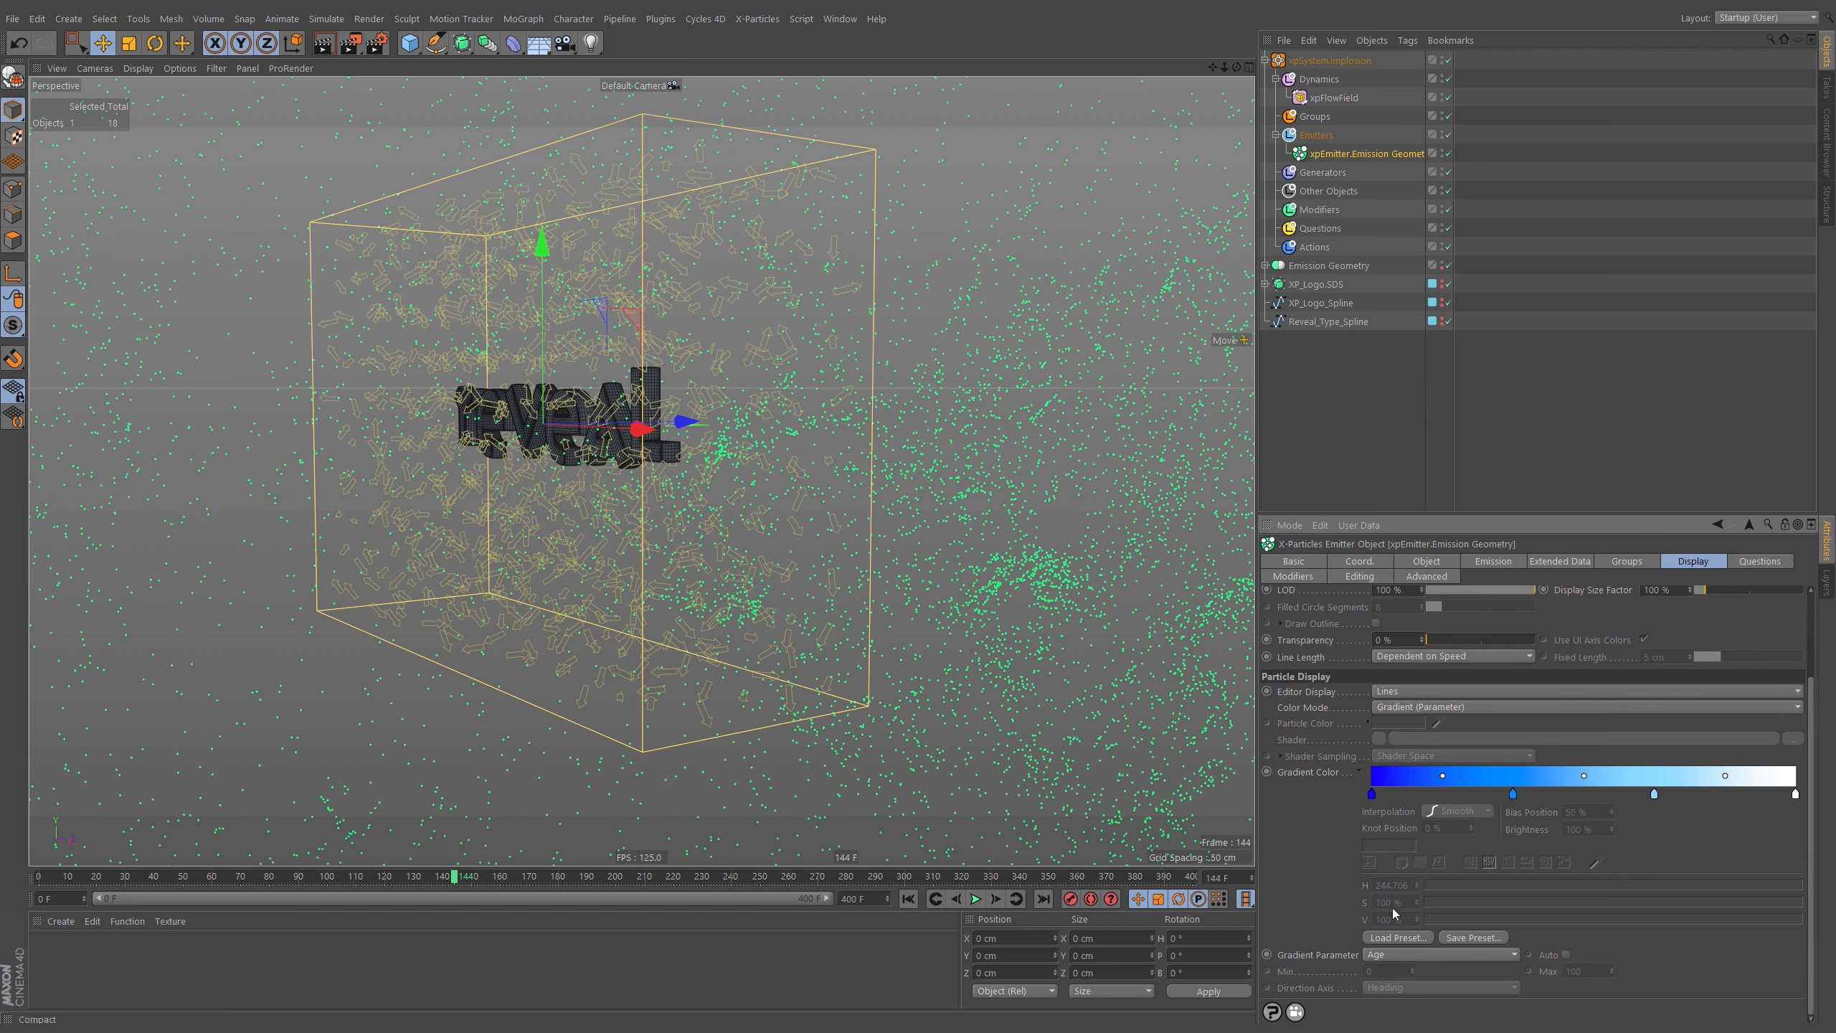
click(1397, 937)
scroll(1430, 797, down, 3)
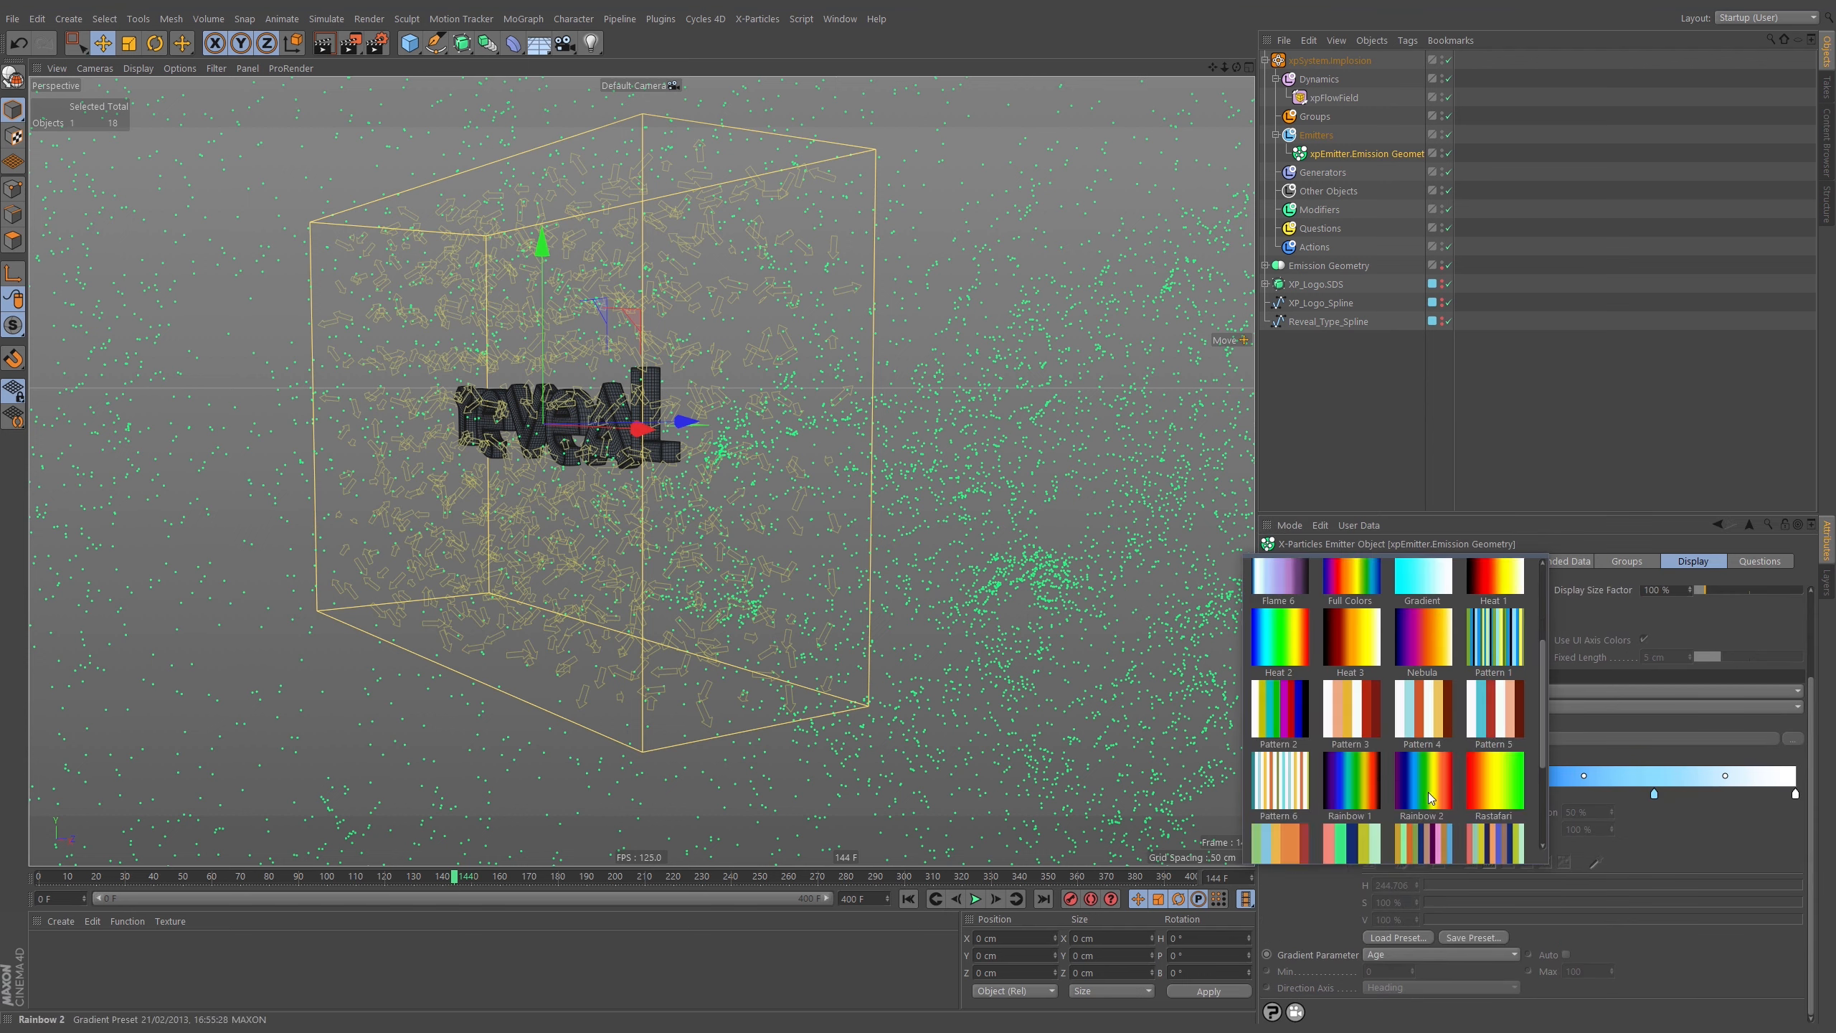
click(1285, 649)
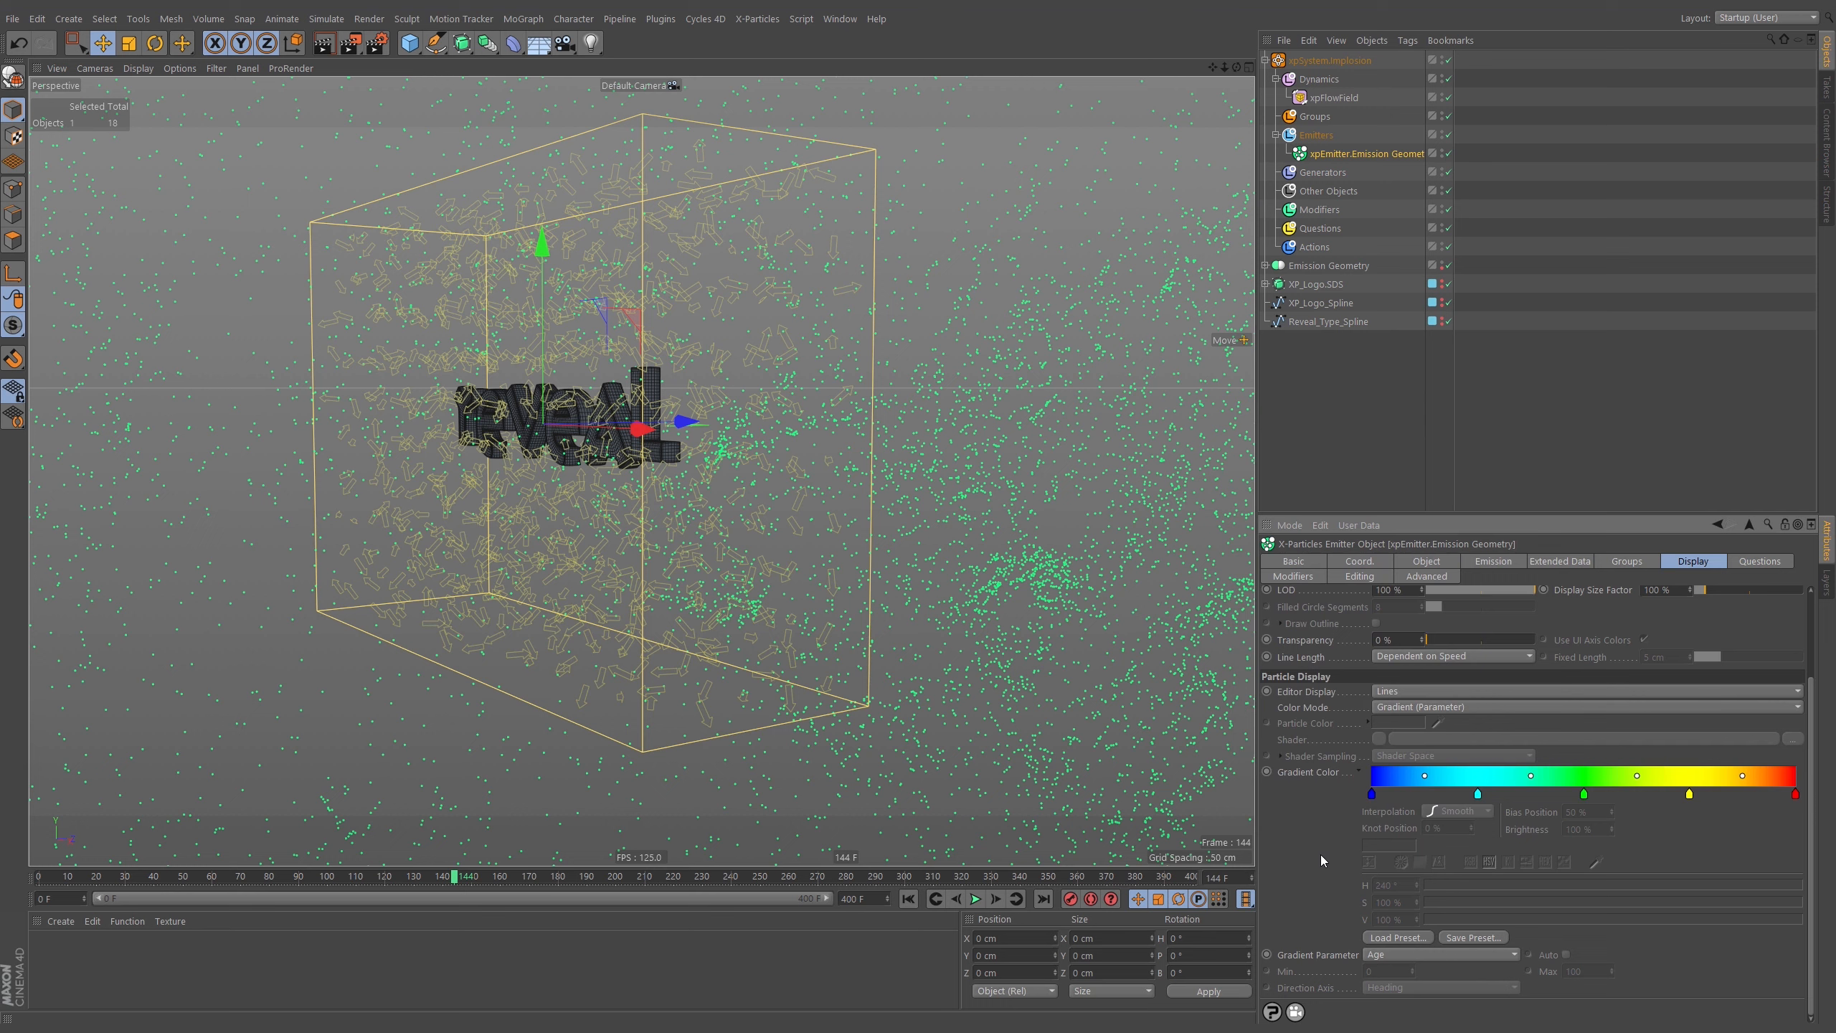
Base the particle gradient on Speed with automatic range and replay the simulation from the start.
click(1381, 956)
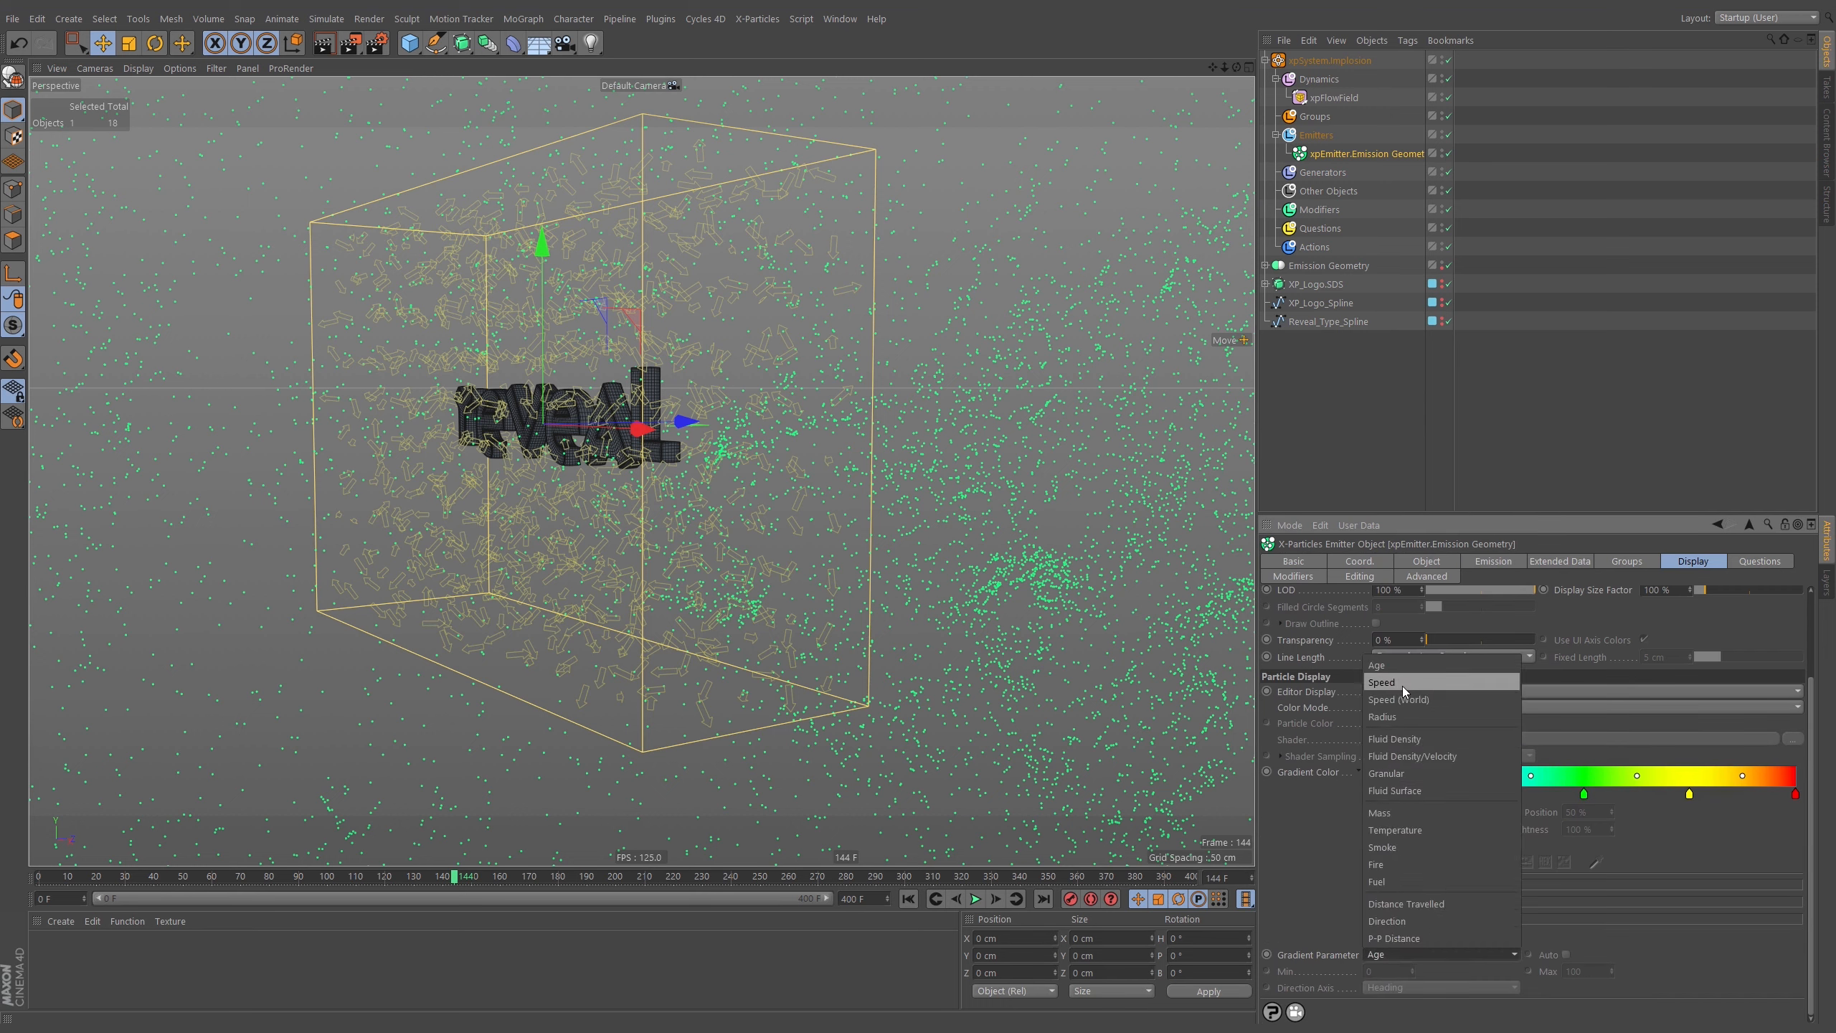
click(1403, 684)
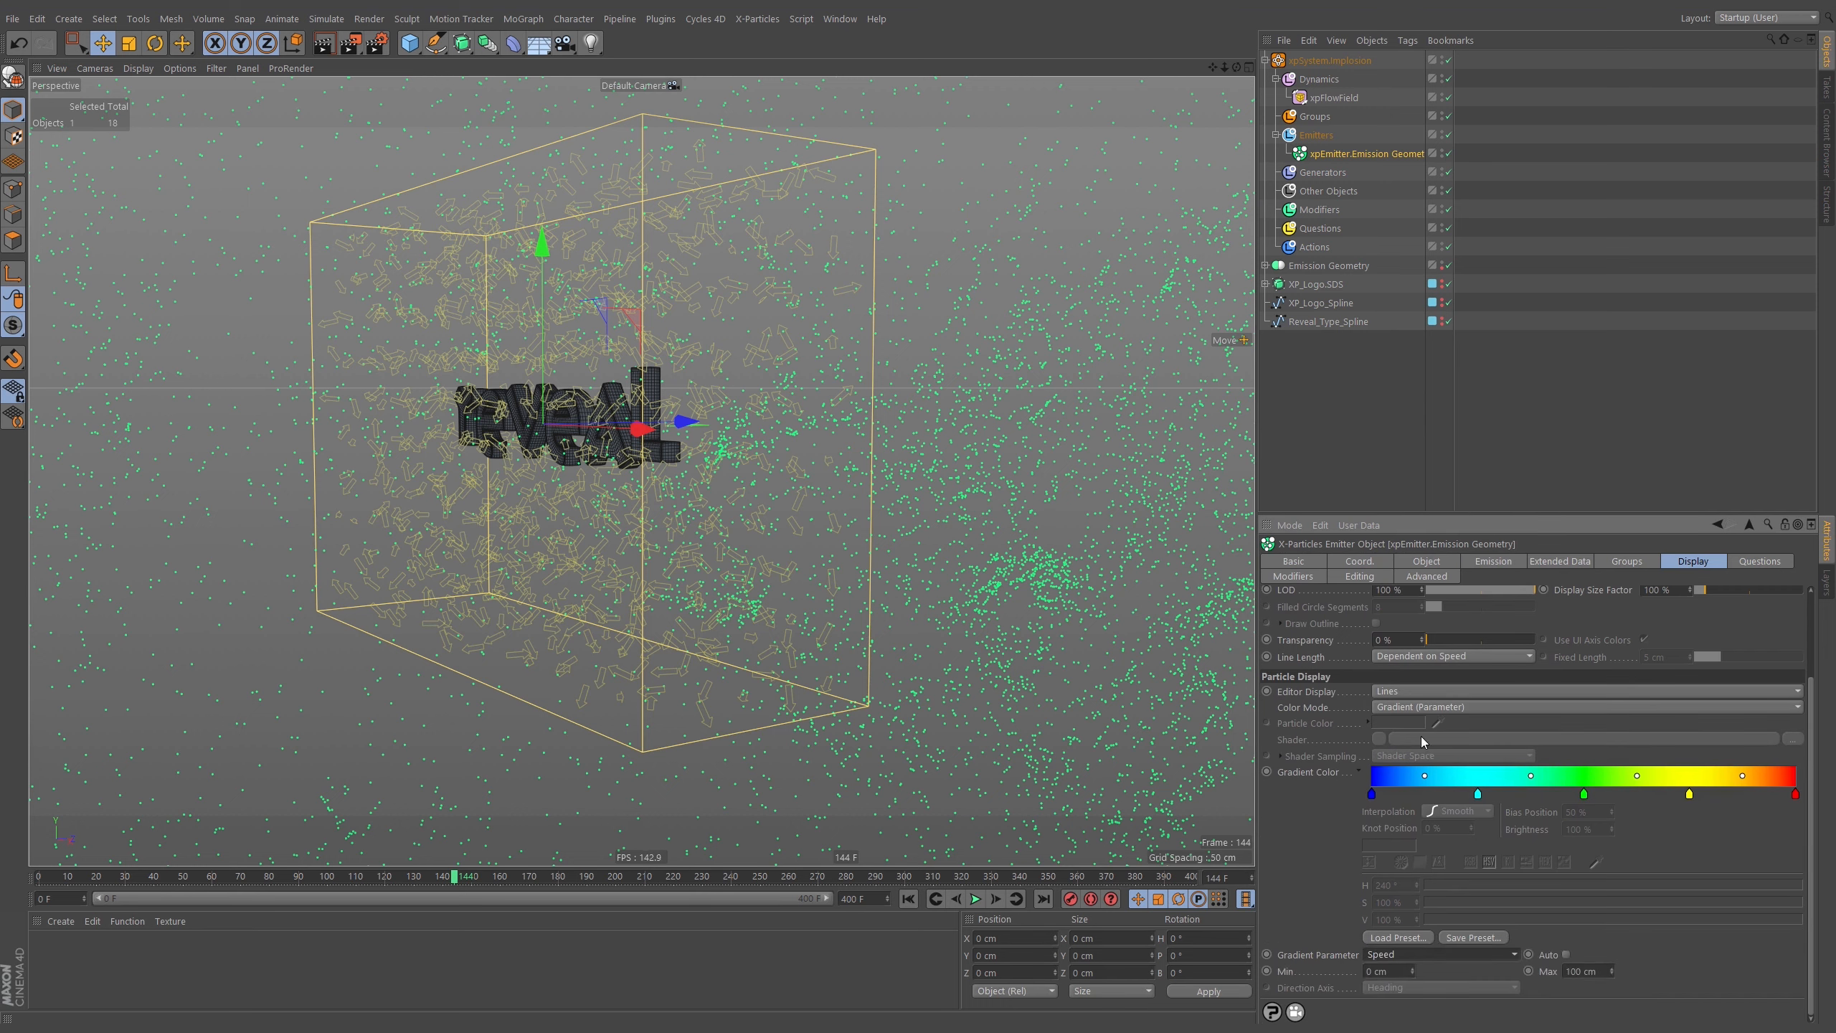
click(1566, 954)
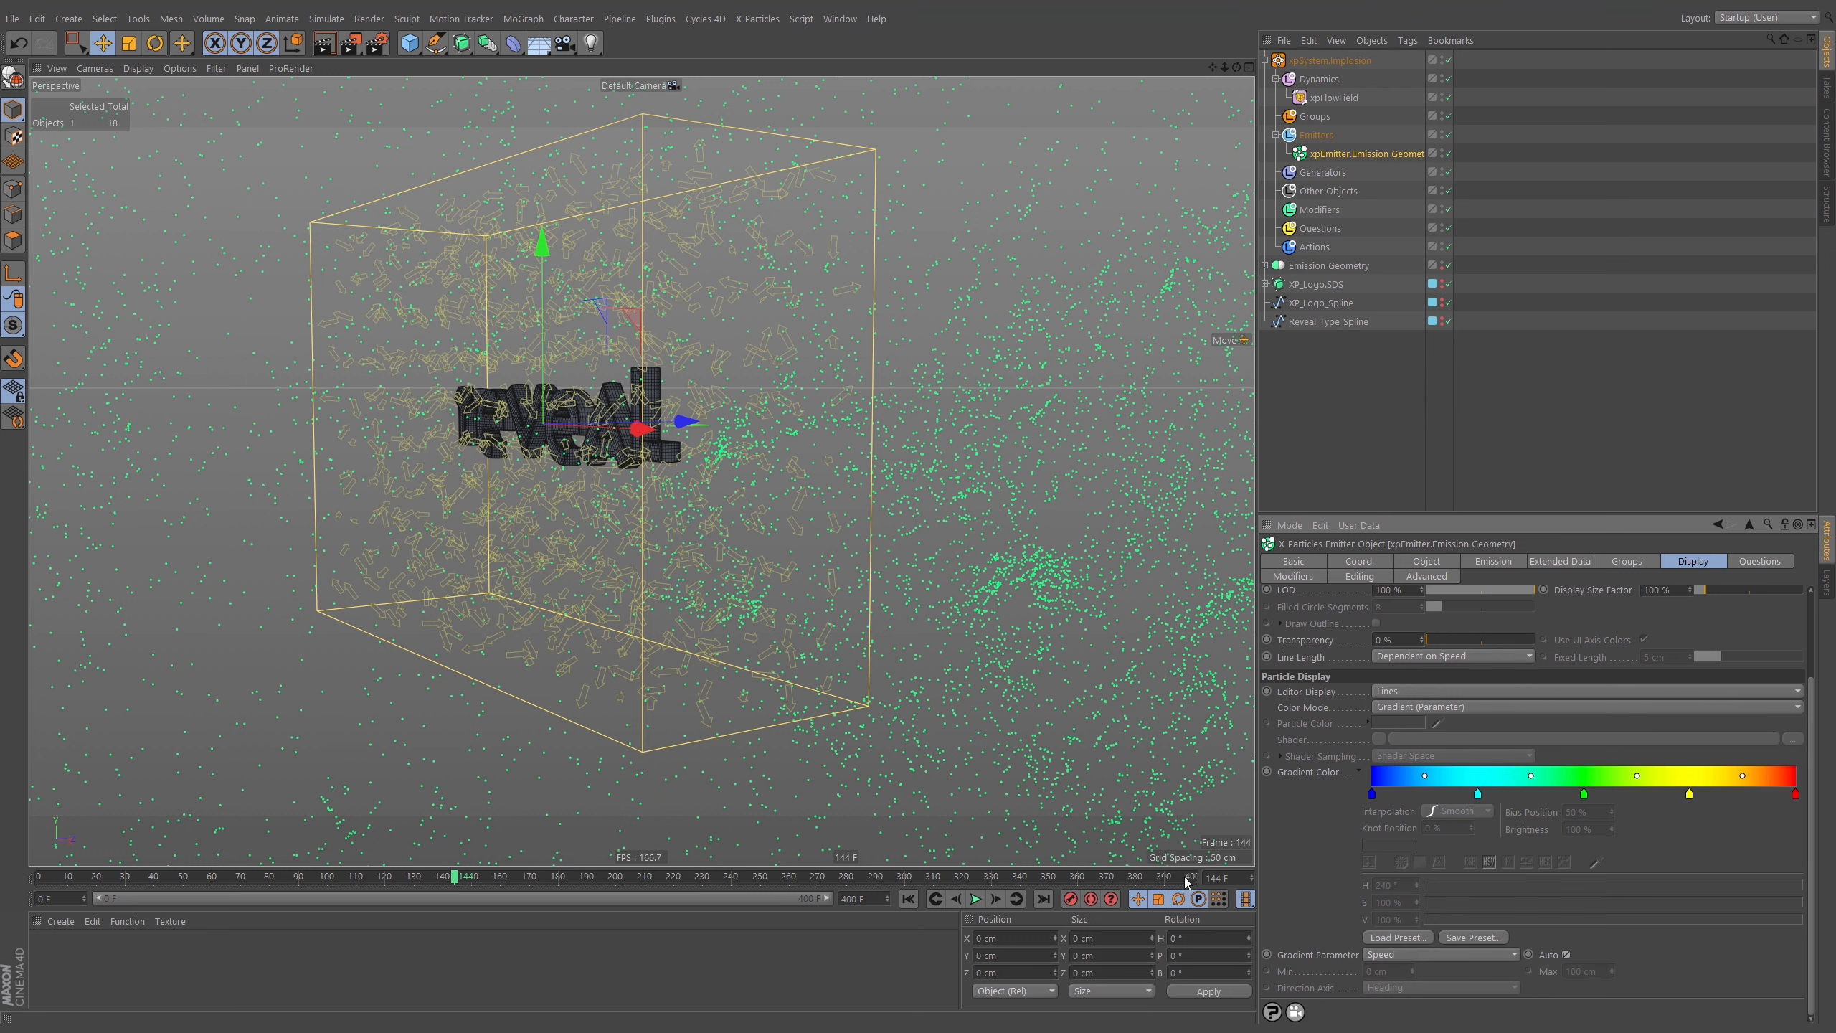
click(908, 899)
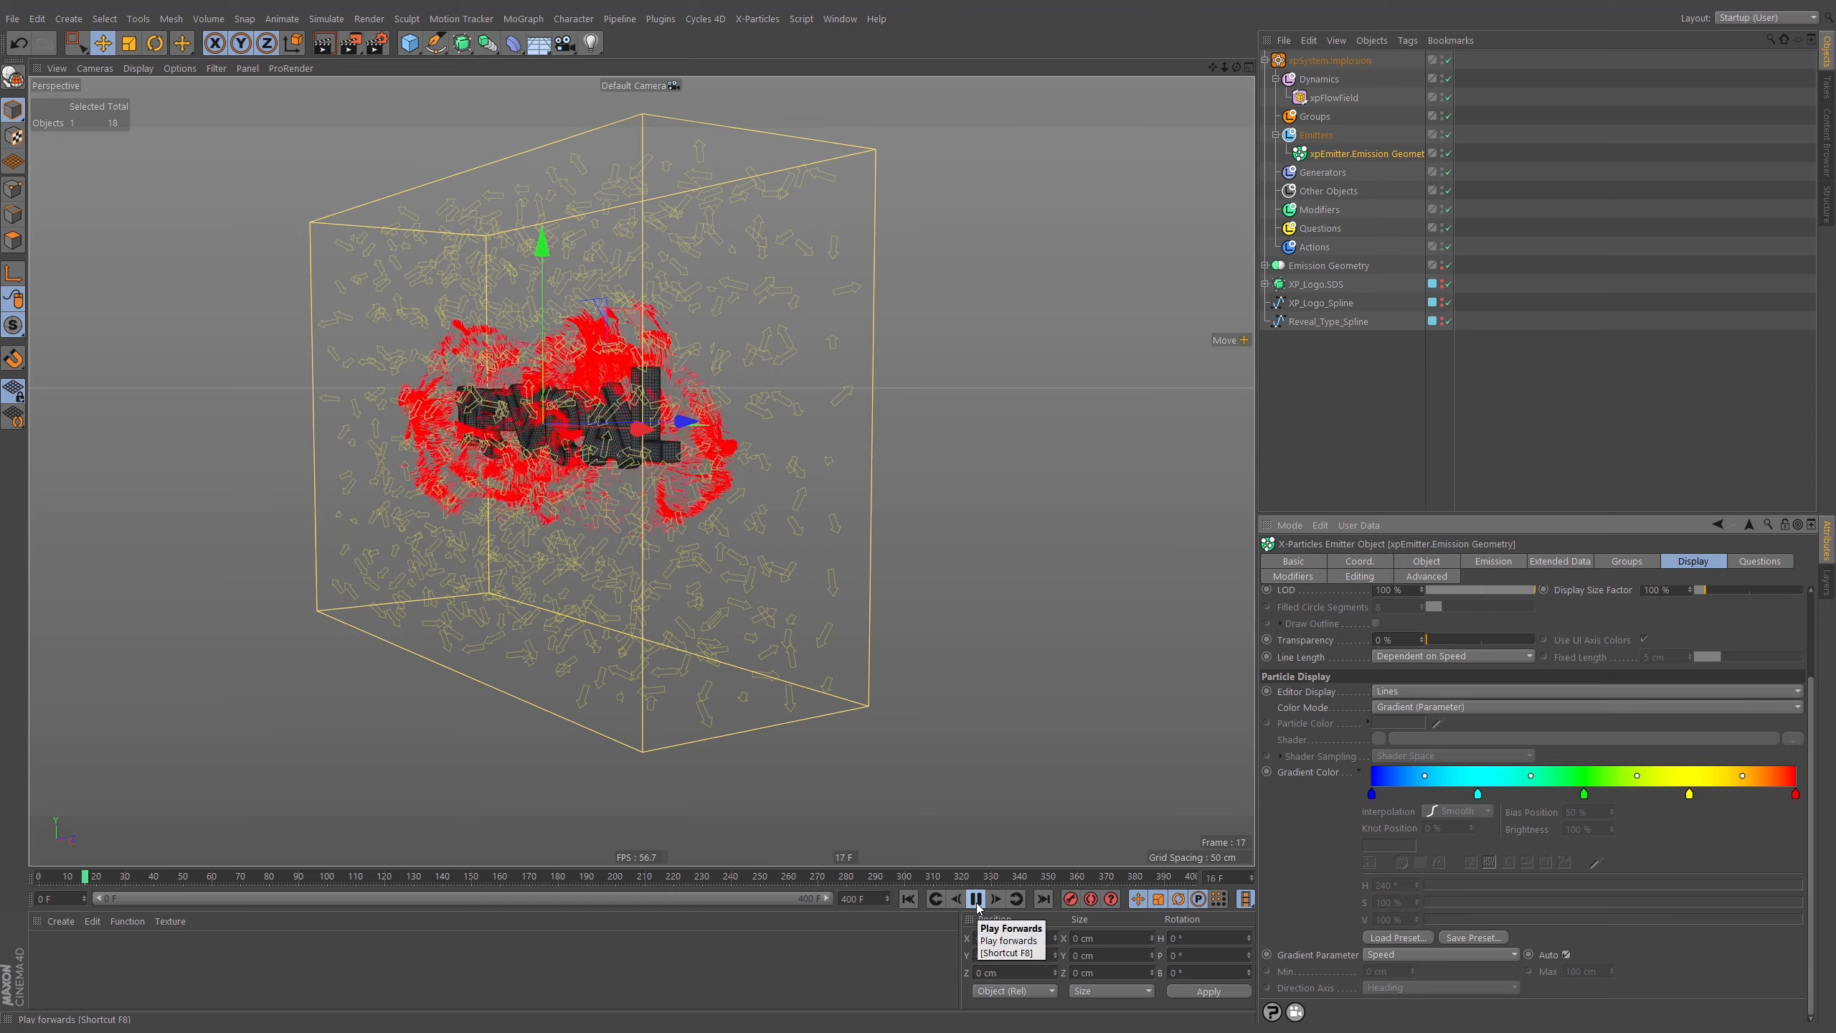
click(976, 900)
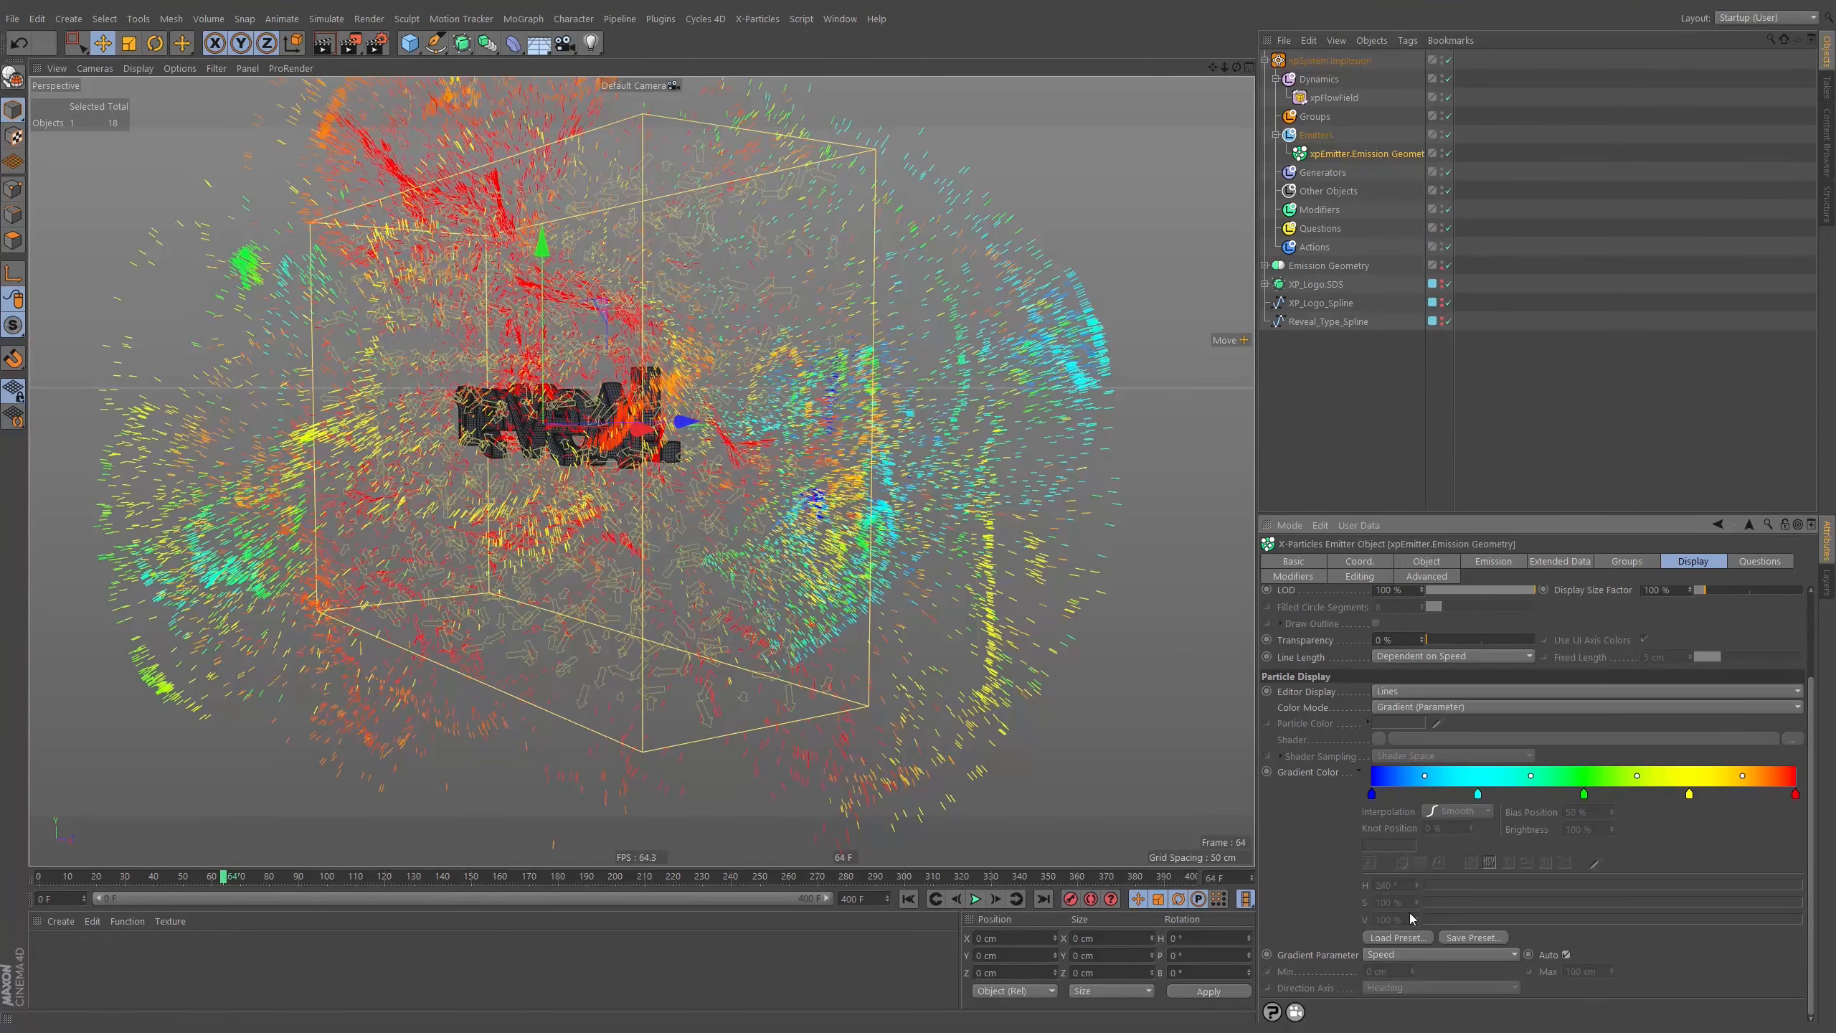
Set the gradient parameter to Direction and replay the simulation from the start, stopping at frame 17.
click(1400, 955)
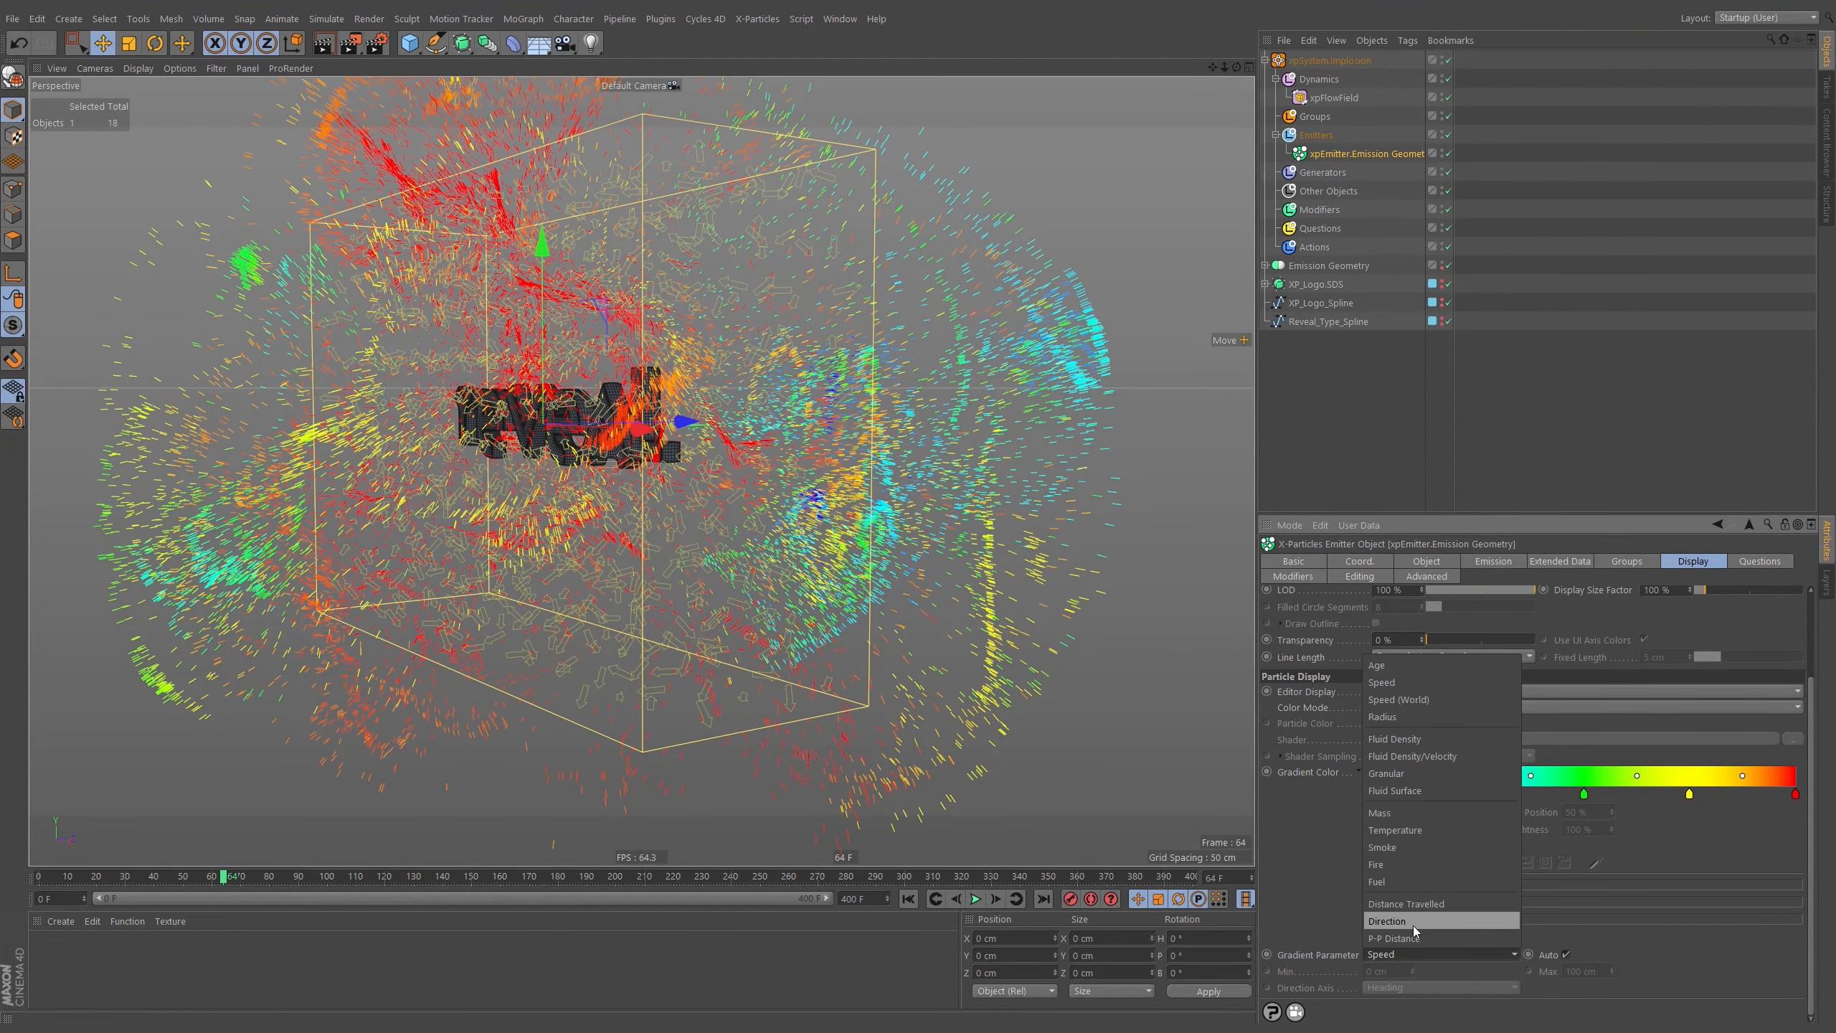
click(1413, 926)
click(908, 899)
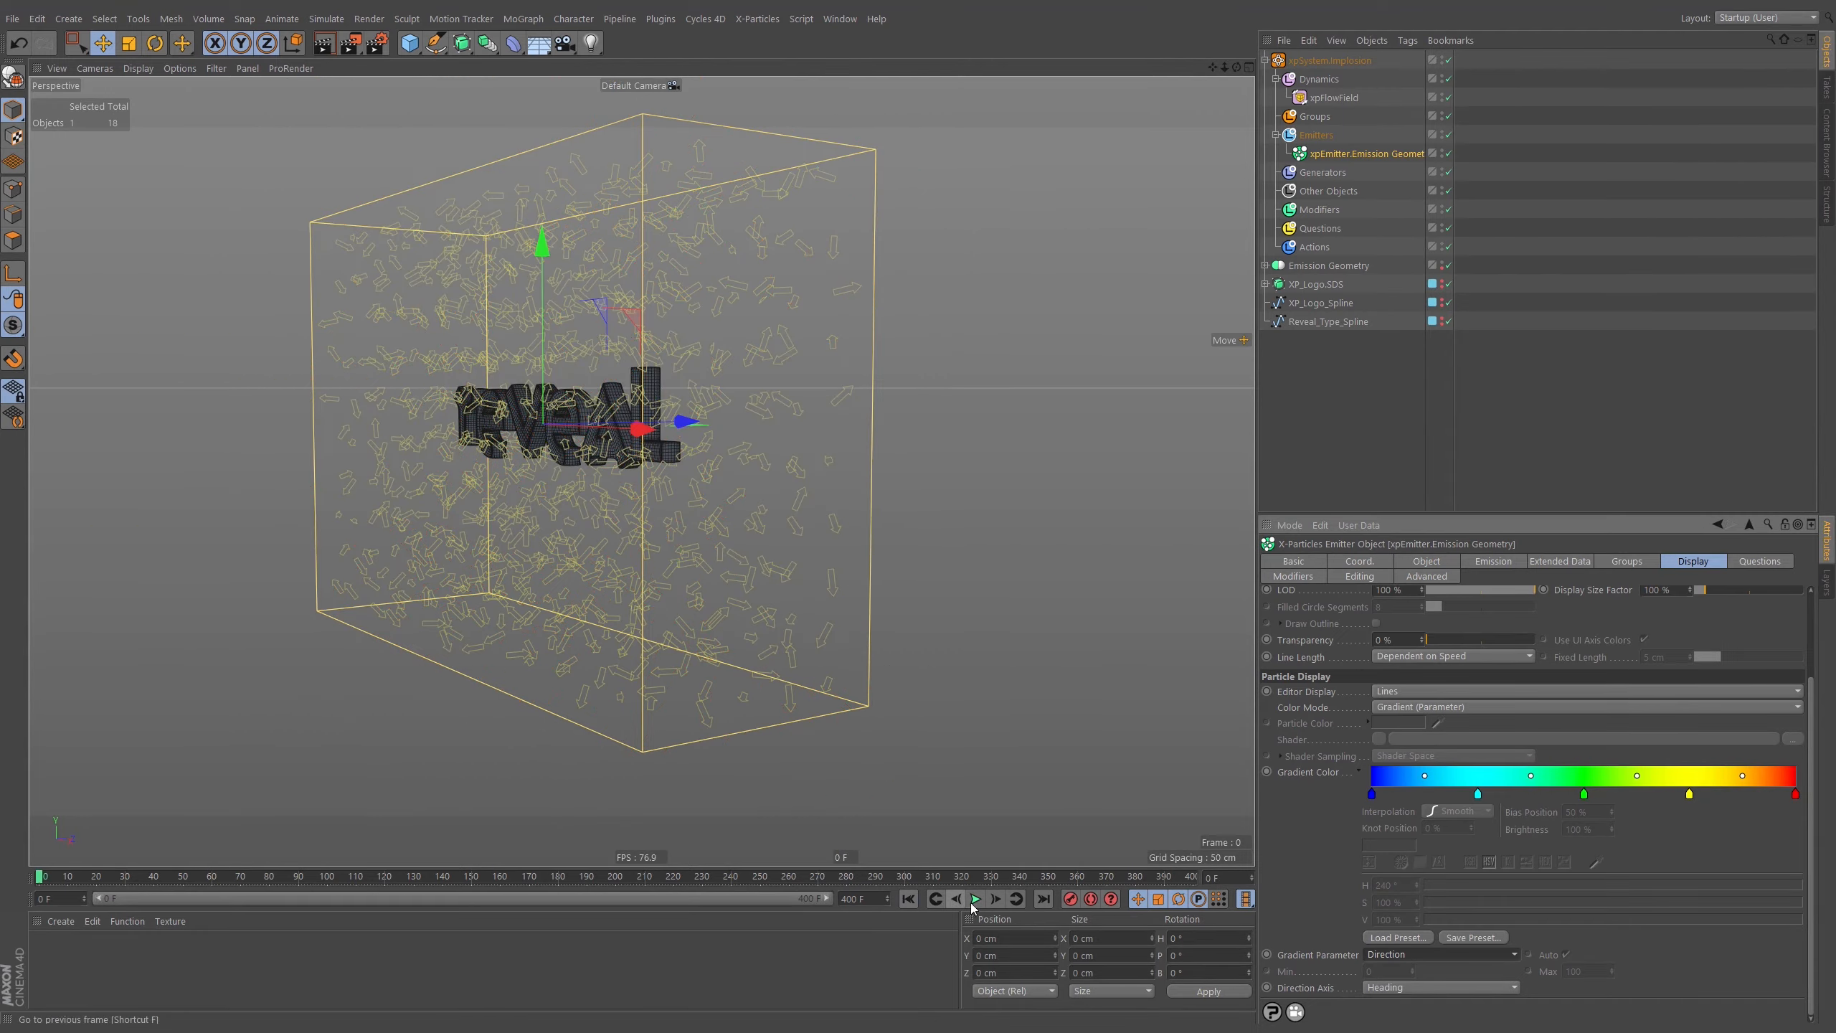
click(976, 899)
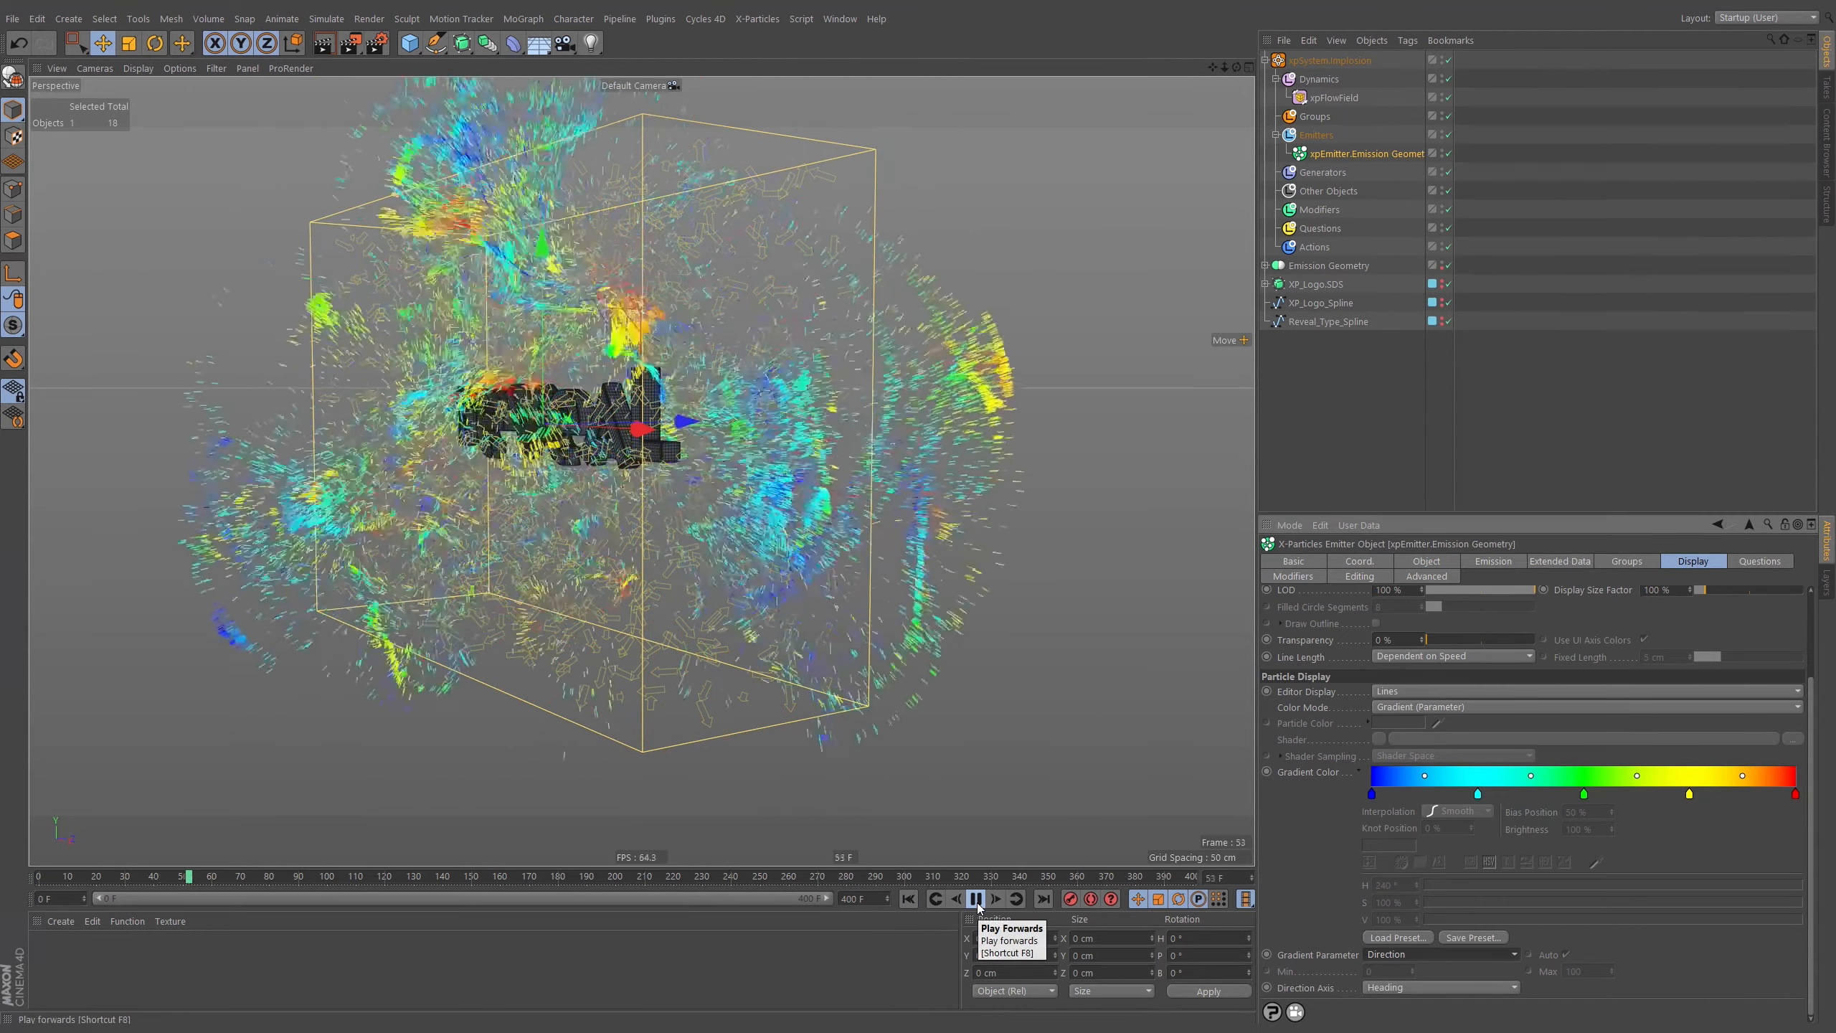
click(977, 899)
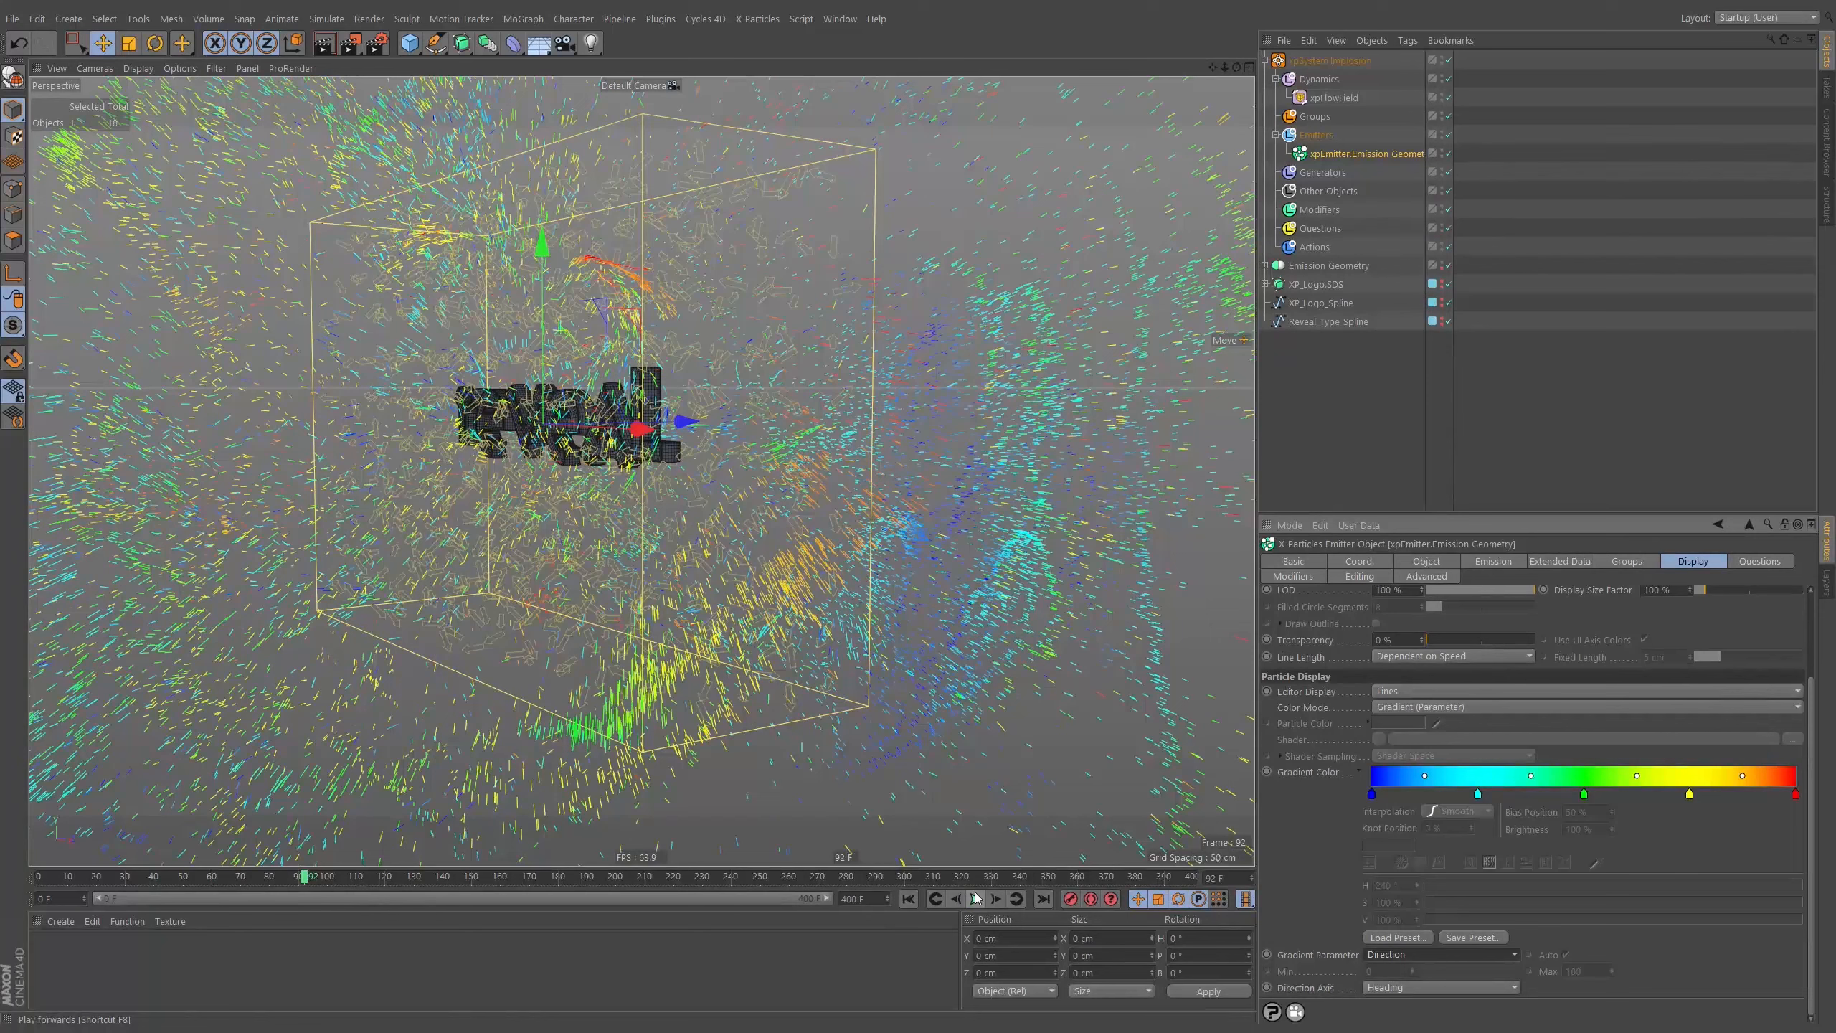
click(908, 899)
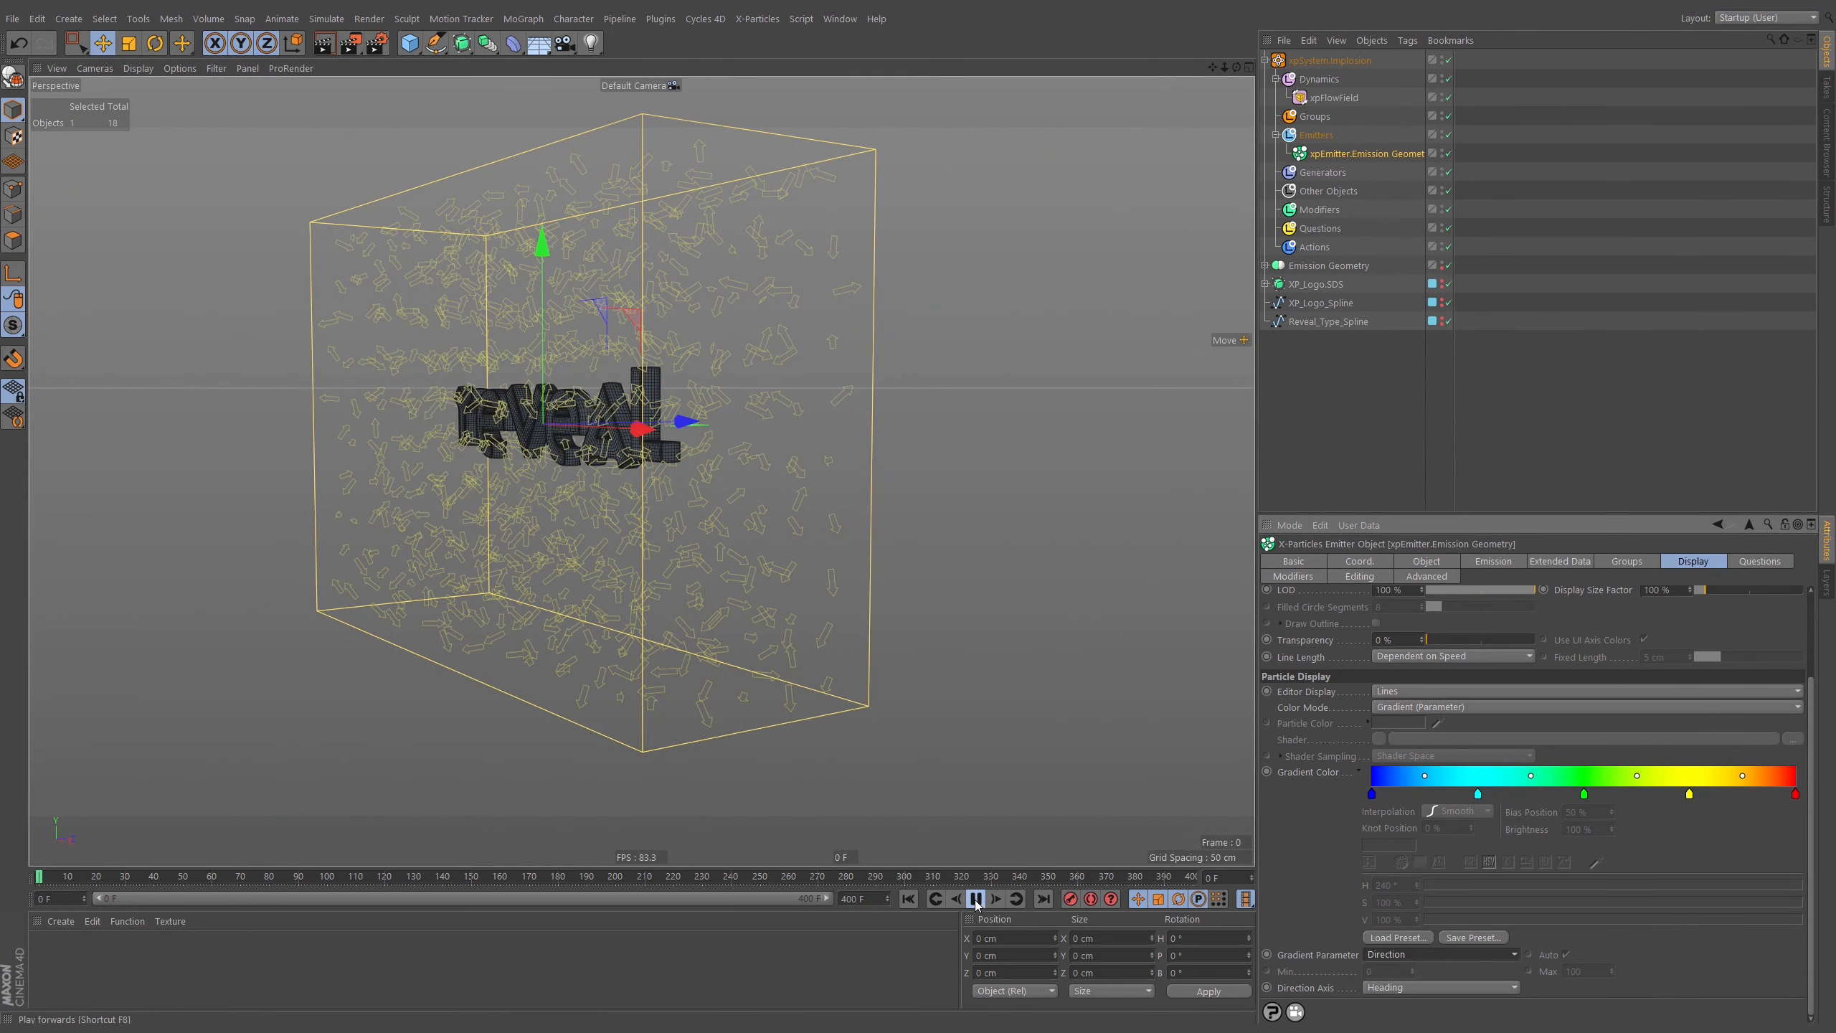
click(976, 899)
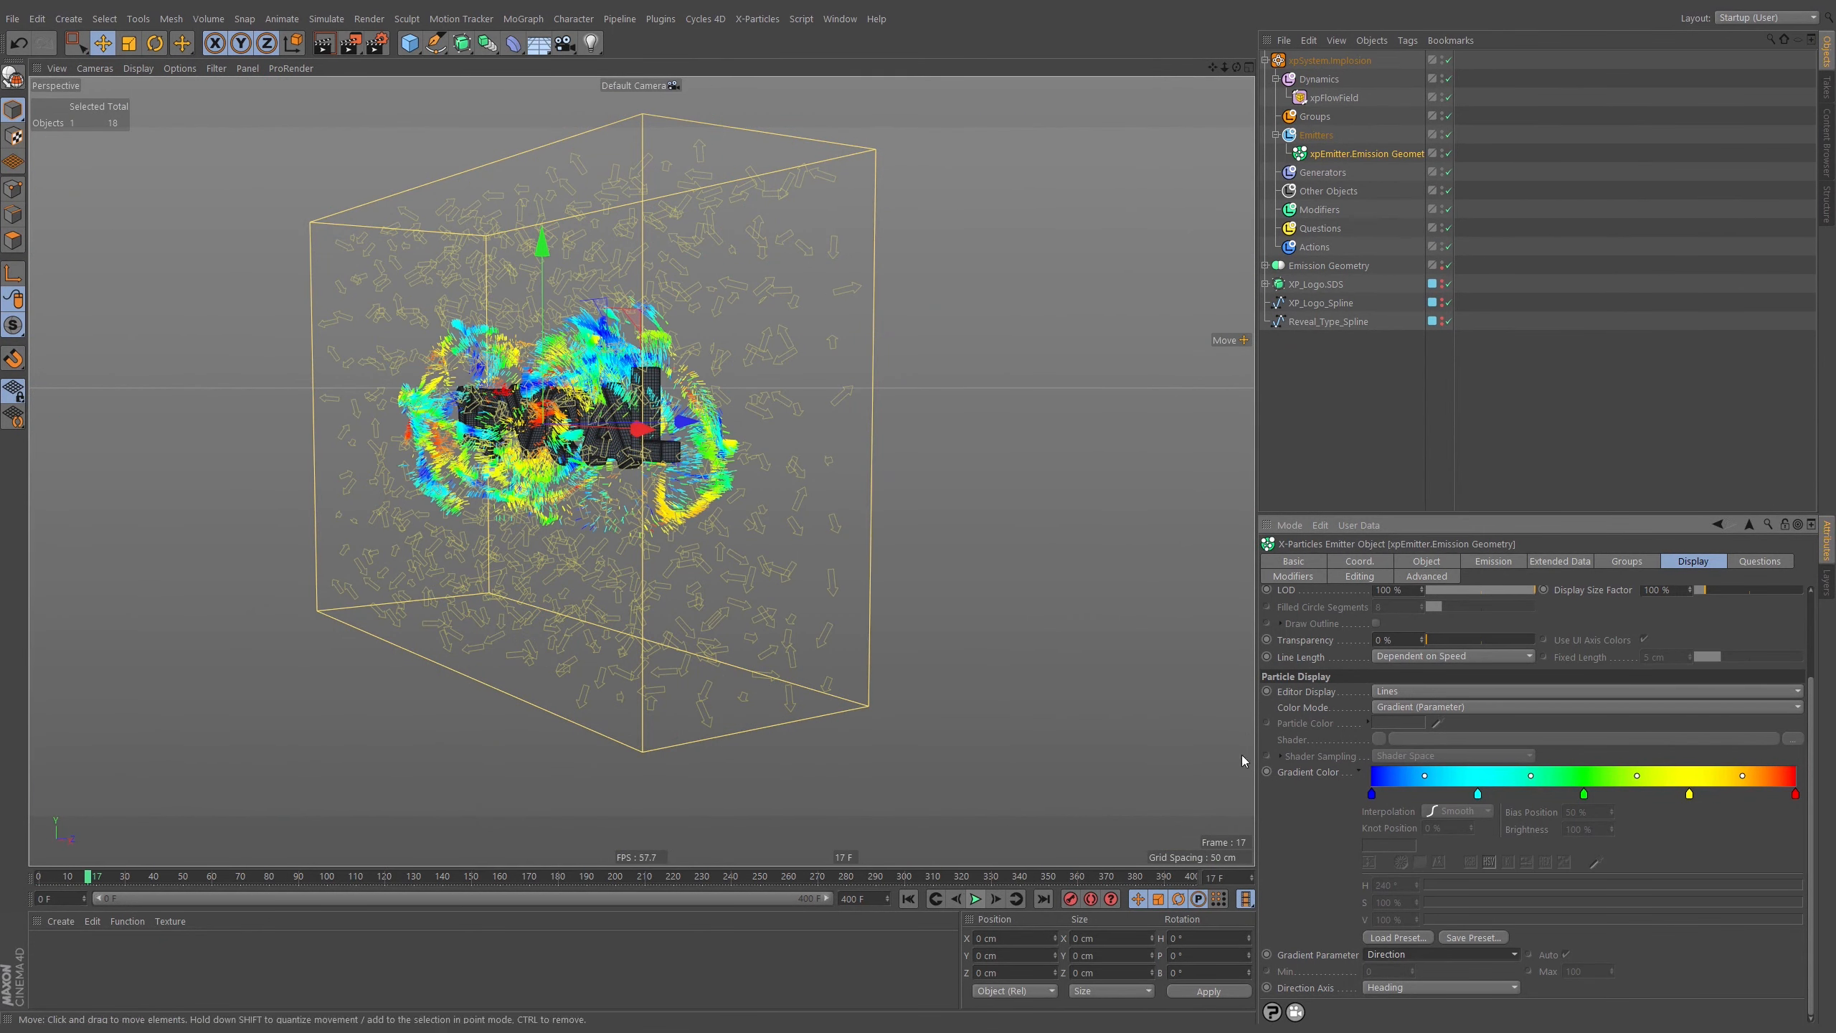
Set the emitter's Editor Display to Arrow and replay from the first frame, stopping at frame 18.
click(1409, 691)
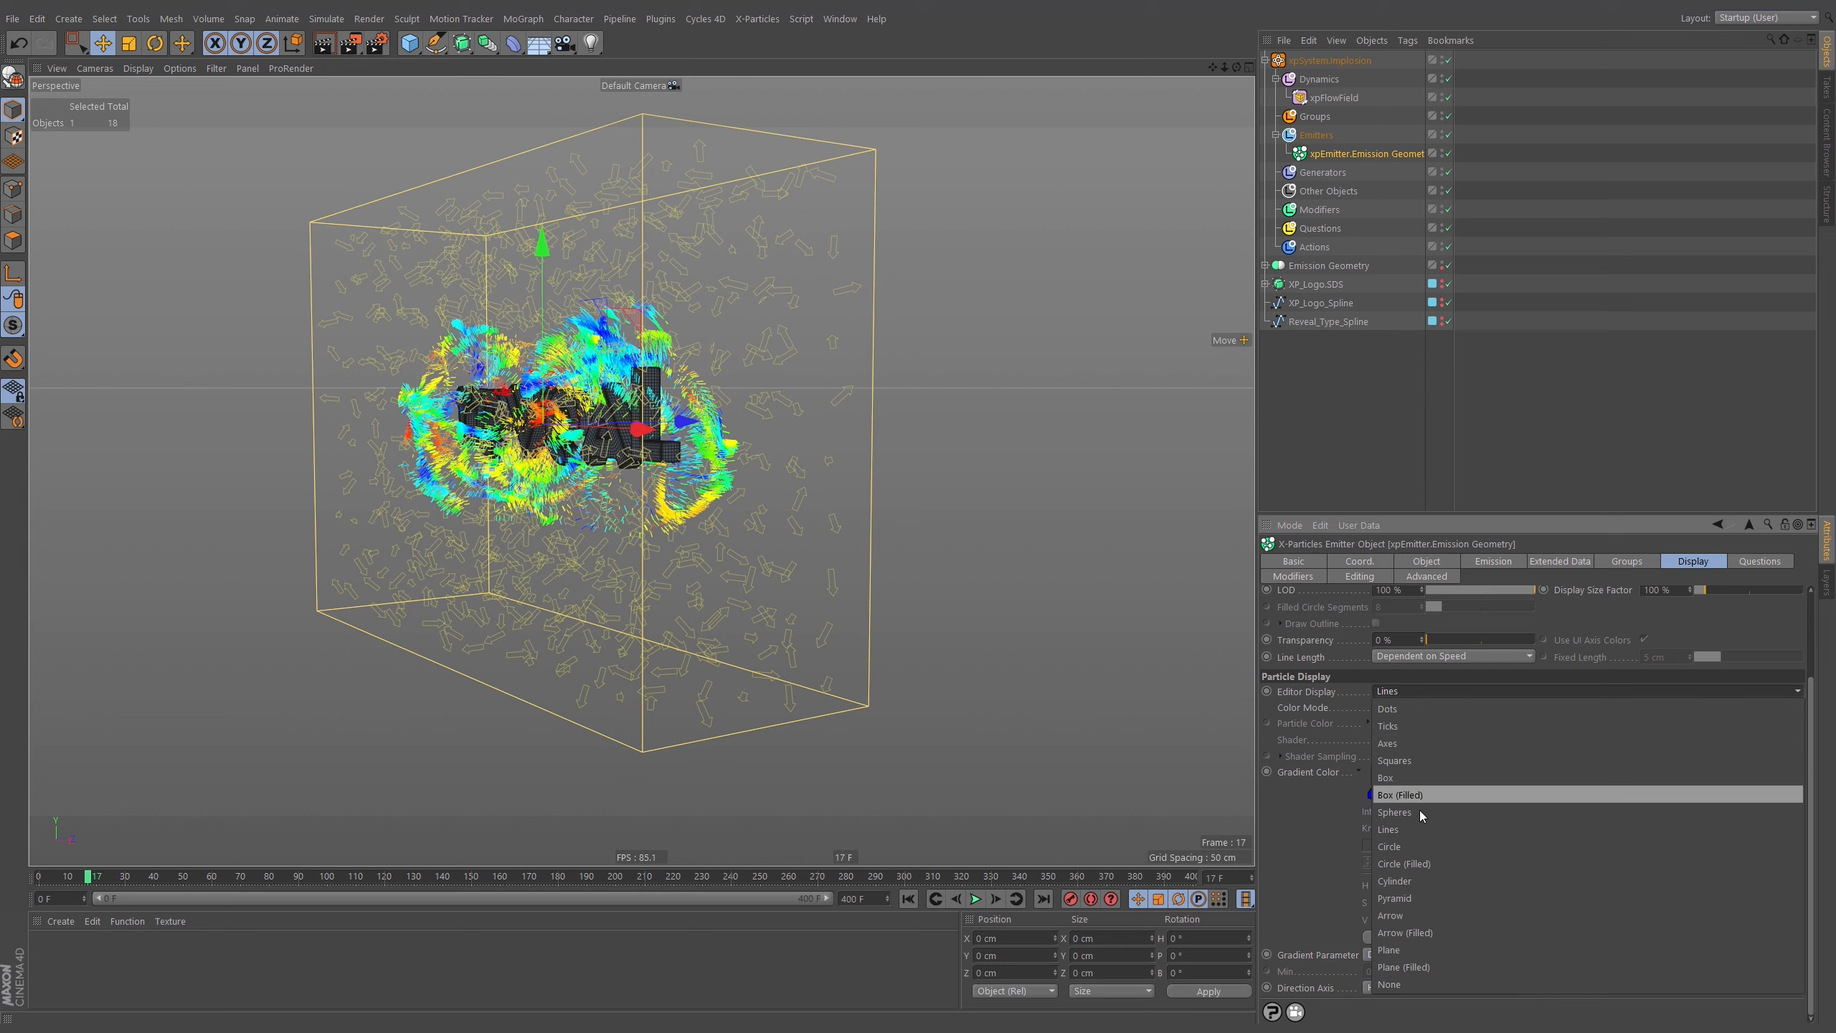
click(1421, 915)
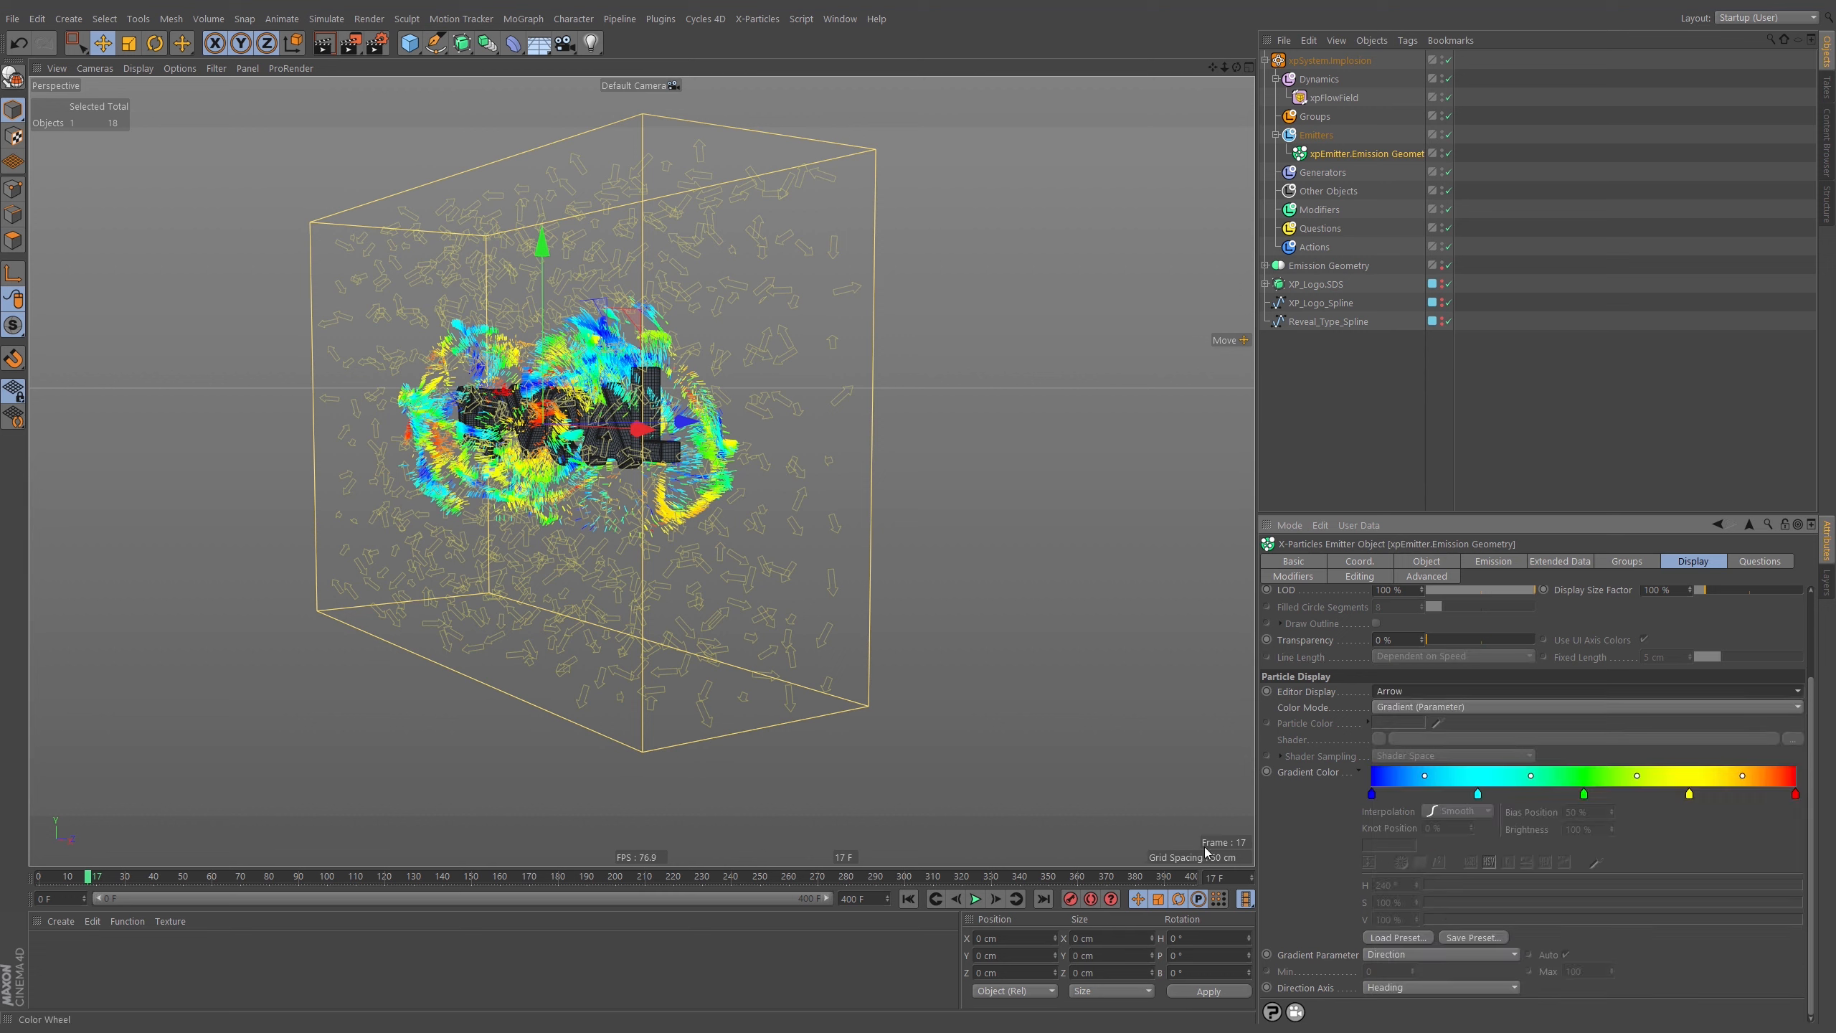
click(908, 899)
click(976, 899)
click(976, 898)
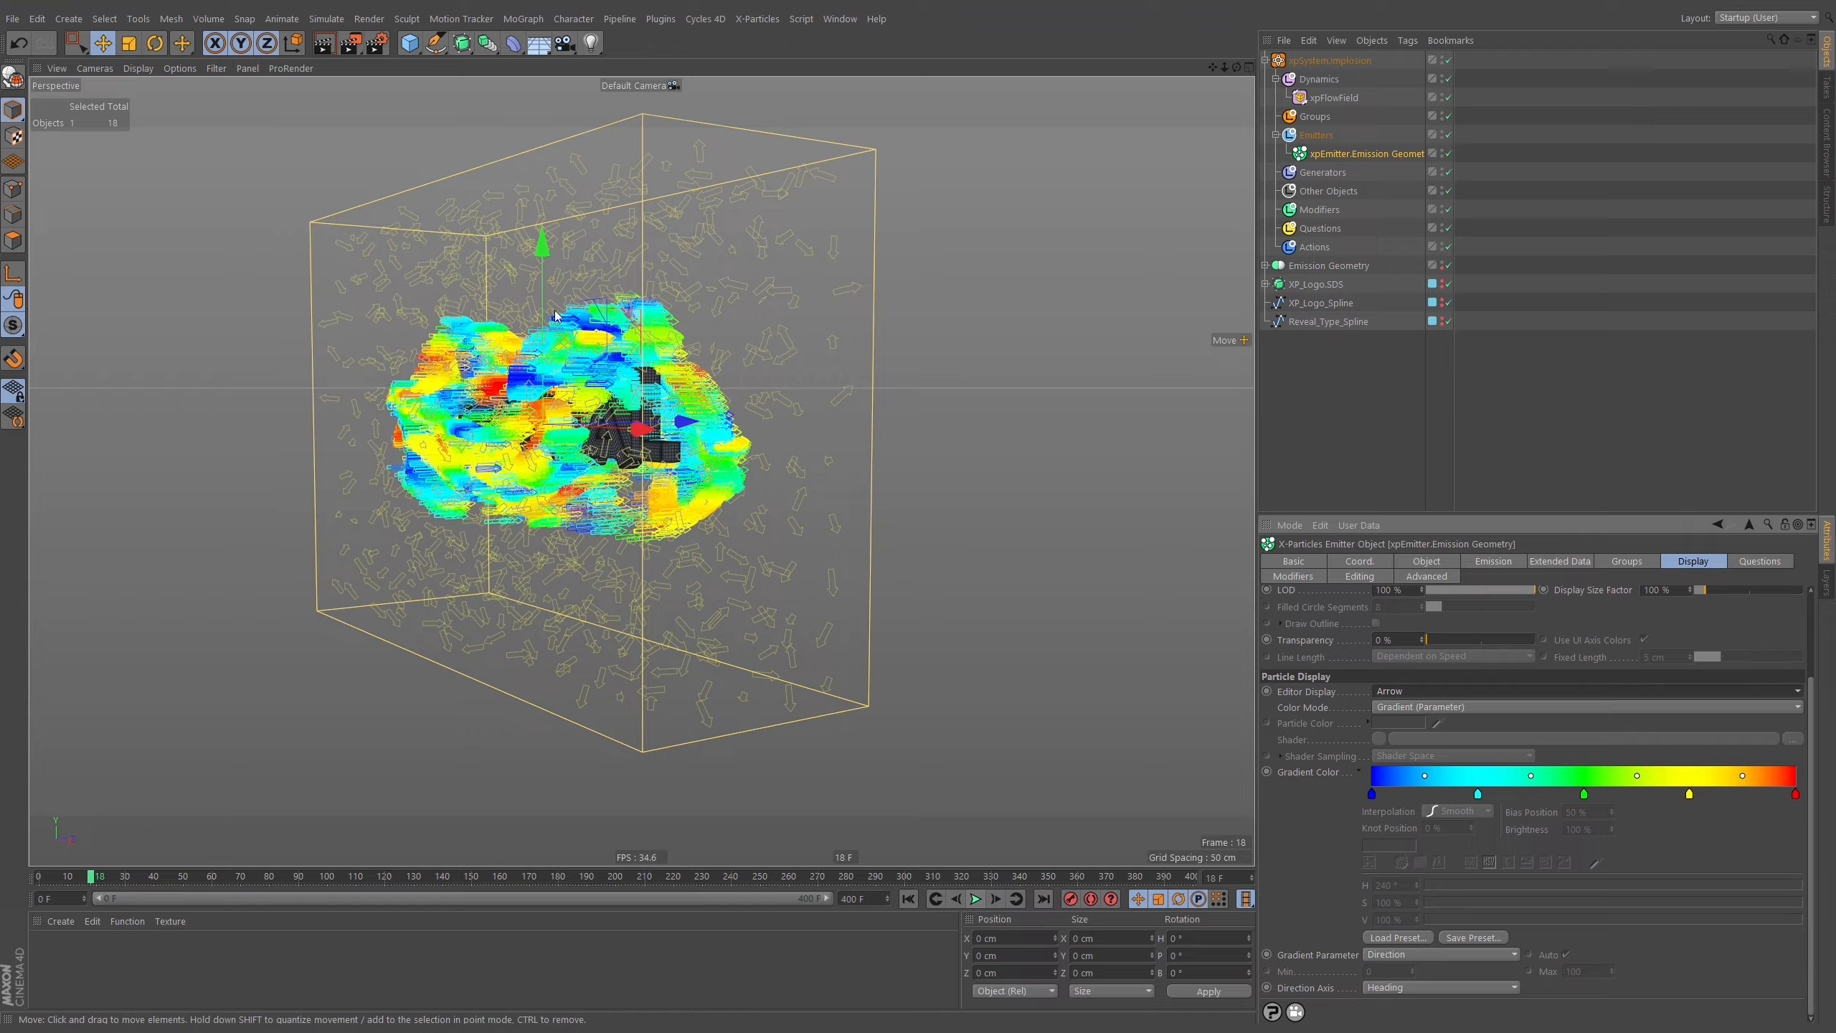
Enable Use Rotation in the emitter's extended data and set the rotation mode to Tangential.
alt+drag(555, 315, 695, 470)
alt+right_drag(694, 470, 637, 462)
alt+drag(637, 463, 885, 544)
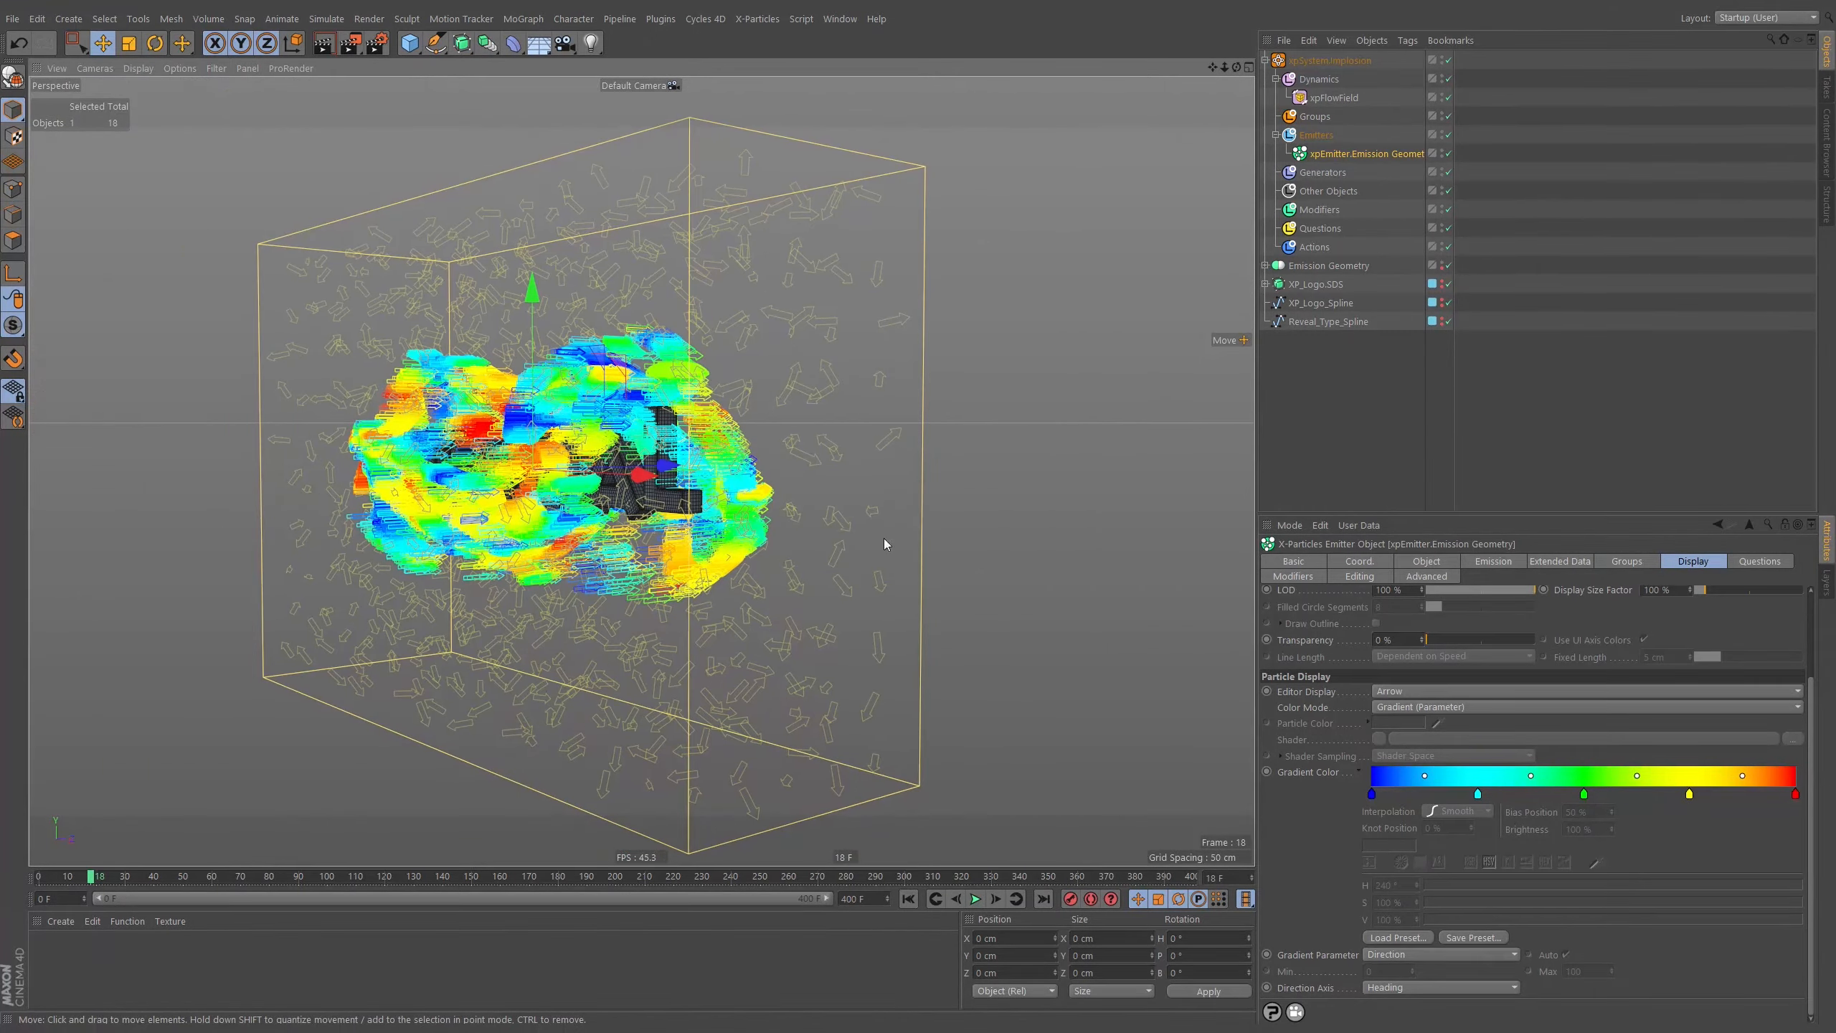
click(1559, 562)
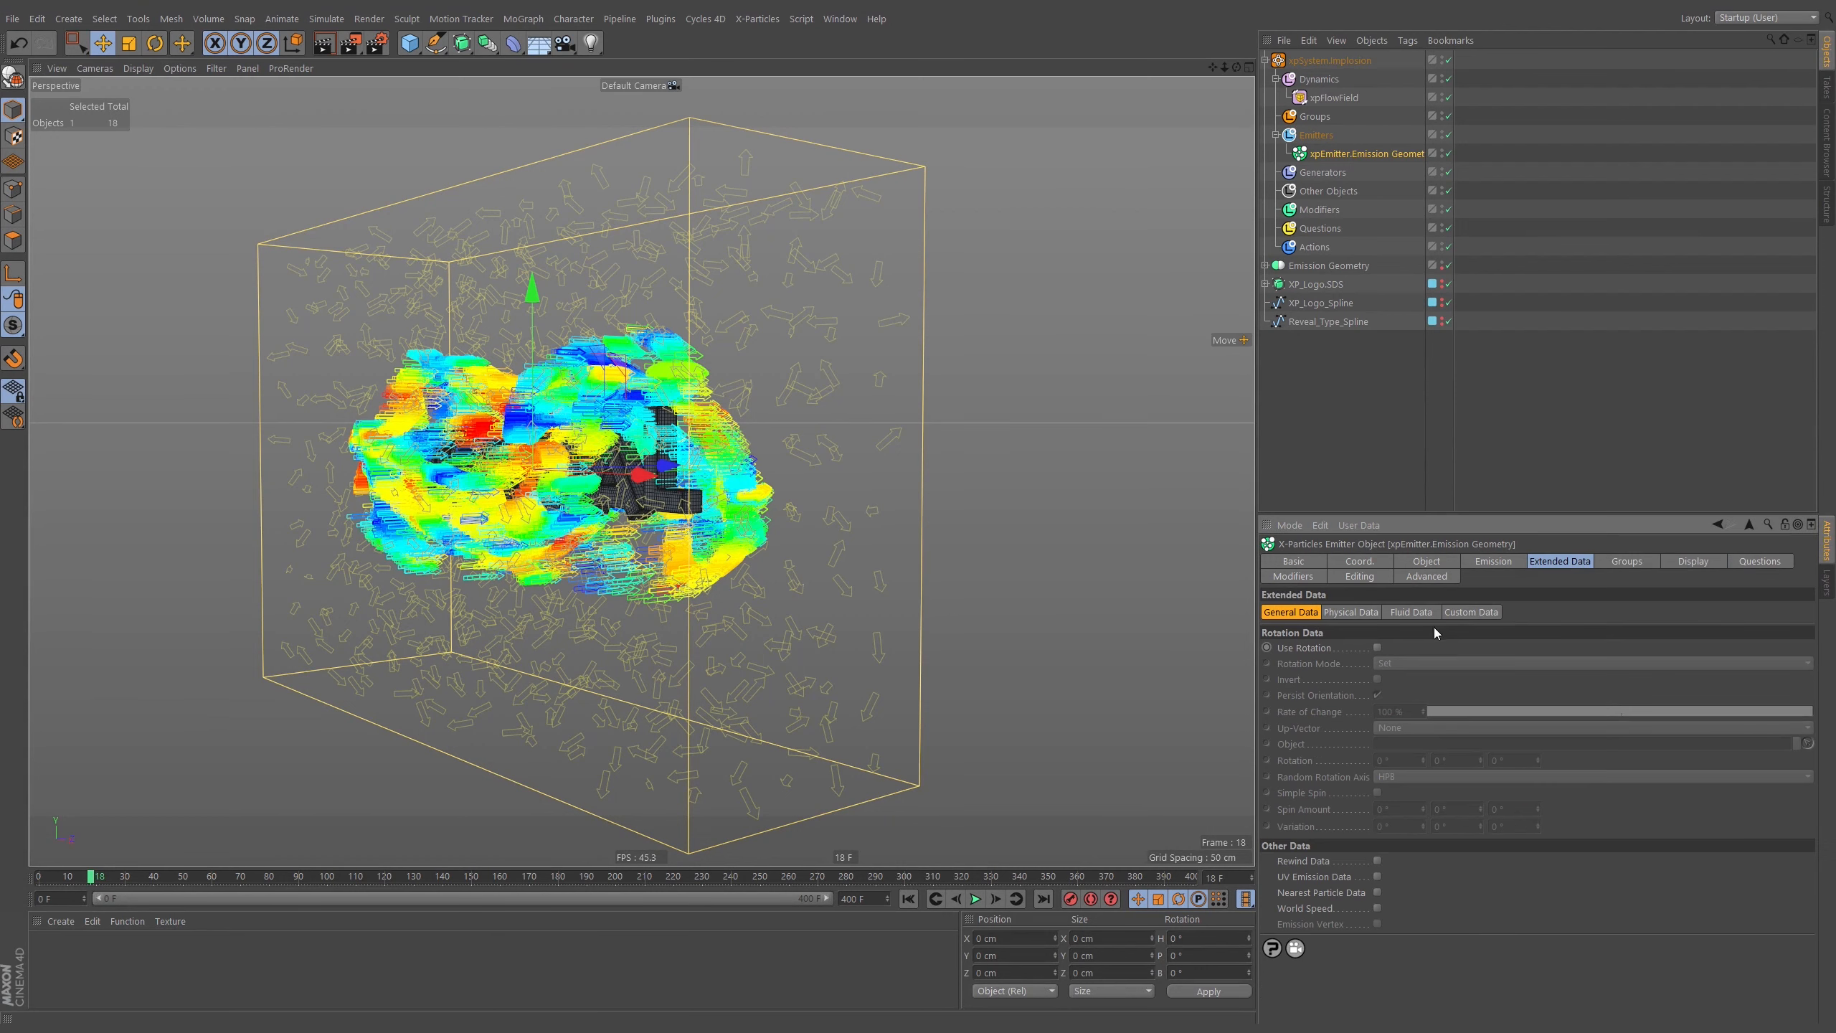
click(1378, 648)
click(1400, 665)
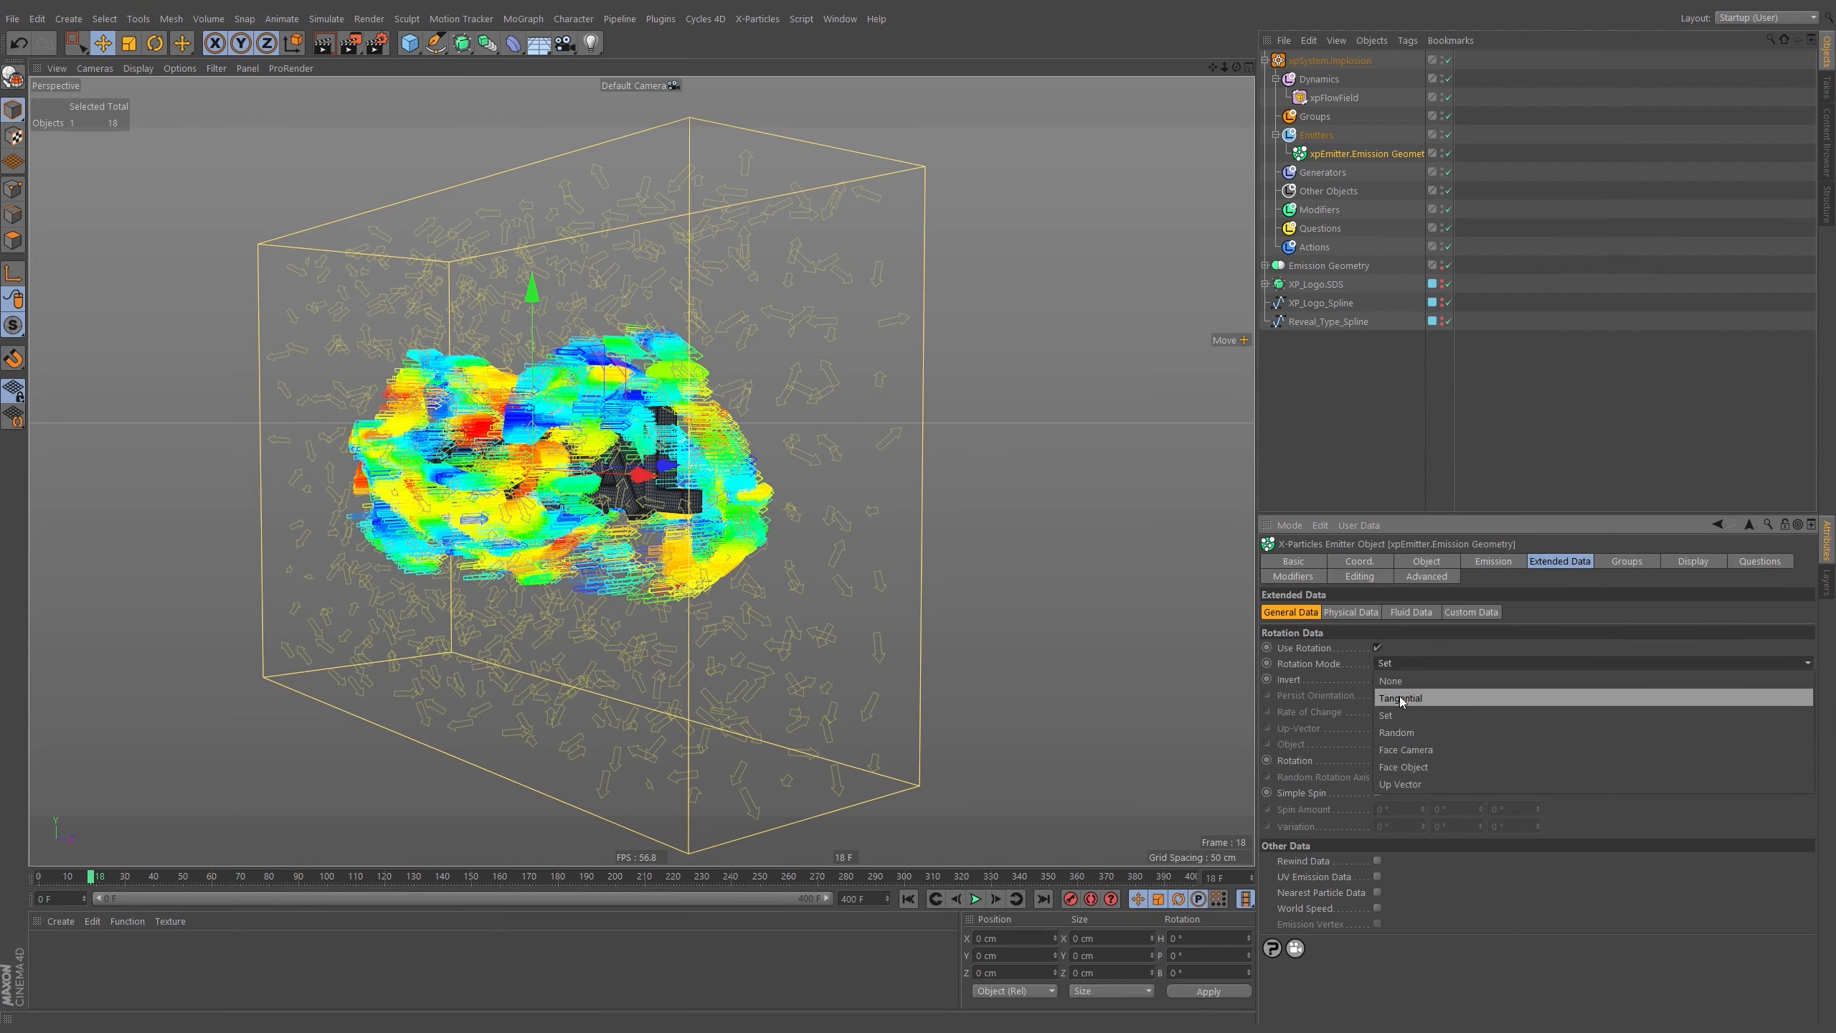
click(1399, 698)
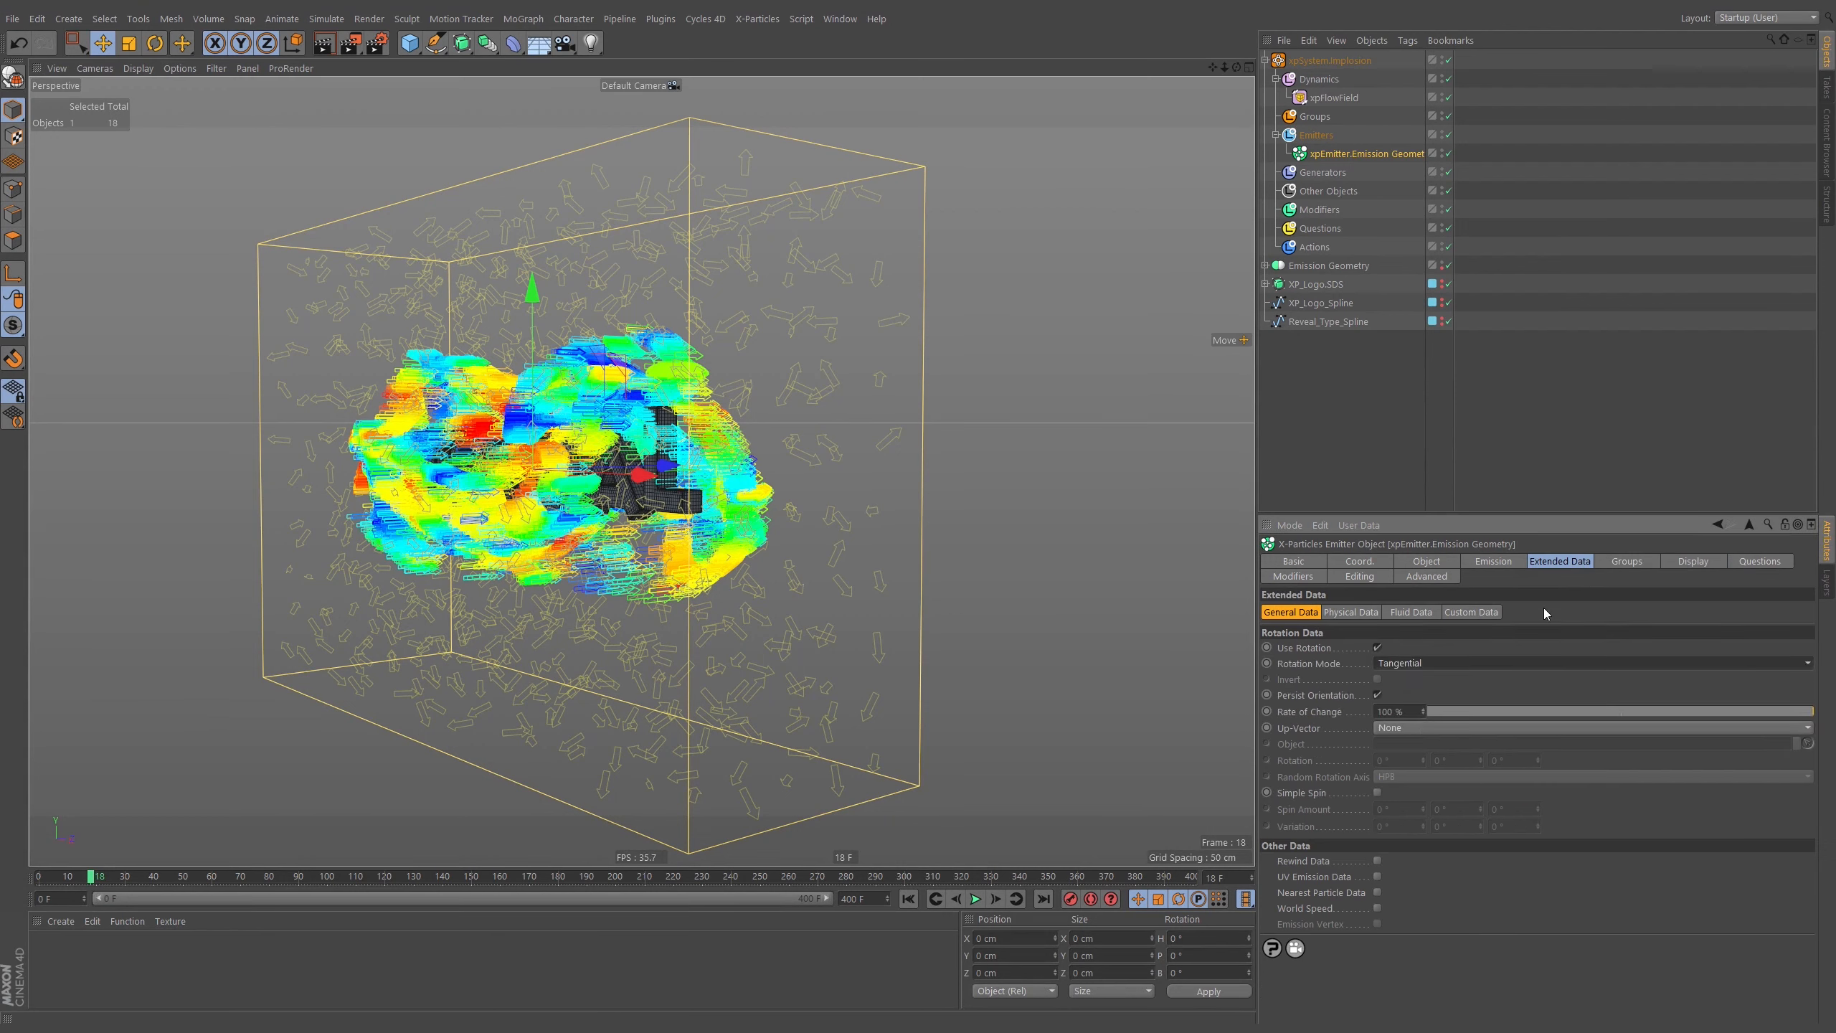
Replay the simulation from the first frame, stop at frame 28 and examine the arrow particles up close.
click(908, 898)
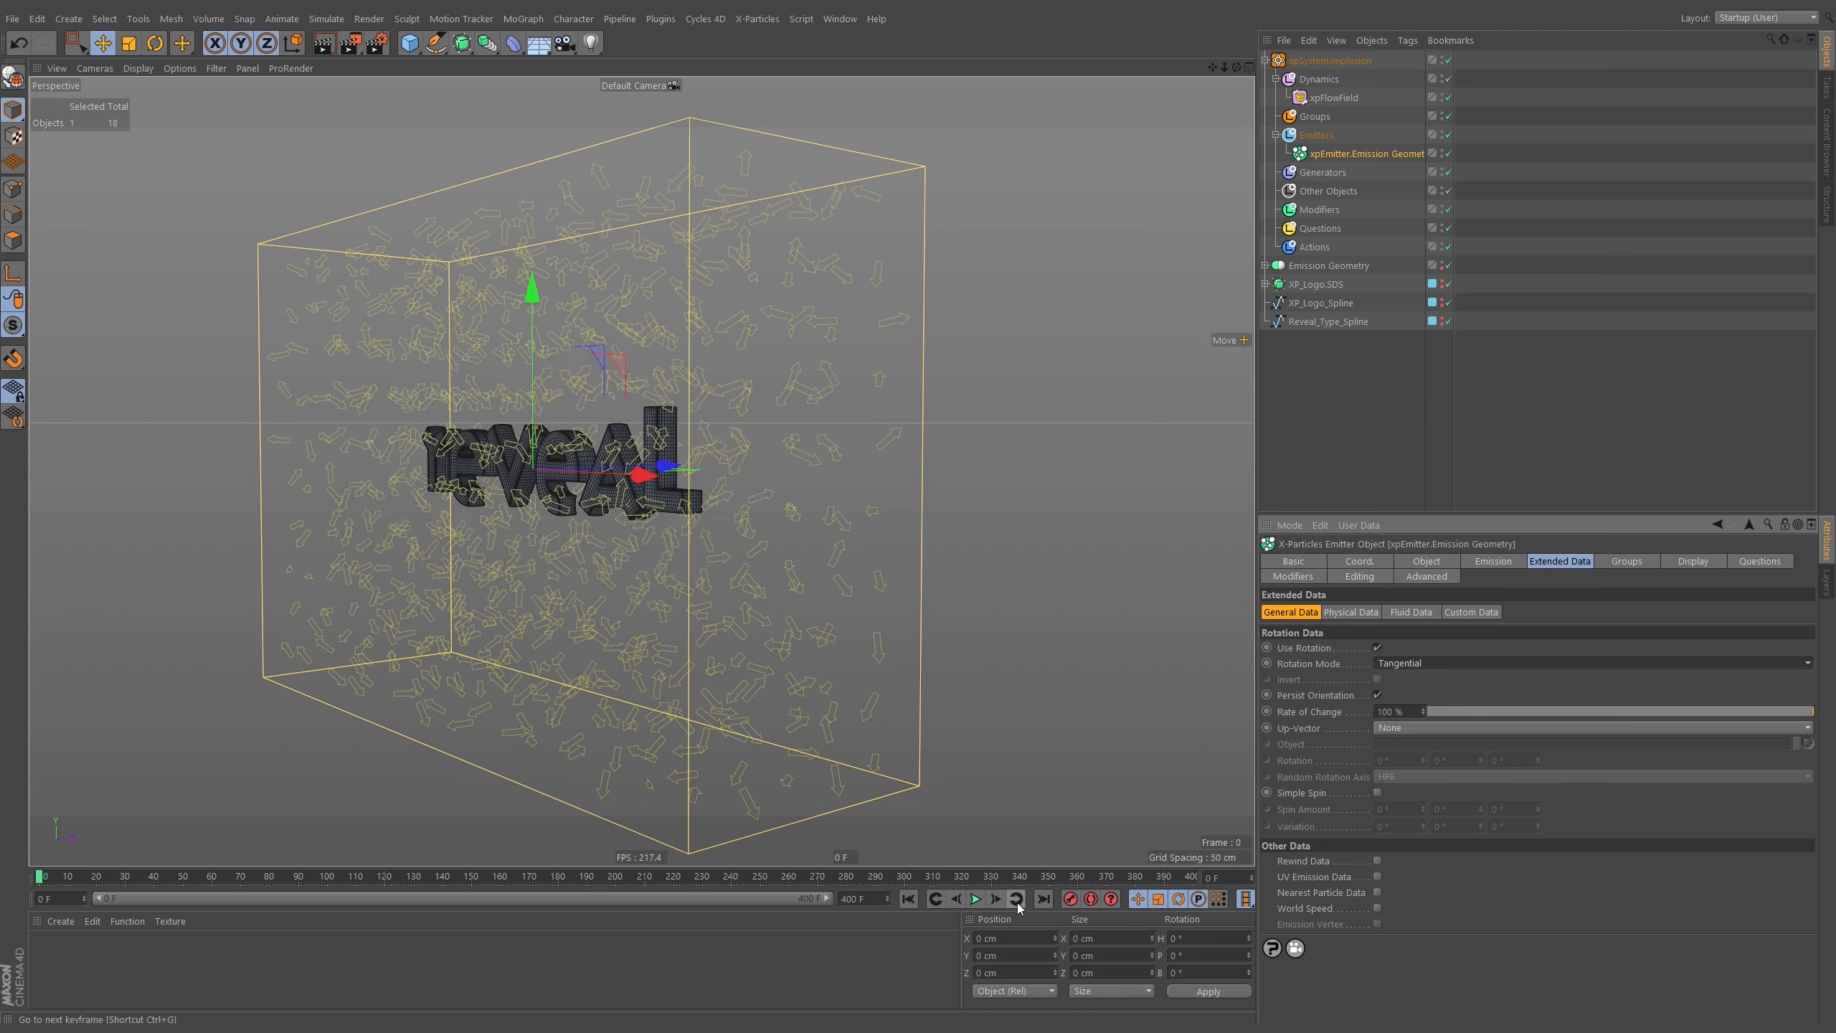
click(976, 901)
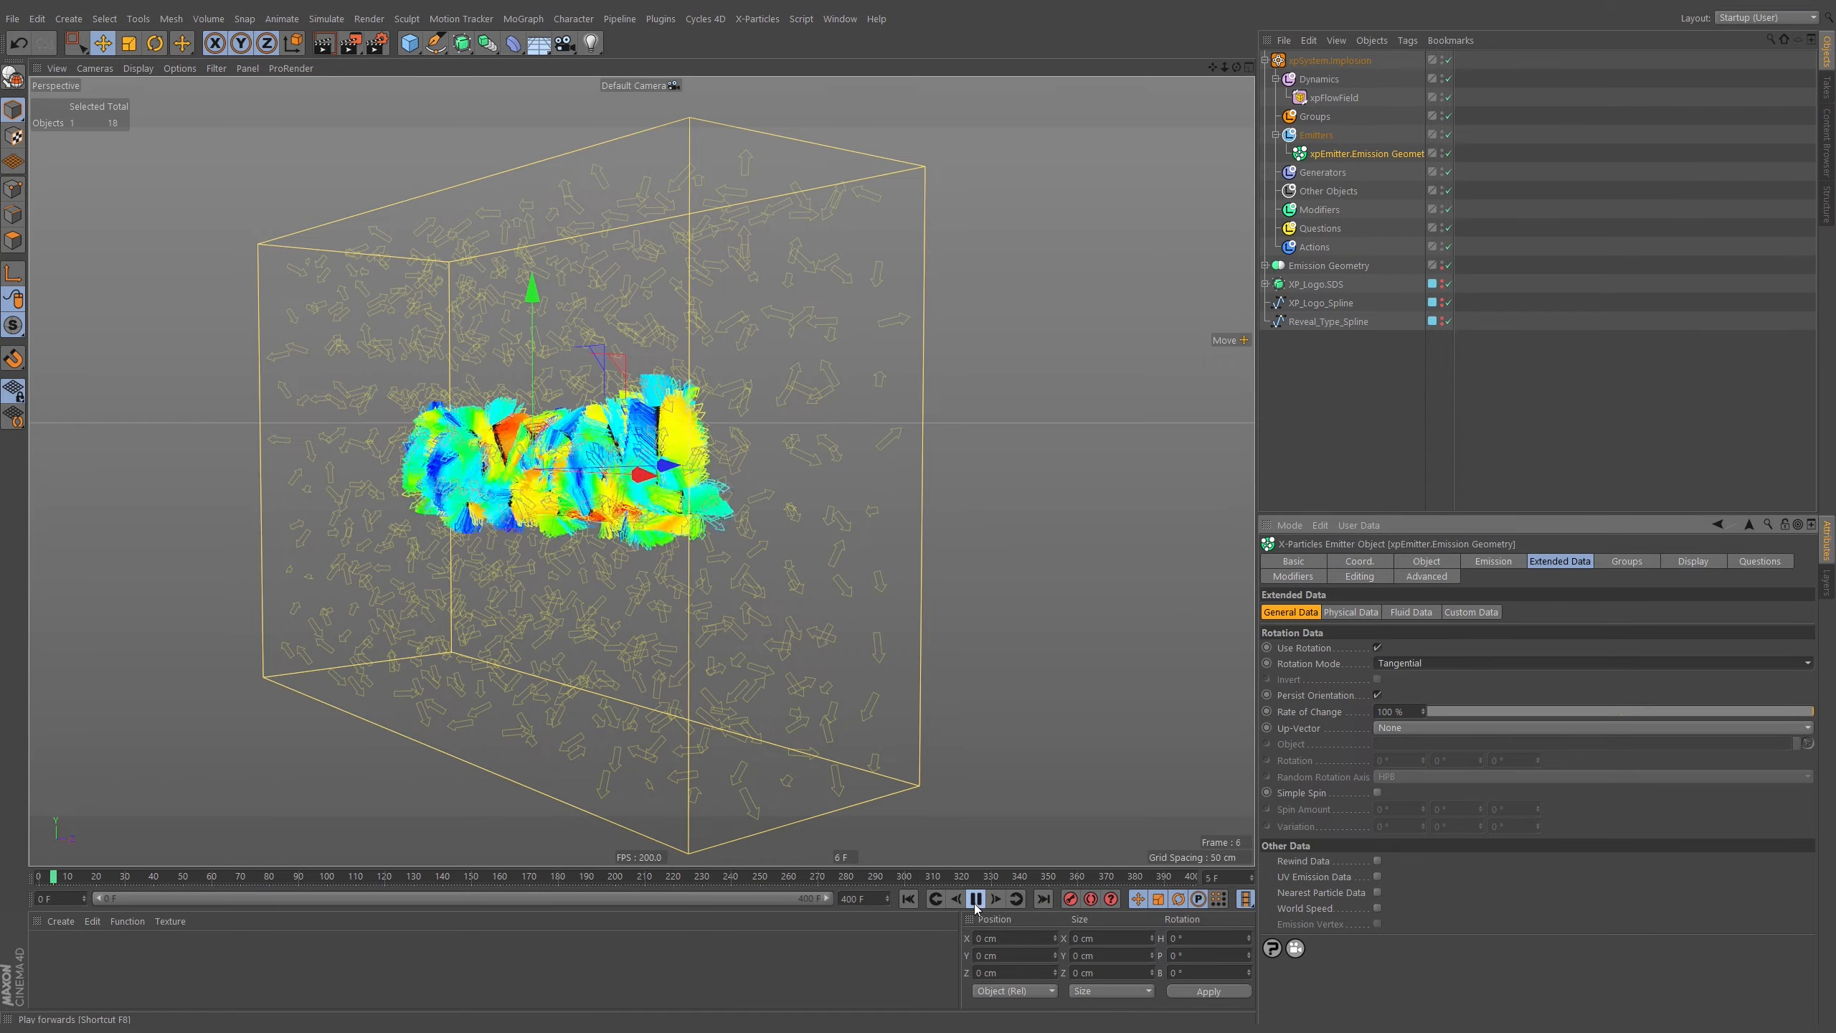
click(976, 904)
scroll(786, 247, up, 6)
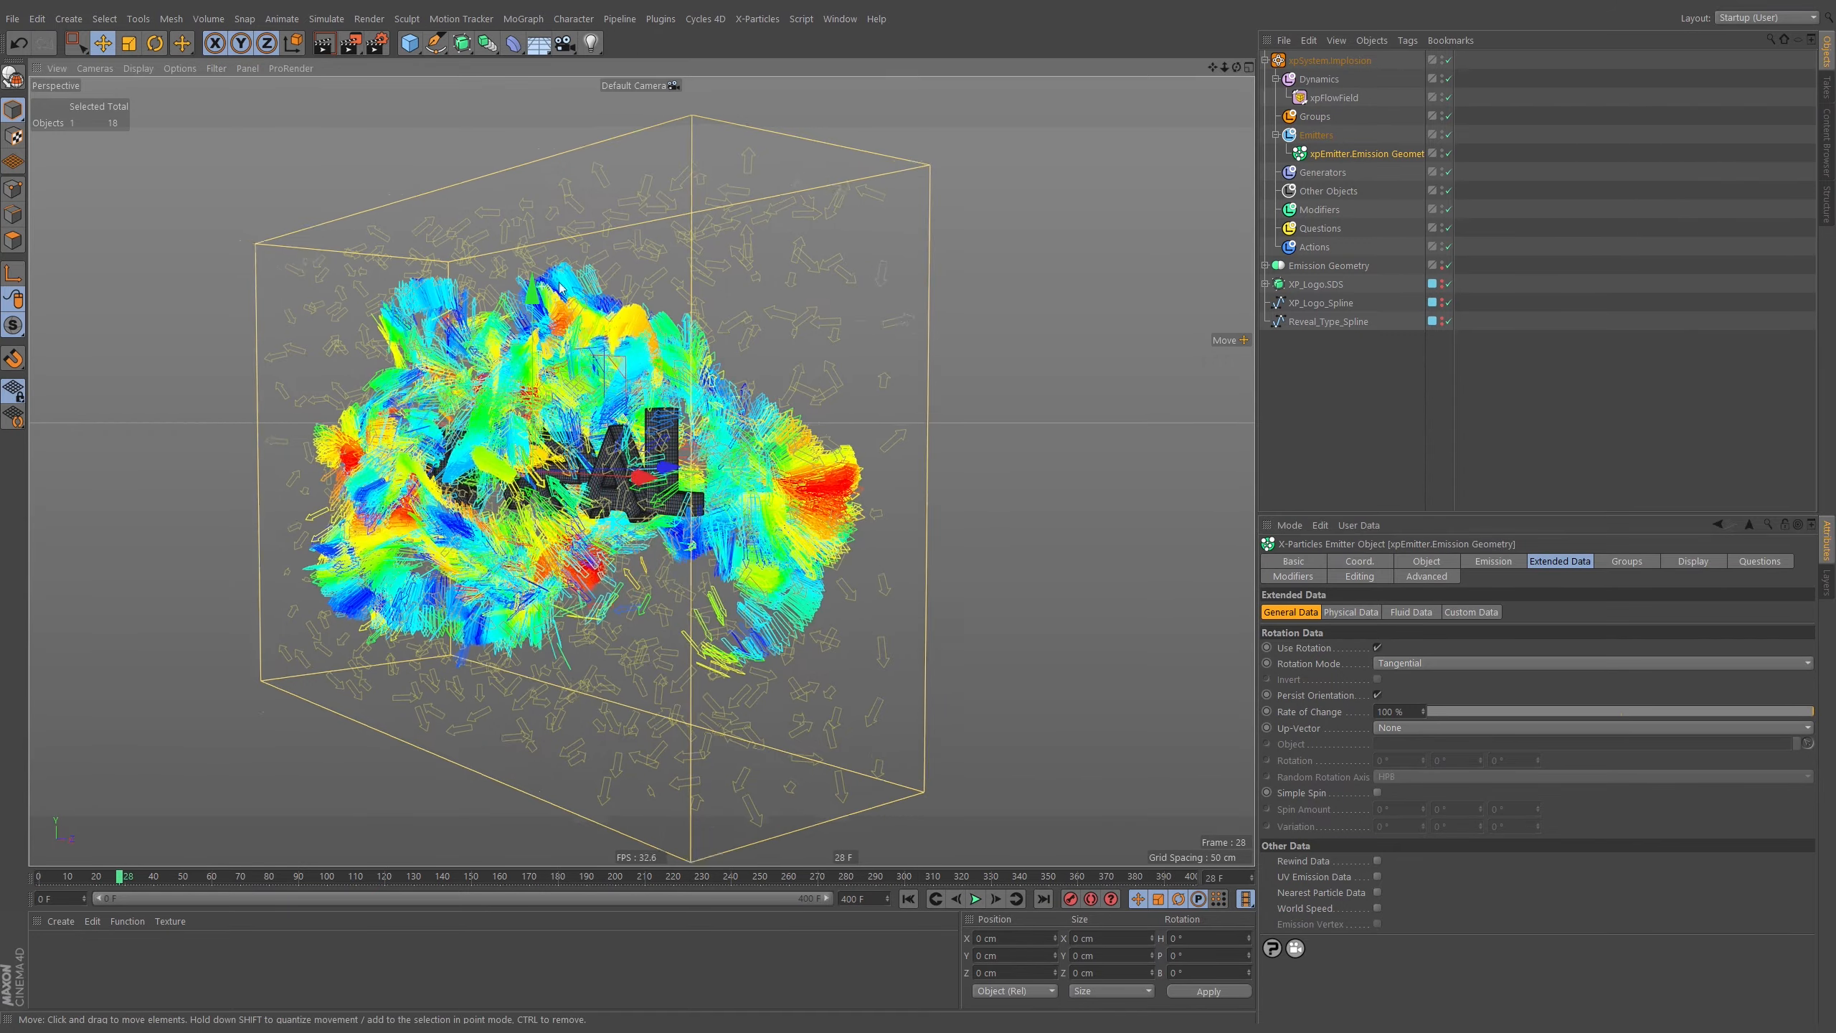
alt+drag(786, 246, 723, 312)
Set the flow field's vector display transparency to 0 % and advance frame by frame to frame 32.
click(1334, 98)
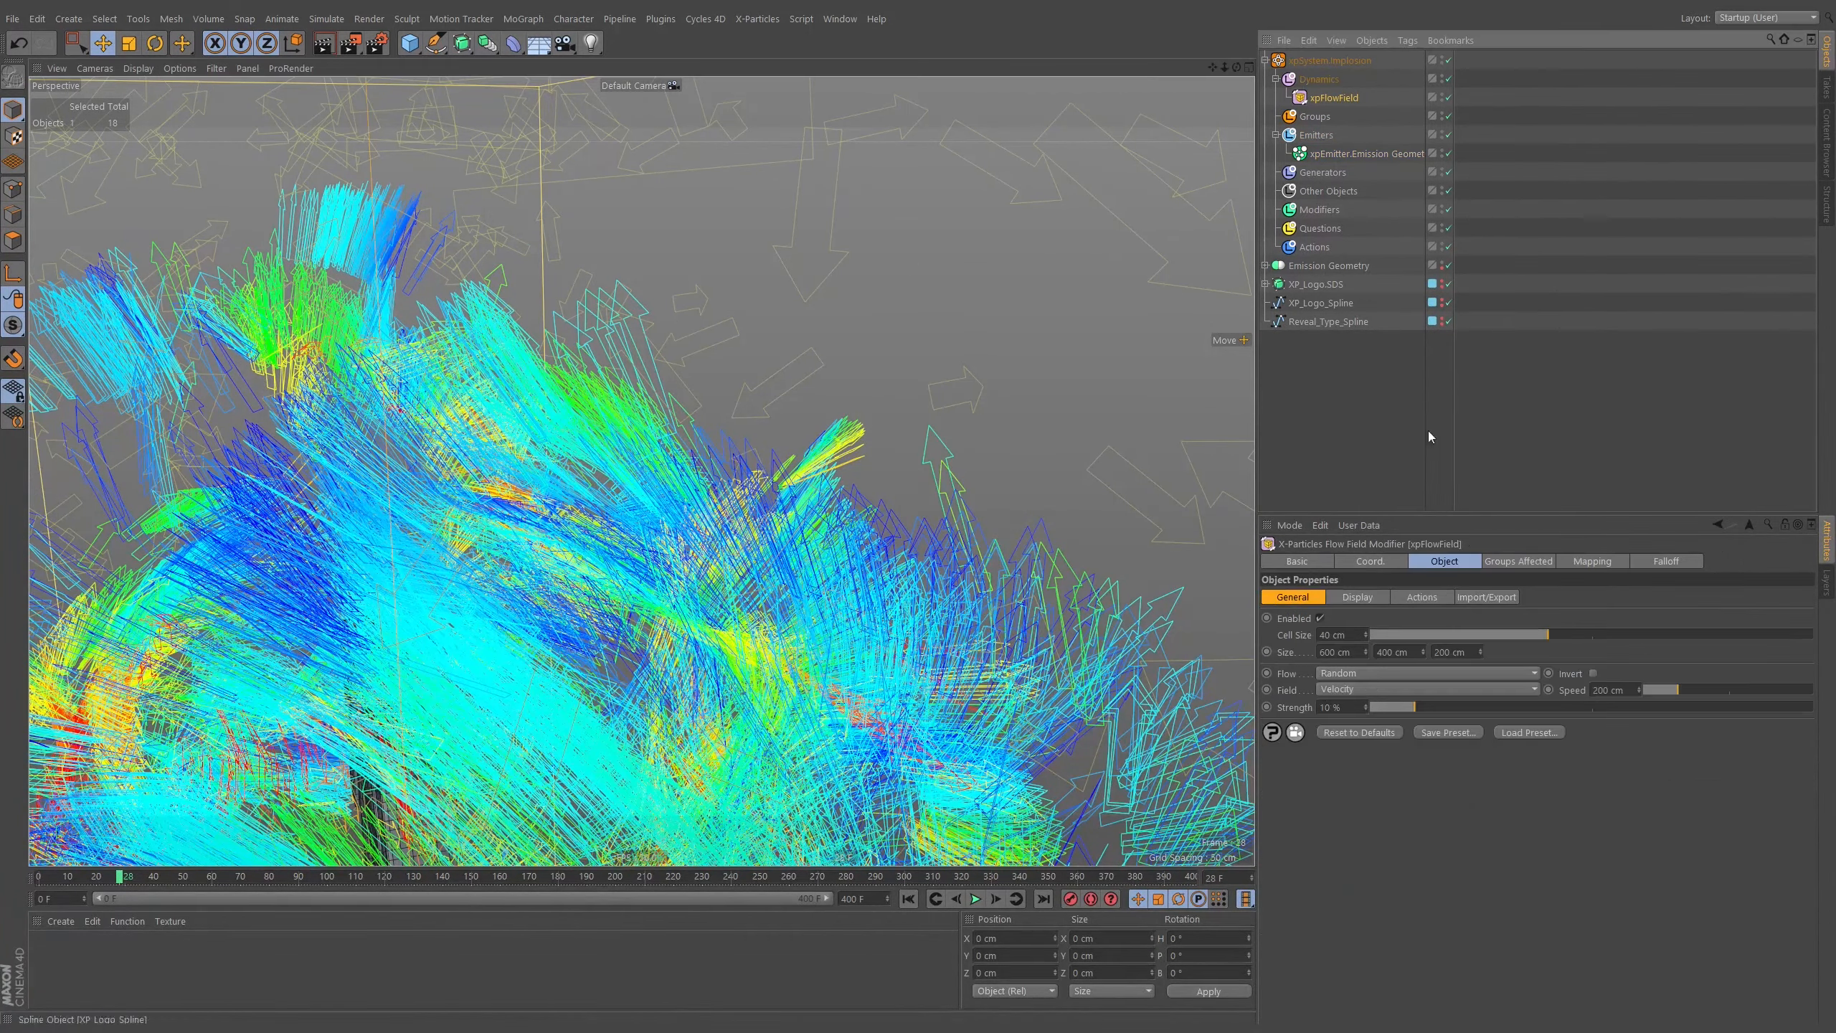
click(1349, 599)
drag(1678, 655, 1392, 653)
alt+drag(641, 381, 702, 414)
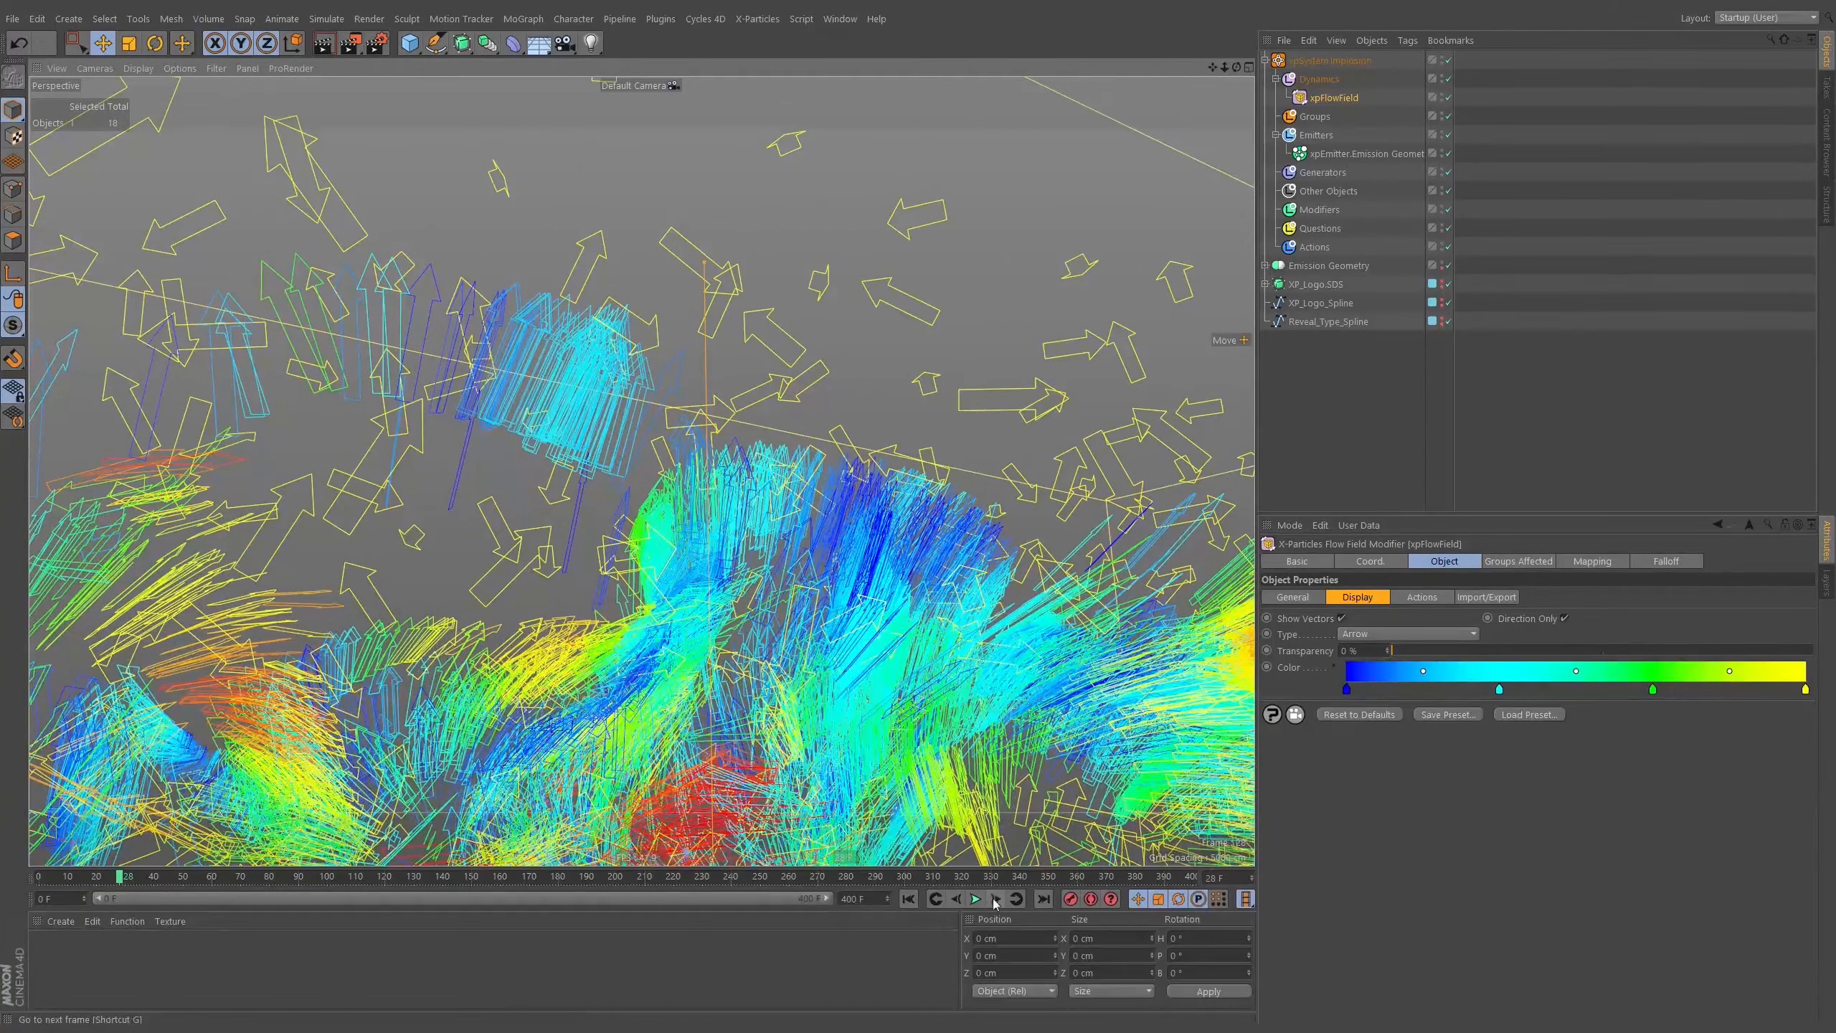
key(g)
key(g)
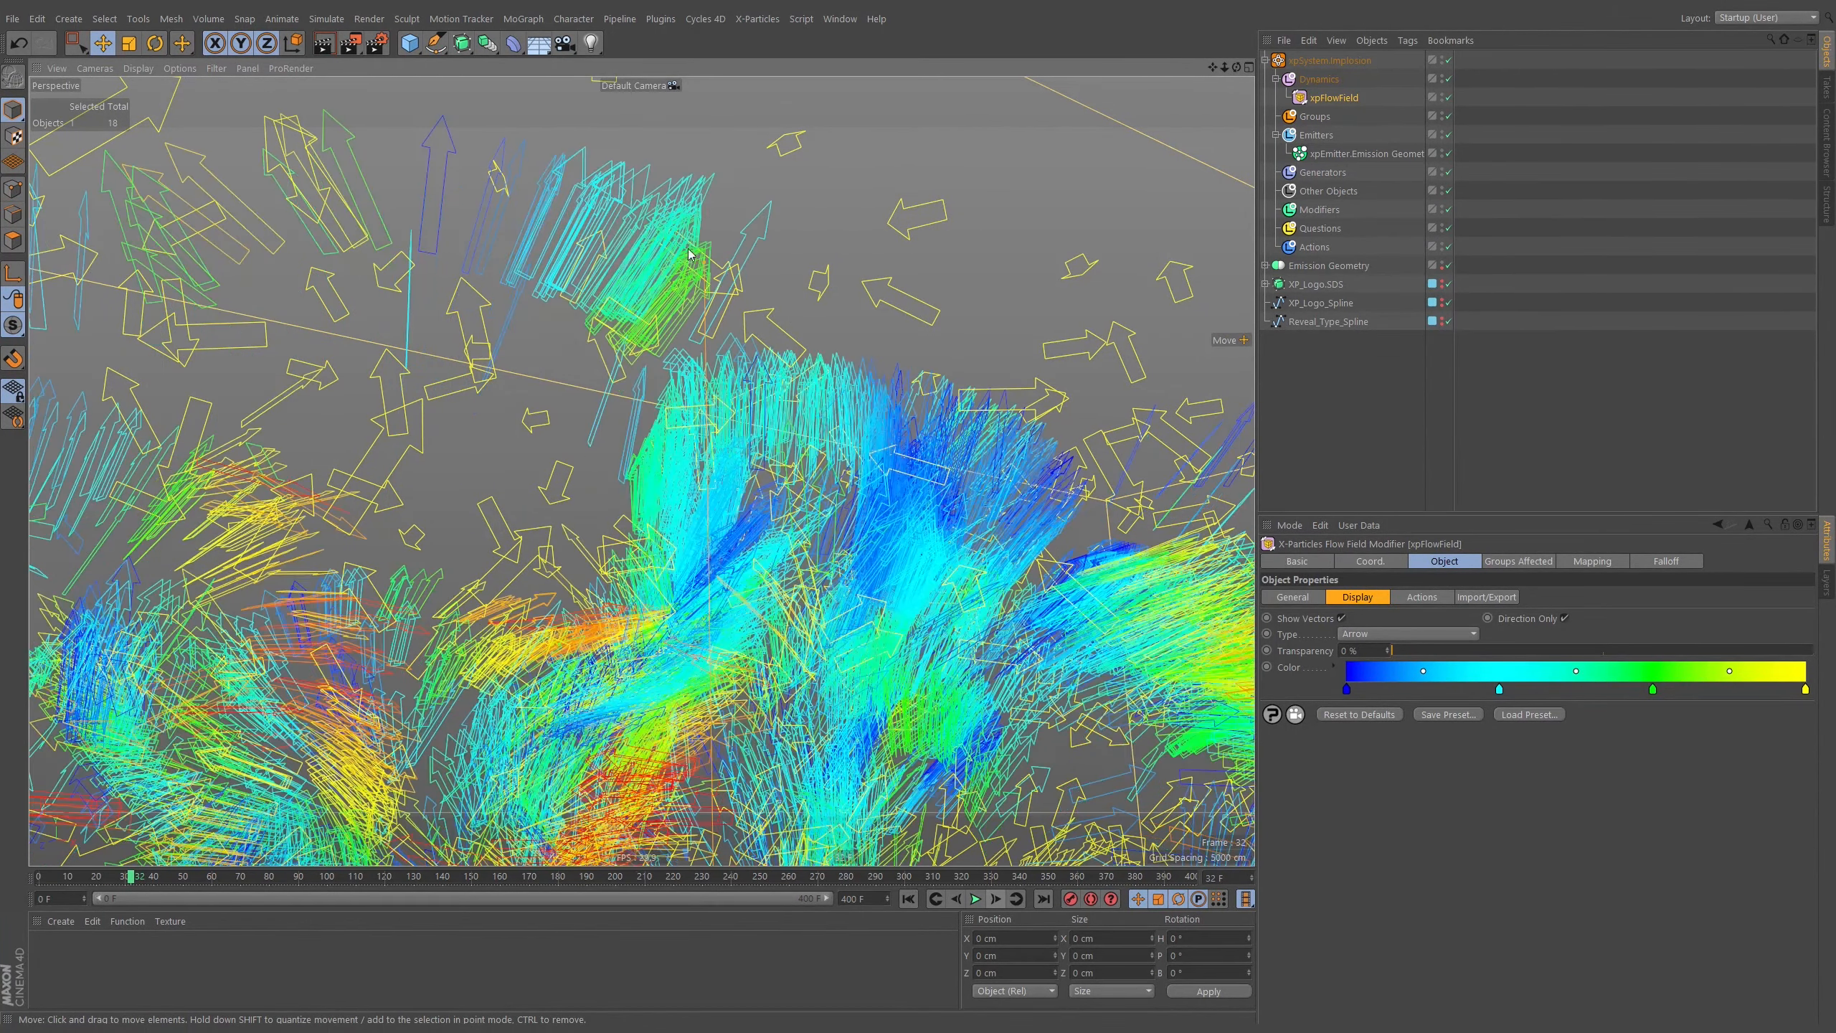
Set the flow field's strength to 100 % and replay from the first frame, stopping at frame 29 to examine the particle streams.
click(1293, 597)
alt+right_drag(746, 497, 636, 497)
alt+drag(636, 496, 473, 489)
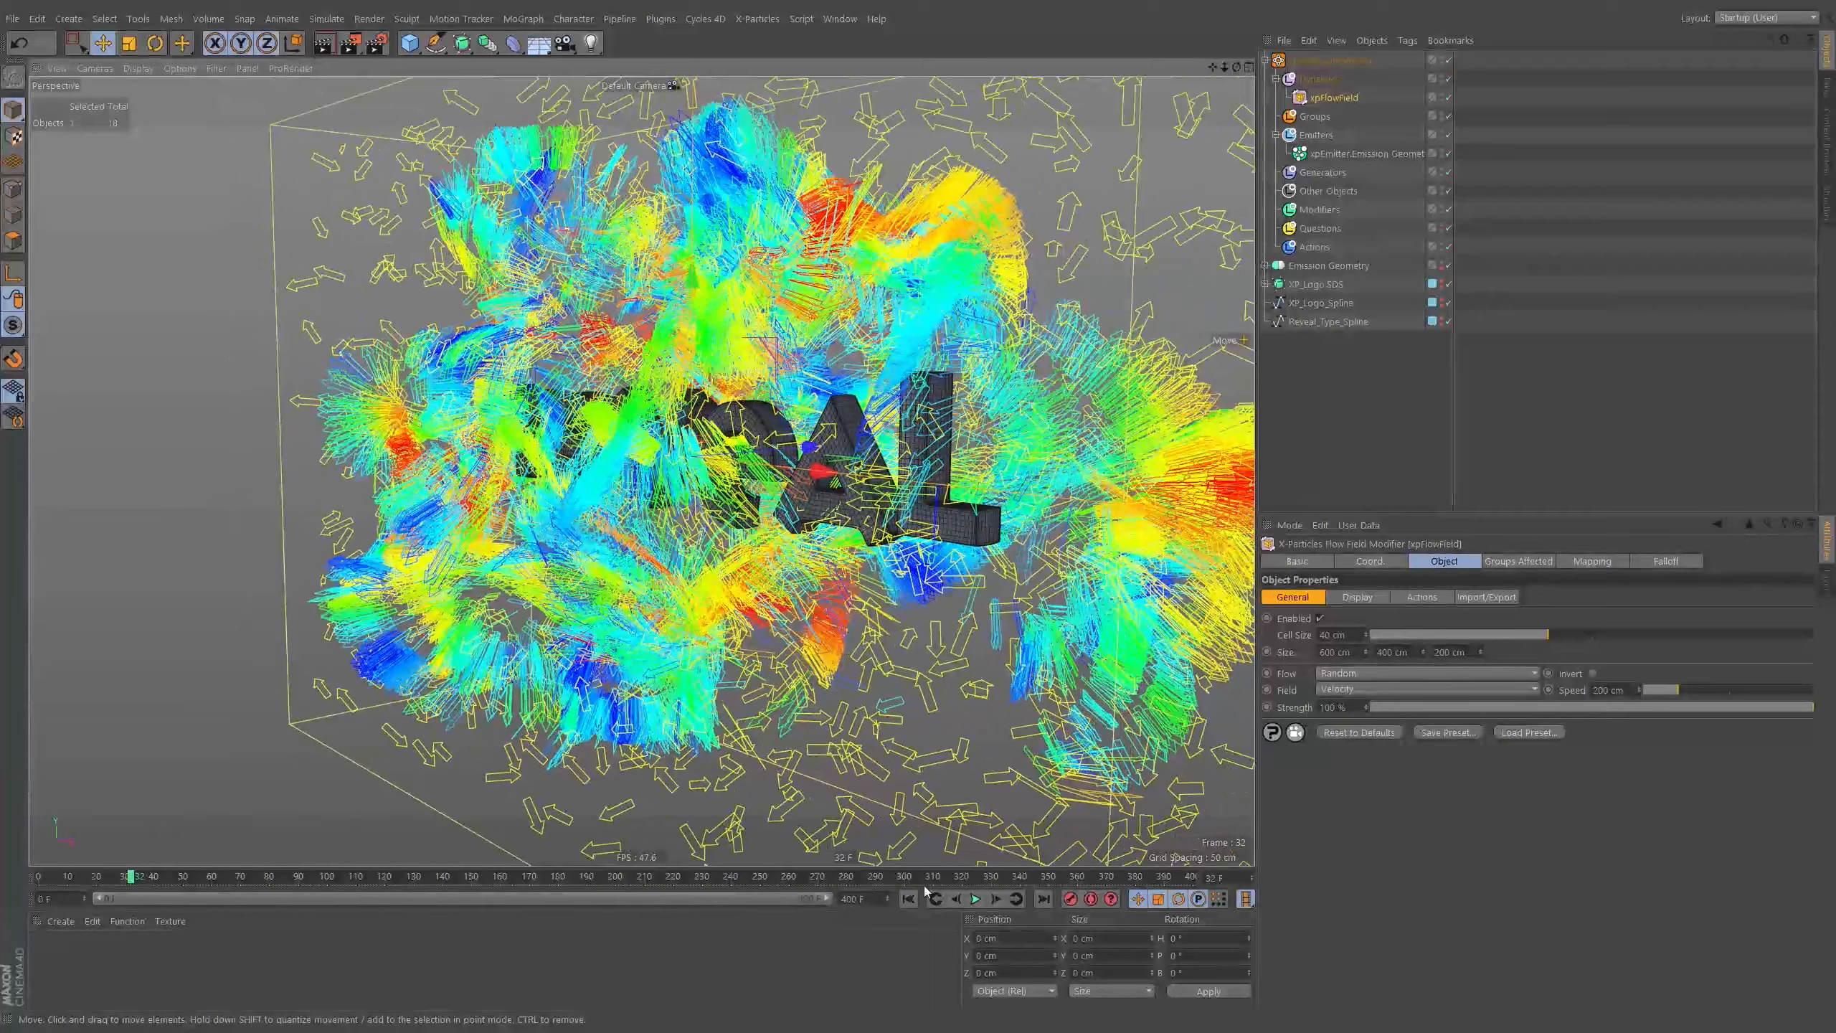
click(908, 898)
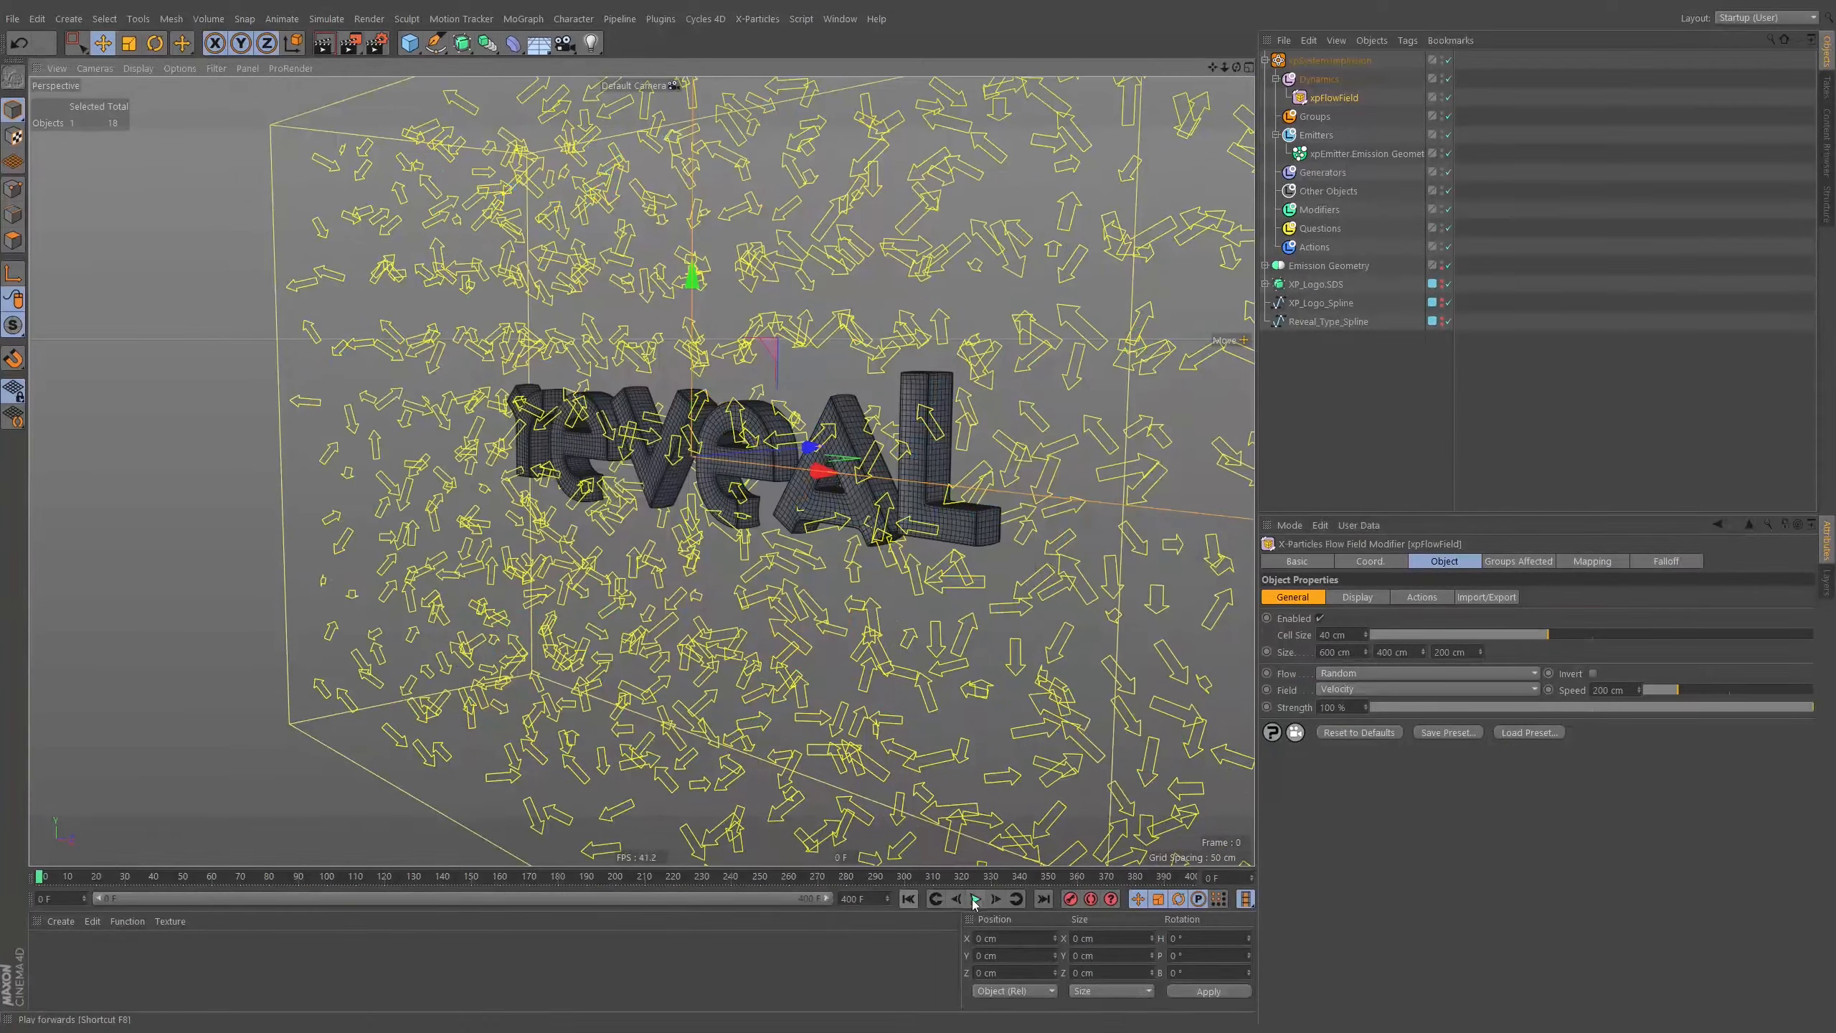
click(977, 899)
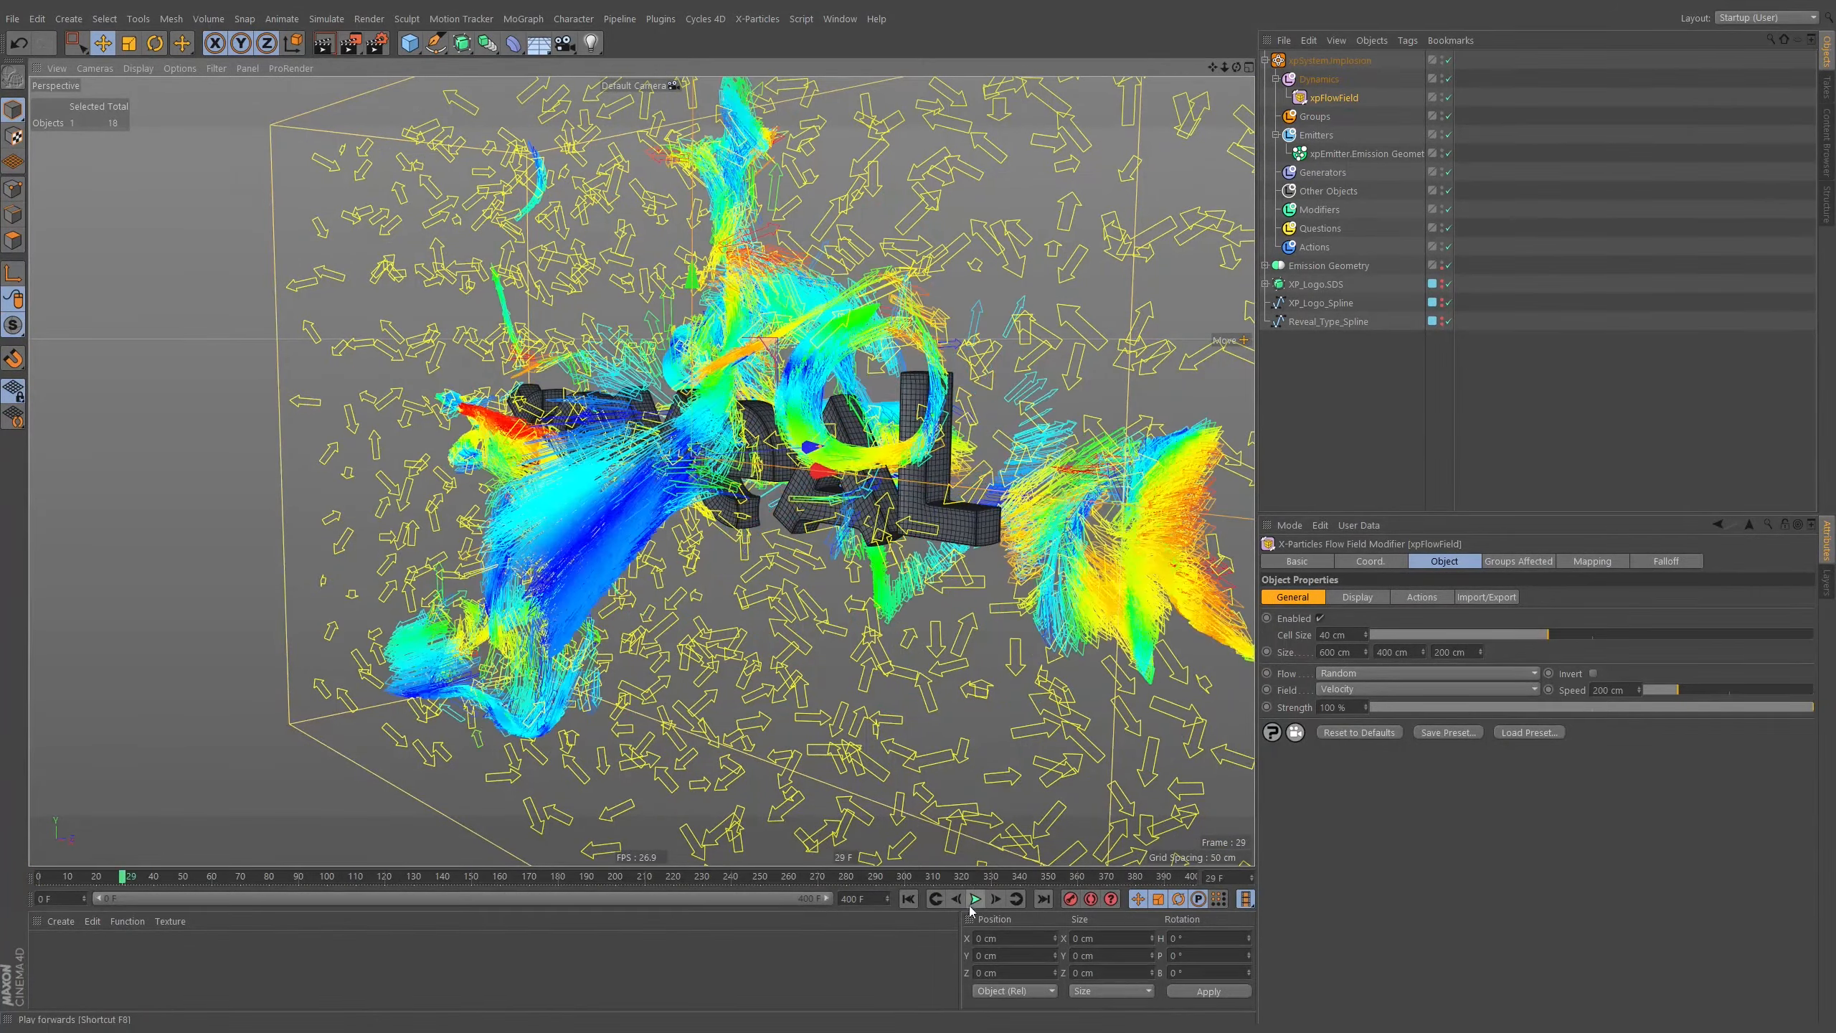
scroll(716, 149, up, 10)
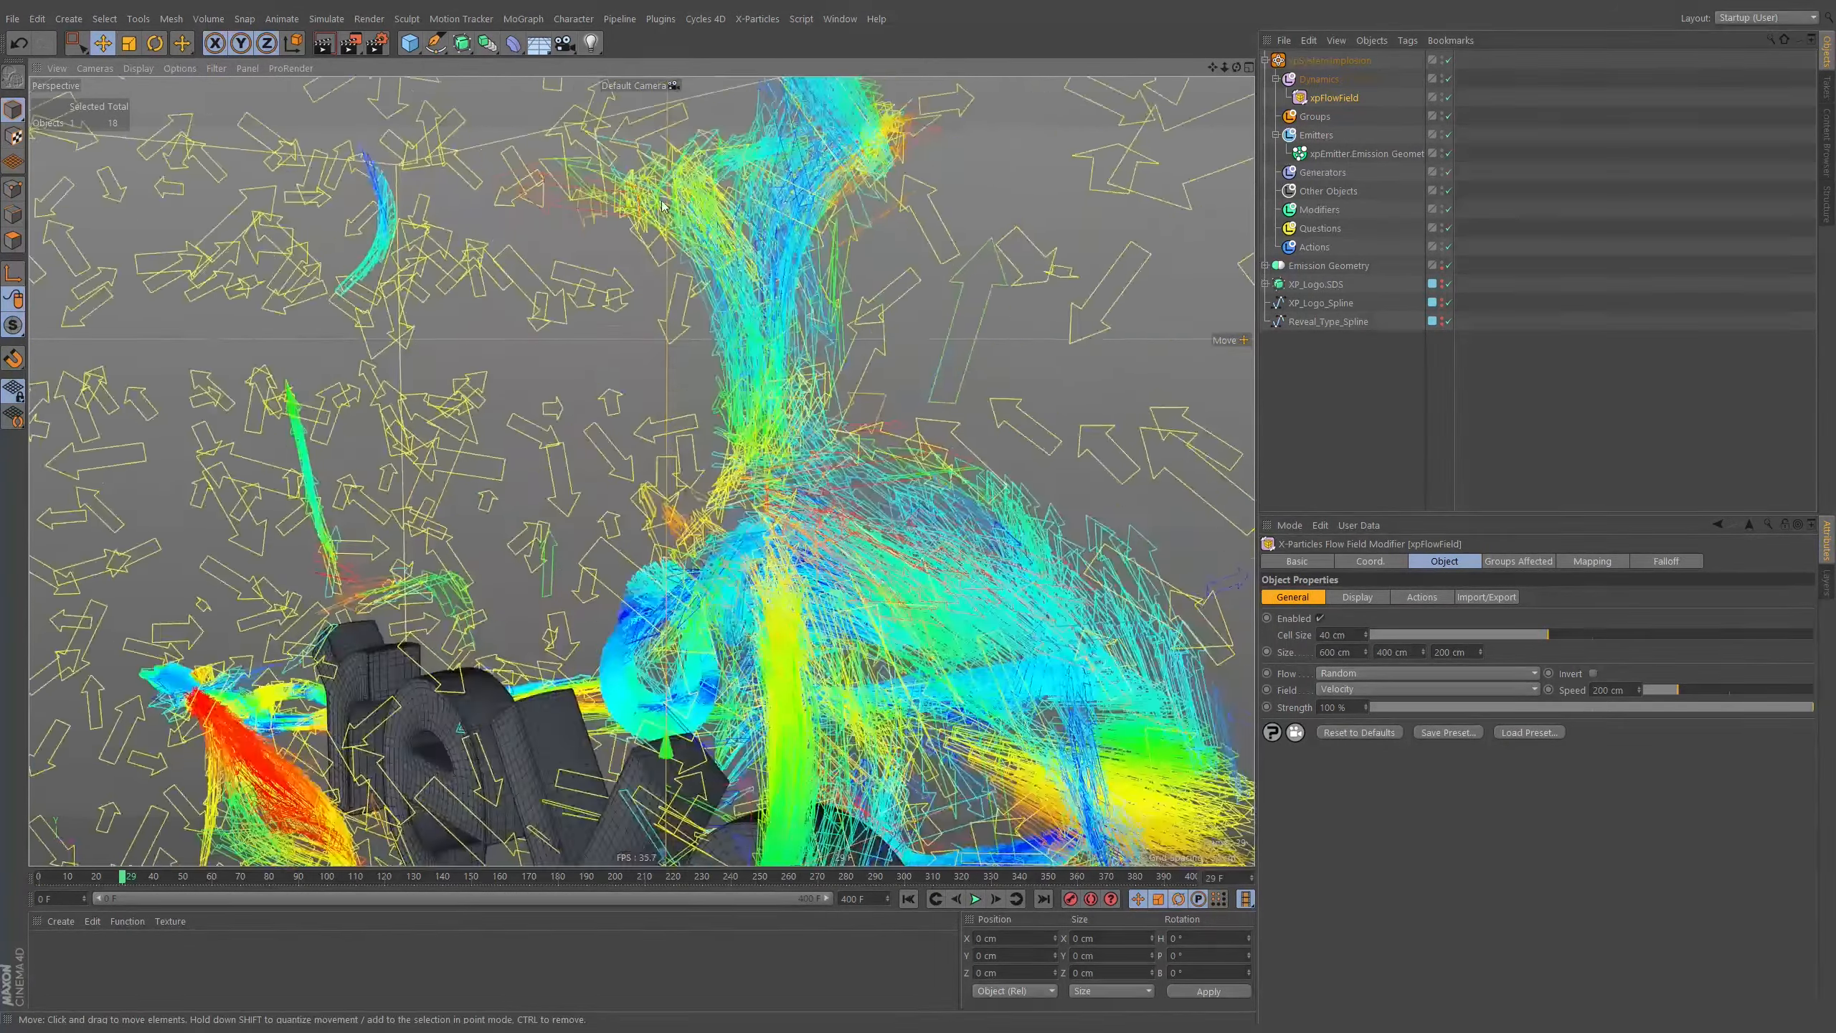
alt+drag(734, 155, 594, 258)
scroll(599, 266, down, 6)
alt+middle_drag(784, 347, 703, 292)
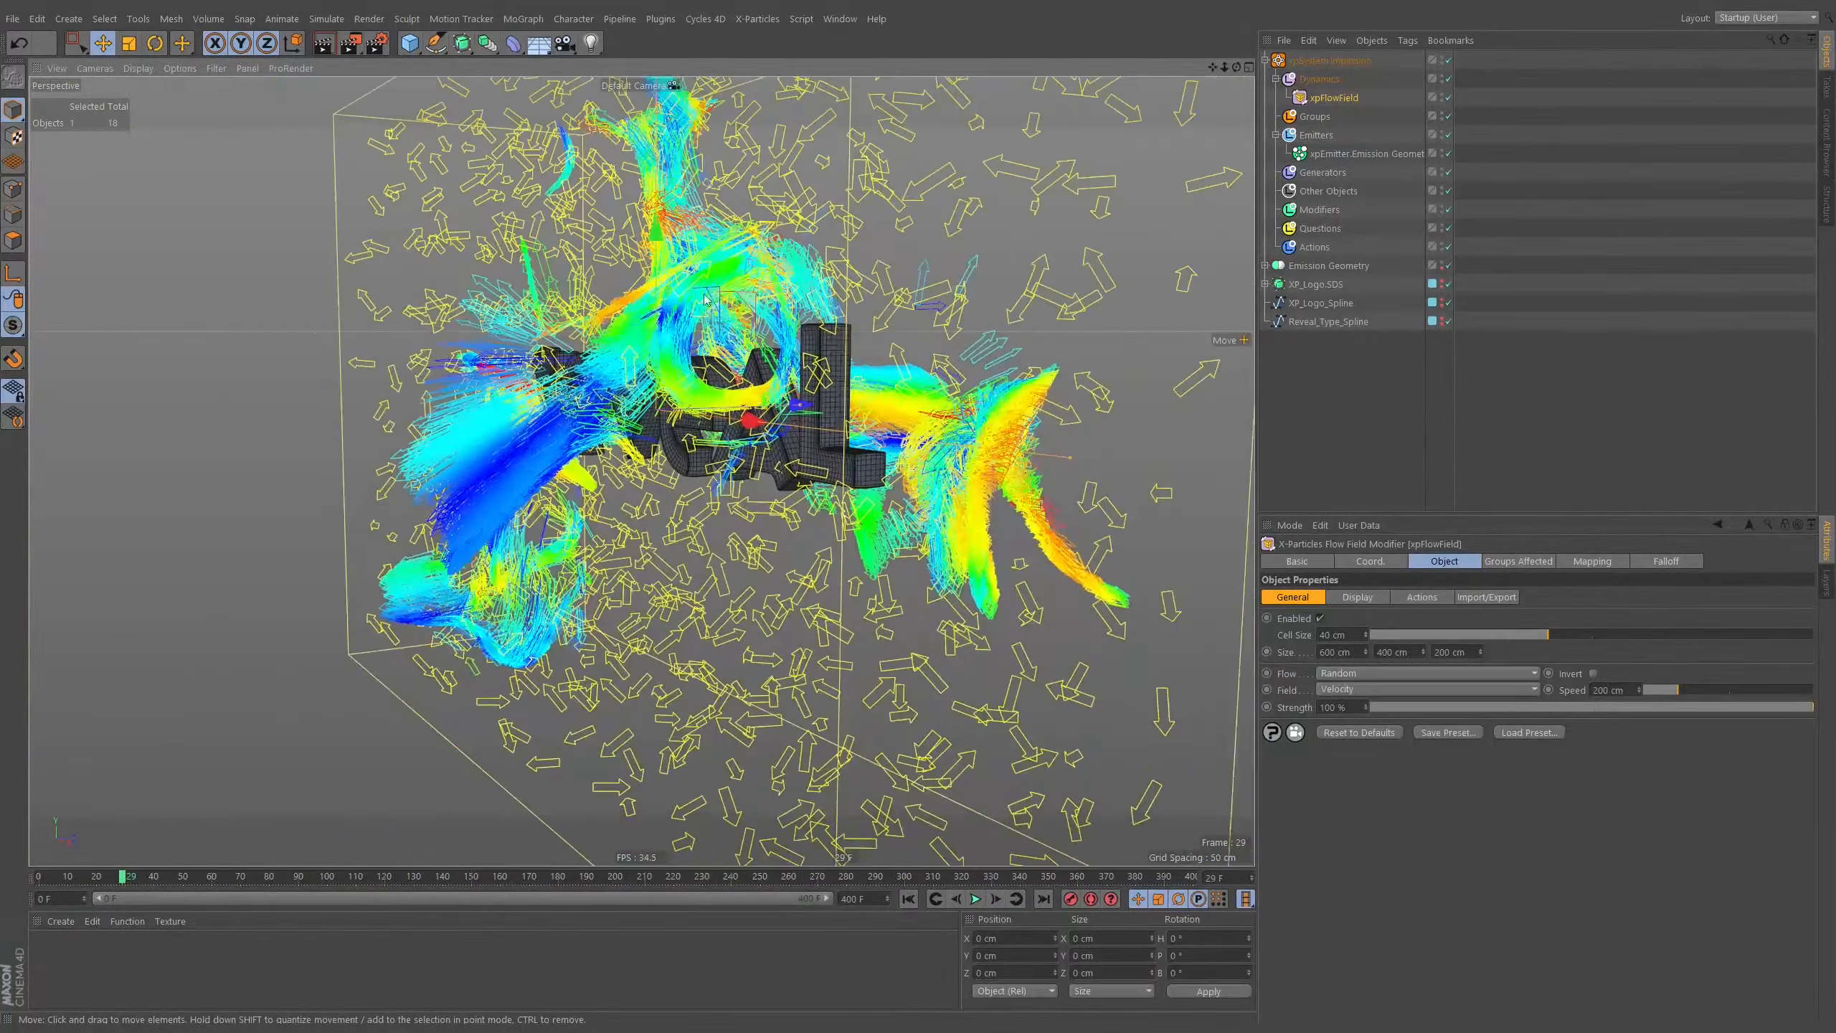
scroll(700, 311, down, 5)
mouse_move(693, 373)
alt+mouse_down()
mouse_move(712, 416)
mouse_move(718, 389)
alt+mouse_up()
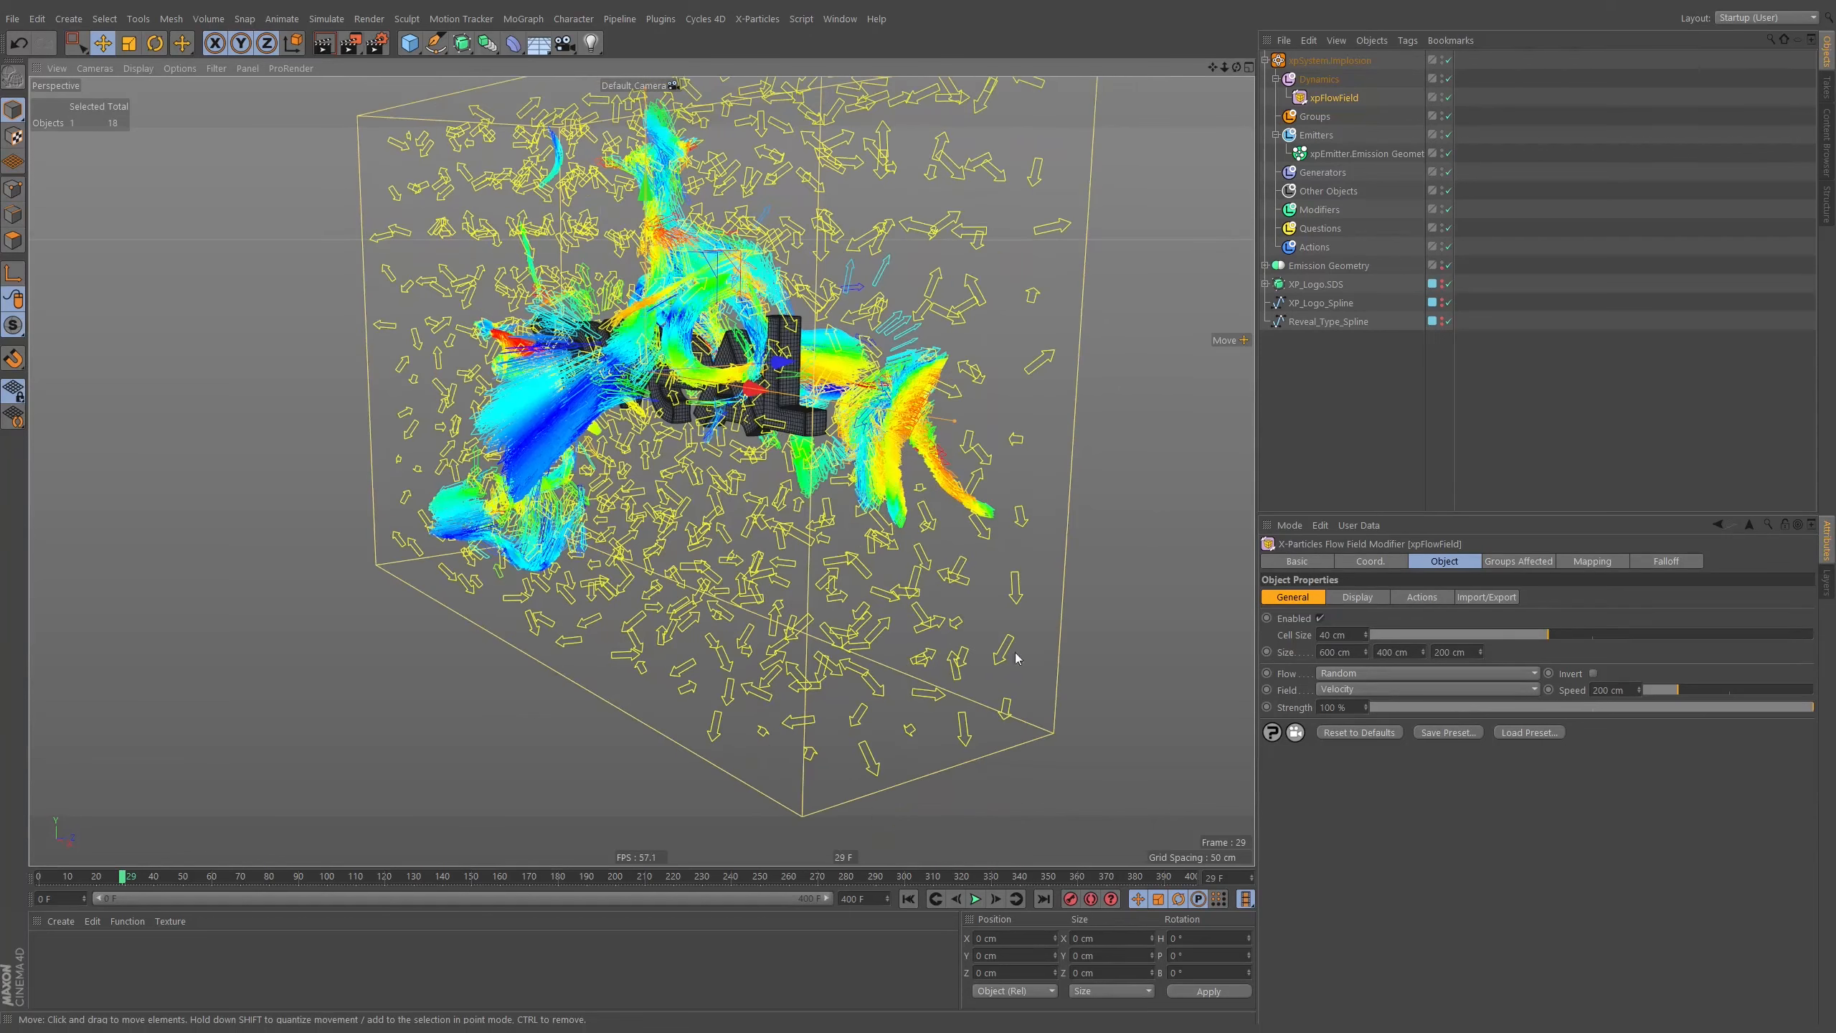
Set the emitter's rotation mode to None.
click(1341, 154)
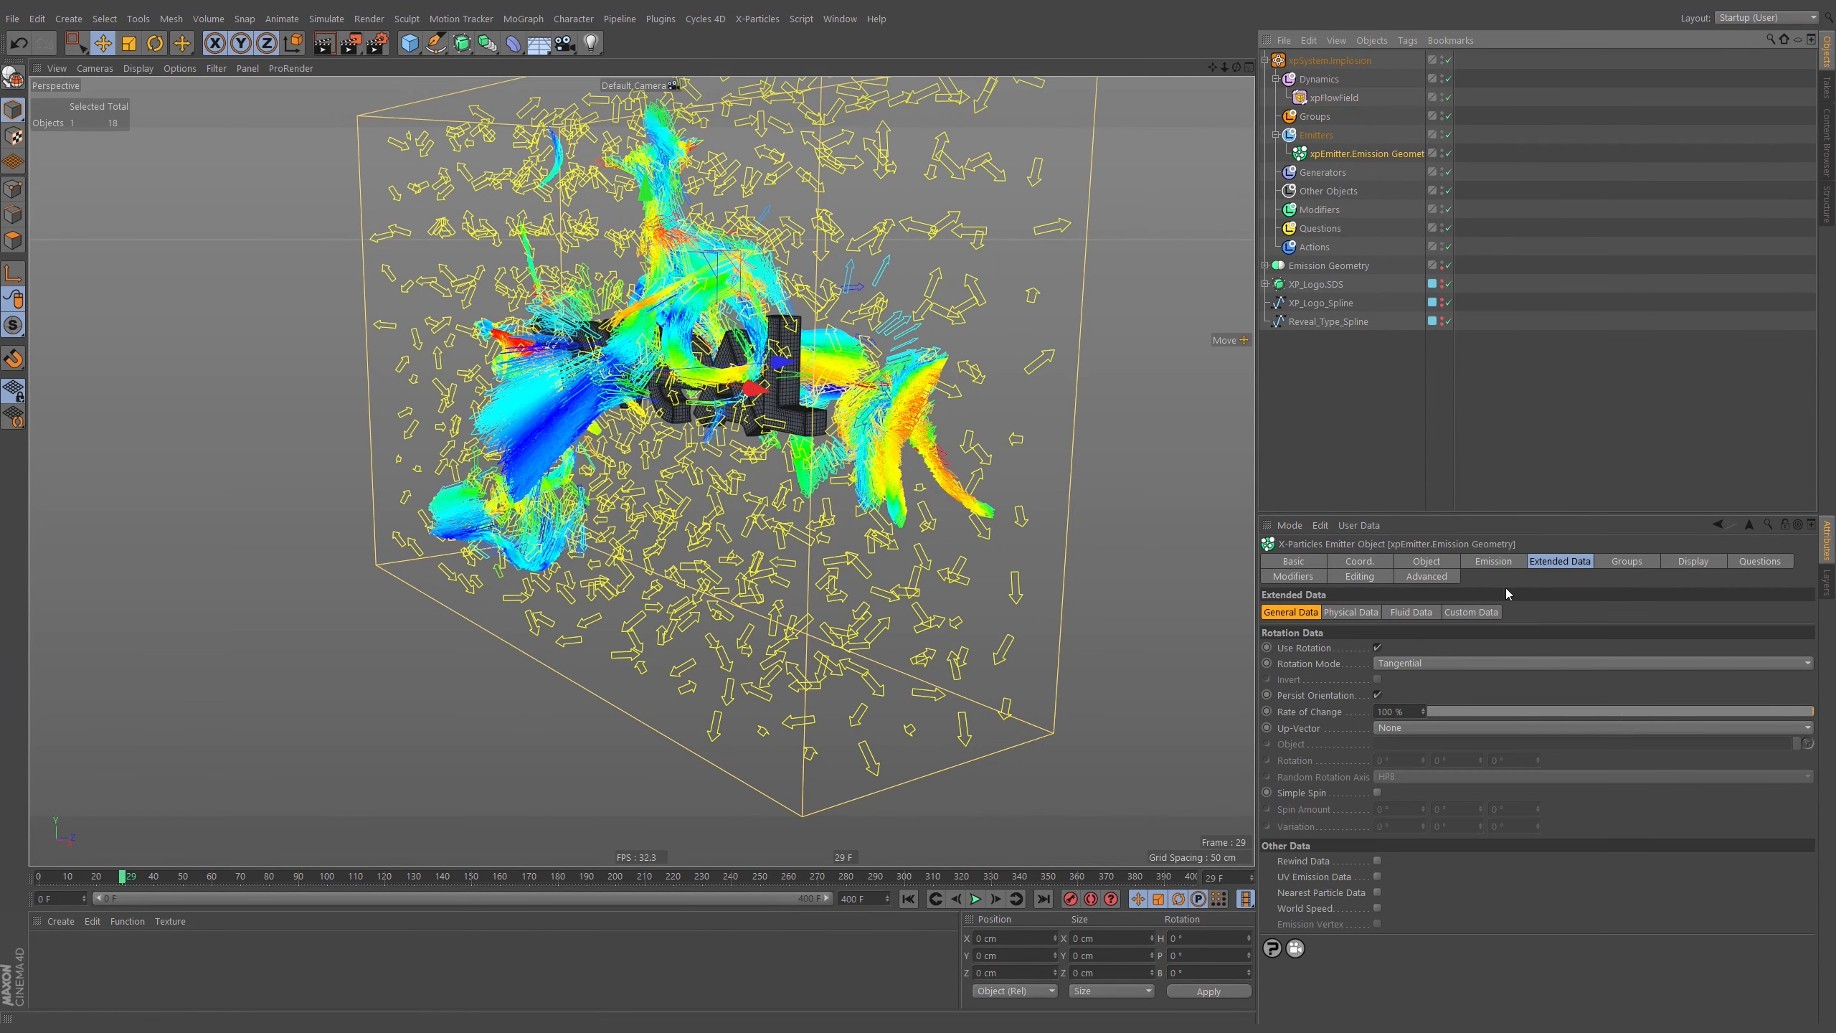
click(1401, 664)
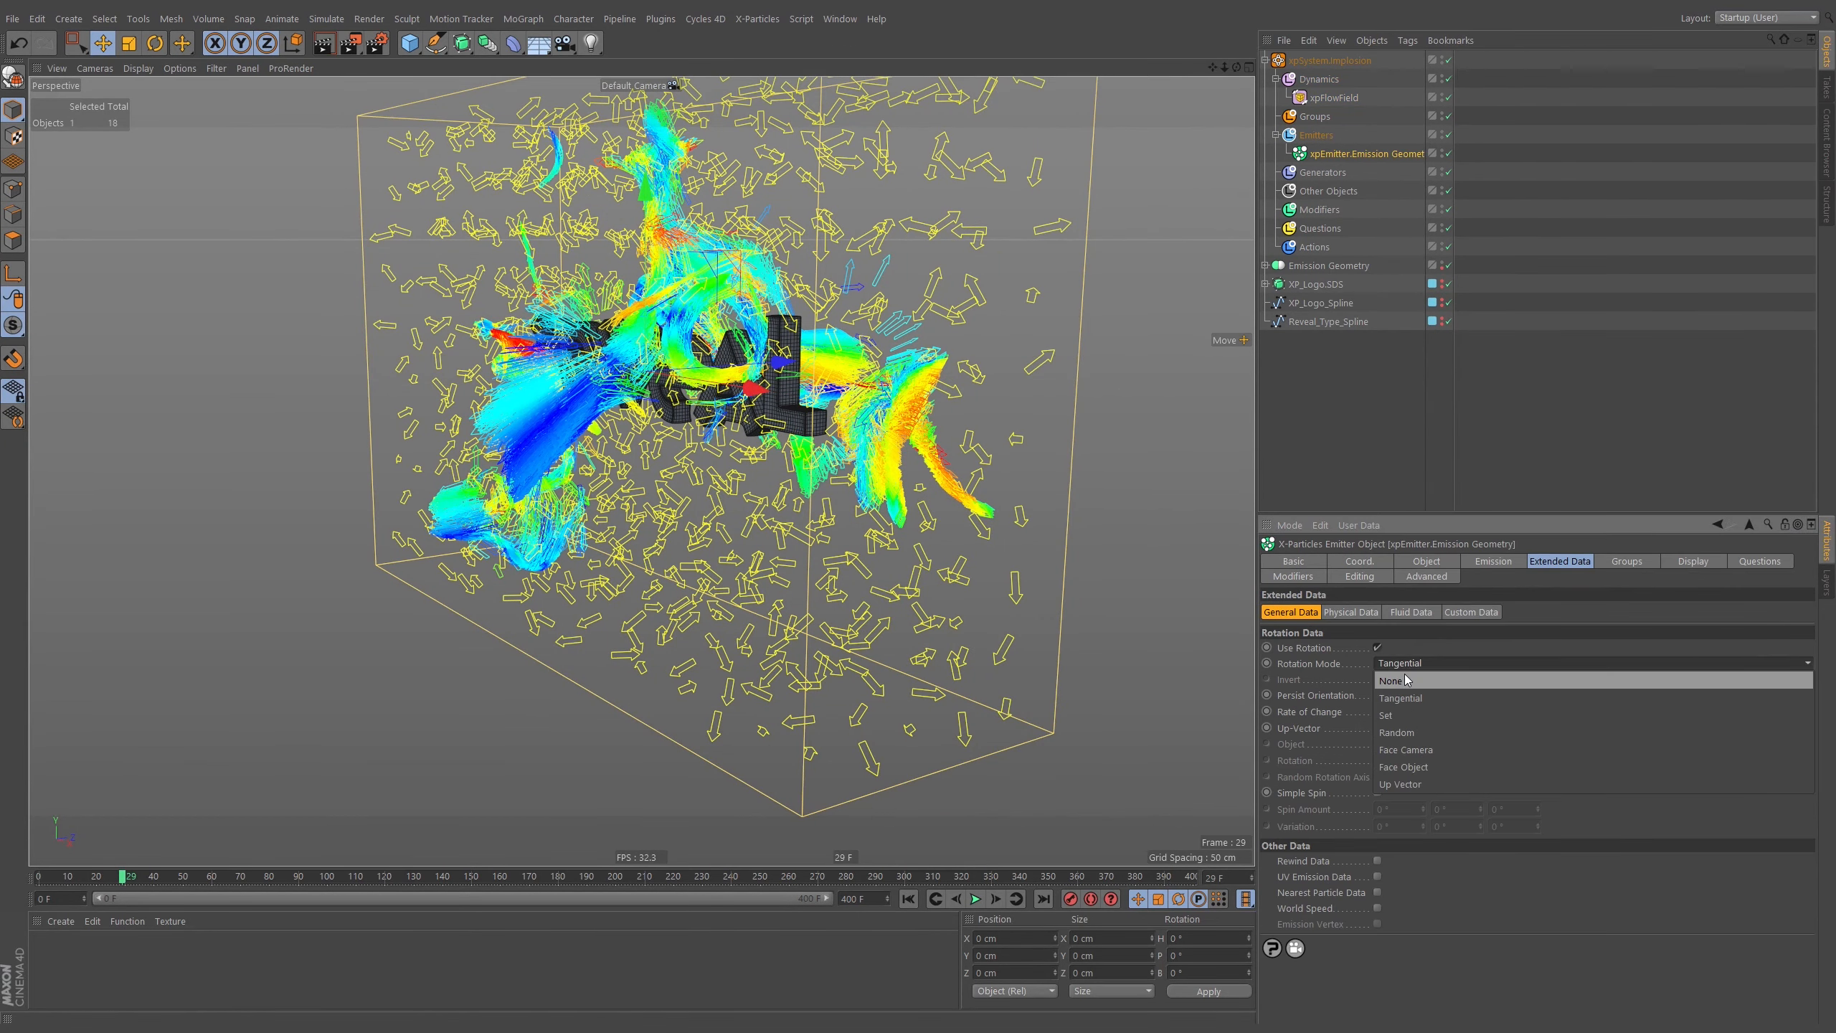
click(1397, 680)
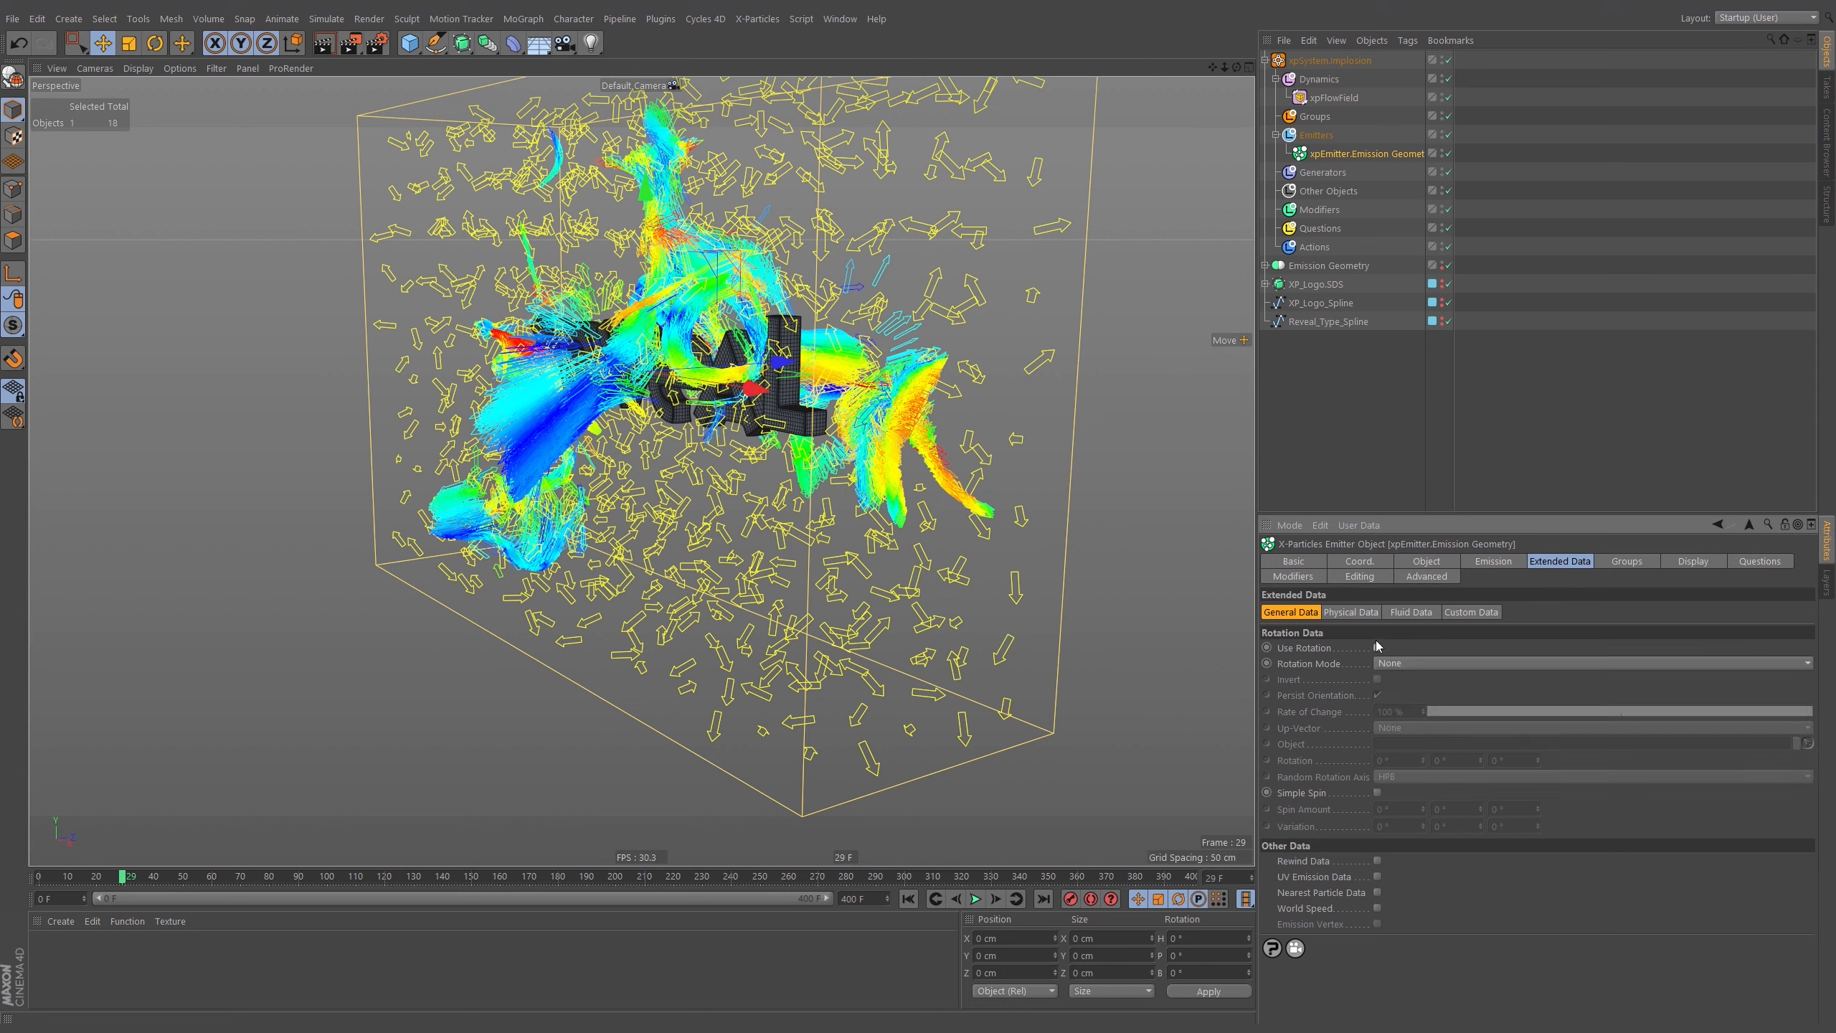
Set the emitter's Editor Display to Lines and replay from the first frame, stopping at frame 49.
click(1693, 562)
click(1428, 798)
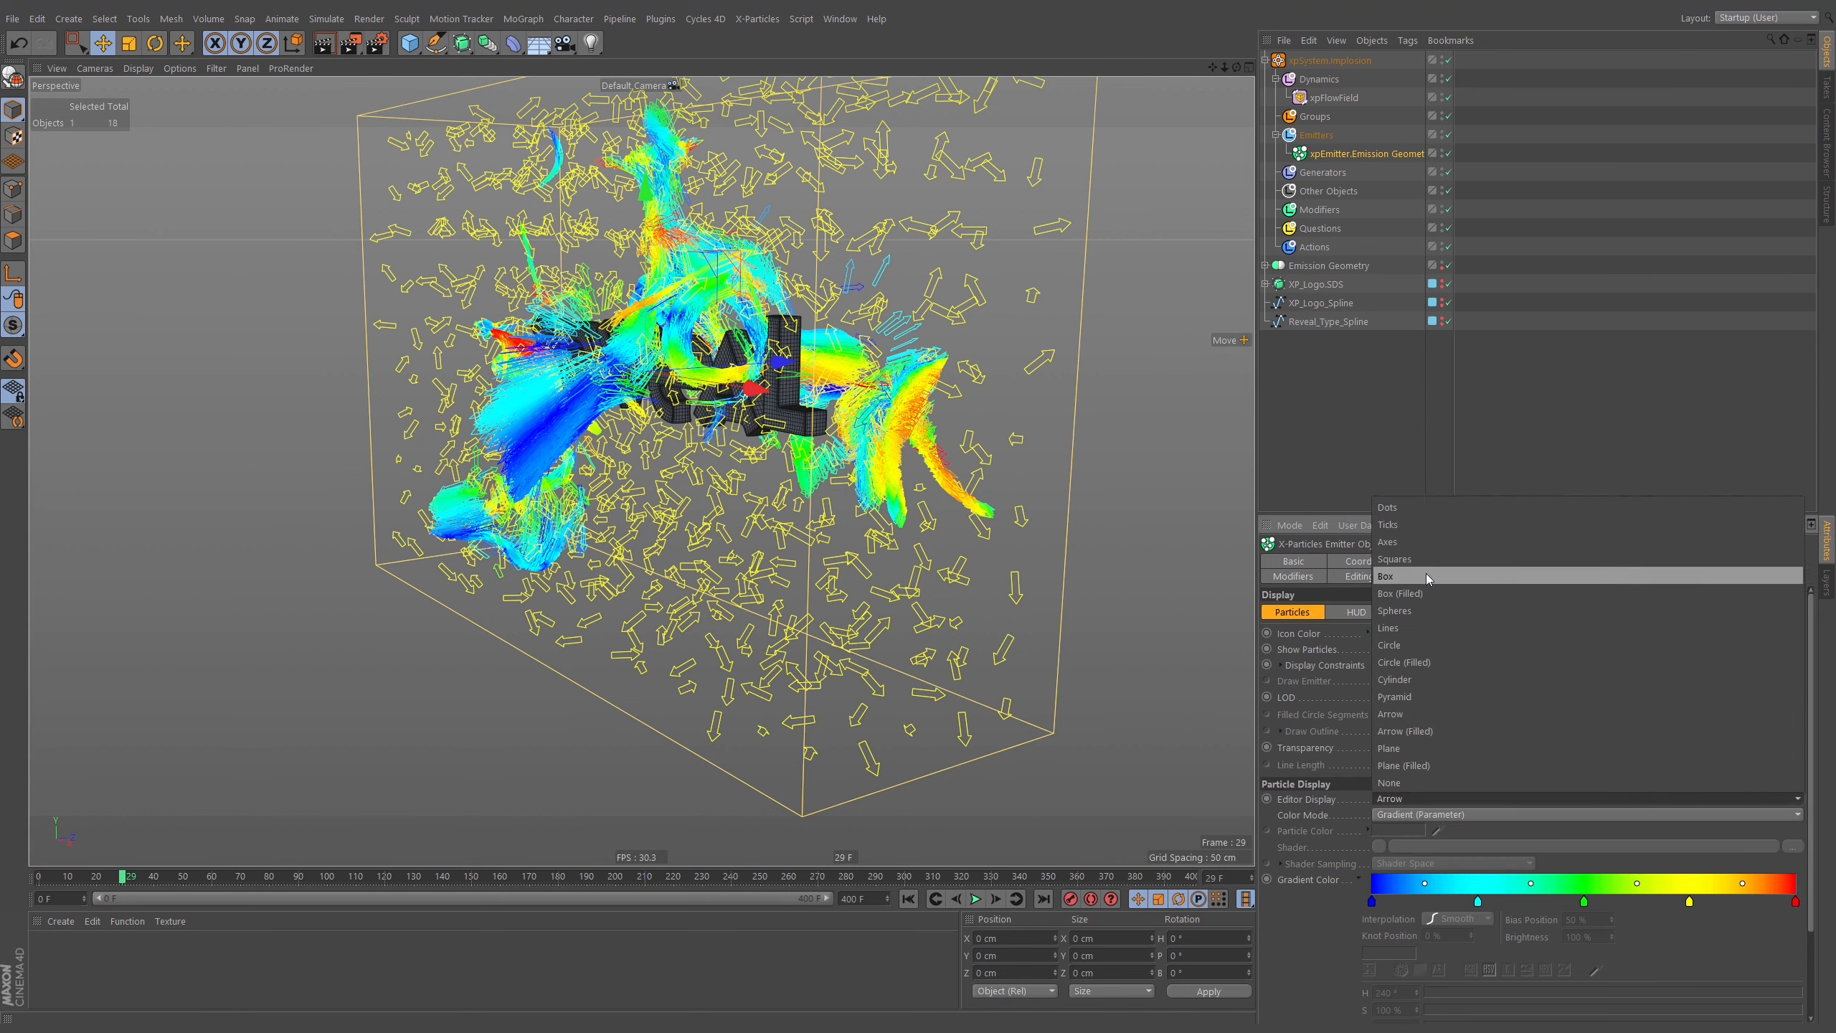
click(1389, 628)
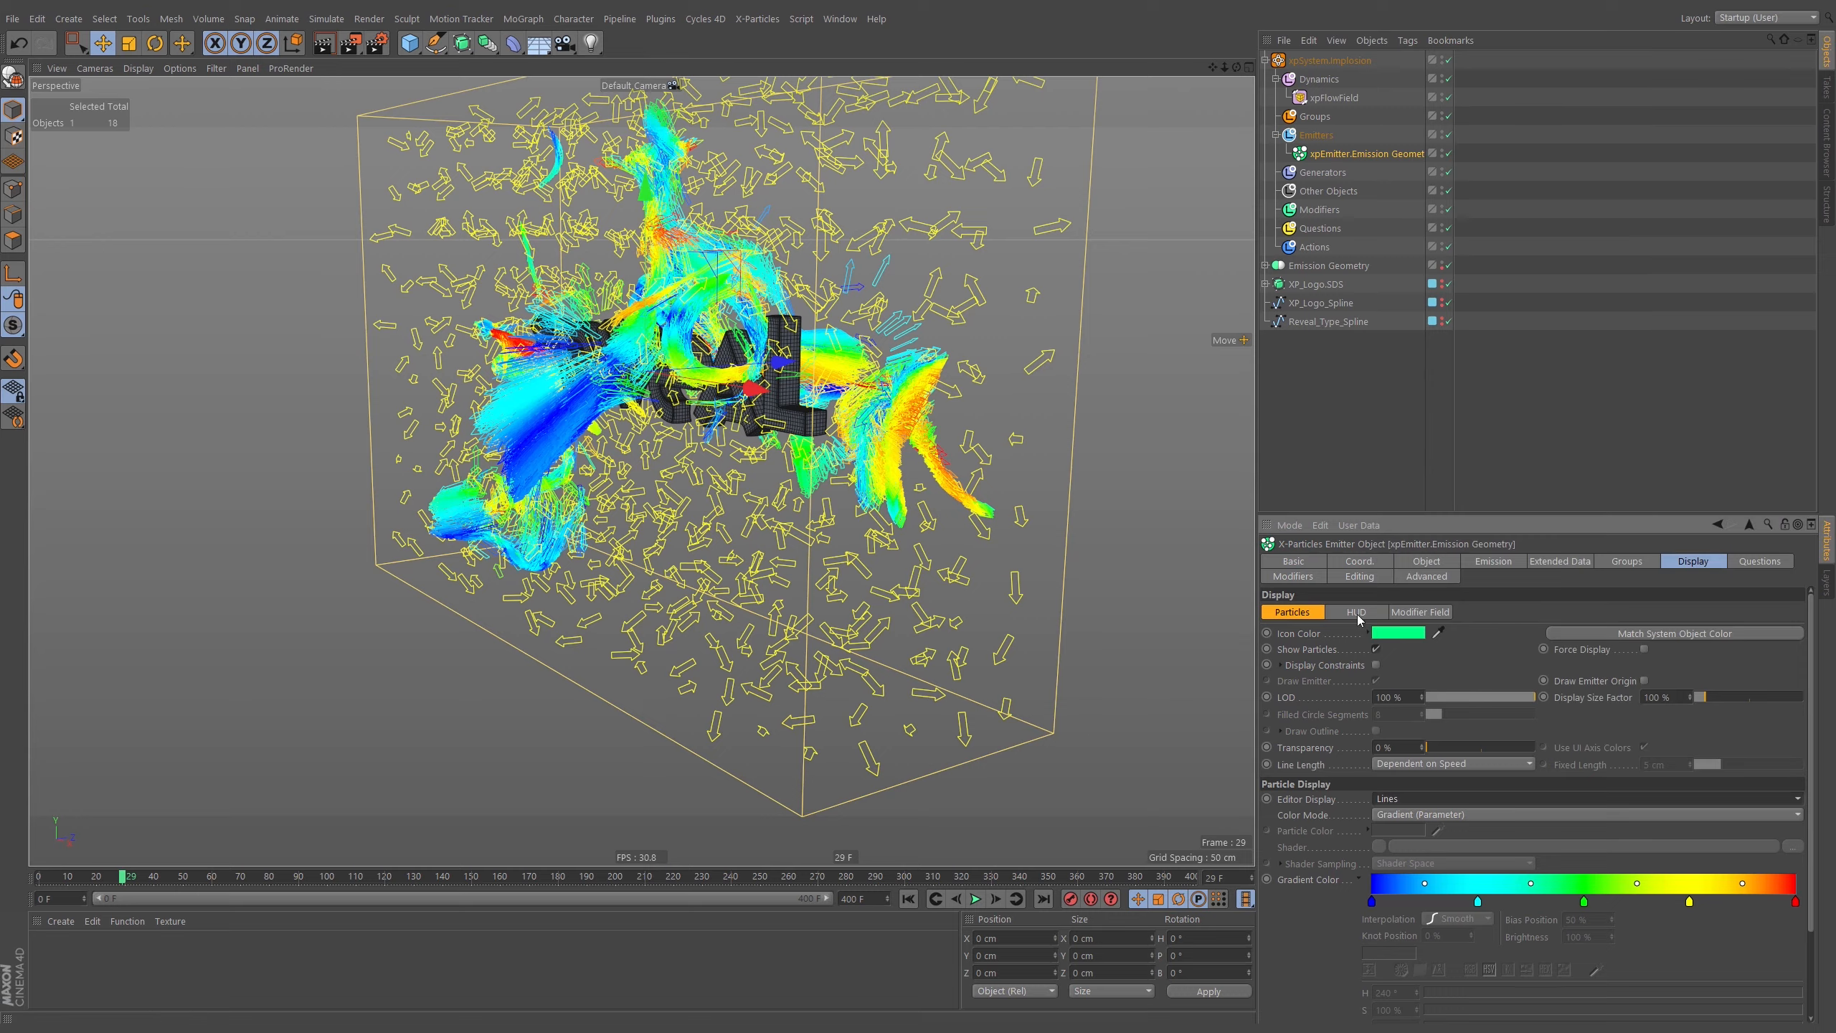
click(908, 898)
click(975, 898)
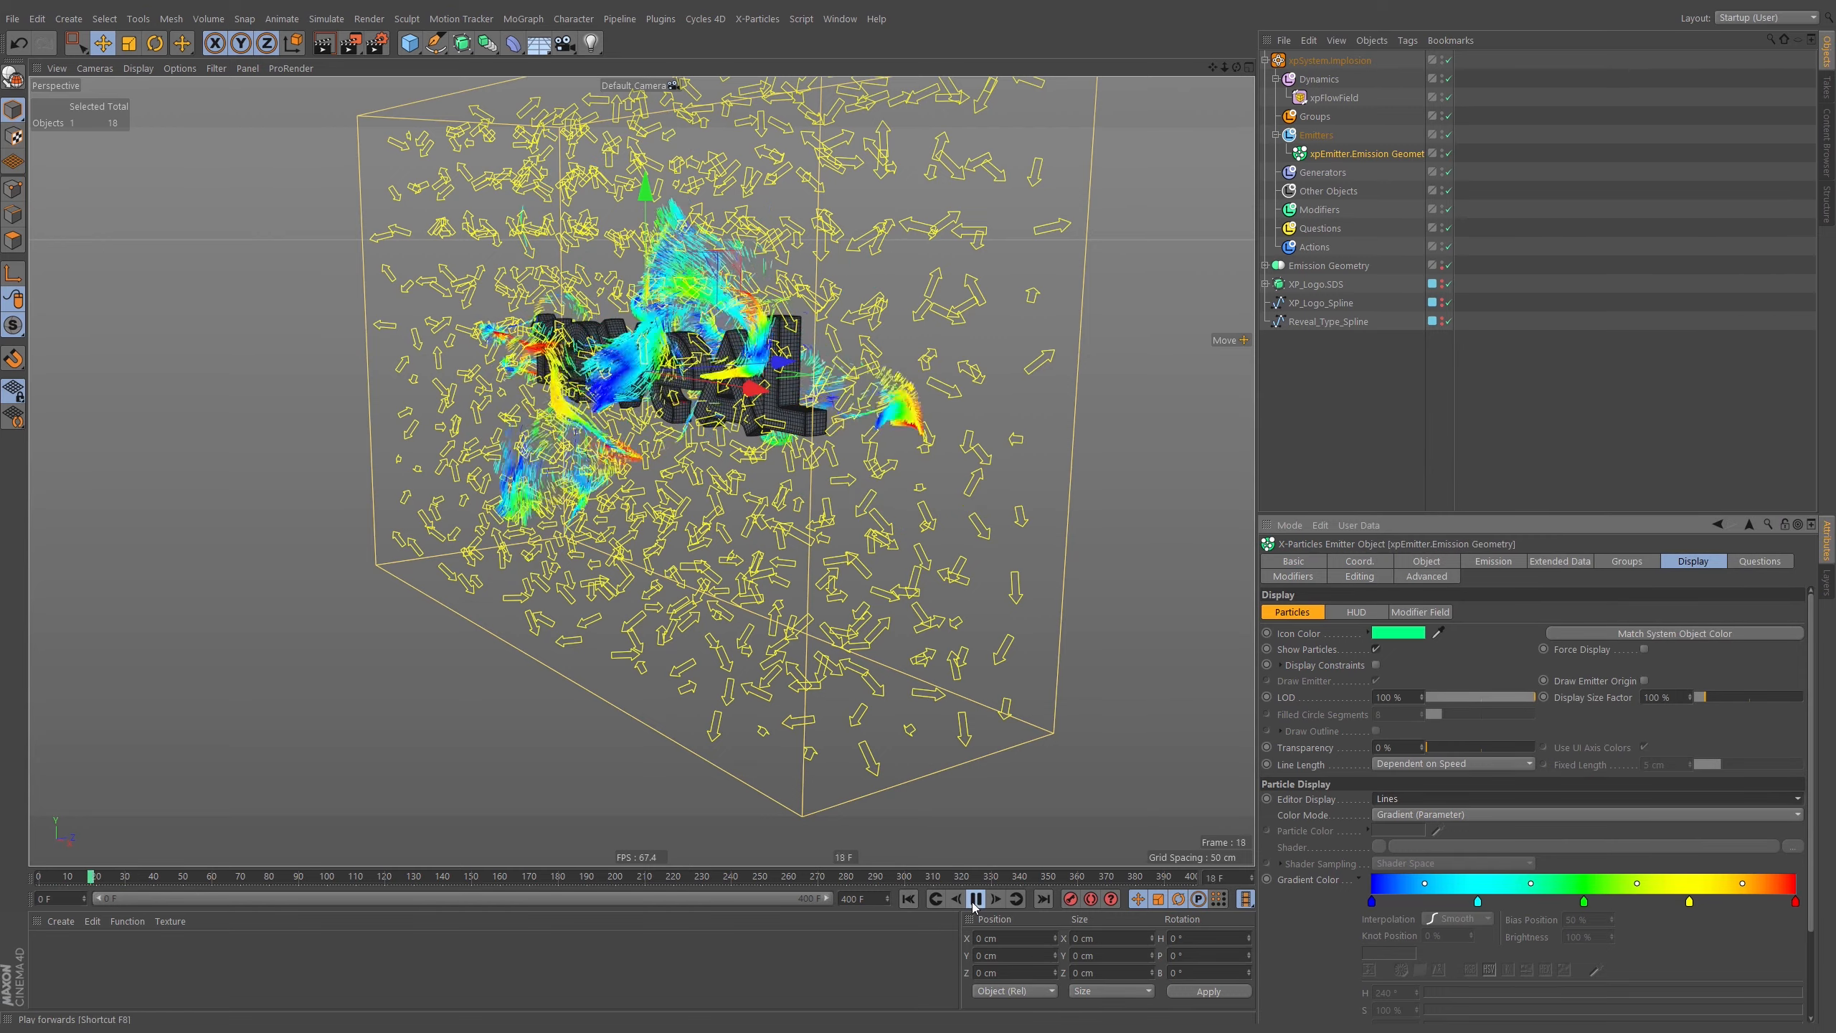
click(975, 906)
scroll(761, 417, down, 4)
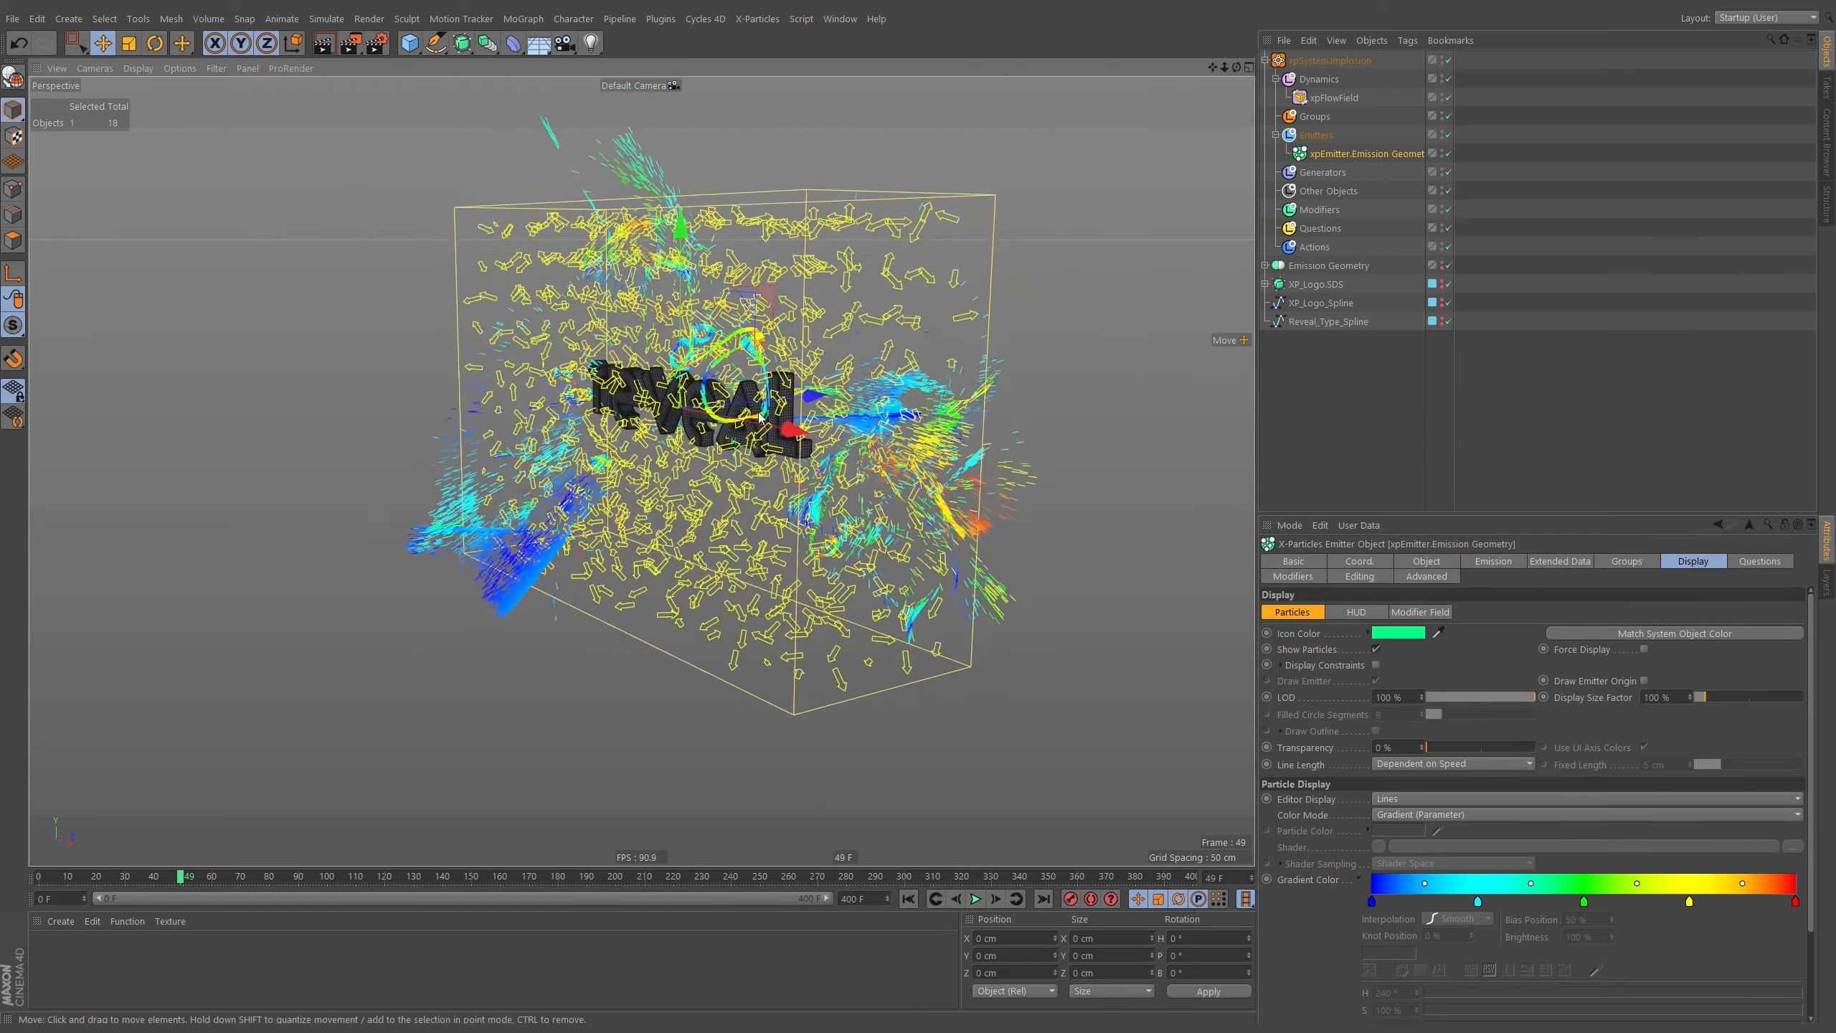
mouse_move(760, 418)
alt+mouse_down()
mouse_move(885, 411)
mouse_move(764, 400)
alt+mouse_up()
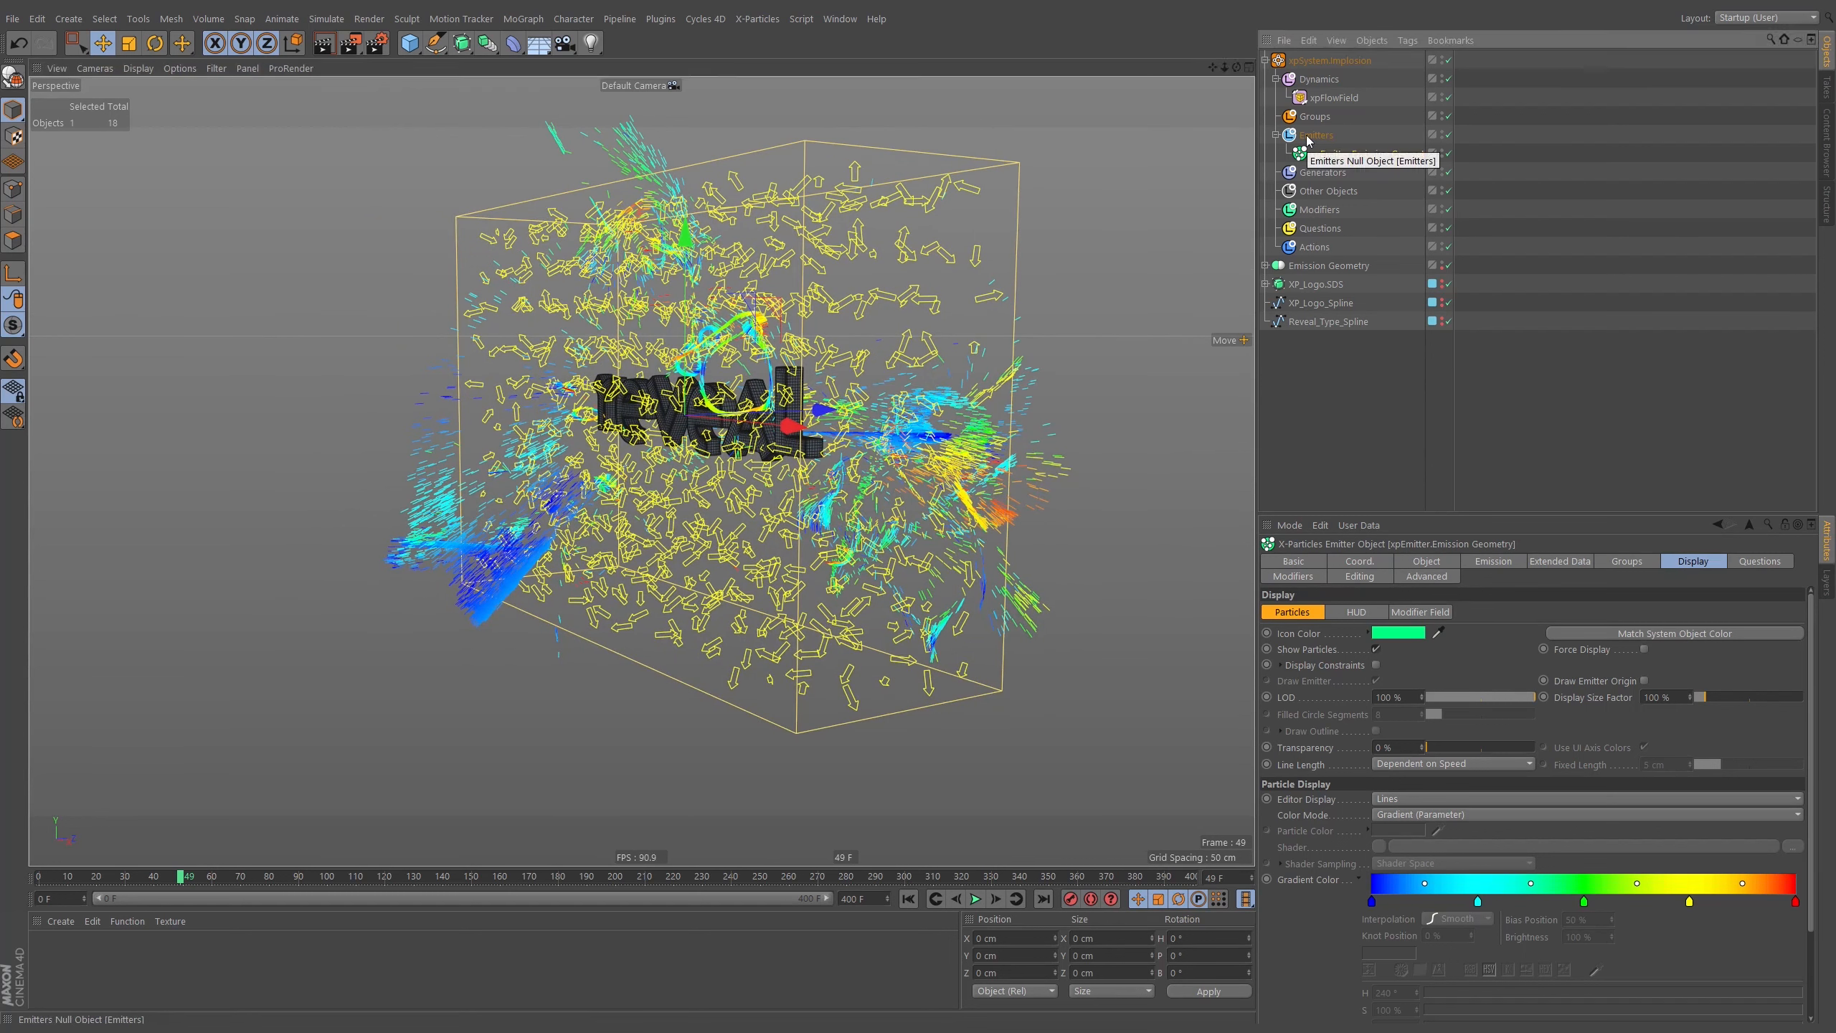
Rewind to the first frame and advance to frame 1 to examine the particles' initial directions.
click(908, 898)
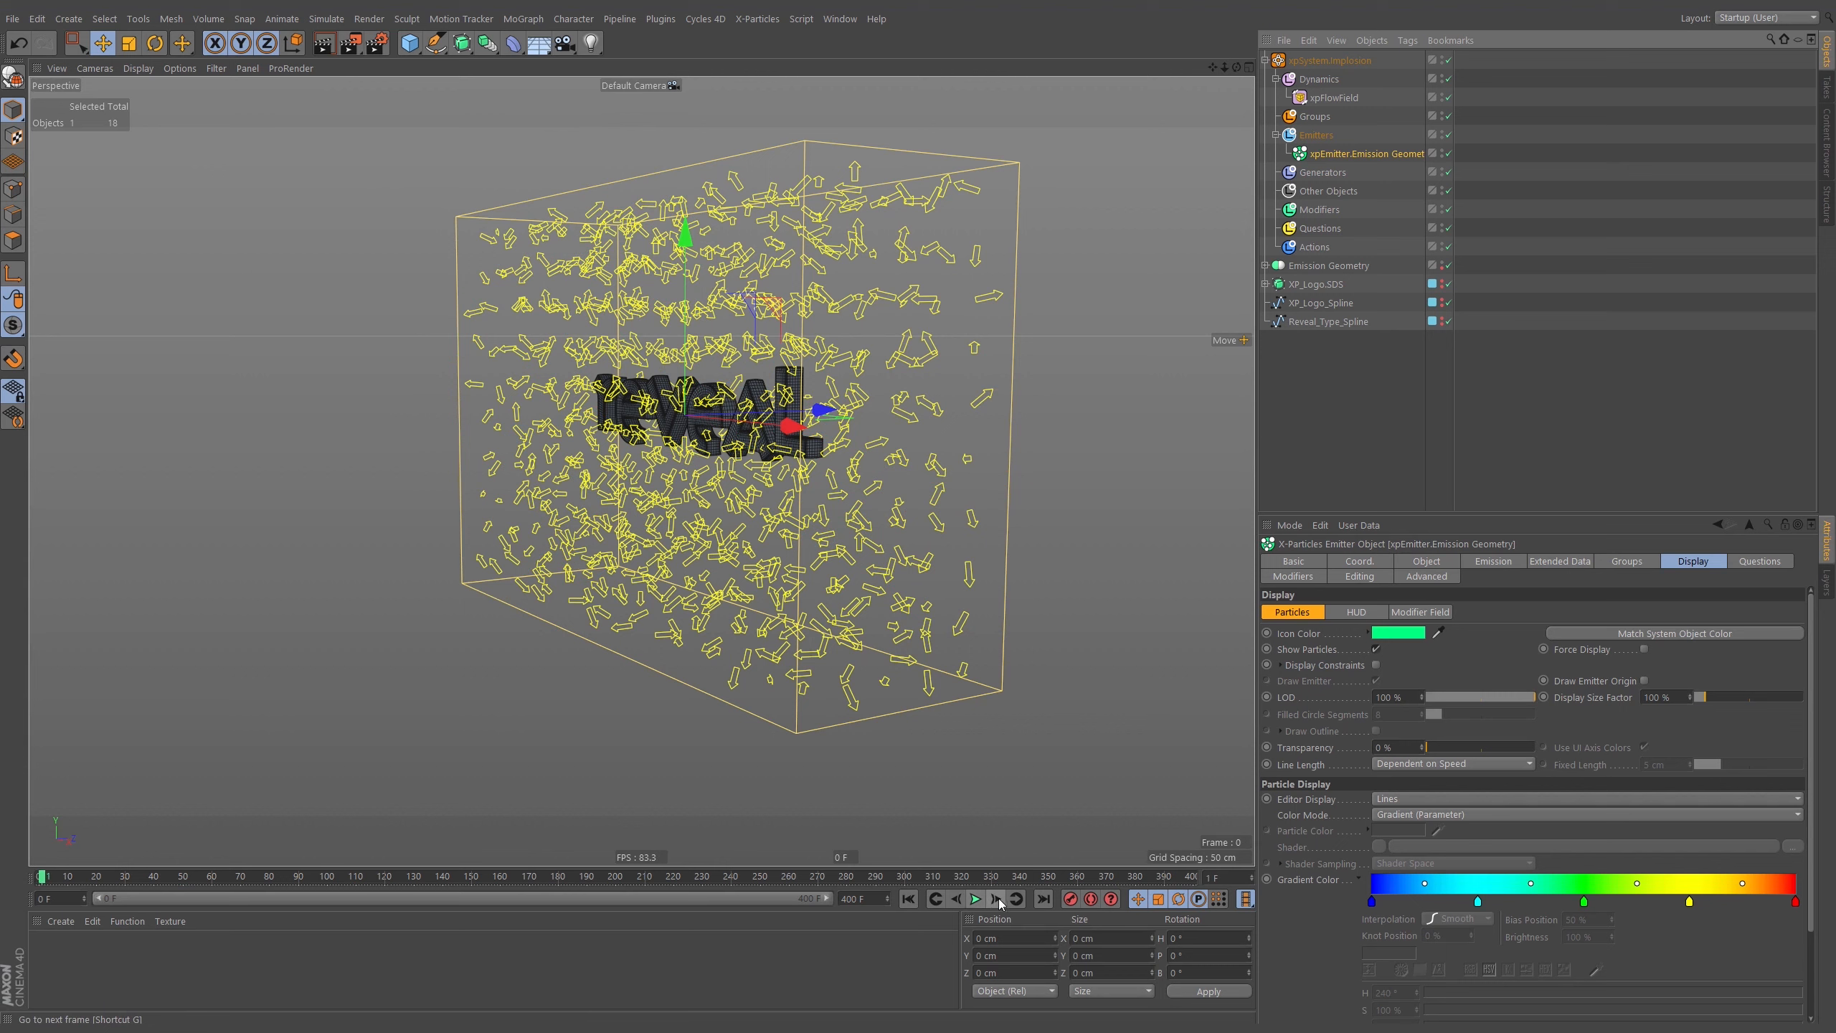
click(997, 898)
scroll(878, 325, up, 3)
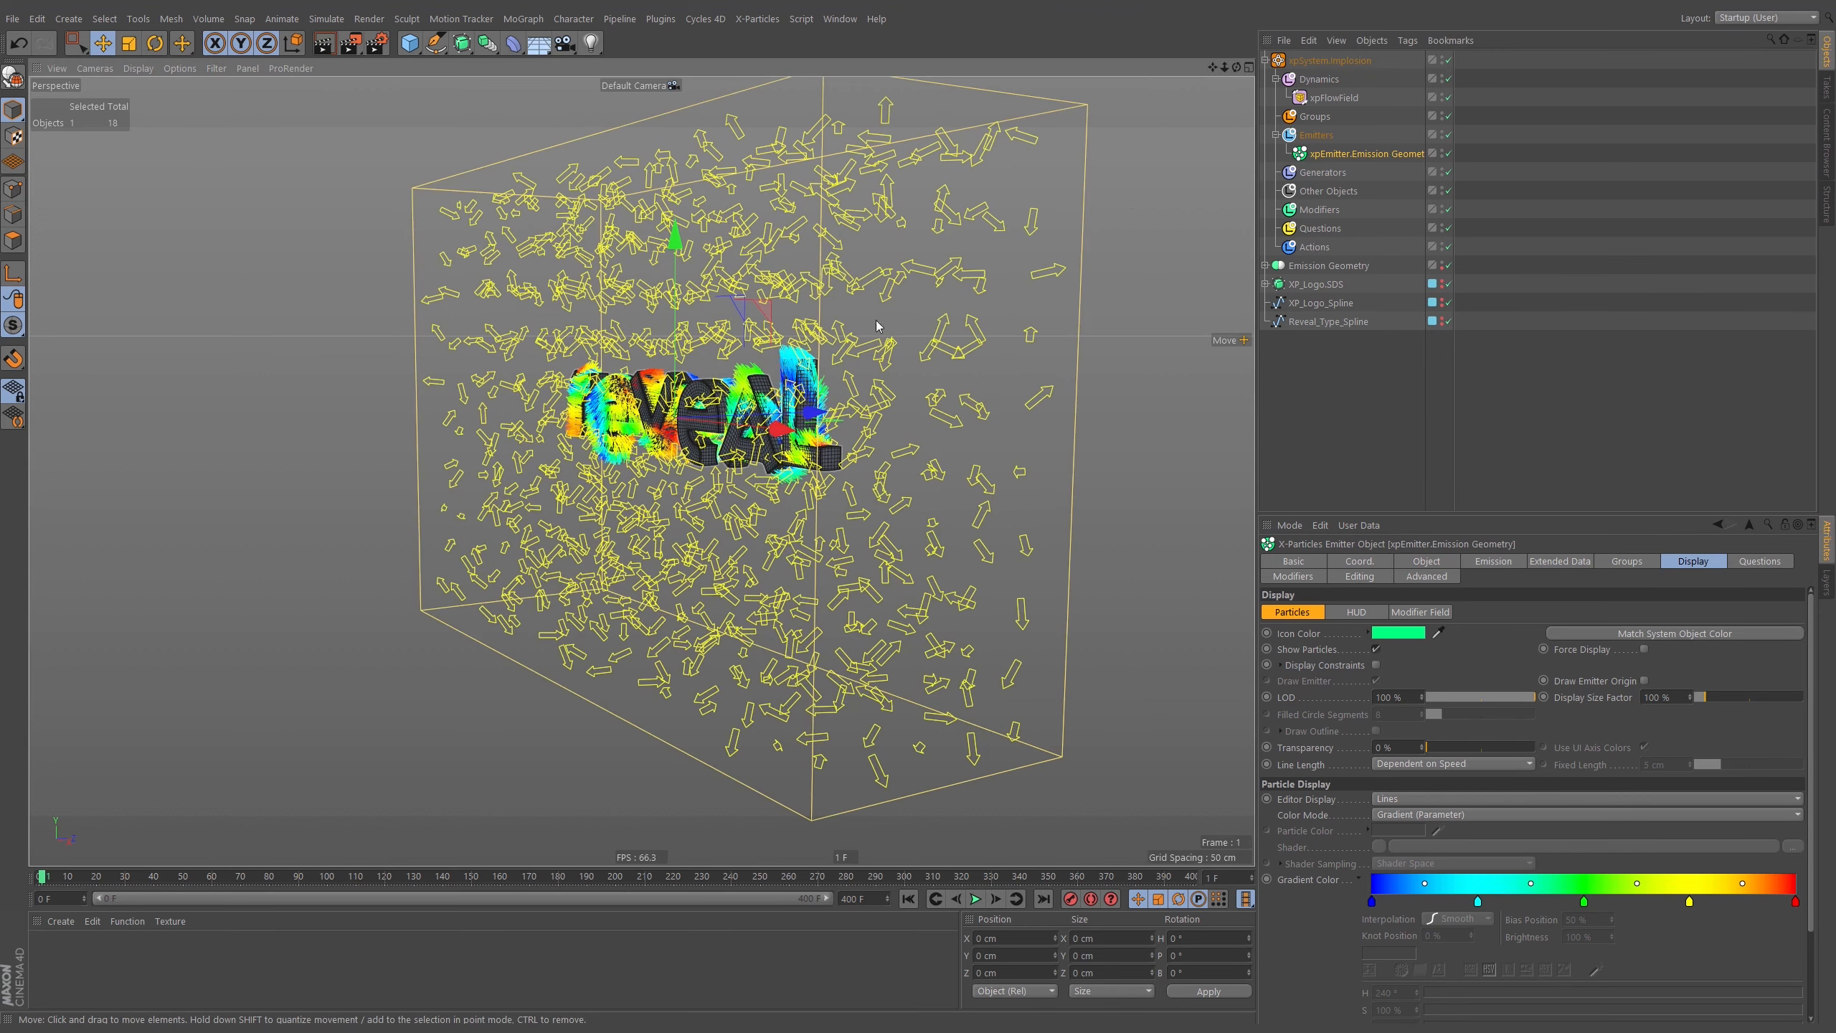
Set the flow field's strength to 20 % and replay the simulation from the first frame.
click(1339, 98)
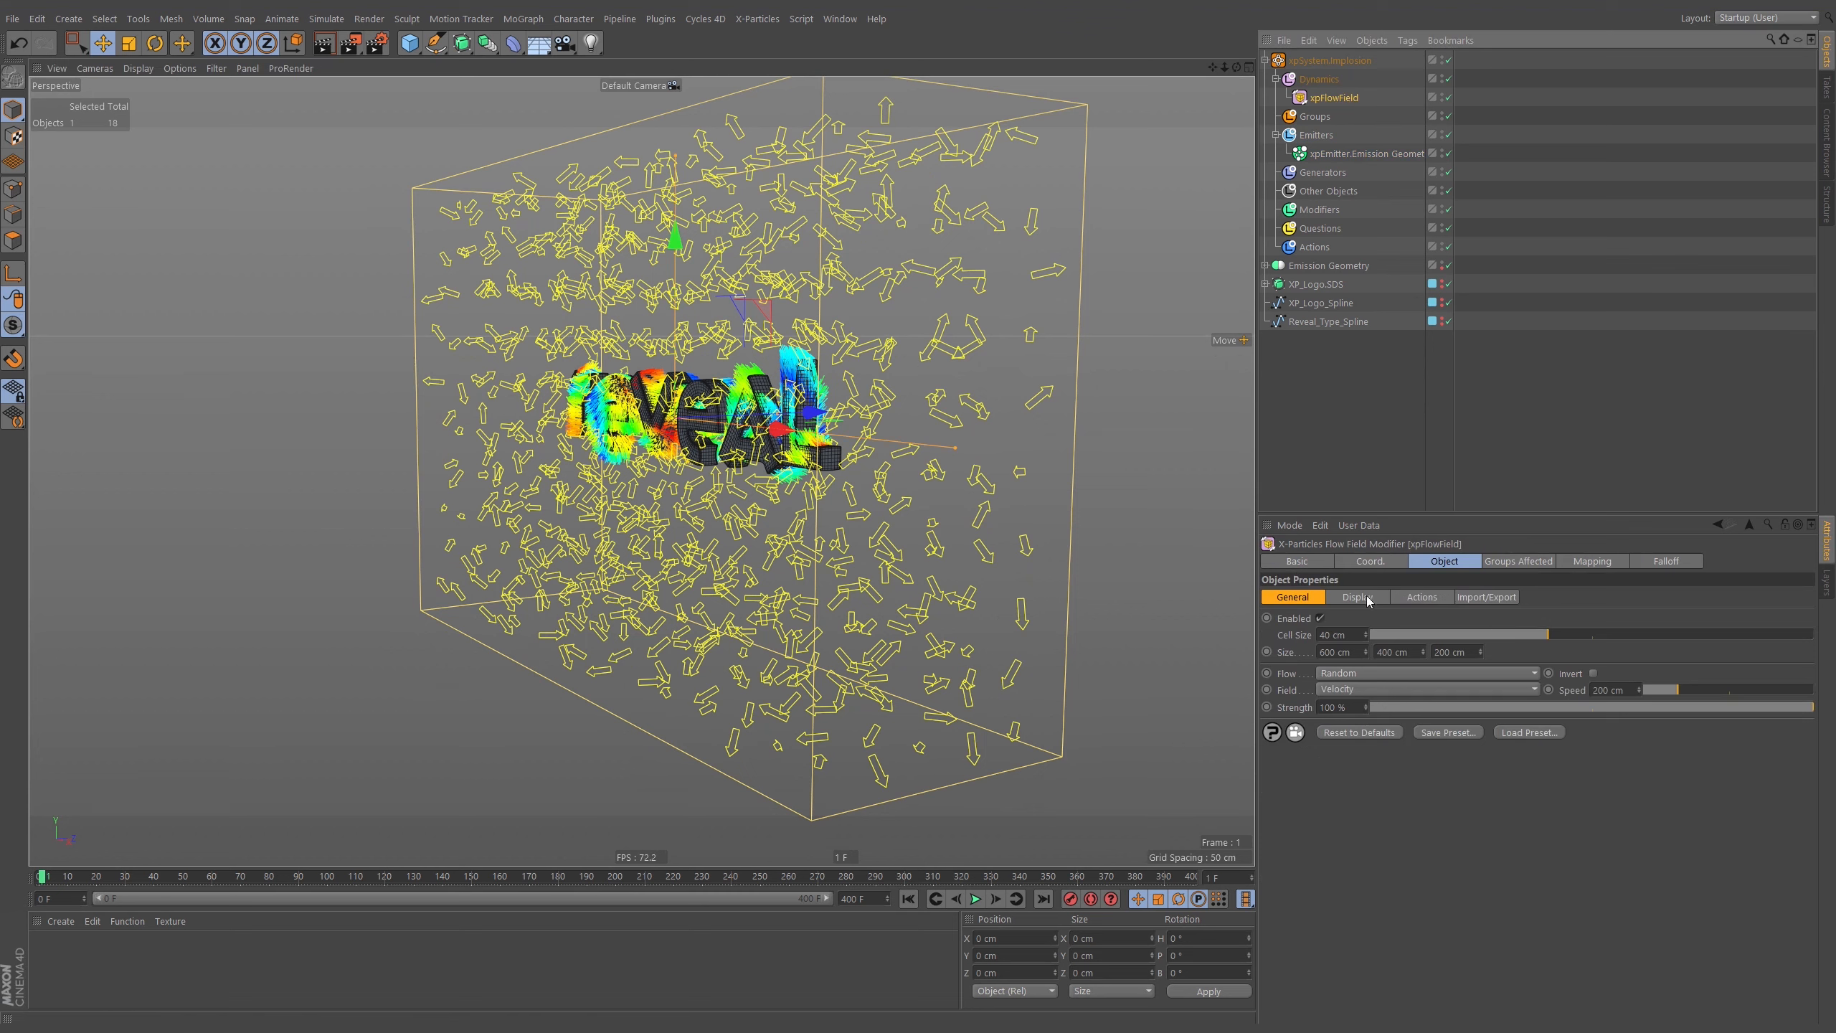
click(1349, 707)
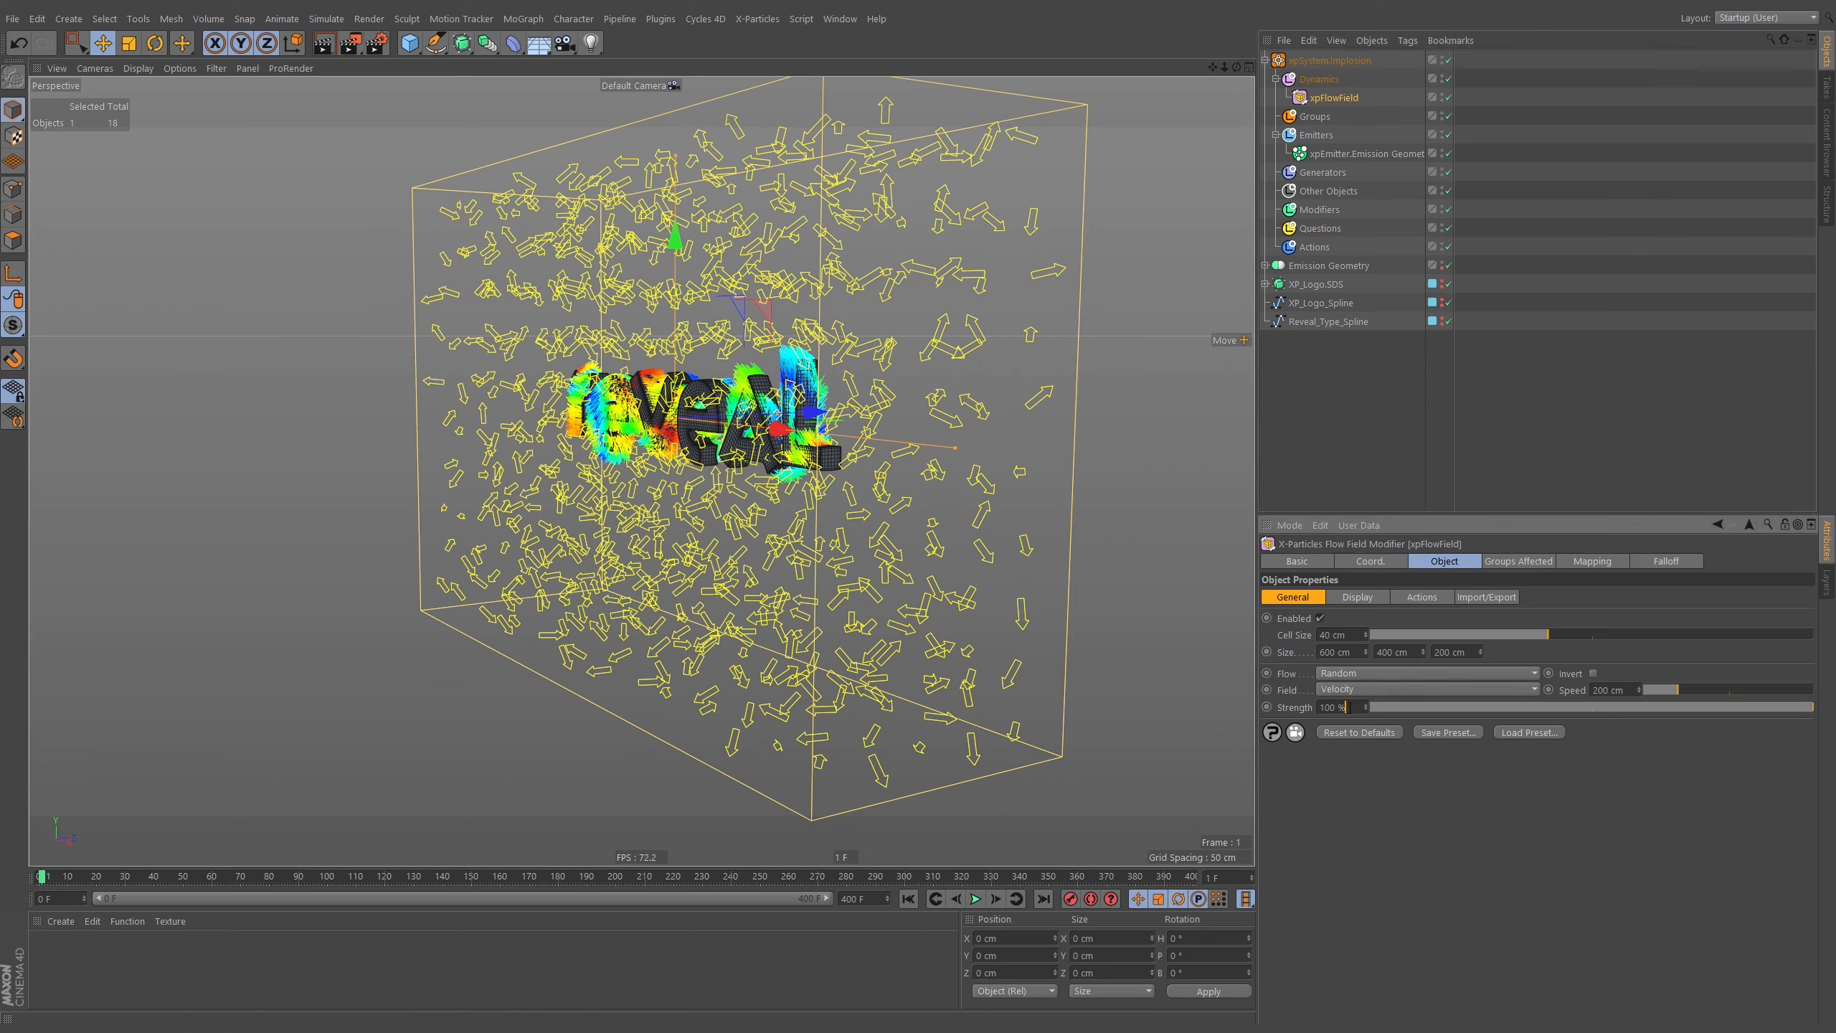
text(20)
key(Return)
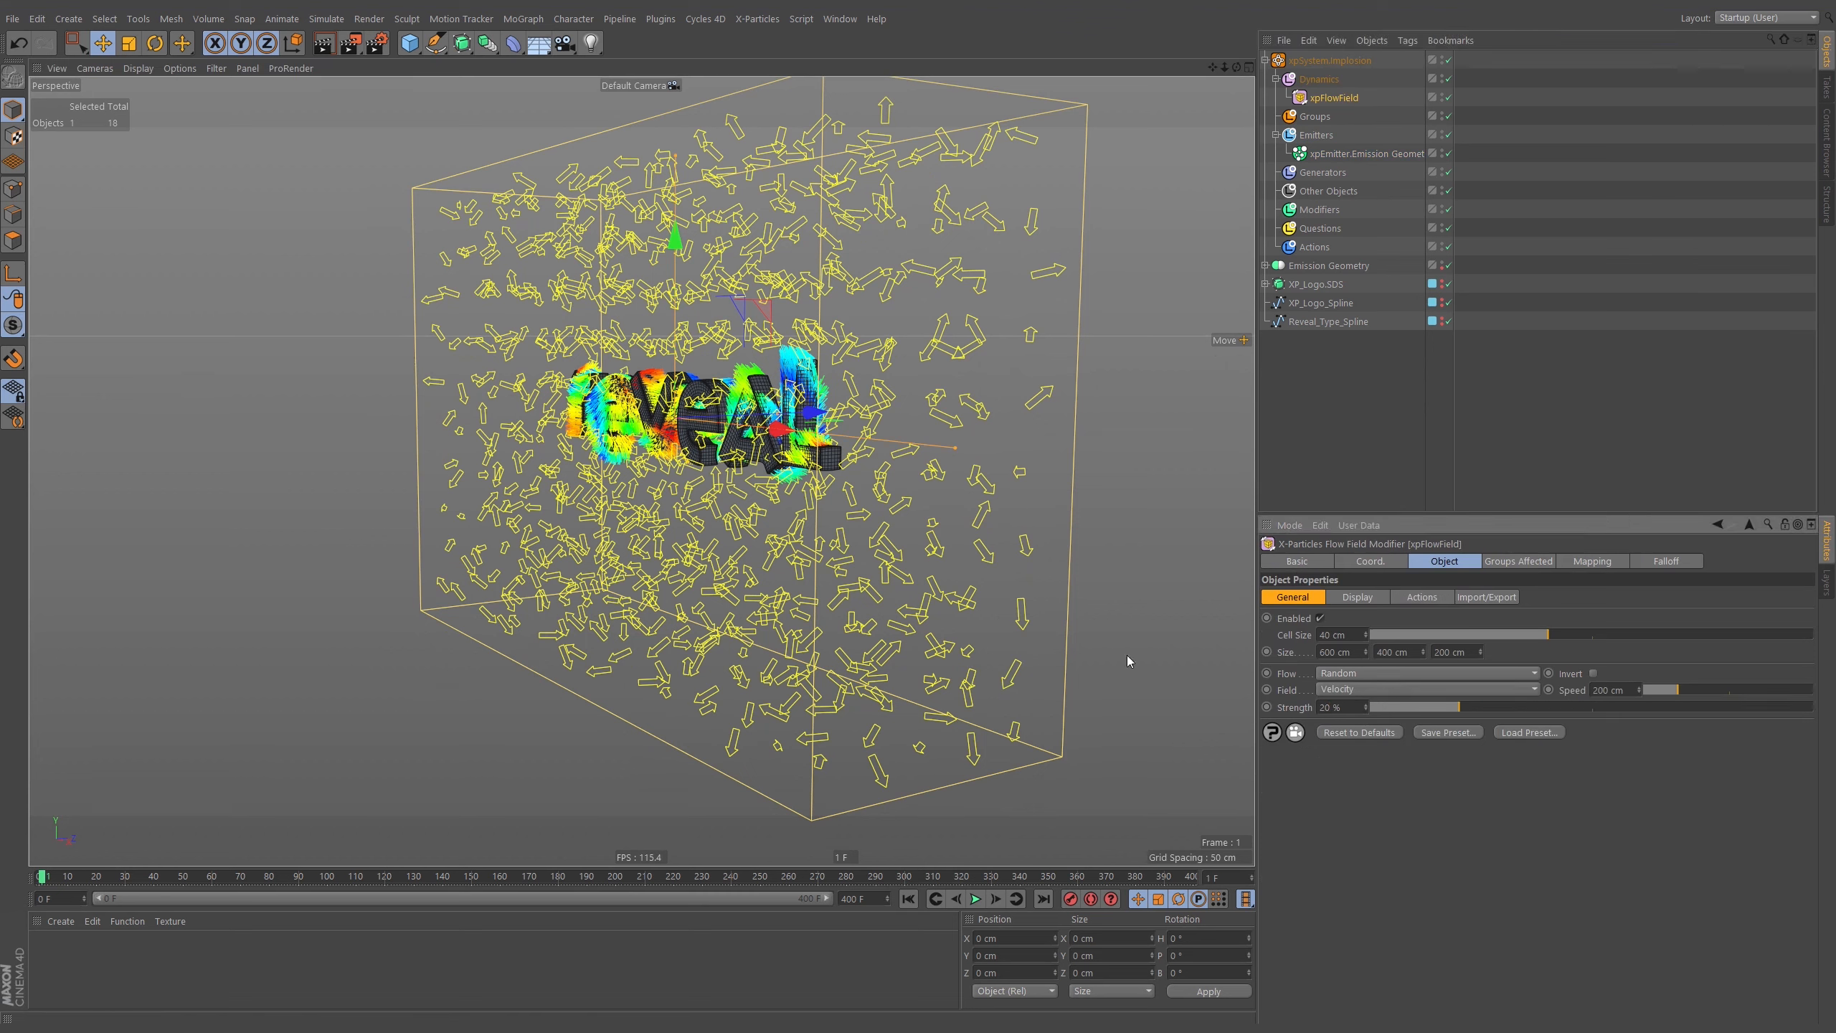
click(908, 900)
click(976, 898)
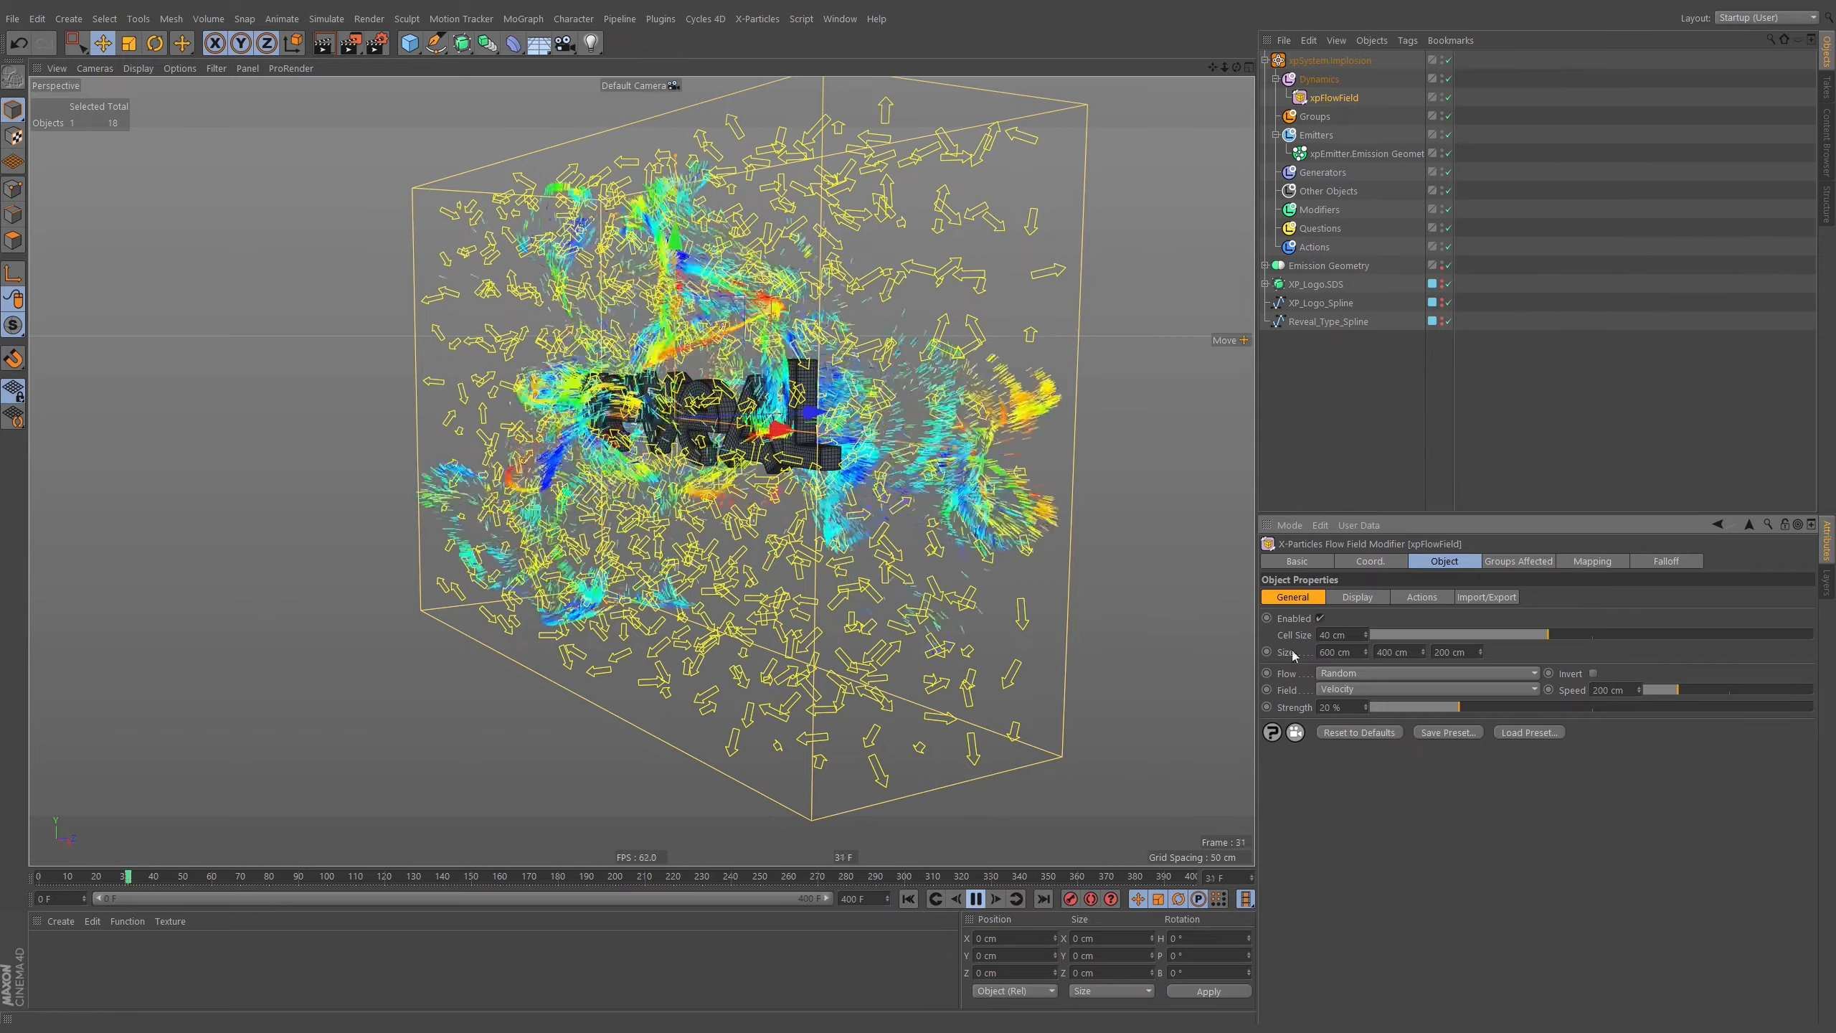
Set the flow field's vector display transparency to 80 % while the simulation plays.
click(1374, 598)
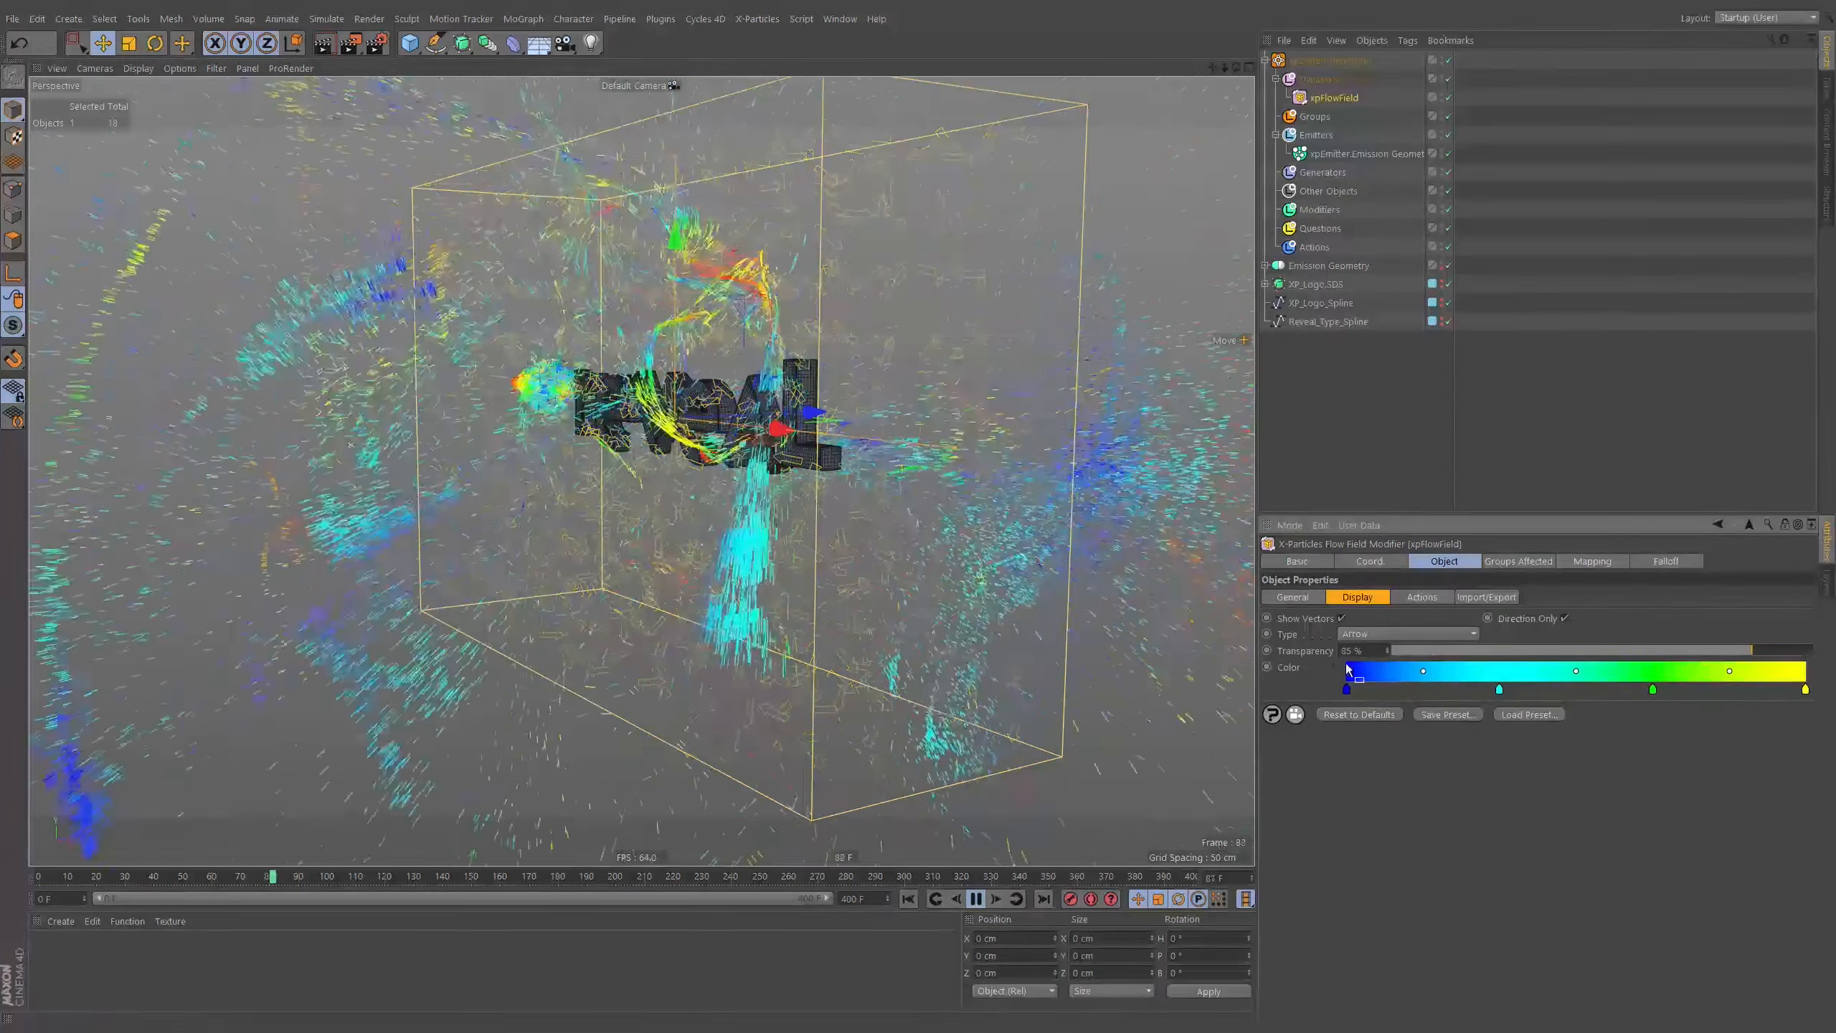
text(80)
key(Return)
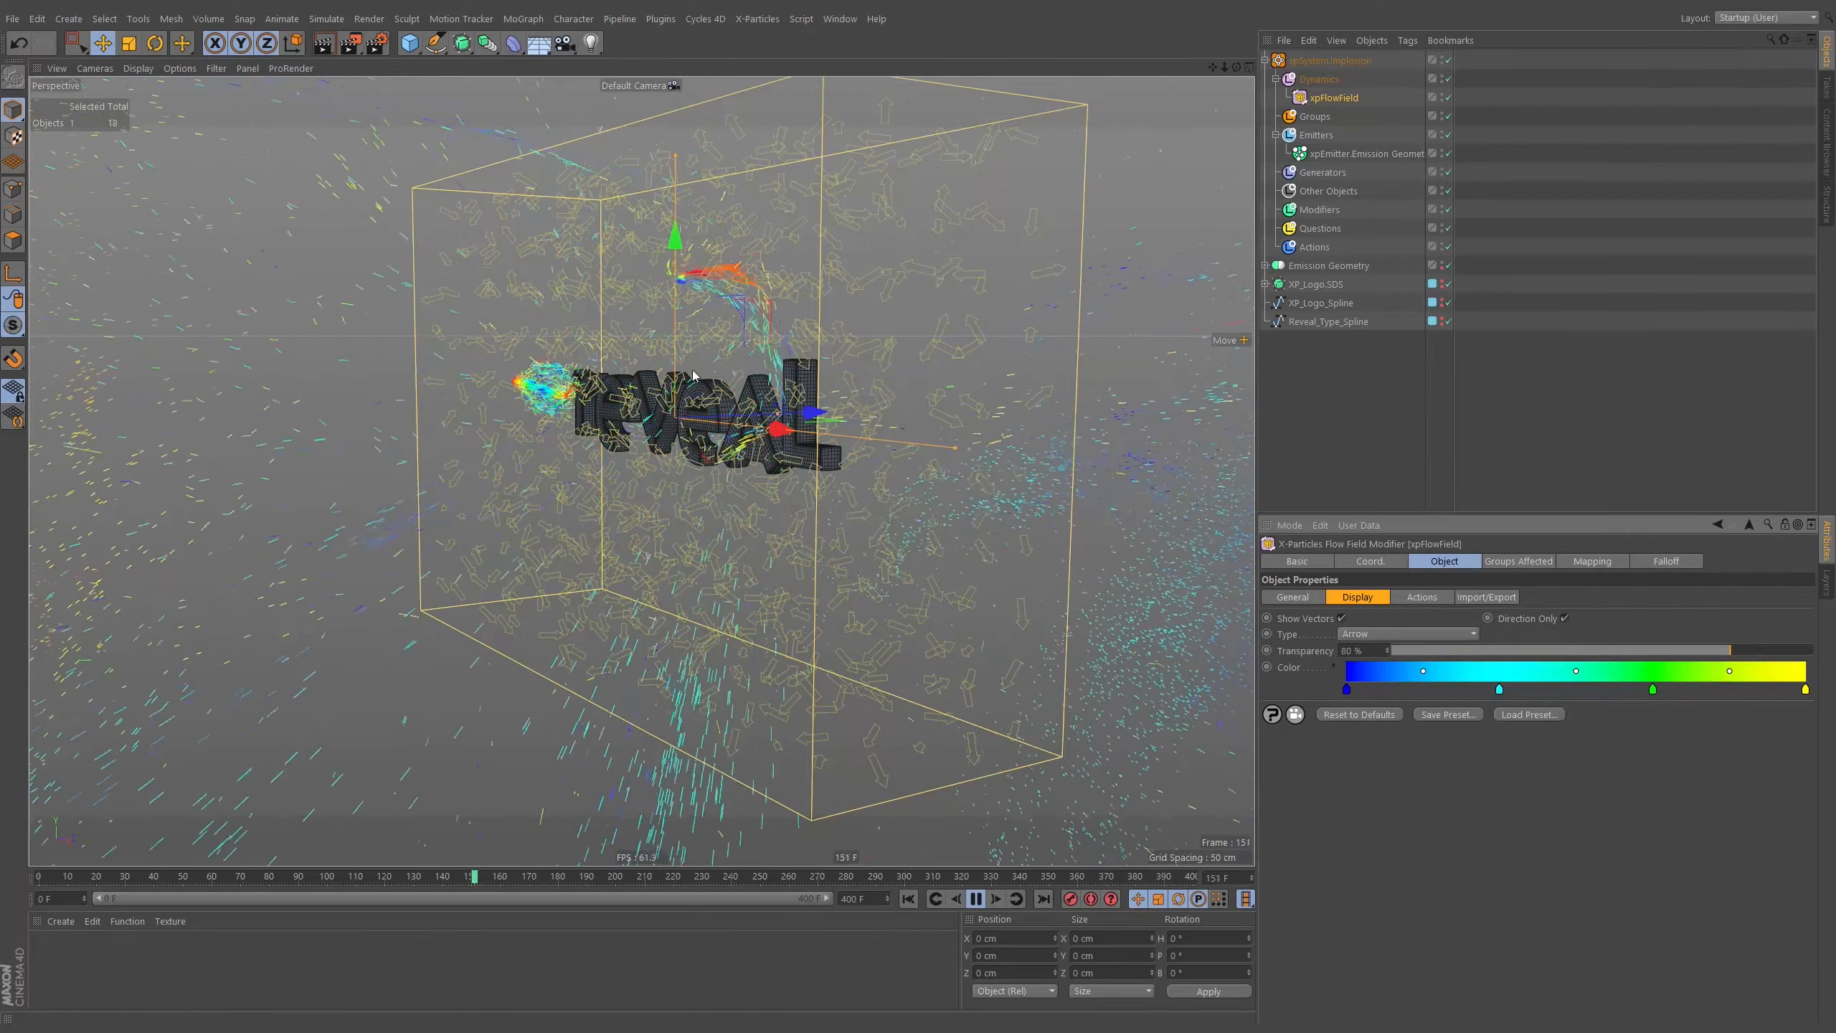
alt+drag(1012, 687, 911, 621)
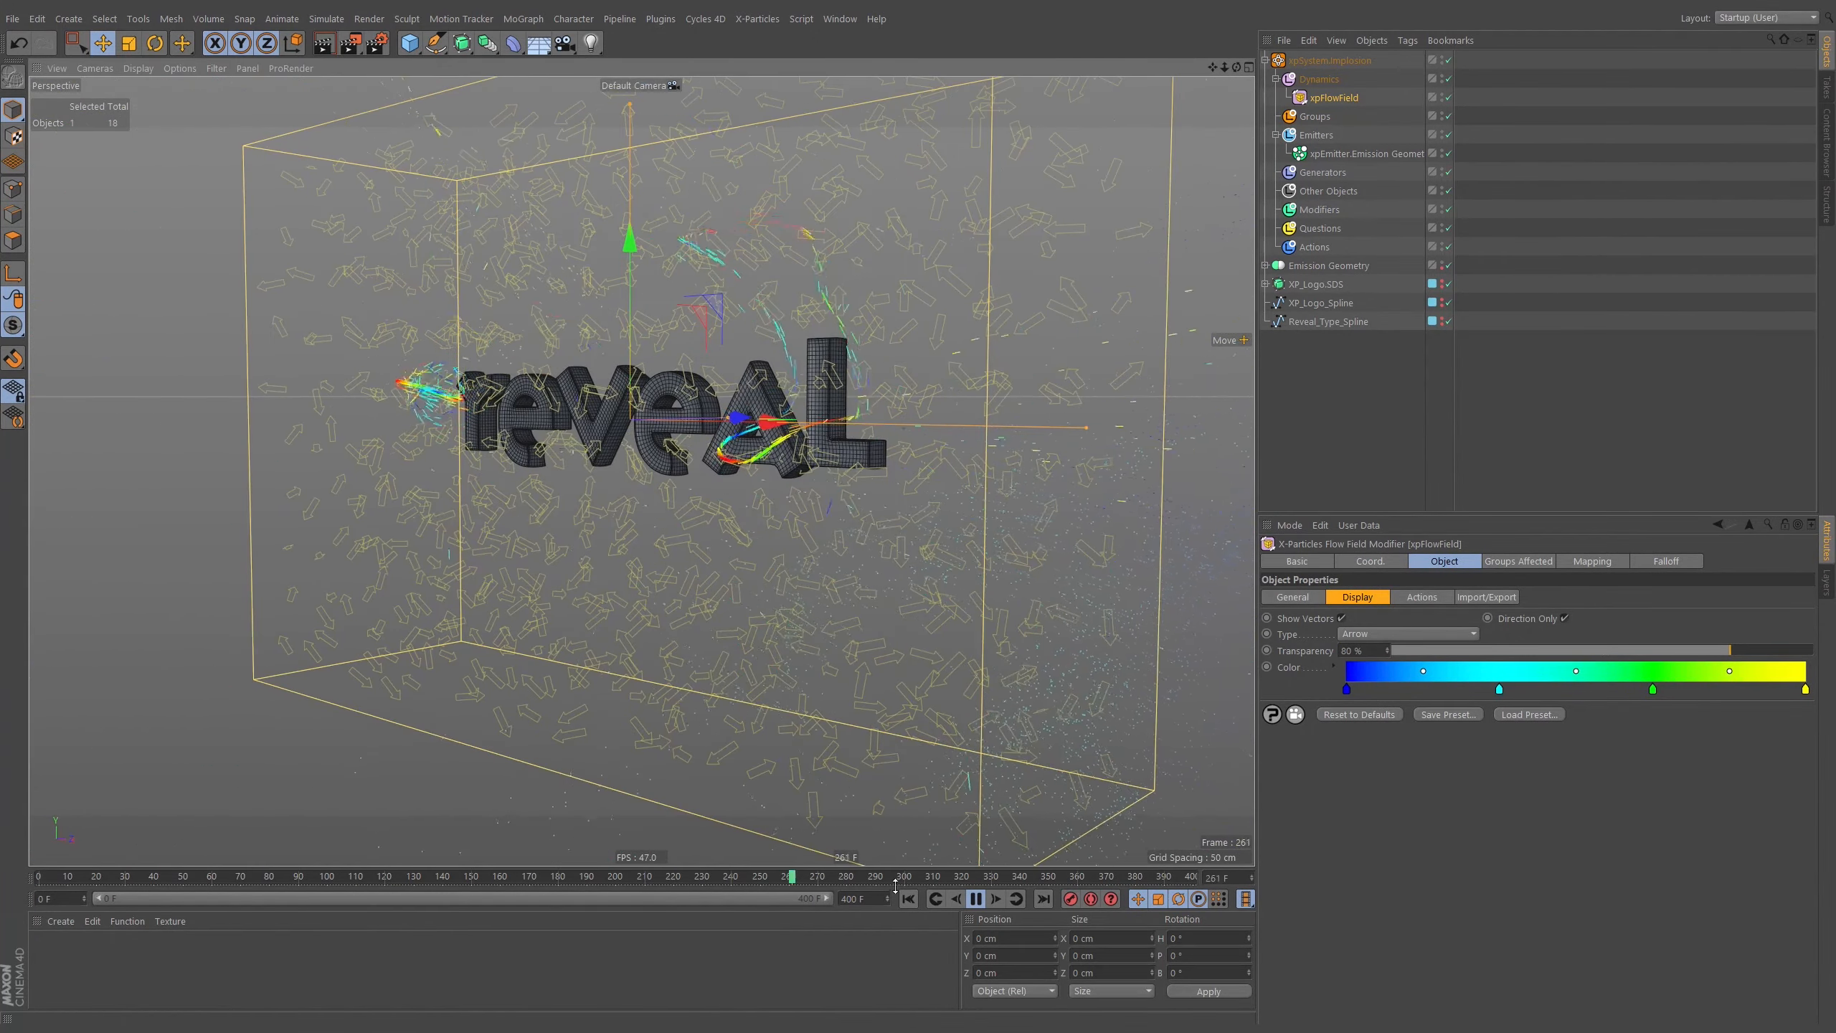
Replay the simulation from the start, stop at frame 69 and view the spread of particles around the text.
click(976, 898)
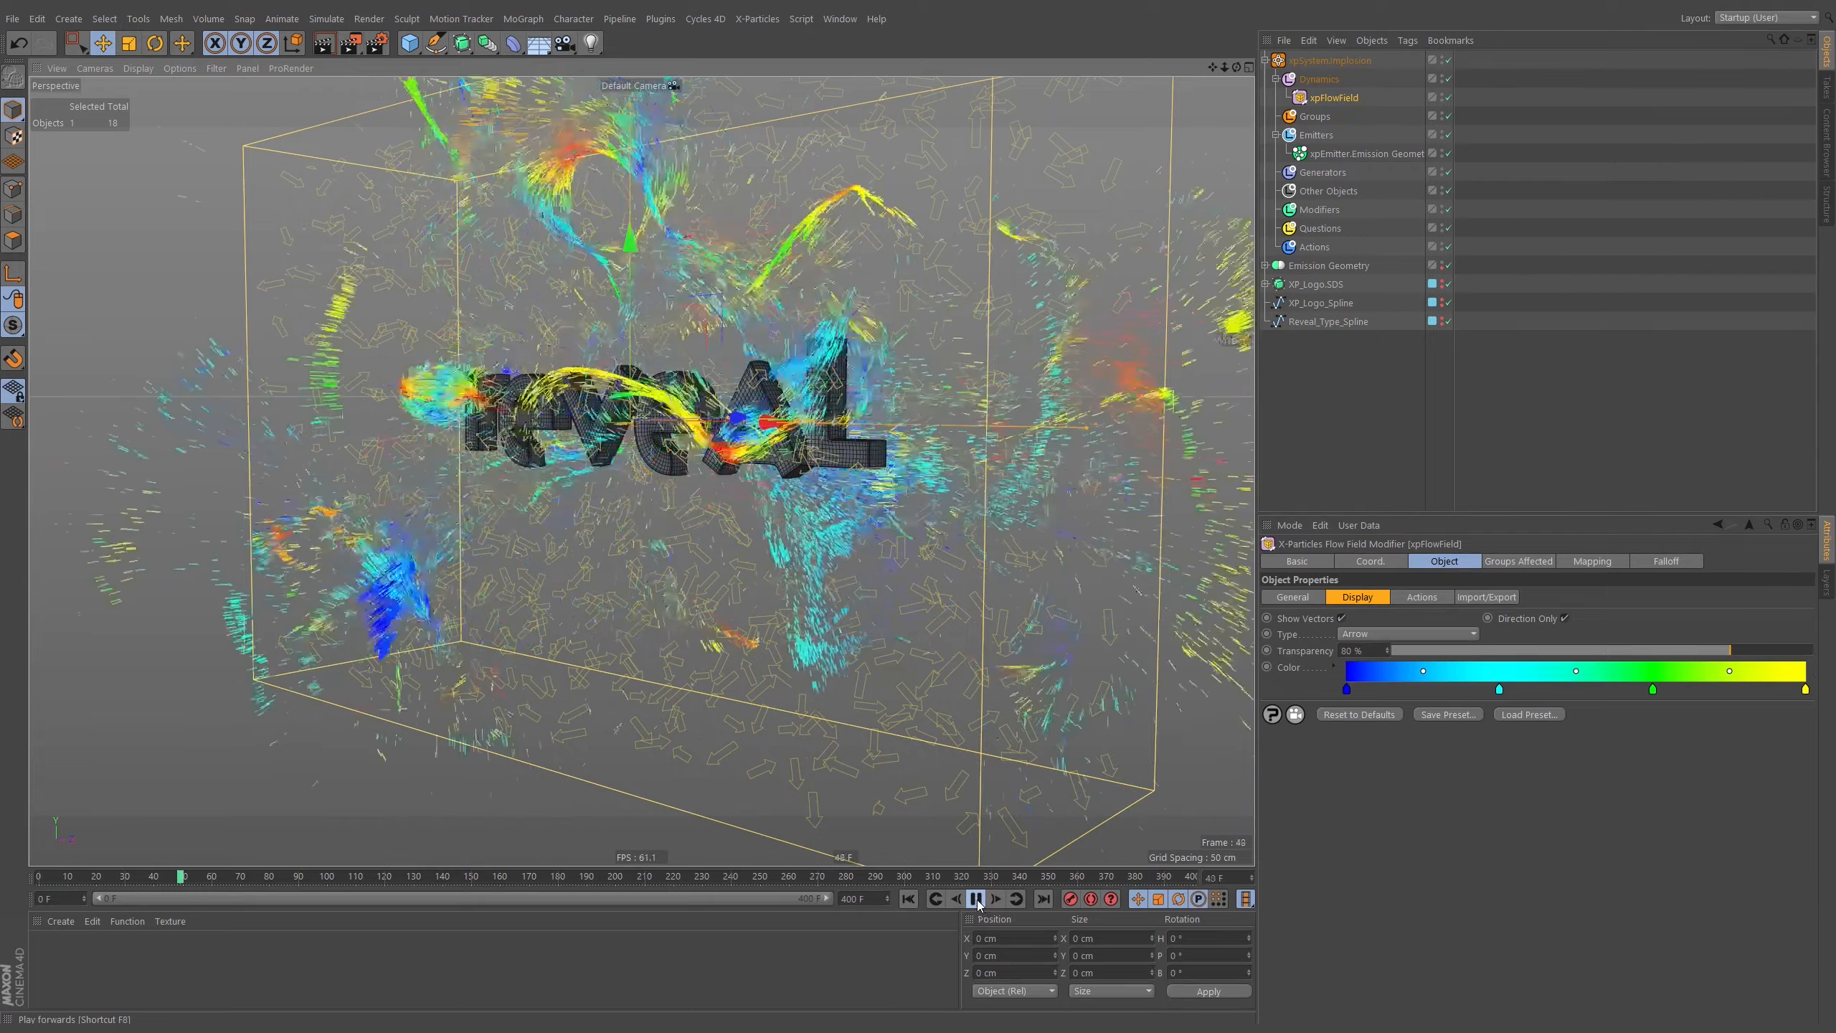
click(976, 899)
alt+drag(795, 325, 756, 426)
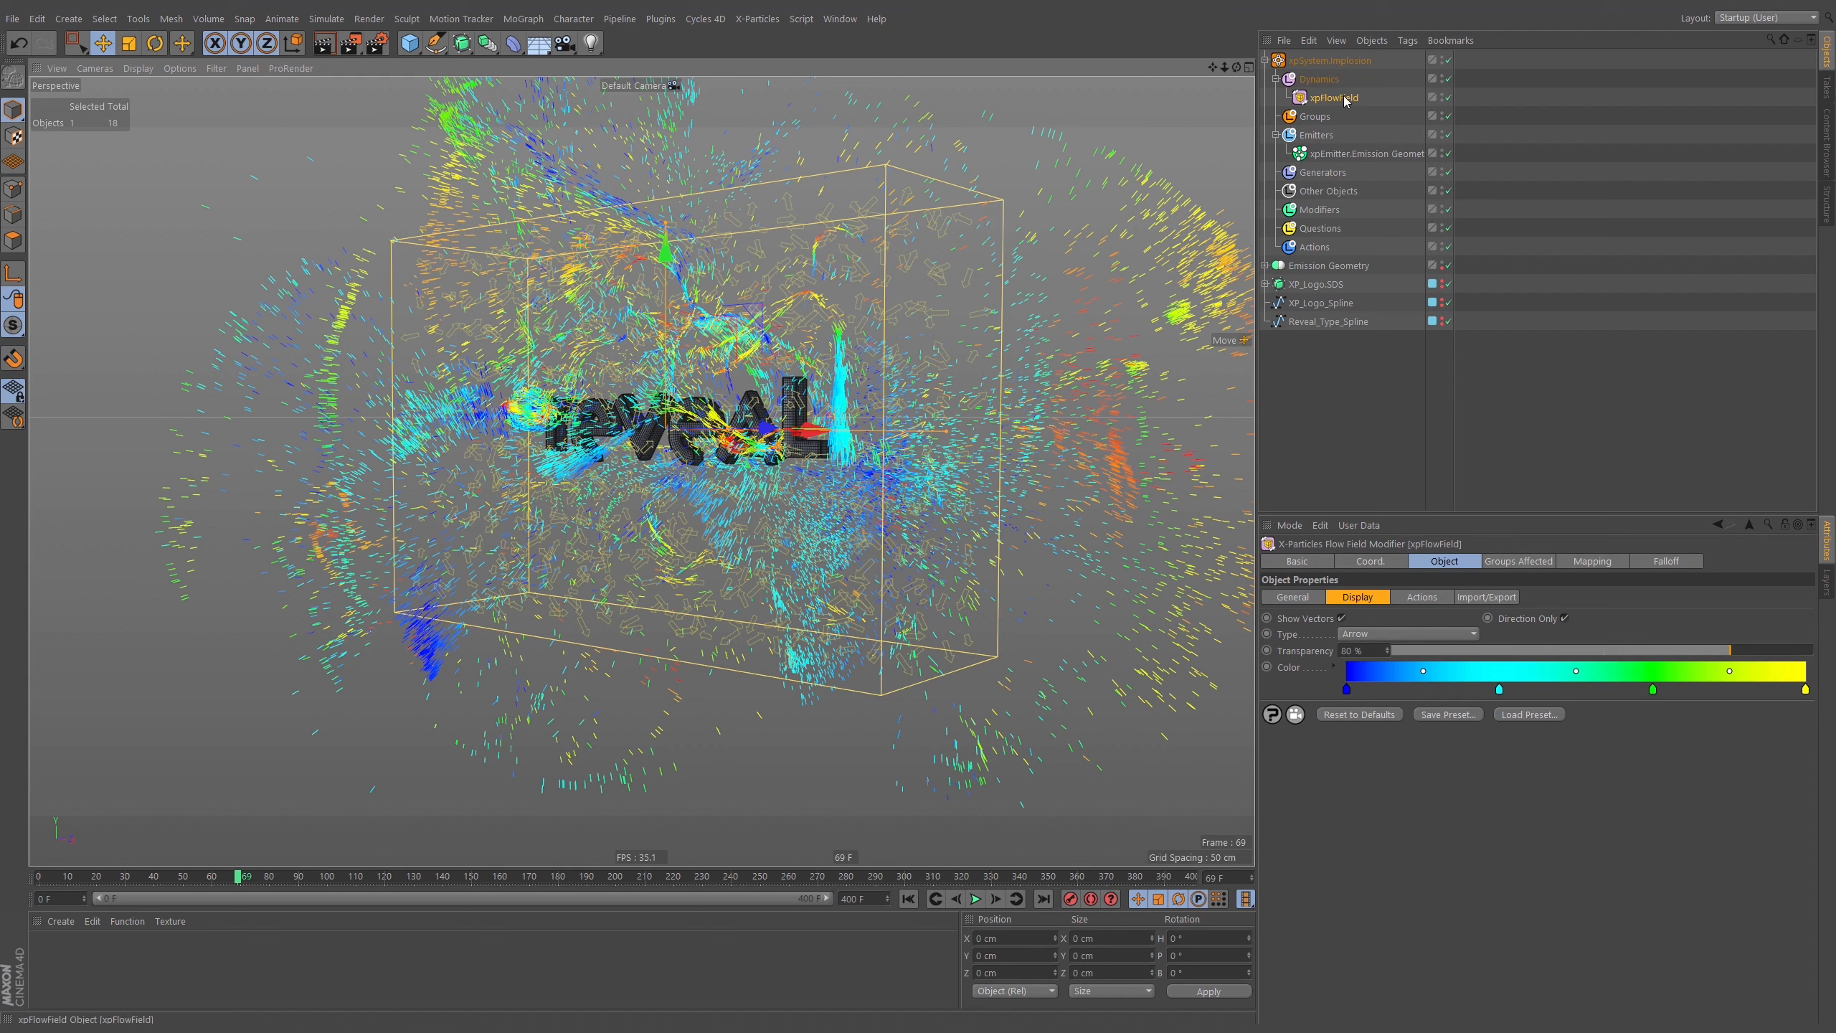
Rewind to the first frame and set the flow field's flow to Surface Normal with Emission Geometry as its source object.
click(1303, 599)
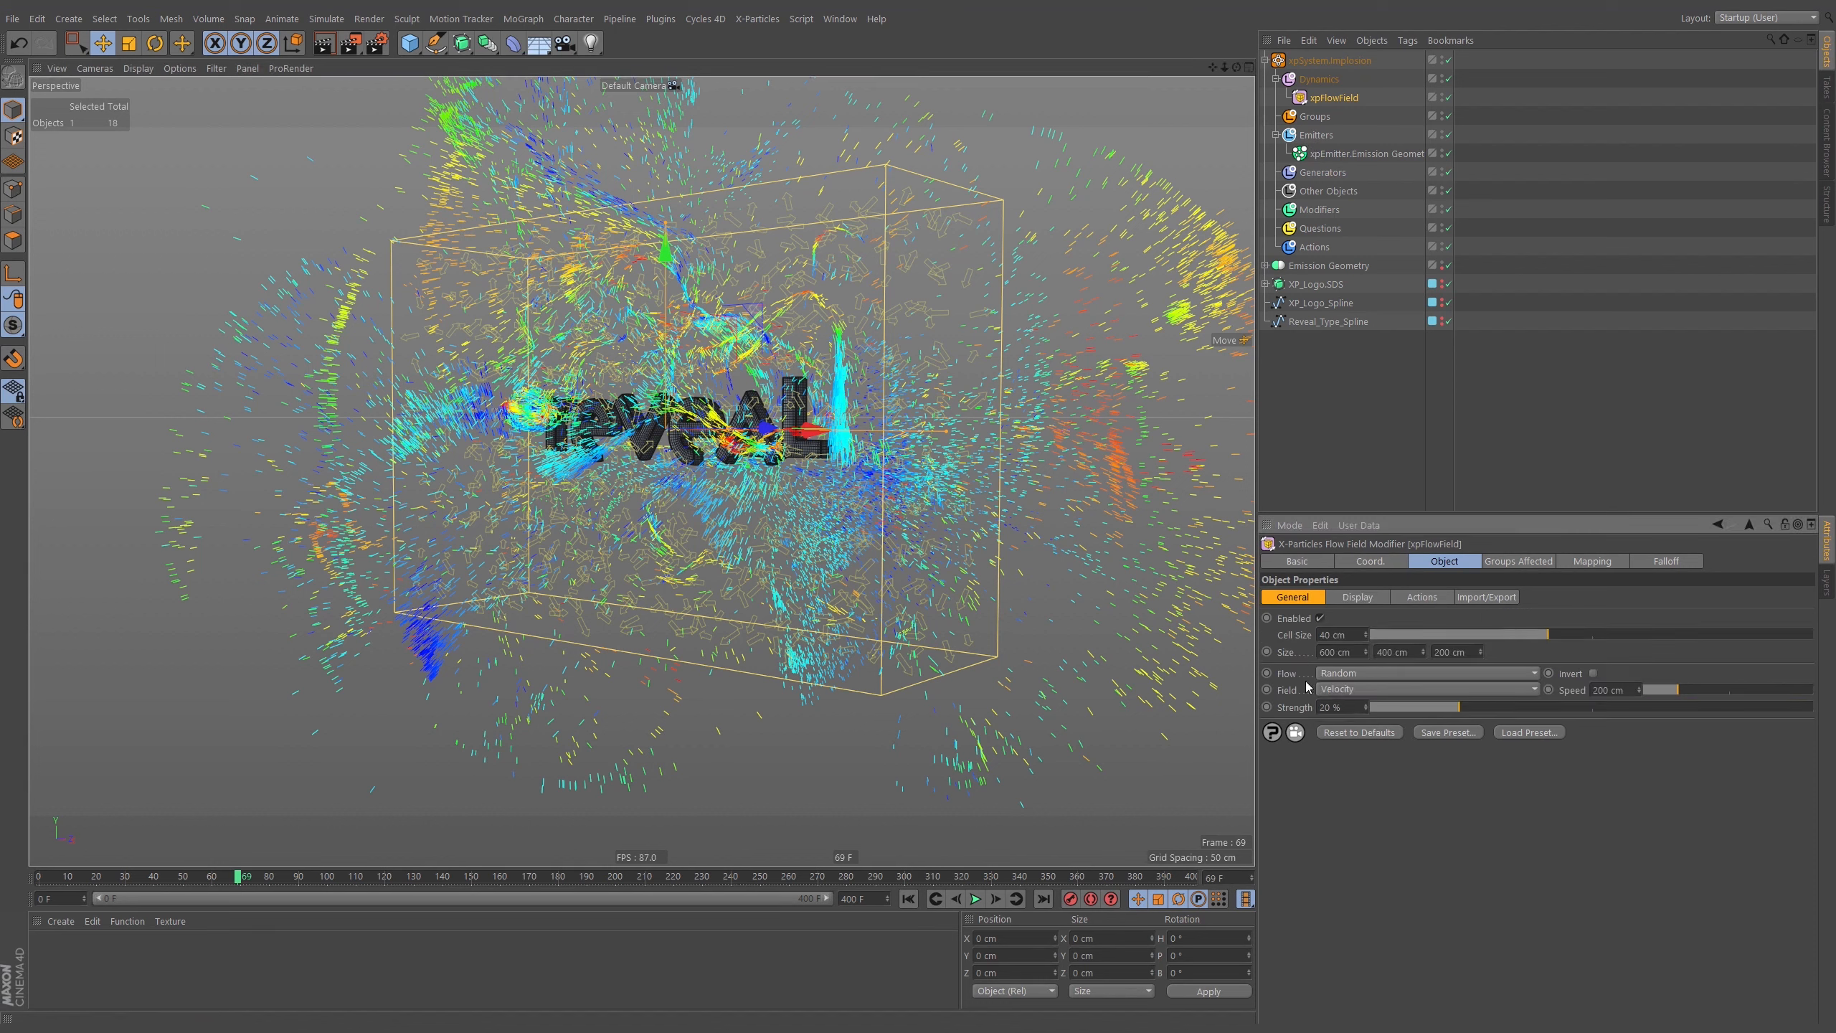
click(909, 898)
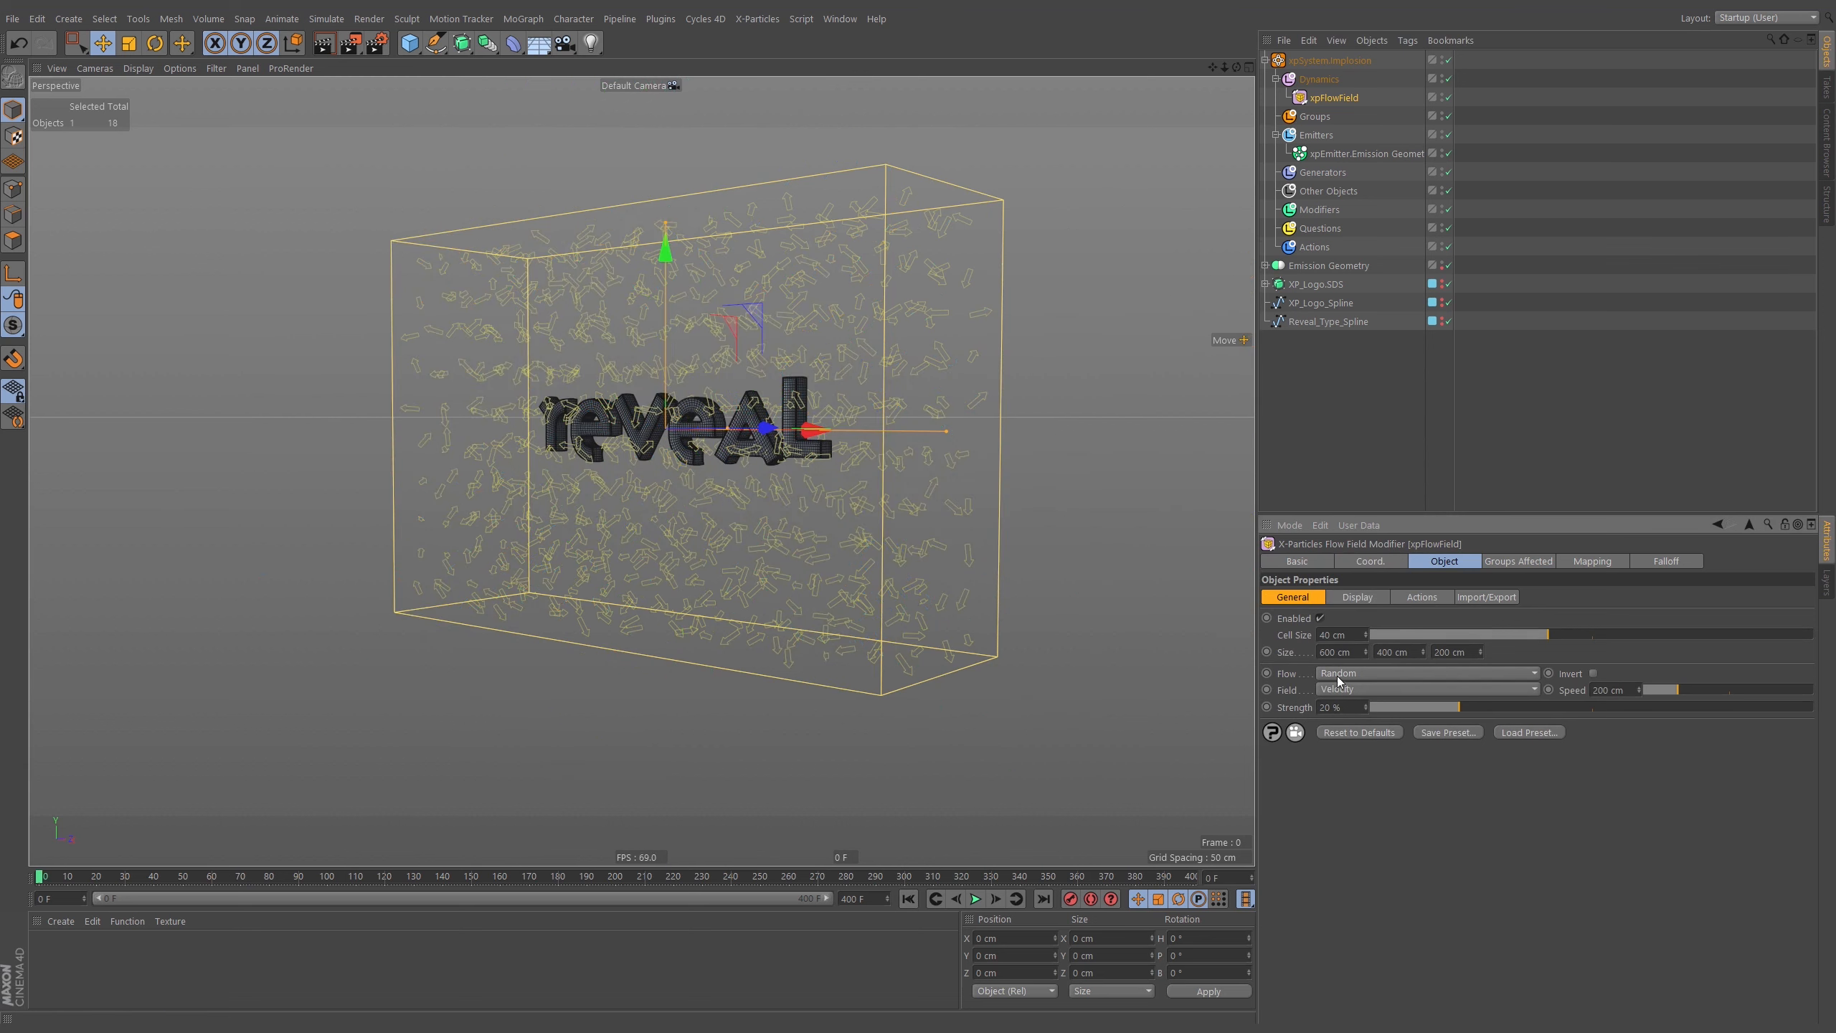
click(1354, 673)
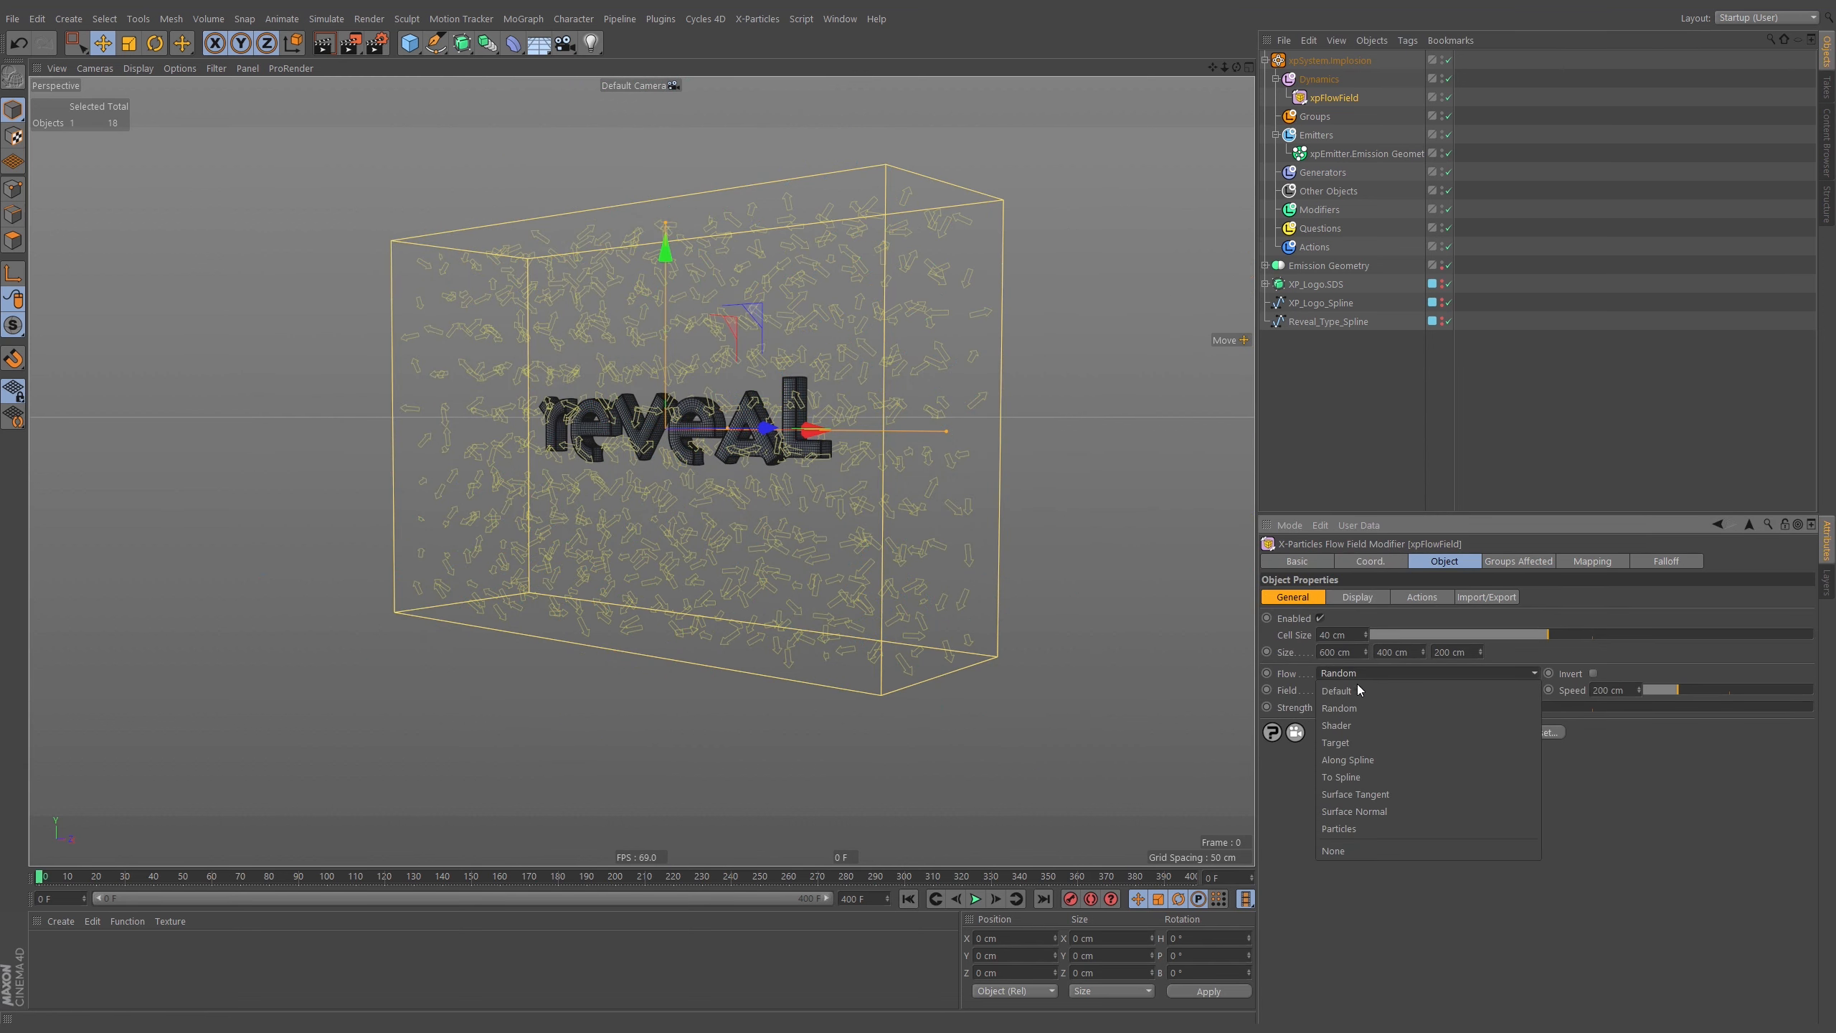
click(1368, 812)
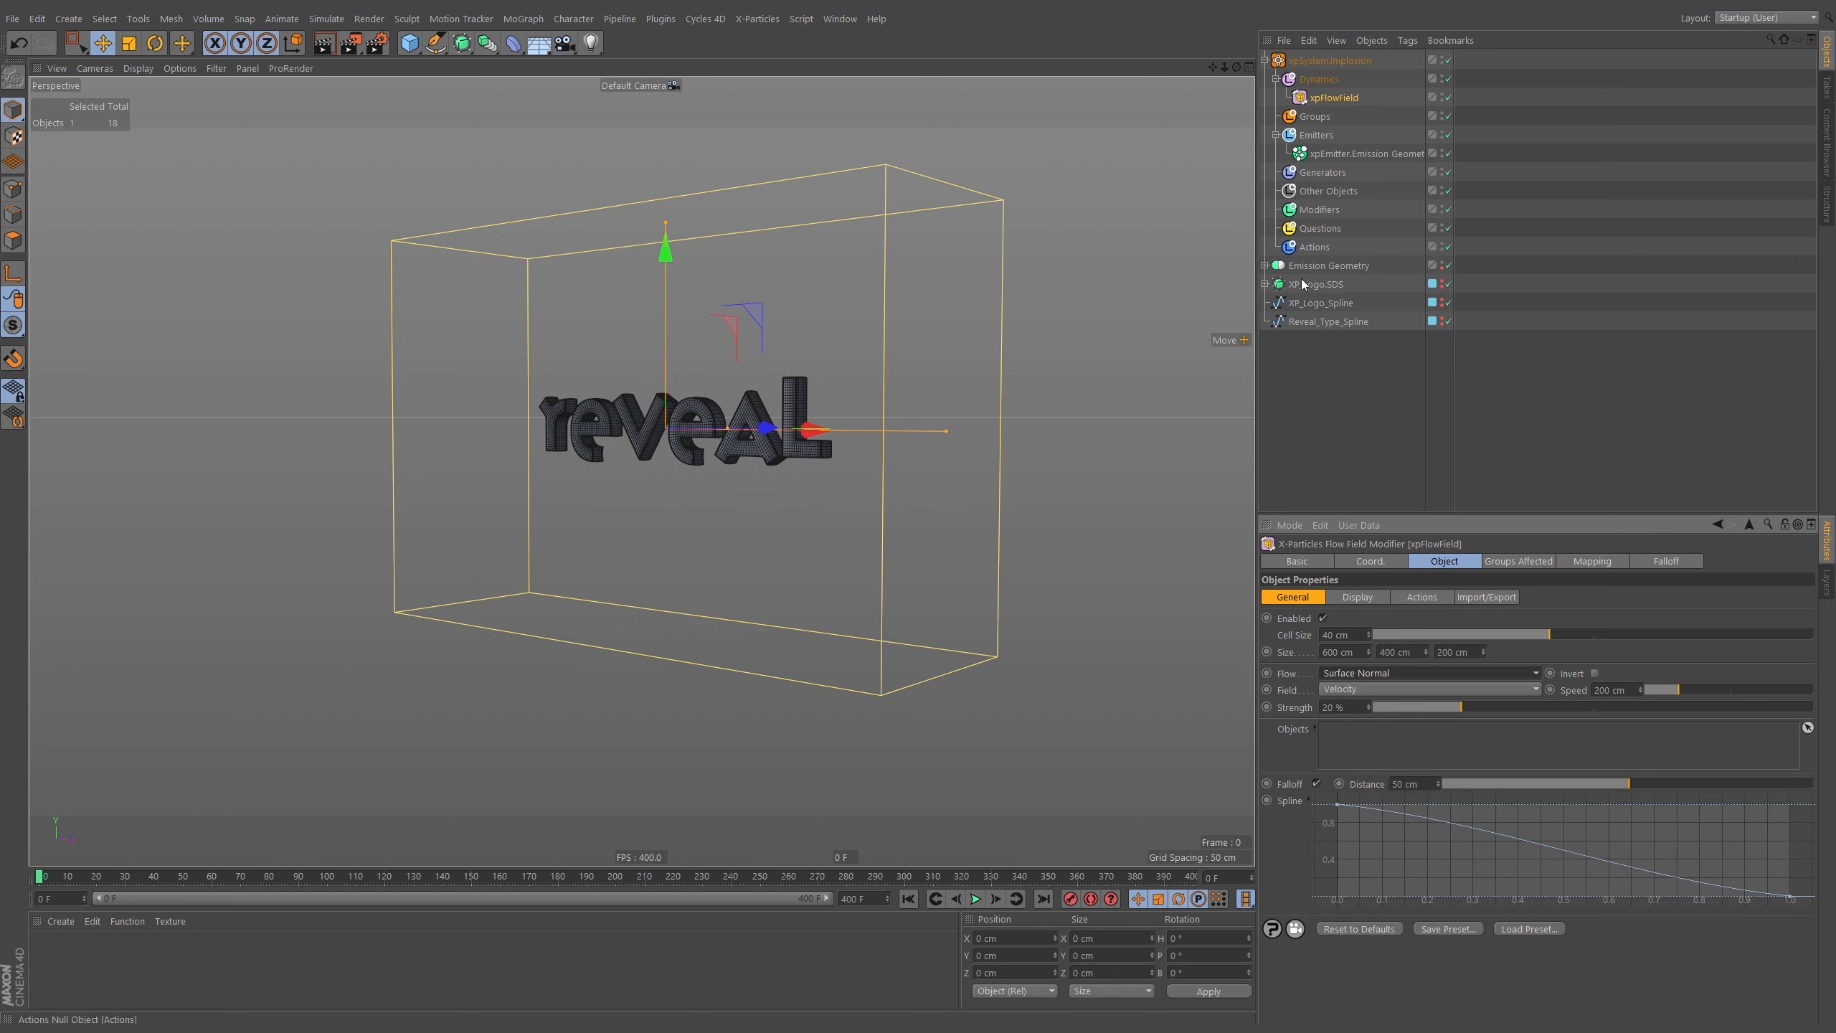
drag(1260, 271, 1359, 397)
drag(1348, 741, 1350, 739)
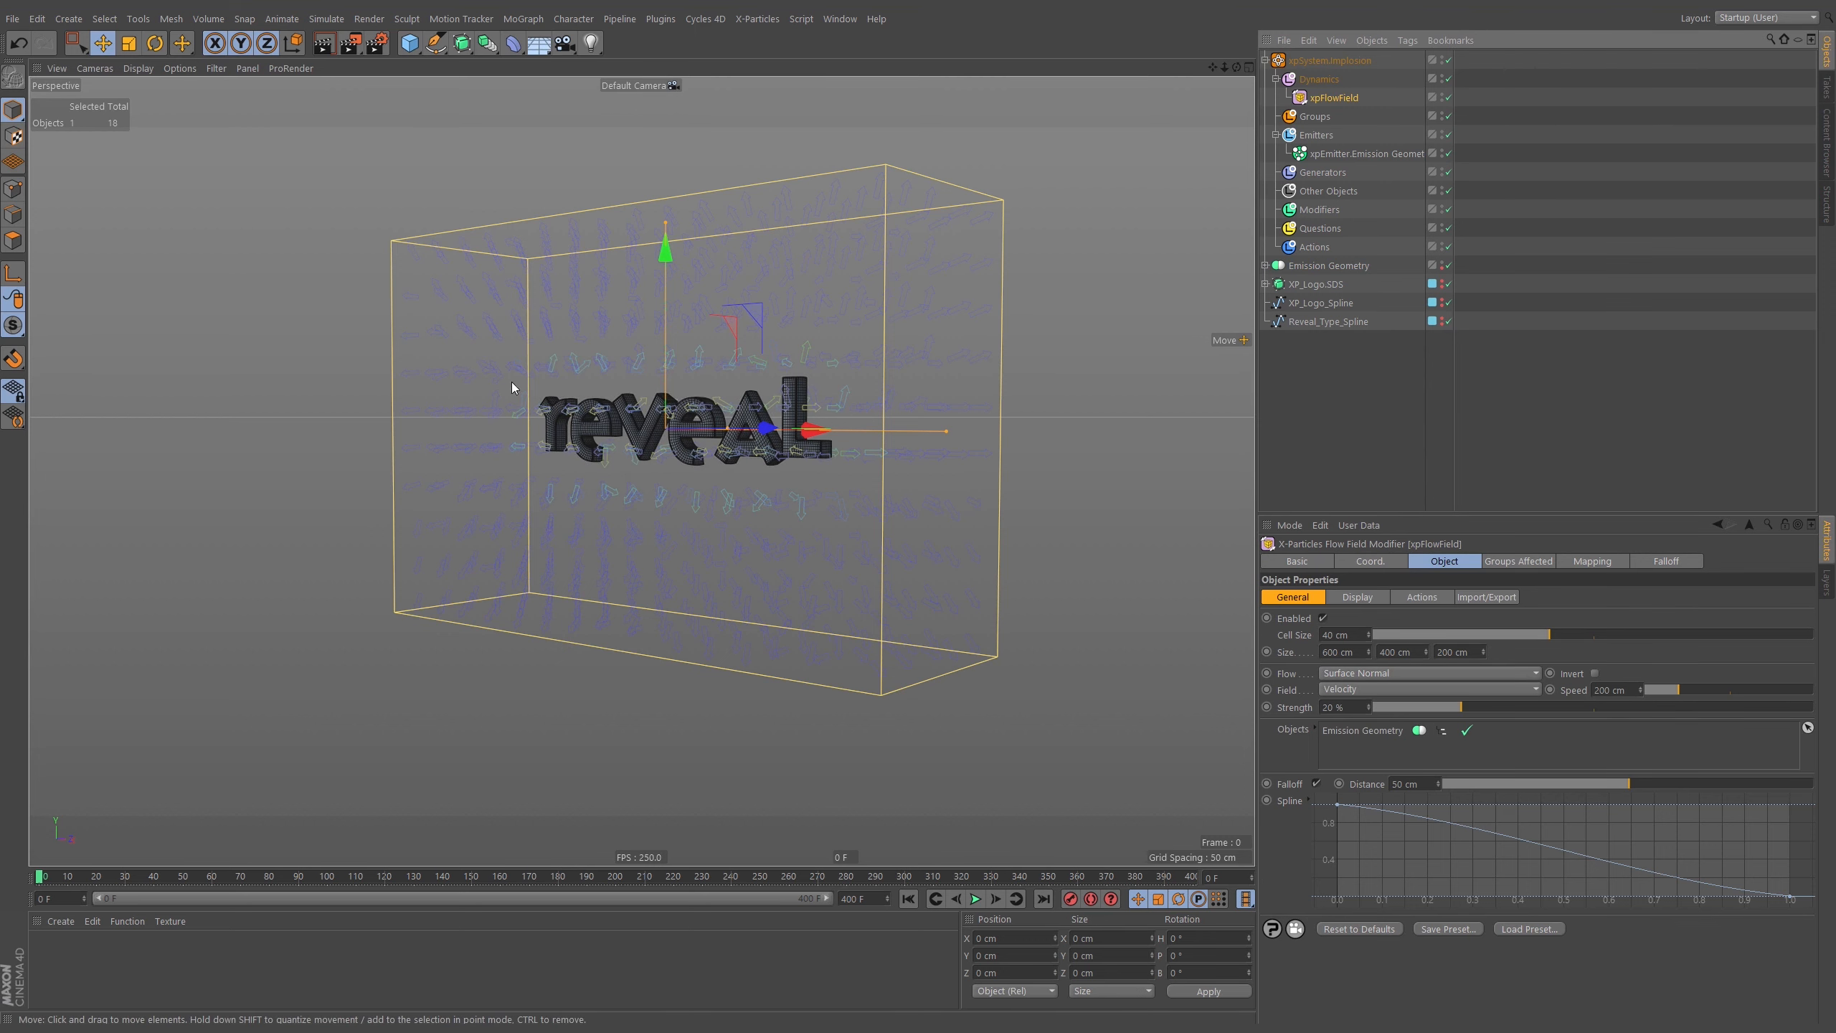
Turn off Direction Only for the flow field's vector display.
scroll(842, 338, up, 3)
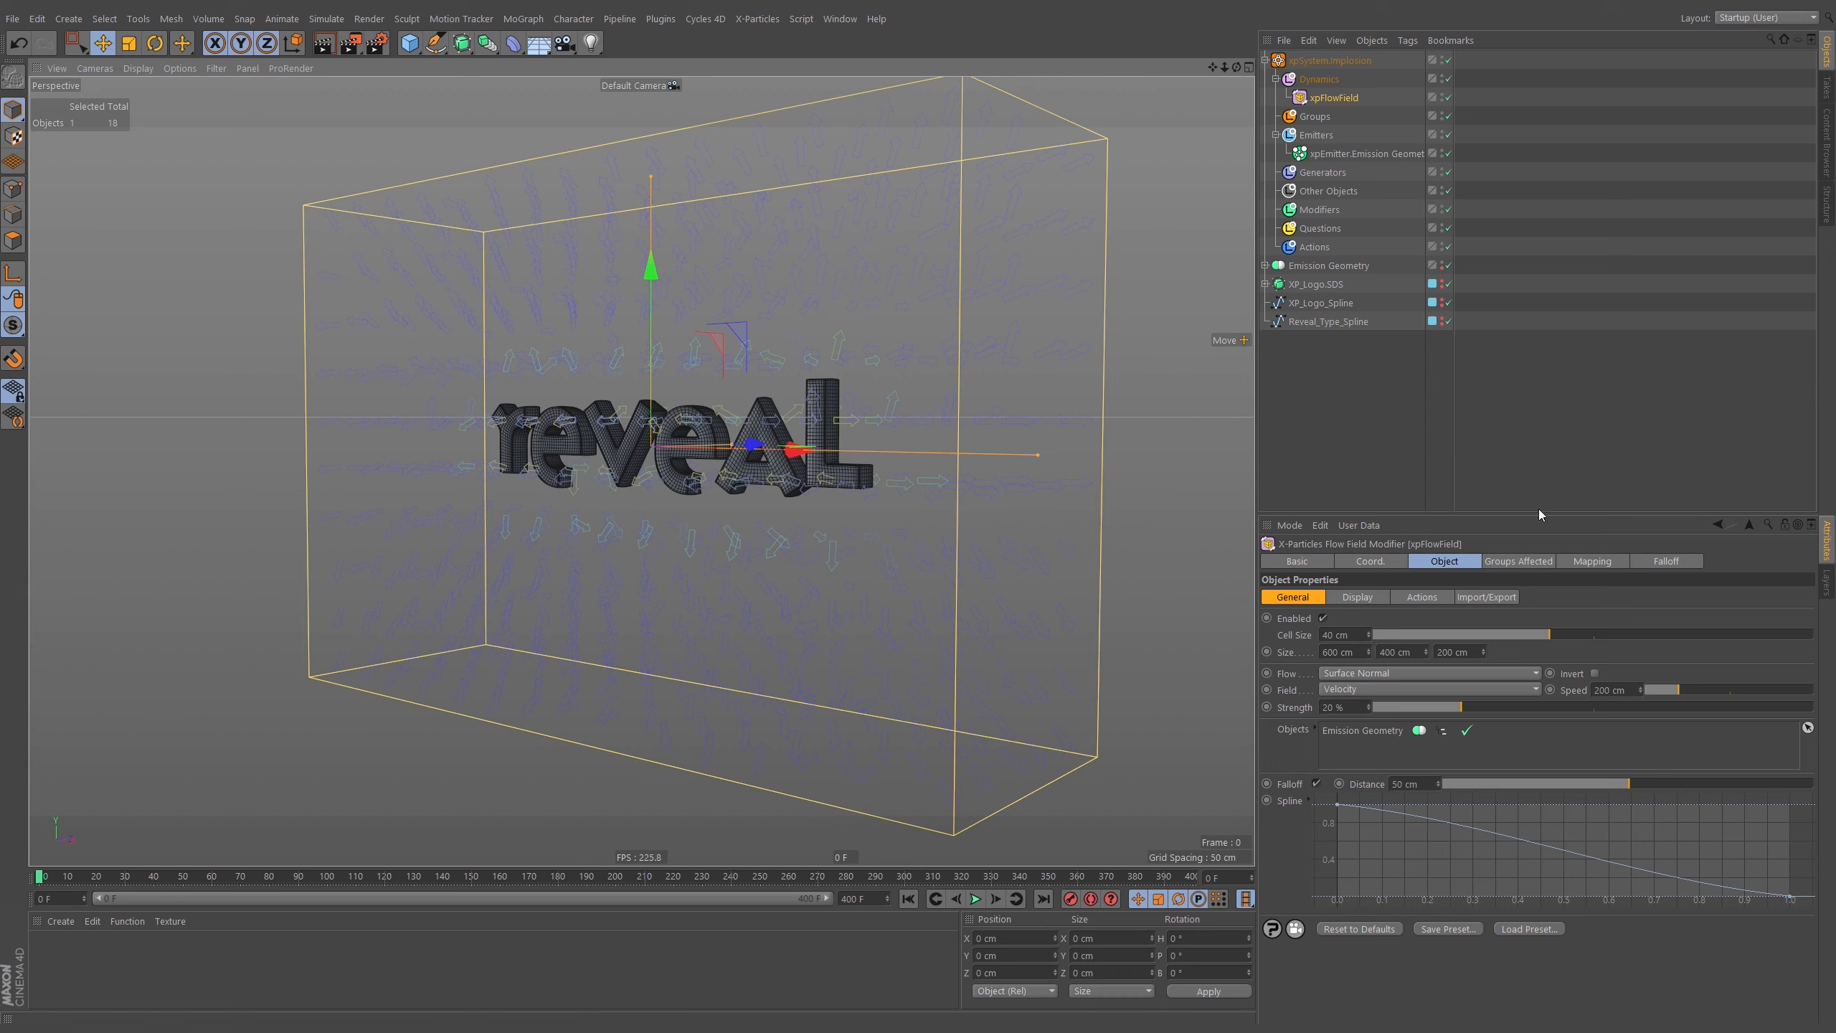
click(1370, 597)
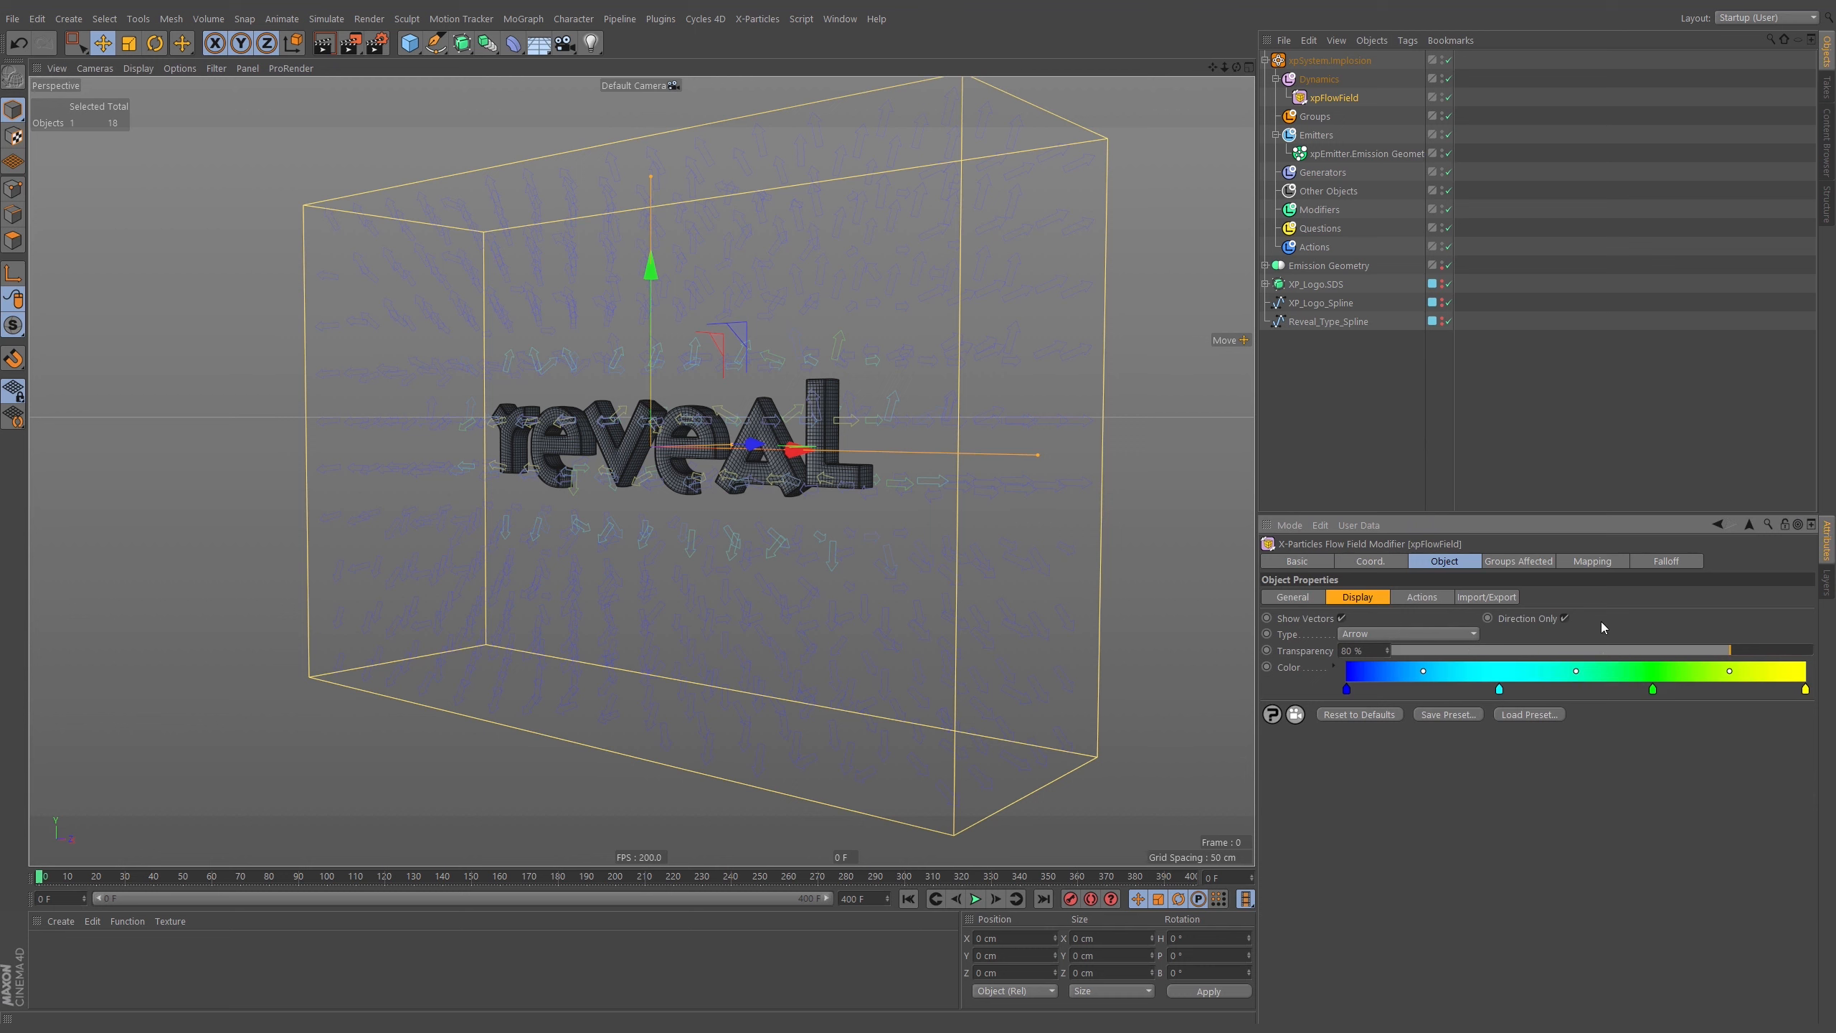
click(1564, 619)
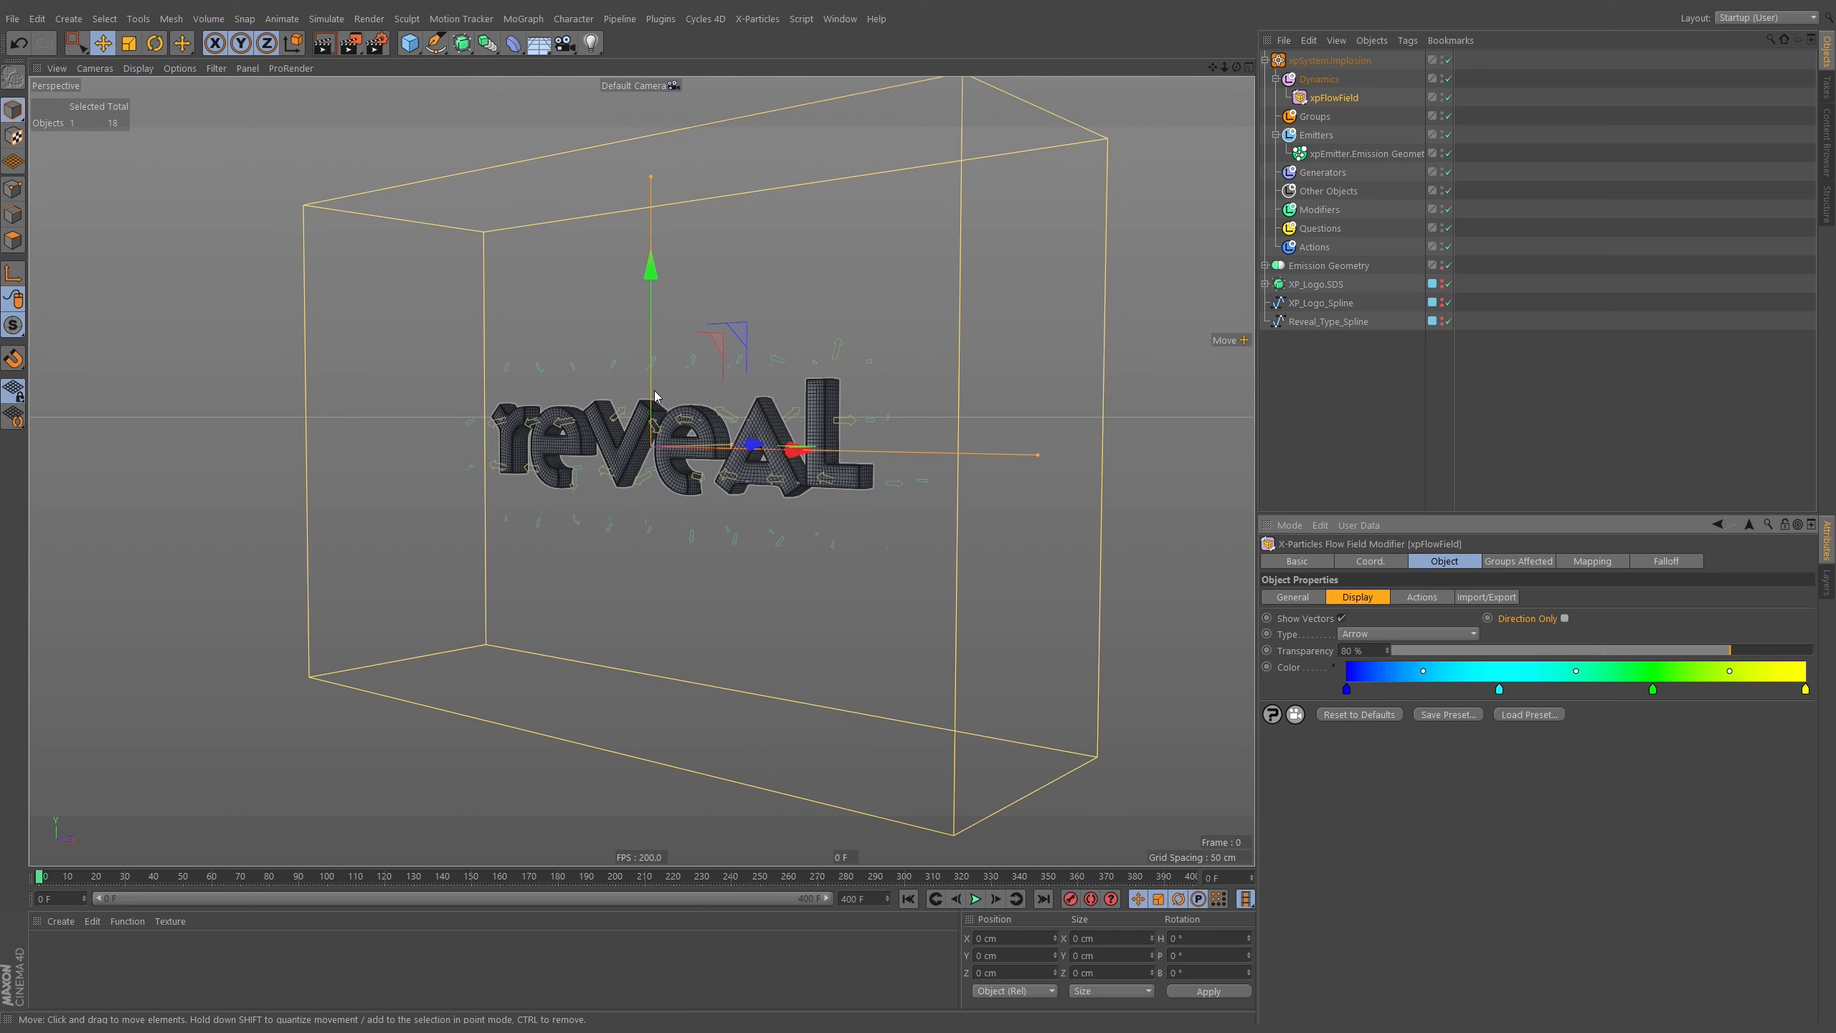
Set the flow field's surface falloff distance to 100 cm and play the simulation.
click(1287, 598)
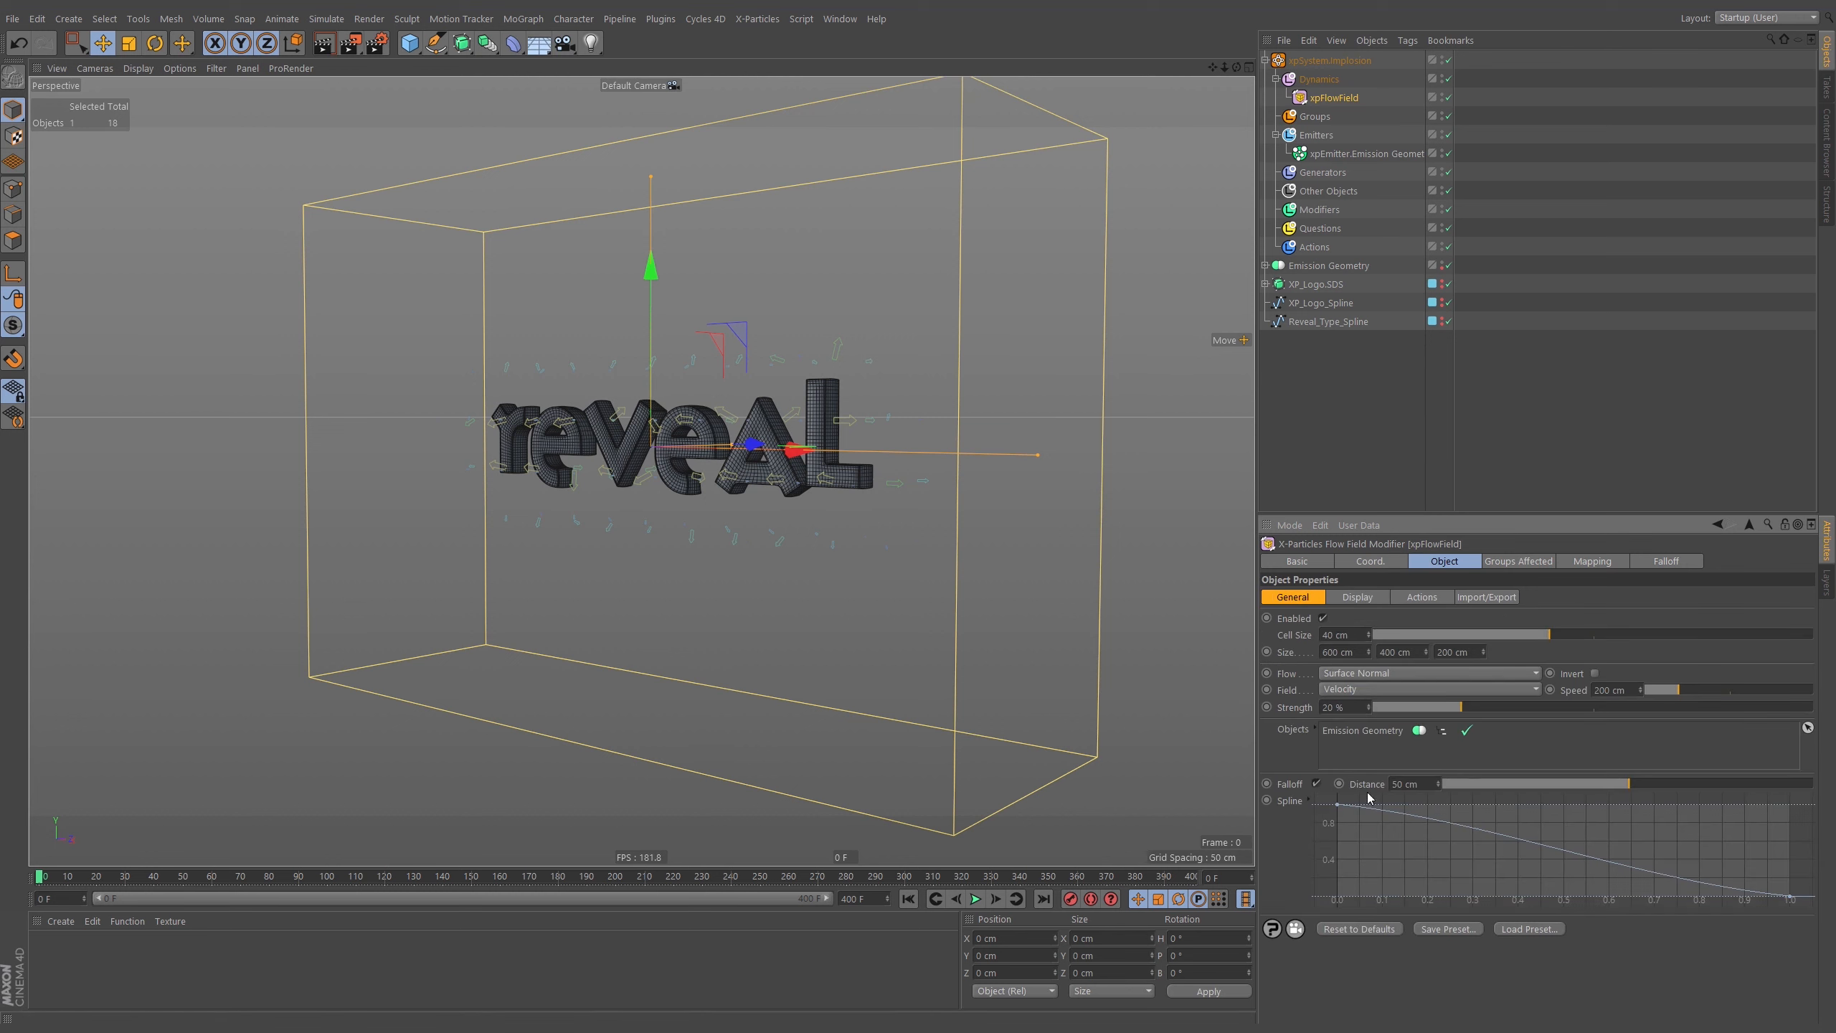
drag(1656, 784, 1779, 793)
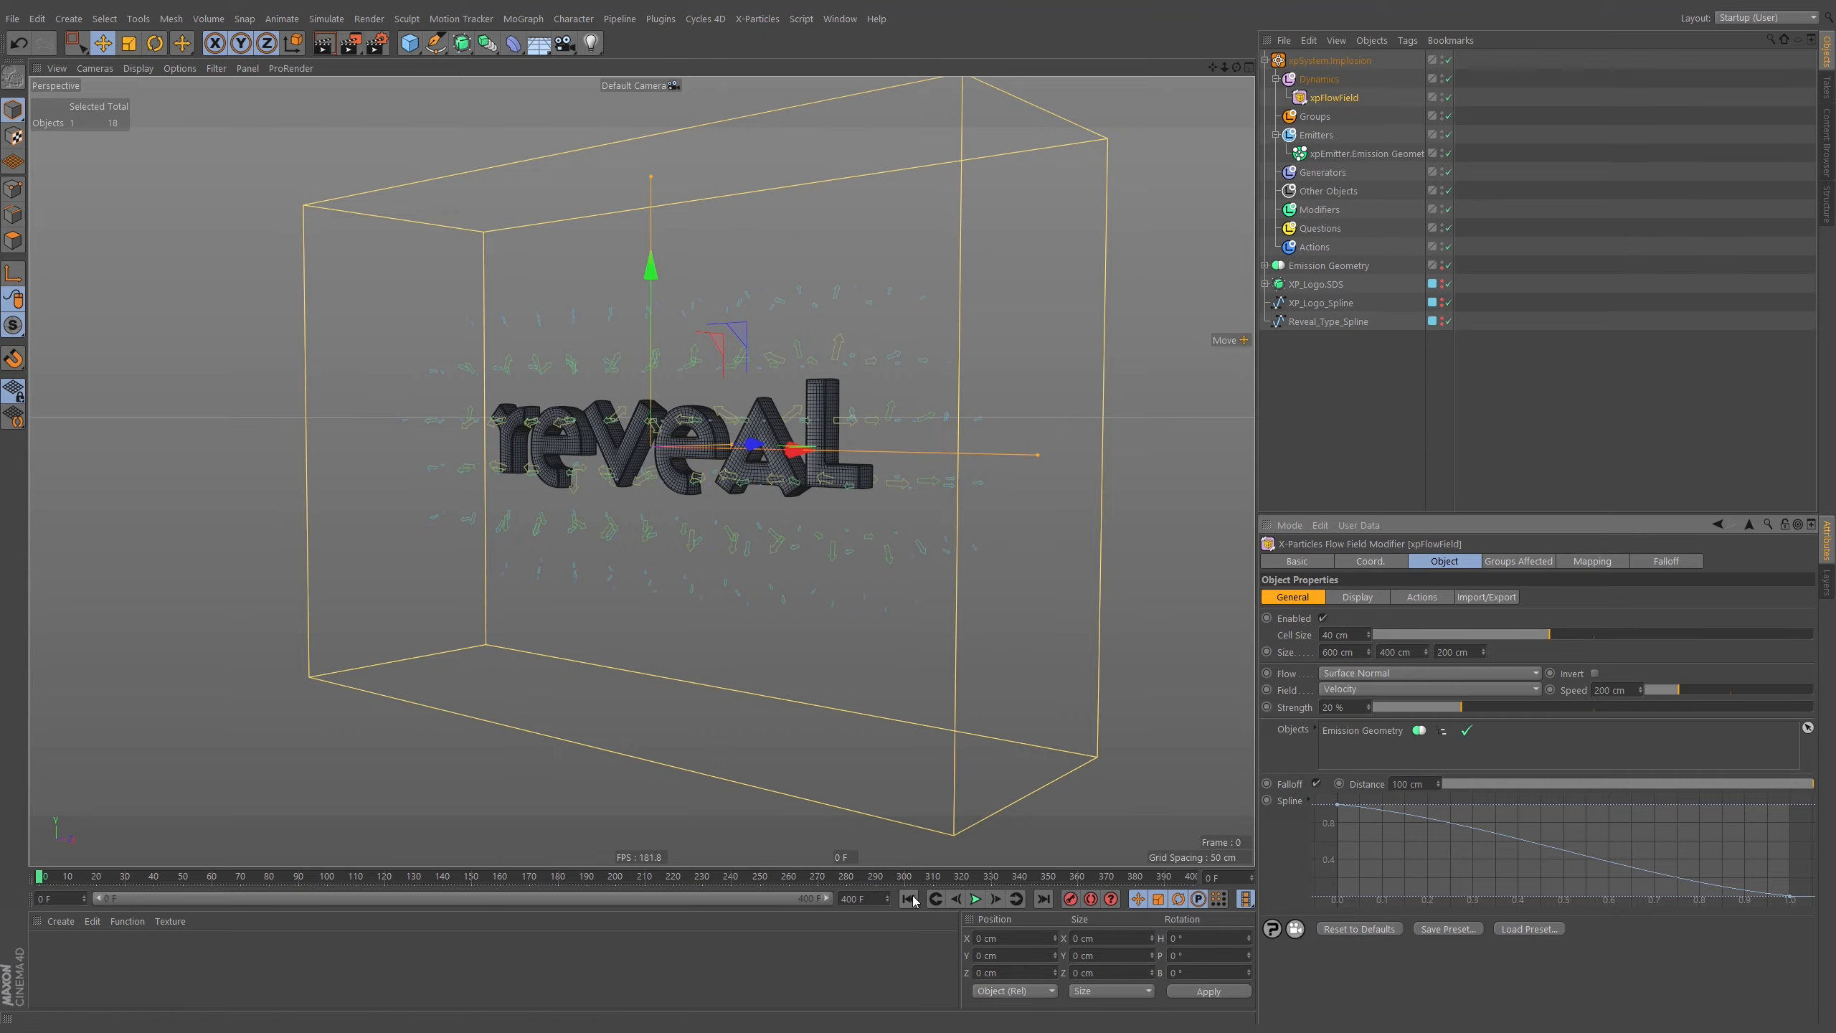
click(976, 899)
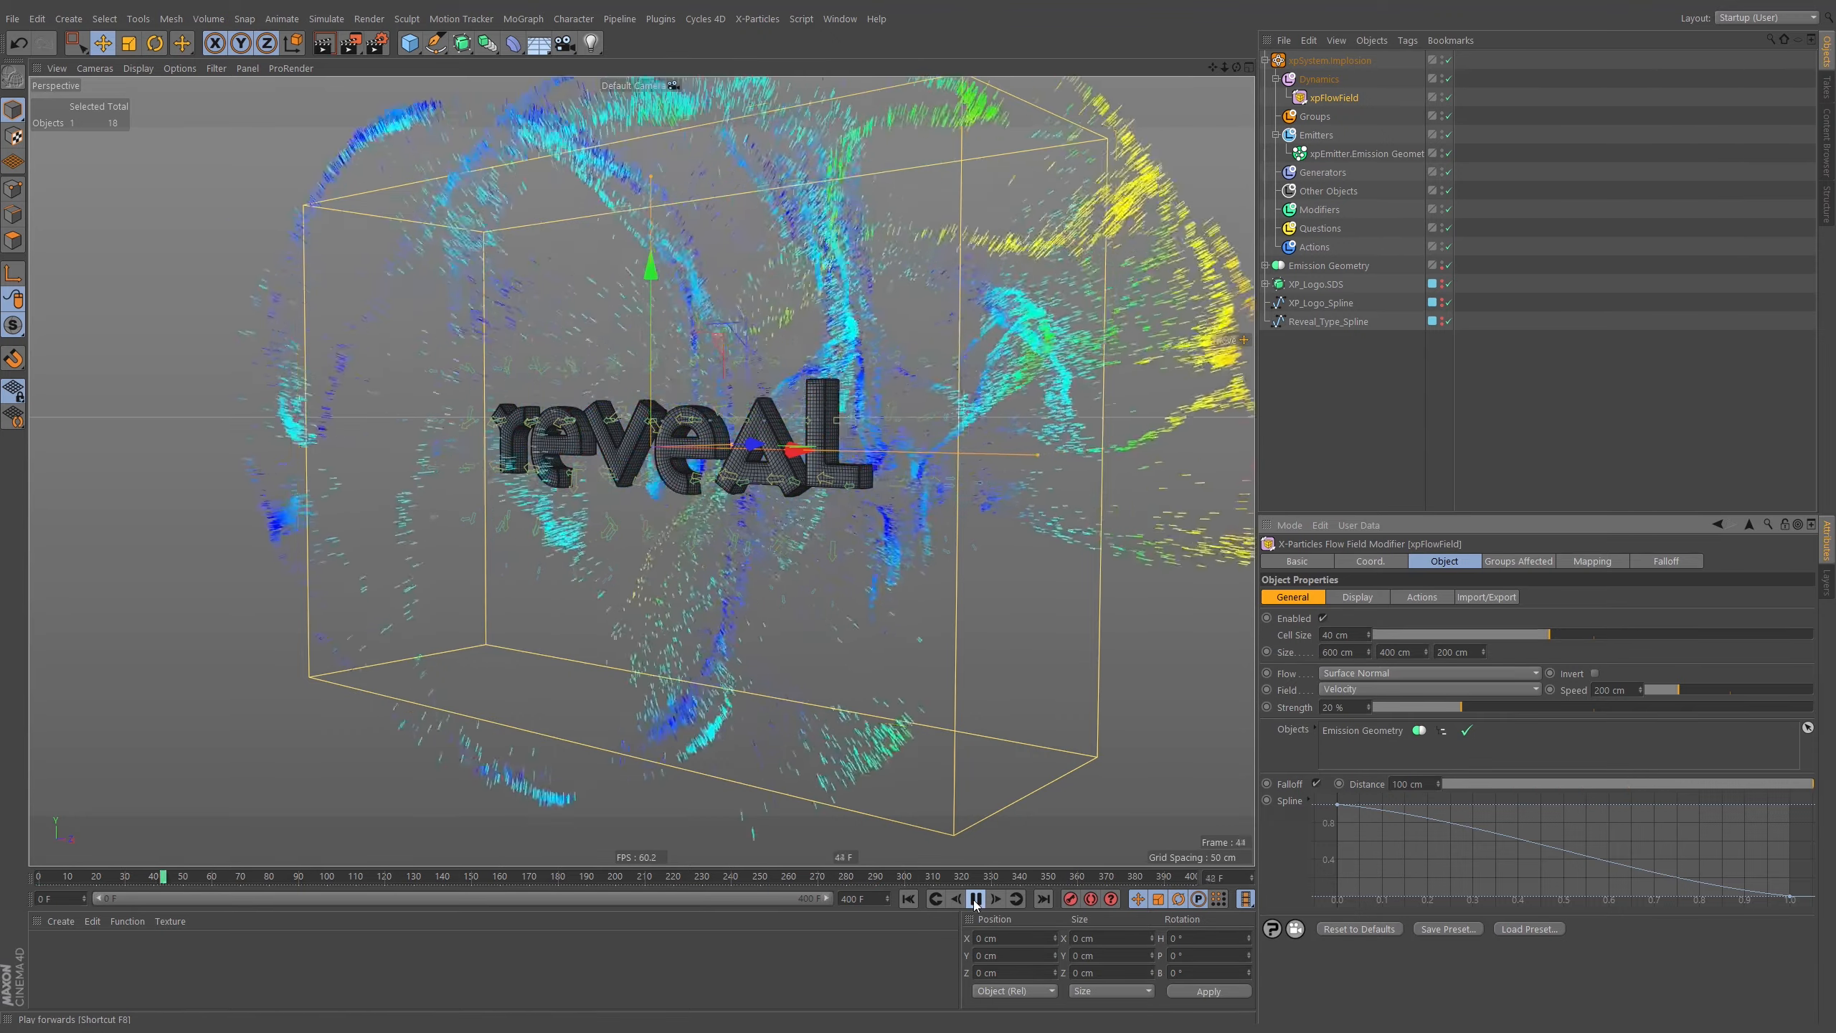
Replay the simulation from the first frame, stop at frame 127 and examine the particle spread around the text.
click(909, 898)
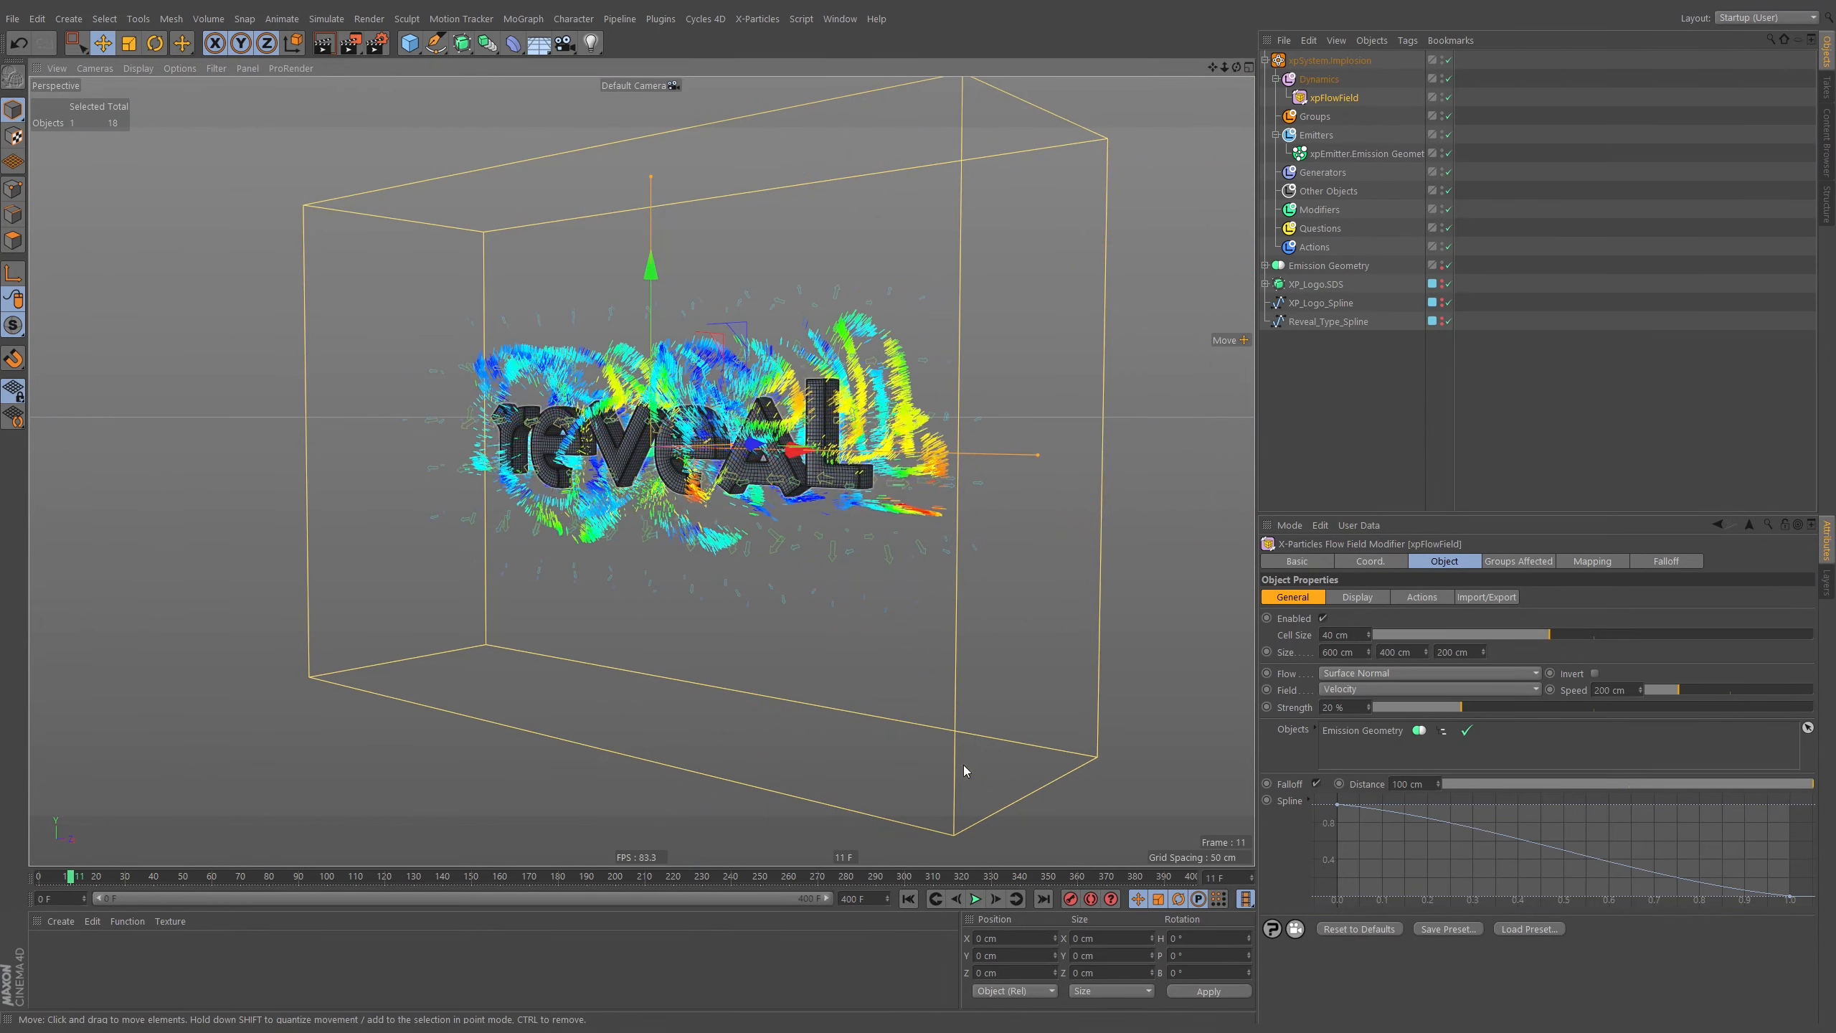
click(976, 899)
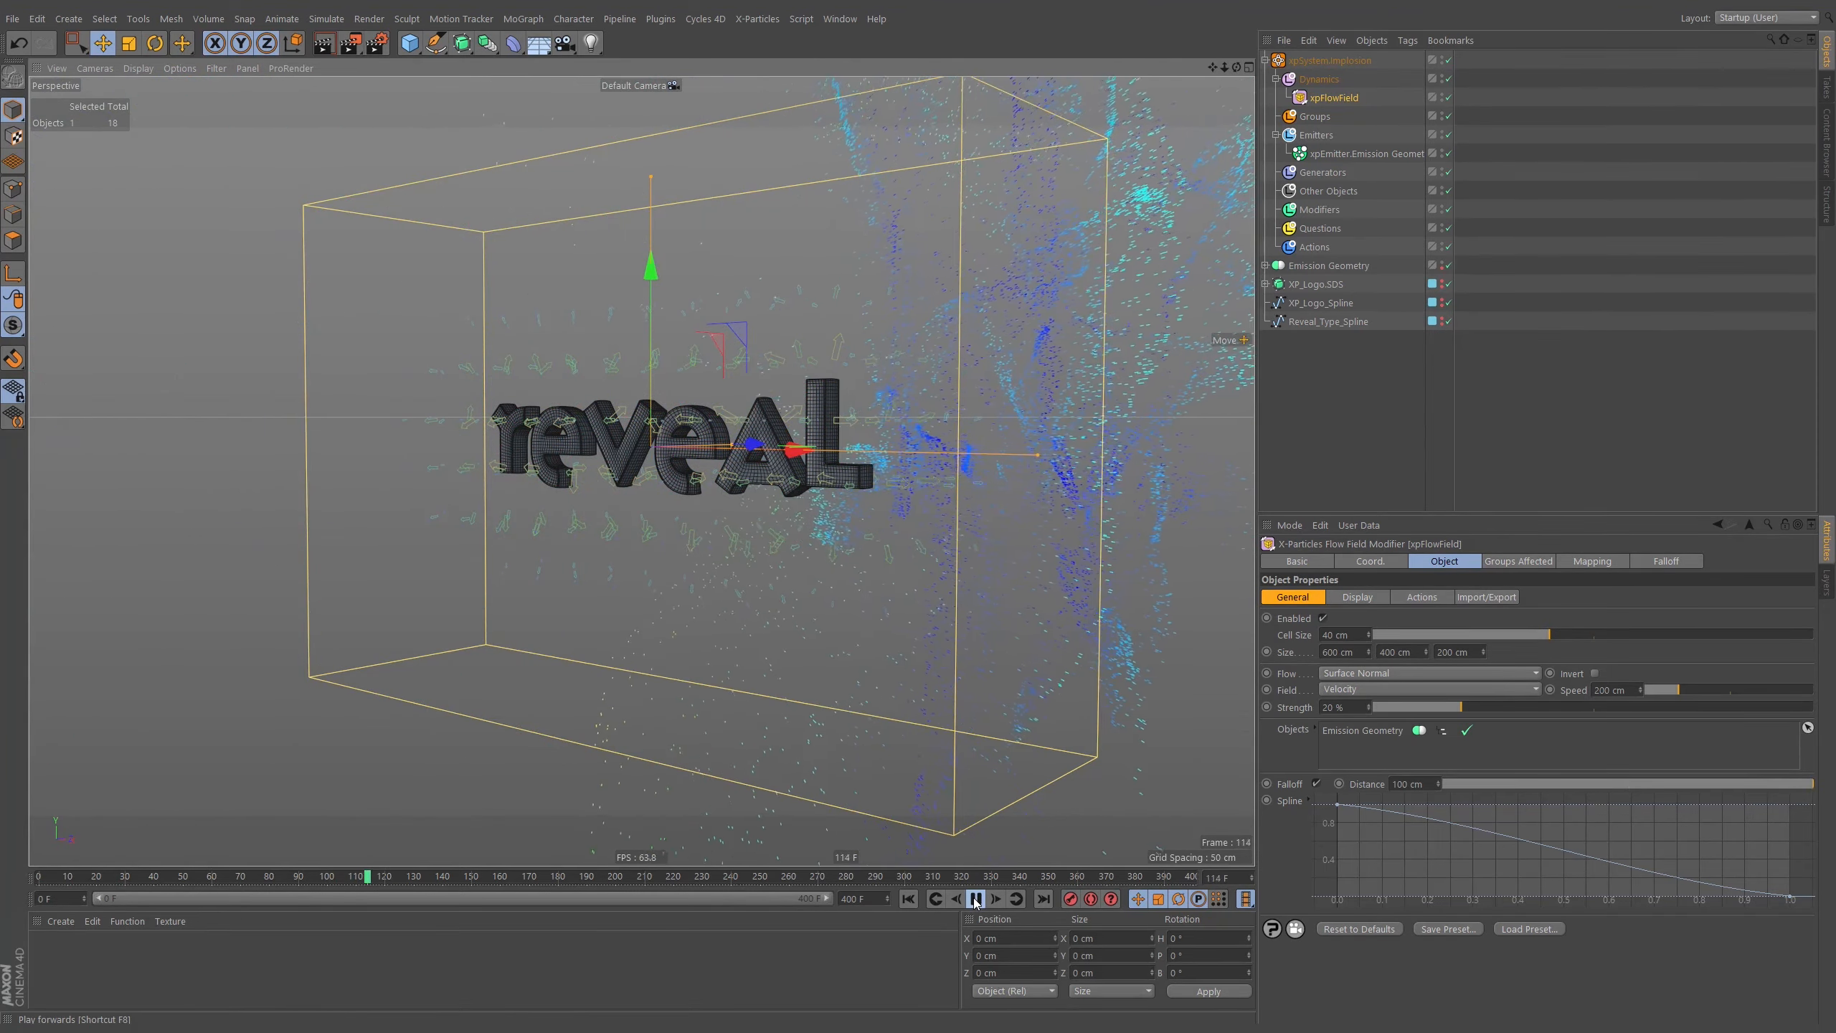
scroll(763, 459, down, 5)
mouse_move(763, 459)
alt+mouse_down()
mouse_move(683, 445)
mouse_move(726, 448)
mouse_move(687, 429)
mouse_move(806, 402)
mouse_move(1164, 454)
mouse_move(1111, 471)
mouse_move(788, 462)
alt+mouse_up()
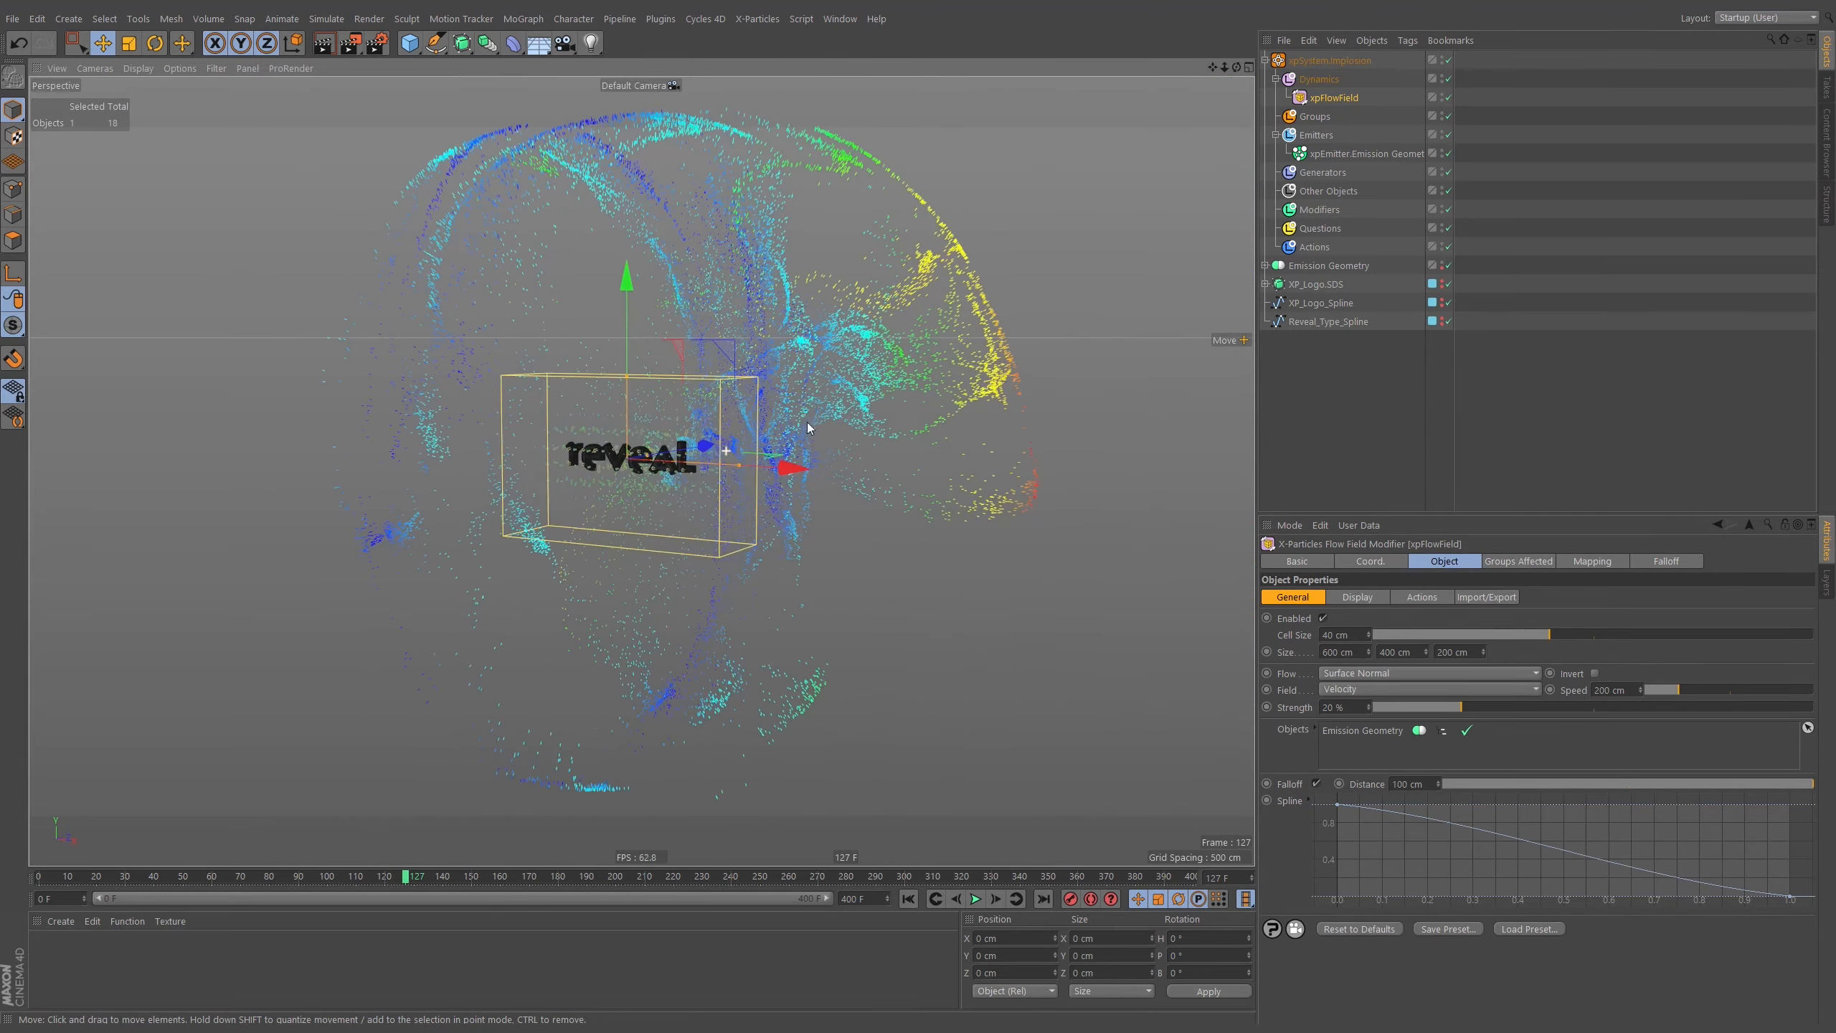
scroll(708, 475, up, 8)
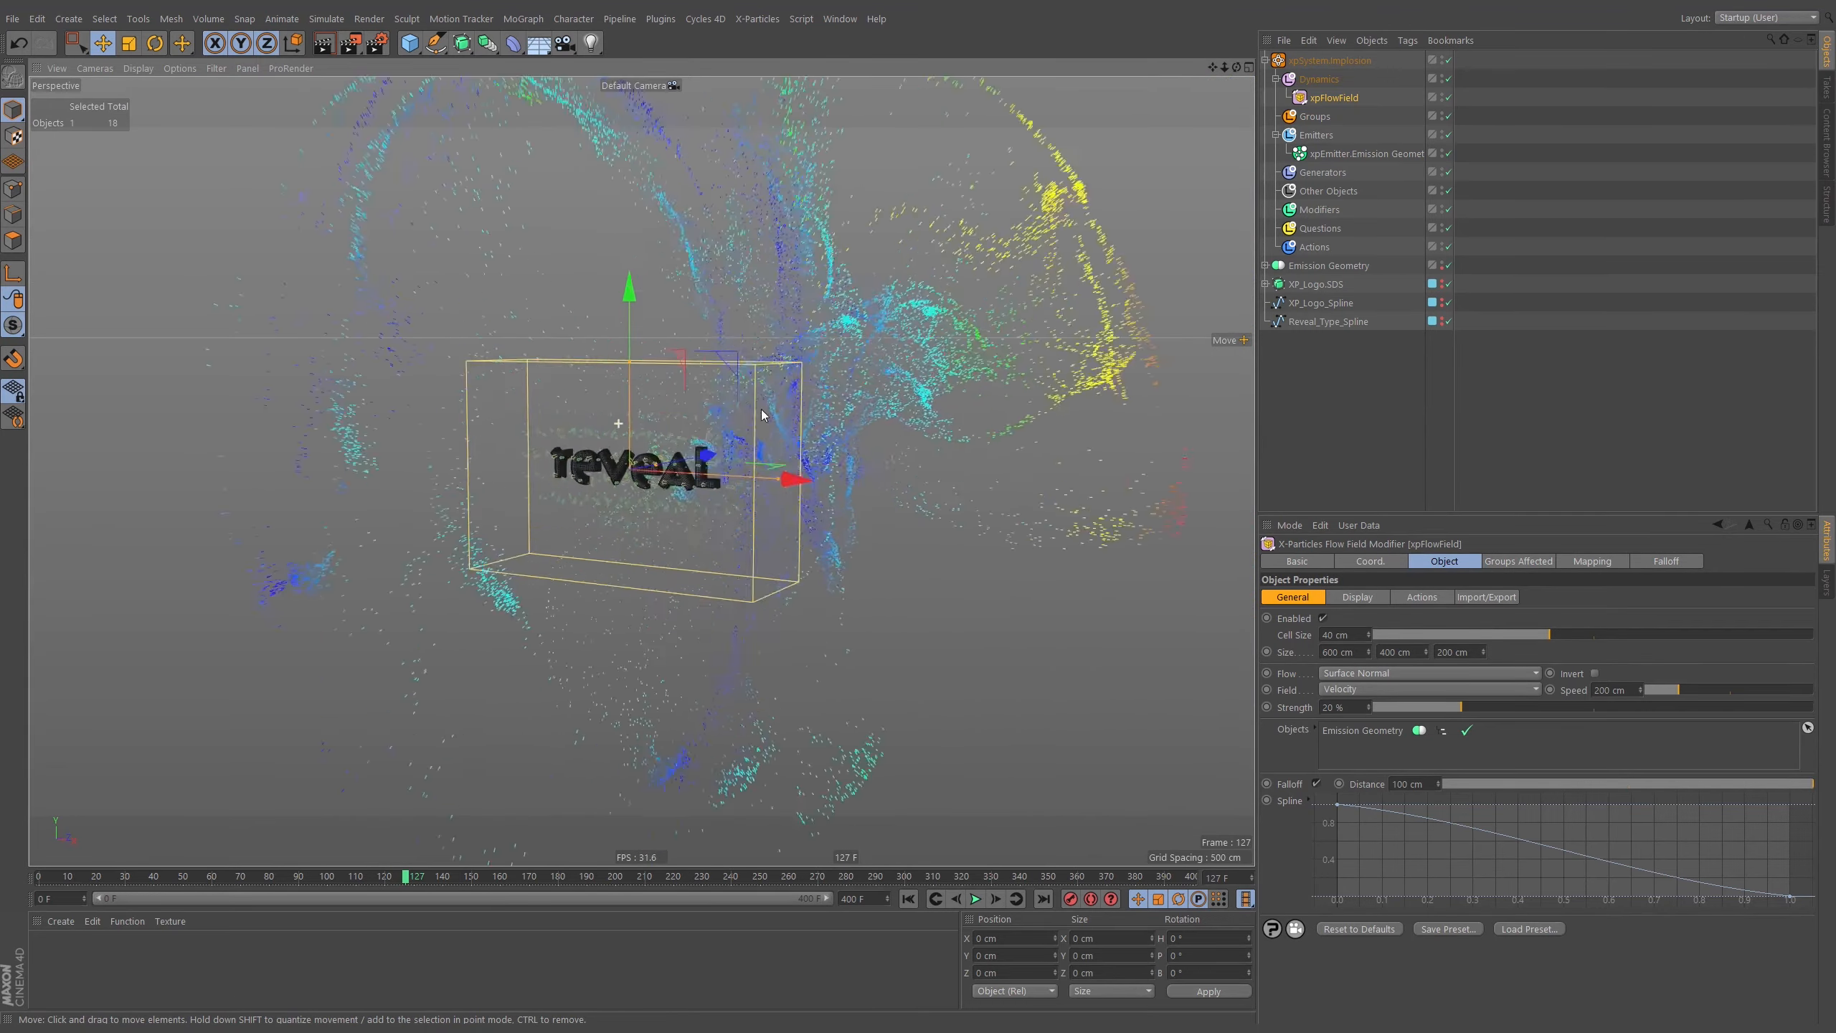
scroll(708, 475, down, 3)
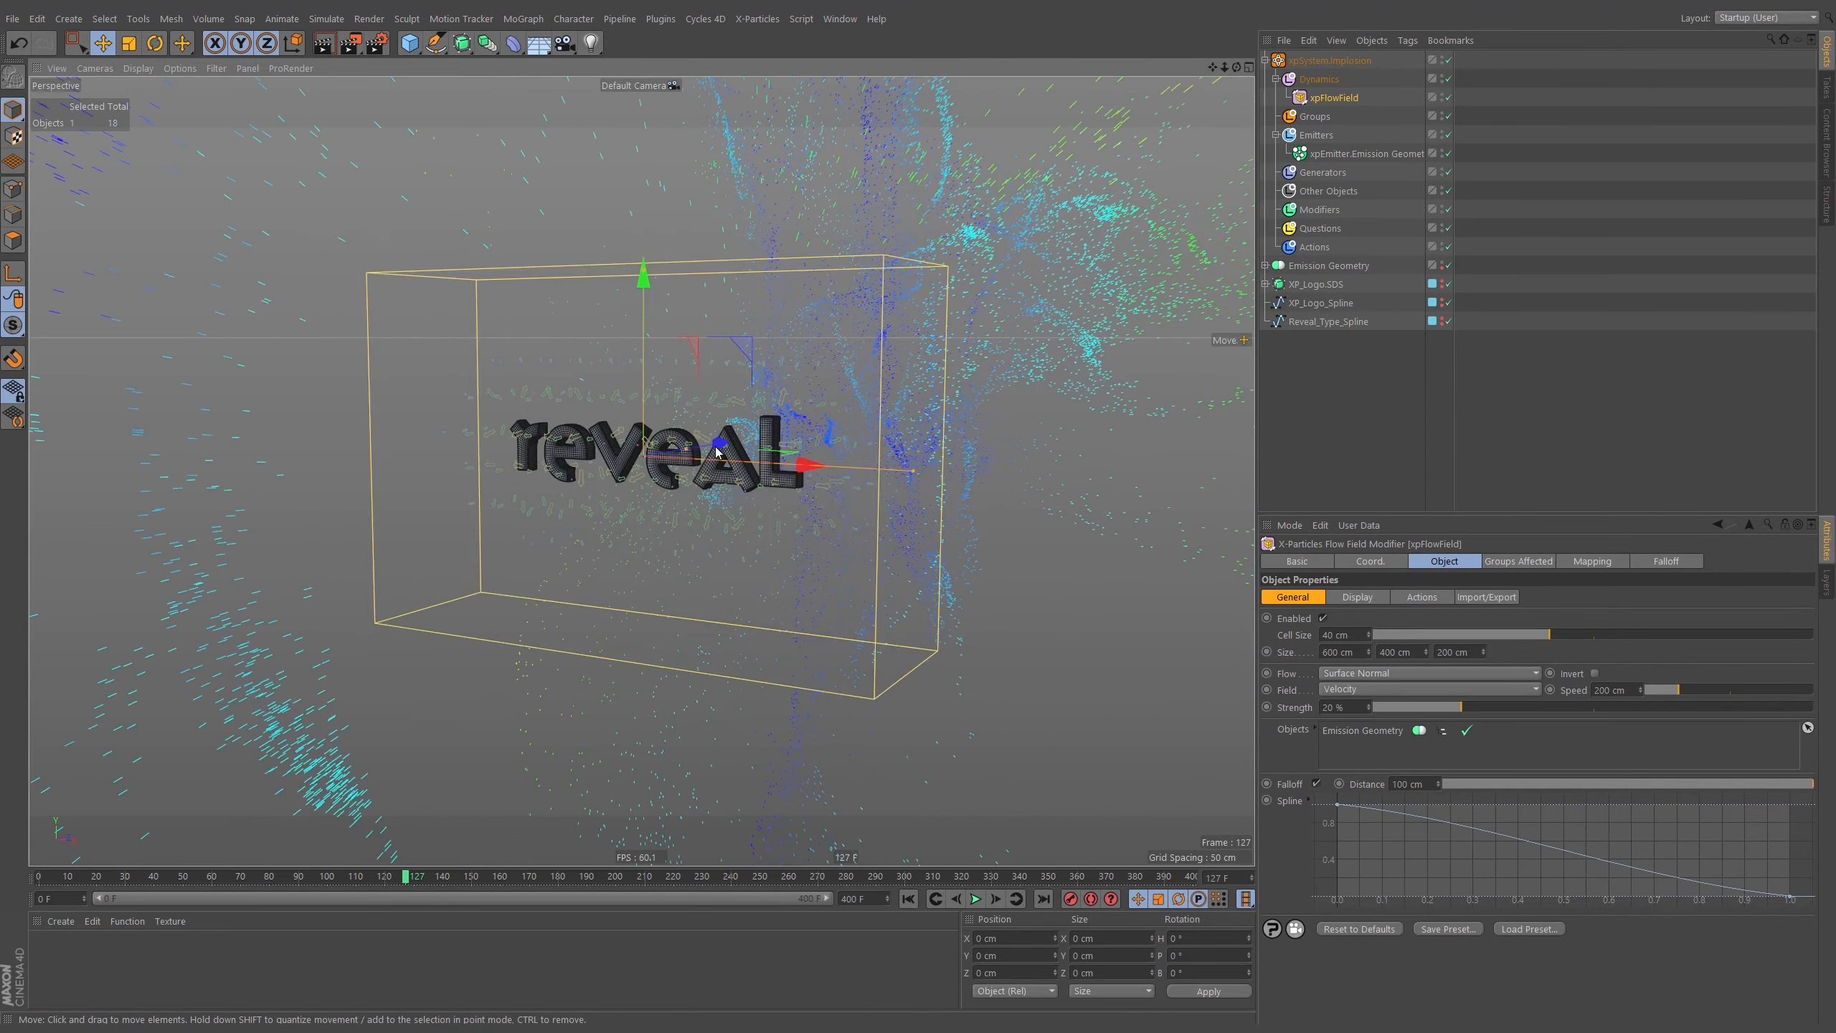
Set the flow field's strength to 10 % and replay the simulation from the first frame to frame 107.
click(910, 899)
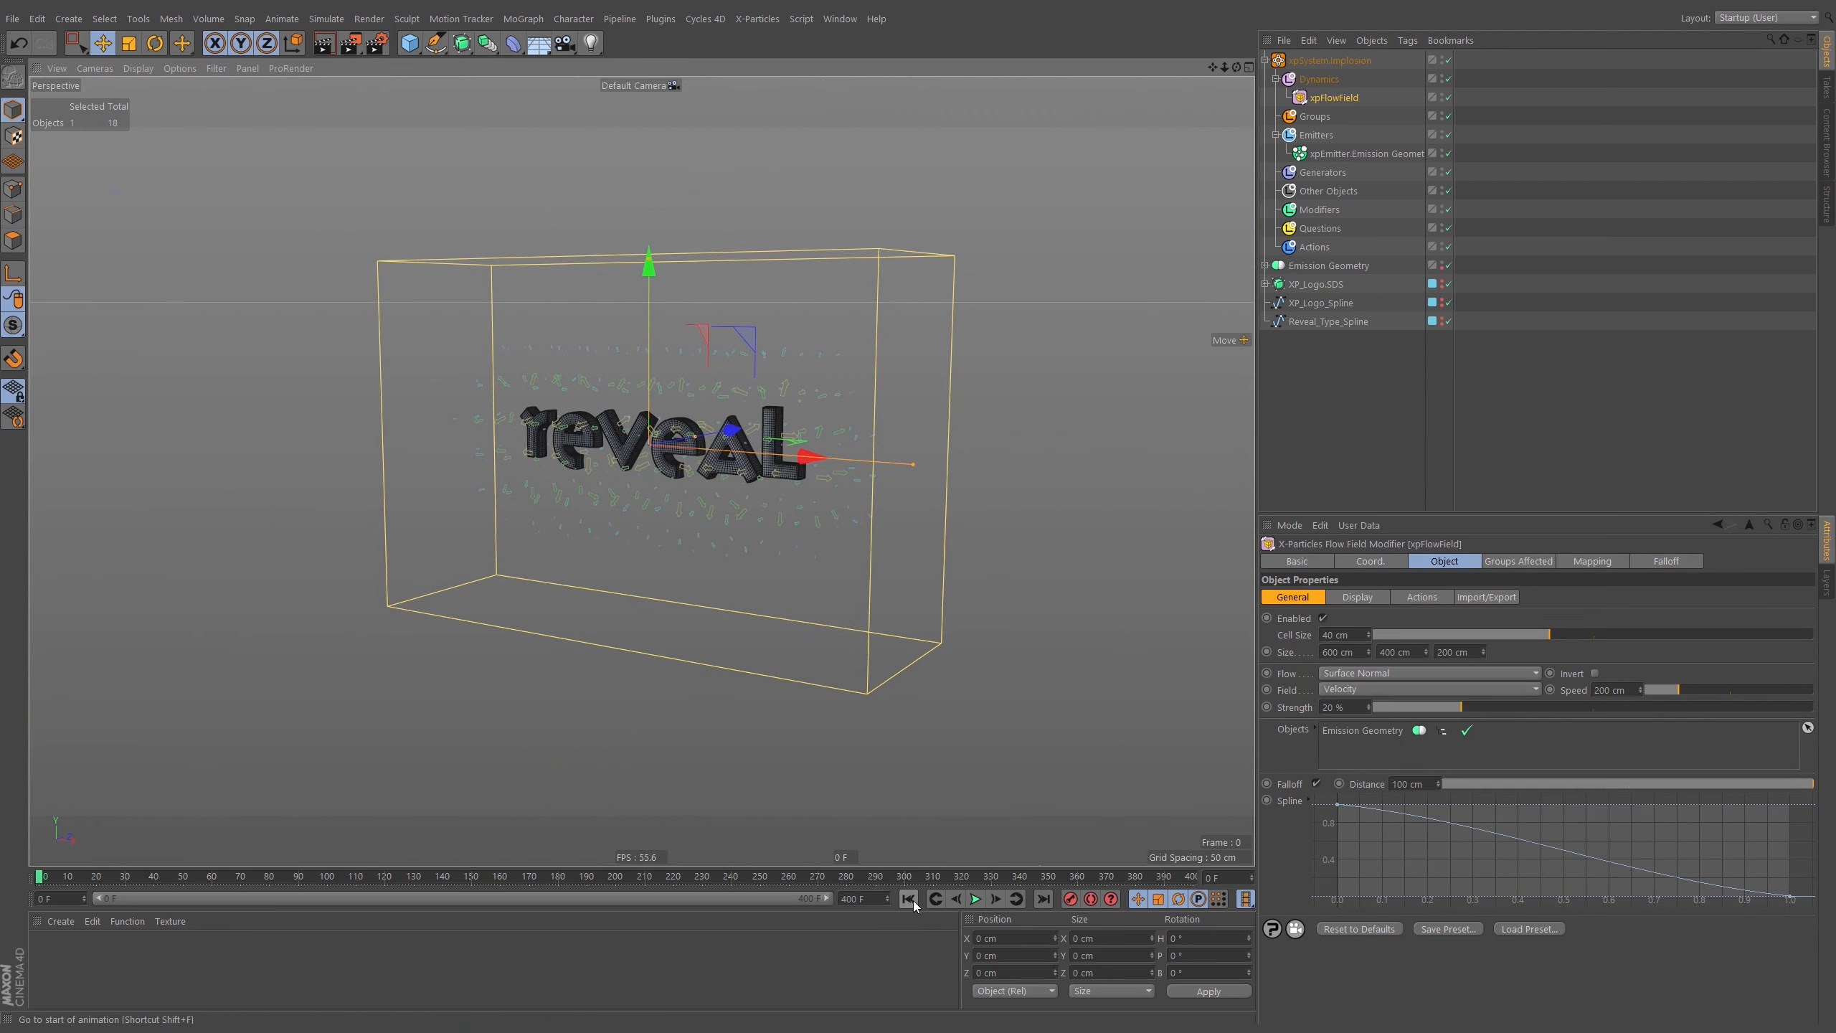
click(1355, 705)
text(10)
key(Return)
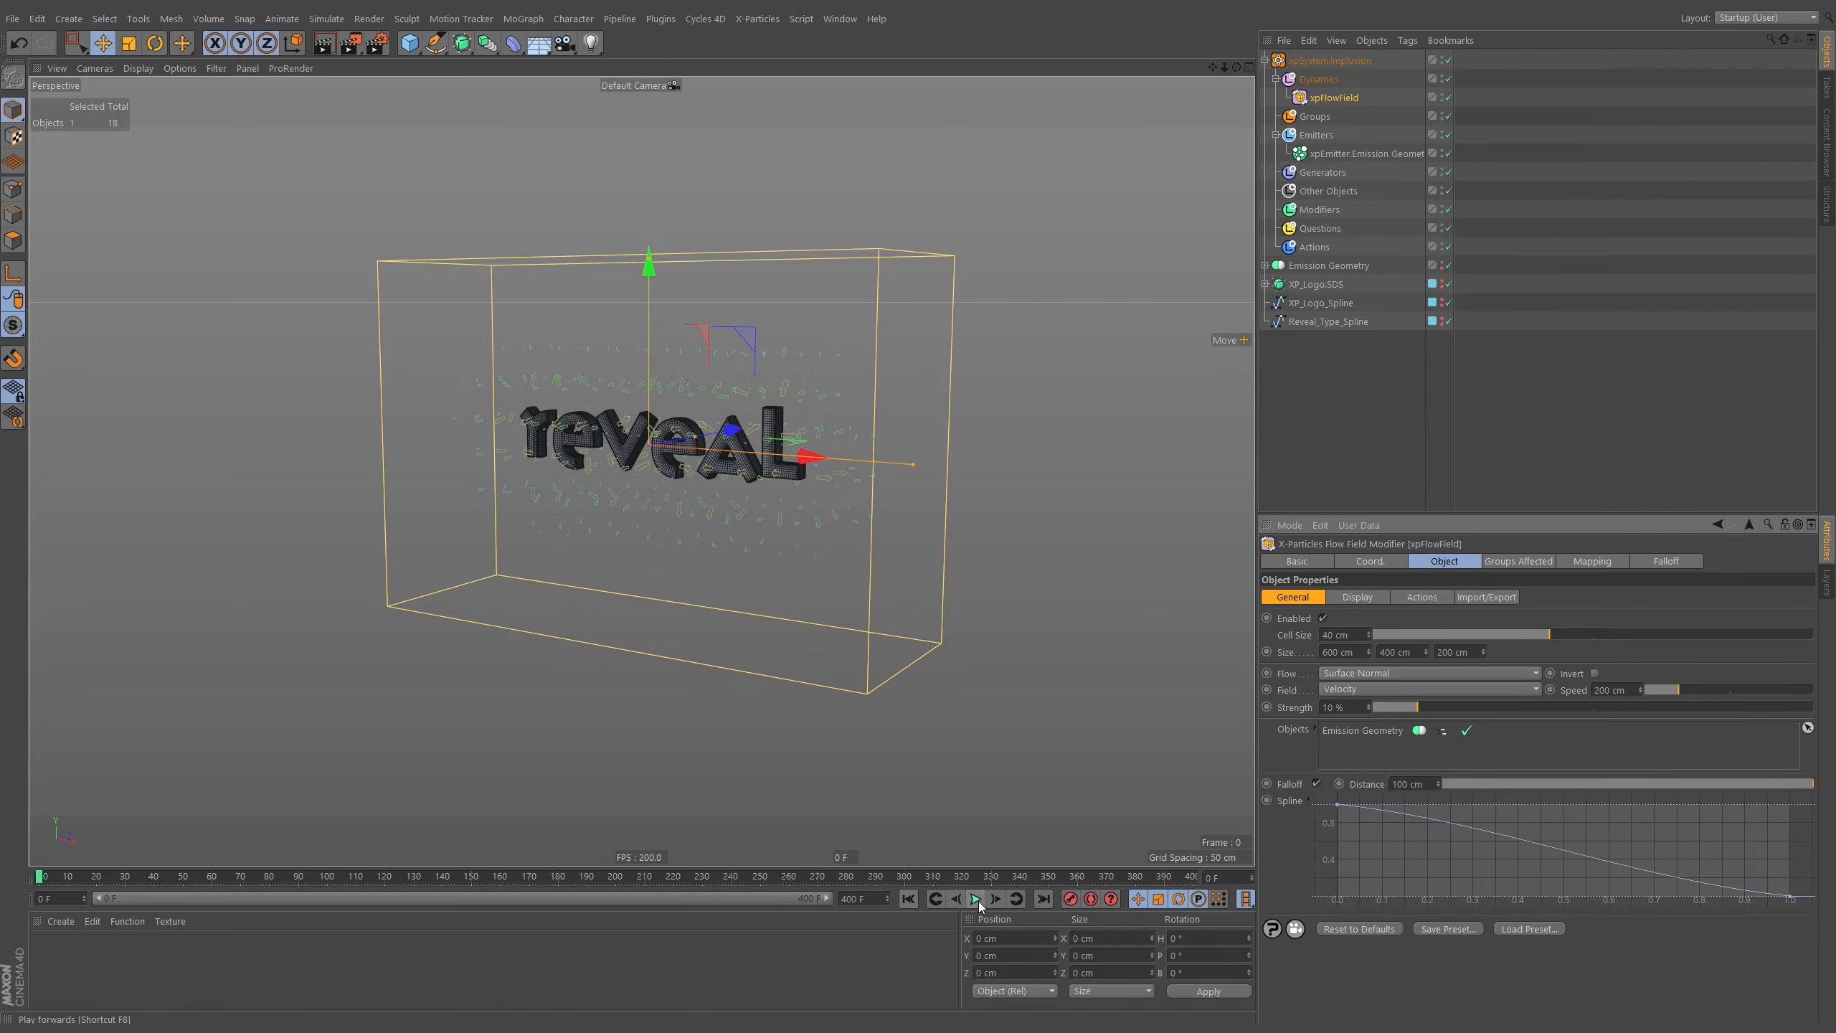
click(976, 899)
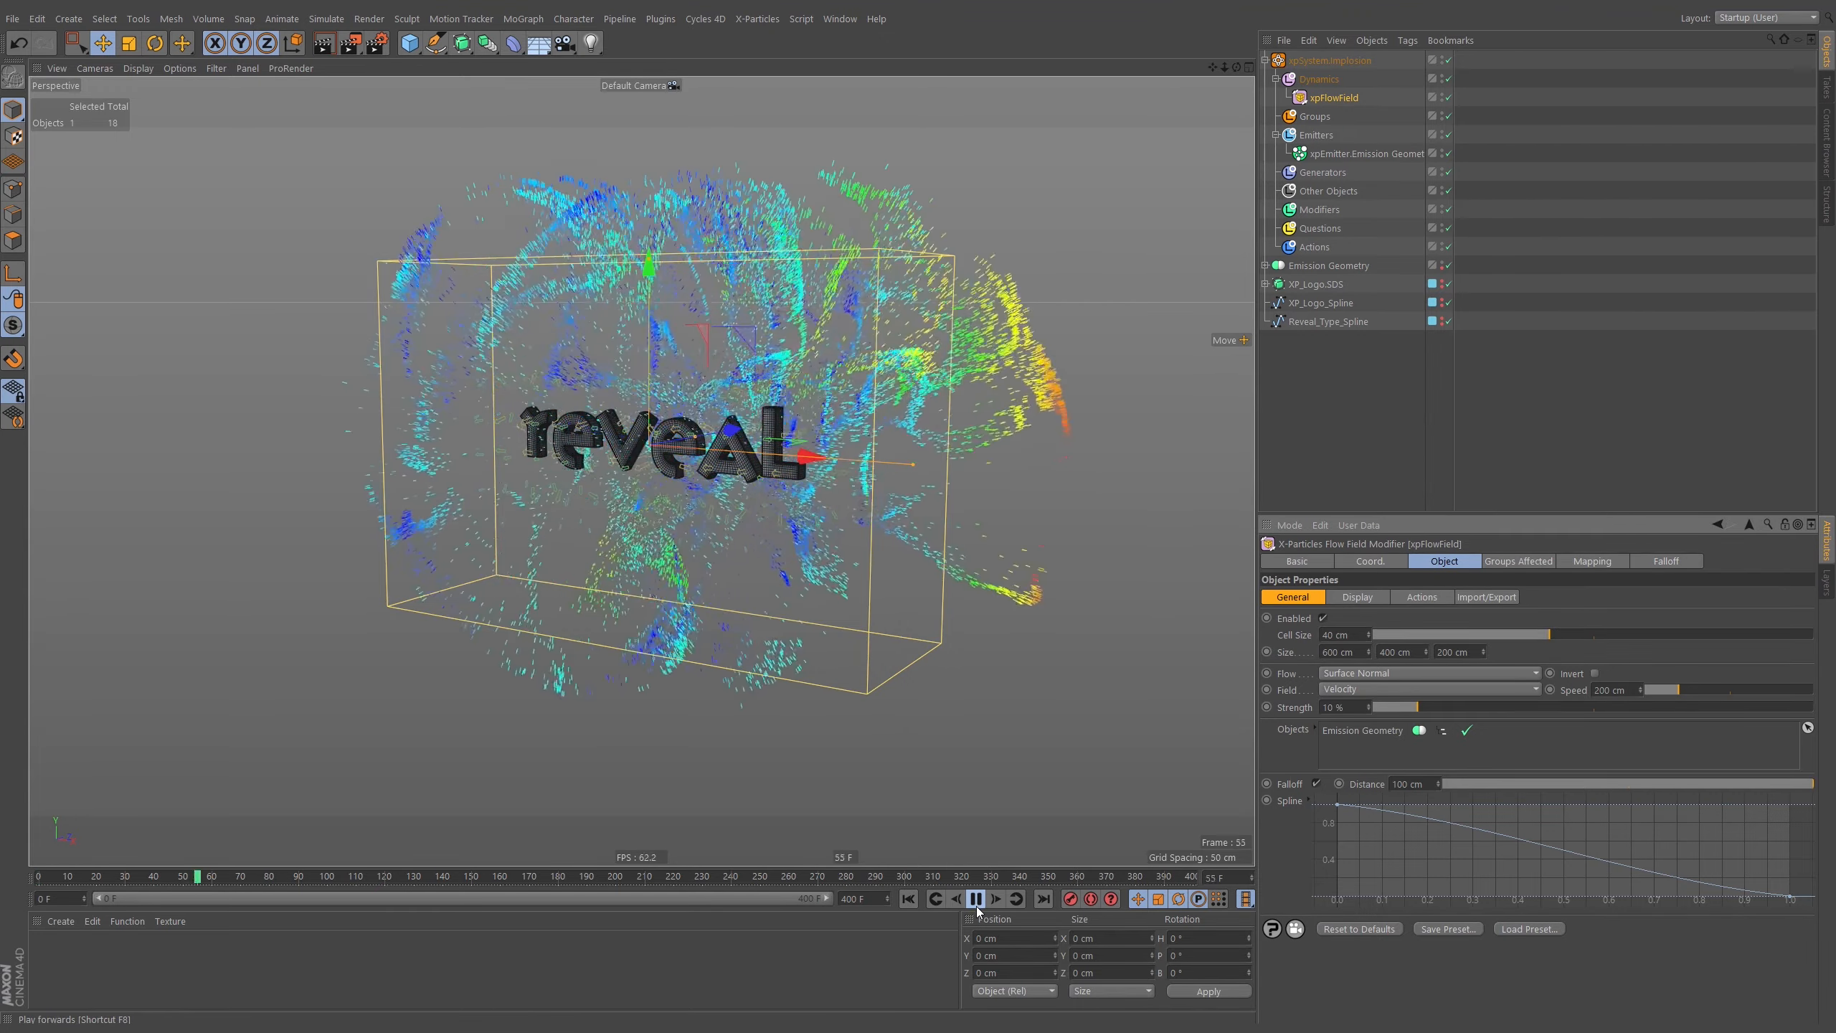
key(F8)
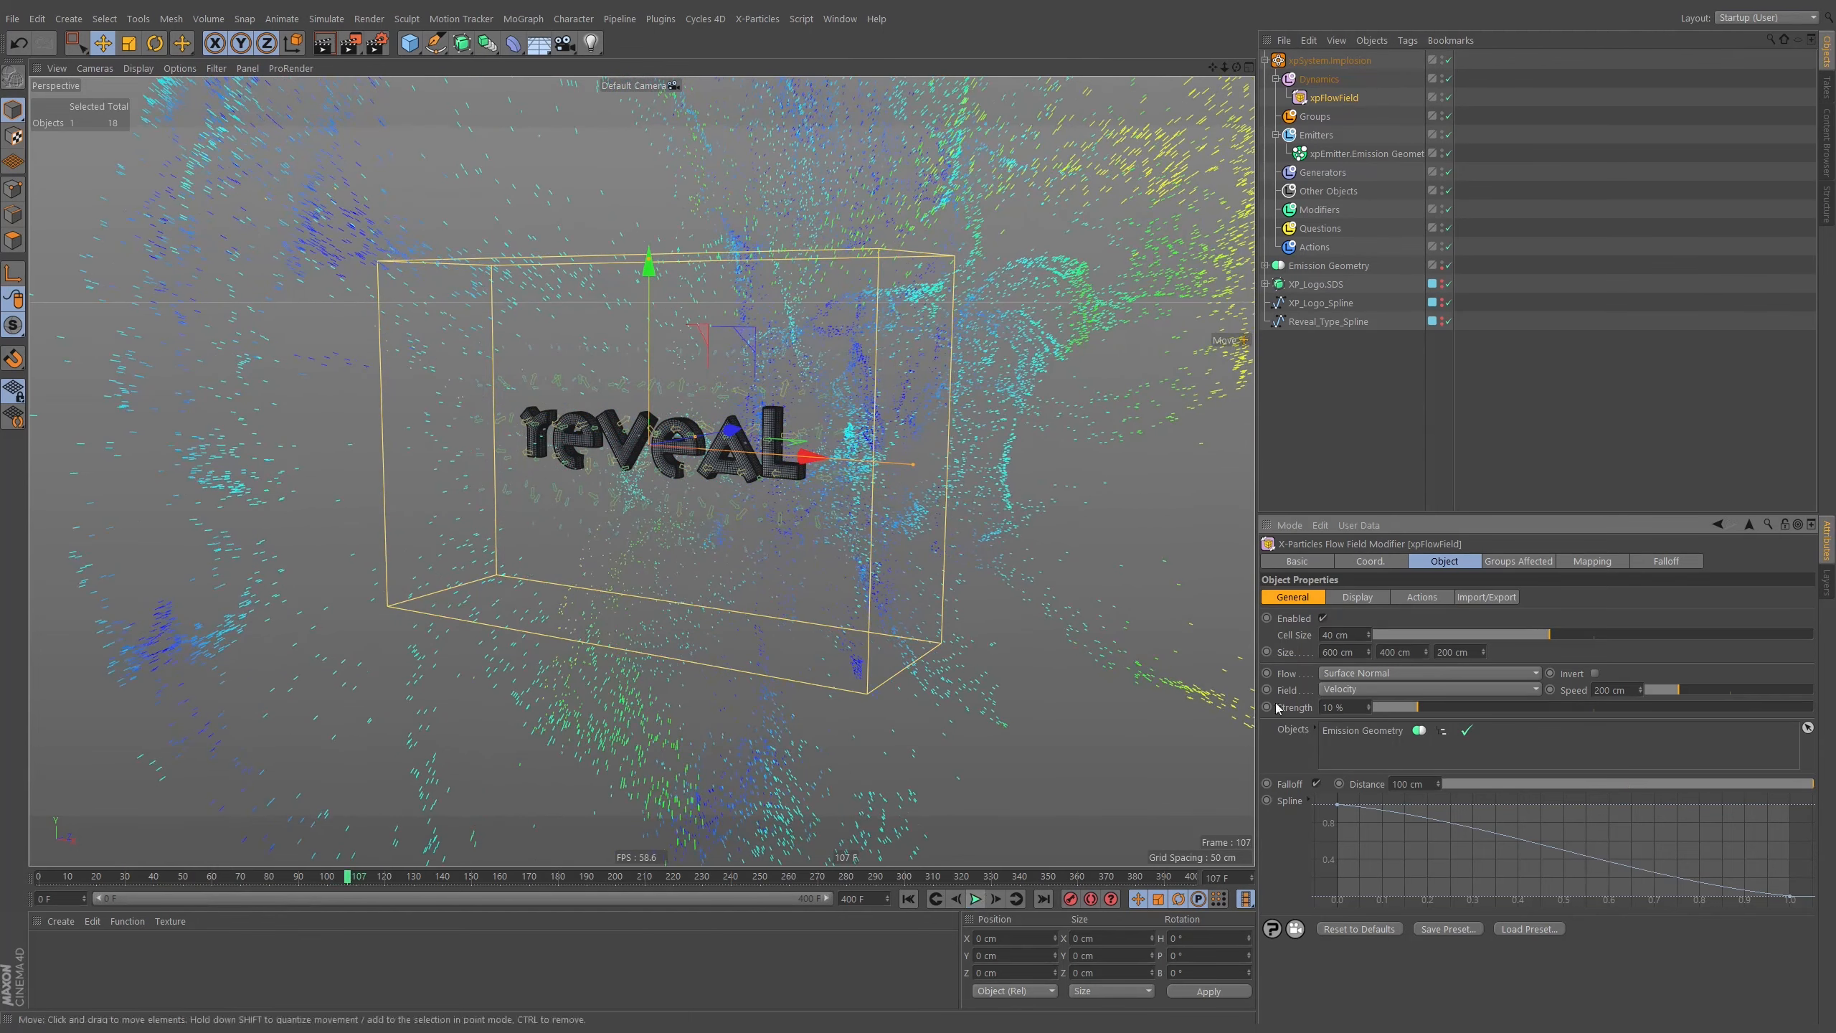
Set the flow field's flow to Surface Tangent and replay the simulation from the first frame to frame 53.
click(1363, 672)
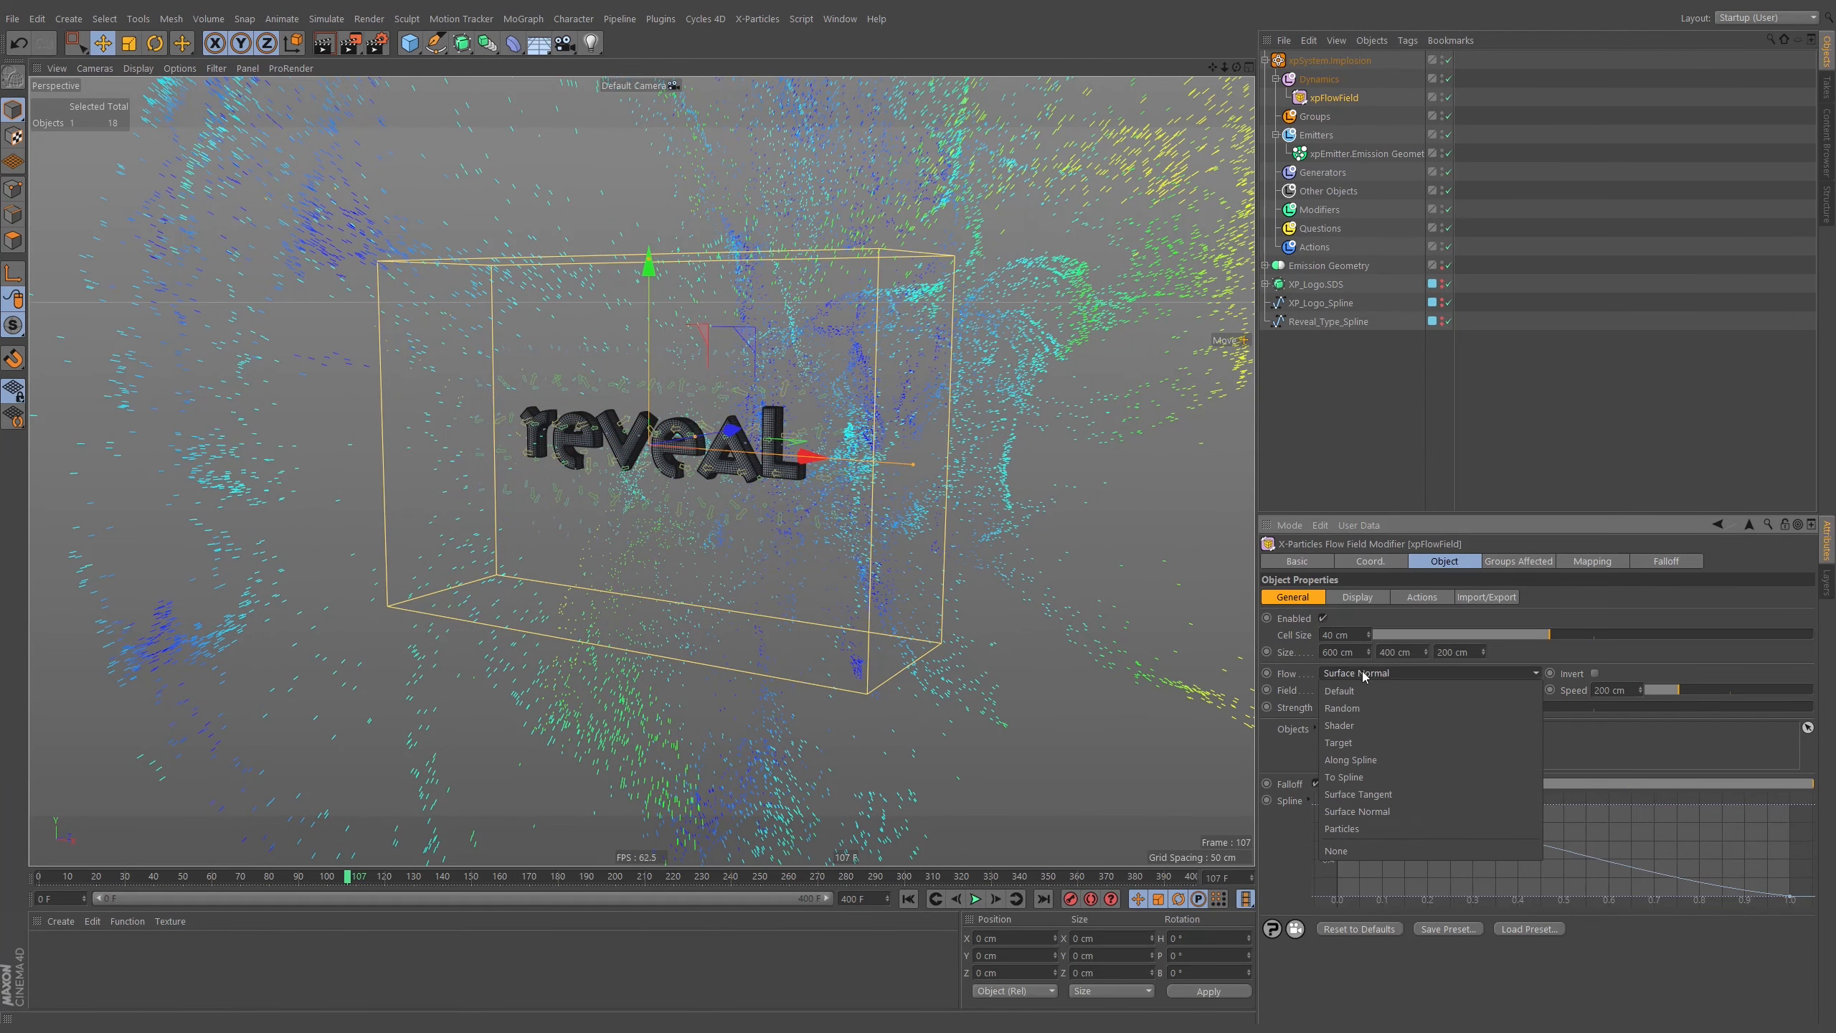
click(1389, 796)
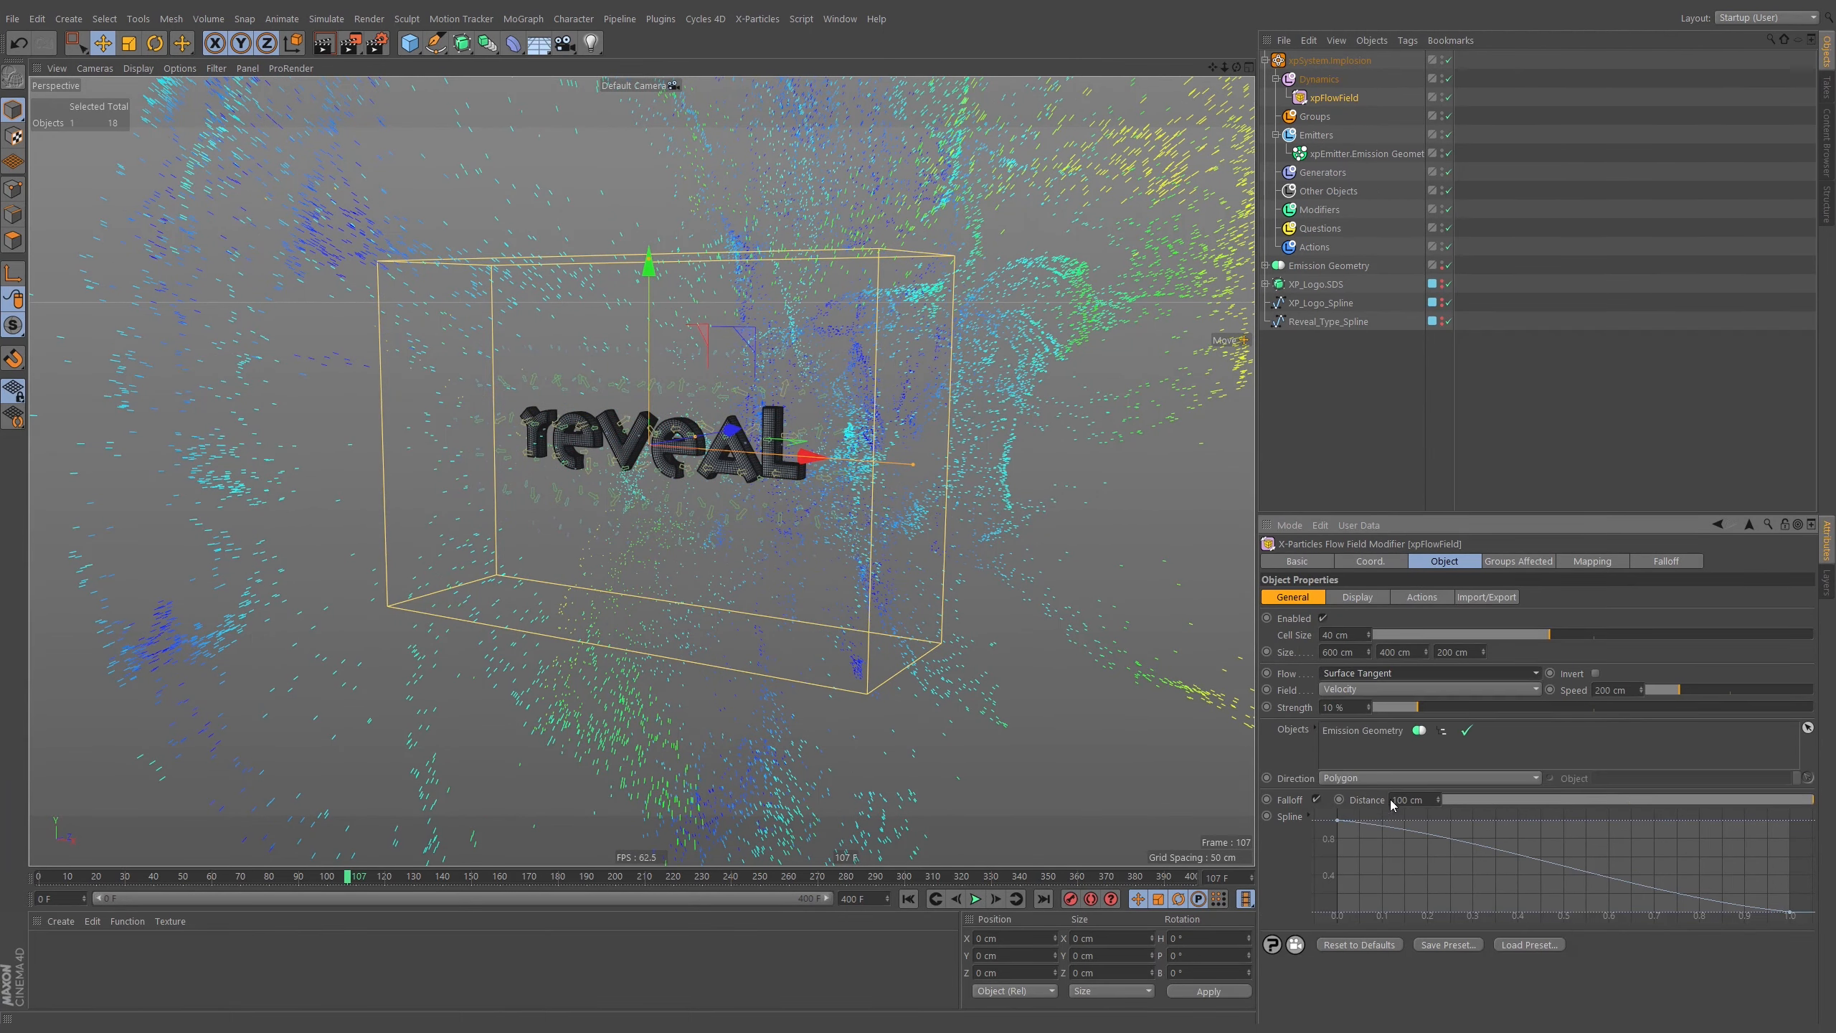
click(909, 899)
click(975, 898)
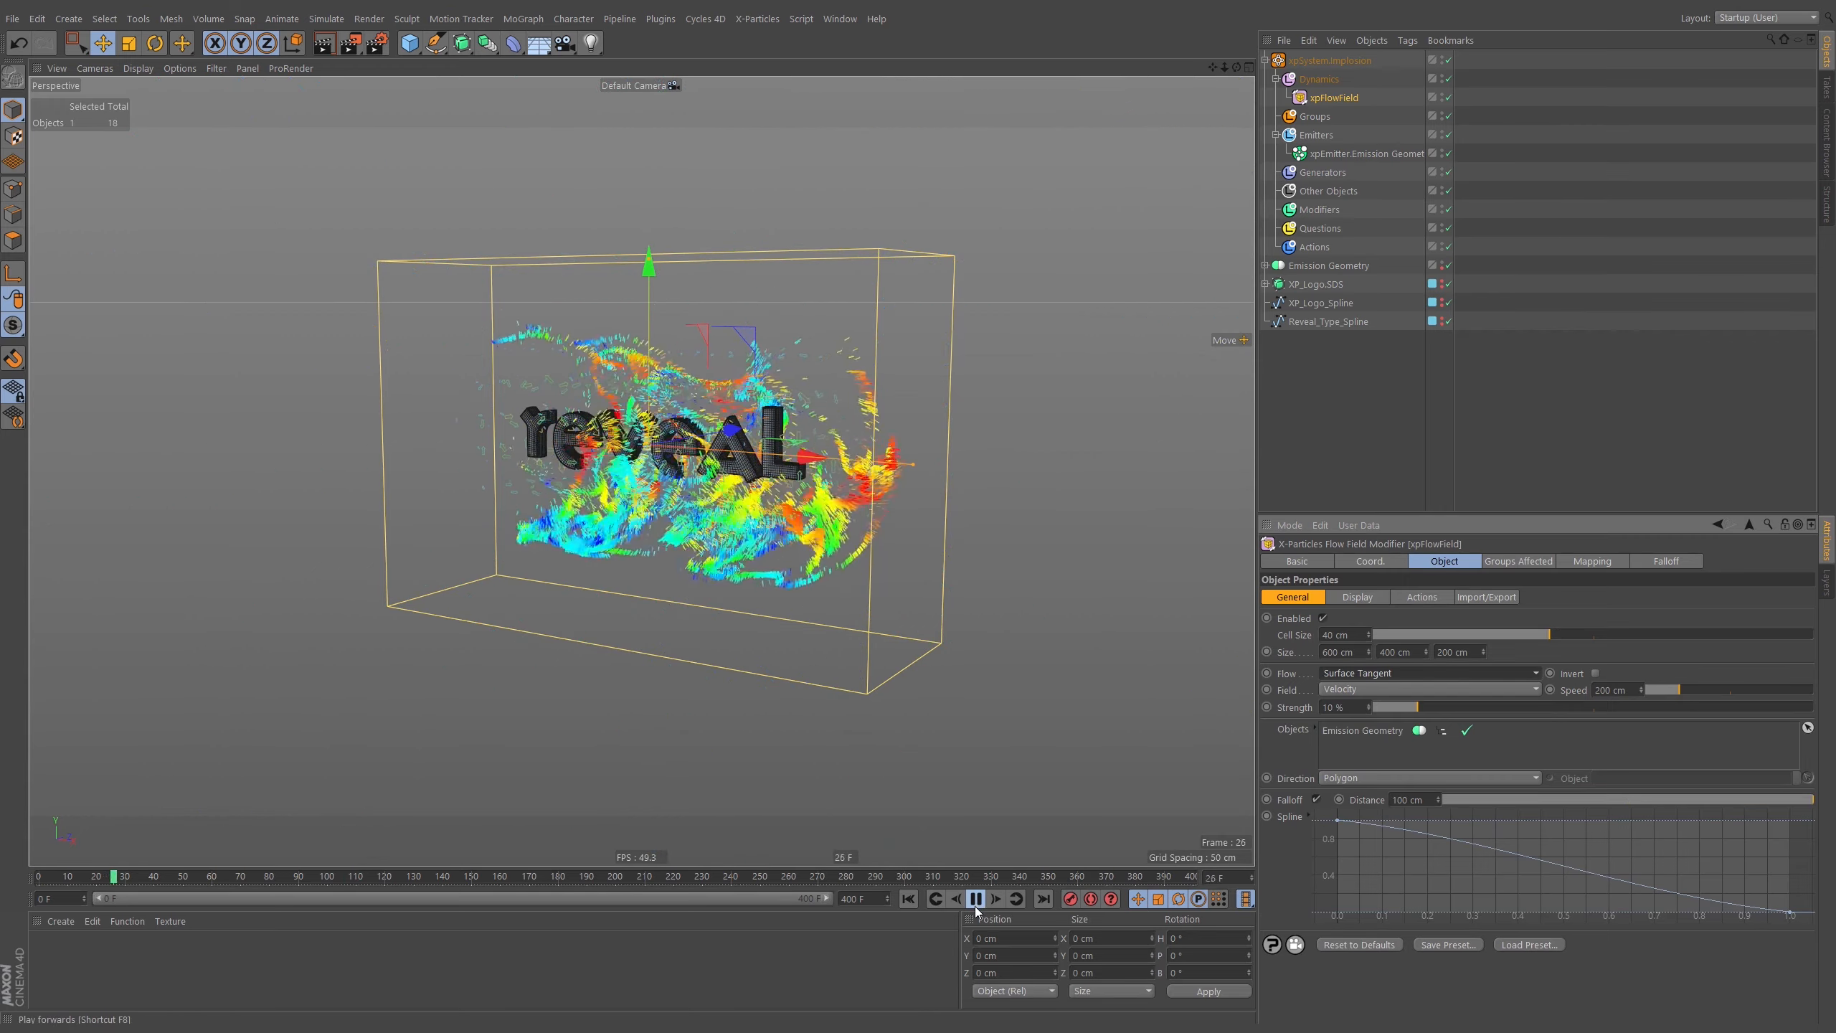
click(975, 899)
Disable the Emission Geometry connector and the subdivision surface inside it, with the Reveal_Type_Clean_topo_3D mesh selected.
scroll(805, 438, up, 10)
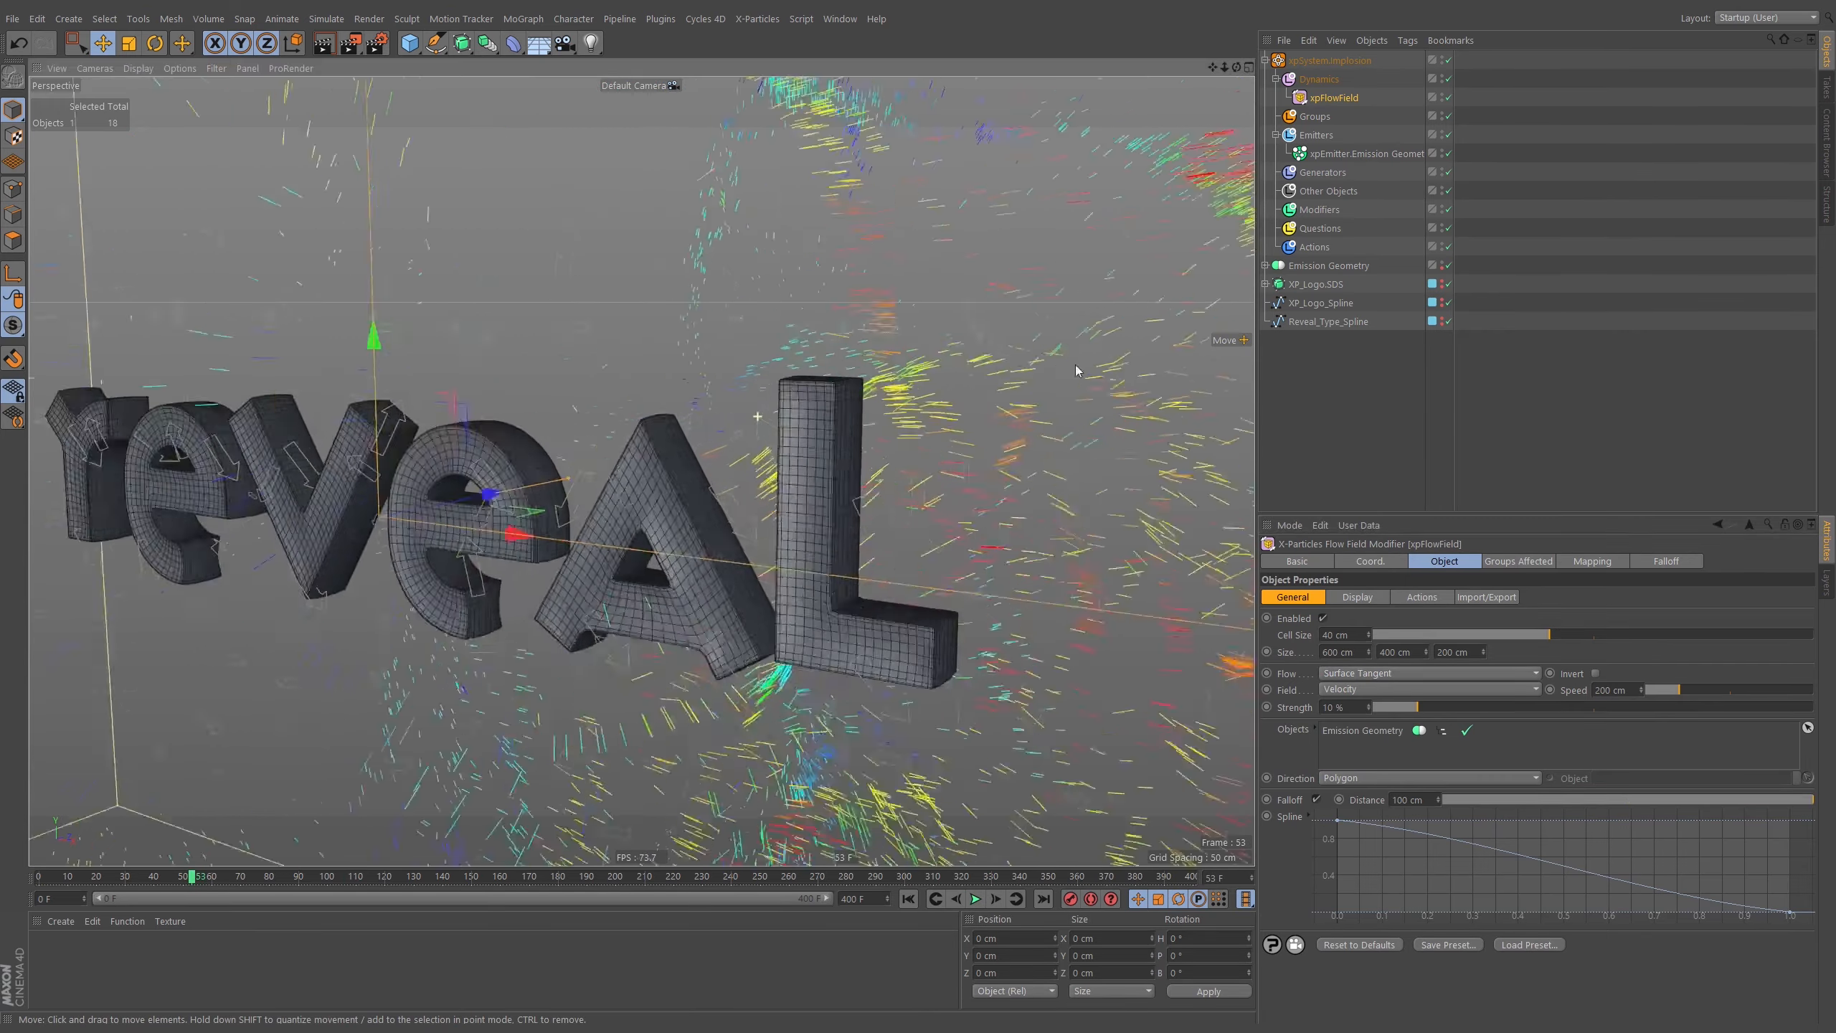
alt+drag(804, 438, 844, 410)
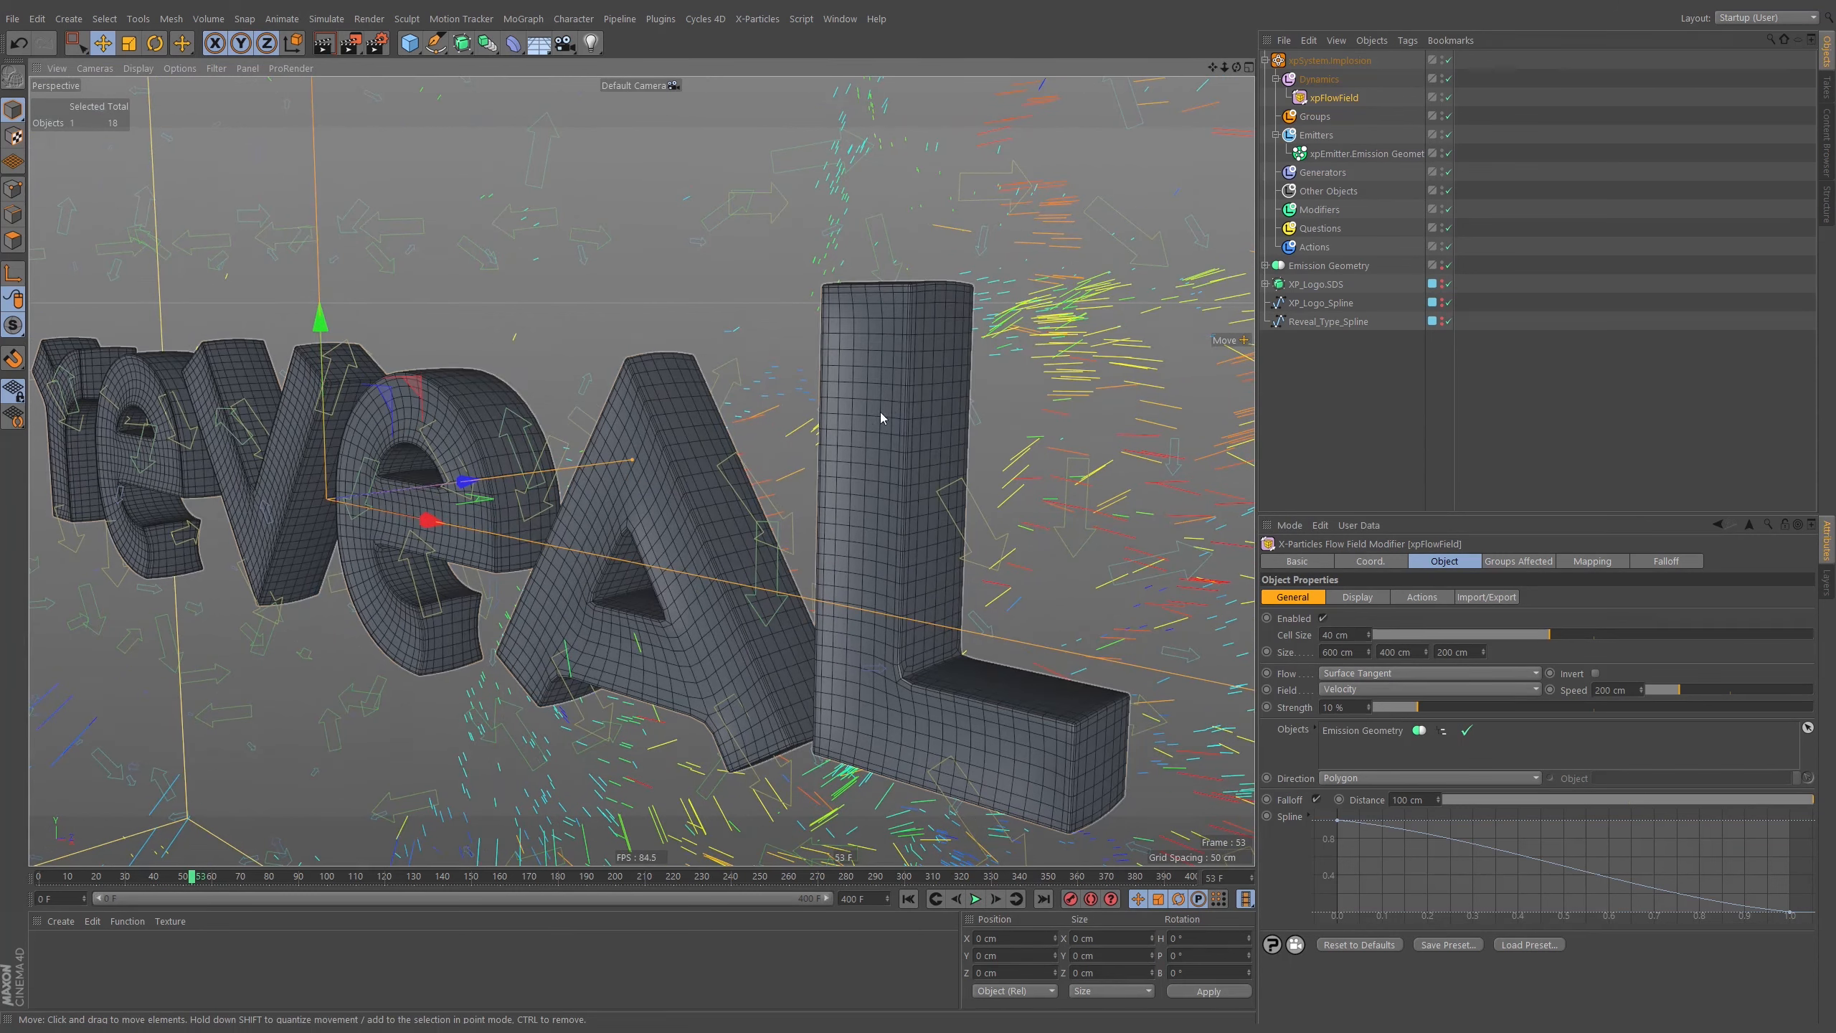
click(1329, 266)
click(1266, 265)
click(1448, 266)
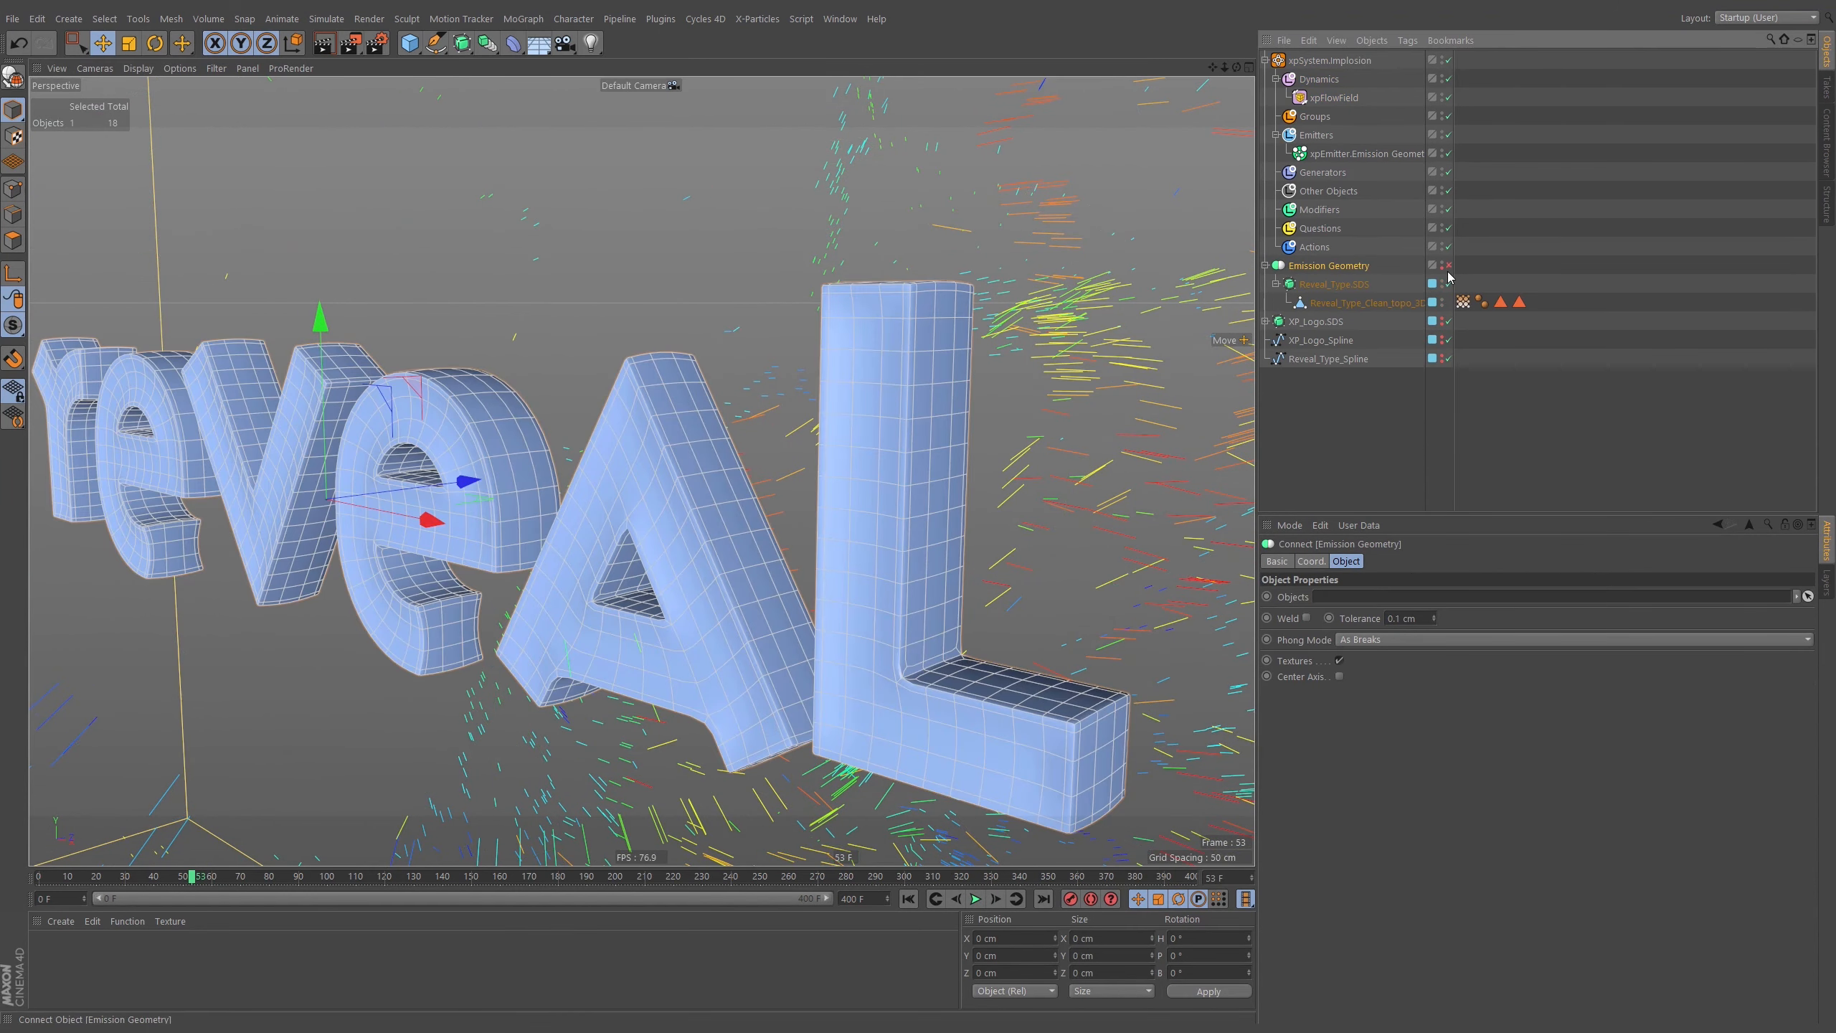
click(1343, 304)
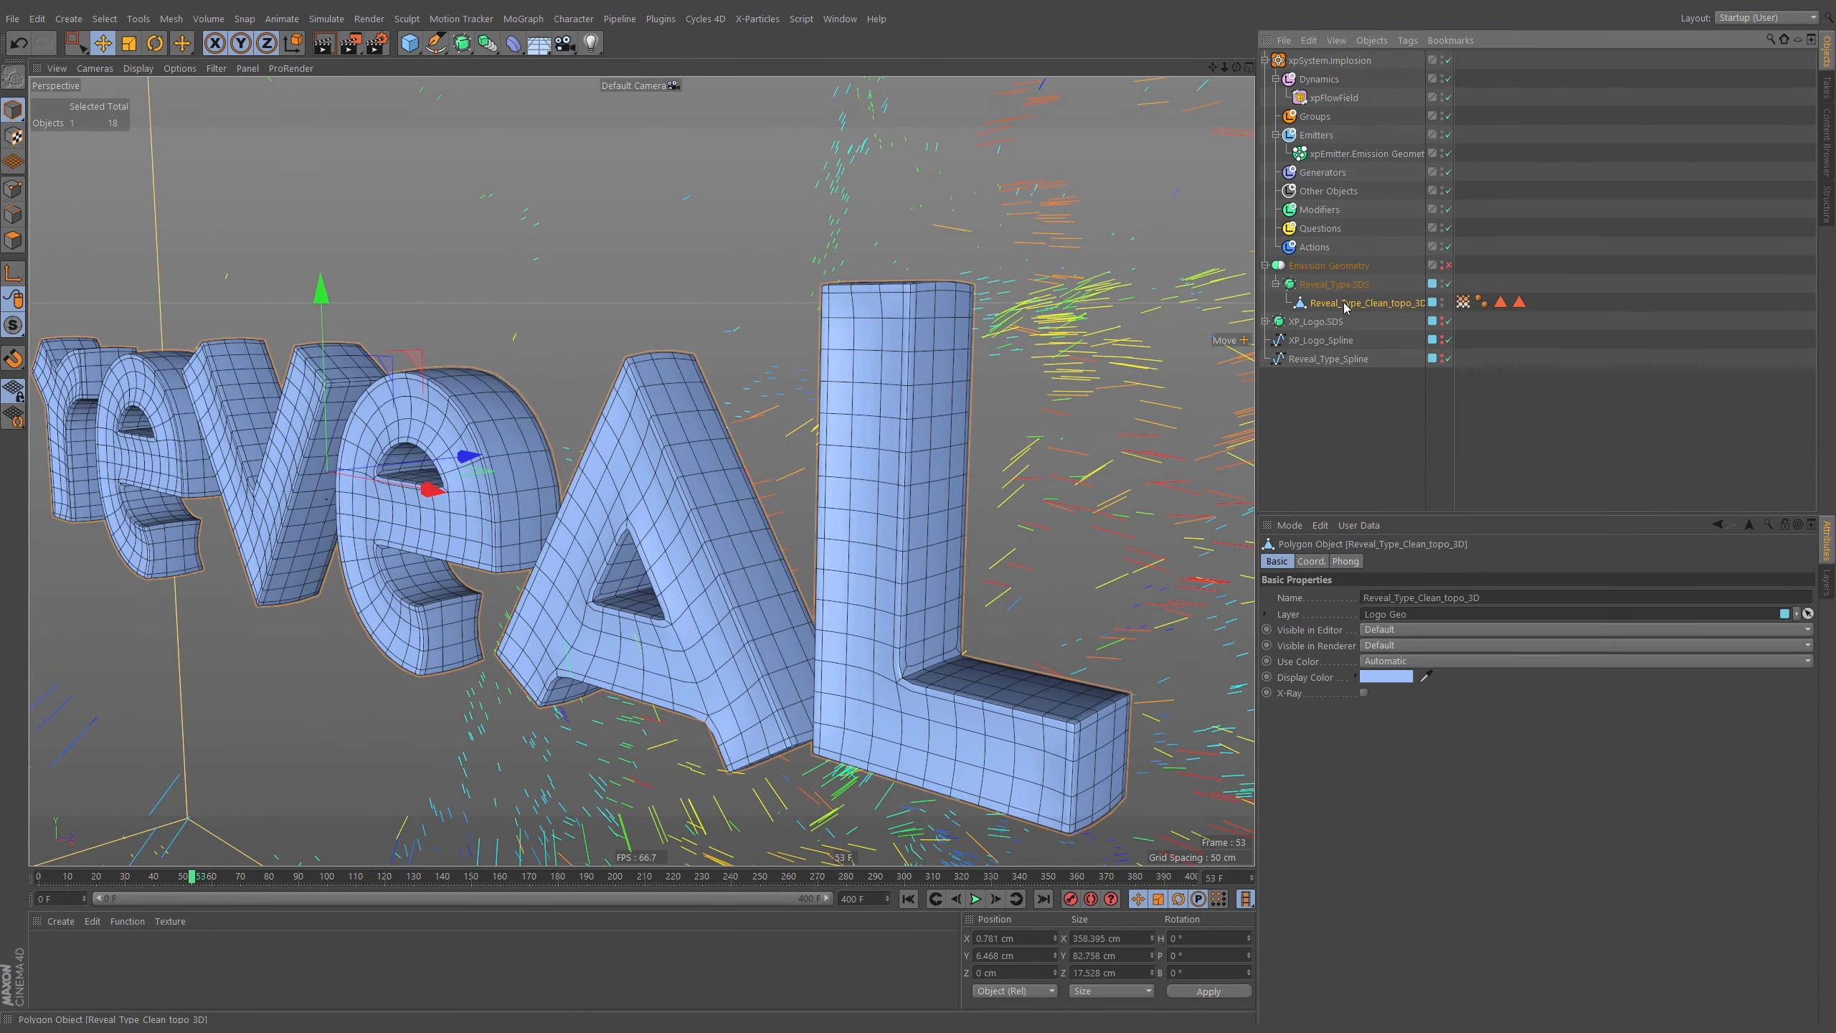
click(1448, 284)
Switch to polygon editing, select a face on the letter L and enable the viewport display of polygon normals.
click(12, 240)
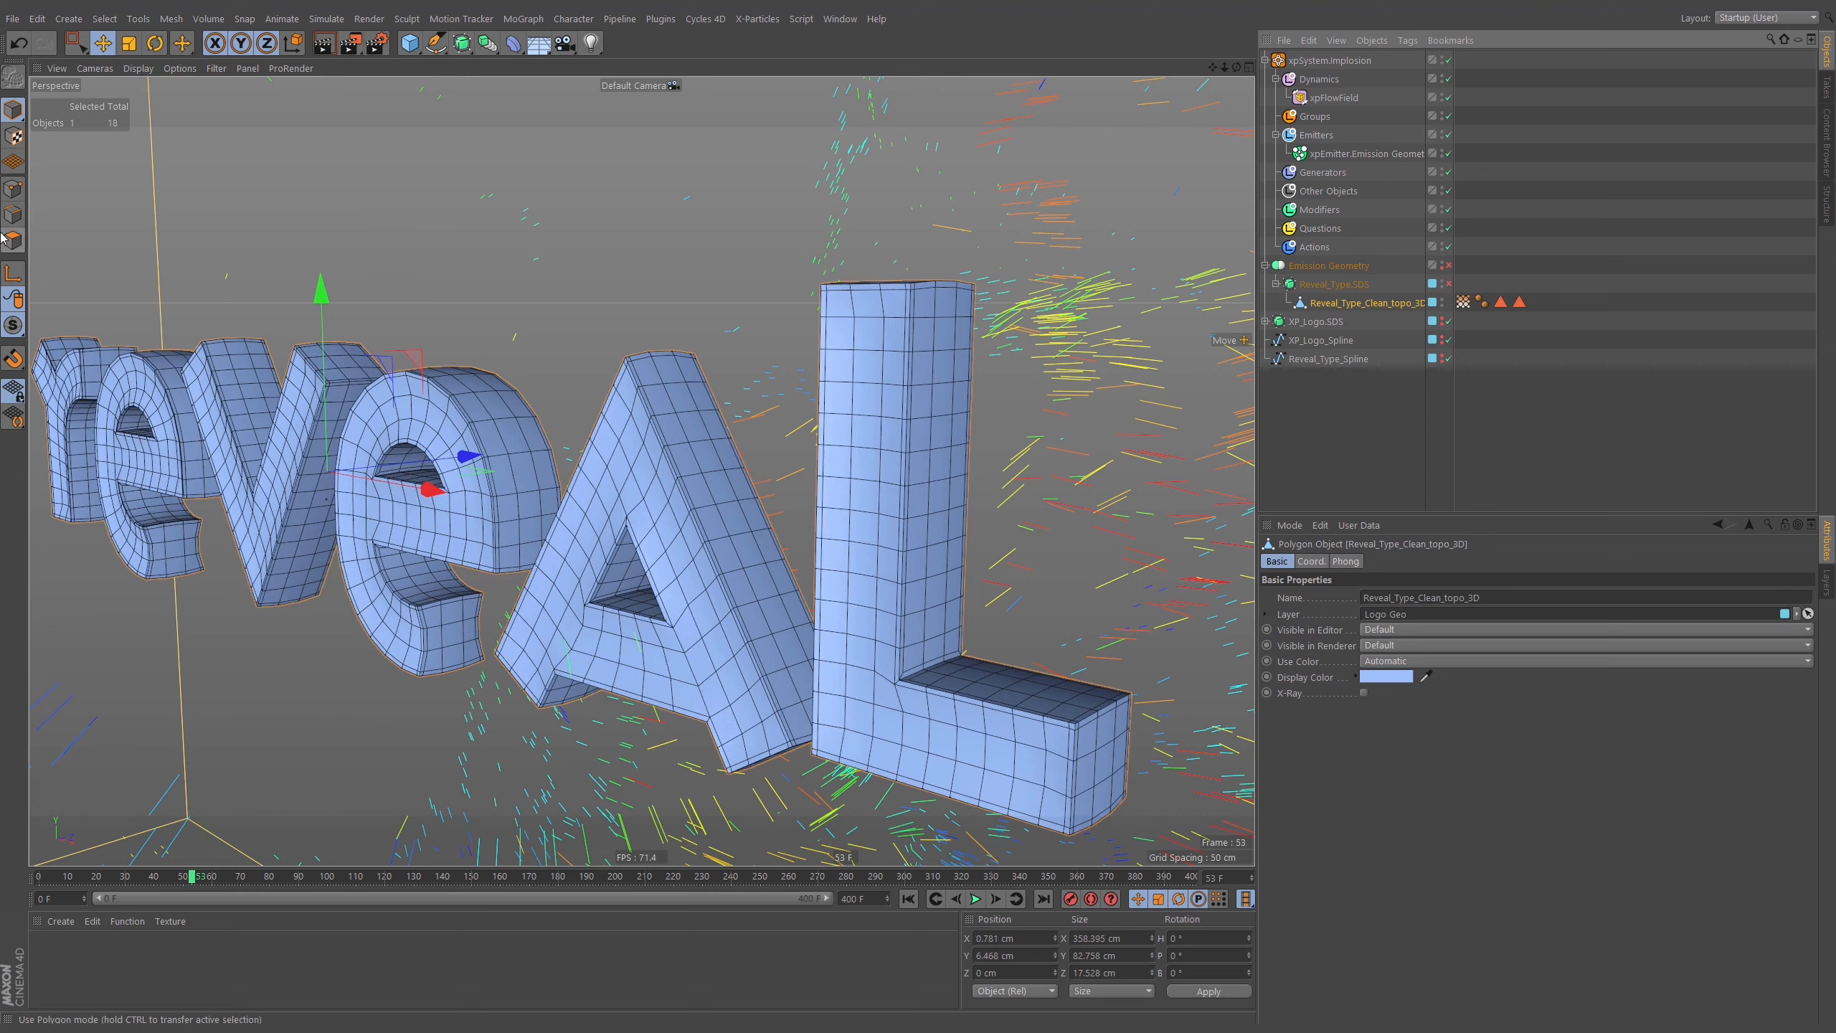
key(ctrl+a)
click(866, 370)
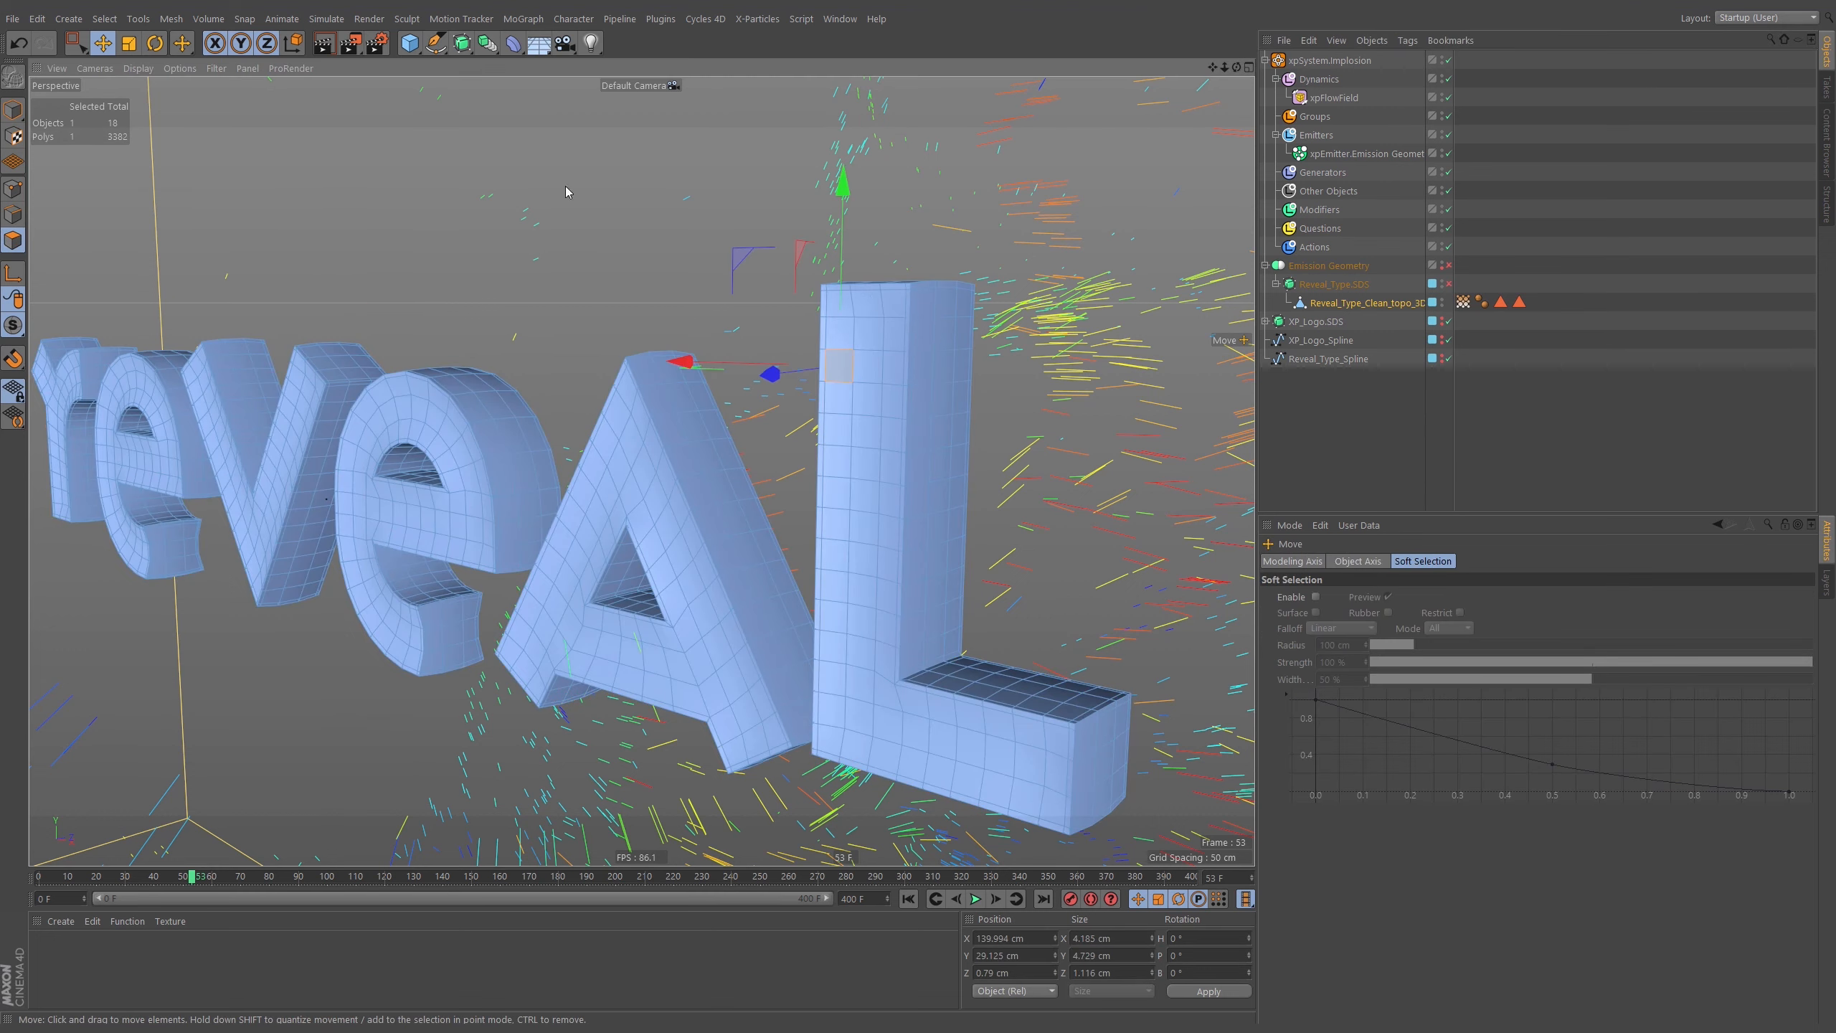
click(135, 69)
mouse_move(165, 69)
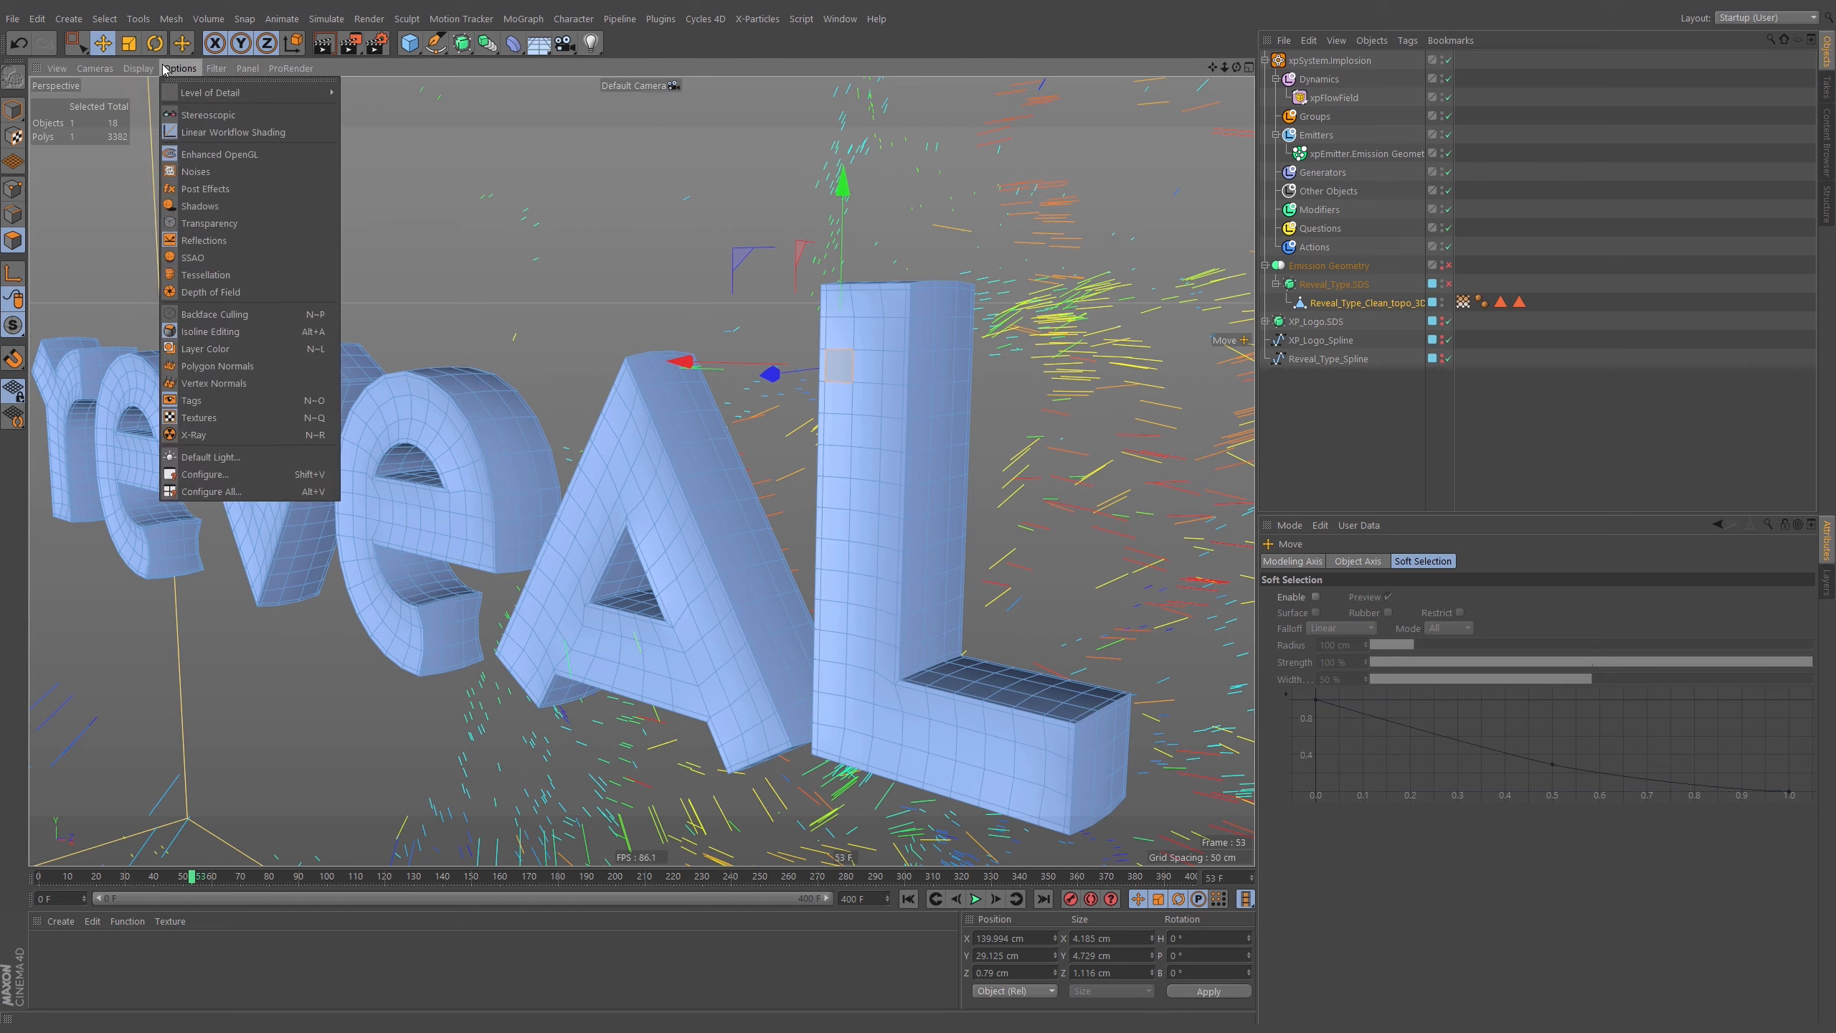
click(222, 372)
Select all polygons of the text mesh and examine their normals around the letters r and e.
scroll(875, 391, up, 5)
shift+click(875, 355)
key(ctrl+a)
alt+drag(871, 414, 1171, 288)
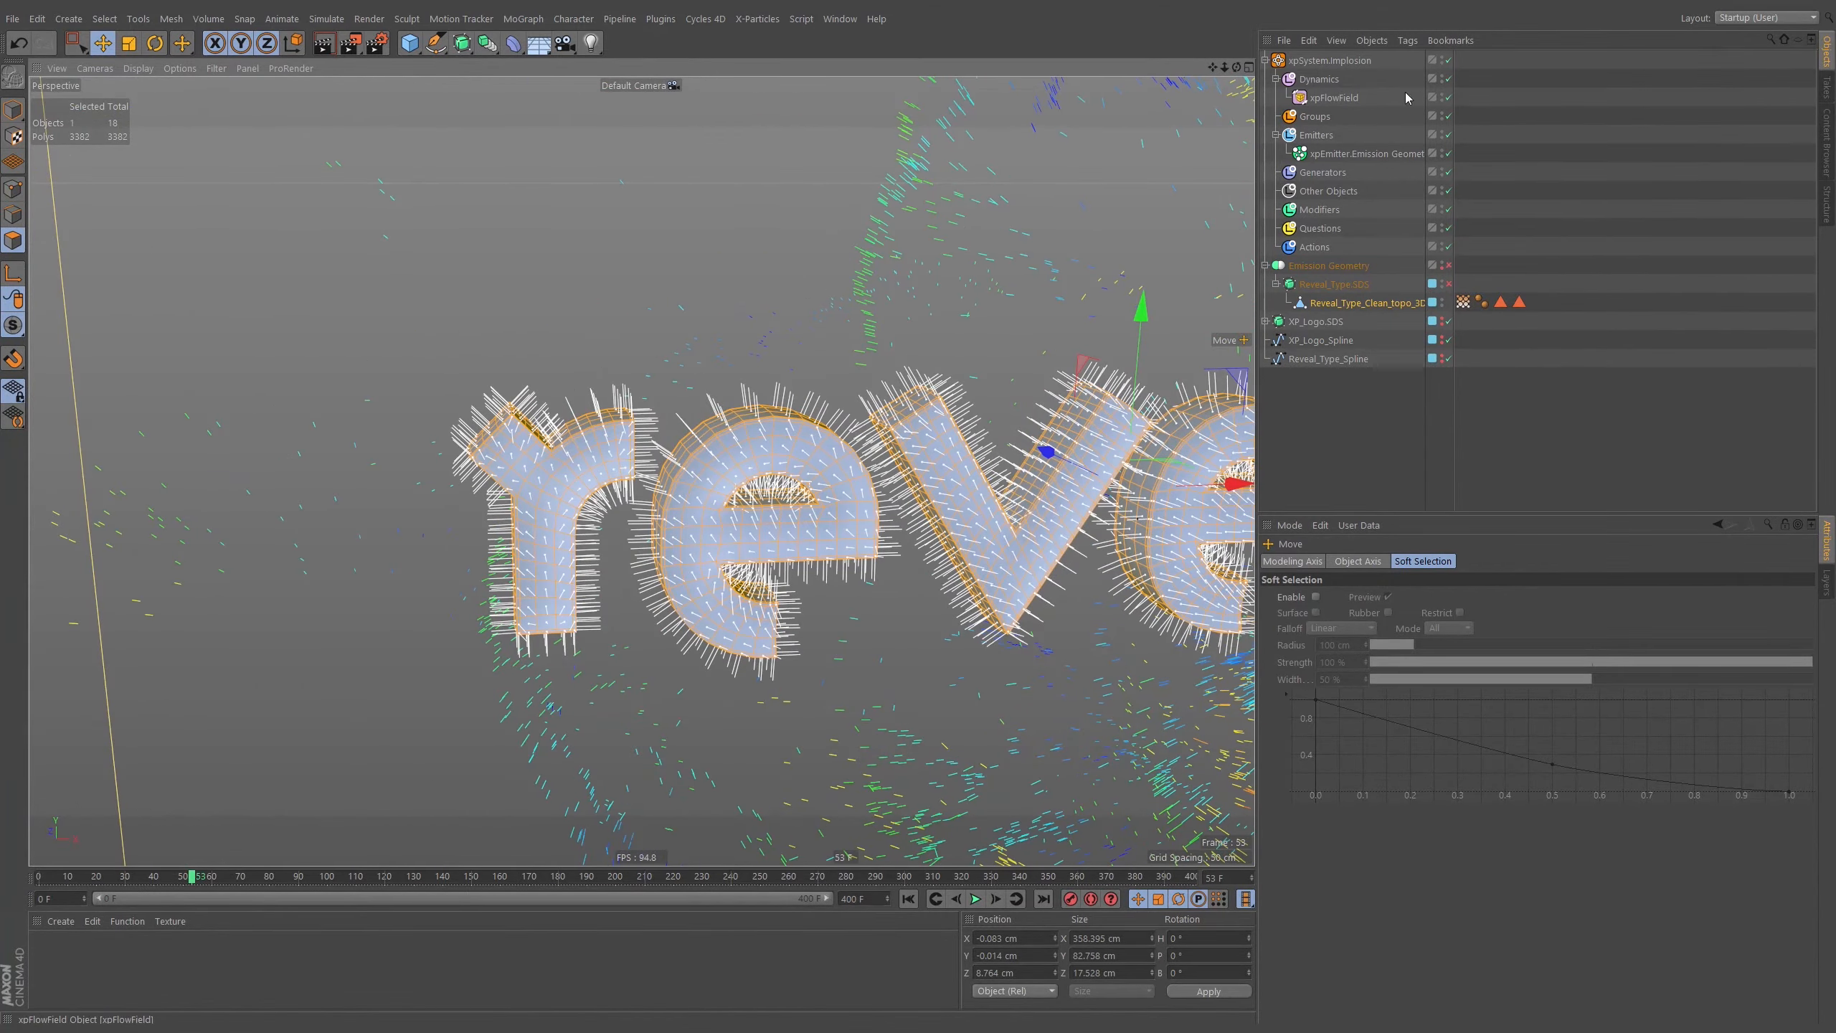
alt+drag(904, 434, 875, 442)
alt+right_drag(875, 441, 1012, 434)
alt+drag(1012, 434, 991, 420)
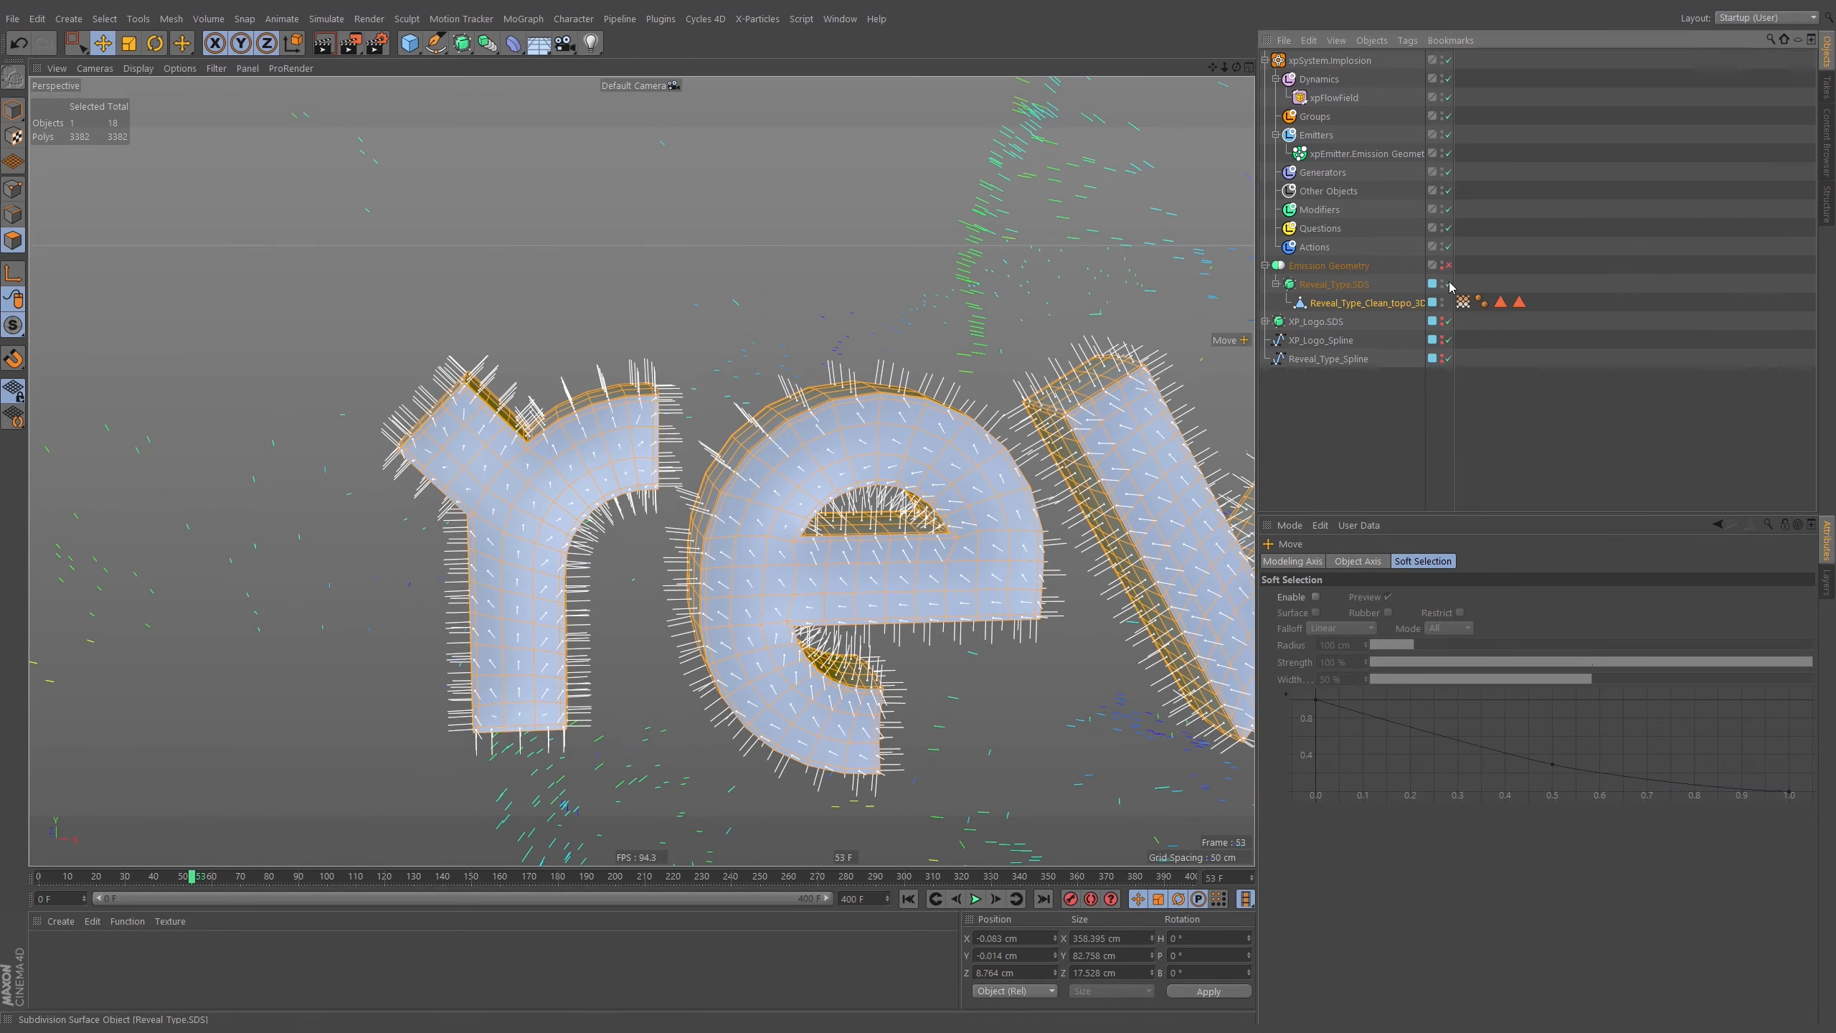
Re-enable the text's subdivision surface and the Emission Geometry connector, and reselect the flow field.
drag(1449, 284, 1449, 265)
alt+right_drag(686, 434, 563, 432)
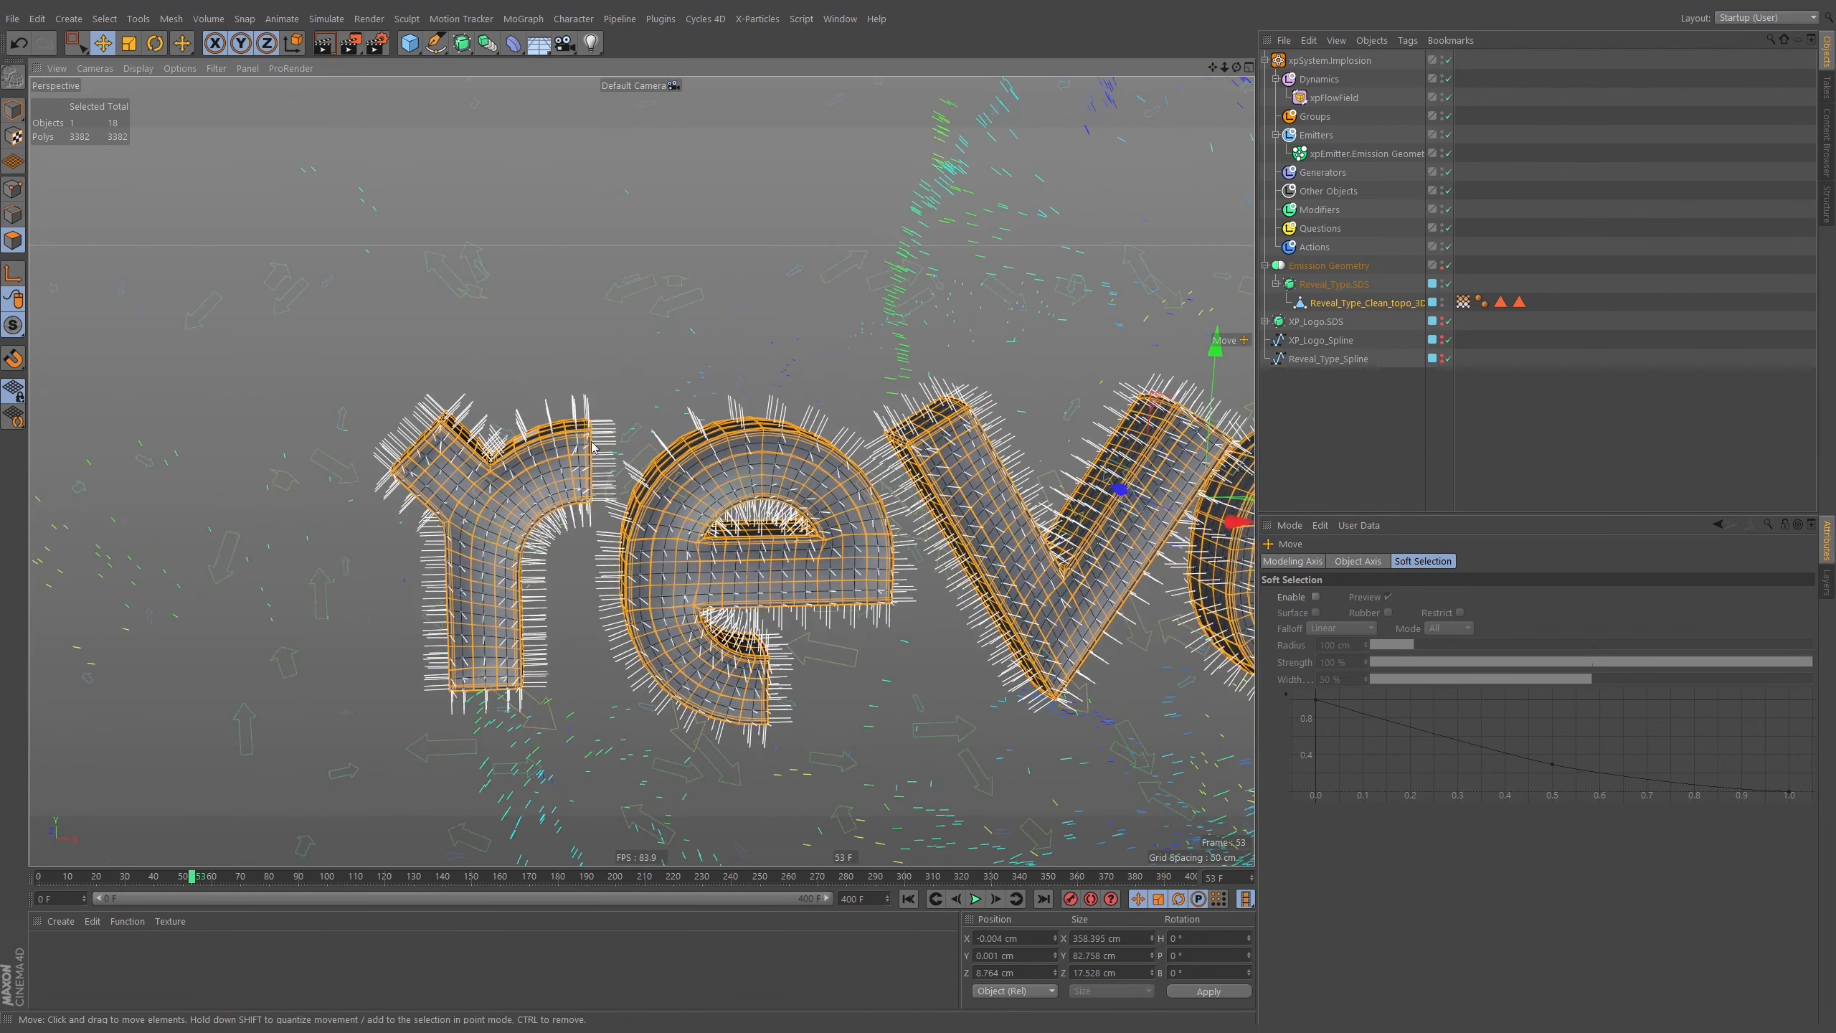
alt+drag(709, 499, 695, 483)
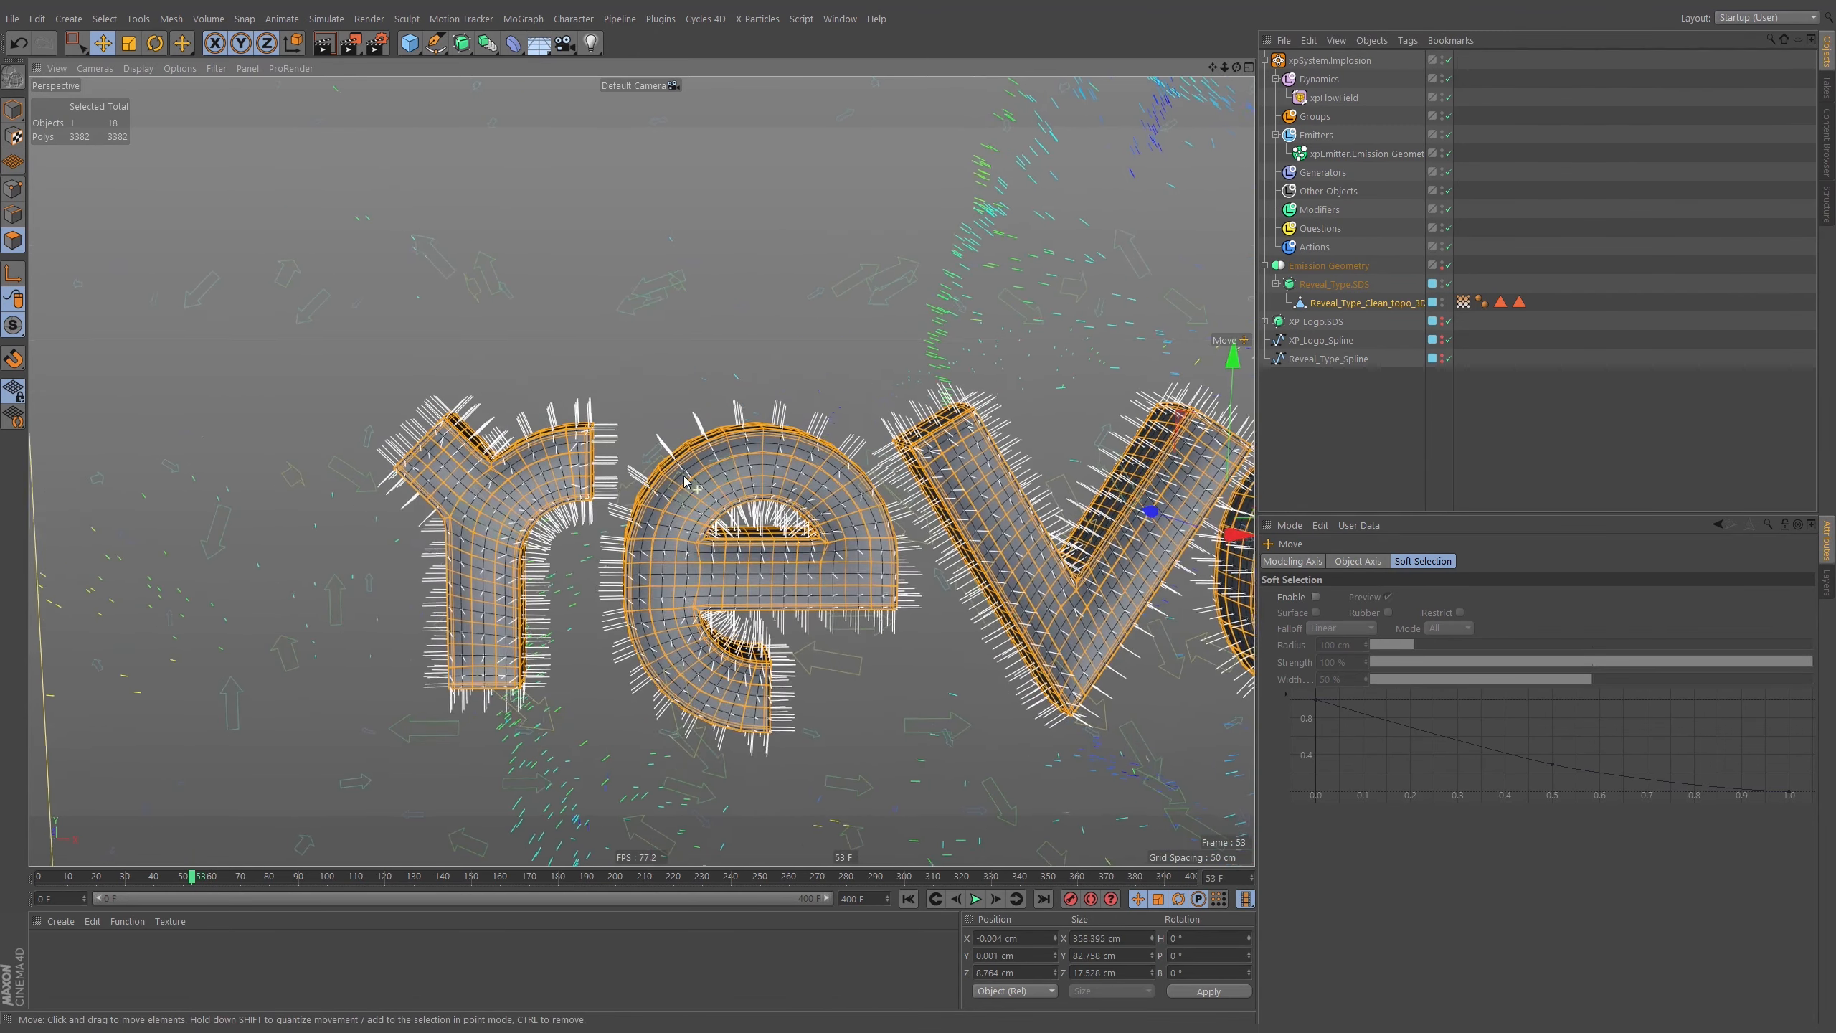
click(1414, 96)
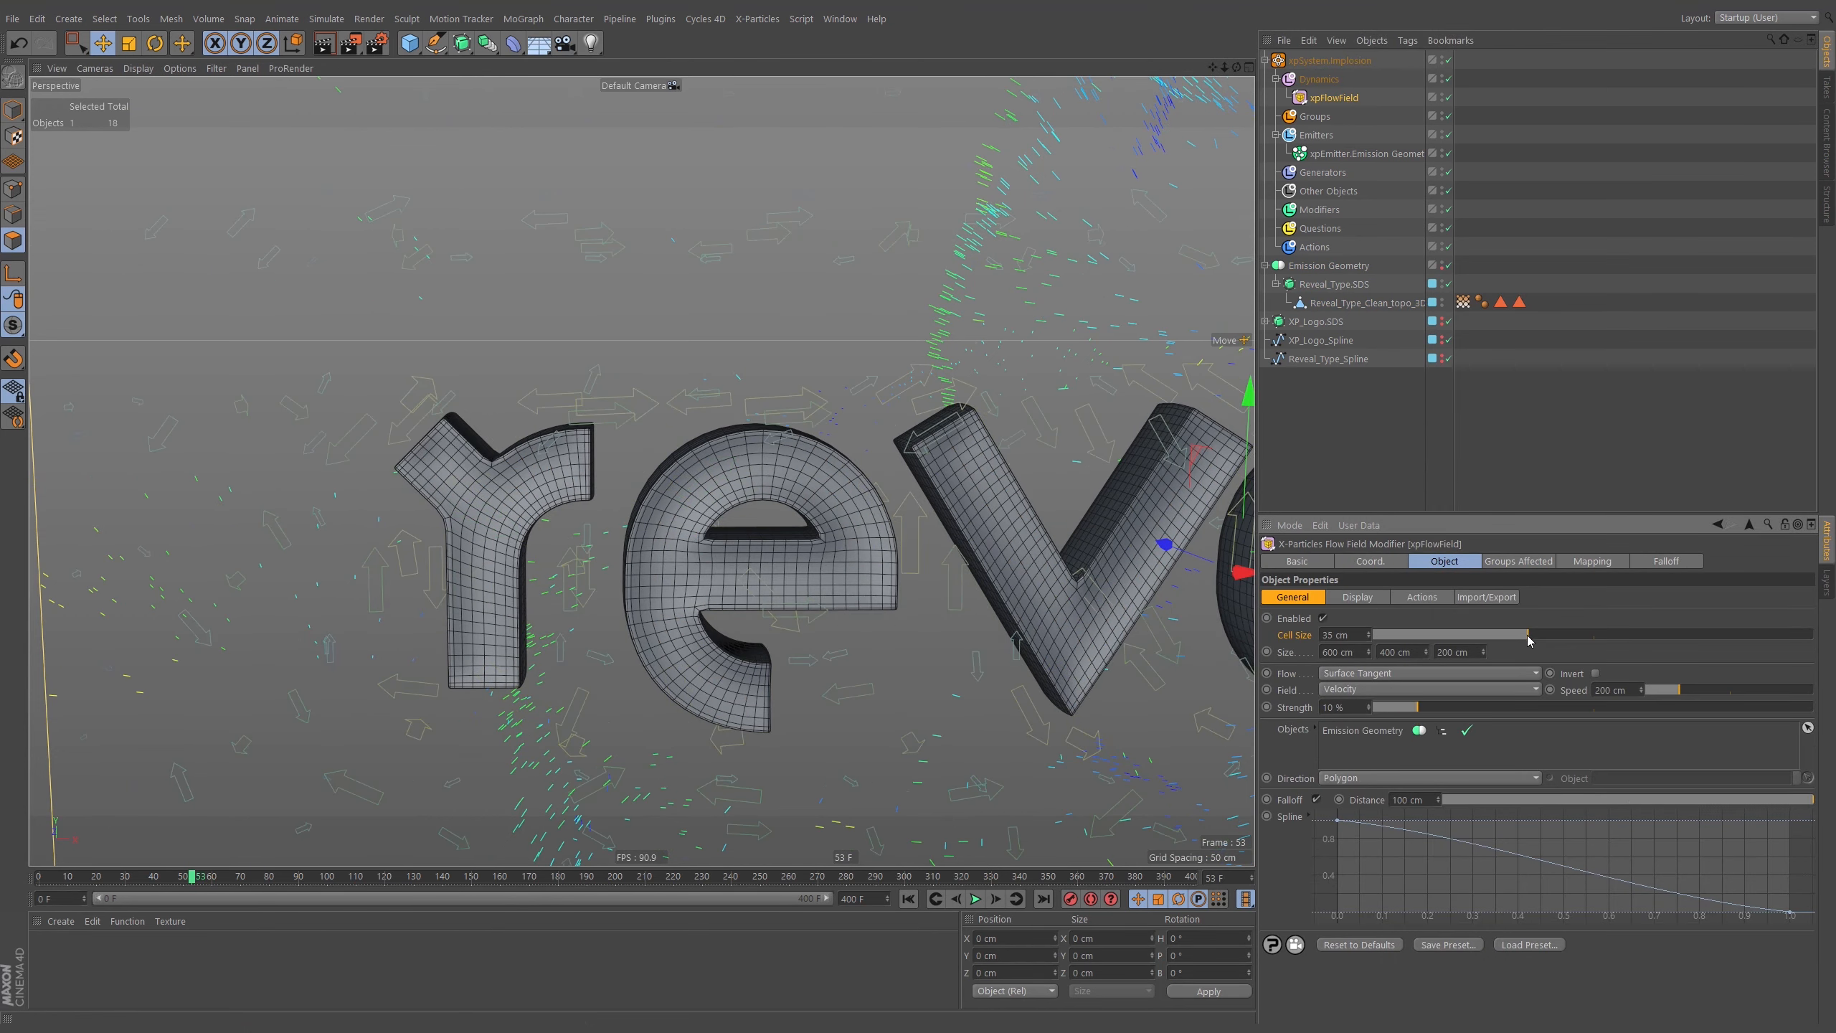
Set the flow field's cell size to 20 cm and inspect the field arrows around the letters r, e and v.
drag(1555, 636, 1395, 644)
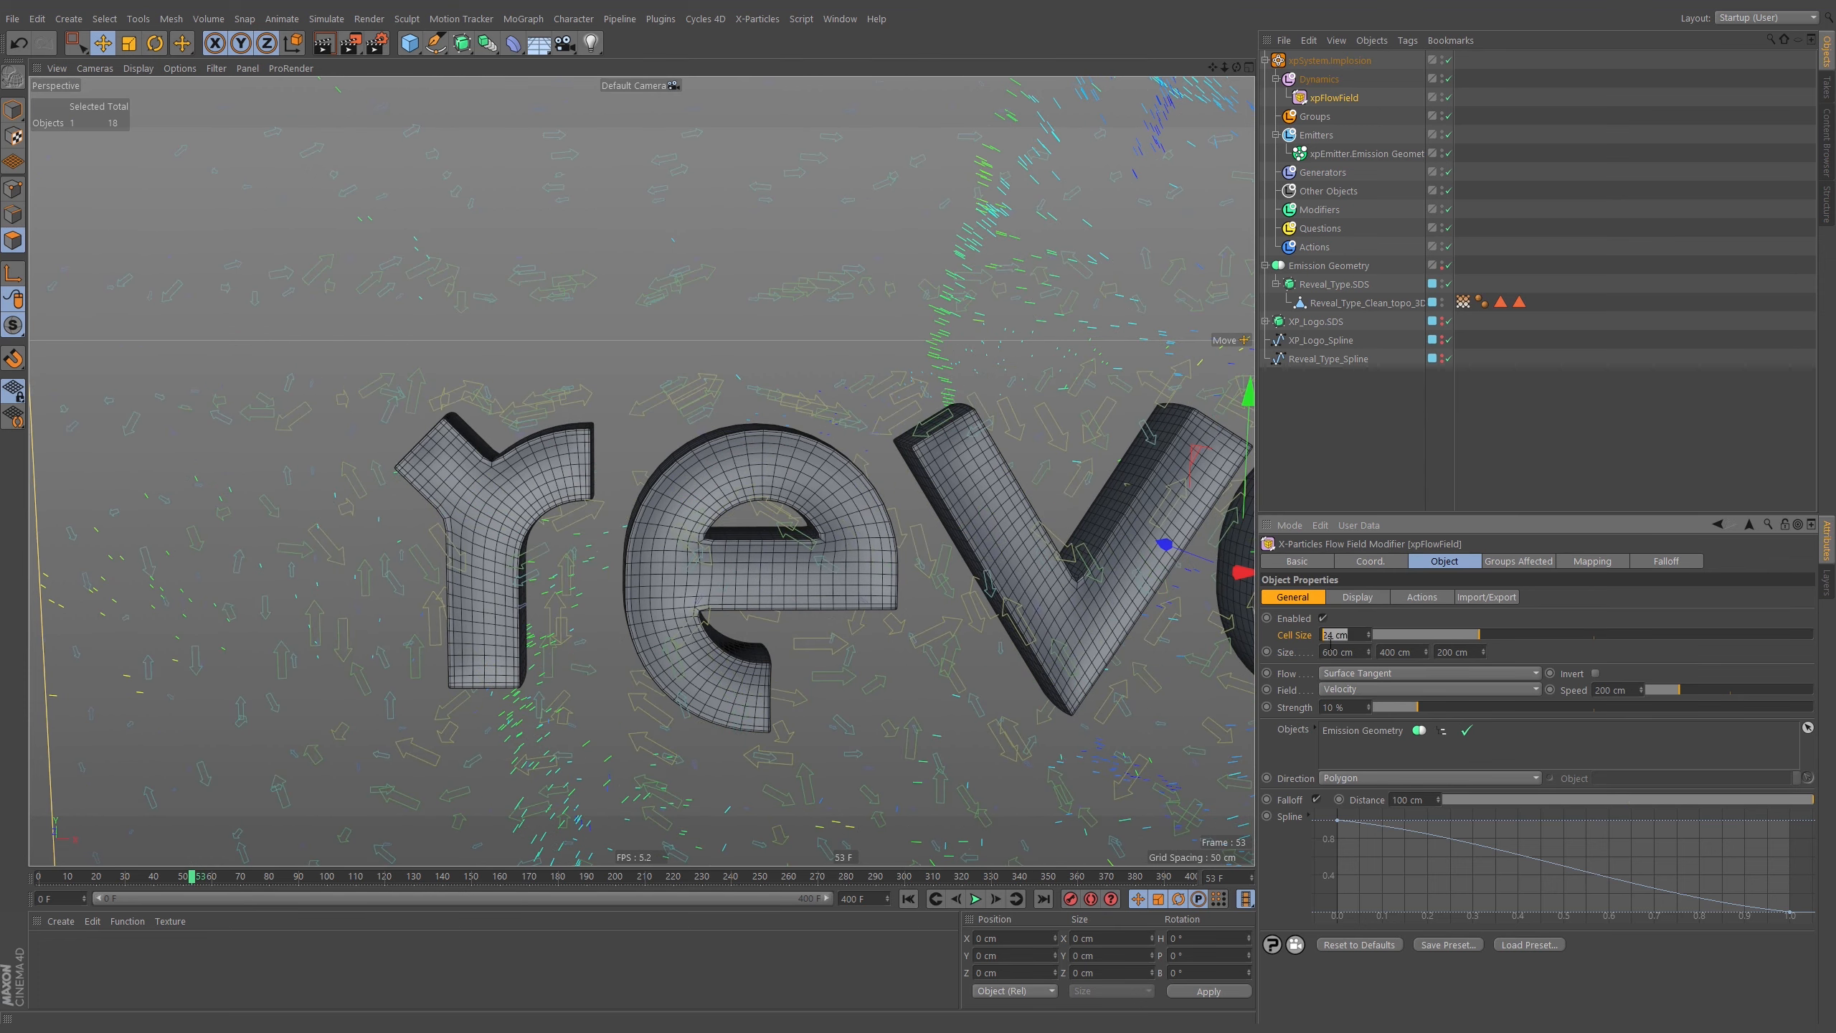
mouse_move(738, 456)
alt+right_down()
mouse_move(718, 469)
mouse_move(724, 455)
alt+right_up()
alt+drag(723, 456, 726, 448)
alt+right_drag(591, 442, 650, 440)
alt+drag(636, 466, 766, 431)
alt+middle_drag(763, 438, 741, 429)
alt+drag(741, 429, 744, 426)
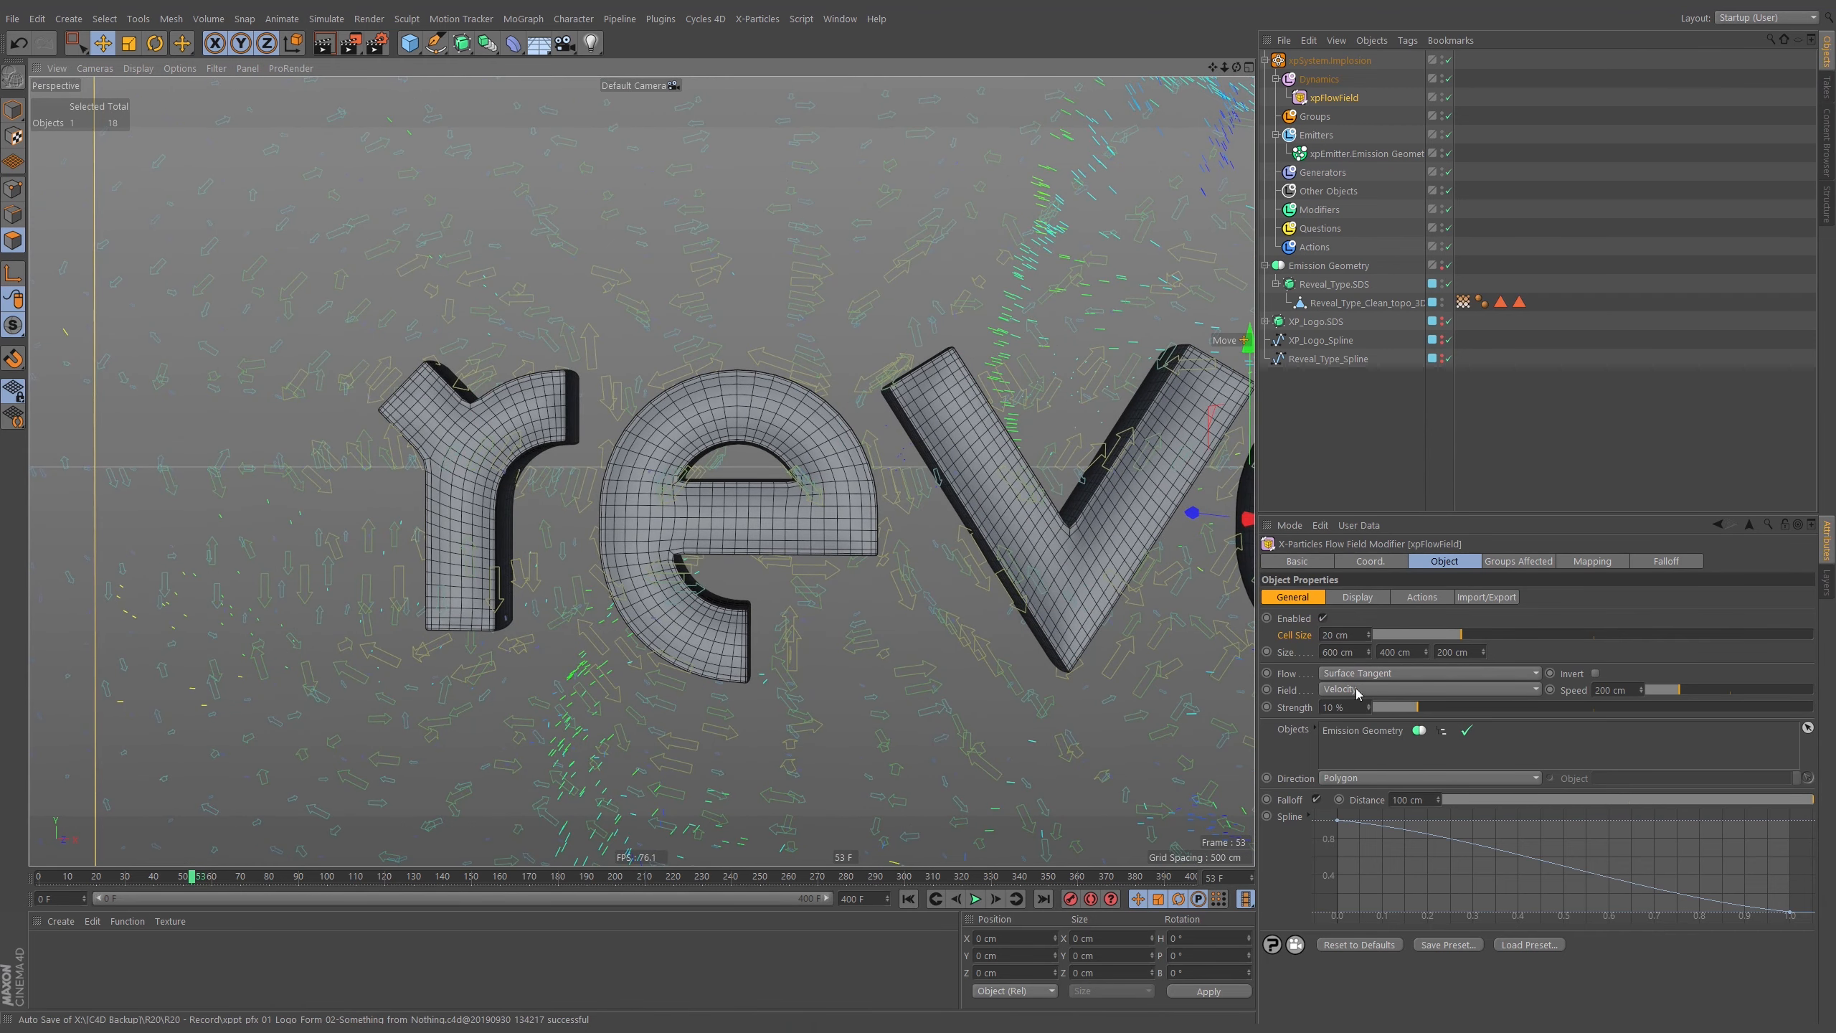
Switch the flow field's flow mode to Surface Normal, inspect the arrows around the letters and play the simulation from the start.
click(1377, 673)
click(1379, 813)
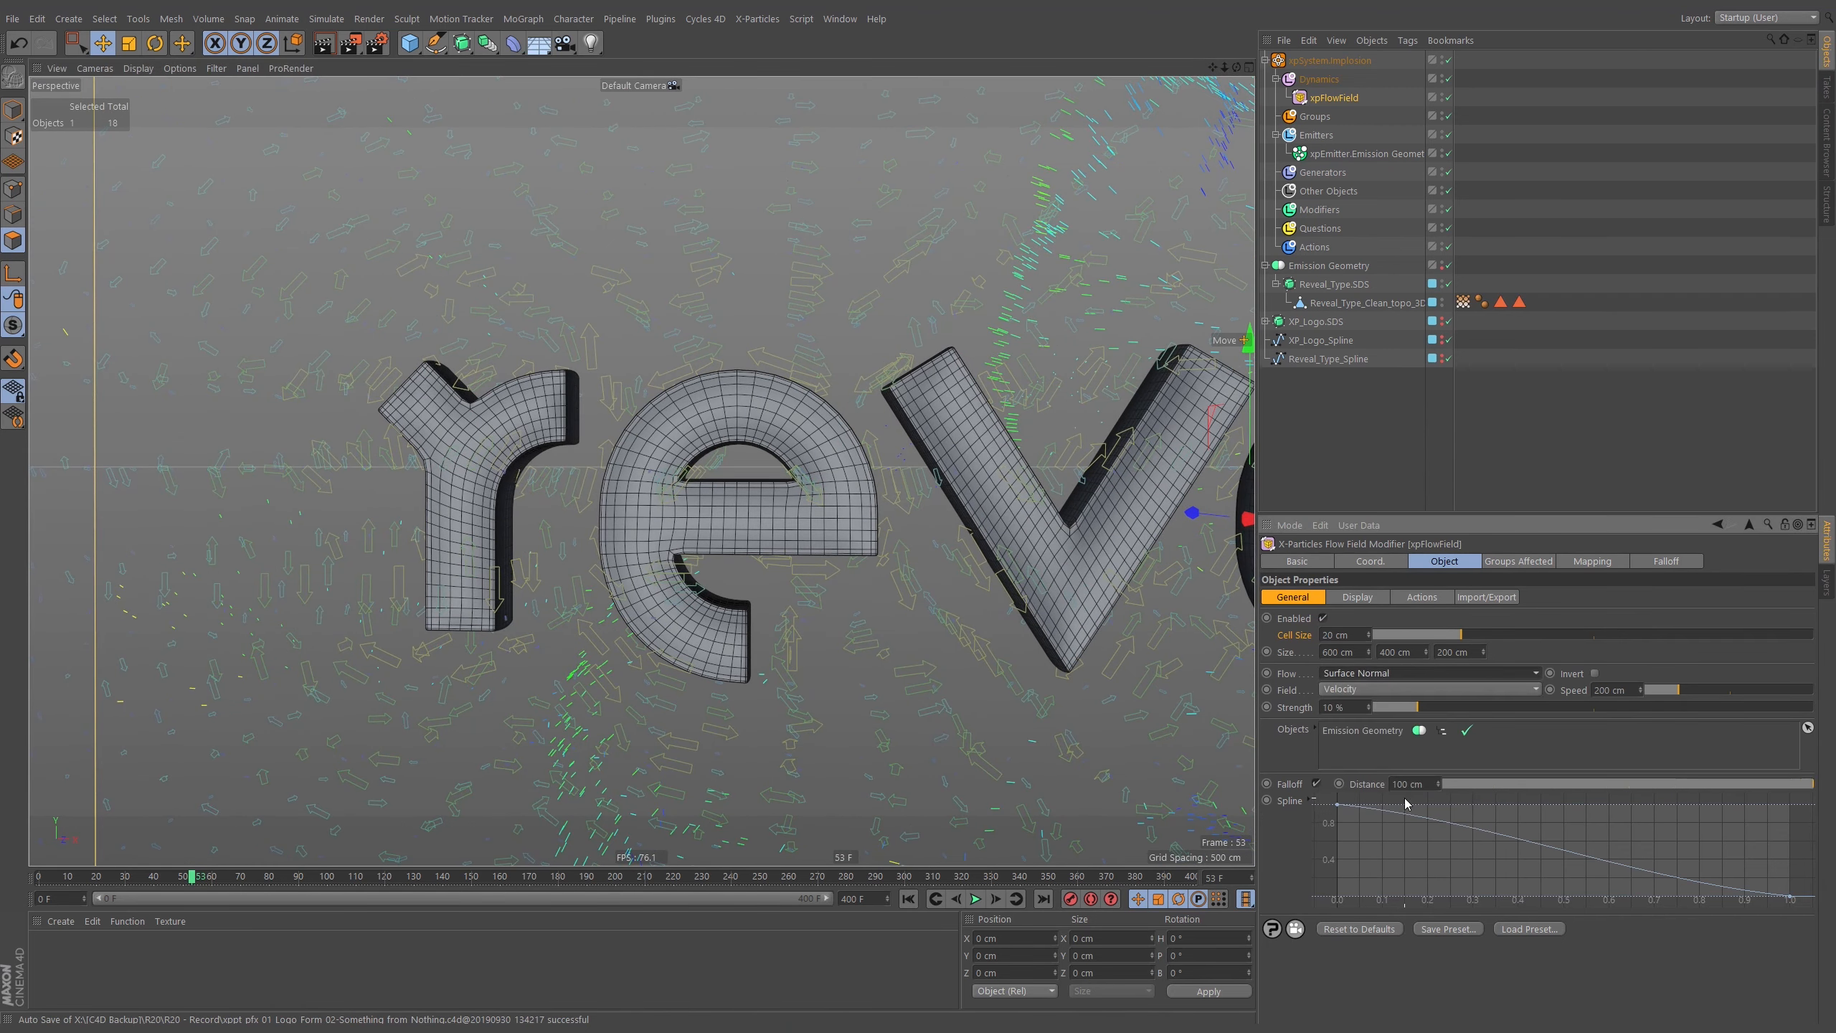
alt+drag(759, 405, 596, 464)
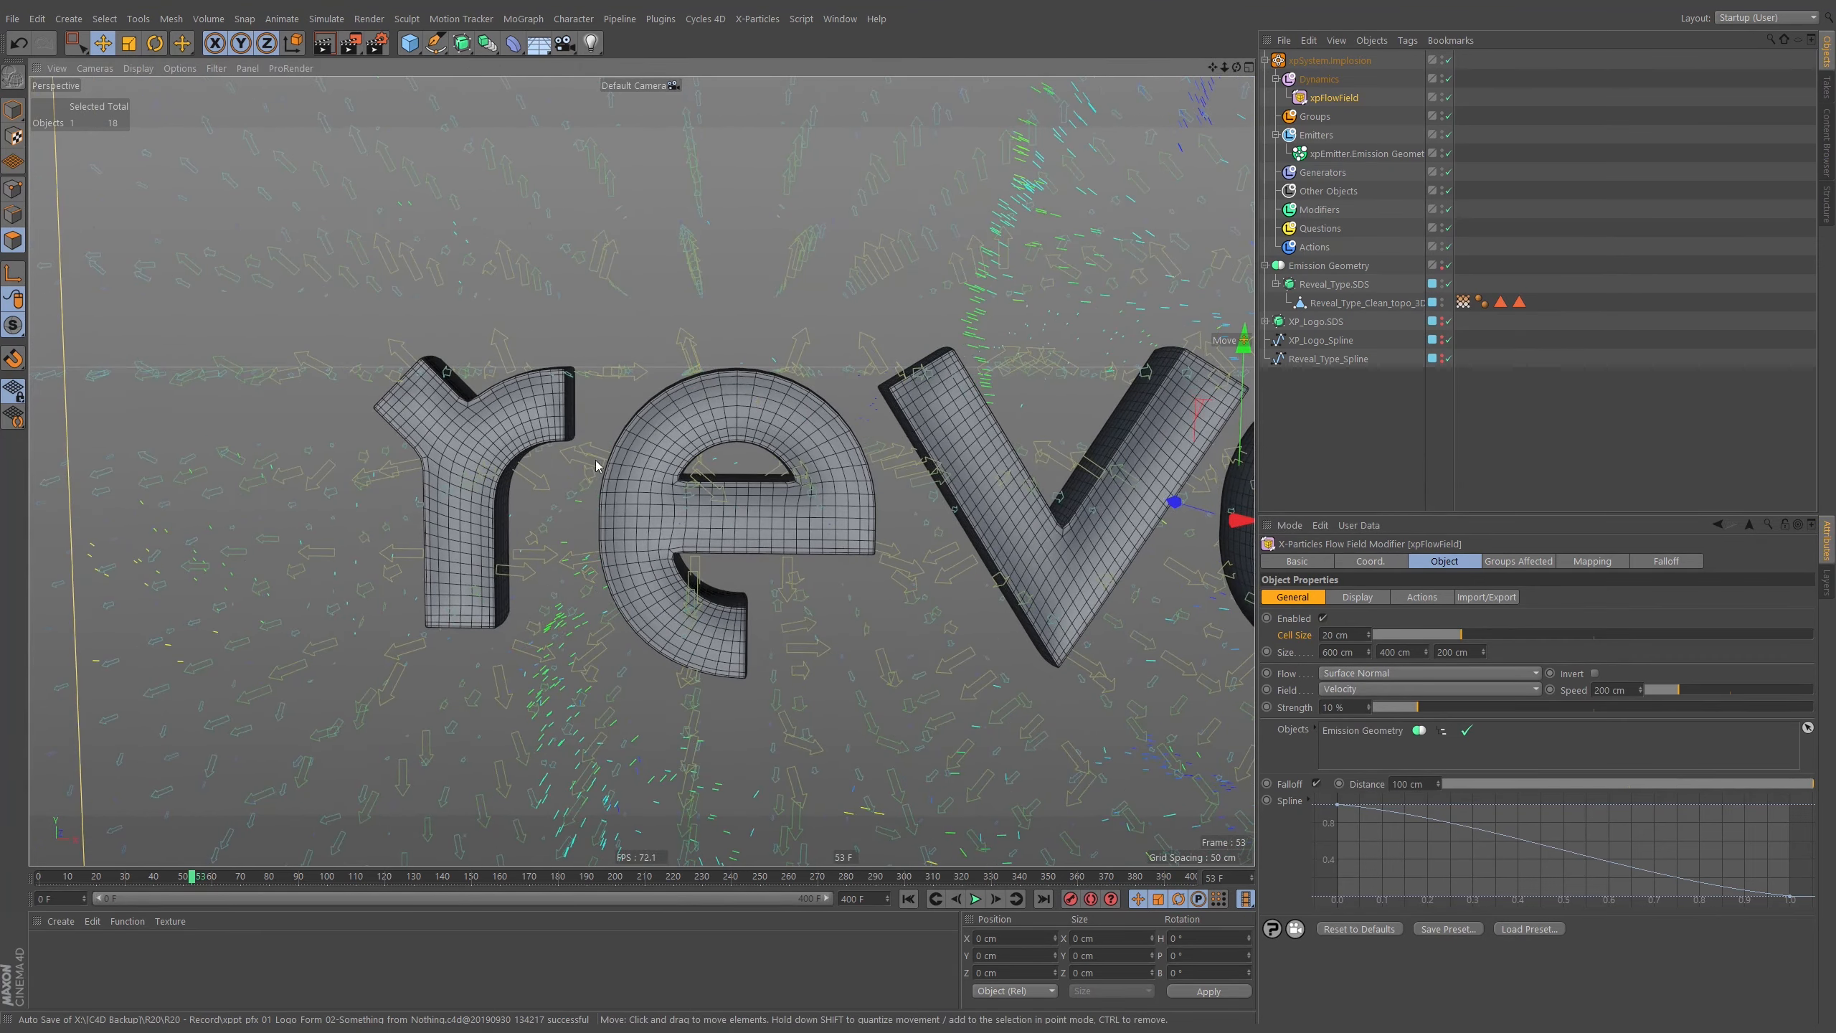
alt+drag(738, 415, 618, 508)
scroll(750, 422, down, 5)
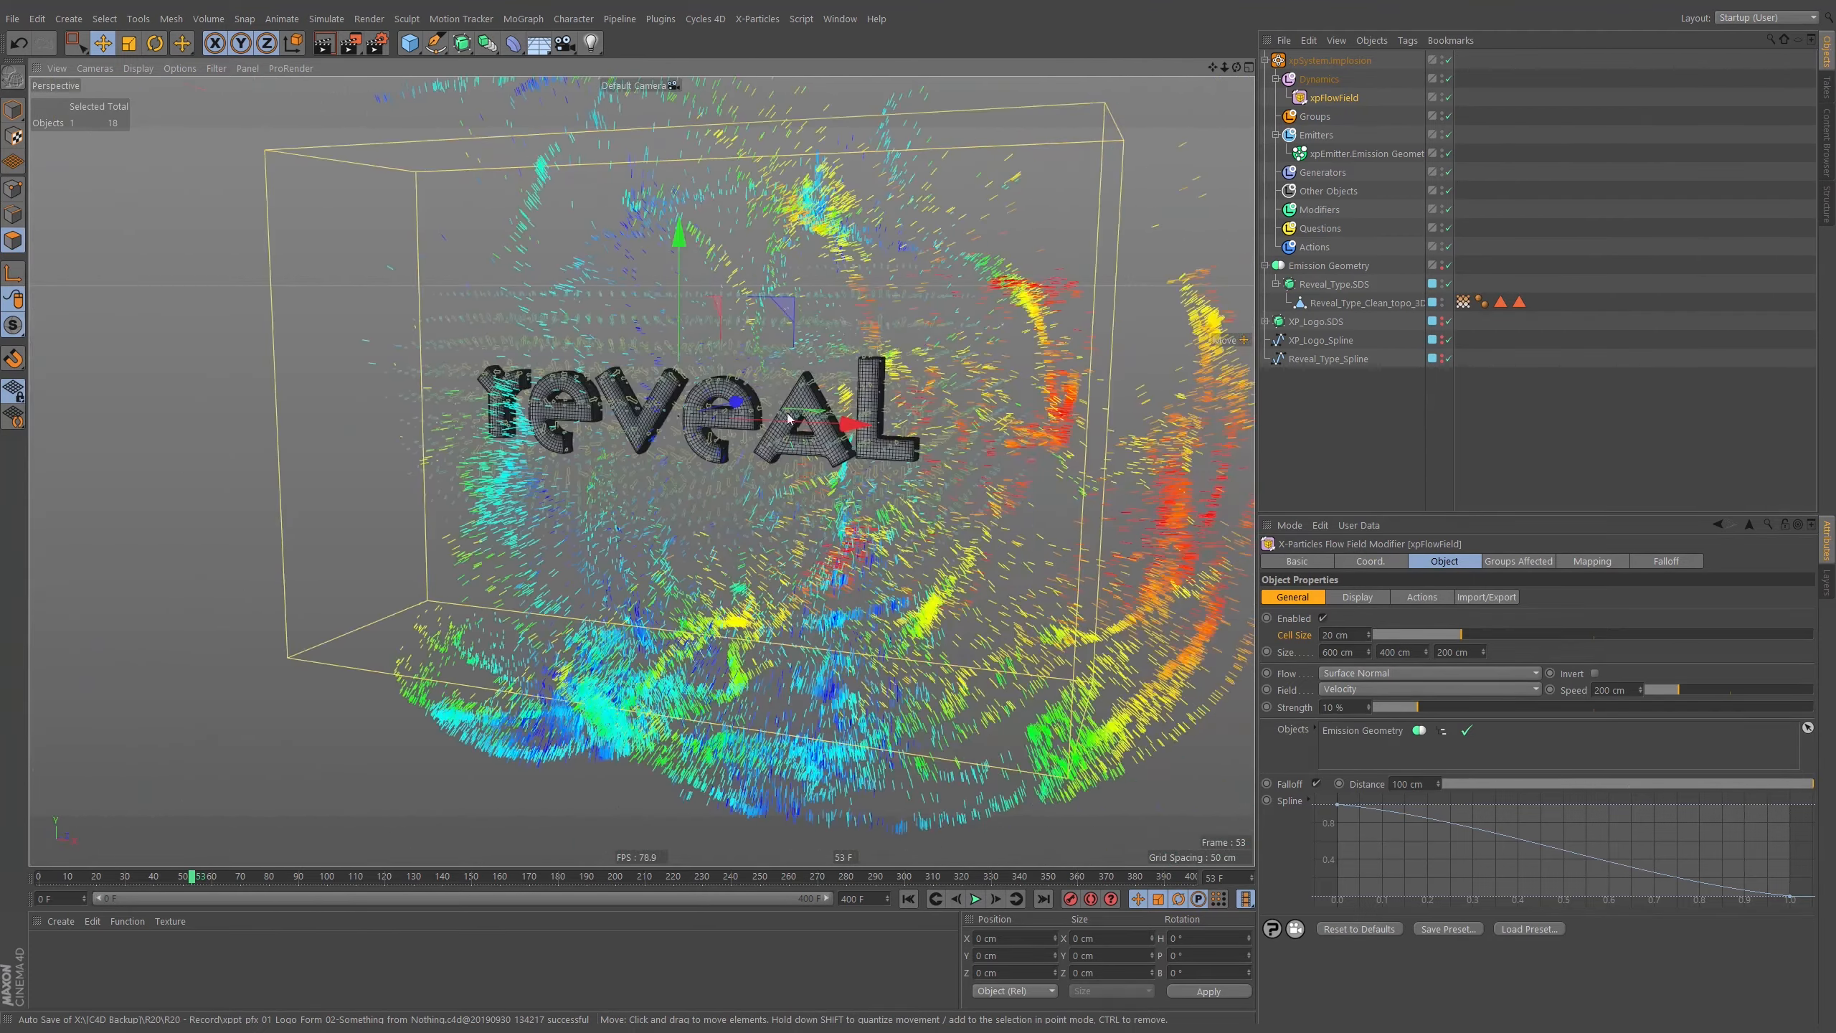
click(917, 901)
click(975, 900)
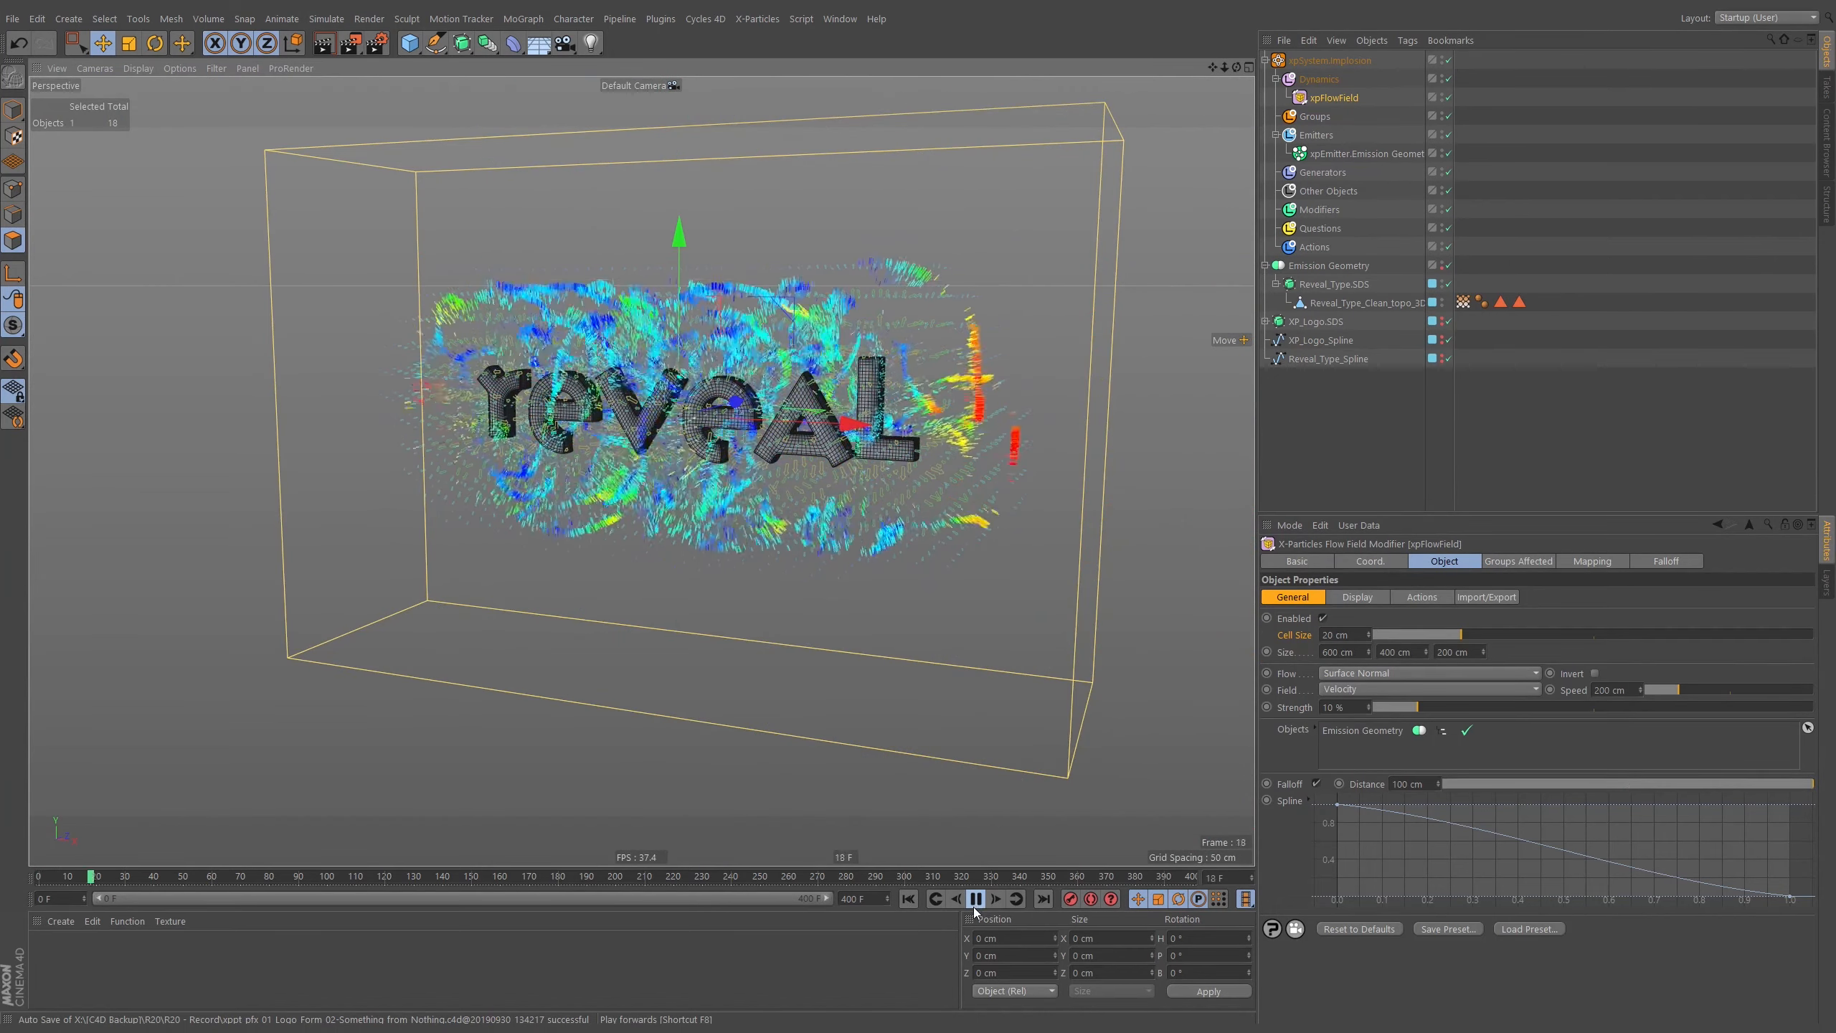
click(974, 901)
Set the Emission Geometry emitter's emission mode to Rate and replay the simulation from the start.
click(1342, 155)
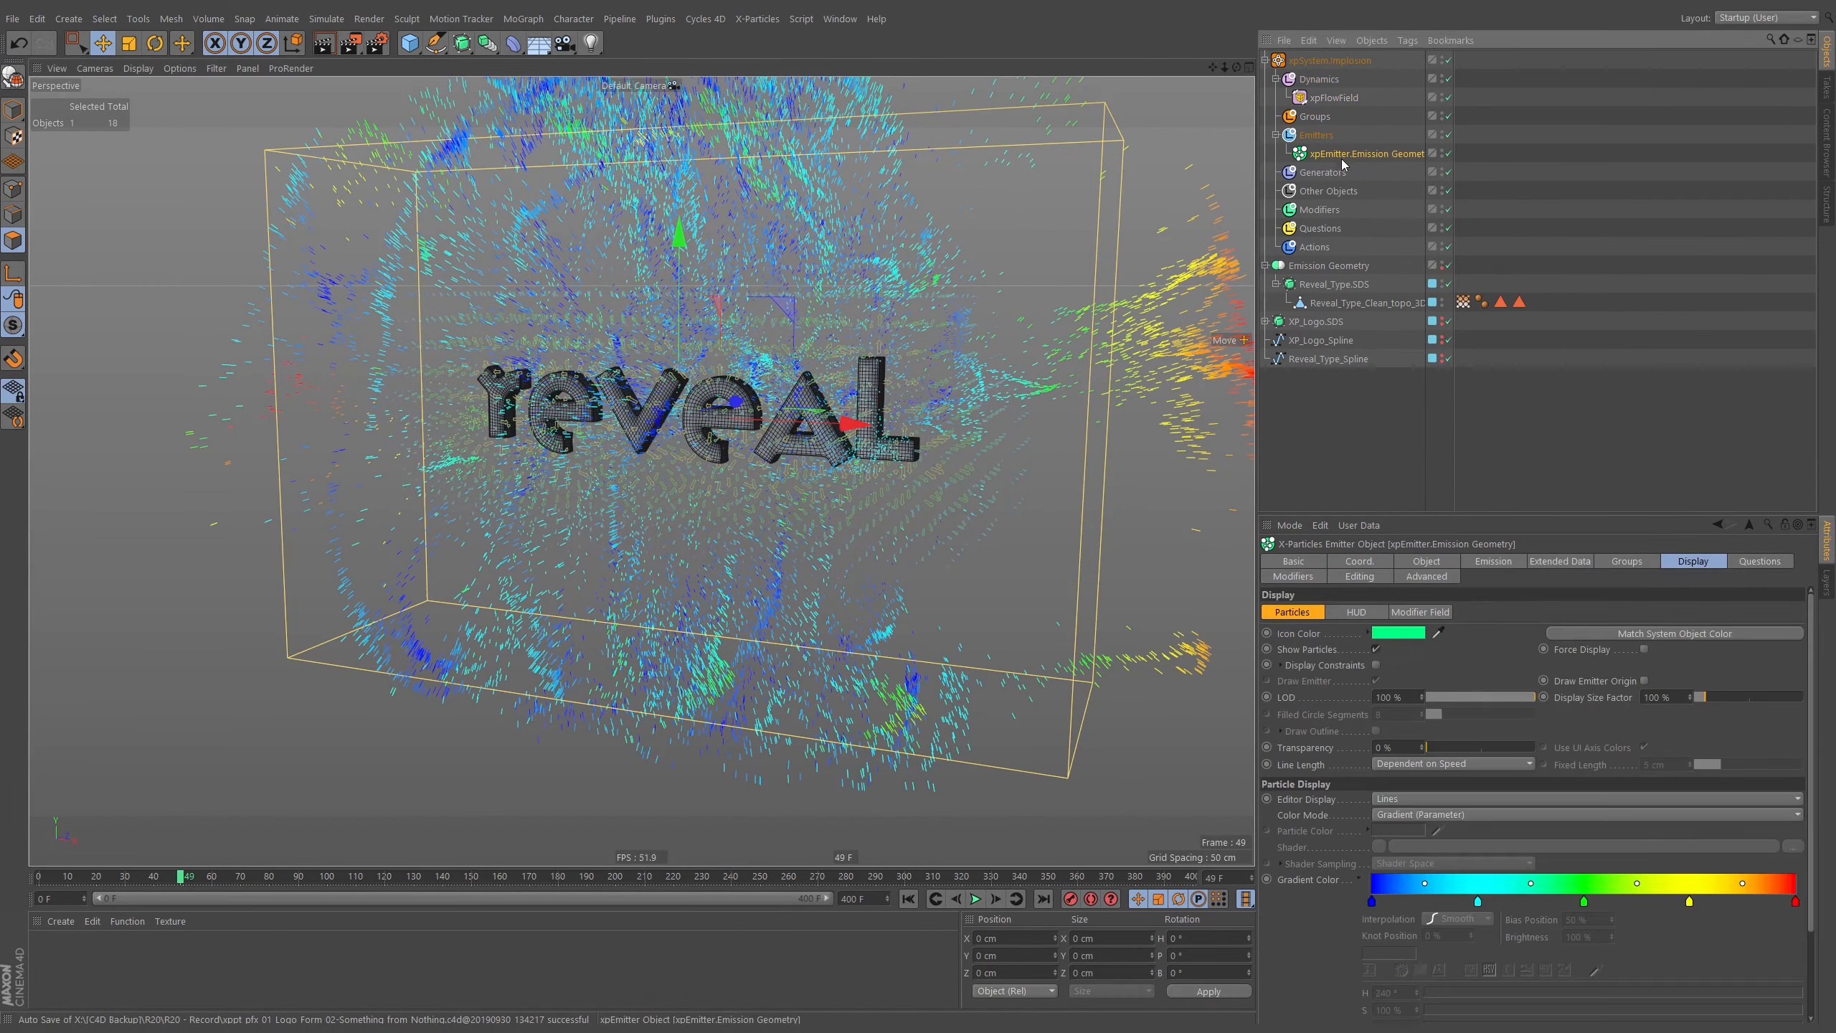
click(1484, 565)
click(1396, 655)
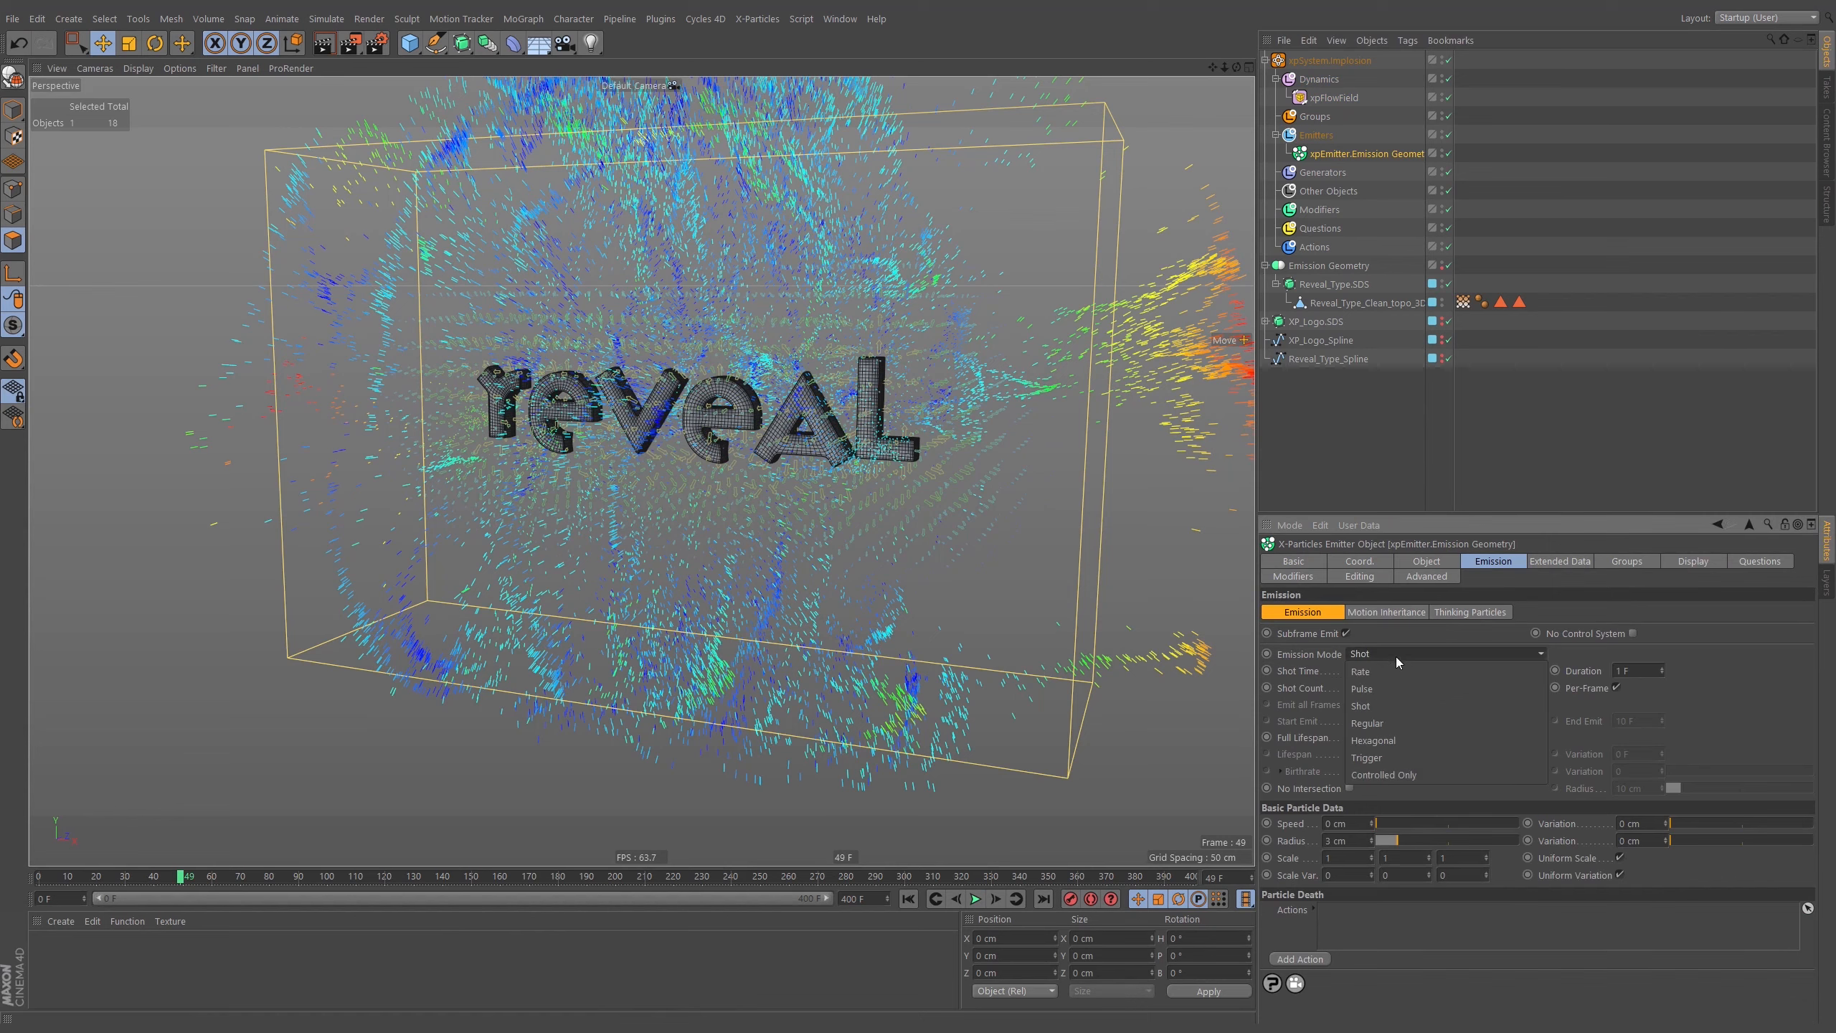
click(1389, 680)
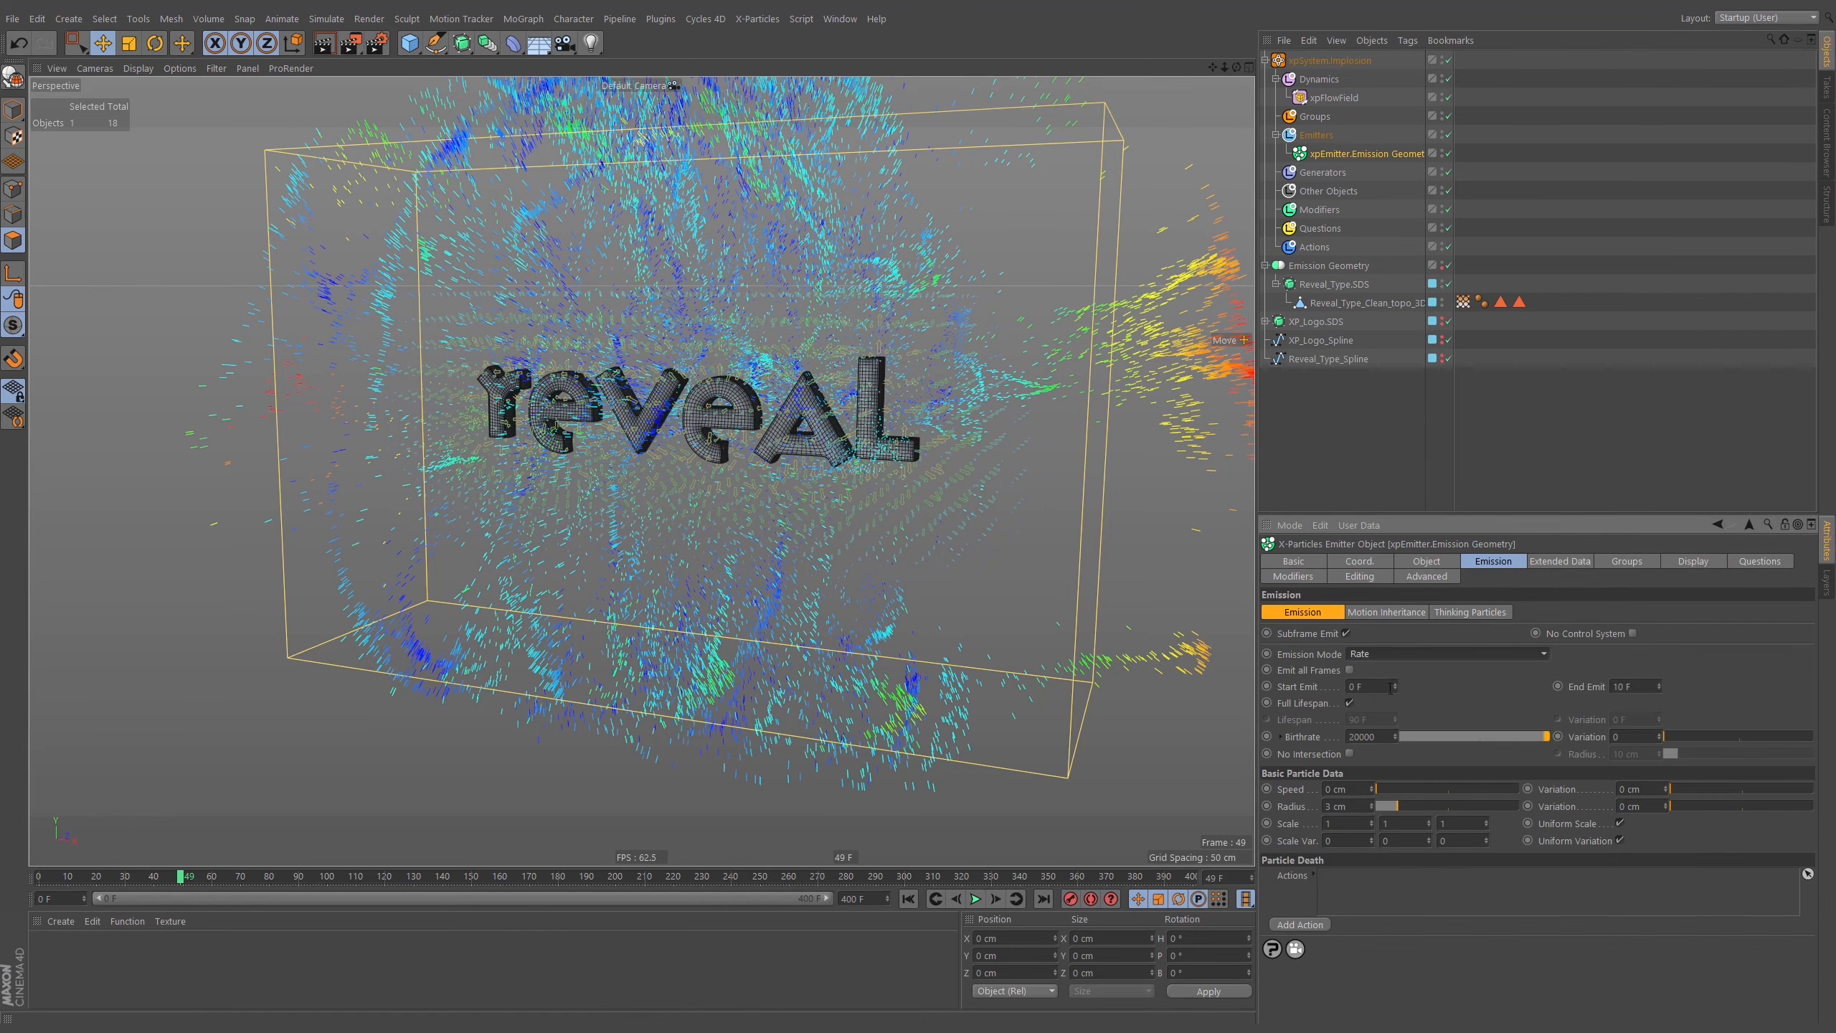
click(909, 899)
click(976, 899)
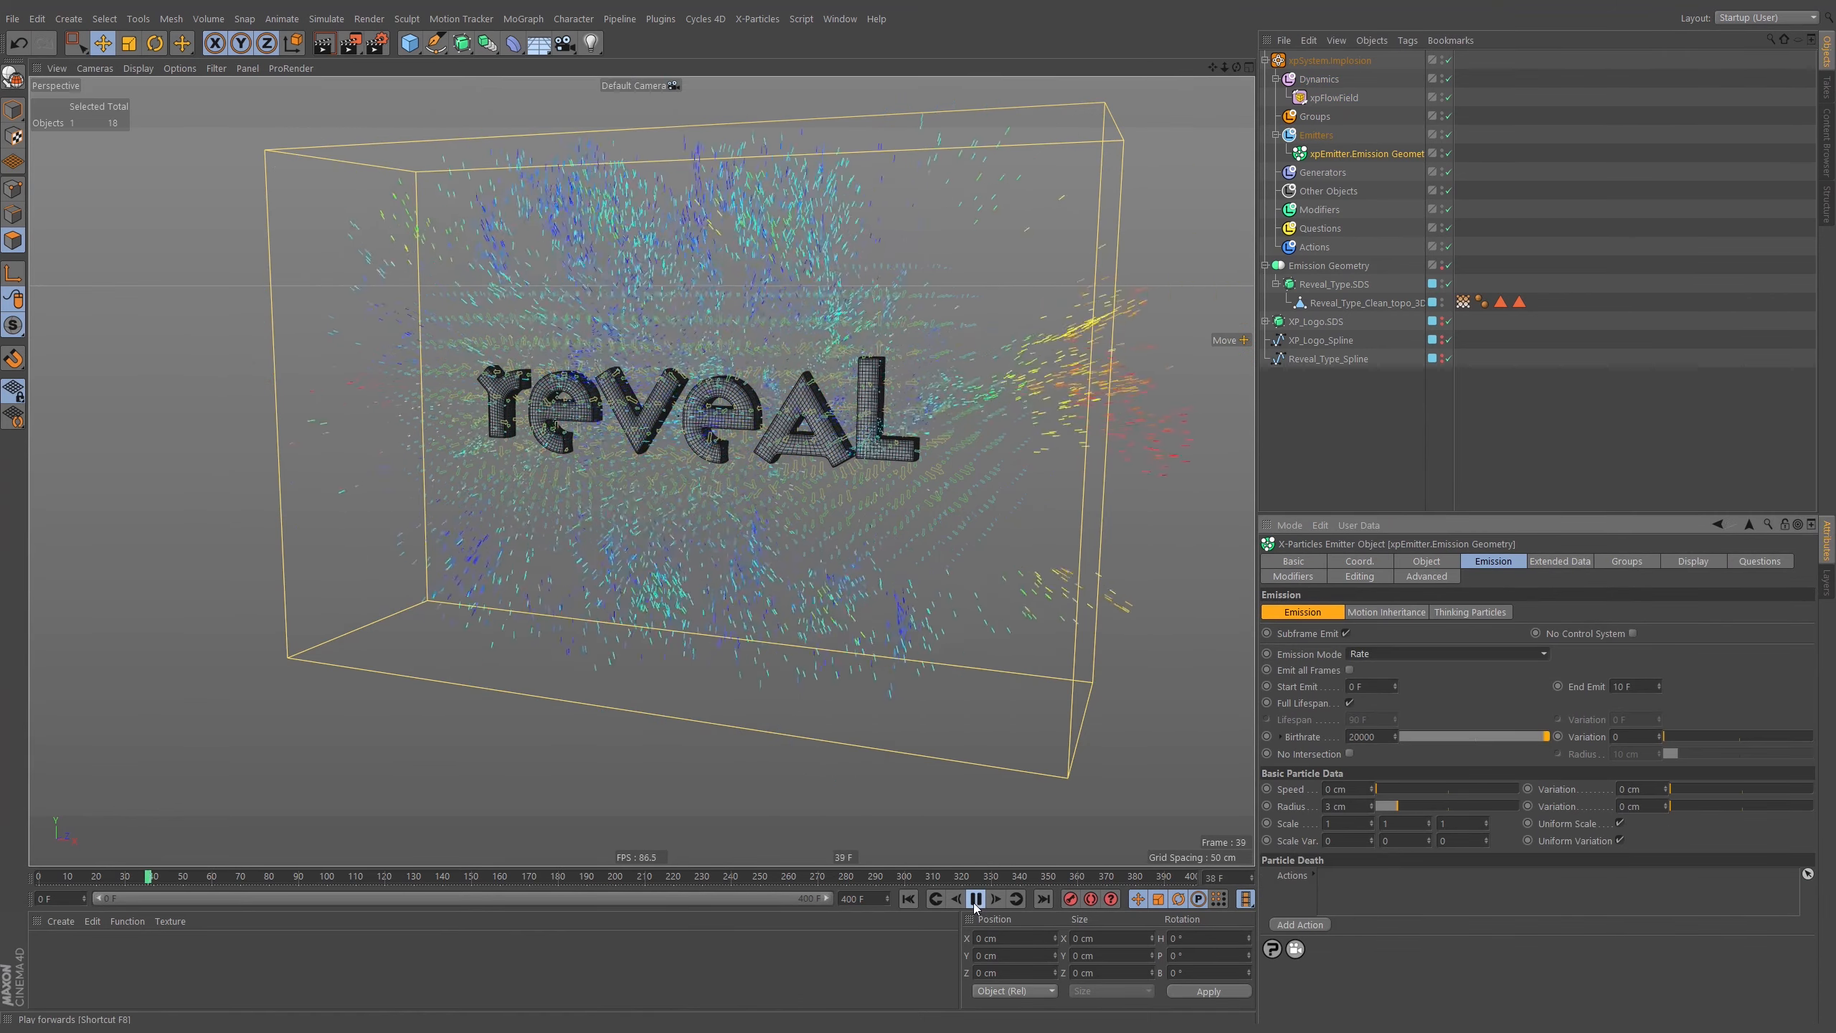
click(975, 900)
Let the emitter emit on all frames, replay the simulation to check the particle streams, and return to the first frame.
click(1350, 671)
click(909, 899)
click(976, 899)
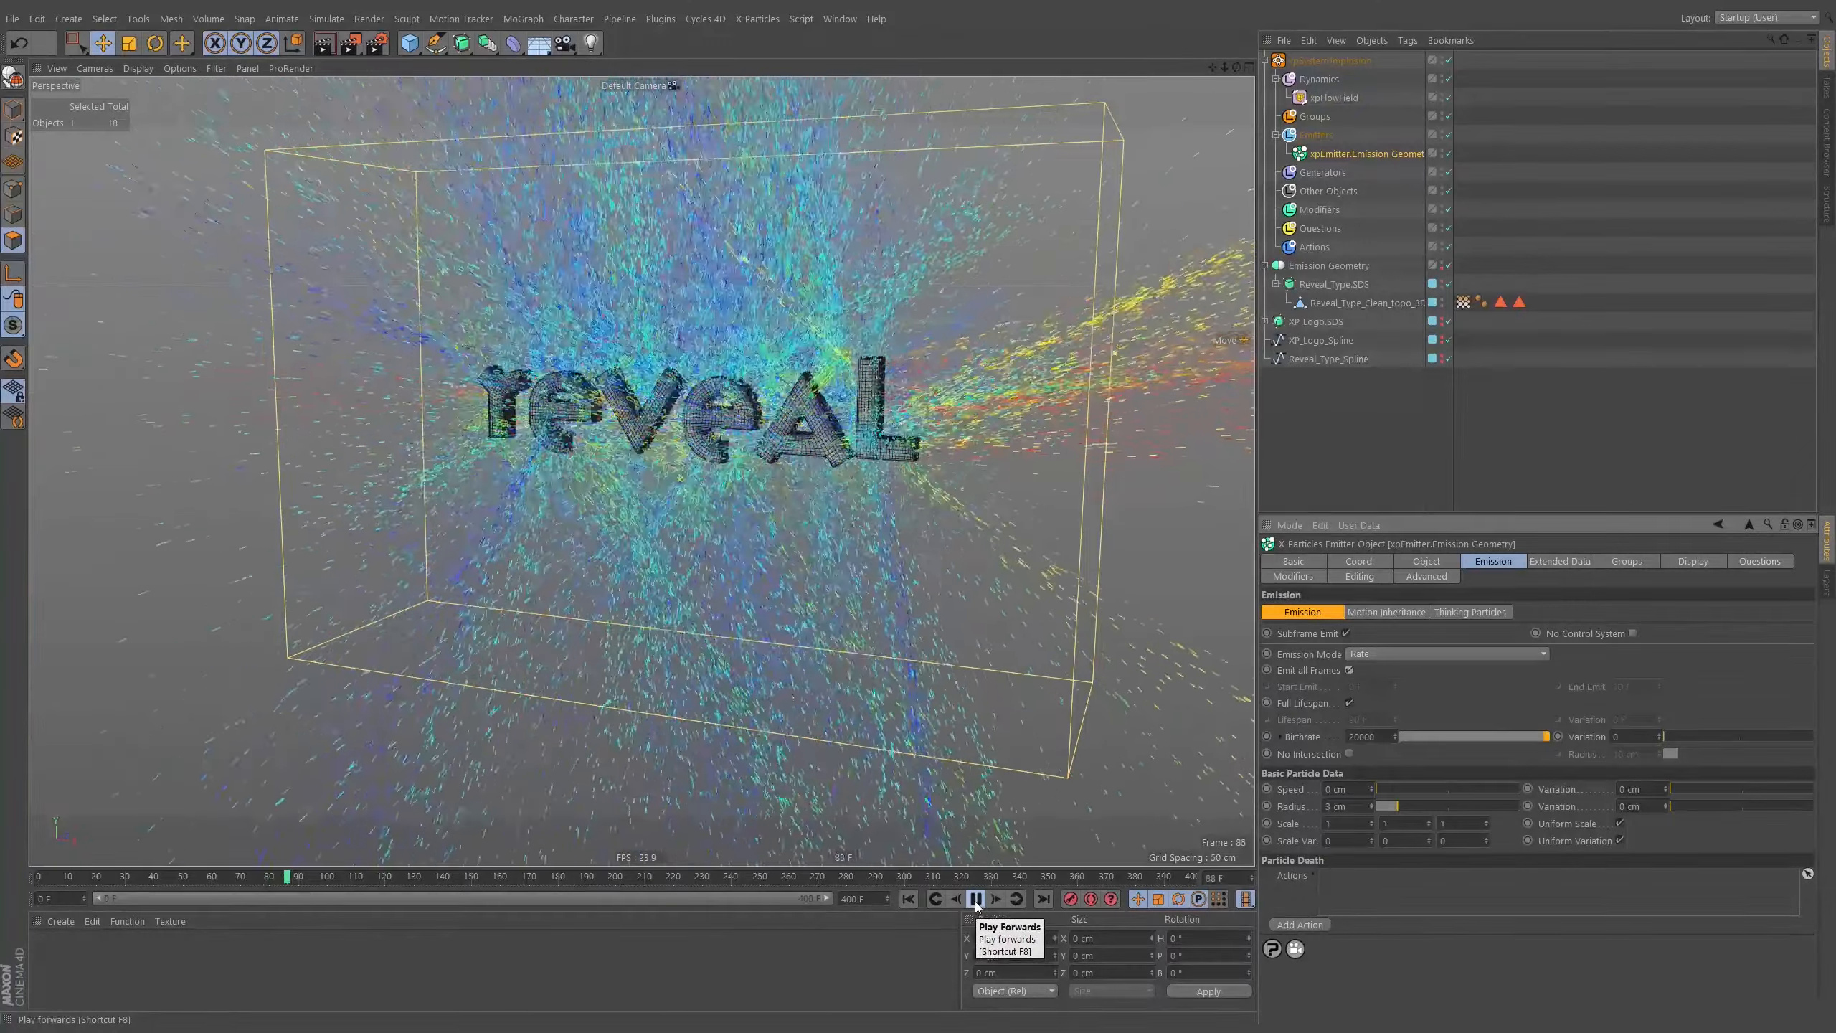
click(976, 899)
scroll(882, 407, down, 6)
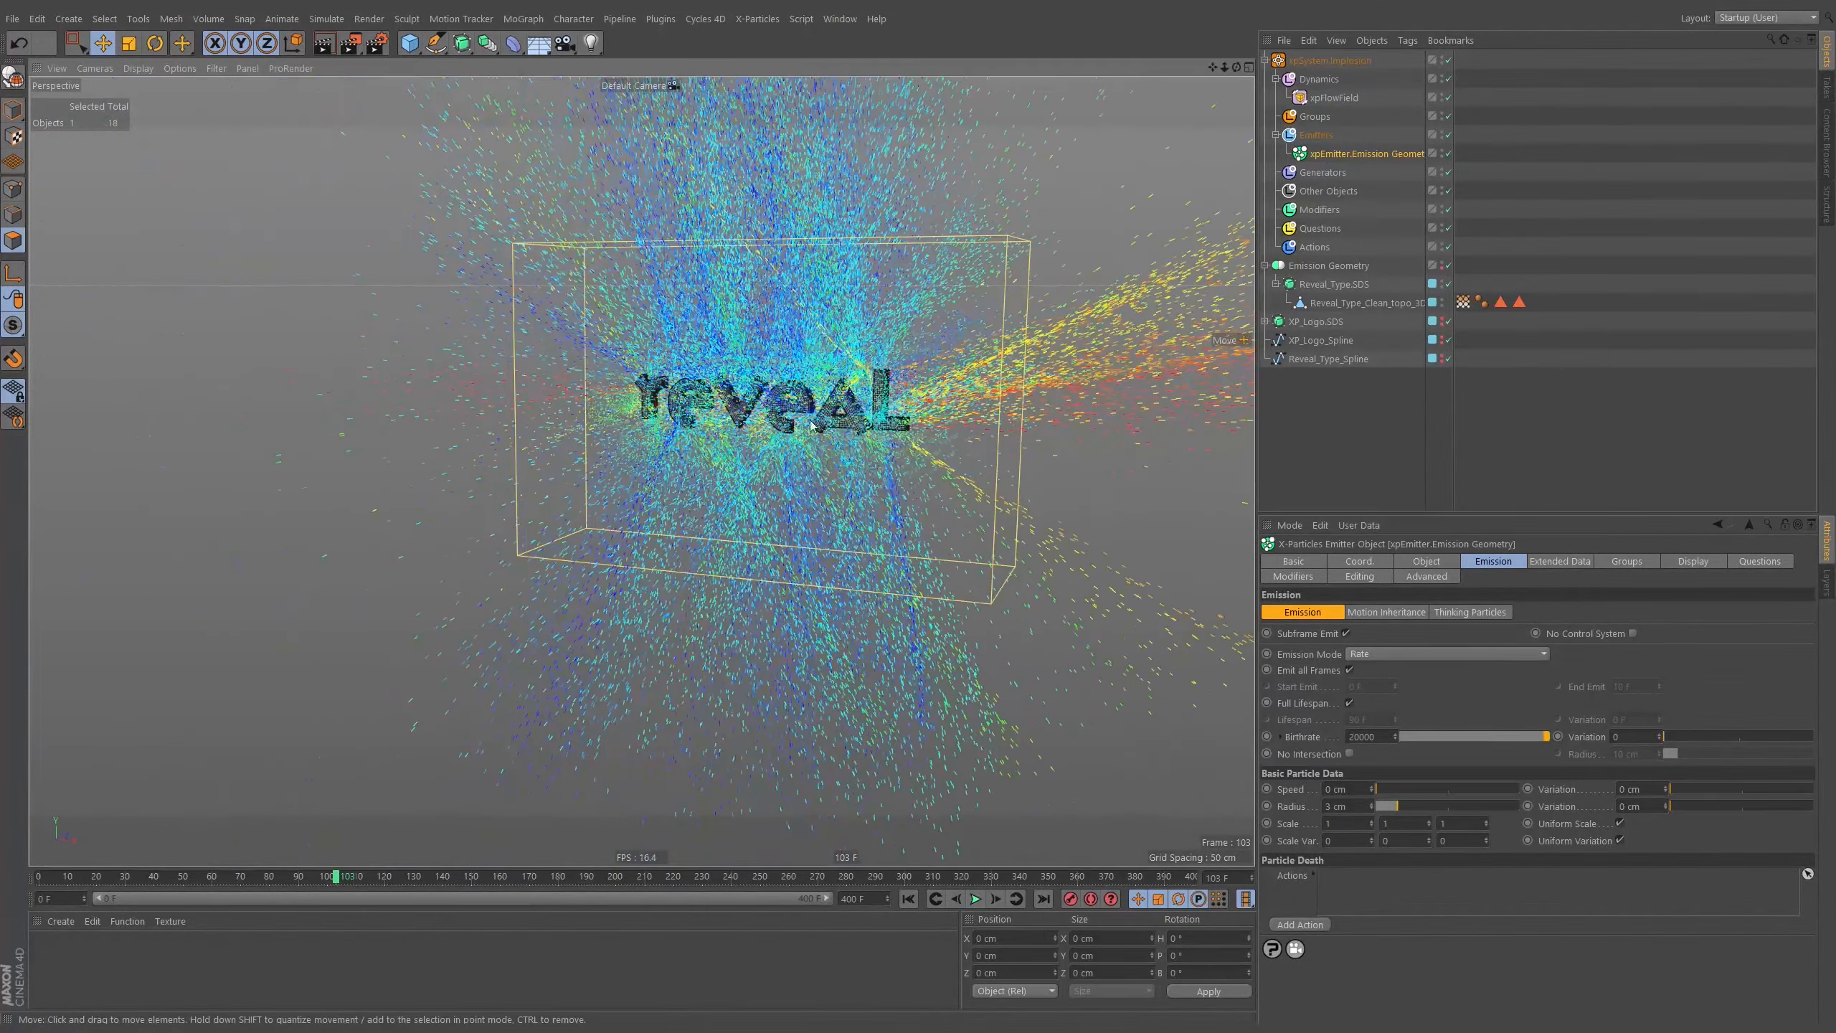
scroll(882, 407, up, 6)
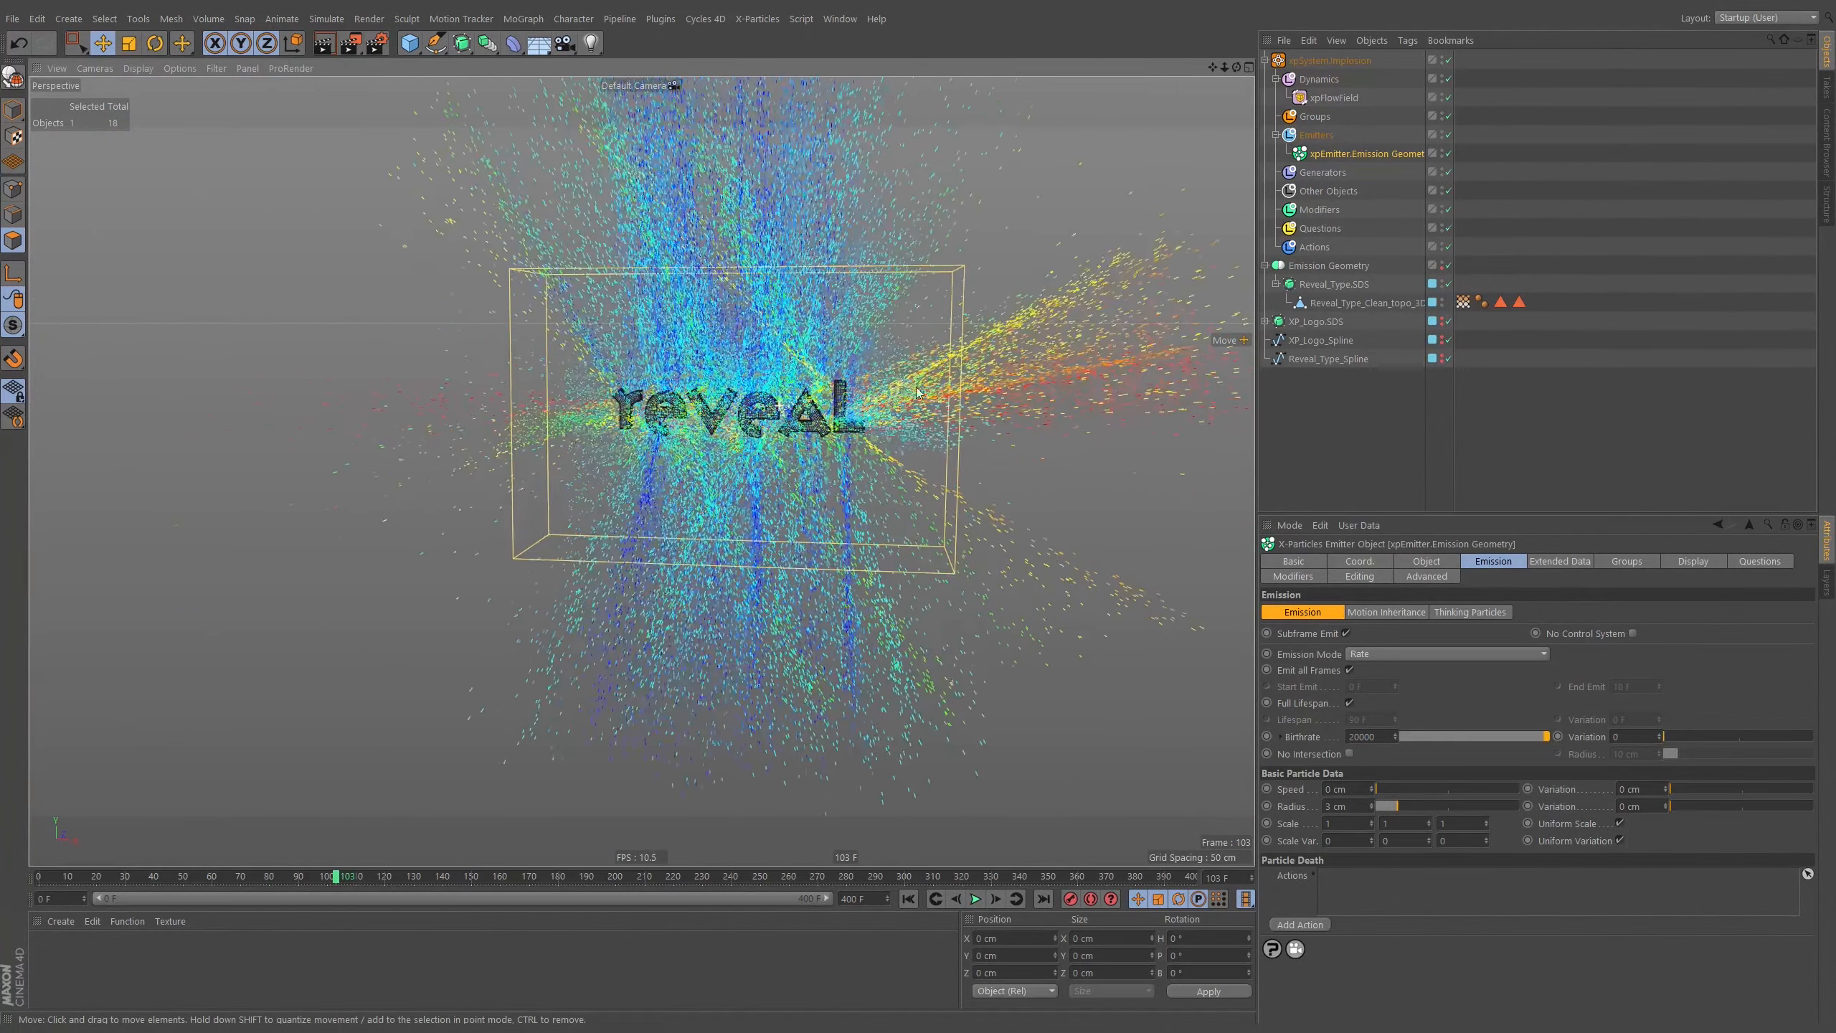
click(908, 899)
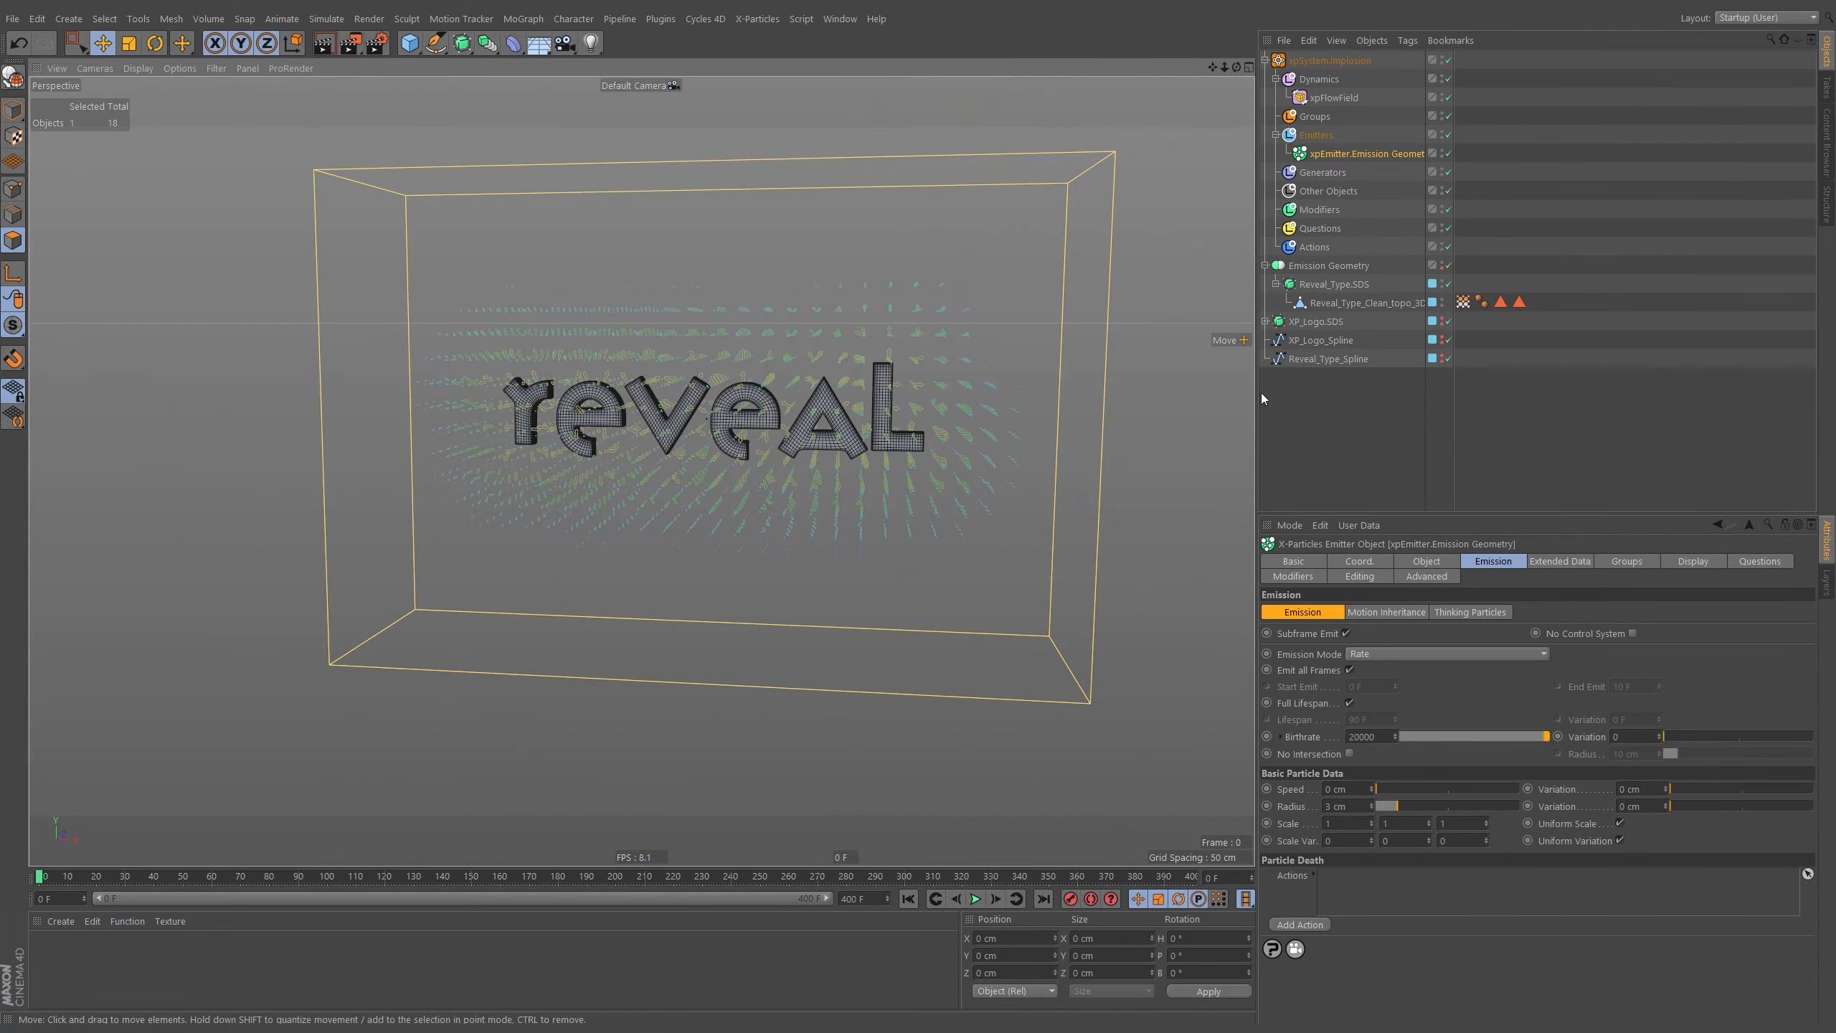
Try XP_Logo.SDS in place of Reveal_Type.SDS inside the Emission Geometry connector and play the simulation.
scroll(1085, 579, up, 5)
click(1276, 283)
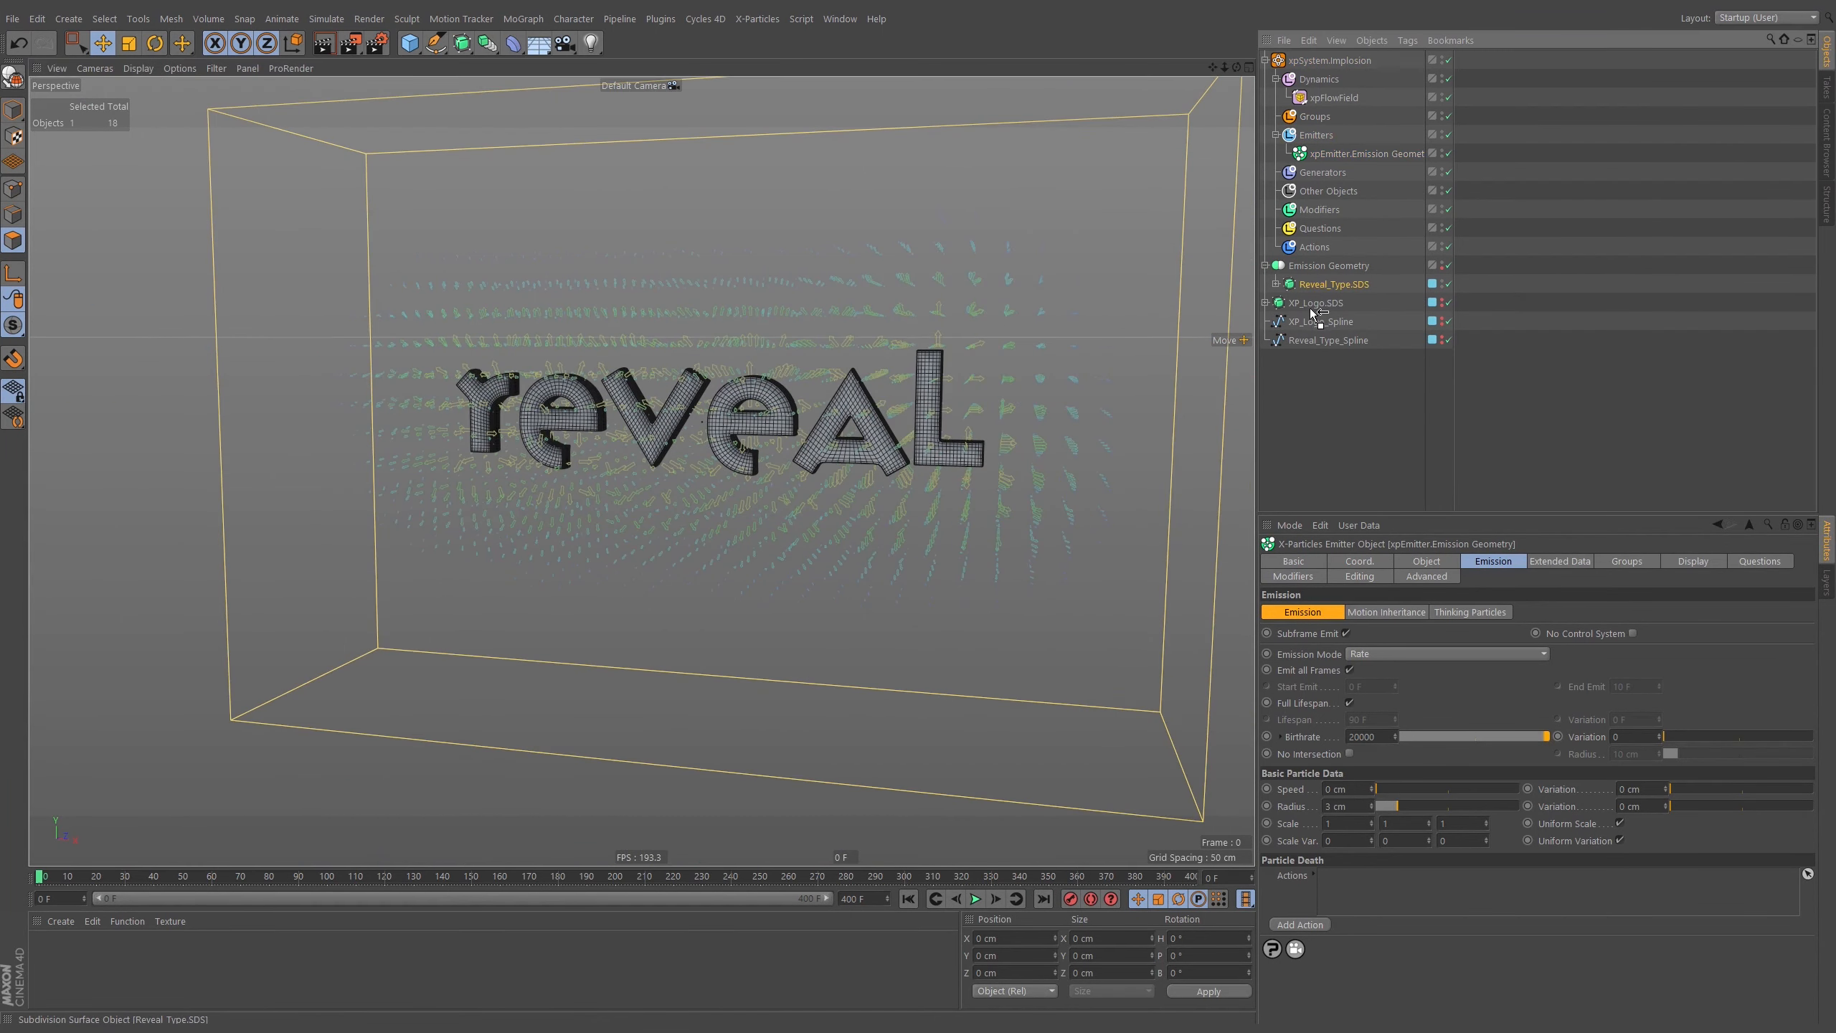
drag(1310, 308, 1310, 310)
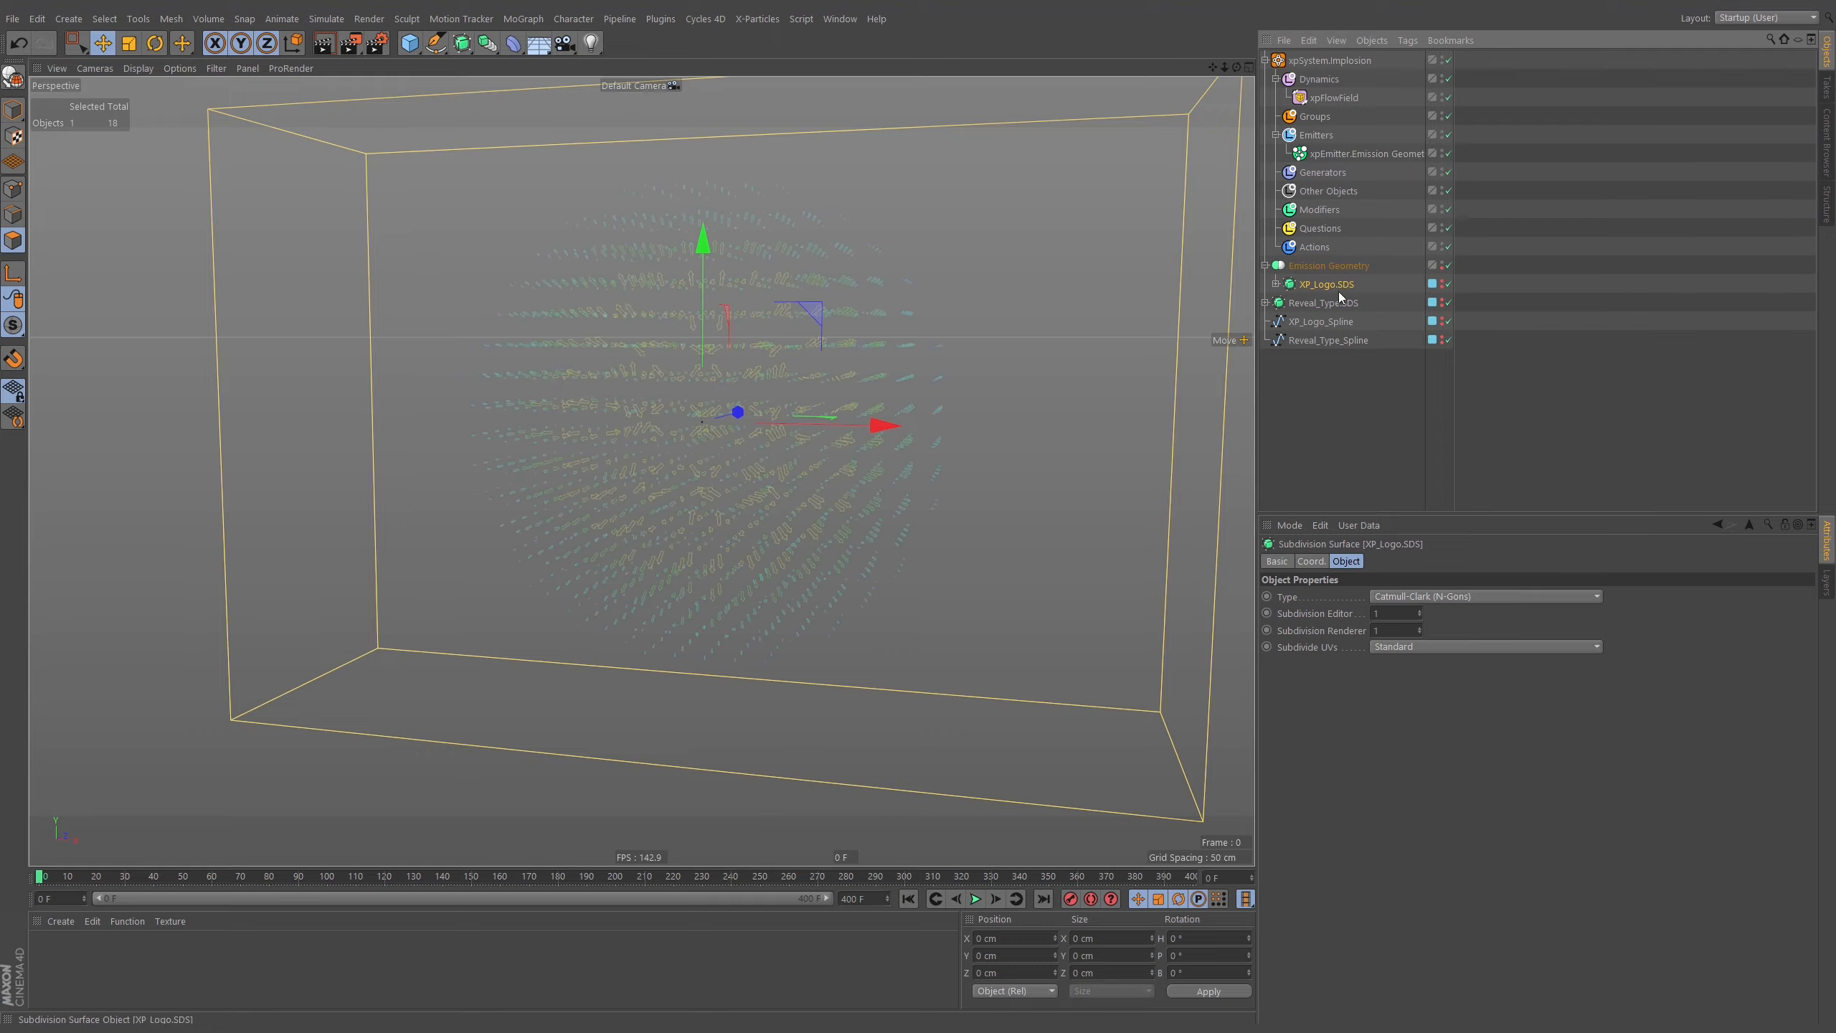
click(977, 901)
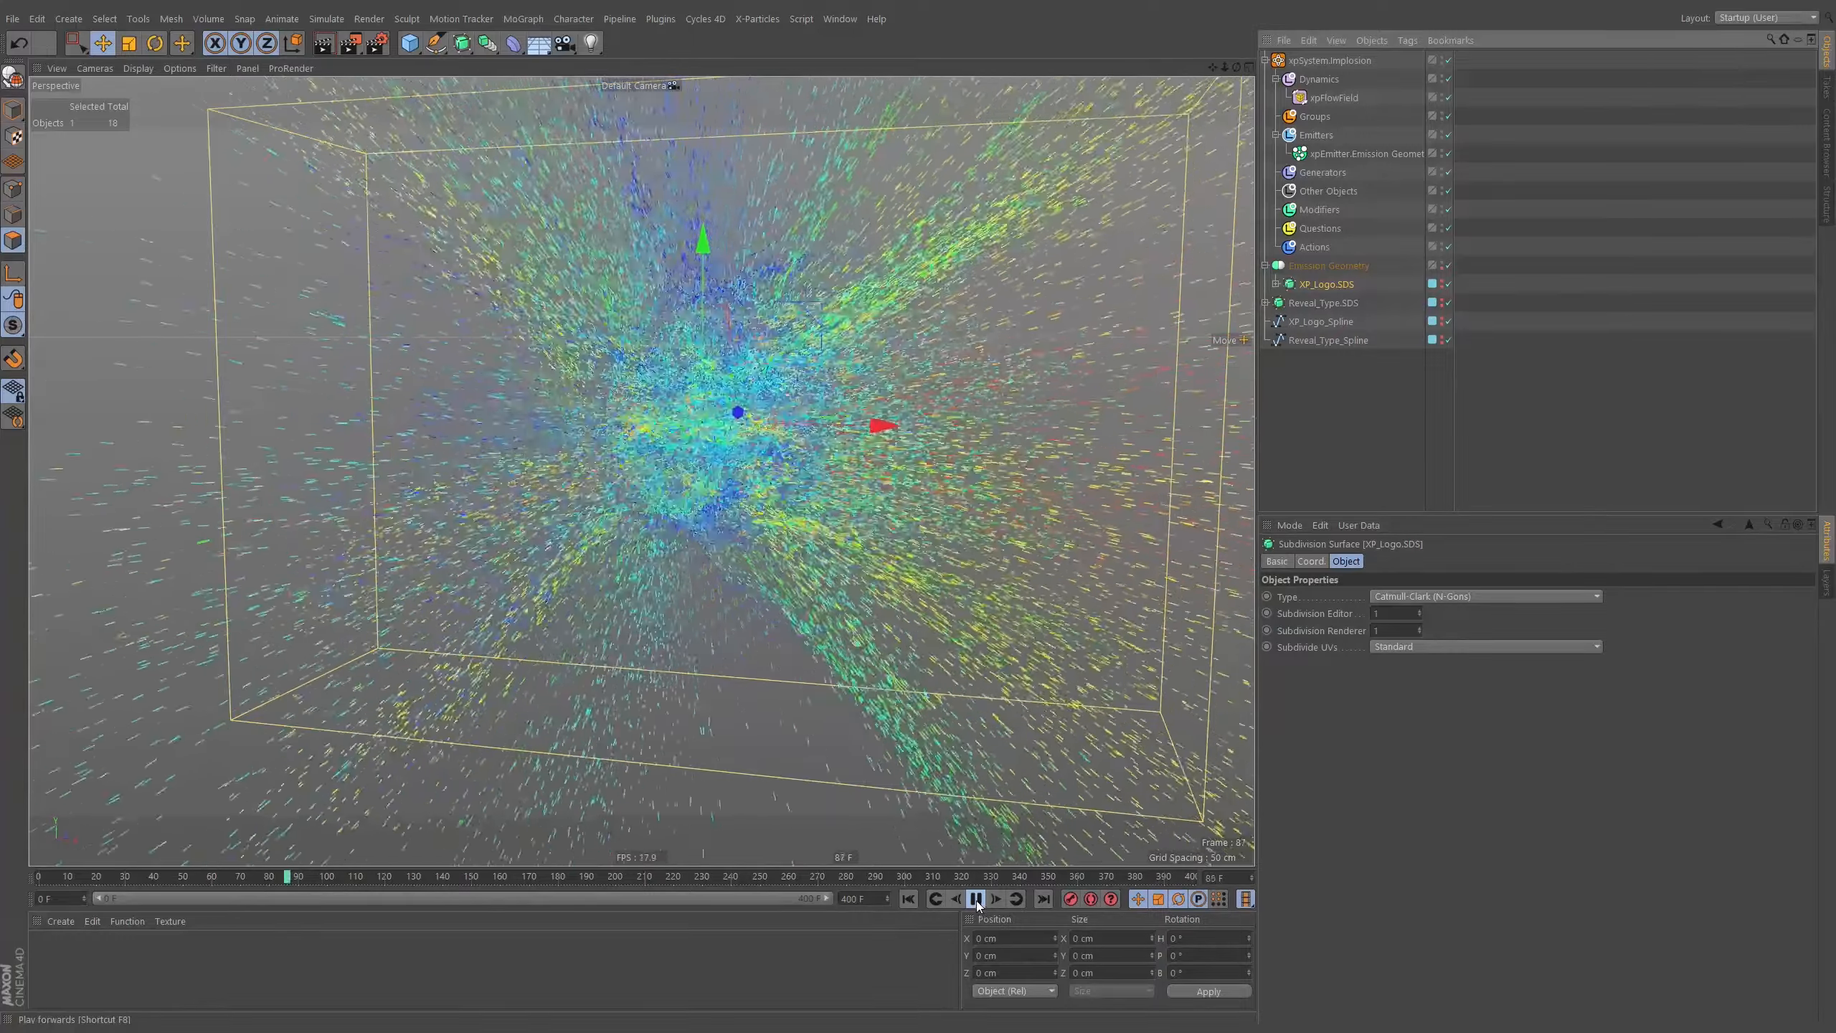
click(978, 901)
alt+drag(766, 448, 858, 442)
Put Reveal_Type.SDS back inside the Emission Geometry connector, replay the simulation briefly and return to the first frame.
drag(1334, 304, 1334, 290)
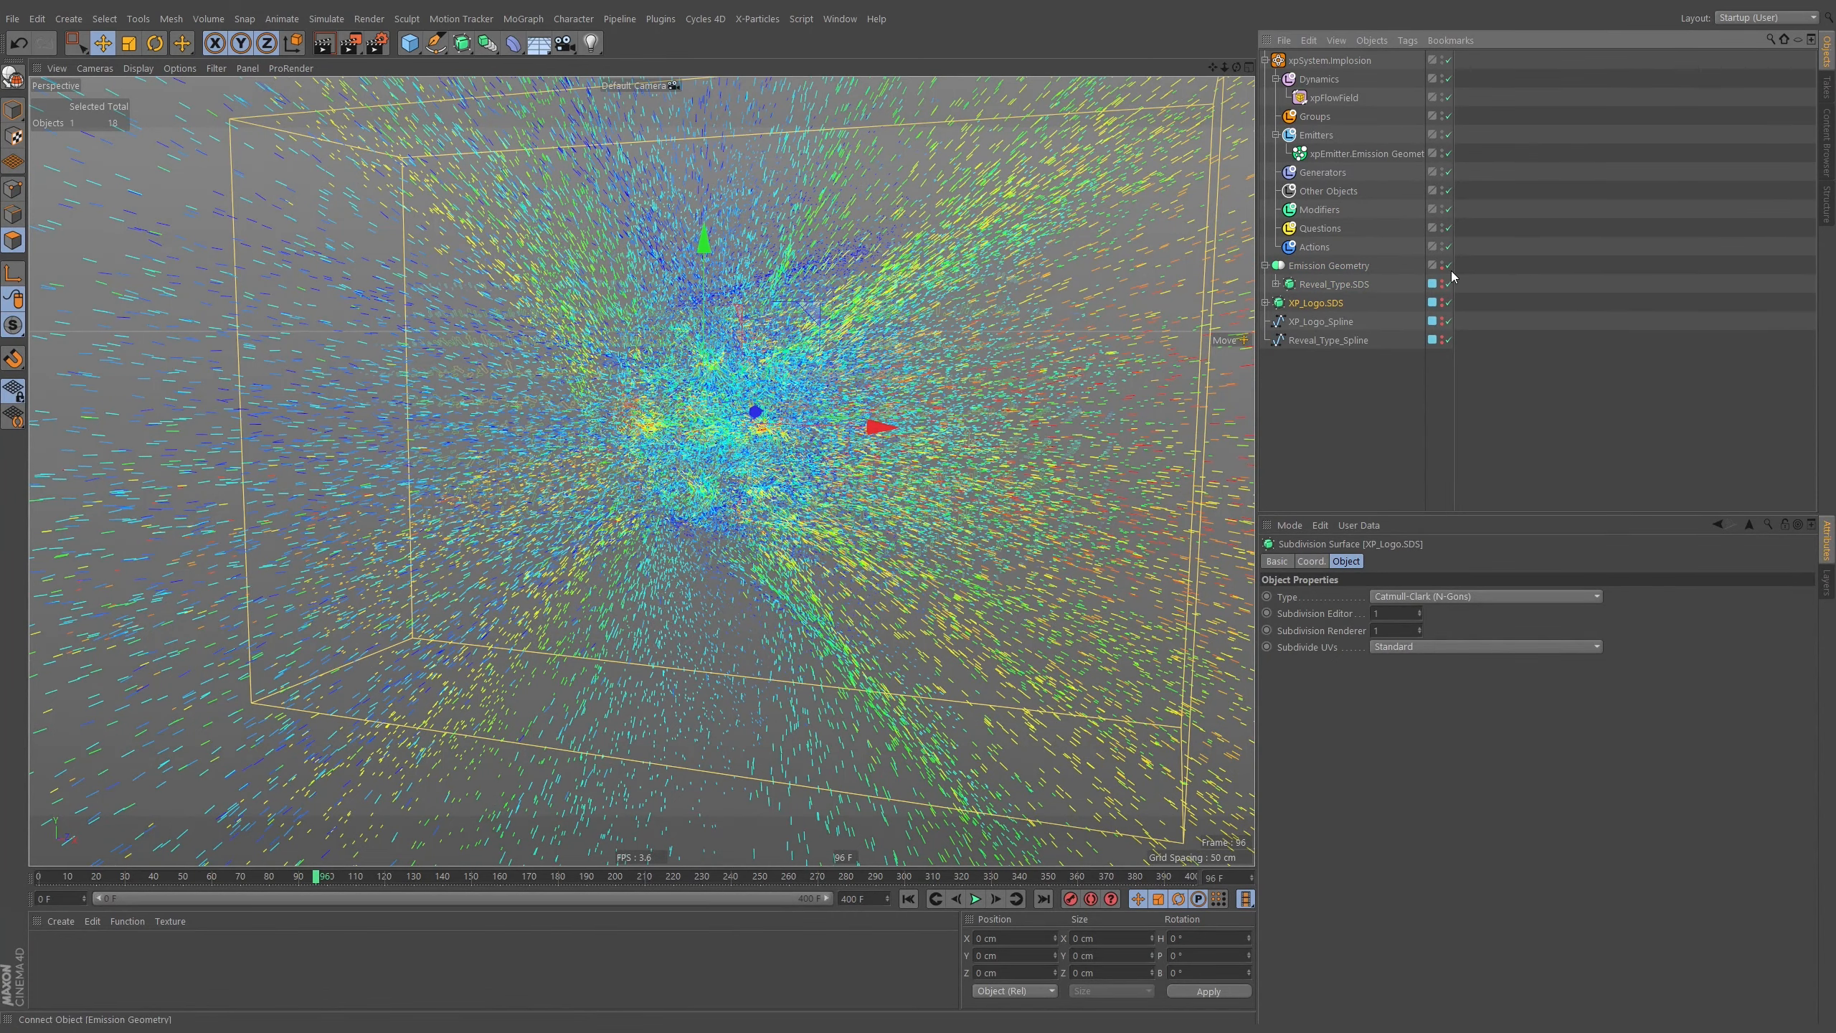
click(908, 898)
click(976, 899)
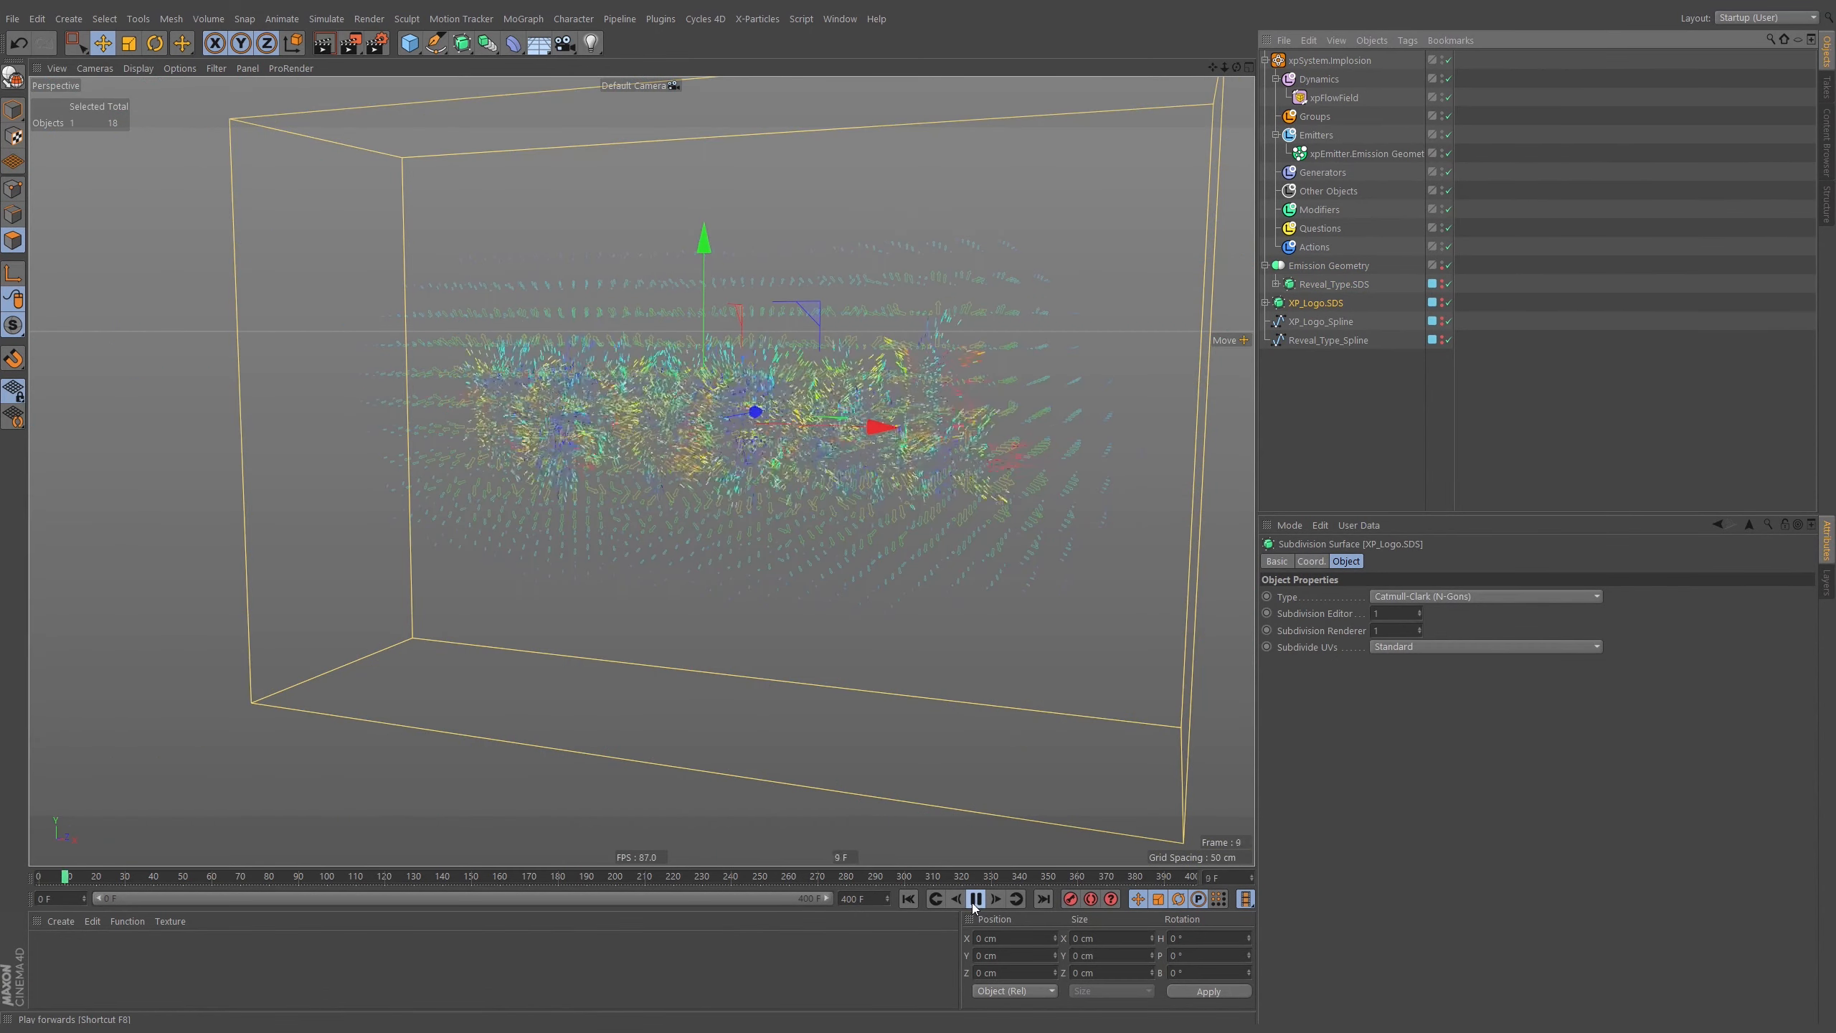
click(975, 899)
click(908, 898)
alt+drag(723, 420, 779, 408)
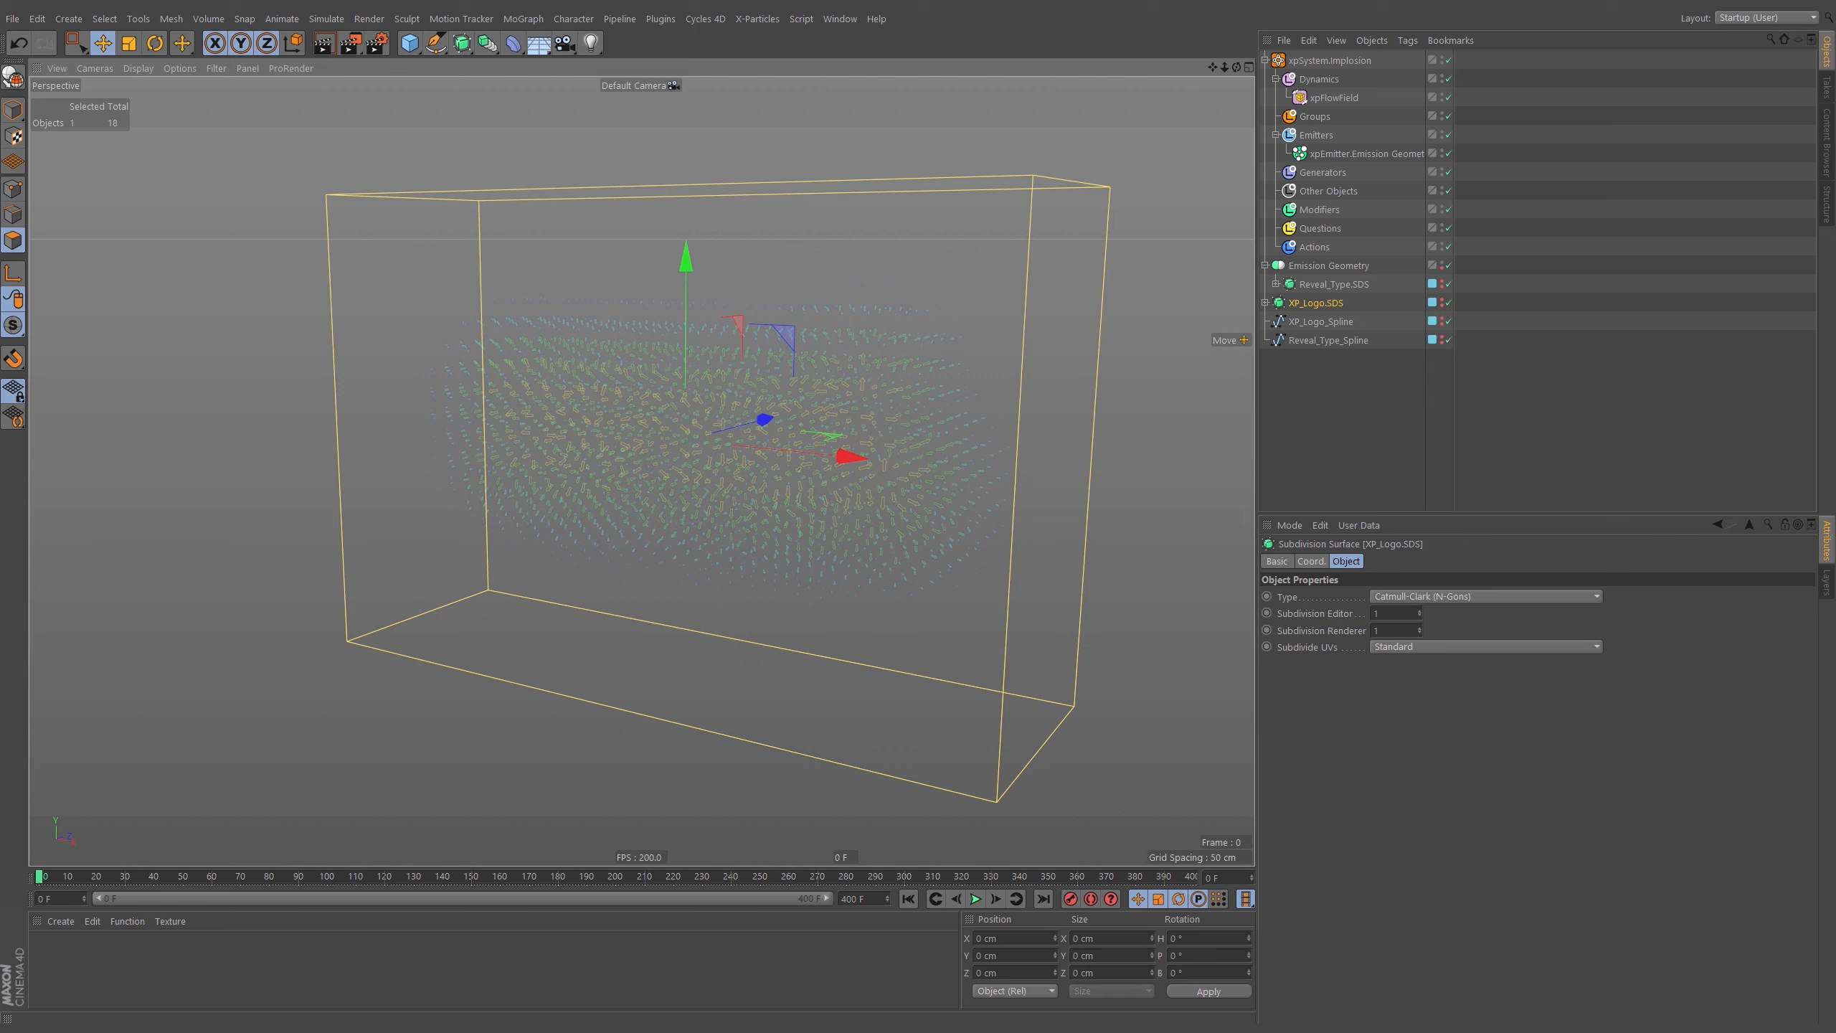
Try moving and rotating the Emission Geometry connector within the flow field's box, including moving it while the simulation plays.
click(1334, 97)
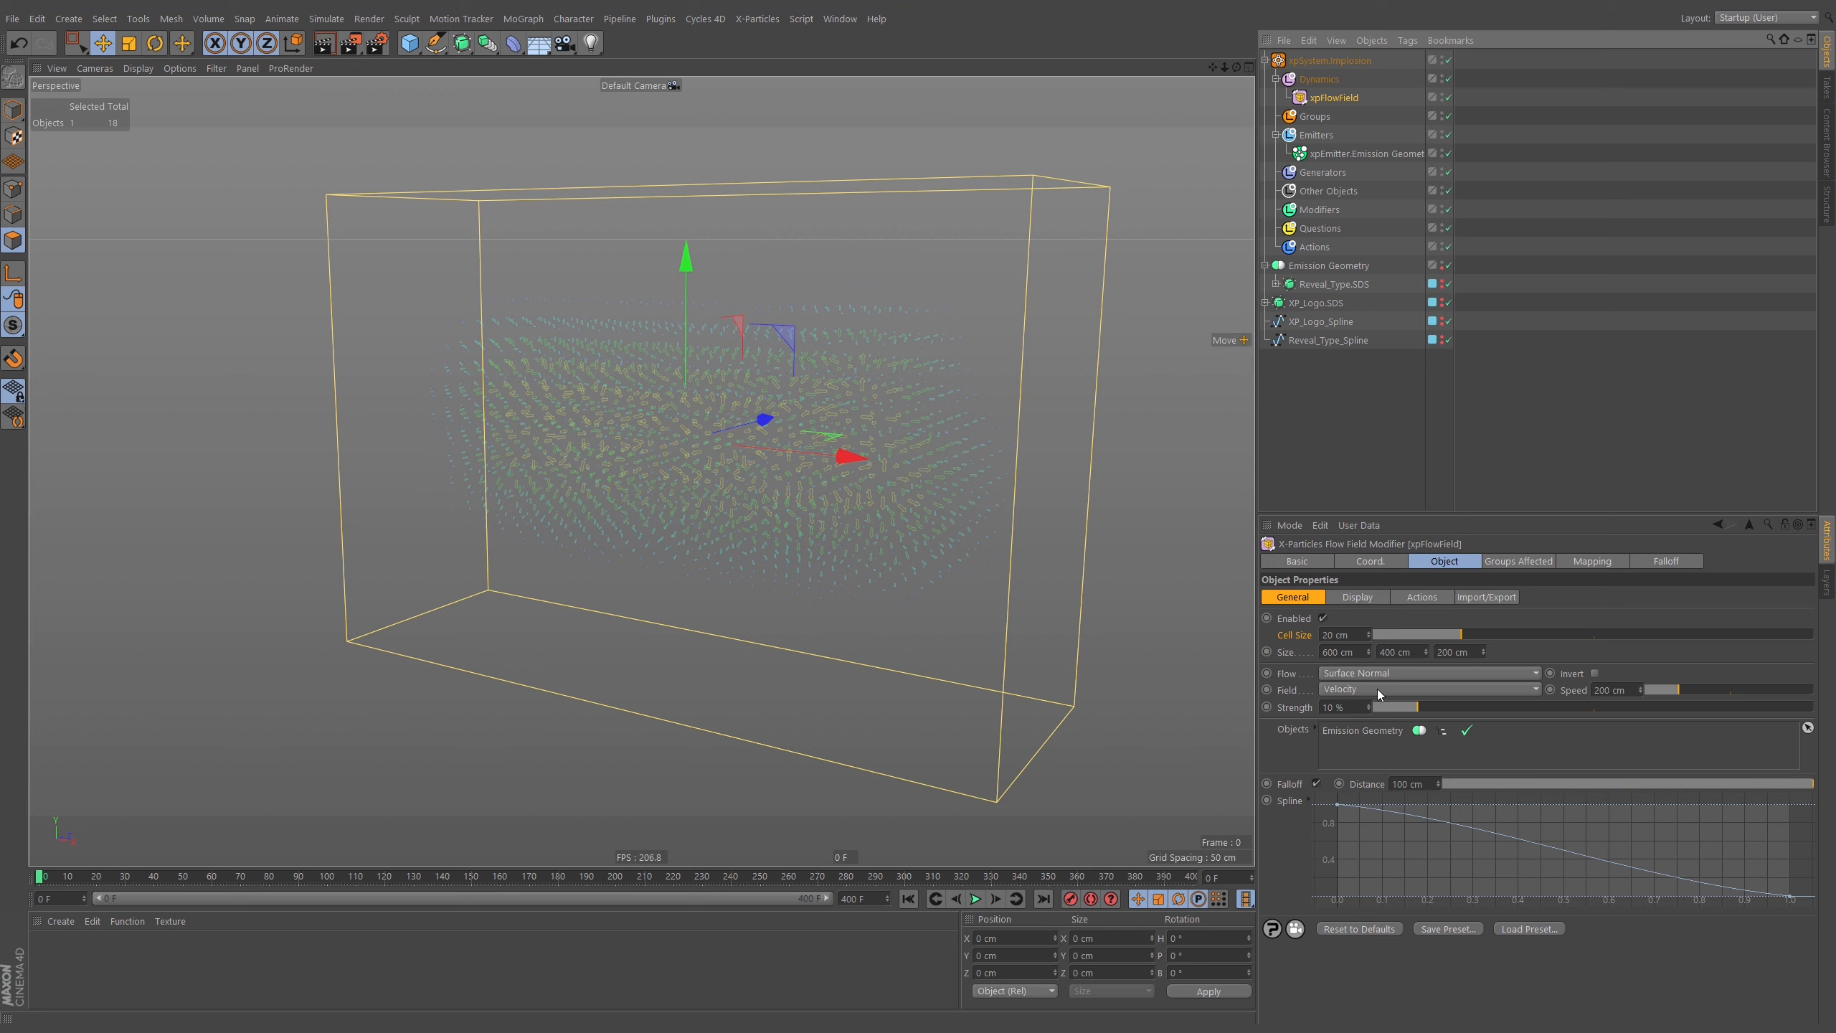
click(1316, 304)
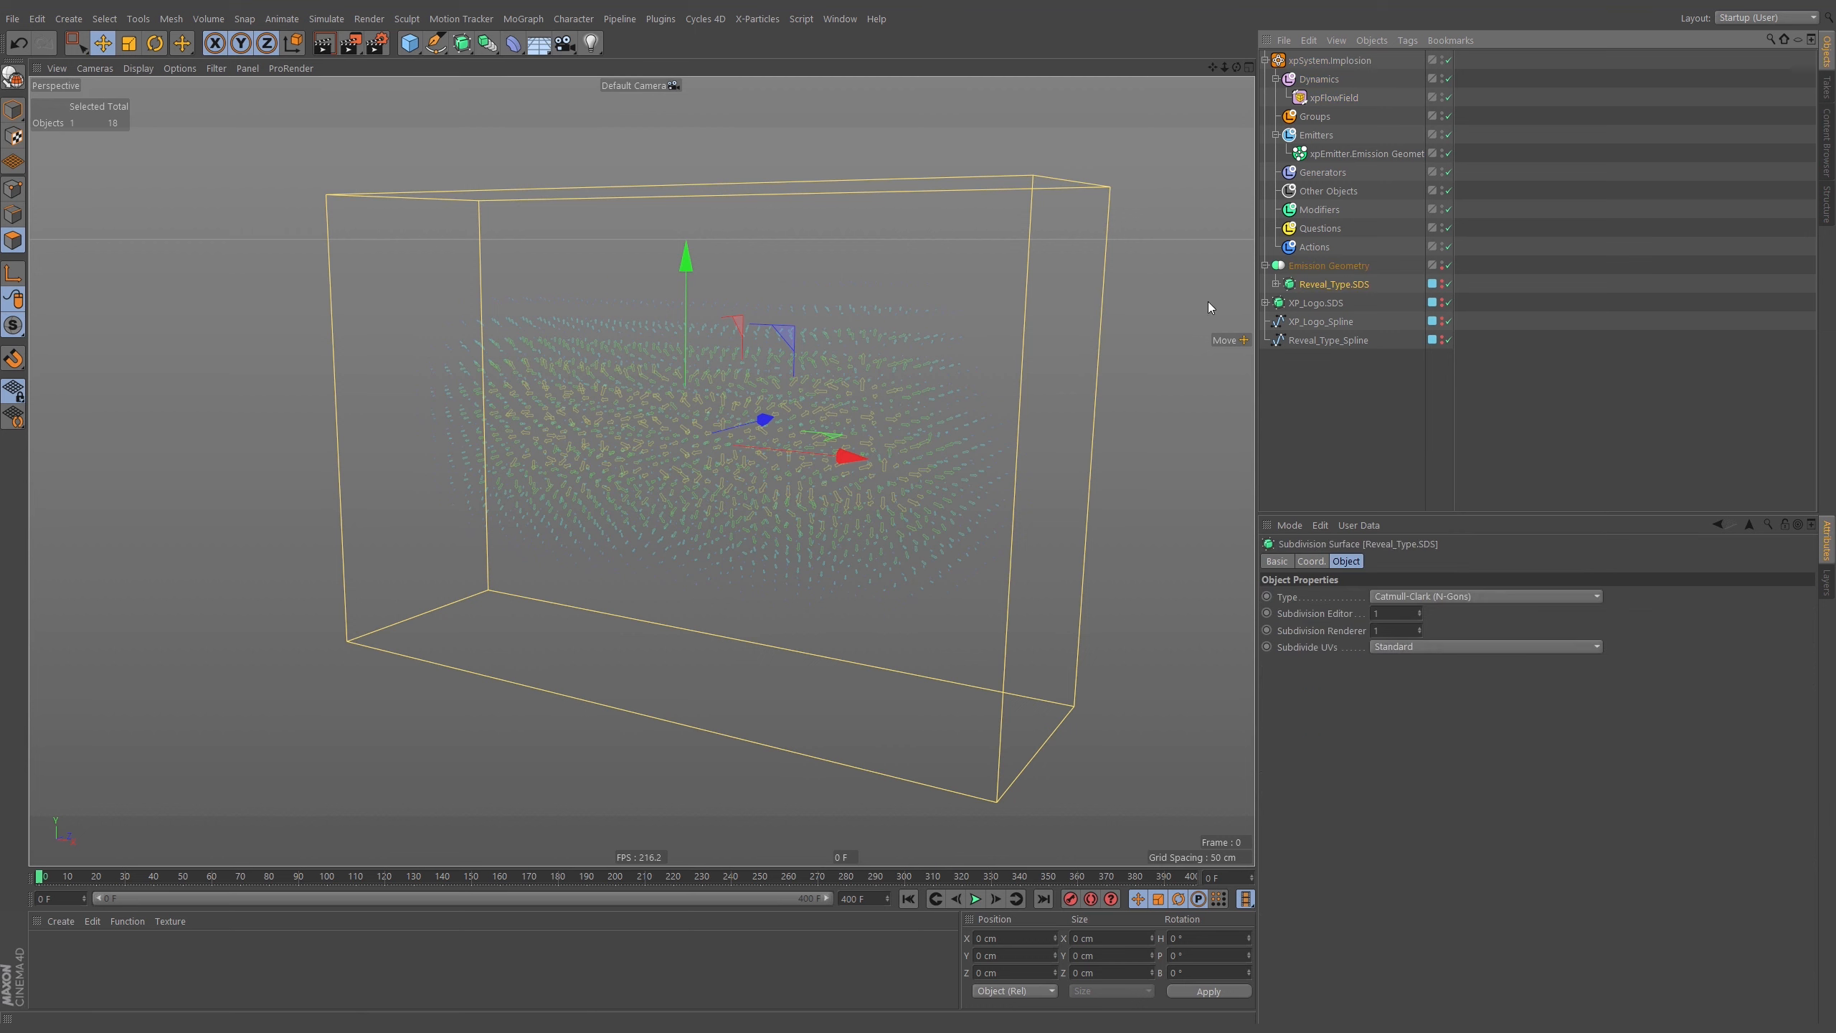
click(1330, 265)
drag(891, 457, 802, 449)
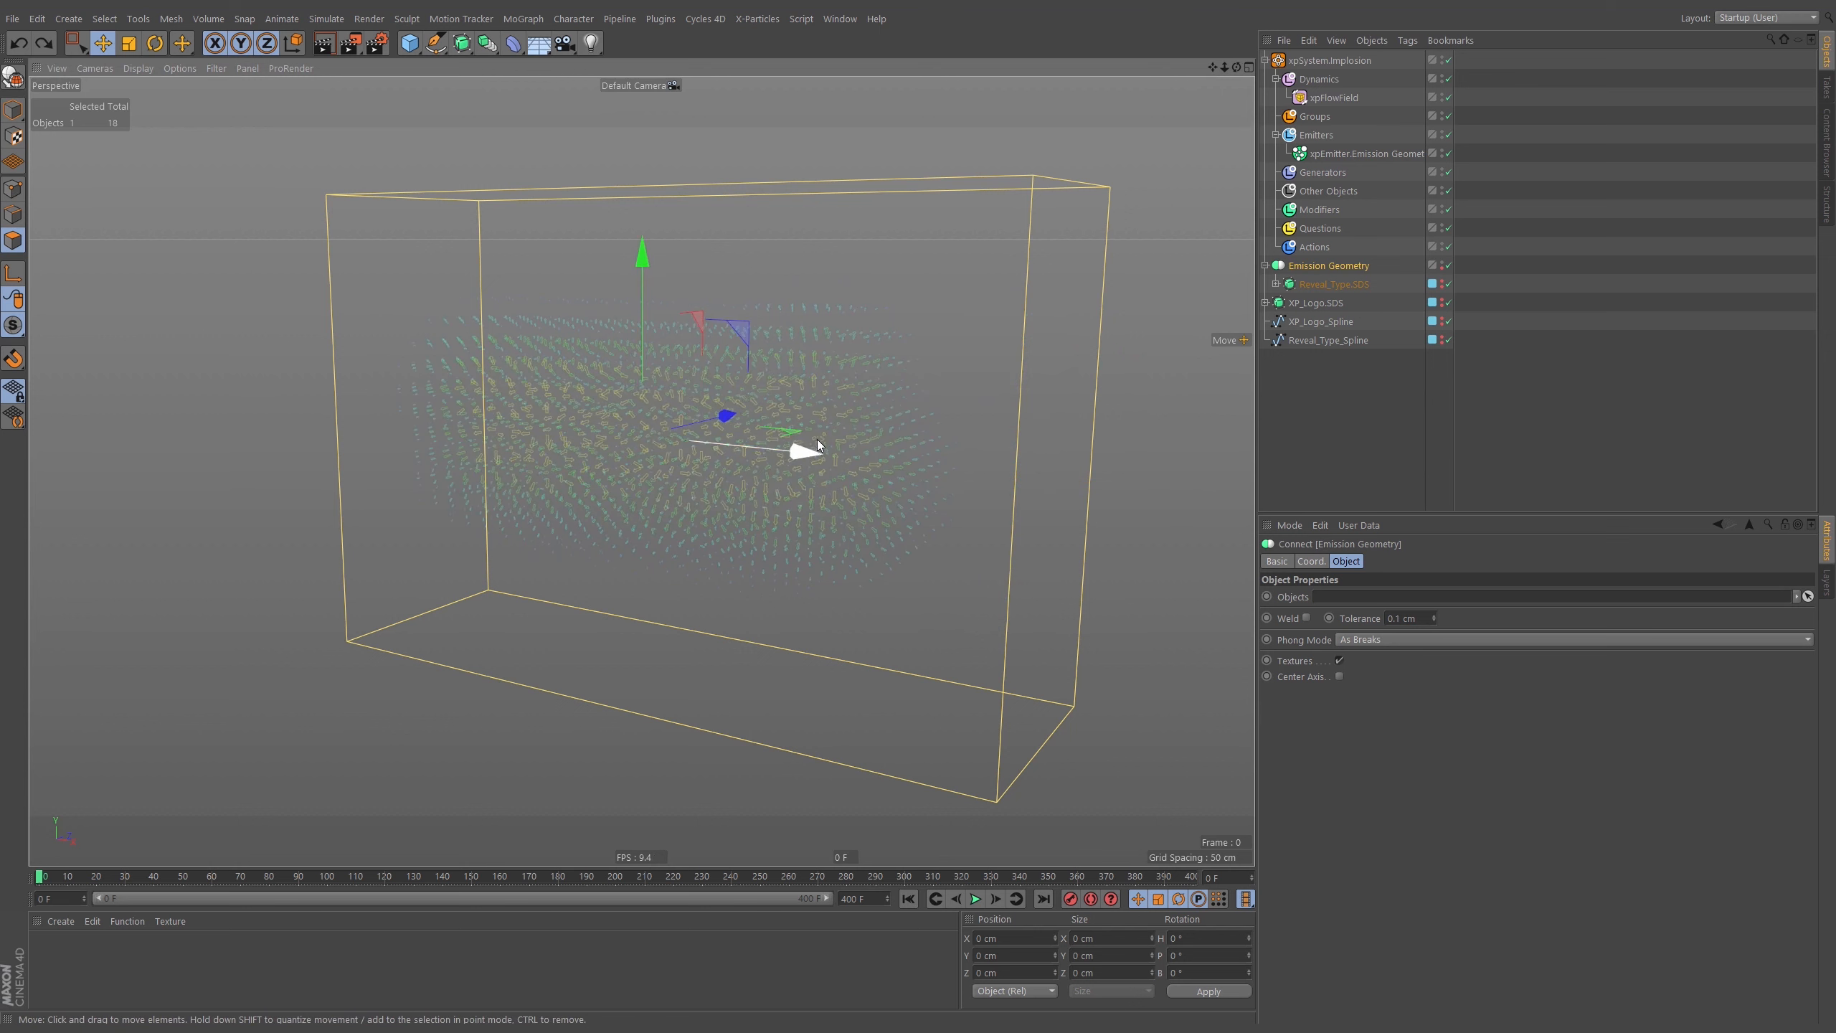
key(r)
drag(766, 379, 806, 364)
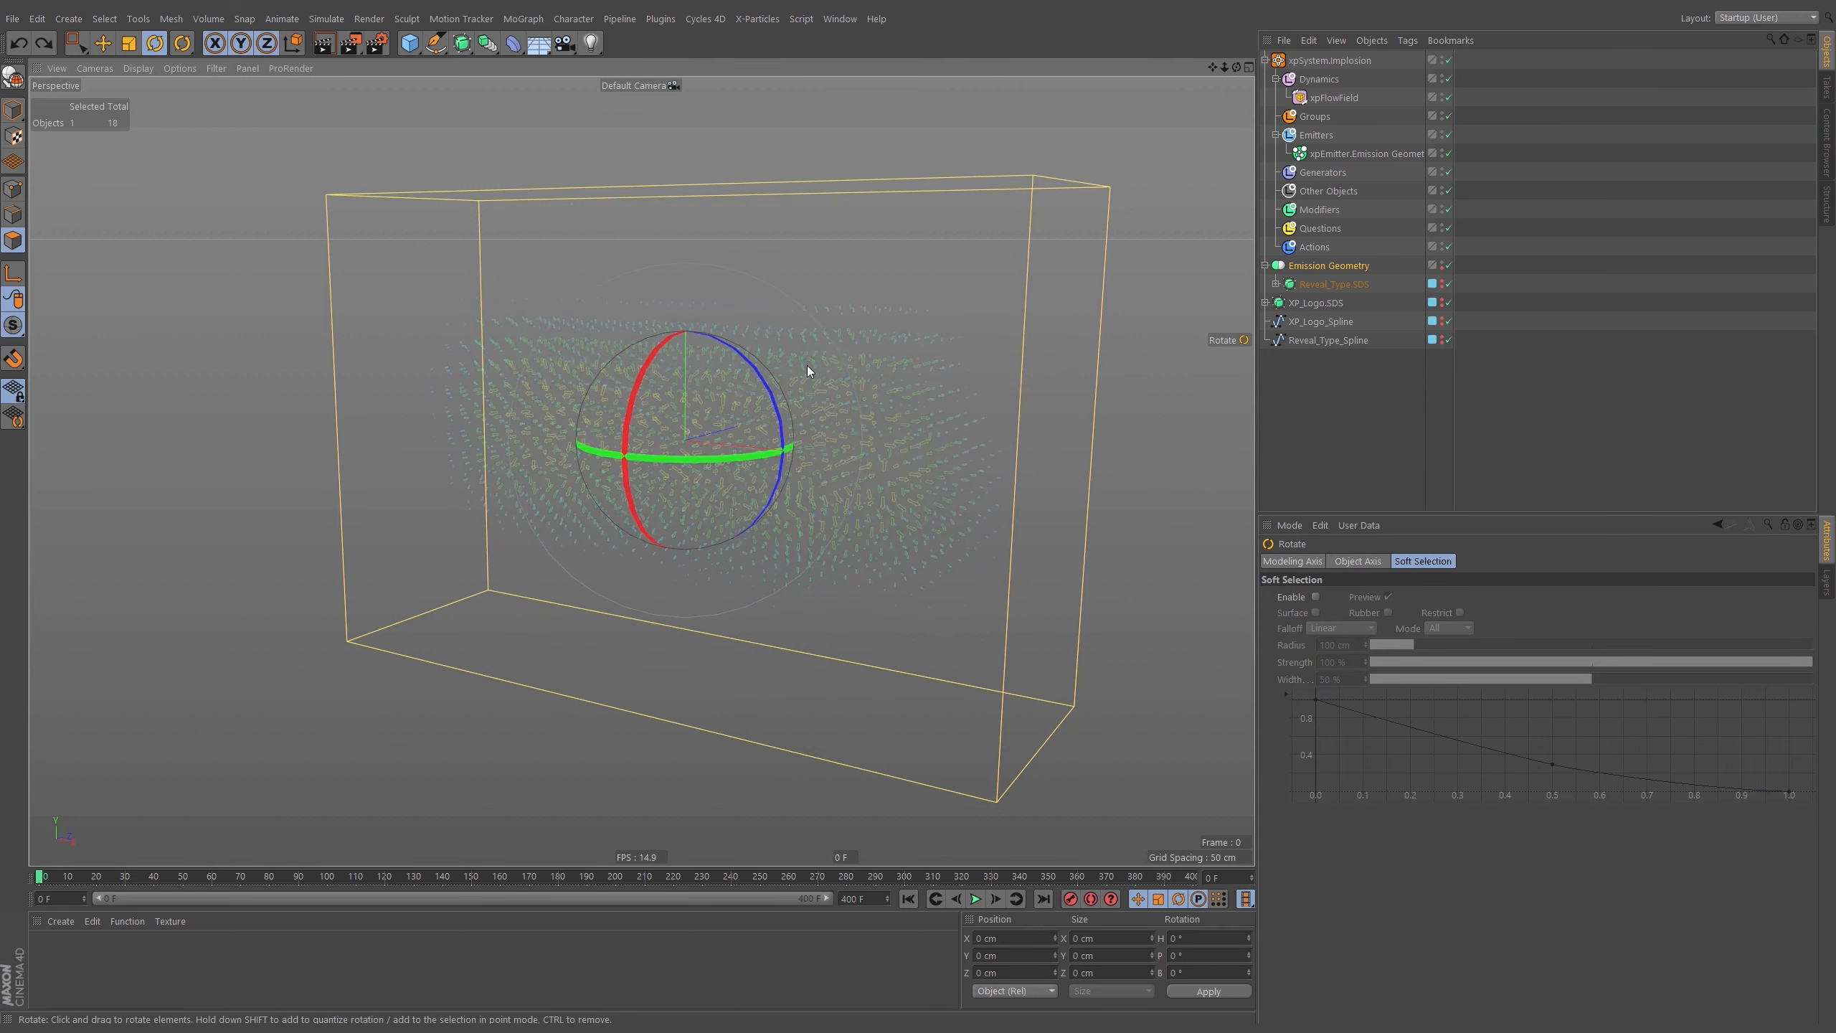
key(e)
drag(853, 438, 665, 177)
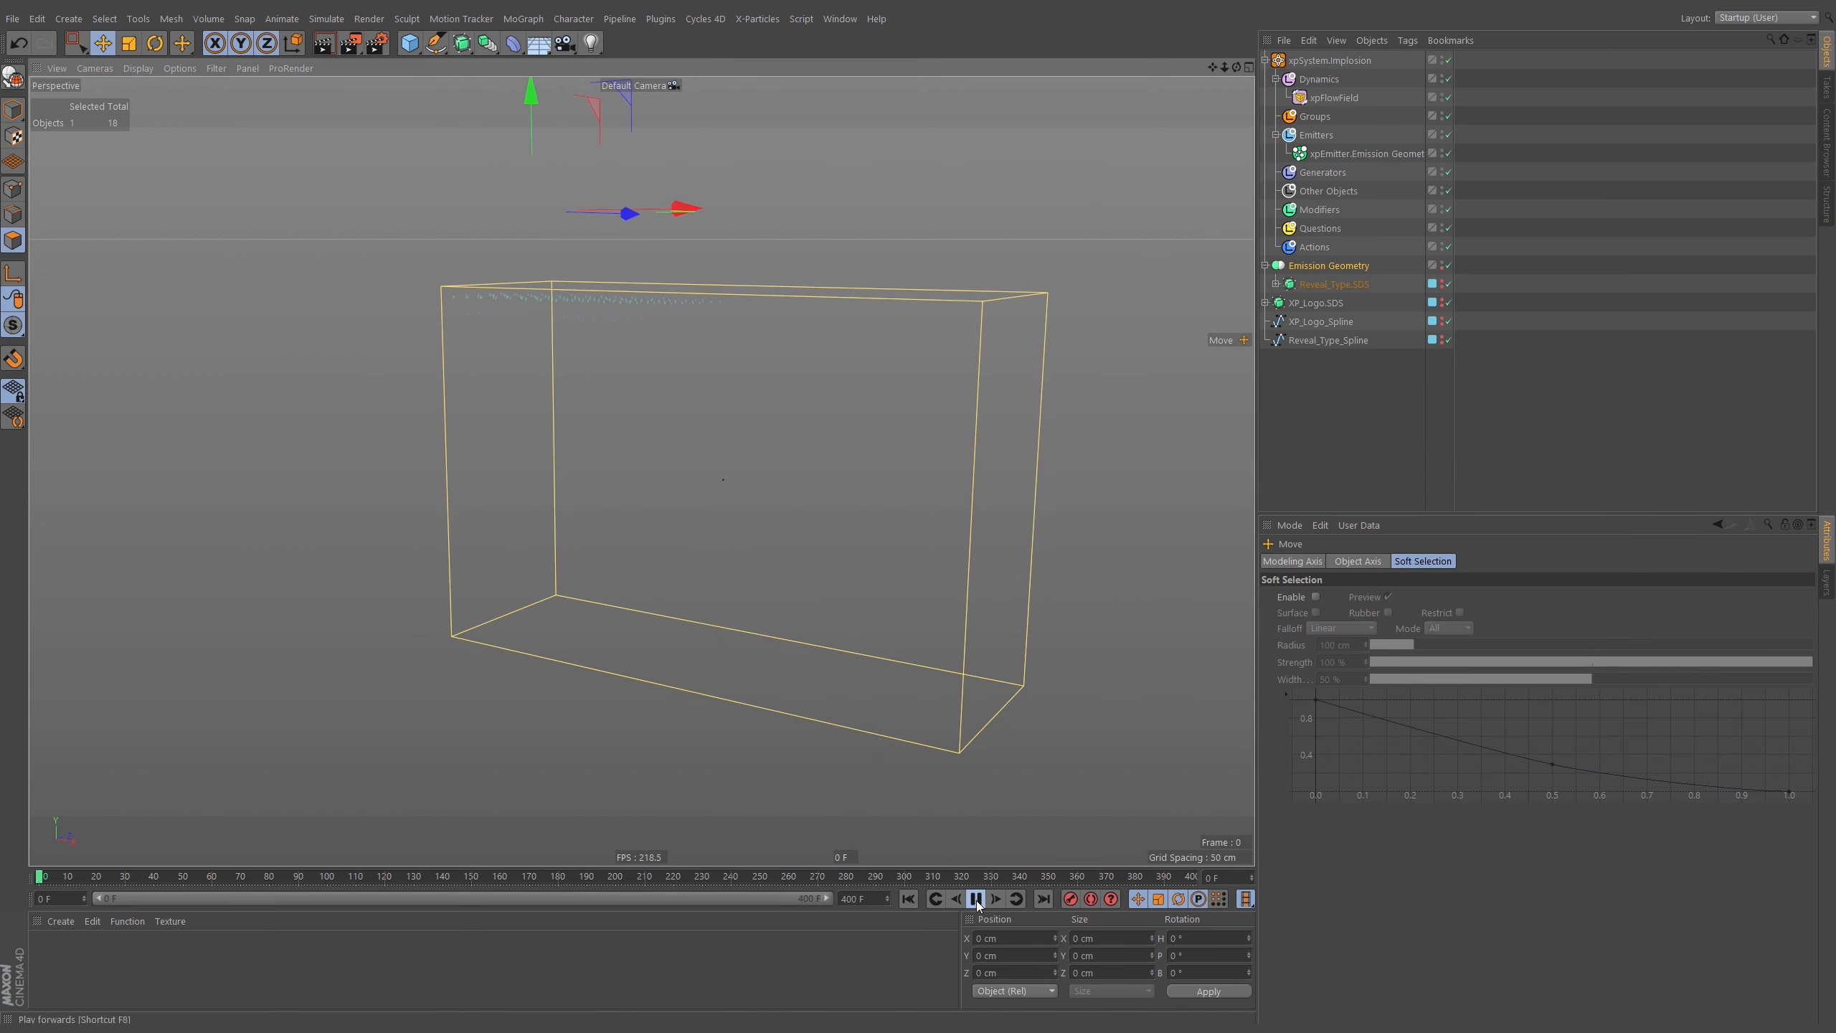
drag(907, 527, 1045, 734)
Undo the moves of the Emission Geometry connector and return the simulation to the first frame.
key(ctrl+z)
key(ctrl+z)
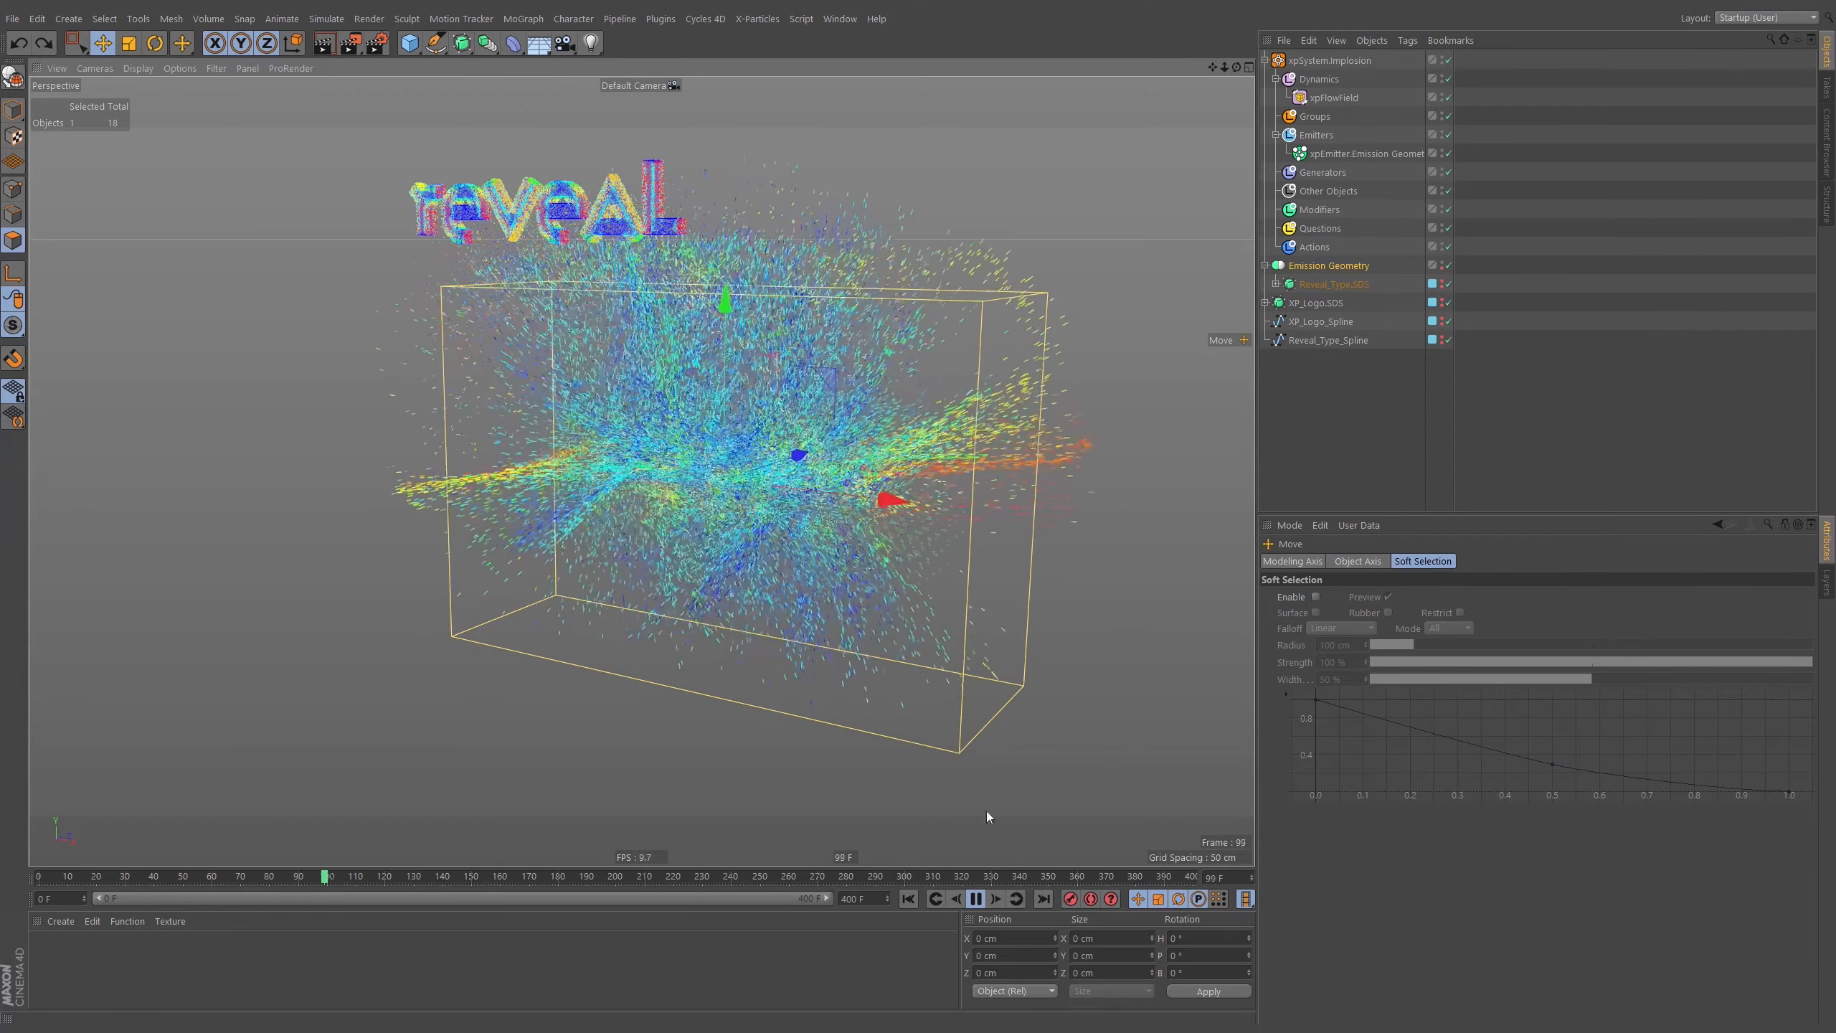
click(908, 898)
key(ctrl+z)
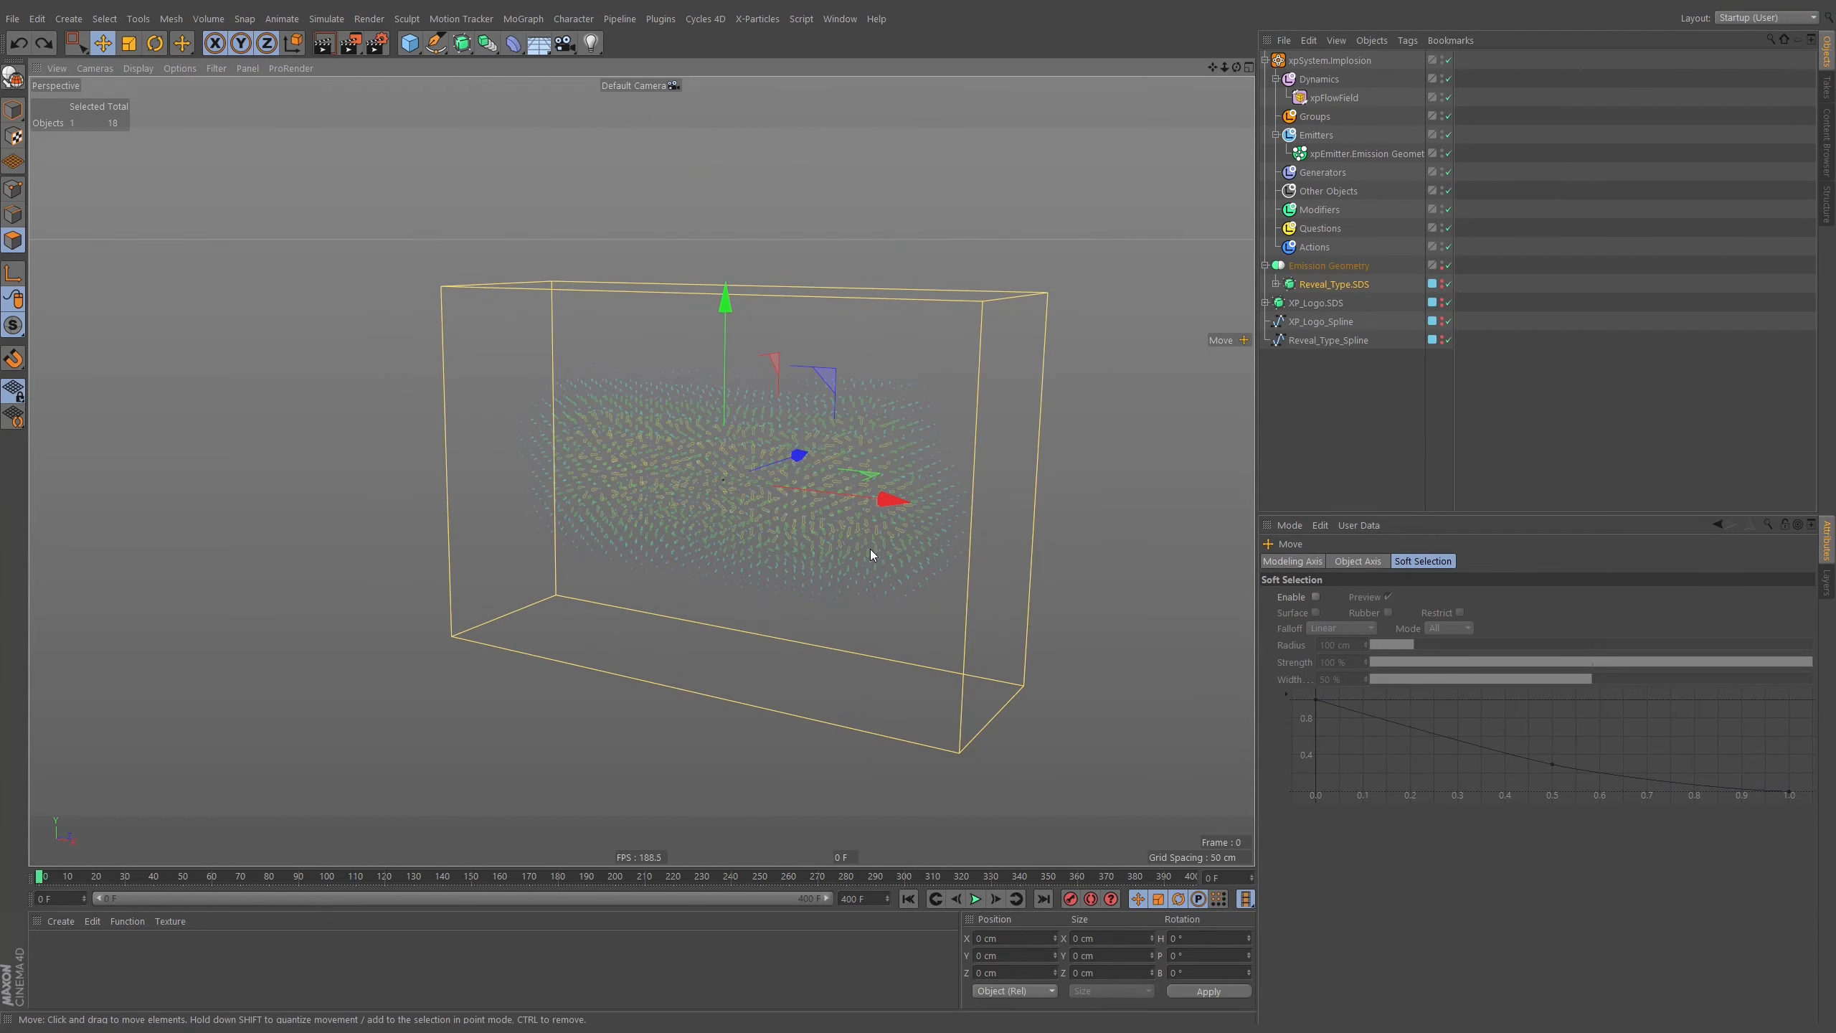
Set the flow field's field type to Direction.
click(1334, 98)
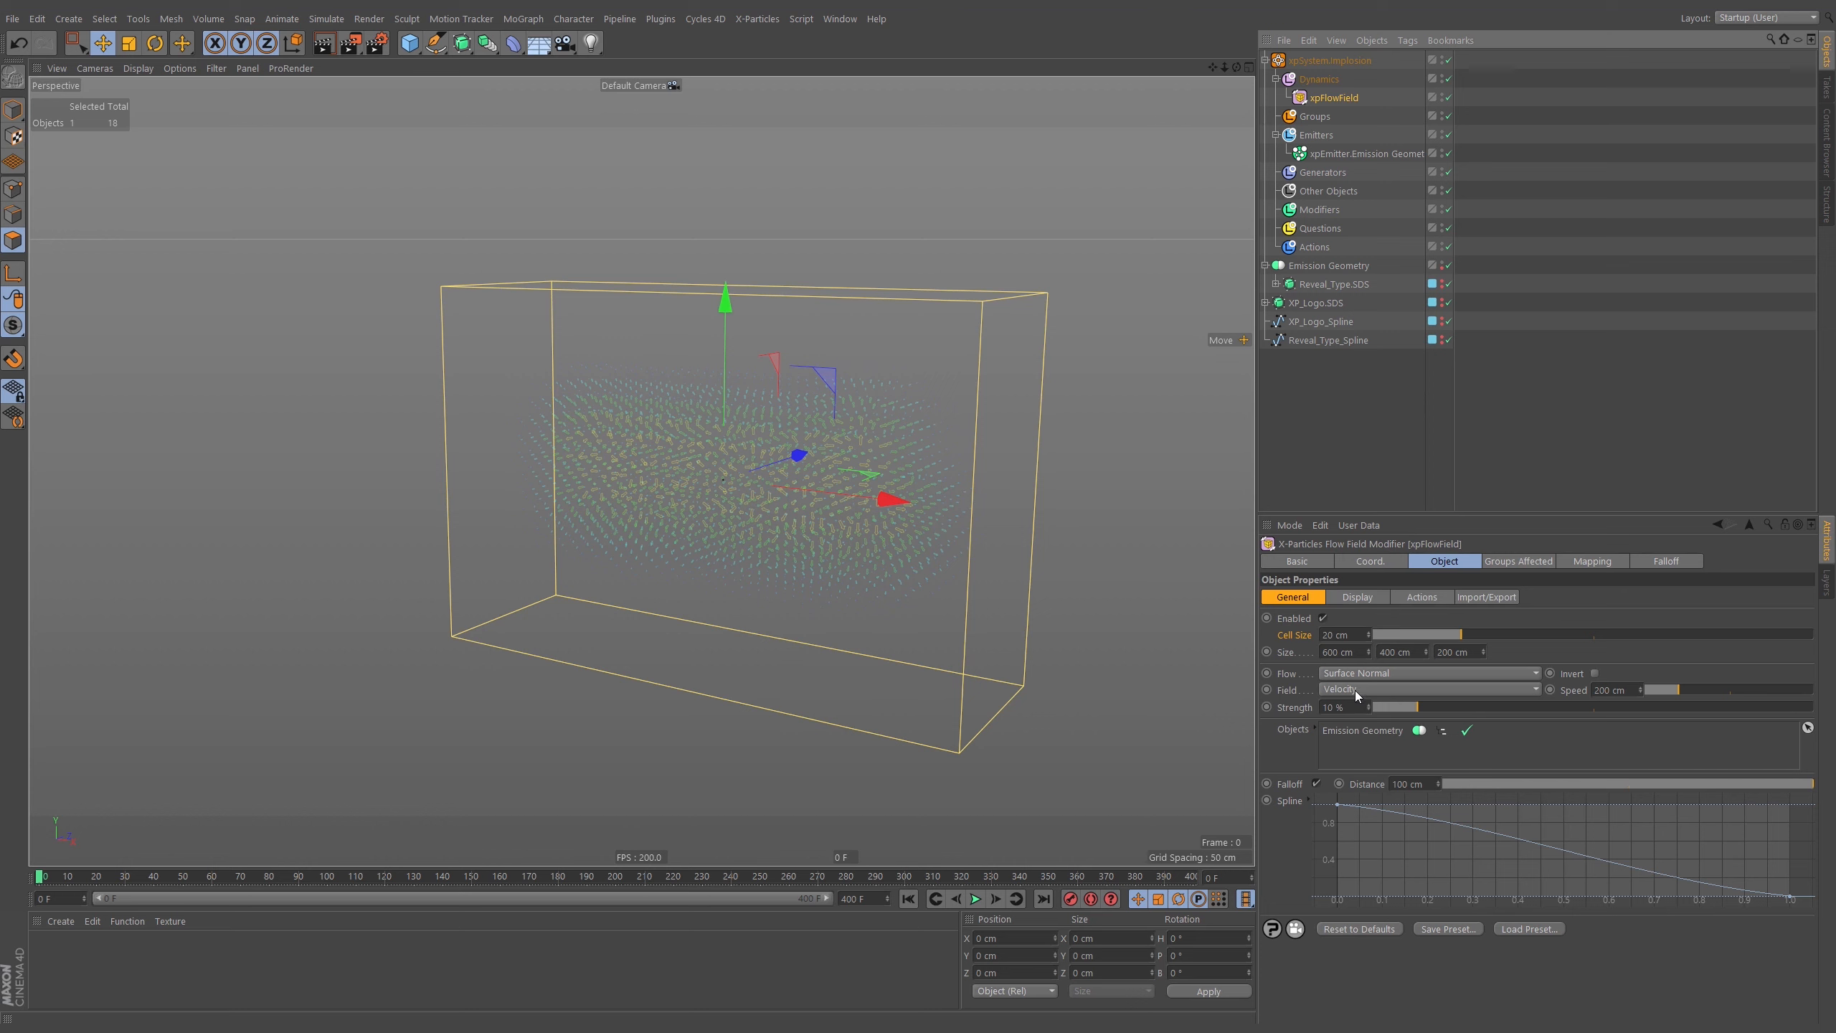
click(1354, 691)
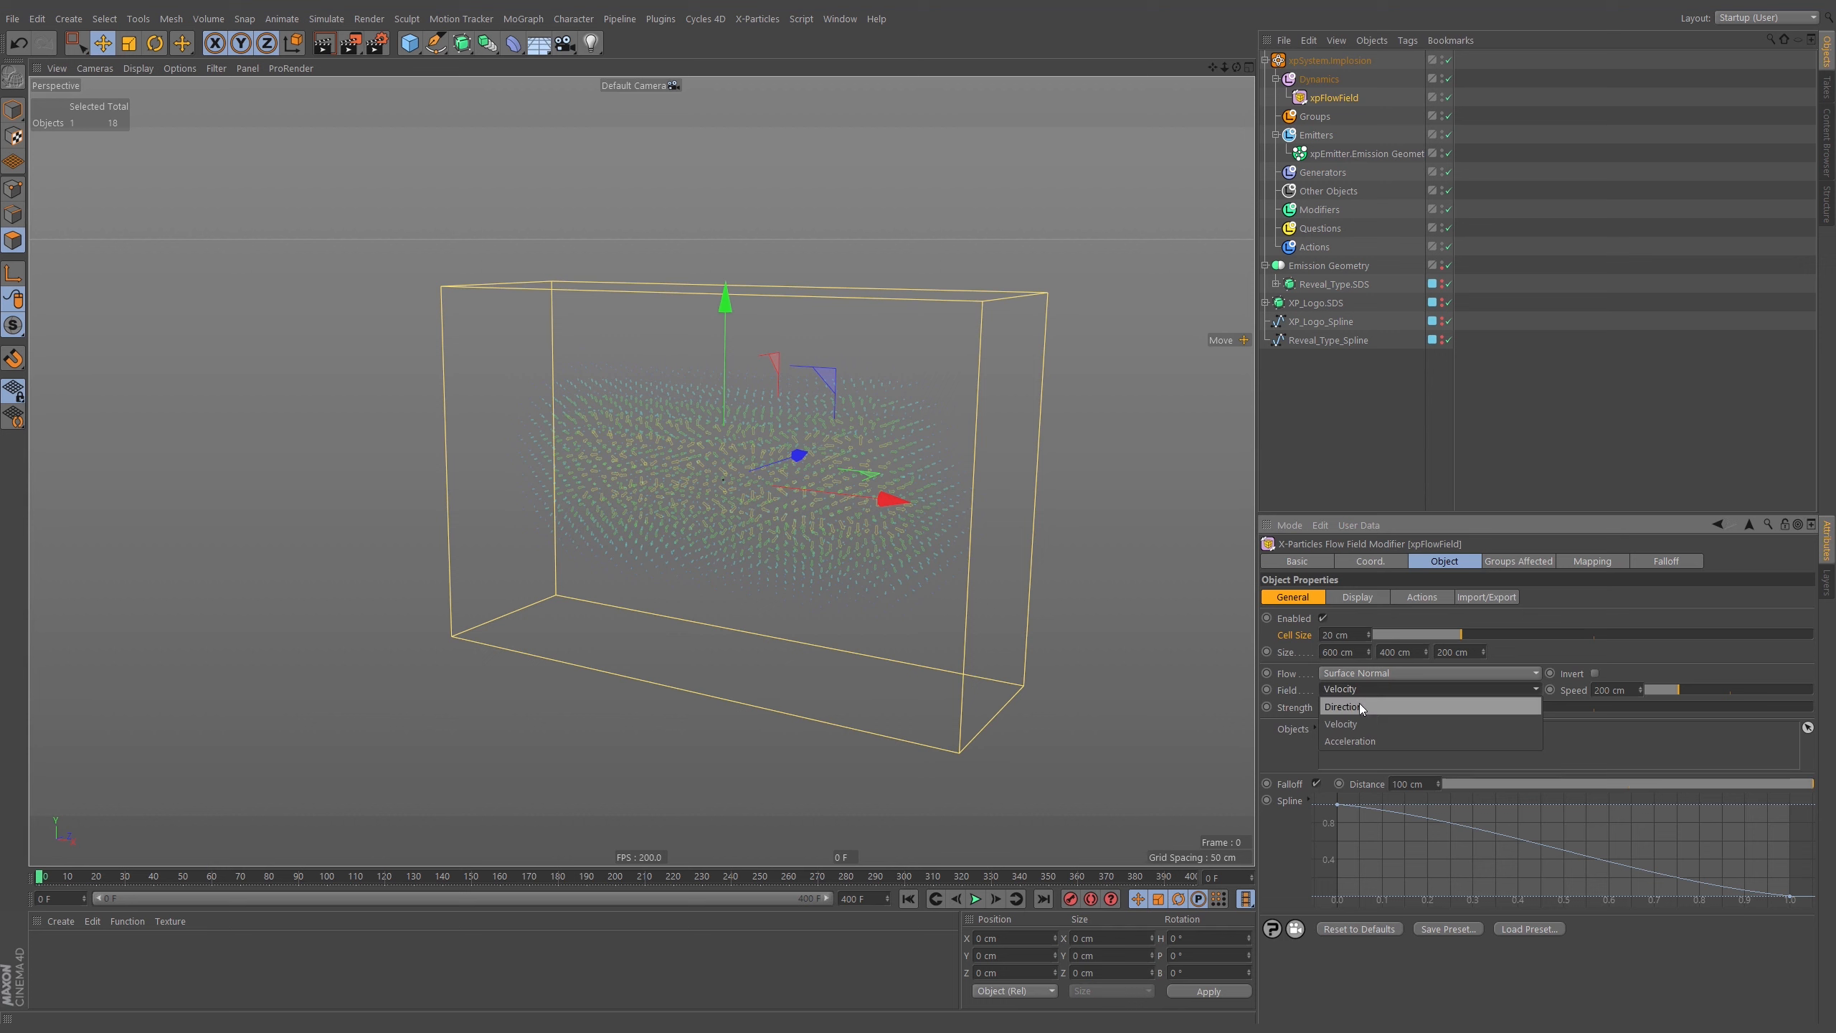
click(1360, 705)
scroll(852, 492, up, 4)
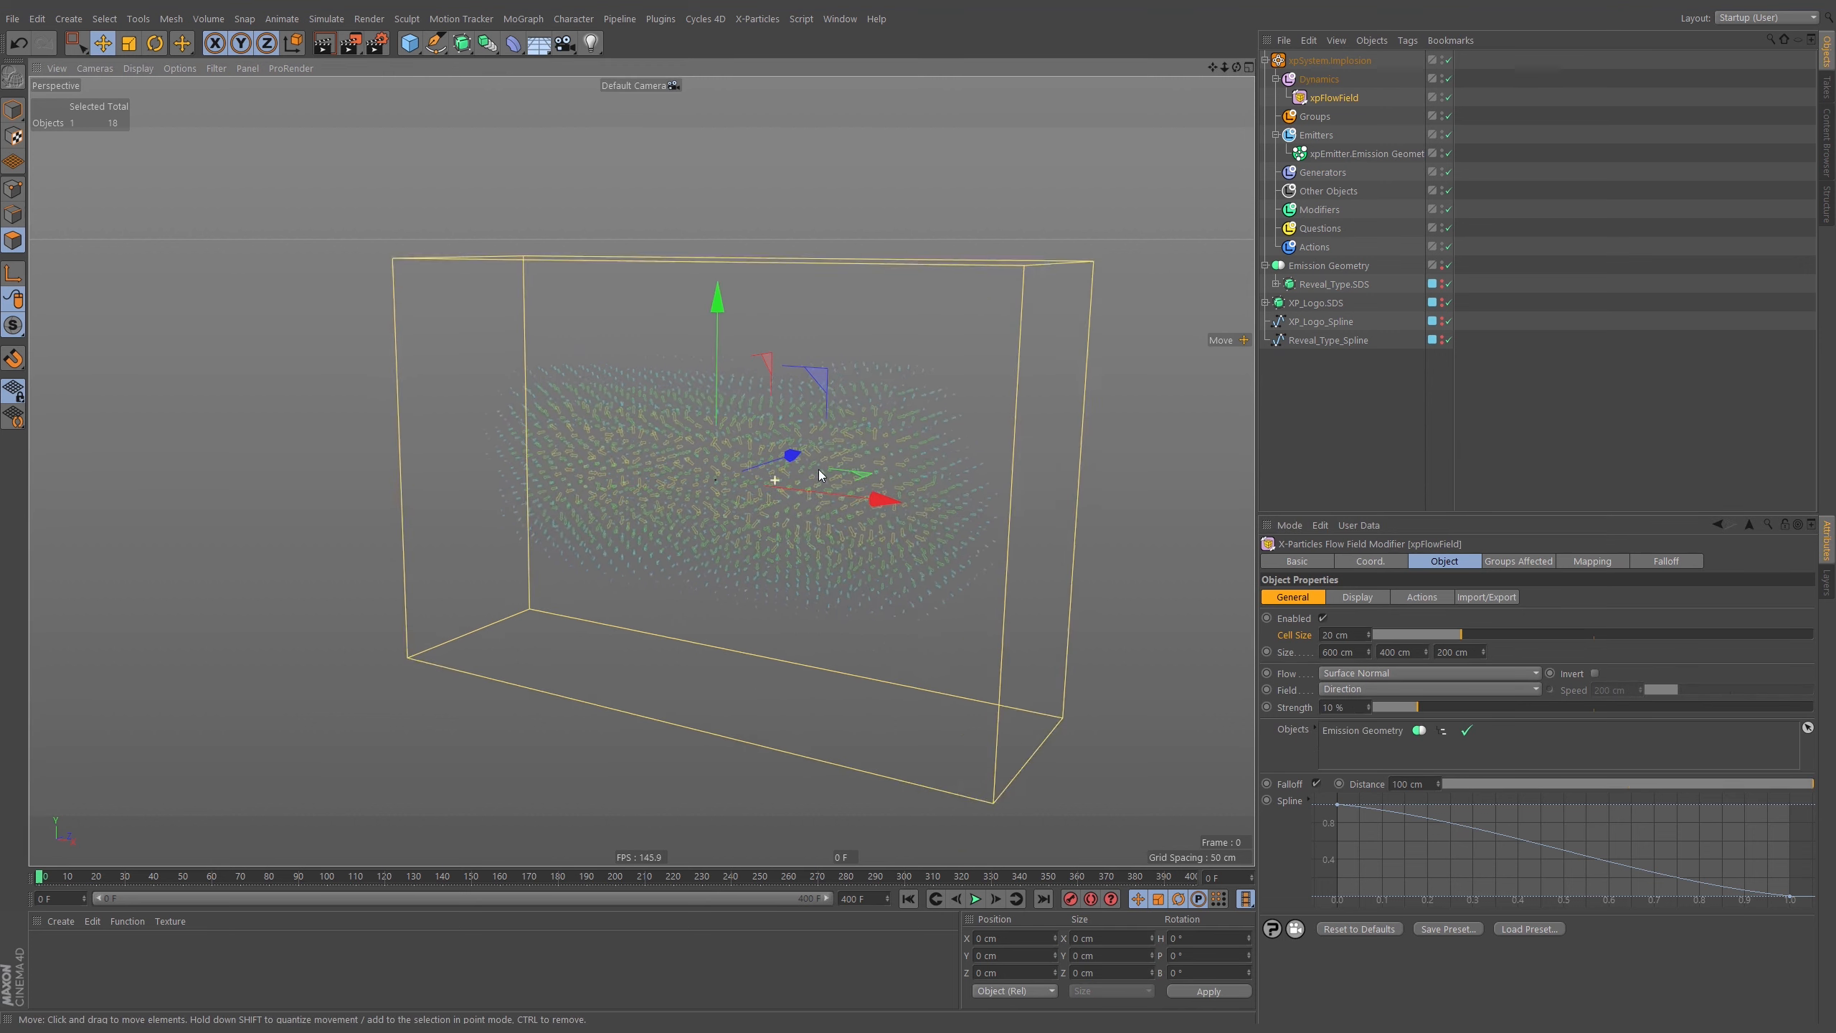
Try an emitter particle speed of 150 cm and play the simulation.
click(1340, 154)
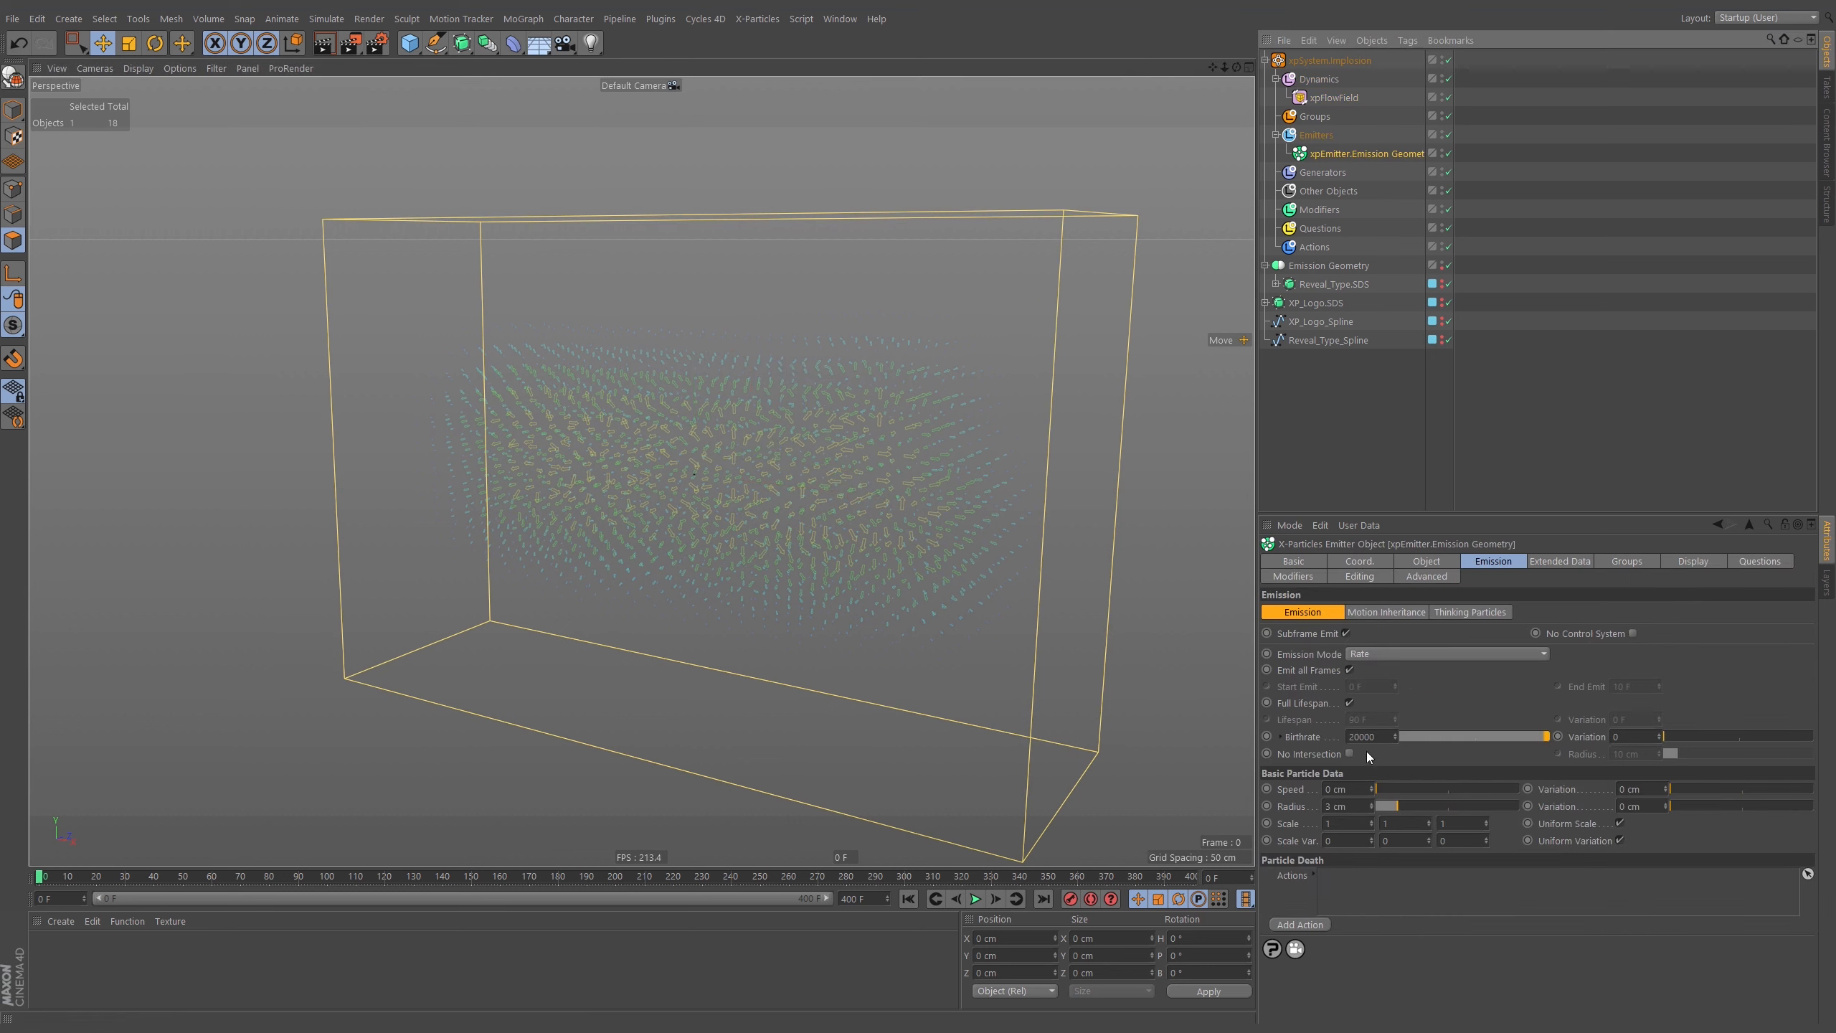
click(1350, 789)
text(150)
key(Return)
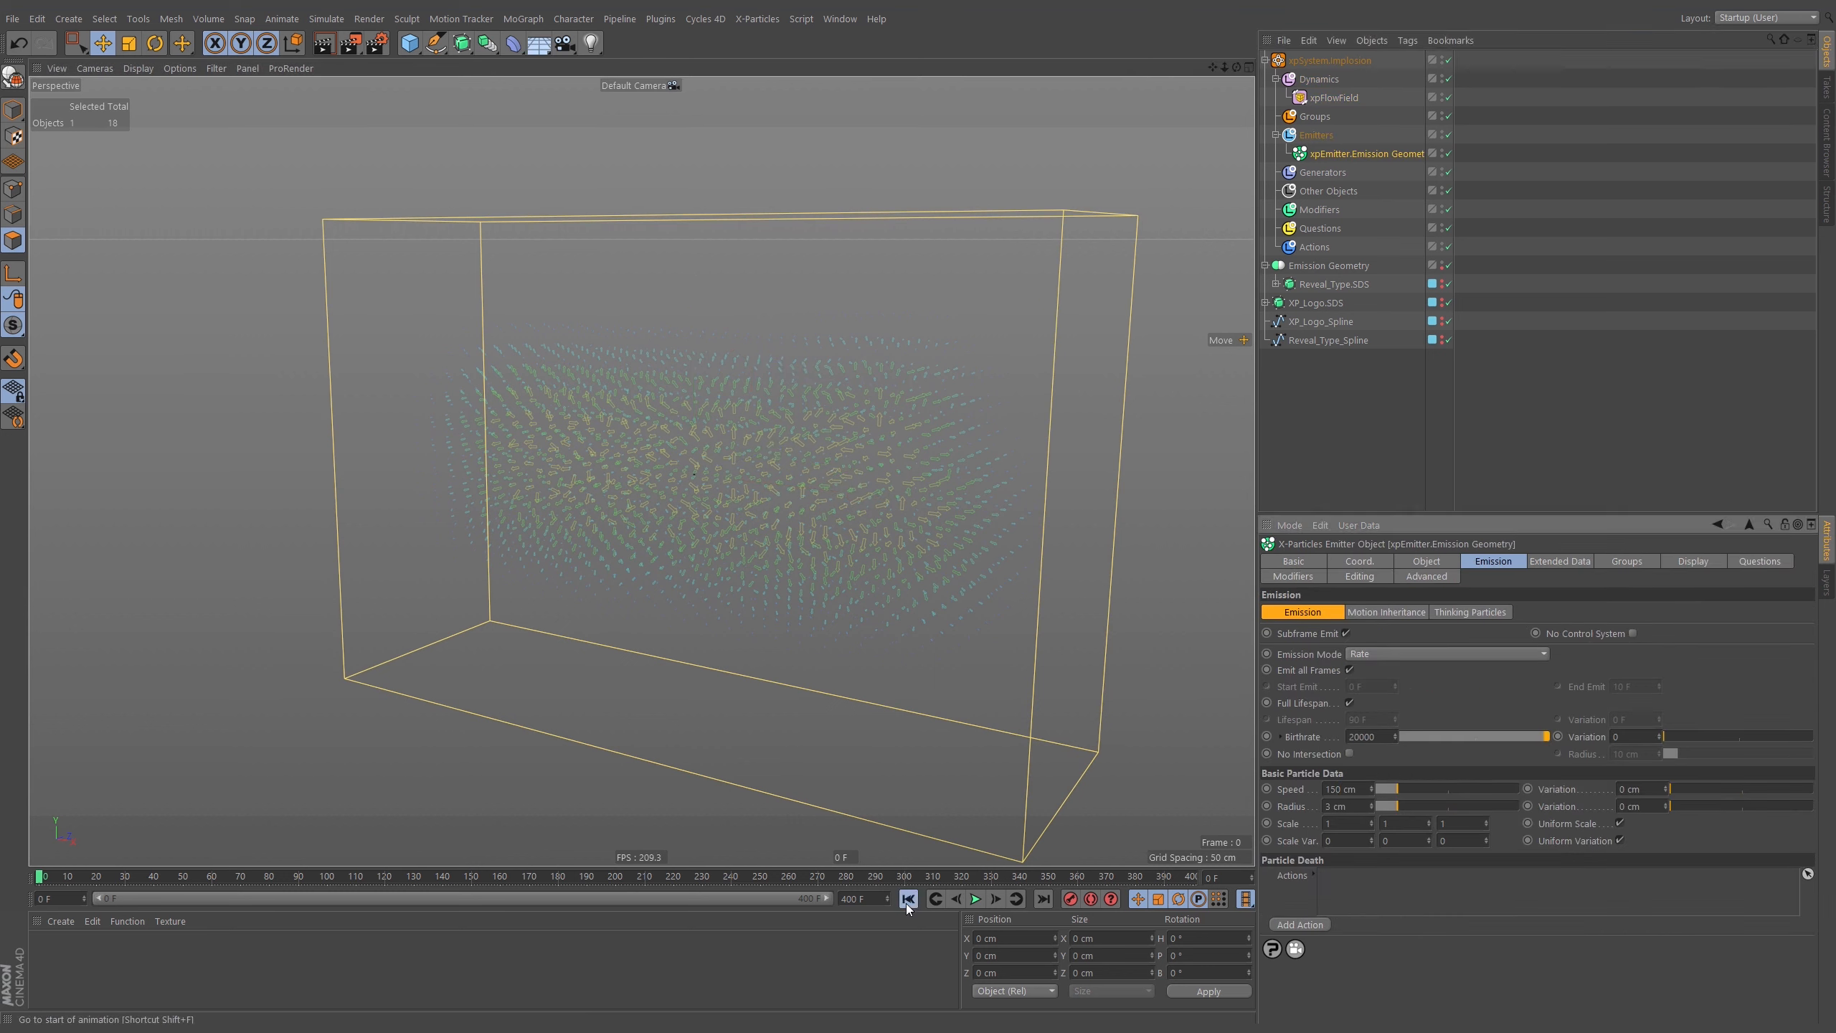
click(976, 898)
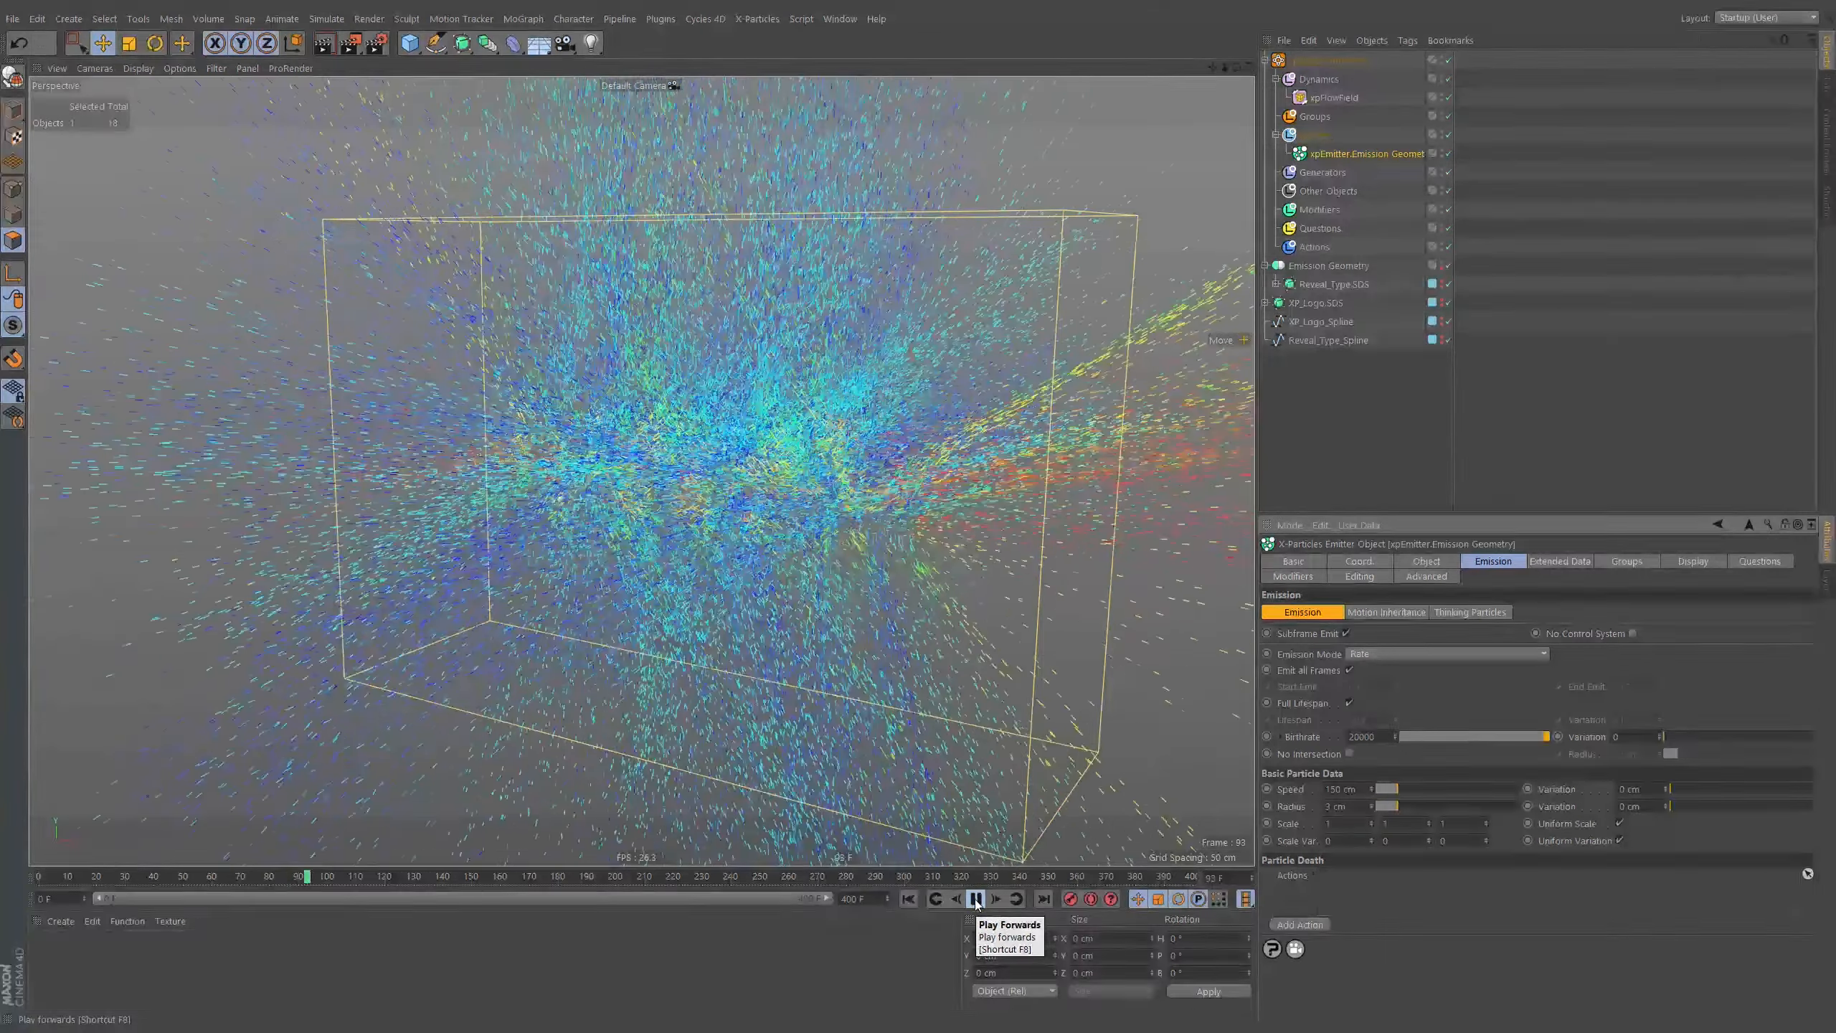
click(976, 898)
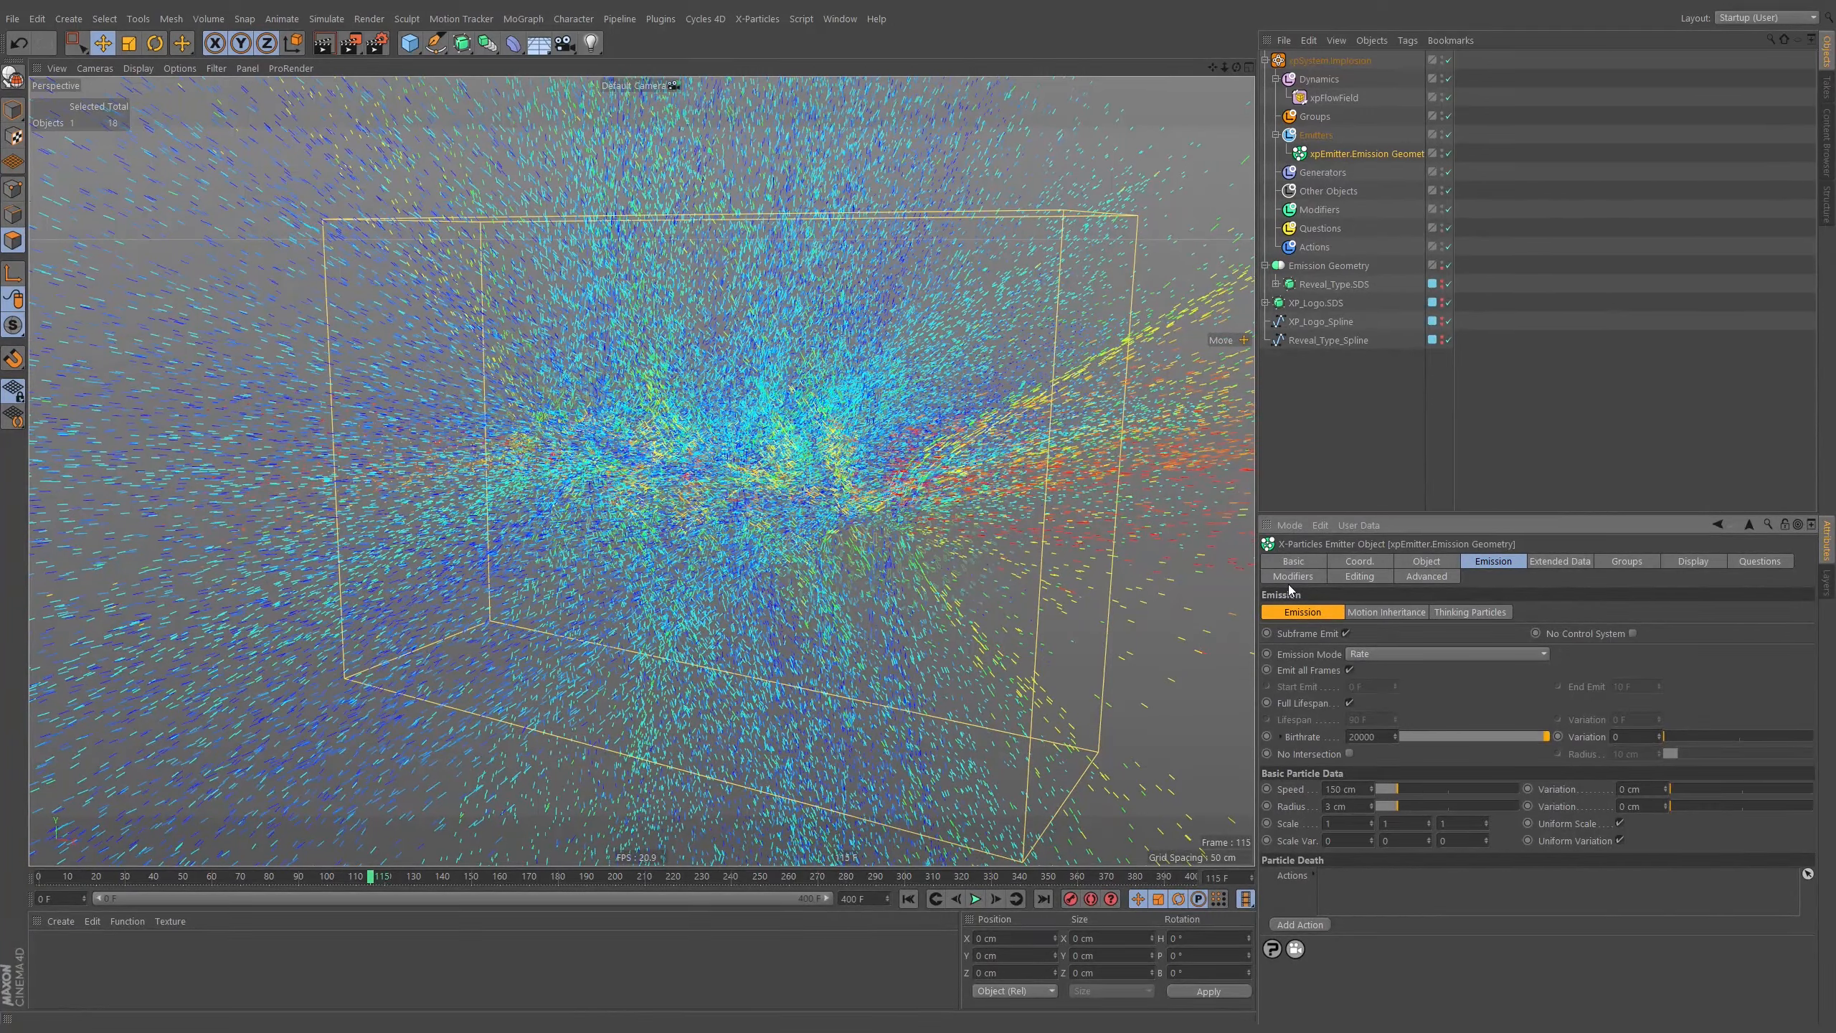
Set the emitter's particle speed to 0 cm and replay the simulation briefly from the start.
double_click(1363, 789)
text(0)
key(Return)
click(909, 898)
click(977, 899)
click(977, 899)
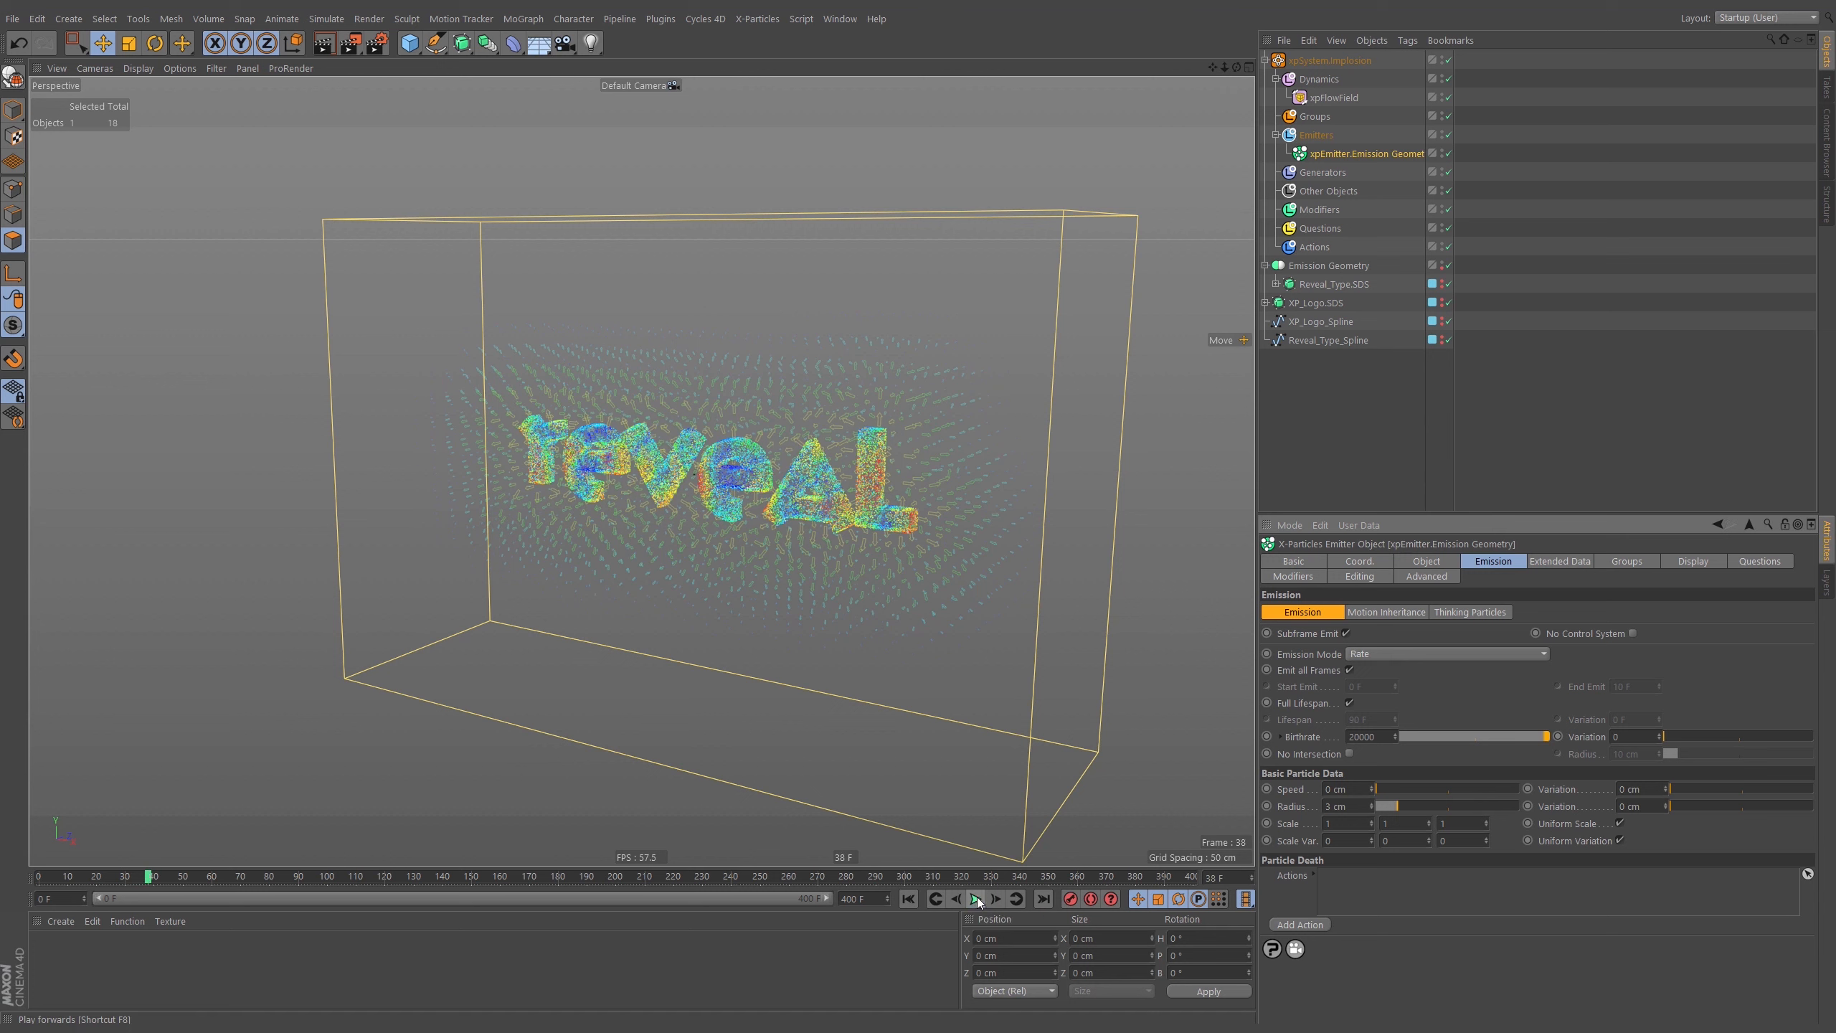
Set the emitter's emission mode to Shot and play the simulation from the start.
click(1380, 653)
click(1378, 706)
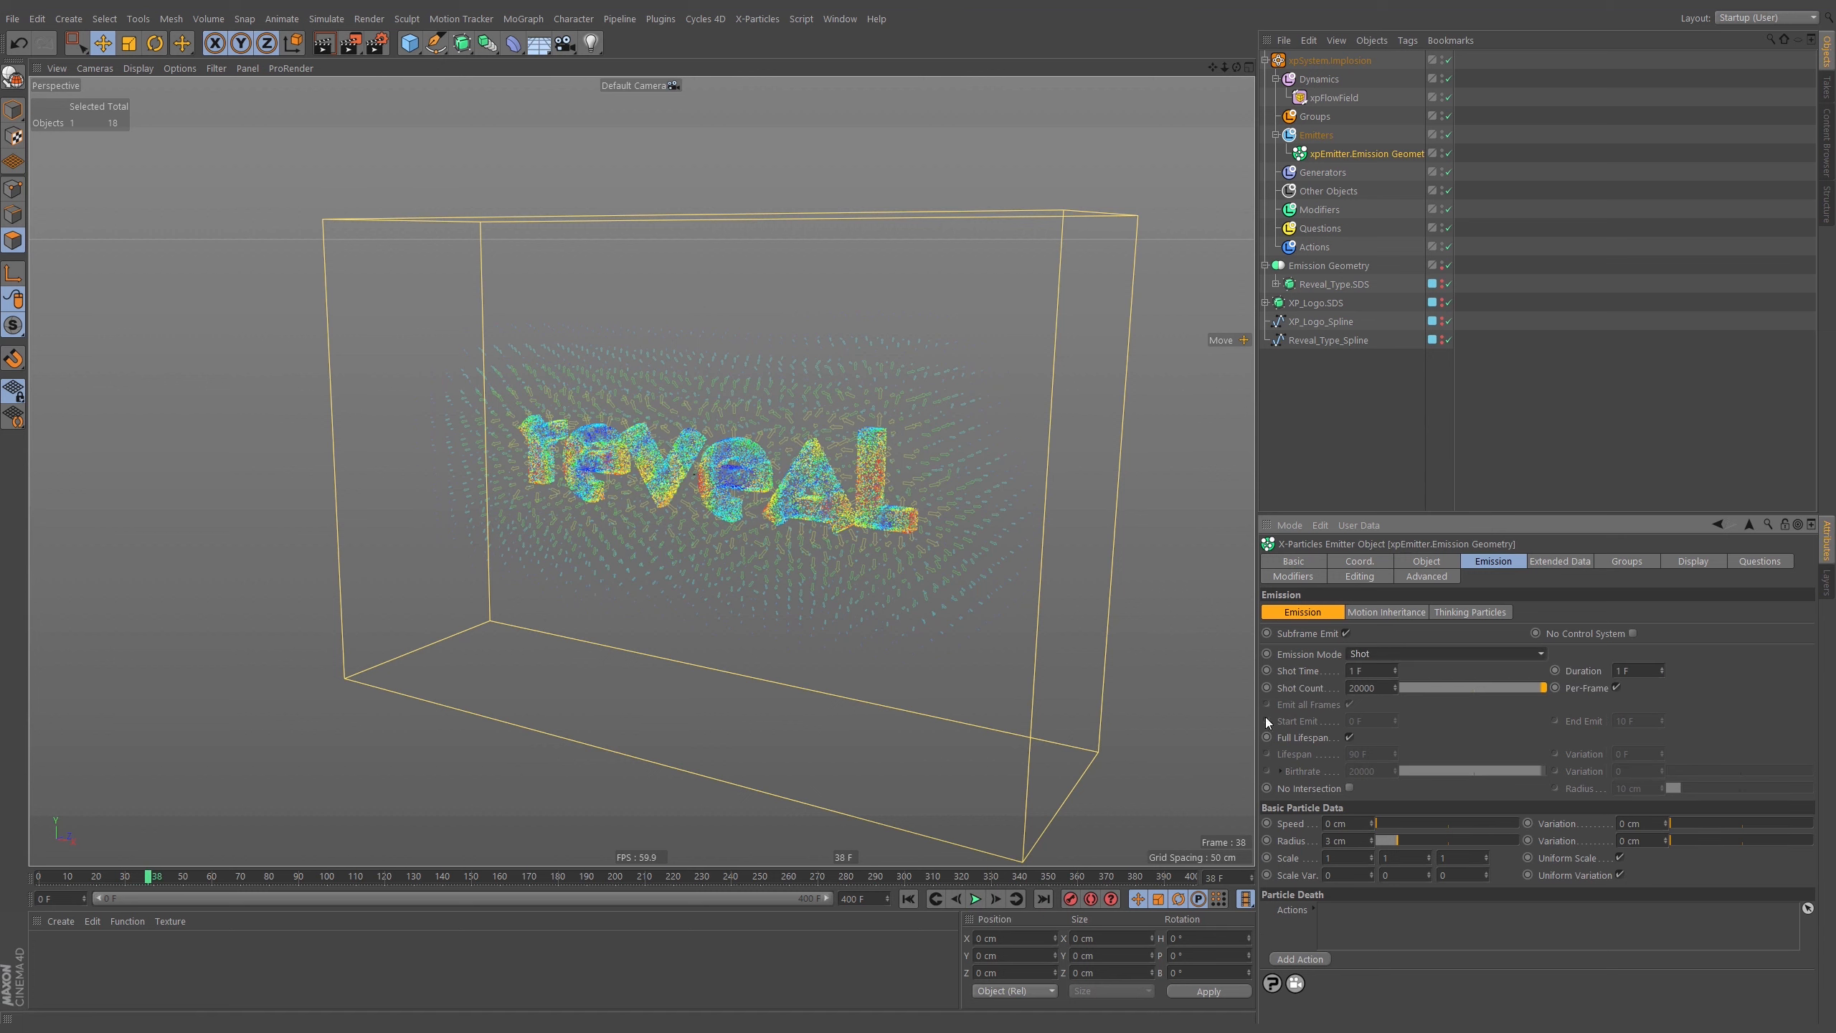
click(909, 898)
click(976, 899)
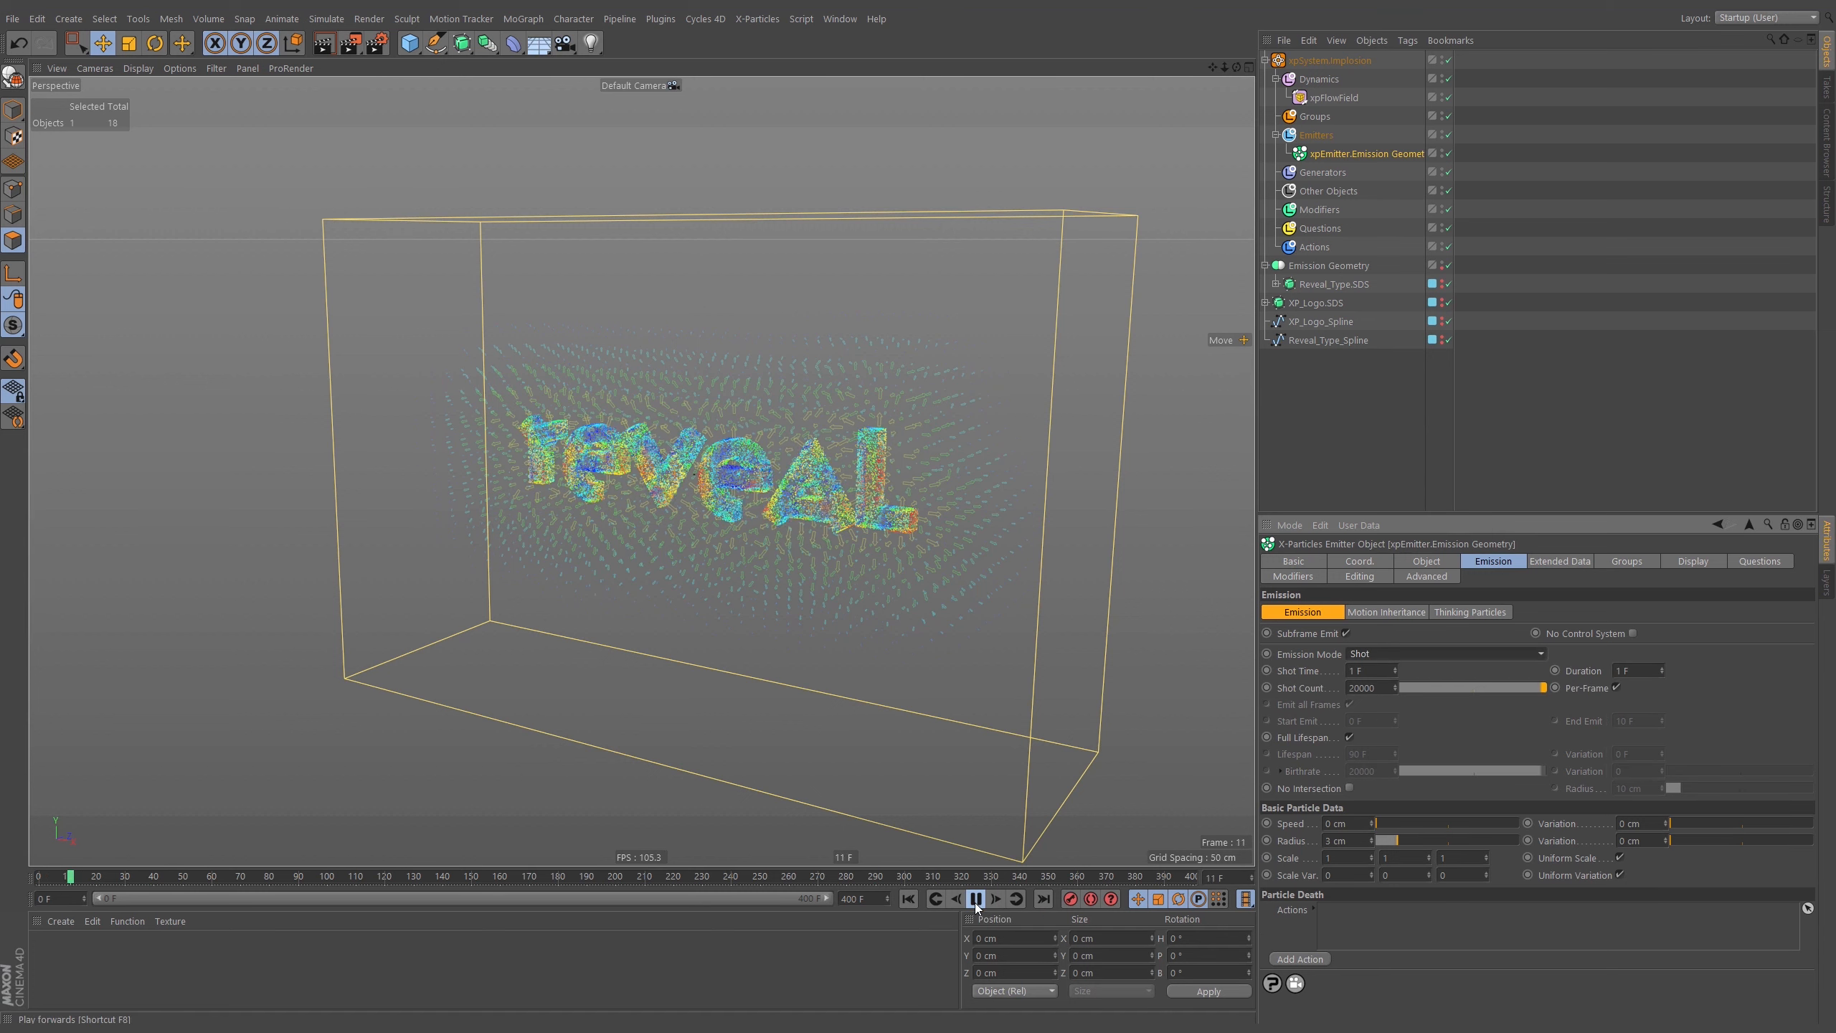
click(977, 899)
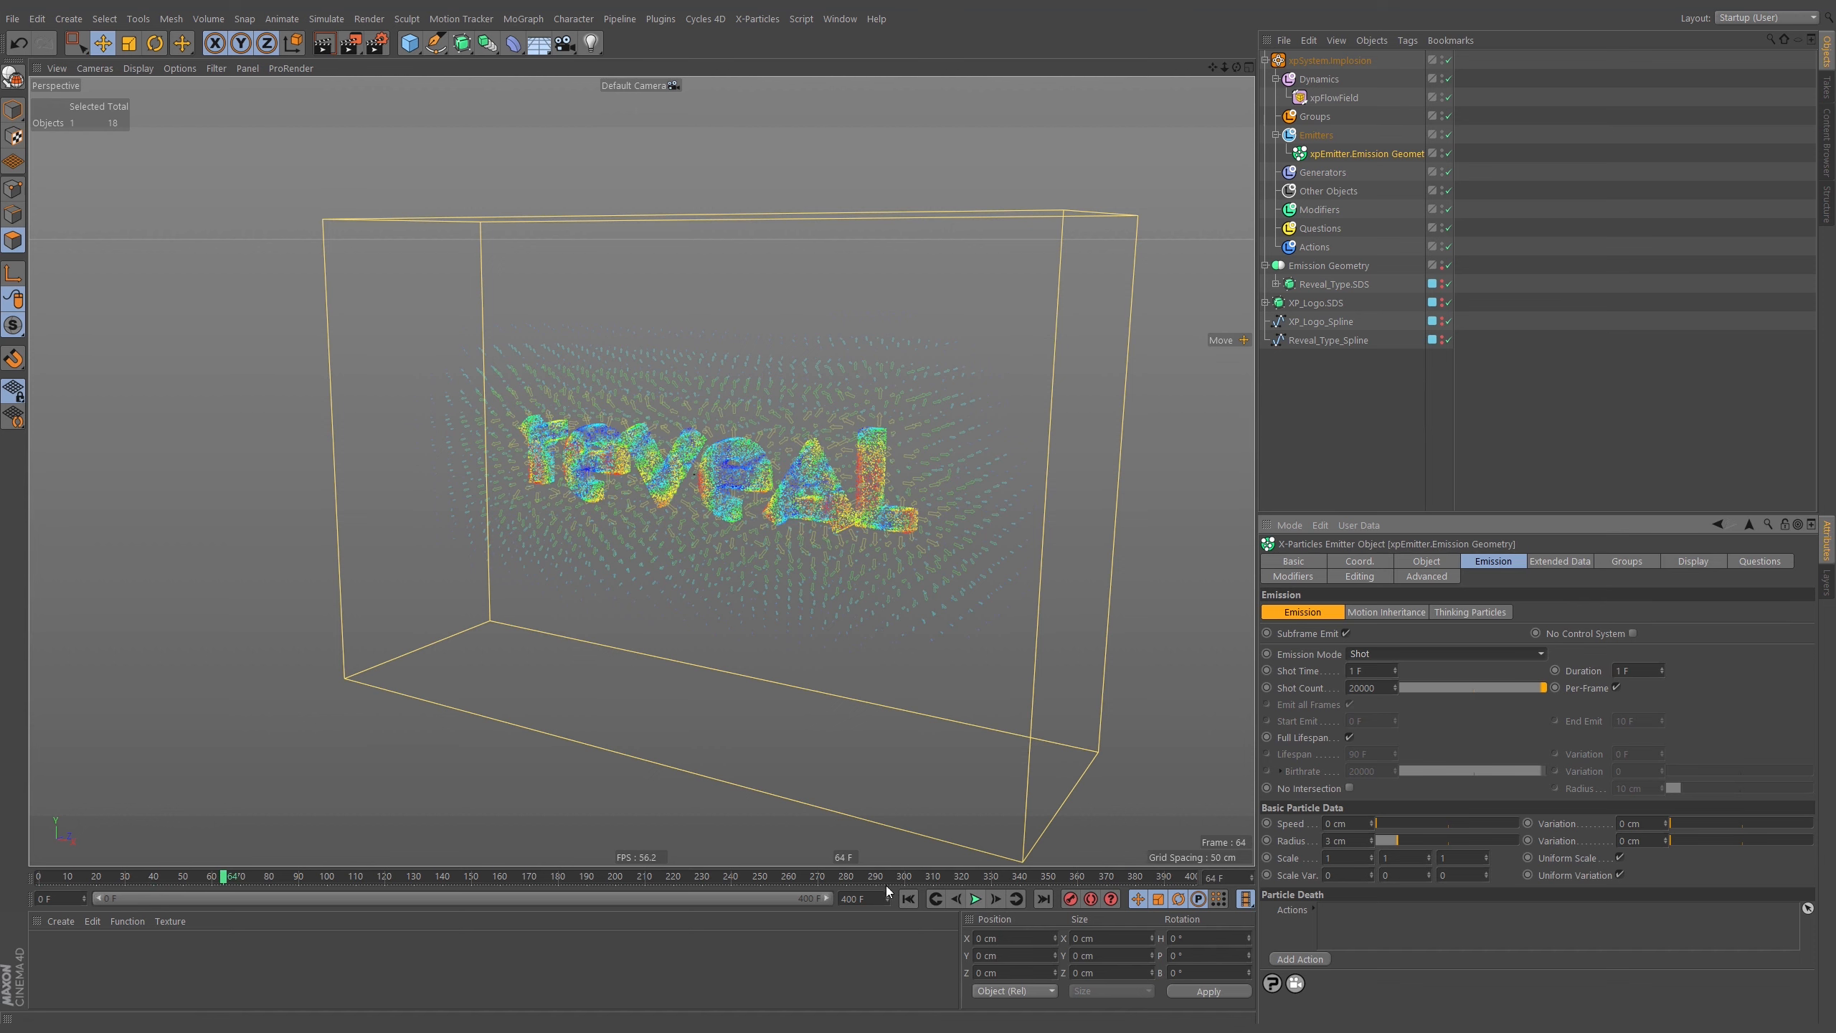
Replay the Shot emission from the first frame and inspect the text particles up close and from a distance.
click(908, 898)
scroll(898, 471, up, 5)
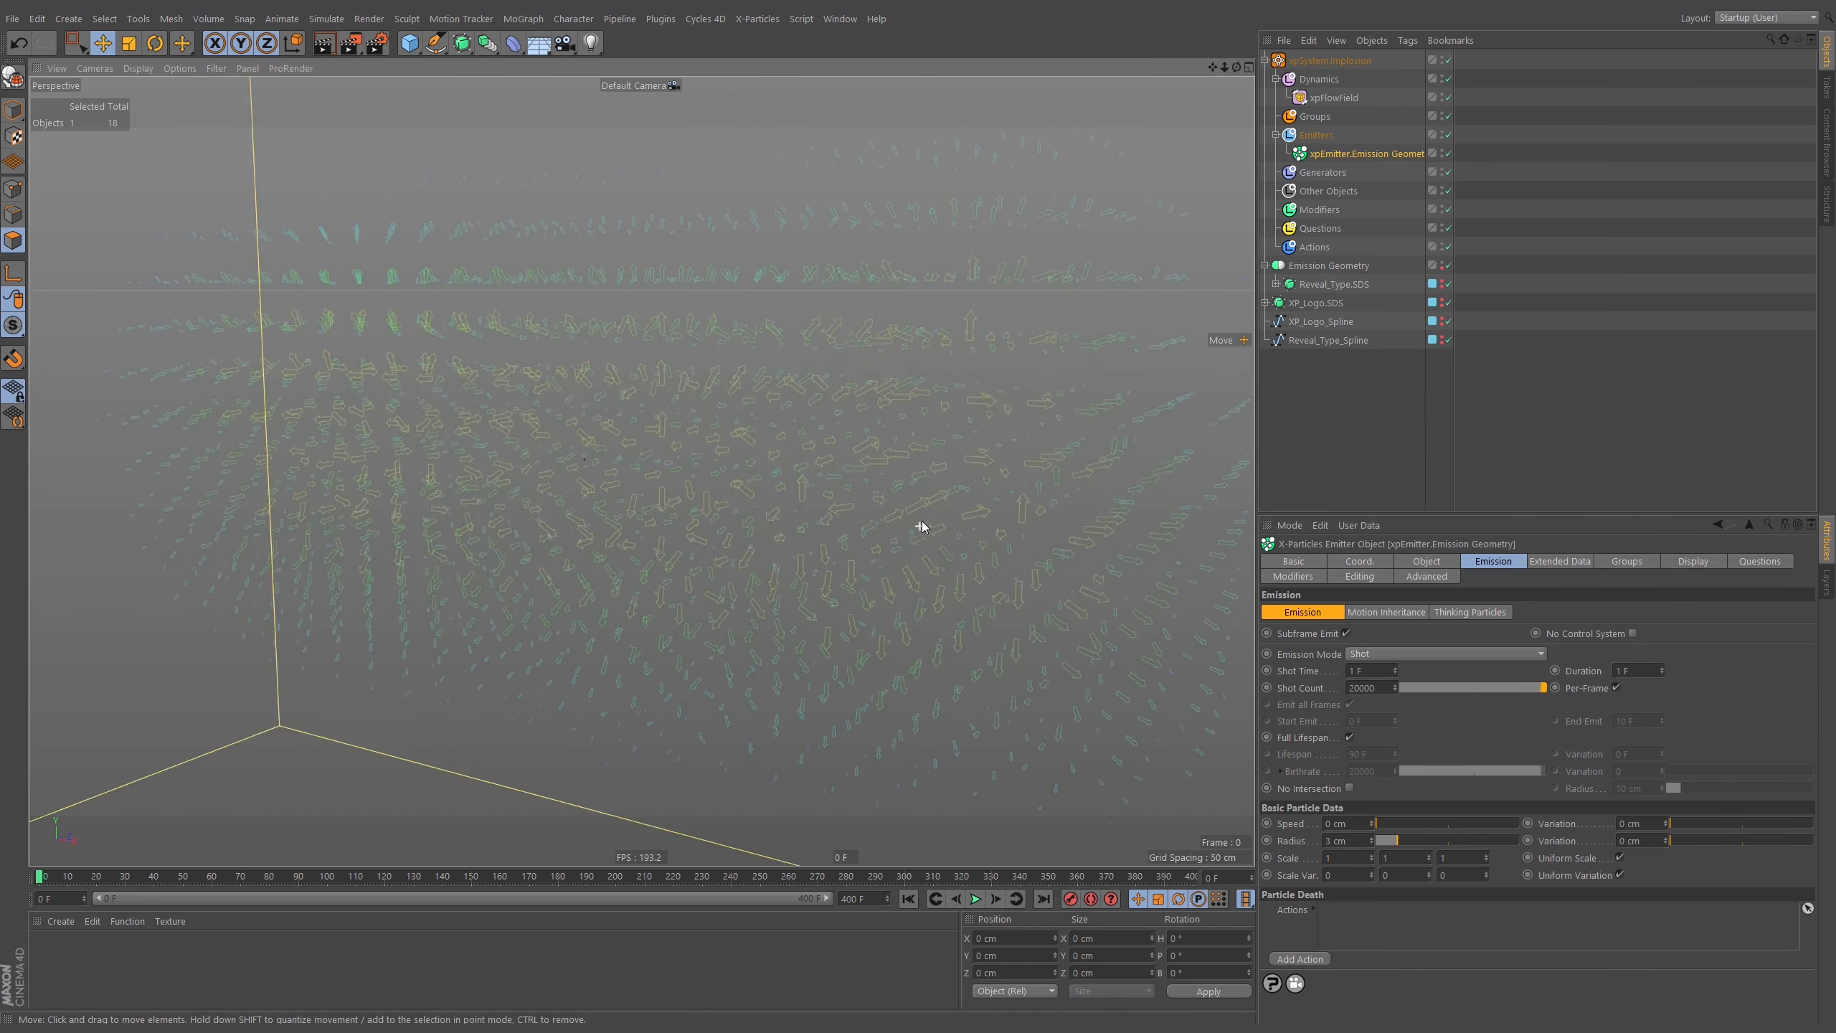
scroll(921, 526, up, 2)
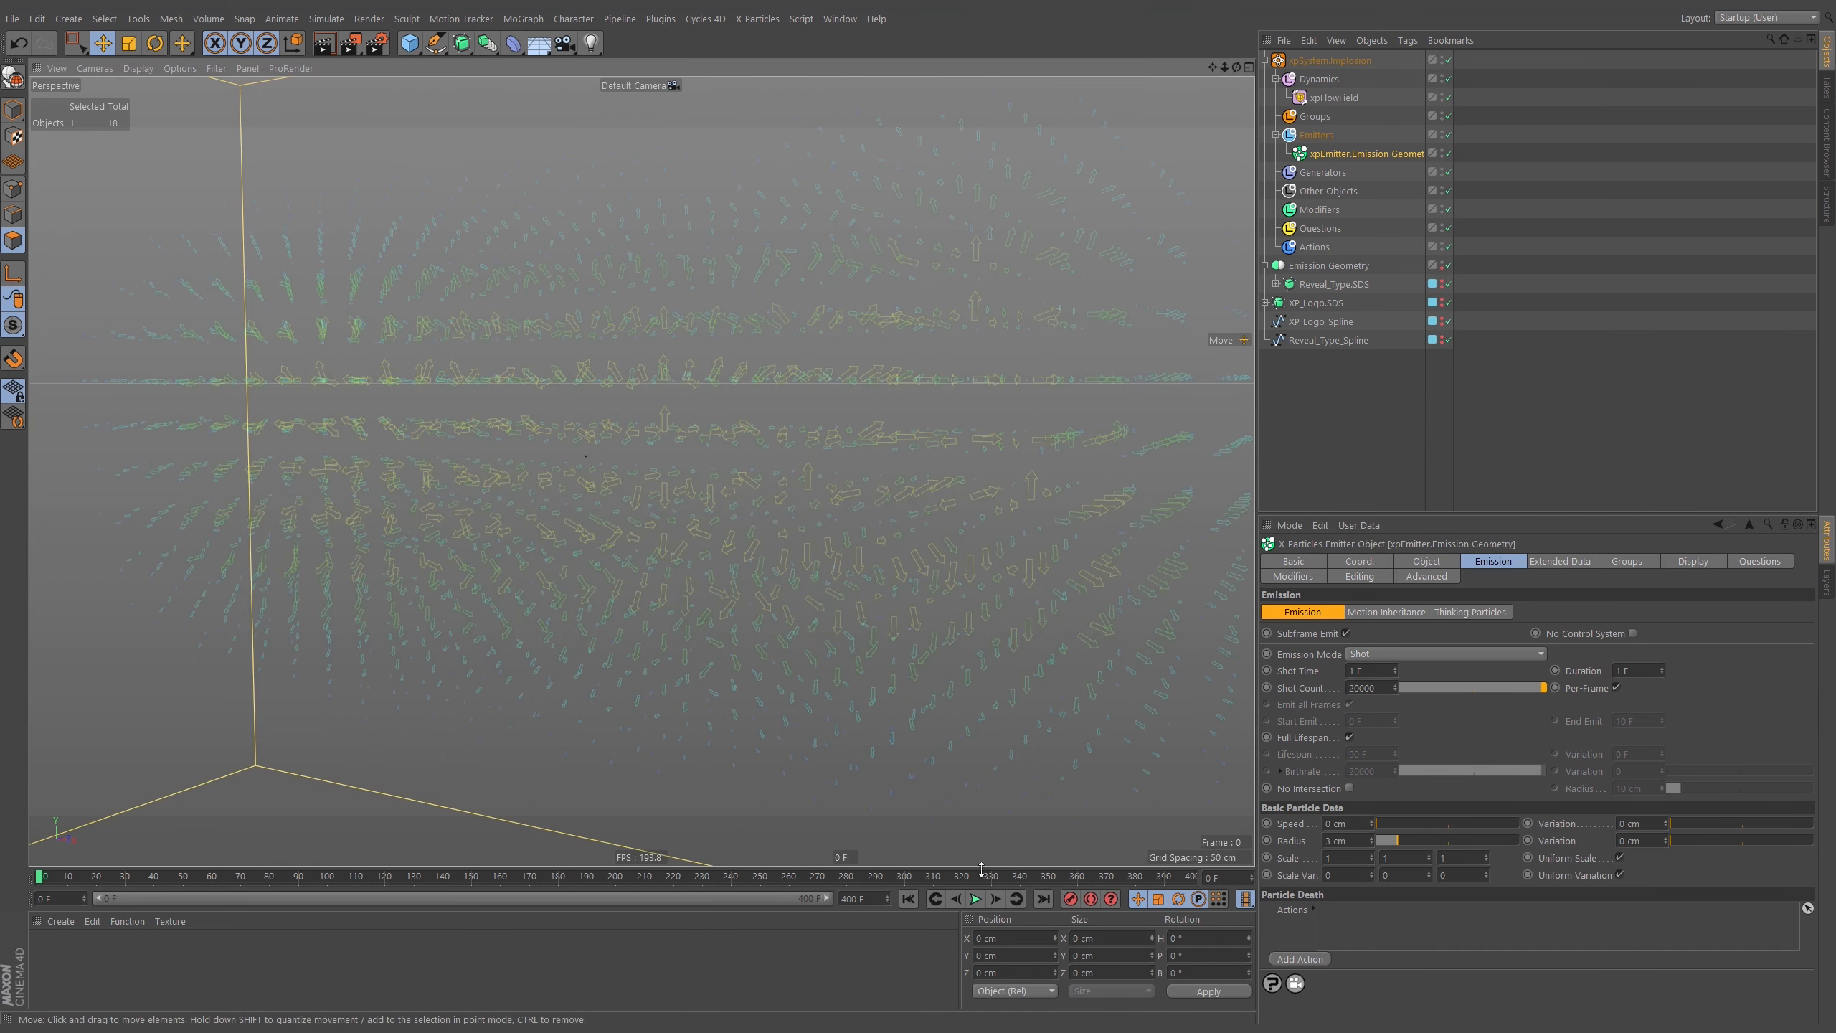
click(976, 899)
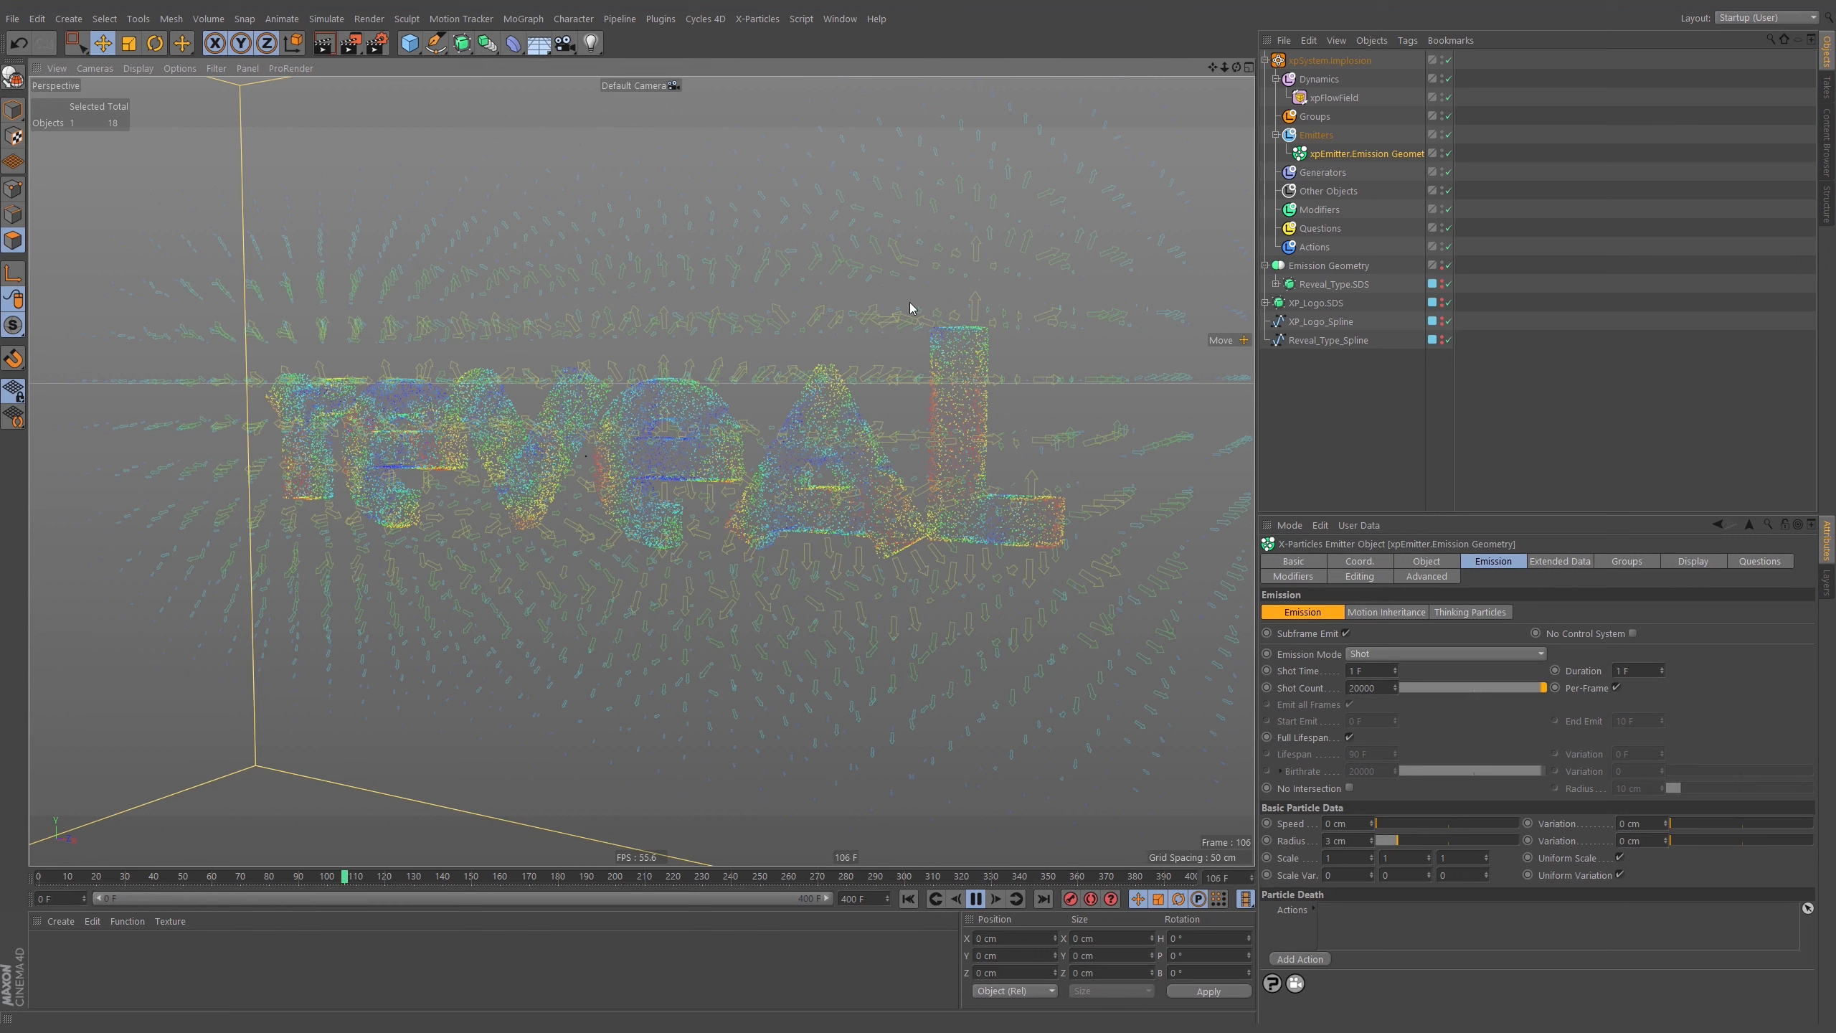
click(908, 898)
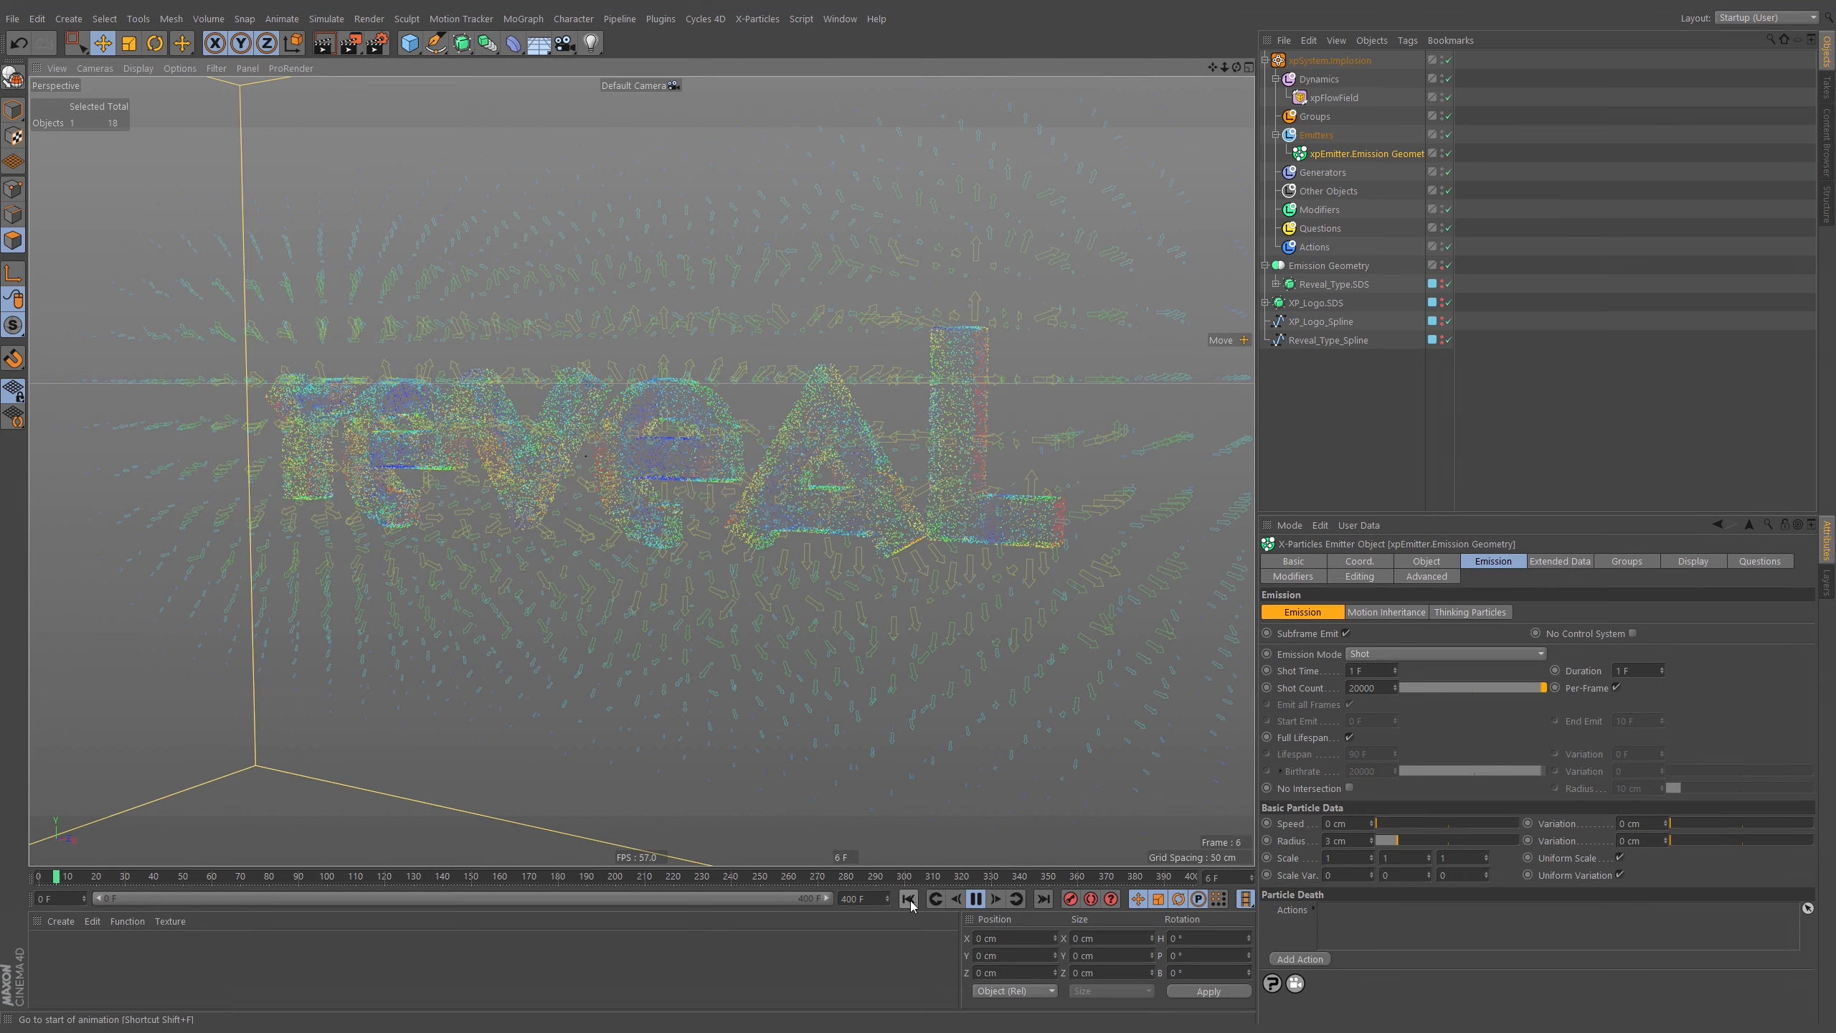
alt+drag(831, 564, 771, 517)
scroll(772, 517, down, 5)
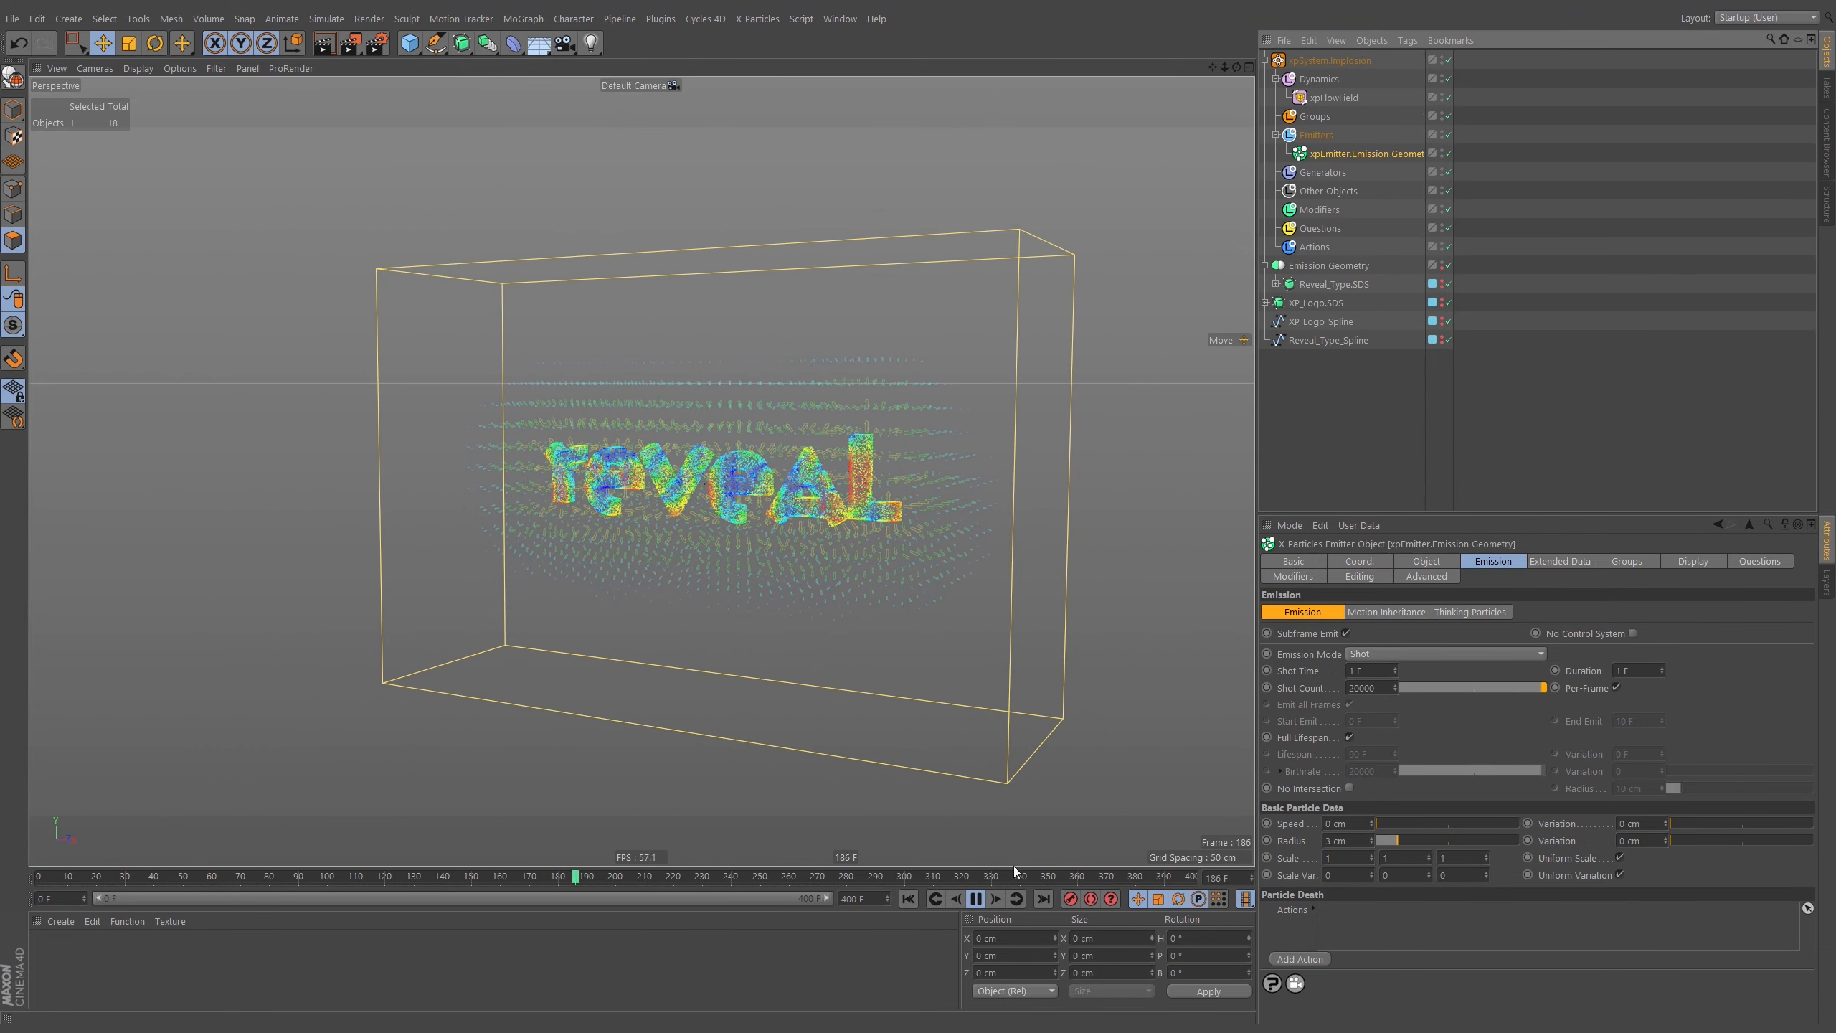
click(975, 898)
Replay the simulation, set the xpFlowField's field type to Velocity and restart playback from the first frame.
click(1334, 97)
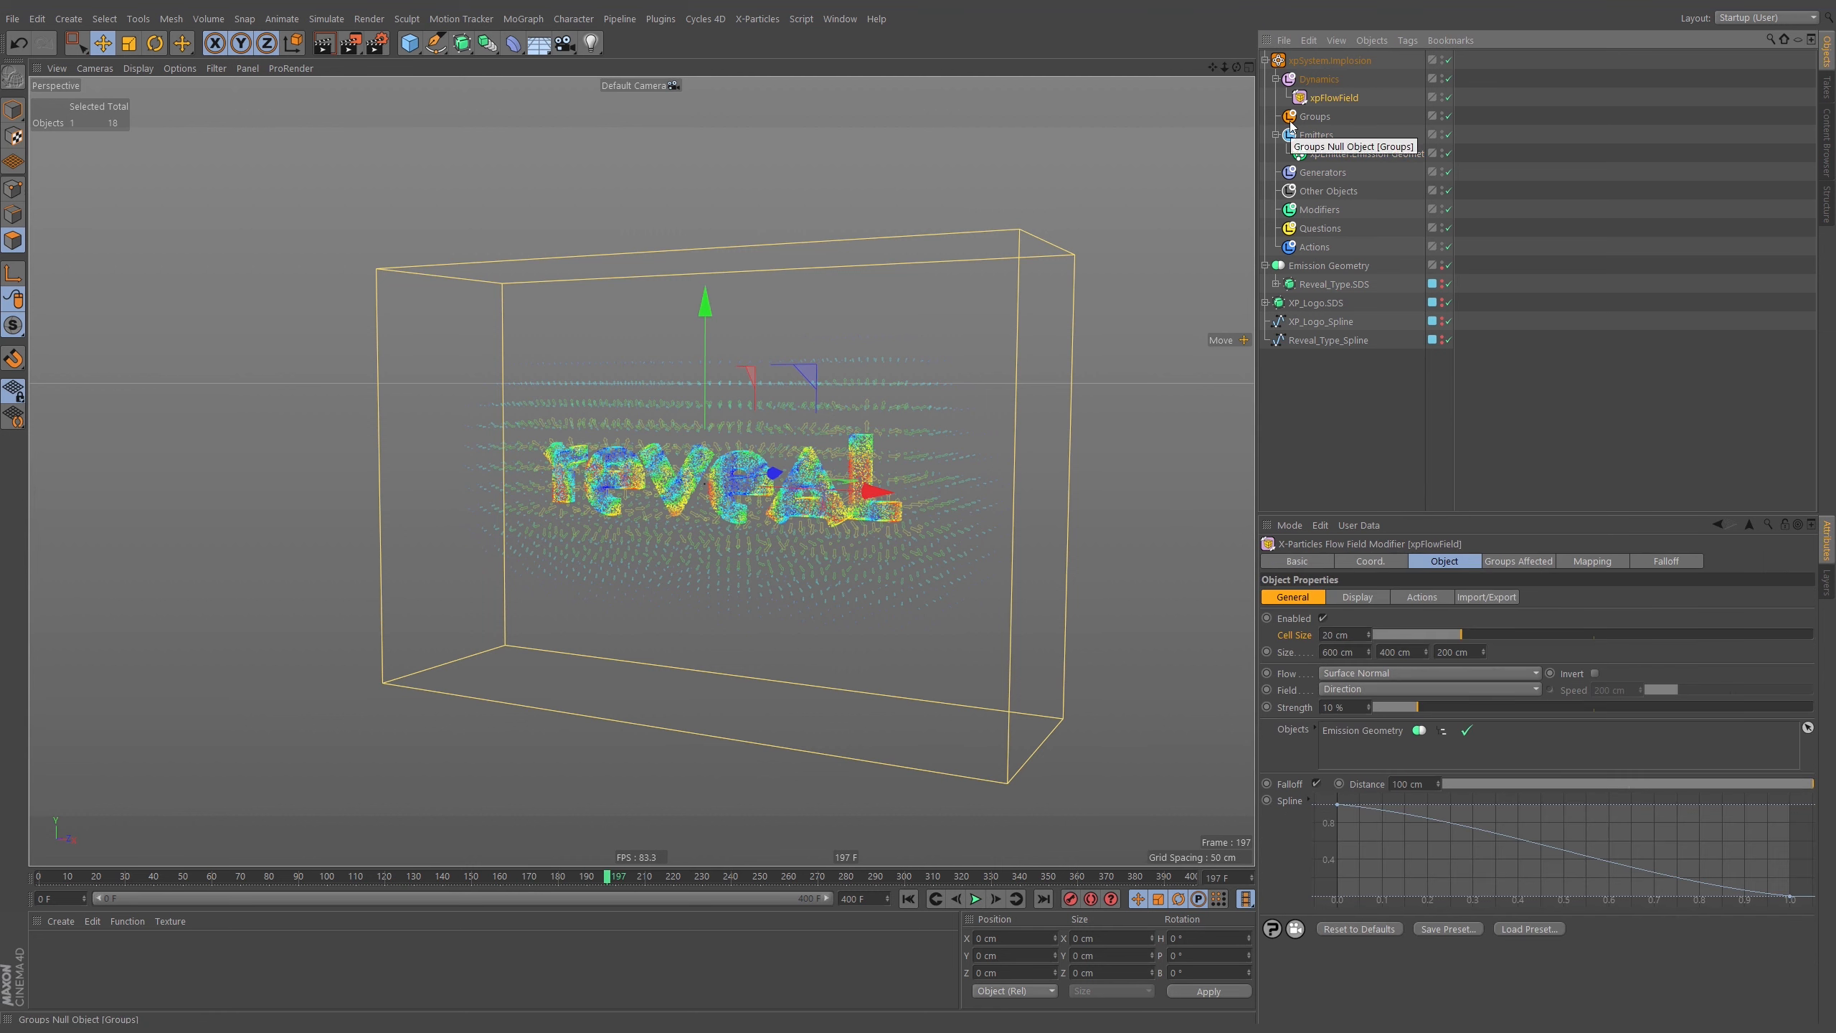
click(909, 898)
click(975, 898)
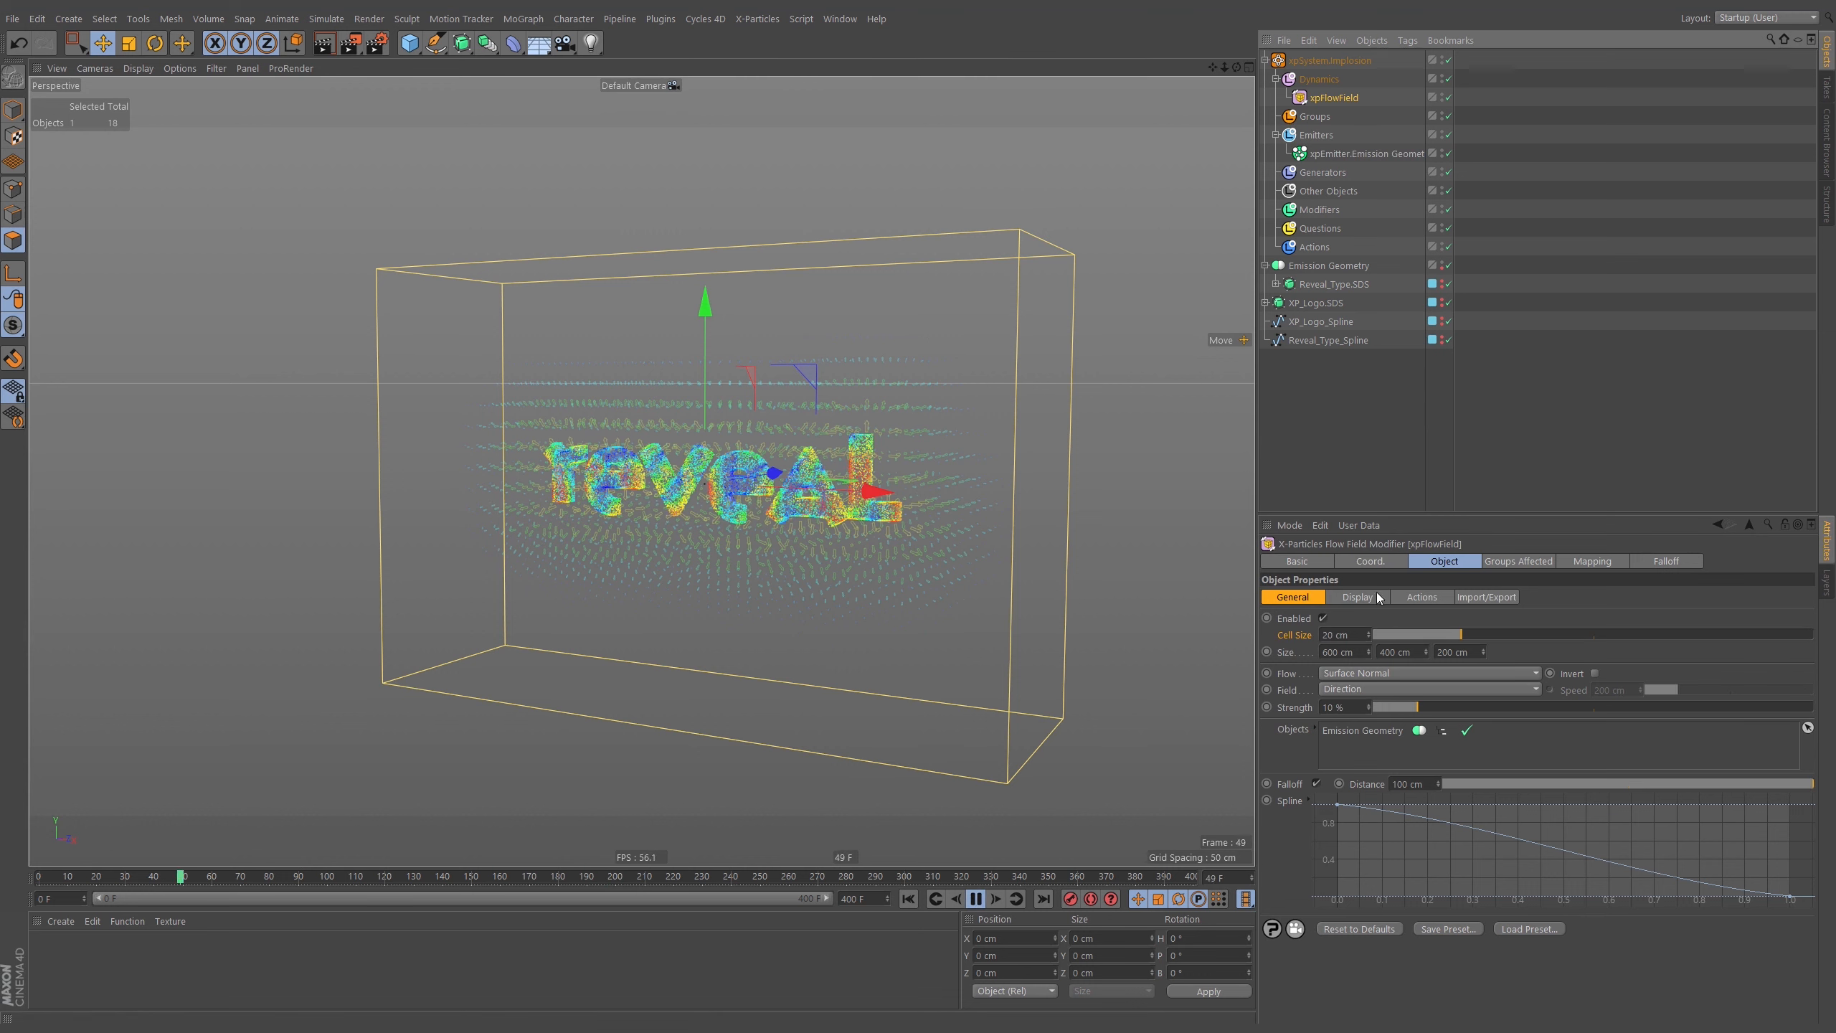
click(1428, 688)
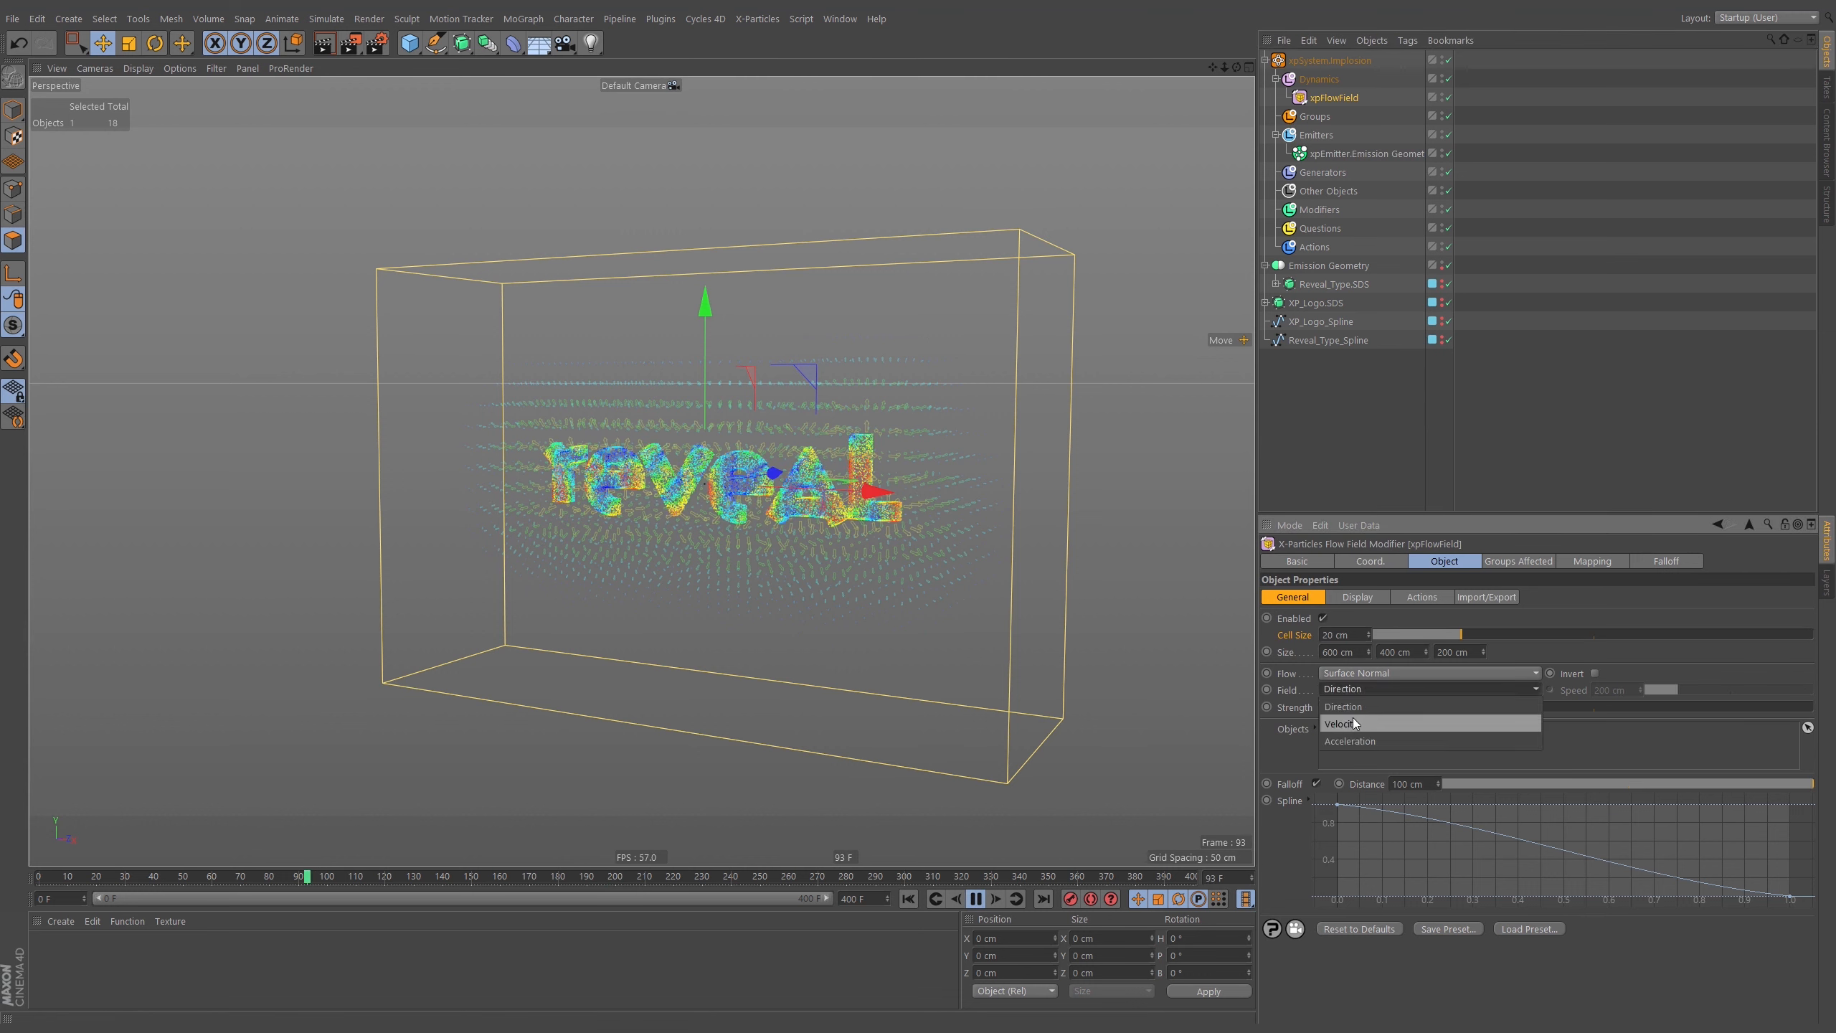
click(1352, 721)
click(908, 898)
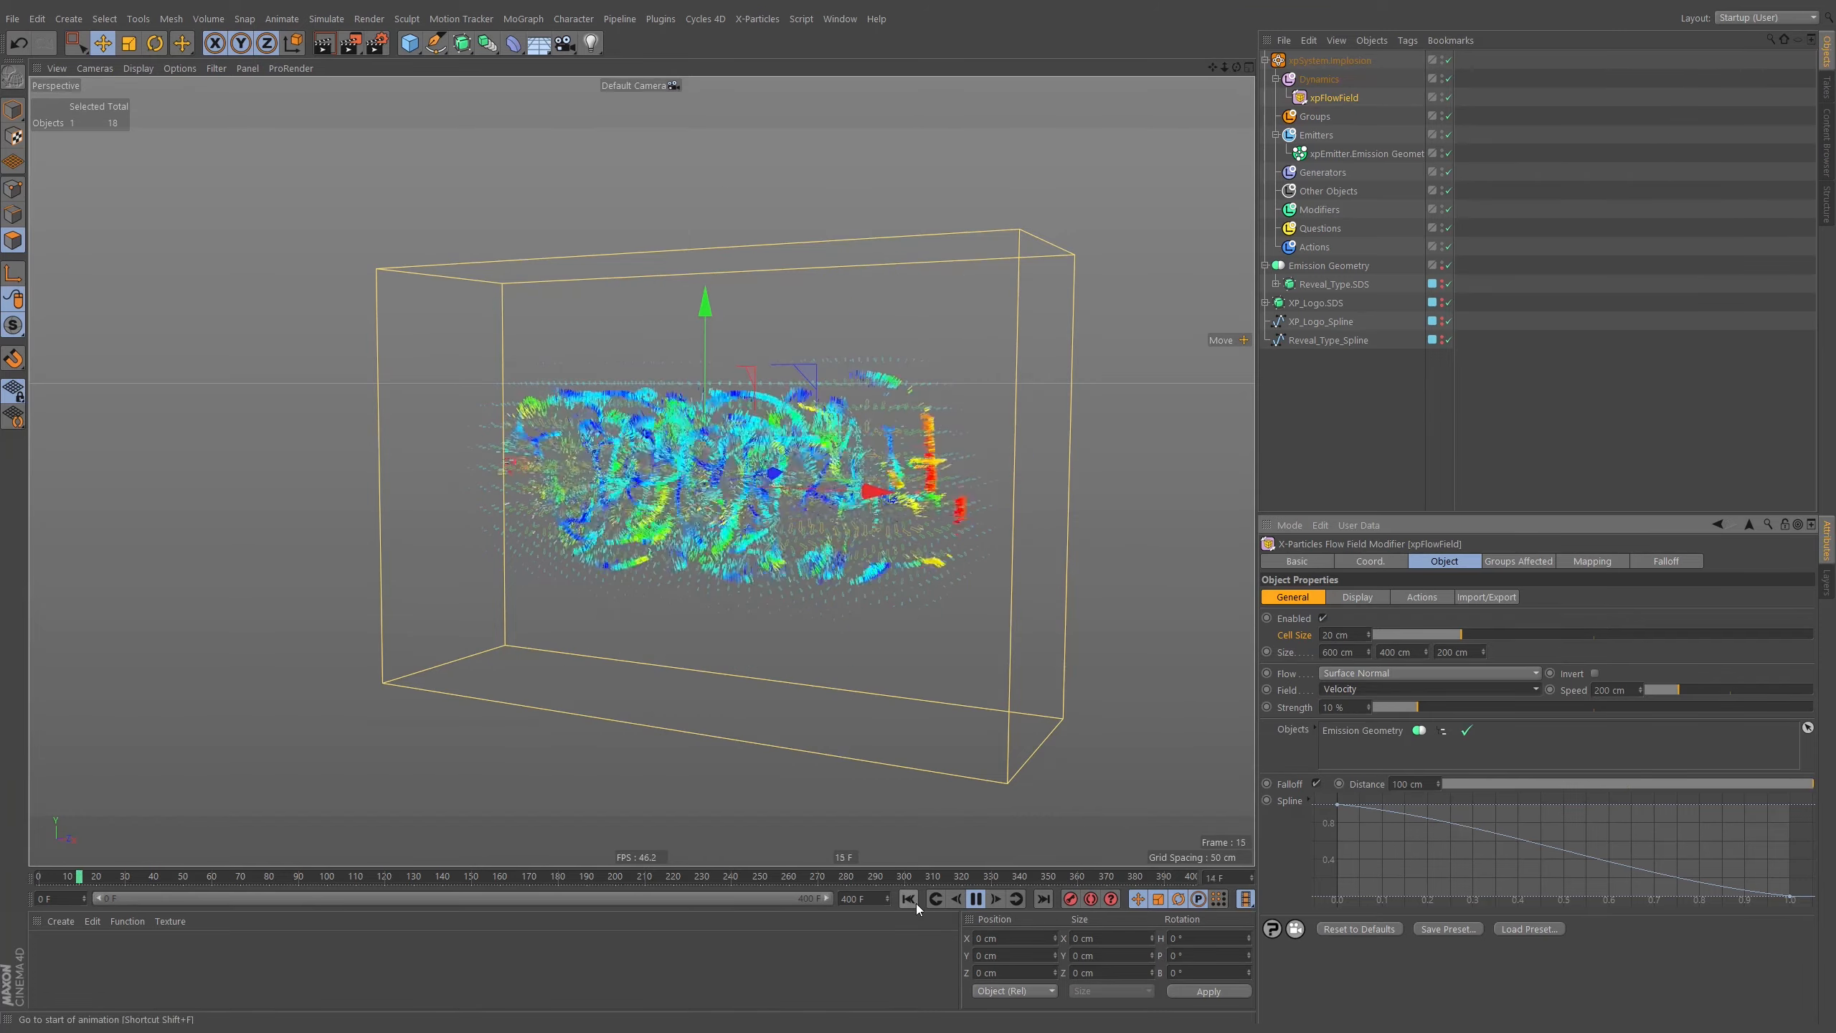
Stop the playback and examine how the particles spread around the flow field from several angles and distances.
scroll(712, 464, down, 5)
alt+drag(729, 469, 766, 499)
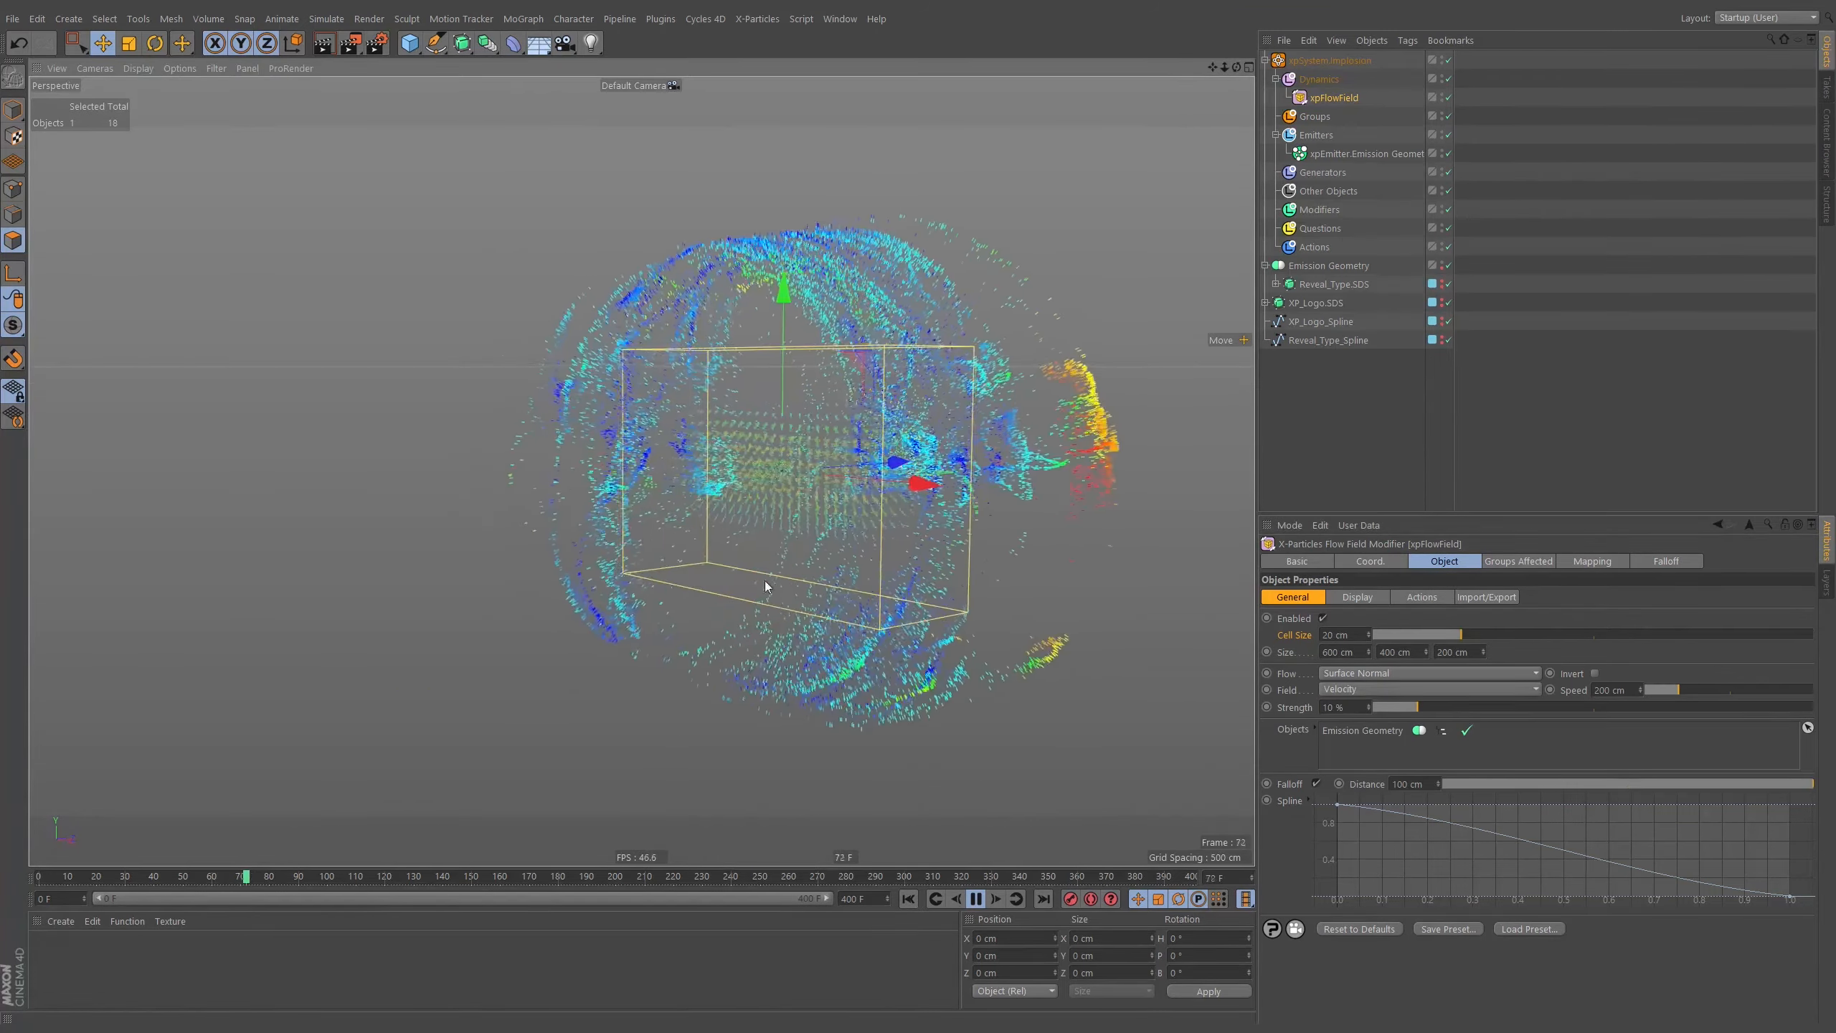
click(976, 898)
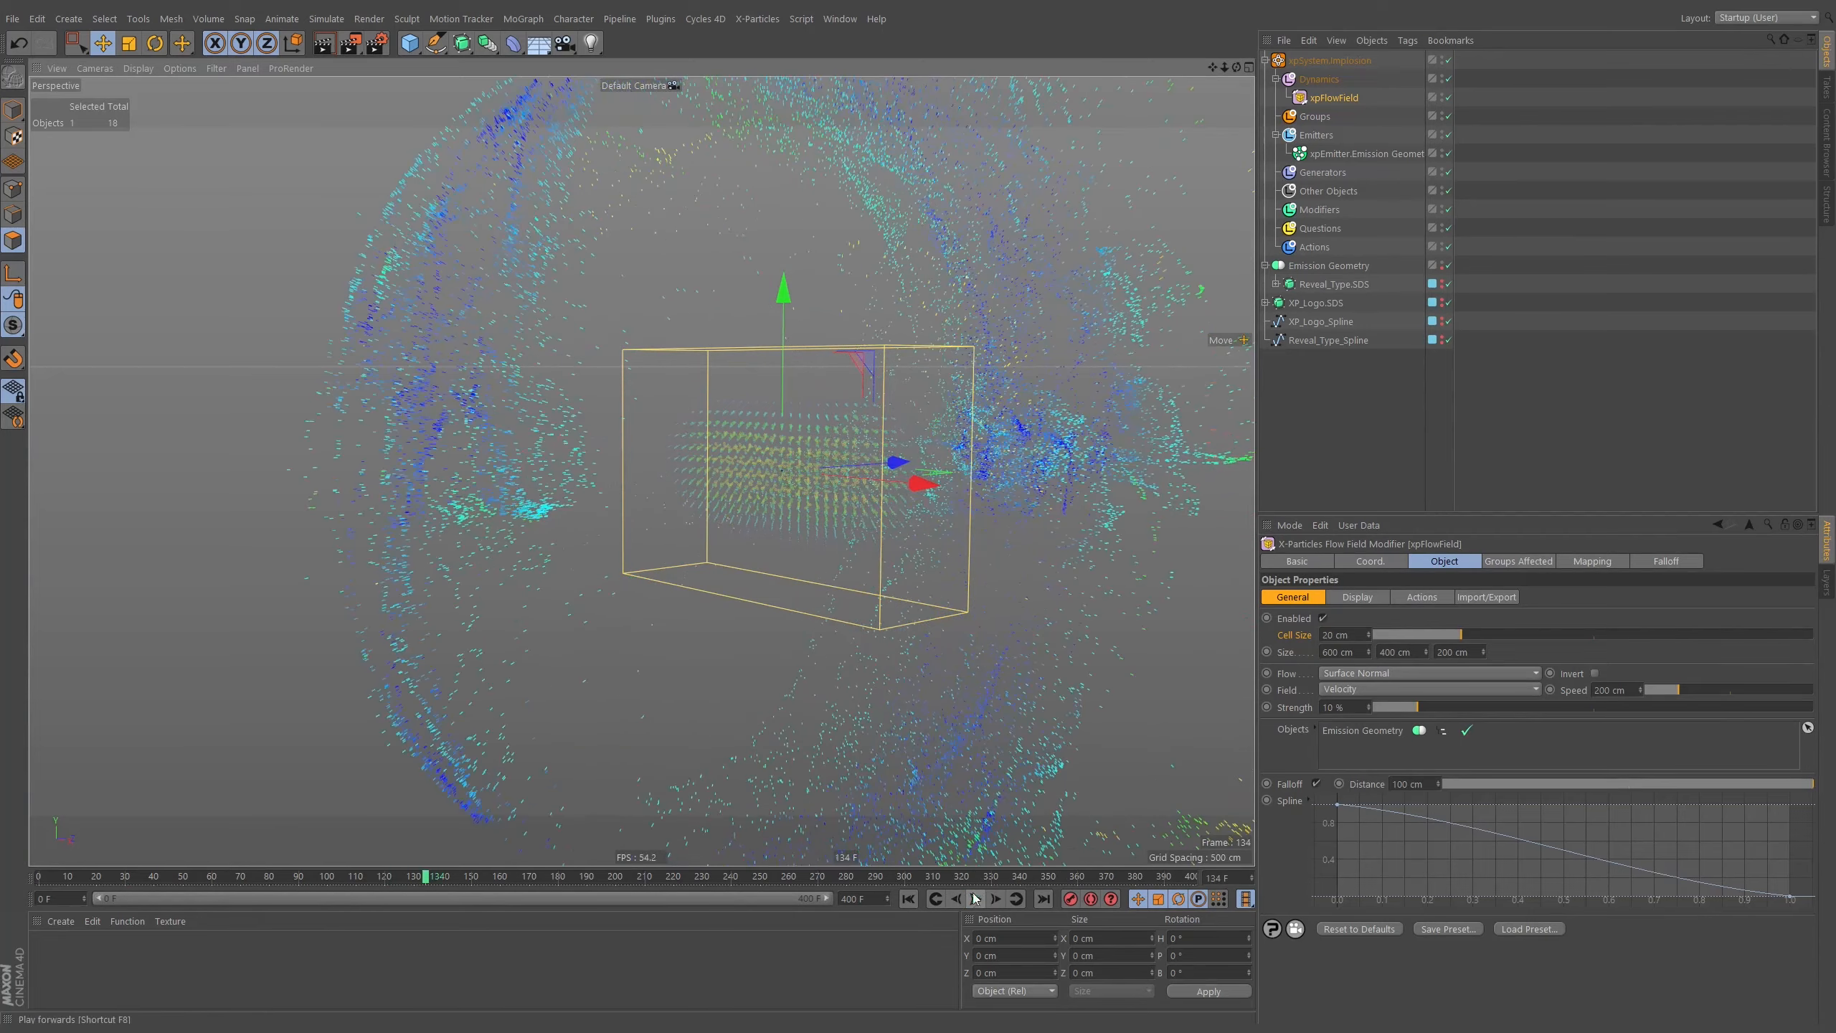
scroll(846, 447, down, 5)
mouse_move(737, 456)
alt+mouse_down()
mouse_move(961, 478)
mouse_move(1139, 453)
mouse_move(729, 465)
mouse_move(922, 417)
mouse_move(761, 441)
mouse_move(697, 471)
mouse_move(792, 443)
mouse_move(754, 439)
mouse_move(973, 430)
mouse_move(748, 449)
alt+mouse_up()
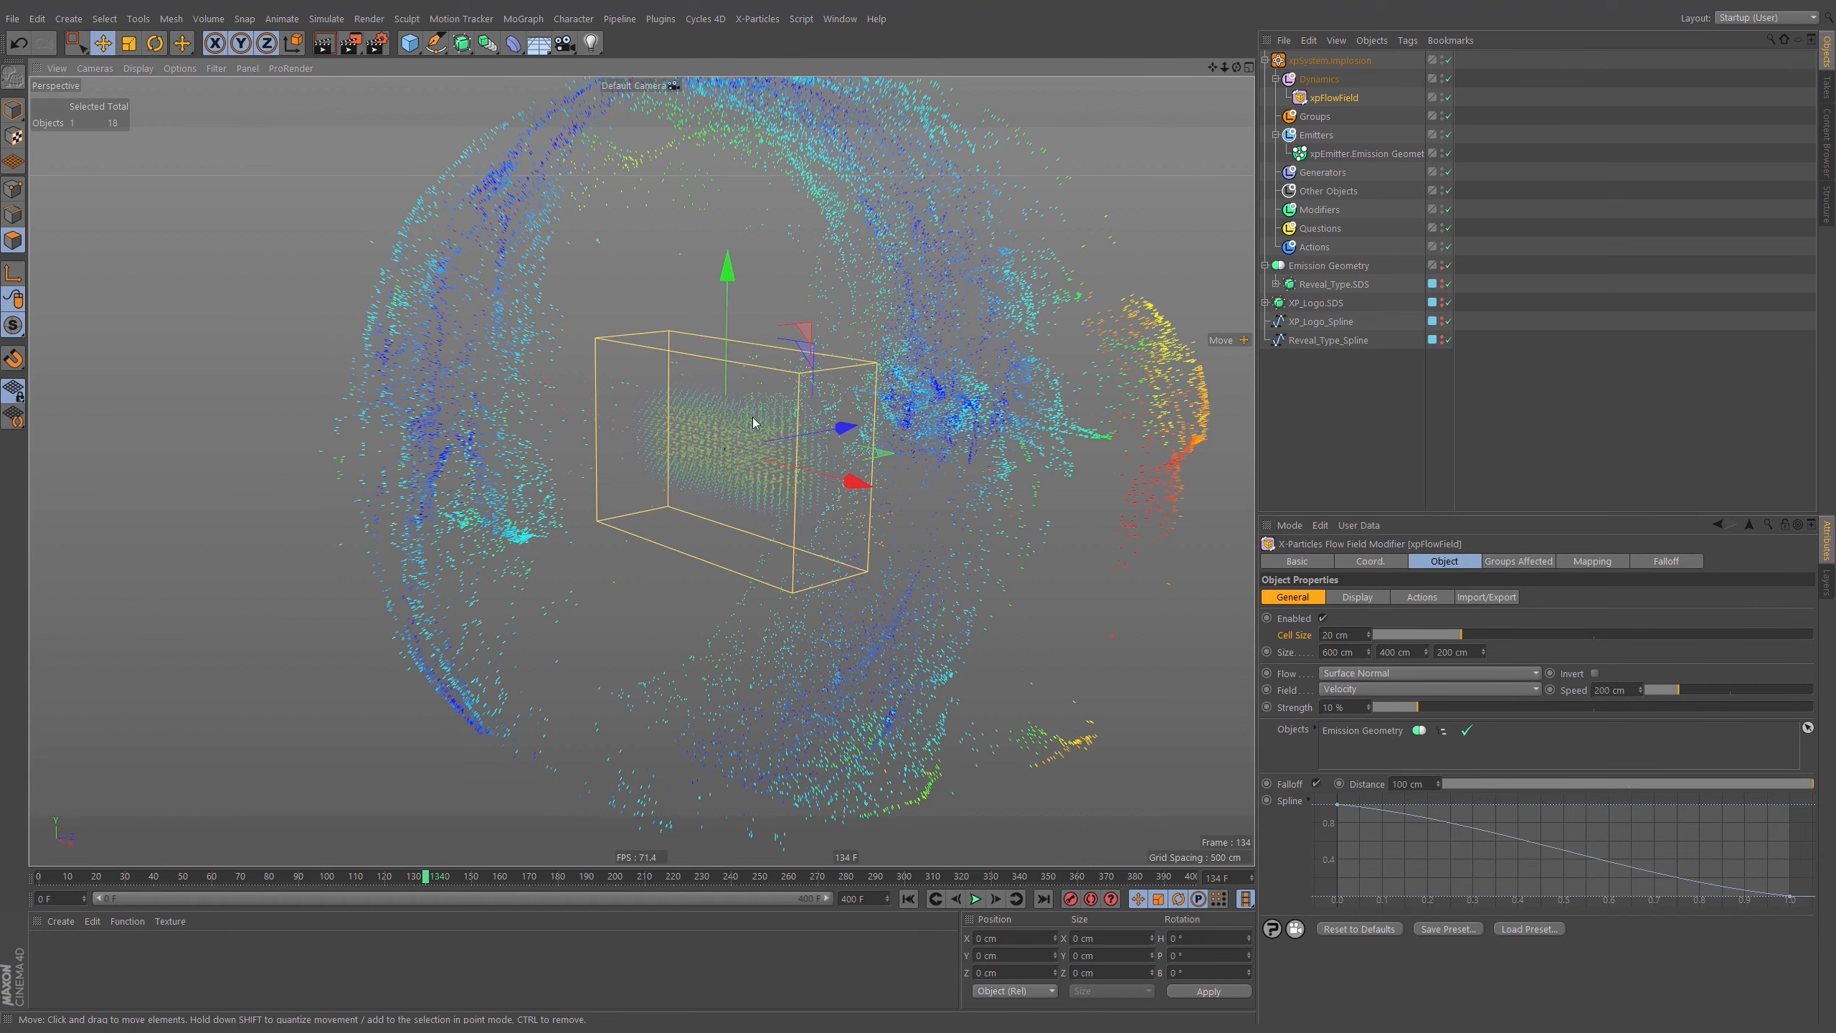
alt+right_drag(716, 440, 743, 479)
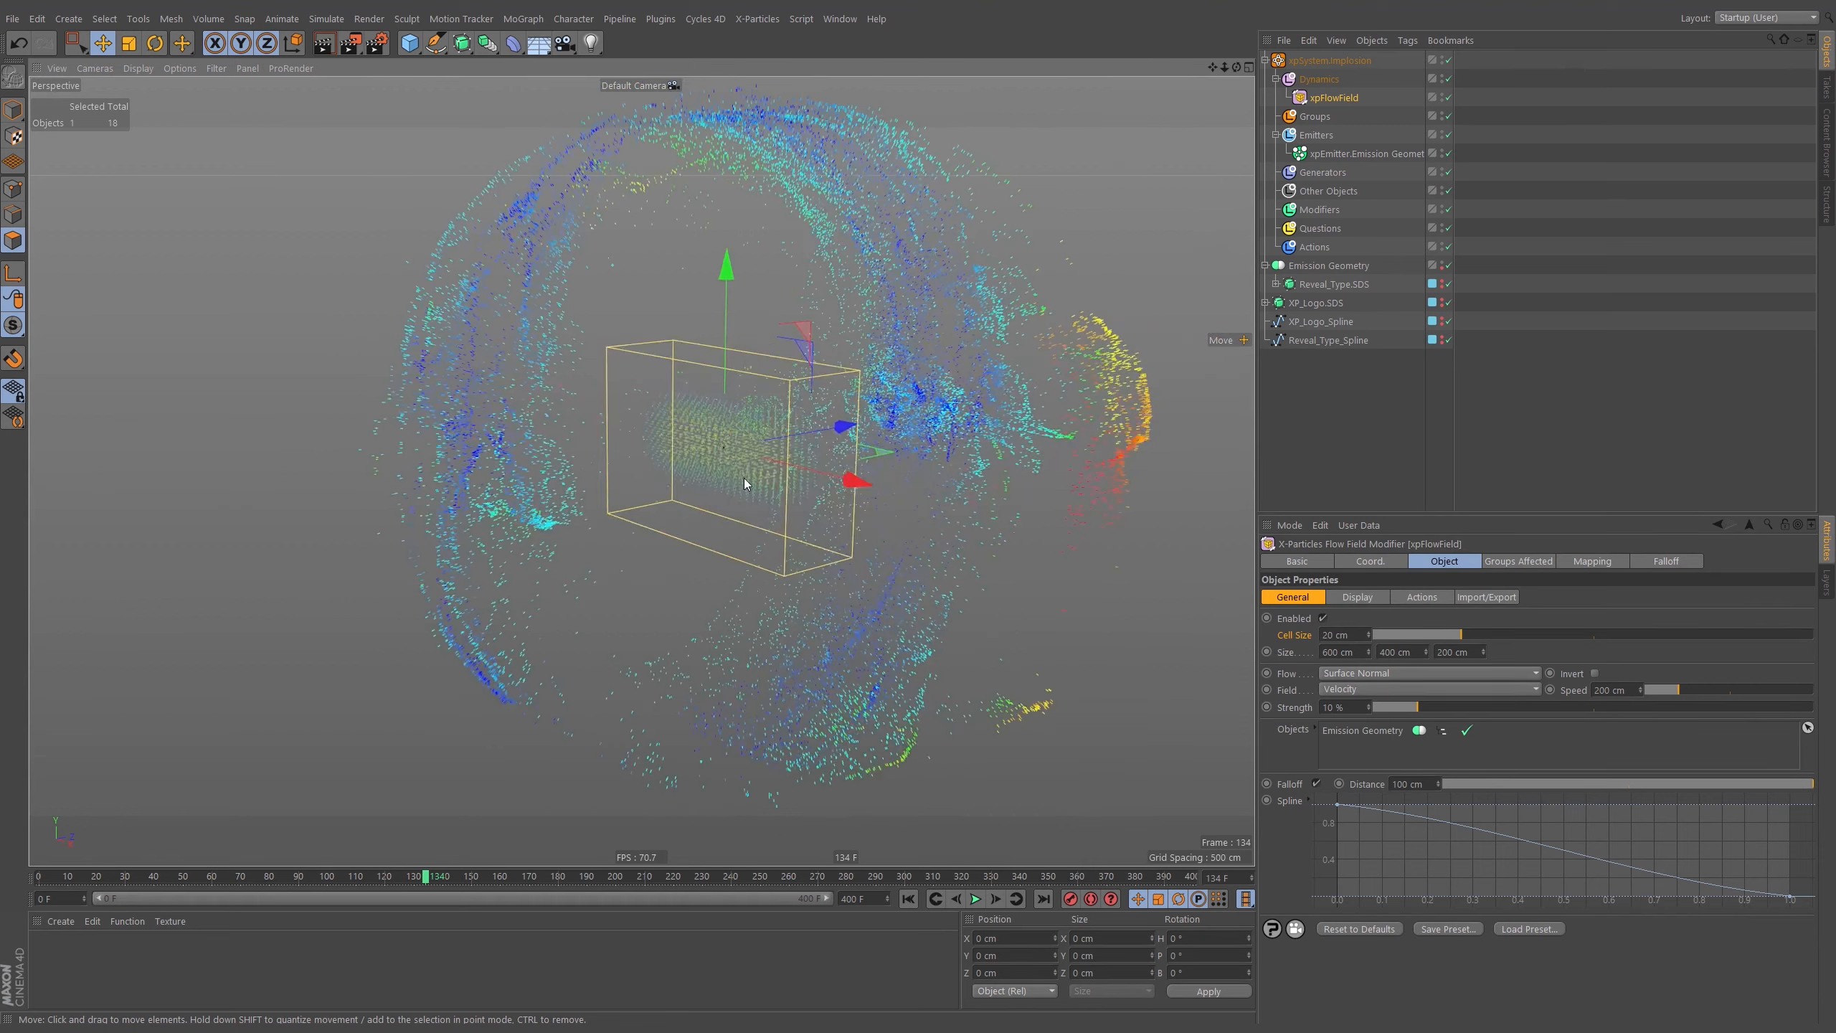
mouse_move(743, 479)
alt+mouse_down()
mouse_move(978, 468)
mouse_move(728, 474)
alt+mouse_up()
alt+right_drag(727, 475, 1053, 357)
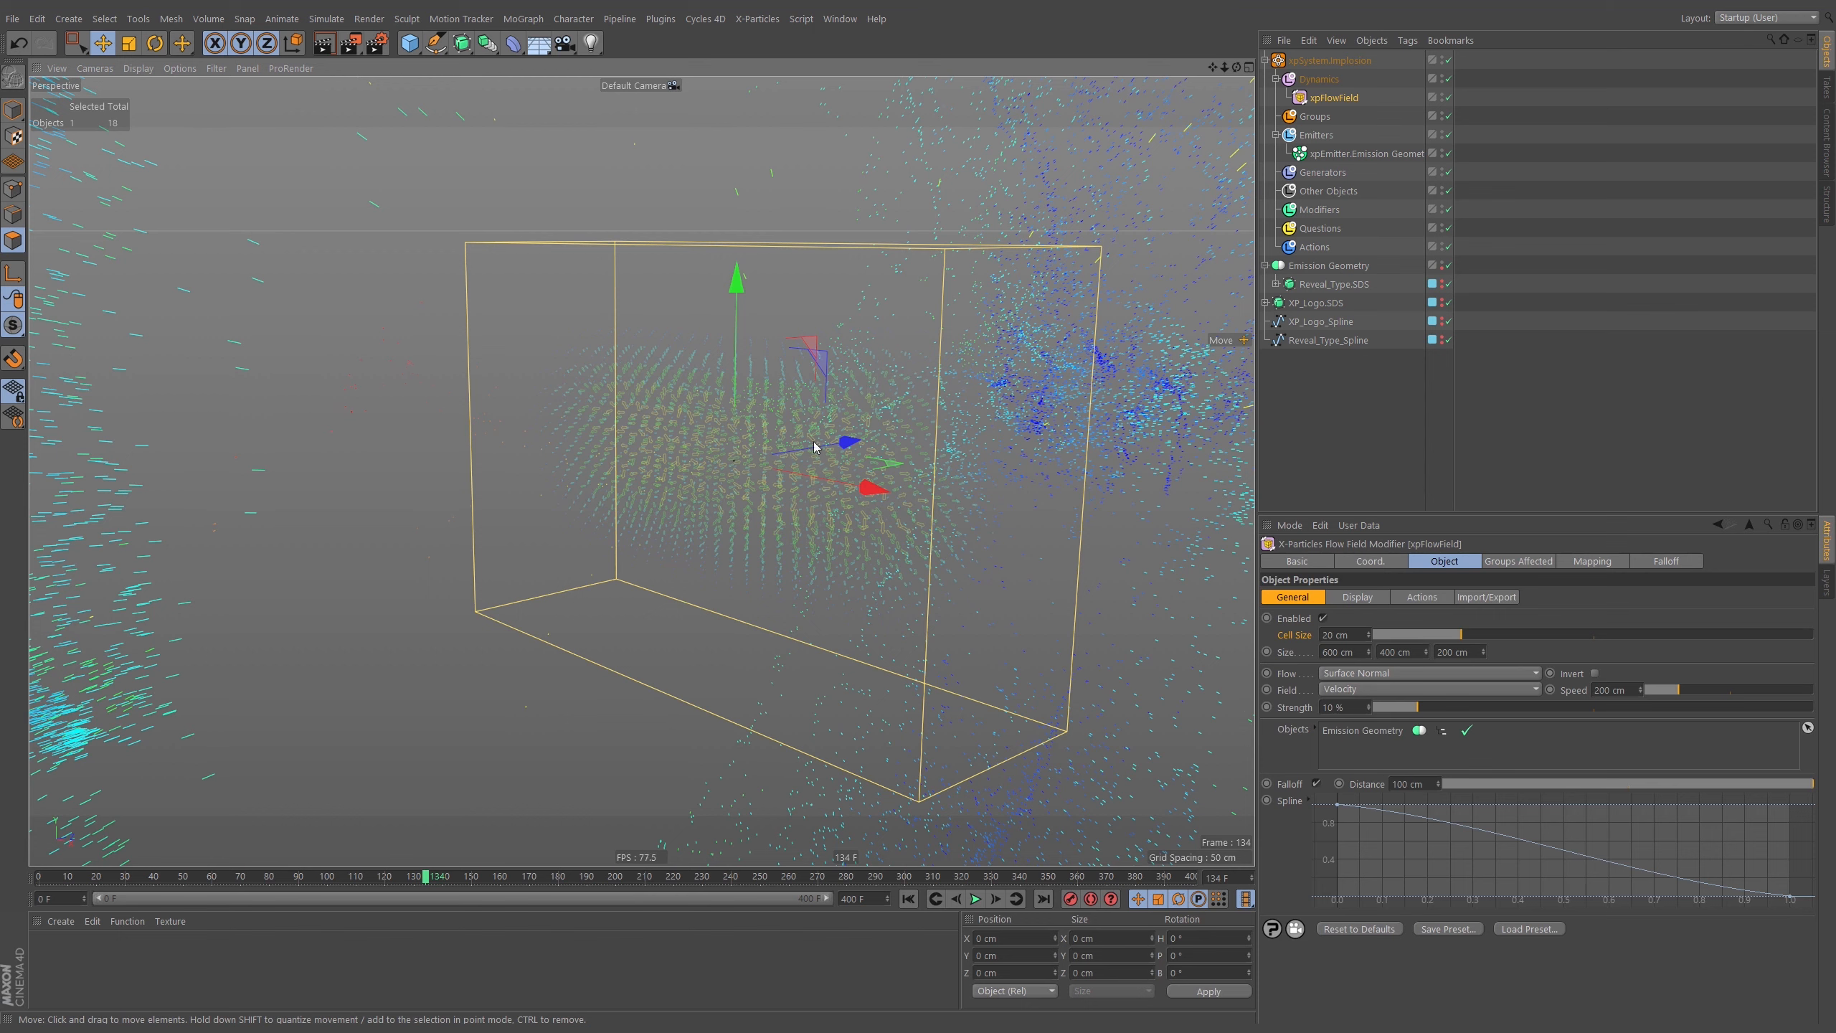
alt+drag(814, 446, 762, 466)
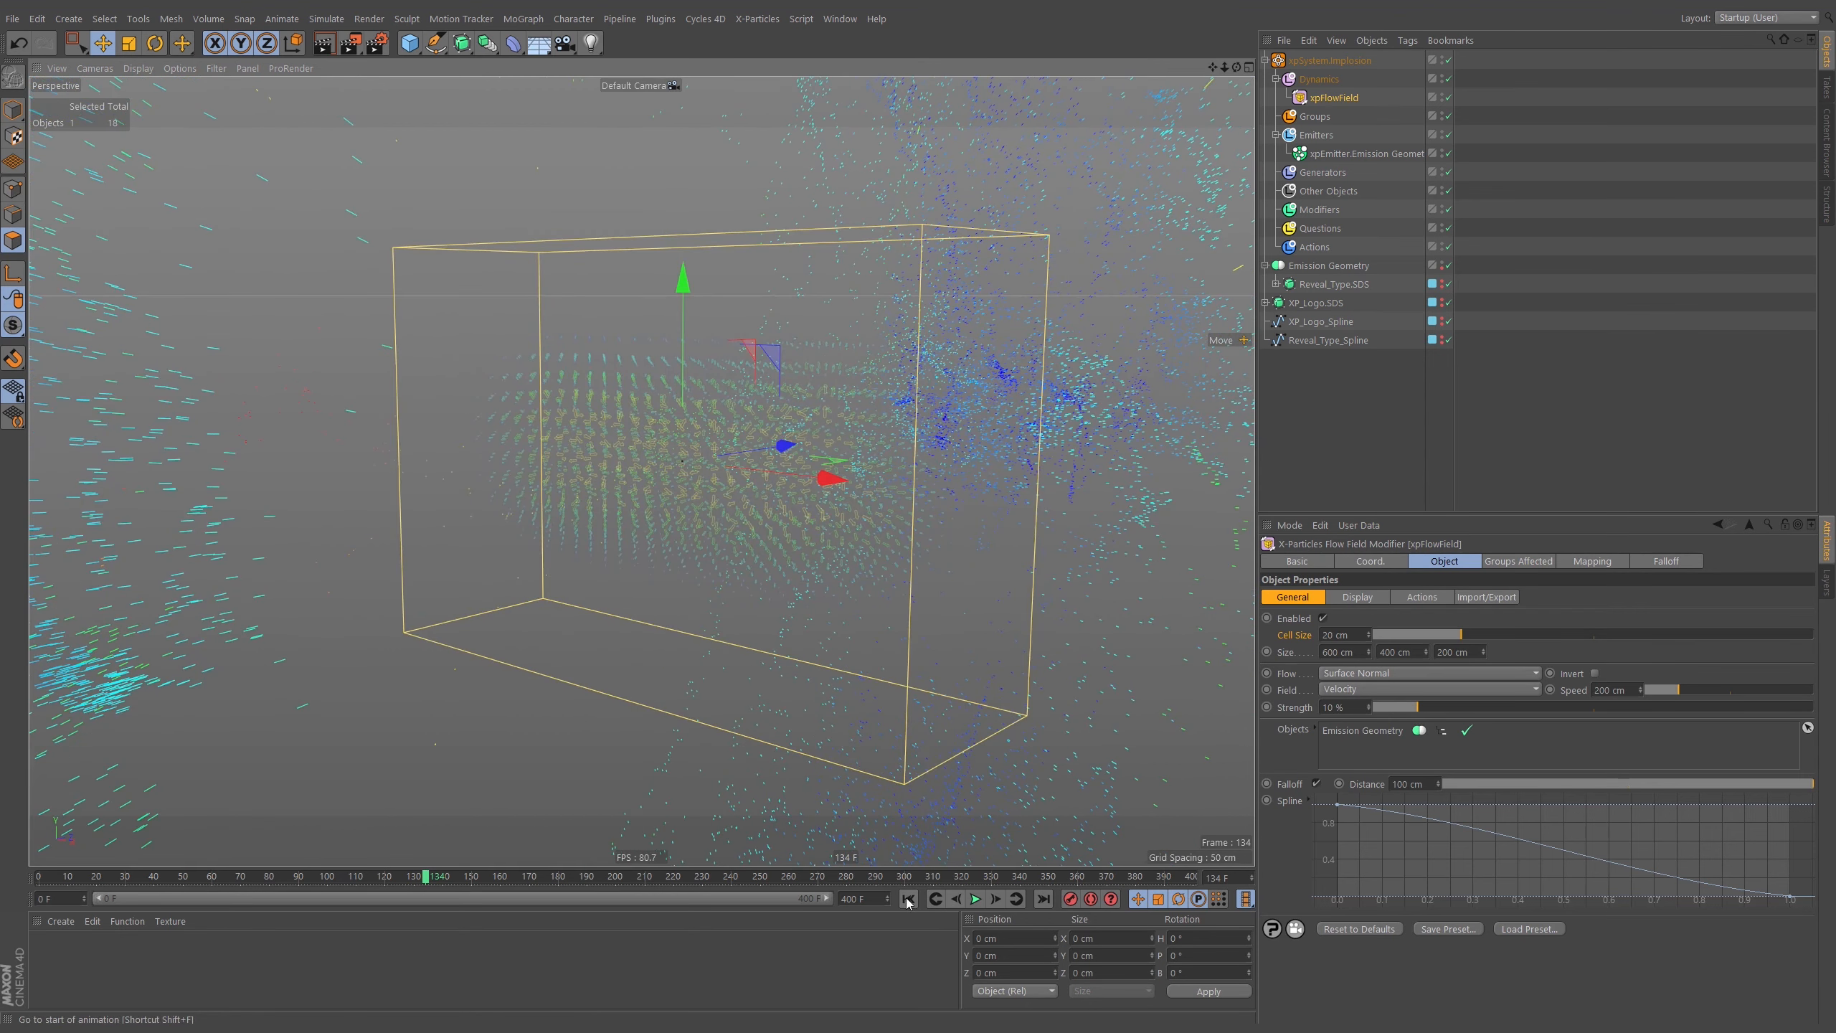
Add a mapping to the xpFlowField that drives Strength by particle Age.
click(1356, 153)
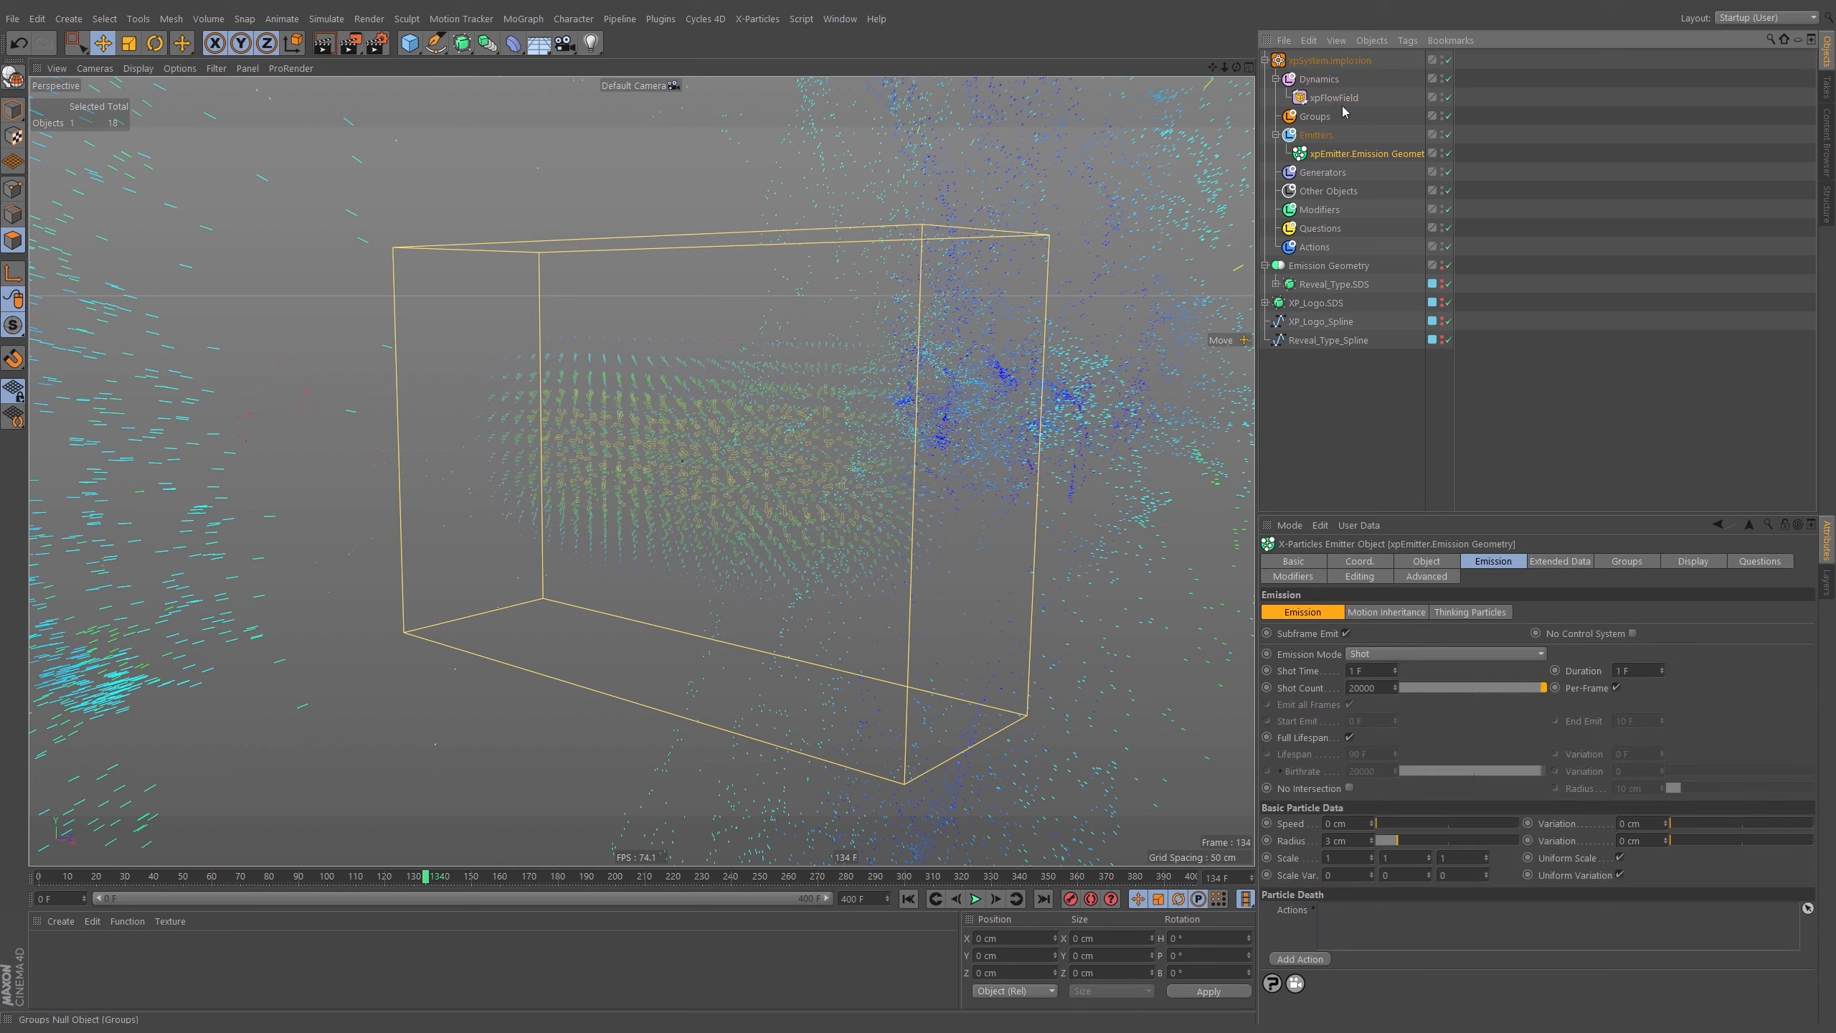
click(1344, 101)
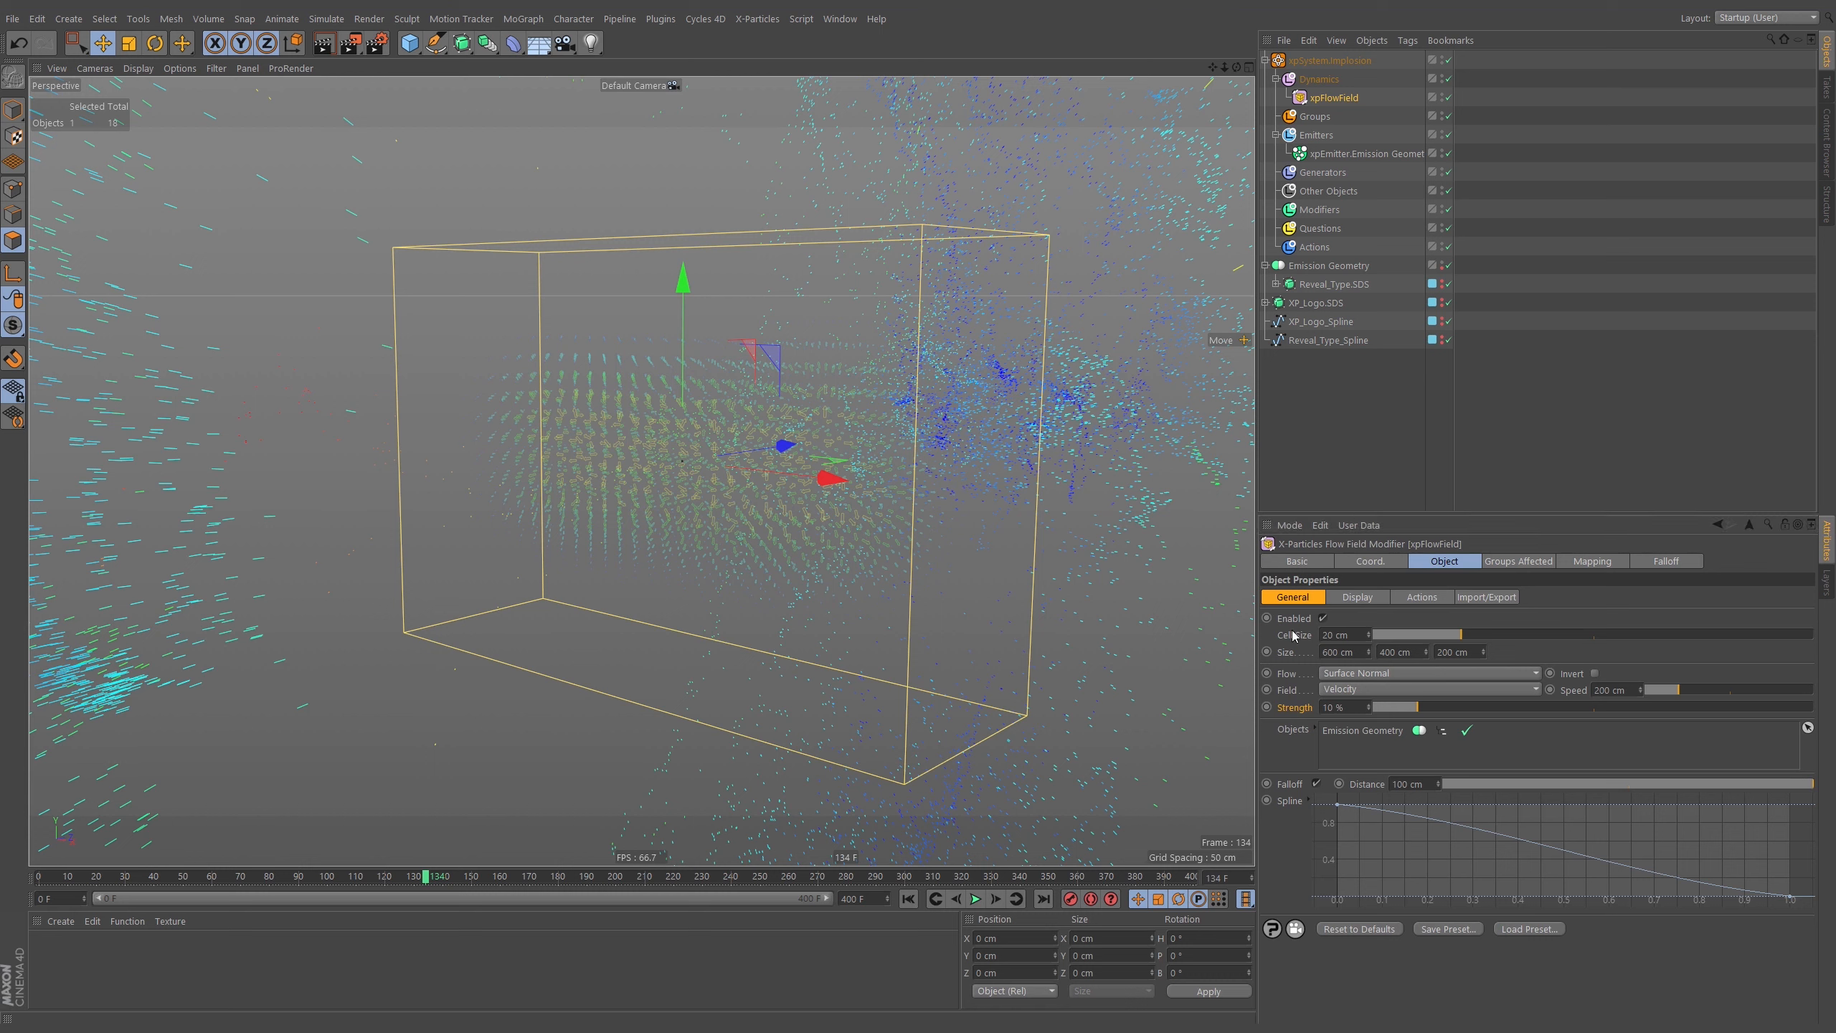
click(1598, 562)
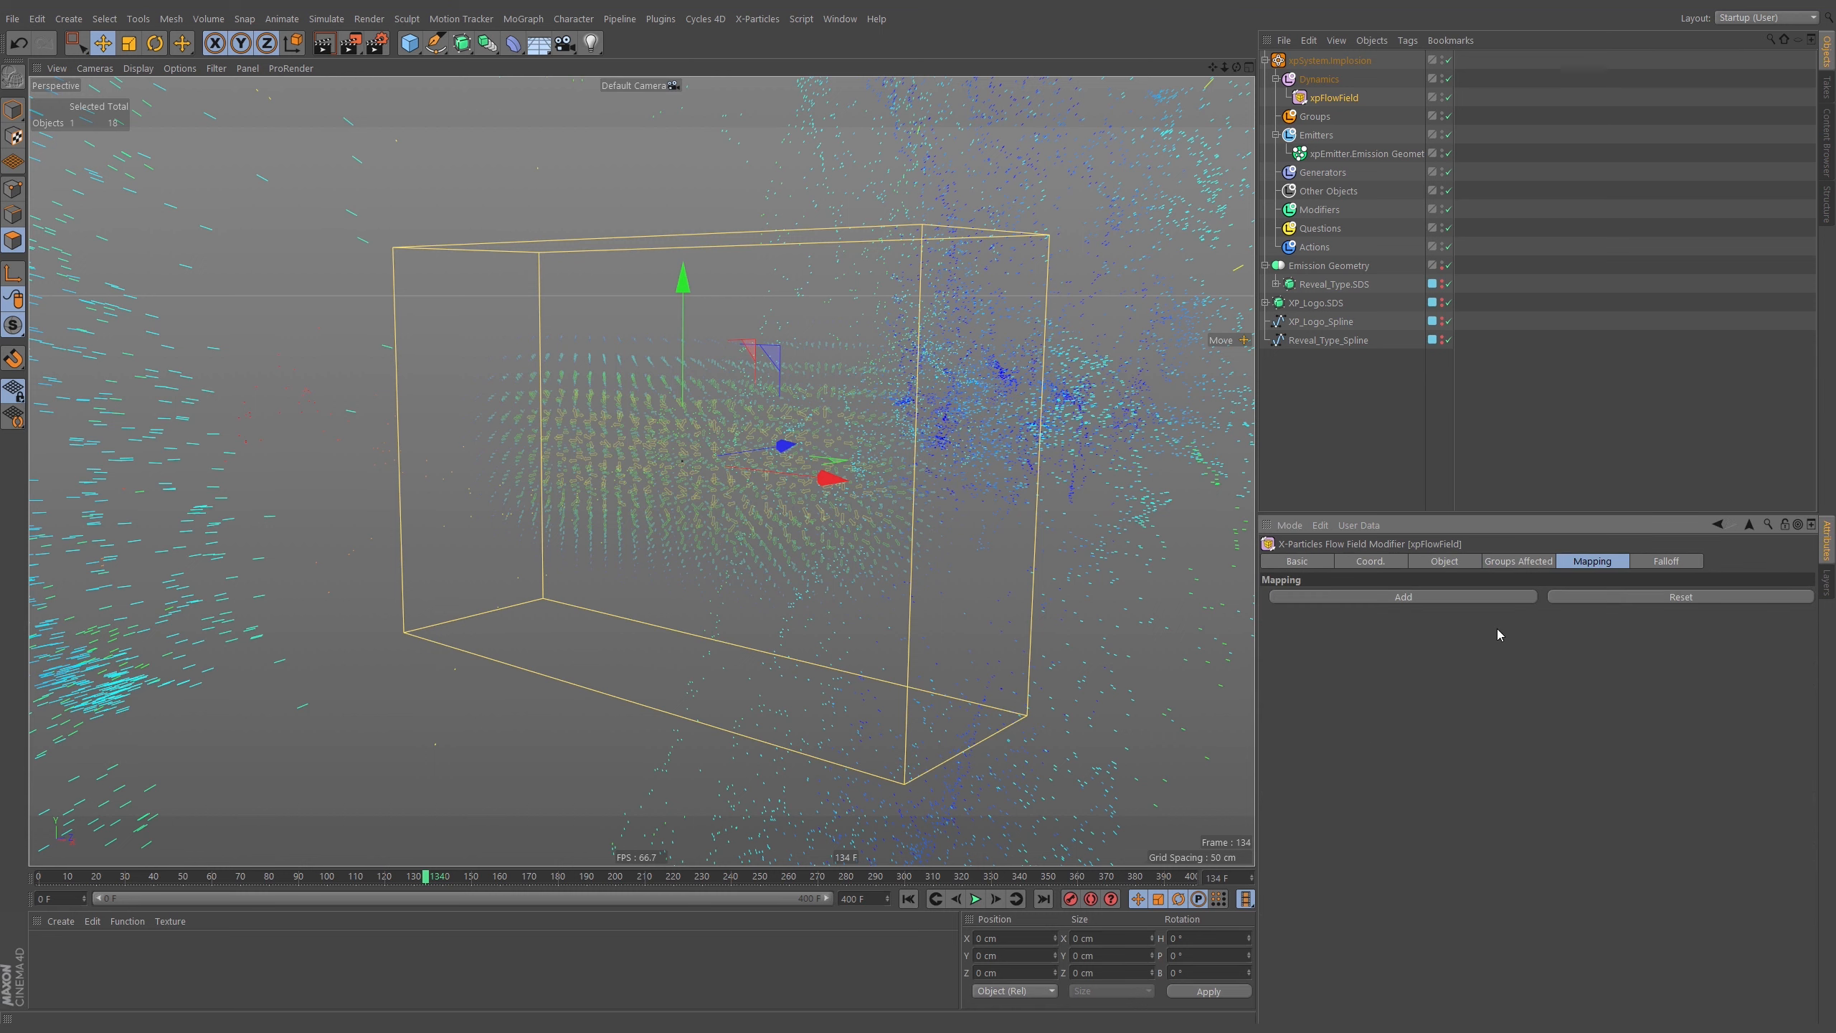
click(1421, 599)
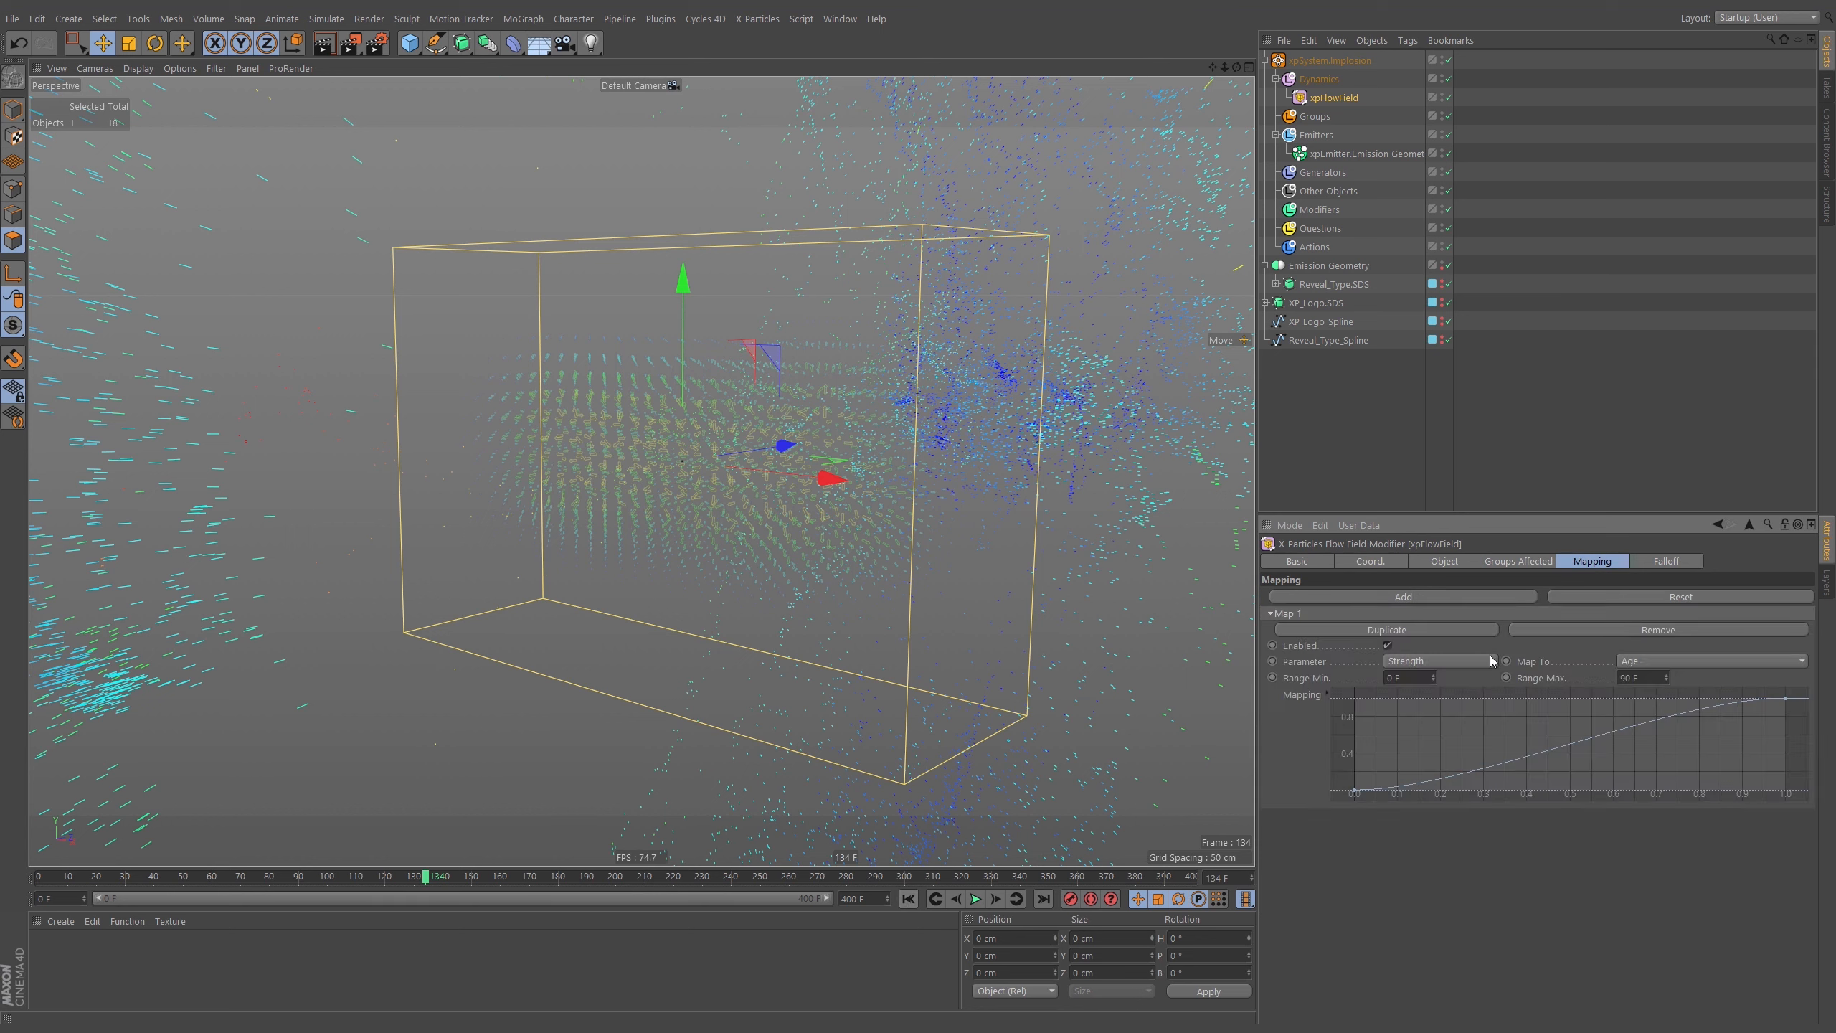
Play the simulation with the age mapping, set its Range Max to 20 F and replay from the start.
click(908, 899)
click(975, 900)
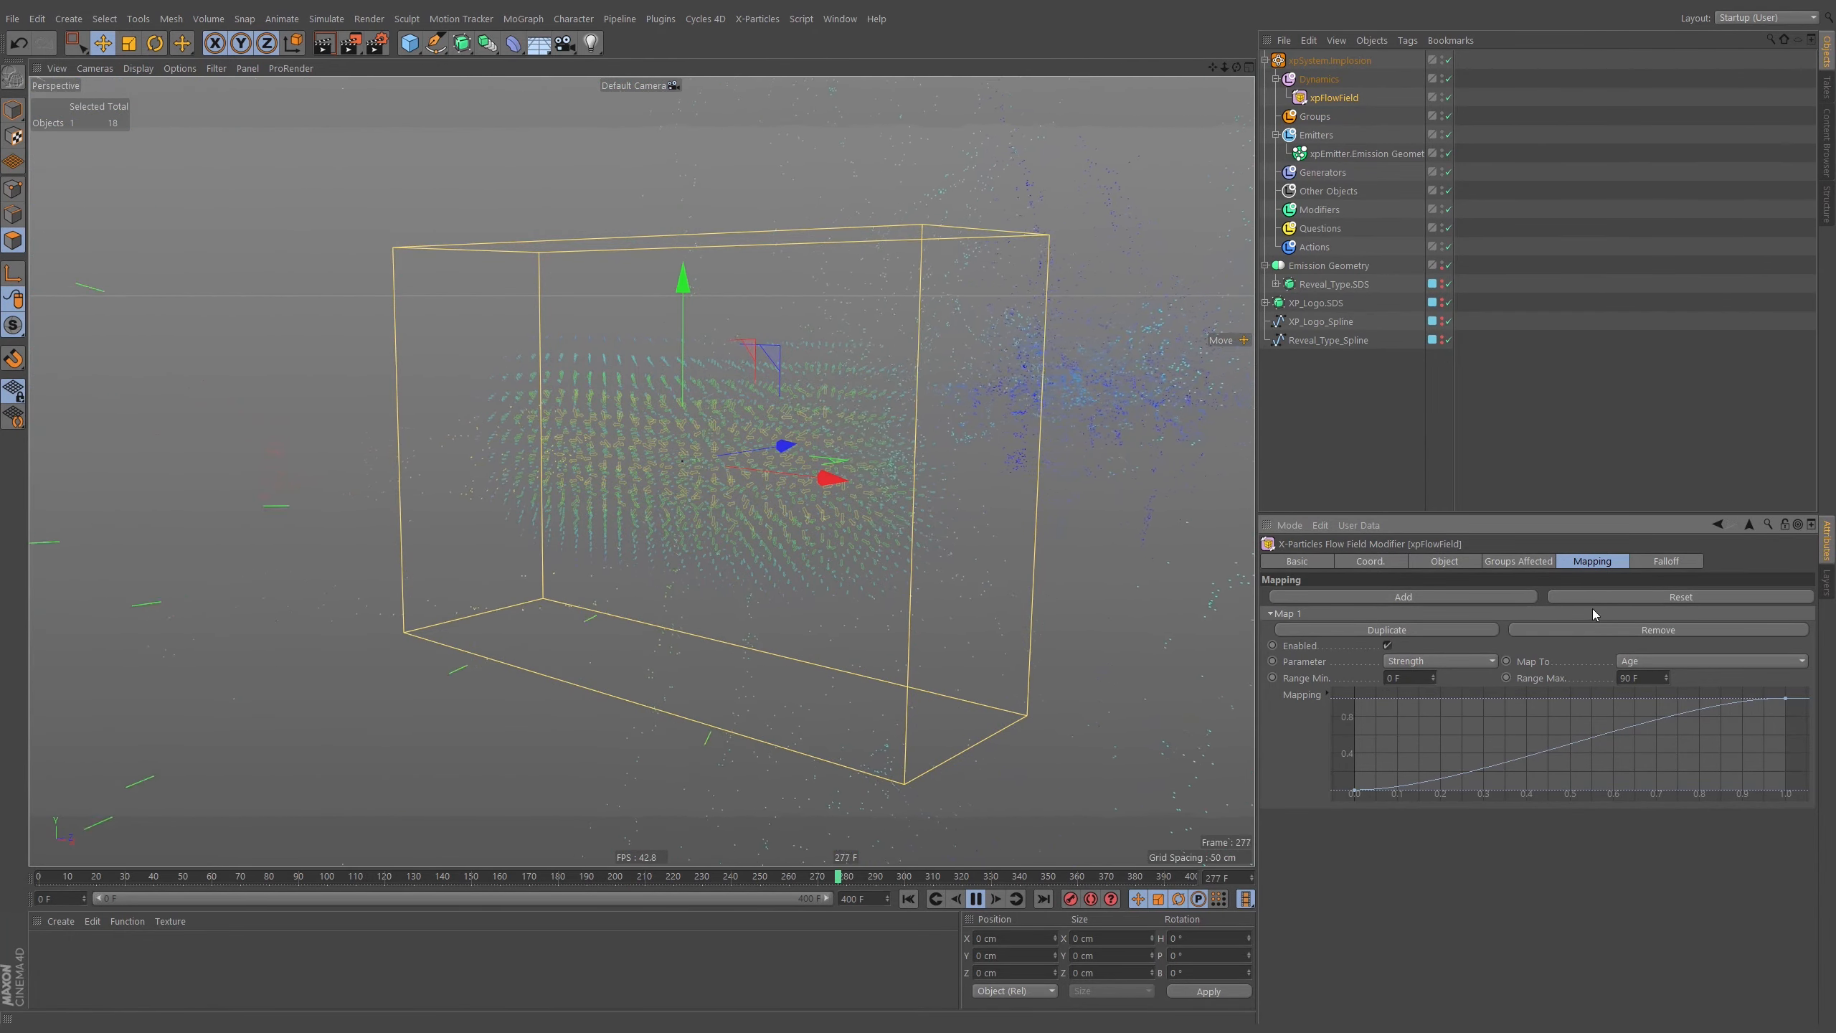
key(F8)
click(908, 898)
click(975, 898)
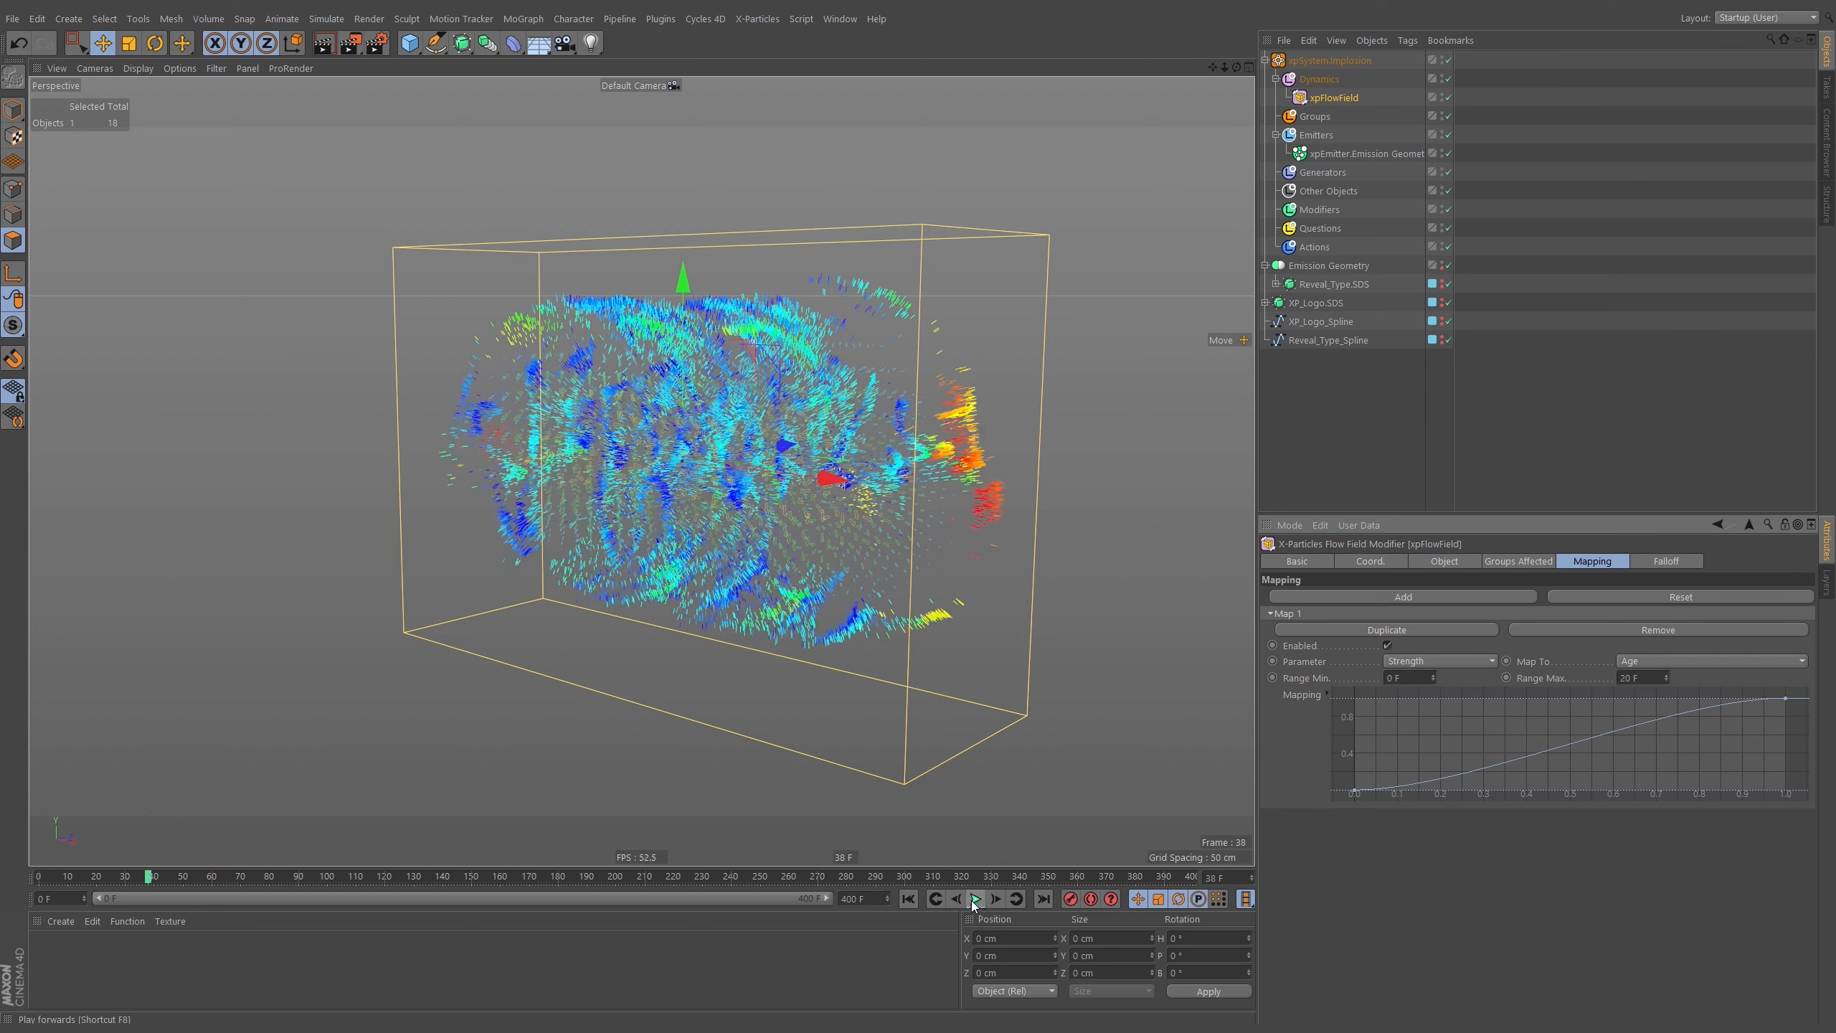
click(974, 899)
Map the flow field's Strength to a Noise shader sampled by Particle Position.
click(1426, 663)
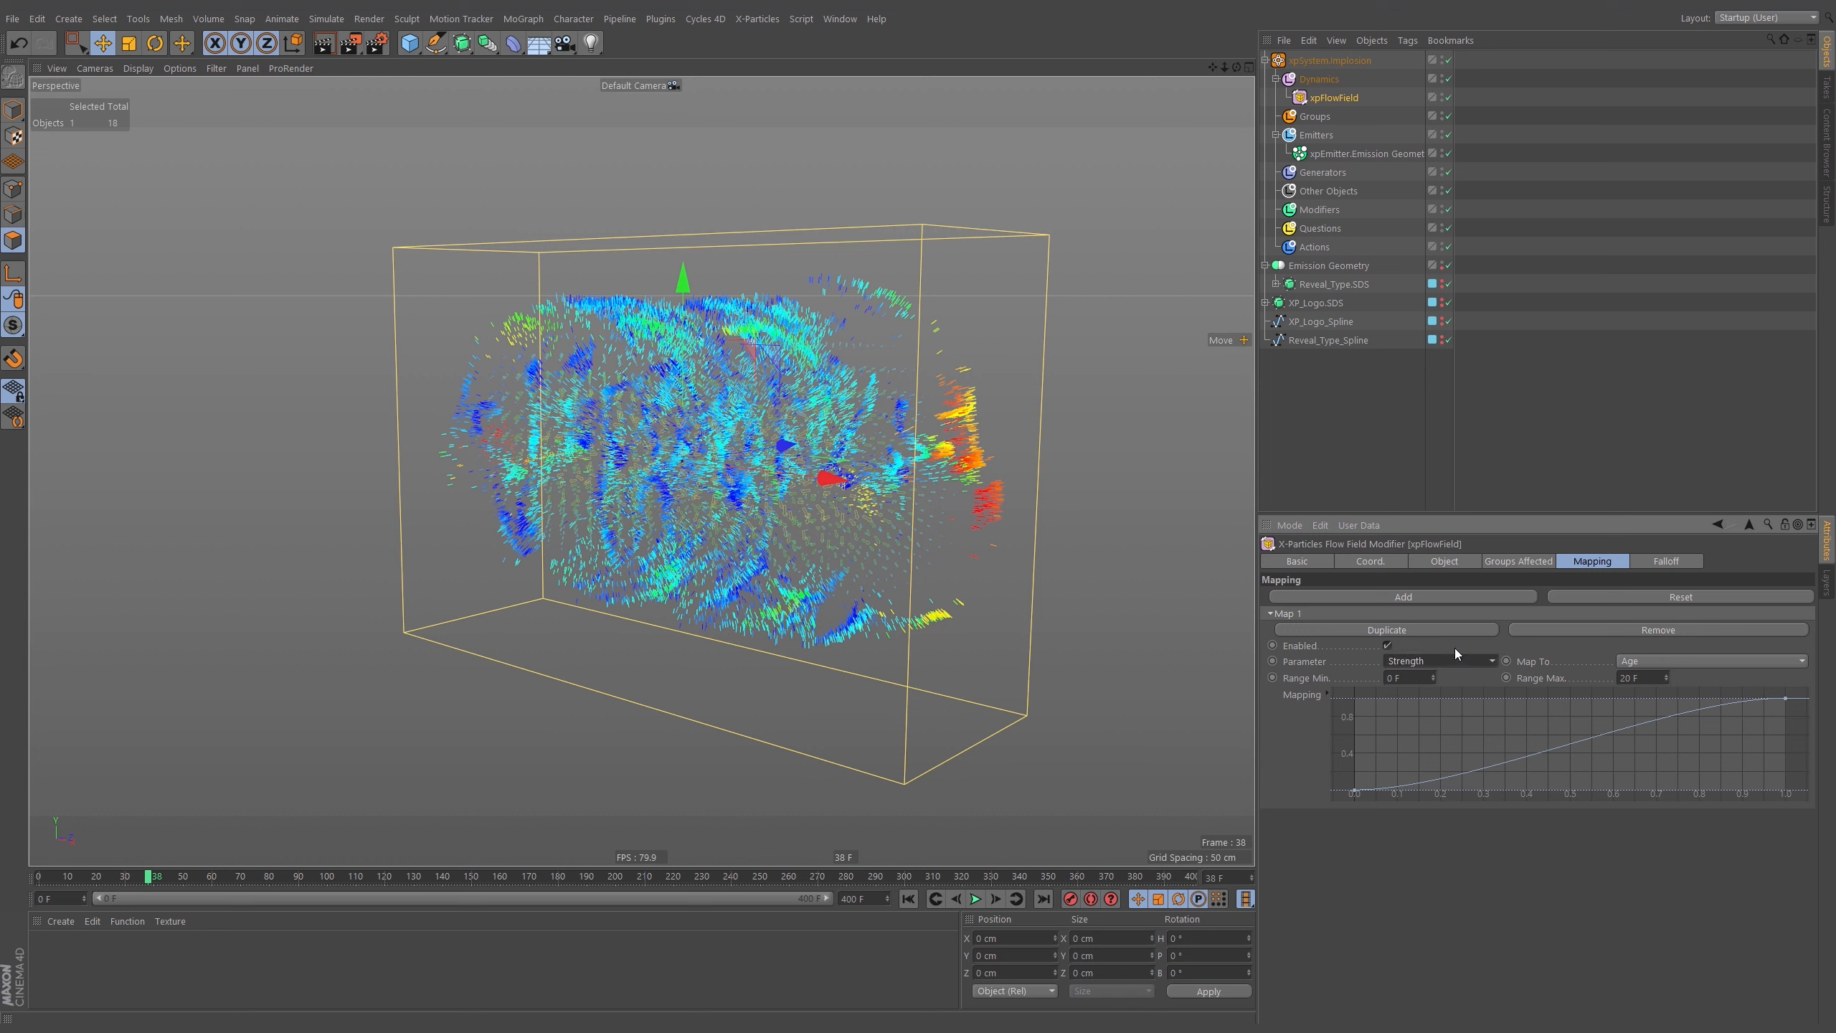
click(1671, 662)
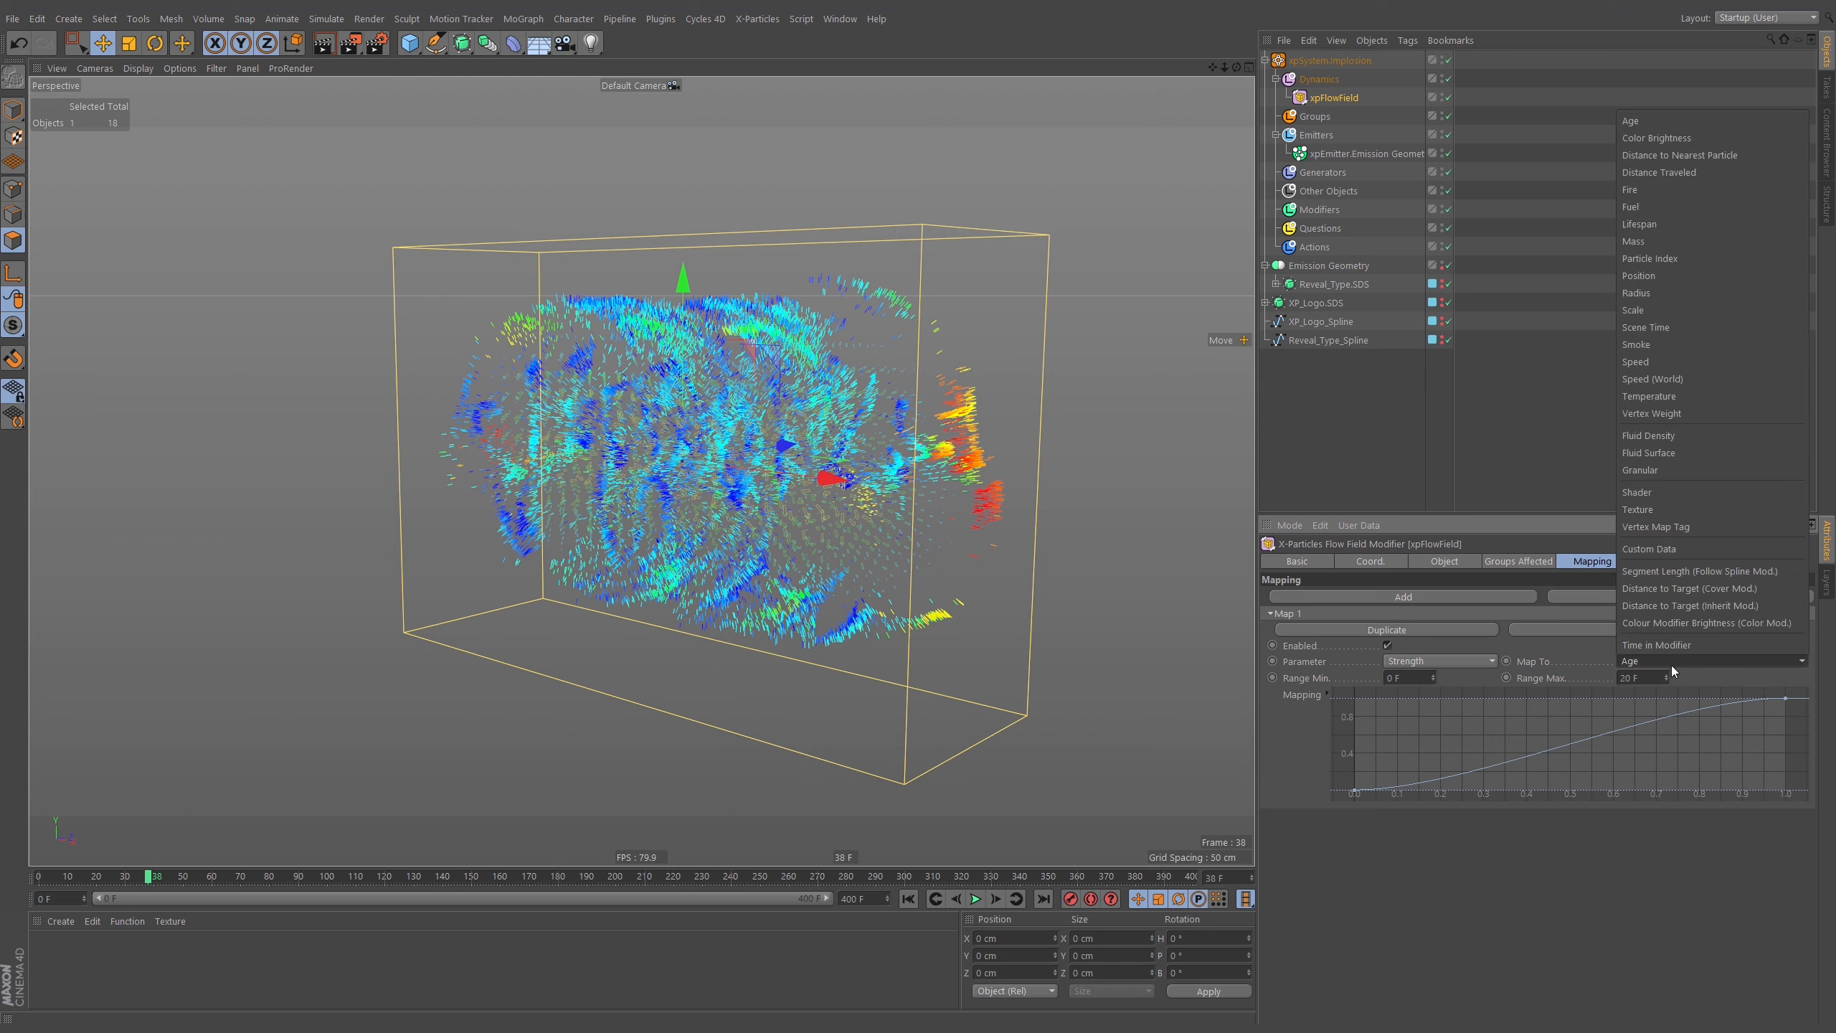
click(1674, 494)
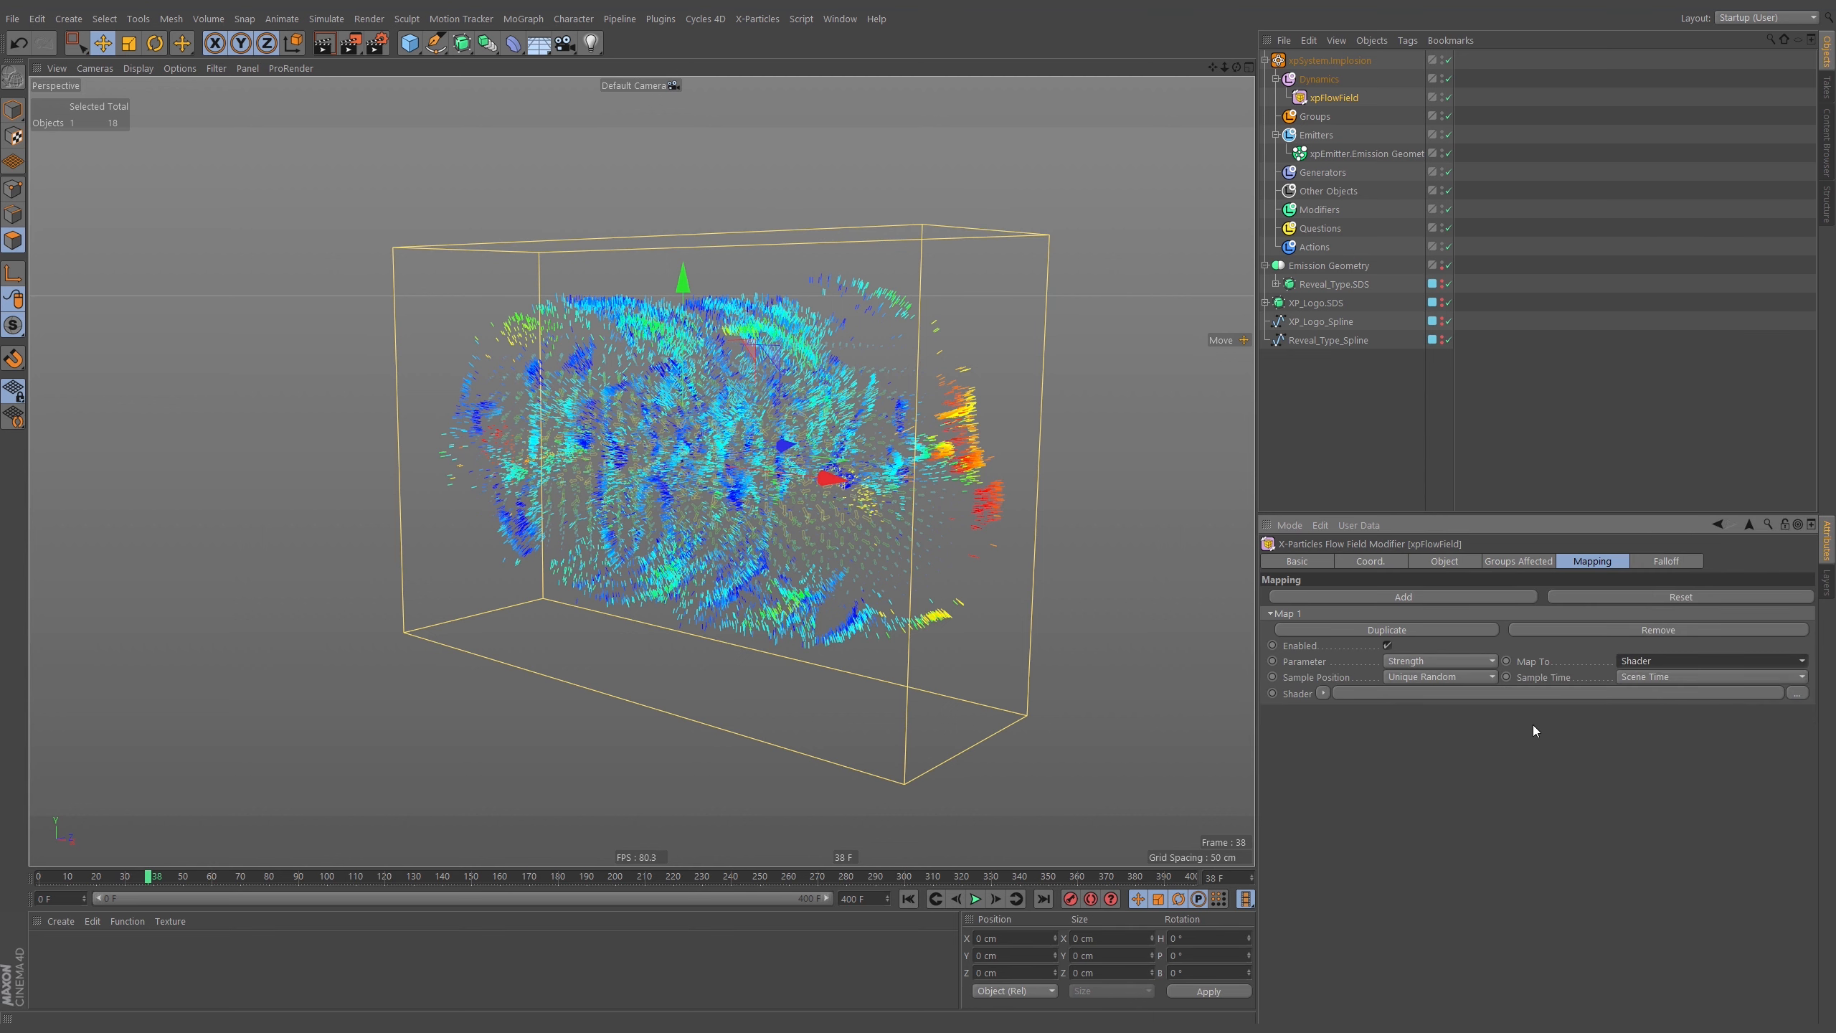
click(1472, 678)
click(1431, 710)
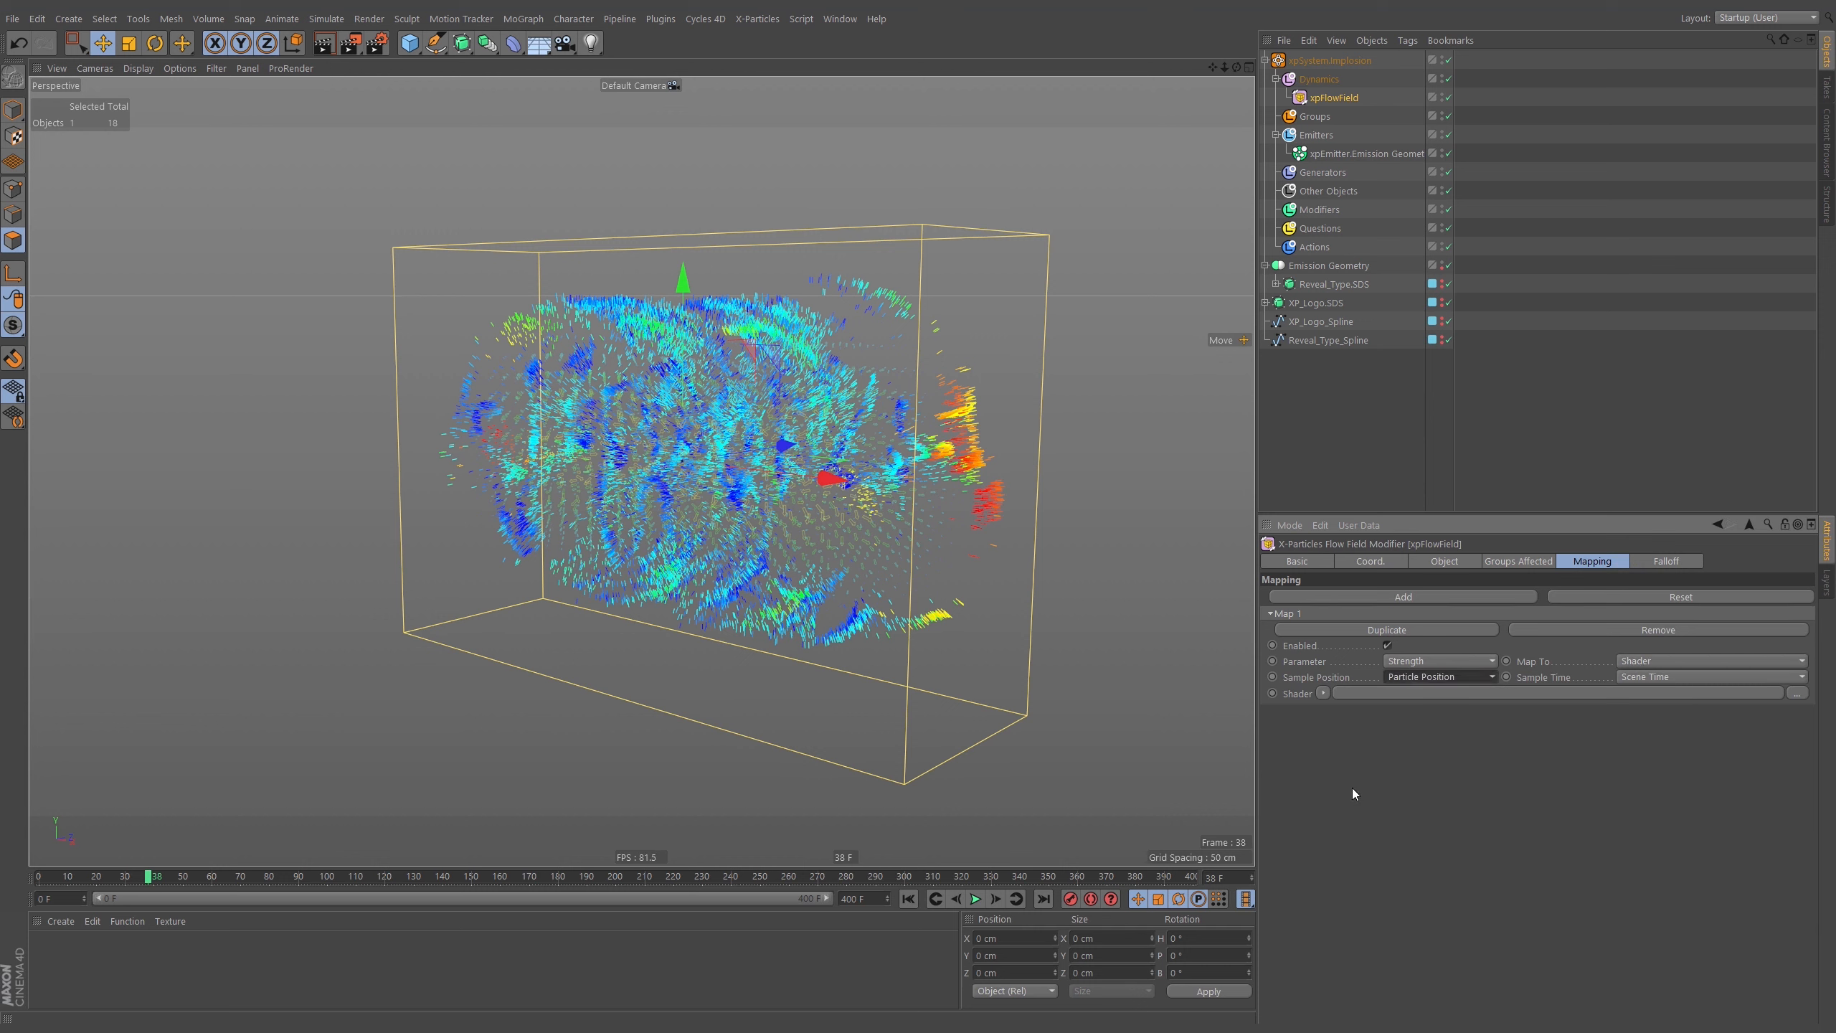
click(1322, 693)
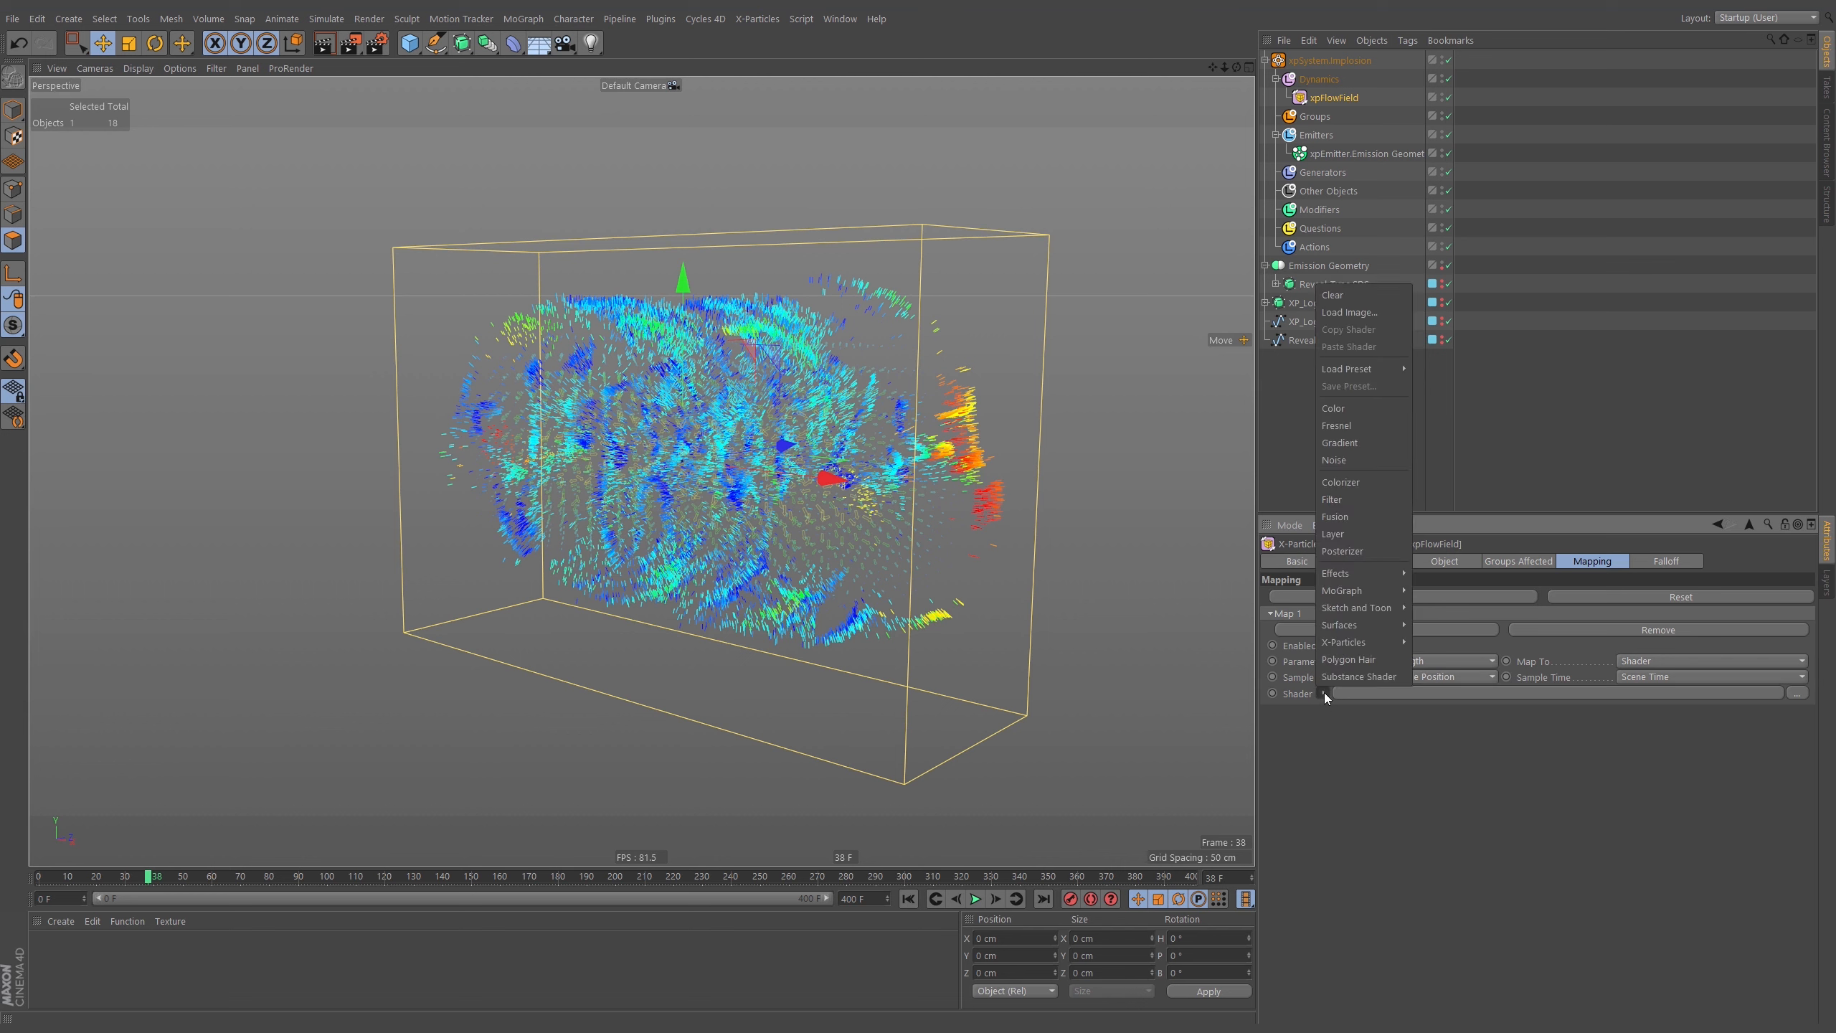
click(1342, 460)
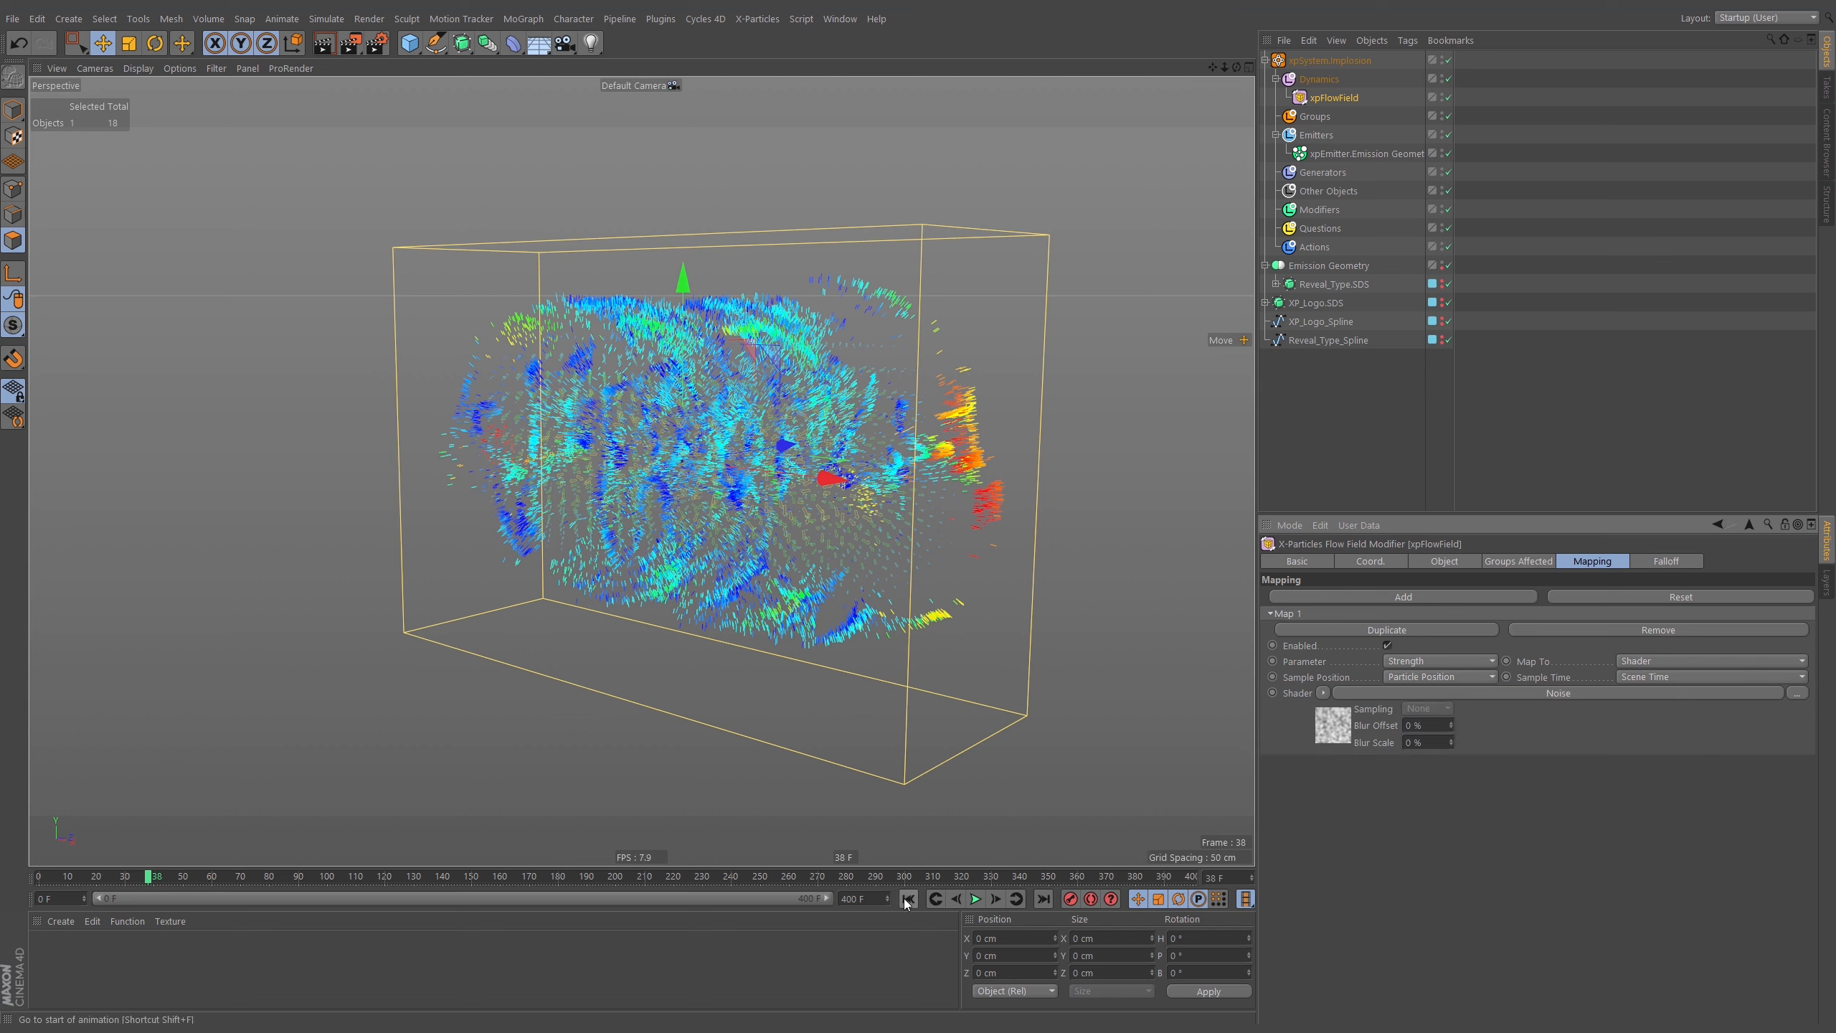
Play the simulation with the noise-mapped strength, stop it and return to the first frame.
click(975, 900)
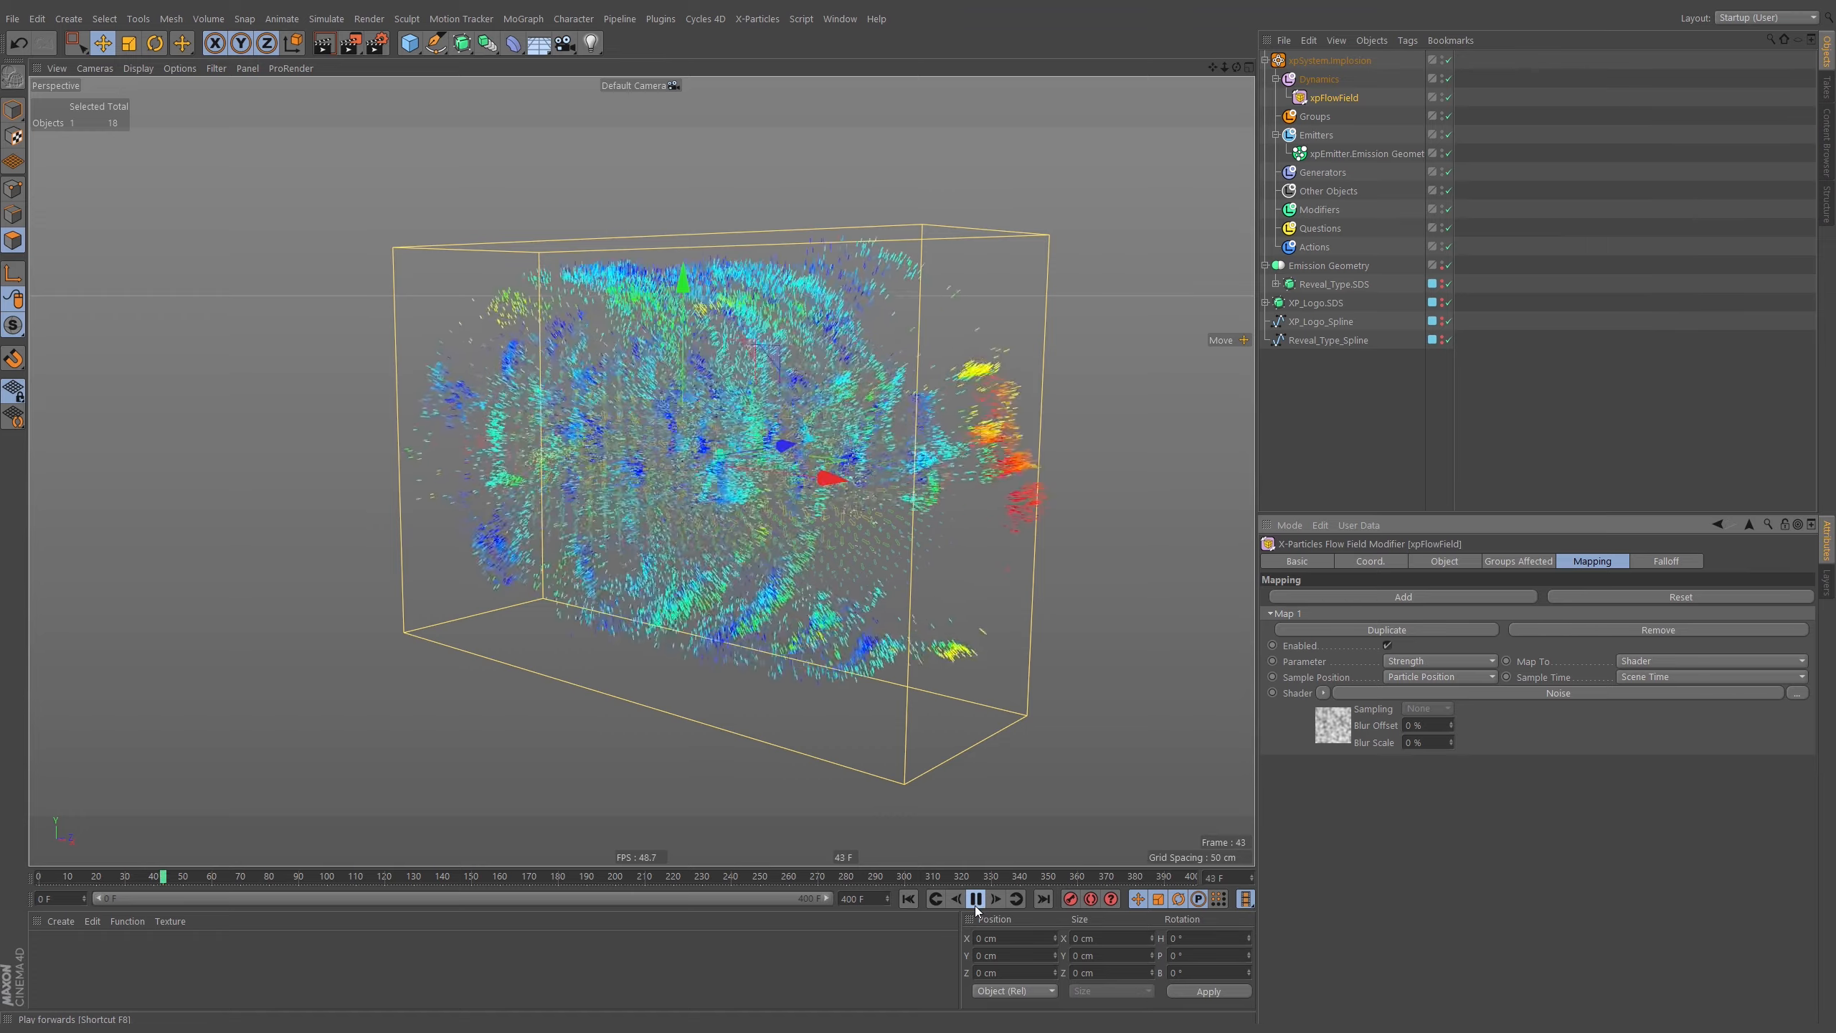
click(975, 899)
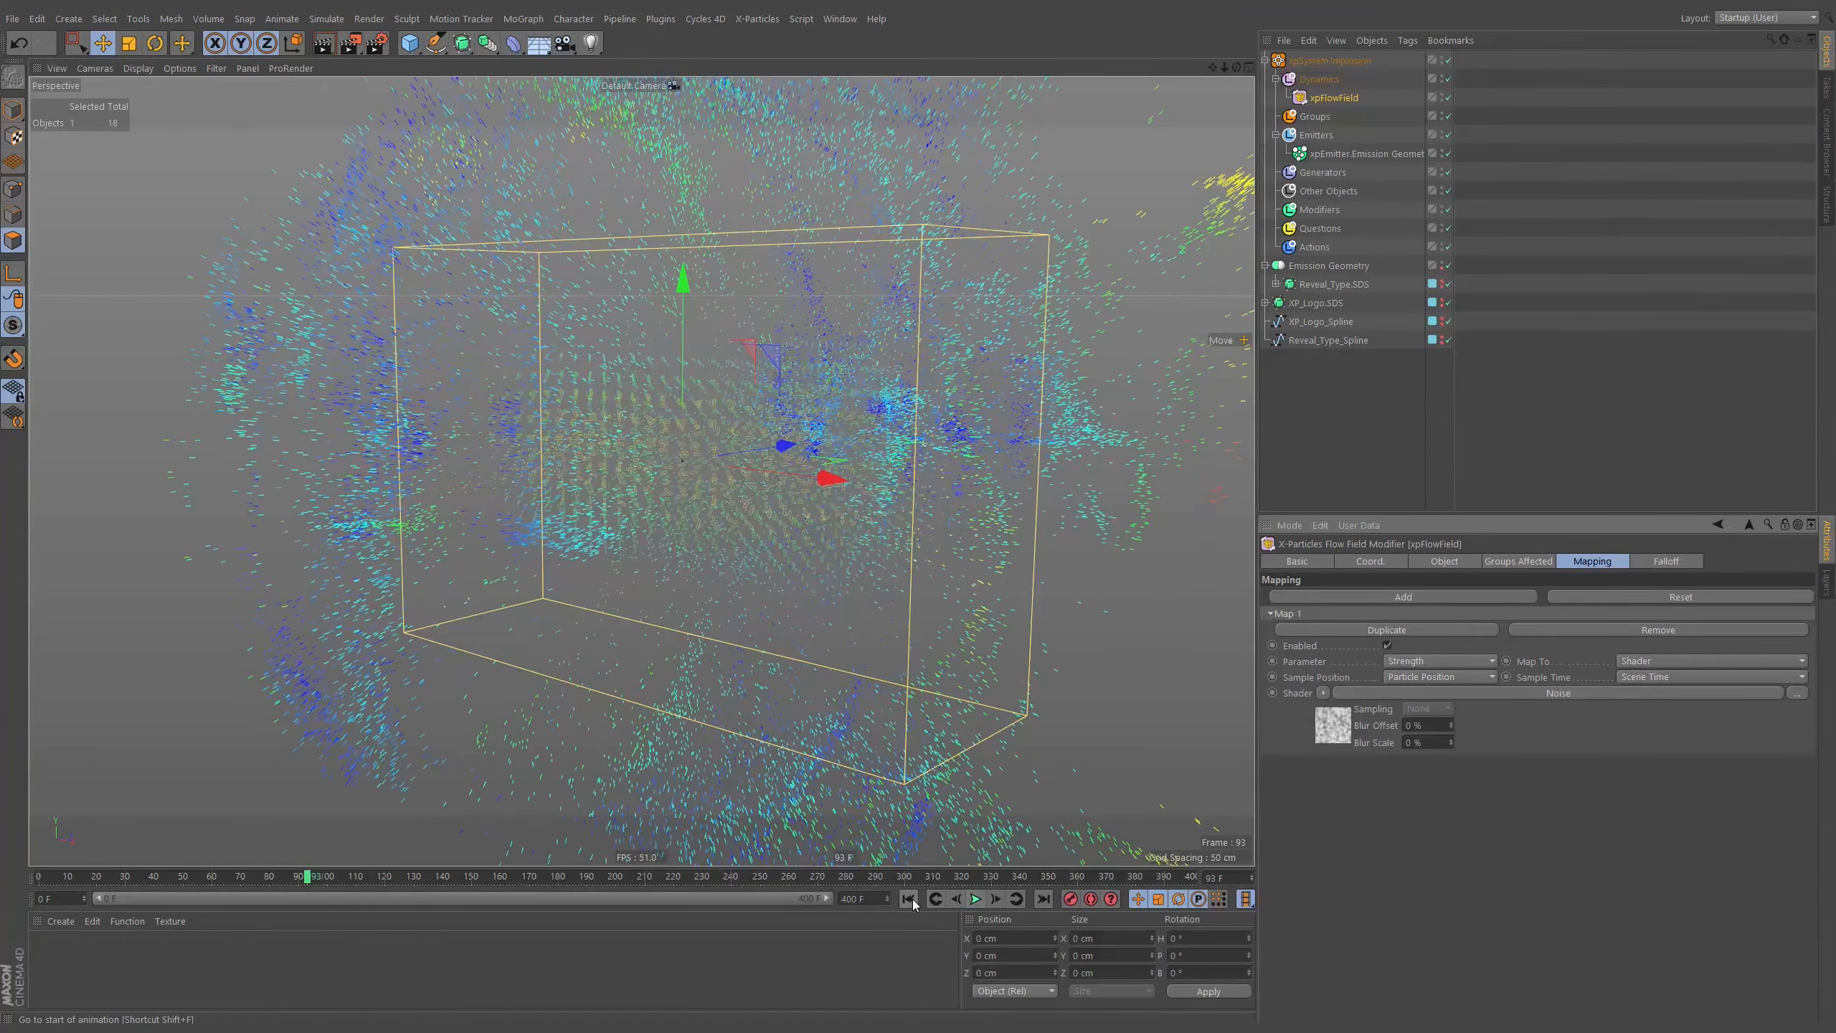
key(shift+f)
Set the emitter's particle display color mode to Single Color.
click(1330, 155)
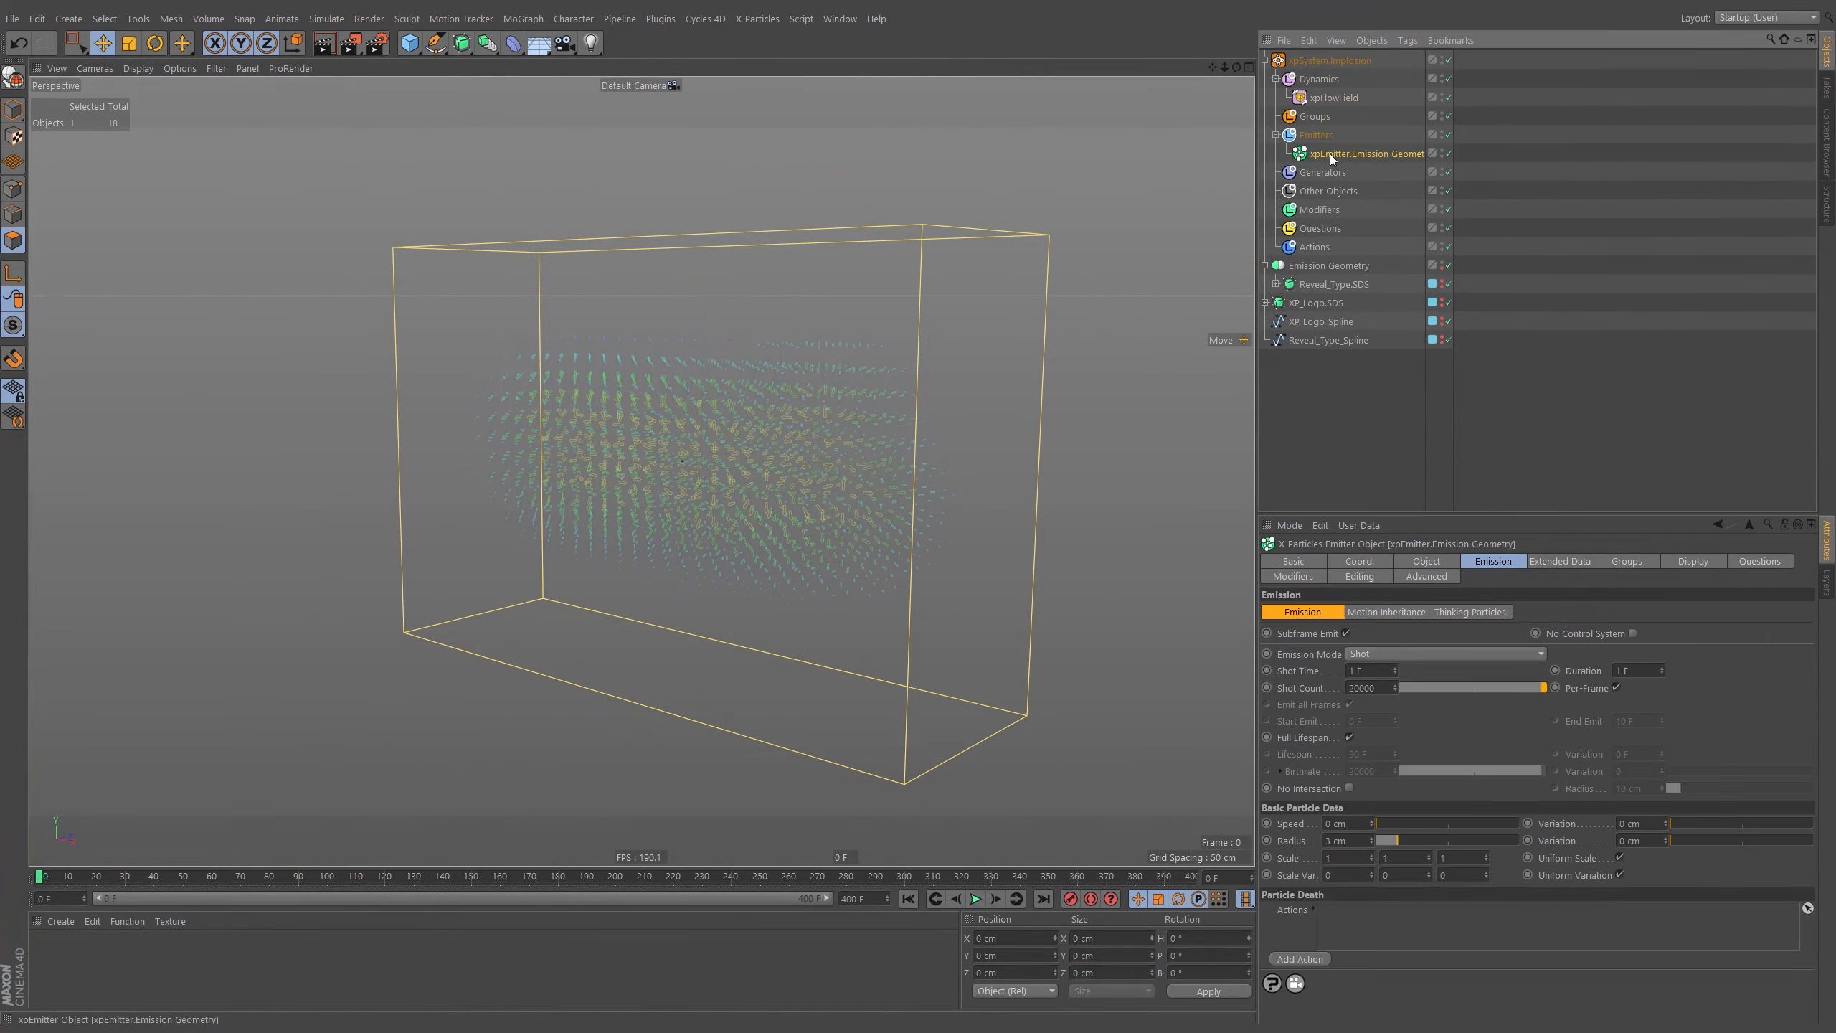
click(1695, 564)
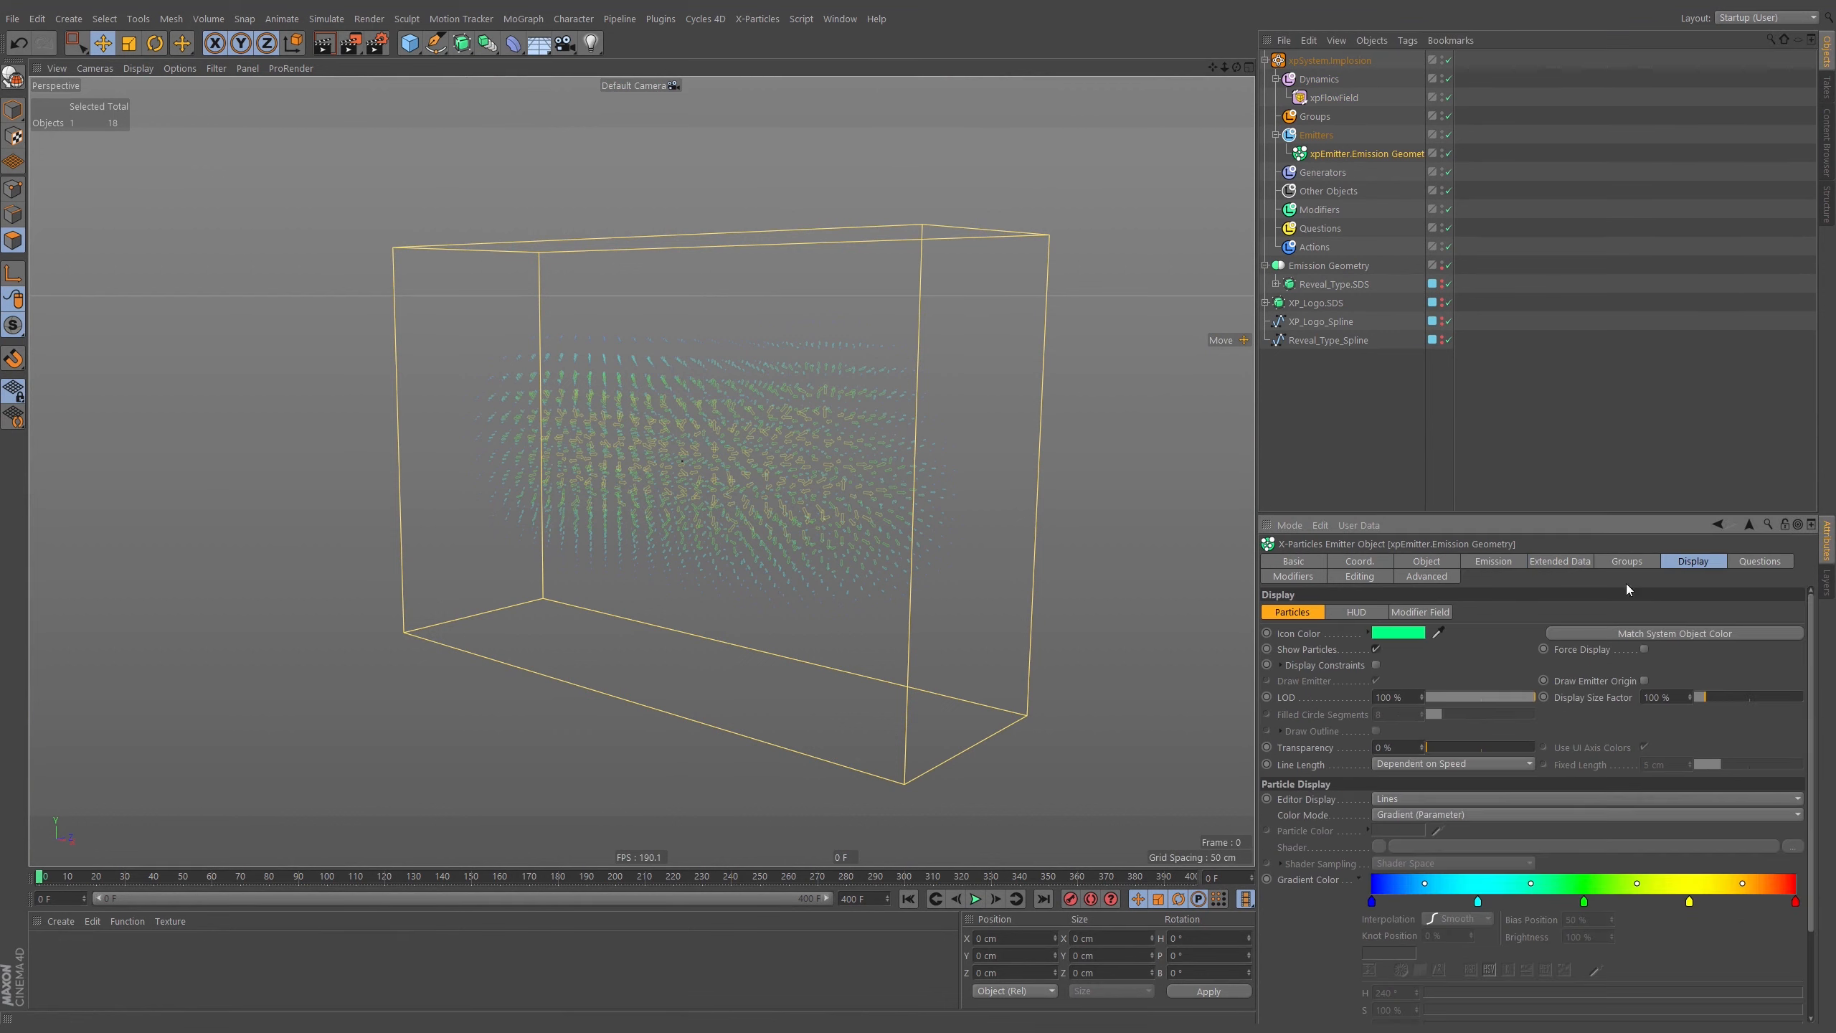
click(1400, 816)
click(1391, 832)
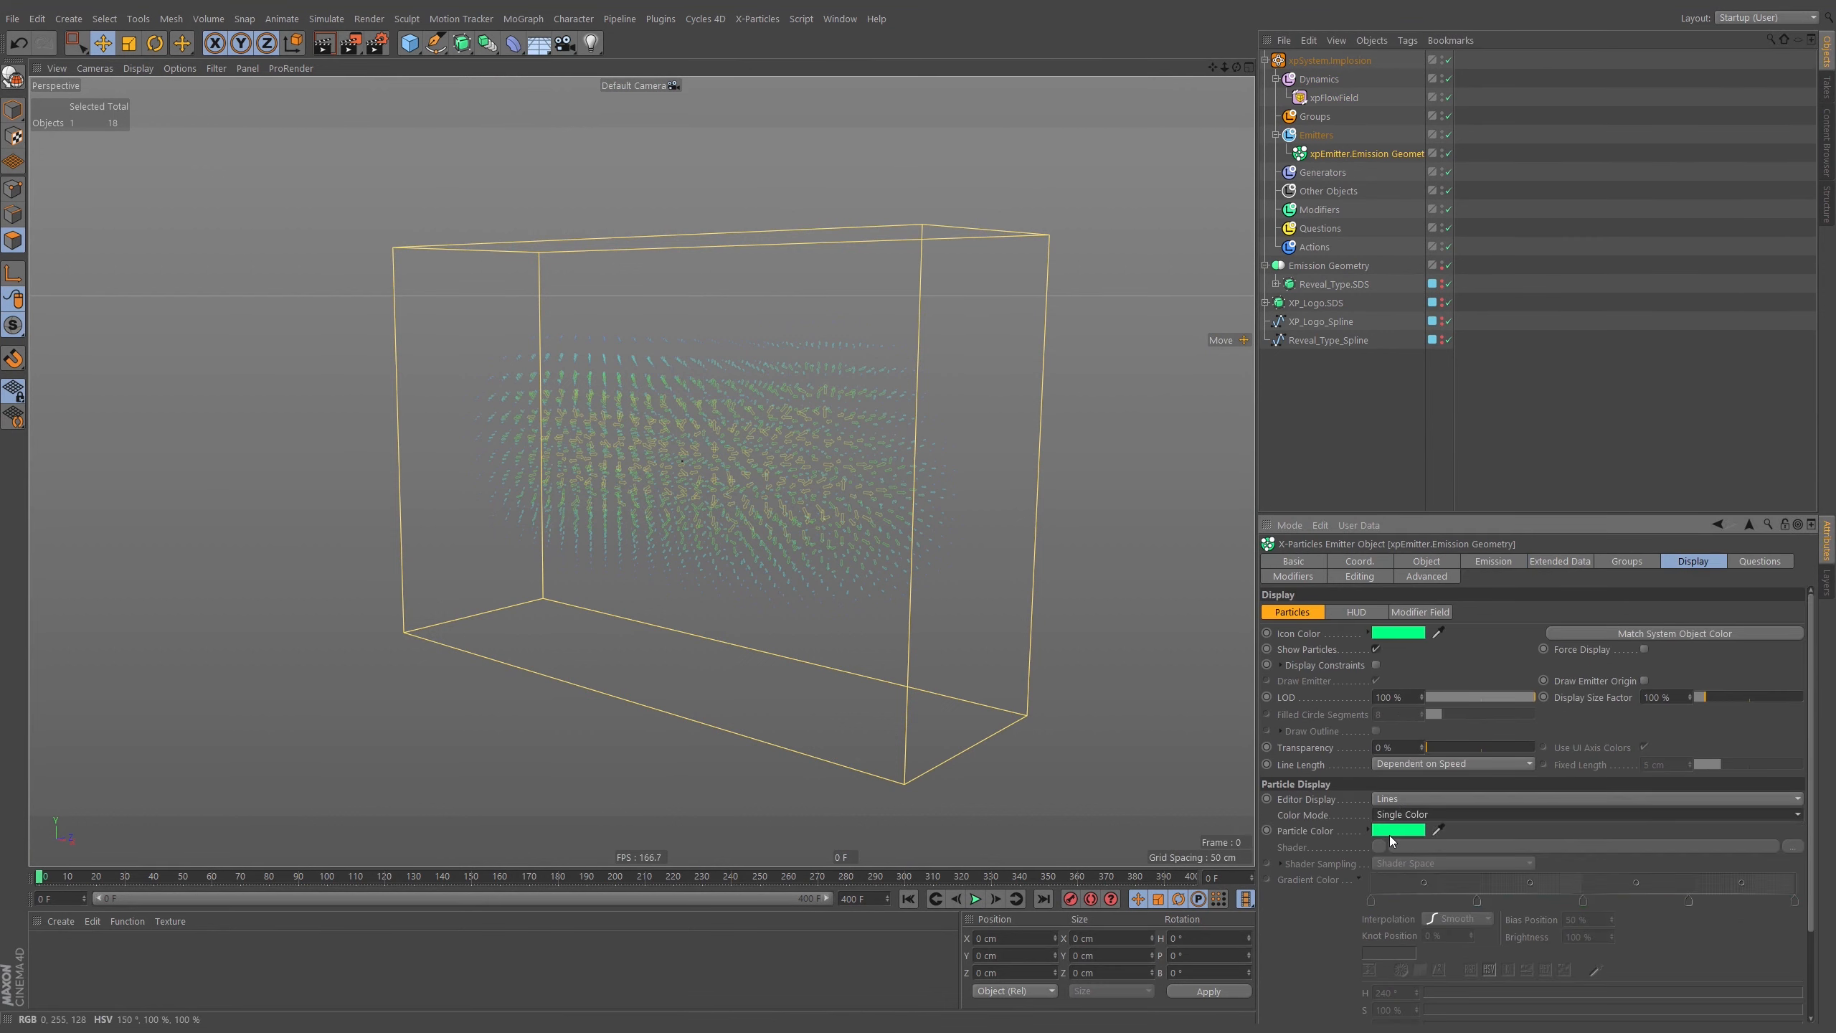
Set the Emission Geometry emitter's shot count to 100000 and play the simulation briefly.
click(1475, 562)
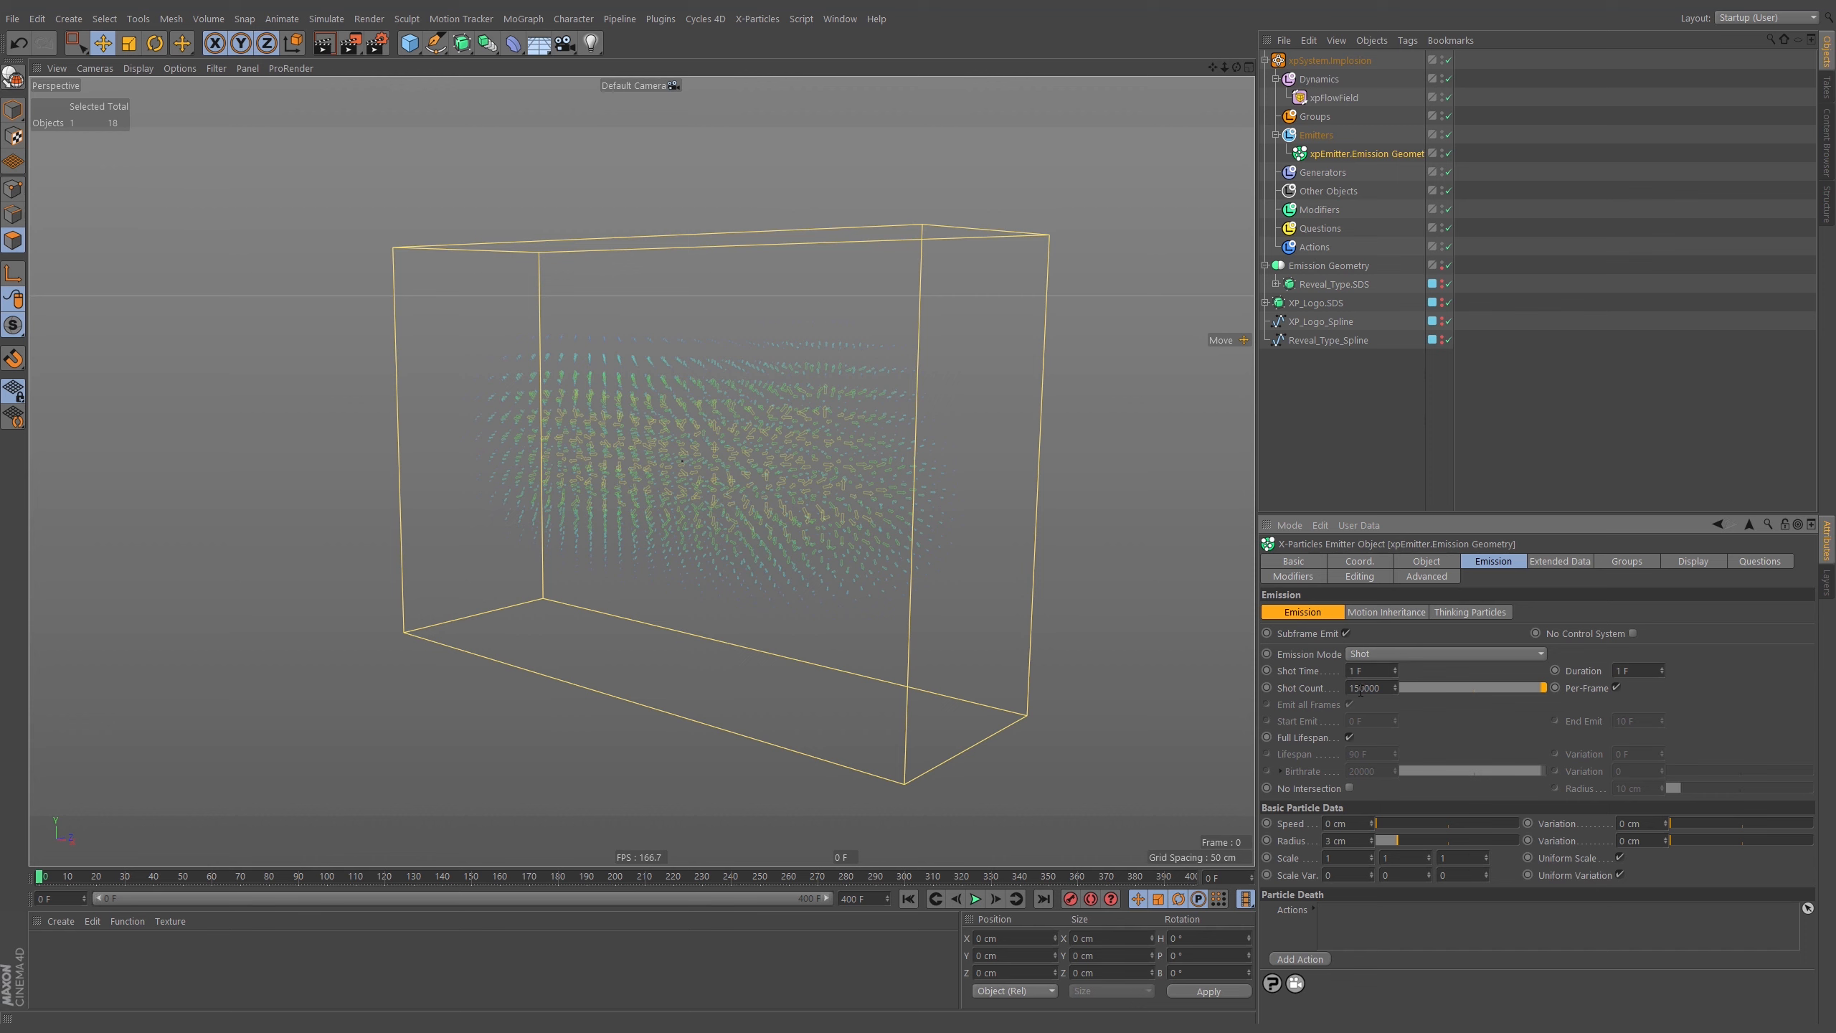
key(BackSpace)
text(0)
click(975, 899)
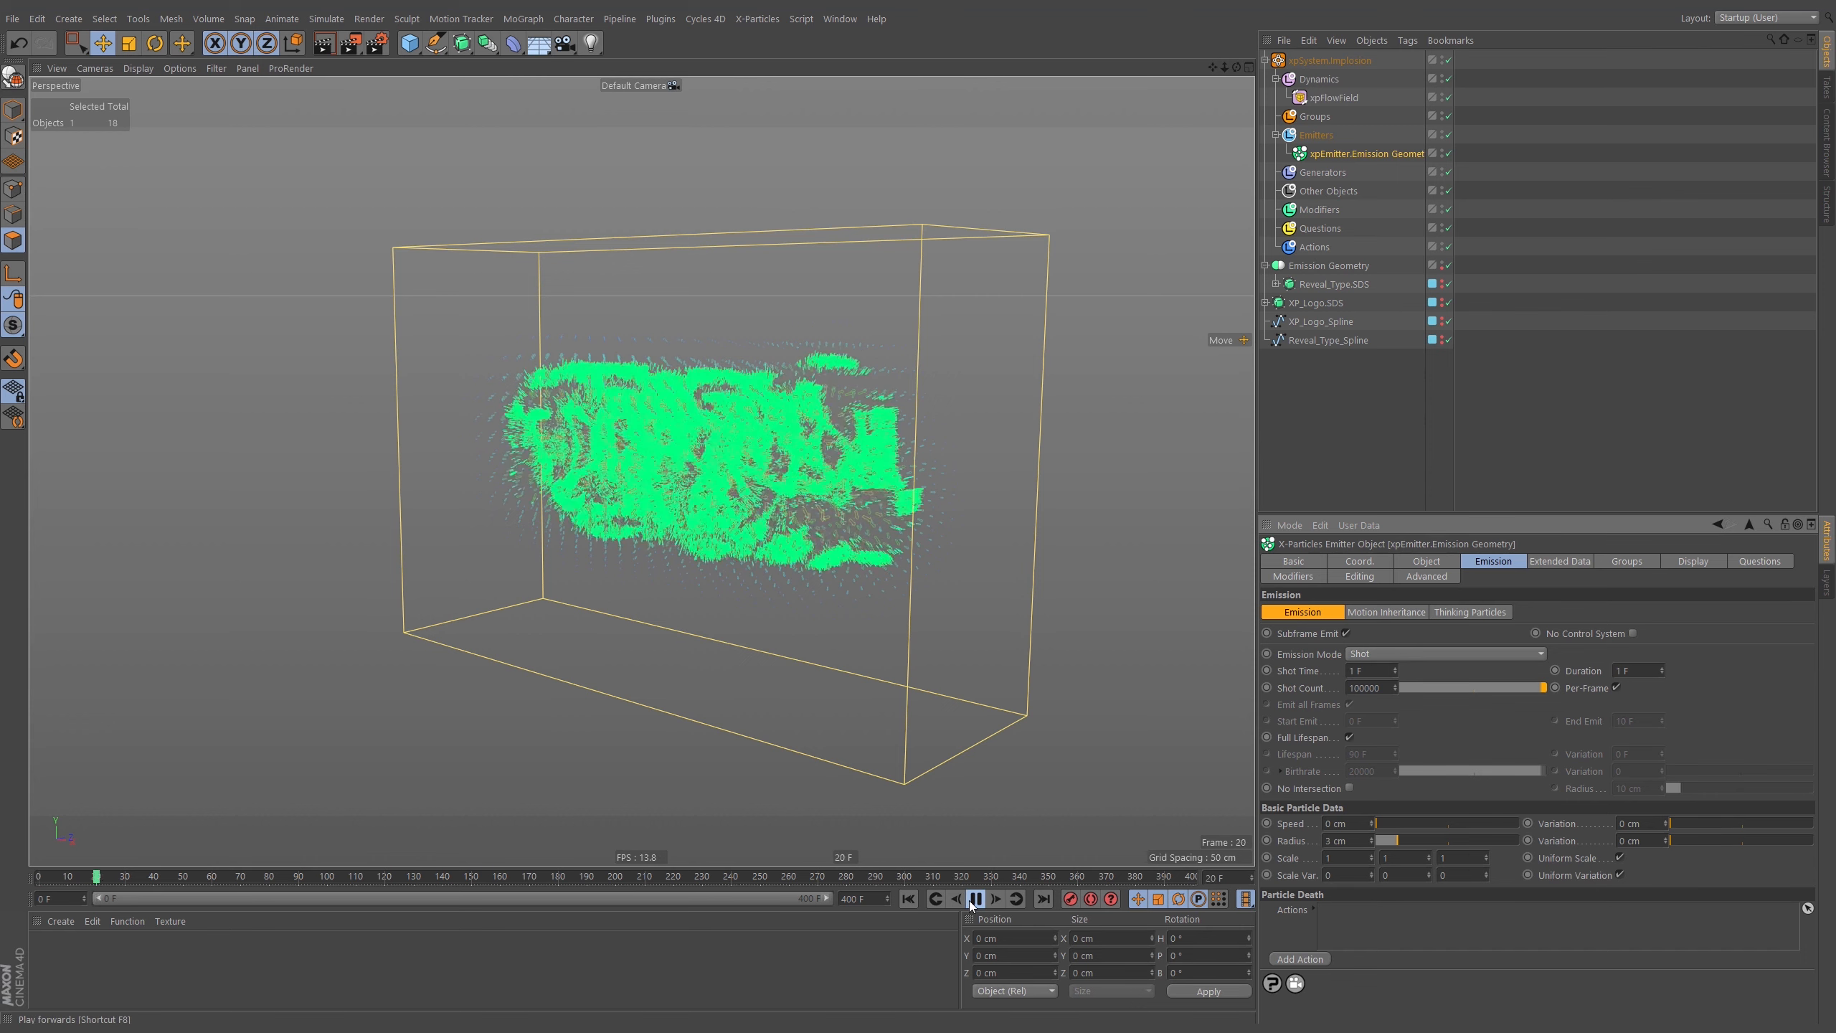
click(975, 899)
Change the emitter's editor display to Squares and replay the simulation from the first frame.
click(1666, 562)
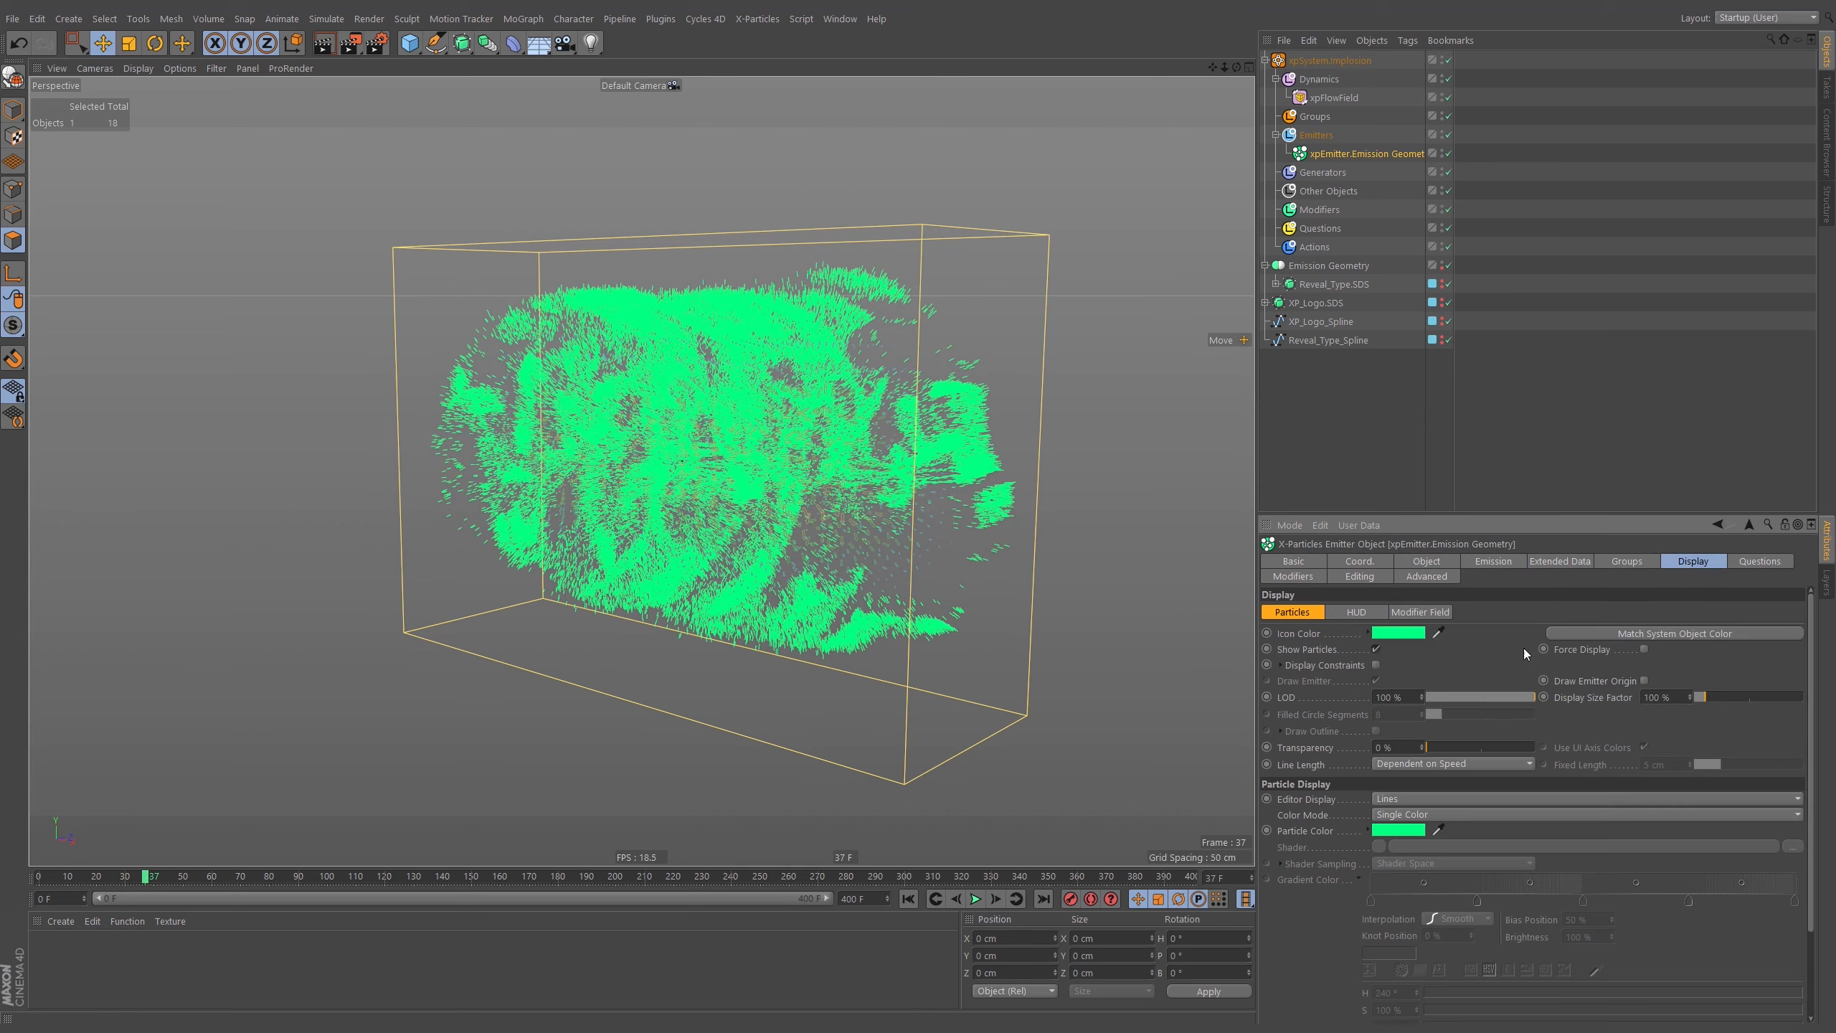
click(1406, 801)
click(1425, 556)
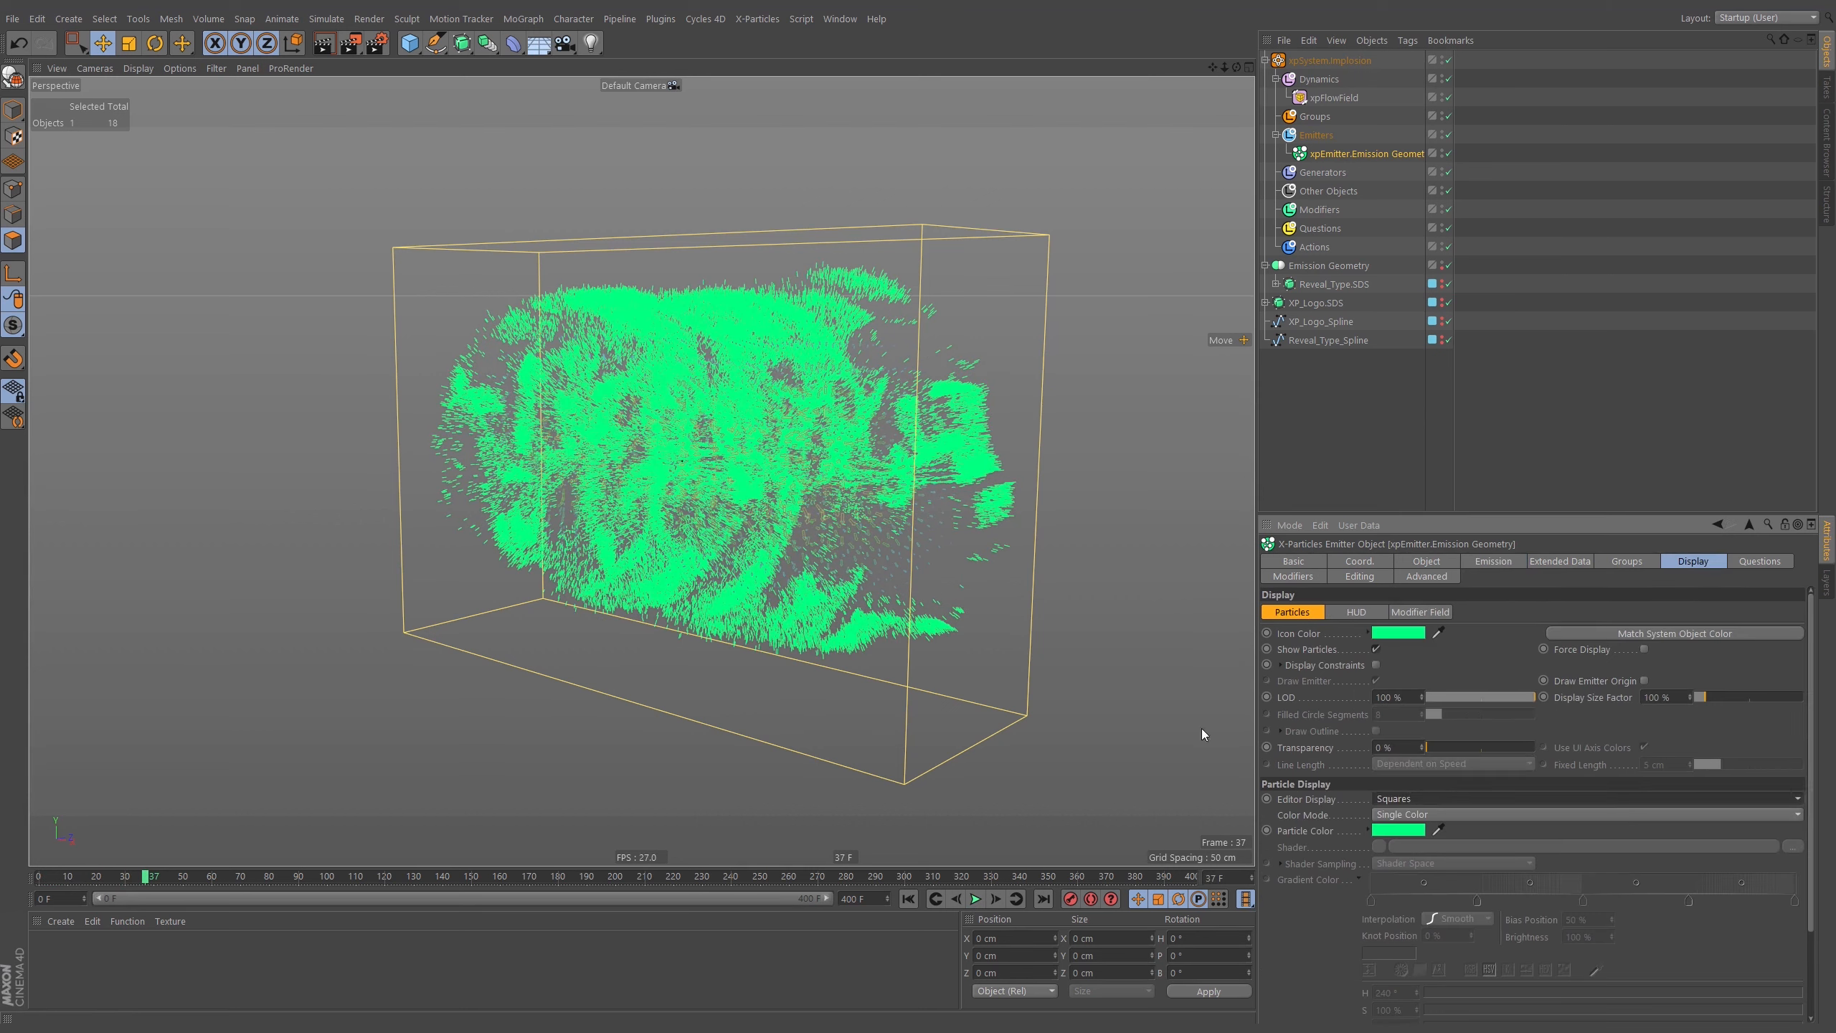
click(908, 898)
click(976, 899)
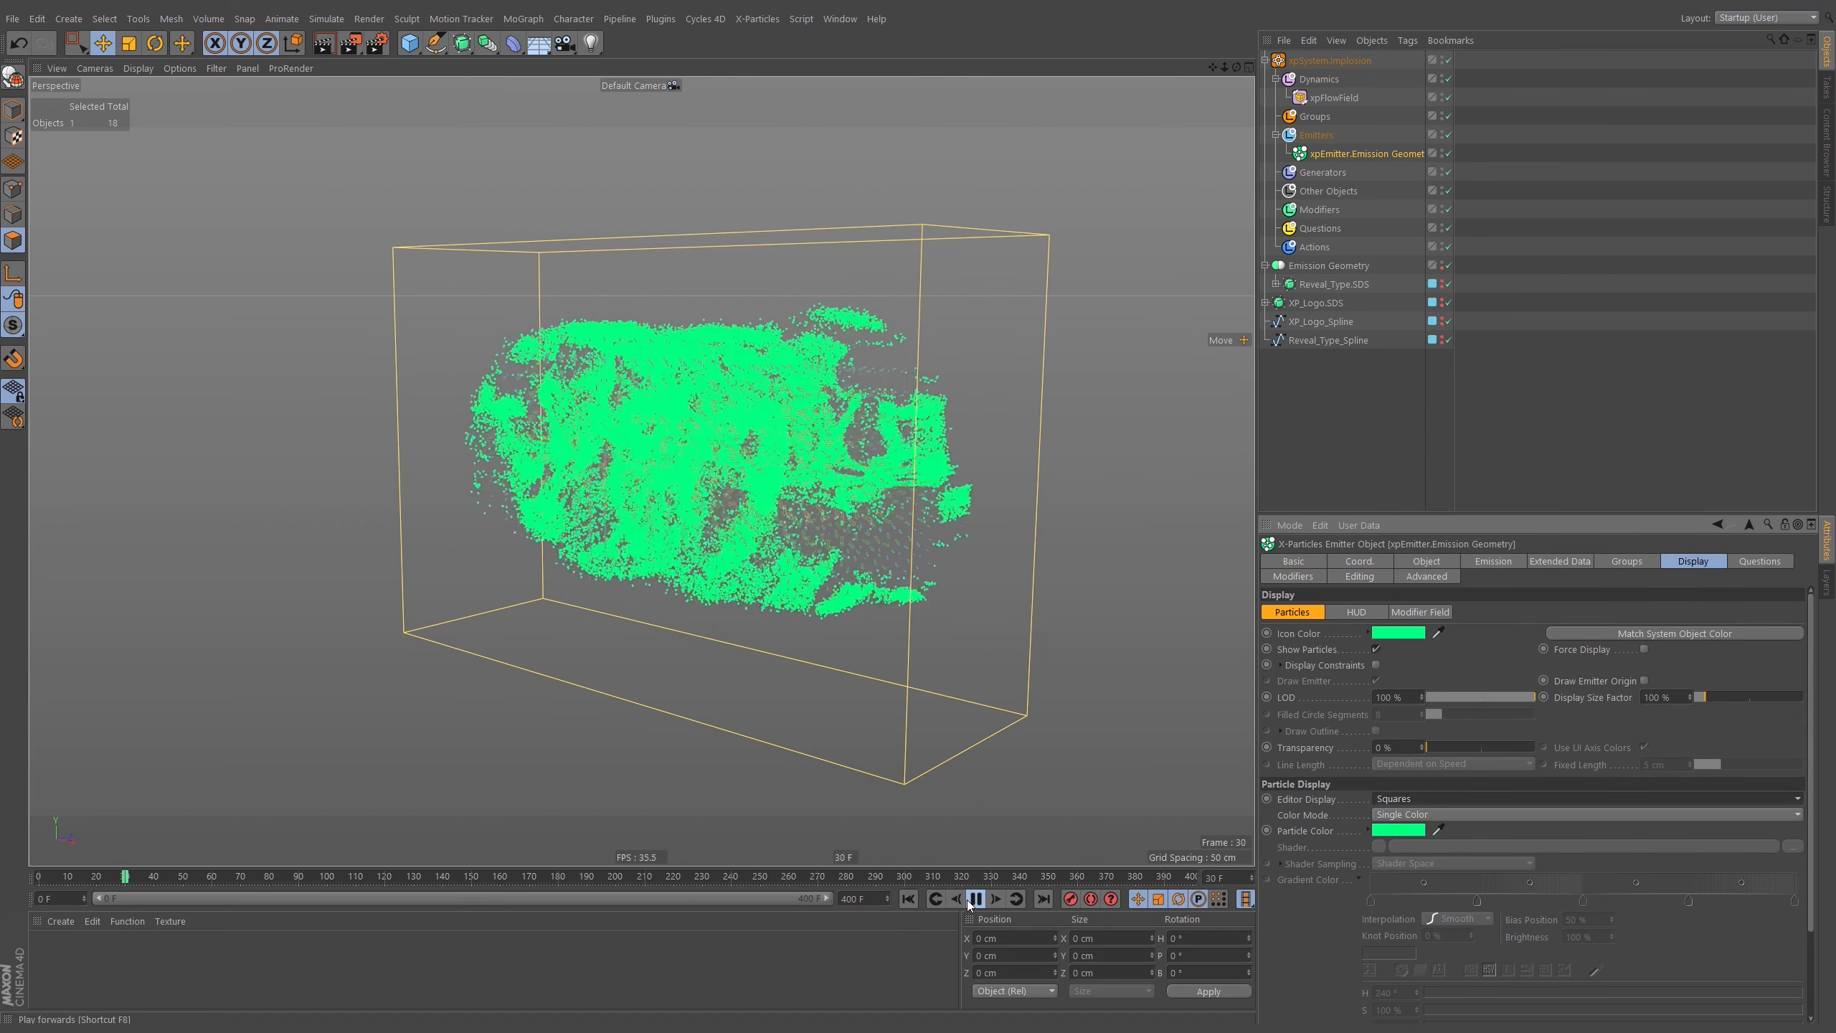
click(975, 898)
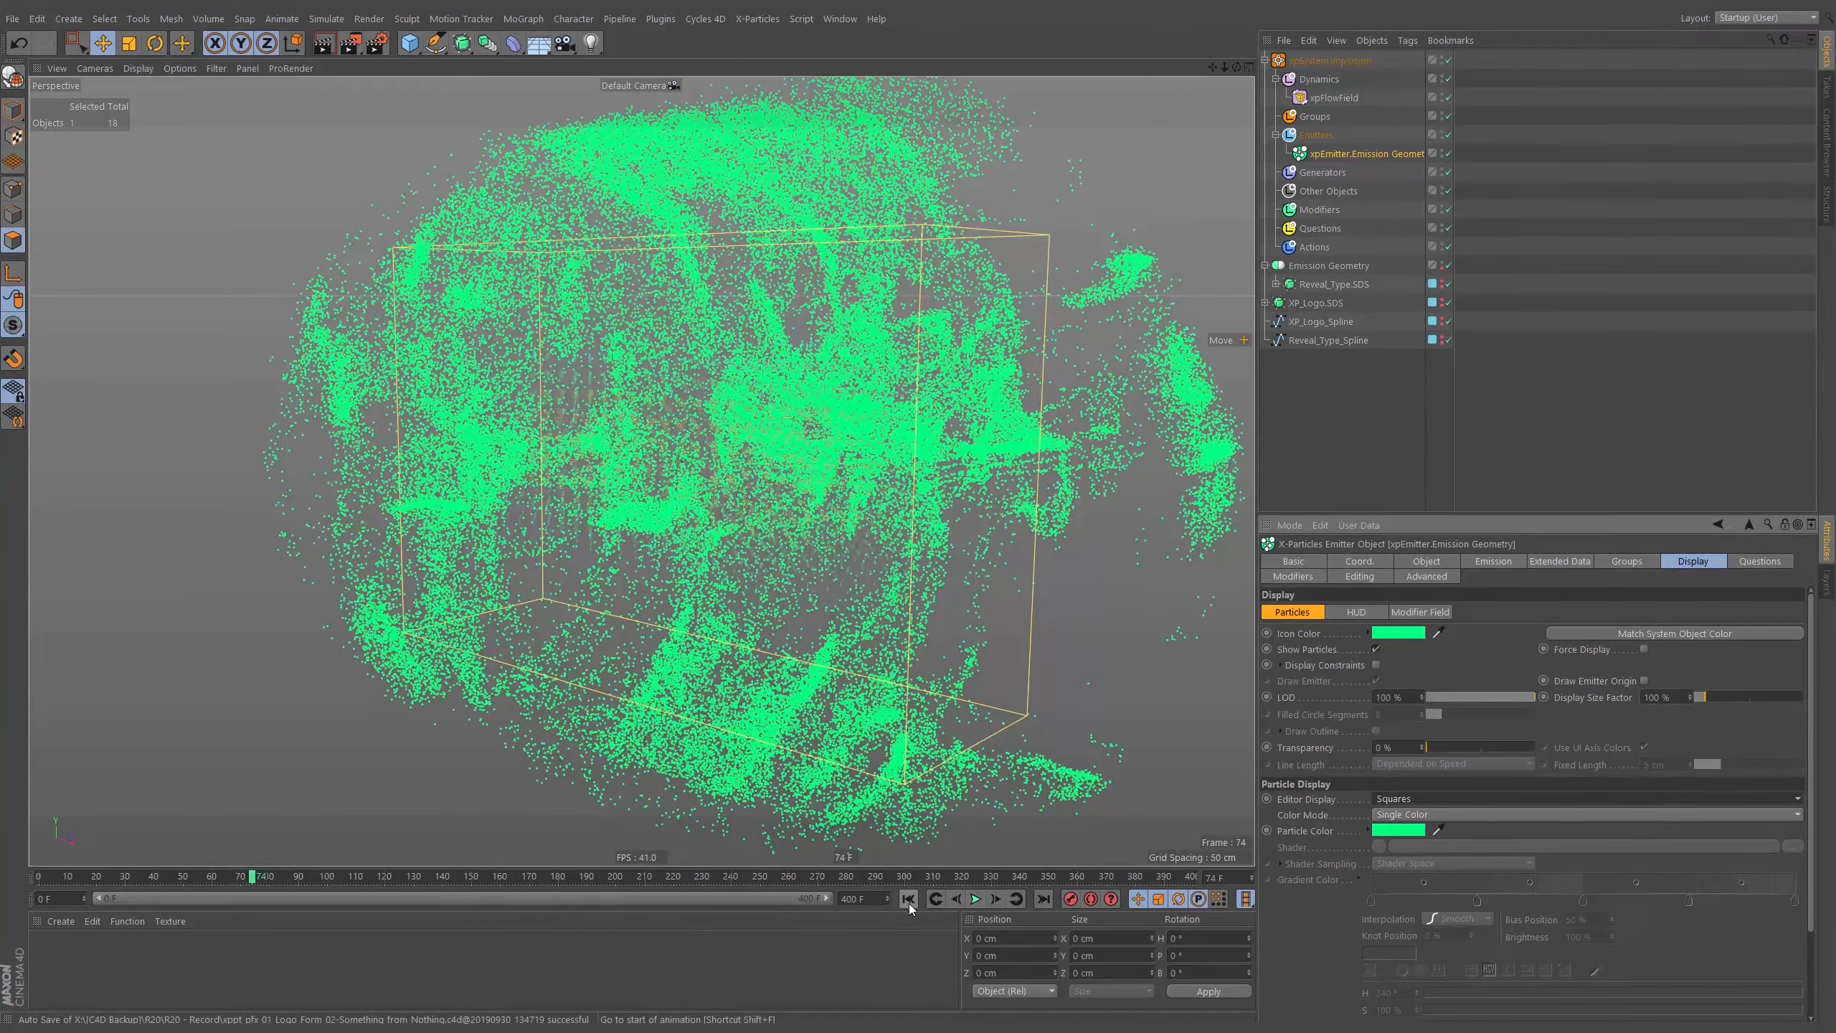
Open the noise shader in xpFlowField's strength mapping and set its global scale to 30000%.
alt+drag(766, 420, 928, 358)
click(1334, 97)
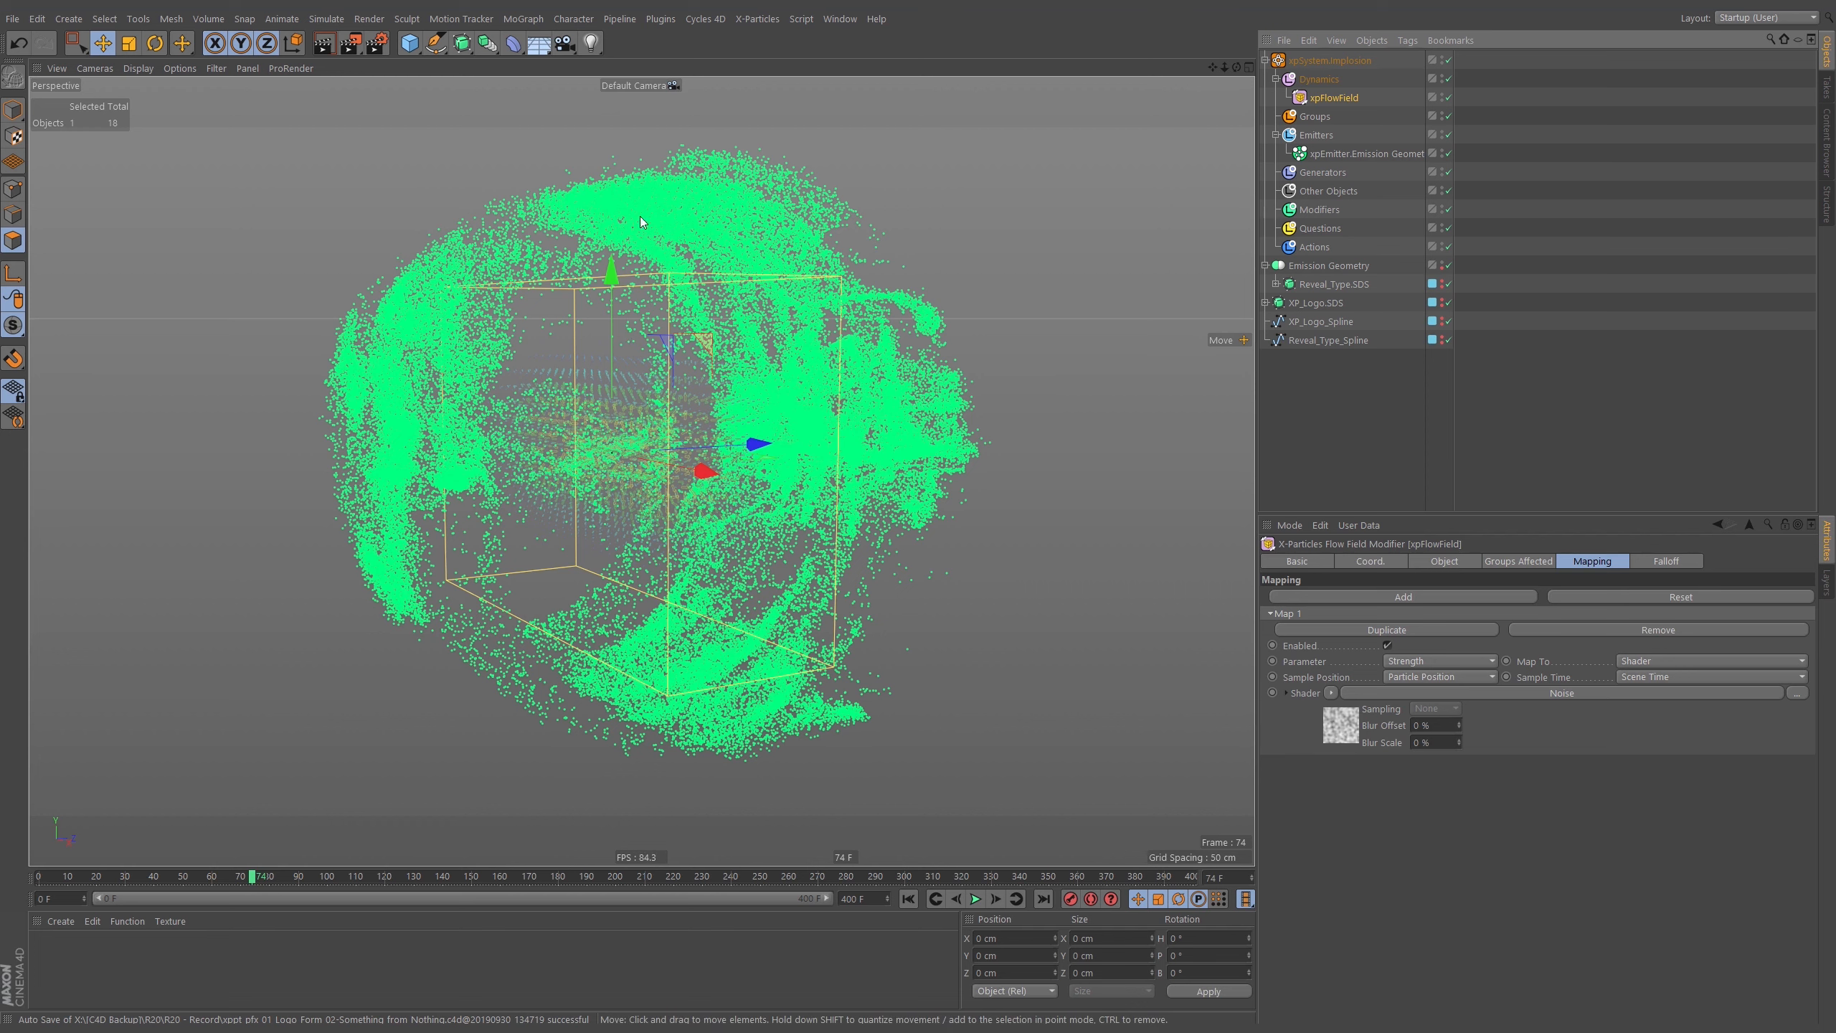
click(1340, 735)
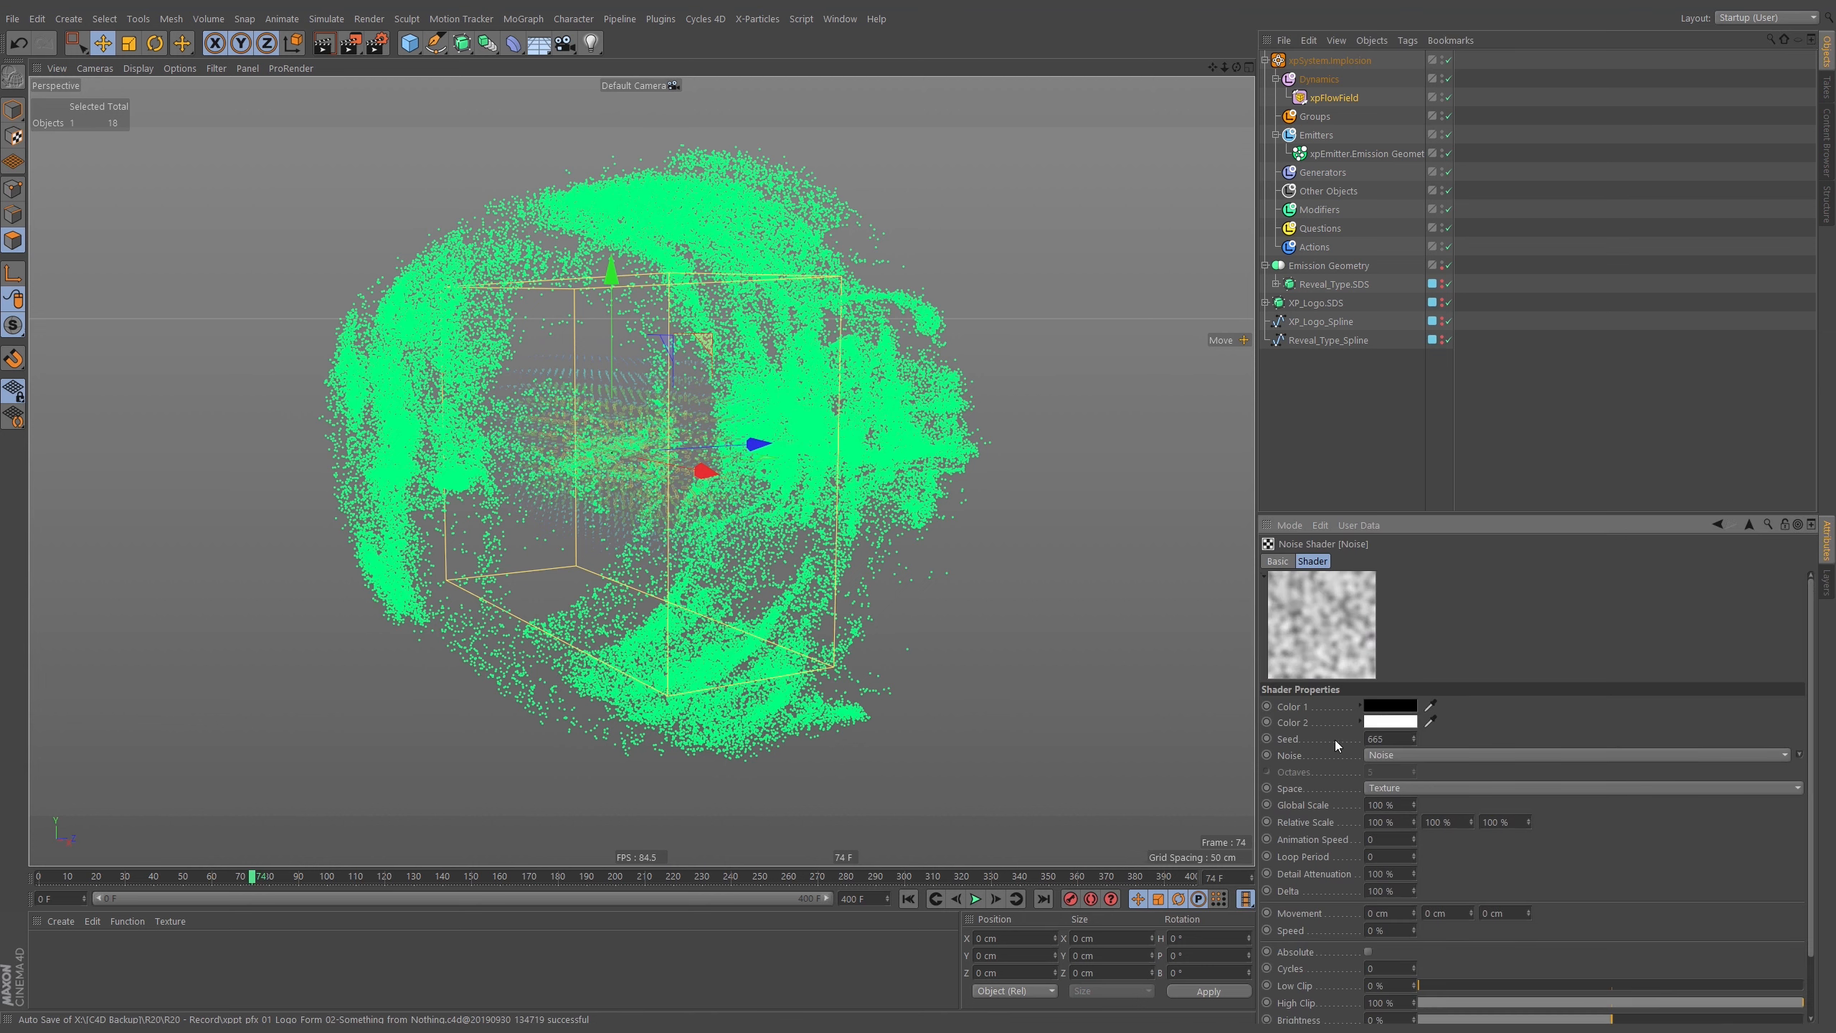
click(1373, 804)
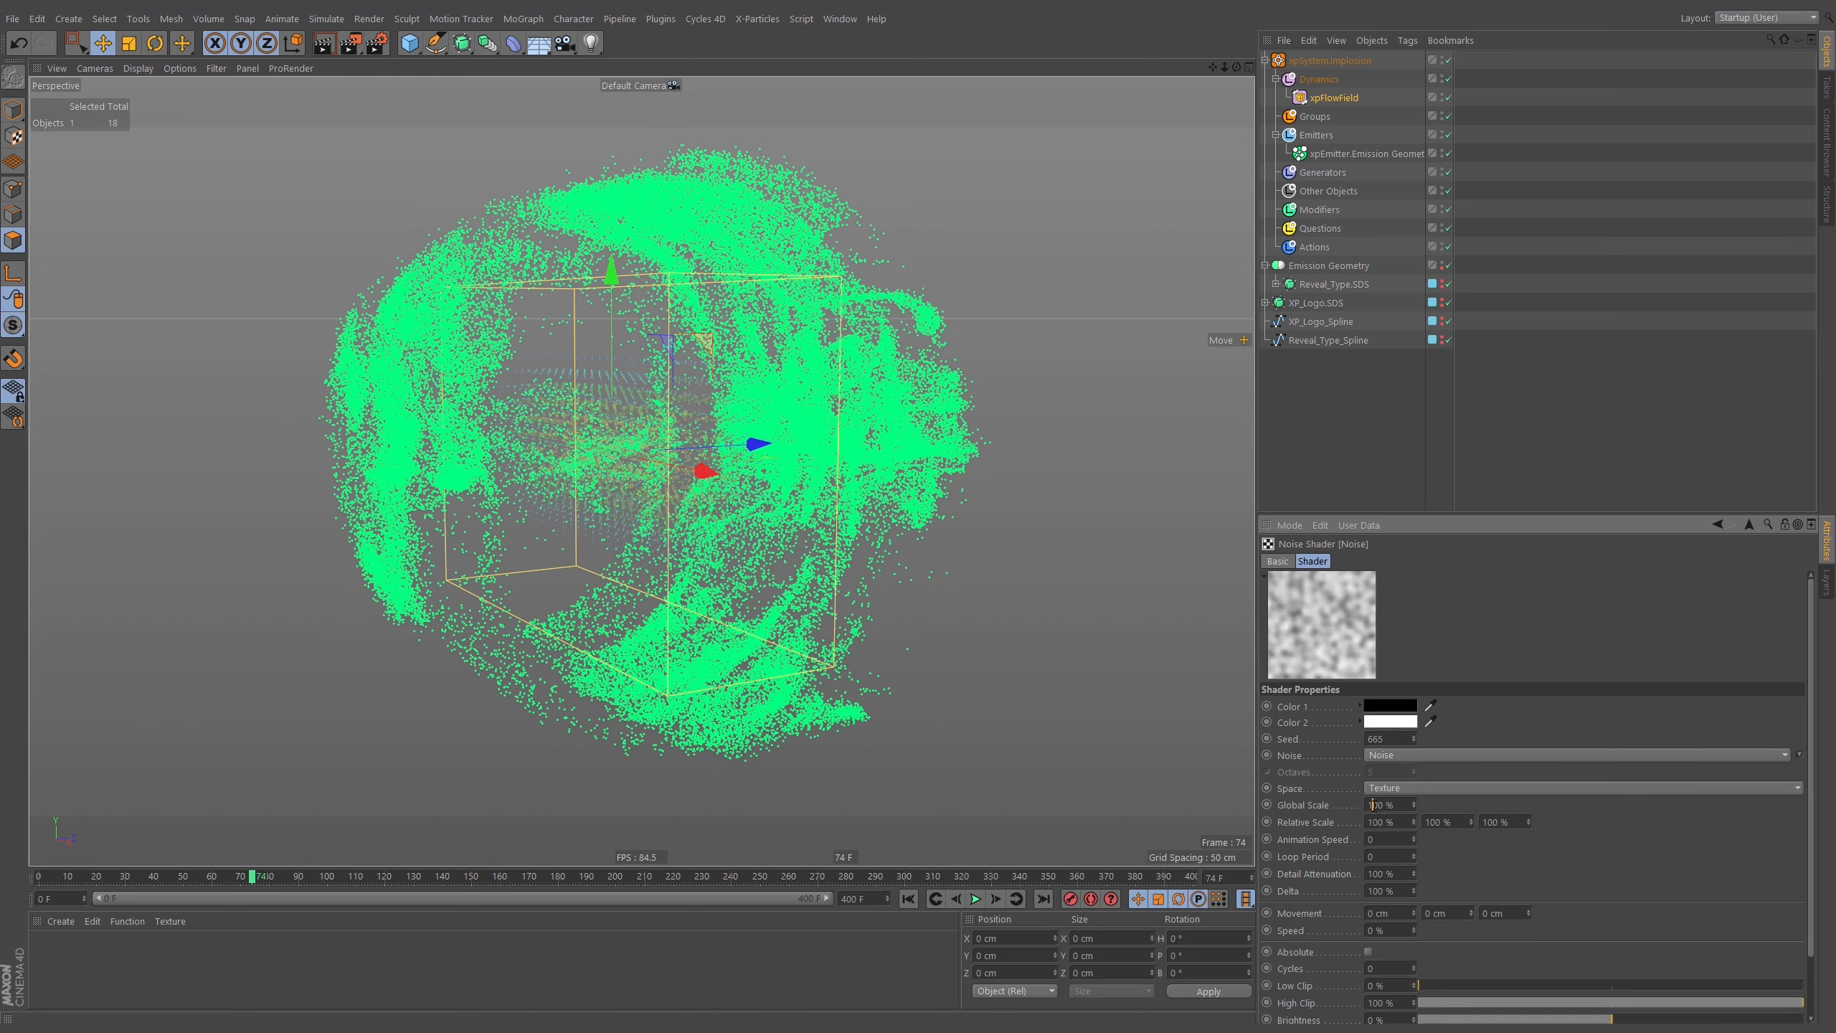
text(300)
key(Return)
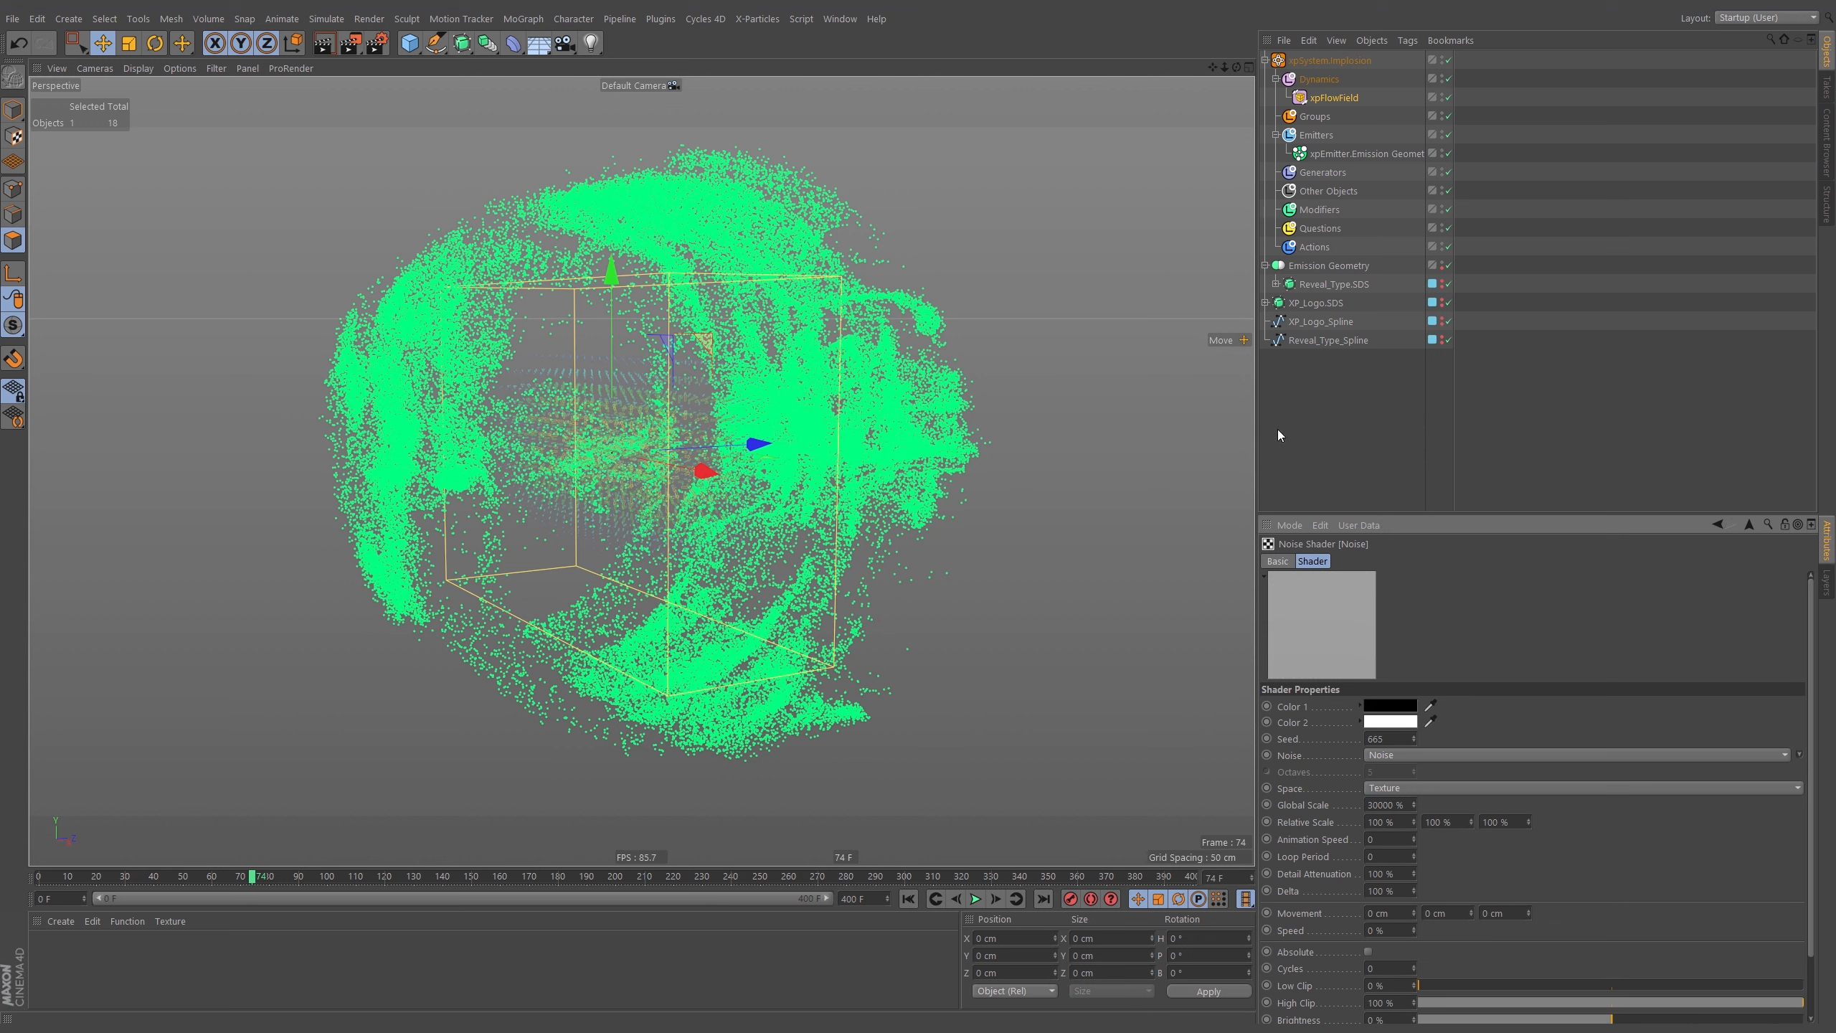
Rewind the simulation and set the noise shader's low clip to 47% and high clip to 53%.
click(1383, 807)
click(908, 898)
mouse_move(1569, 985)
mouse_down()
mouse_move(1549, 985)
mouse_move(1598, 985)
mouse_up()
click(1621, 1003)
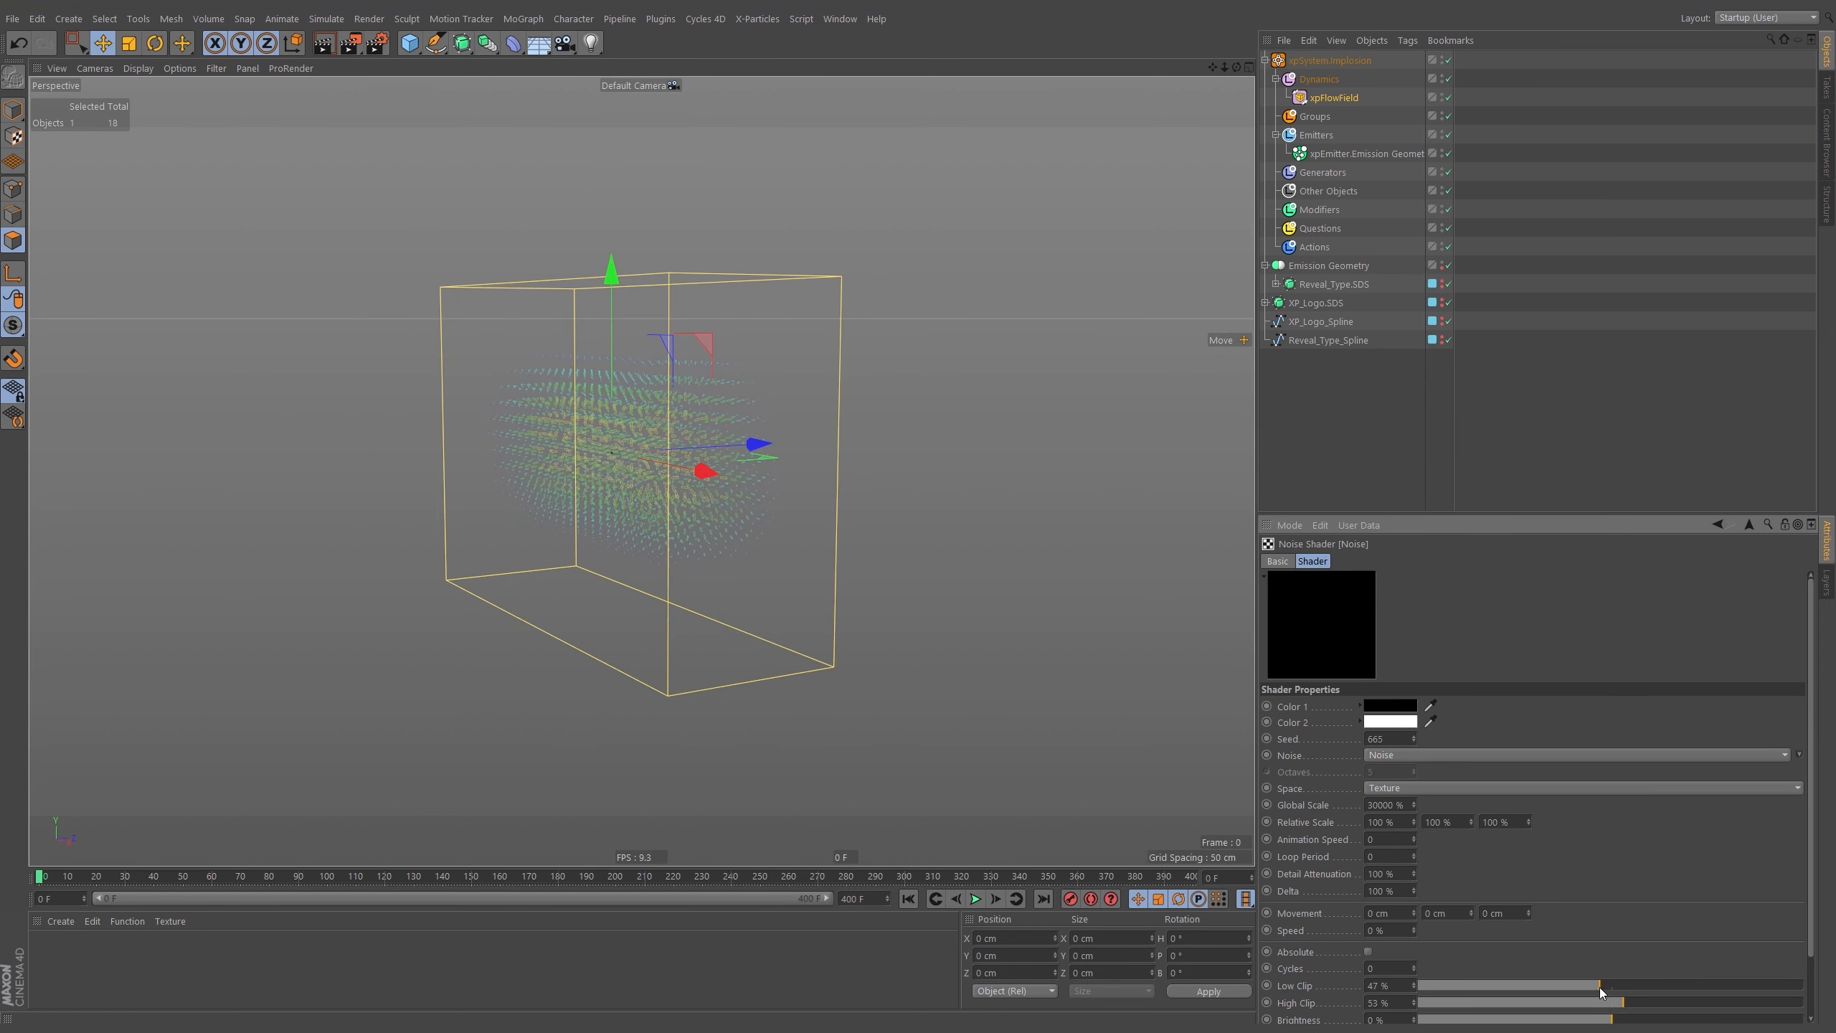
Set the low clip to 44% using a temporary noise global scale of 100%, and restore the scale to 30000%.
click(1388, 804)
text(100)
key(Return)
mouse_move(1598, 985)
mouse_down()
mouse_move(1497, 985)
mouse_move(1588, 985)
mouse_up()
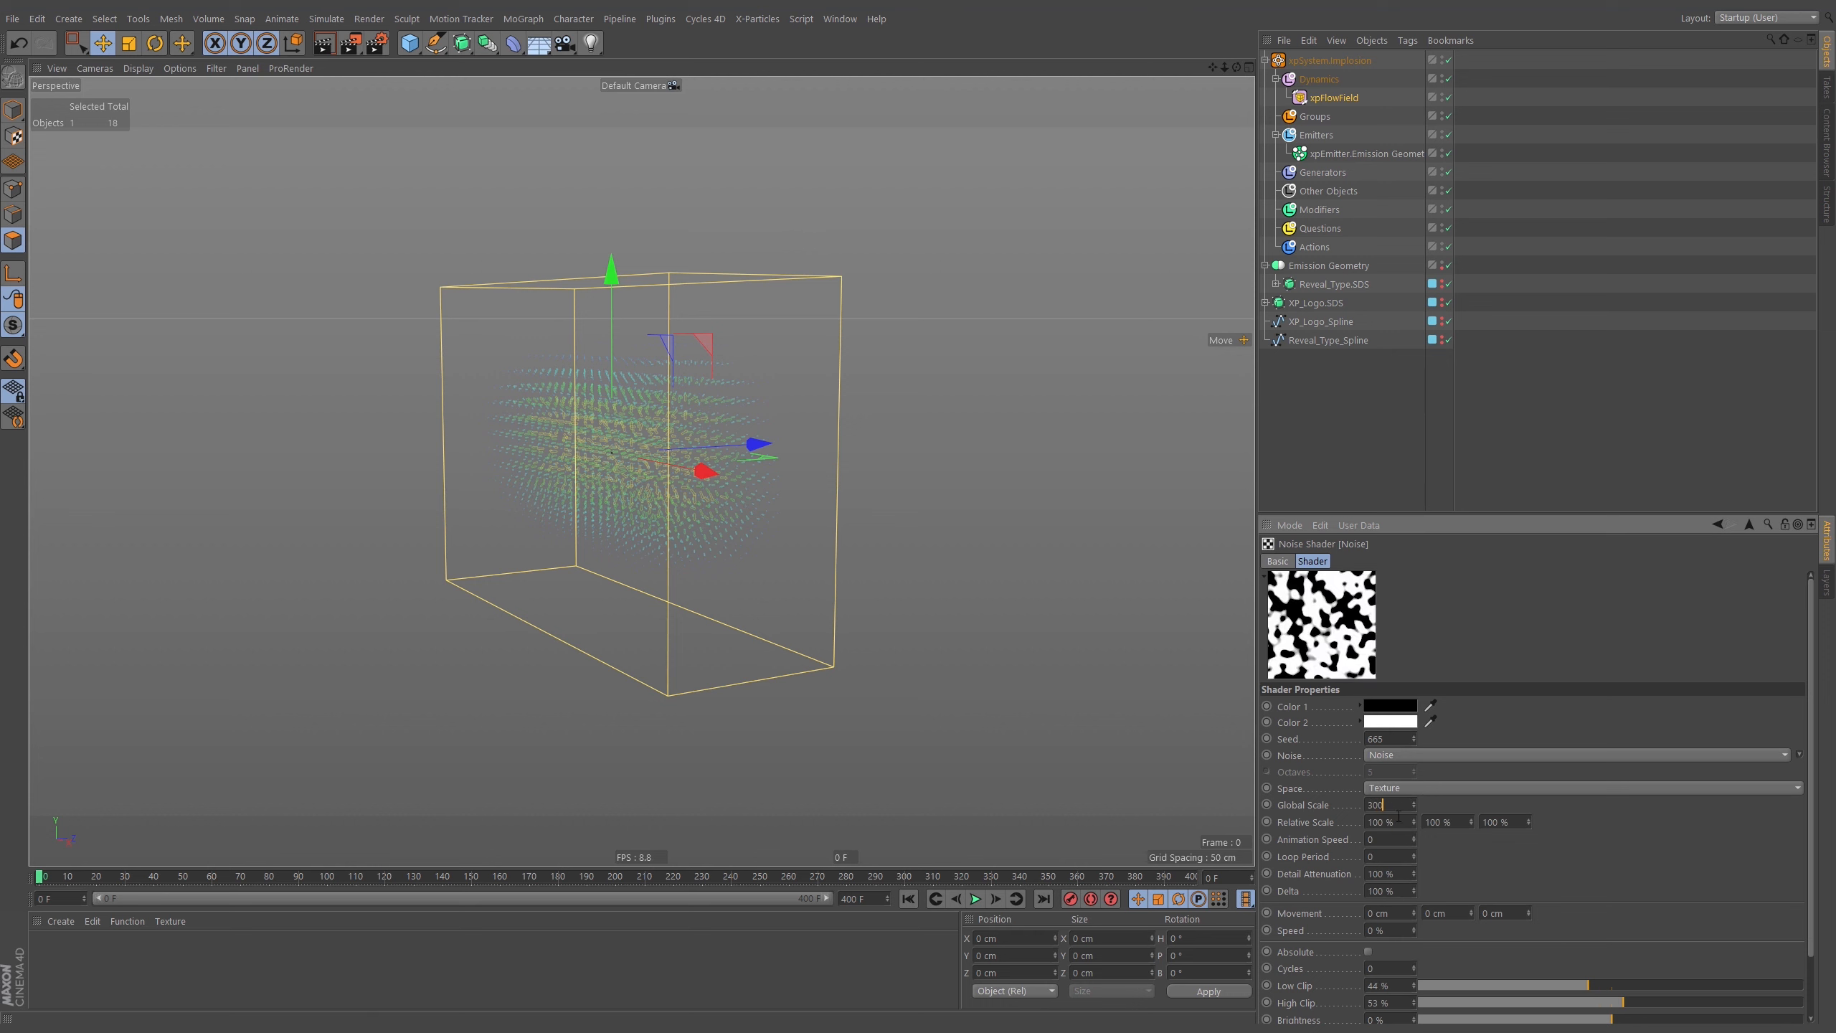
text(30000)
key(Return)
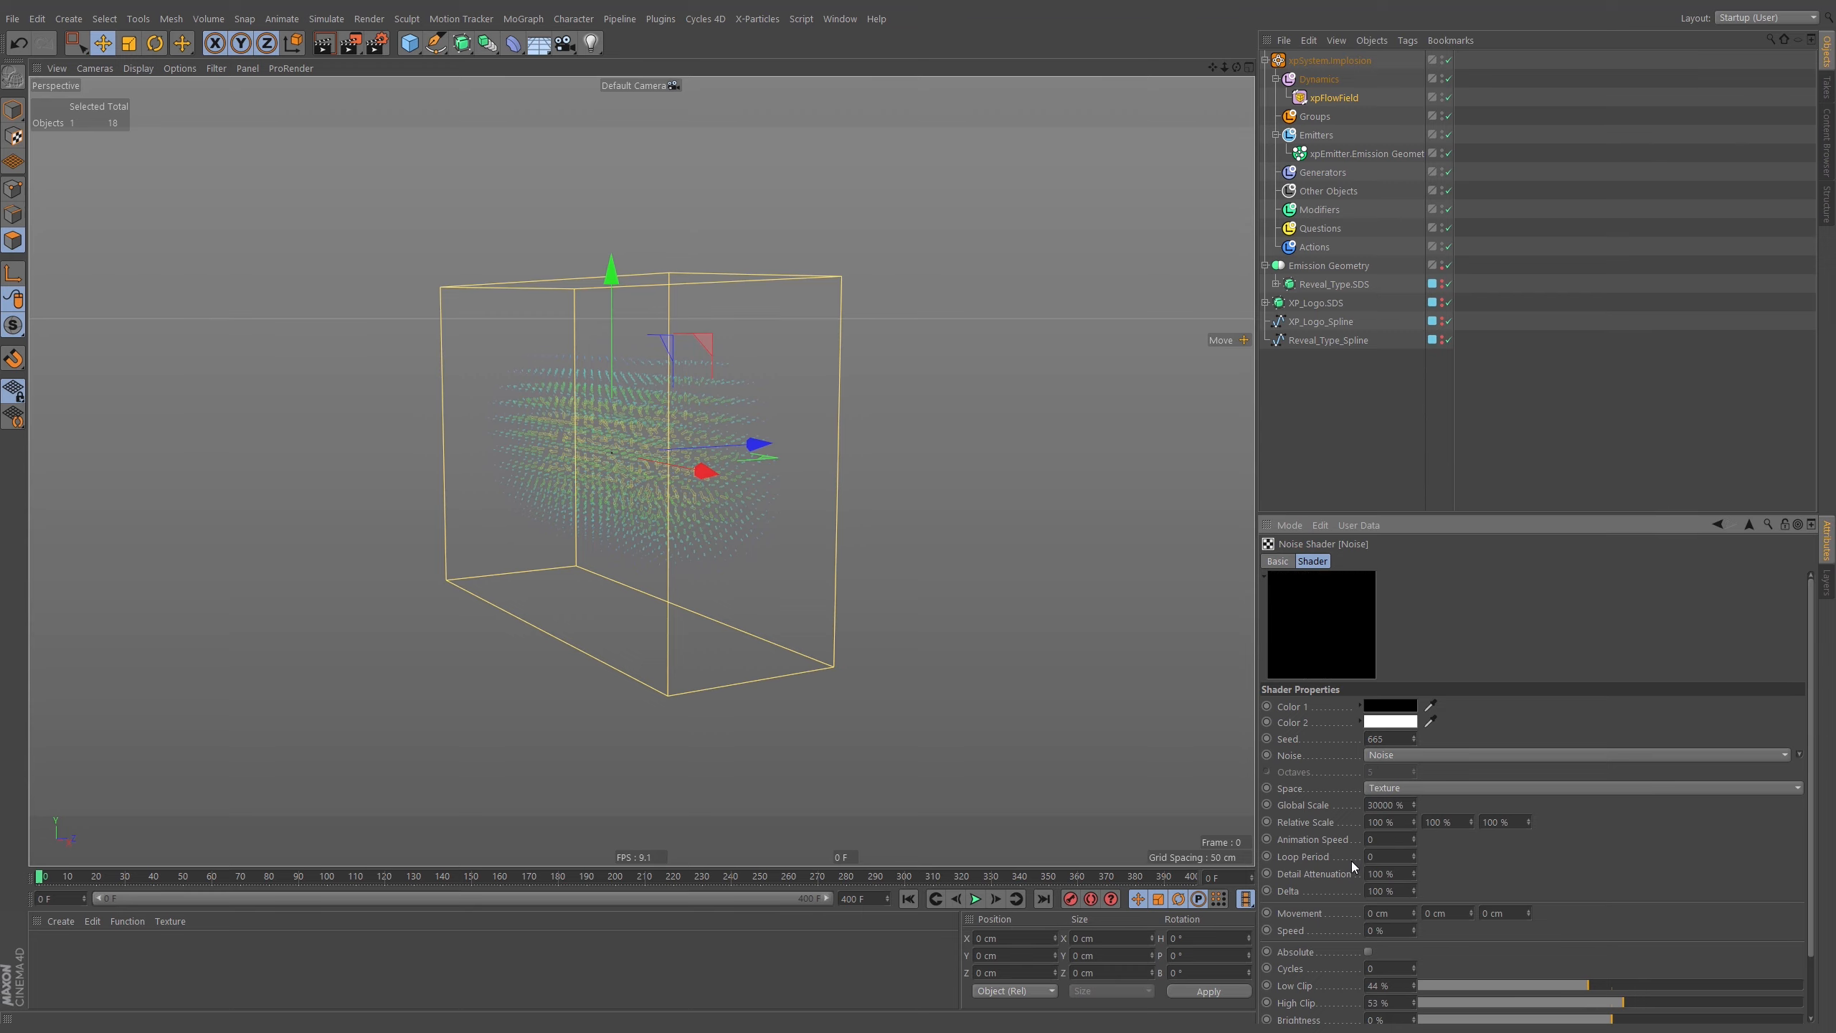
Play the simulation and examine from several angles how the noise mapping moves the particles off the type.
click(976, 899)
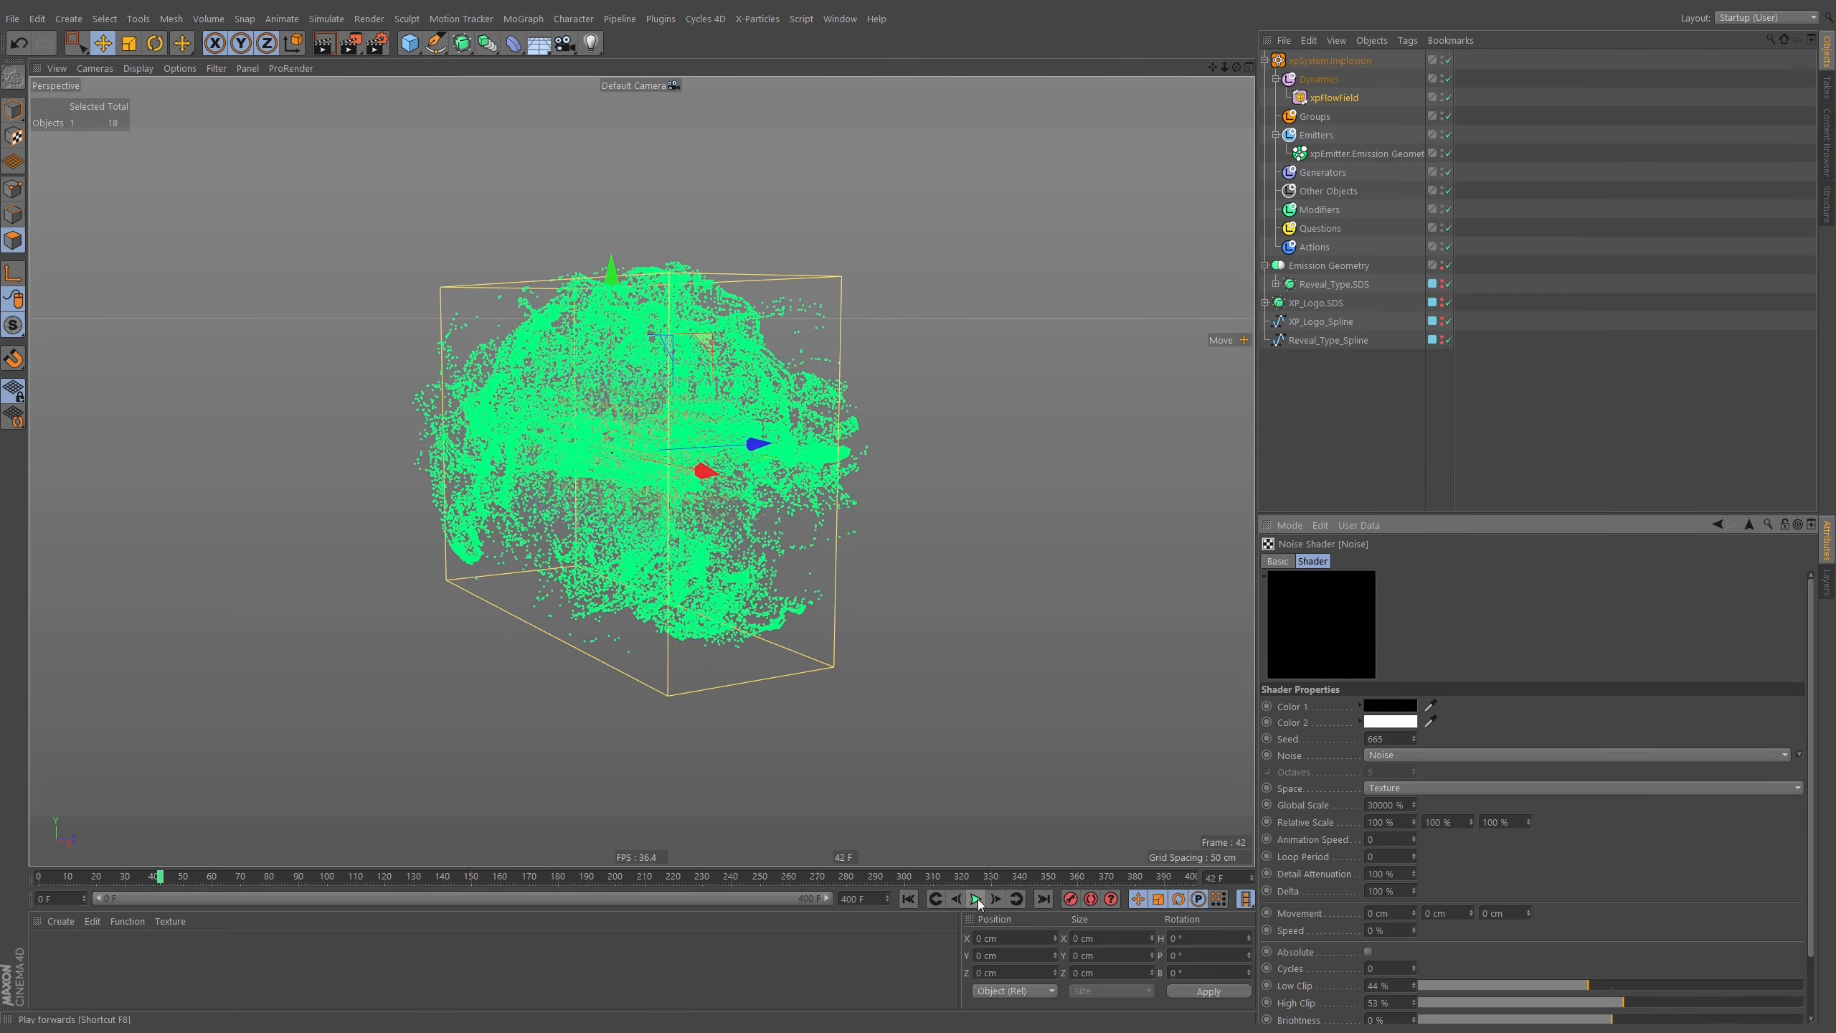
click(977, 898)
alt+drag(701, 416, 762, 451)
click(976, 899)
mouse_move(759, 462)
alt+right_down()
mouse_move(853, 463)
mouse_move(766, 448)
alt+right_up()
mouse_move(766, 449)
alt+mouse_down()
mouse_move(984, 428)
mouse_move(744, 428)
alt+mouse_up()
alt+right_drag(744, 427, 699, 445)
alt+drag(699, 445, 925, 470)
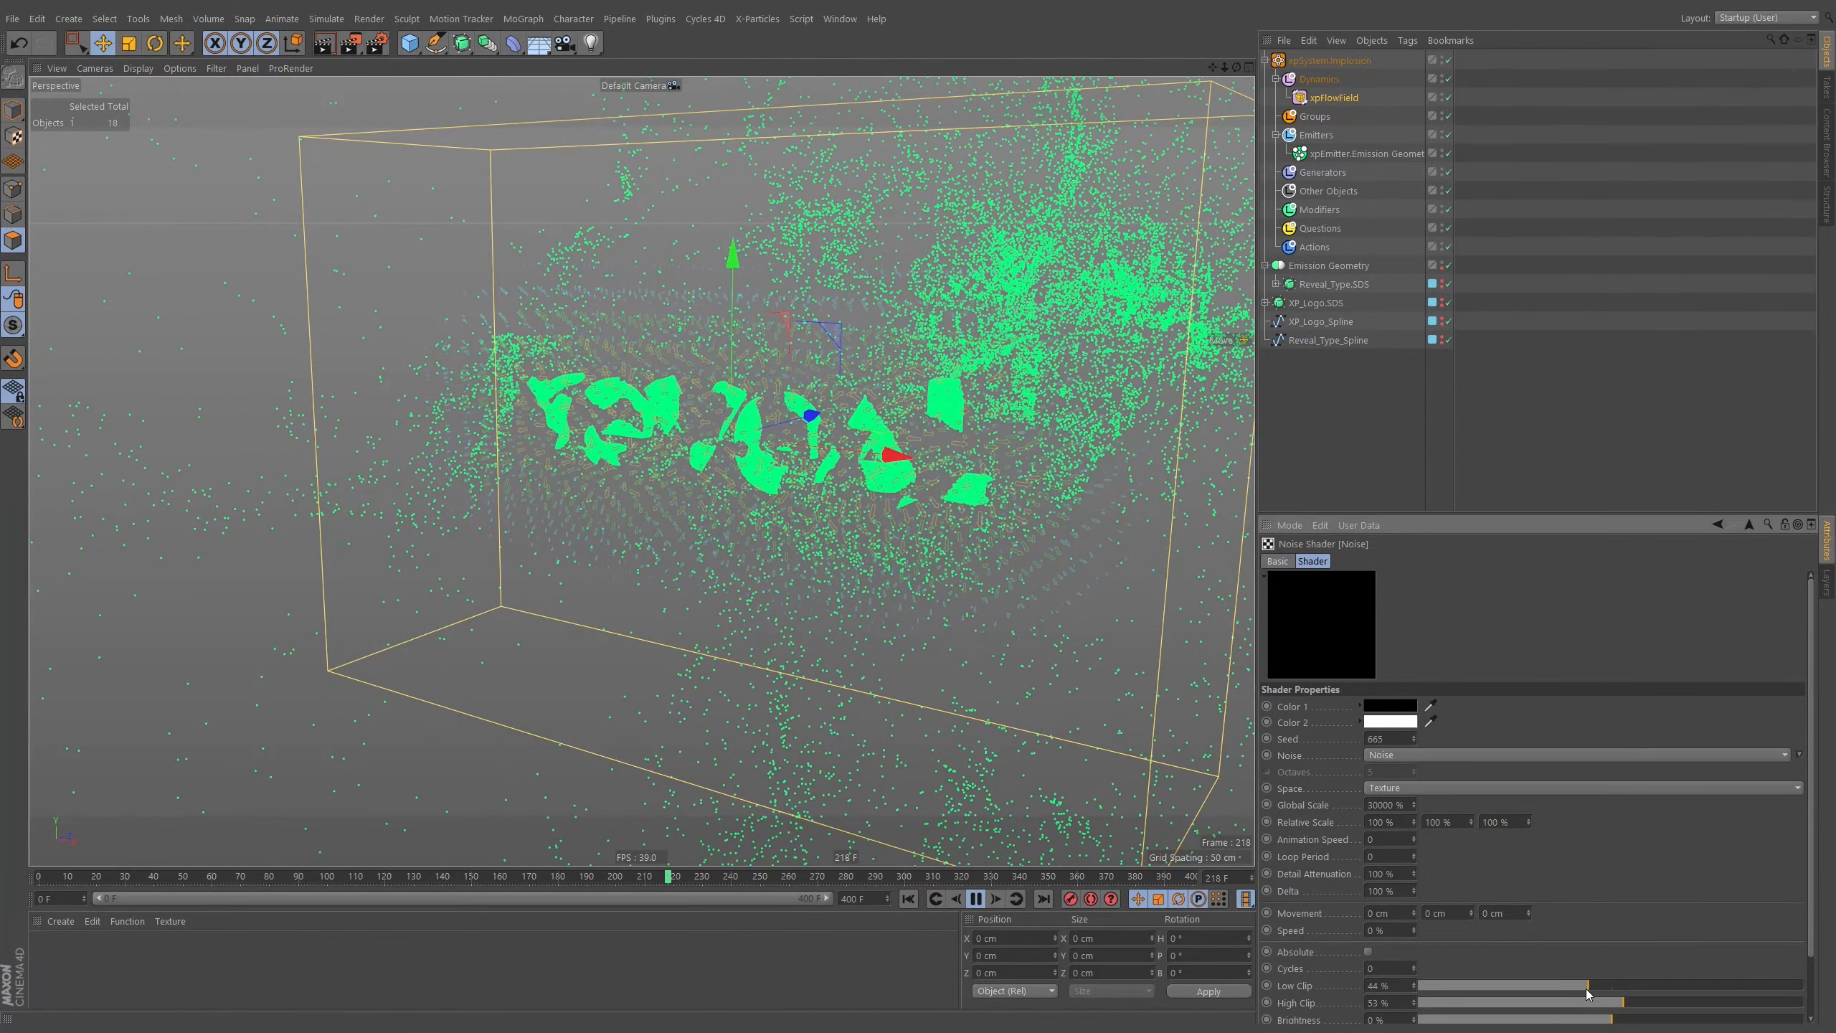
Set the noise shader's low clip to 43% and high clip to 55%, and restart the running simulation.
drag(1586, 989, 1584, 991)
double_click(1374, 1003)
text(55)
key(Return)
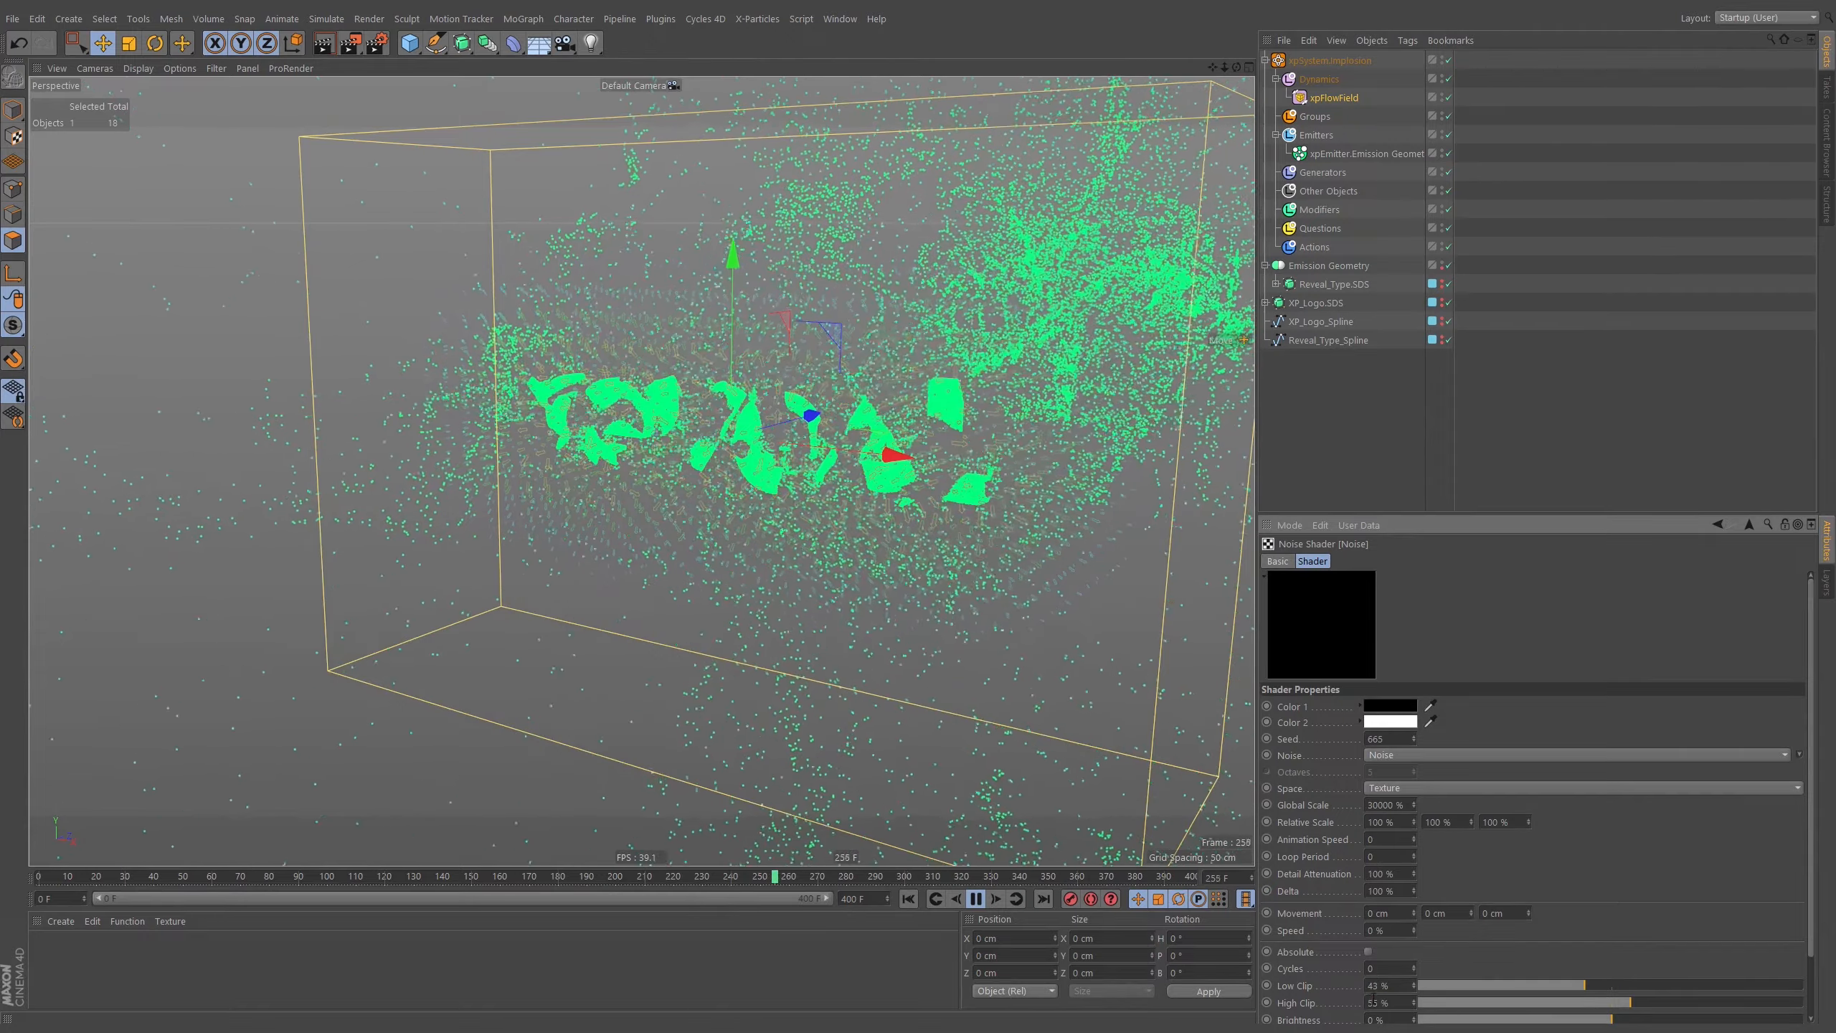
click(914, 906)
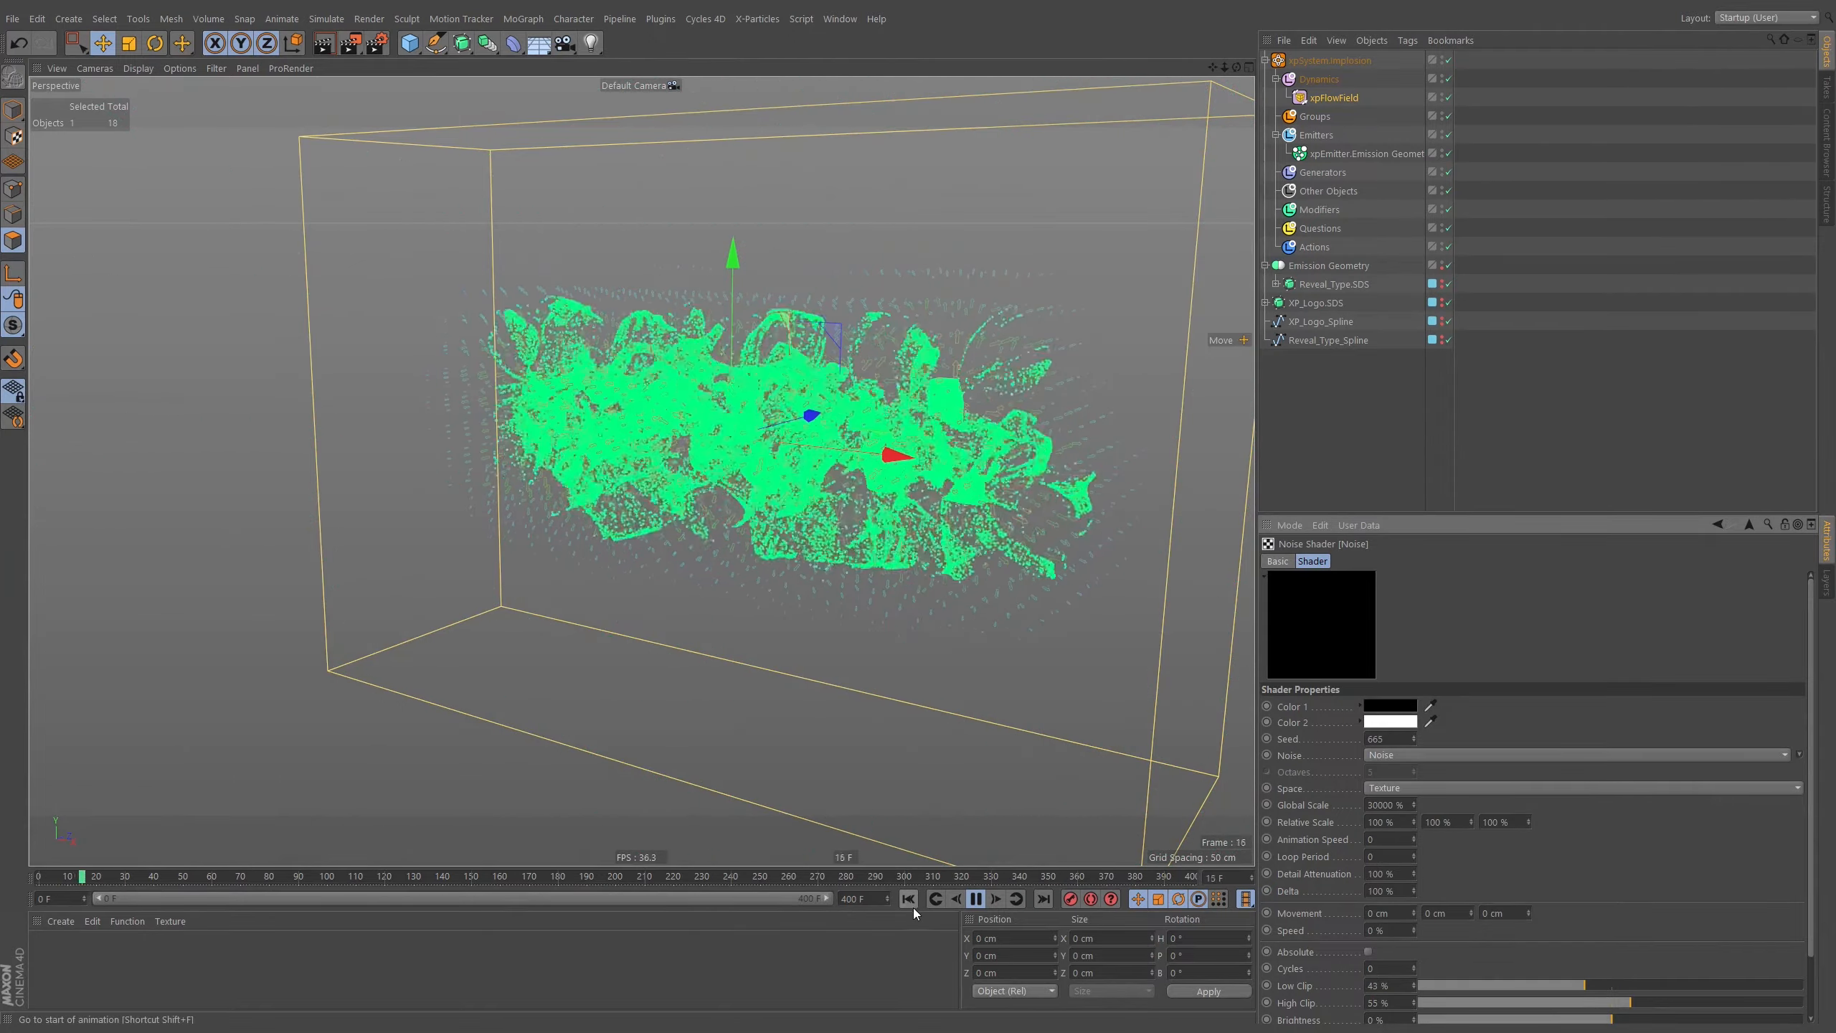
Try a noise low clip of 0% in the running simulation, restart it to compare, and undo the clip change.
drag(1485, 987, 1155, 992)
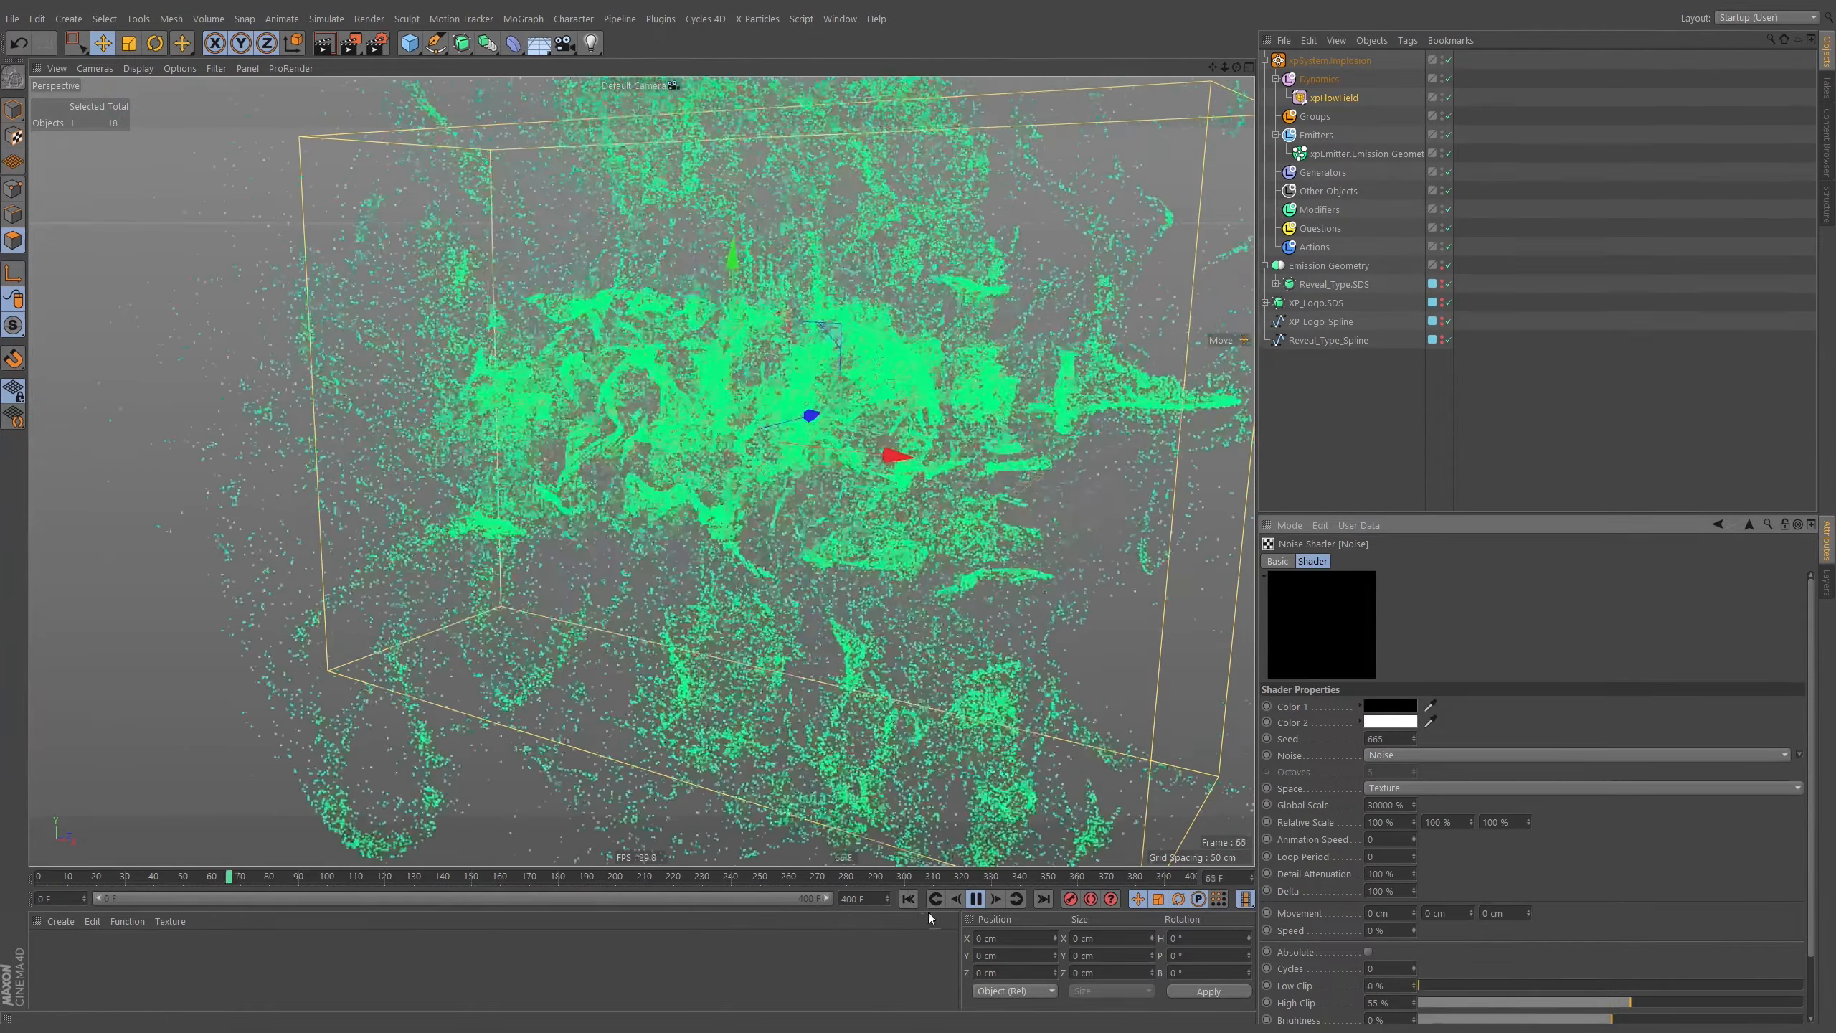
click(913, 904)
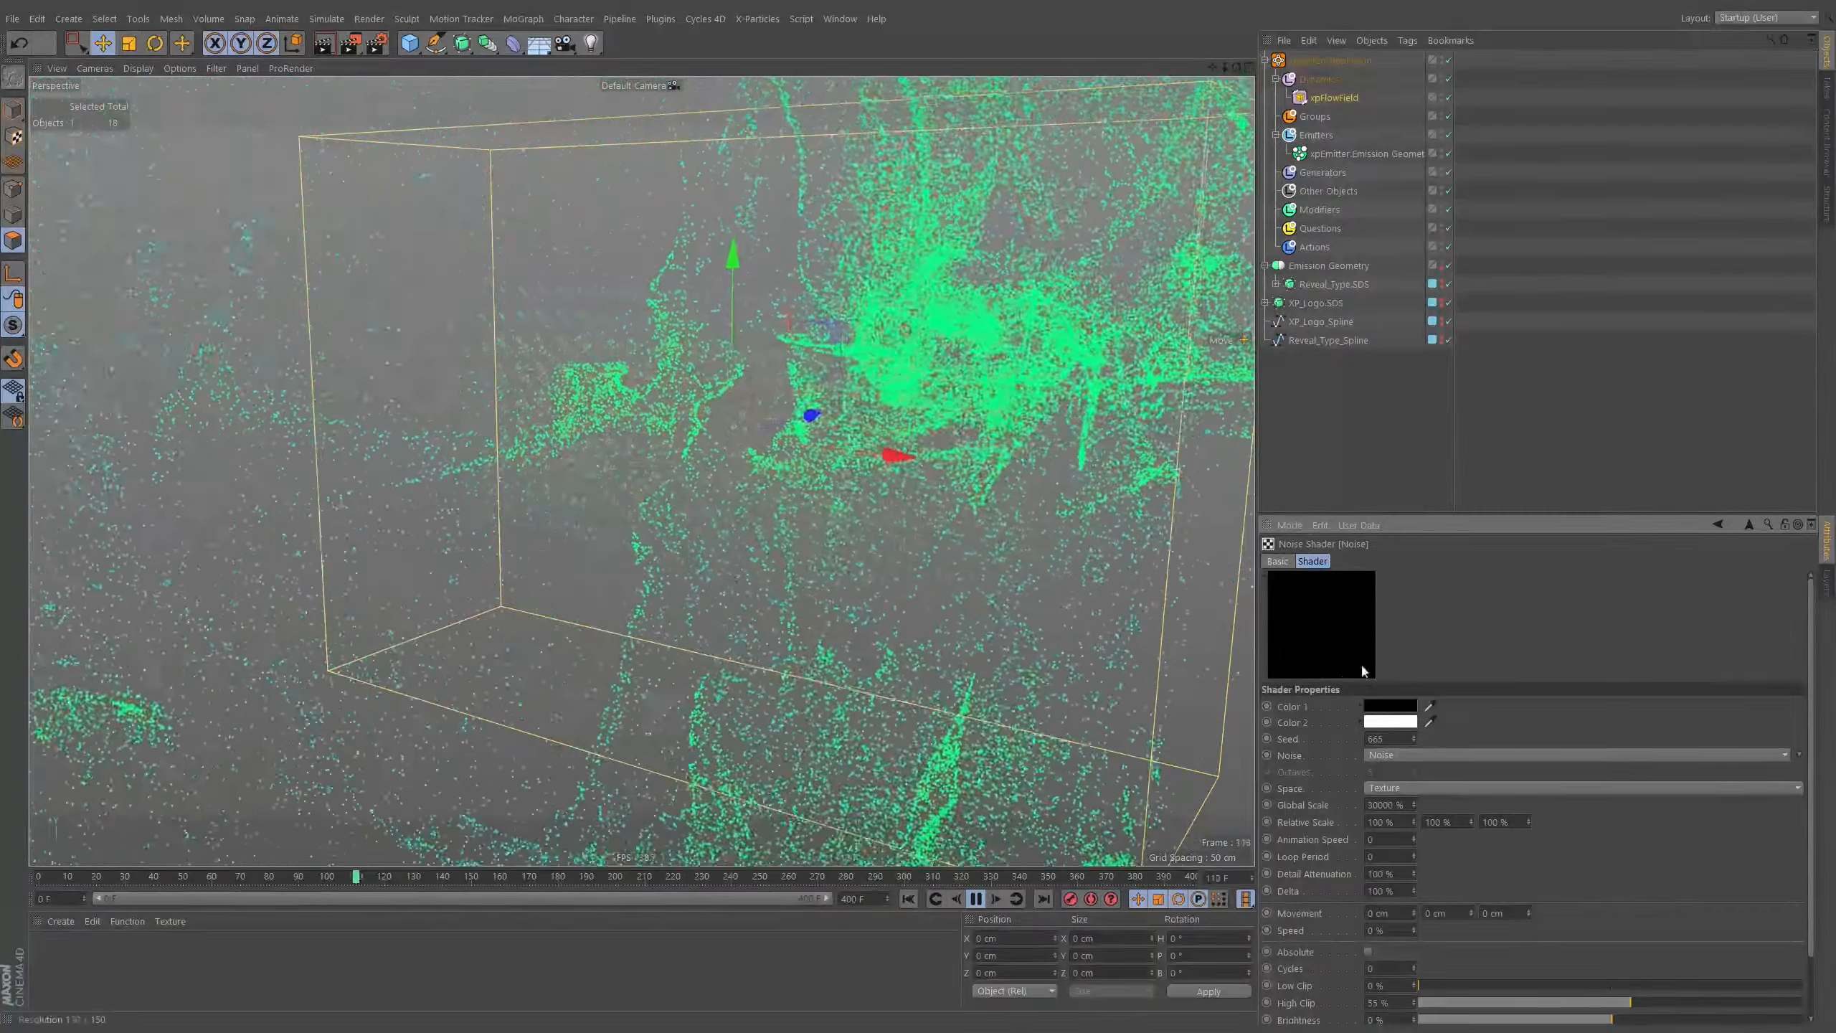
click(976, 898)
key(ctrl+z)
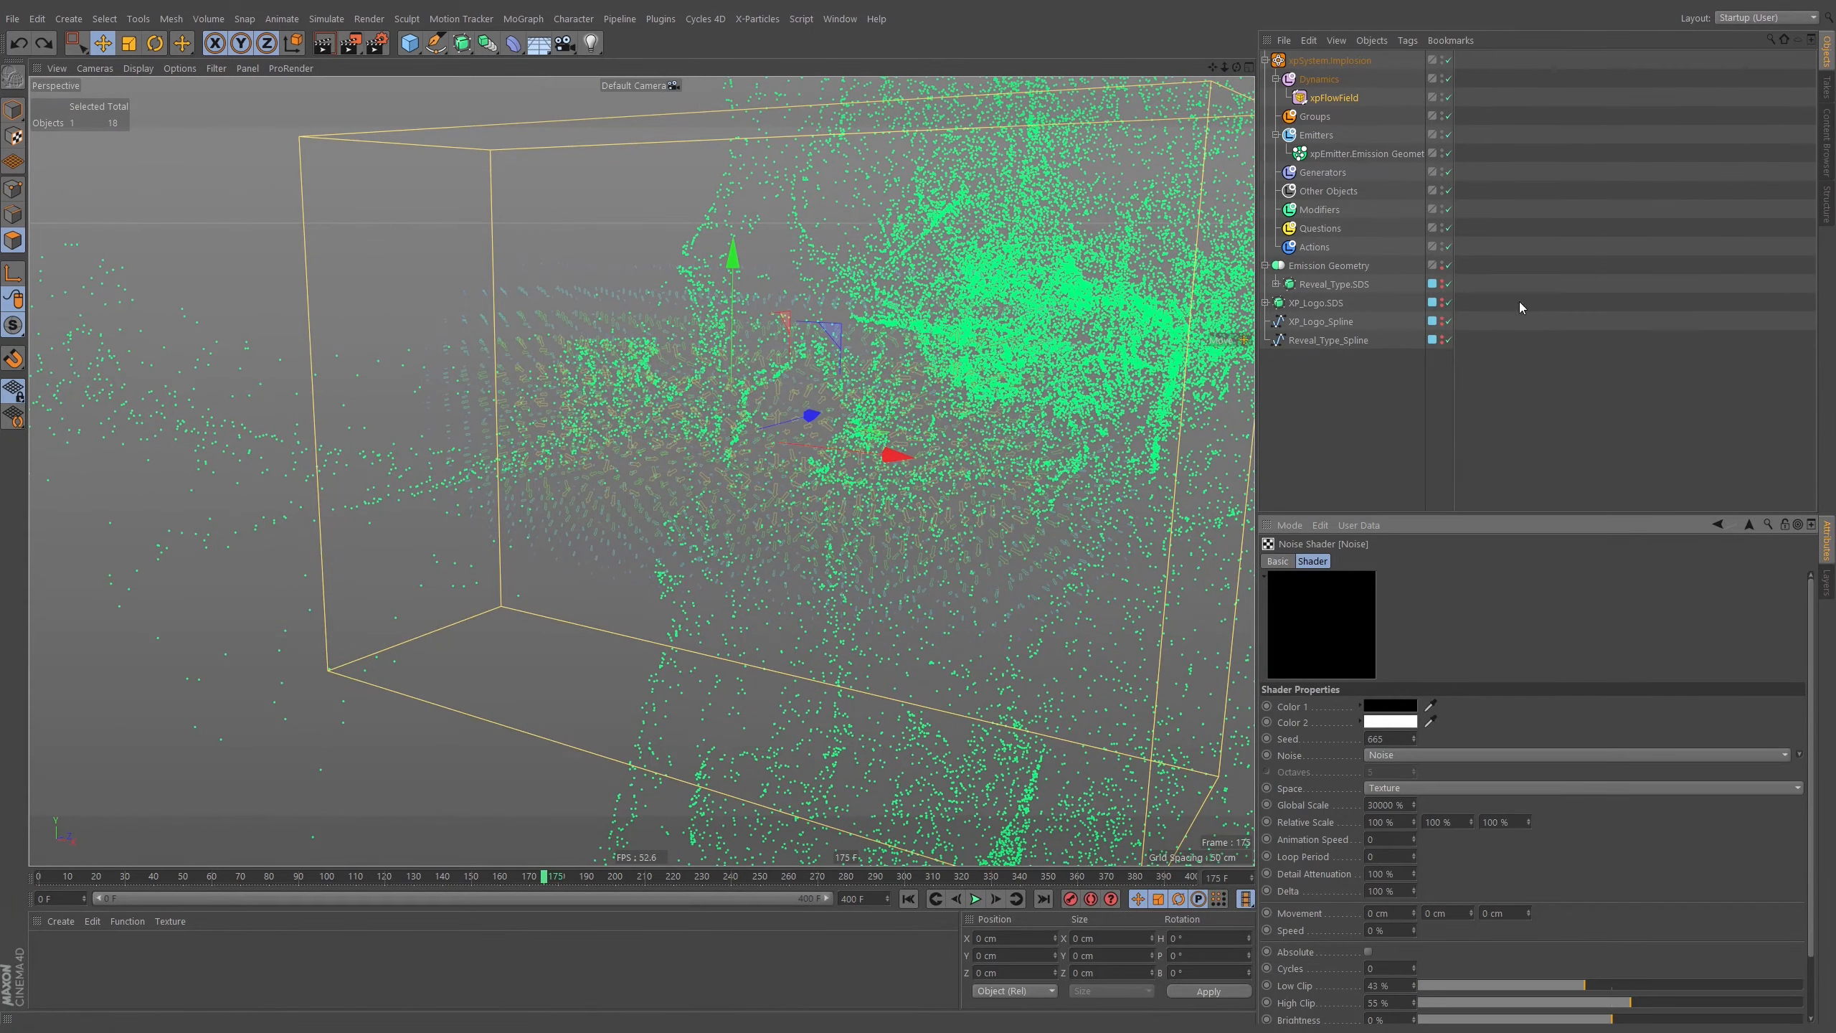
Check xpFlowField's object settings, reopen its mapped noise shader, and preview the simulation with the low clip at 0%.
click(1334, 99)
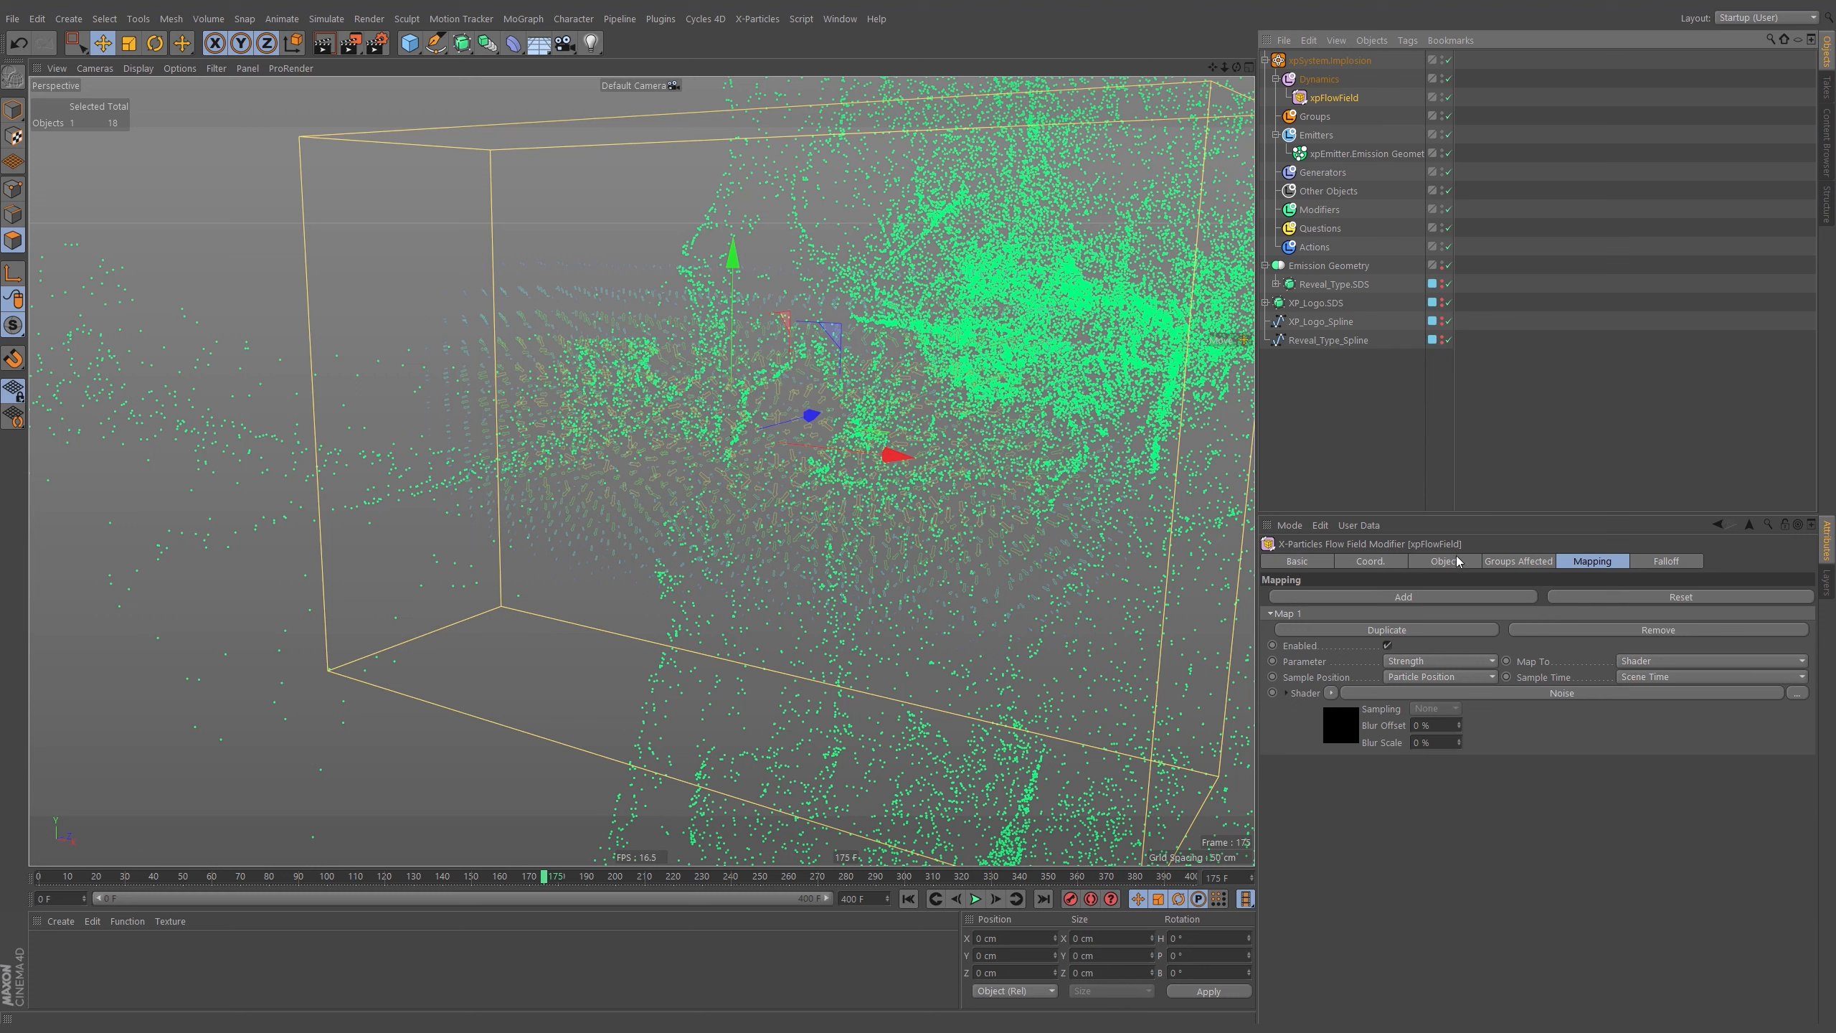
click(1446, 562)
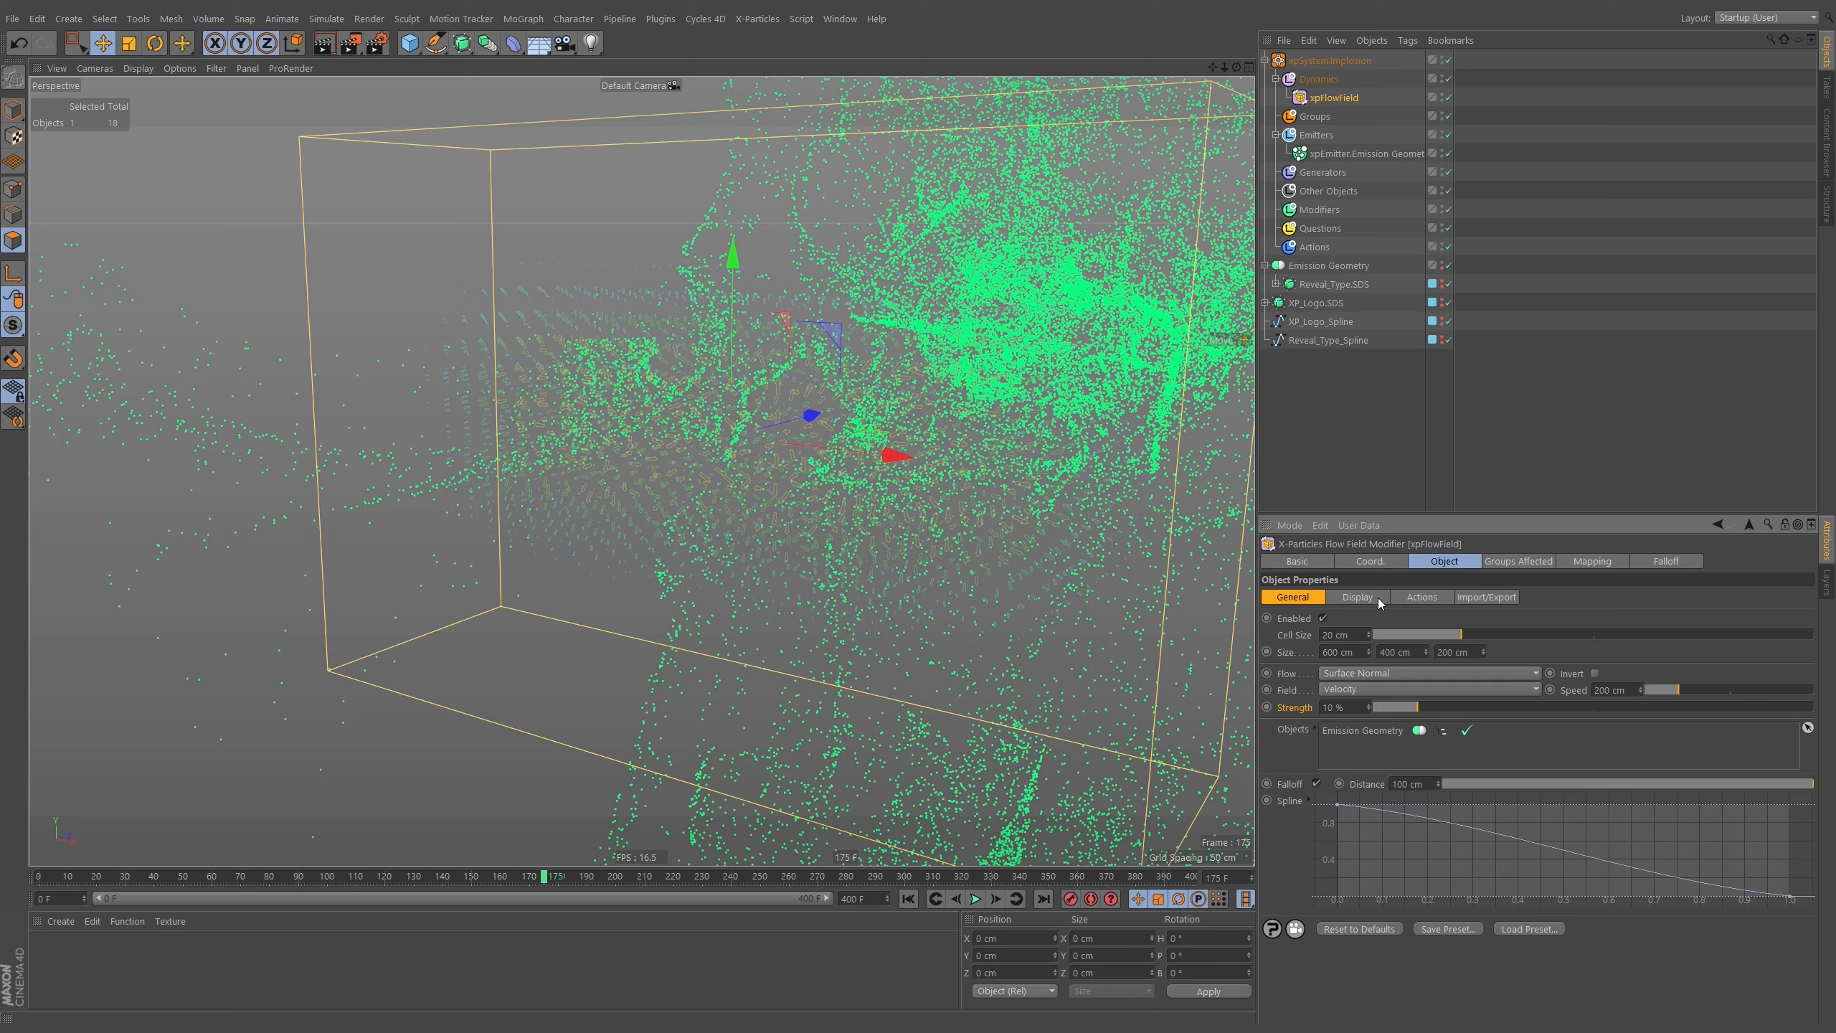
click(1592, 562)
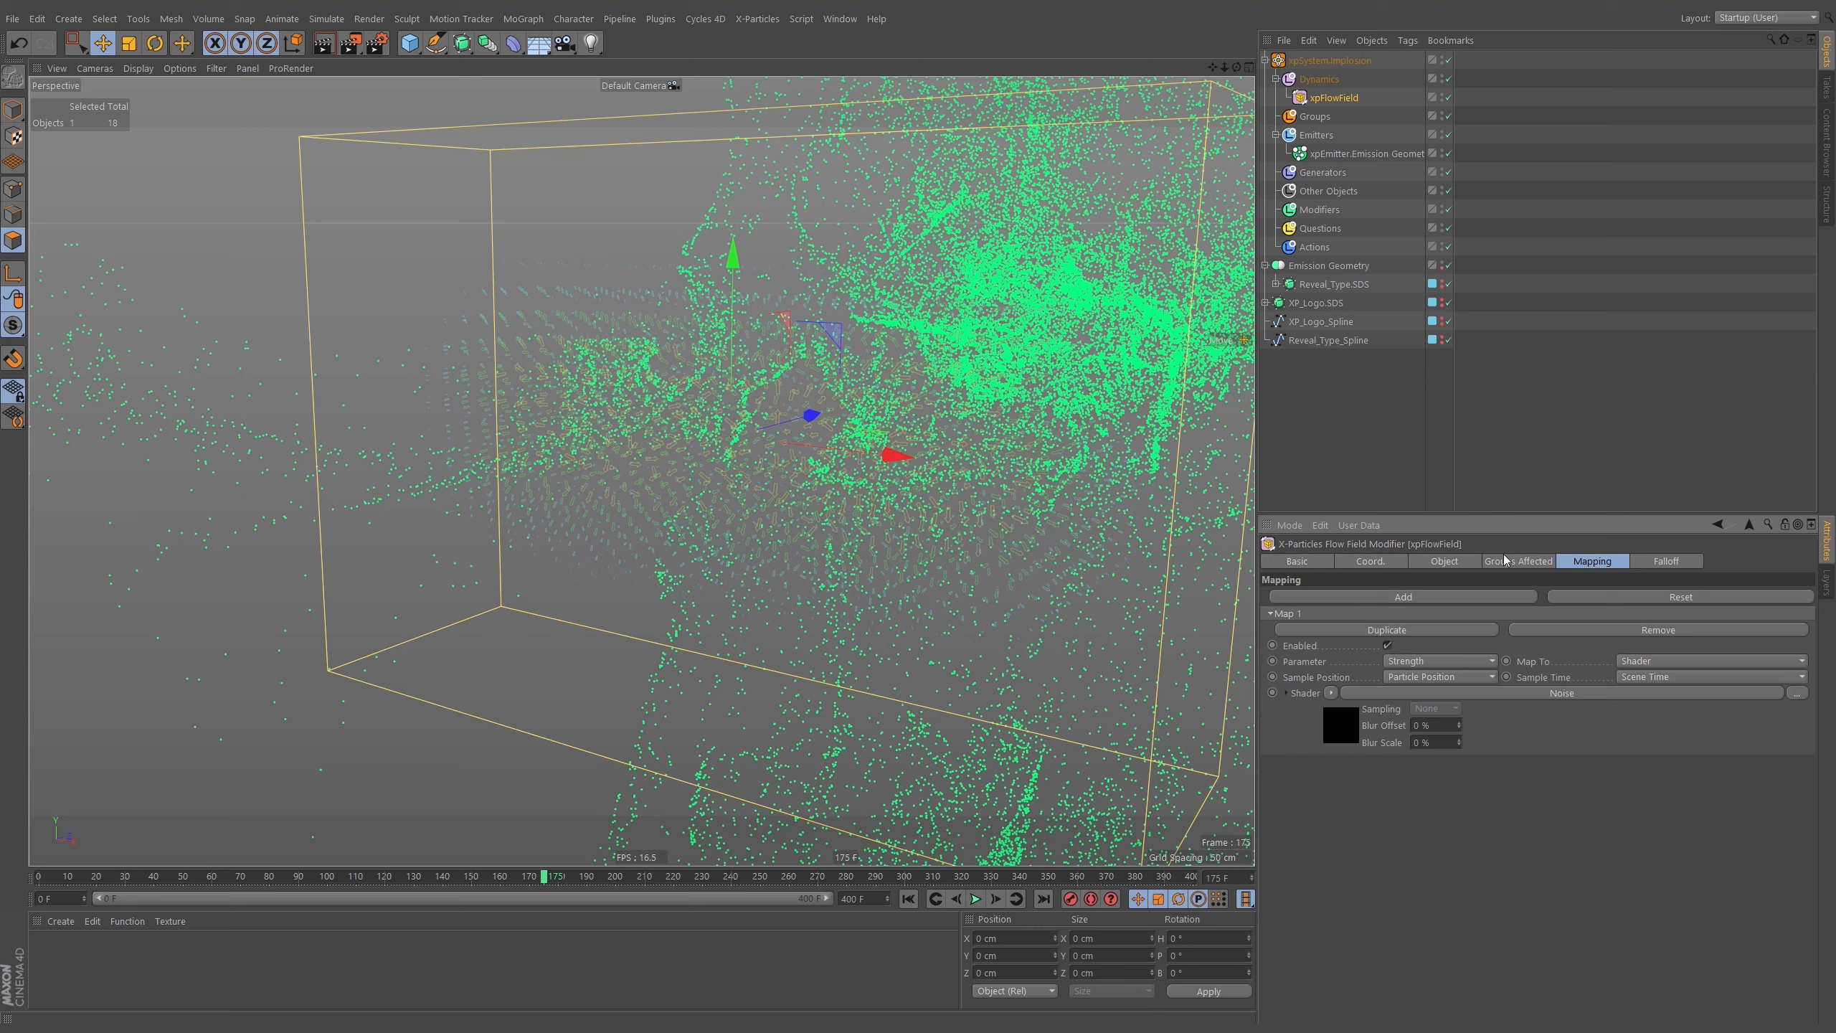
click(1341, 723)
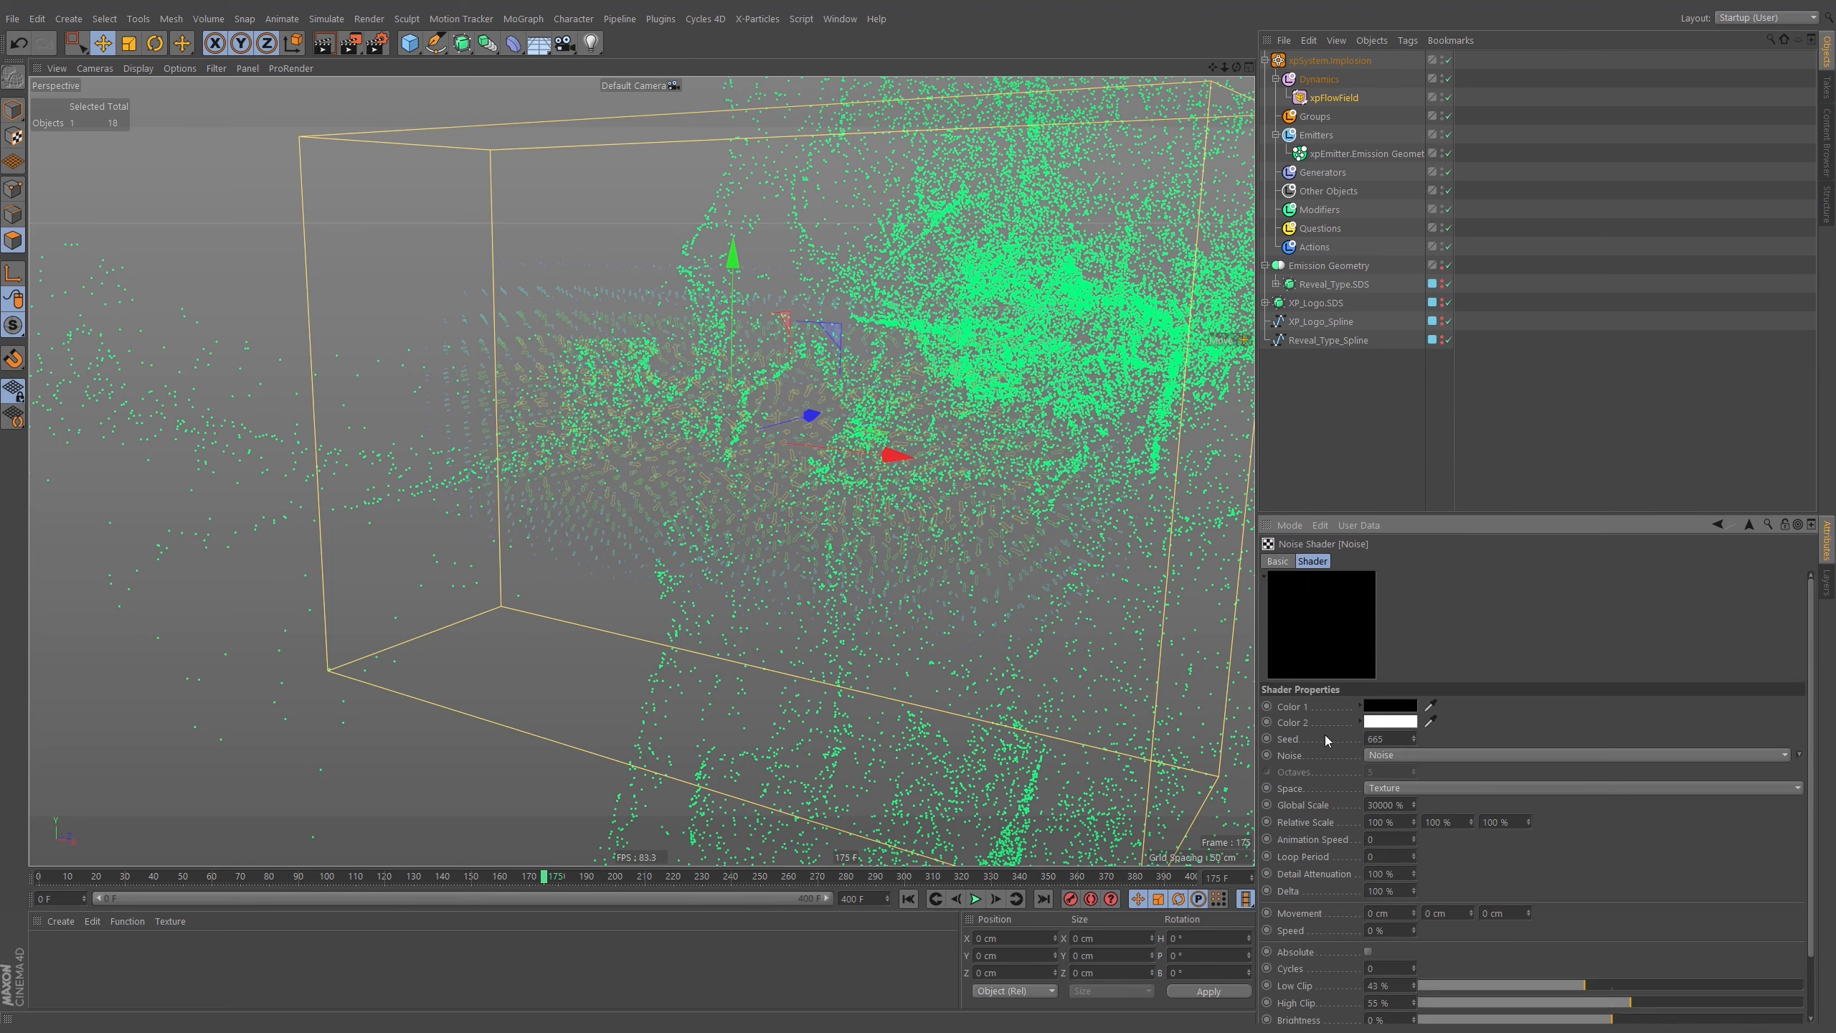
drag(1532, 984, 1400, 987)
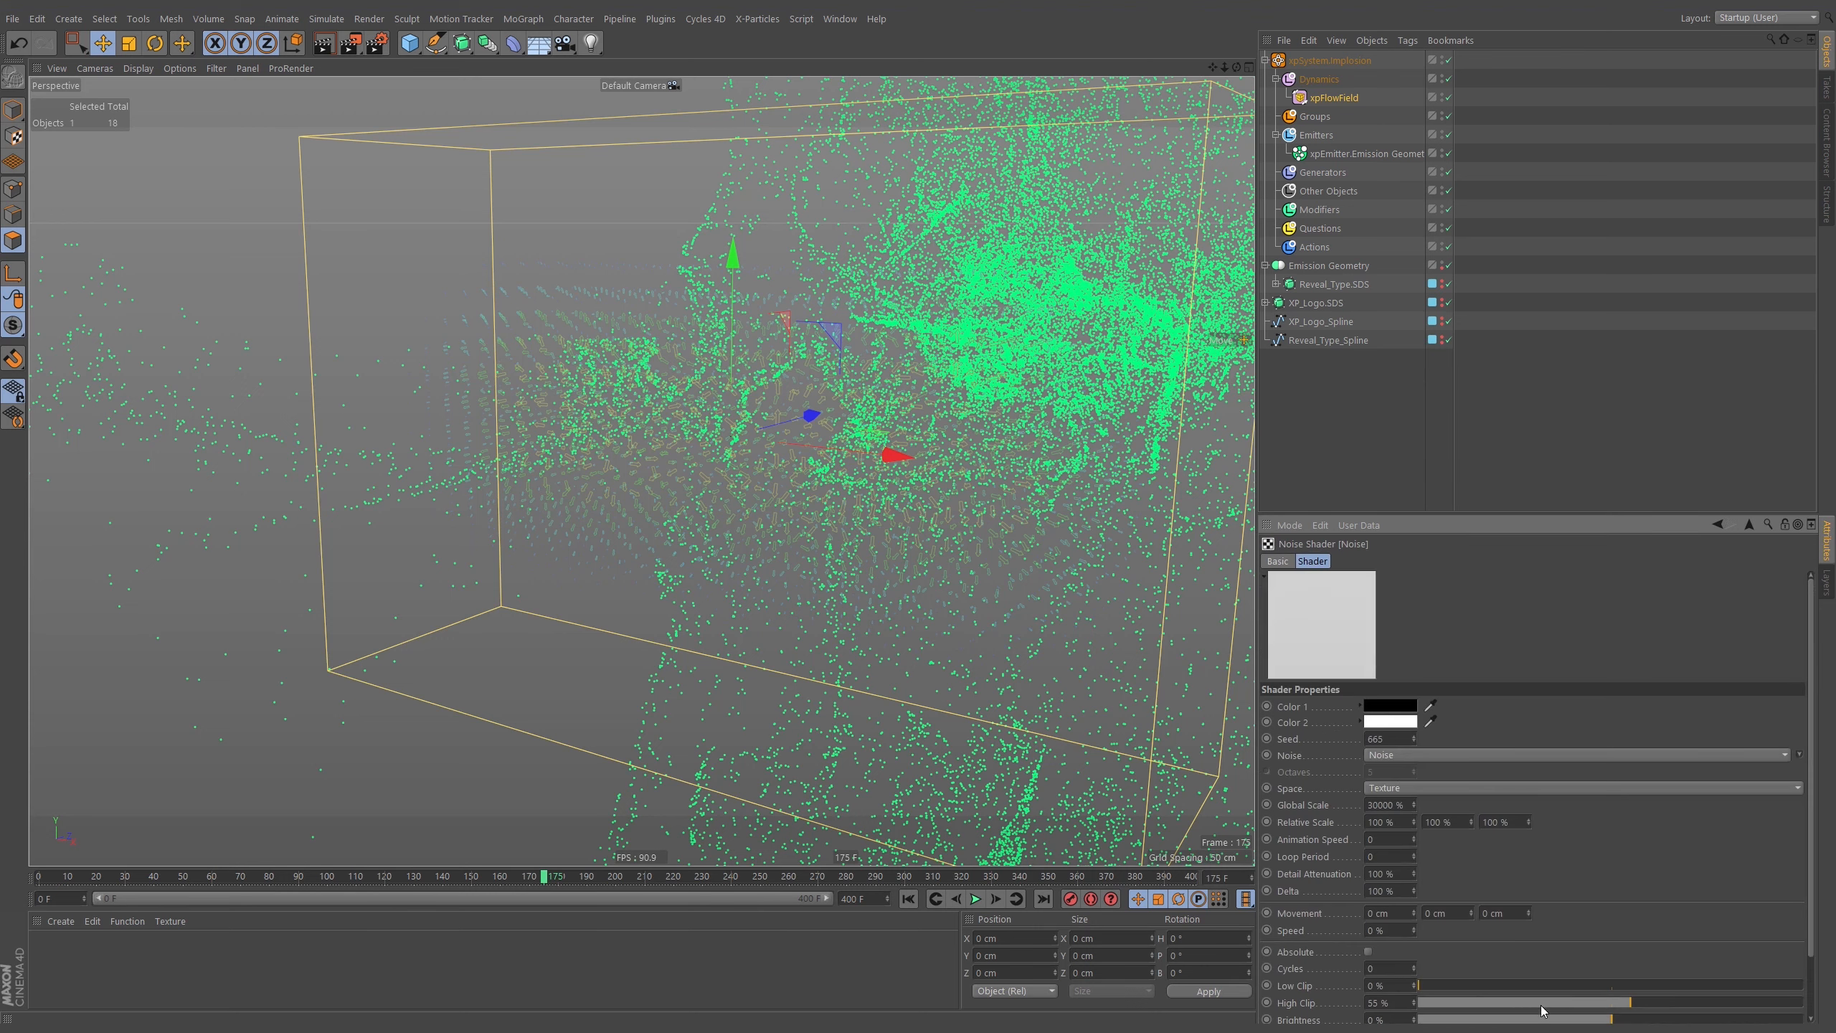
click(908, 898)
click(975, 898)
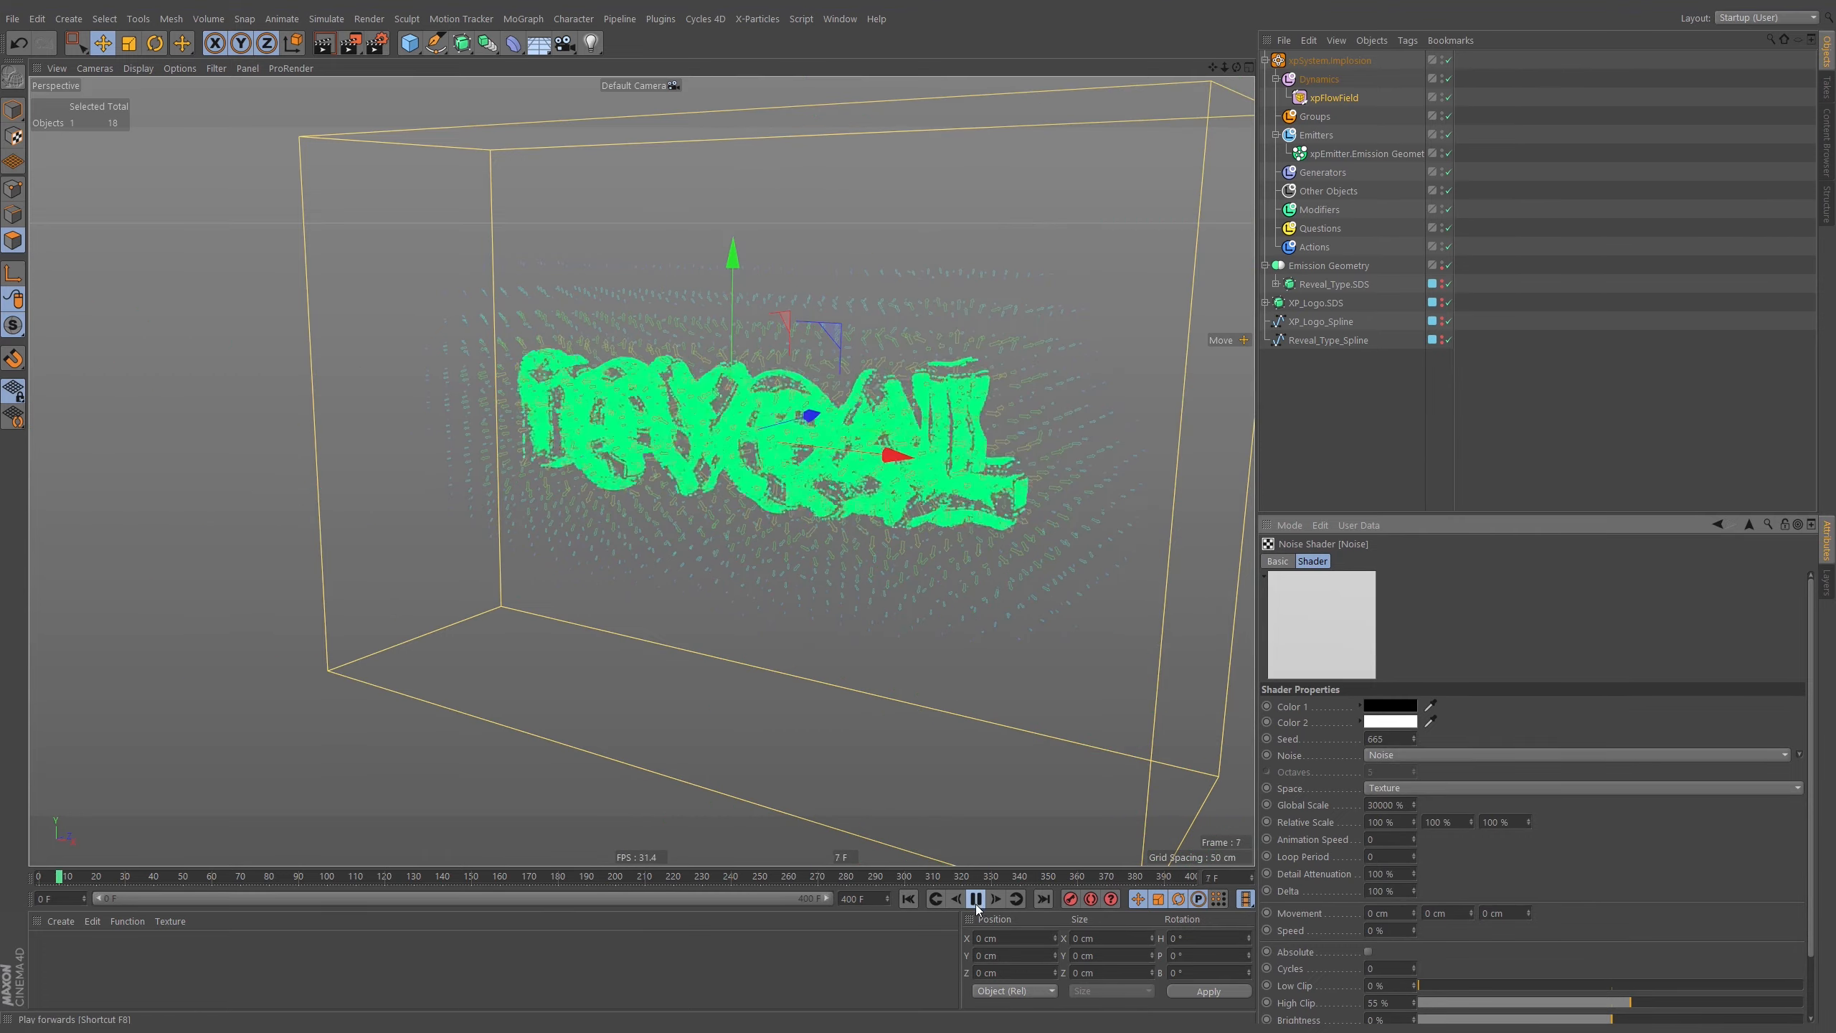
click(975, 898)
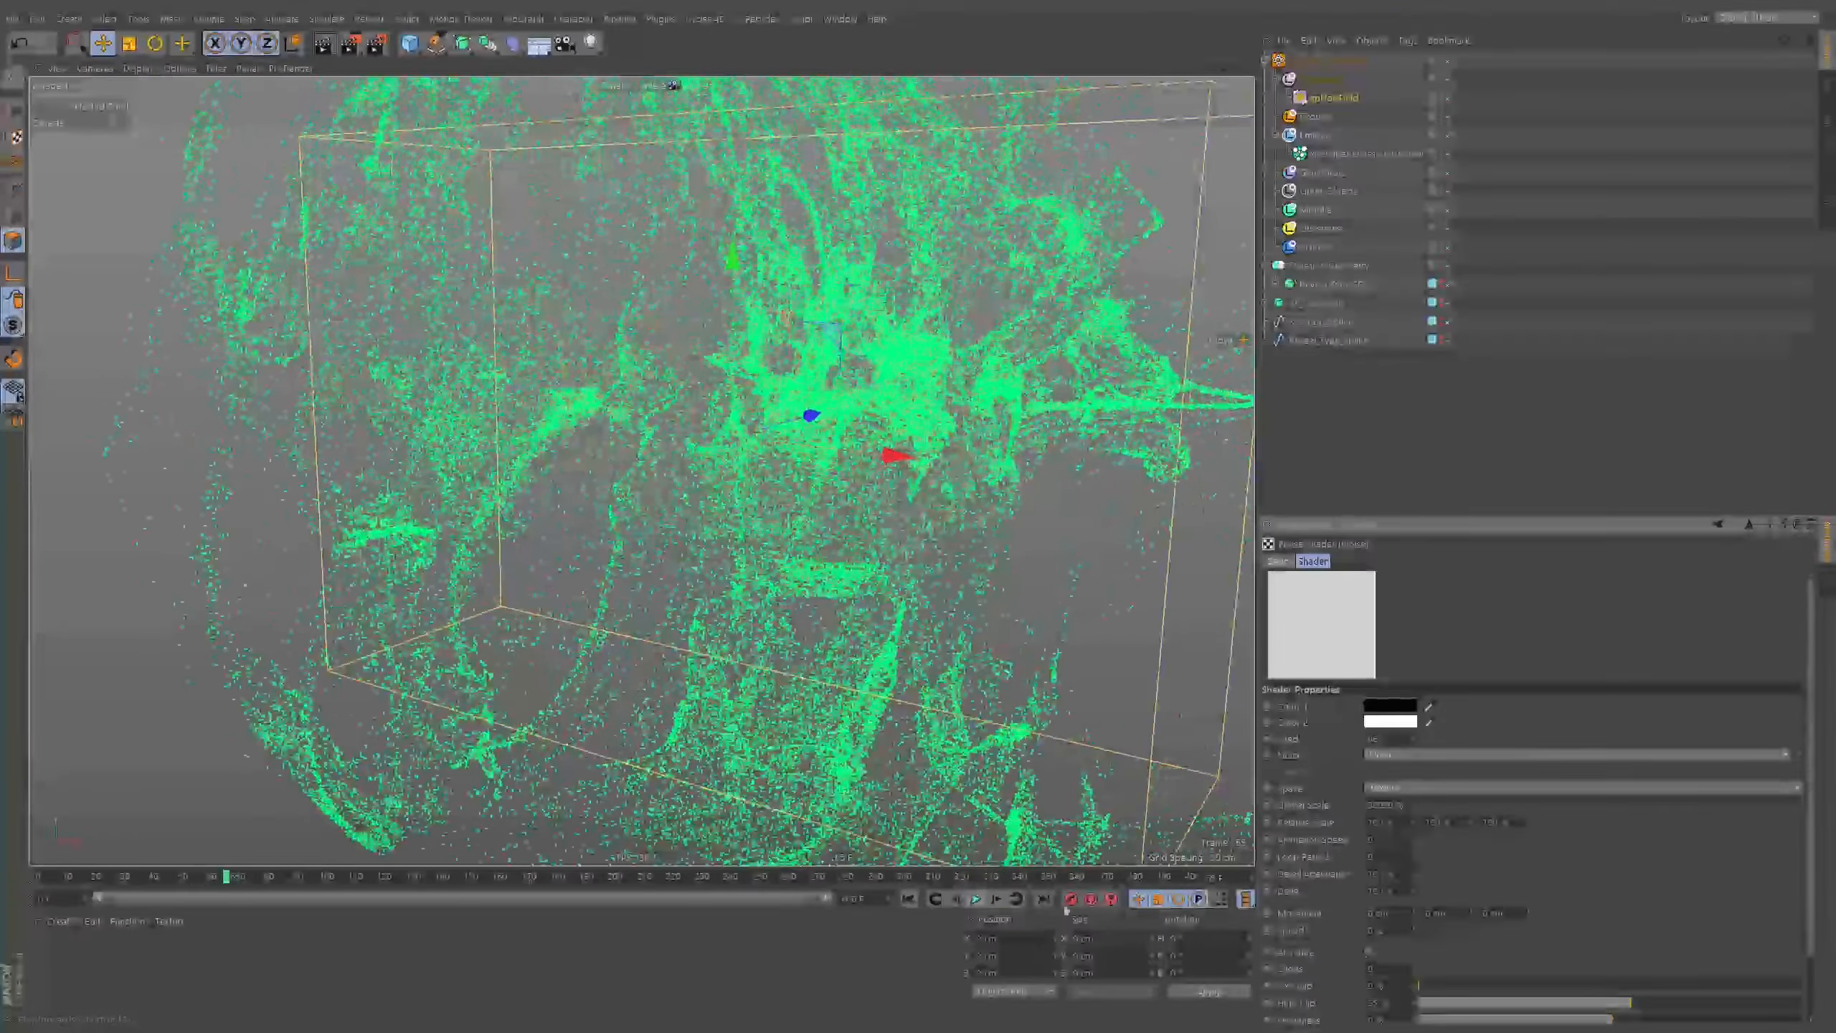
Set the noise shader's low clip to 43% and animation speed to 1, and replay the simulation from the start.
drag(1418, 985, 1591, 1001)
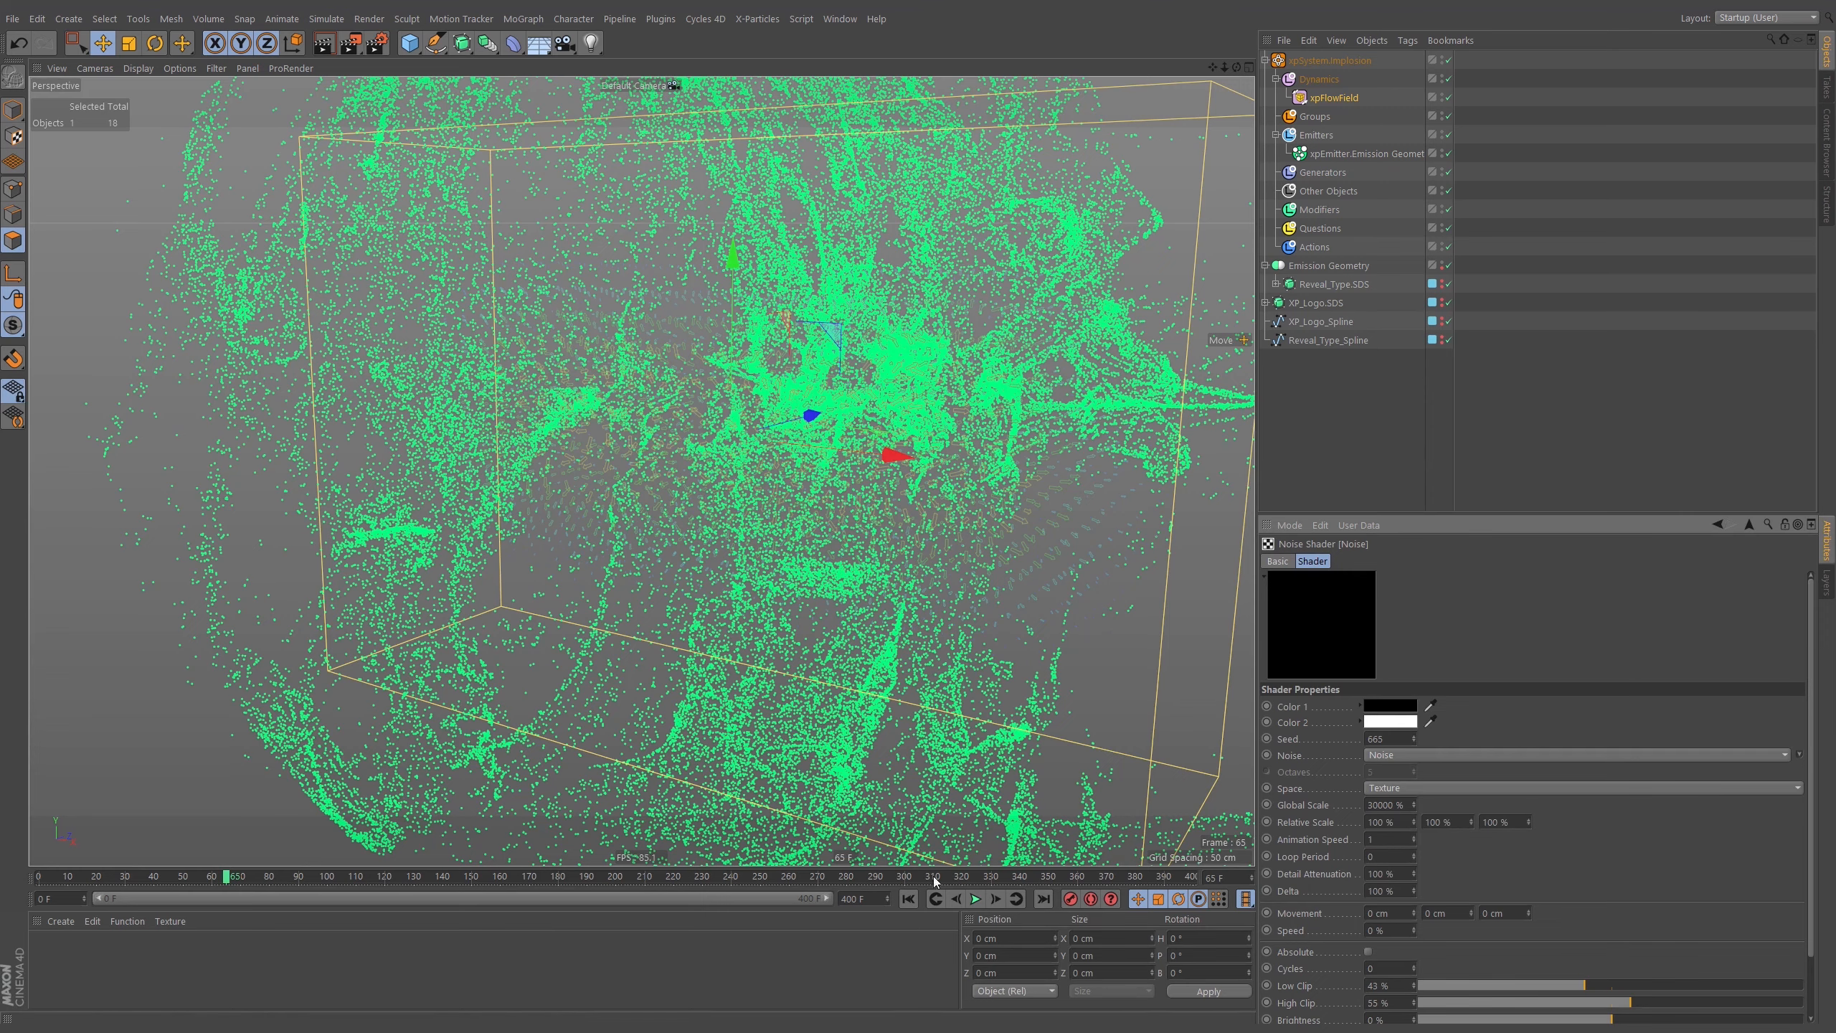
click(909, 899)
click(974, 899)
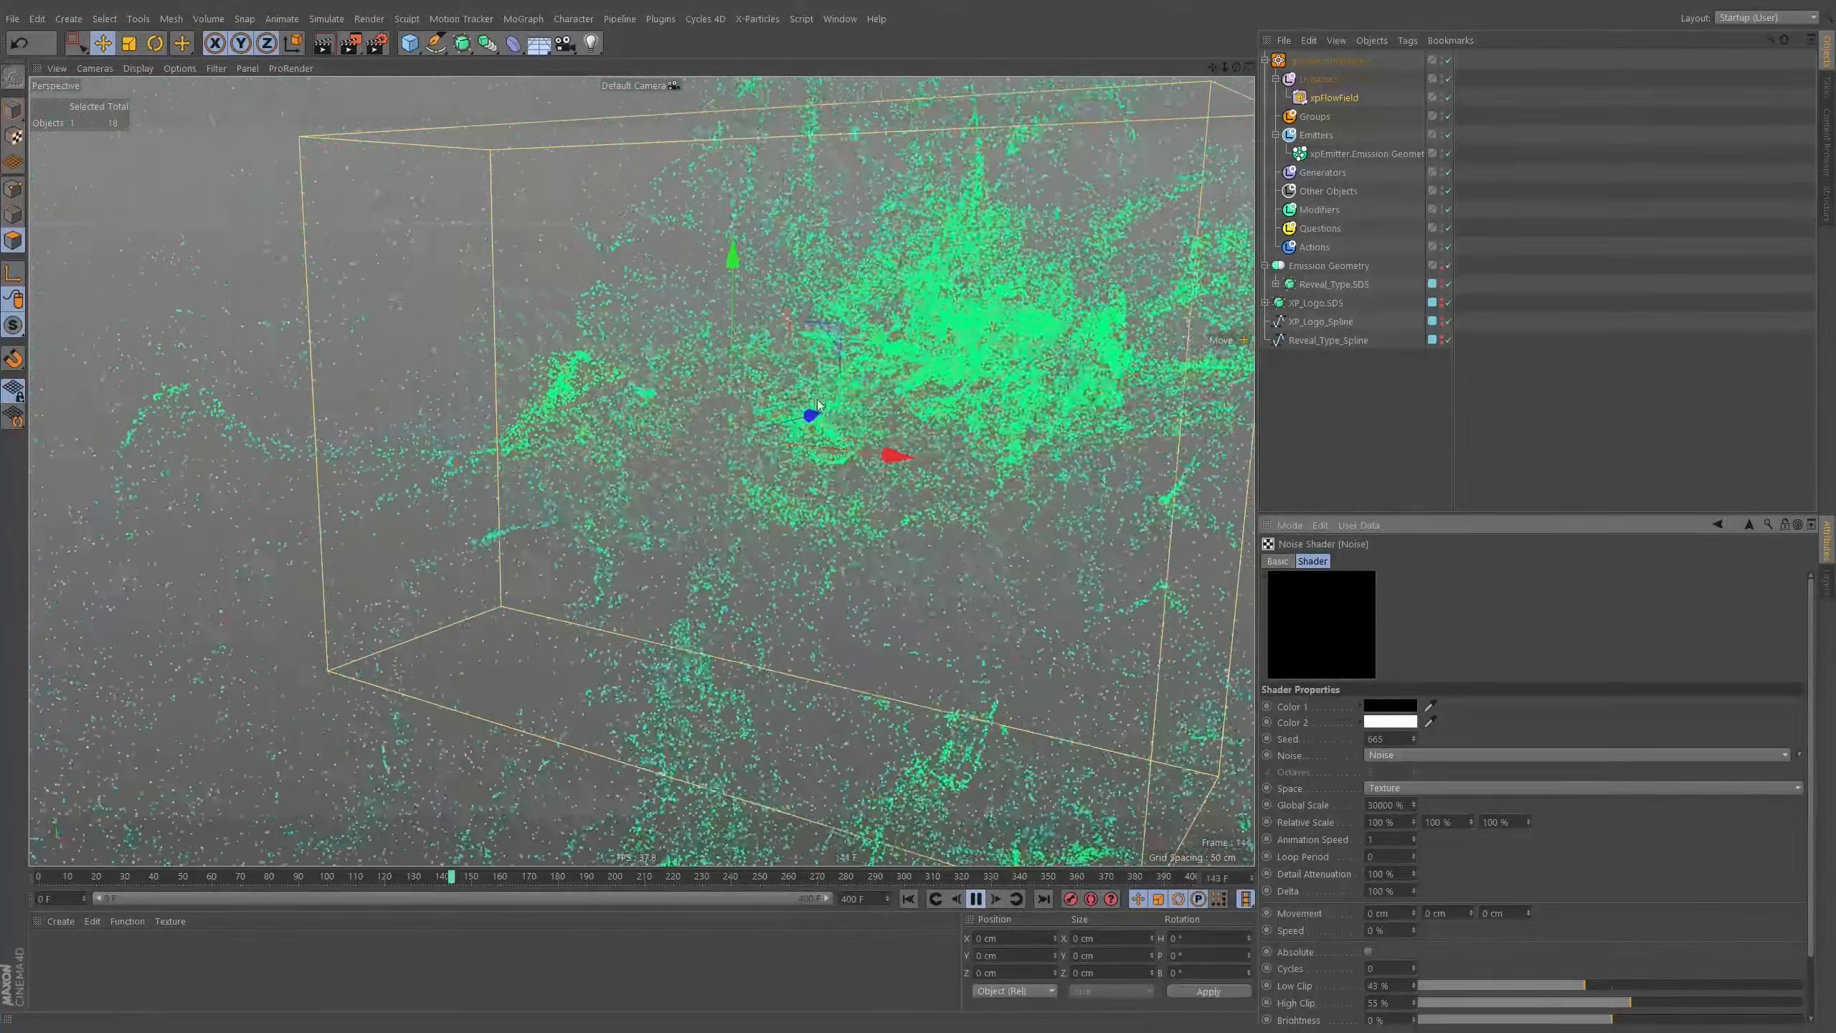
Replay the simulation and examine the particle spread around the flow field from the side, close up and from afar.
alt+drag(819, 405, 626, 455)
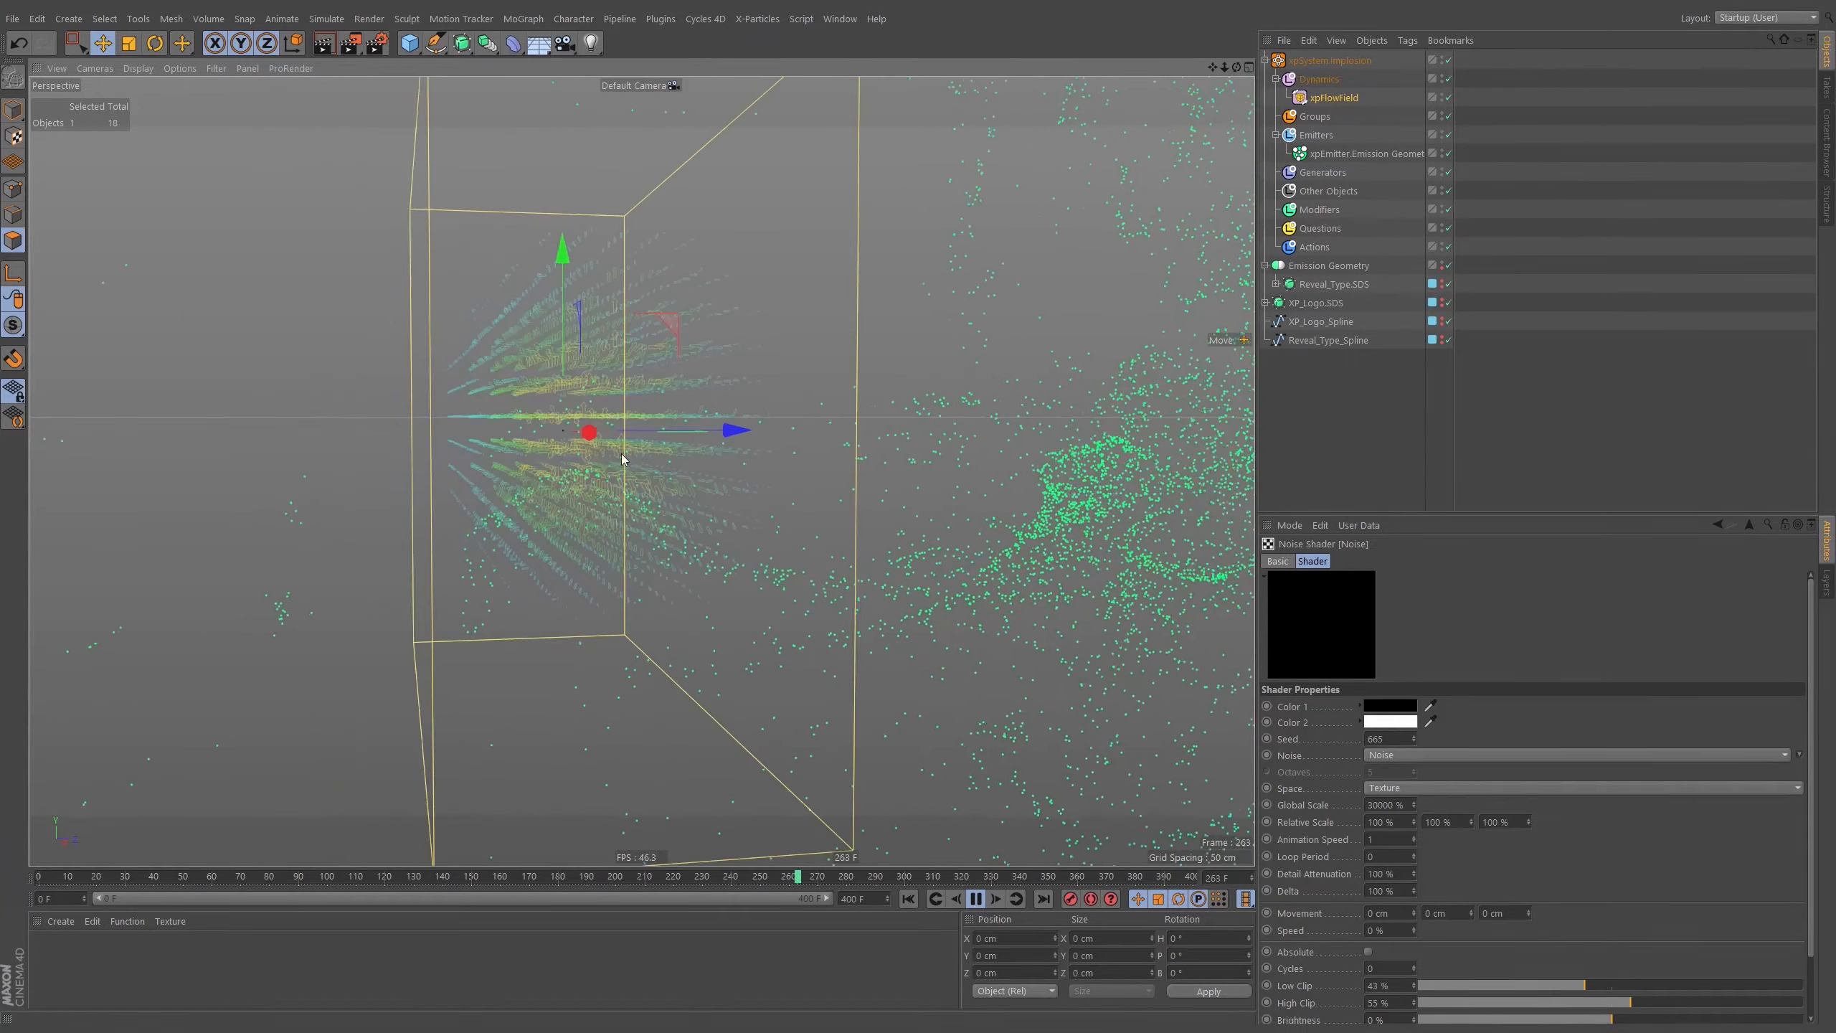
click(908, 899)
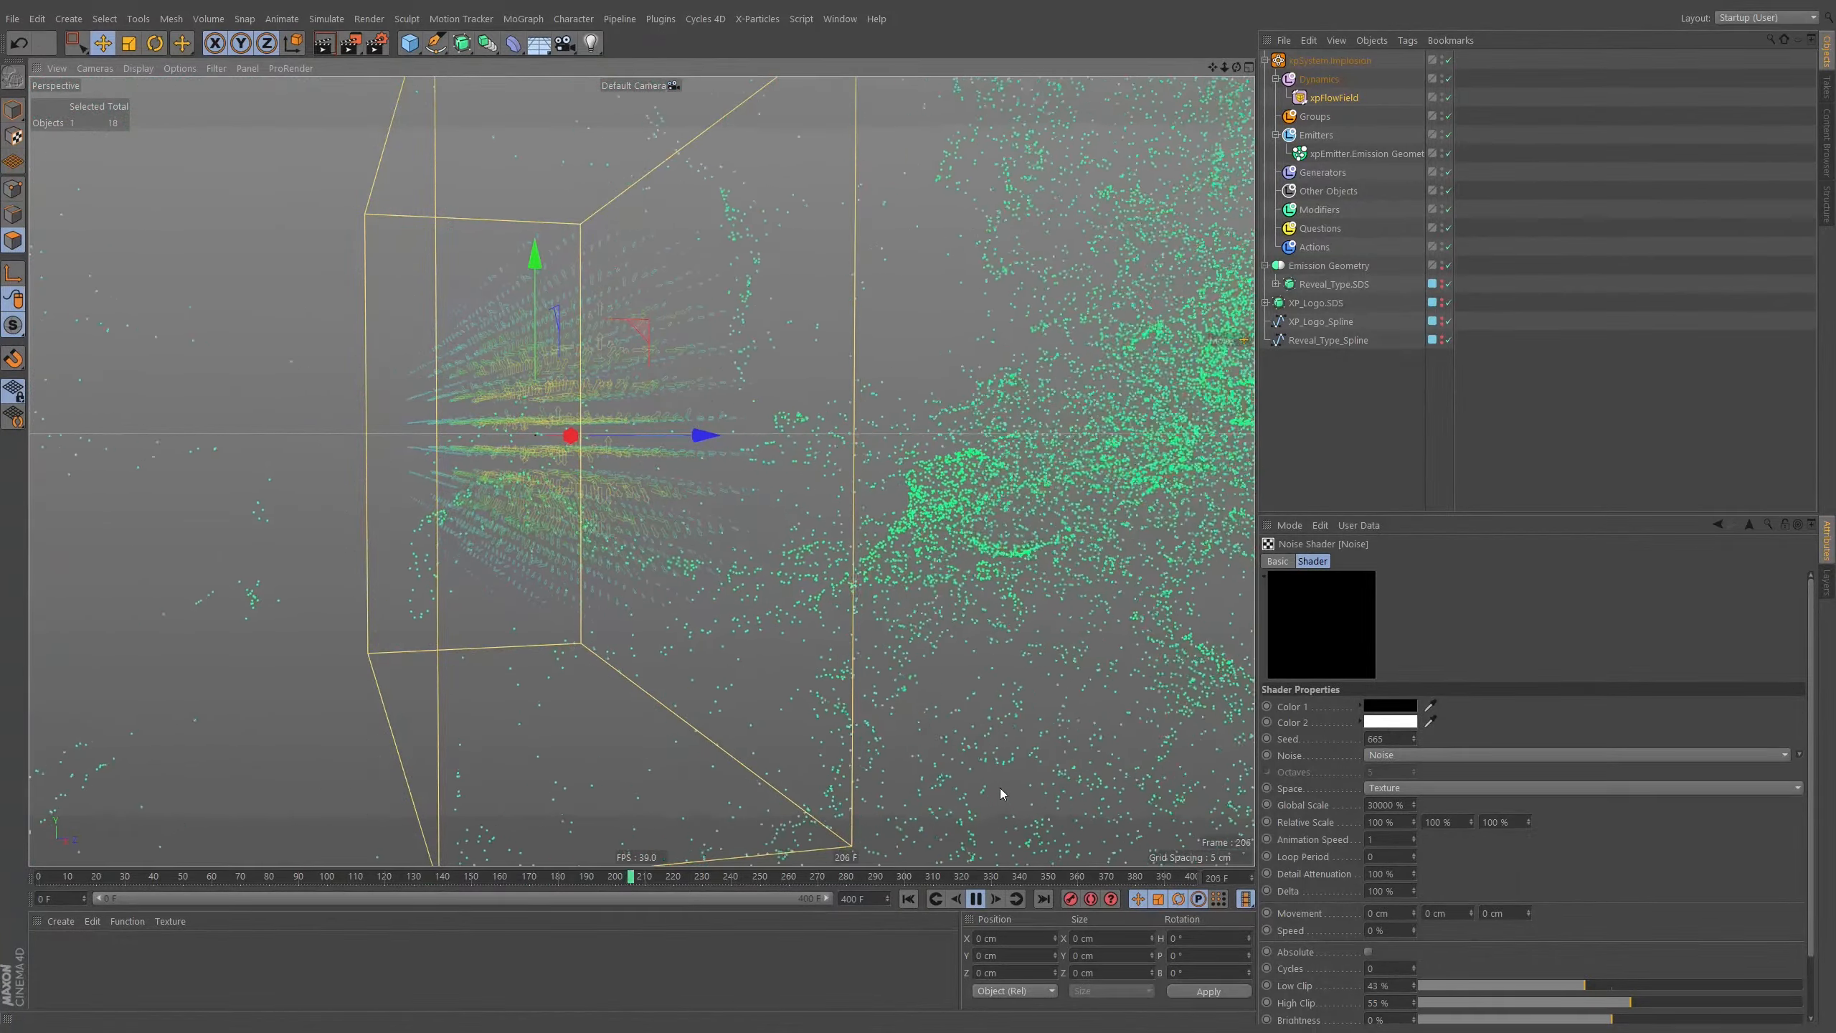
scroll(627, 405, down, 3)
alt+drag(627, 406, 751, 438)
scroll(635, 420, down, 8)
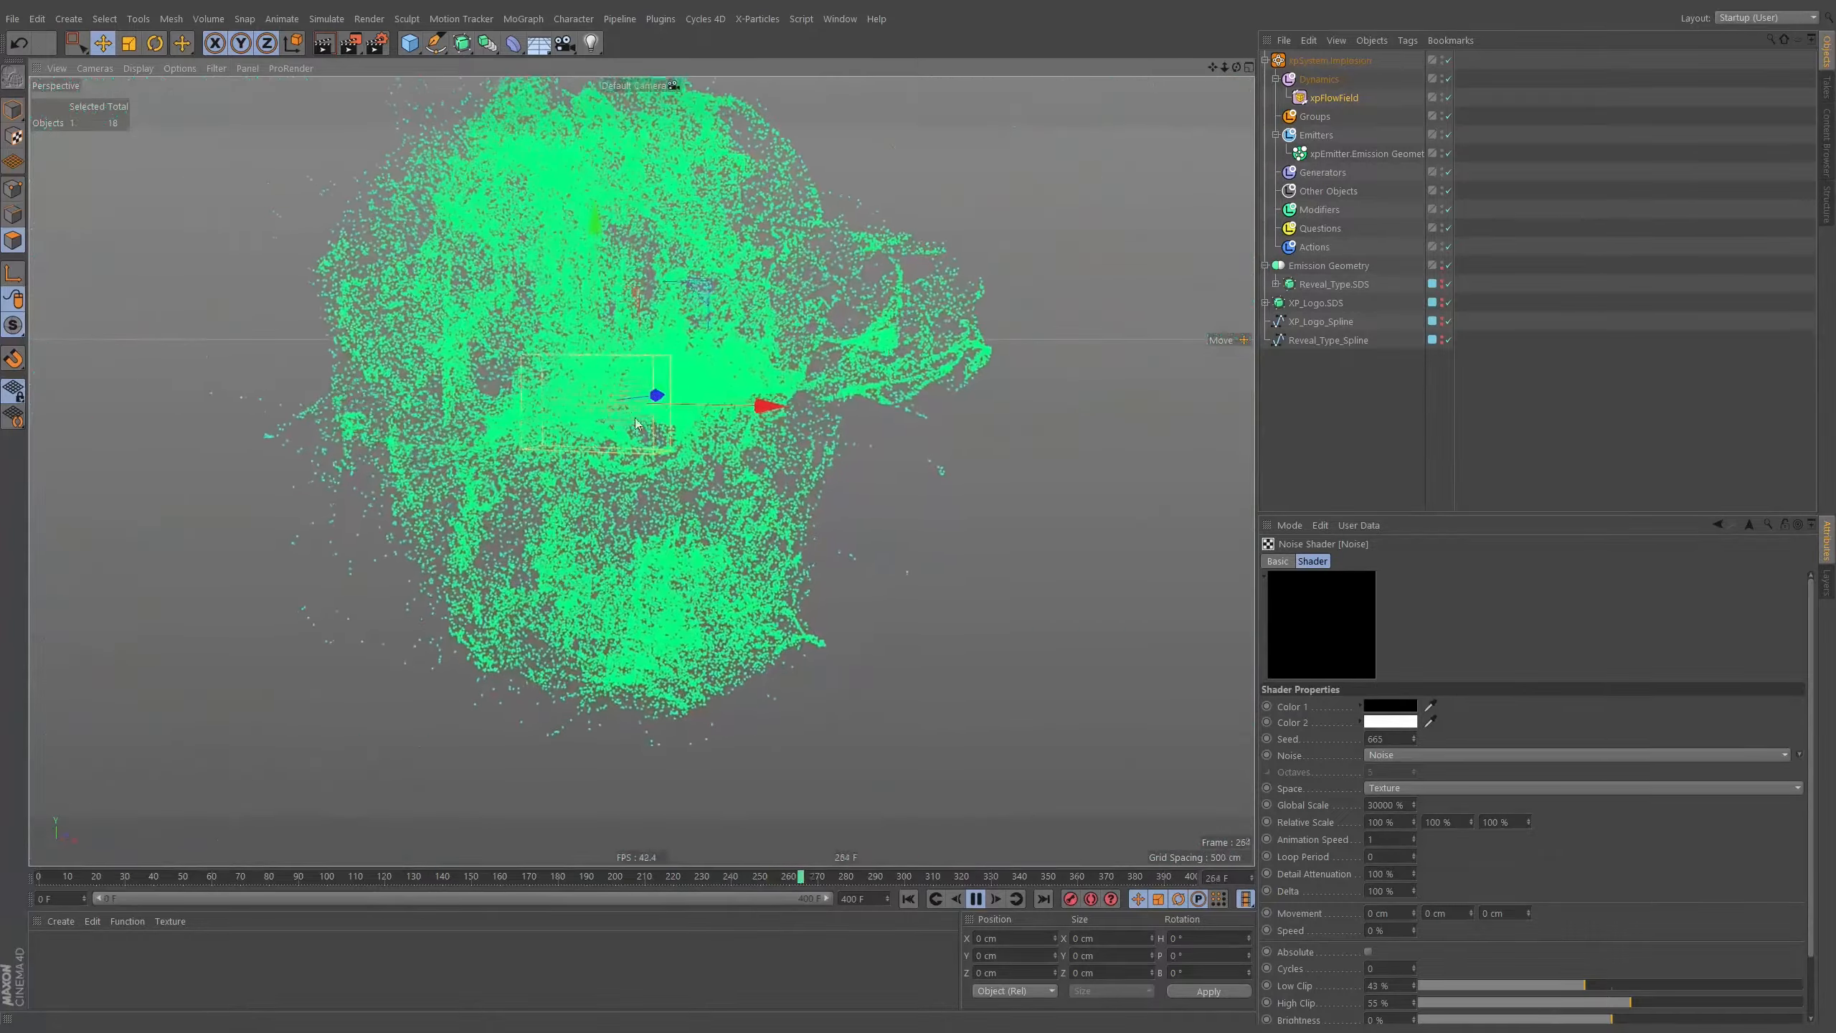
alt+drag(634, 423, 850, 464)
click(976, 898)
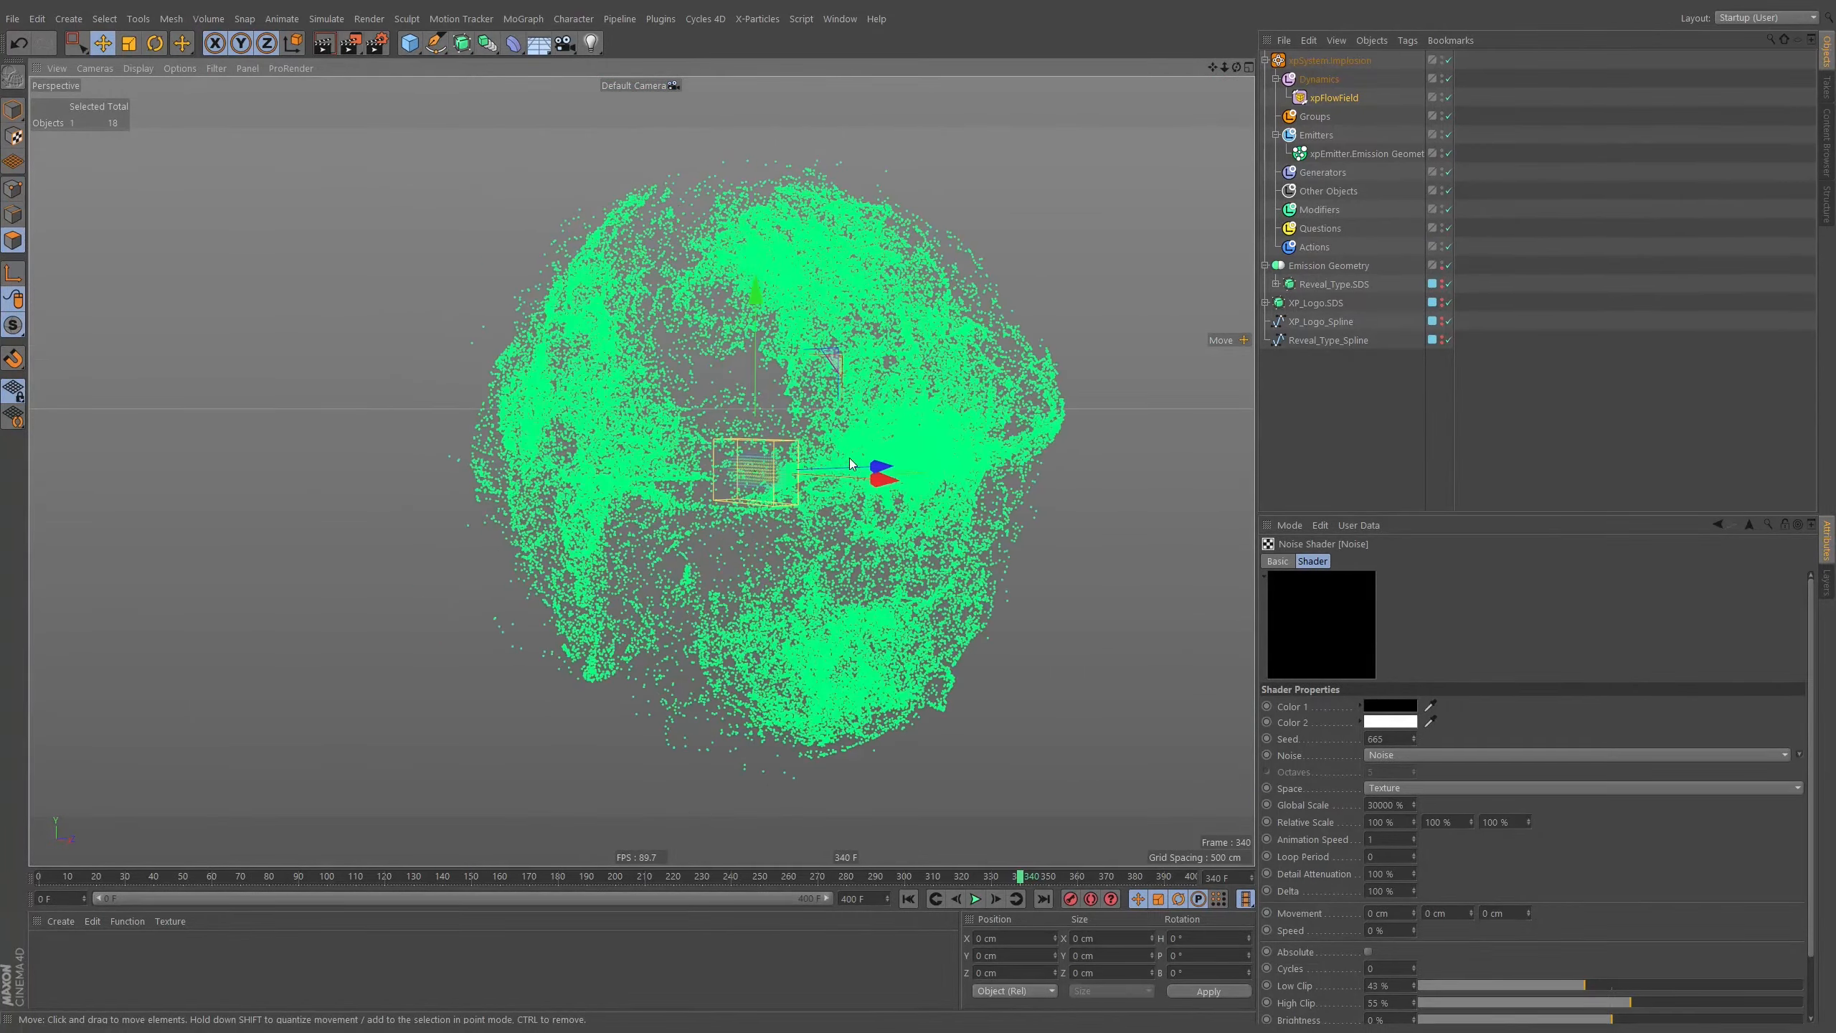
alt+right_drag(726, 482, 818, 491)
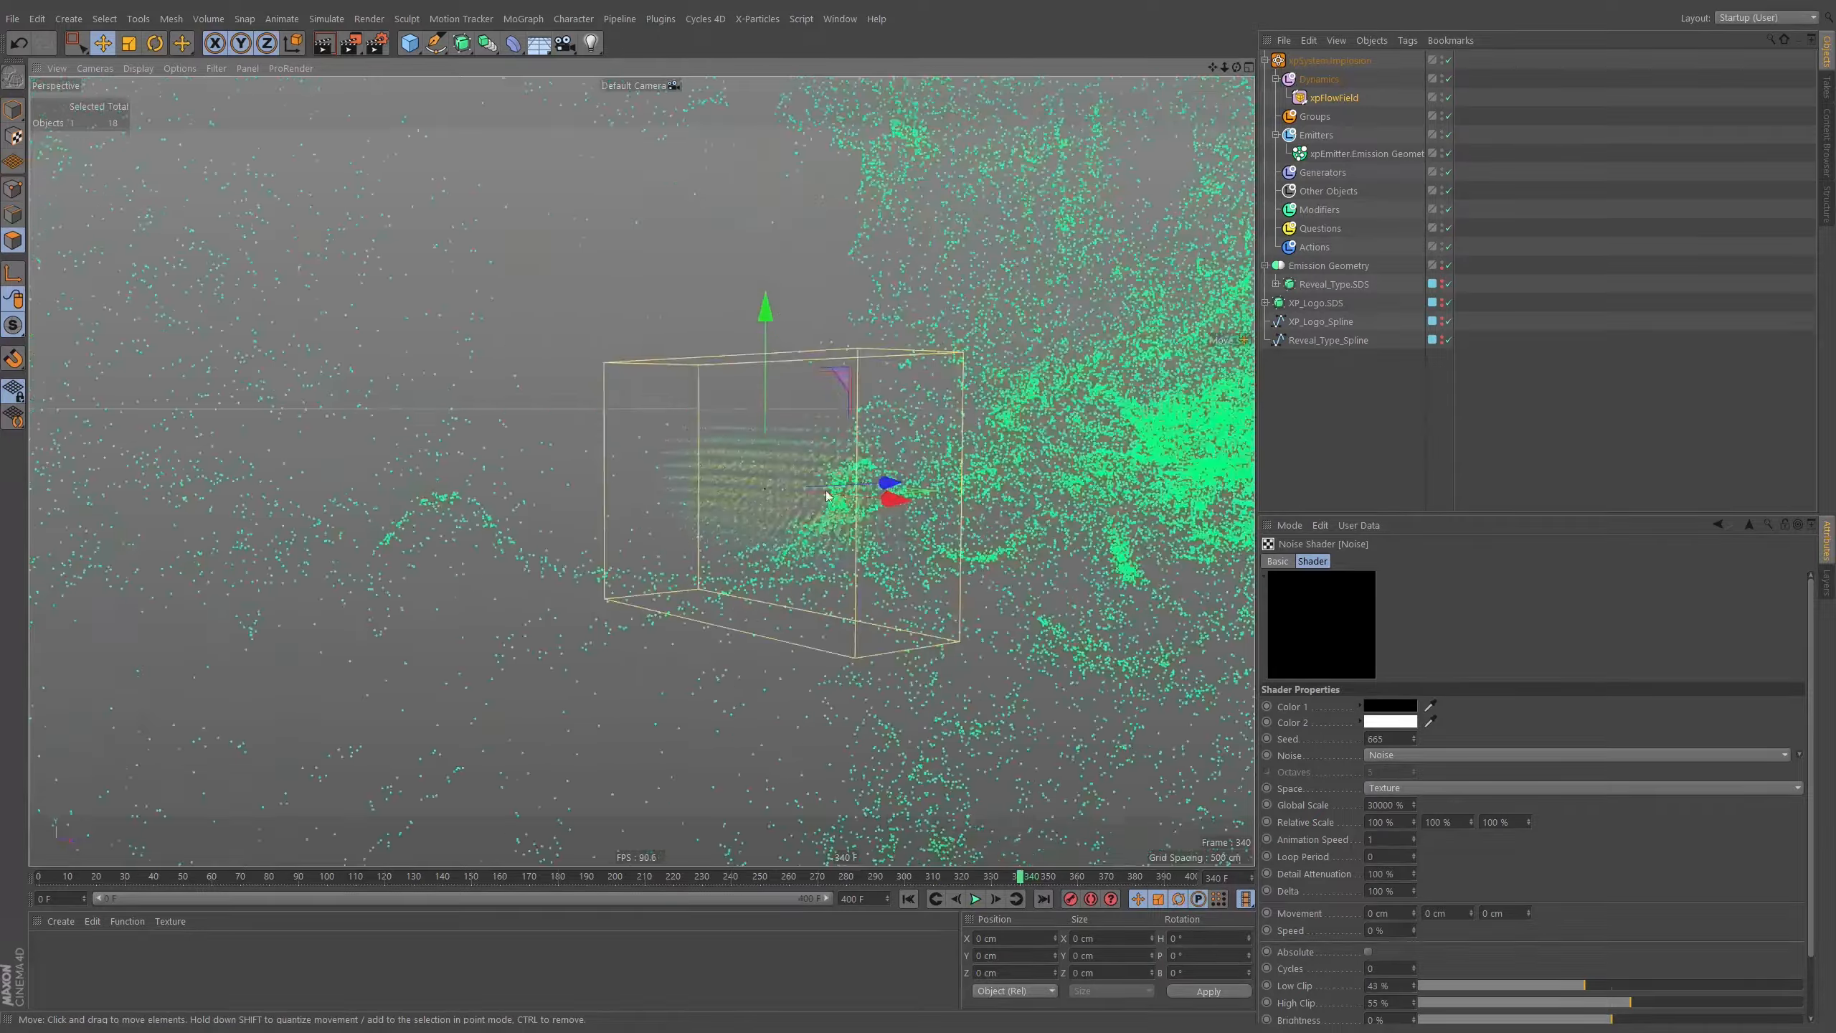
mouse_move(818, 491)
alt+mouse_down()
mouse_move(1010, 497)
mouse_move(805, 502)
alt+mouse_up()
alt+right_drag(805, 504, 857, 442)
alt+drag(857, 443, 914, 434)
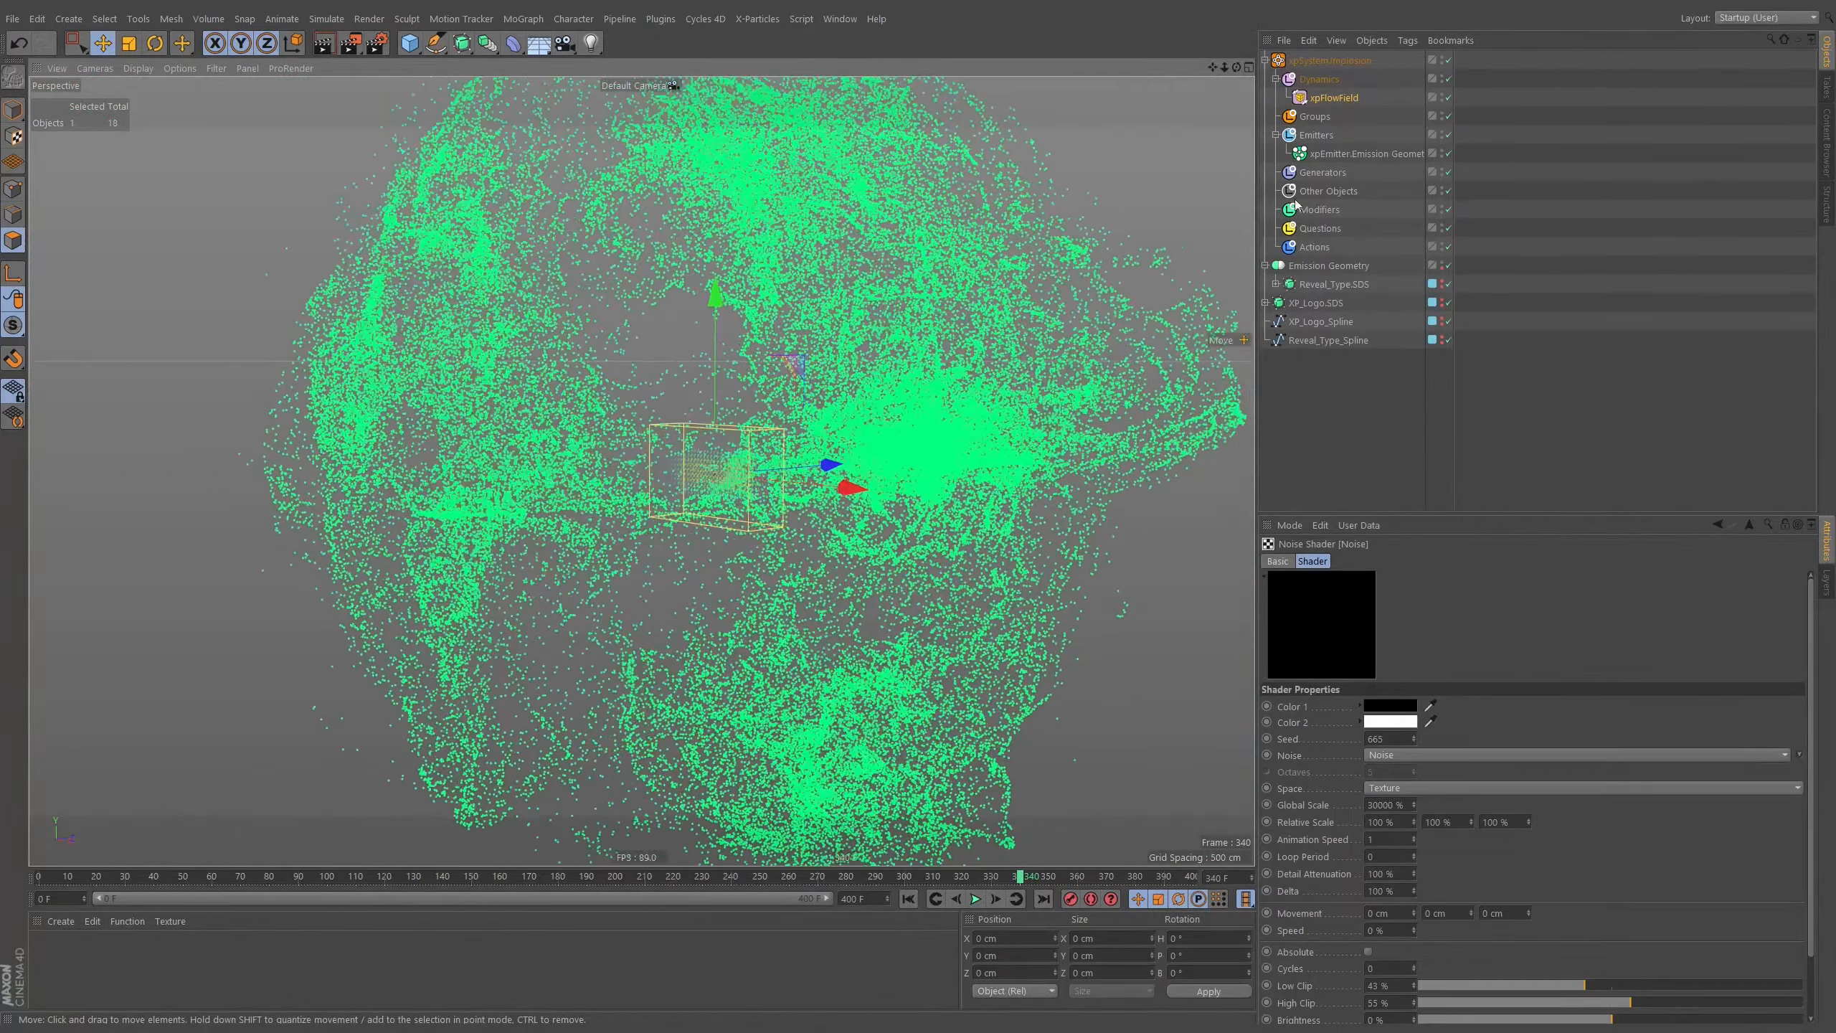
Return to xpFlowField's settings, rewind the simulation, and add a Spherical Field to the modifier's falloff.
click(1751, 525)
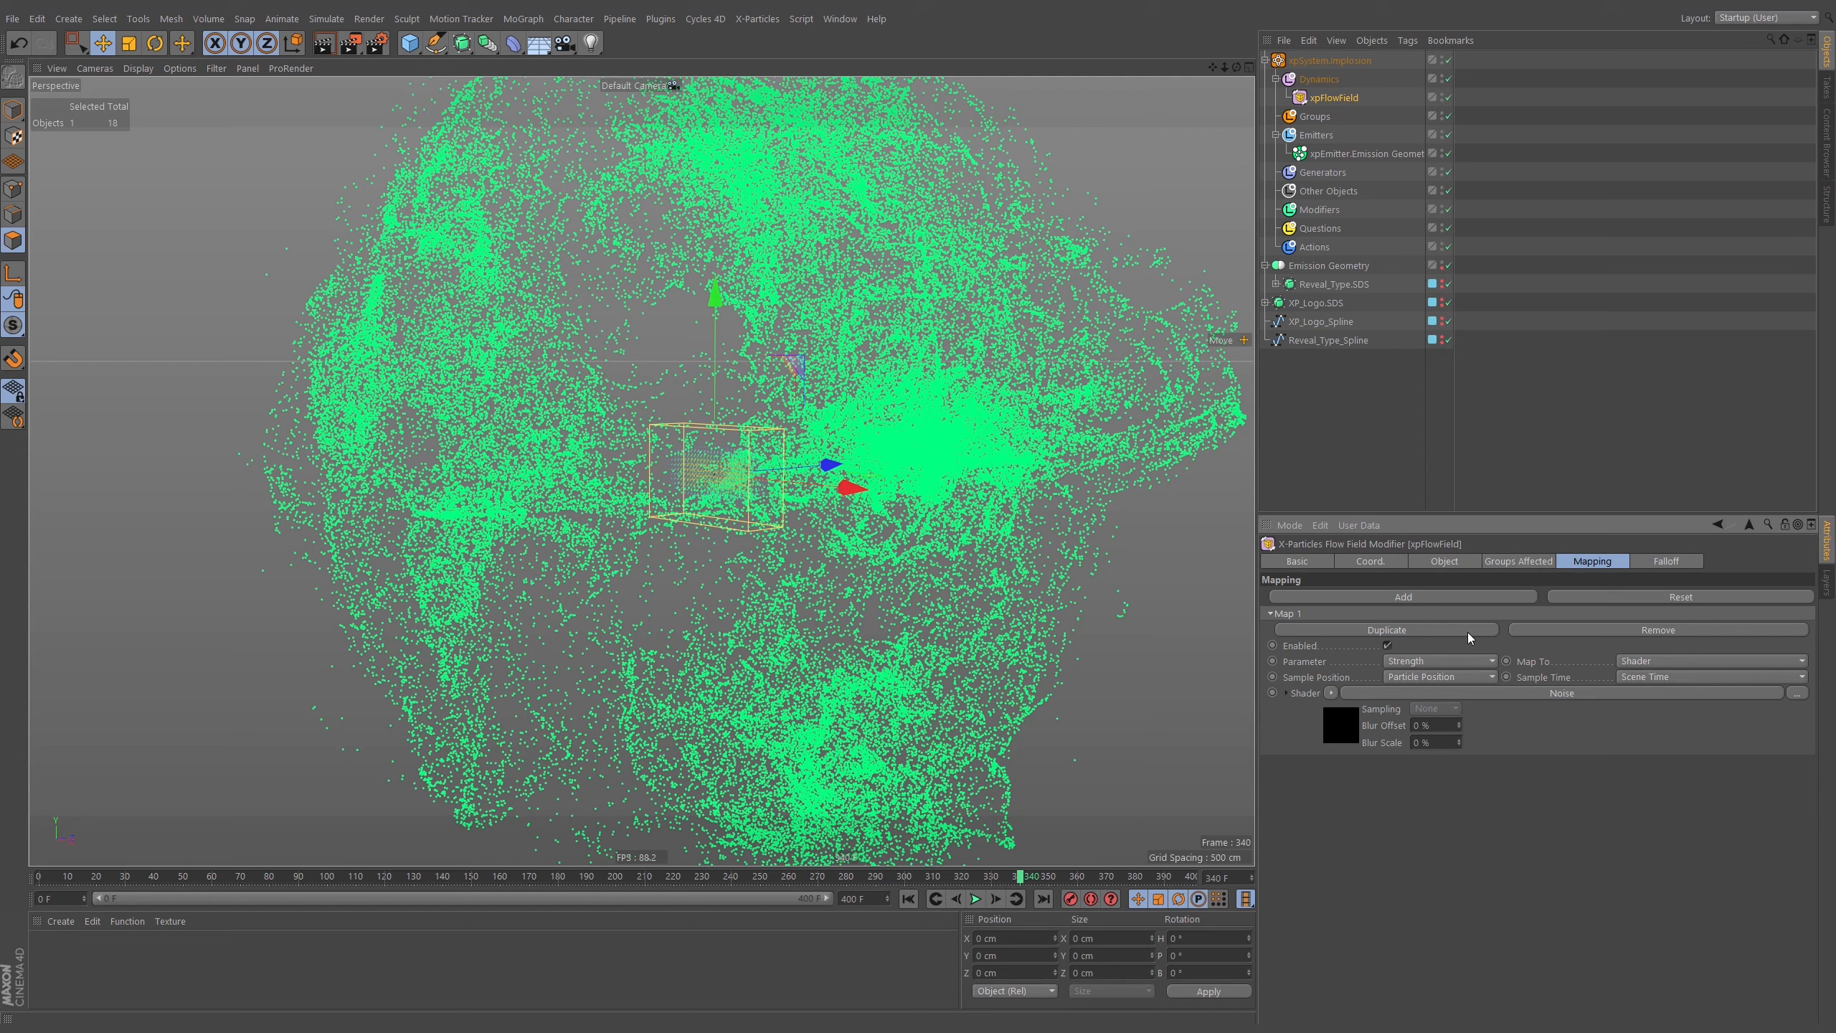
click(908, 899)
scroll(766, 488, up, 5)
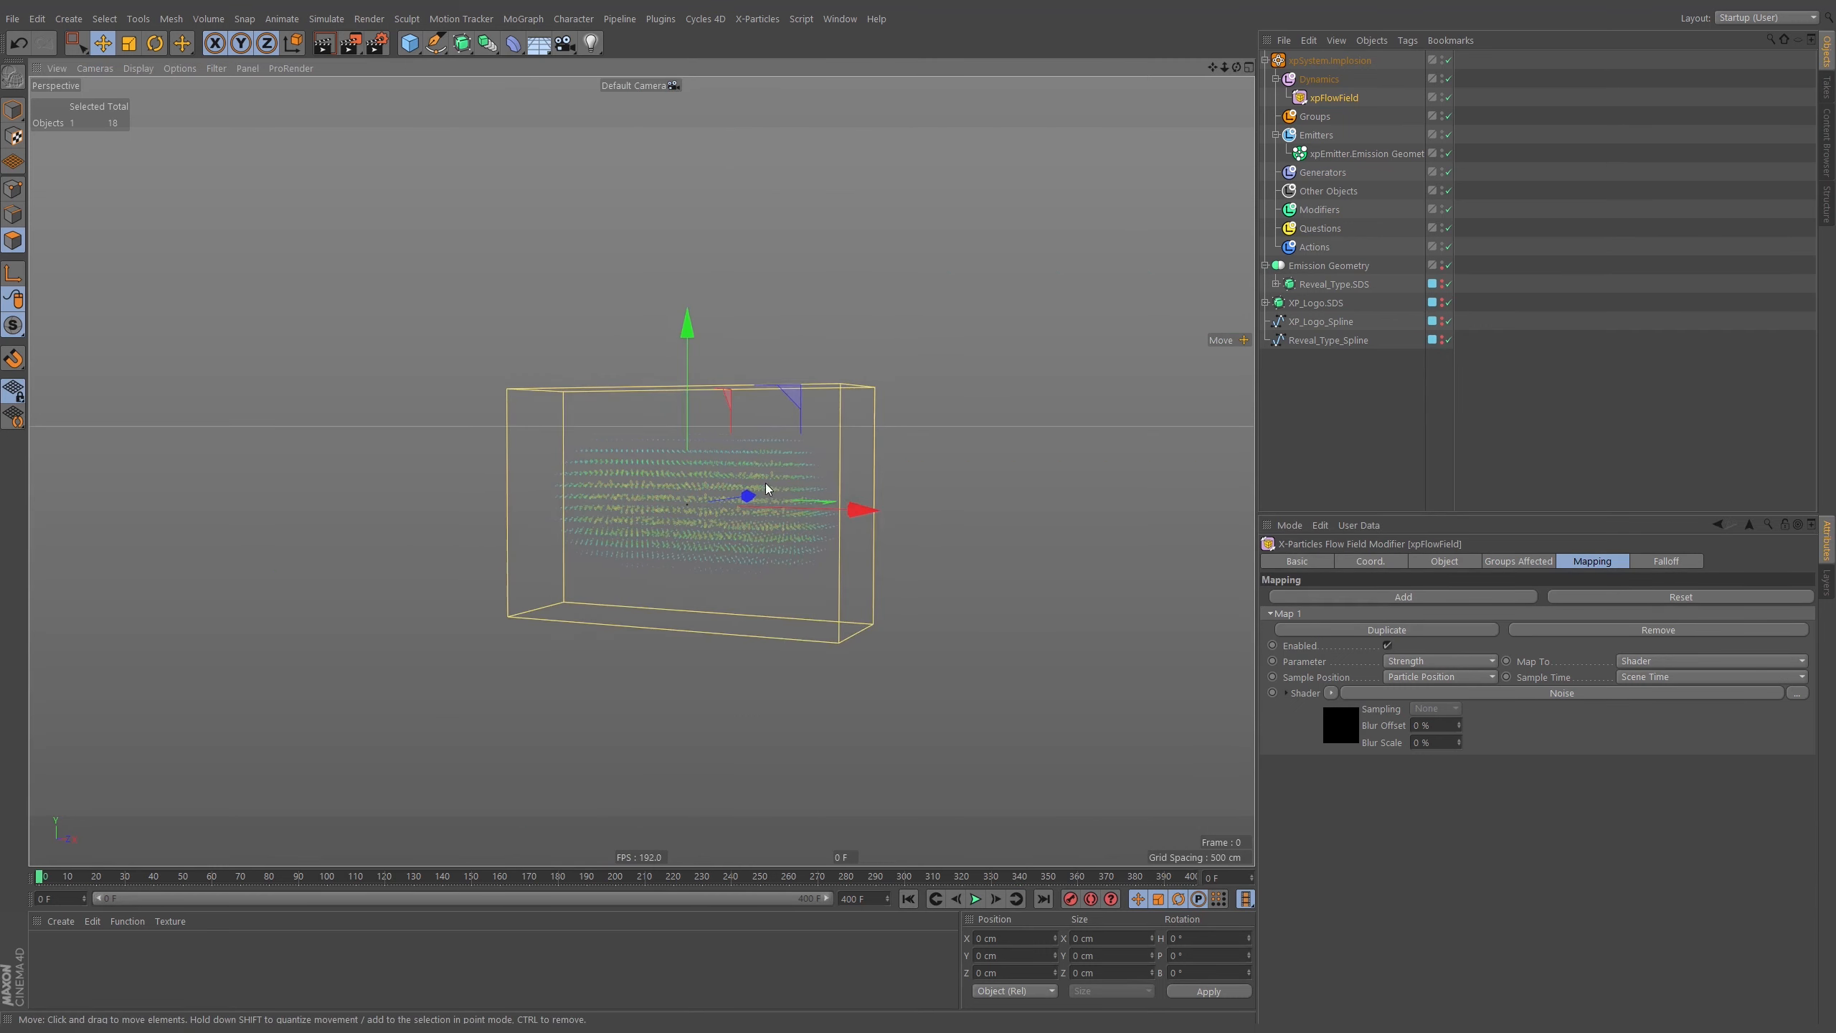
scroll(768, 490, up, 2)
click(1667, 563)
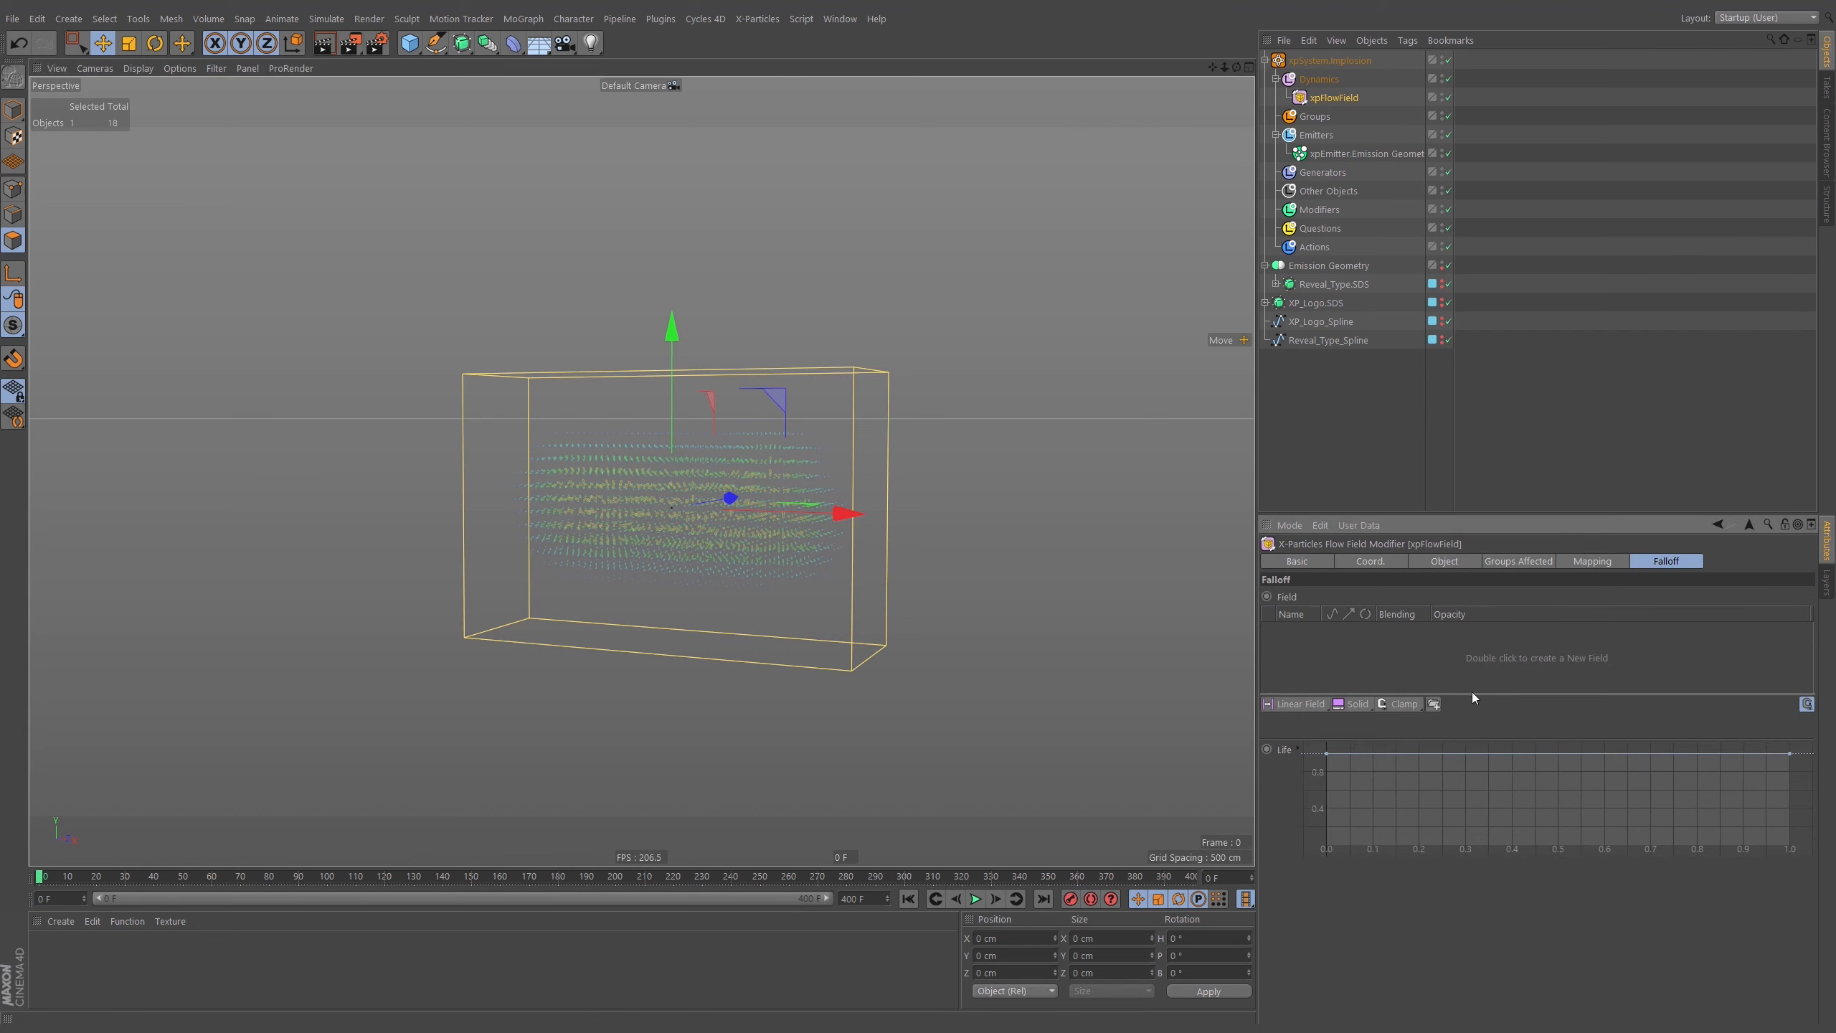
click(1300, 702)
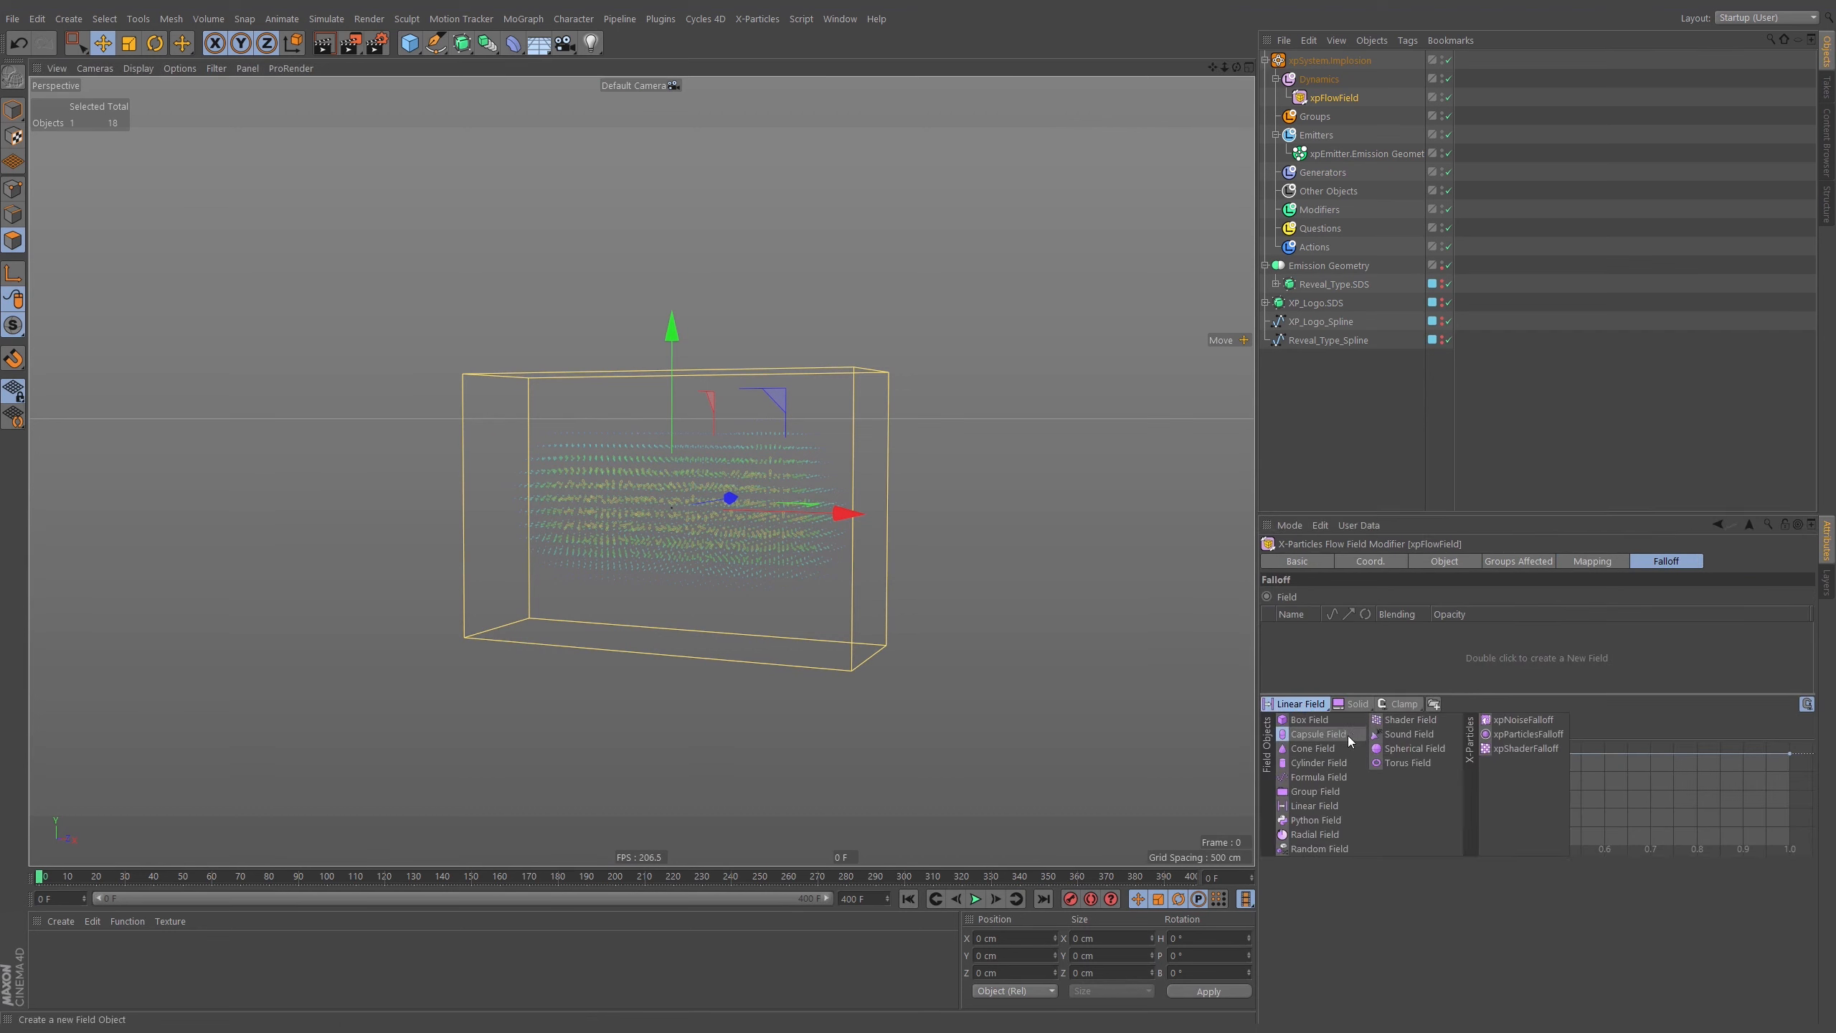
click(1292, 716)
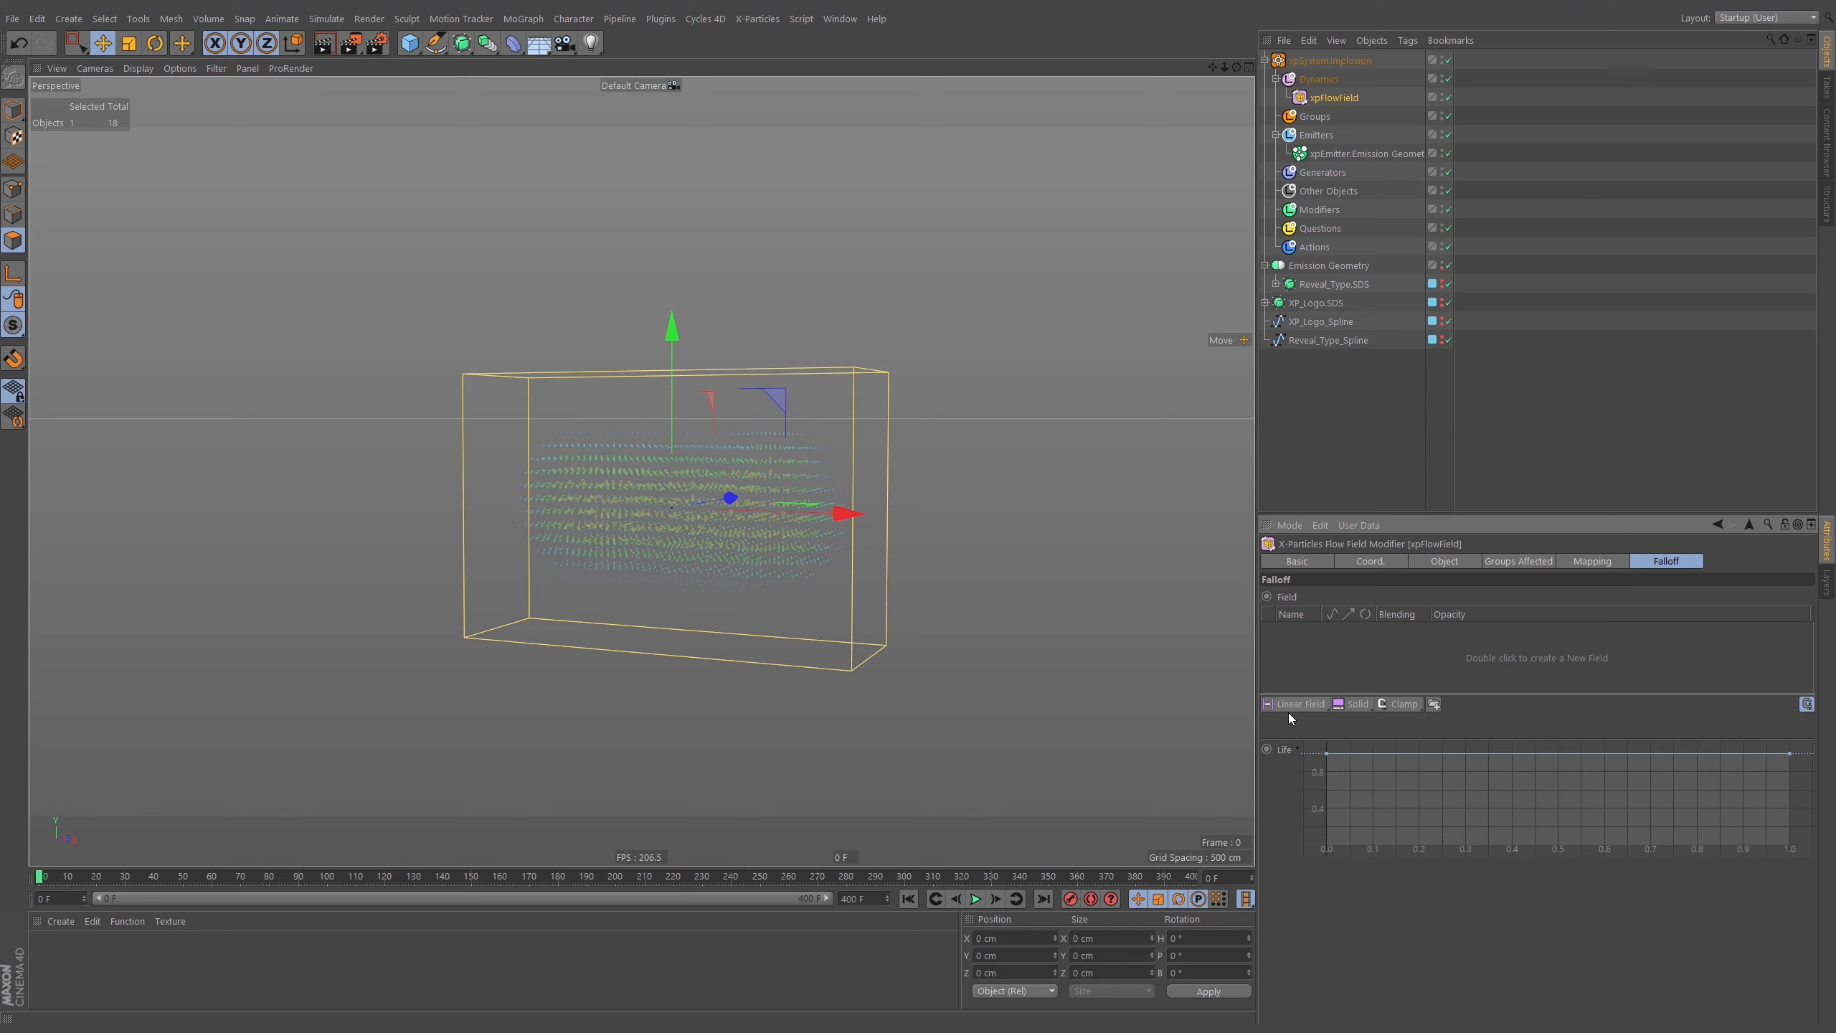
click(1303, 703)
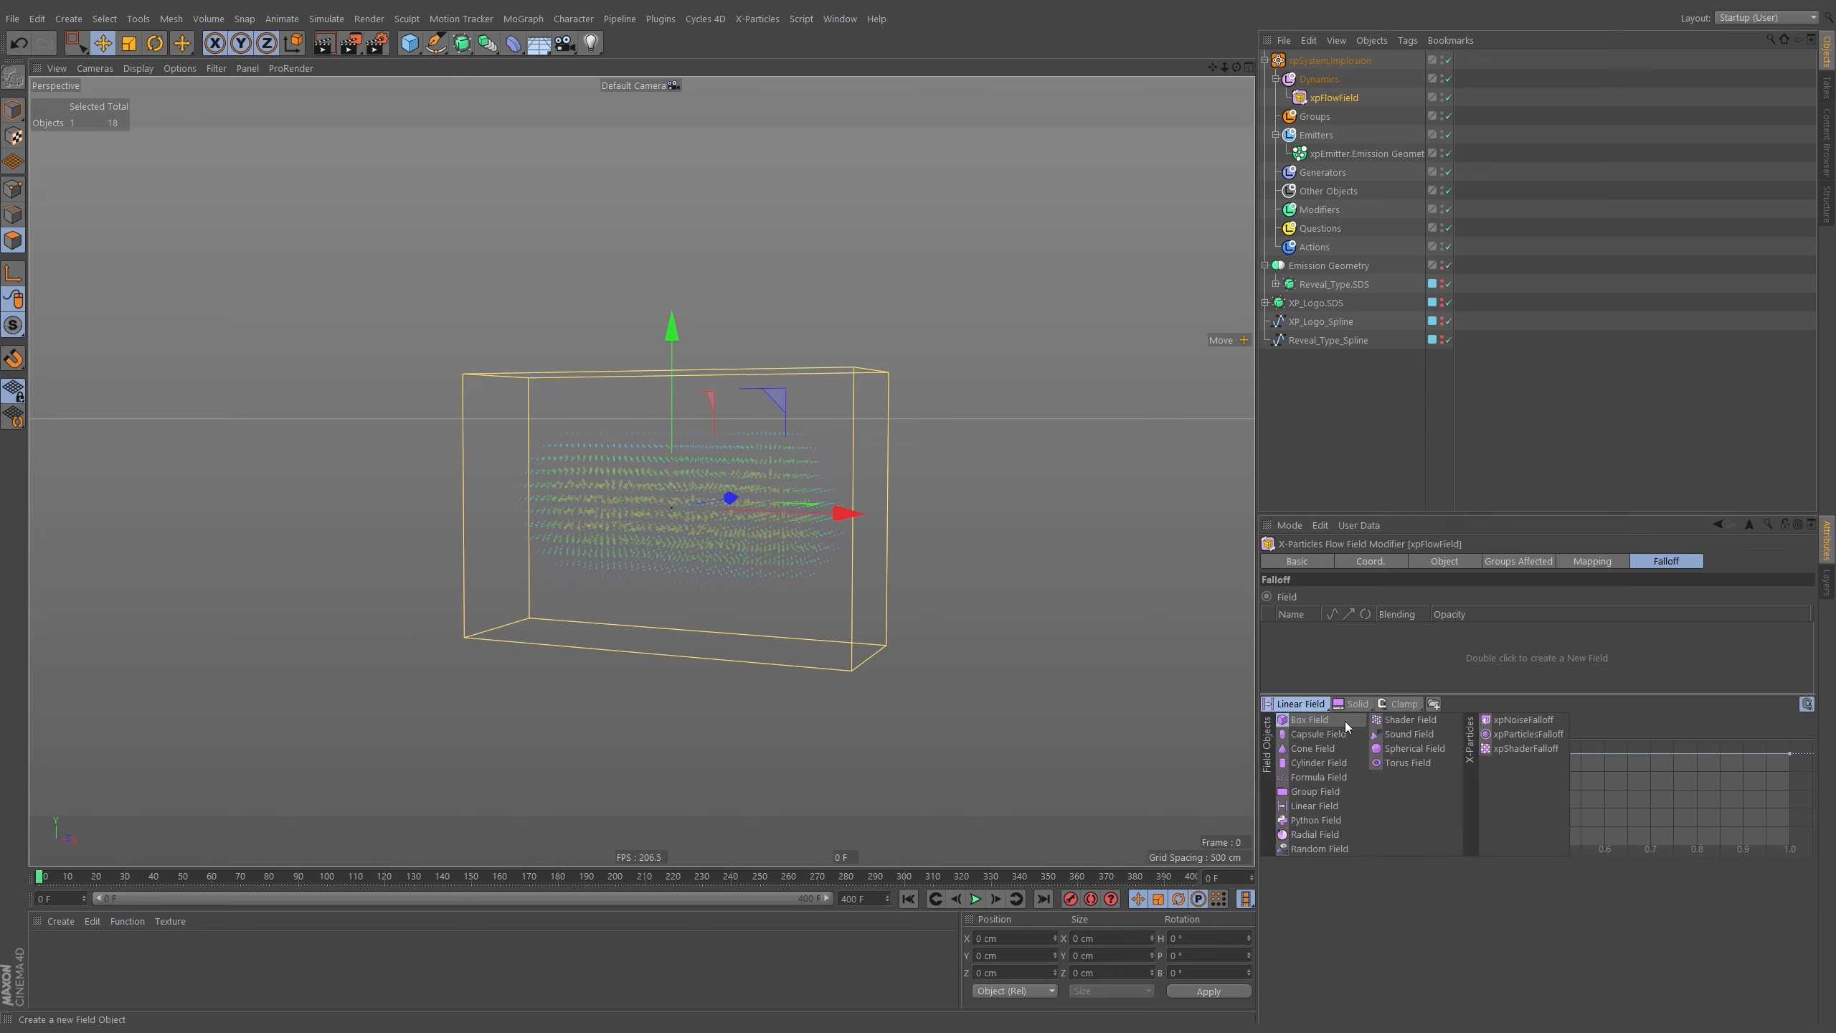
click(1406, 750)
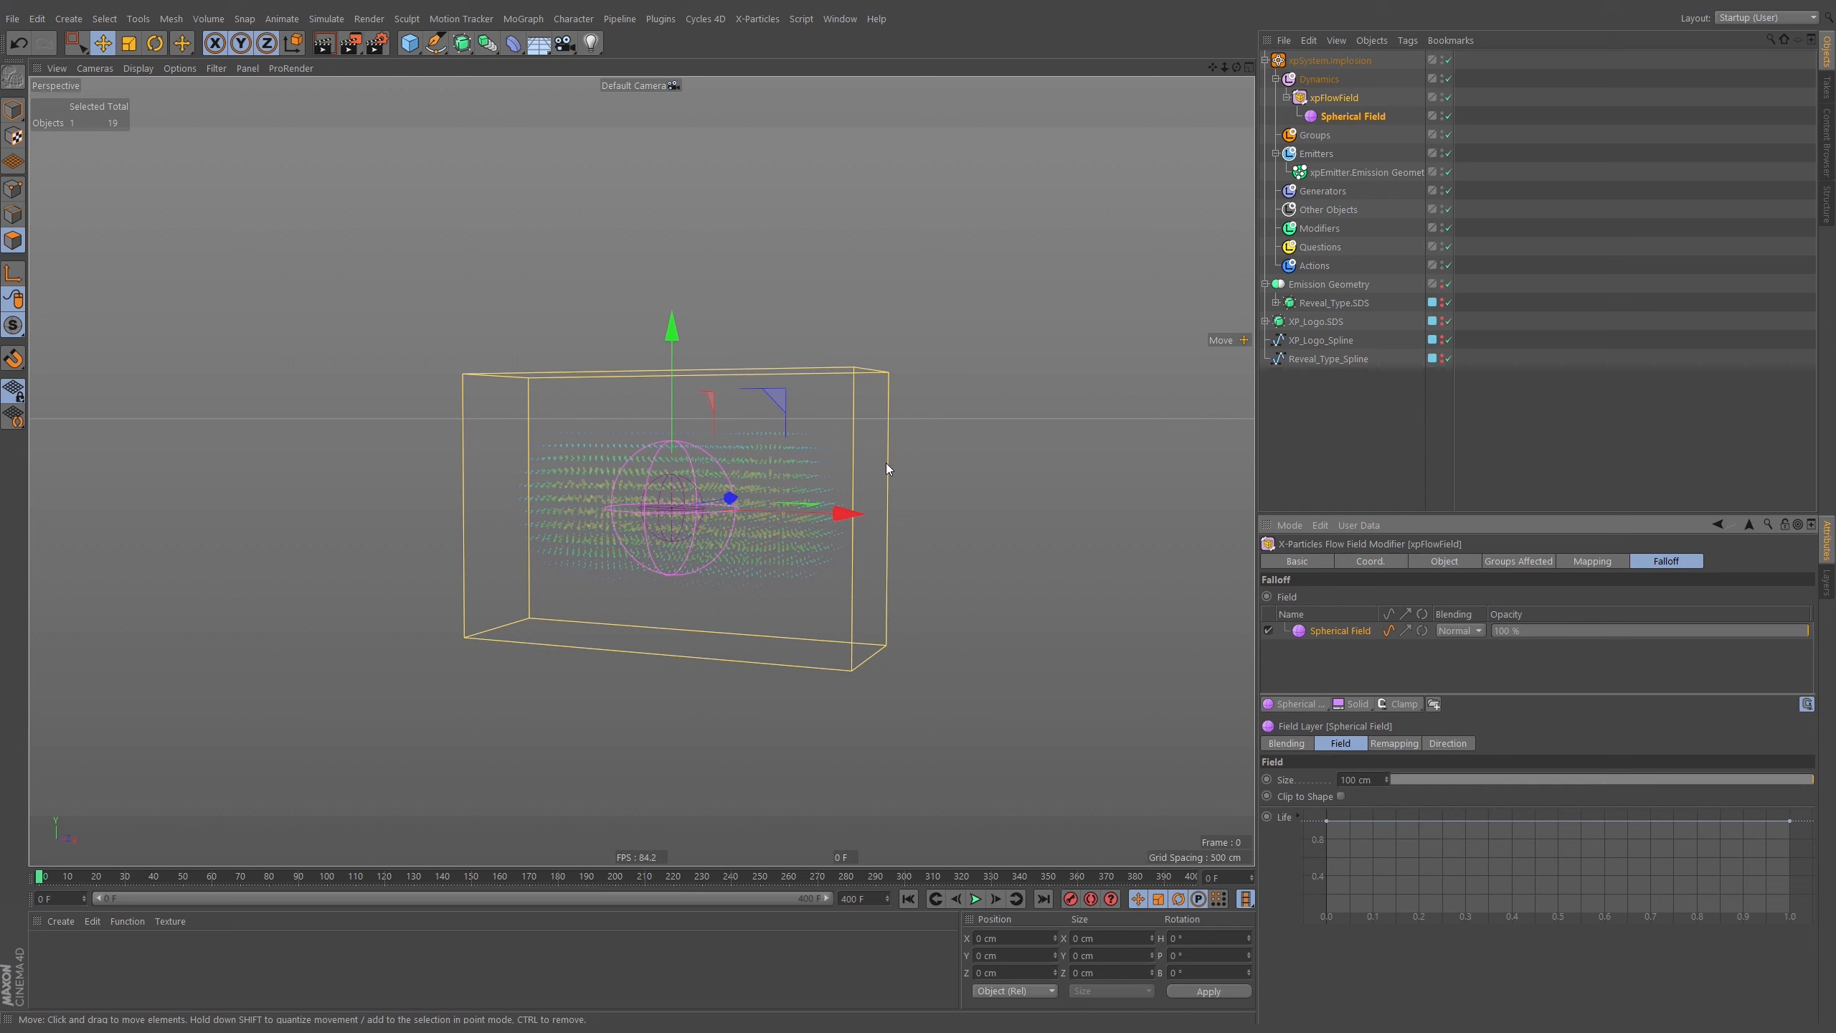
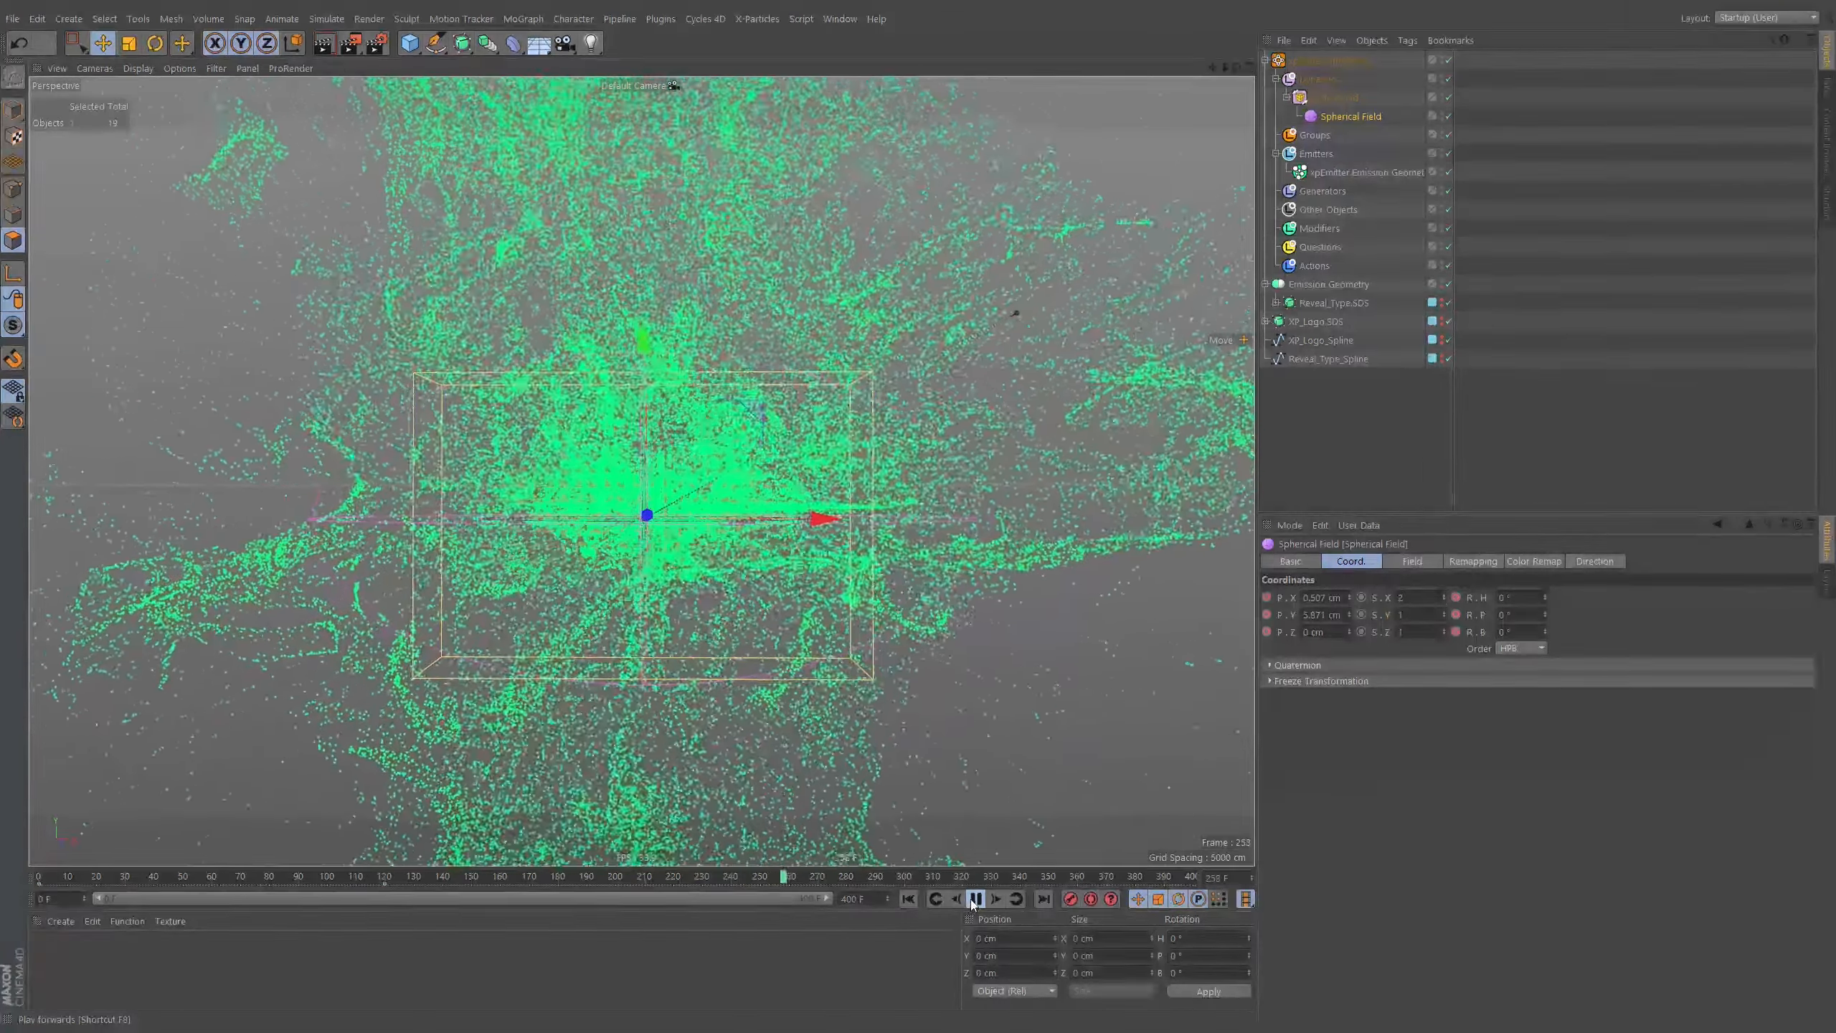
Move the Spherical Field's end position keyframe to frame 220 and replay the simulation from the start.
click(909, 900)
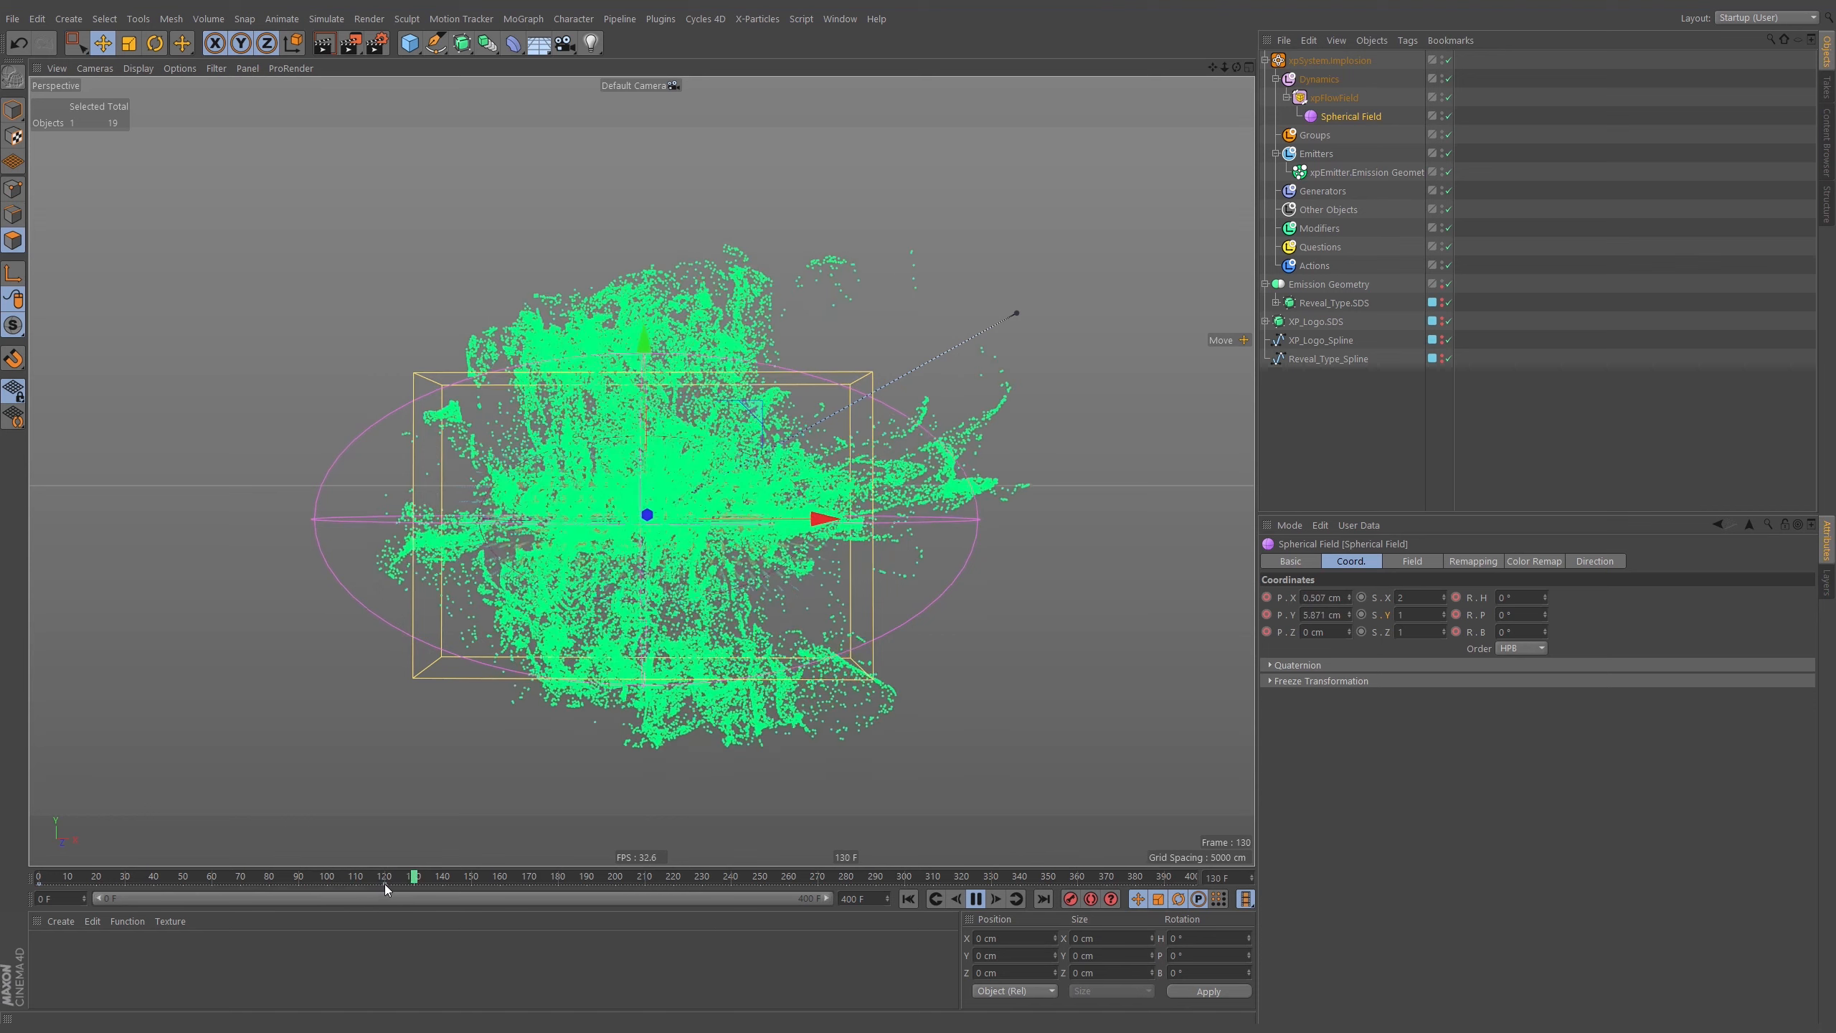
click(422, 884)
drag(457, 888, 671, 893)
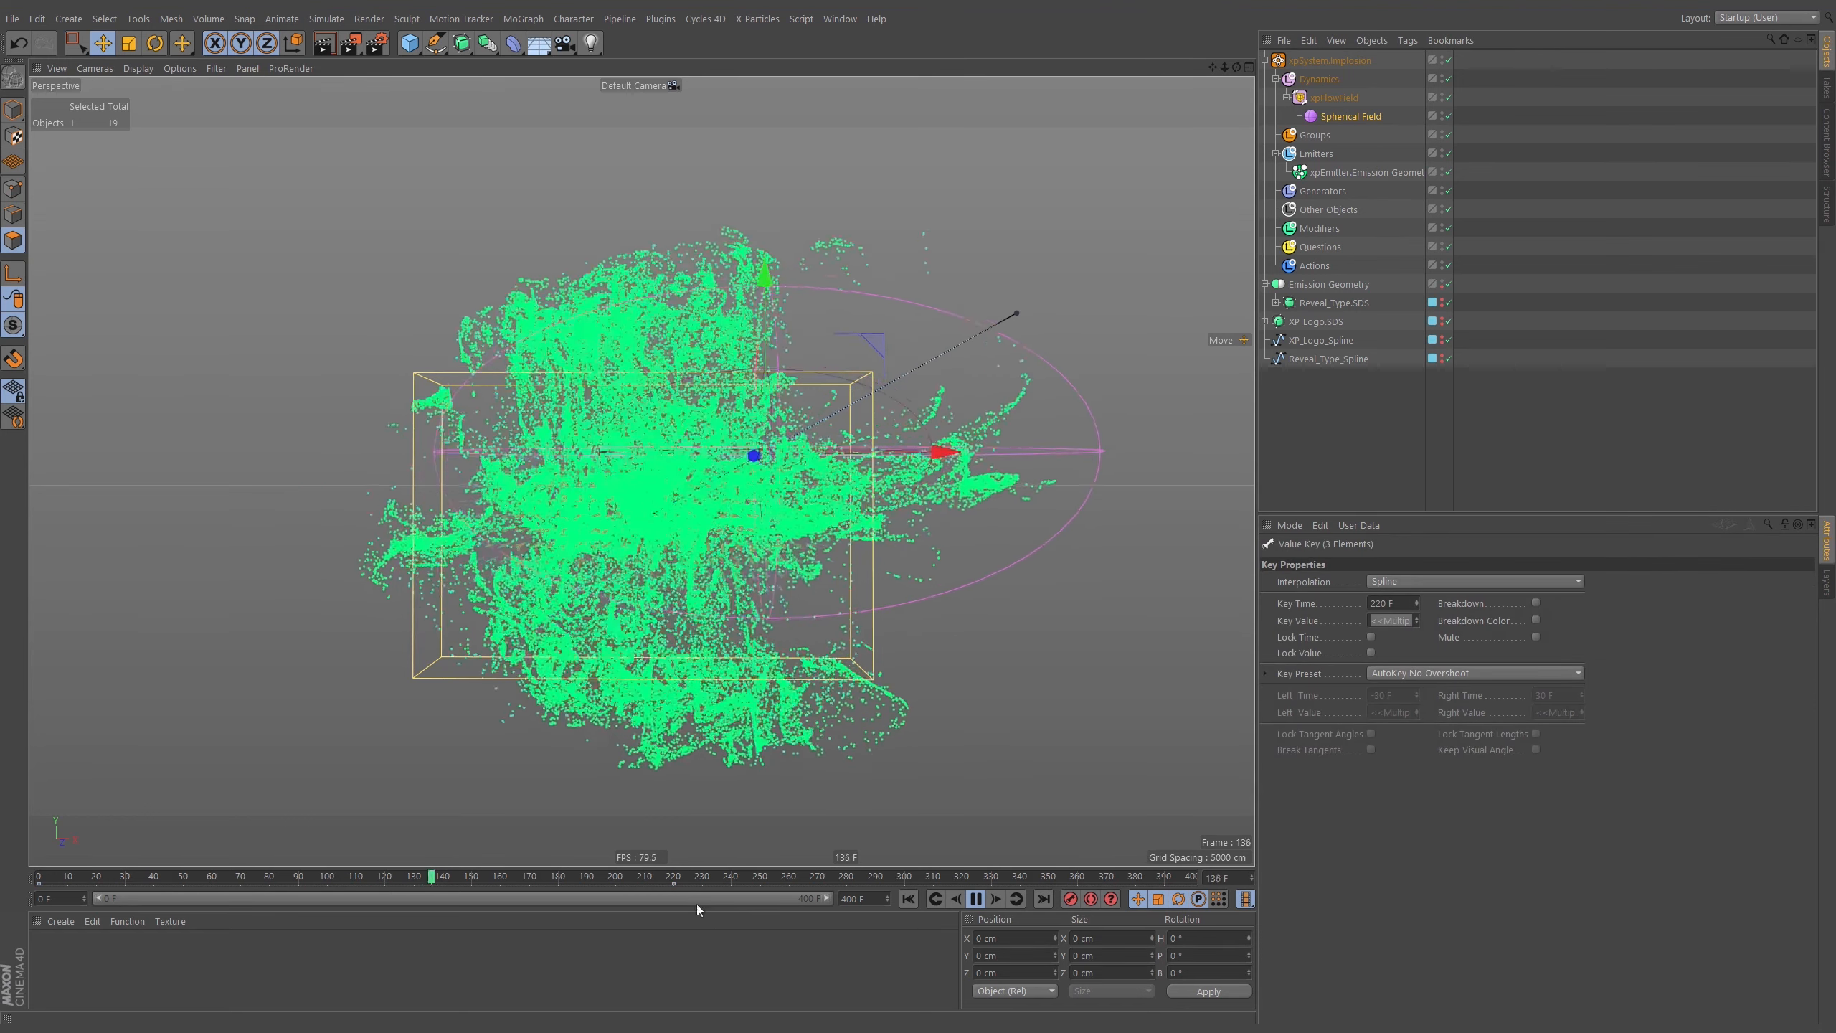
click(909, 900)
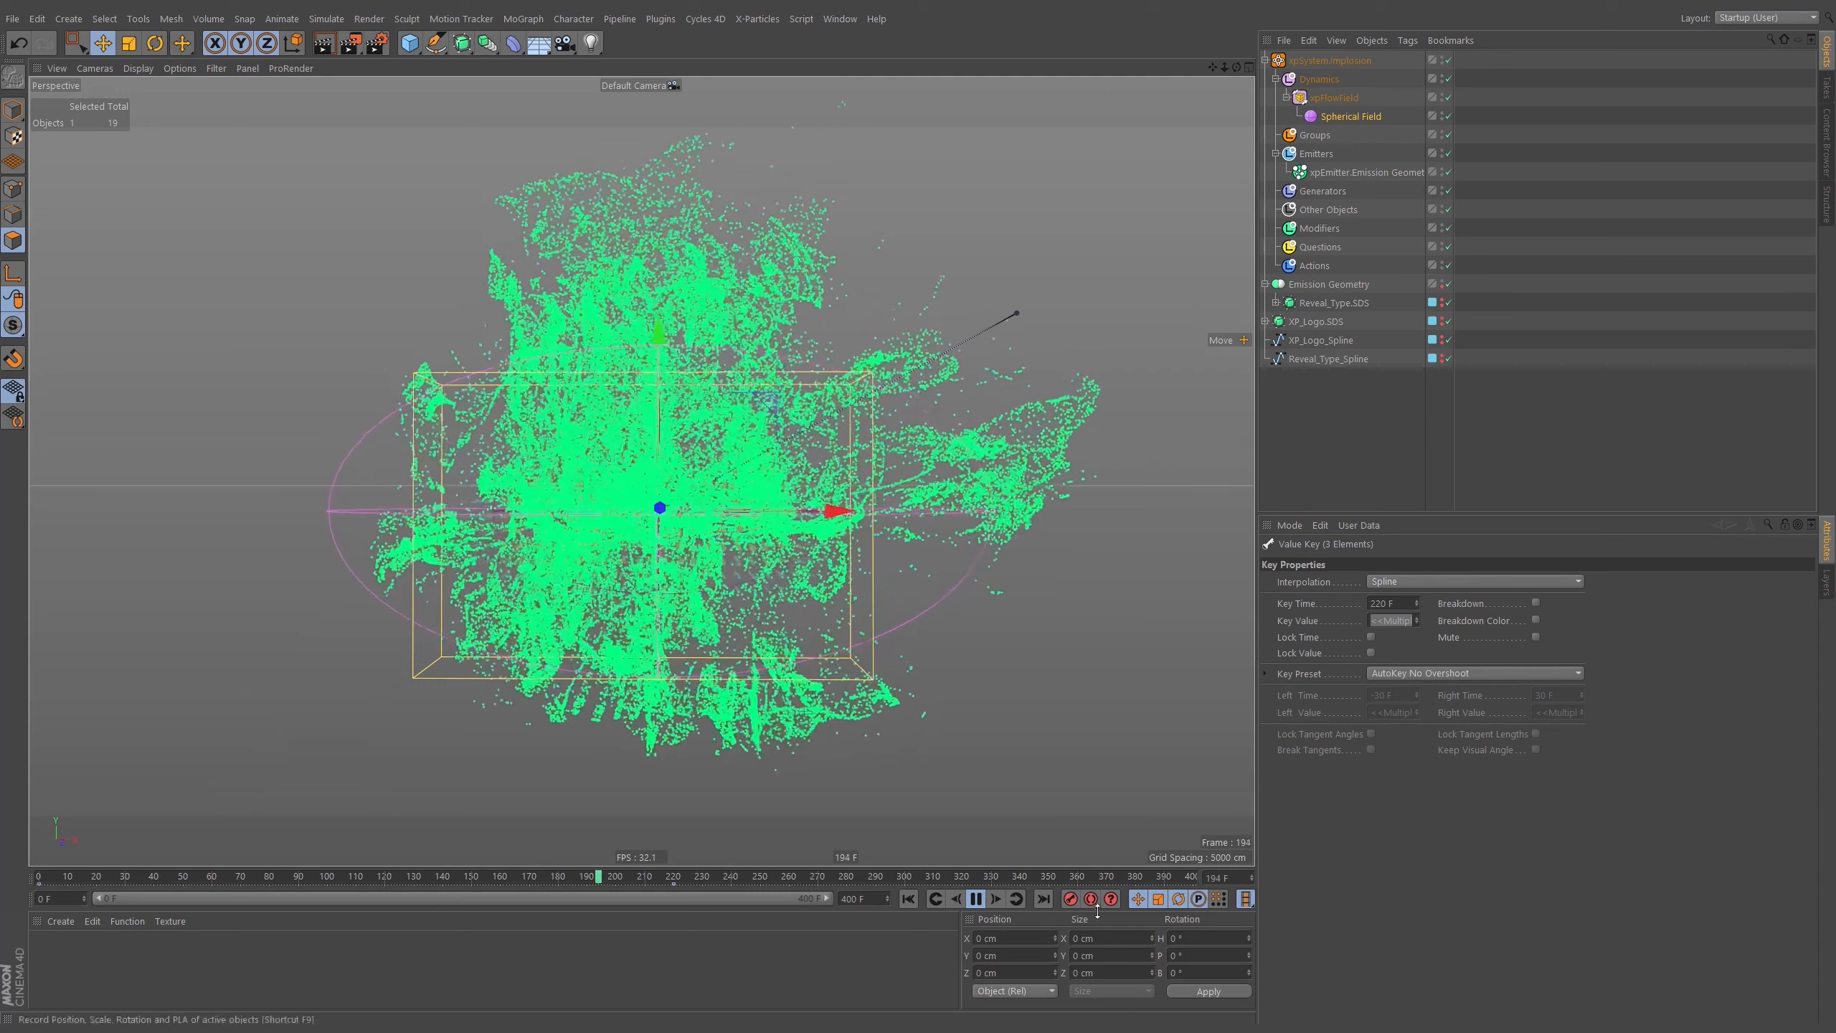
click(975, 898)
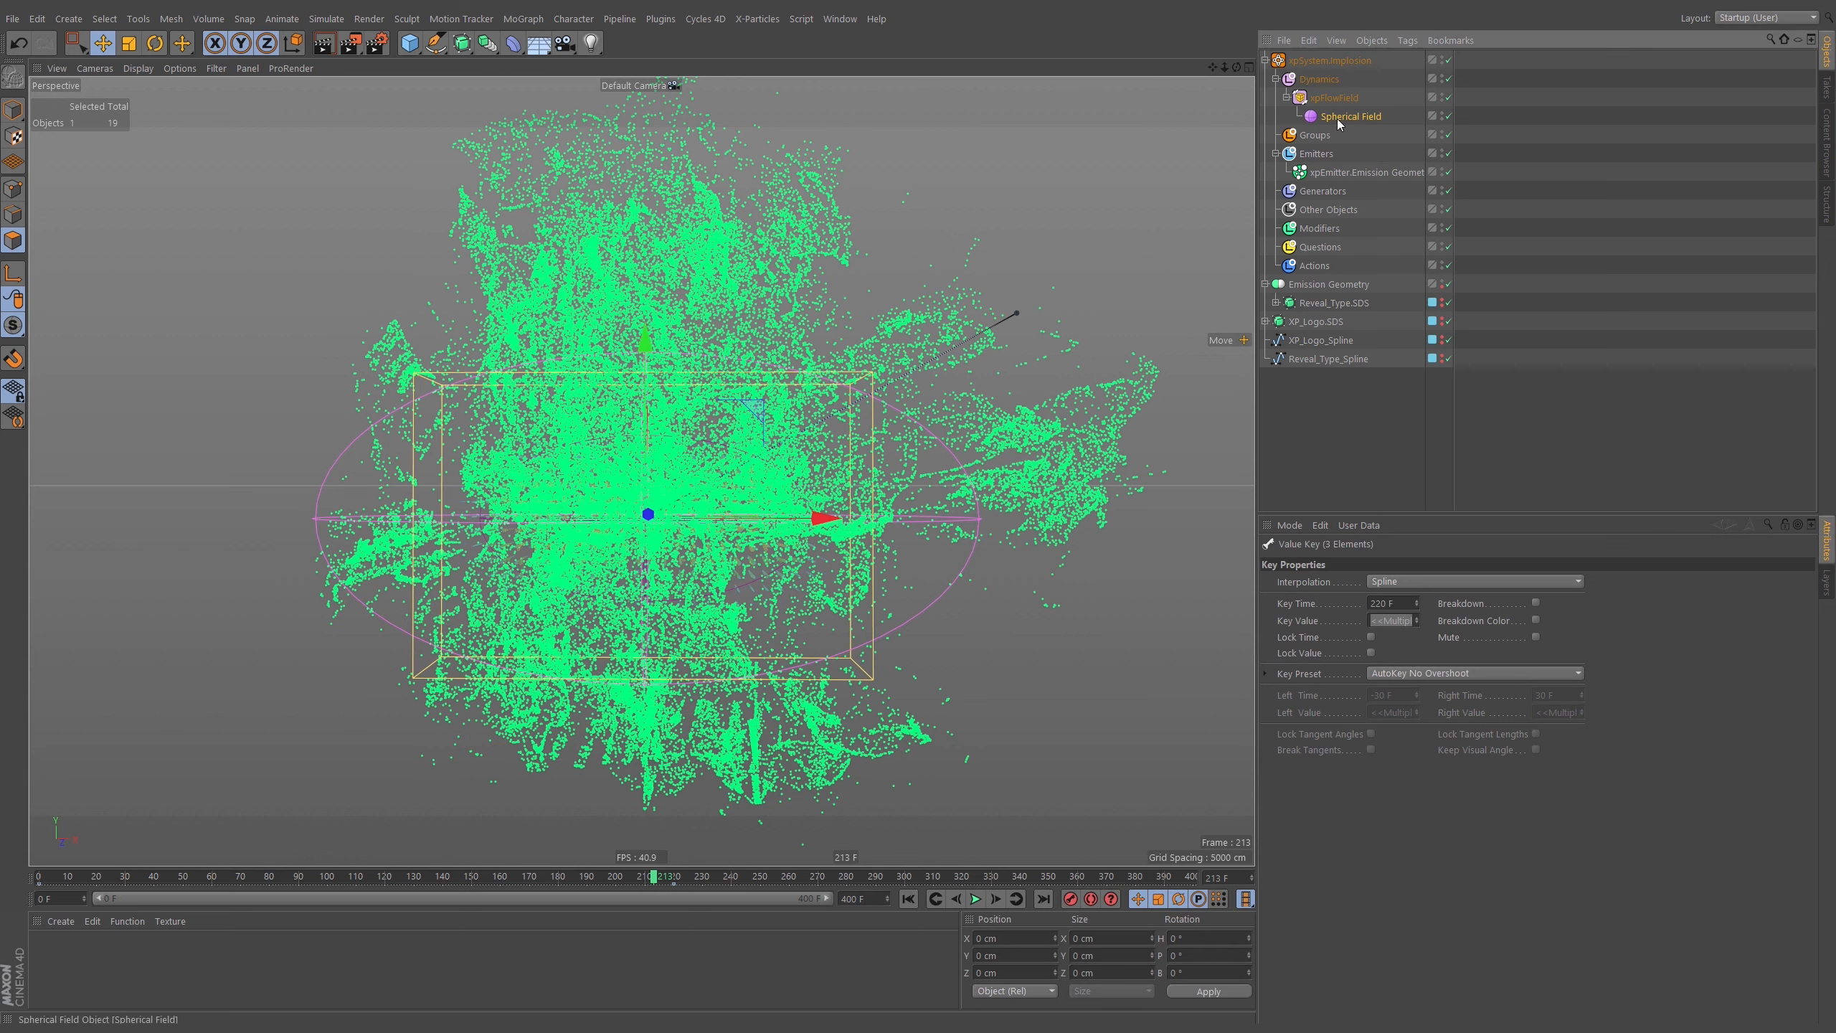
Set the interpolation of all the Spherical Field's position keyframes to Linear and rewind the animation.
drag(622, 882, 977, 880)
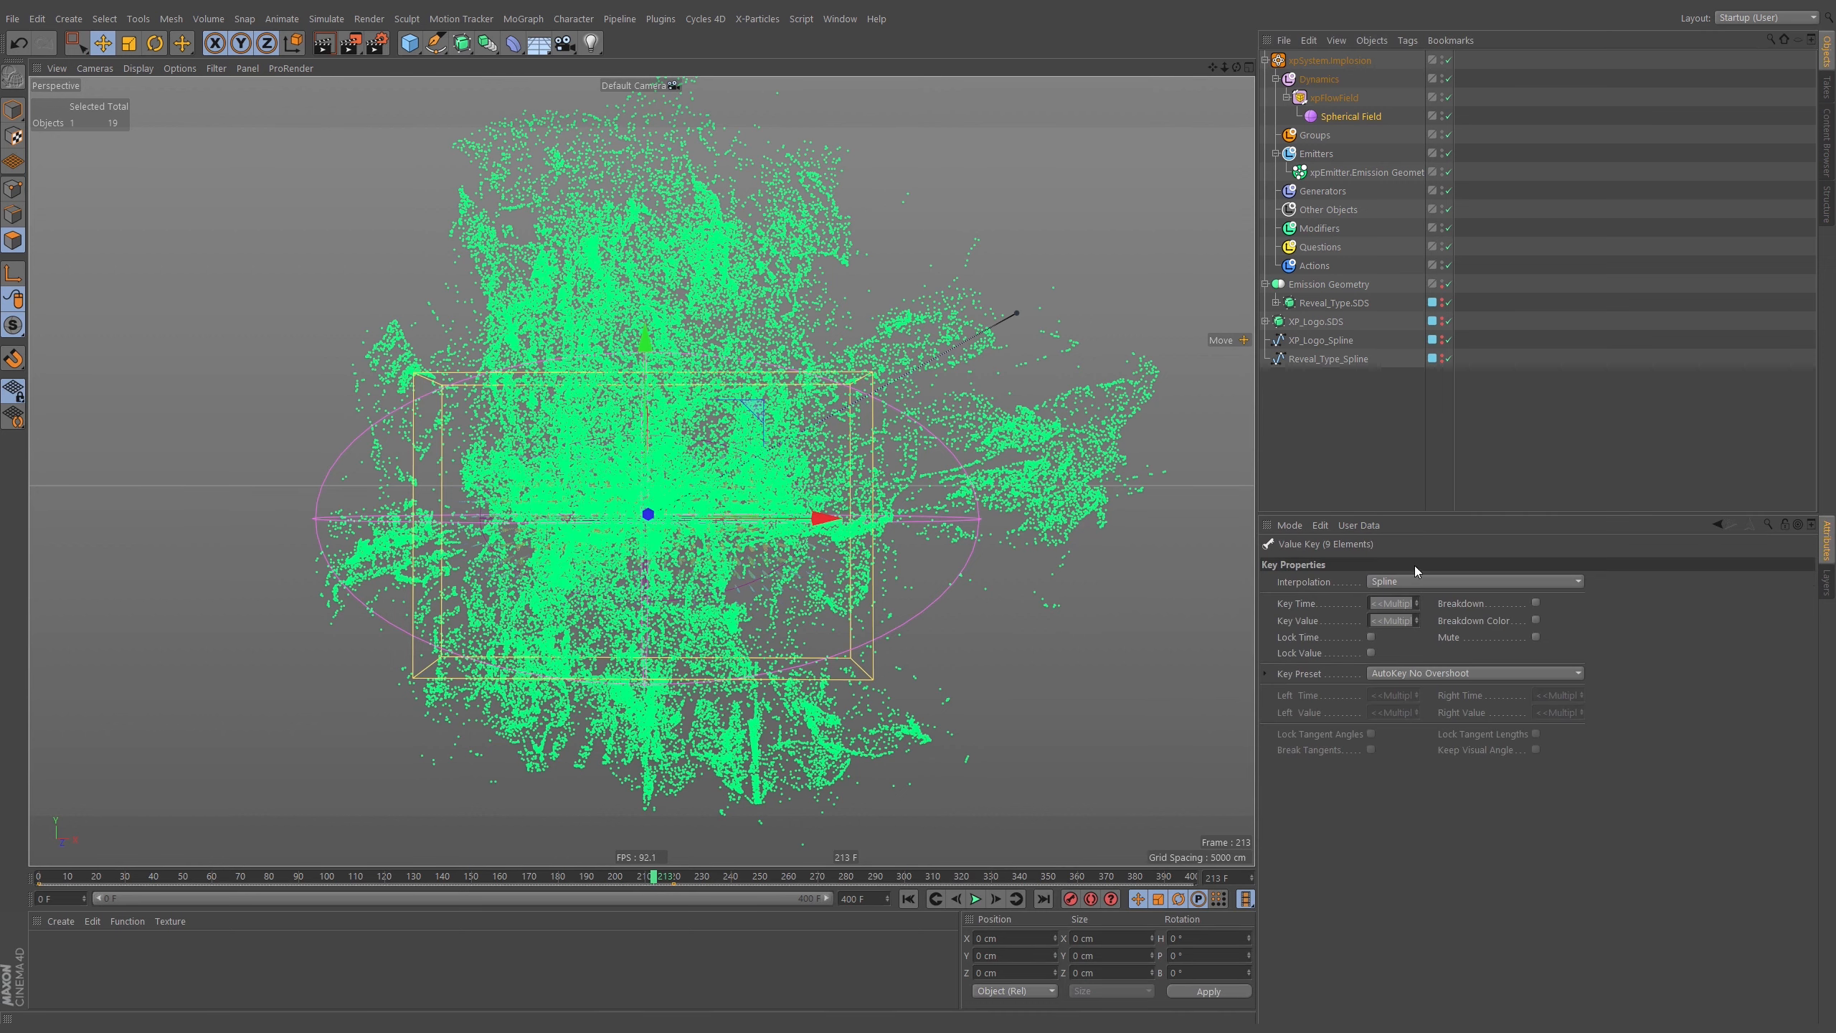
click(1404, 580)
click(1392, 611)
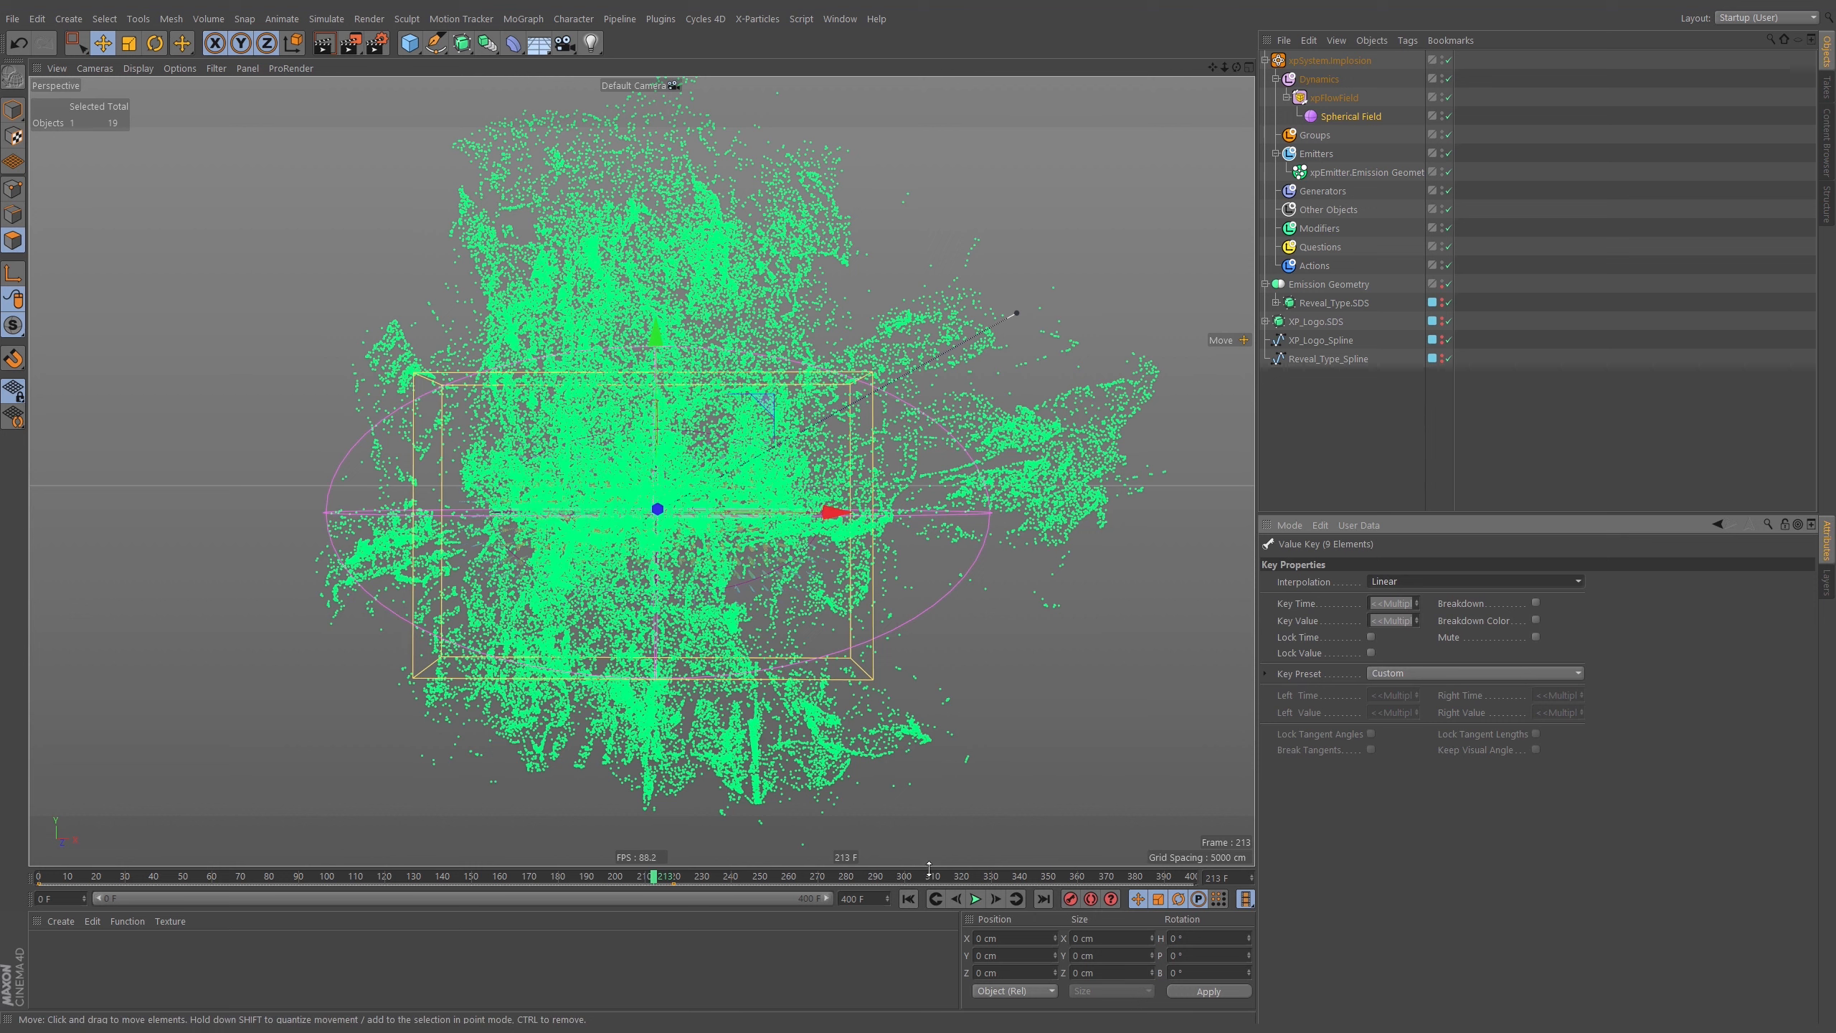
click(909, 898)
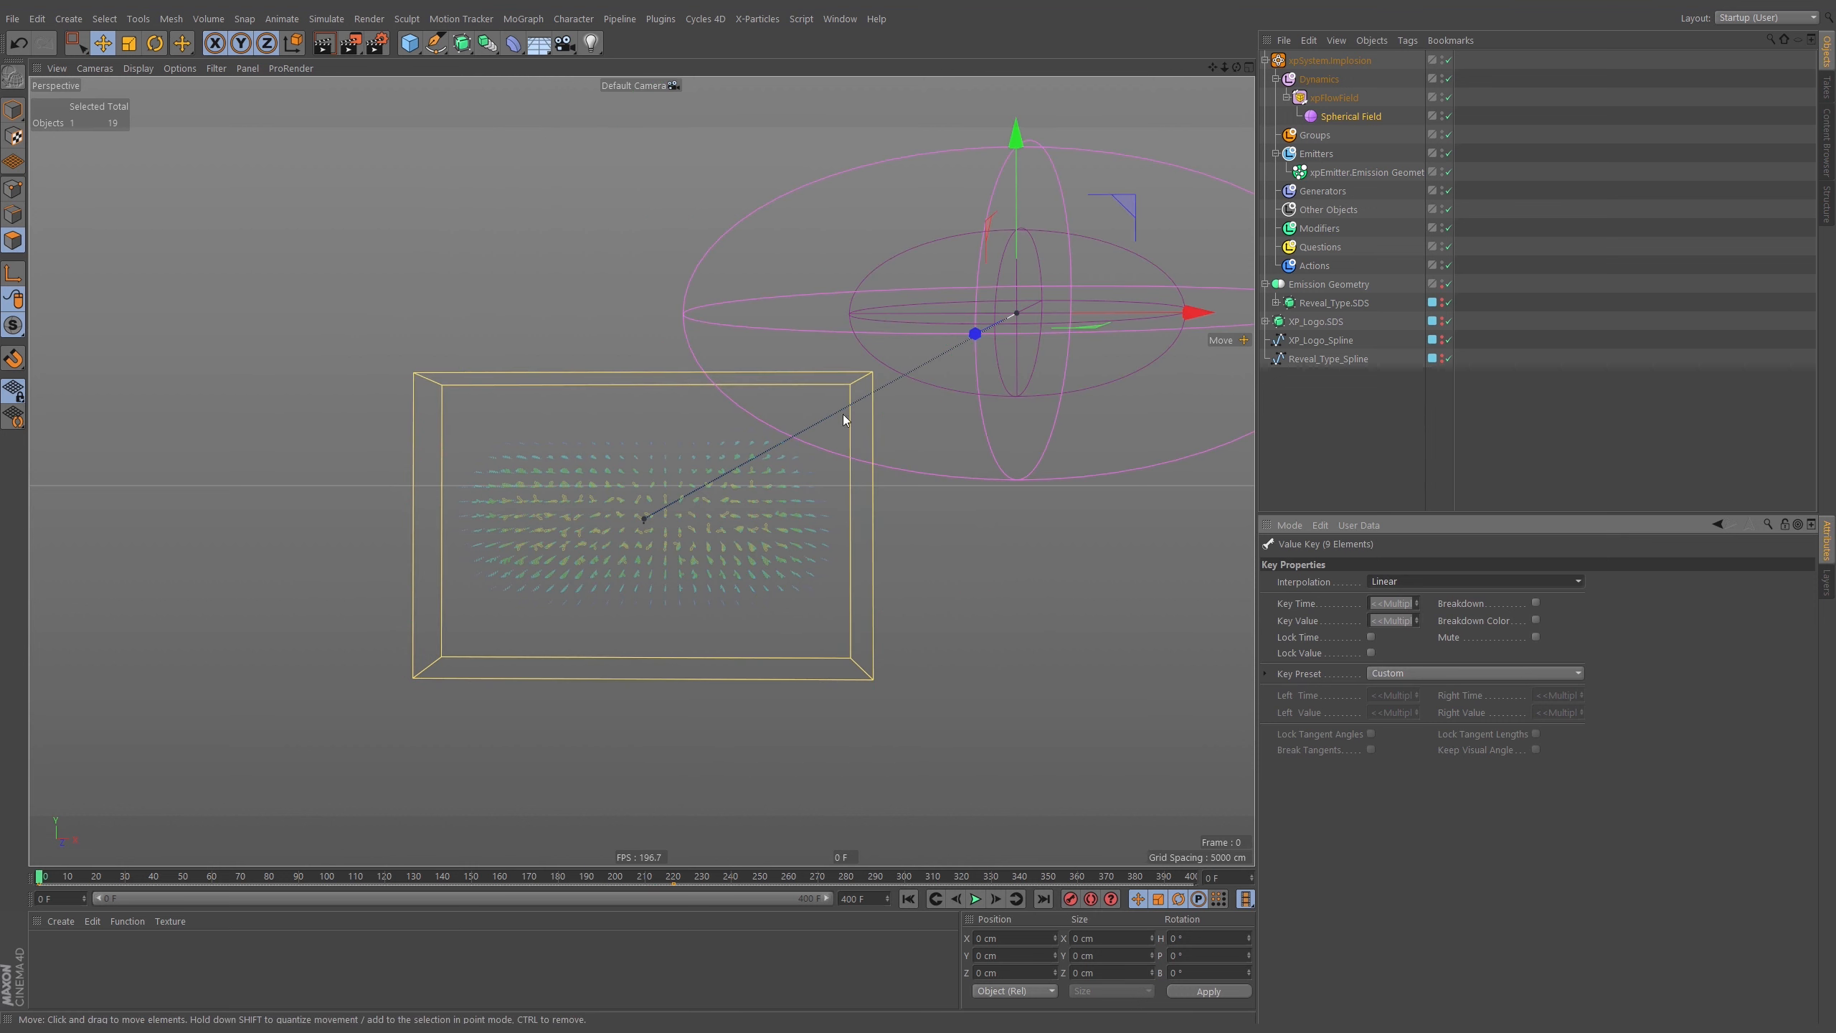
Set the Spherical Field's remapping inner offset to 79% and play the simulation, checking the particle spread from the side.
click(1332, 115)
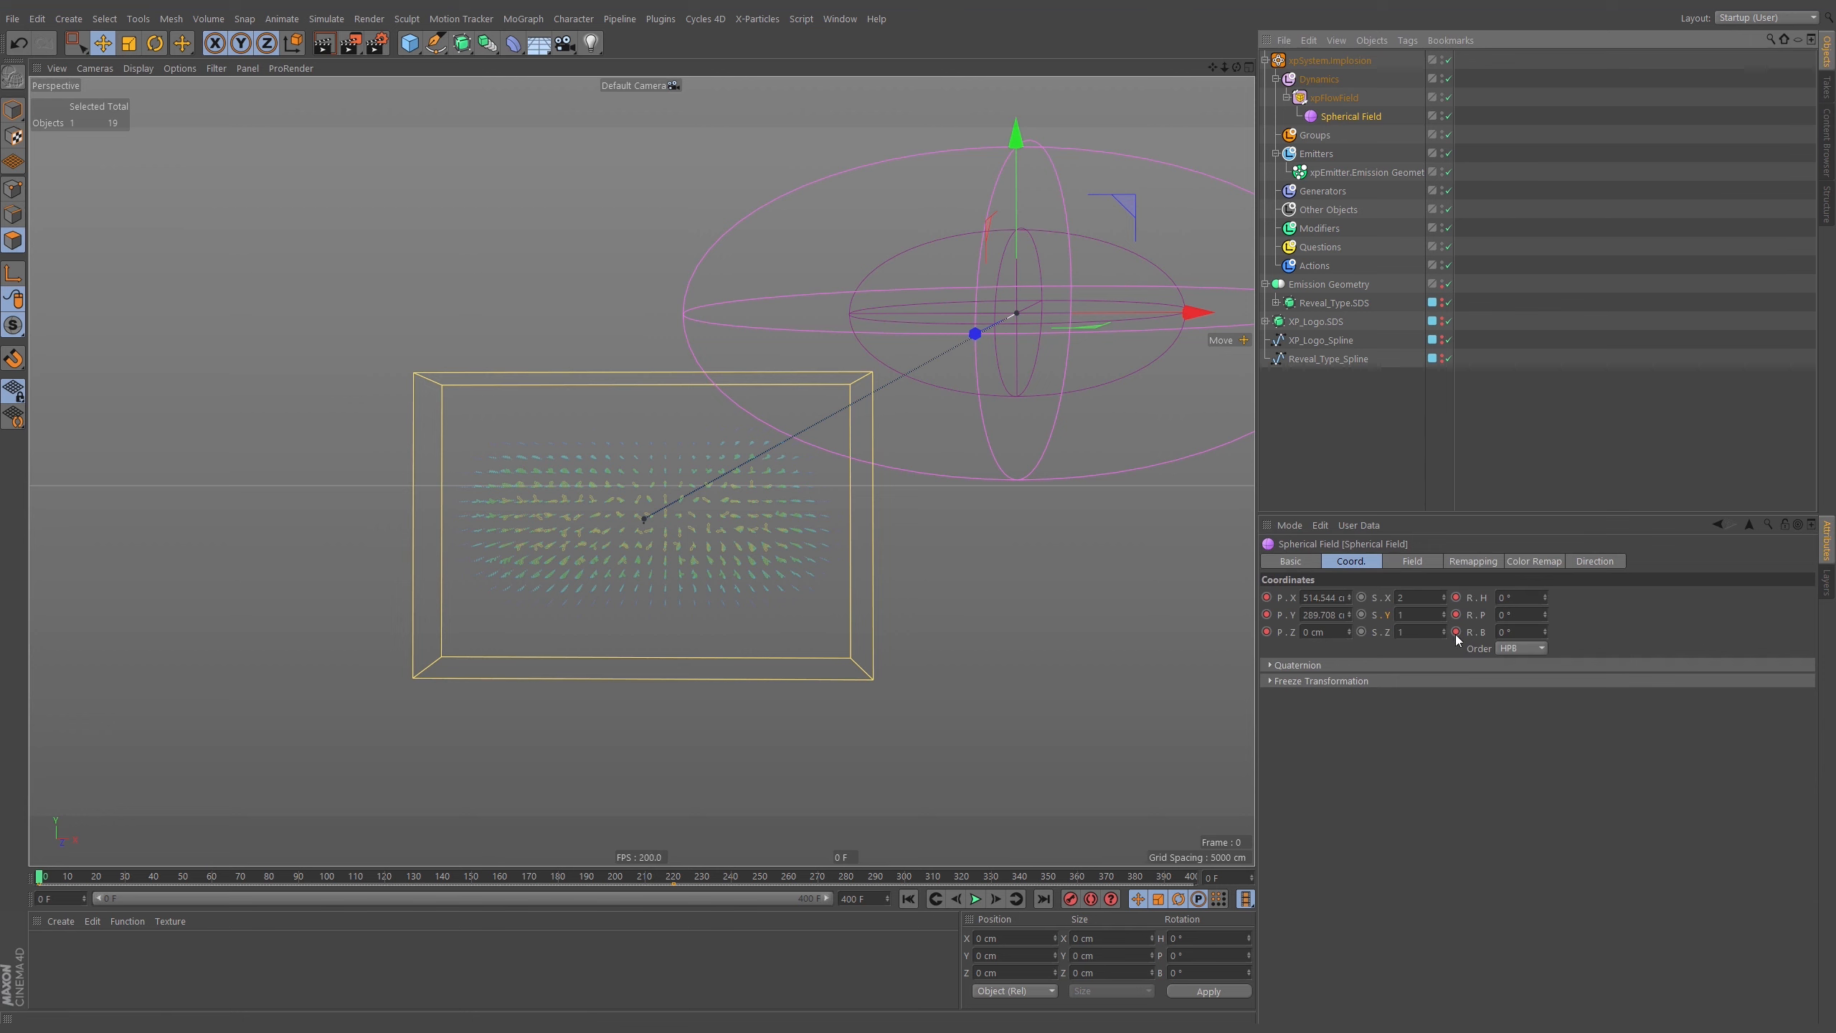
click(1482, 564)
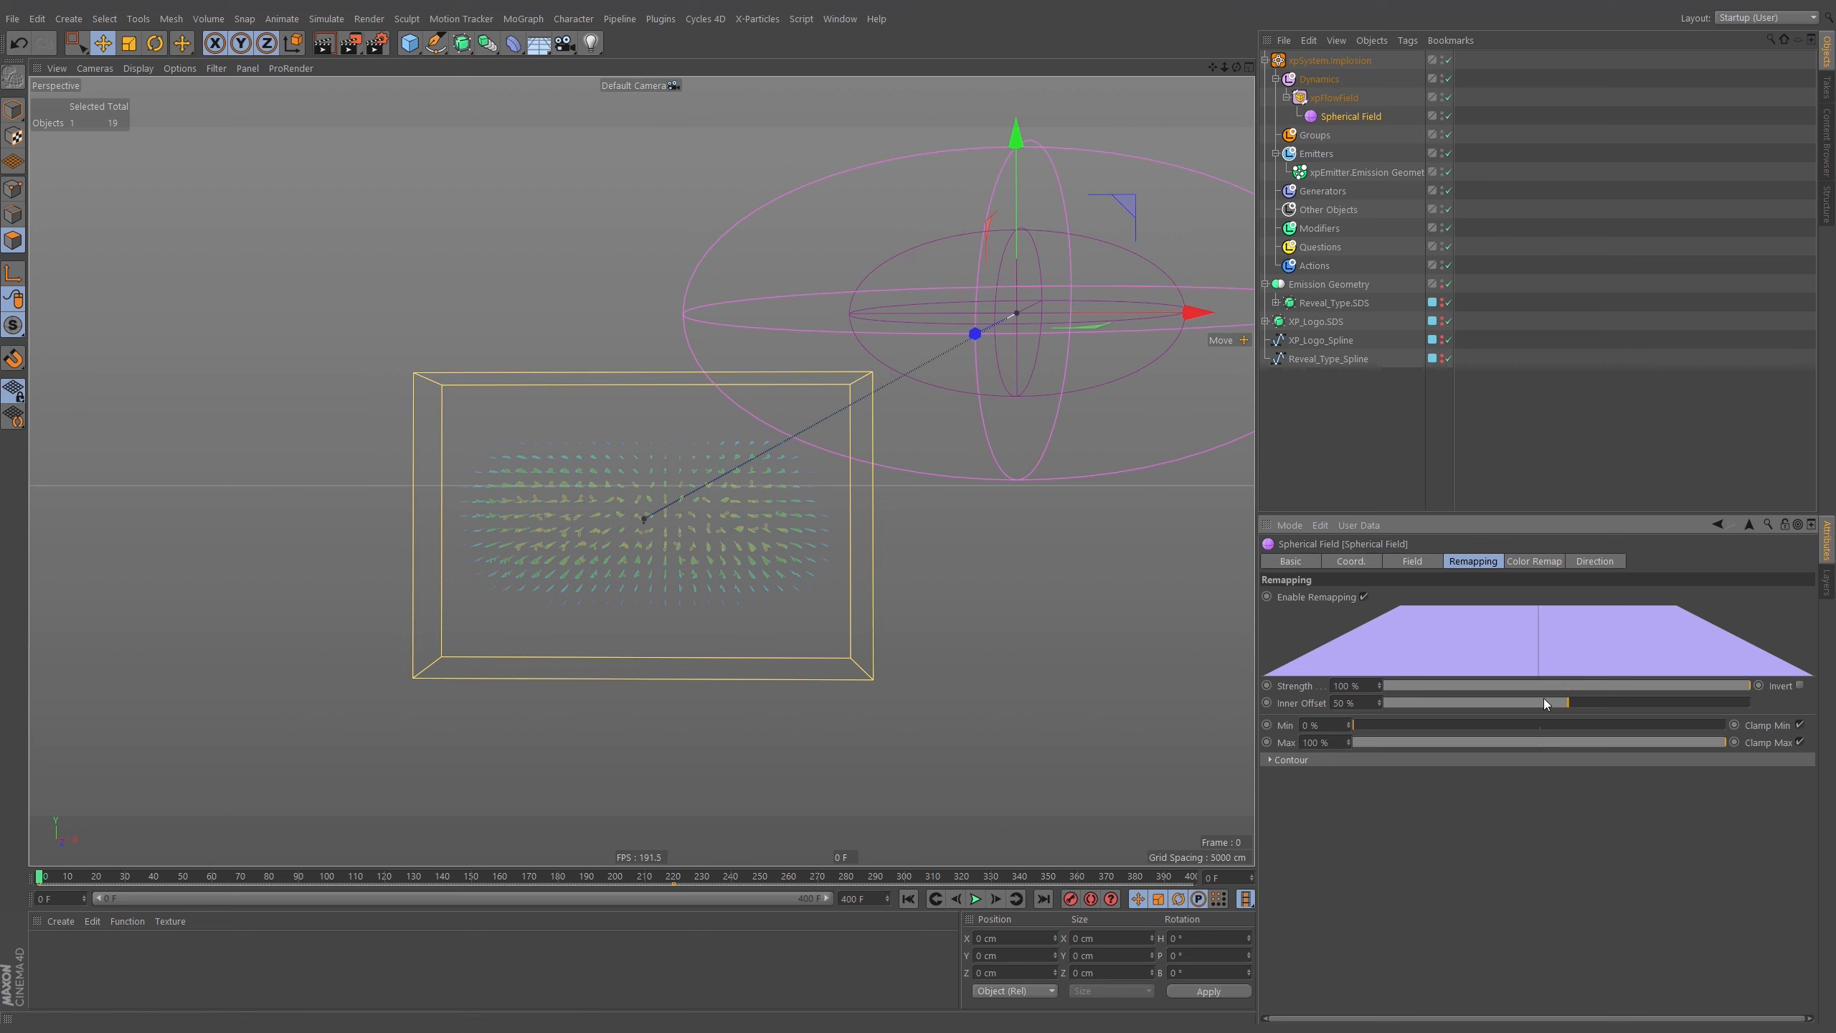
drag(1544, 697, 1674, 703)
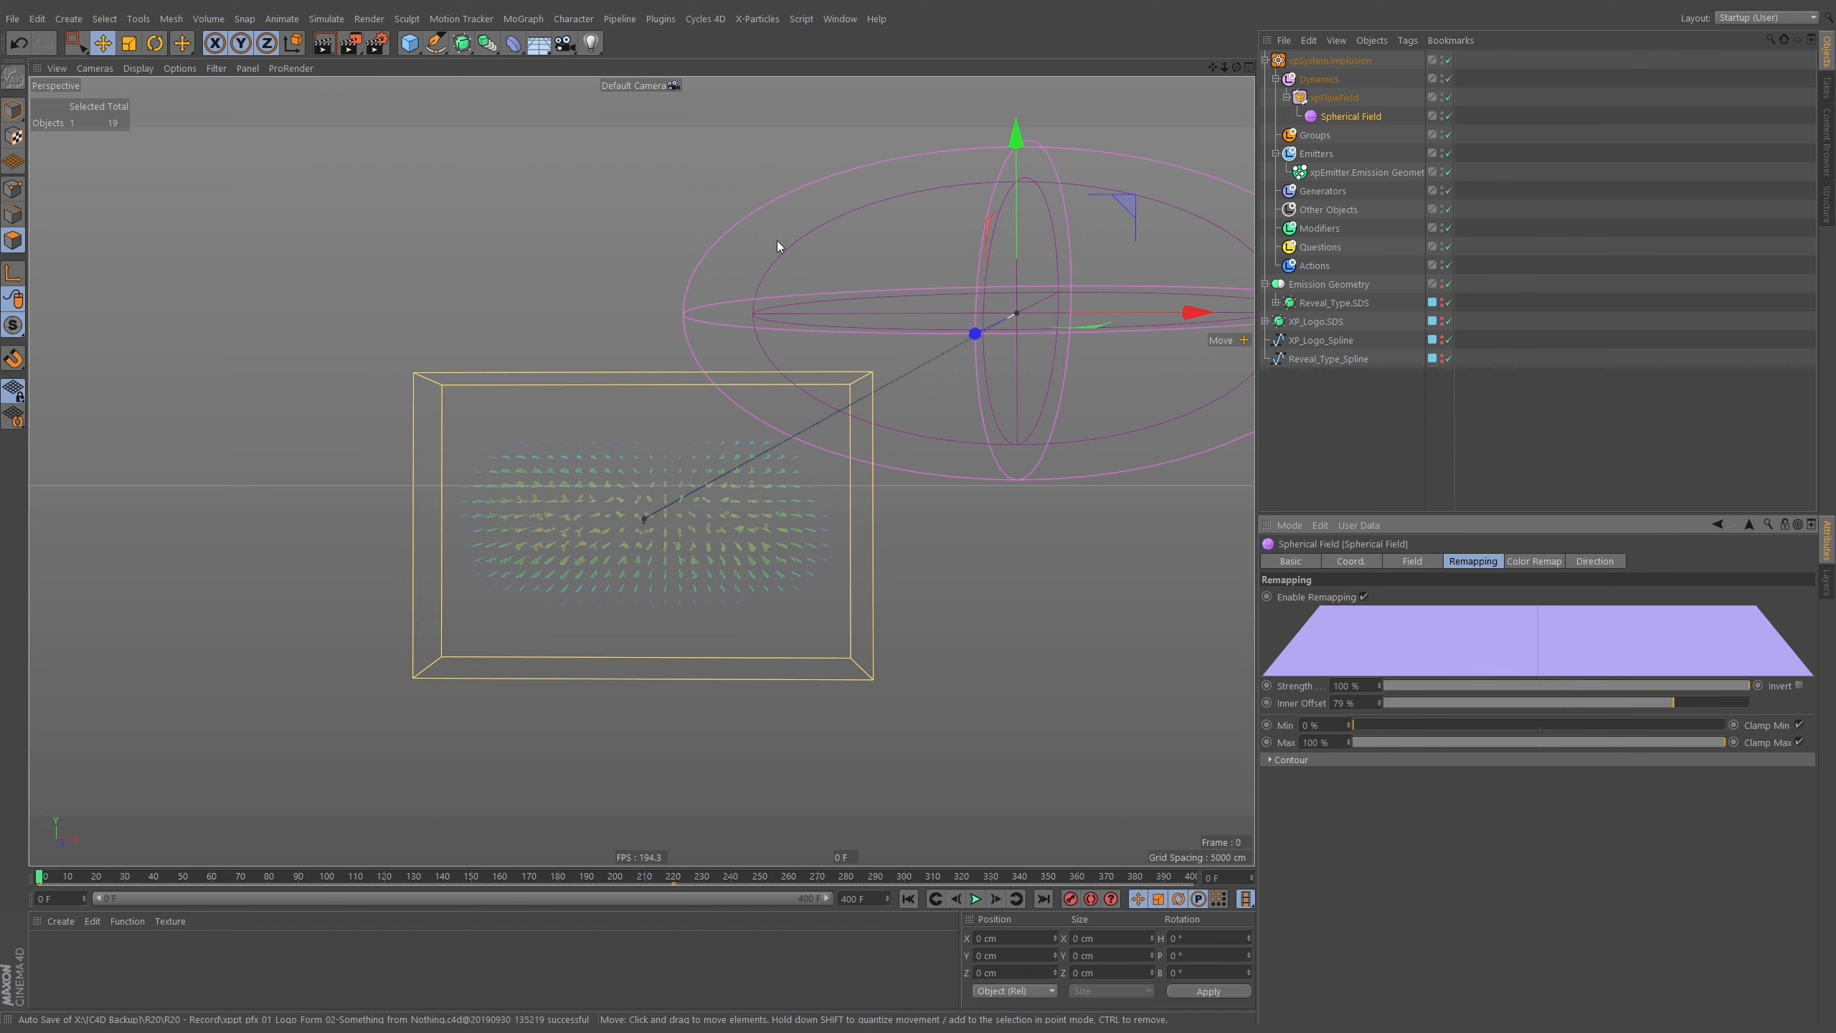
click(975, 899)
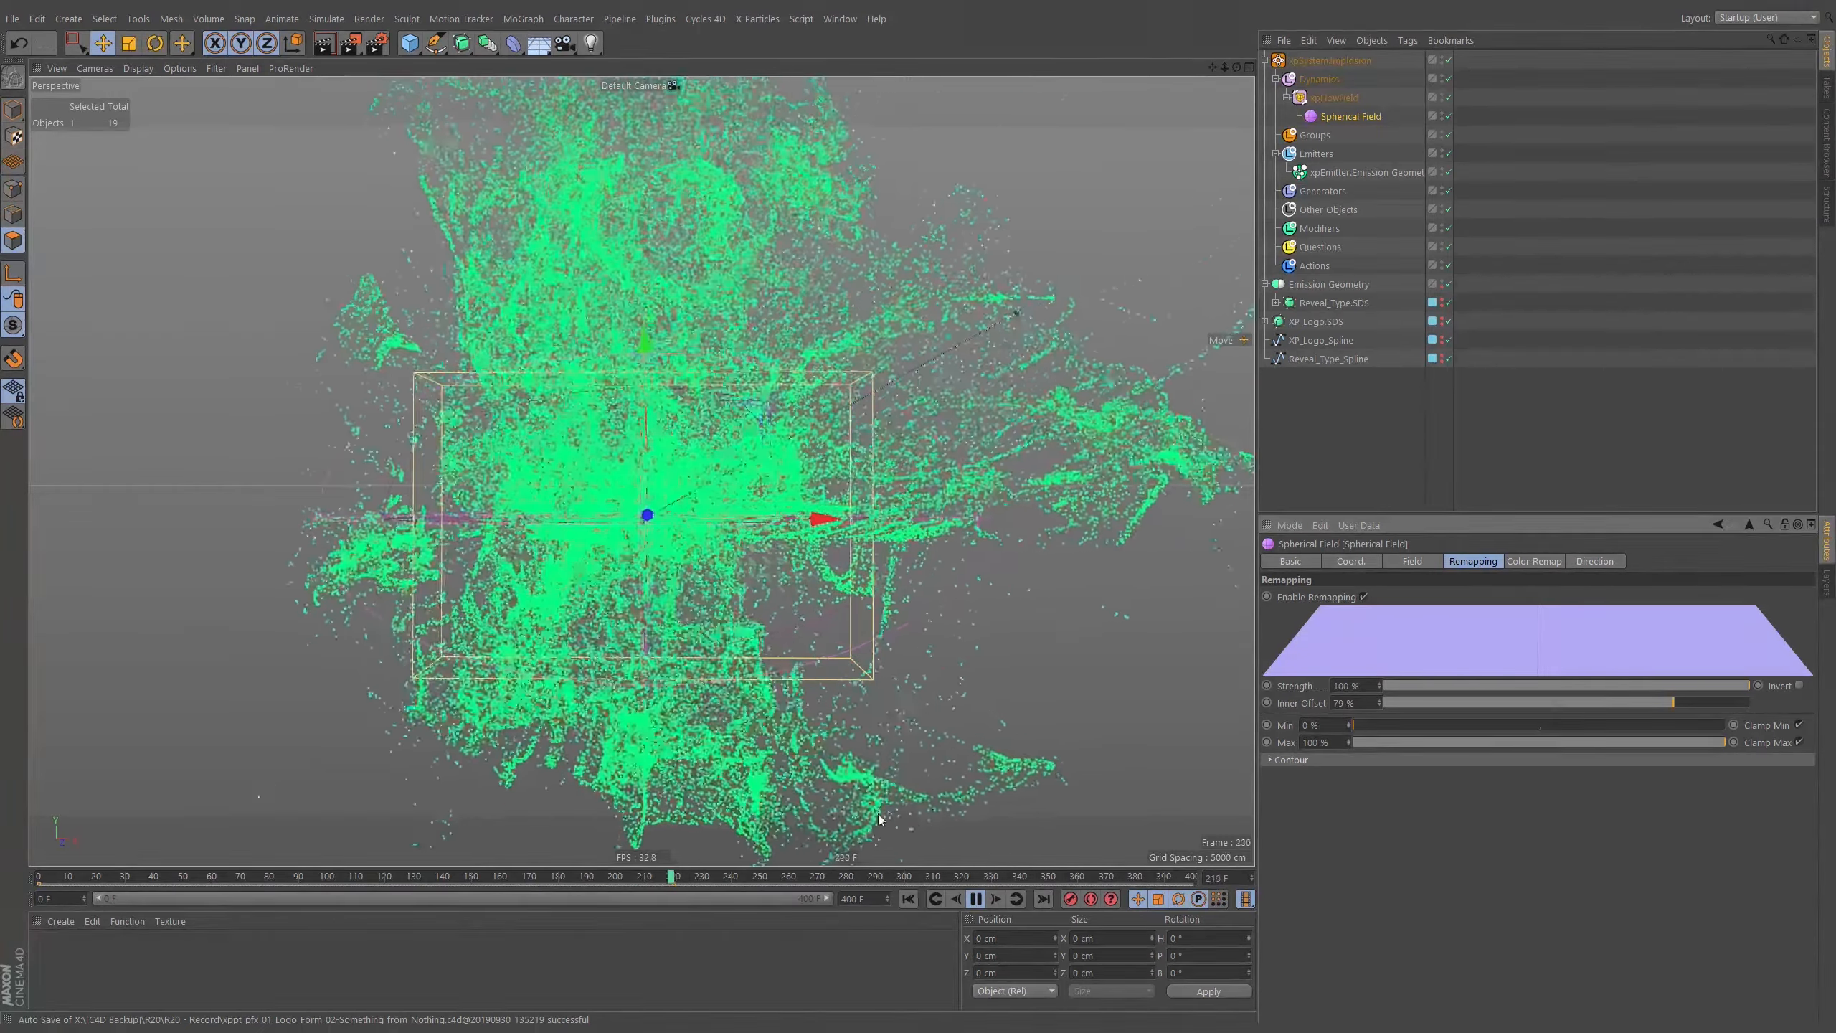
click(976, 898)
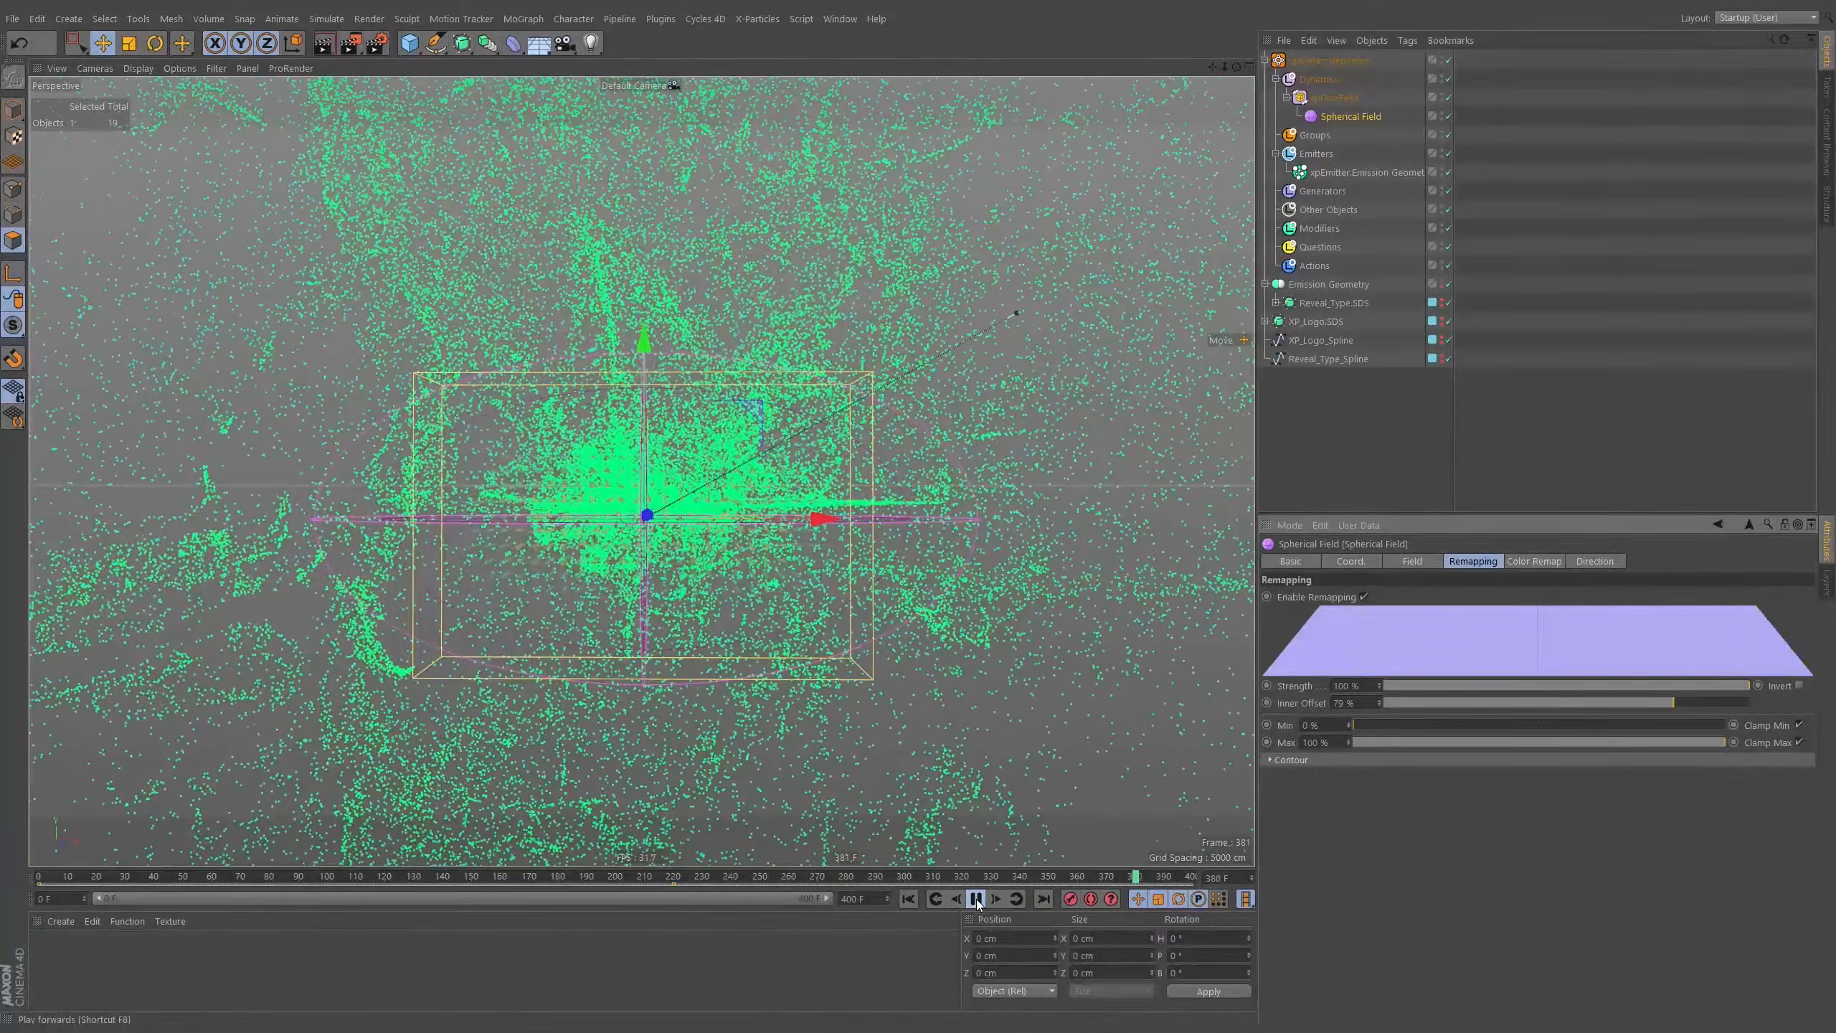
alt+drag(723, 507, 812, 689)
click(976, 898)
click(976, 898)
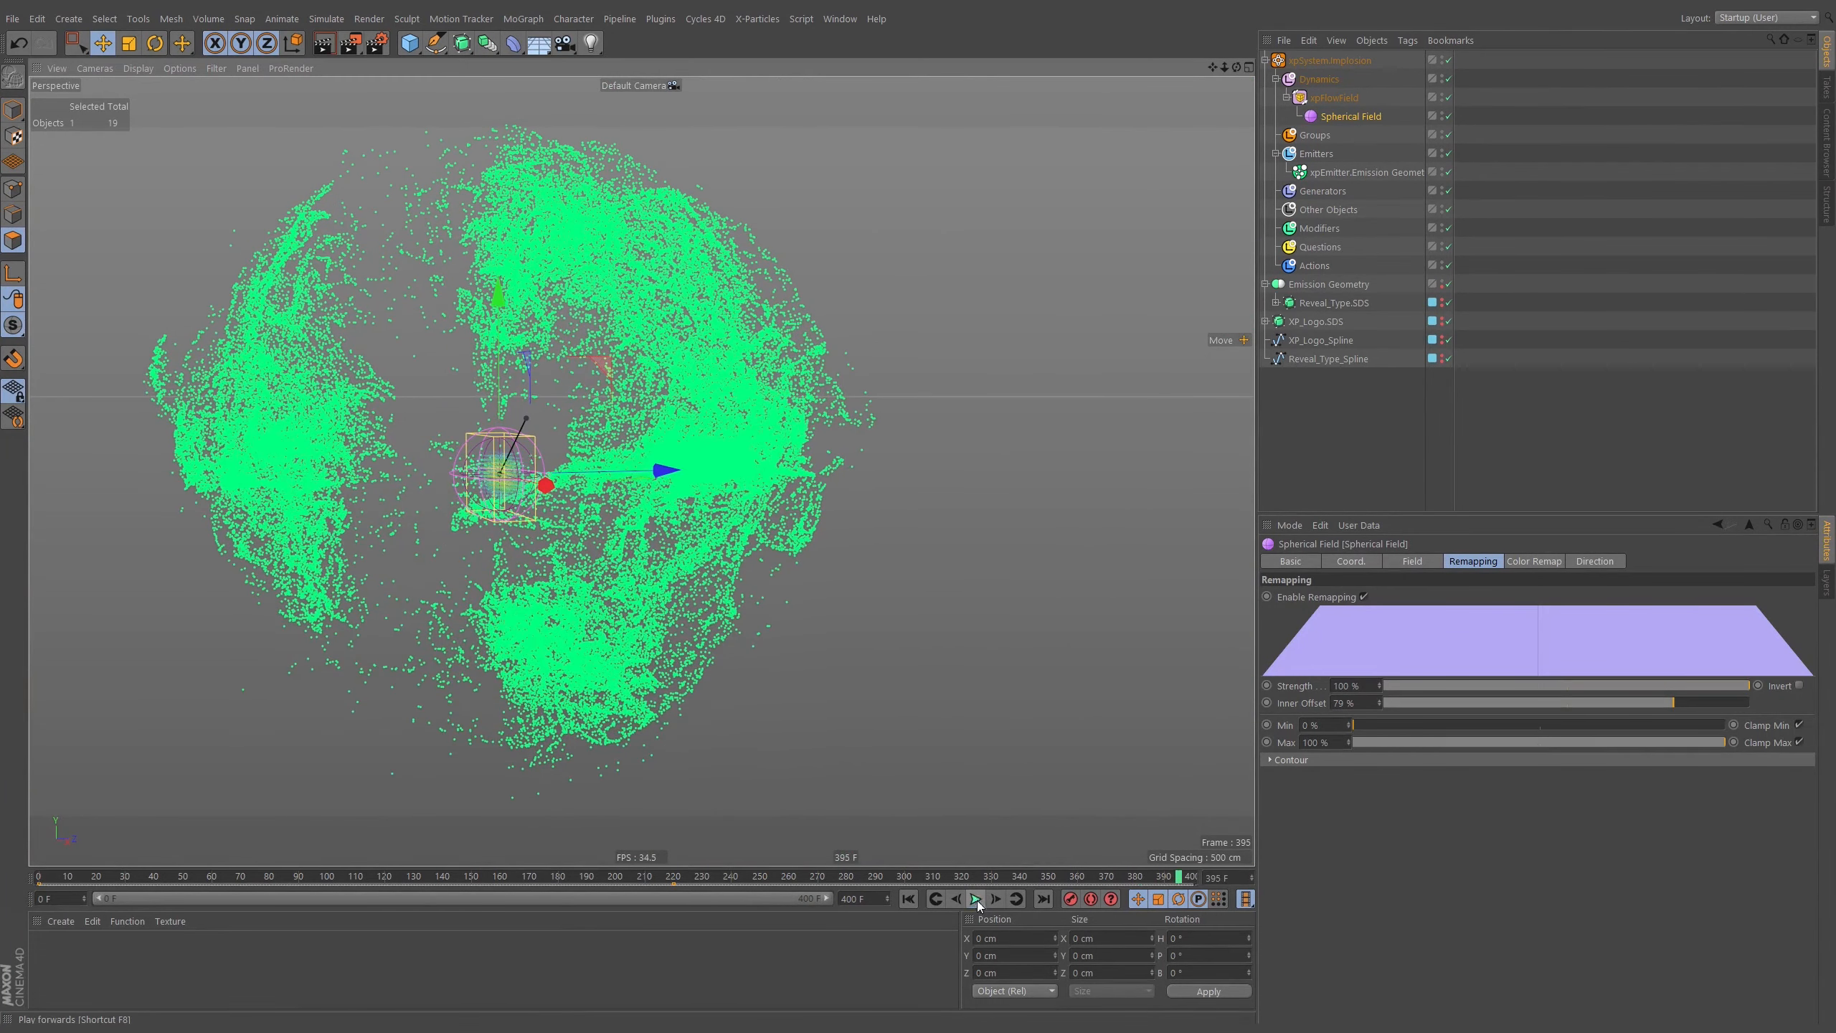
Extend the project end and the preview range to frame 500 and continue the simulation.
double_click(868, 898)
text(500)
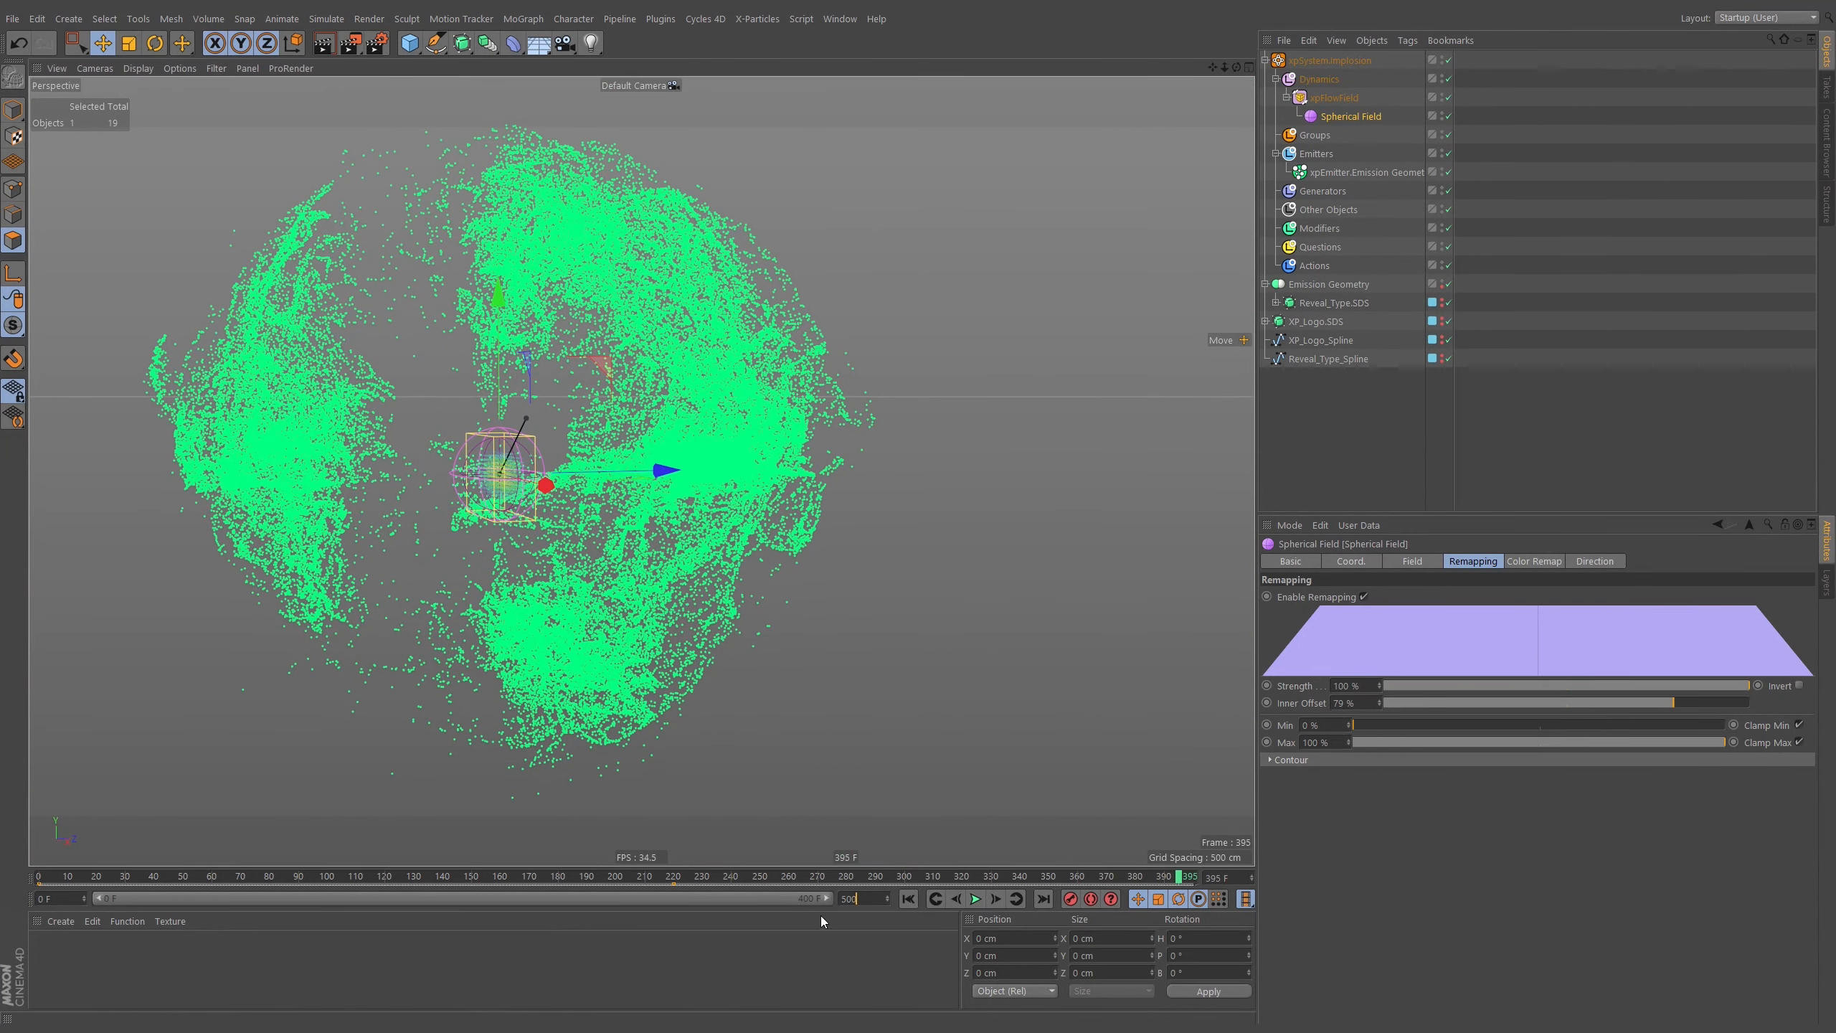
key(Return)
drag(688, 899, 842, 901)
click(975, 899)
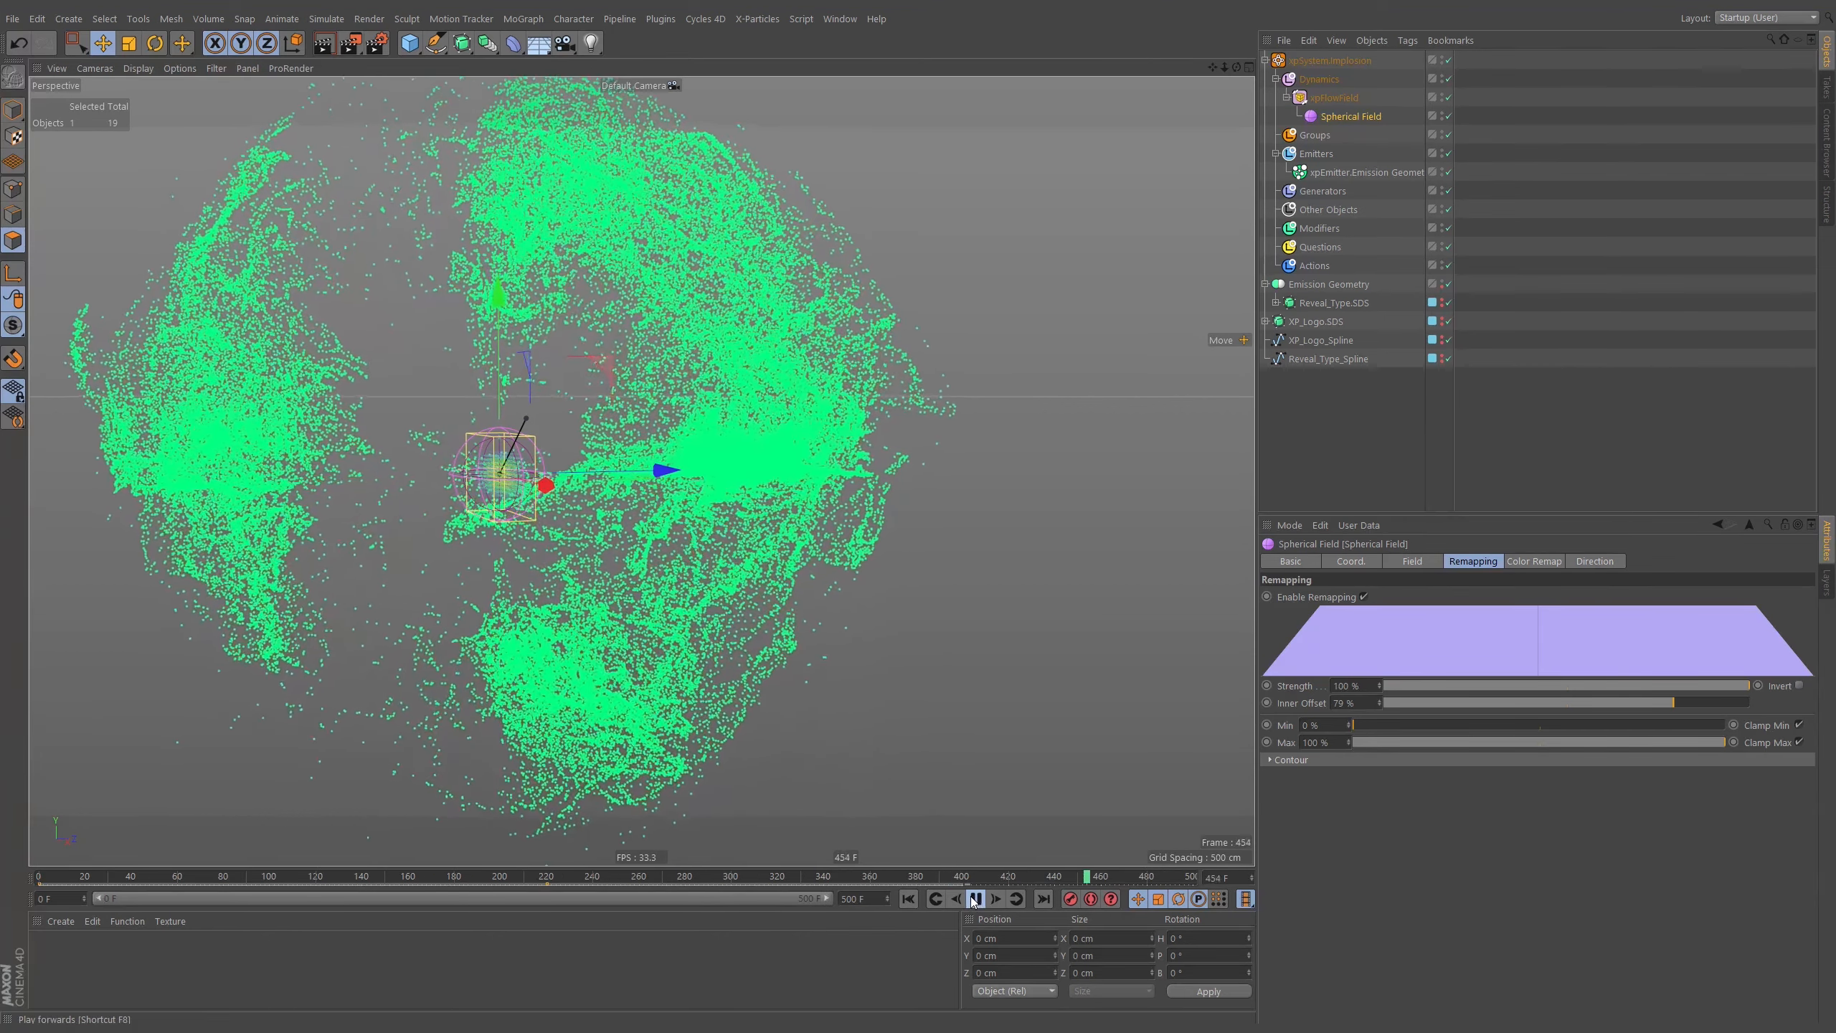
click(975, 899)
alt+drag(646, 434, 772, 431)
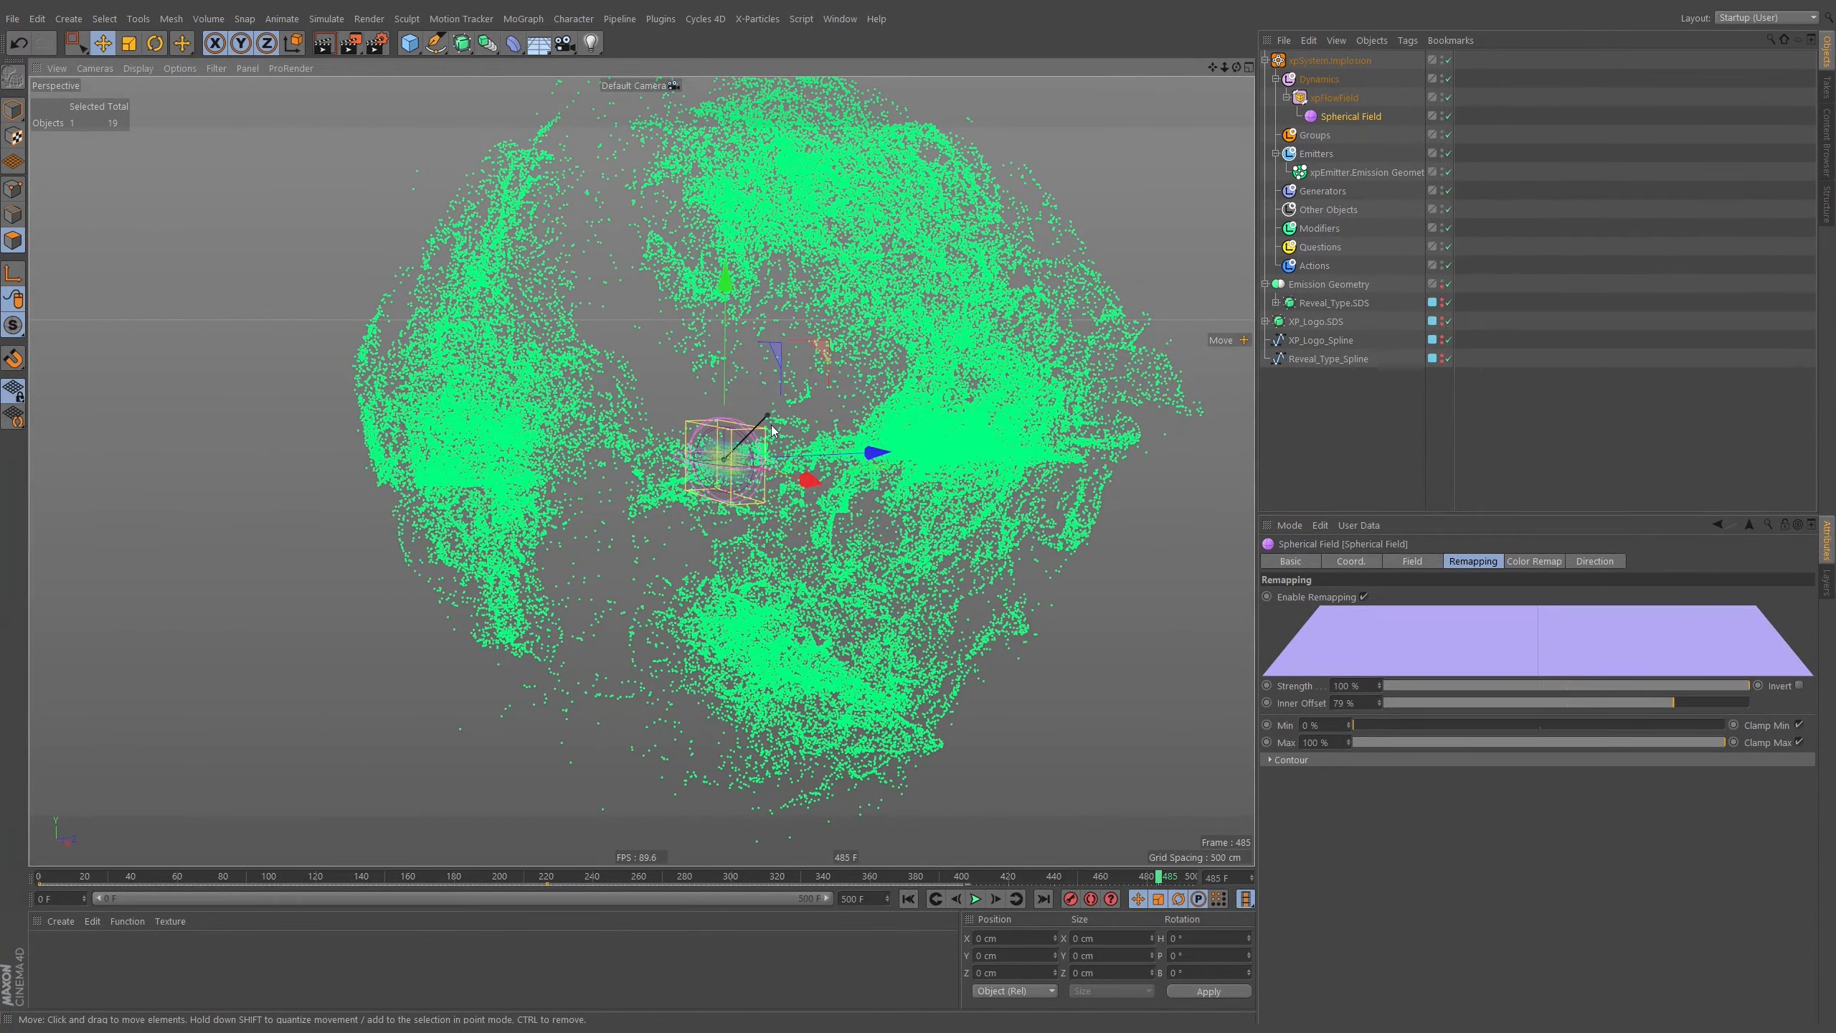
Replay the simulation from the start and examine the Reveal type's breakup close up and from afar.
click(908, 898)
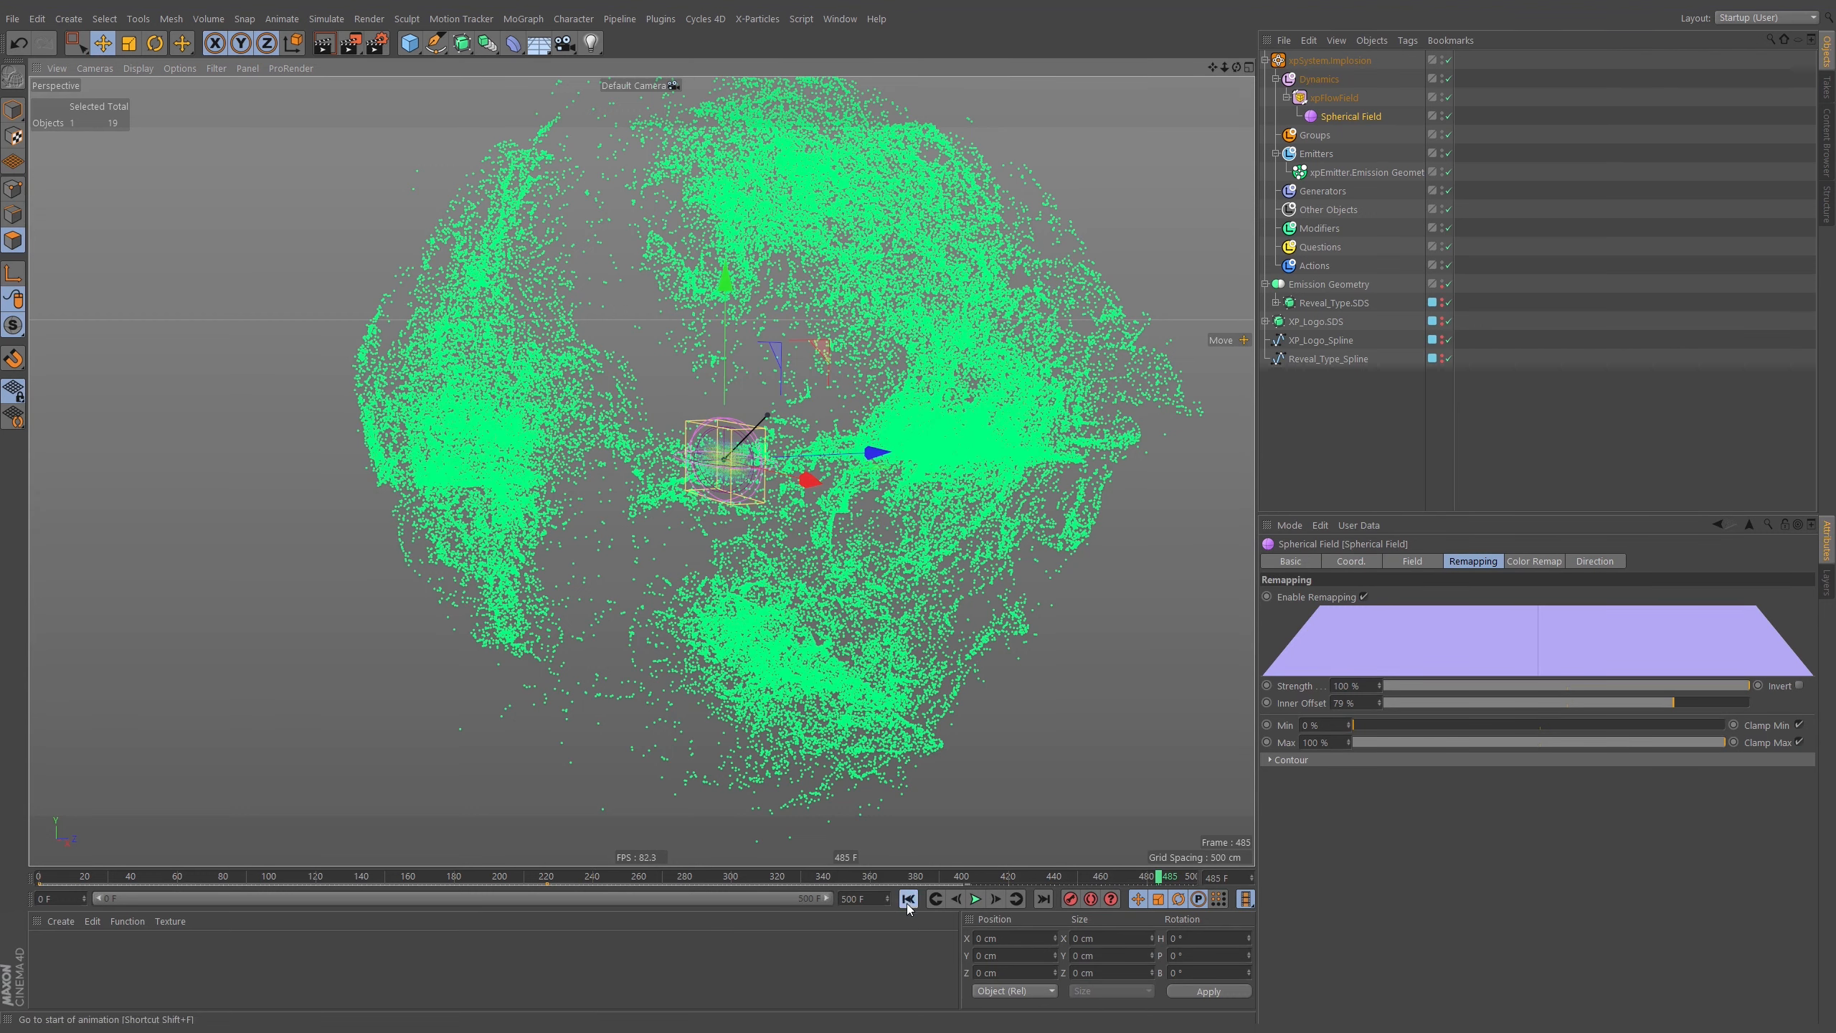
click(976, 899)
scroll(795, 462, up, 10)
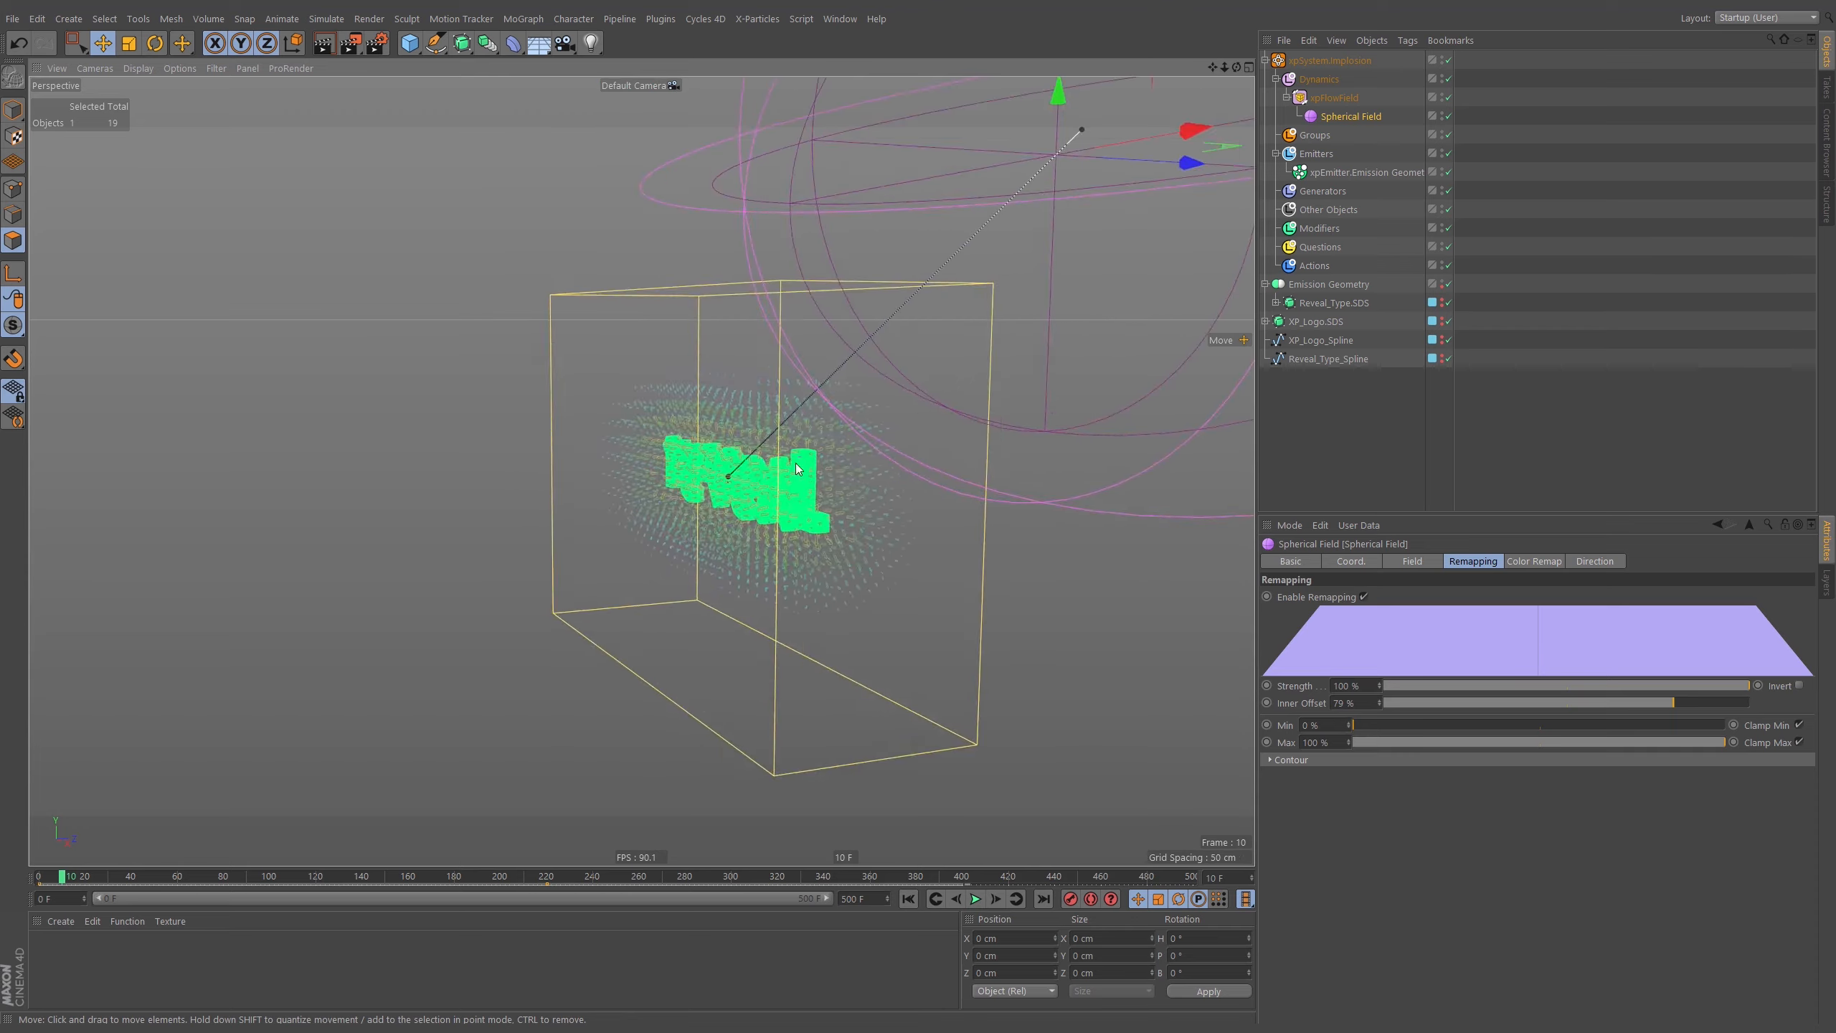
mouse_move(874, 480)
alt+mouse_down()
mouse_move(986, 469)
mouse_move(860, 471)
alt+mouse_up()
scroll(831, 473, down, 3)
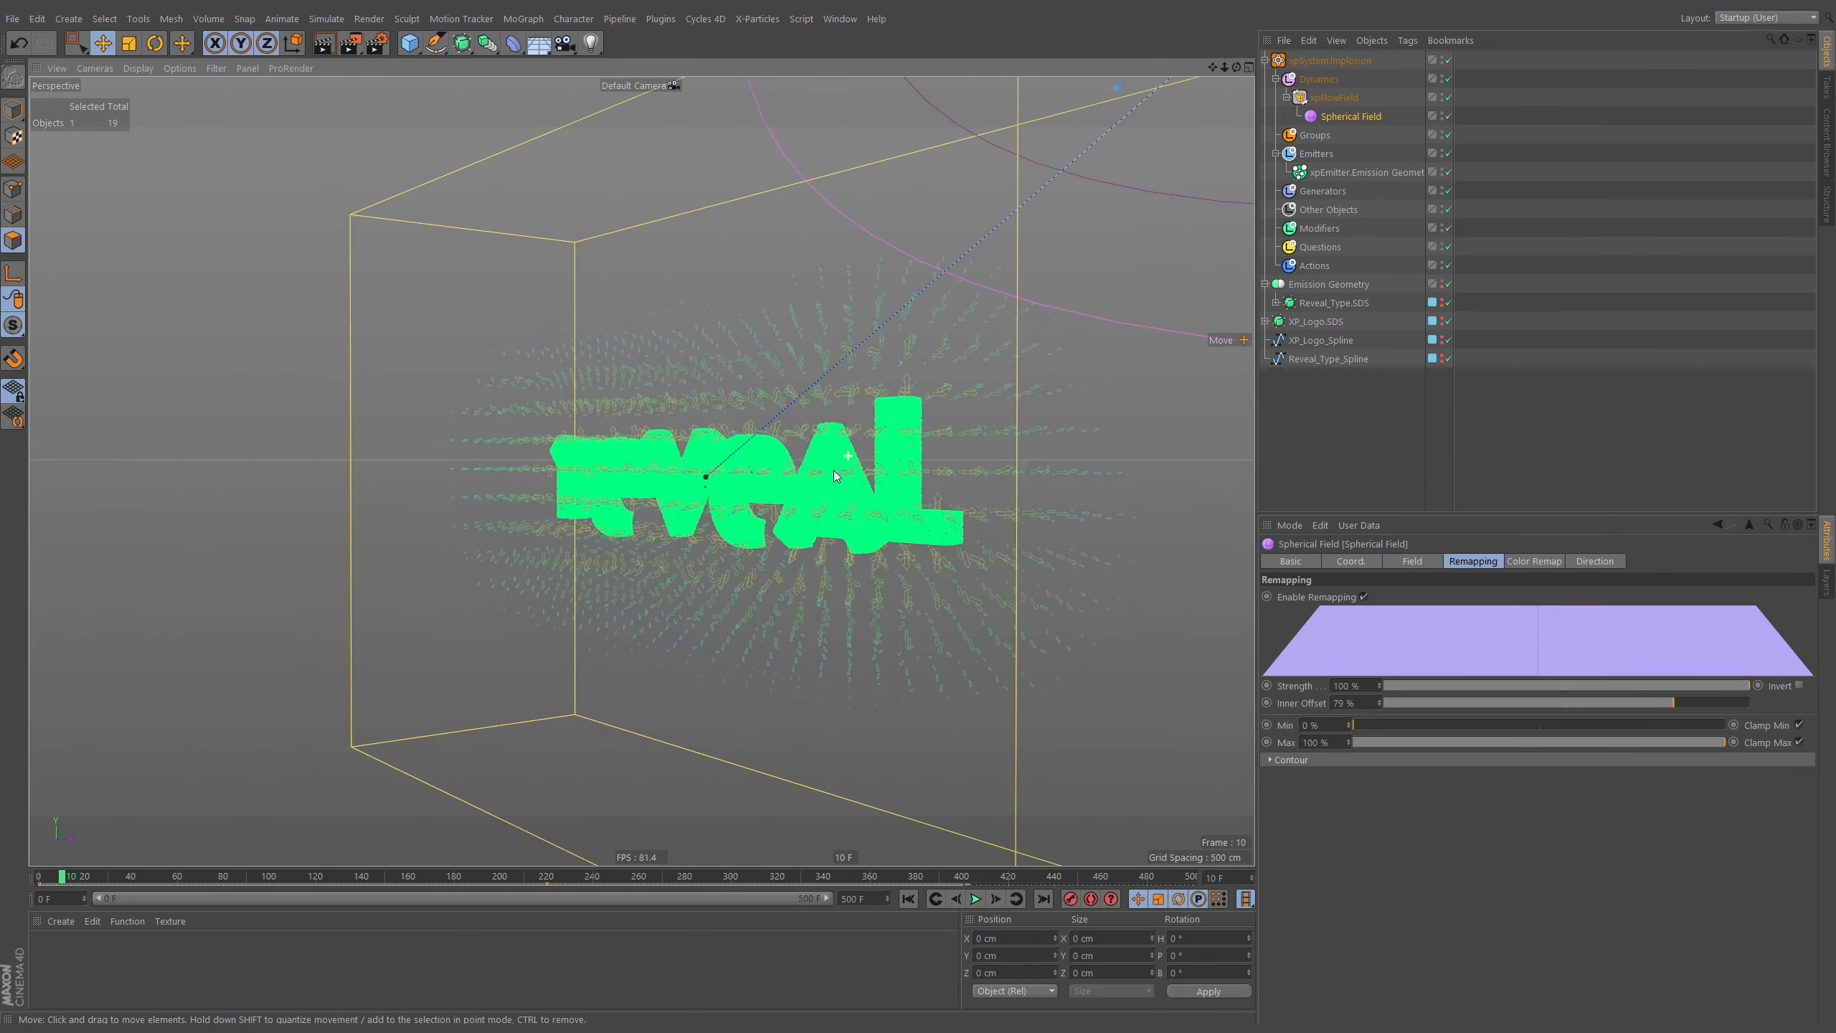
alt+drag(745, 474, 792, 477)
scroll(792, 477, up, 3)
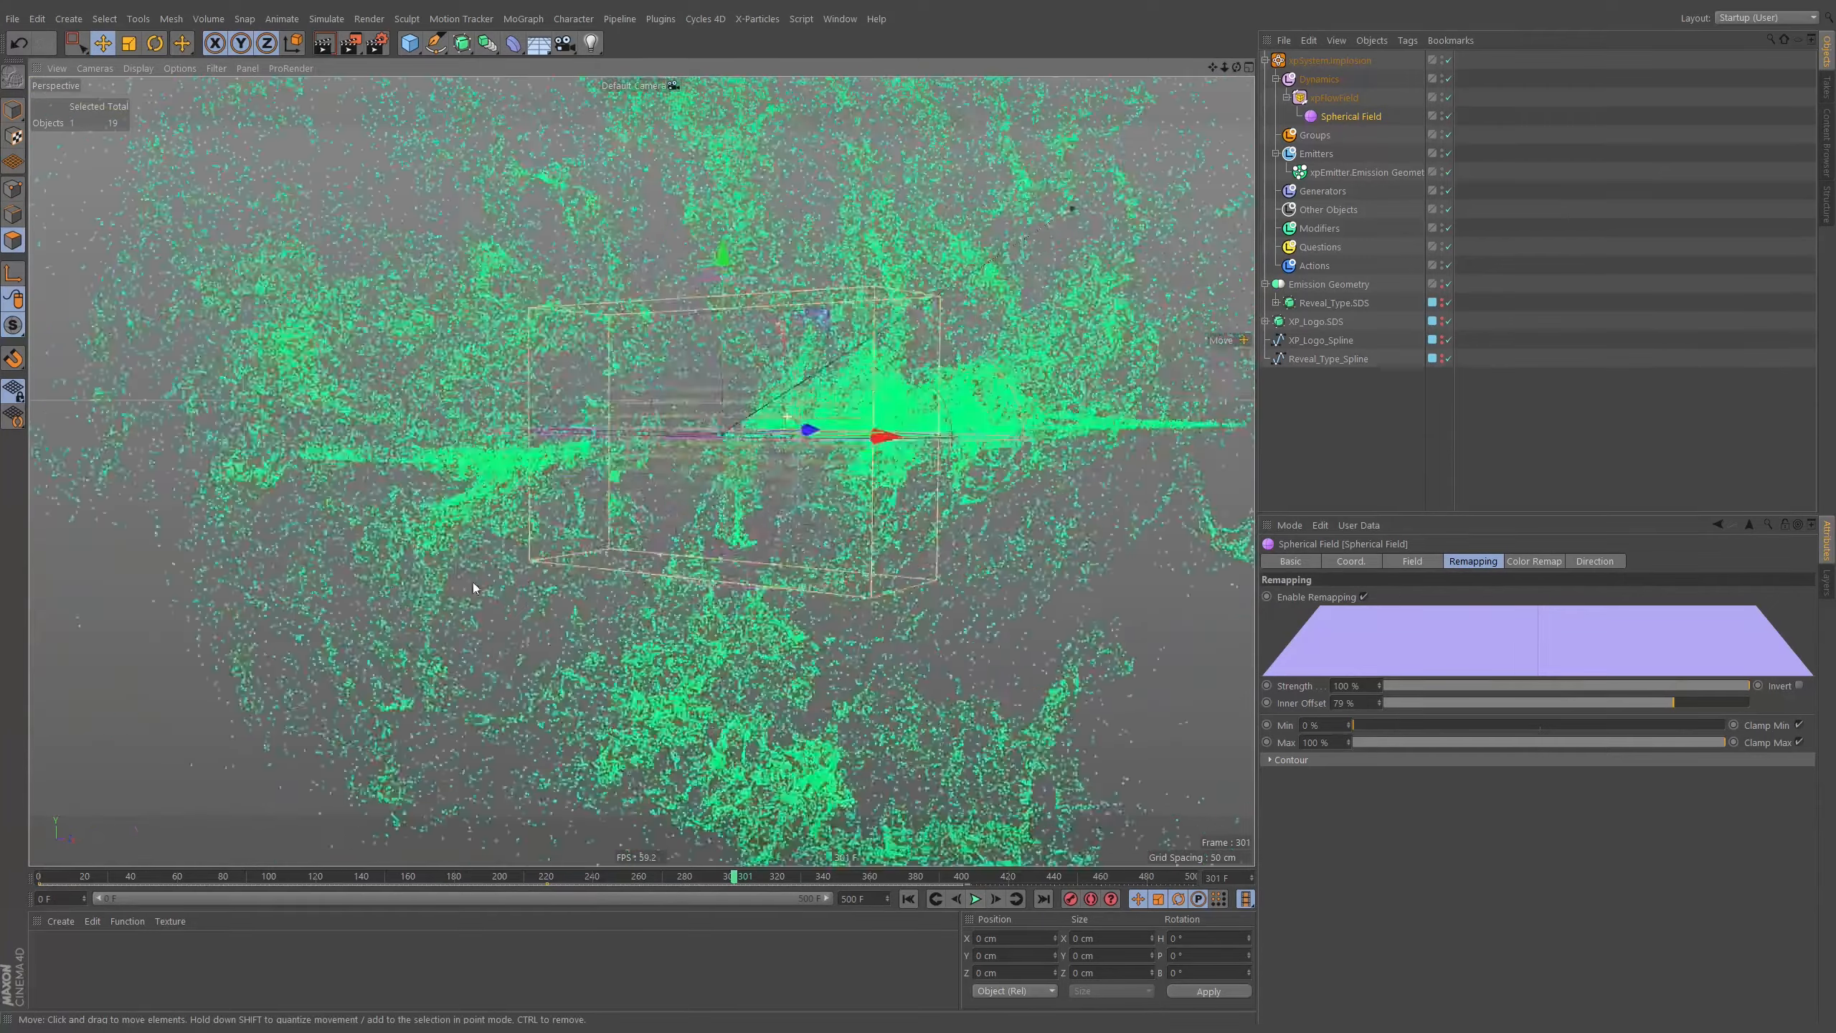
alt+right_drag(473, 583, 347, 622)
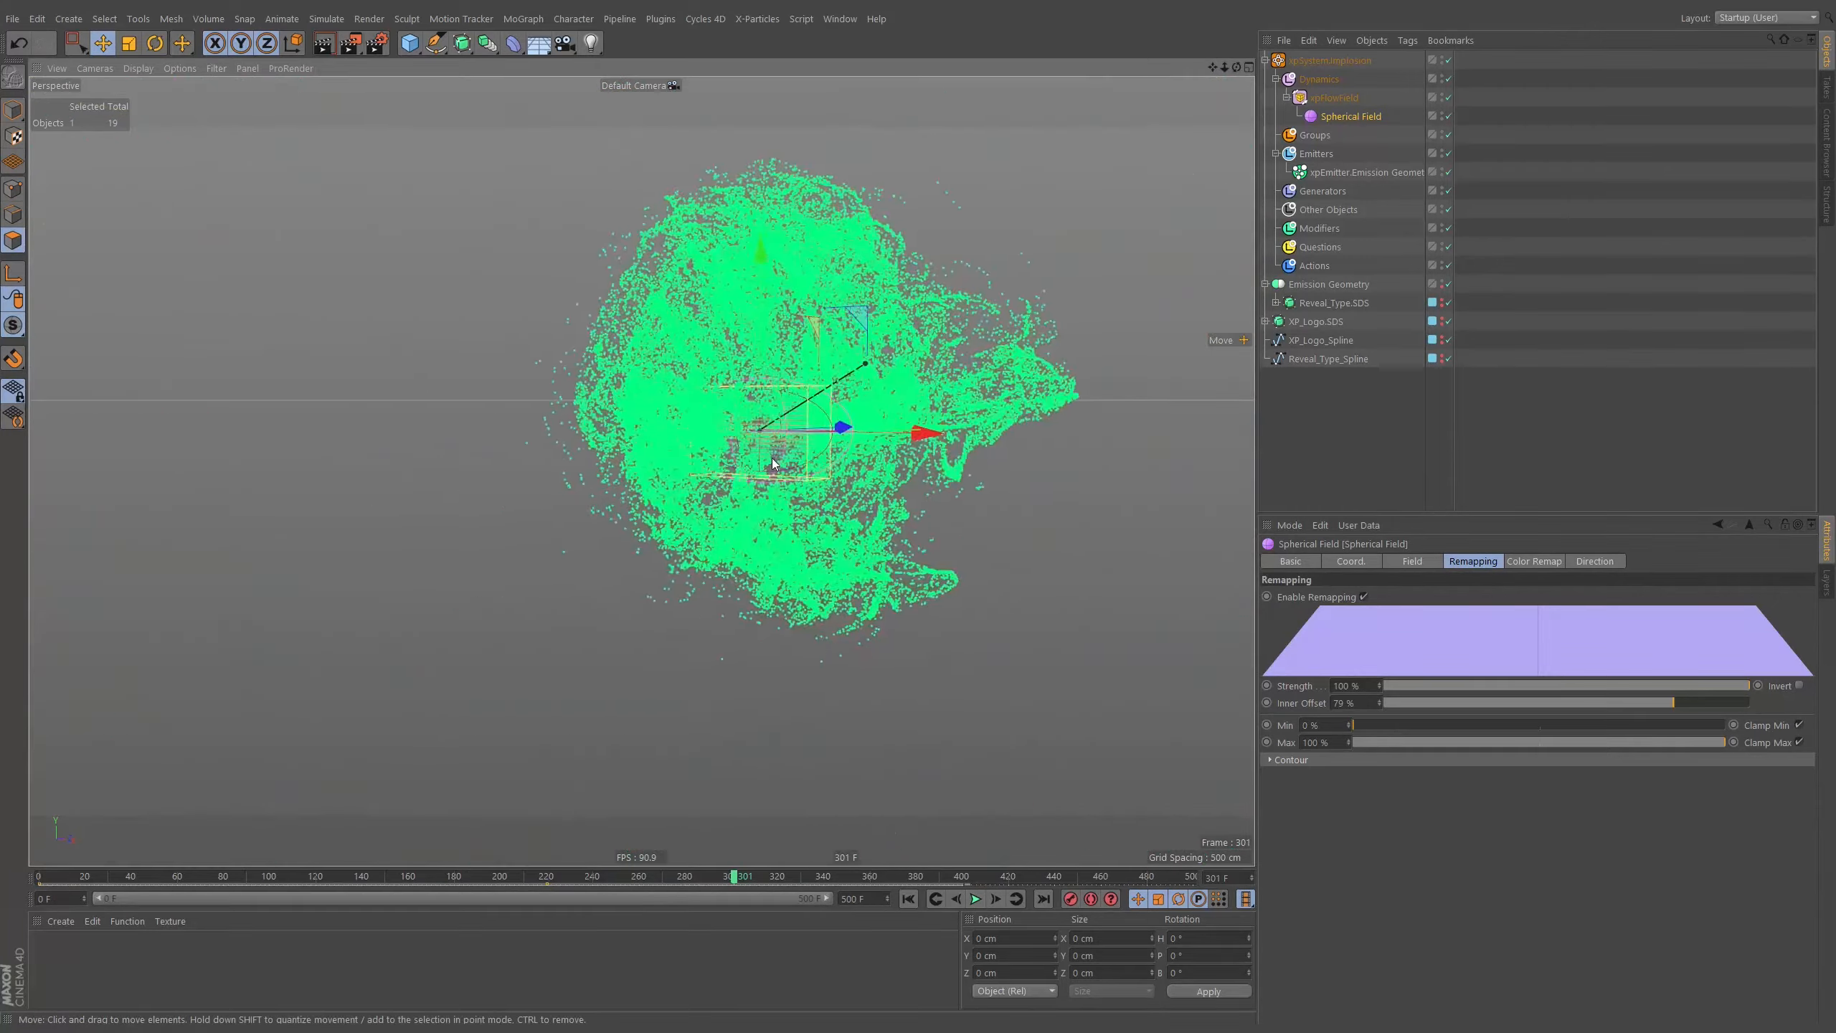
alt+middle_drag(795, 414, 639, 492)
alt+right_drag(628, 492, 645, 502)
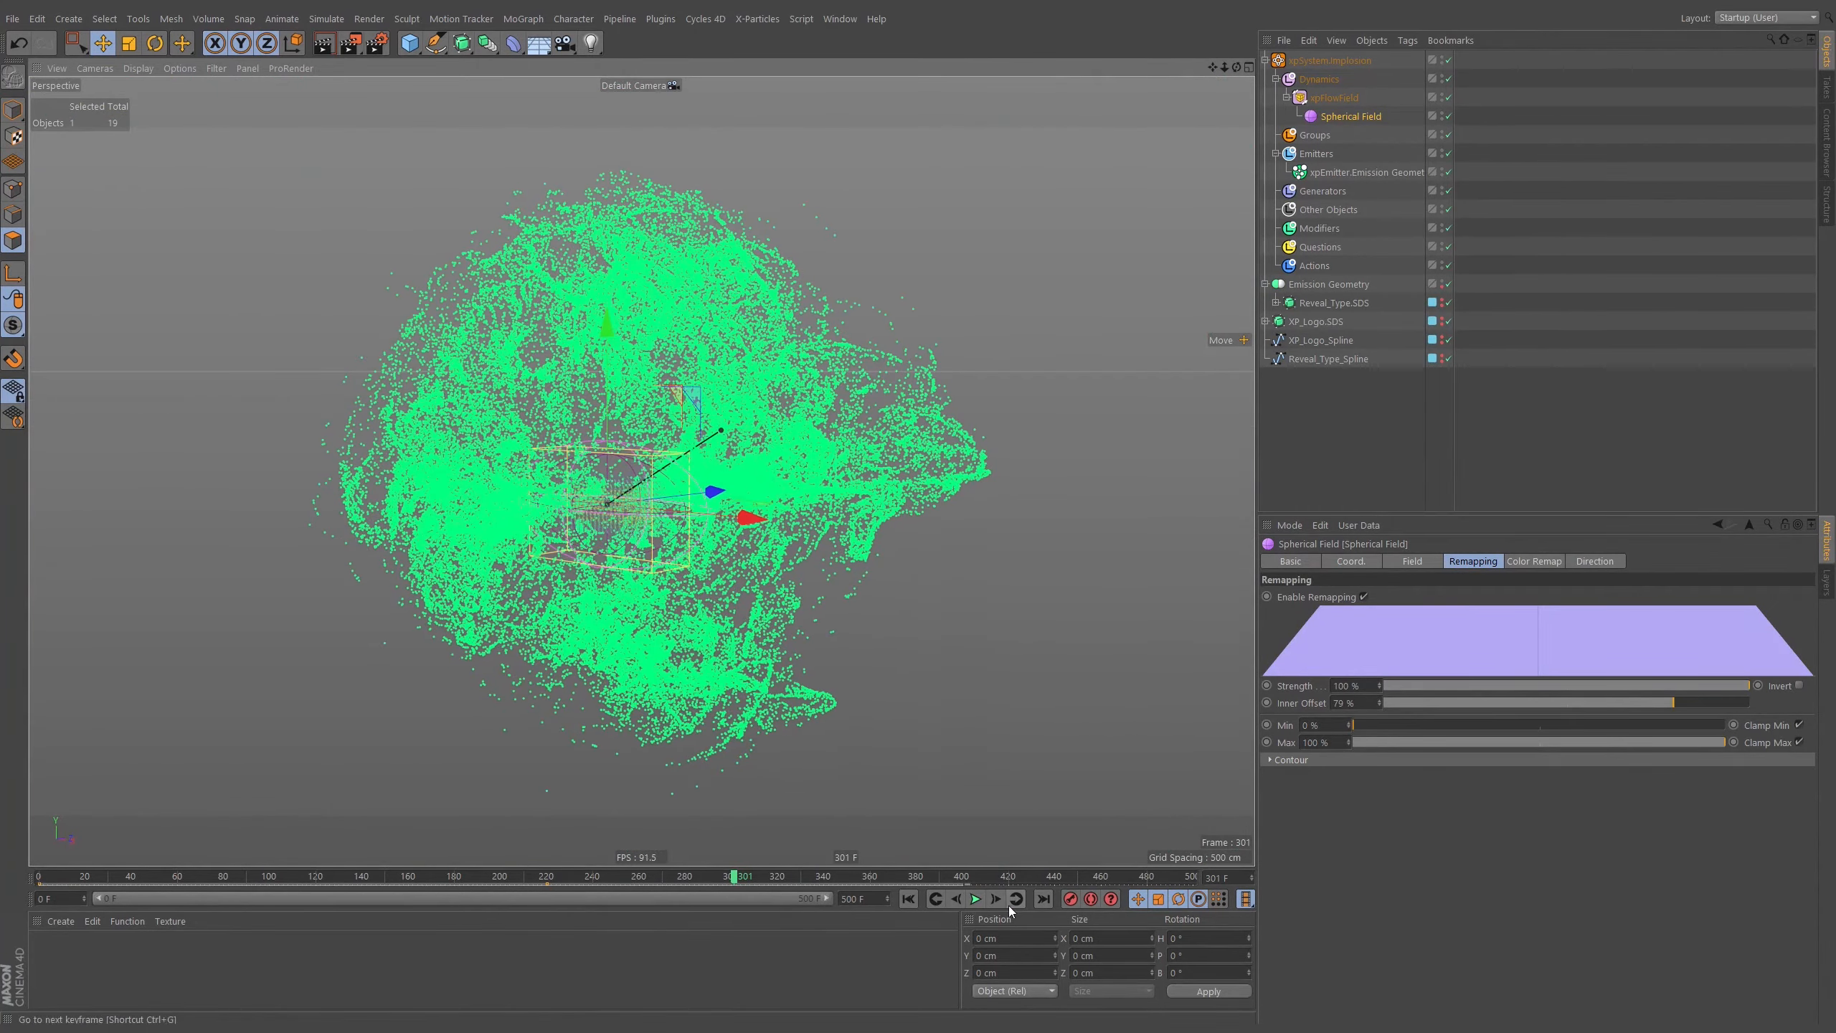
Continue the simulation and inspect the dispersed particles around the flow field from several angles.
click(976, 899)
alt+drag(623, 512, 516, 514)
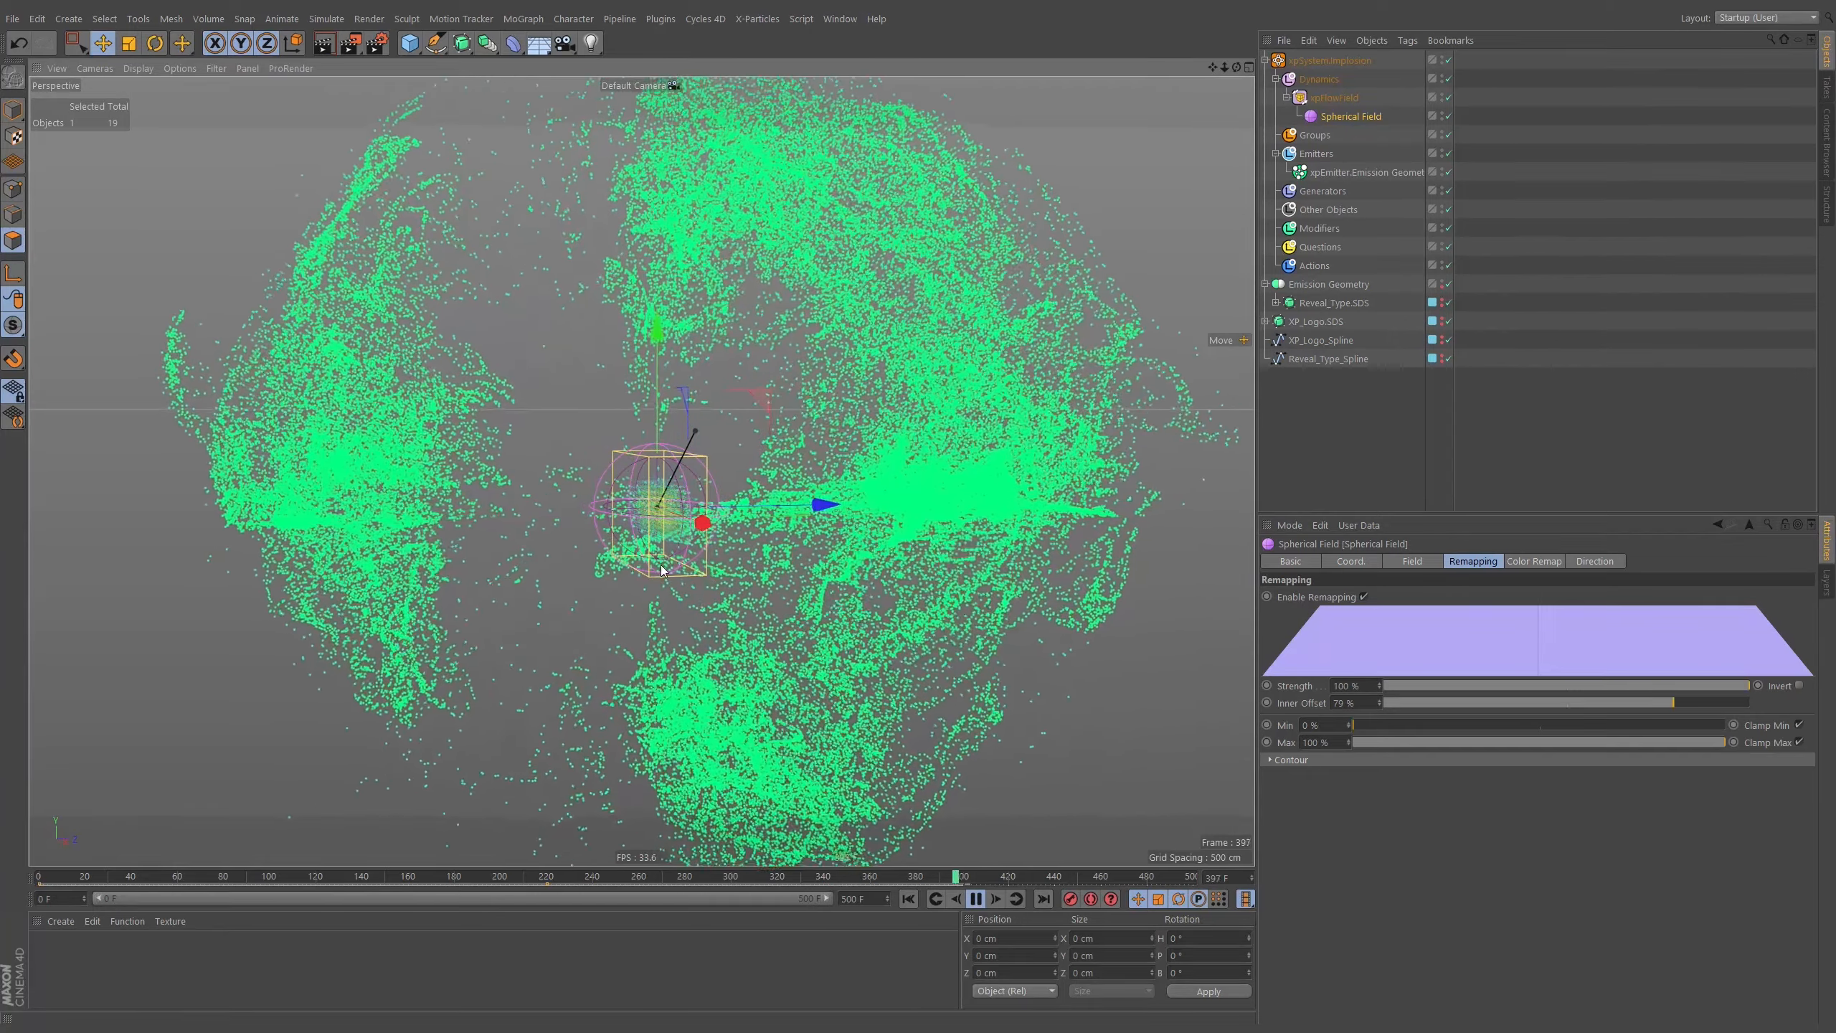
alt+right_drag(626, 468, 587, 484)
alt+drag(587, 484, 681, 479)
click(977, 899)
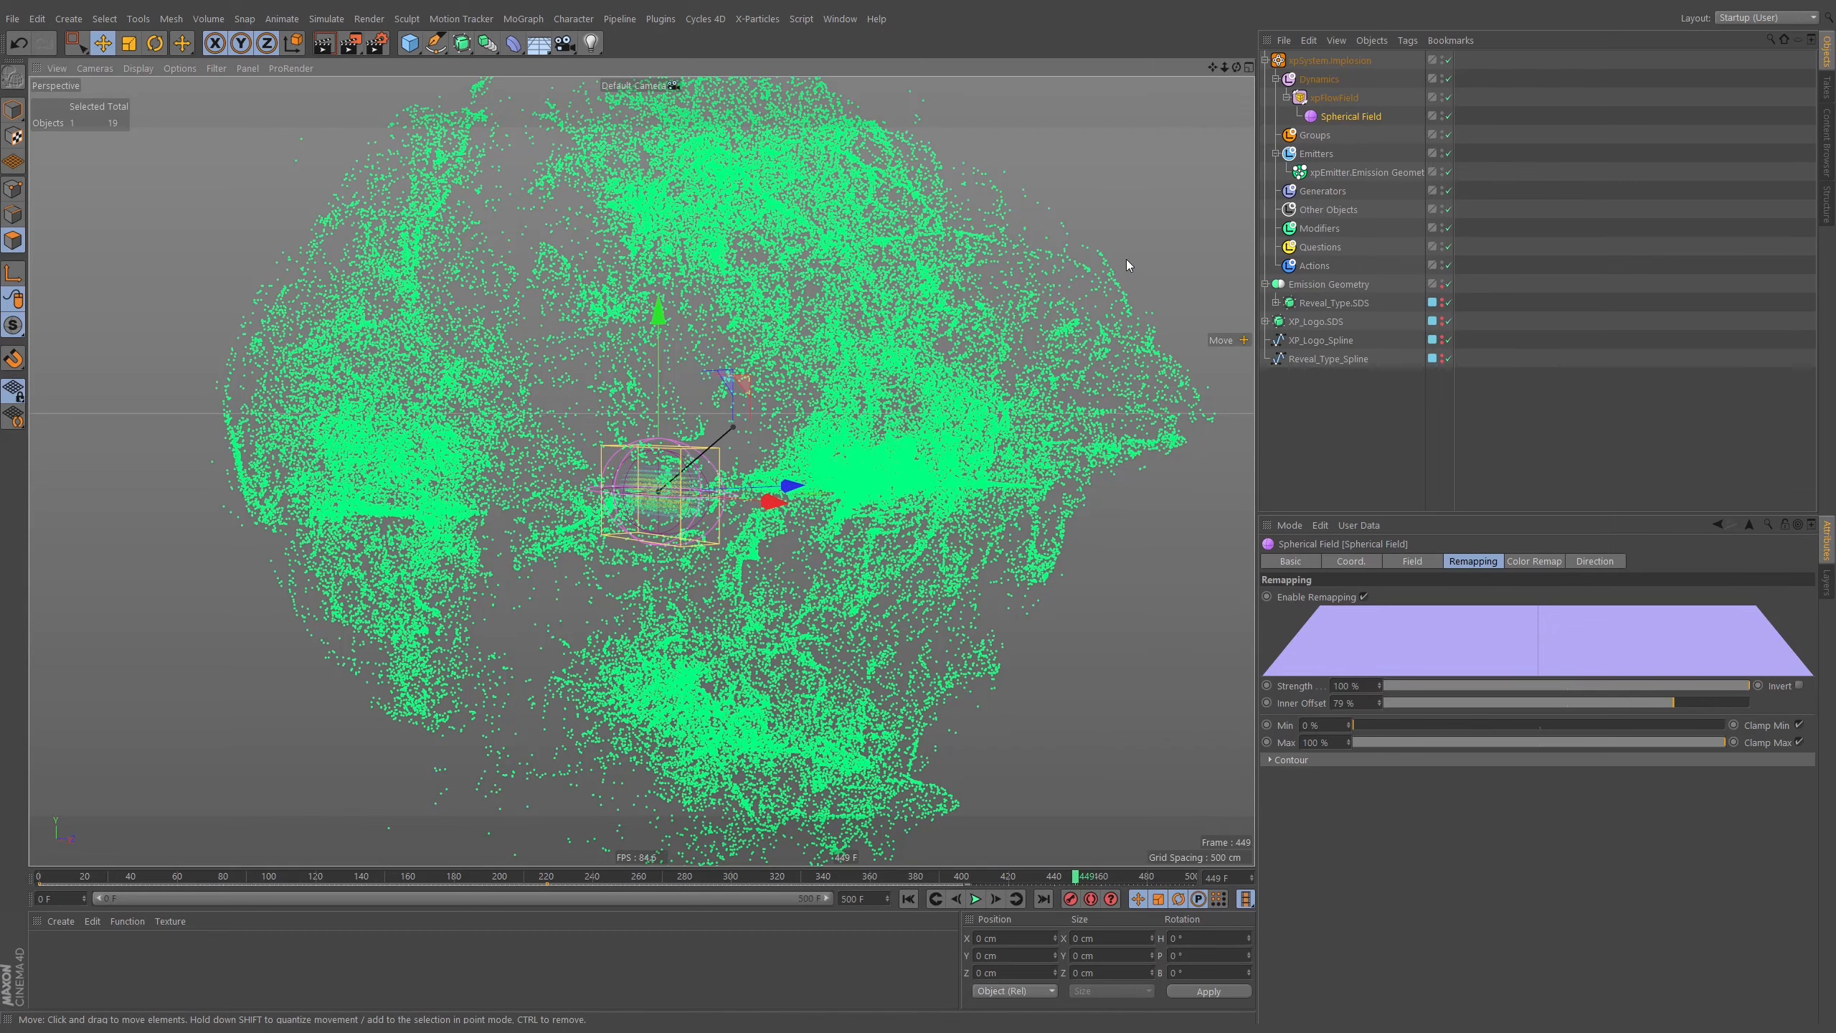
alt+drag(1021, 306, 682, 490)
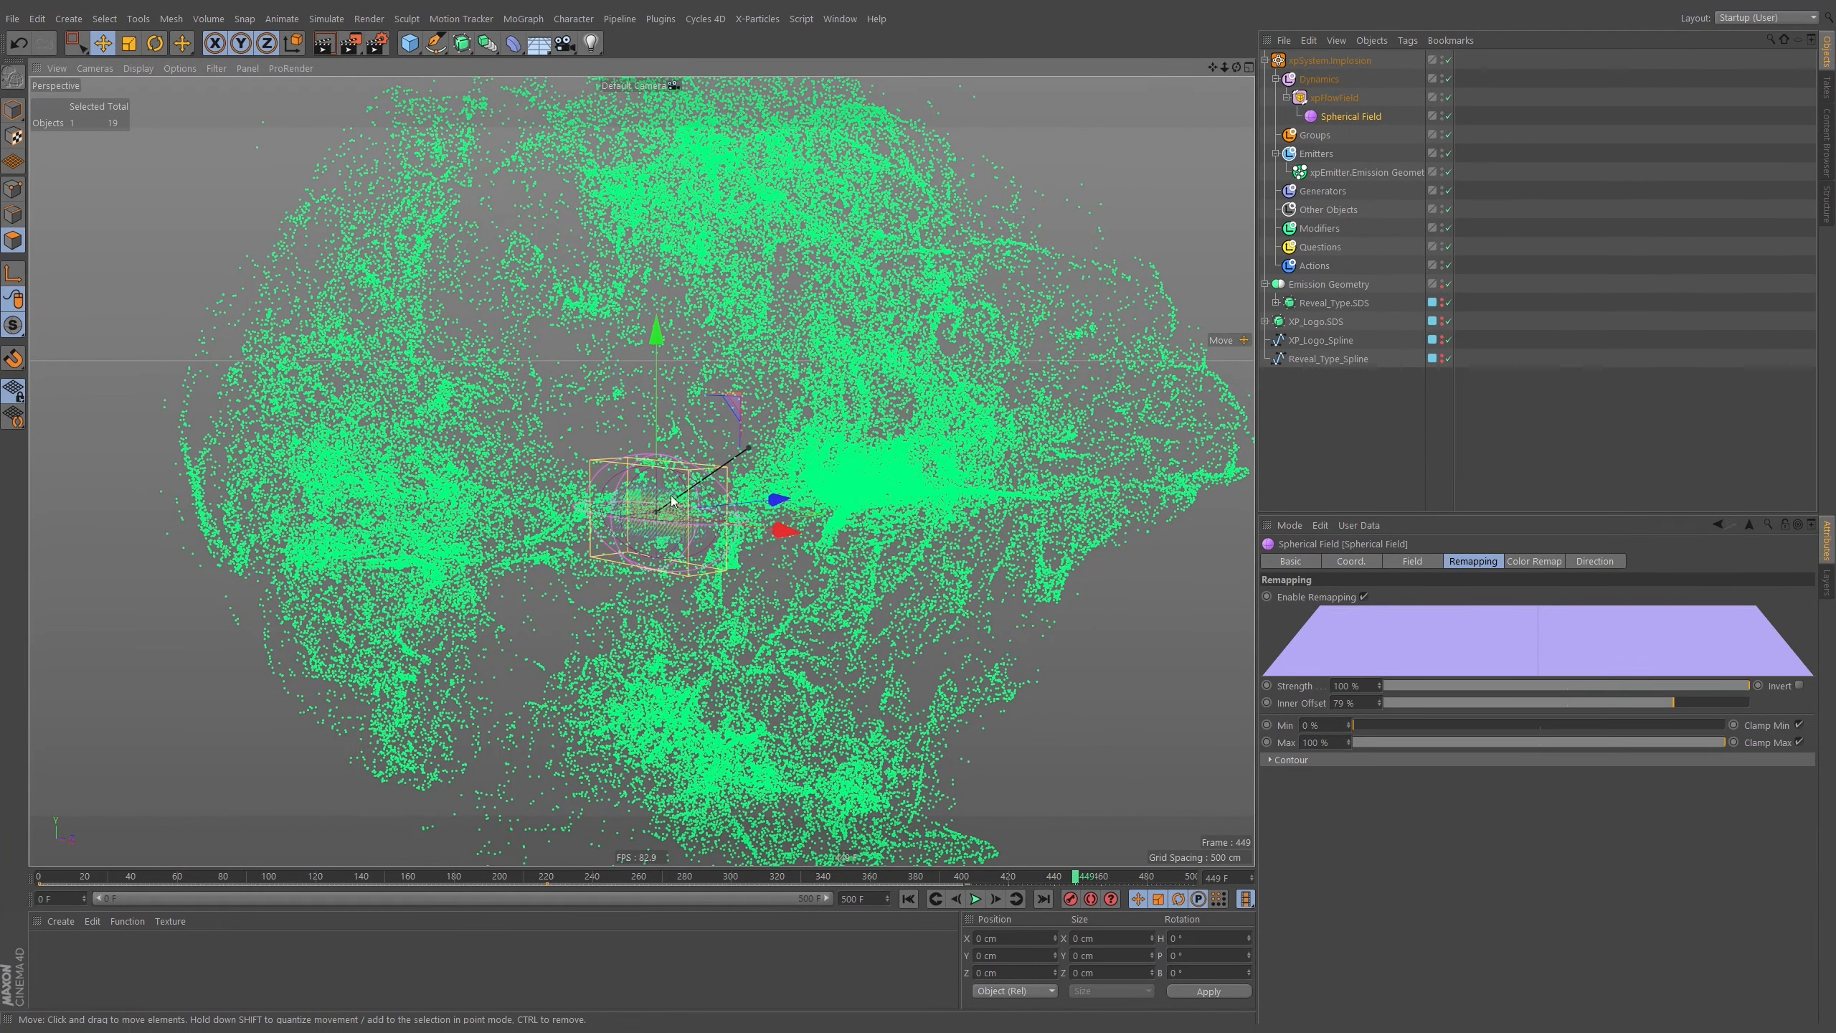
alt+drag(688, 516, 653, 504)
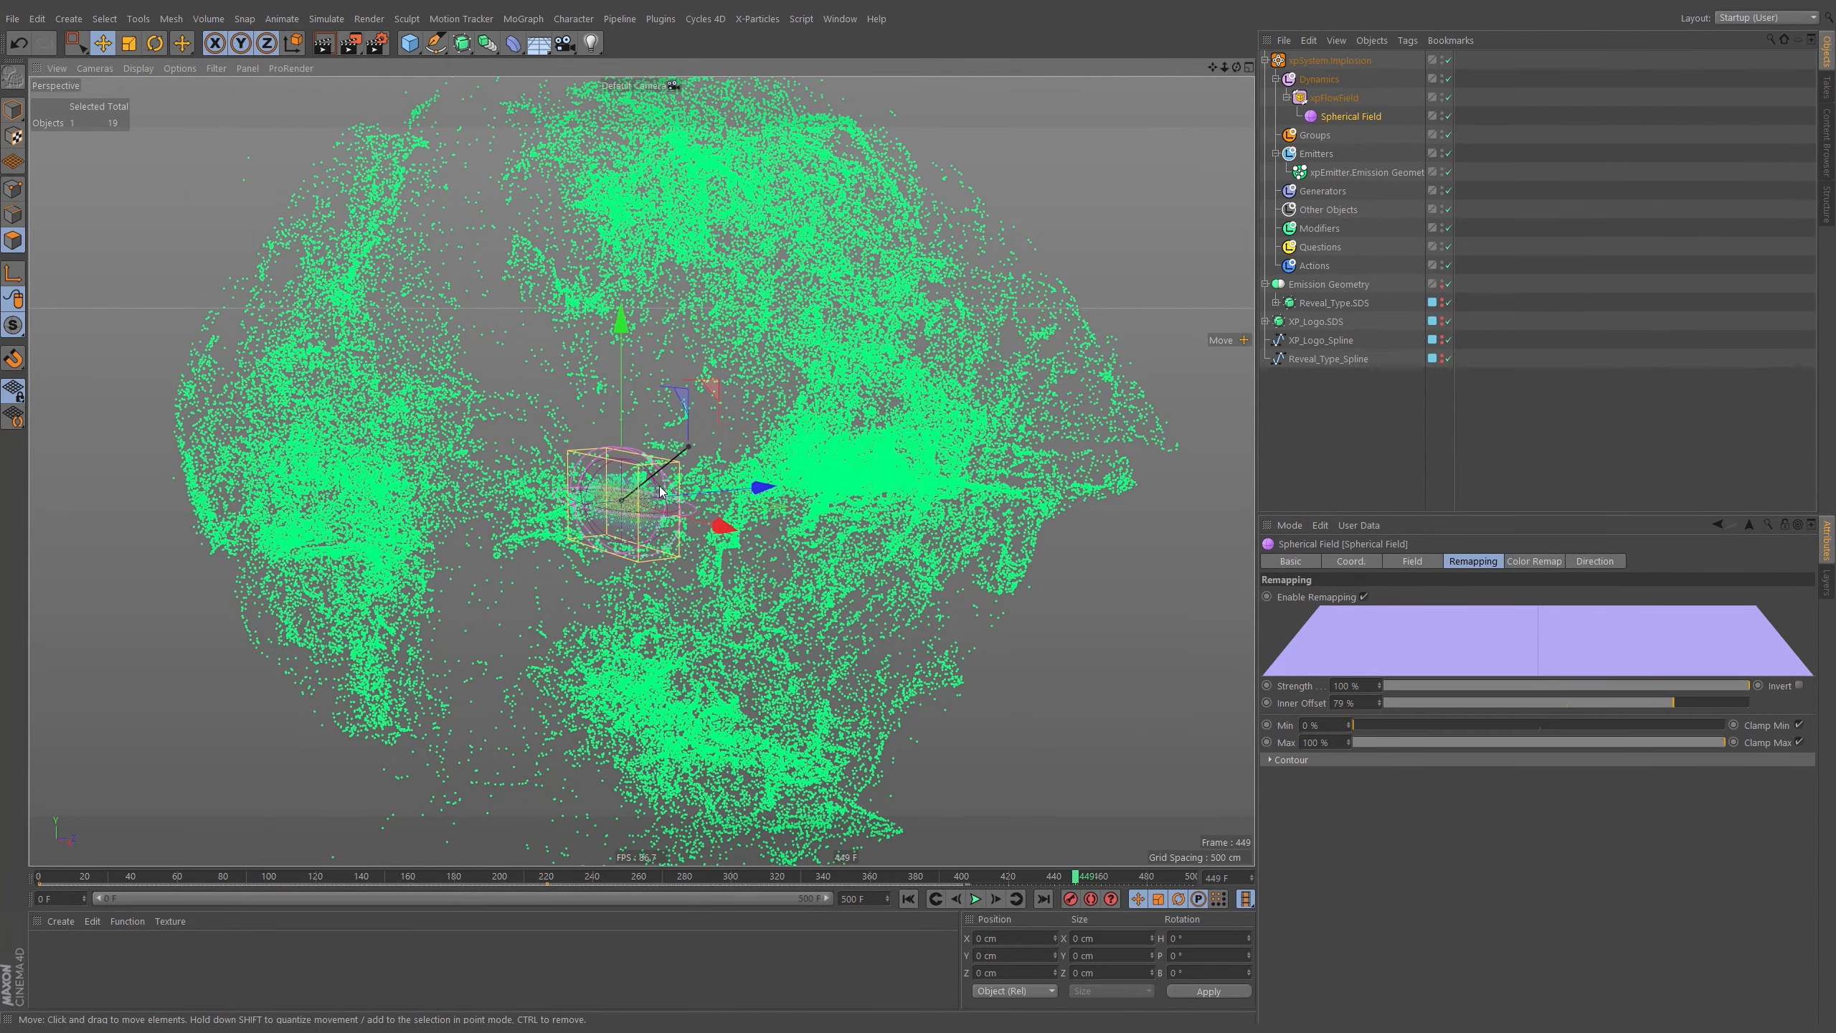
Add an xpSpeed motion modifier to the particle system and set its operation to Acceleration.
click(1322, 229)
click(1405, 646)
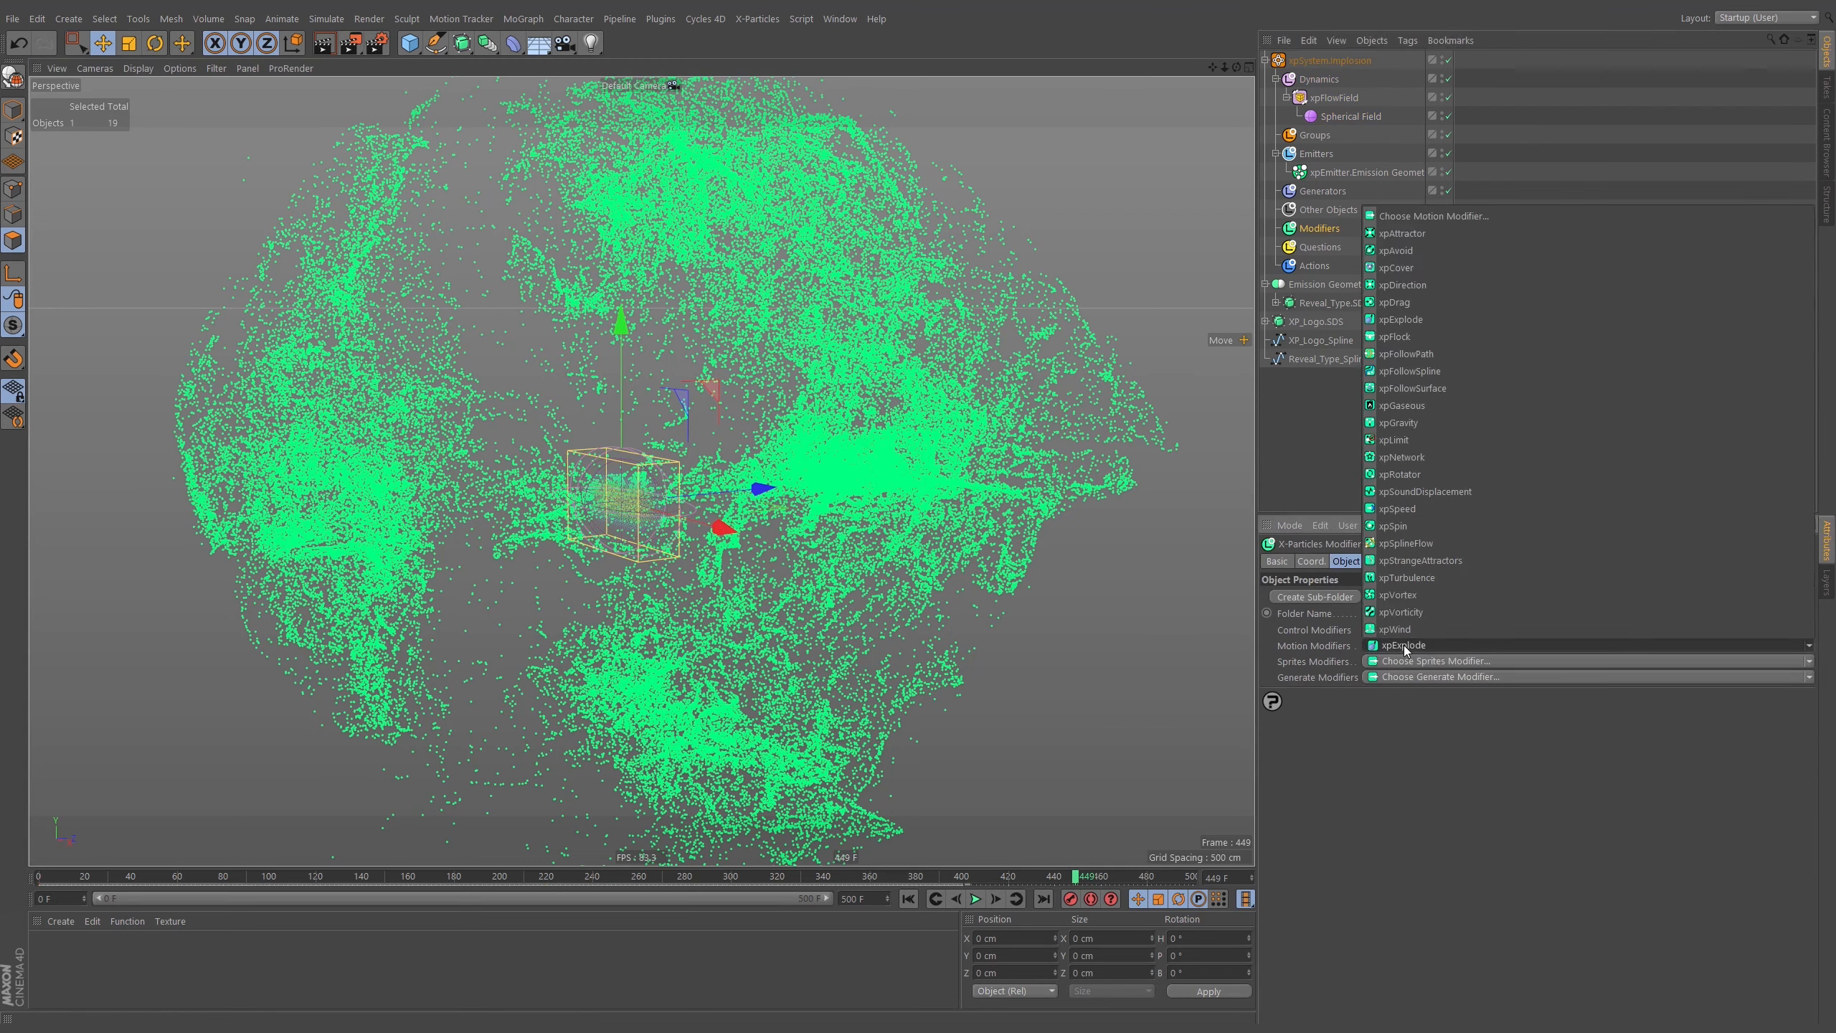
click(1463, 508)
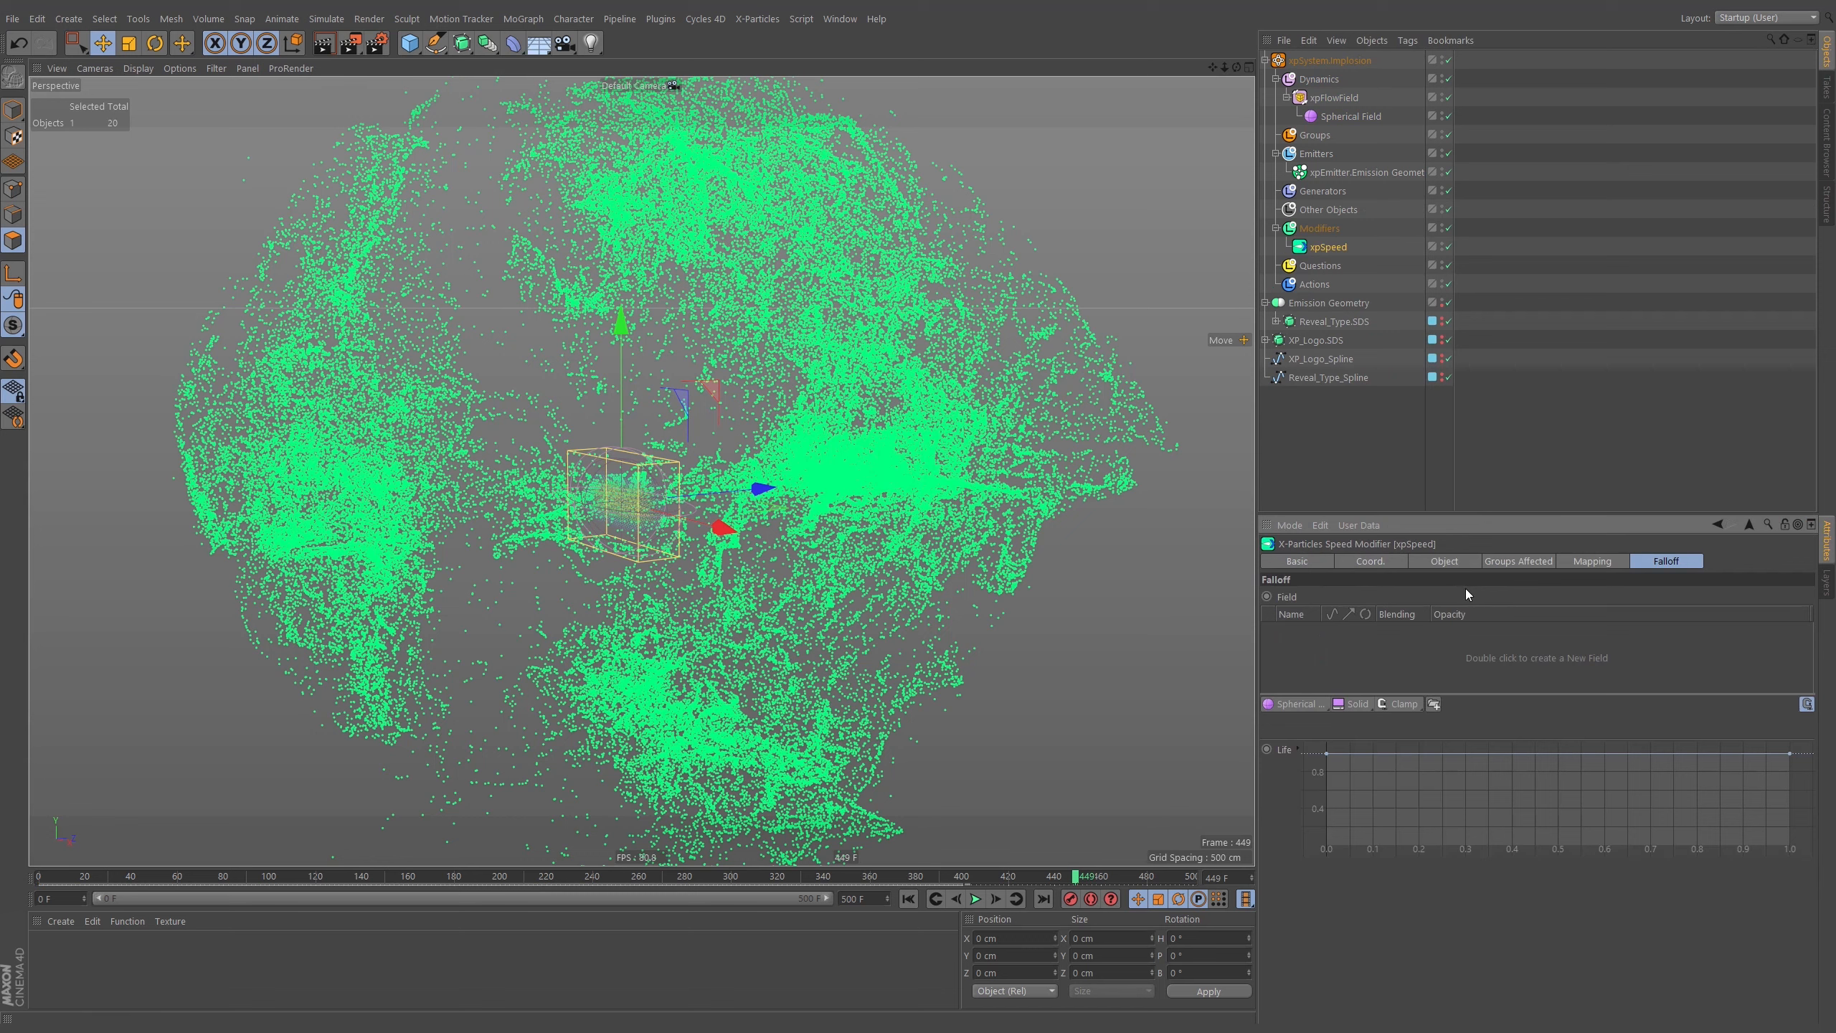
click(1454, 562)
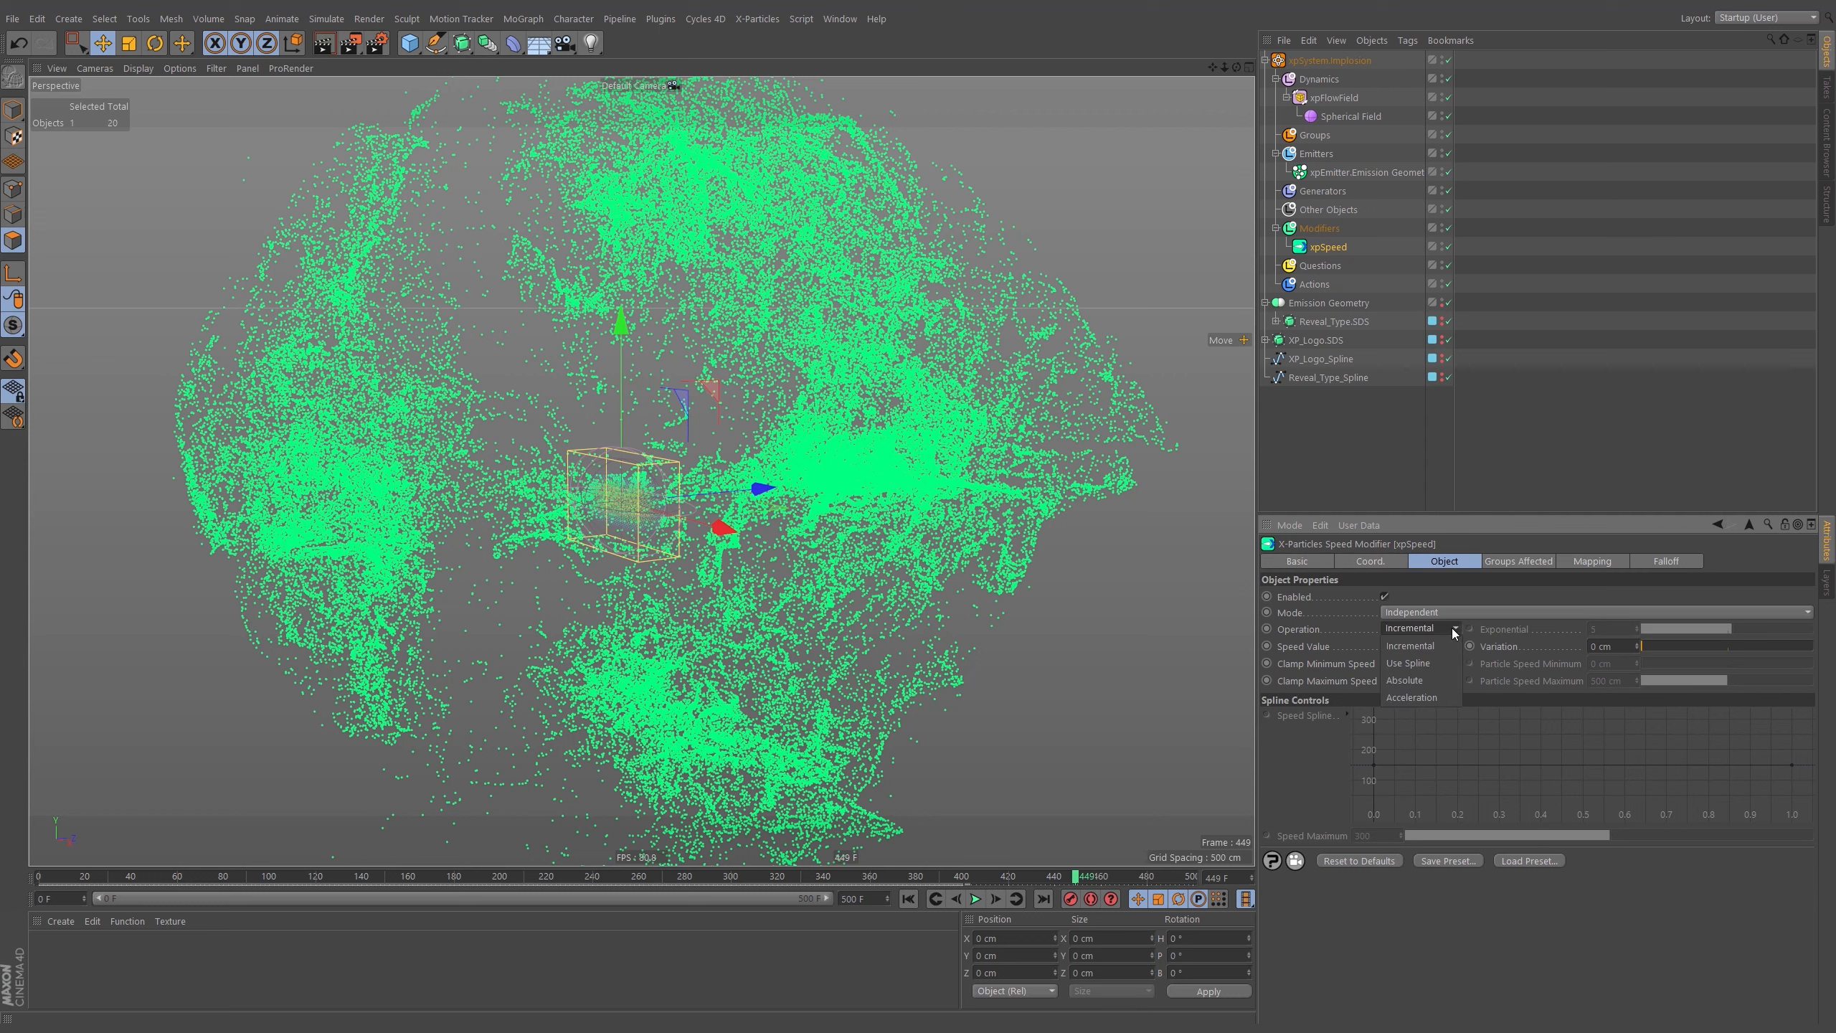
click(1430, 698)
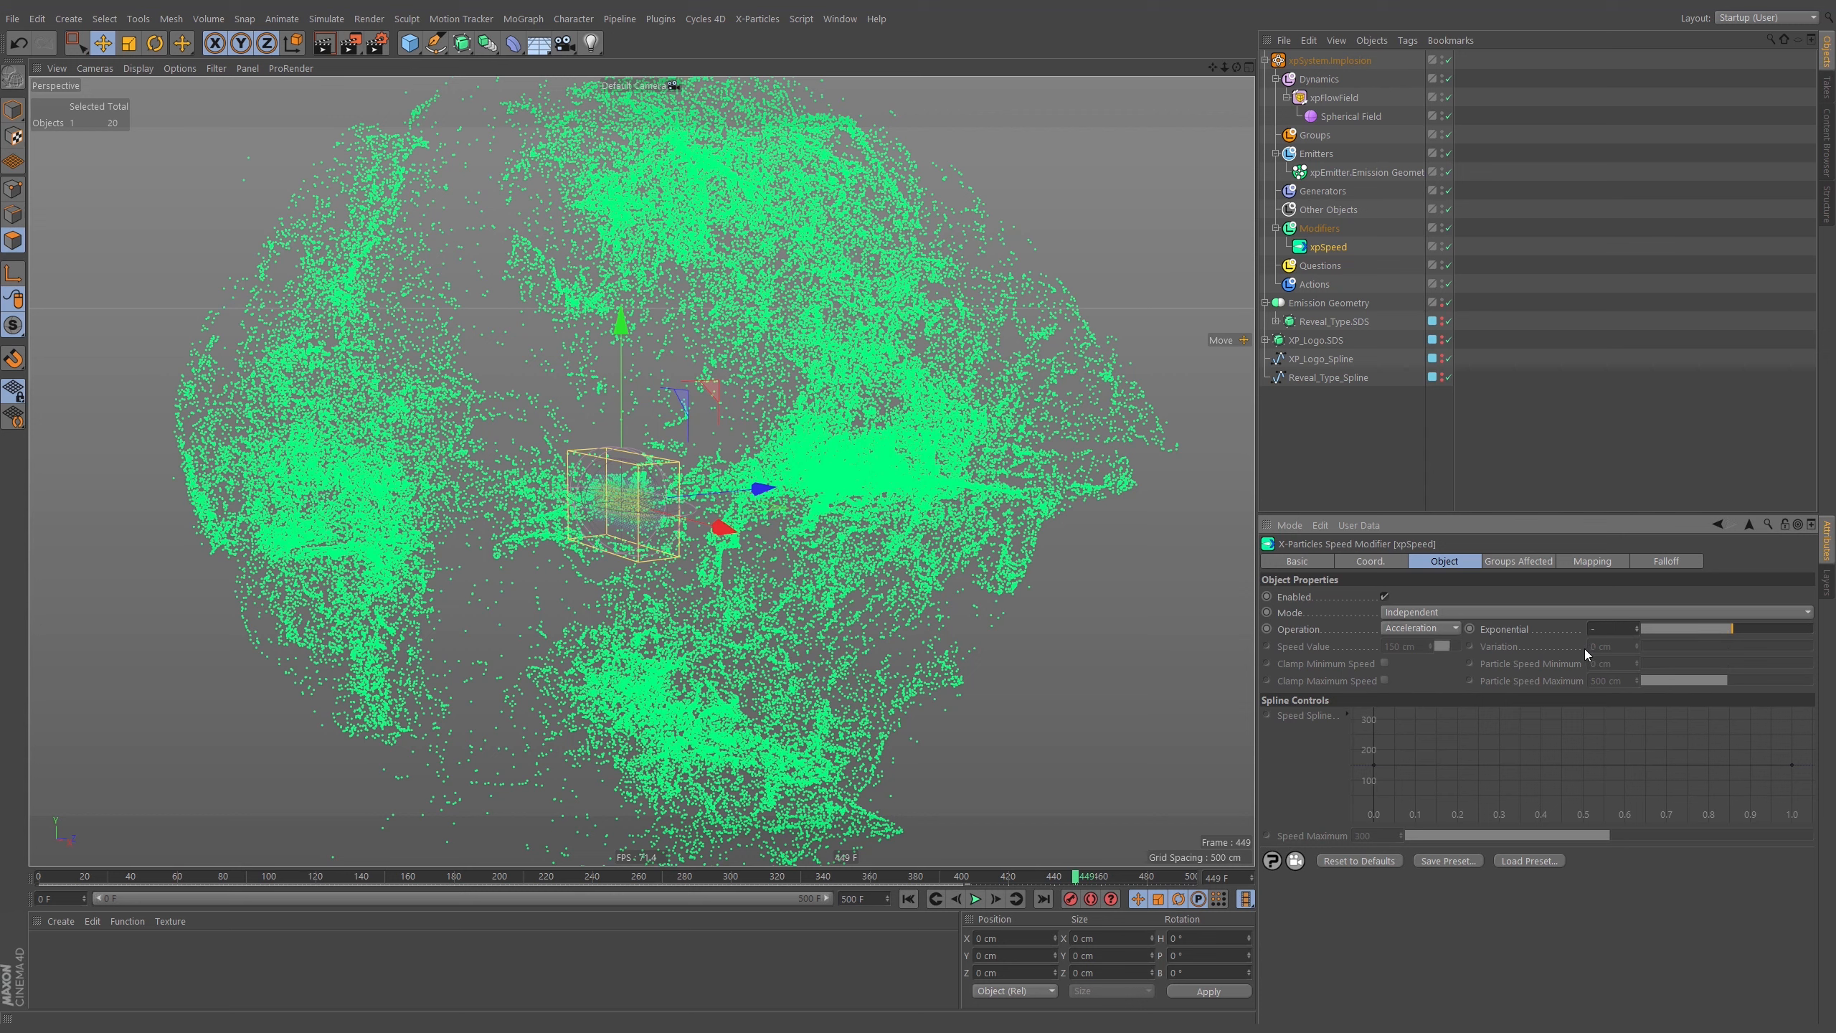
Set xpSpeed's Exponential value to -20 and replay the simulation from the start, examining the particle spread close up.
text(-20)
key(Return)
click(908, 901)
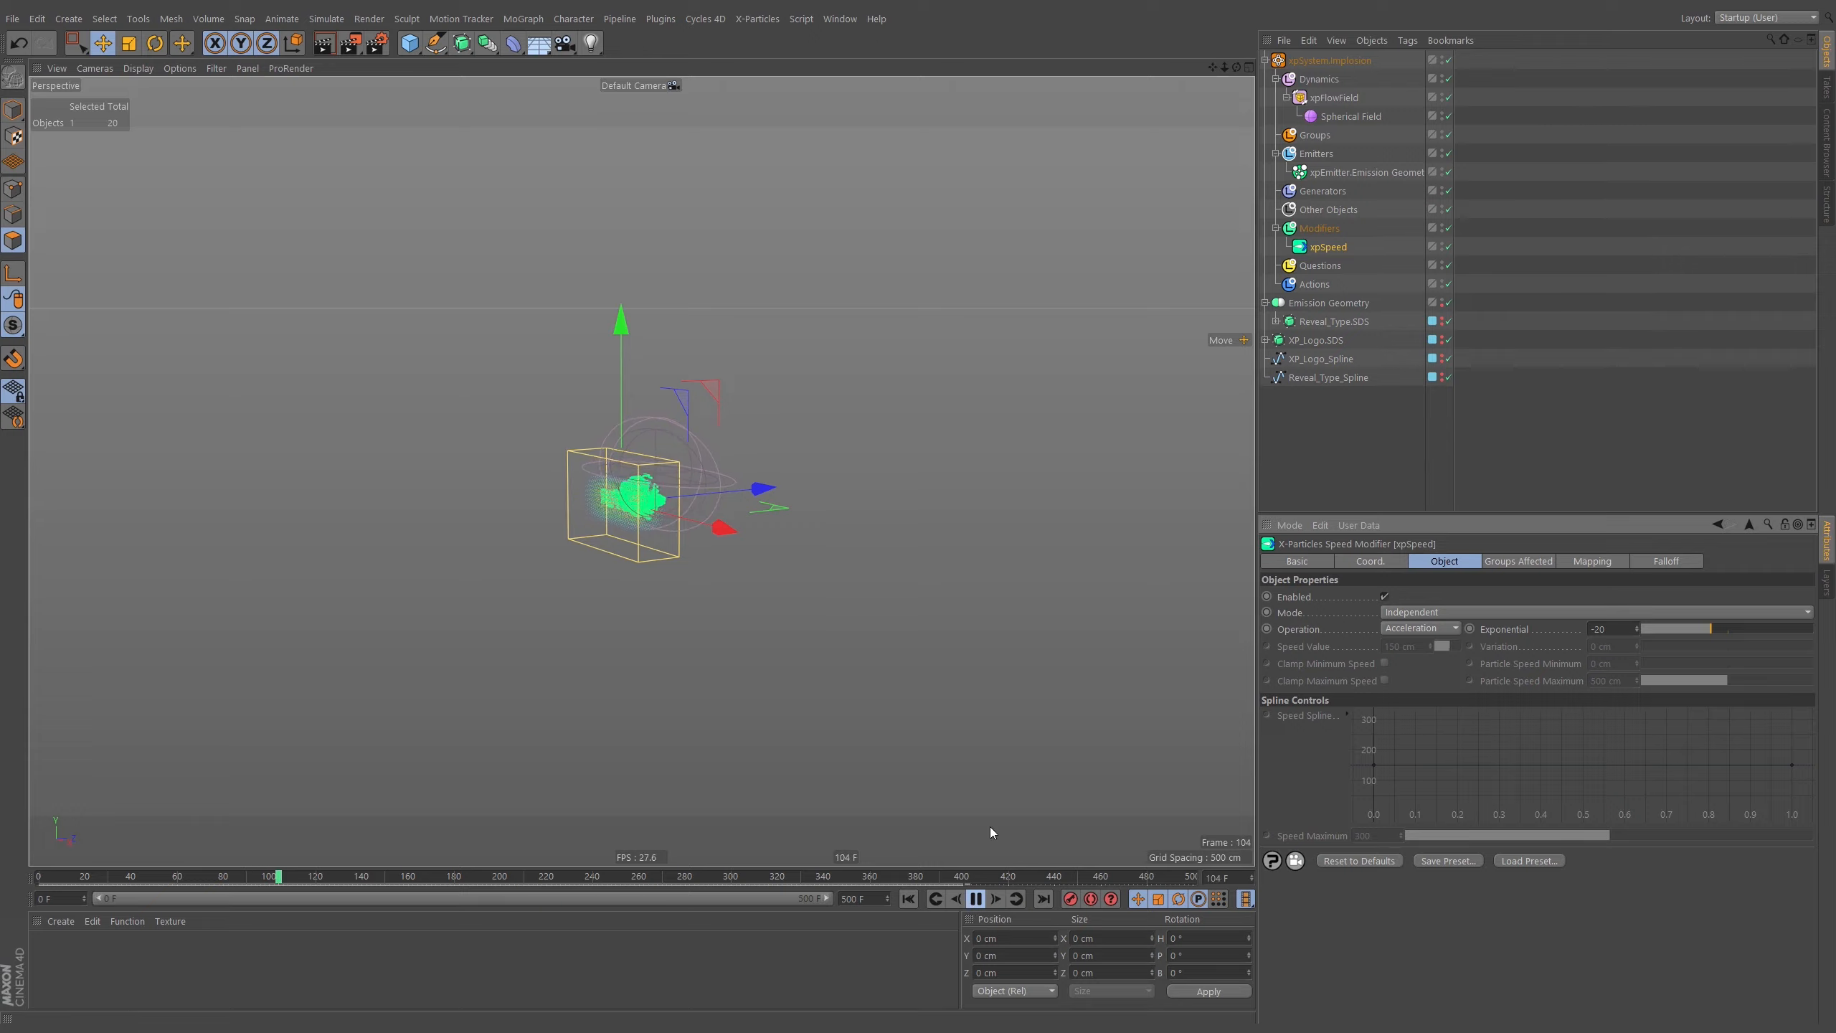
scroll(618, 499, up, 10)
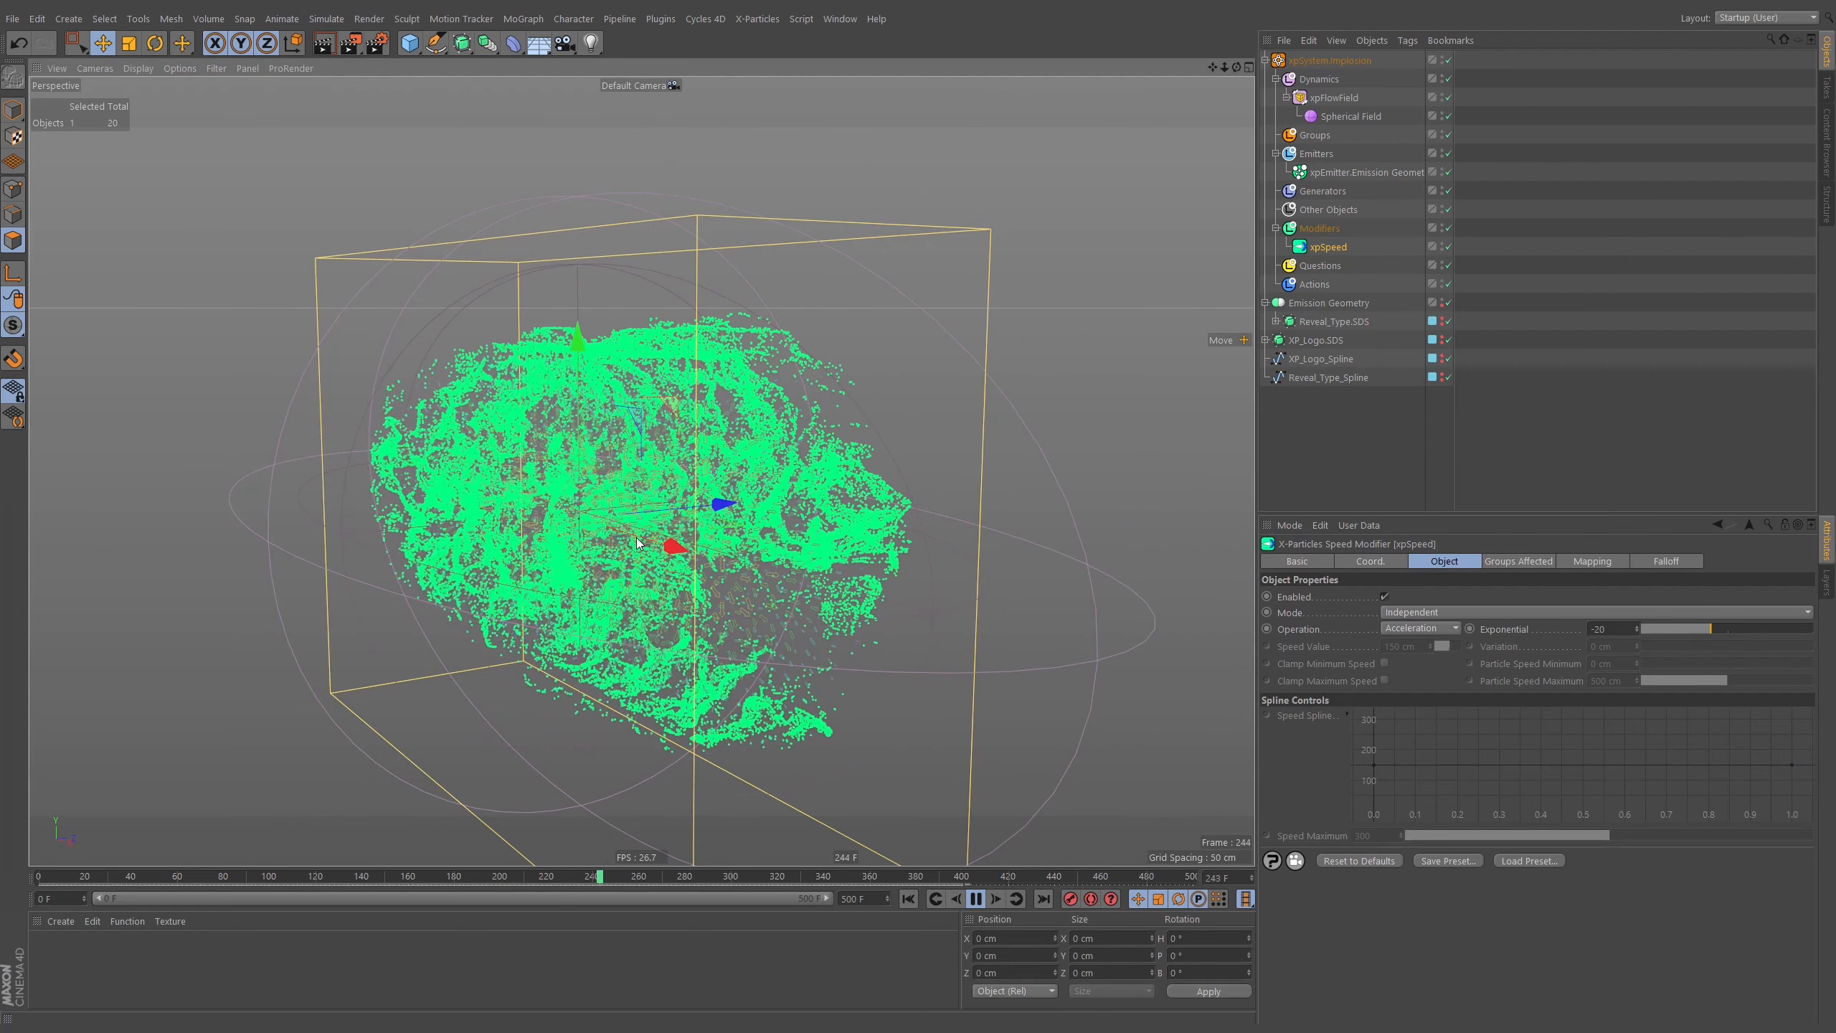
alt+drag(638, 542, 648, 466)
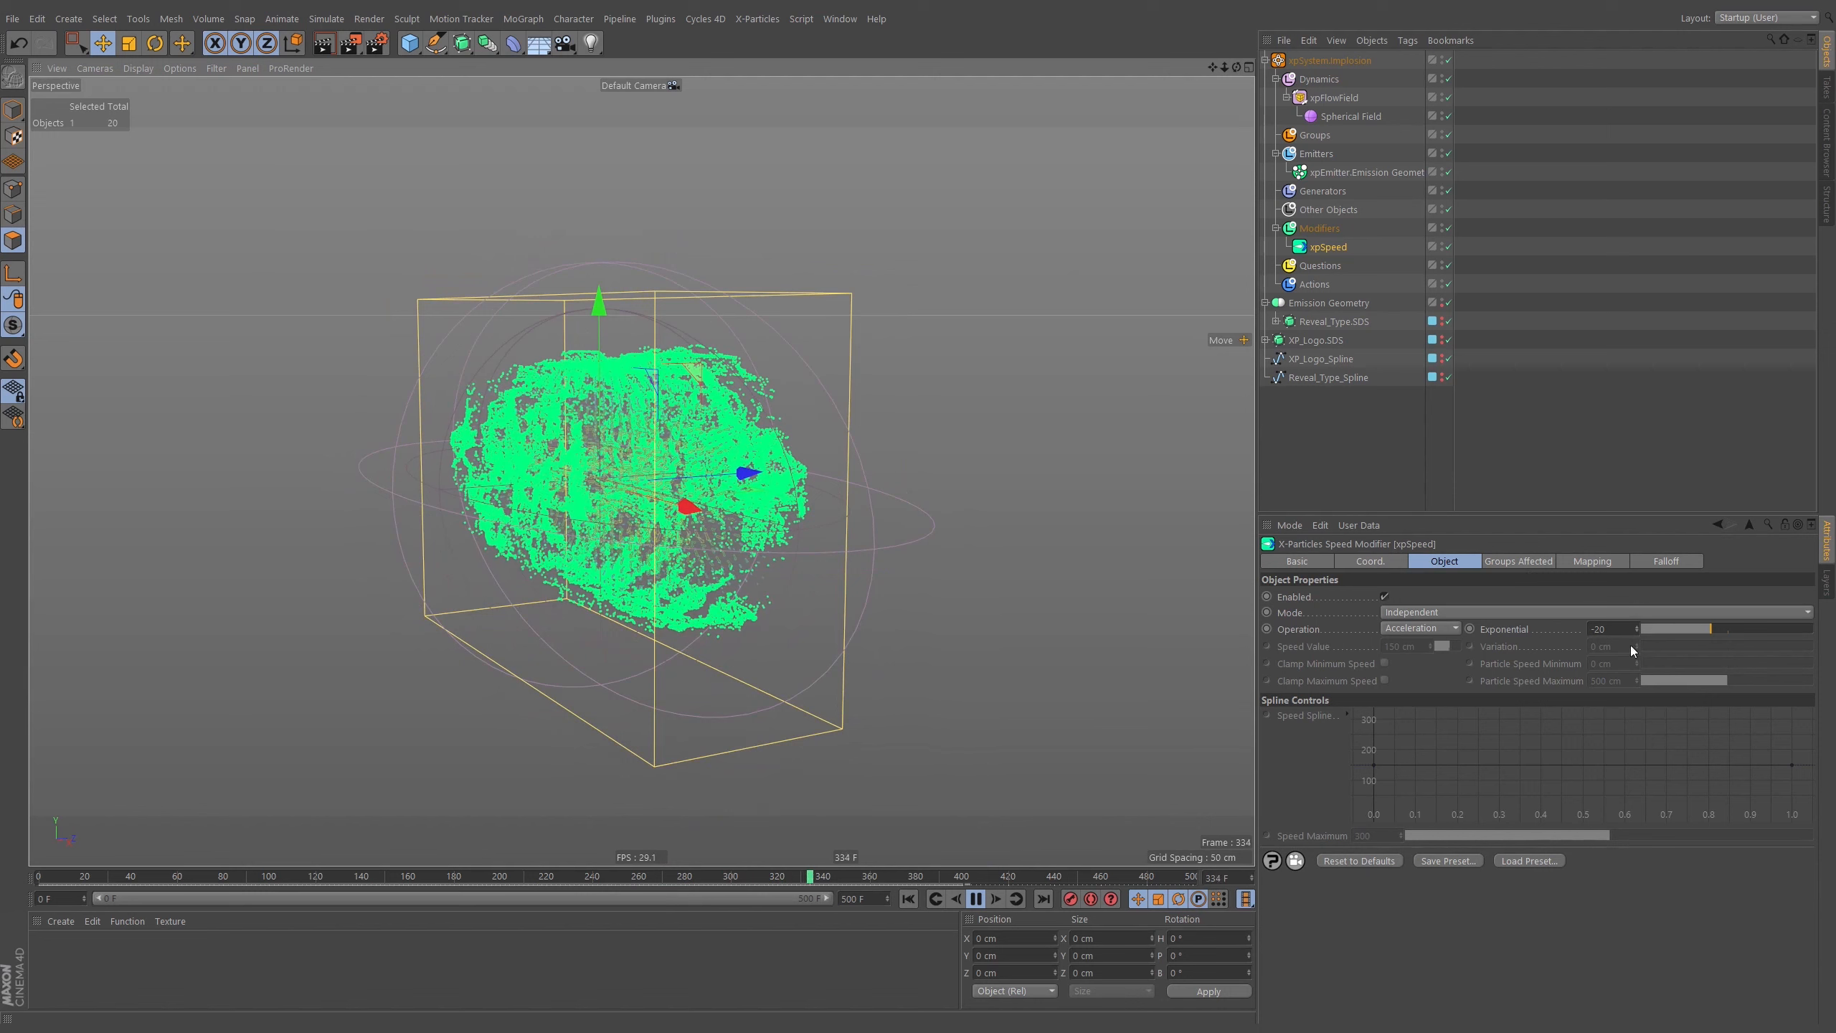
Set xpSpeed's Exponential value to -10 and replay the simulation, checking the spread from afar and close up.
click(1595, 630)
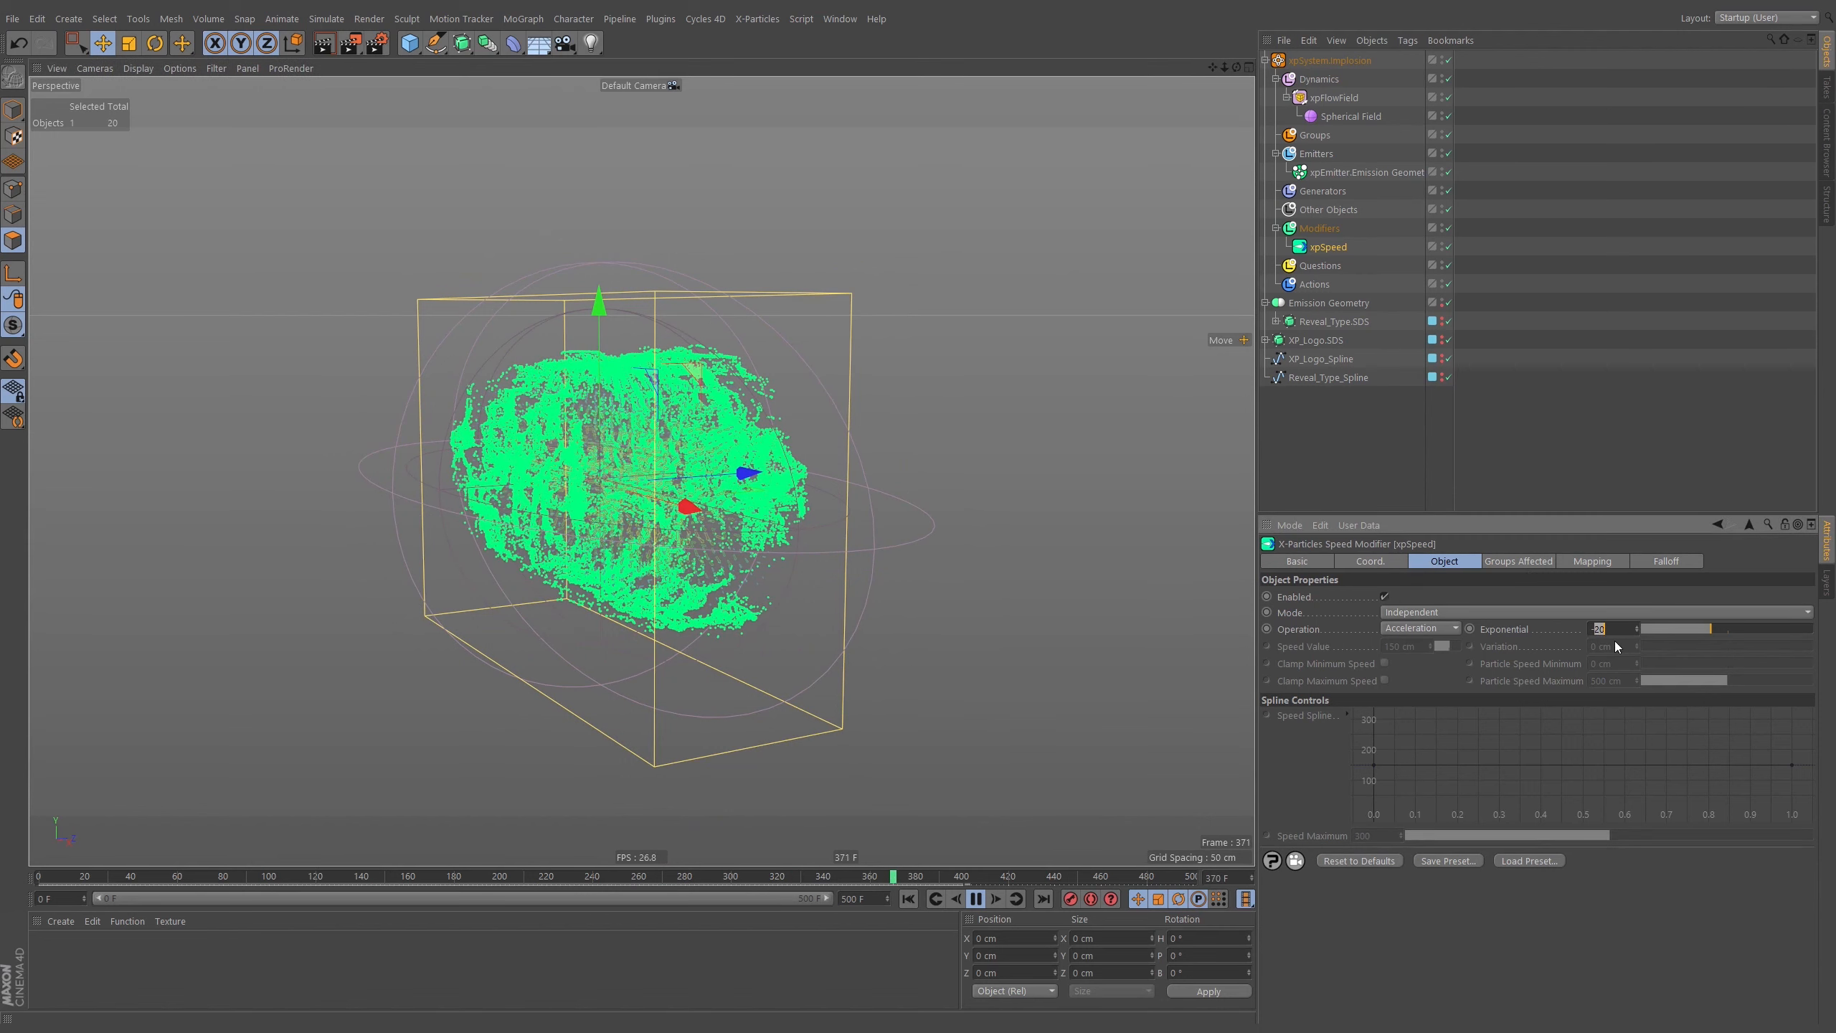
text(-10)
key(Return)
click(908, 899)
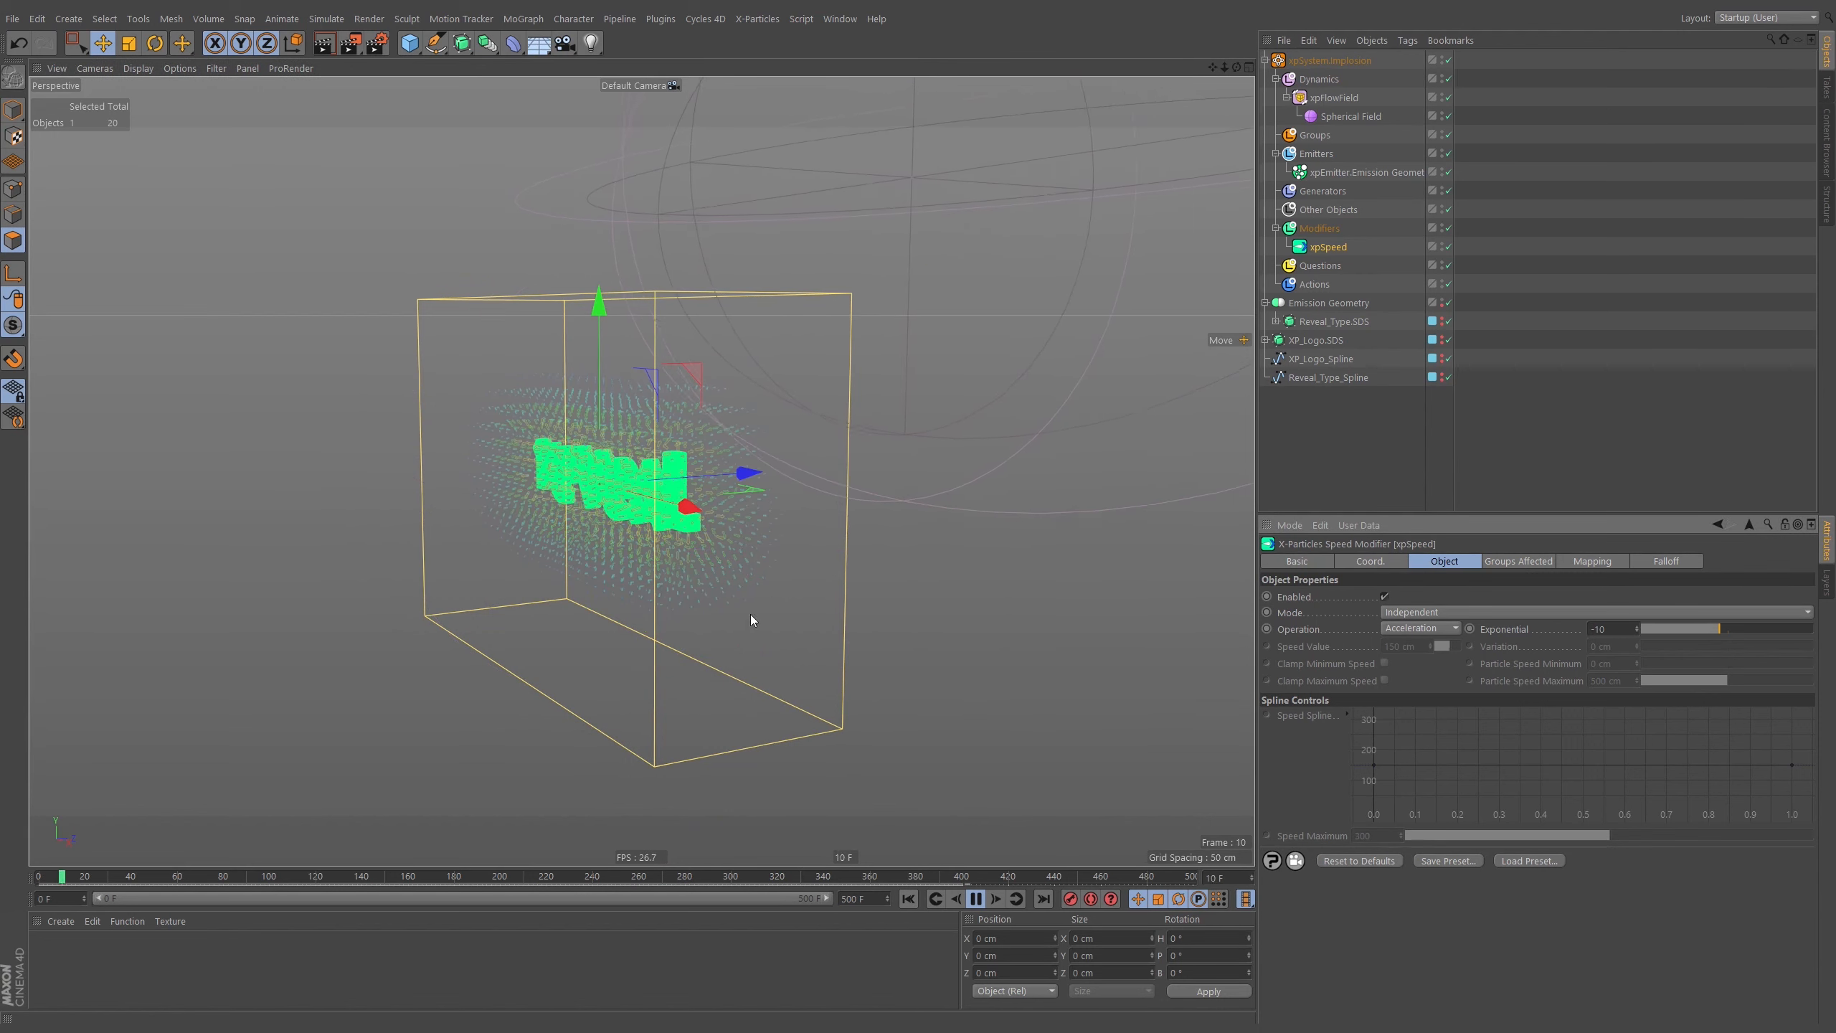
scroll(600, 510, down, 5)
scroll(640, 503, up, 1)
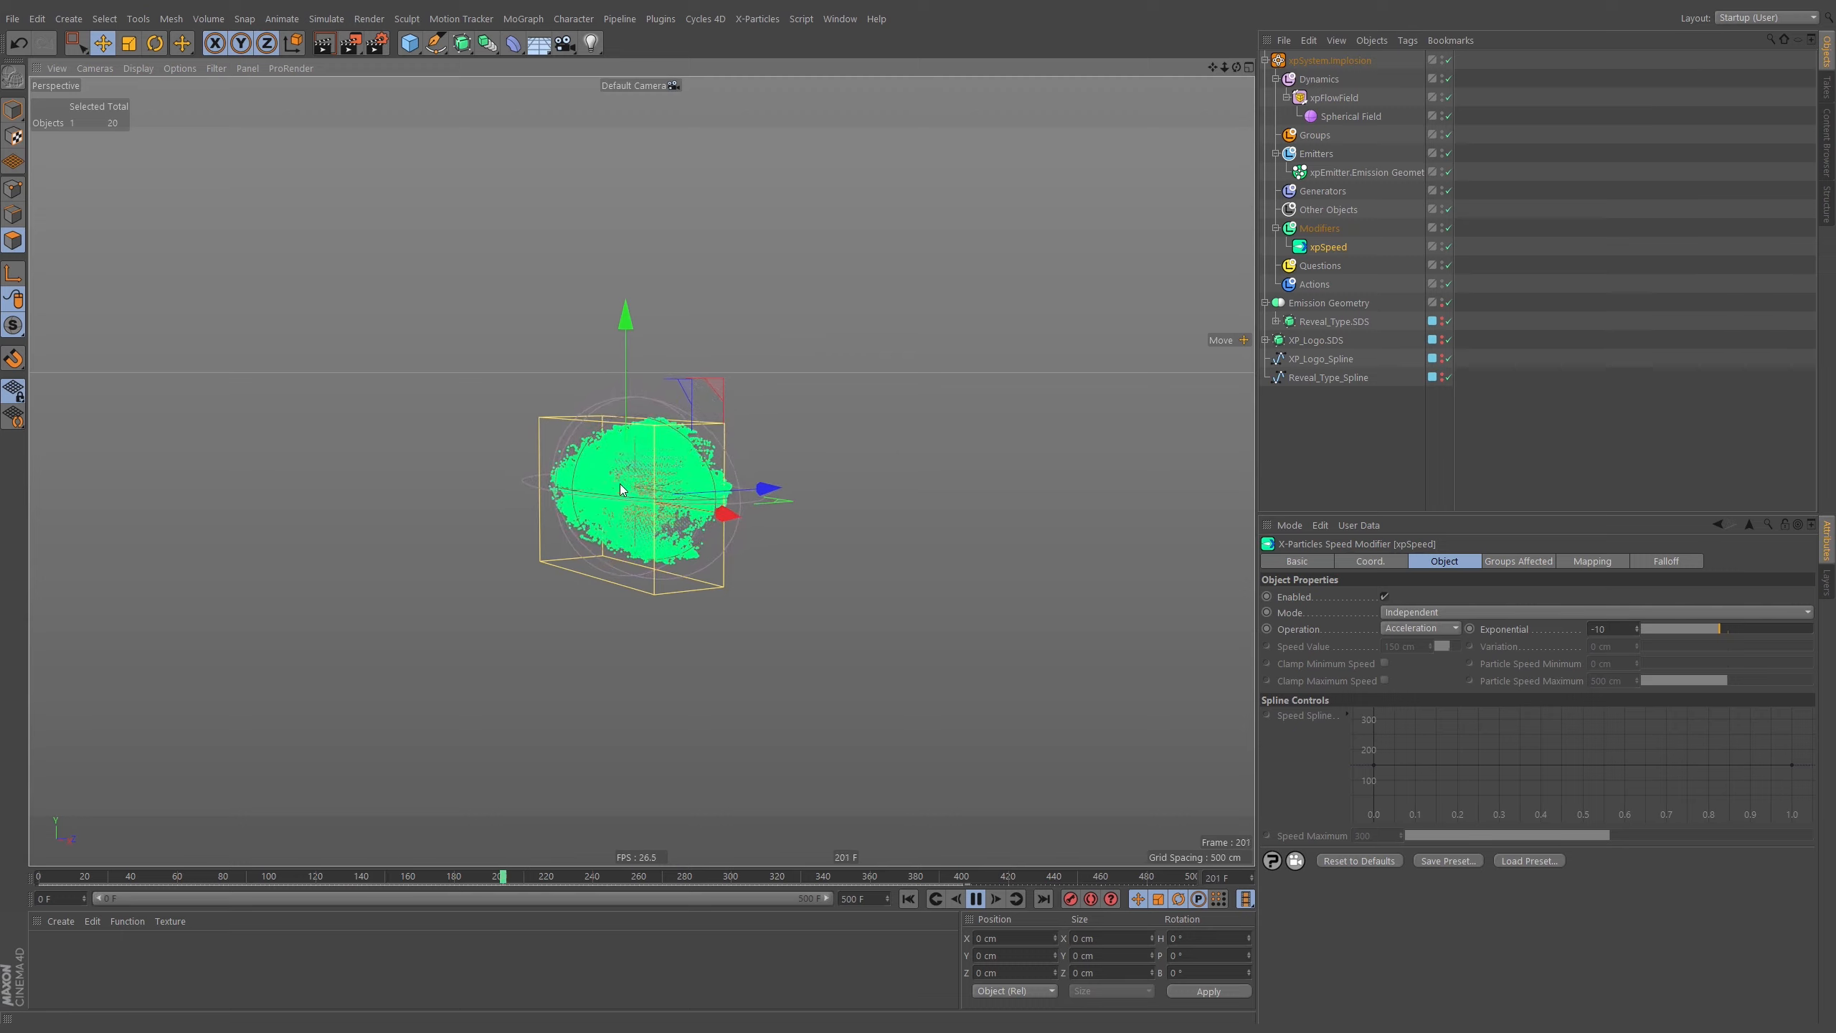
scroll(837, 442, up, 6)
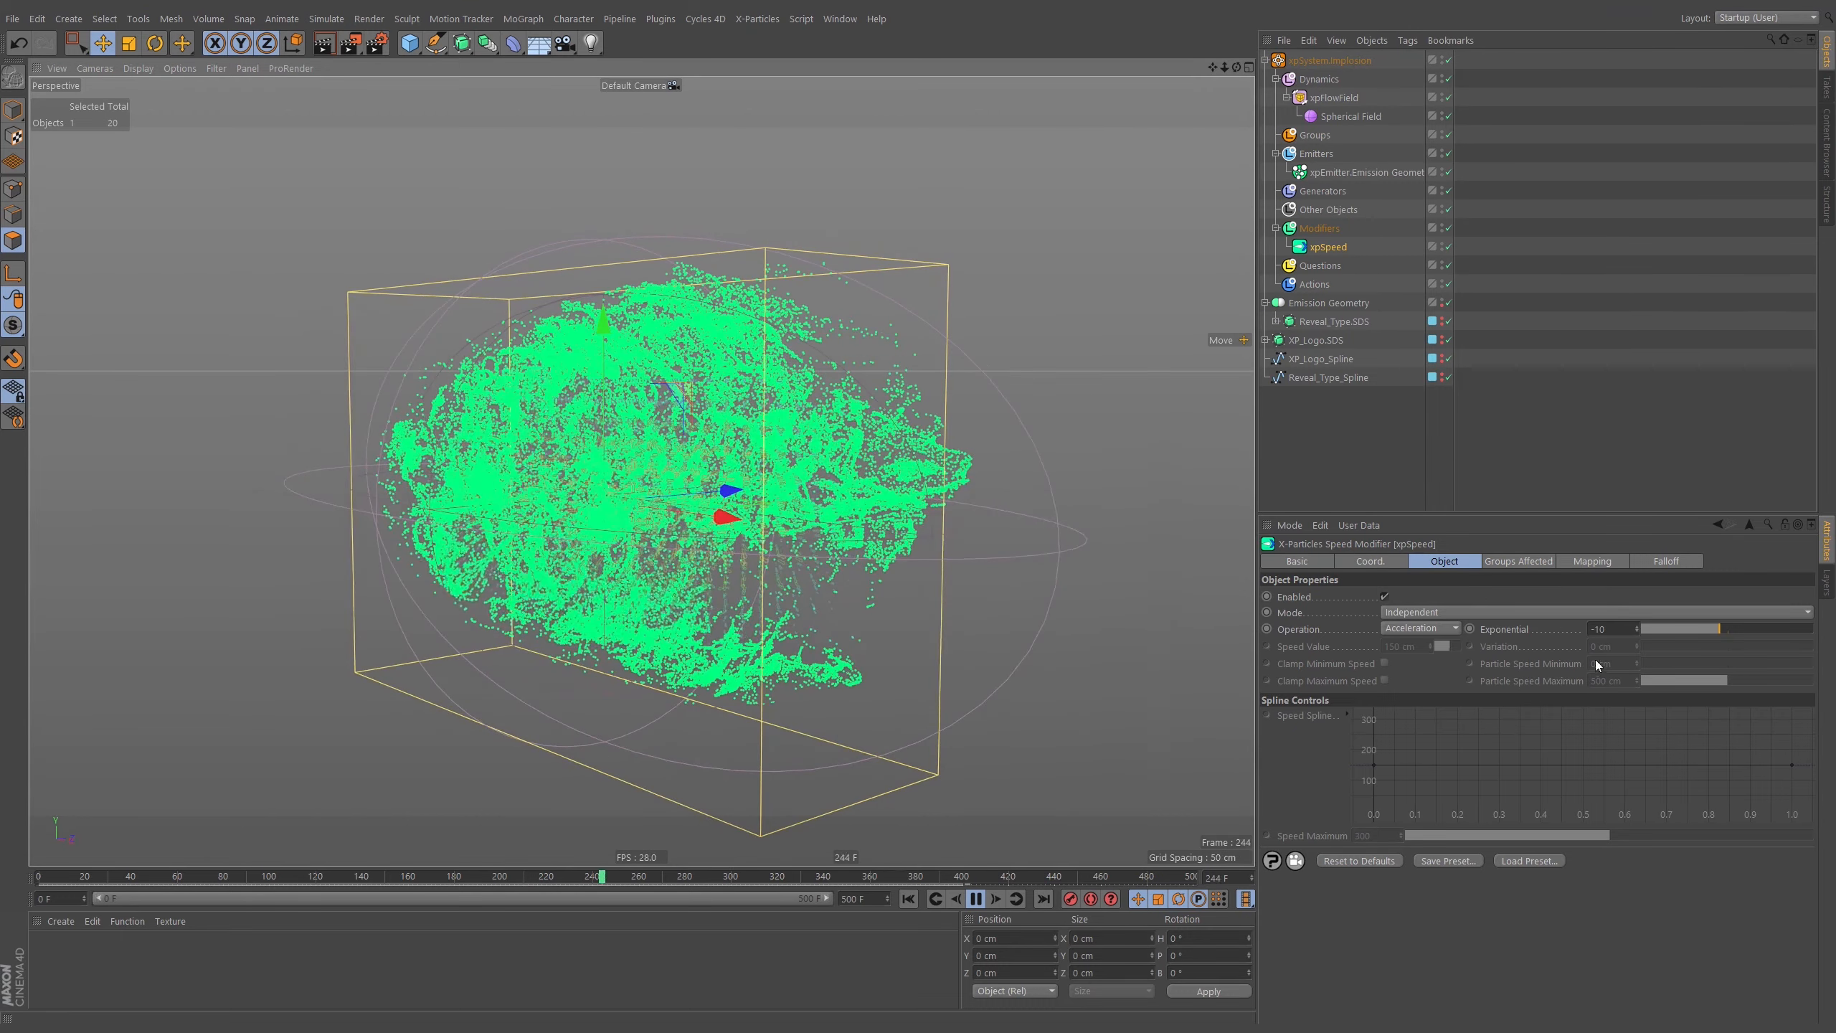
Set xpSpeed's Exponential value to -7, replay the simulation from the start and stop playback.
double_click(1602, 628)
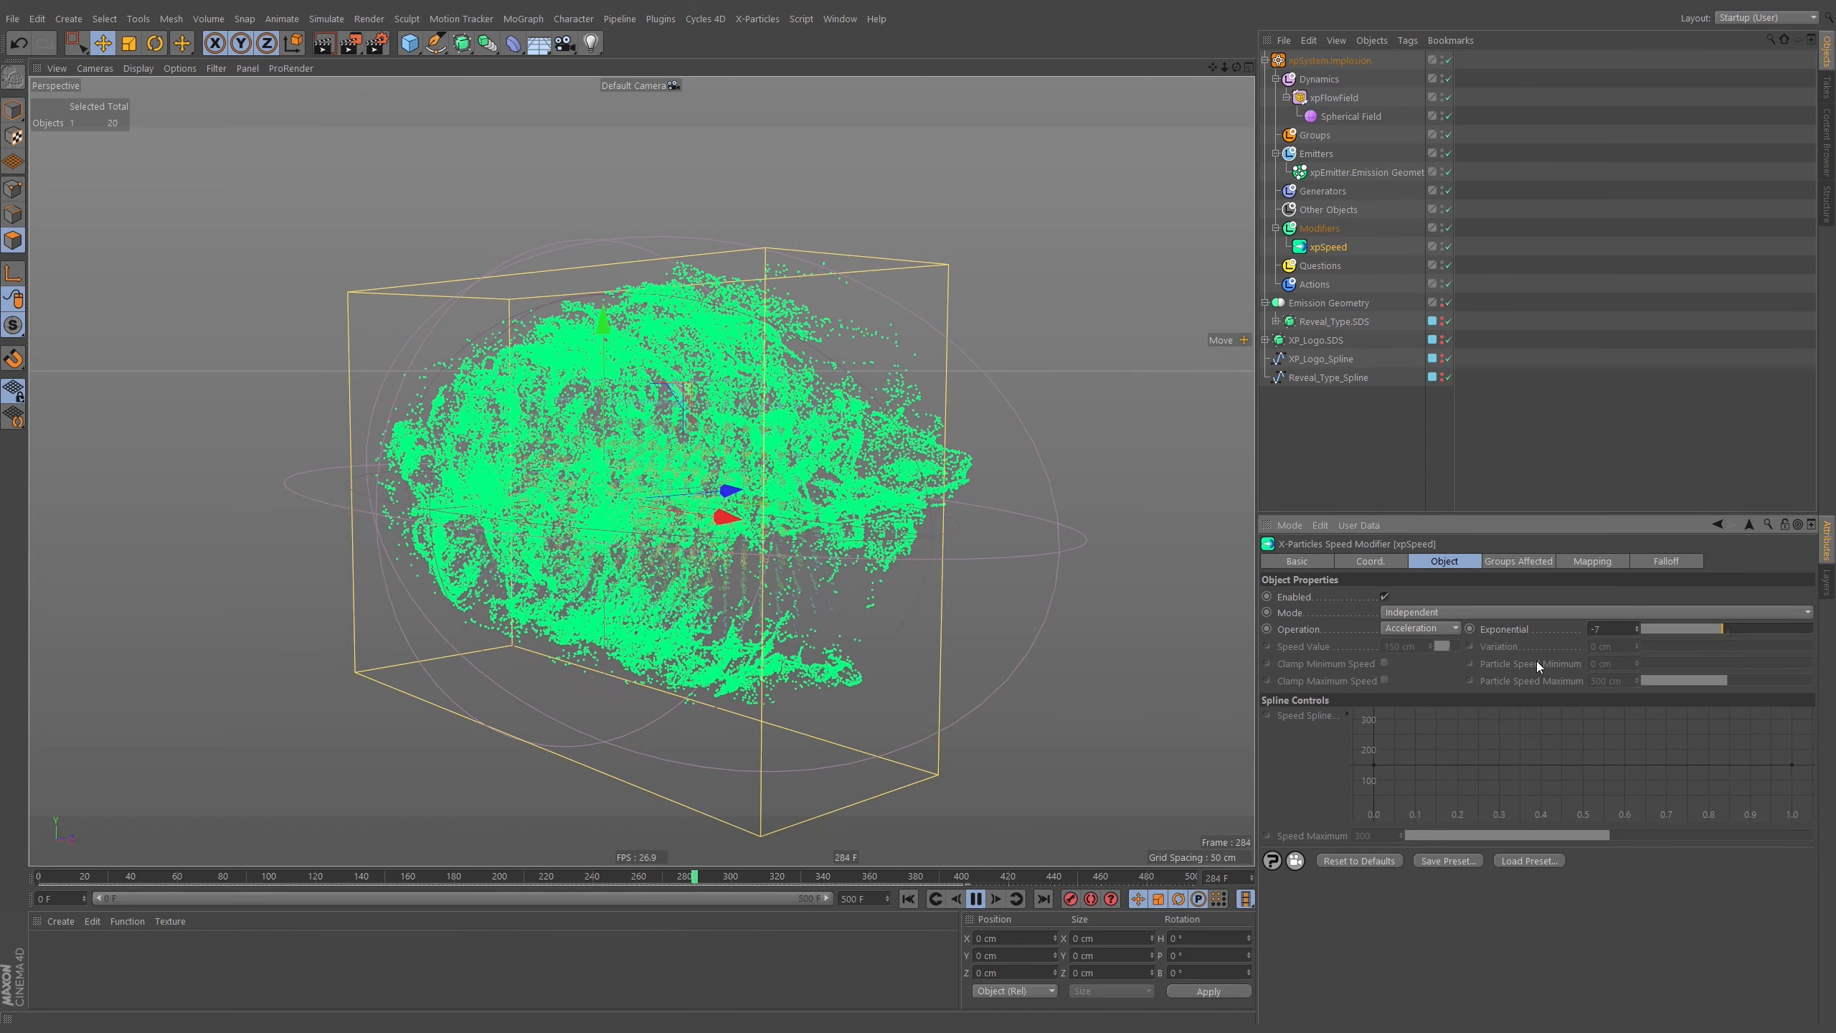
click(908, 898)
scroll(636, 492, down, 6)
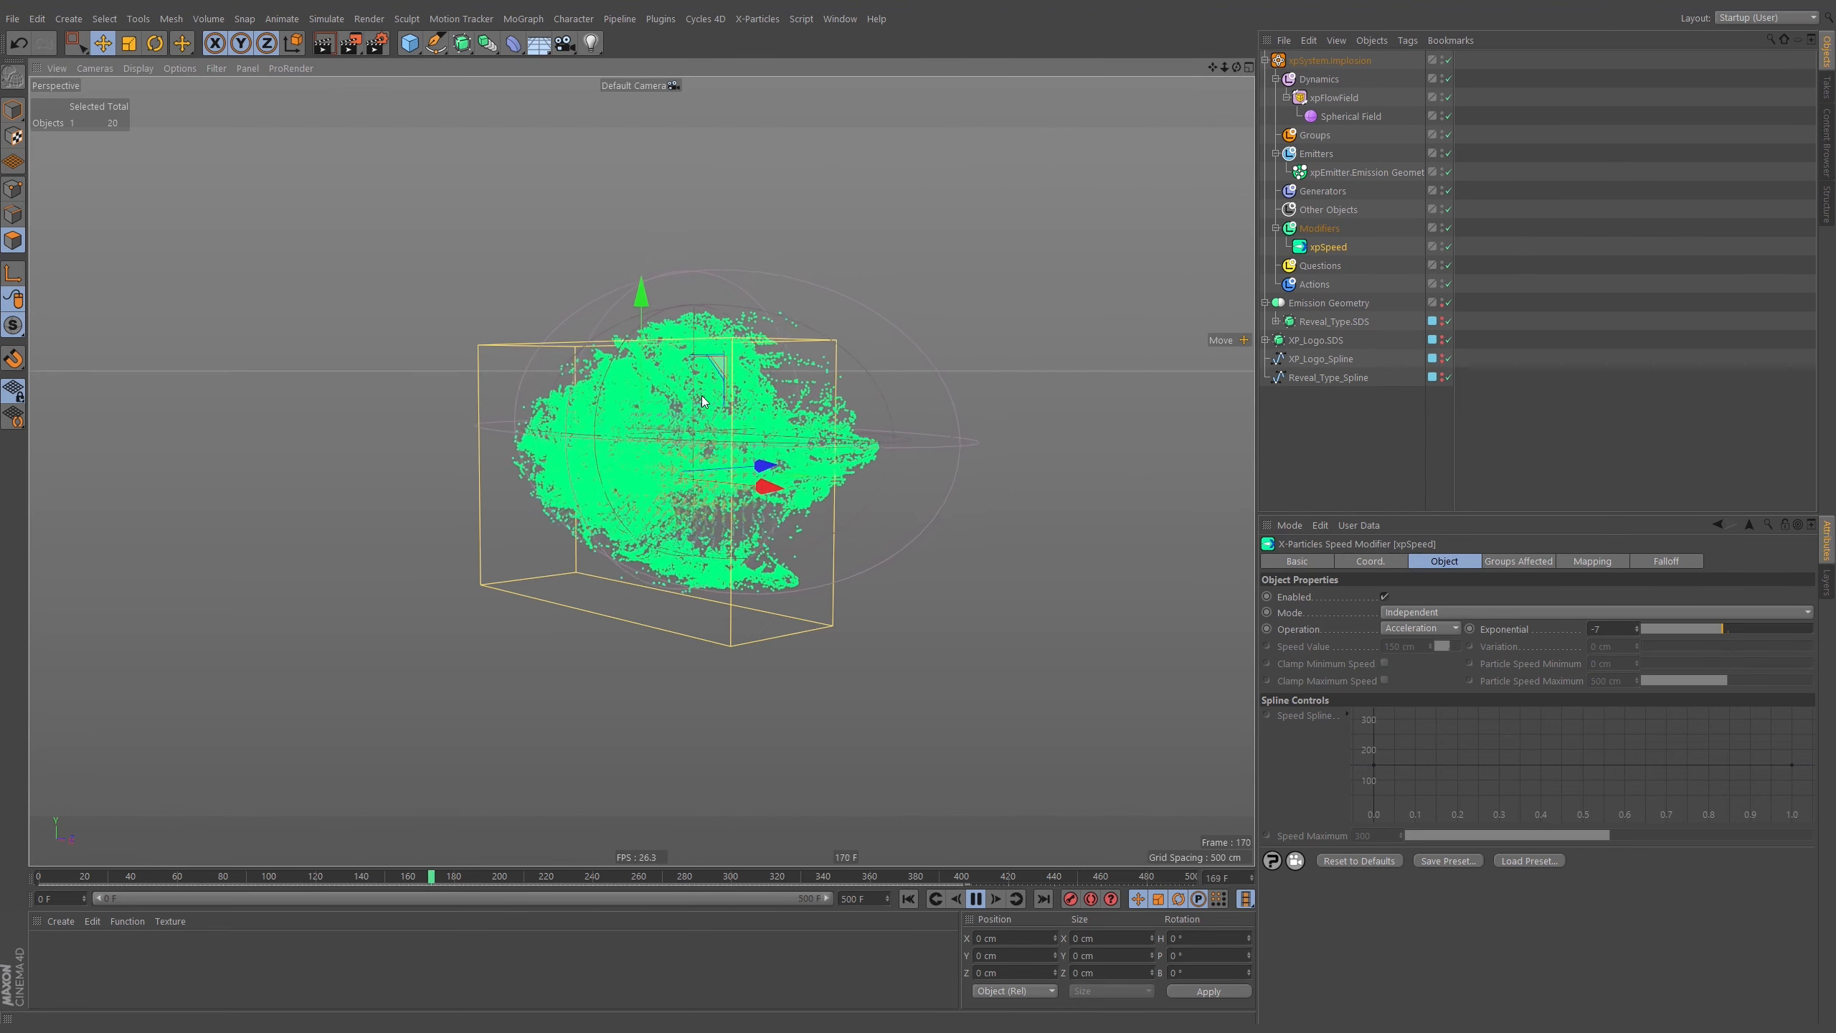
click(976, 901)
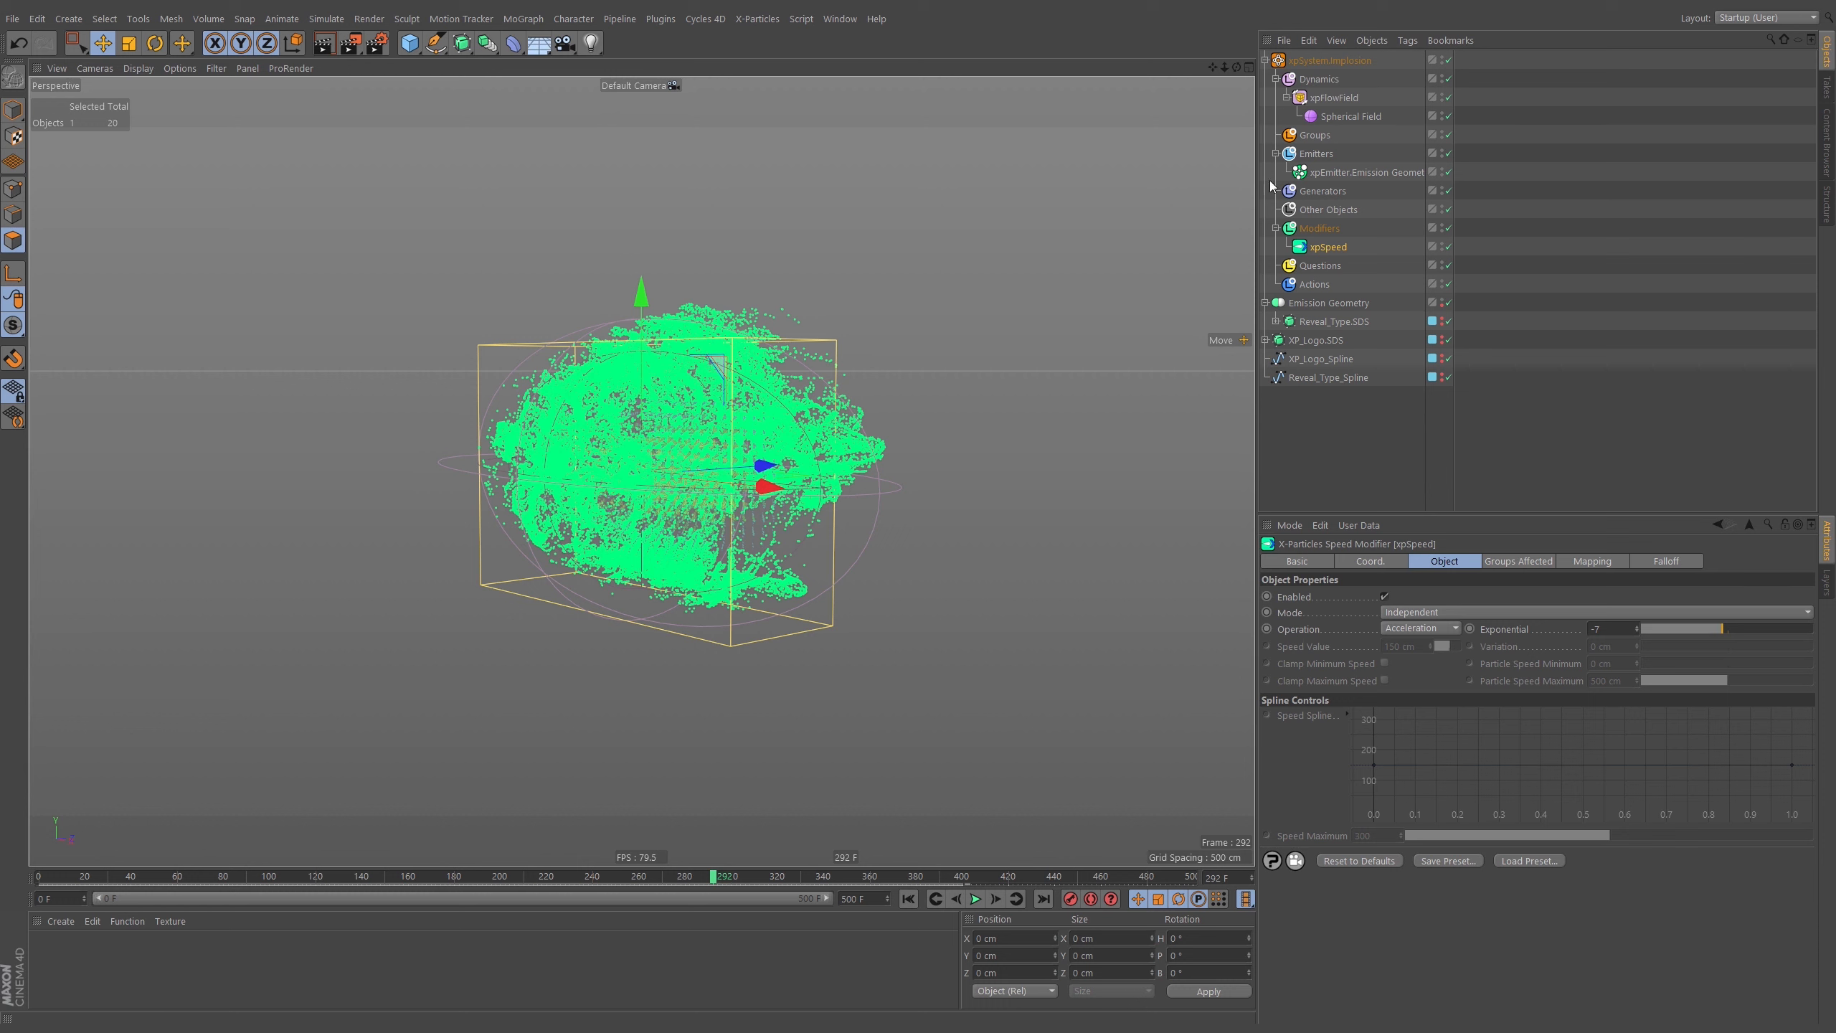
Open the shader options for the noise in xpFlowField's Strength mapping.
click(1333, 98)
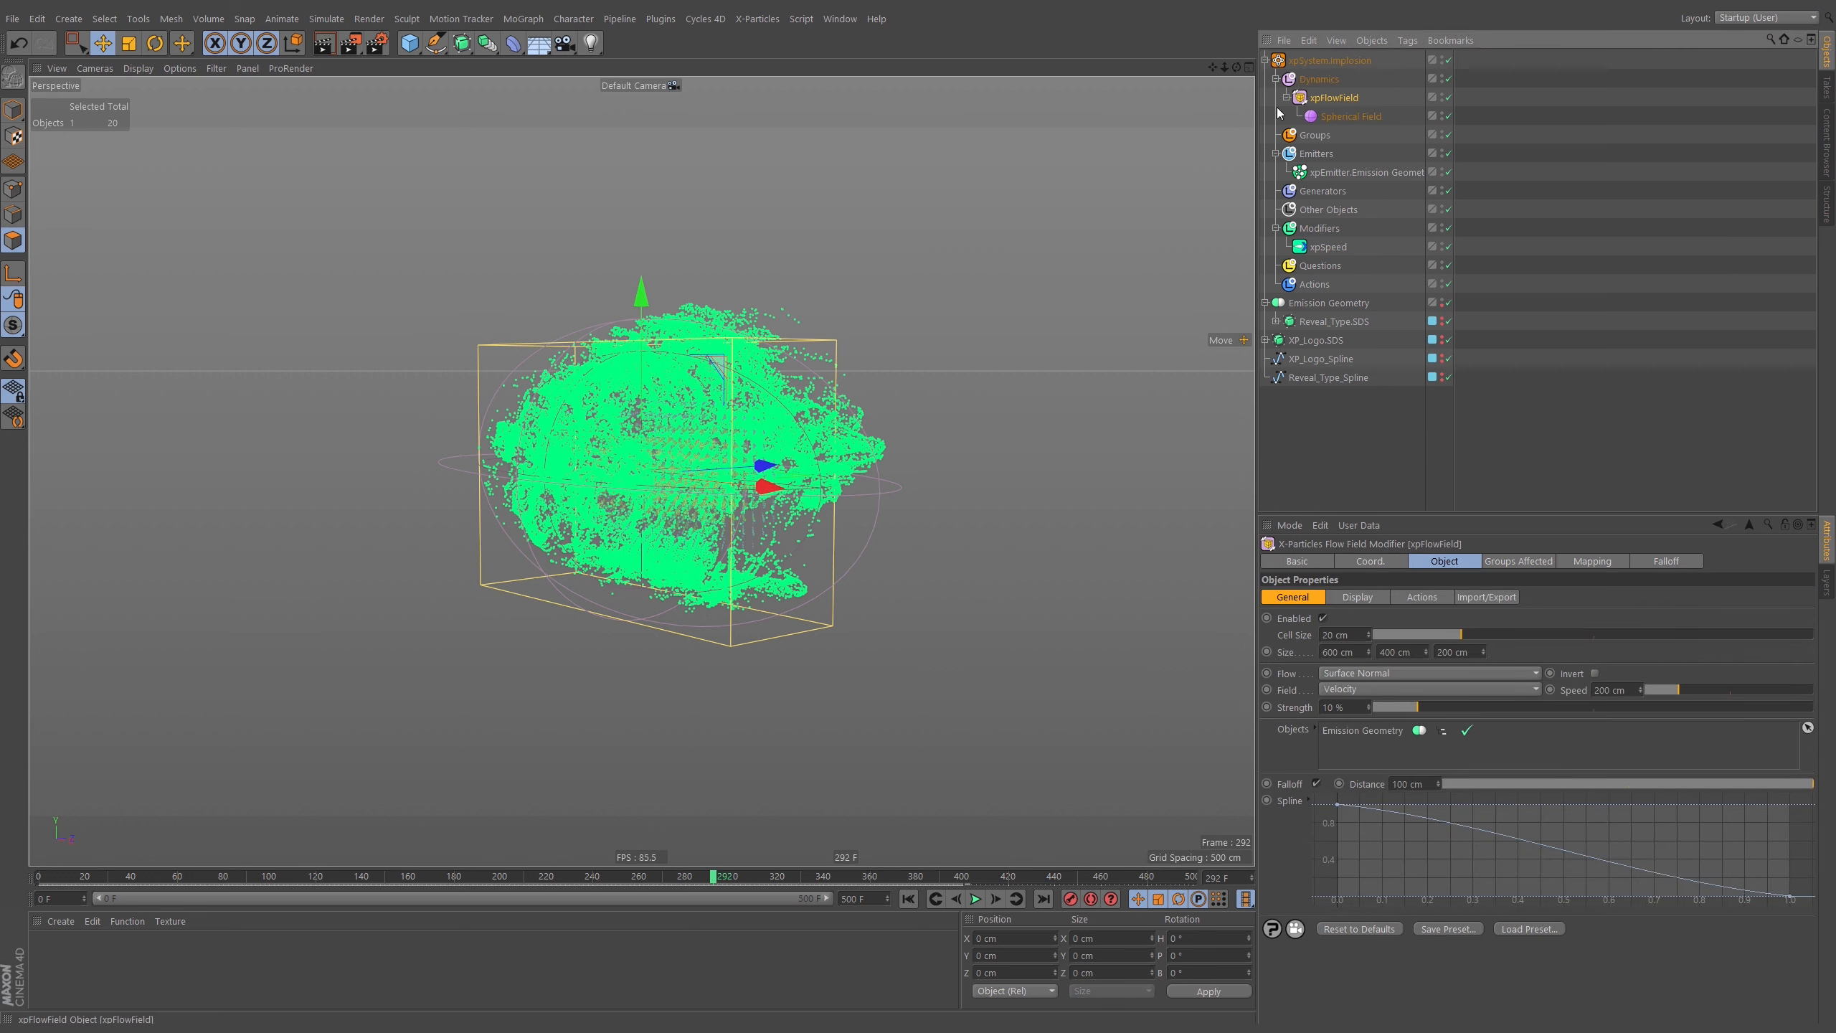
click(1593, 563)
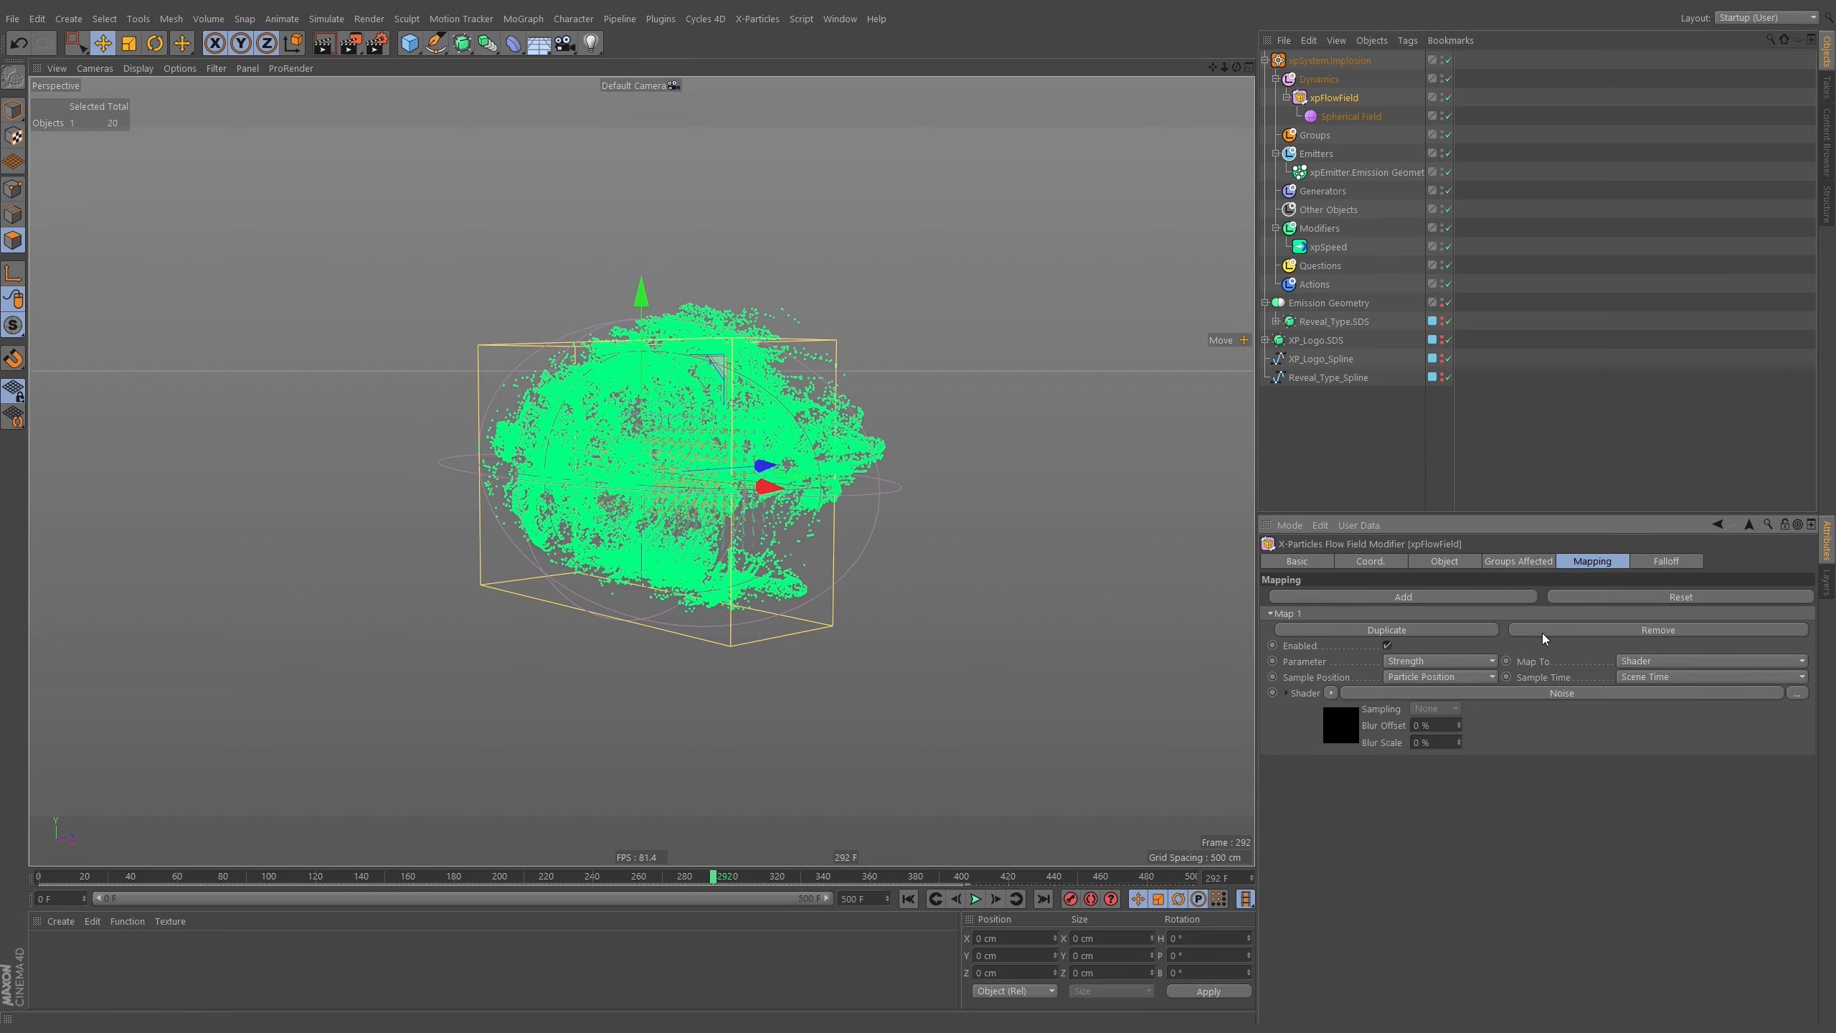
click(1331, 693)
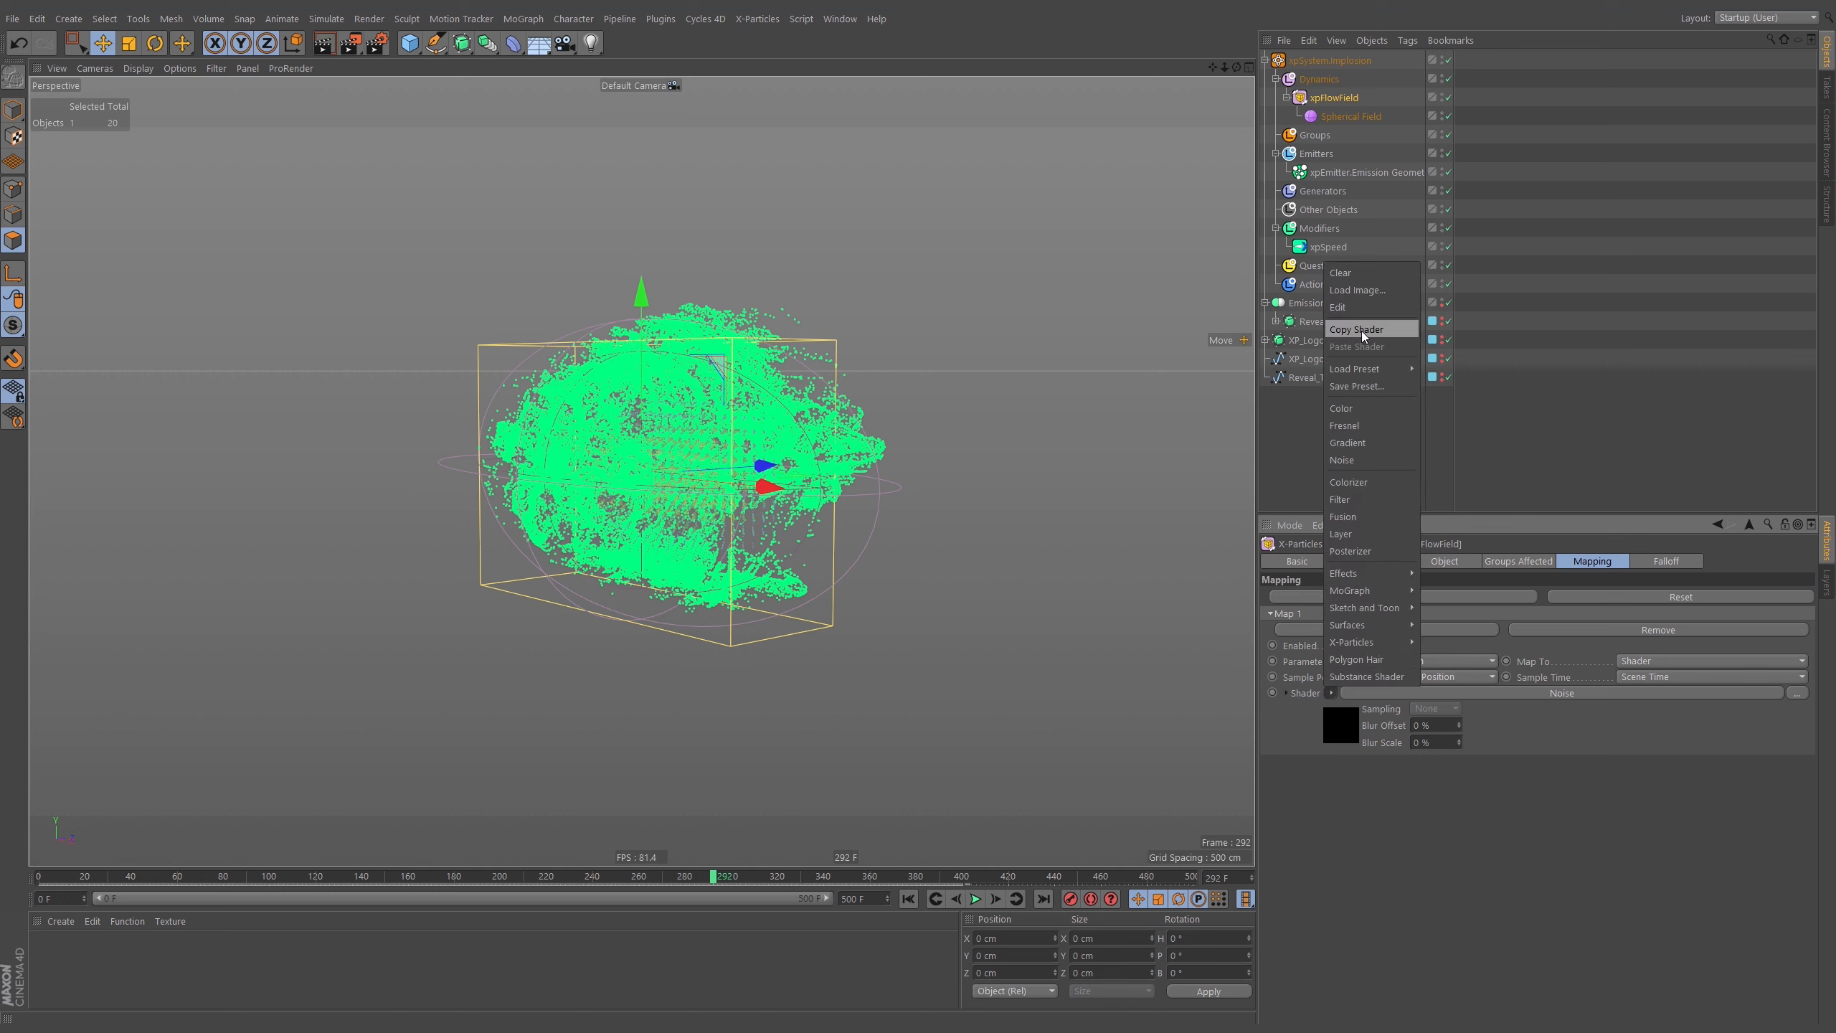
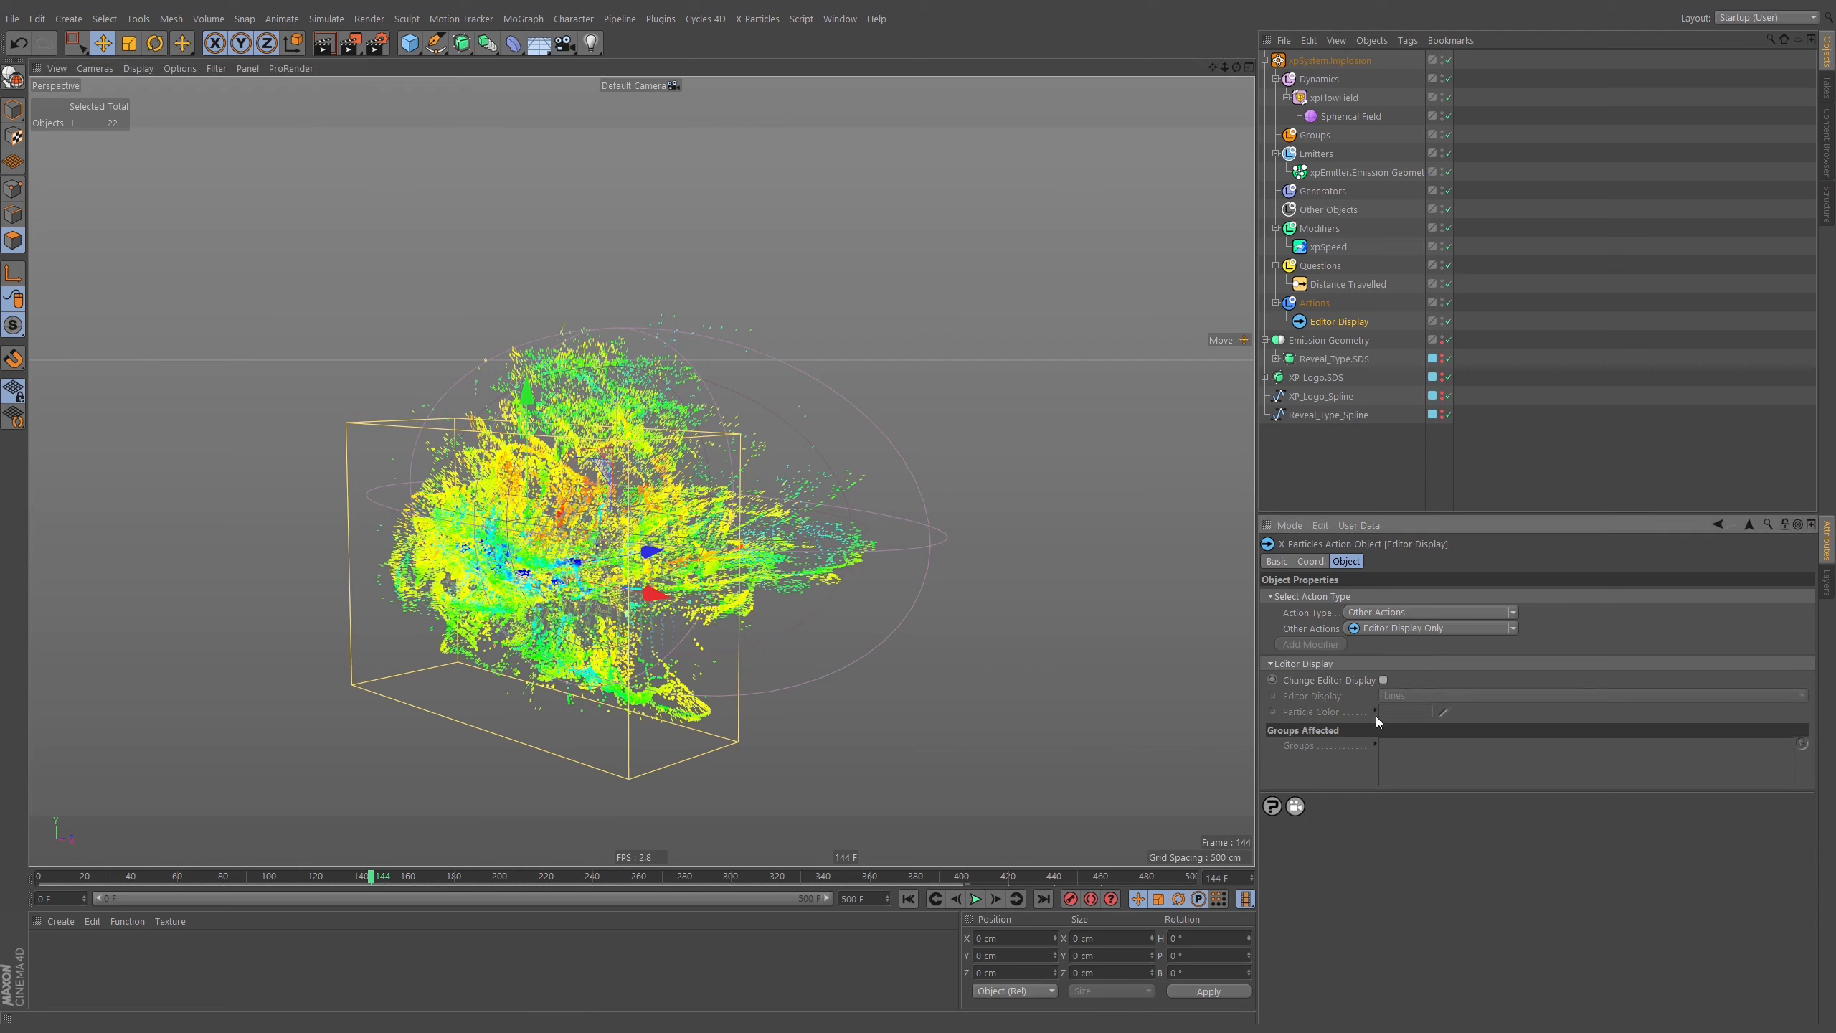
Replay the simulation from the first frame and inspect how the coloured particles disperse around the flow field.
click(908, 898)
click(976, 898)
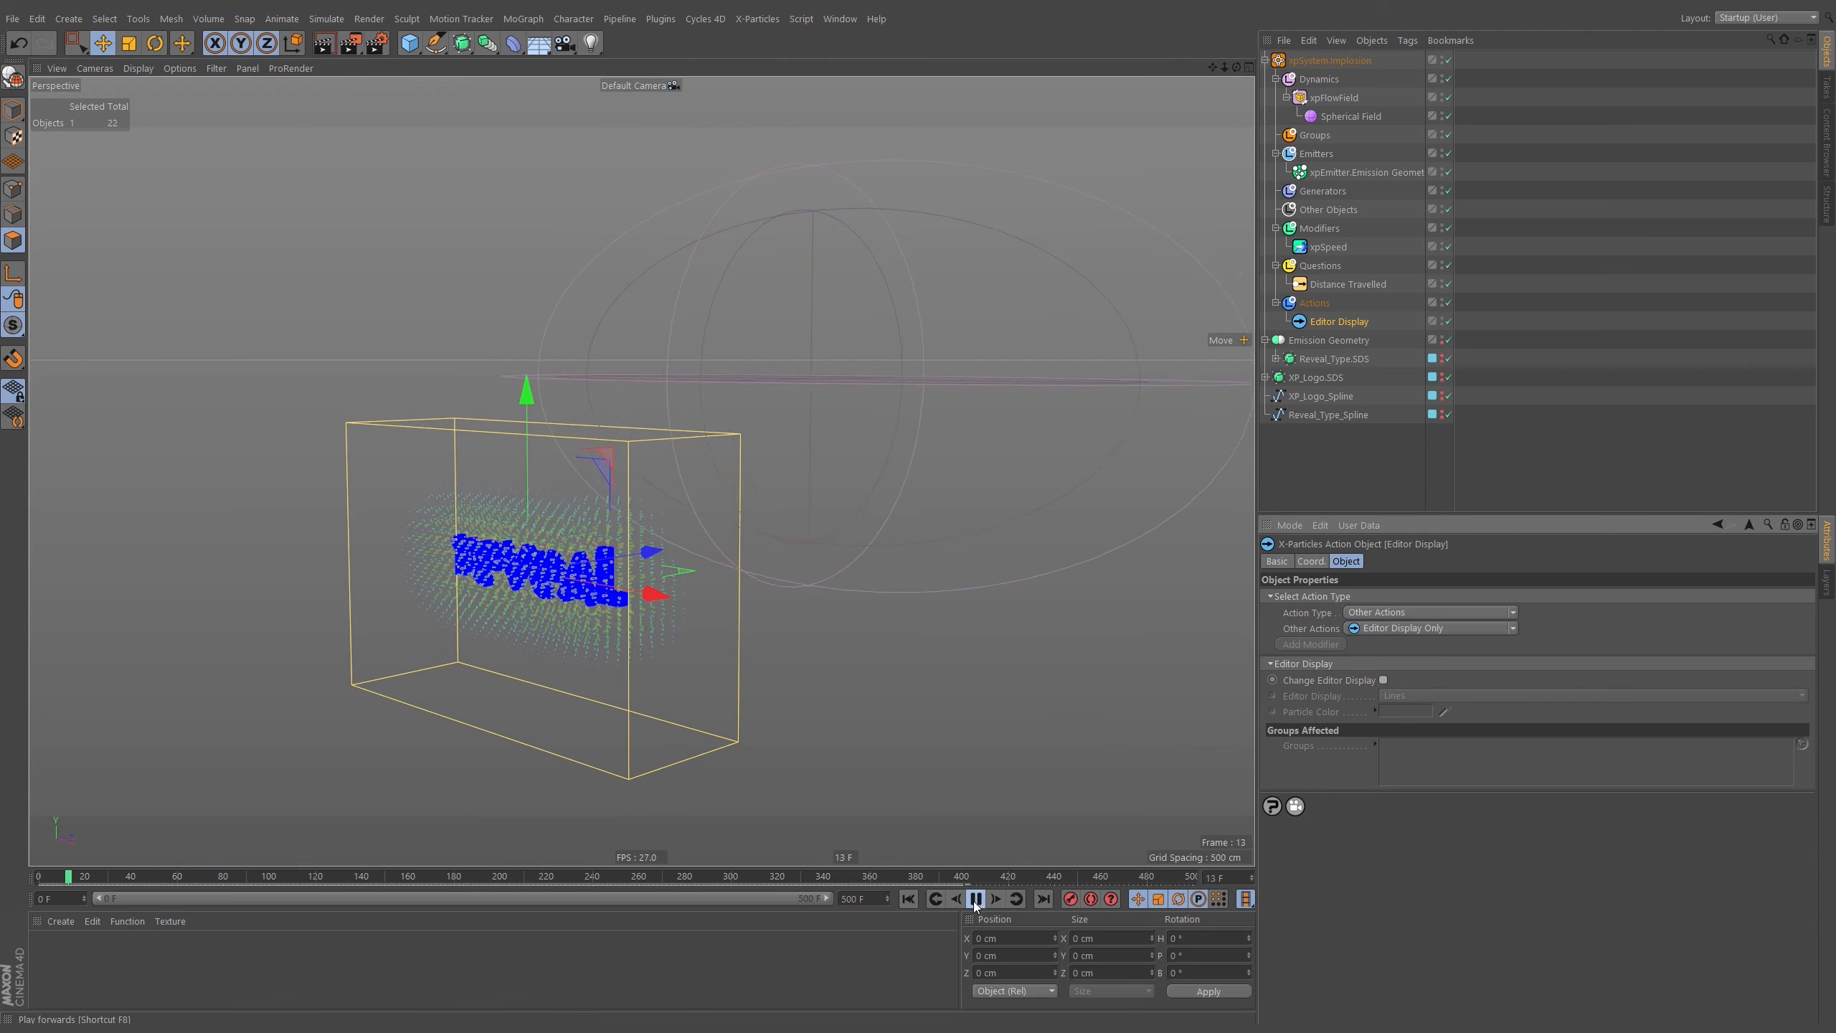
alt+middle_drag(592, 542, 750, 503)
mouse_move(750, 502)
alt+mouse_down()
mouse_move(817, 497)
mouse_move(732, 504)
mouse_move(711, 557)
mouse_move(761, 544)
mouse_move(611, 526)
mouse_move(755, 488)
alt+mouse_up()
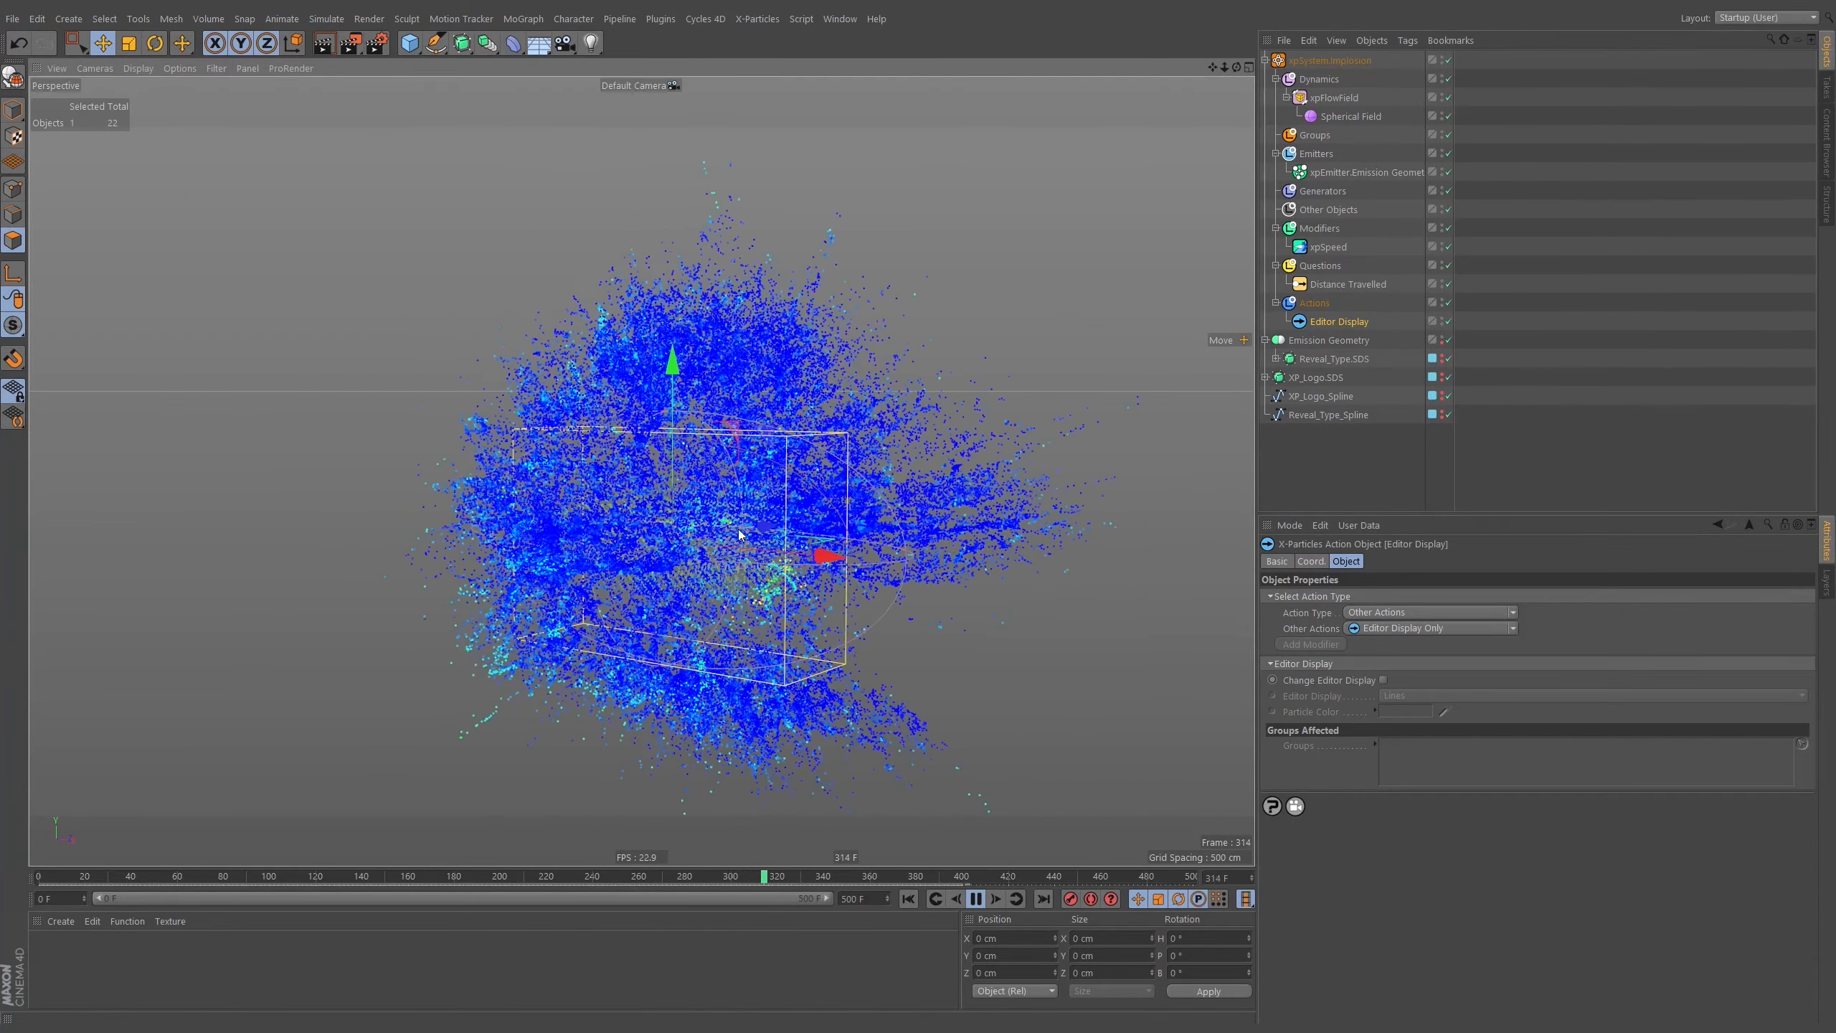
Delete the Editor Display action, then review the Distance Travelled question and the xpSpeed modifier and stop playback.
click(1338, 321)
key(Delete)
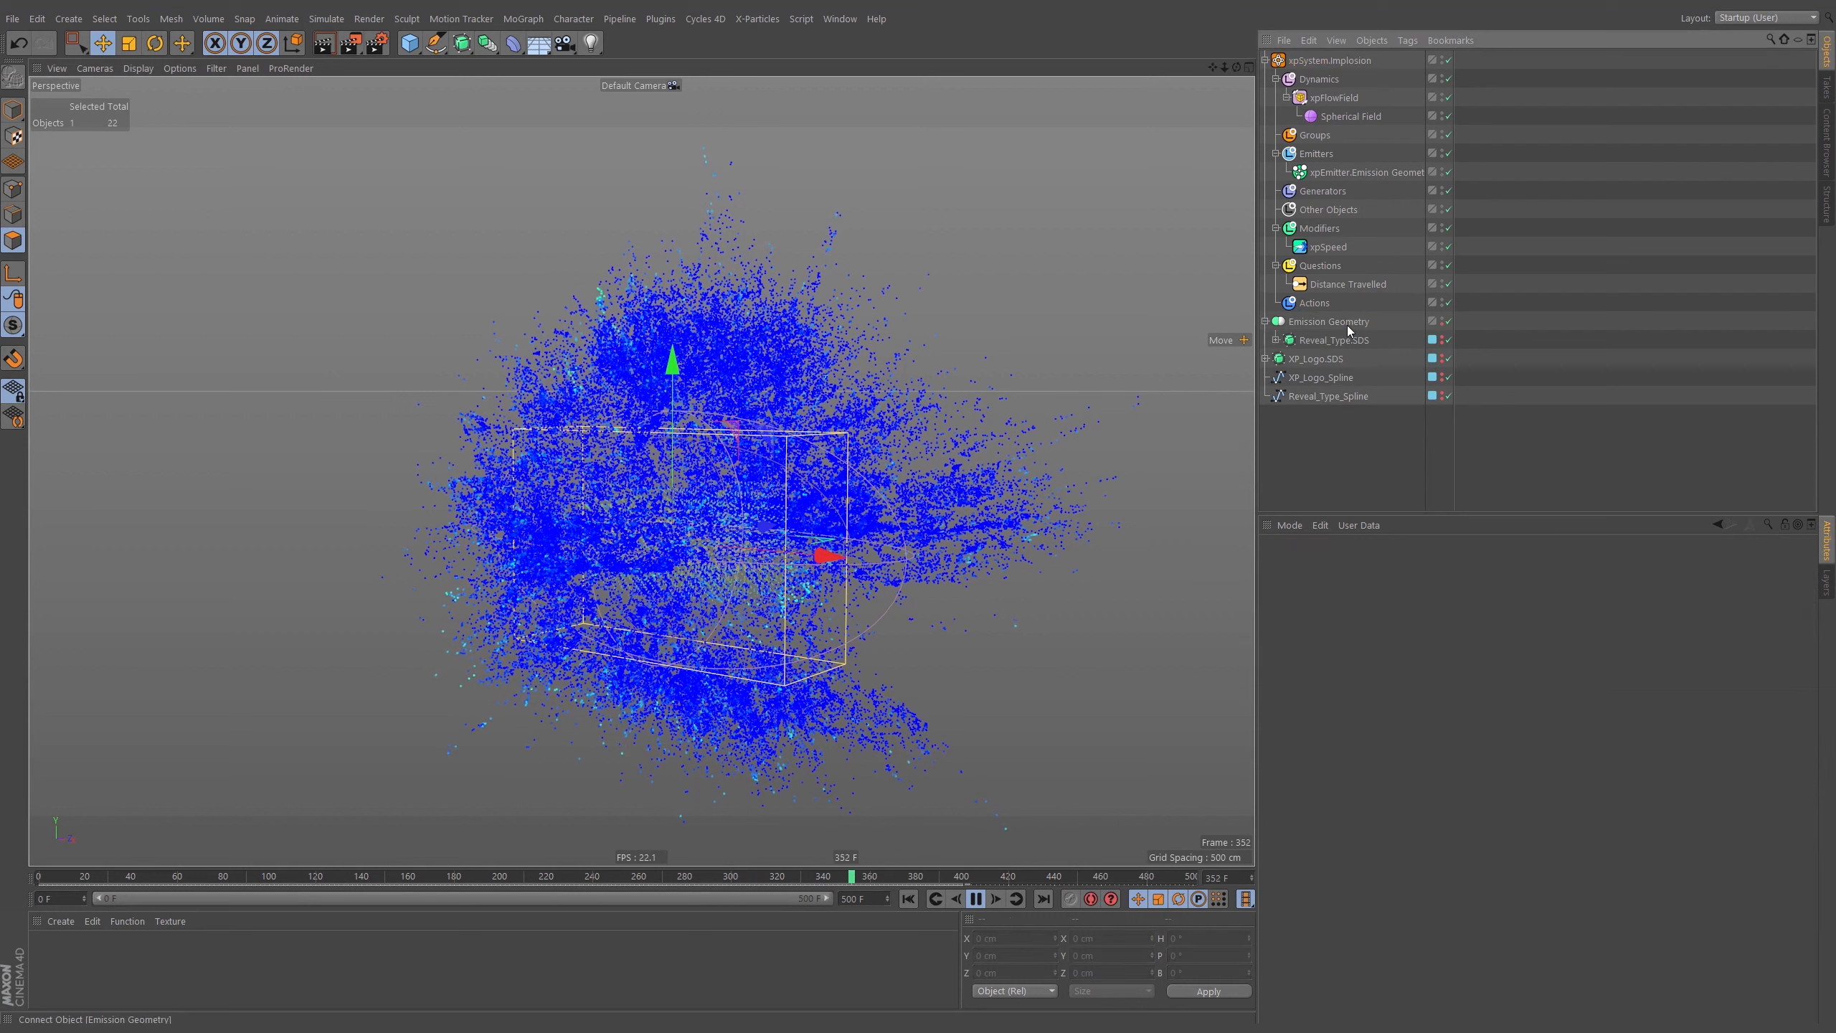
click(1342, 284)
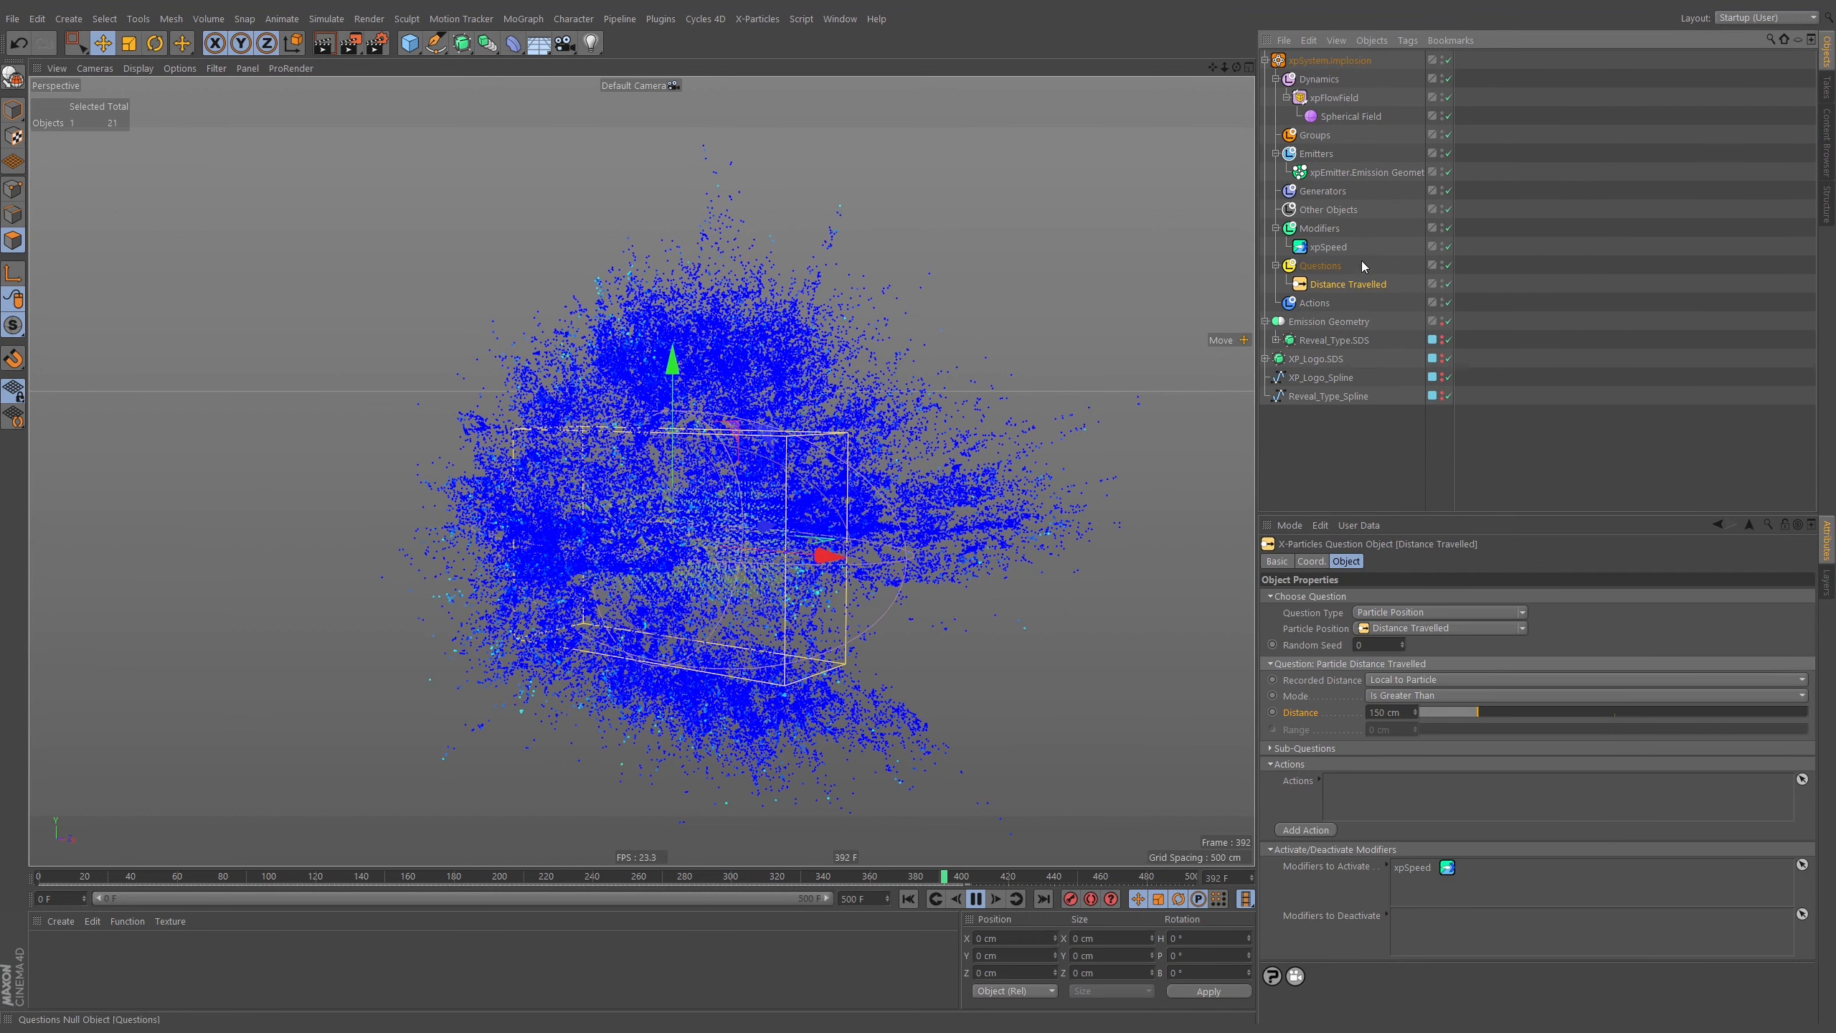
click(1334, 248)
click(980, 899)
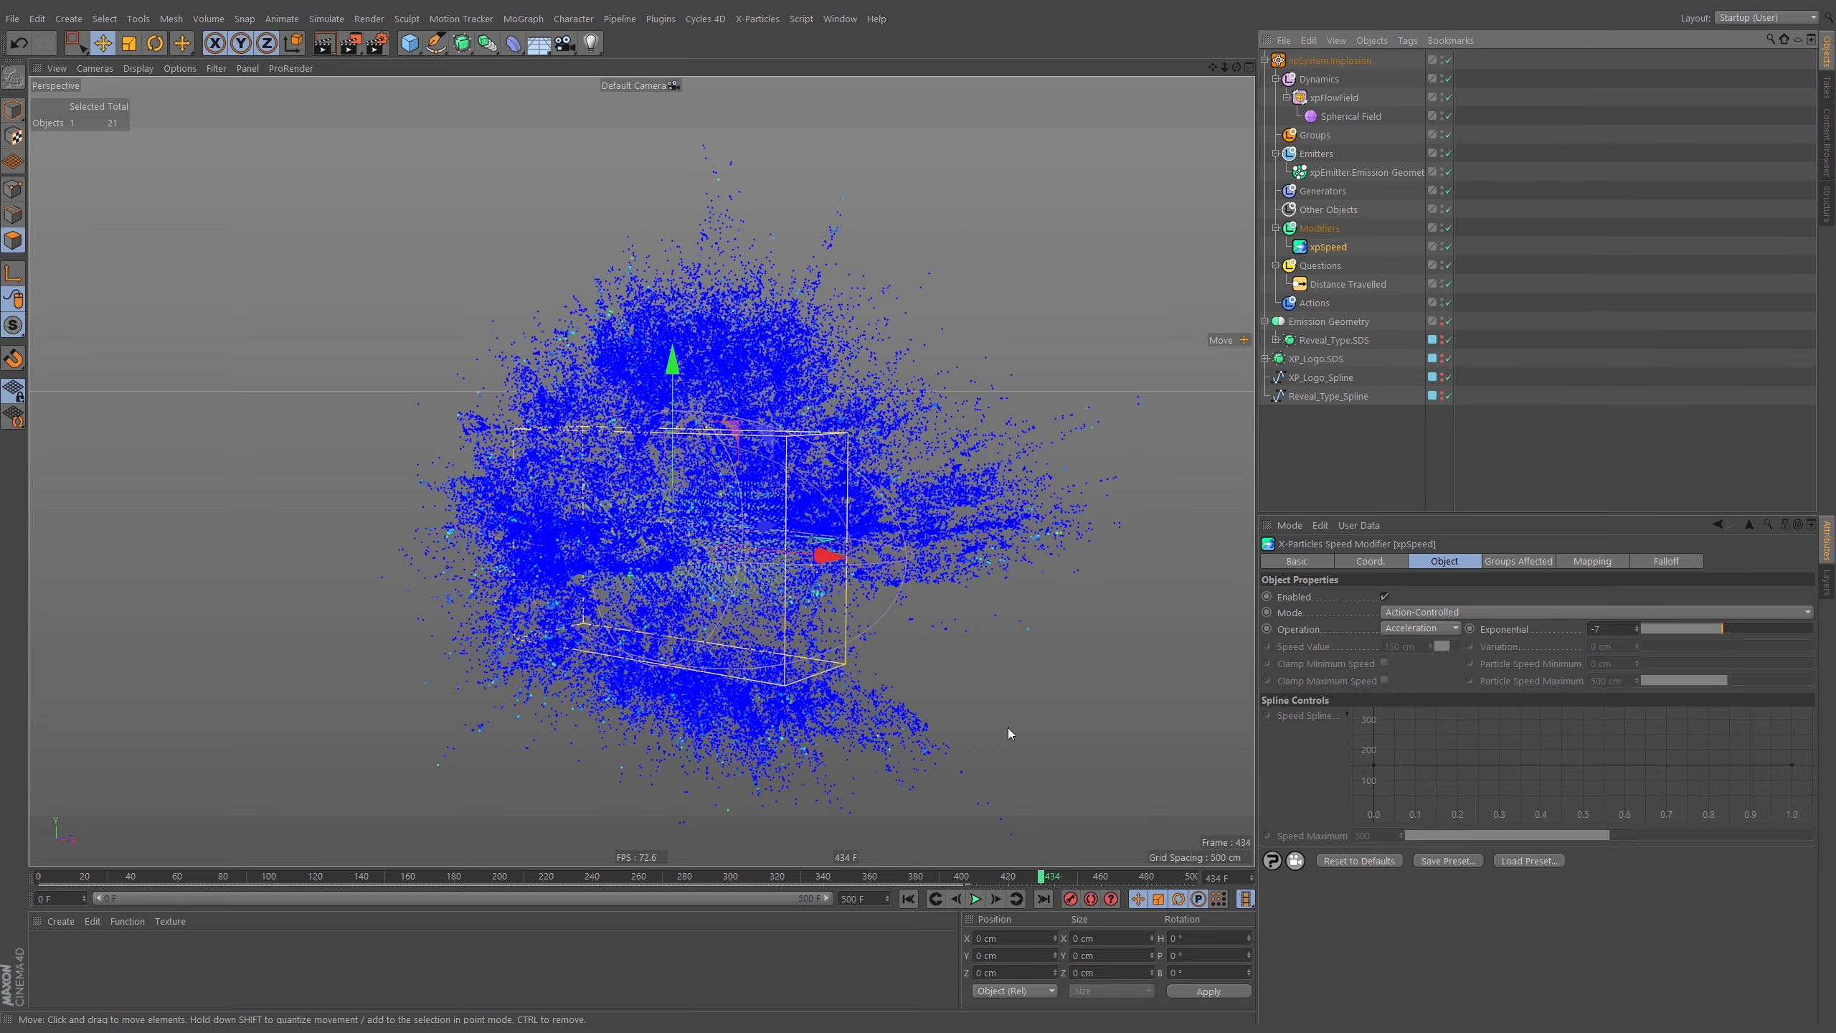
Inspect the particle cloud from opposite sides, select the geometry emitter and widen the object name column to fit its full name.
alt+drag(807, 458, 977, 335)
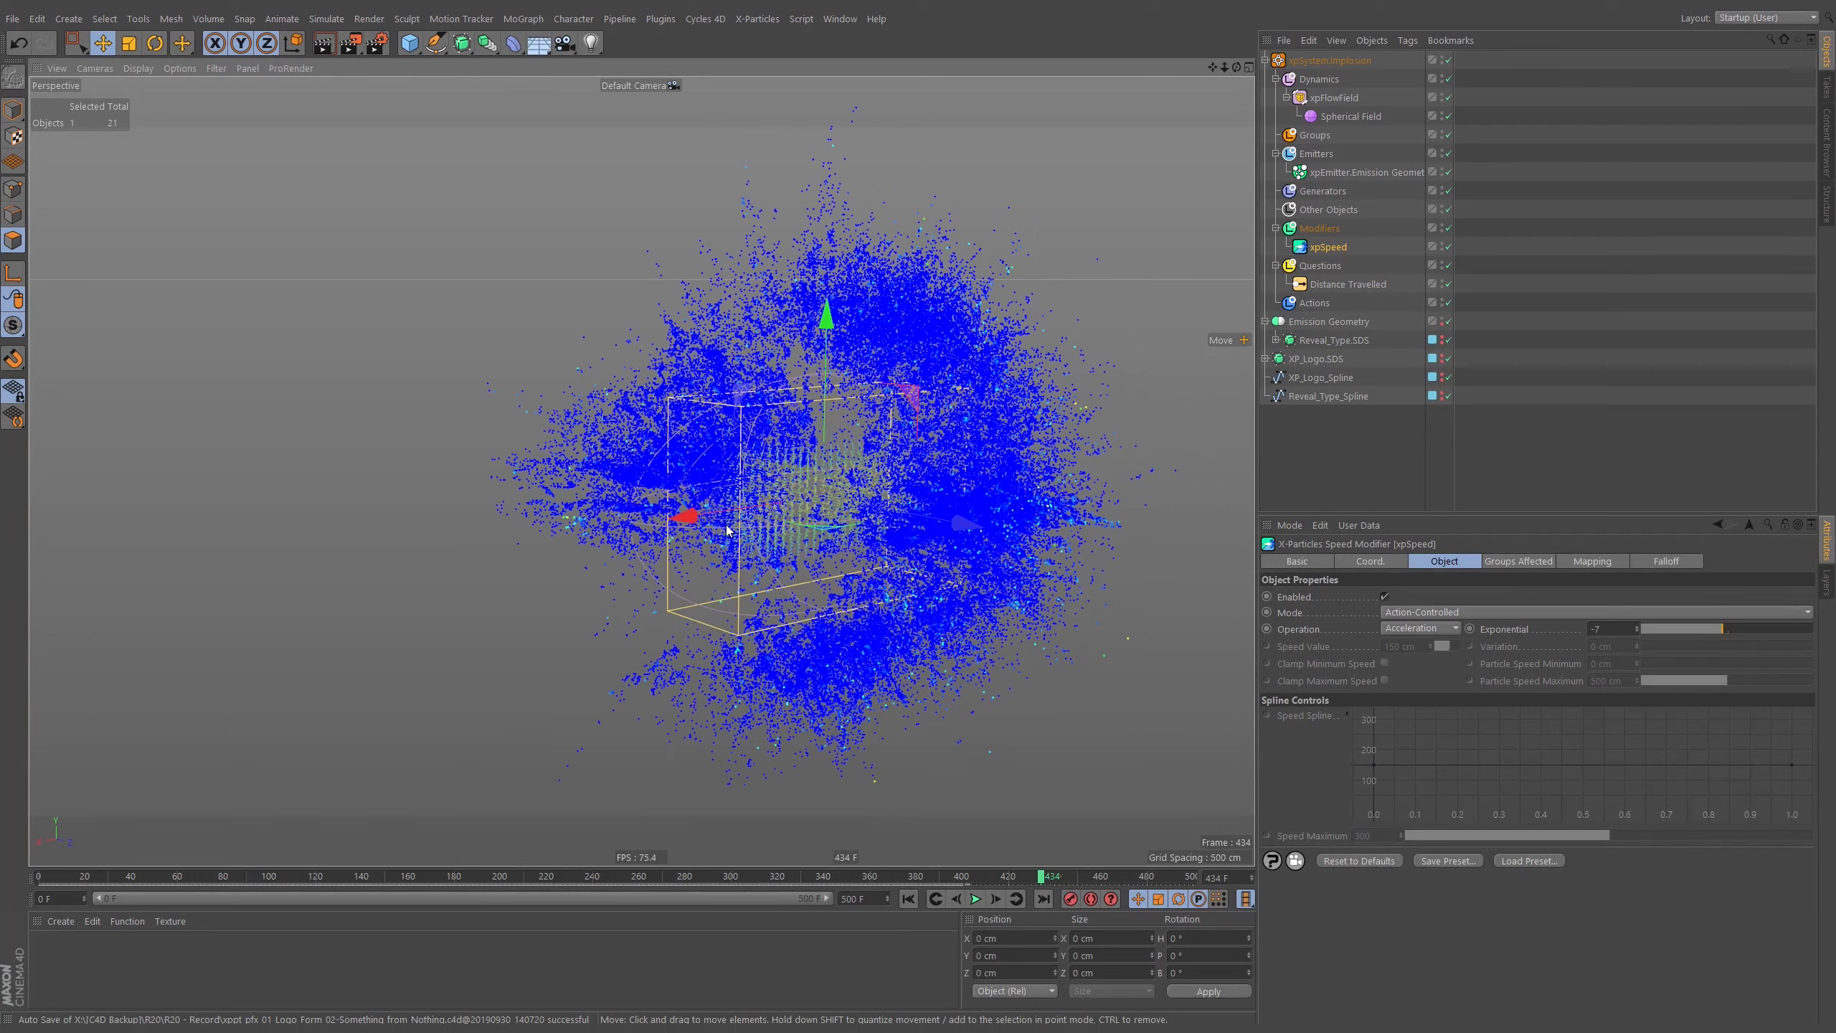
alt+drag(727, 530, 832, 521)
click(1358, 171)
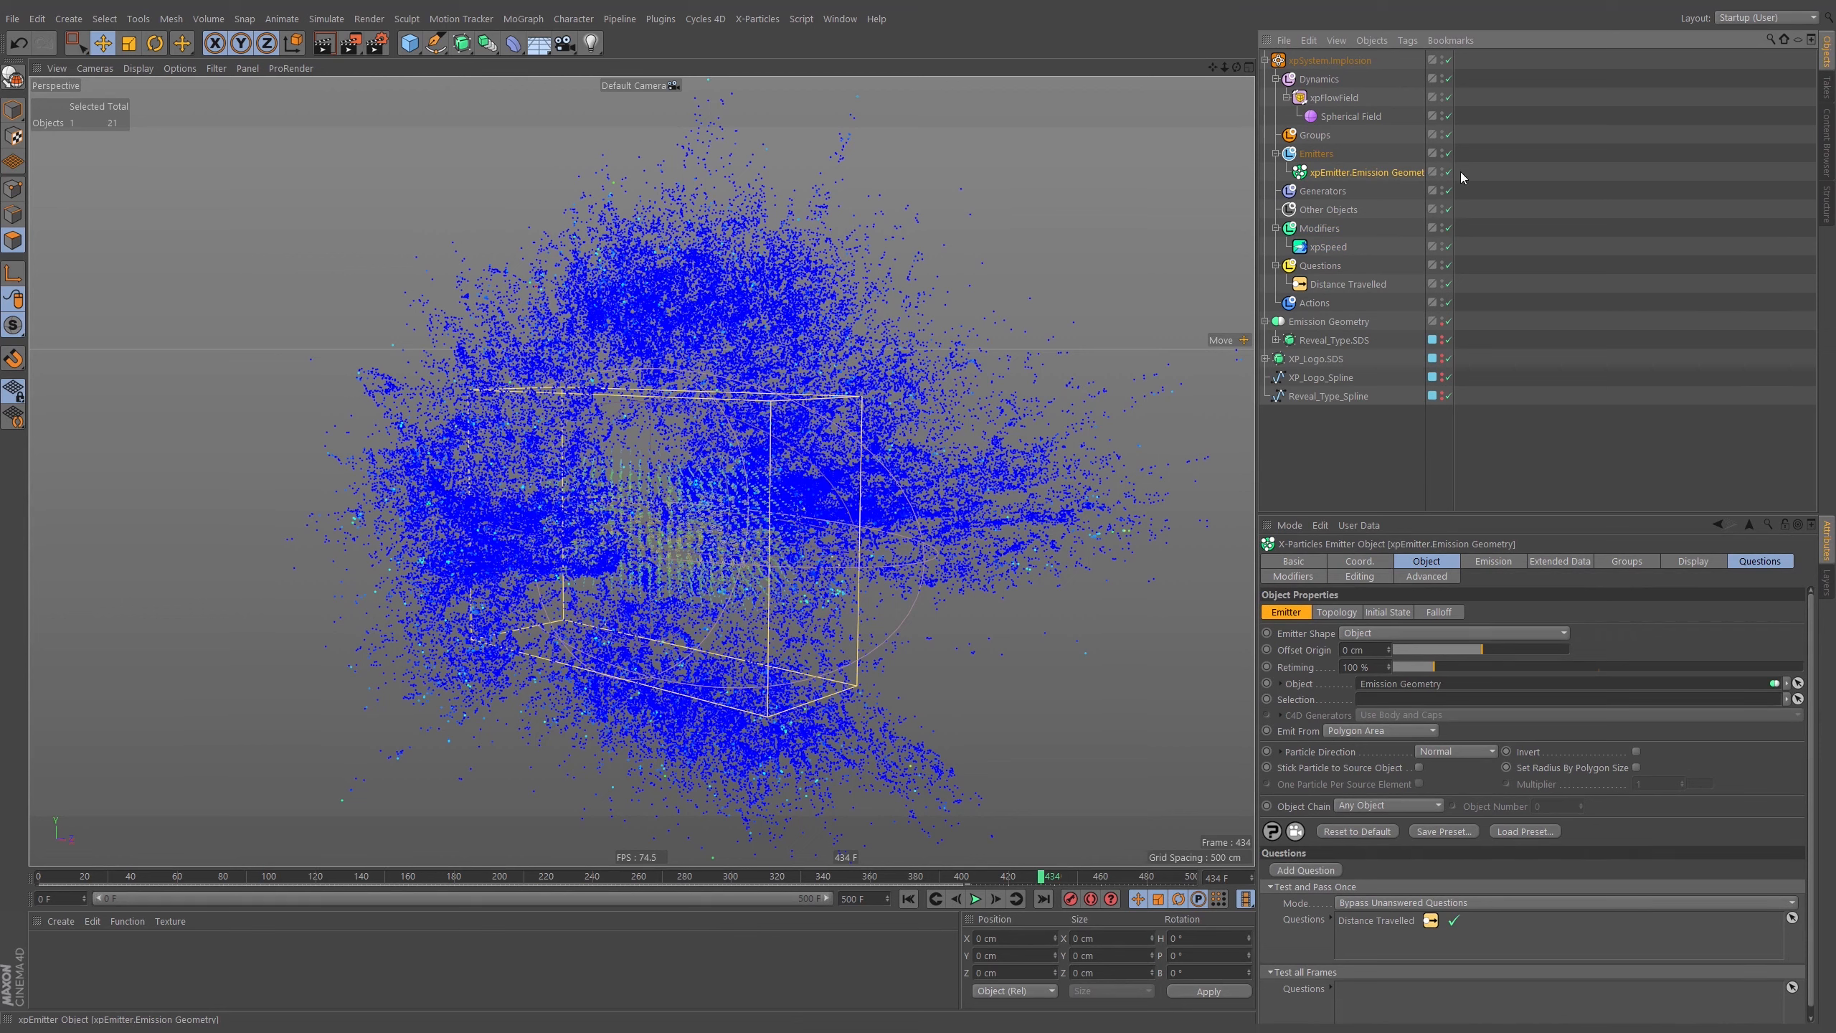
drag(1453, 163, 1475, 168)
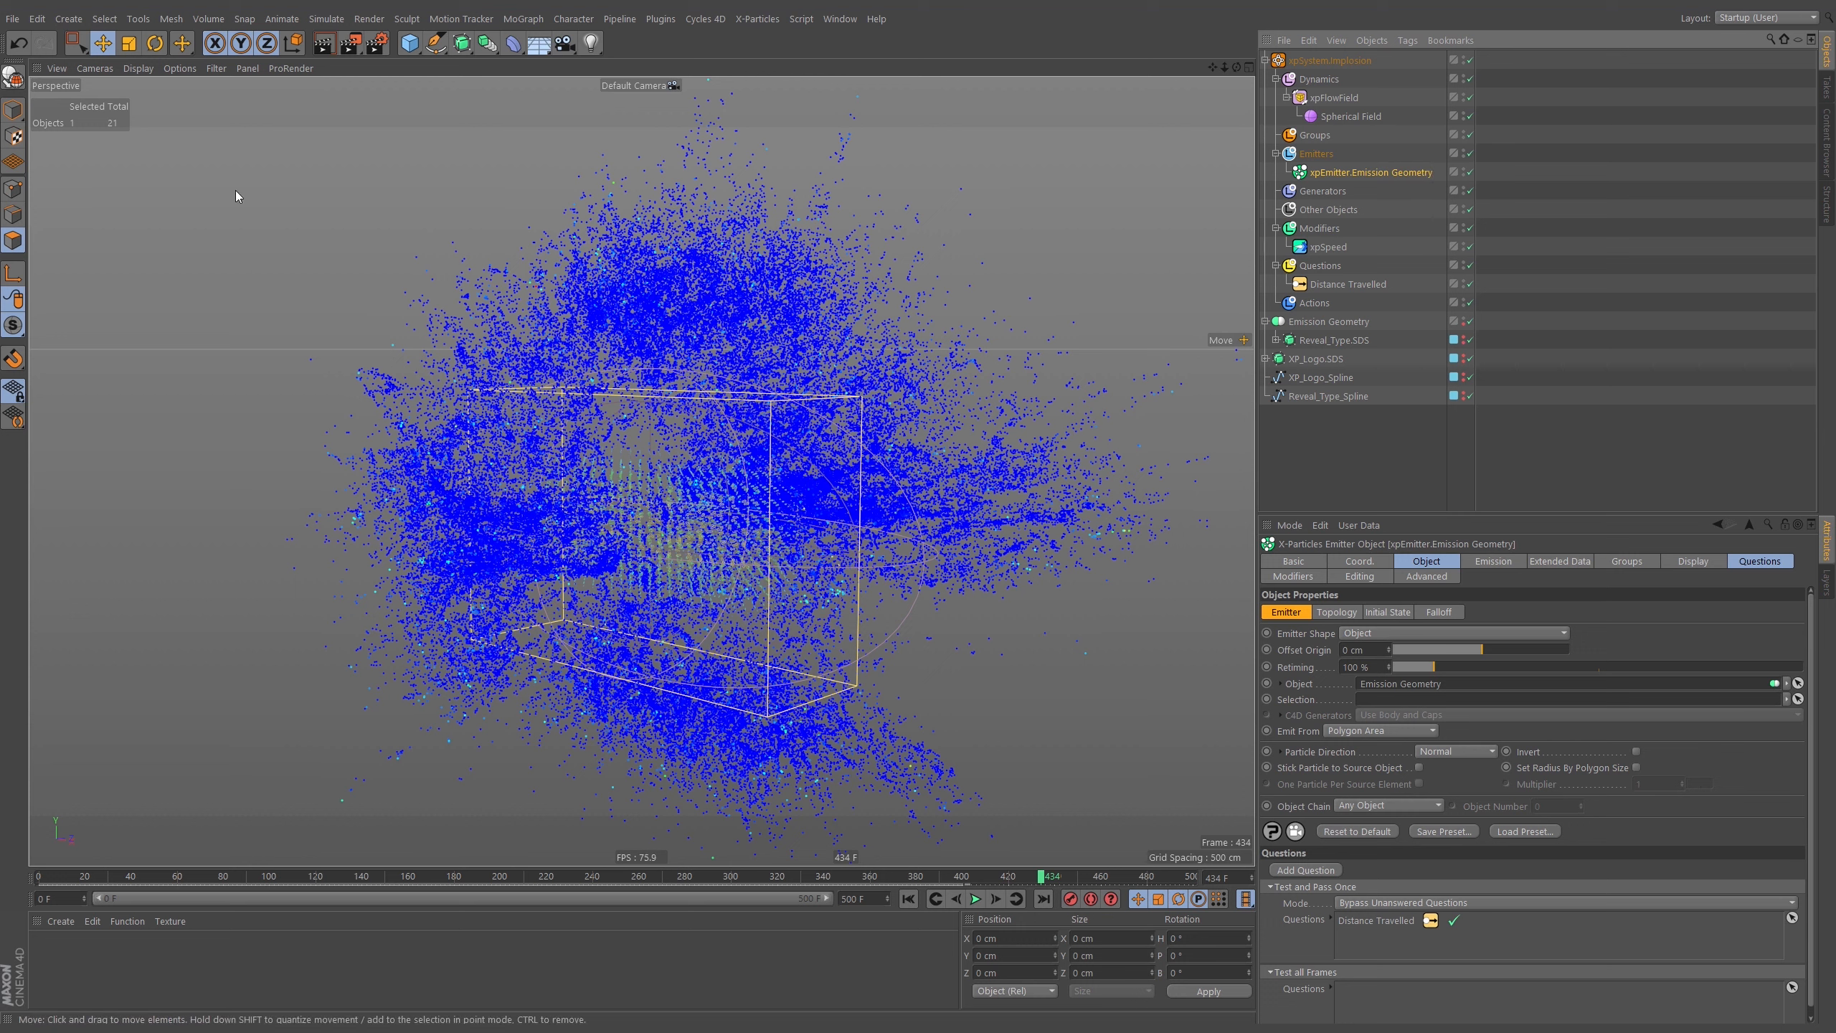
Change the animation's play mode and play the simulation through to frame 500.
click(282, 19)
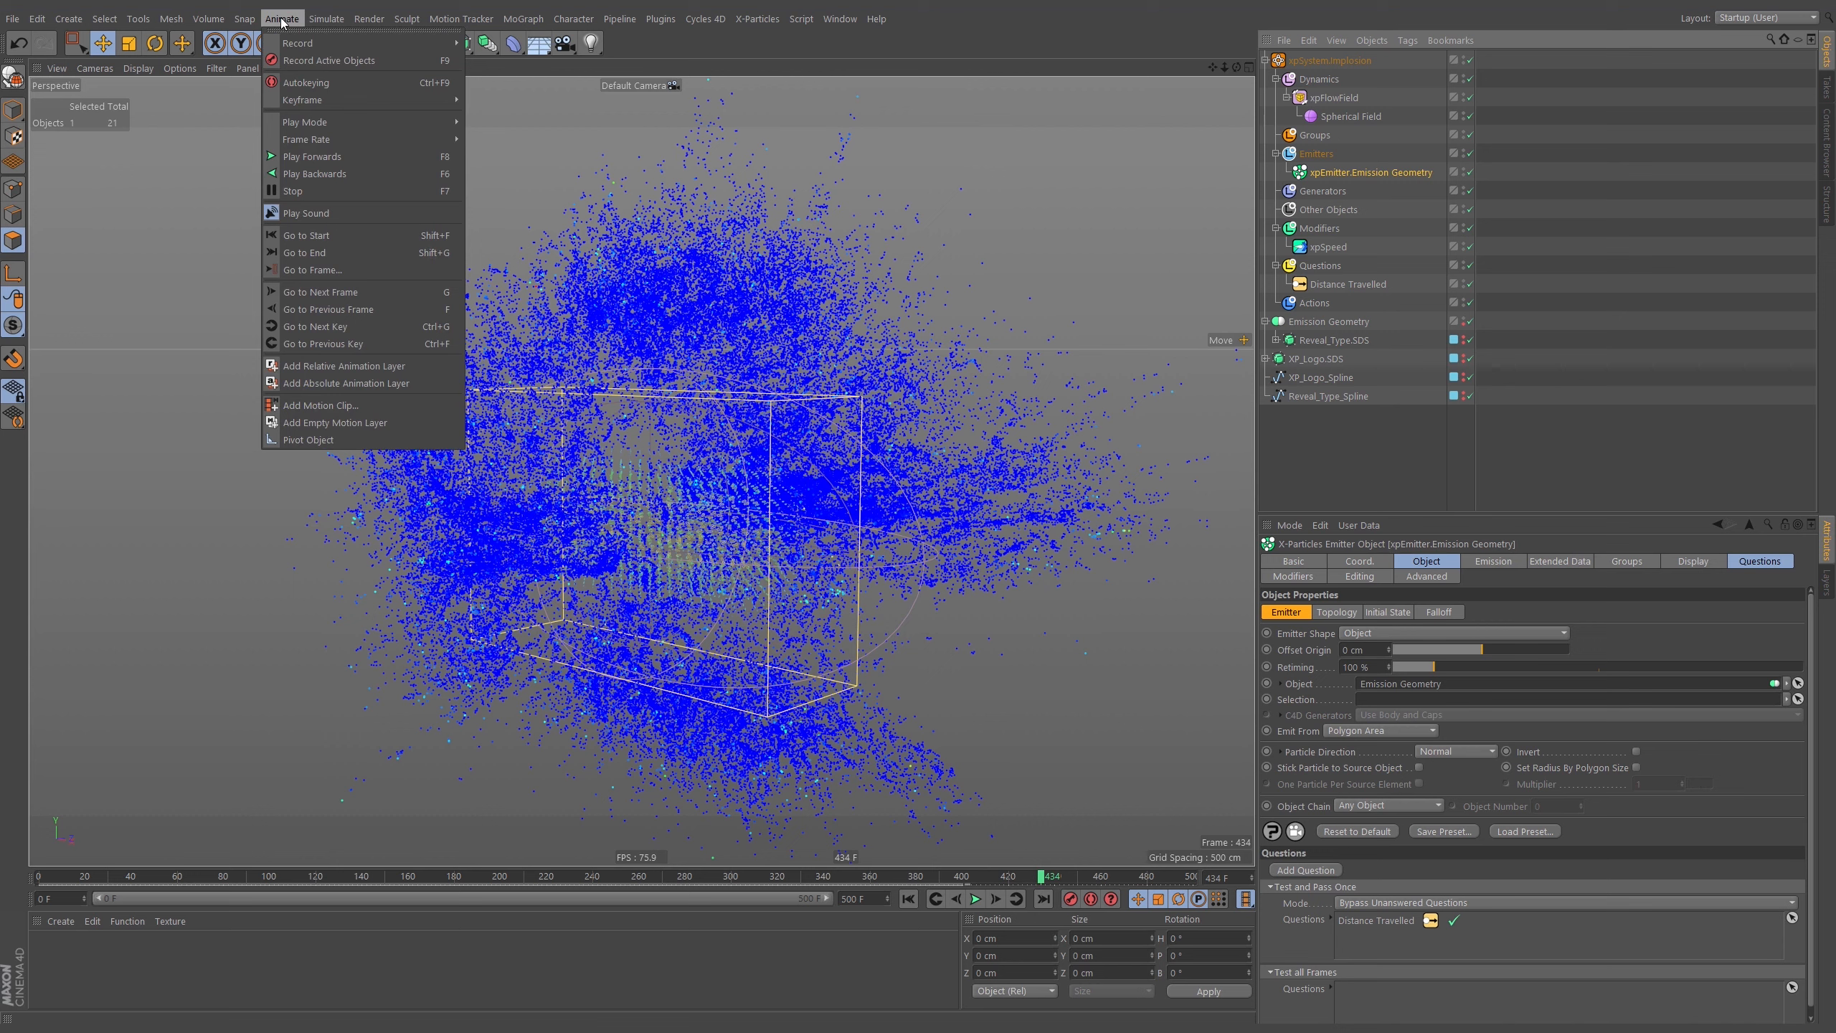
mouse_move(326, 121)
click(502, 150)
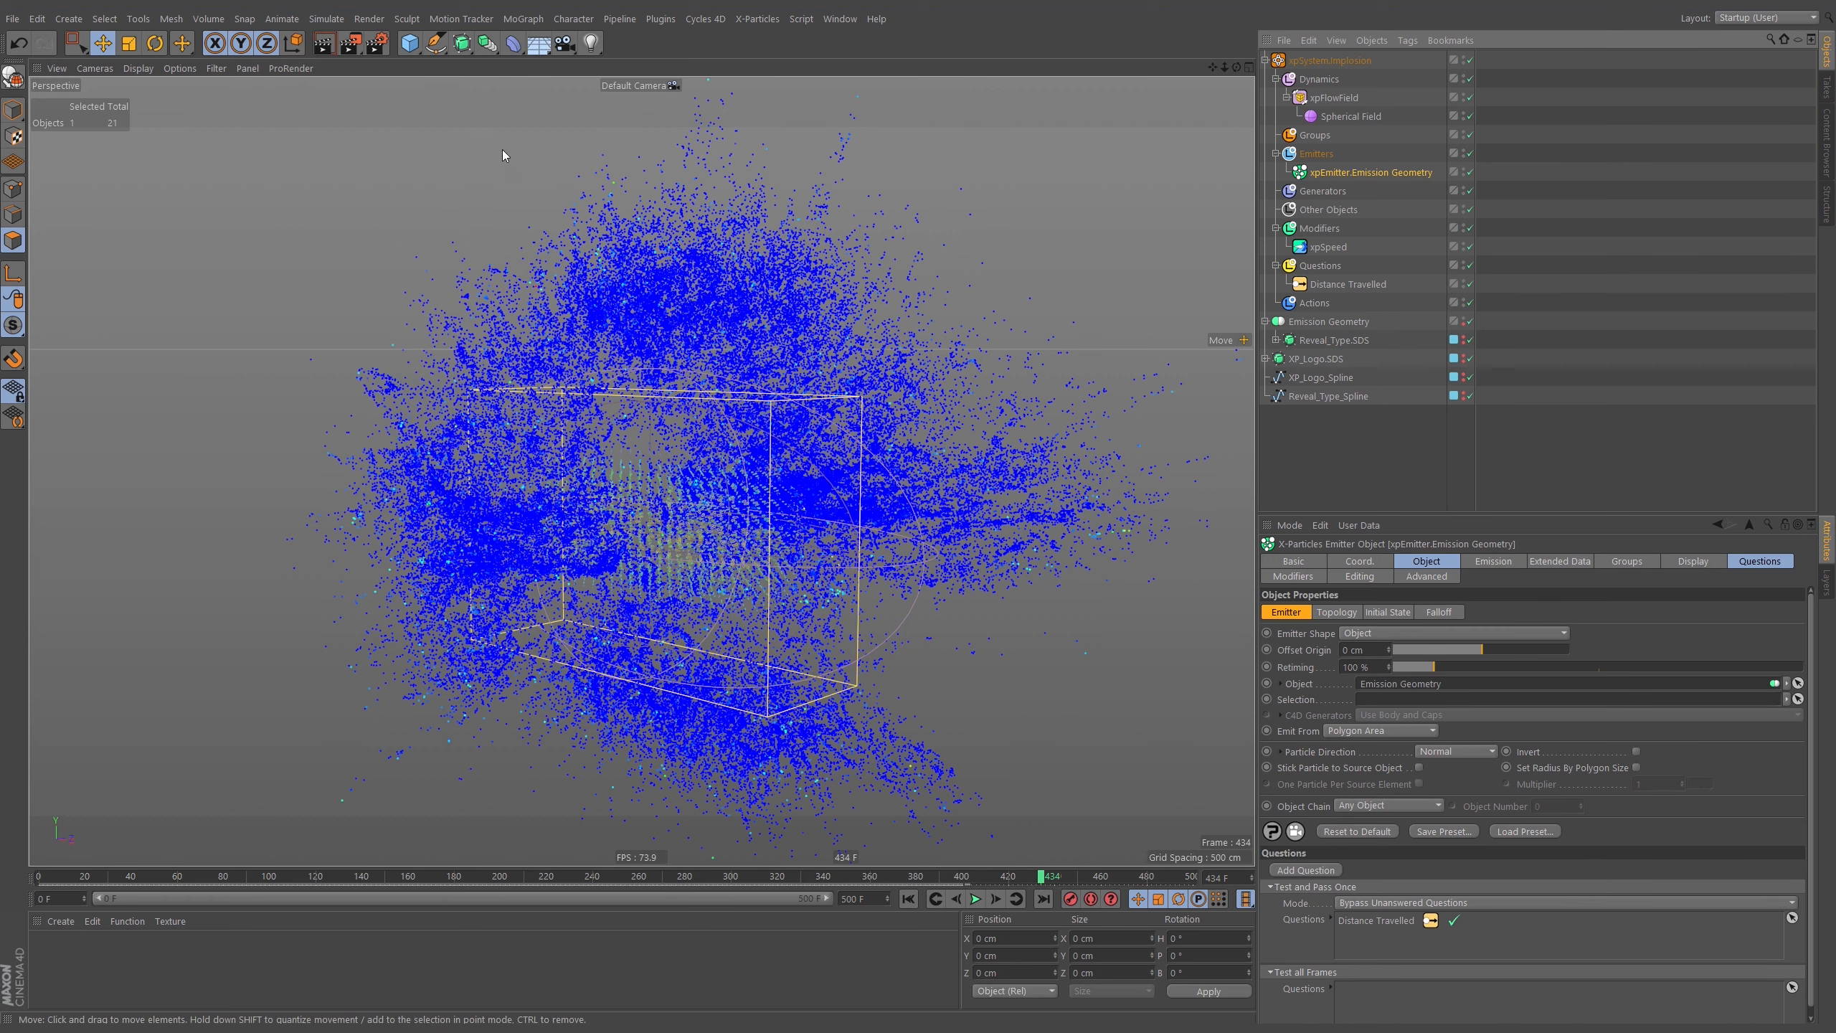
click(976, 898)
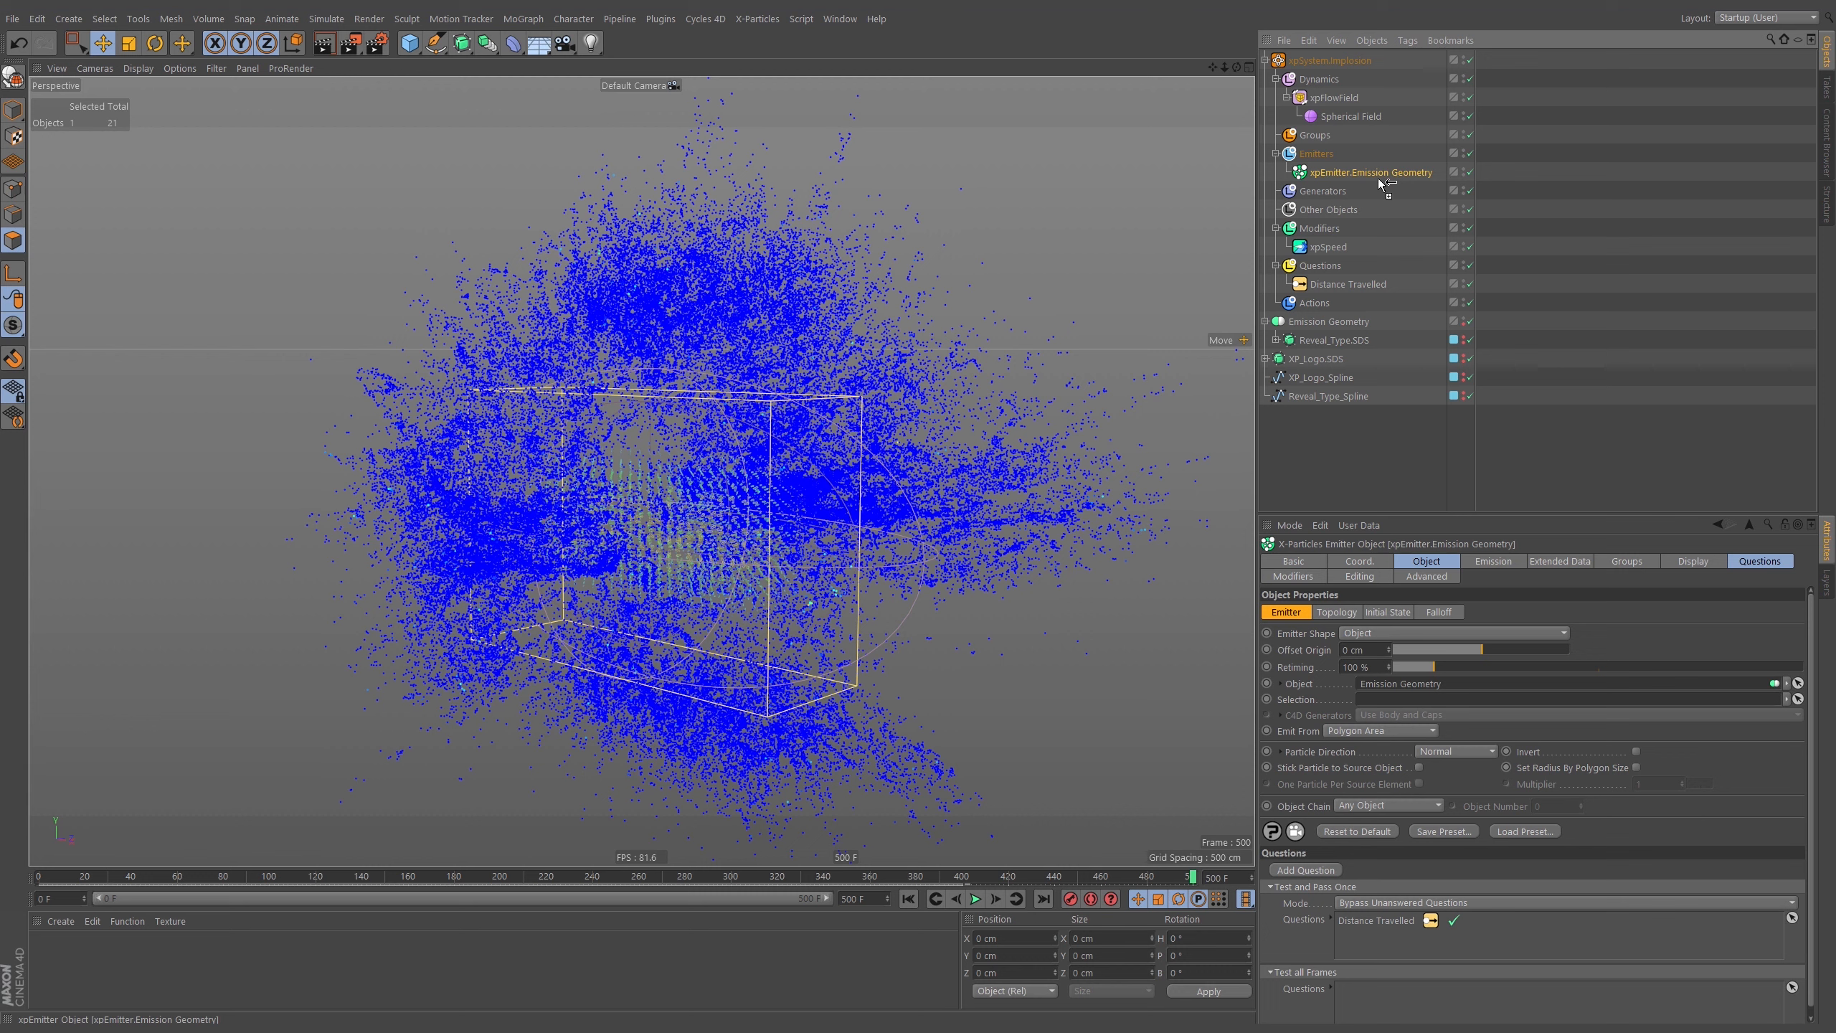
Duplicate the geometry emitter, disable the original and rename the copy xpEmitter.Emission Color Driver.
ctrl+drag(1383, 163, 1383, 166)
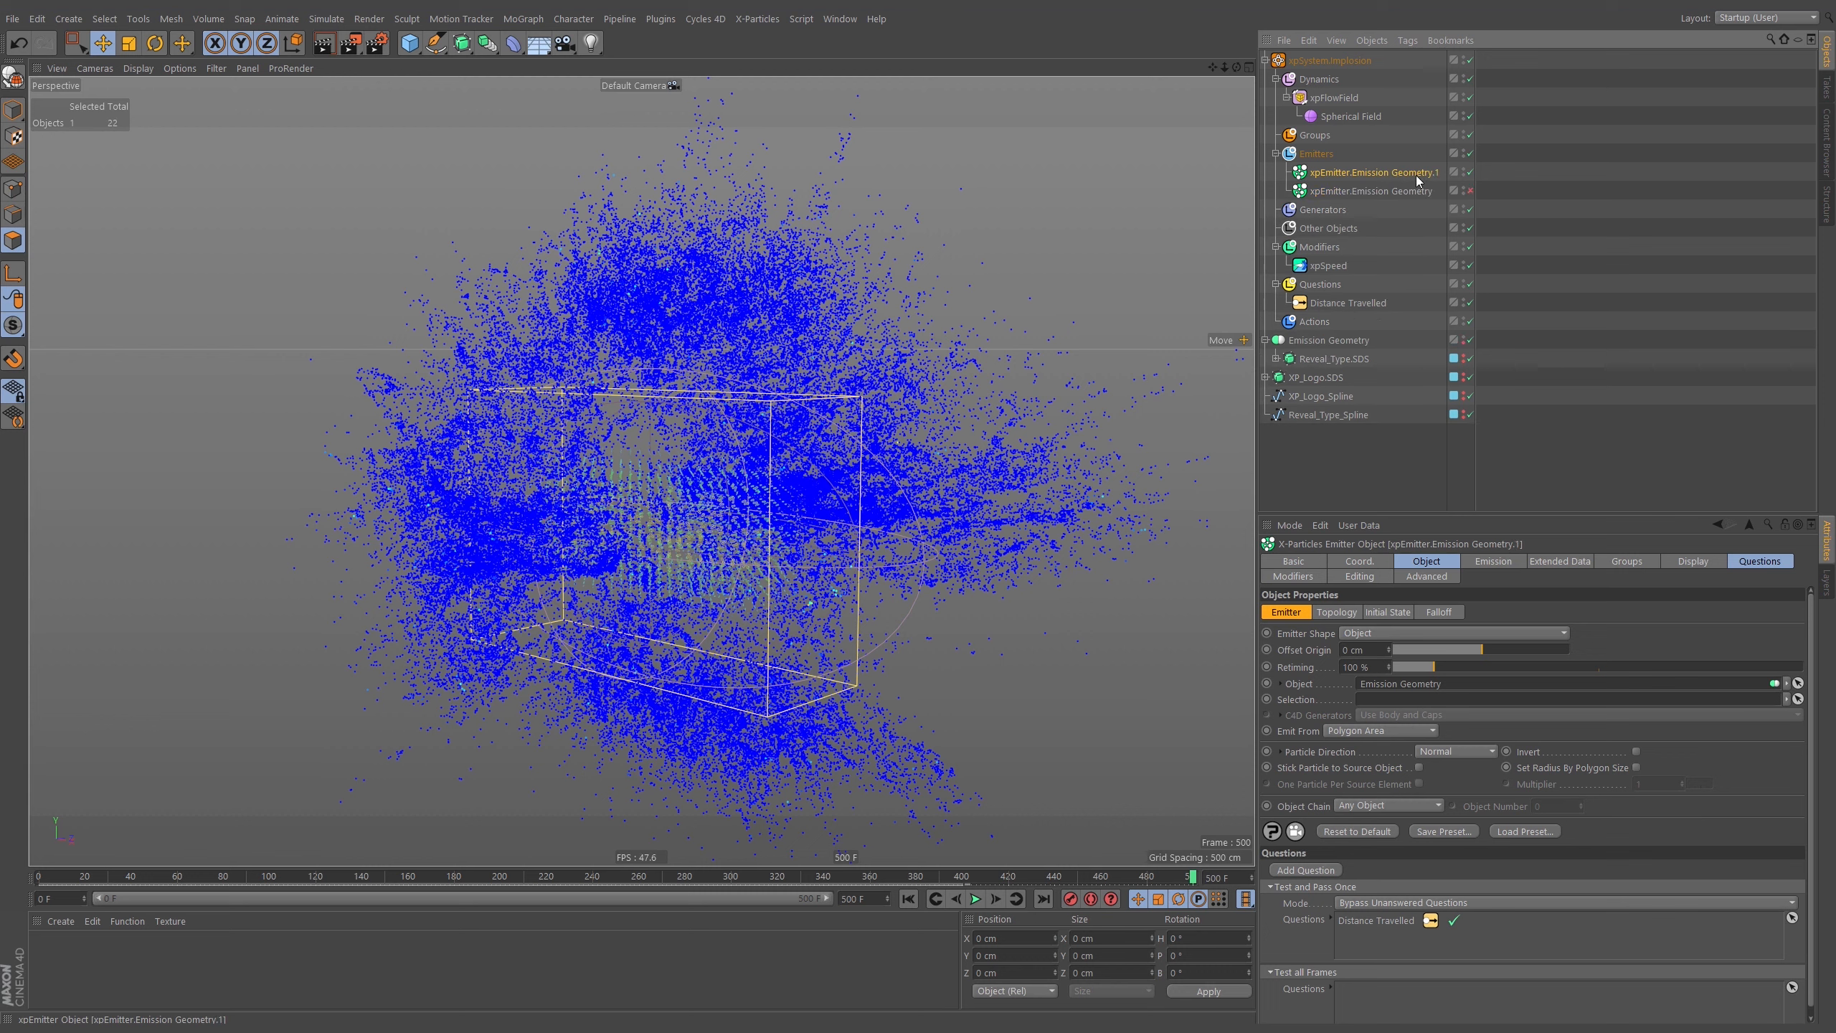
click(1470, 190)
double_click(1406, 171)
double_click(1406, 171)
text(C)
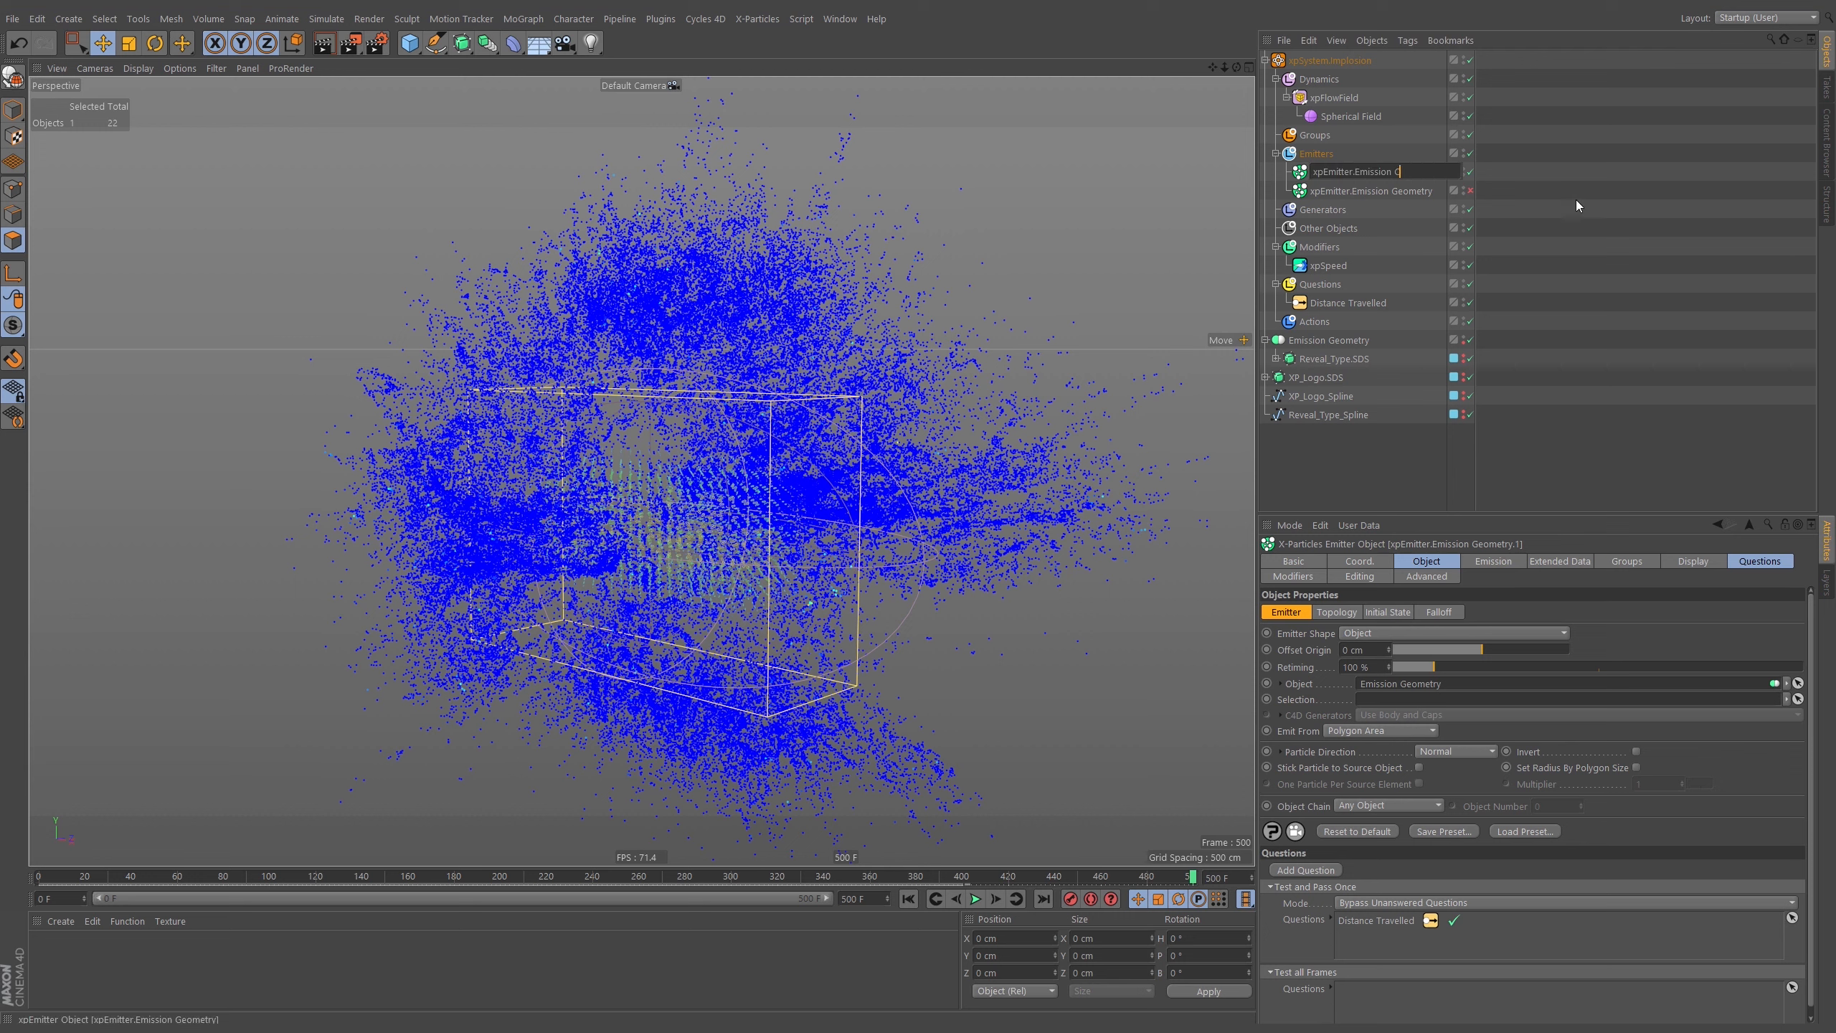
text(olor Driver)
key(Return)
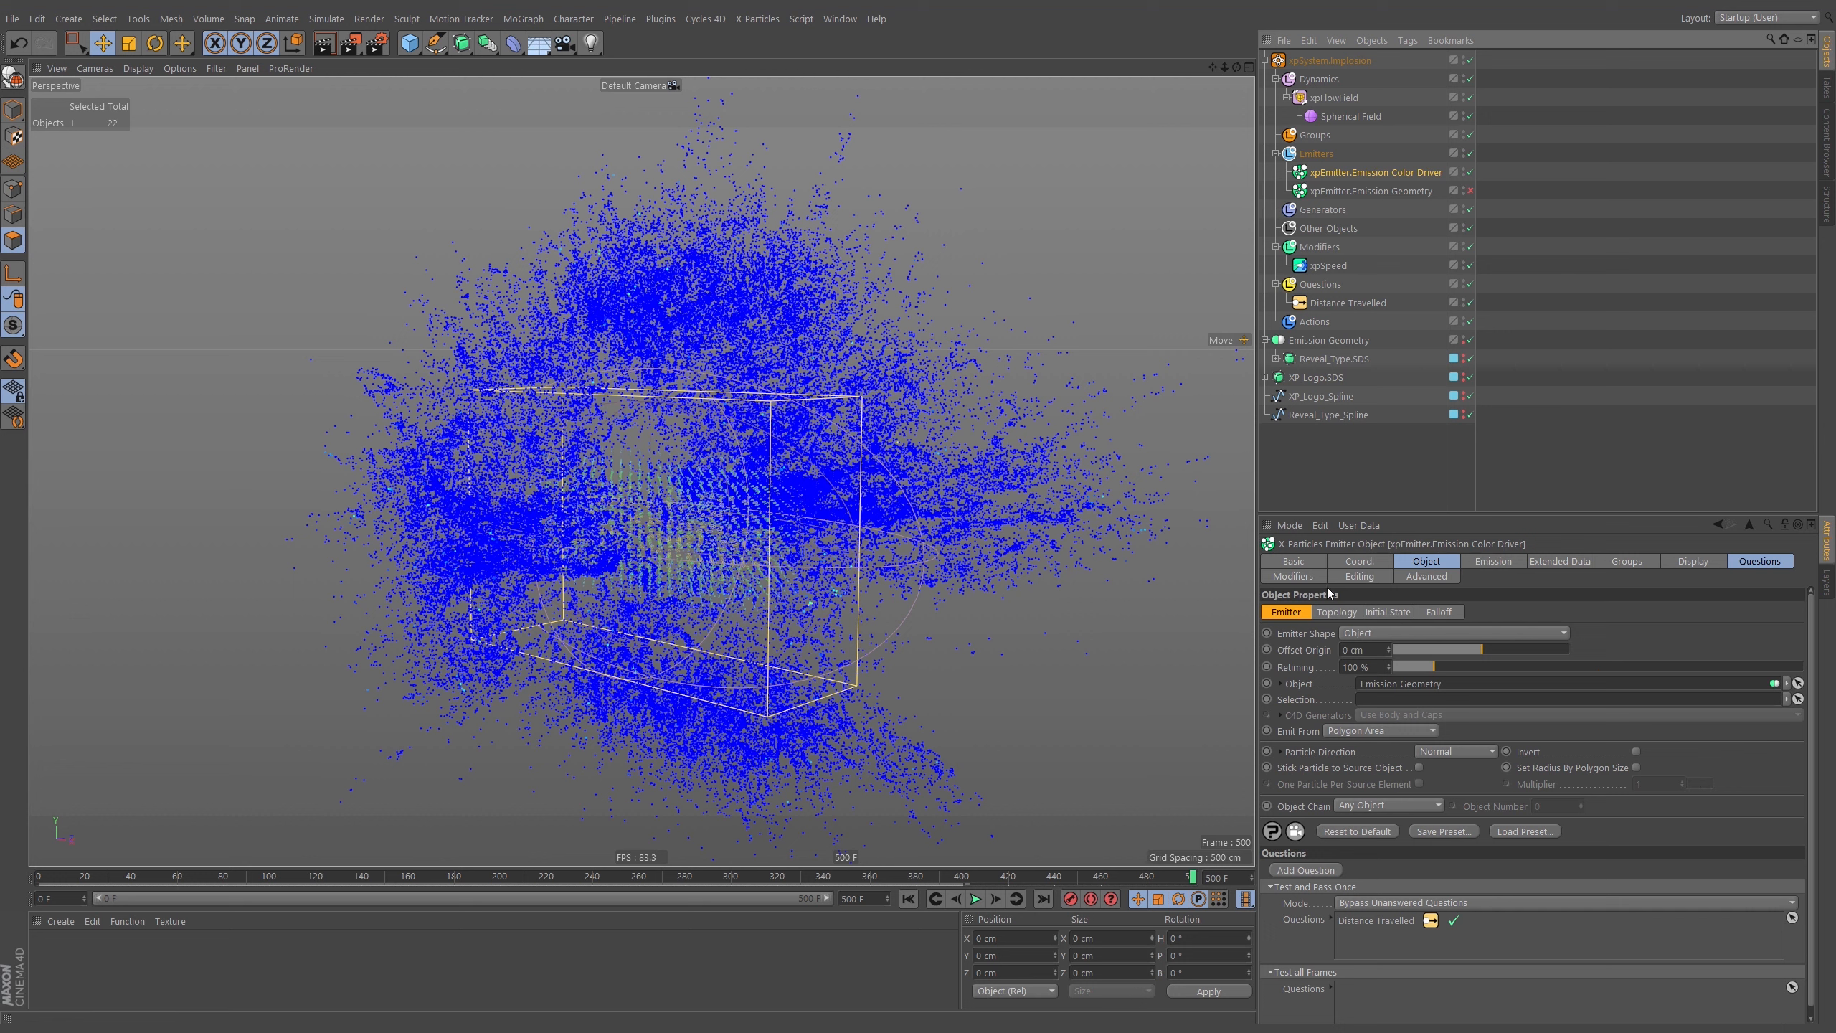
Store the frame 500 particles as the Color Driver emitter's initial state and restart the simulation from frame 0.
click(1385, 613)
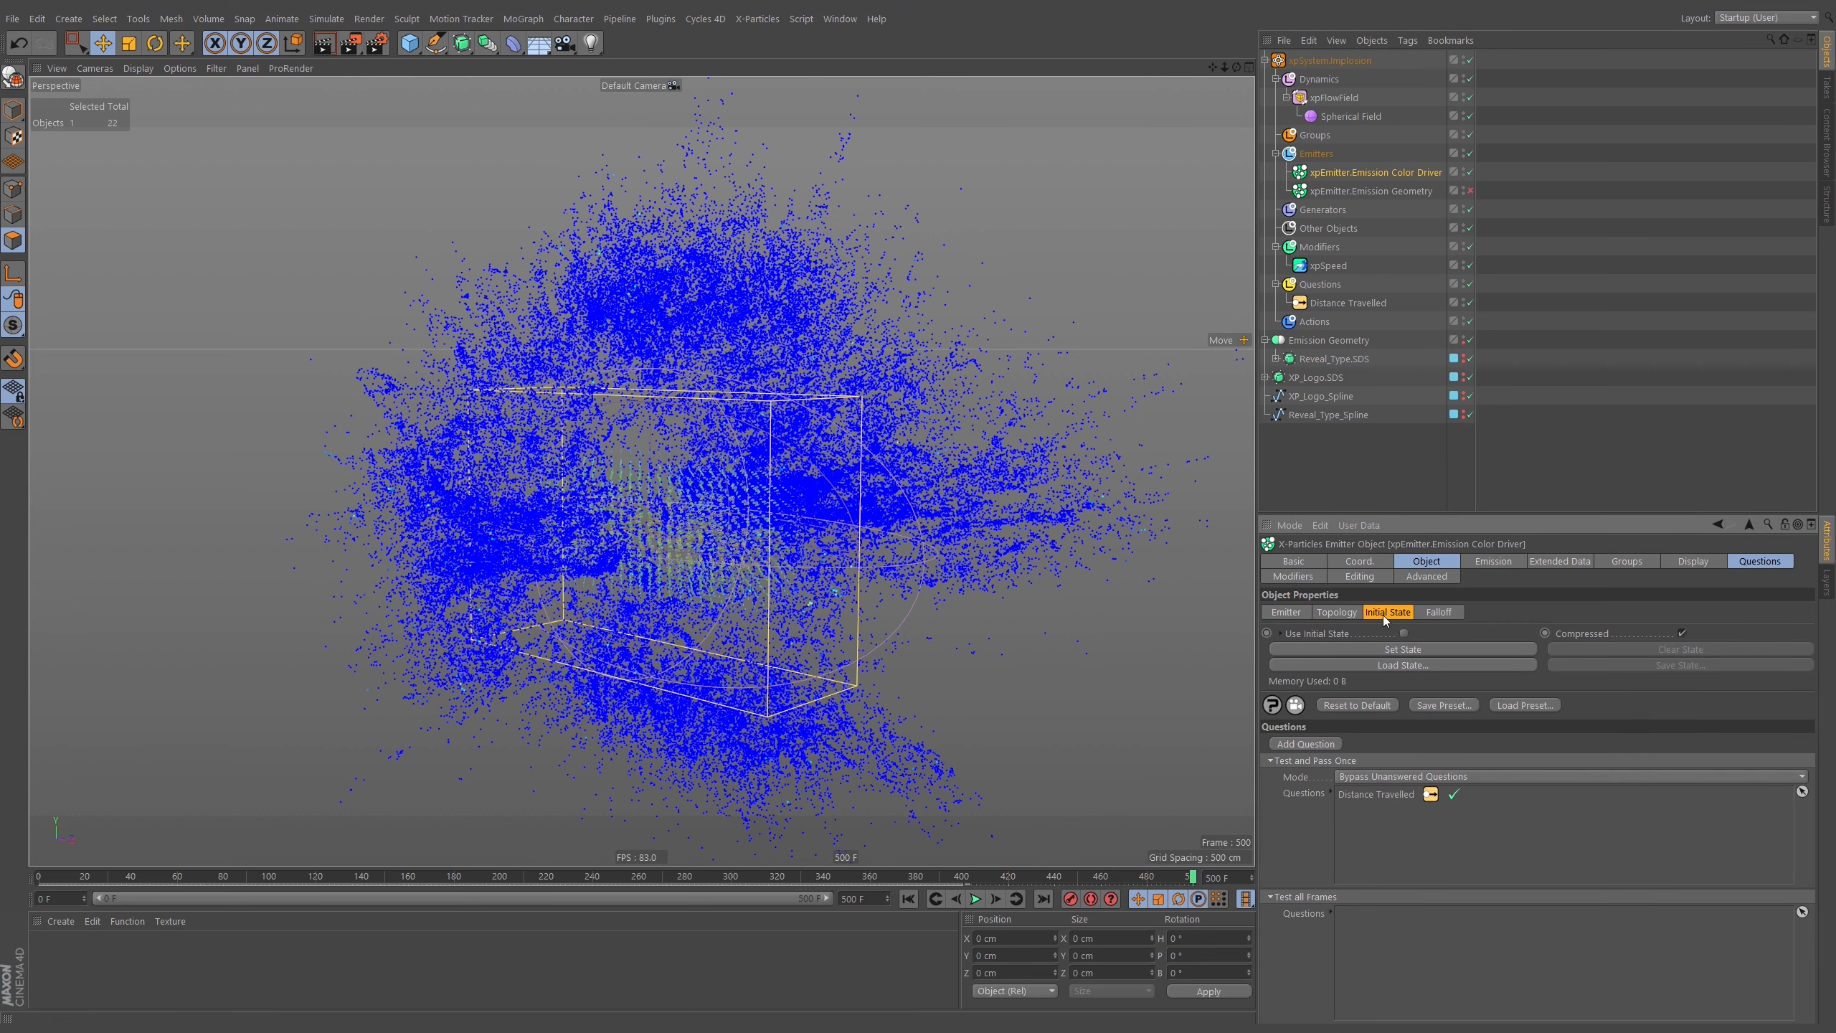
click(1406, 652)
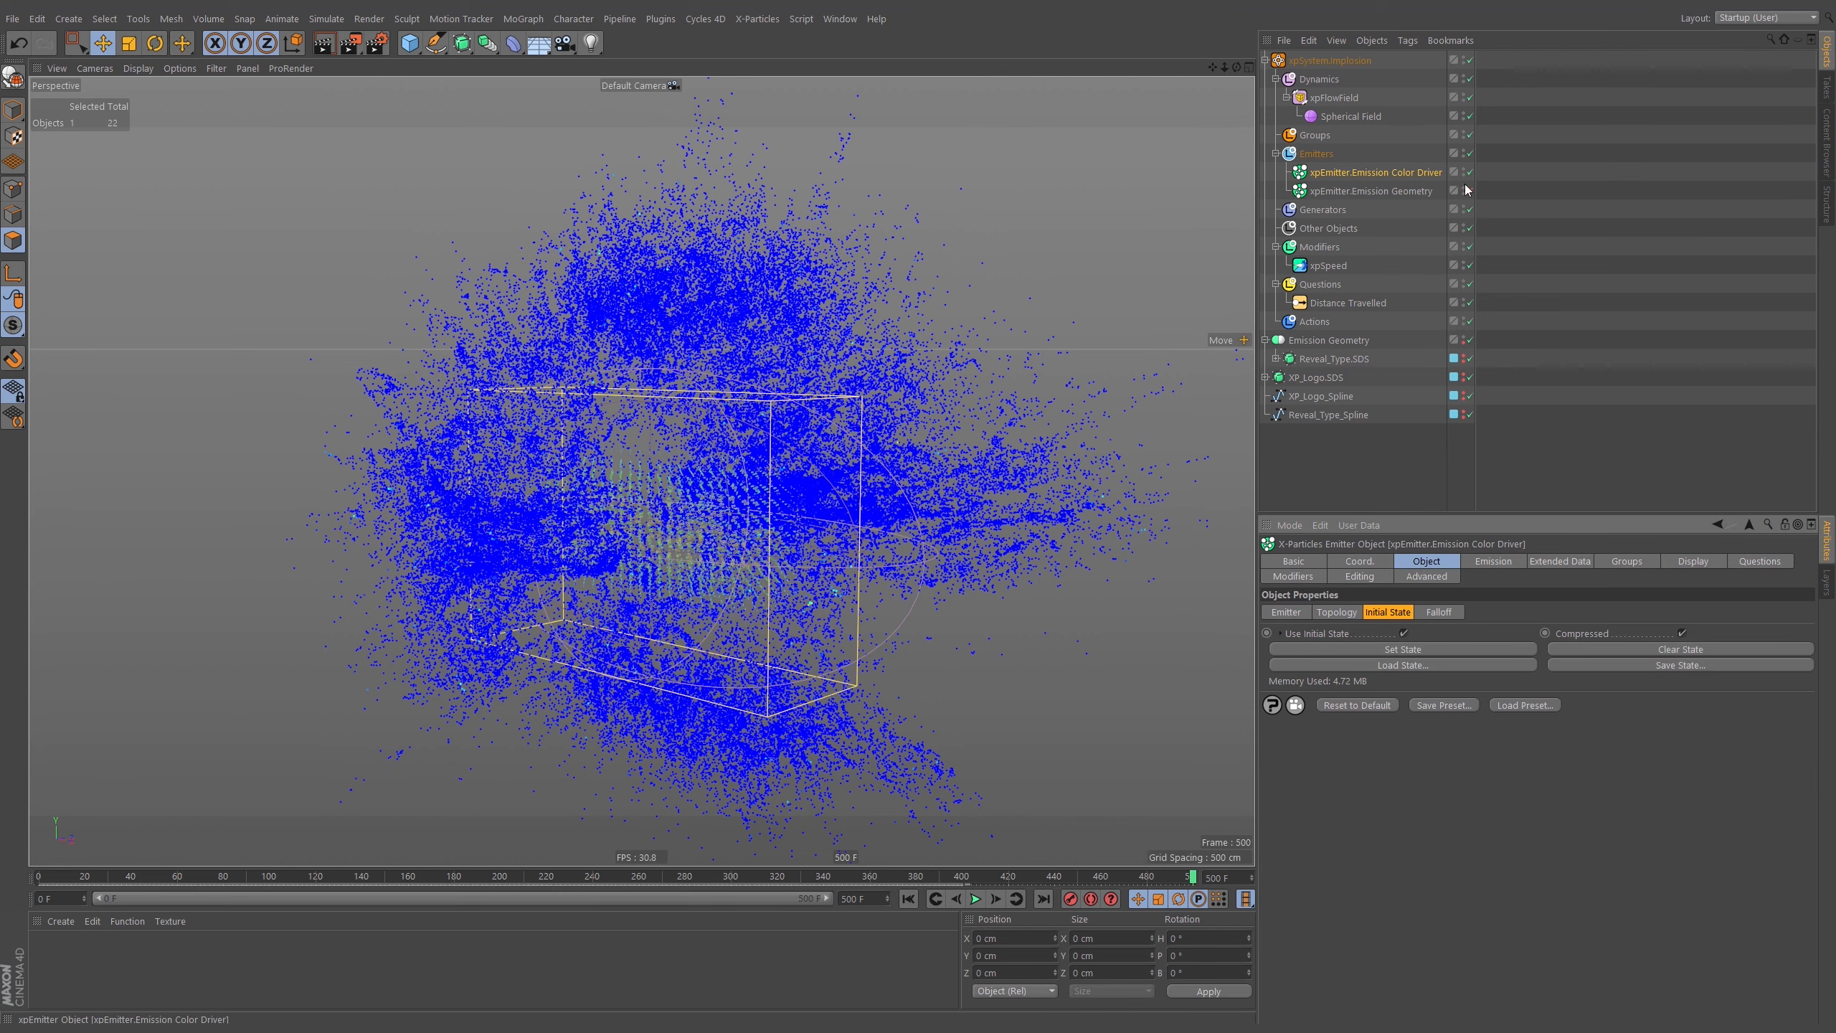
click(908, 898)
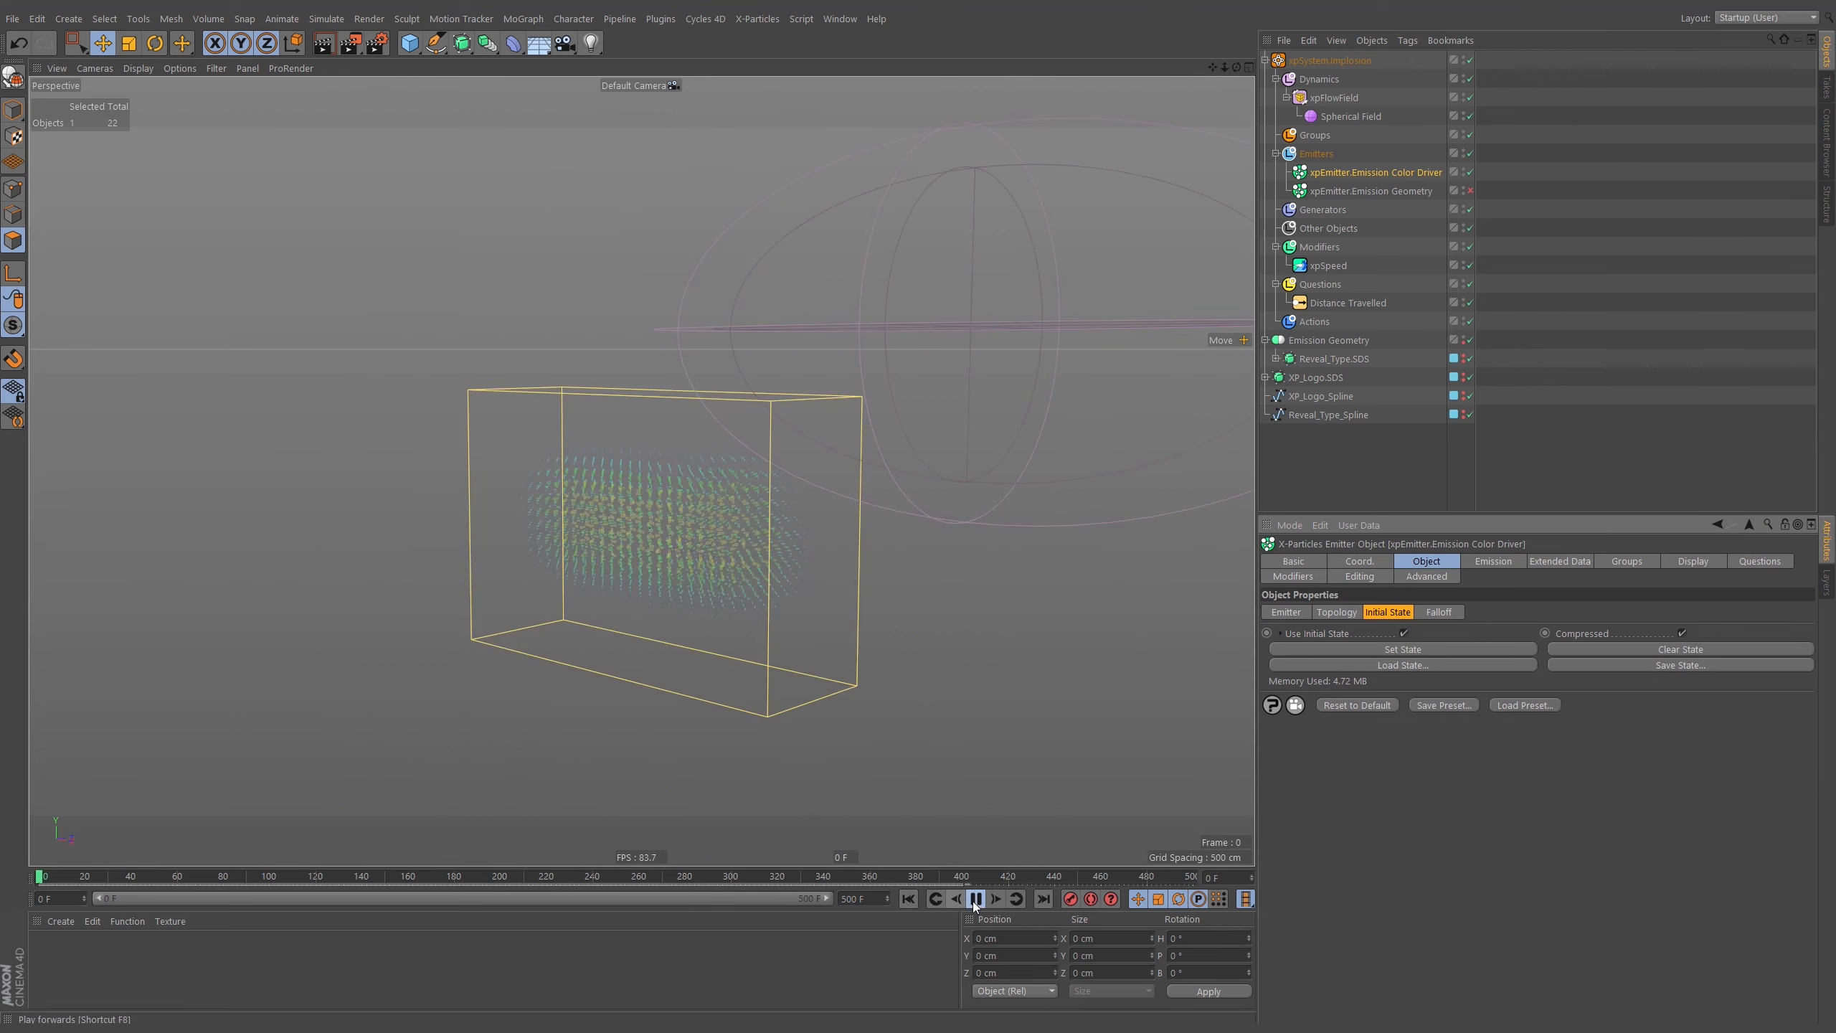
Play the simulation from the Color Driver emitter's stored initial state, then stop and return to frame 0.
click(975, 898)
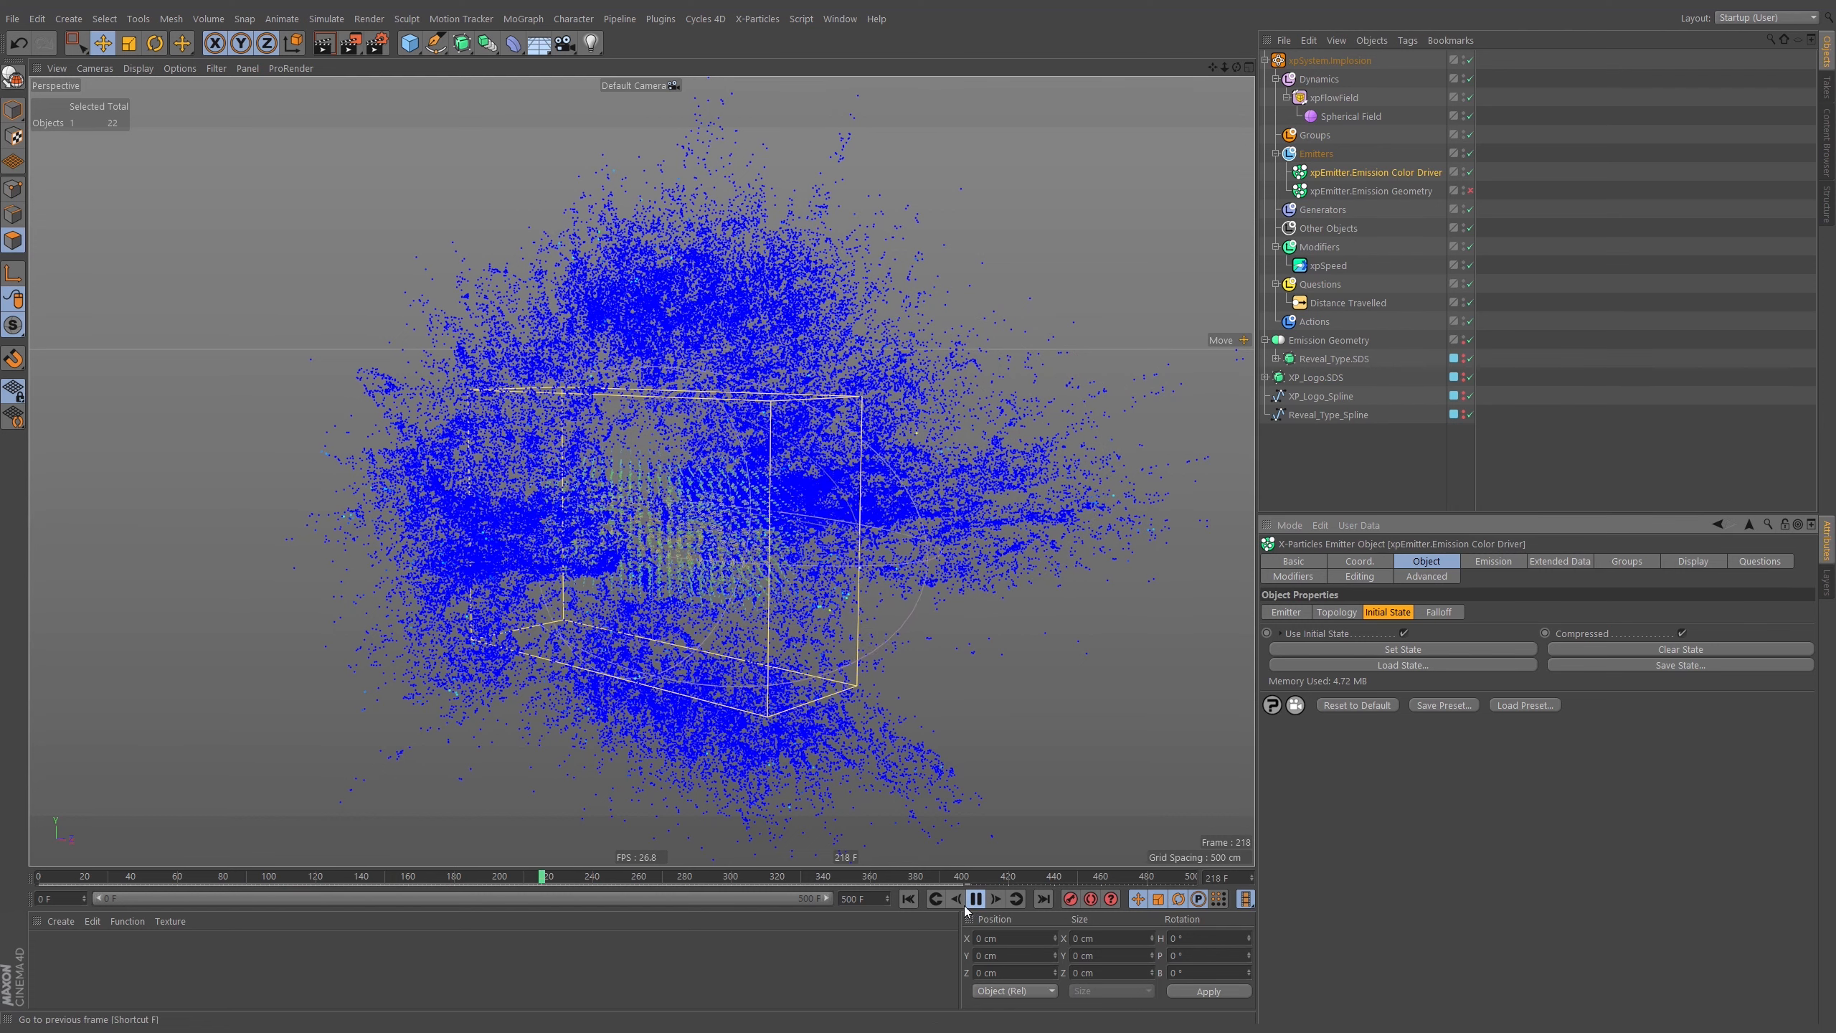
click(972, 904)
click(909, 898)
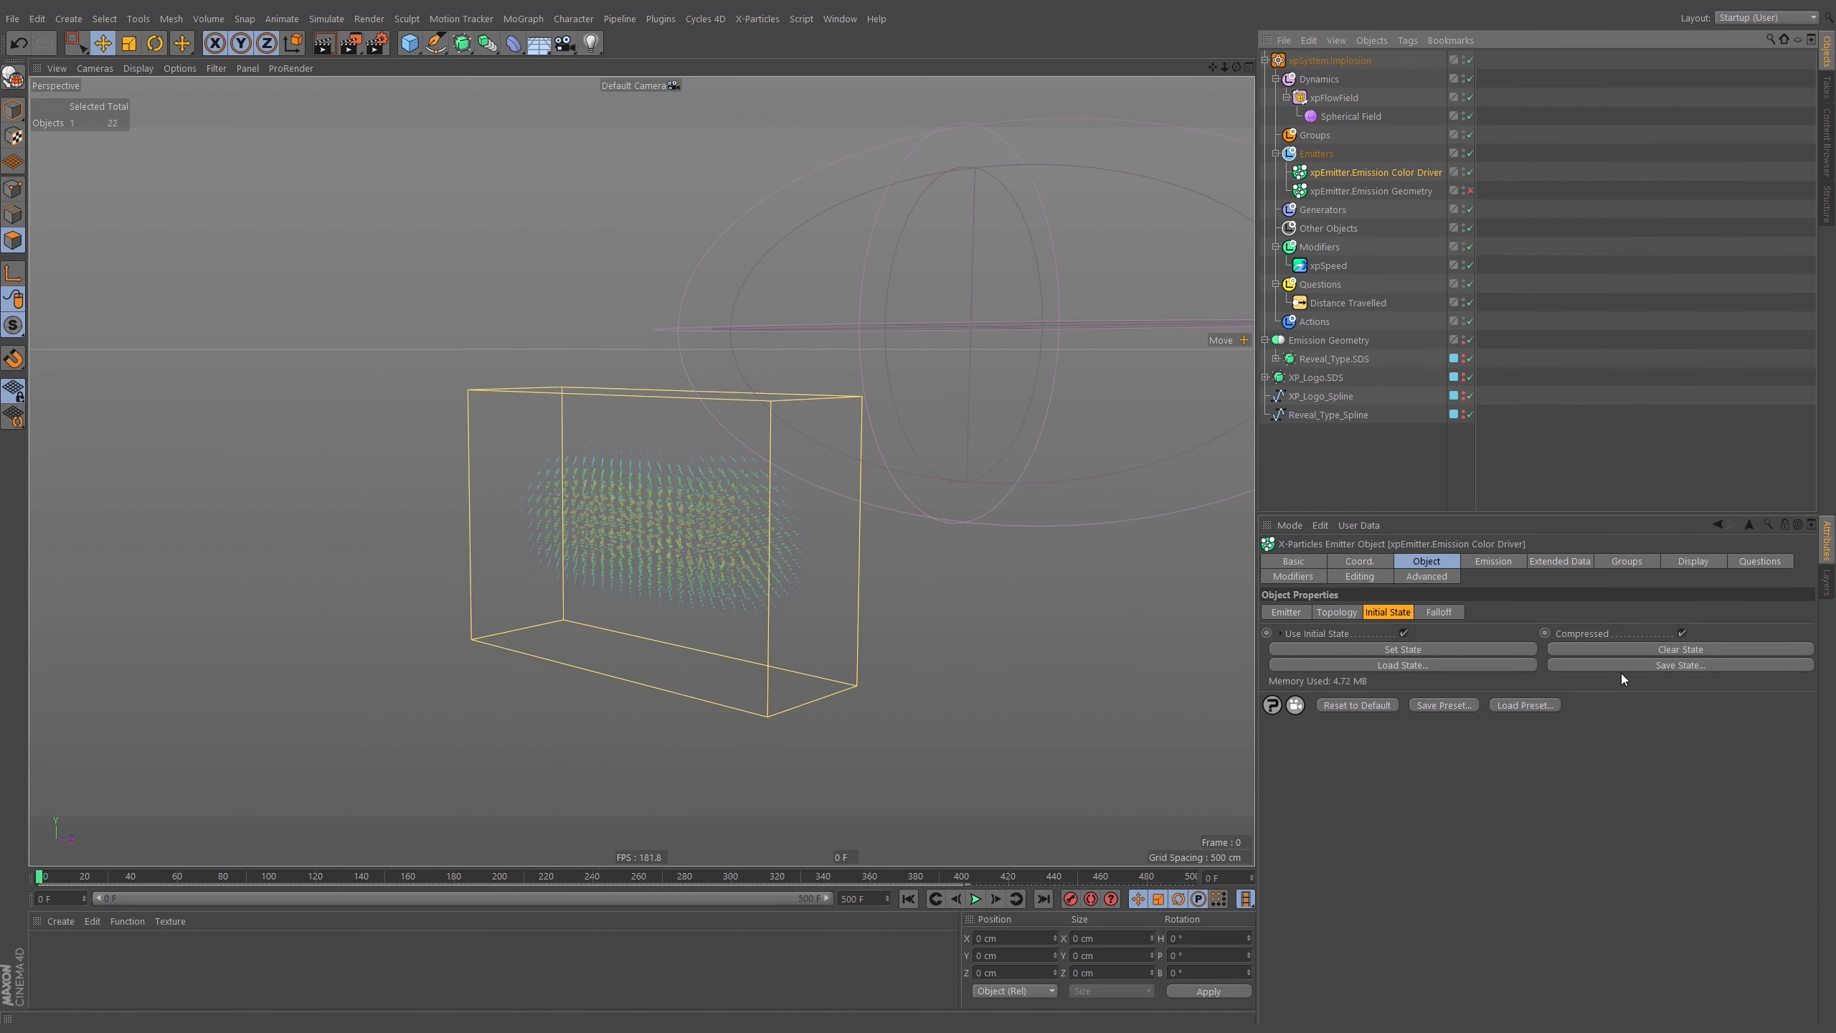
Clear the Color Driver emitter's stored initial state and play the simulation to frame 392.
click(1624, 650)
click(972, 899)
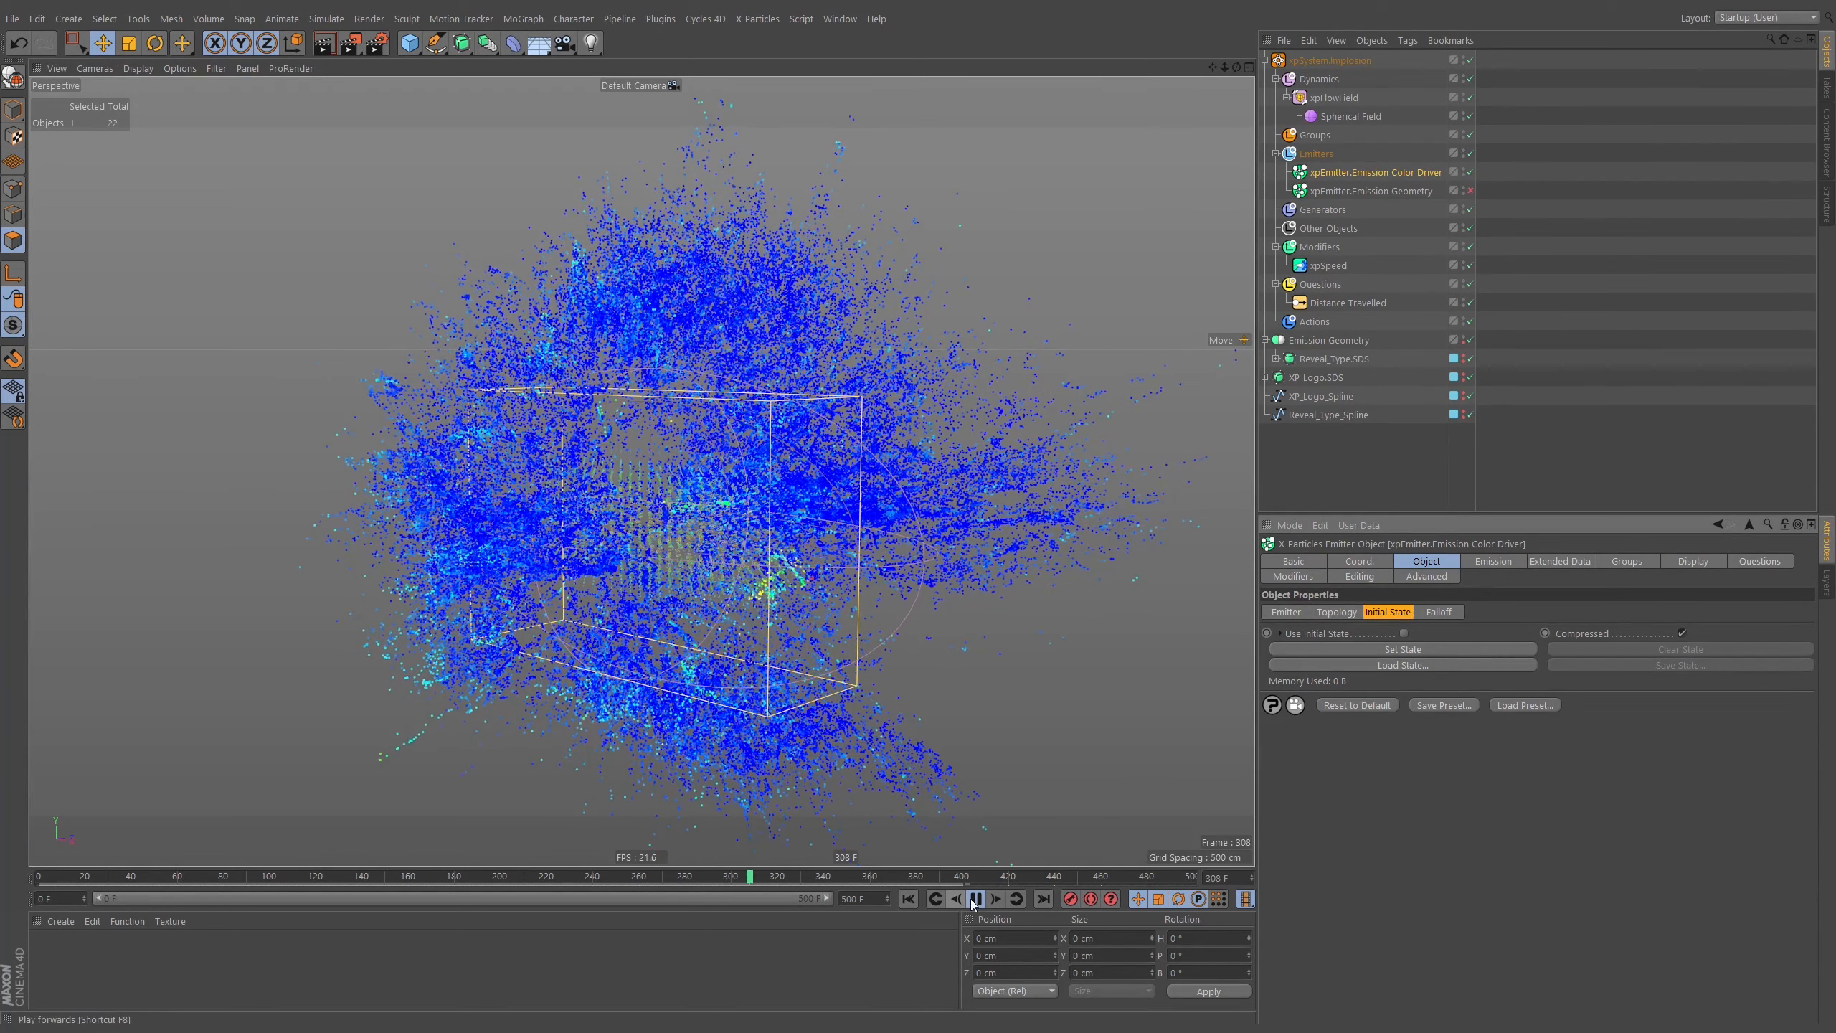
click(975, 899)
click(976, 899)
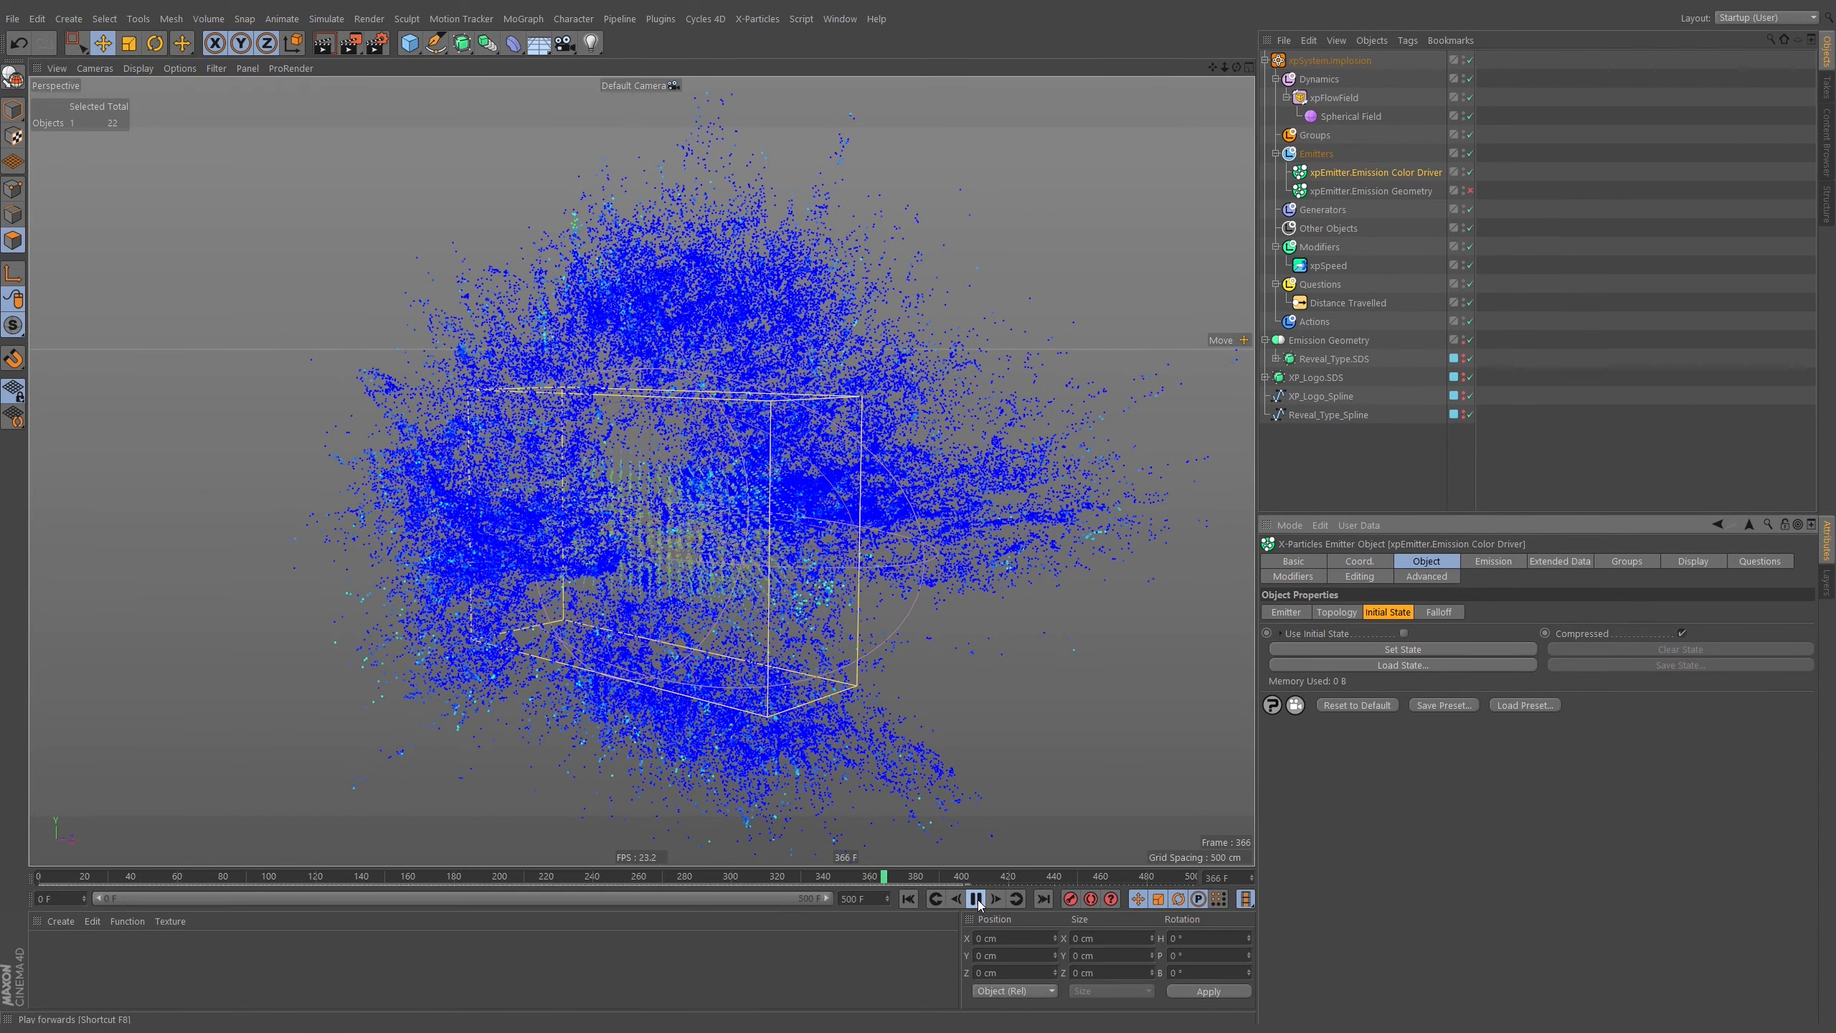
click(976, 899)
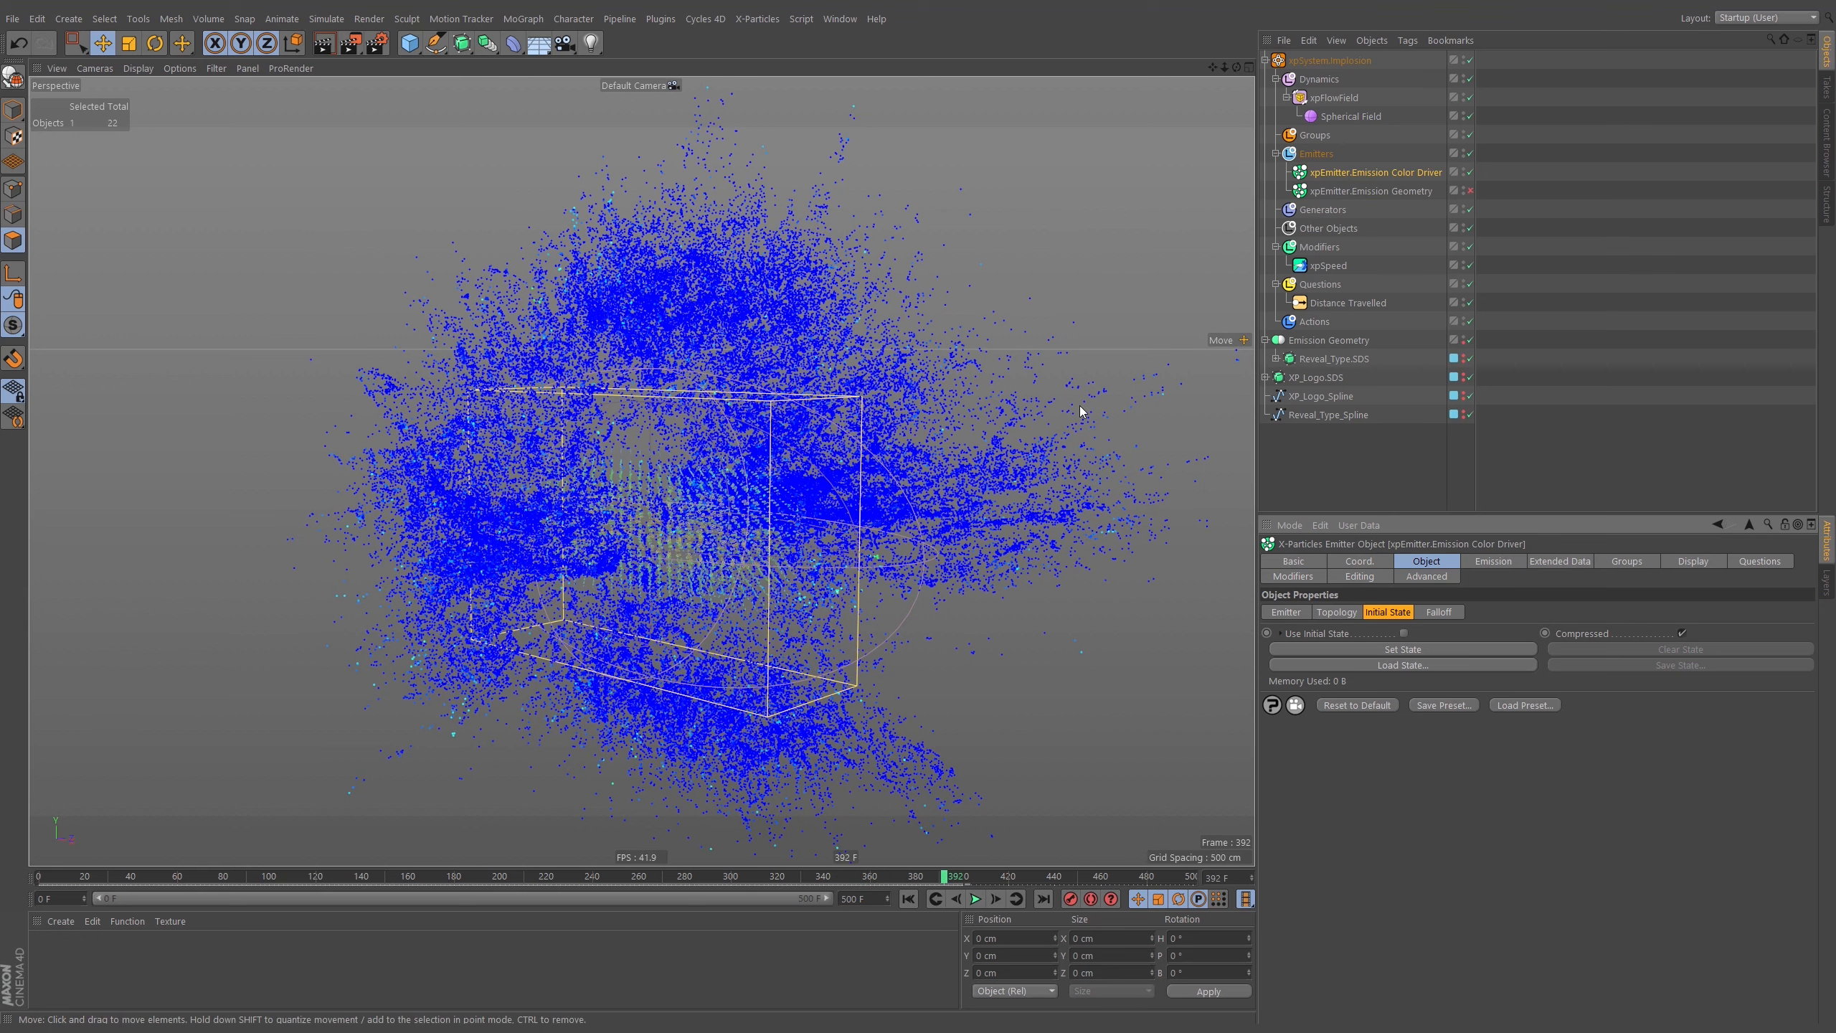
Add an xpColor control modifier to the Modifiers folder and load a Noise shader into it.
click(1327, 248)
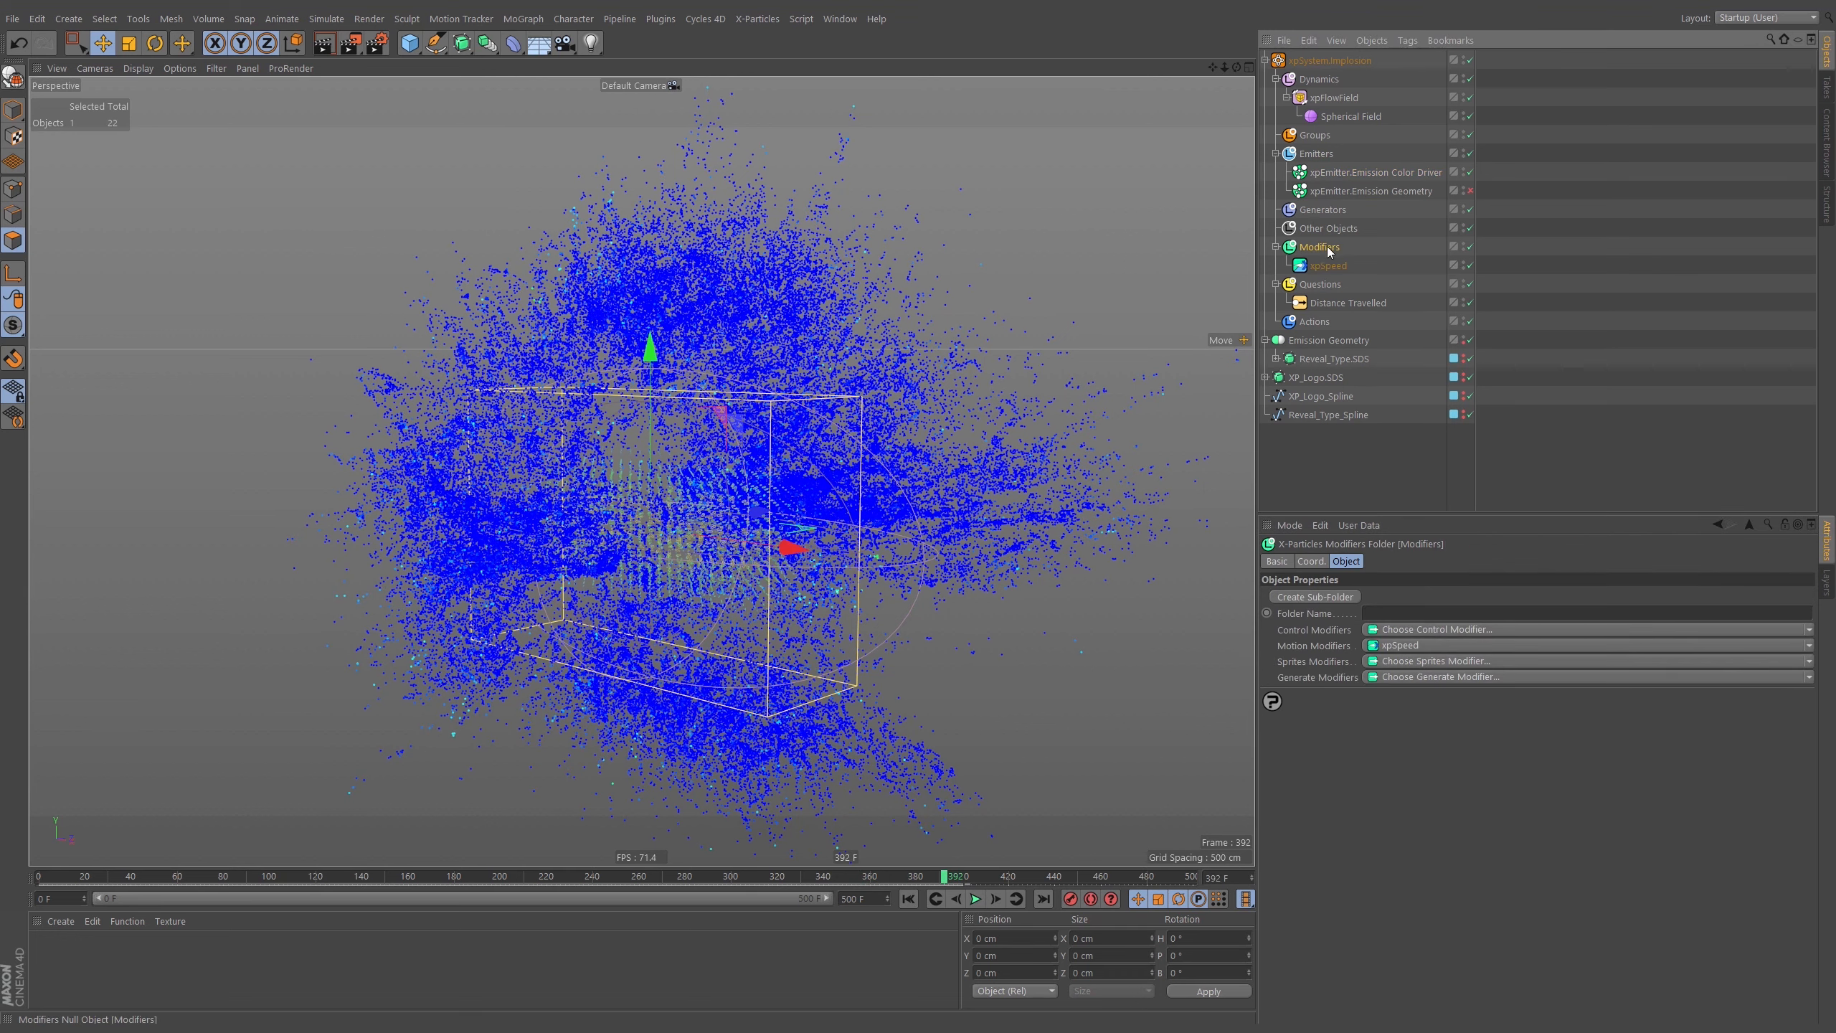
click(1391, 629)
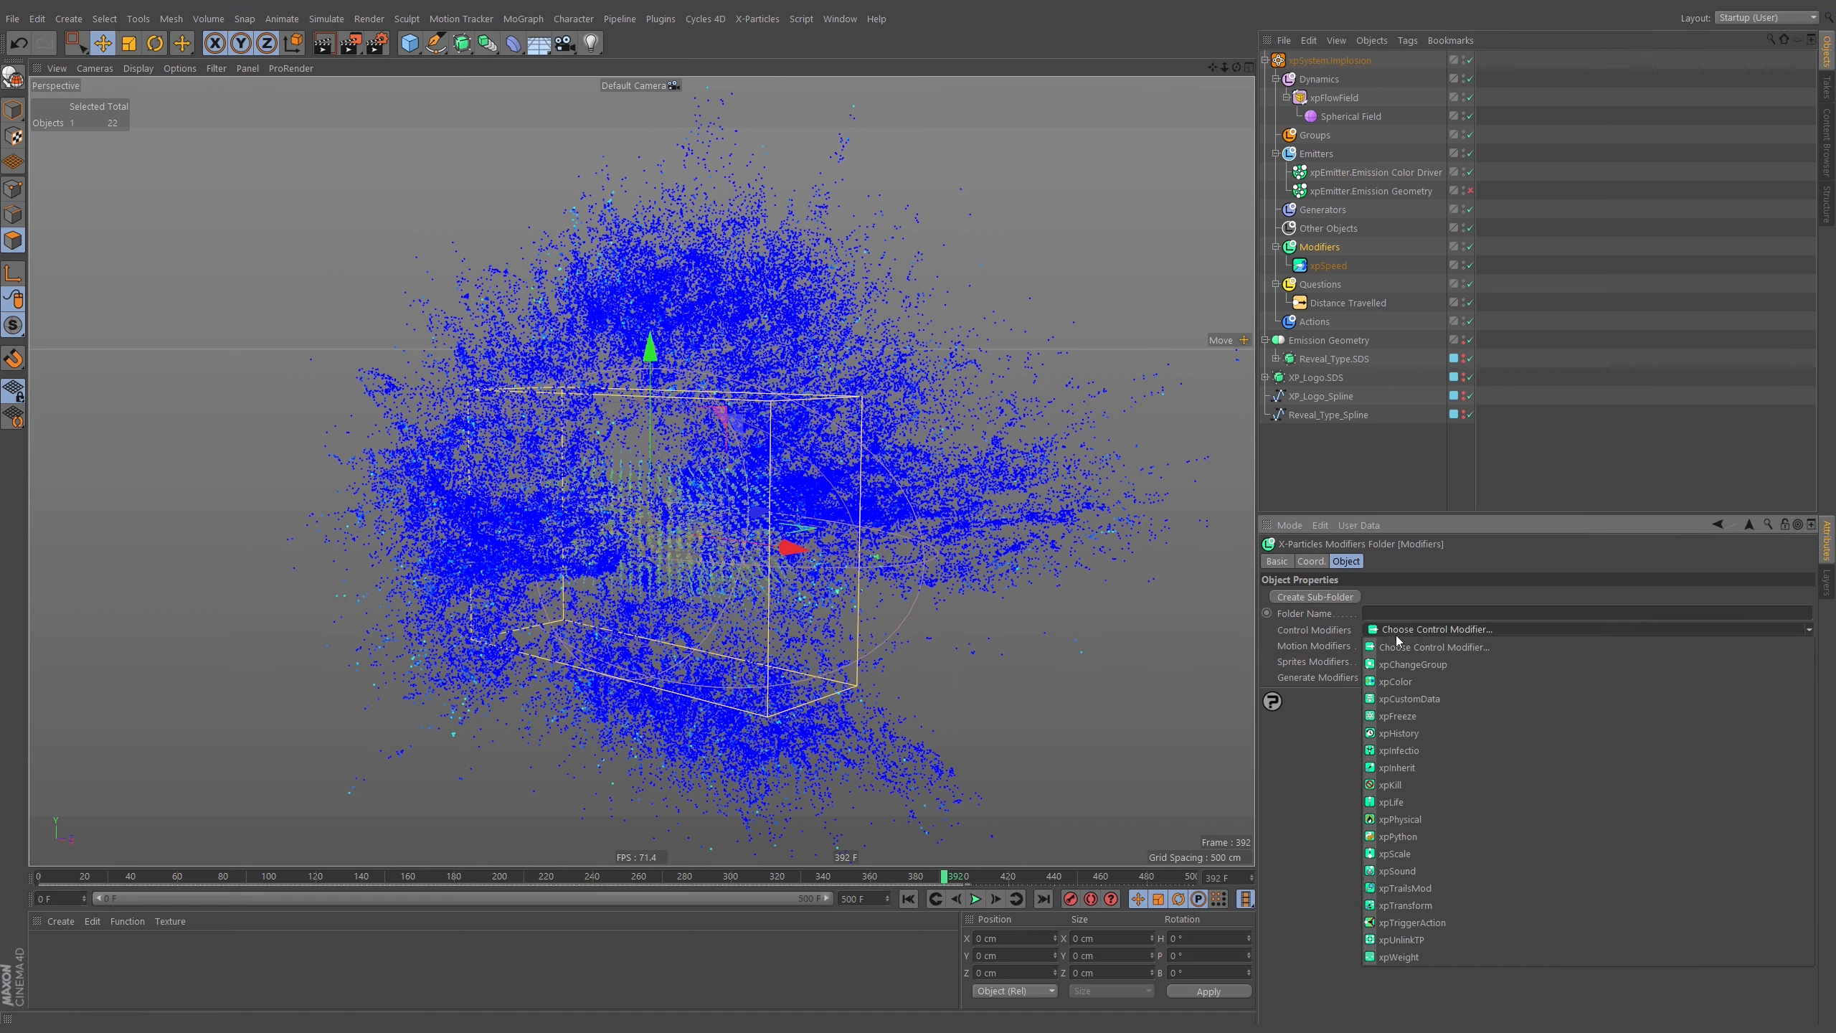
click(1408, 679)
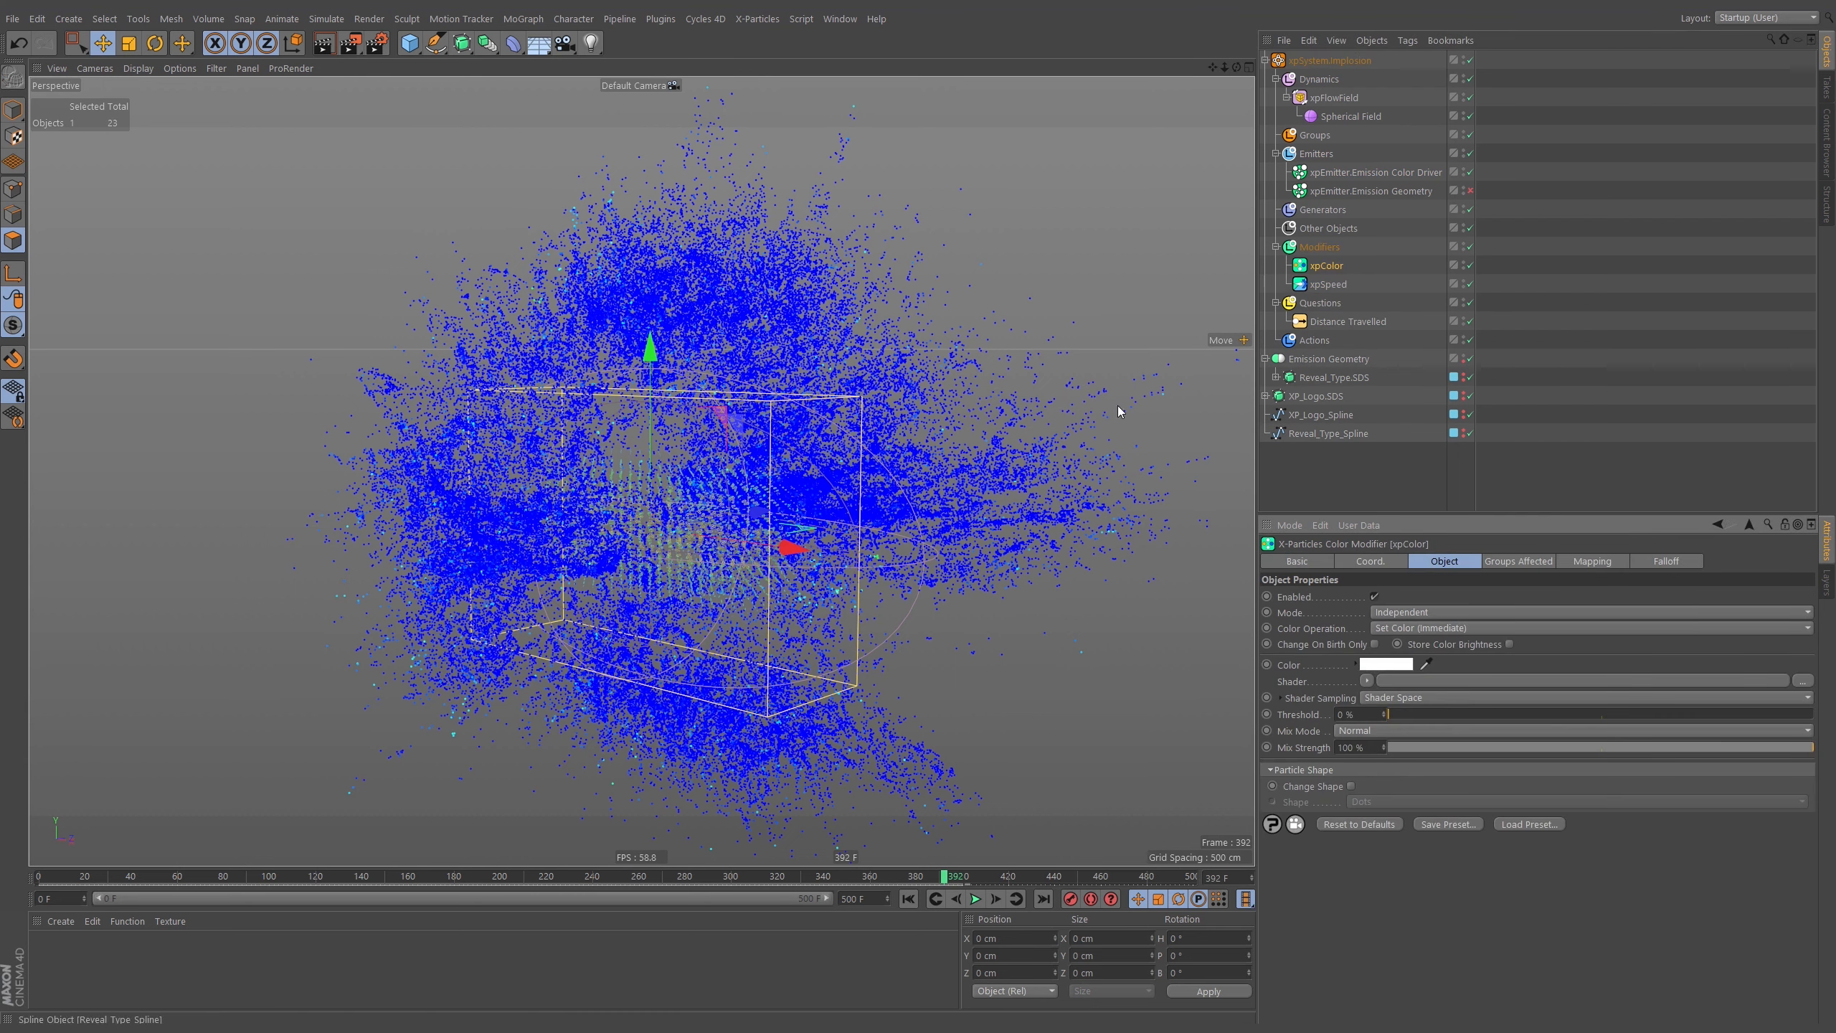
click(1366, 681)
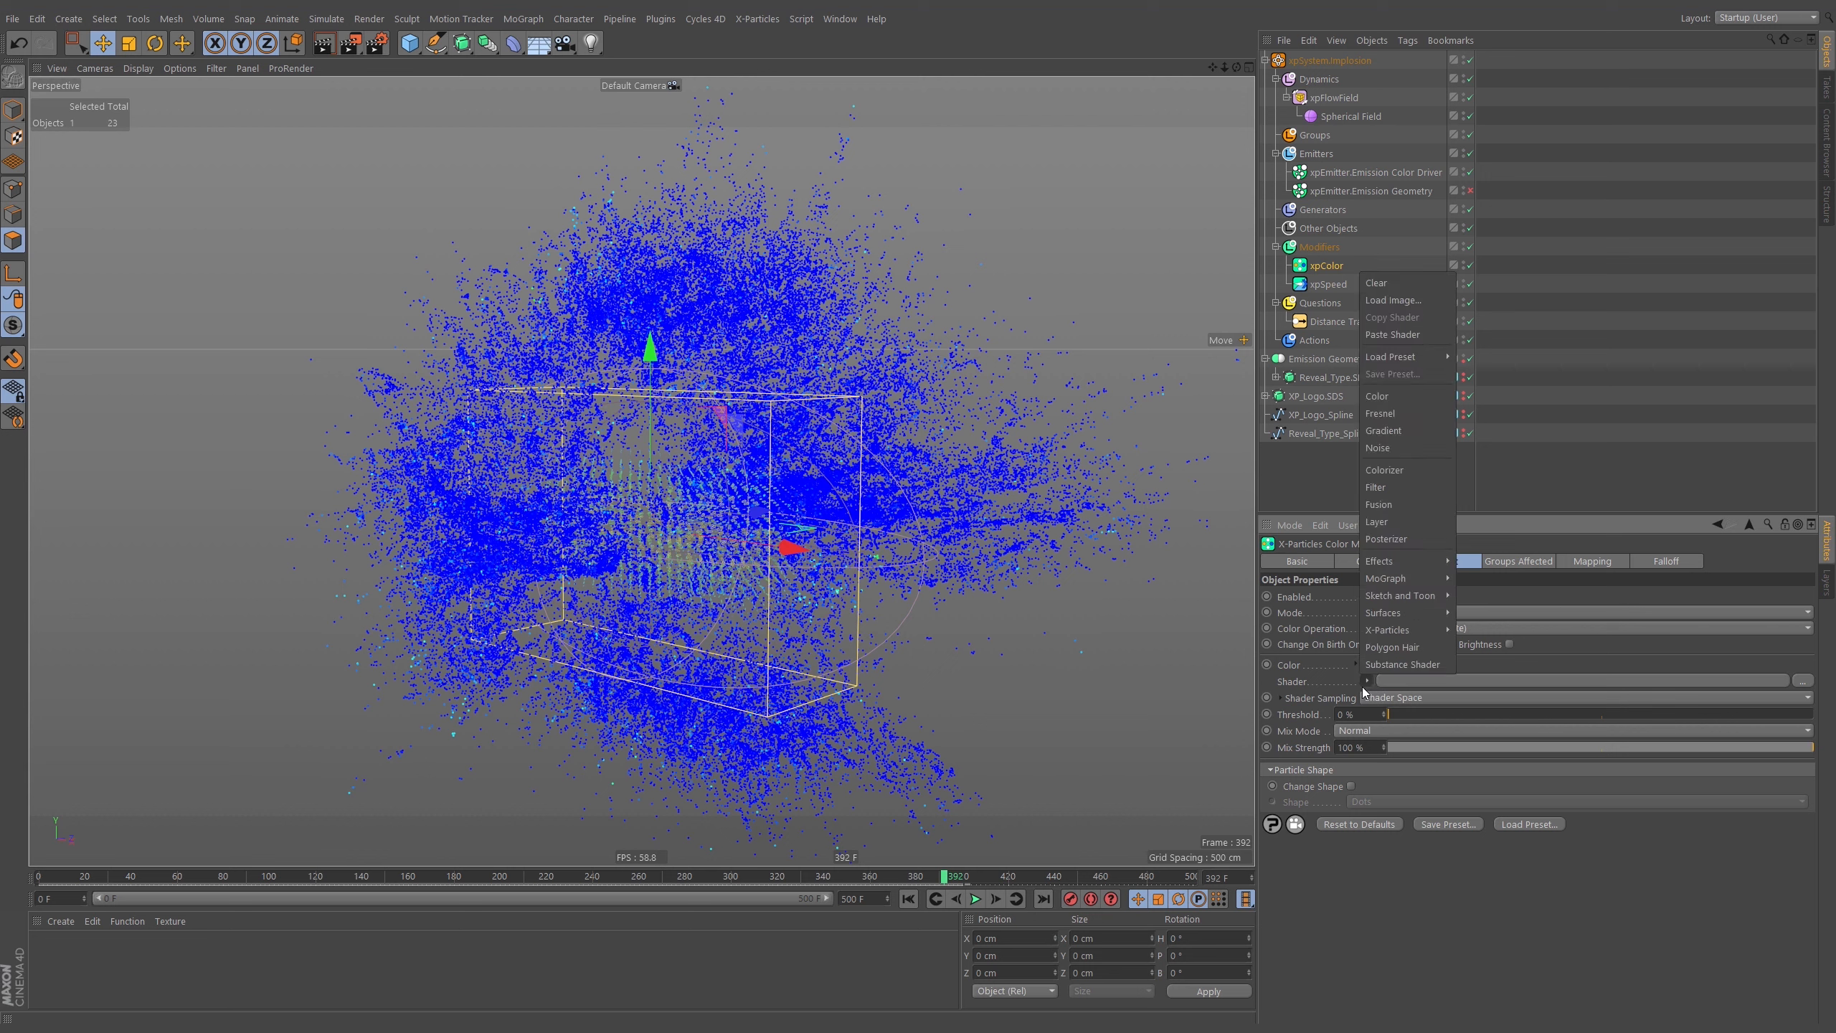
click(1406, 450)
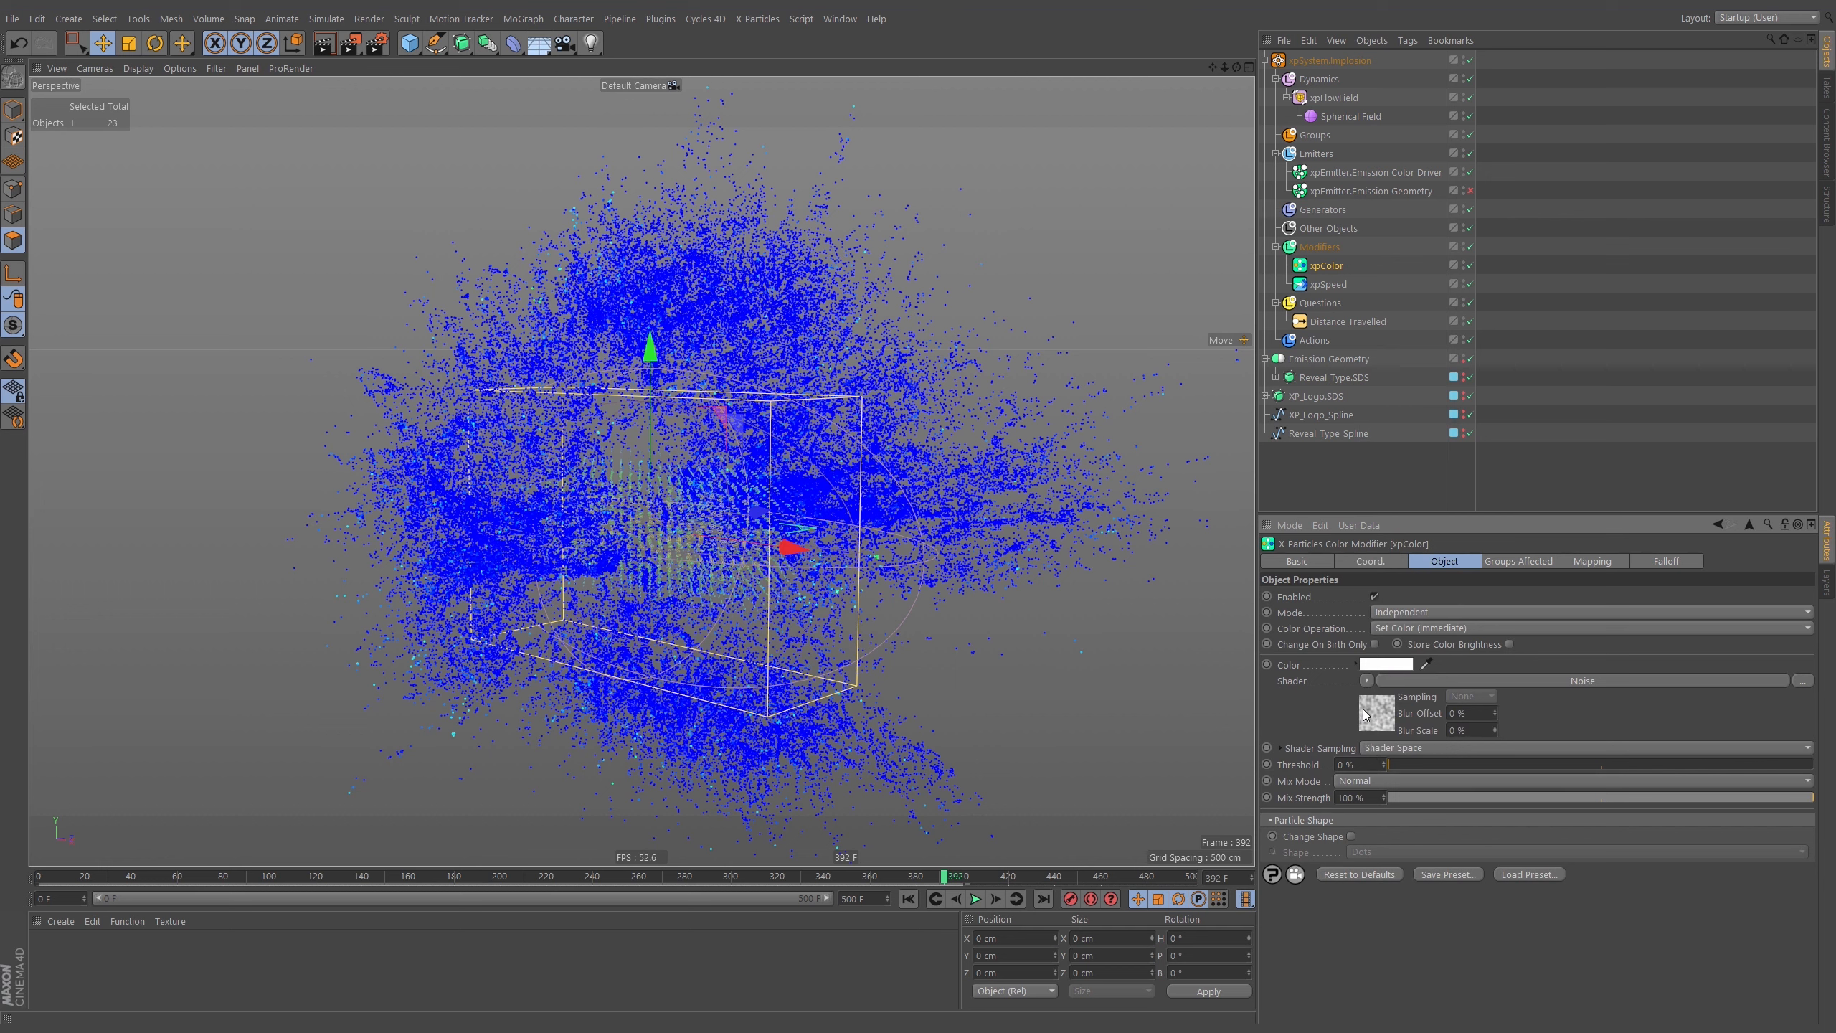
right_click(1292, 681)
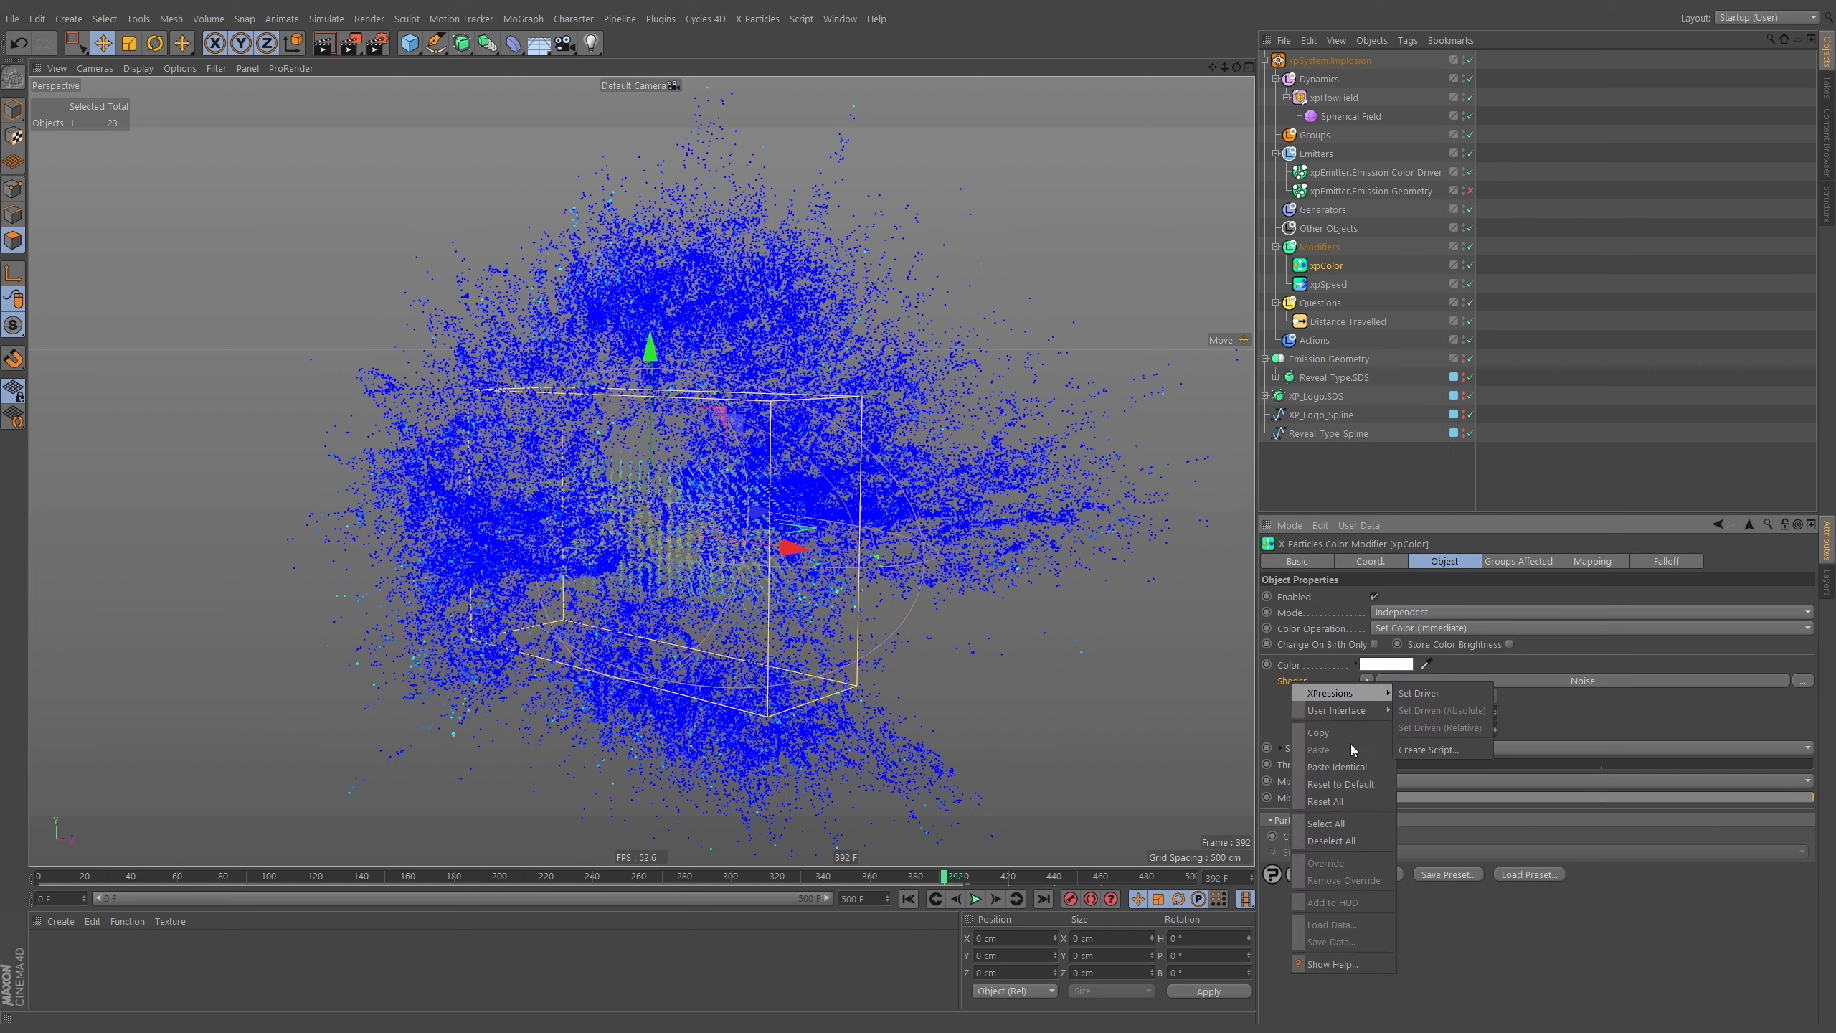
click(1340, 768)
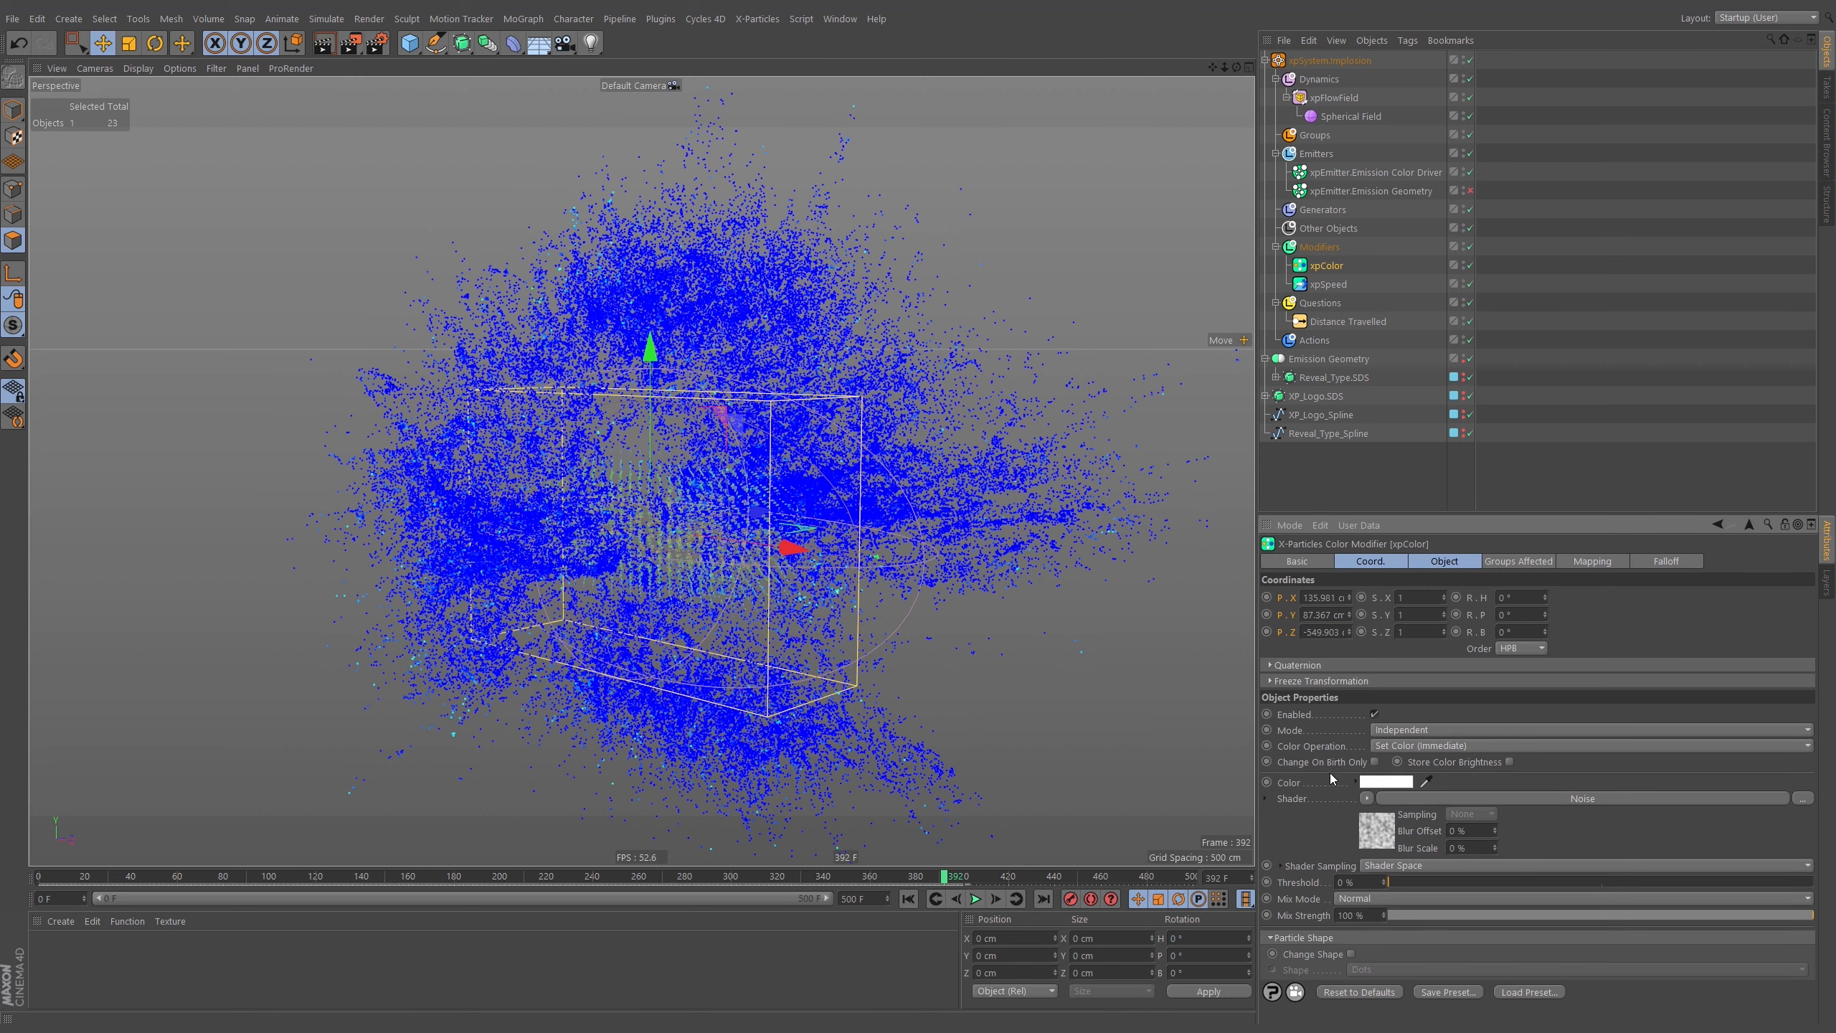
click(1350, 267)
key(ctrl+z)
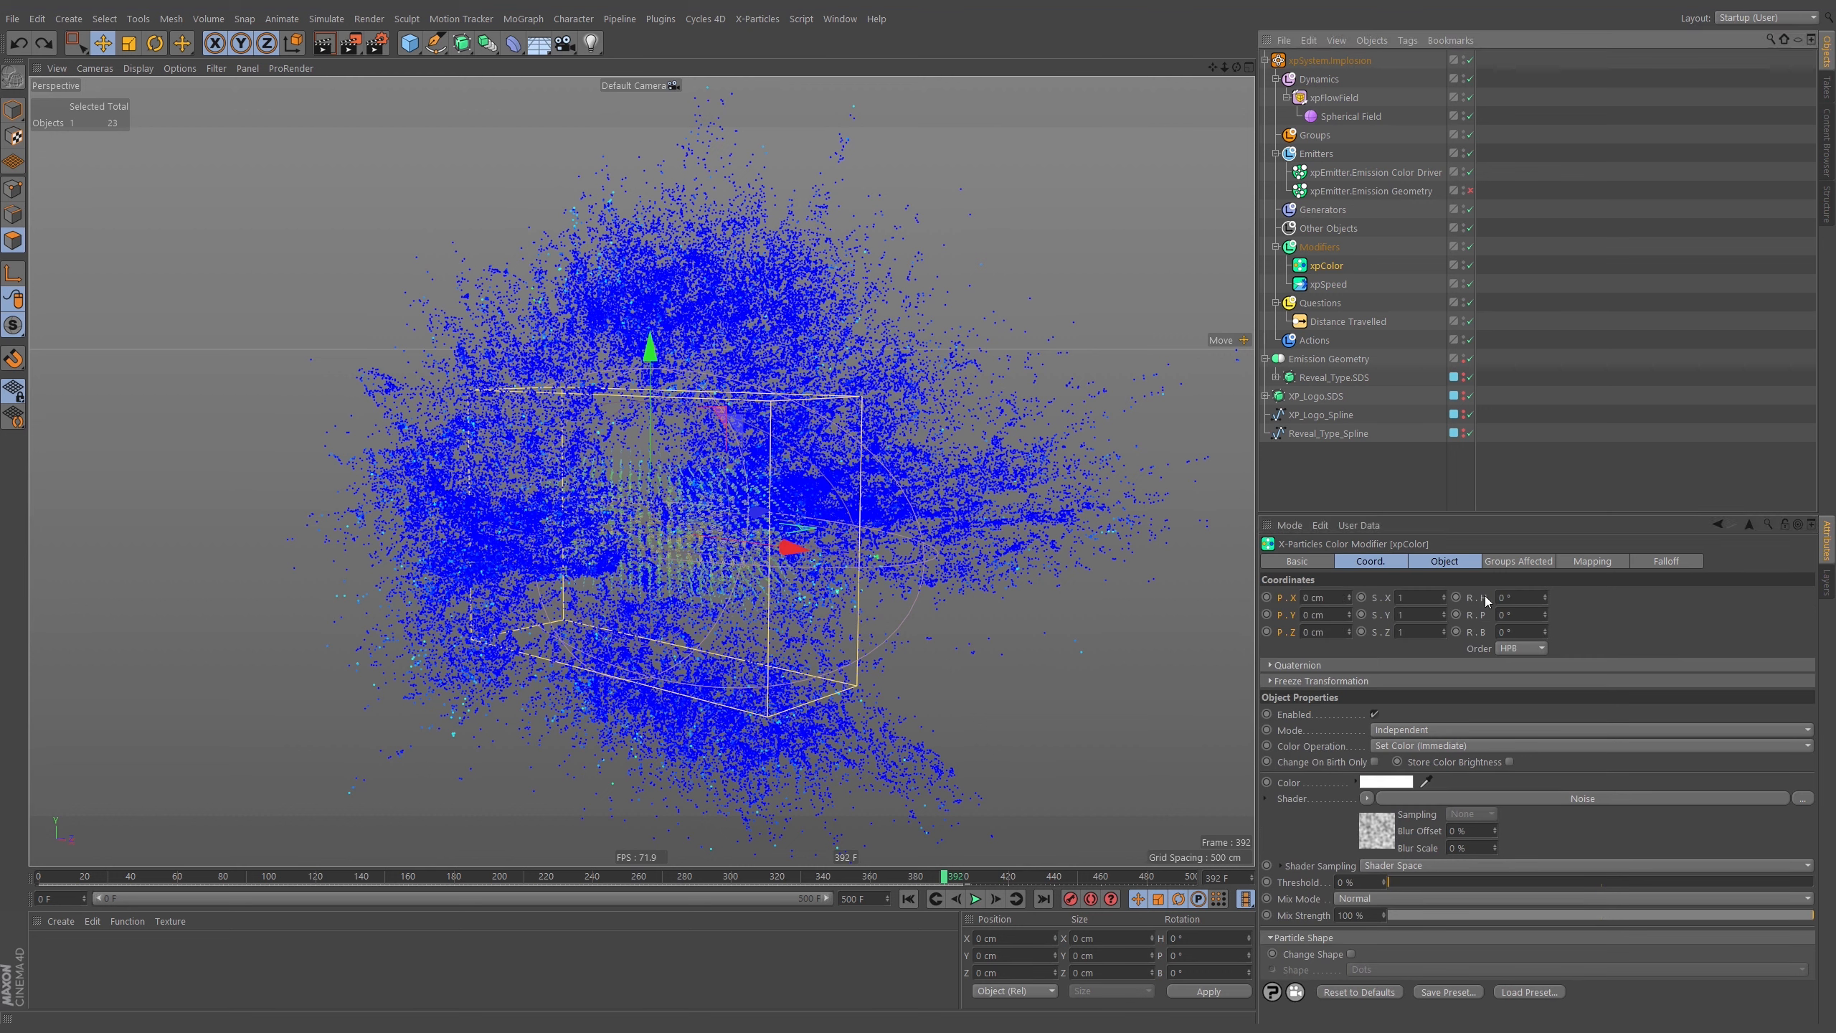
click(1444, 561)
click(1362, 682)
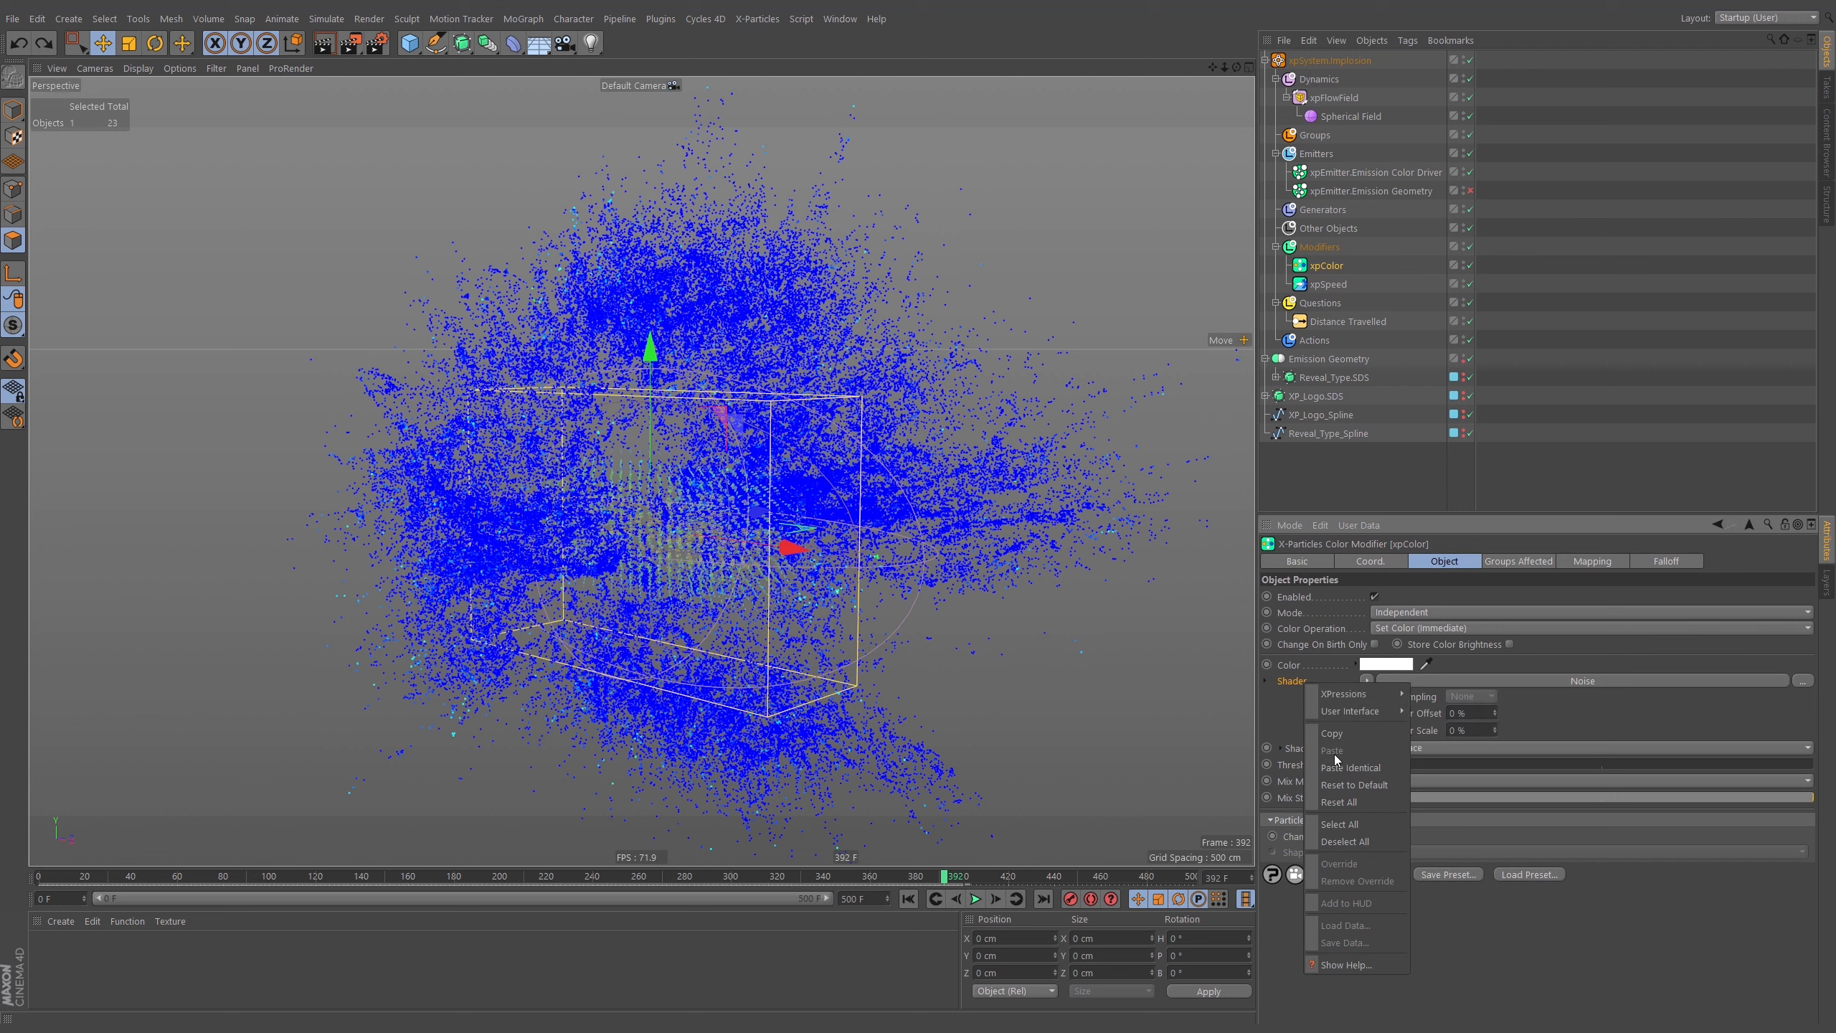
click(1284, 723)
click(1367, 680)
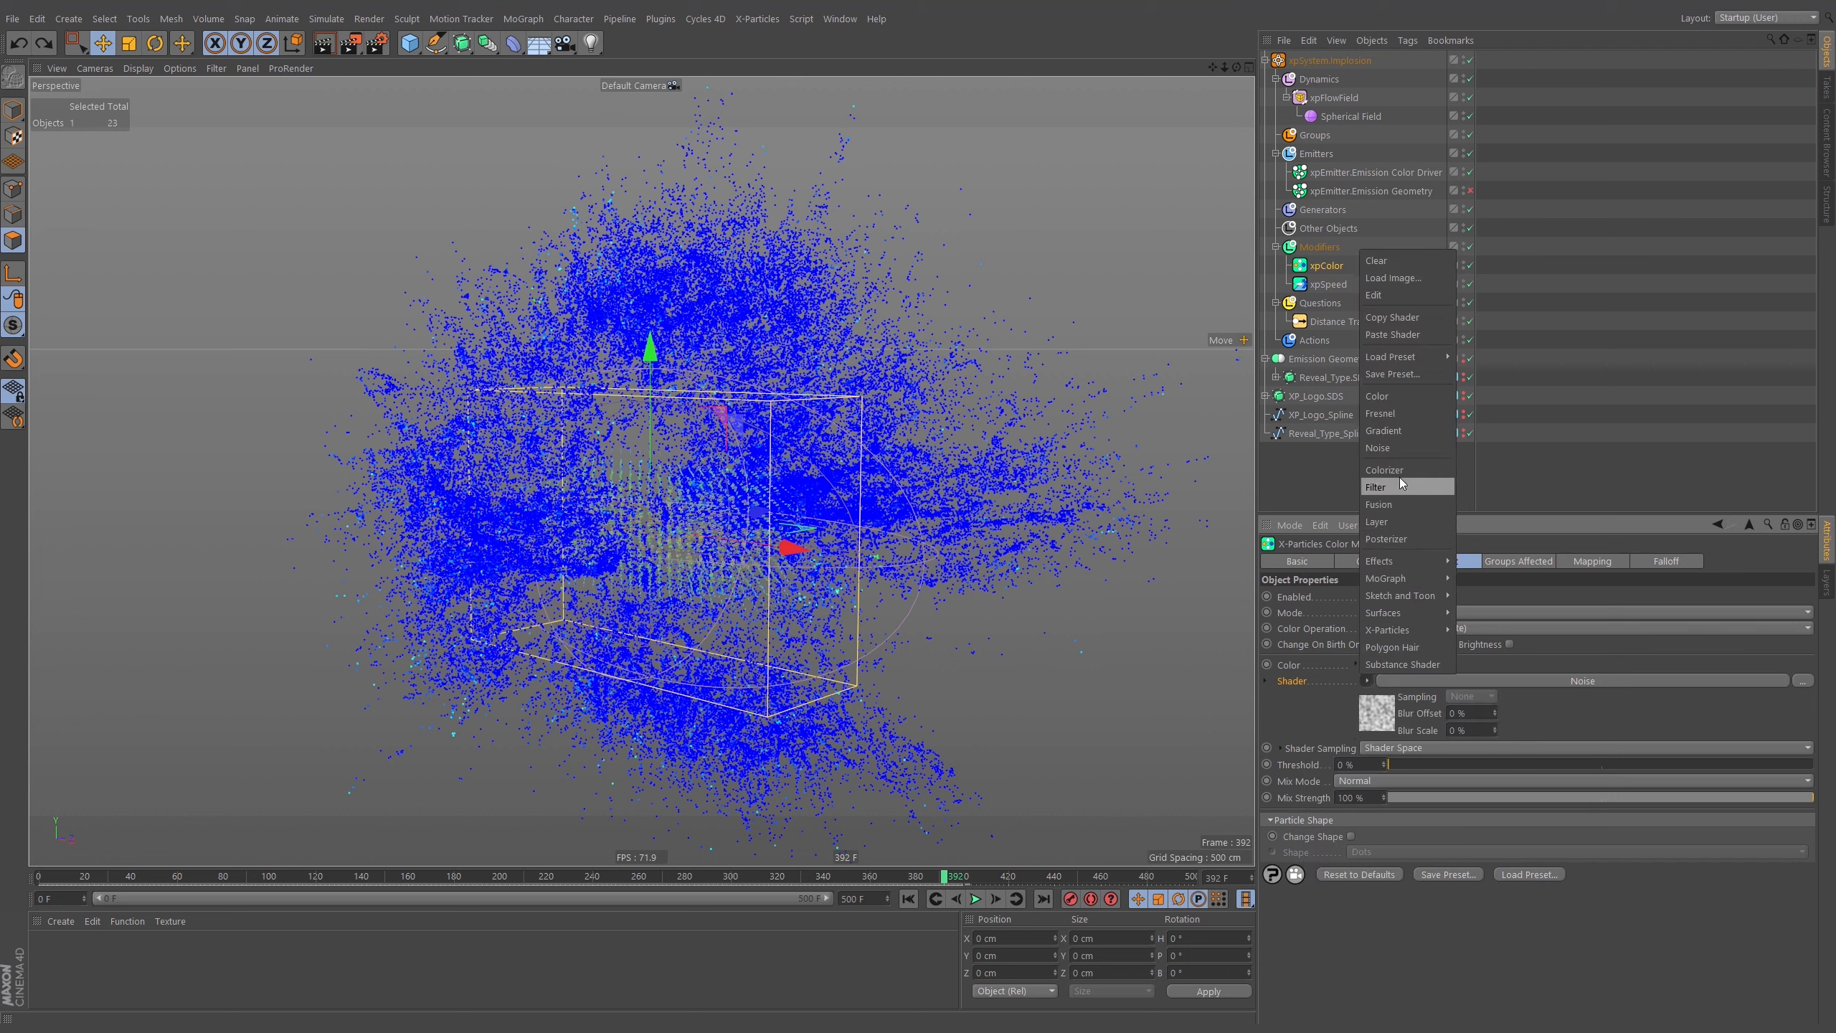
key(Escape)
Set the xpColor Noise shader's global scale to 30000 %, low clip to 49 % and high clip to 52 %.
click(1376, 712)
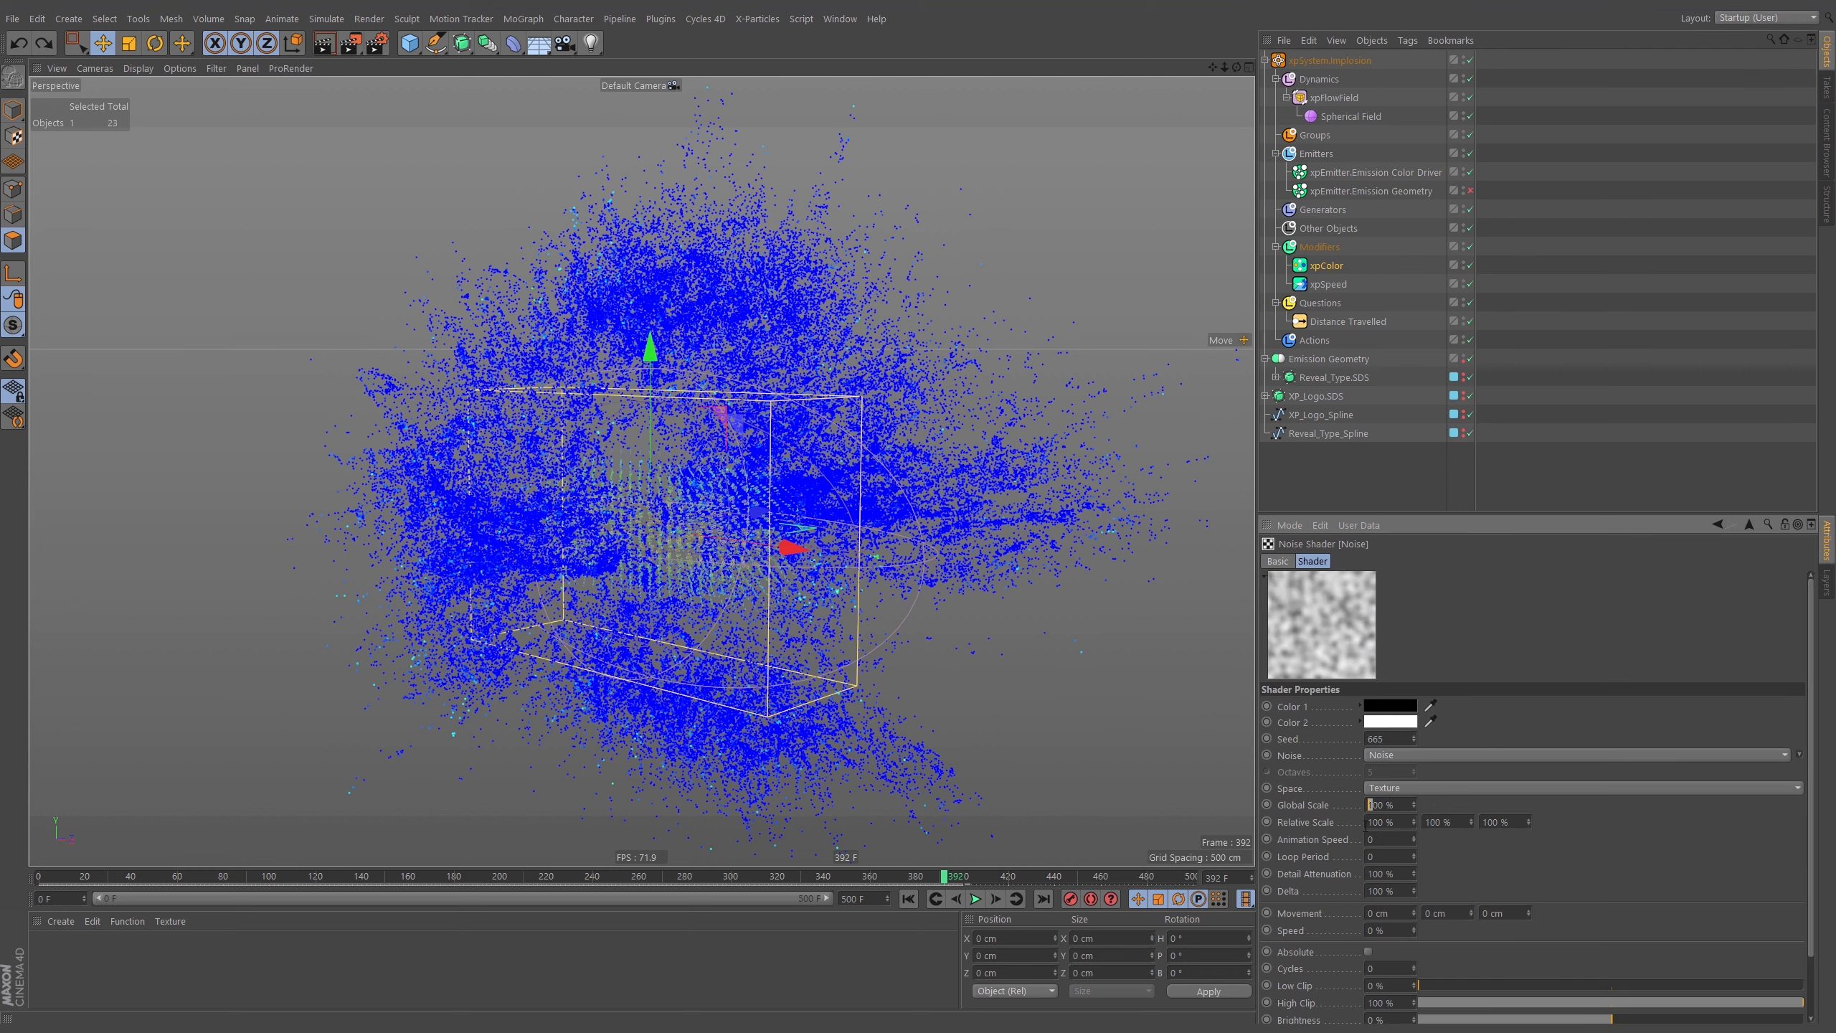
text(0)
key(Return)
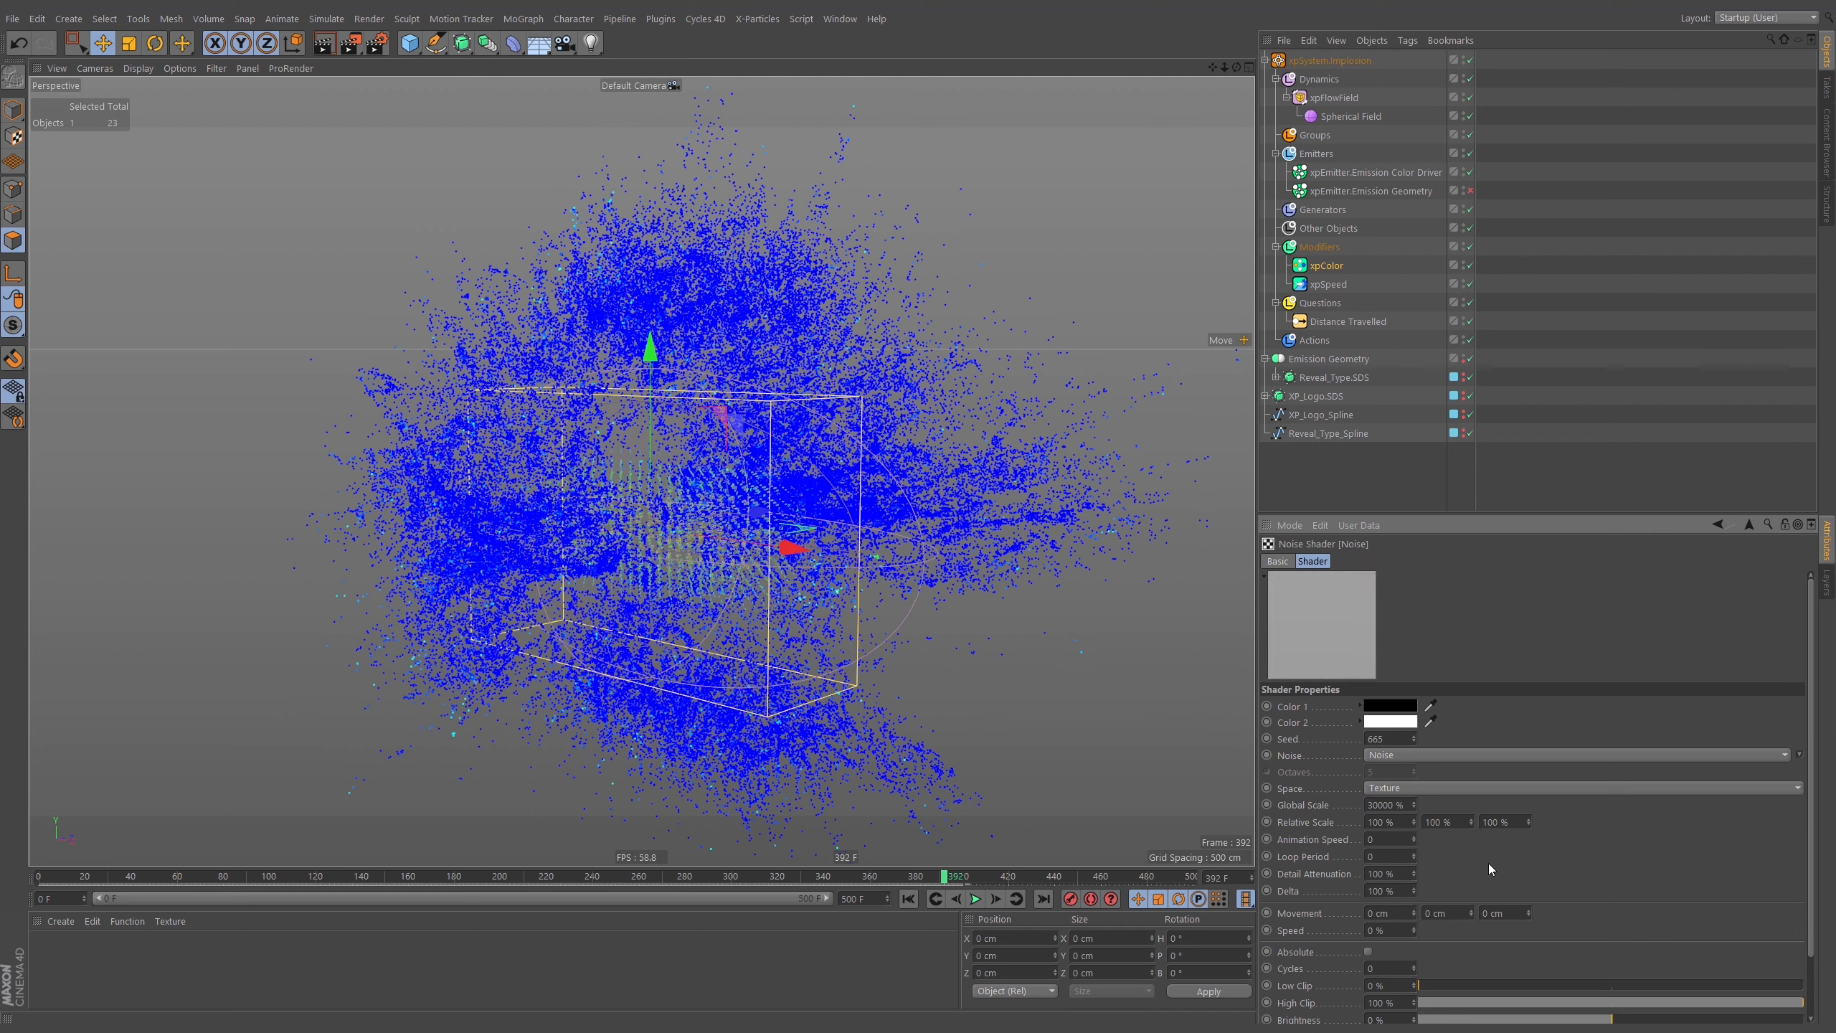
scroll(1489, 870, down, 2)
click(1609, 916)
click(1618, 934)
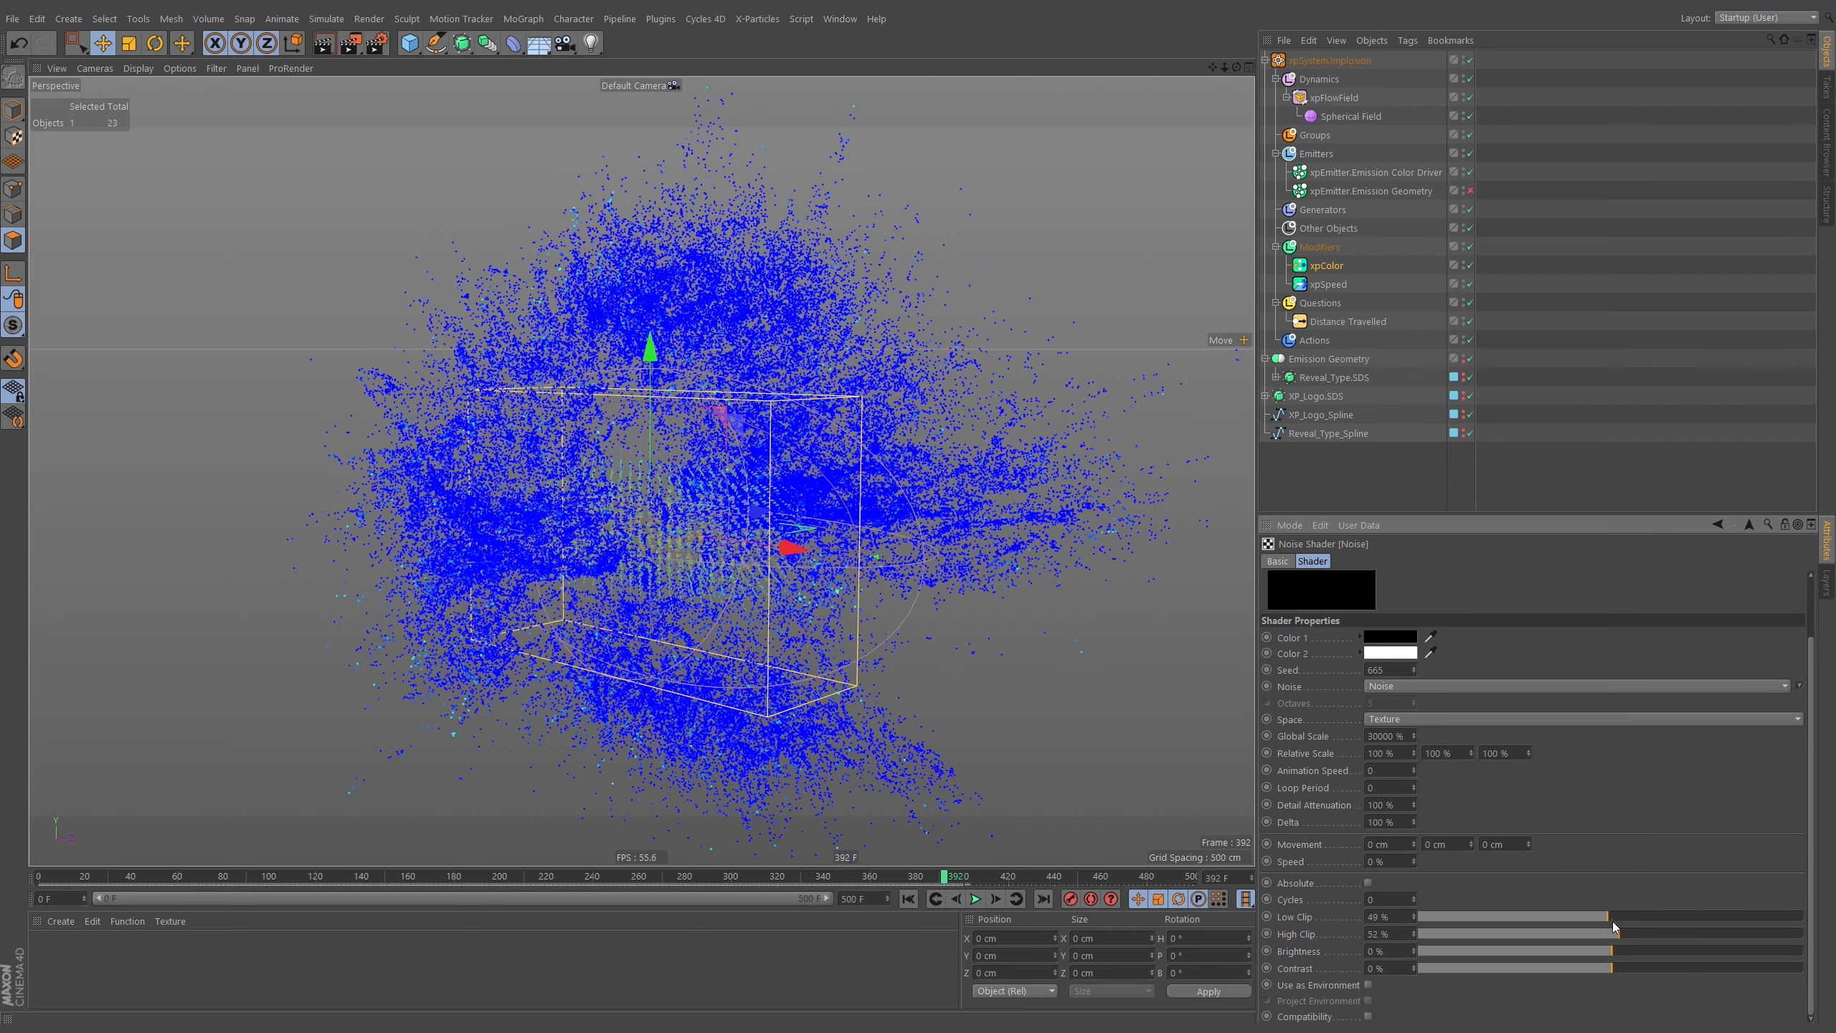
Restart the simulation from frame 0 and play it to frame 61.
click(909, 899)
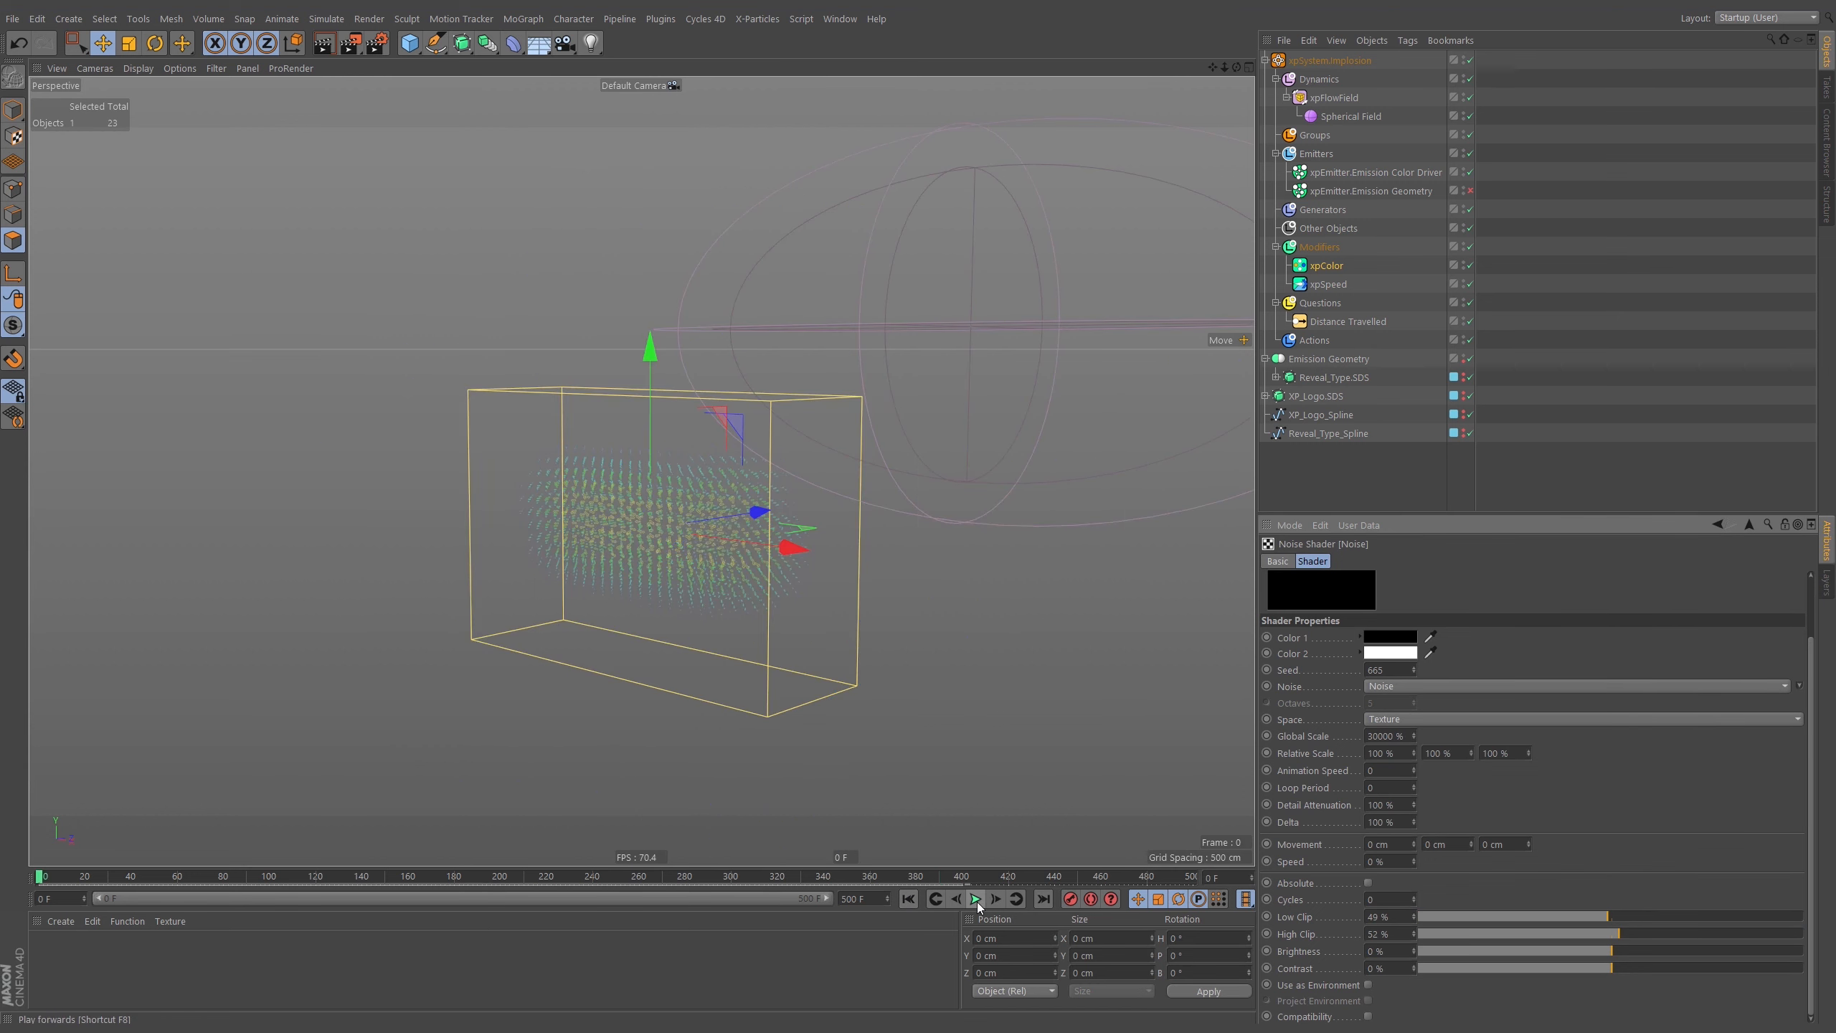
click(976, 899)
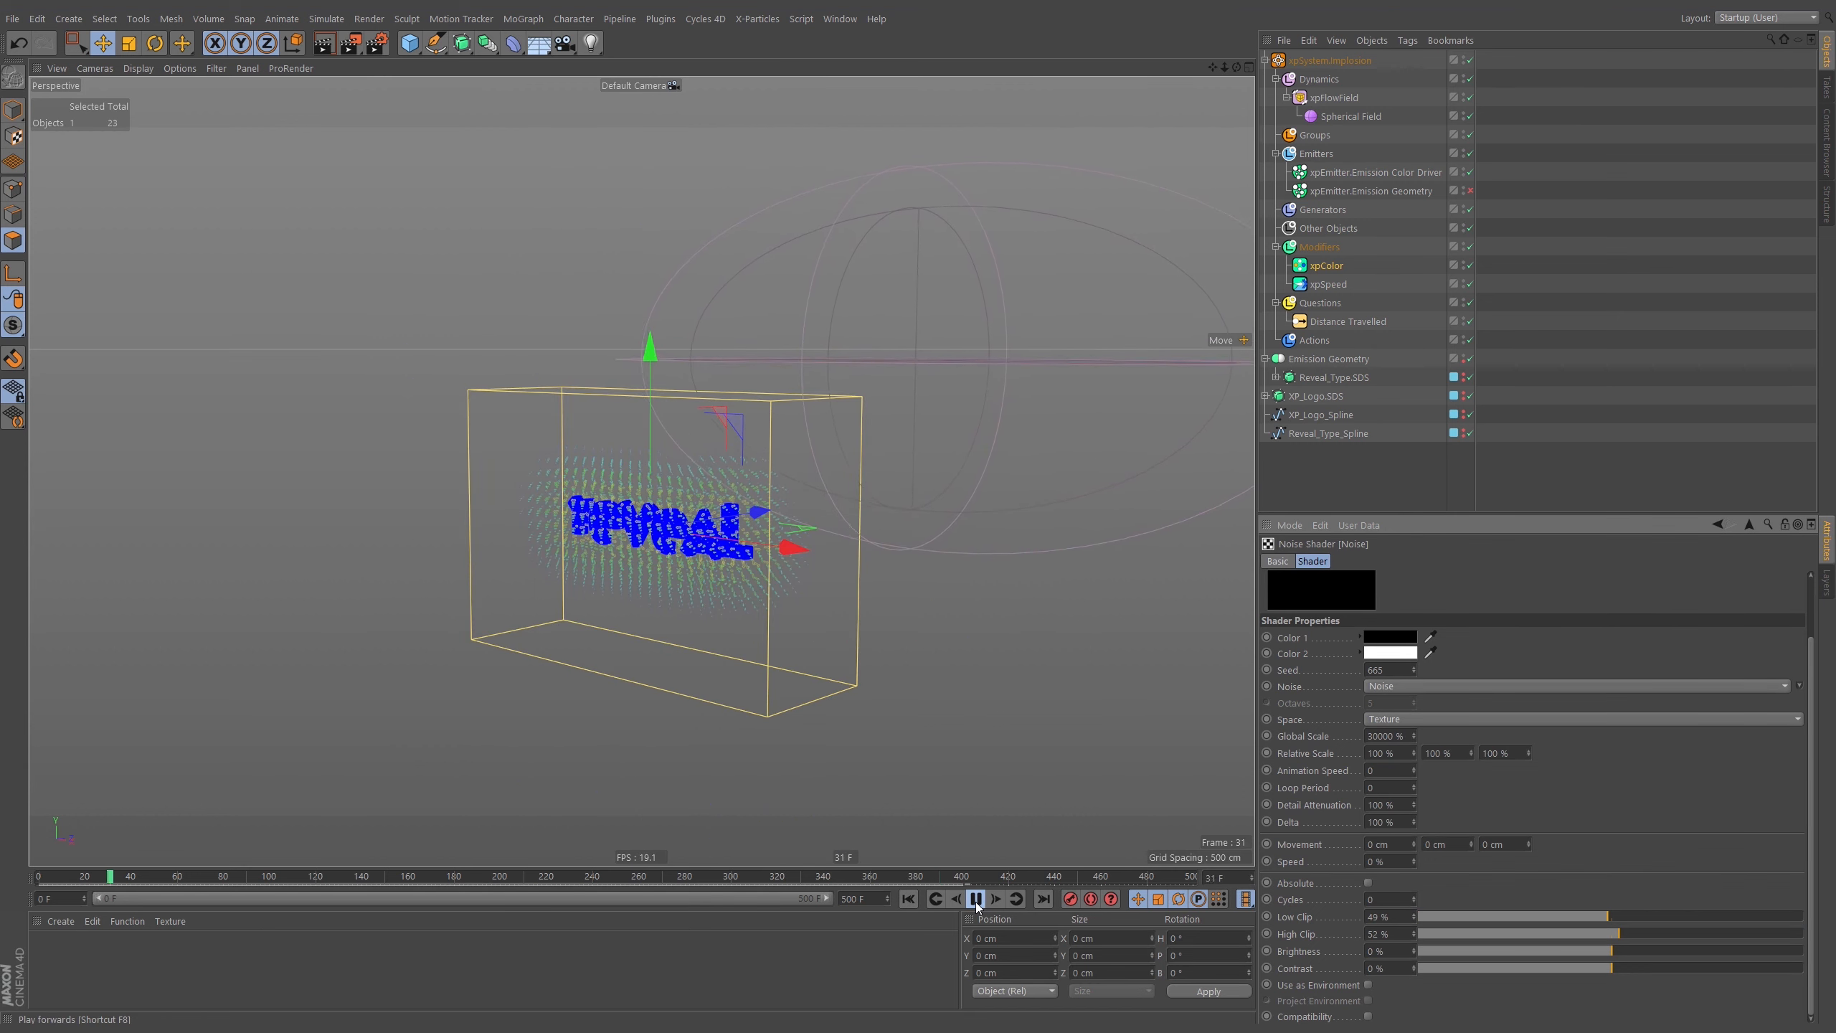
click(977, 899)
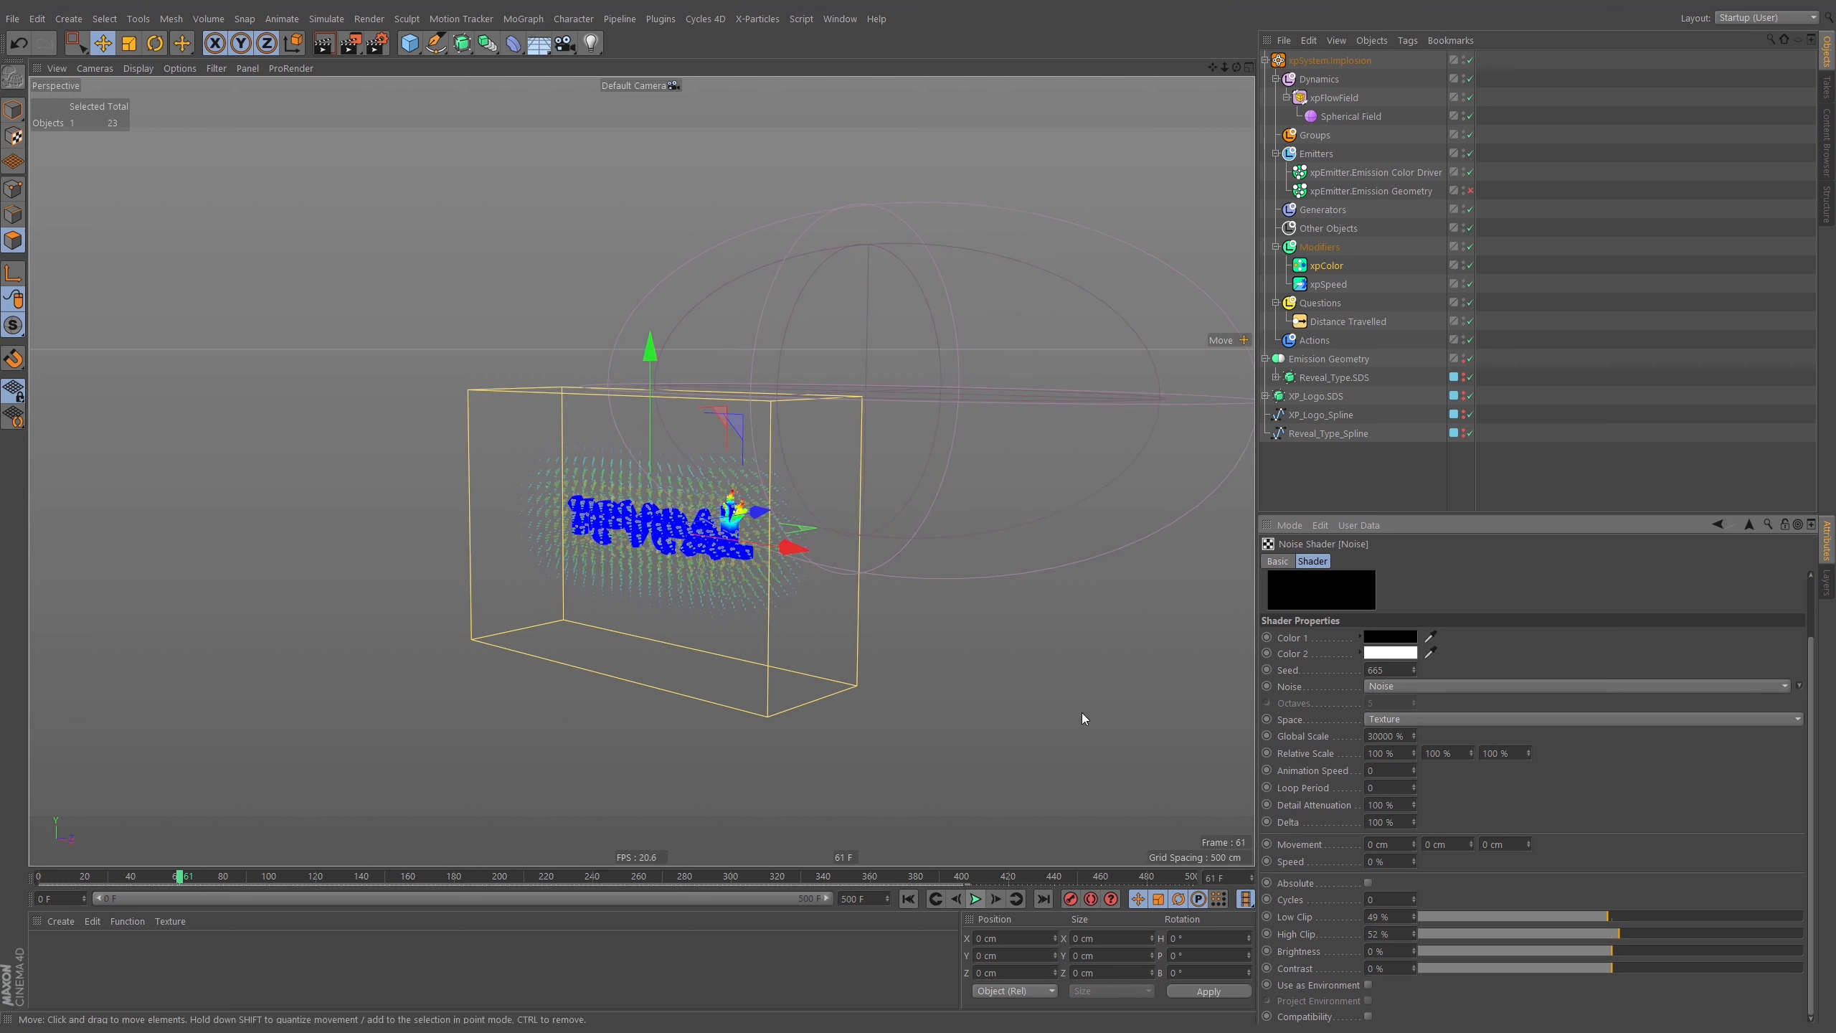
Set the Color Driver emitter's particle display color mode to Single Color with black as the particle color.
click(1350, 172)
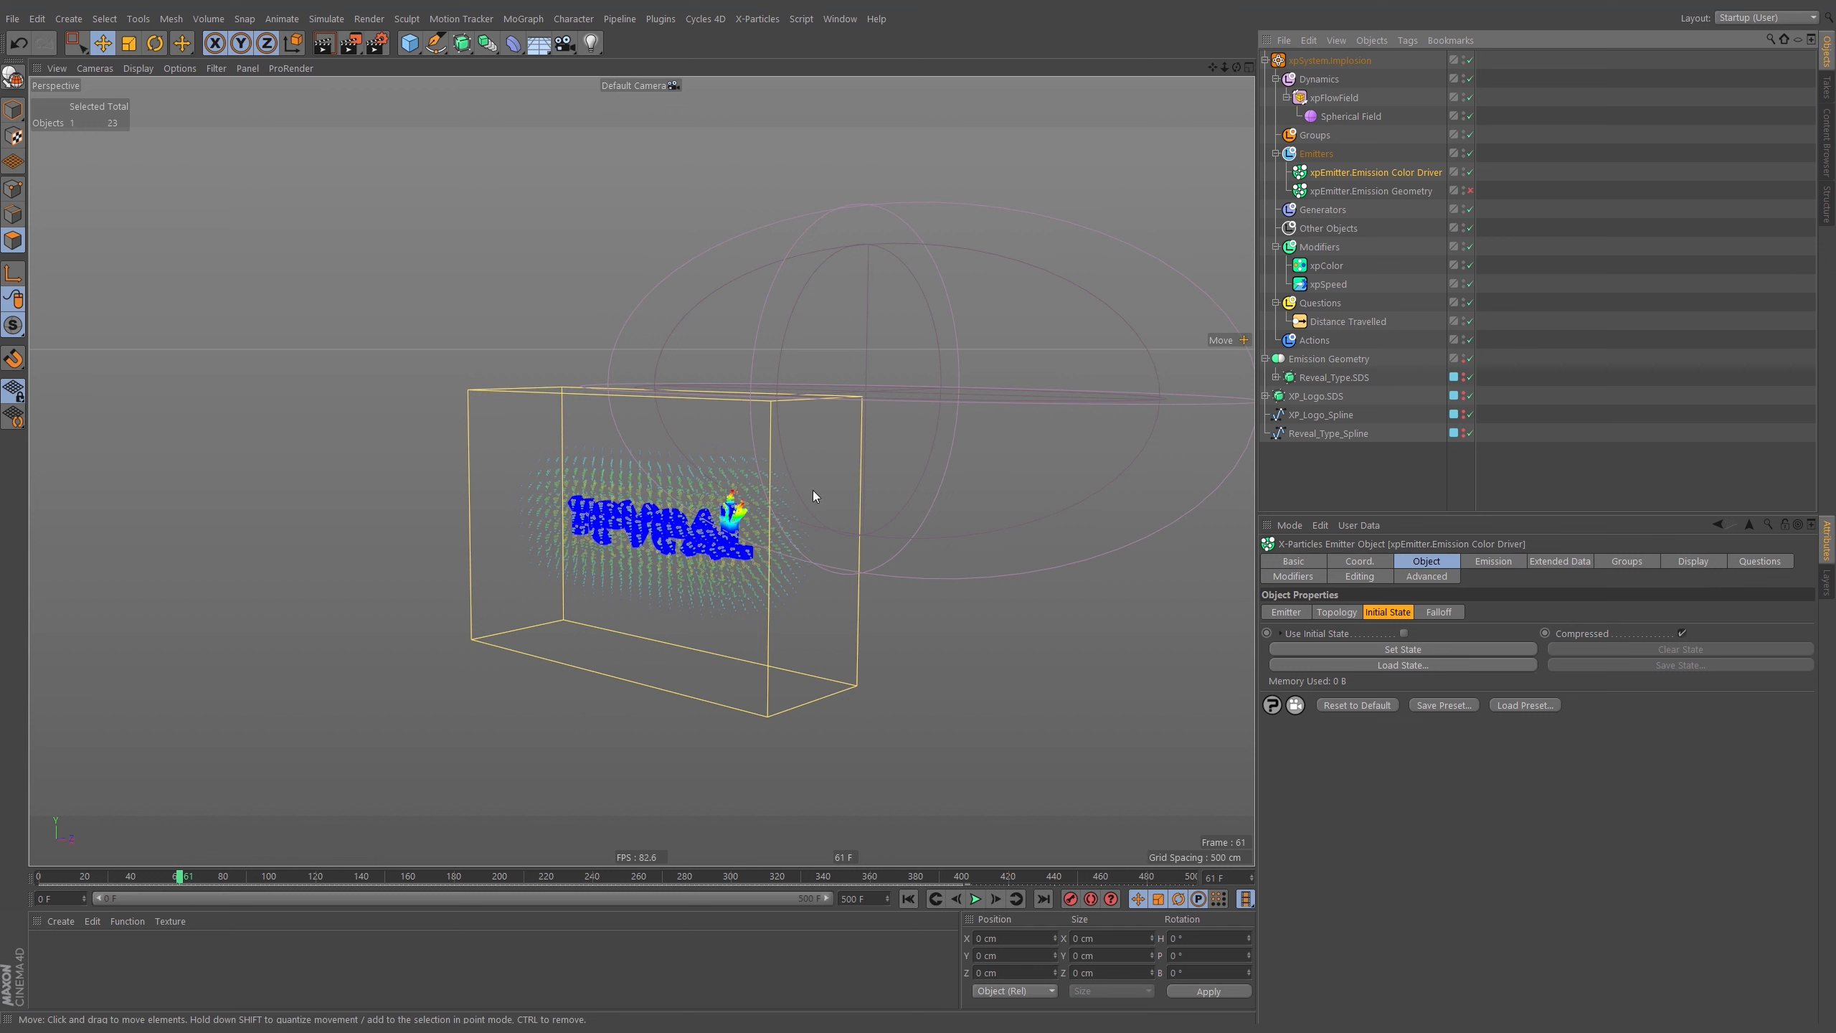
click(1693, 561)
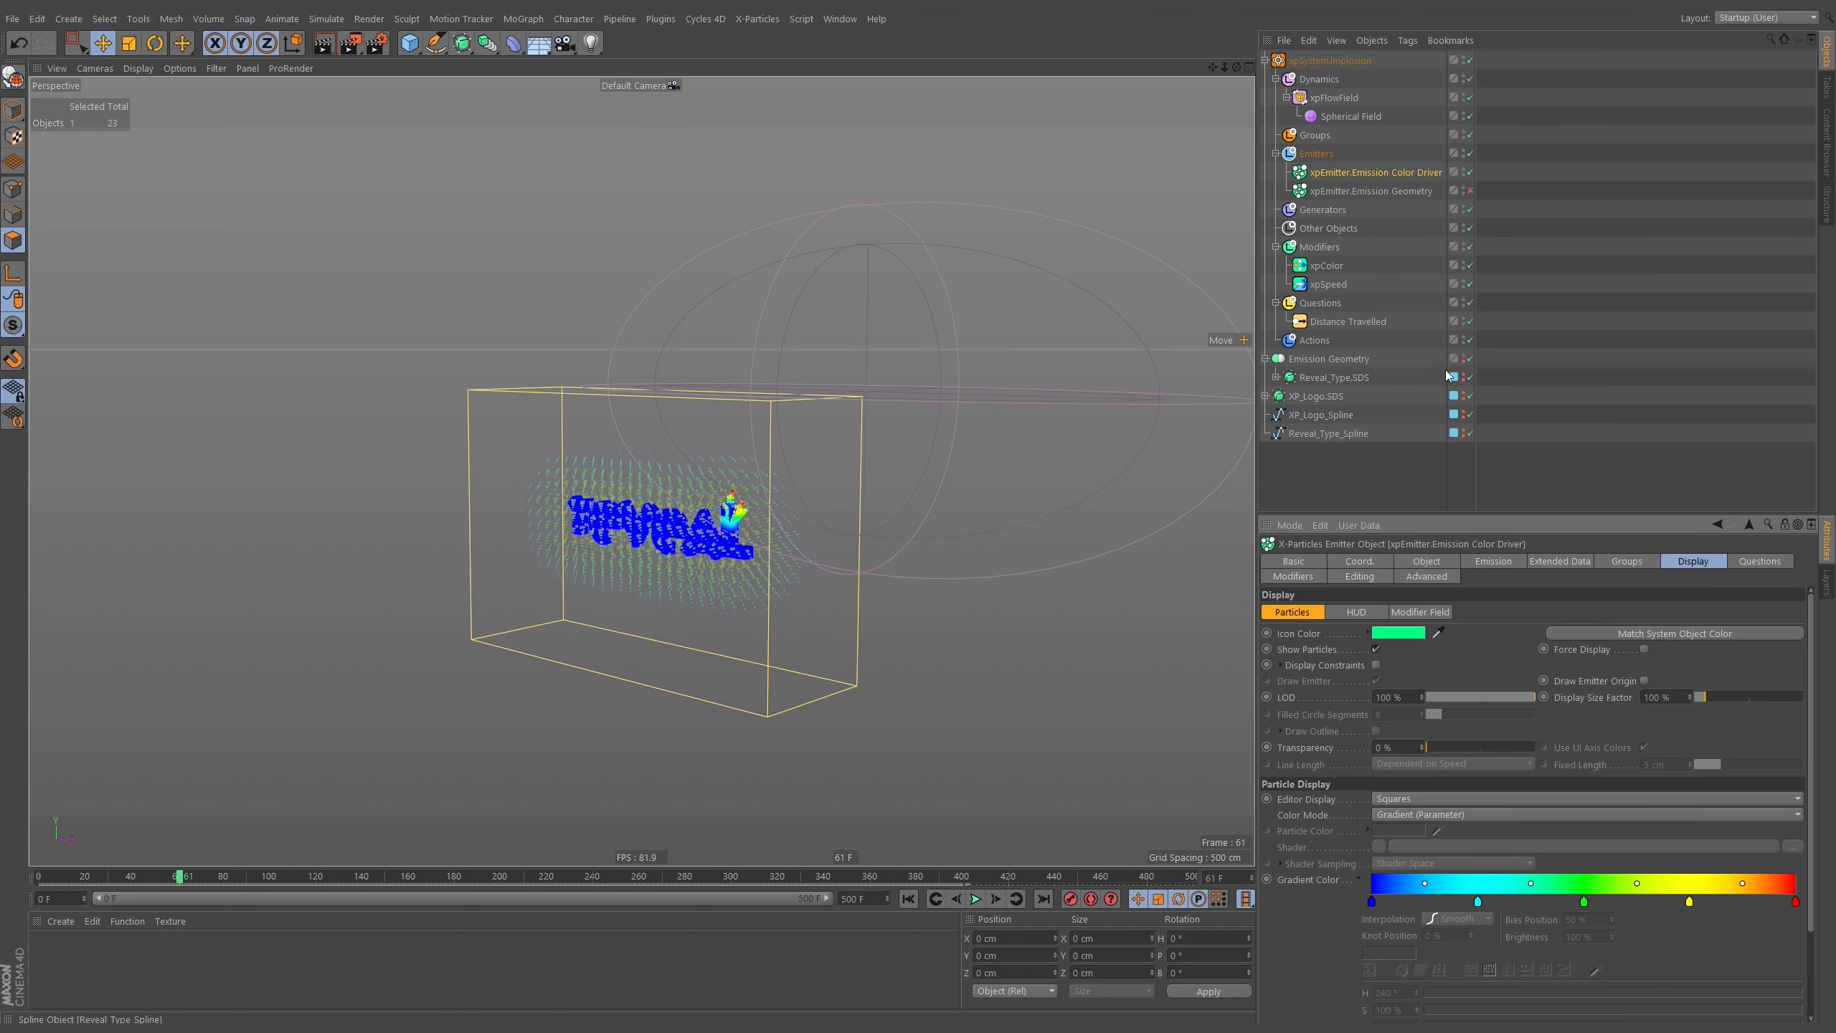
click(1409, 812)
click(1406, 824)
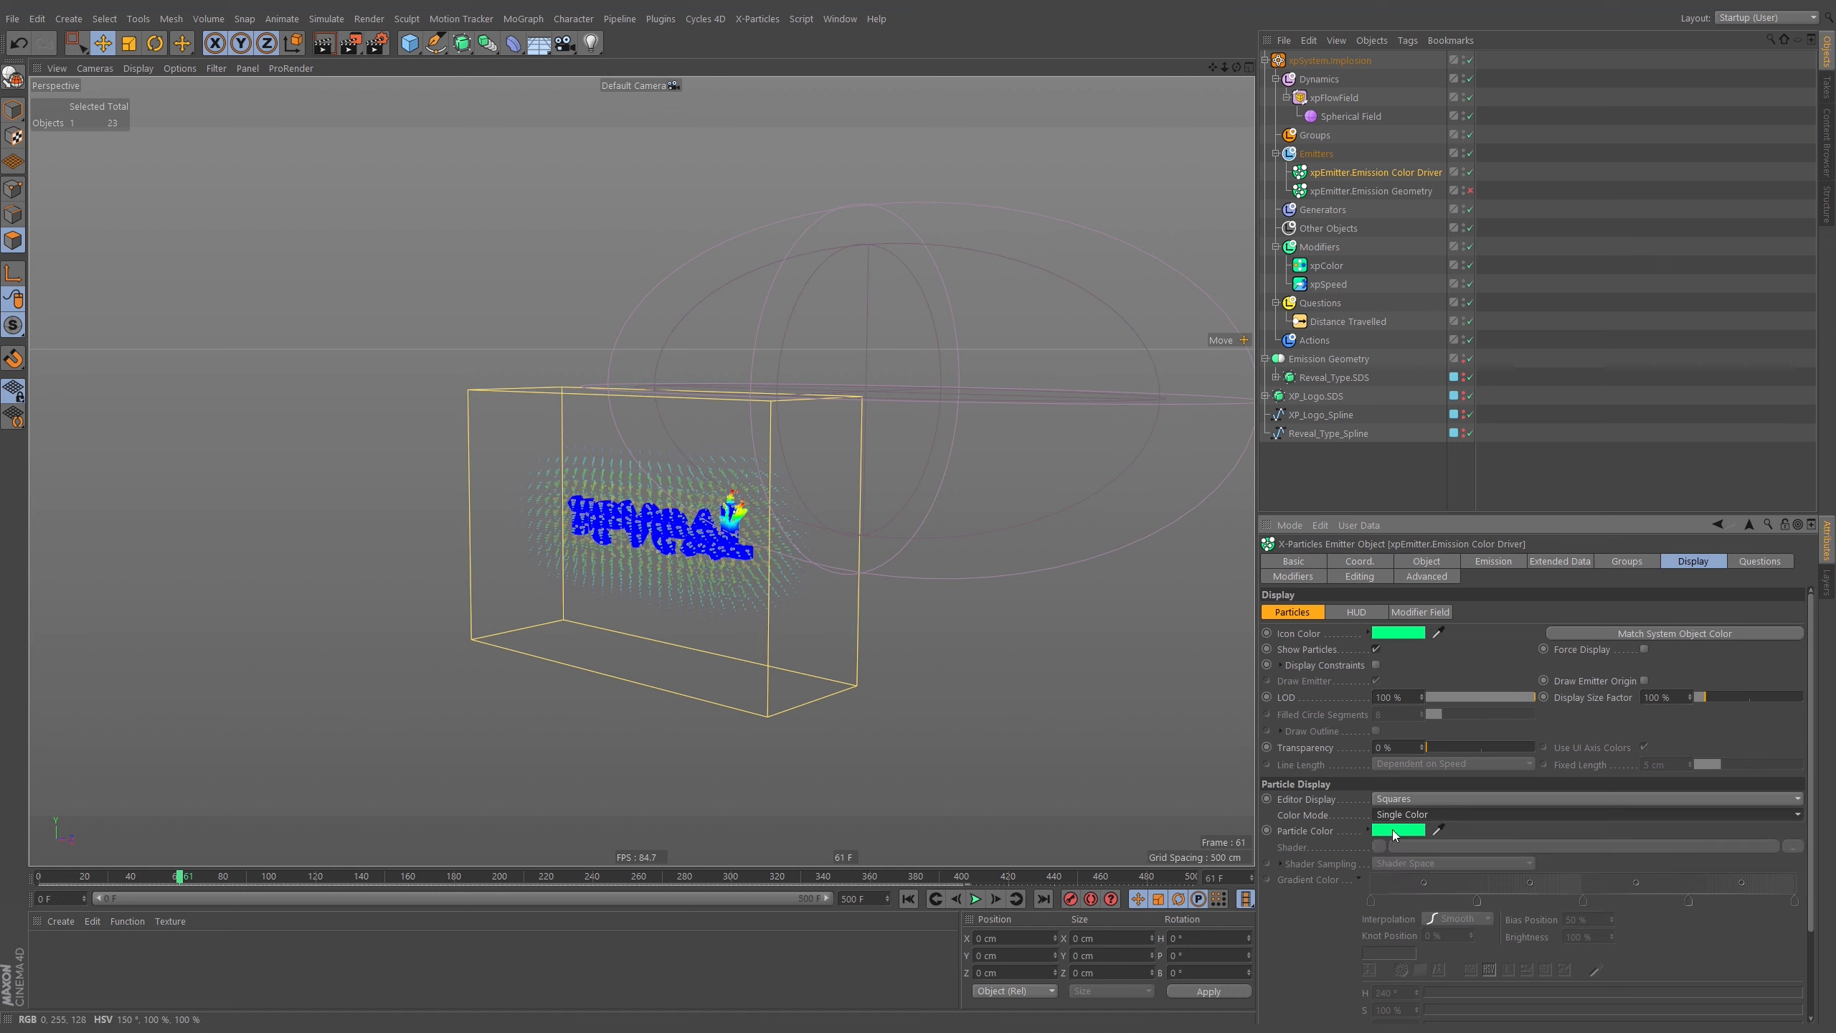
click(1398, 831)
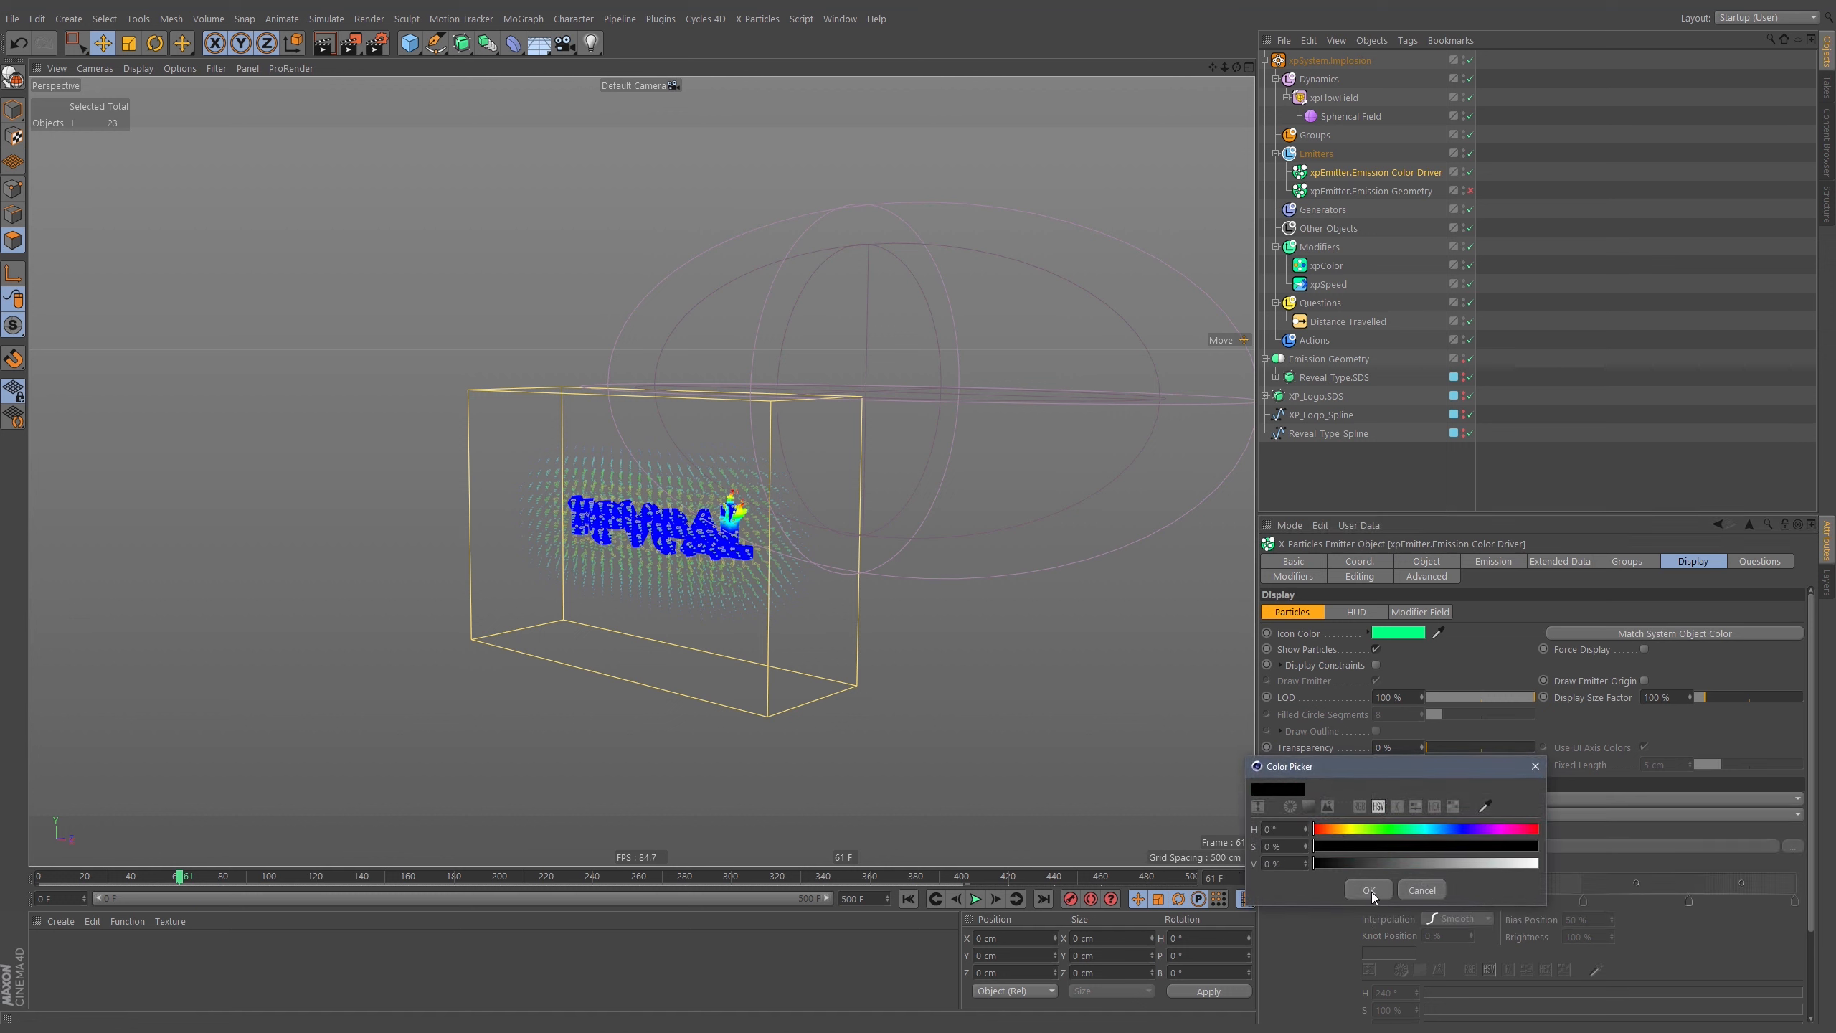
click(1368, 889)
Replay the simulation to frame 453 while examining the xpColor modifier's shader, threshold and mapping settings.
click(975, 898)
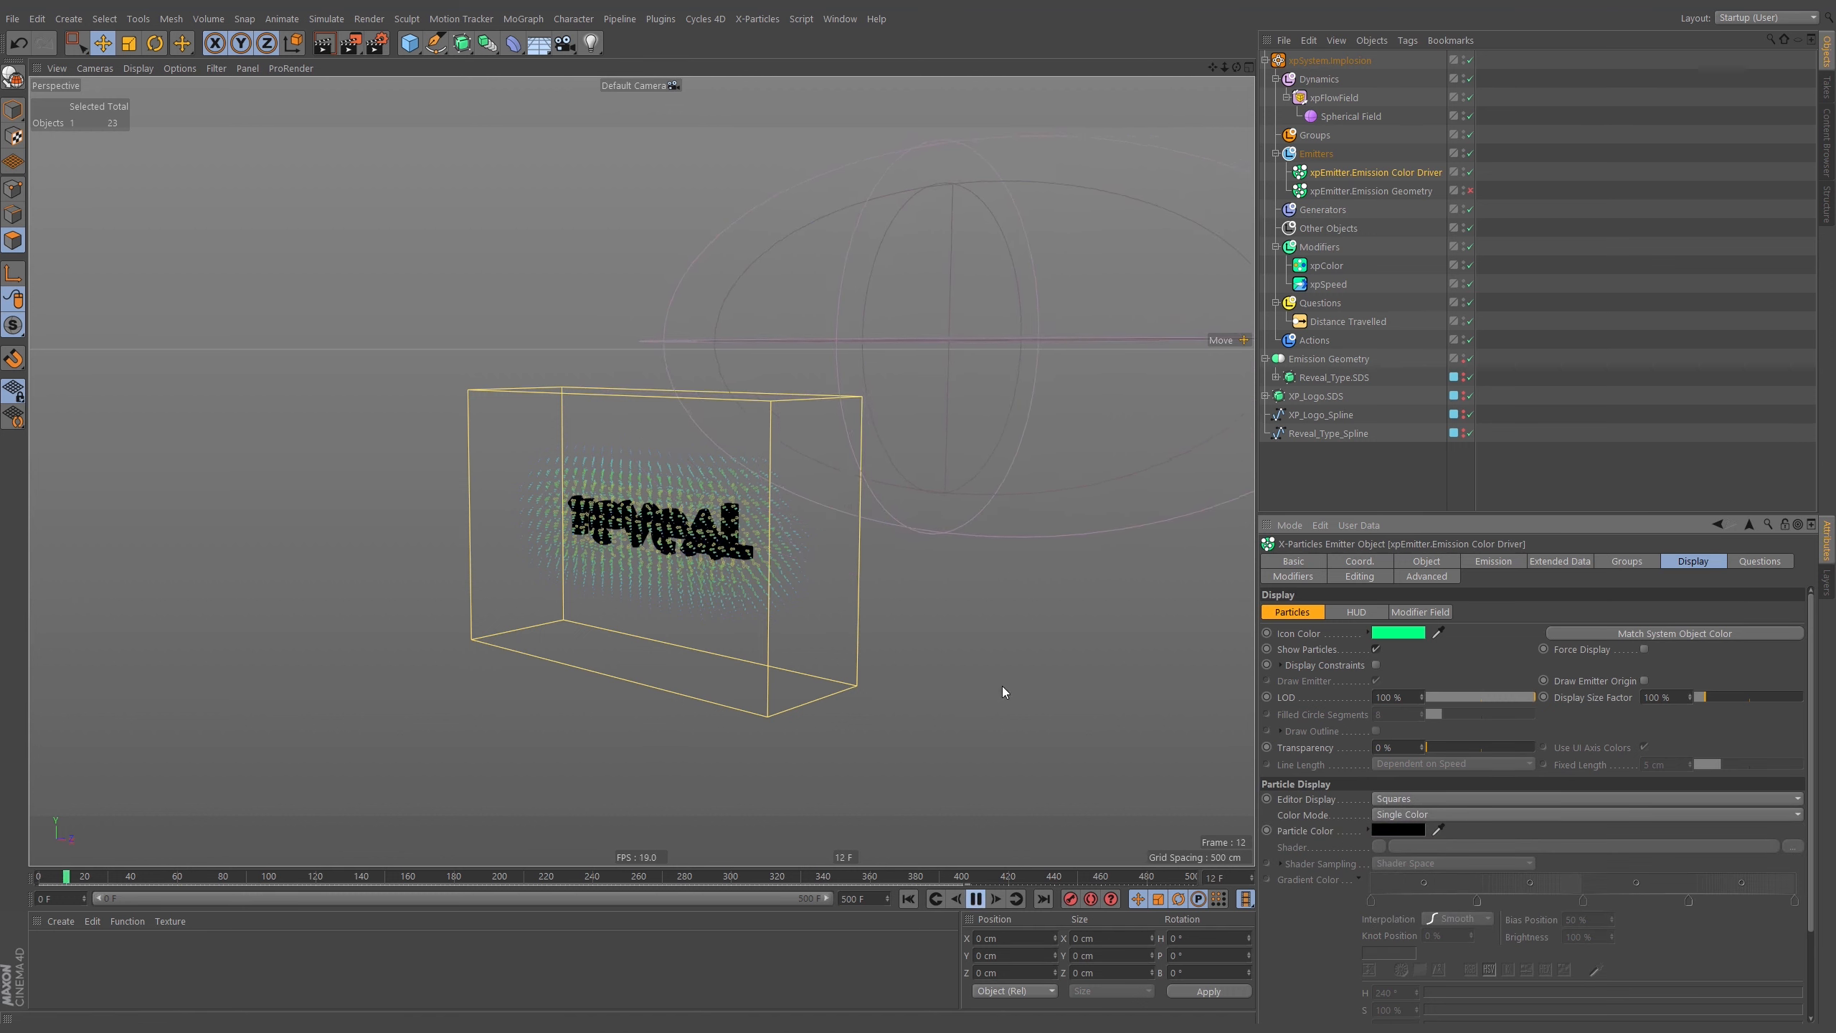
click(1327, 265)
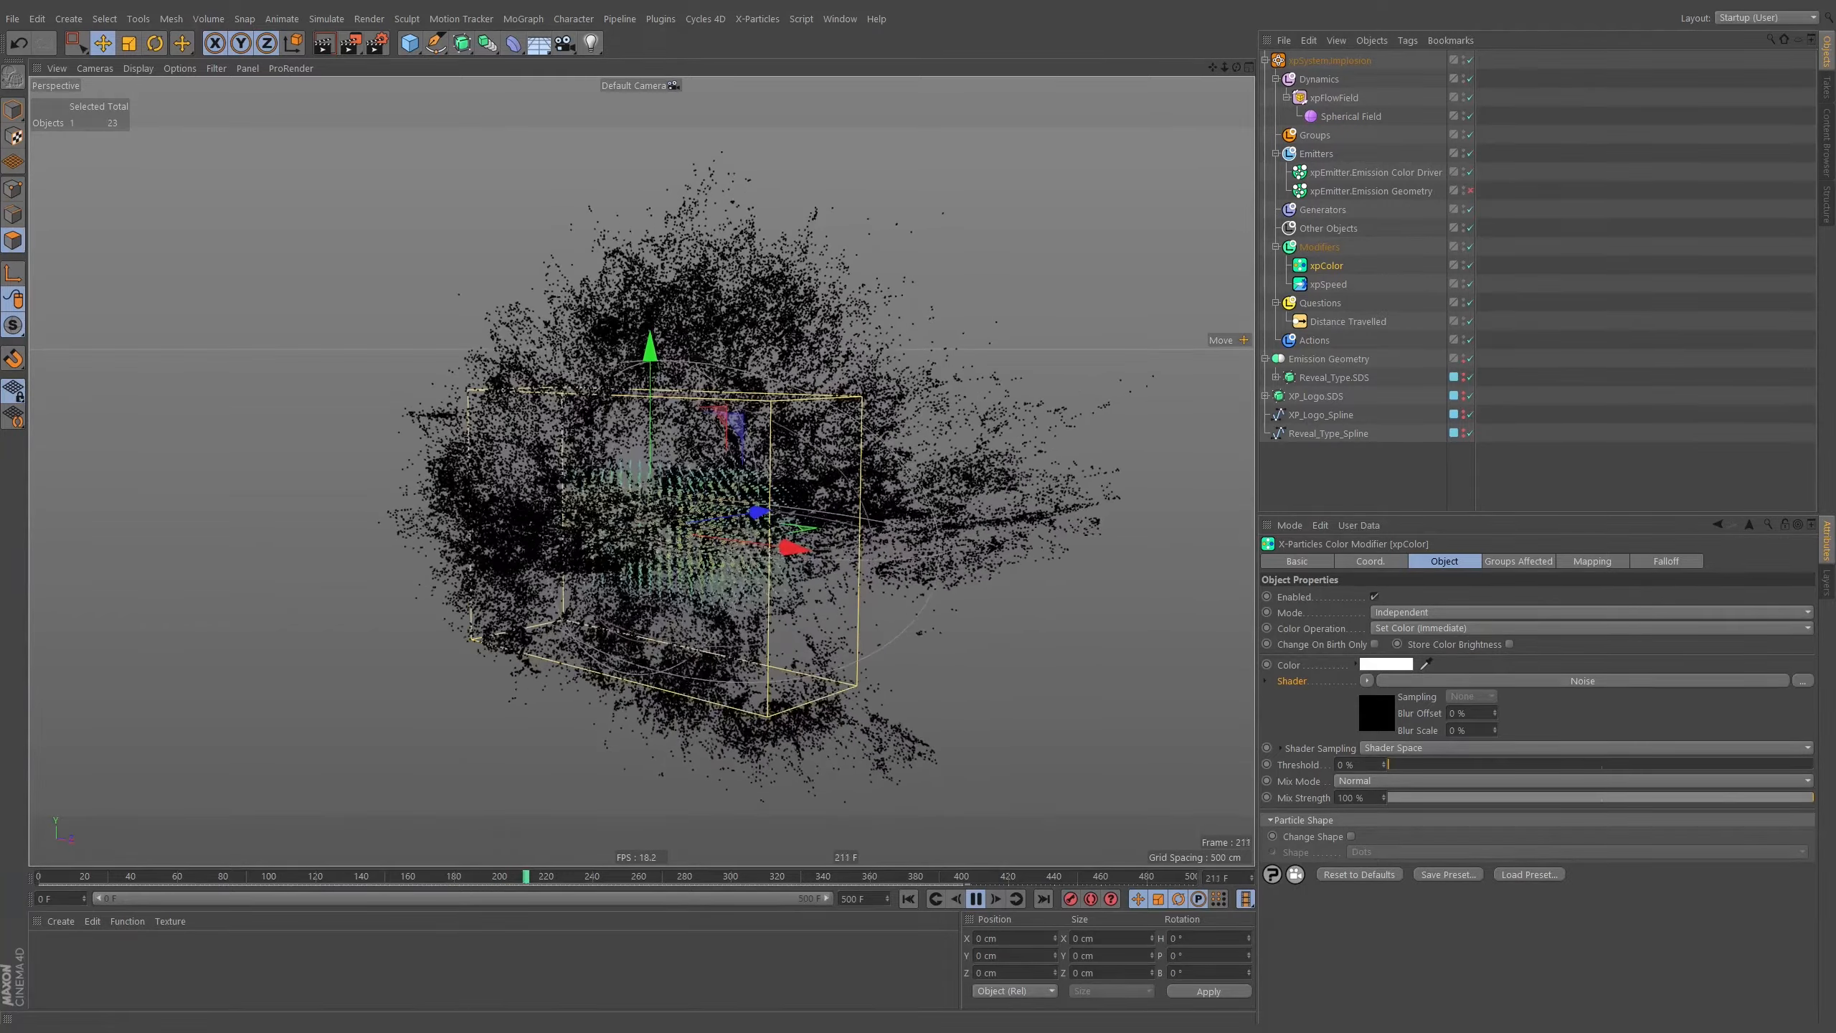
mouse_move(1415, 765)
mouse_down()
mouse_move(1541, 761)
mouse_move(1384, 764)
mouse_up()
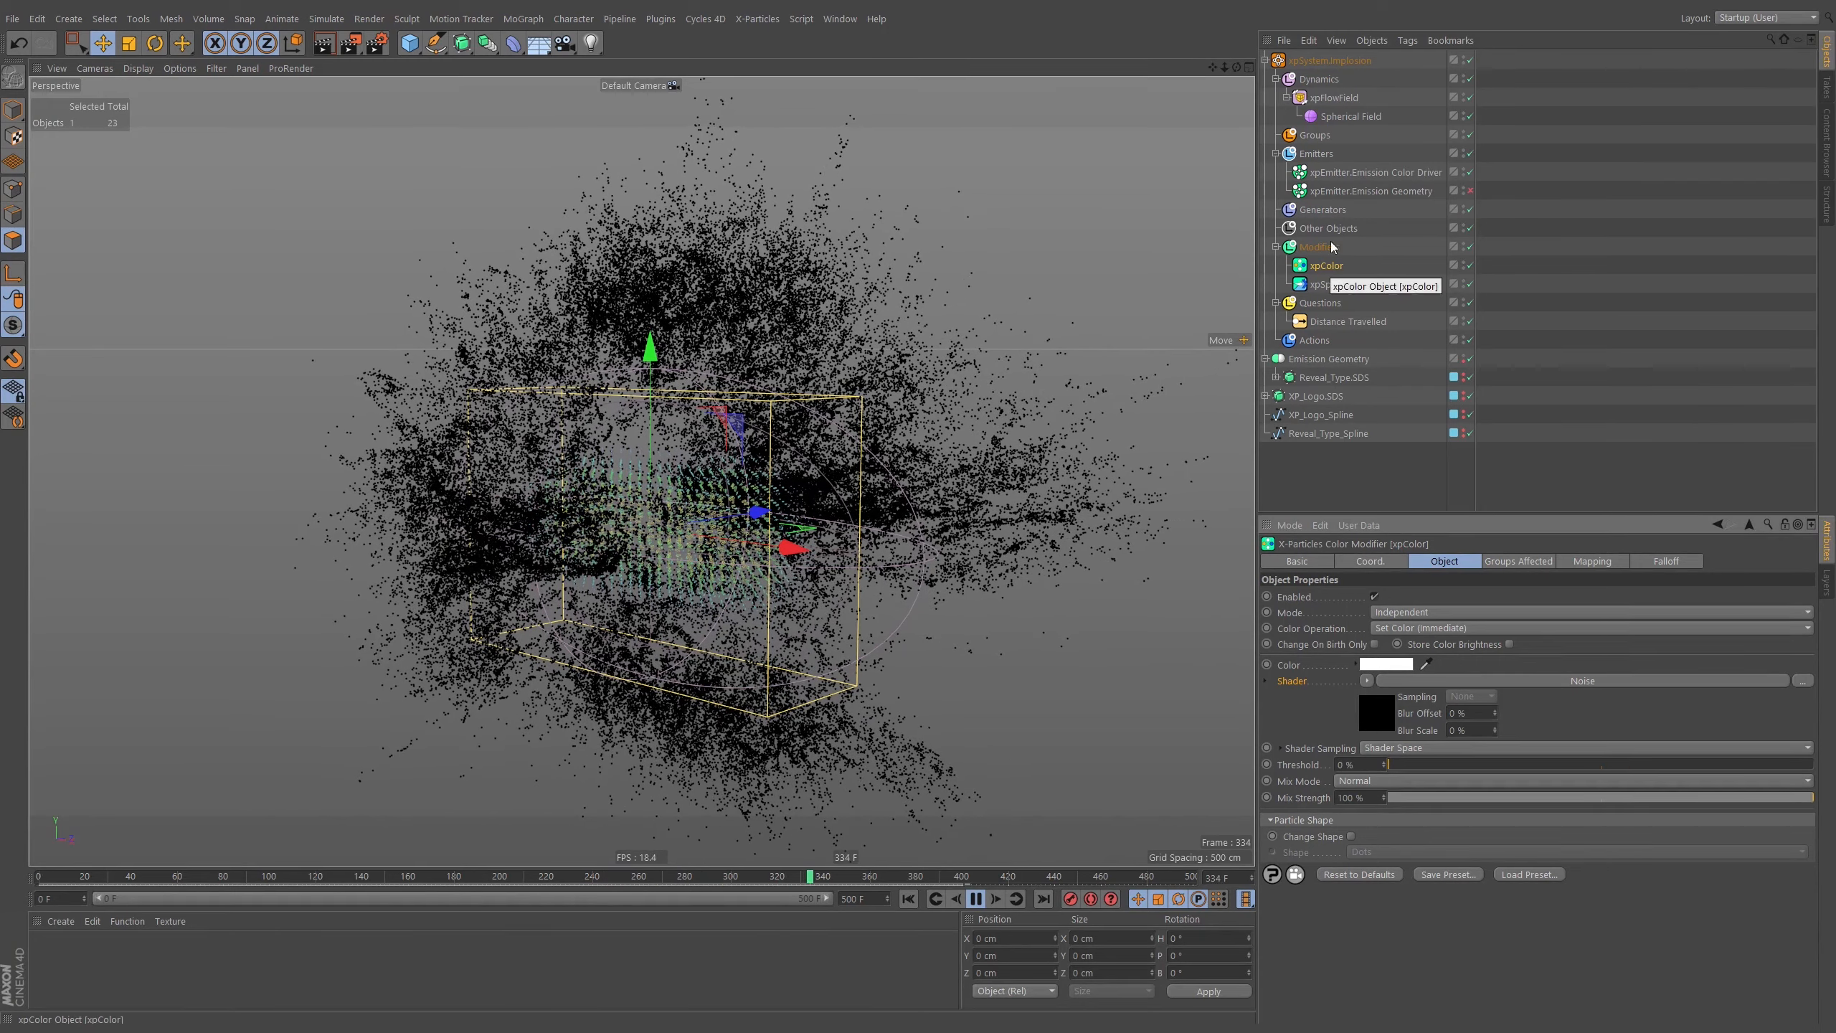
click(1605, 563)
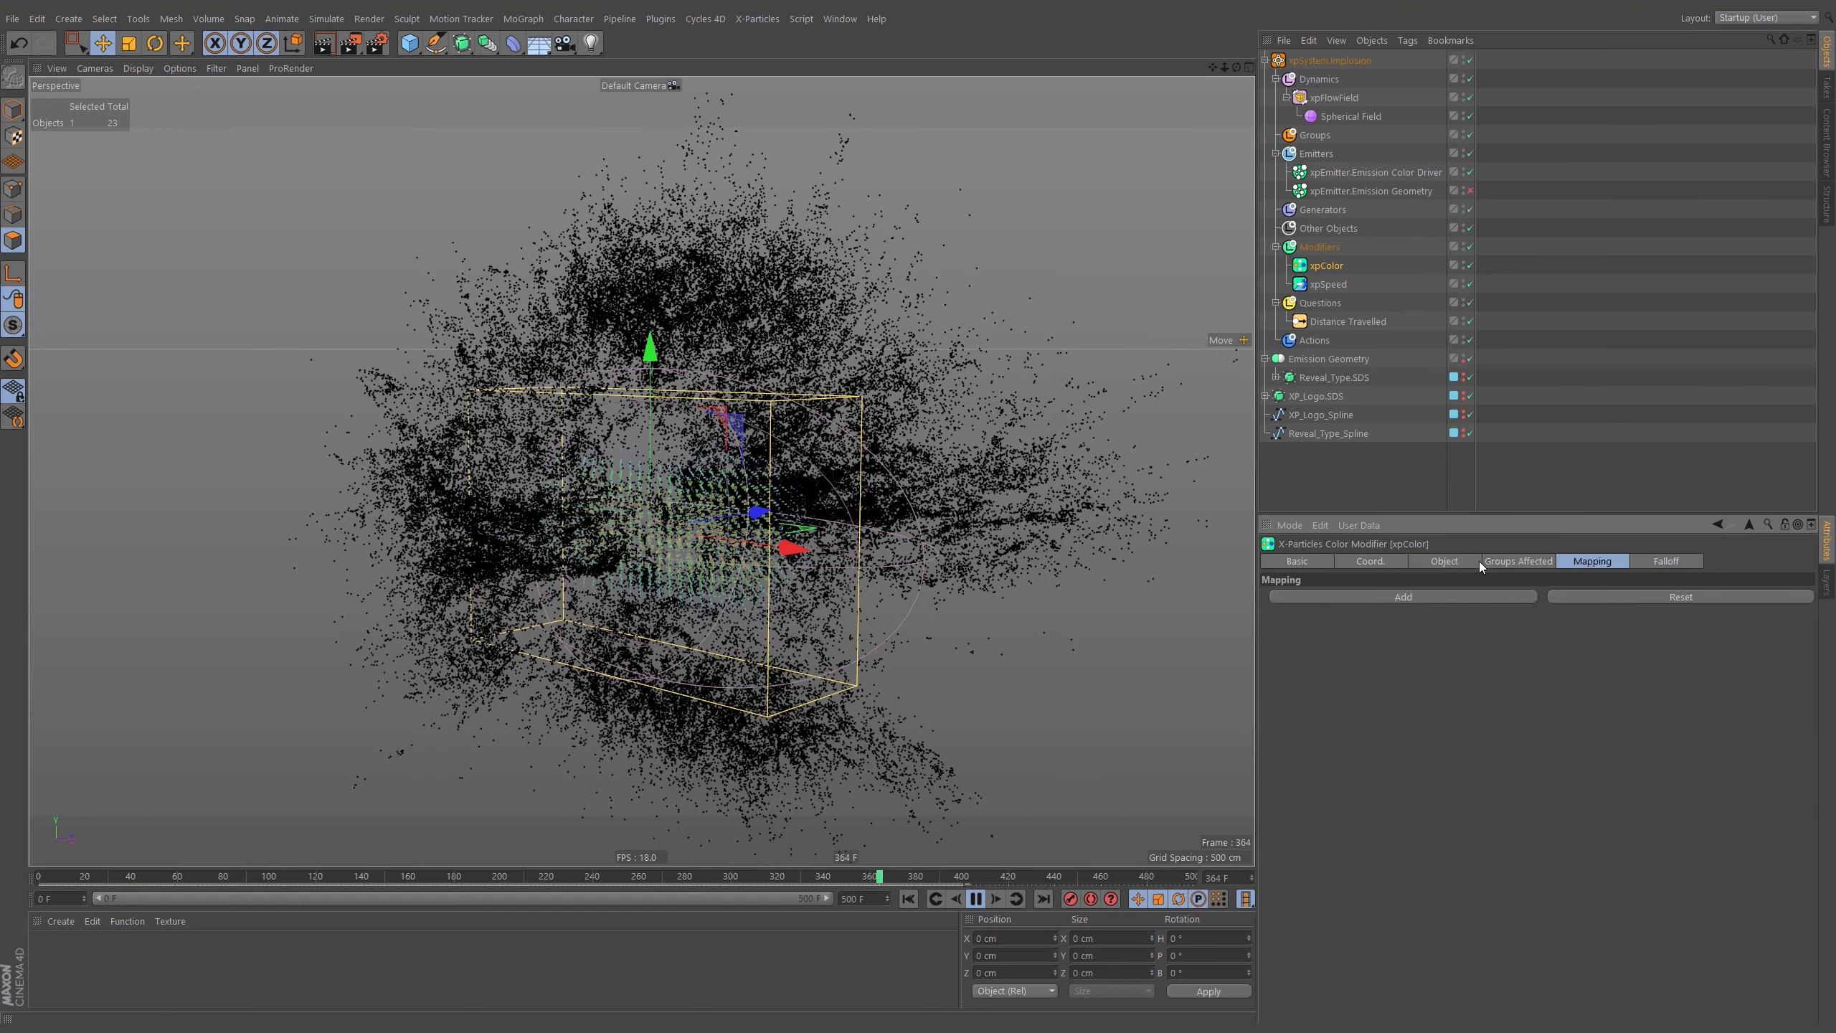
click(1473, 563)
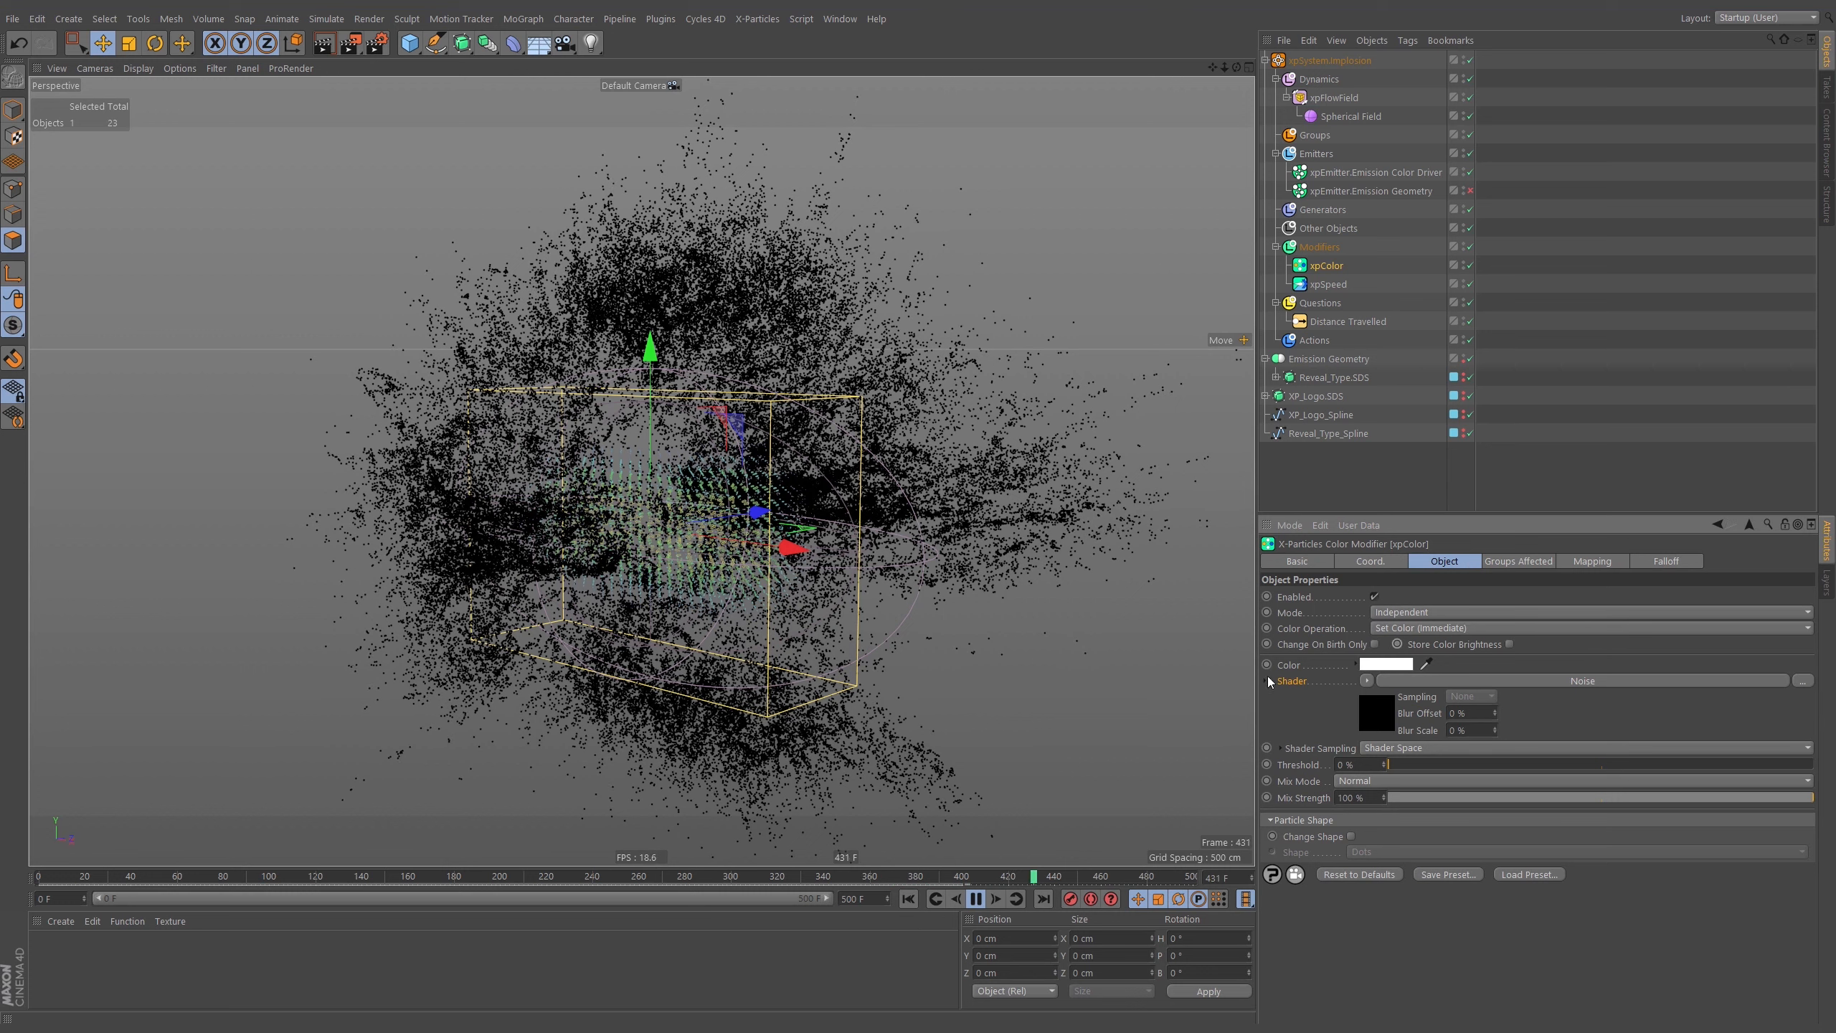
click(977, 900)
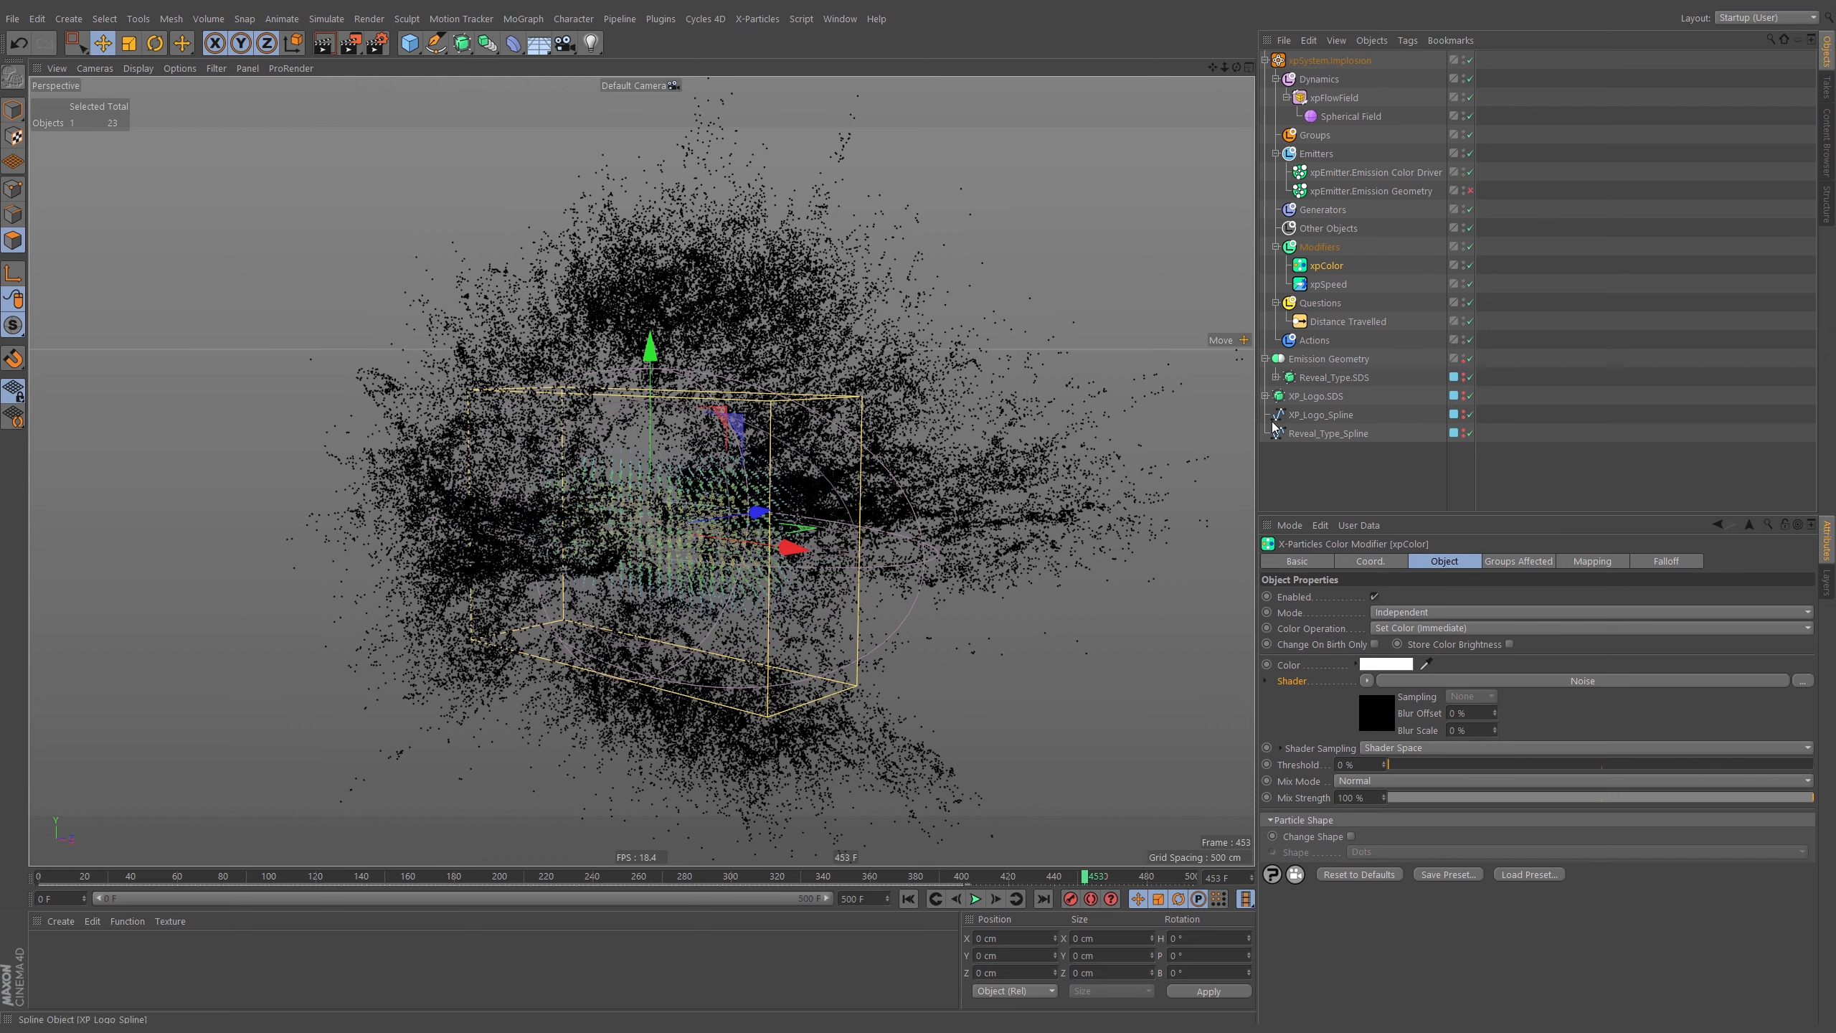
Set the Noise shader's global scale to 3000 % and replay the simulation from frame 0.
click(1374, 711)
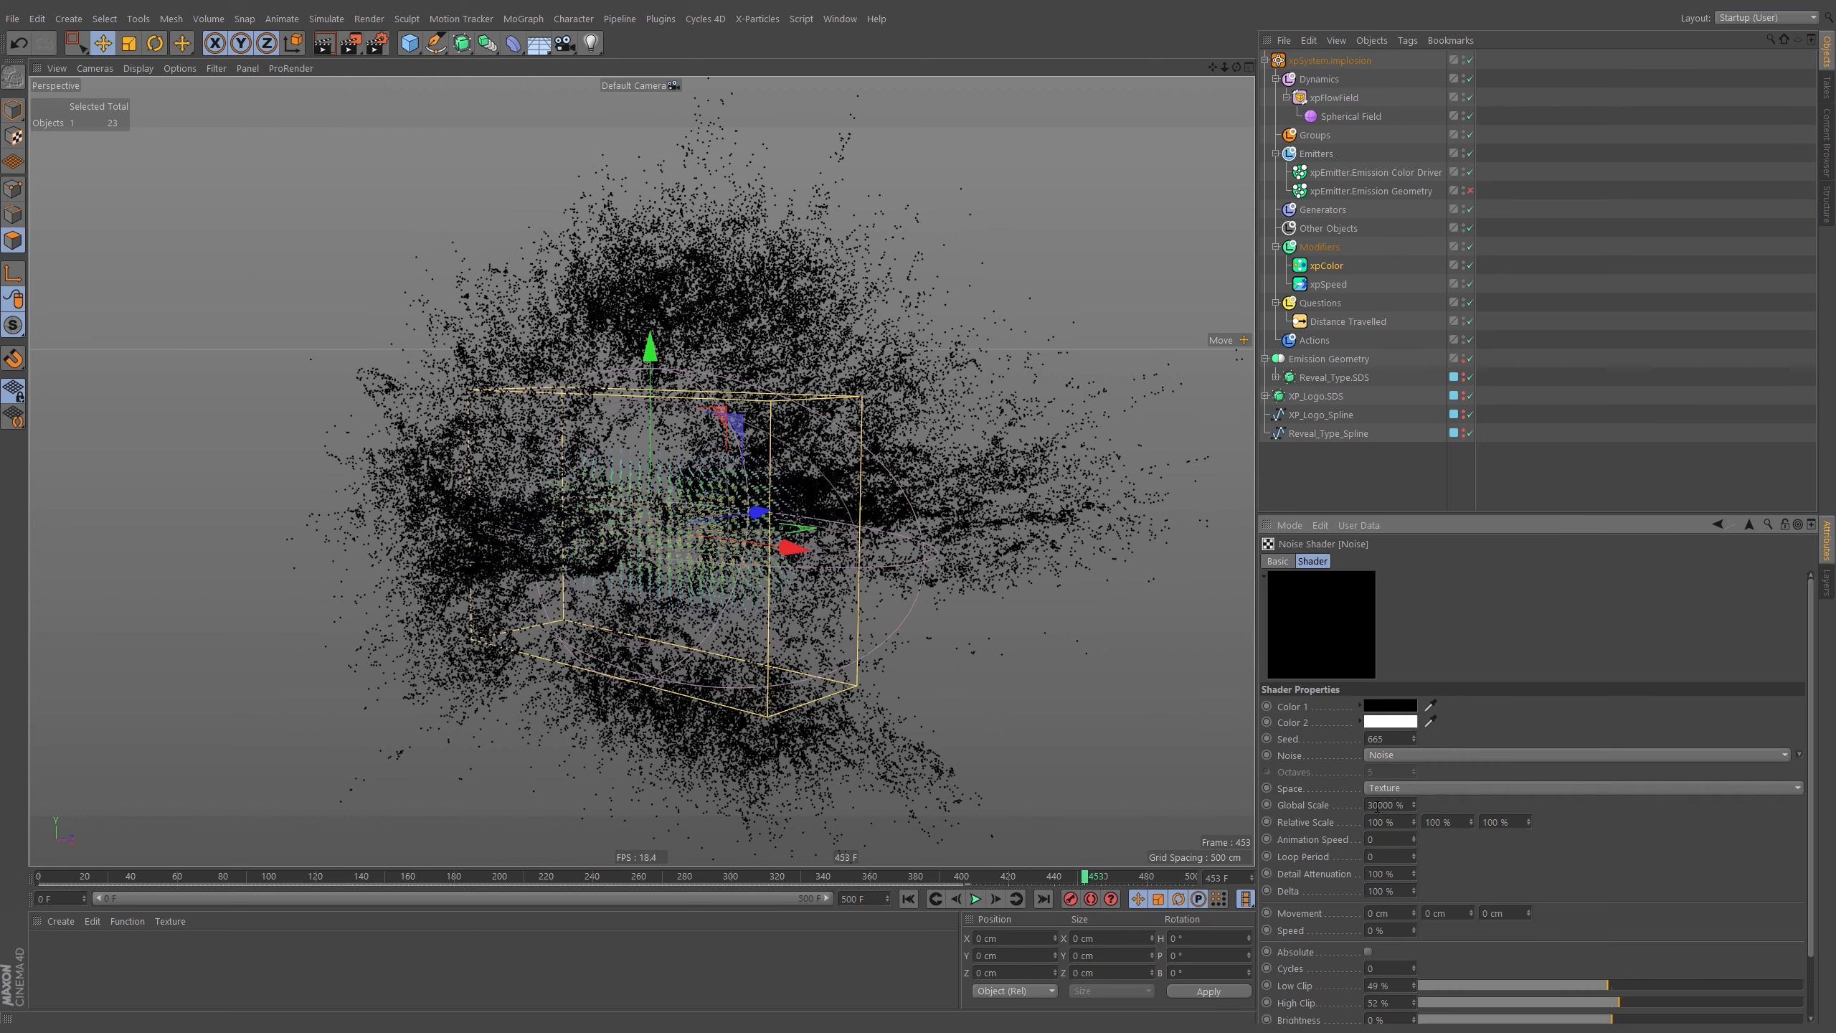
click(908, 898)
click(976, 898)
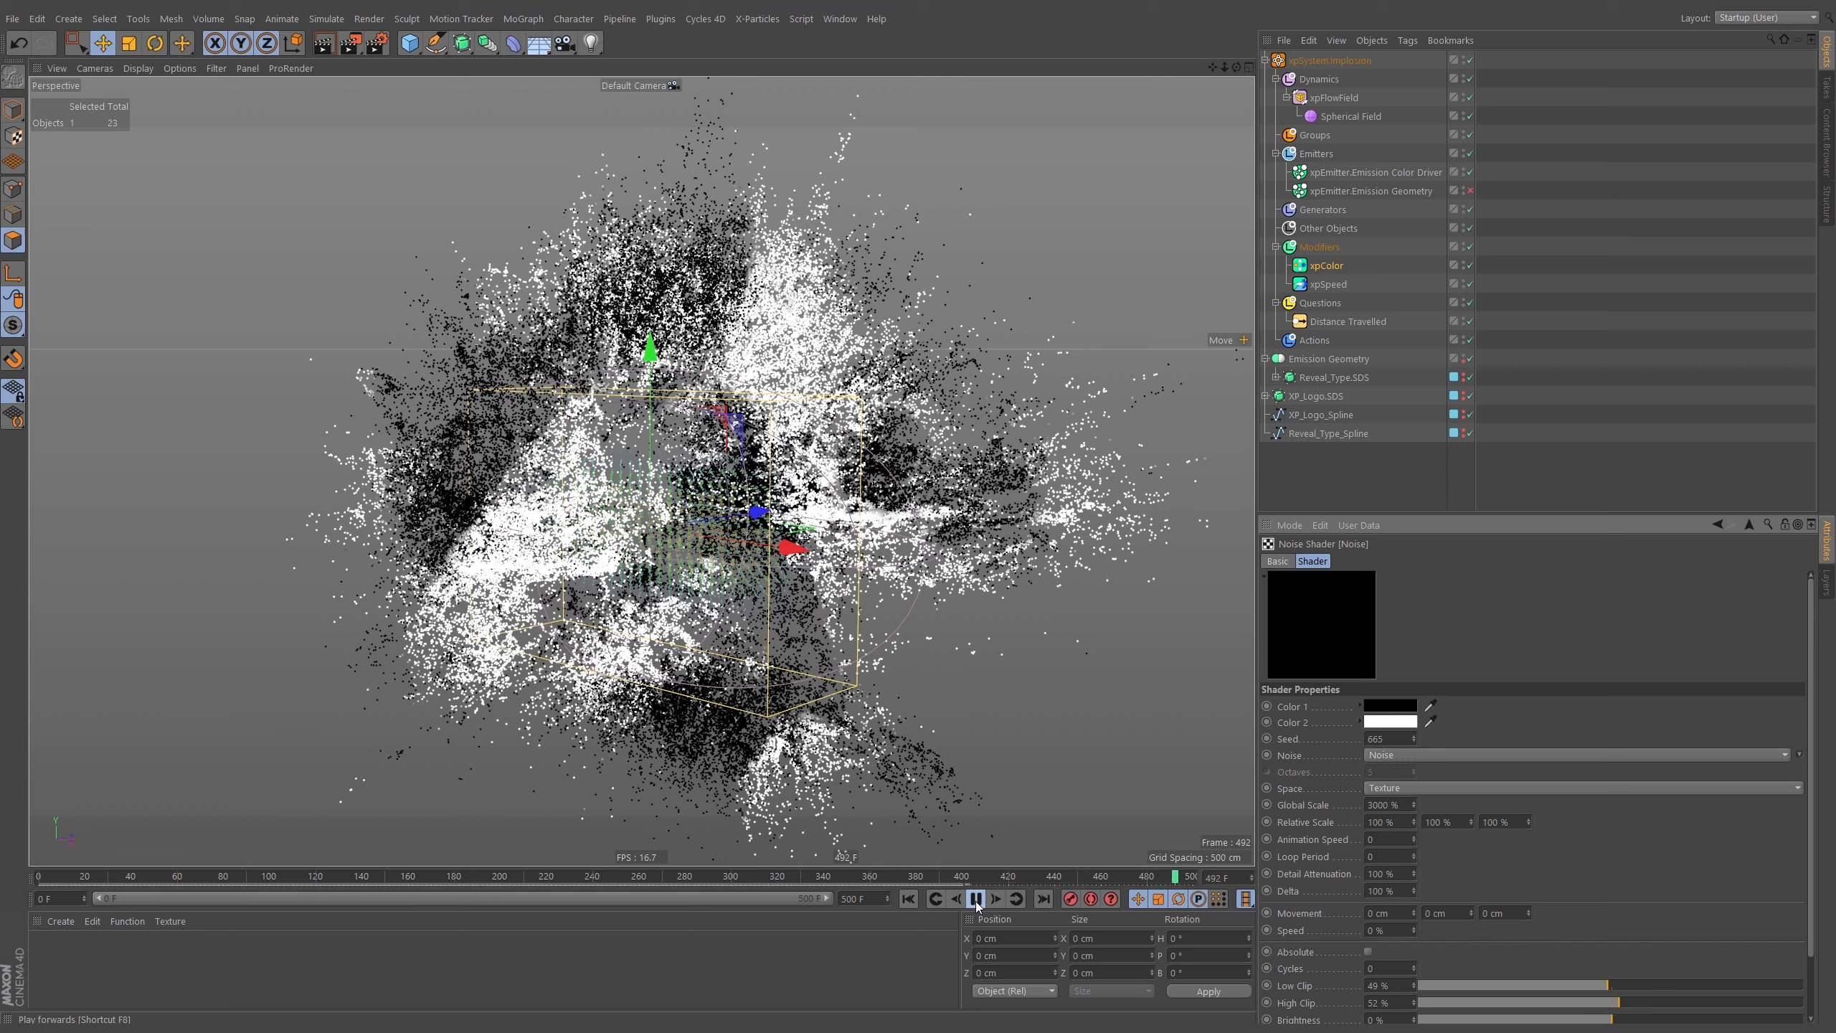
Set the animation's play mode to Cycle.
click(281, 18)
mouse_move(317, 121)
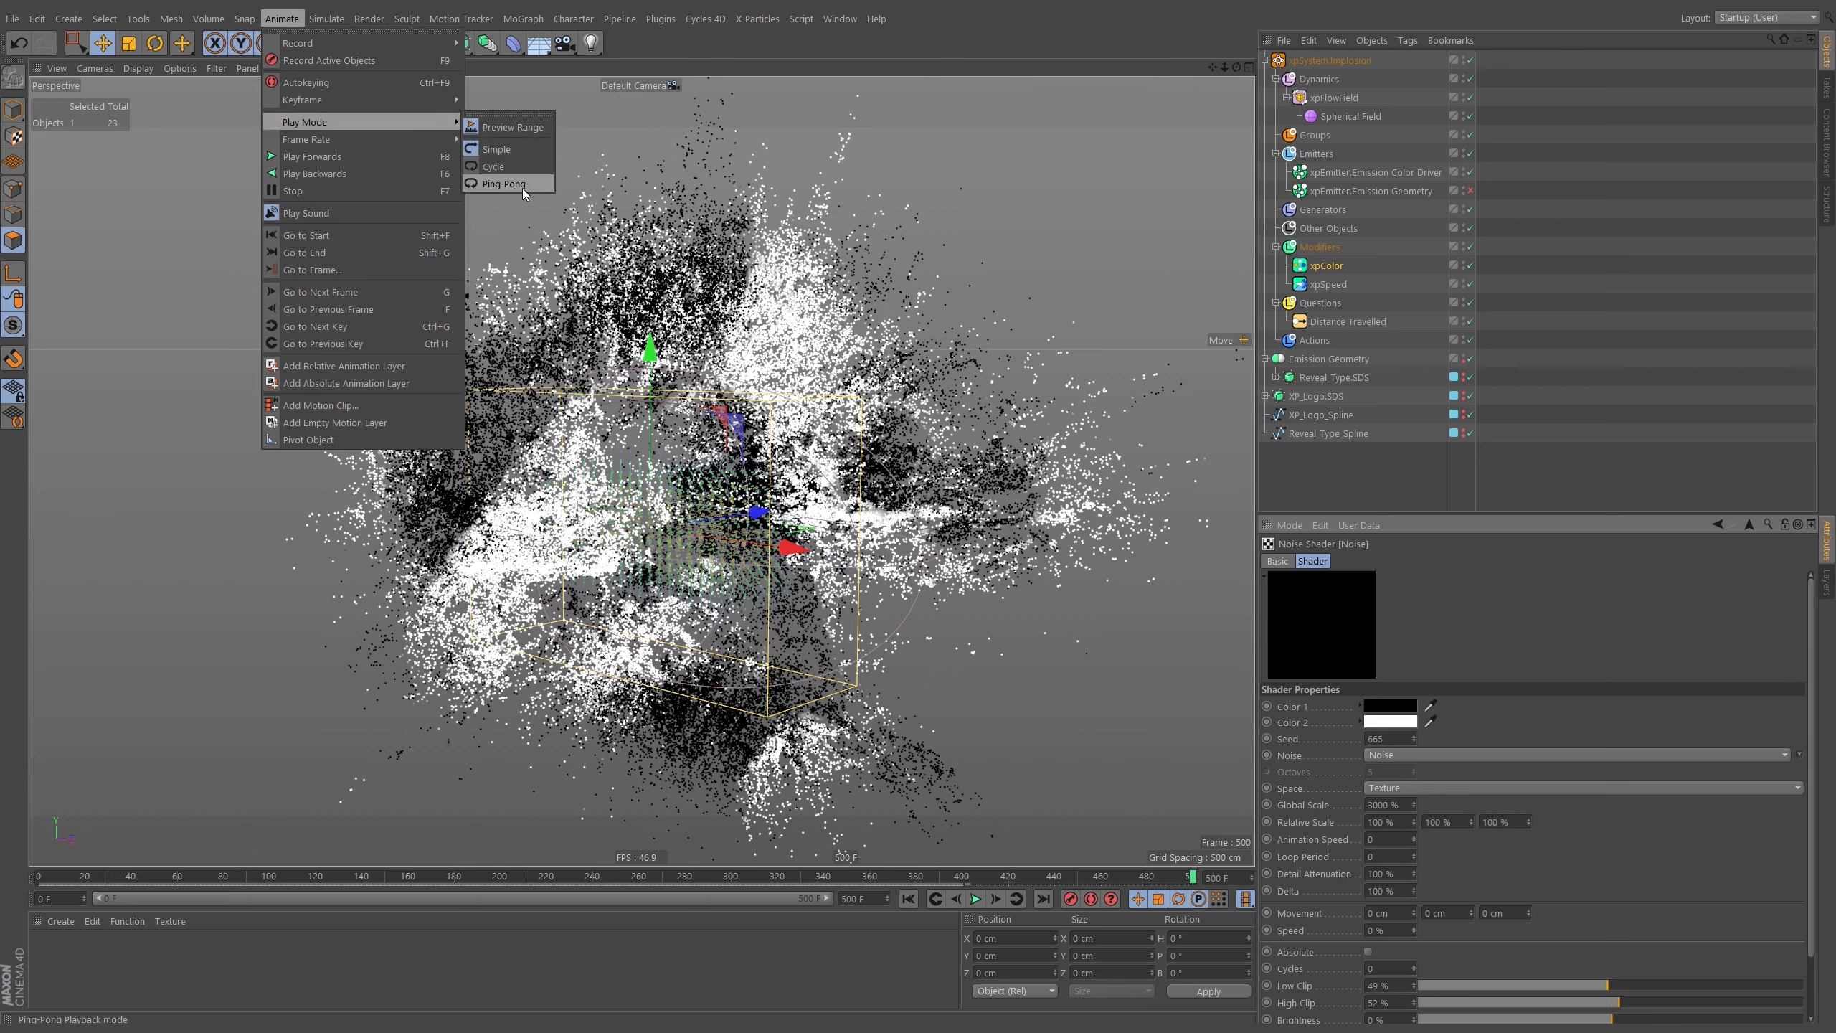
click(535, 165)
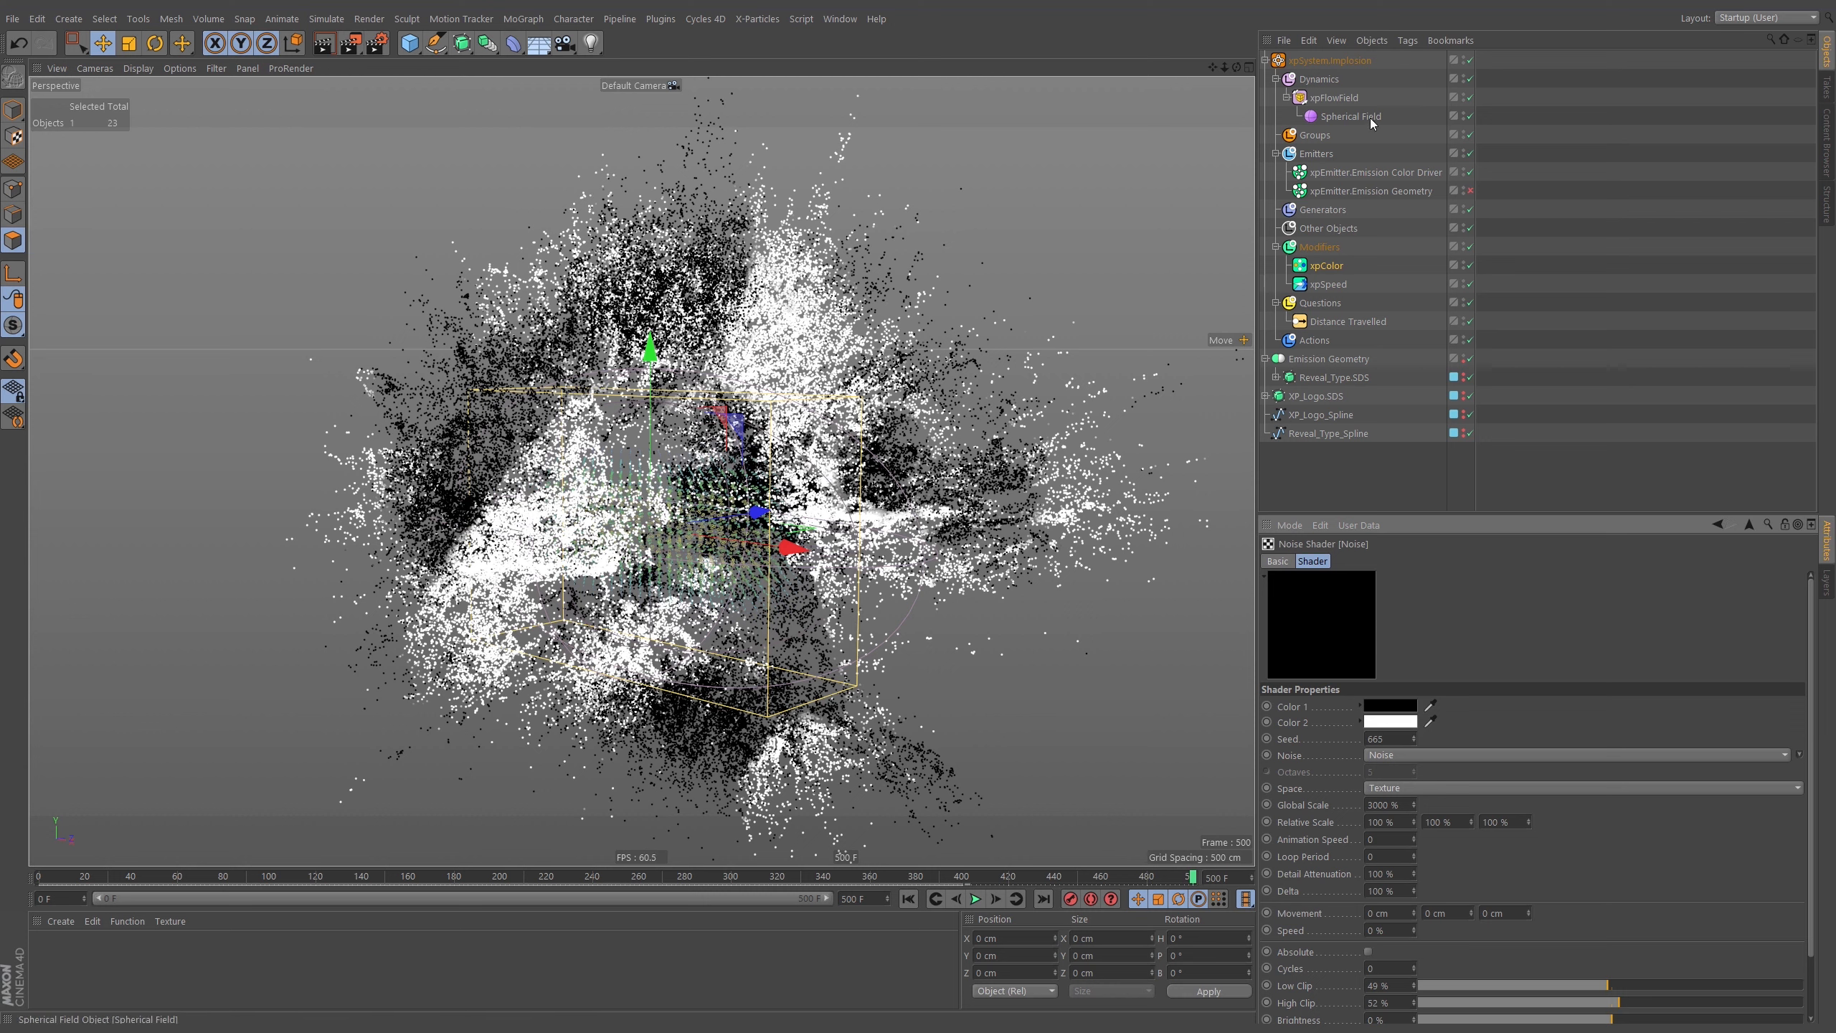
Set the Color Driver emitter's initial state from its particles at frame 500 and disable the xpColor modifier.
click(1369, 171)
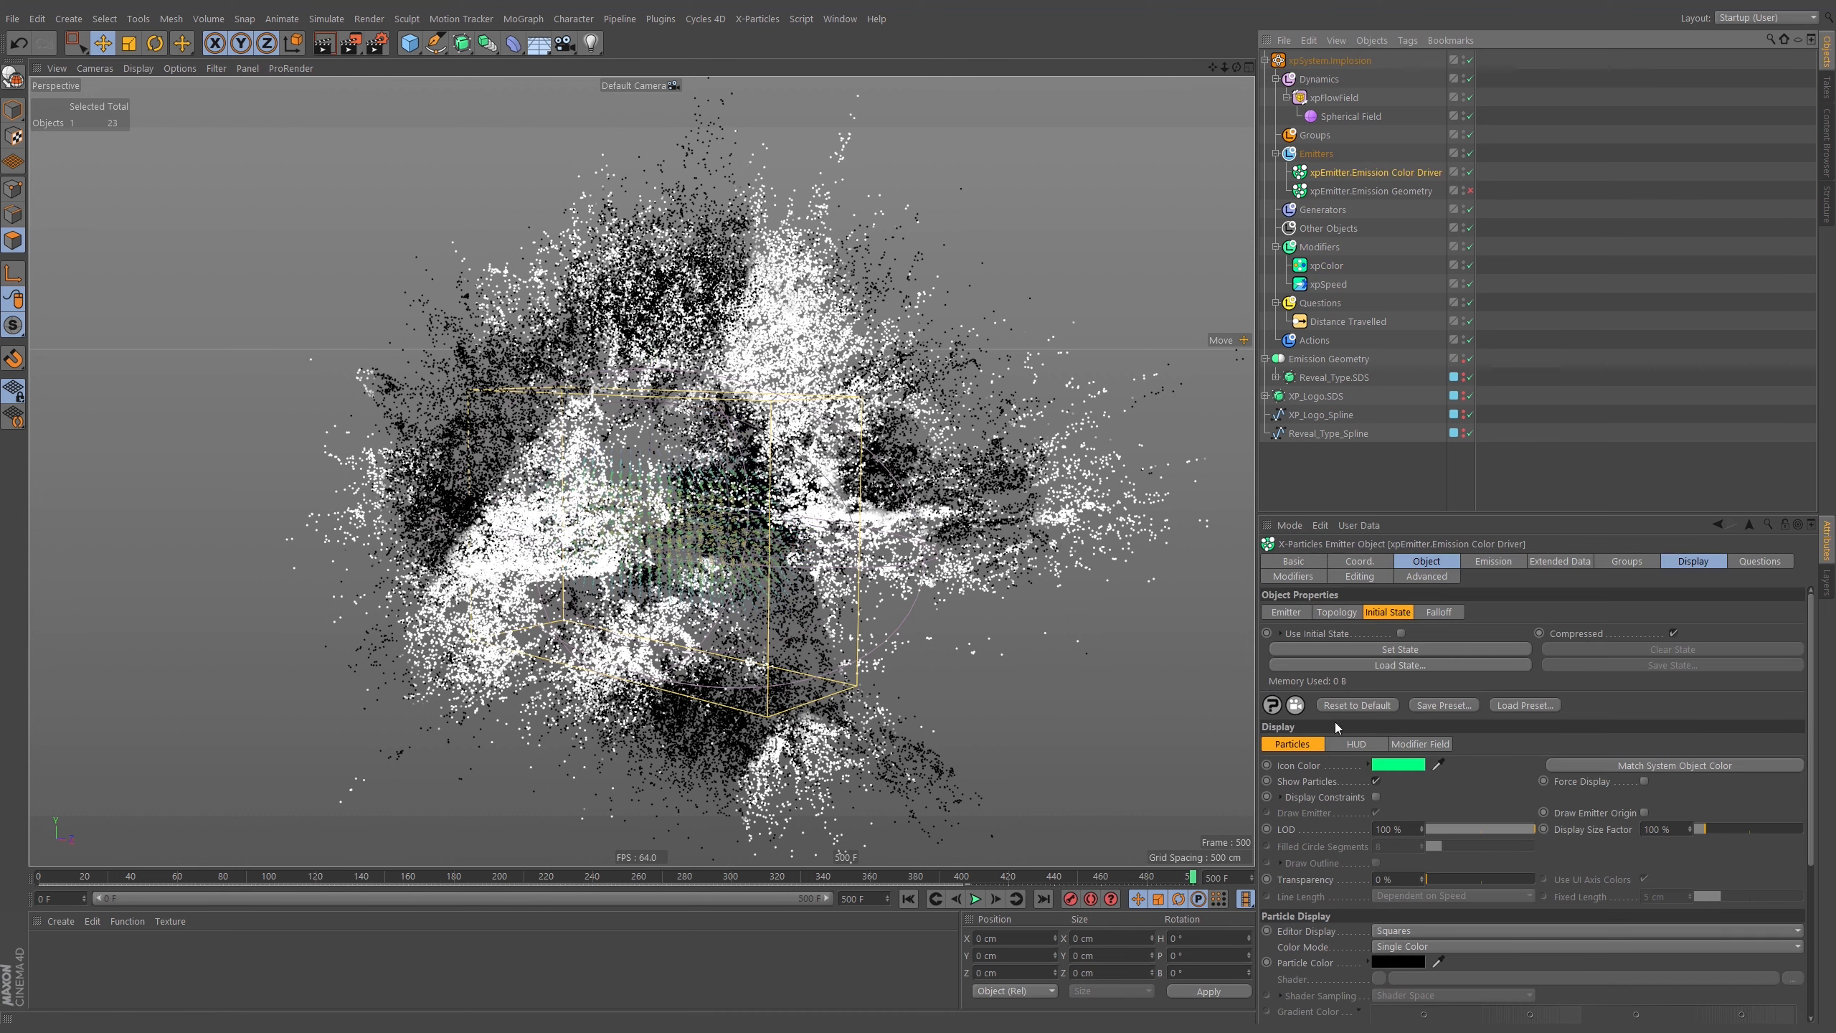
click(1427, 563)
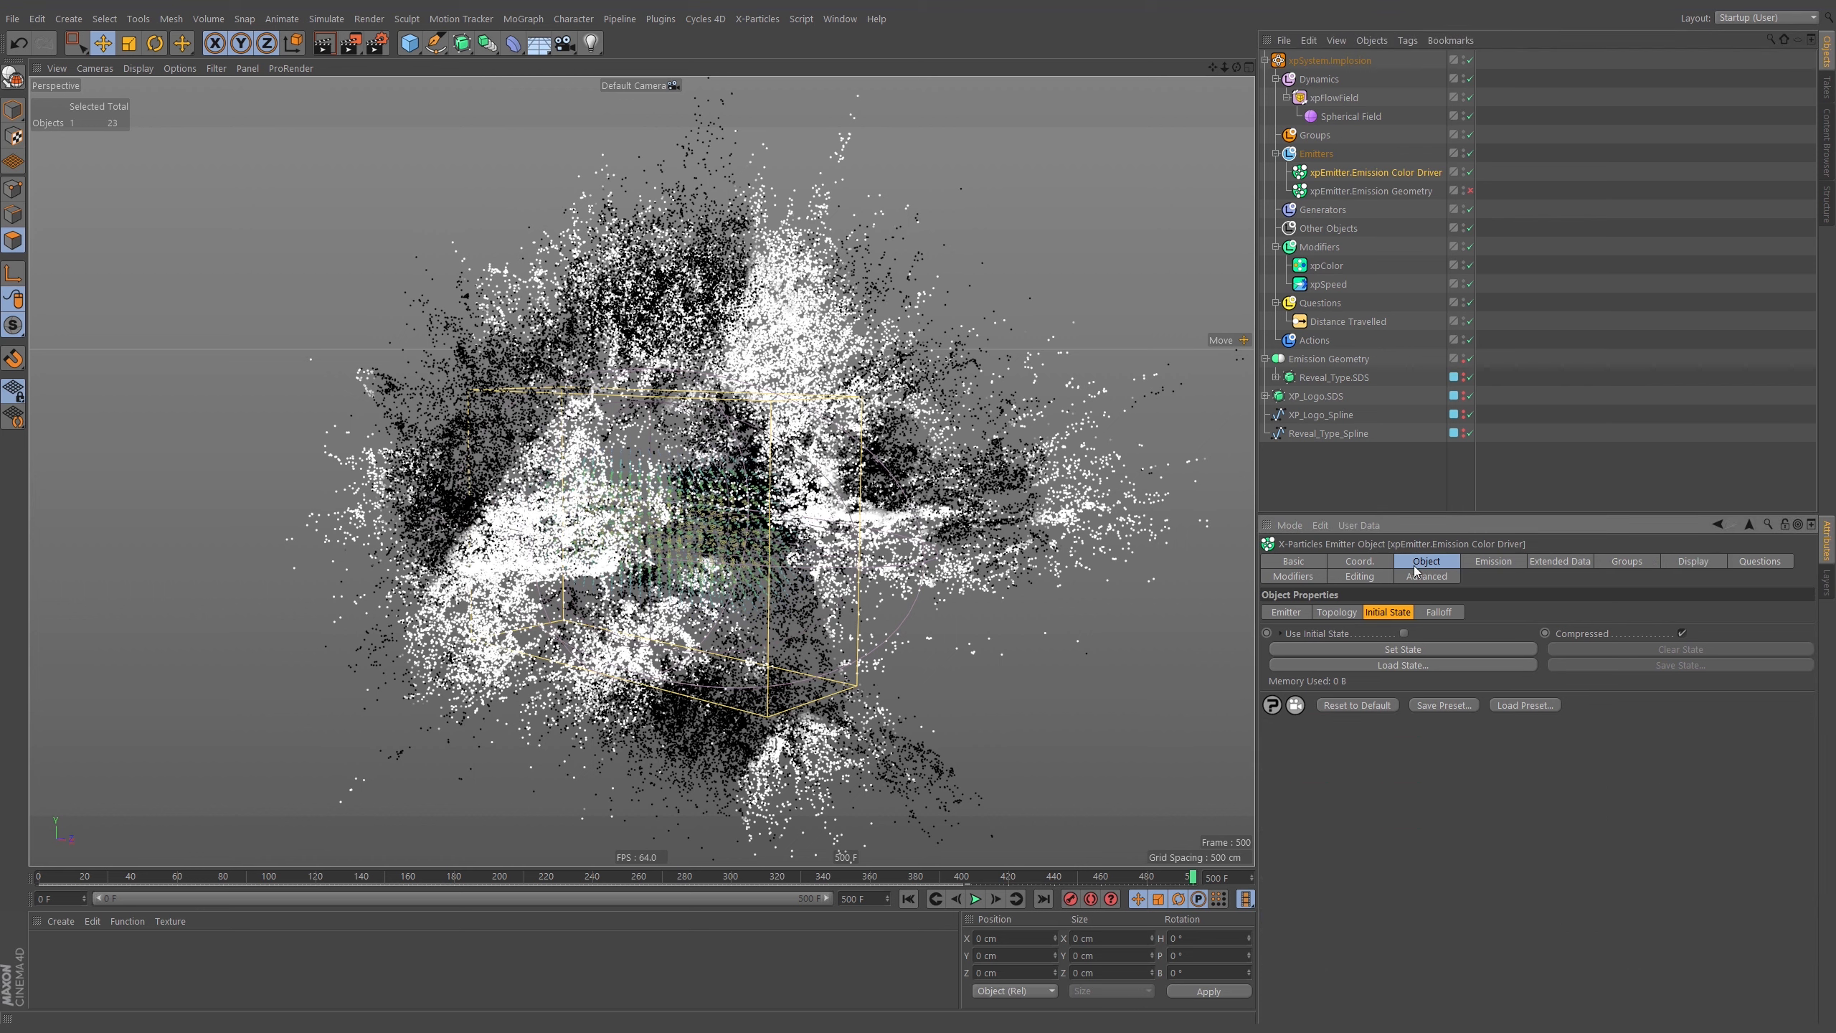
click(1385, 649)
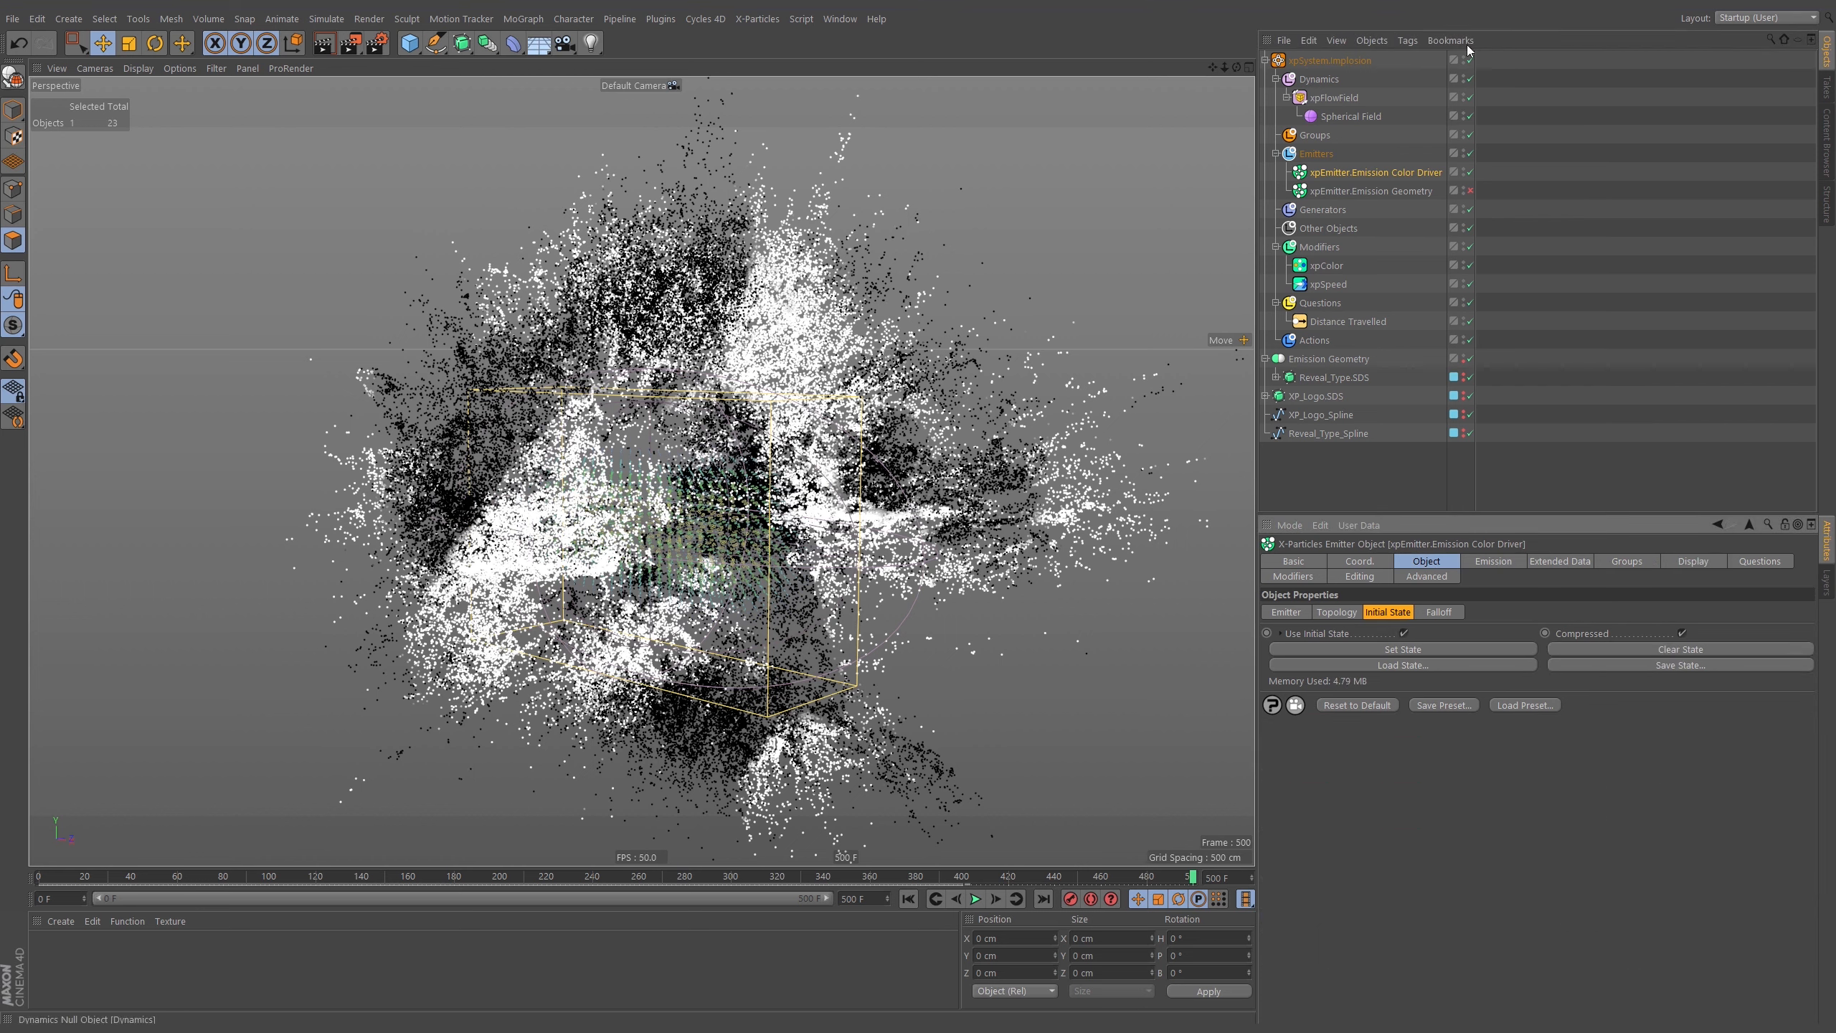
click(1469, 265)
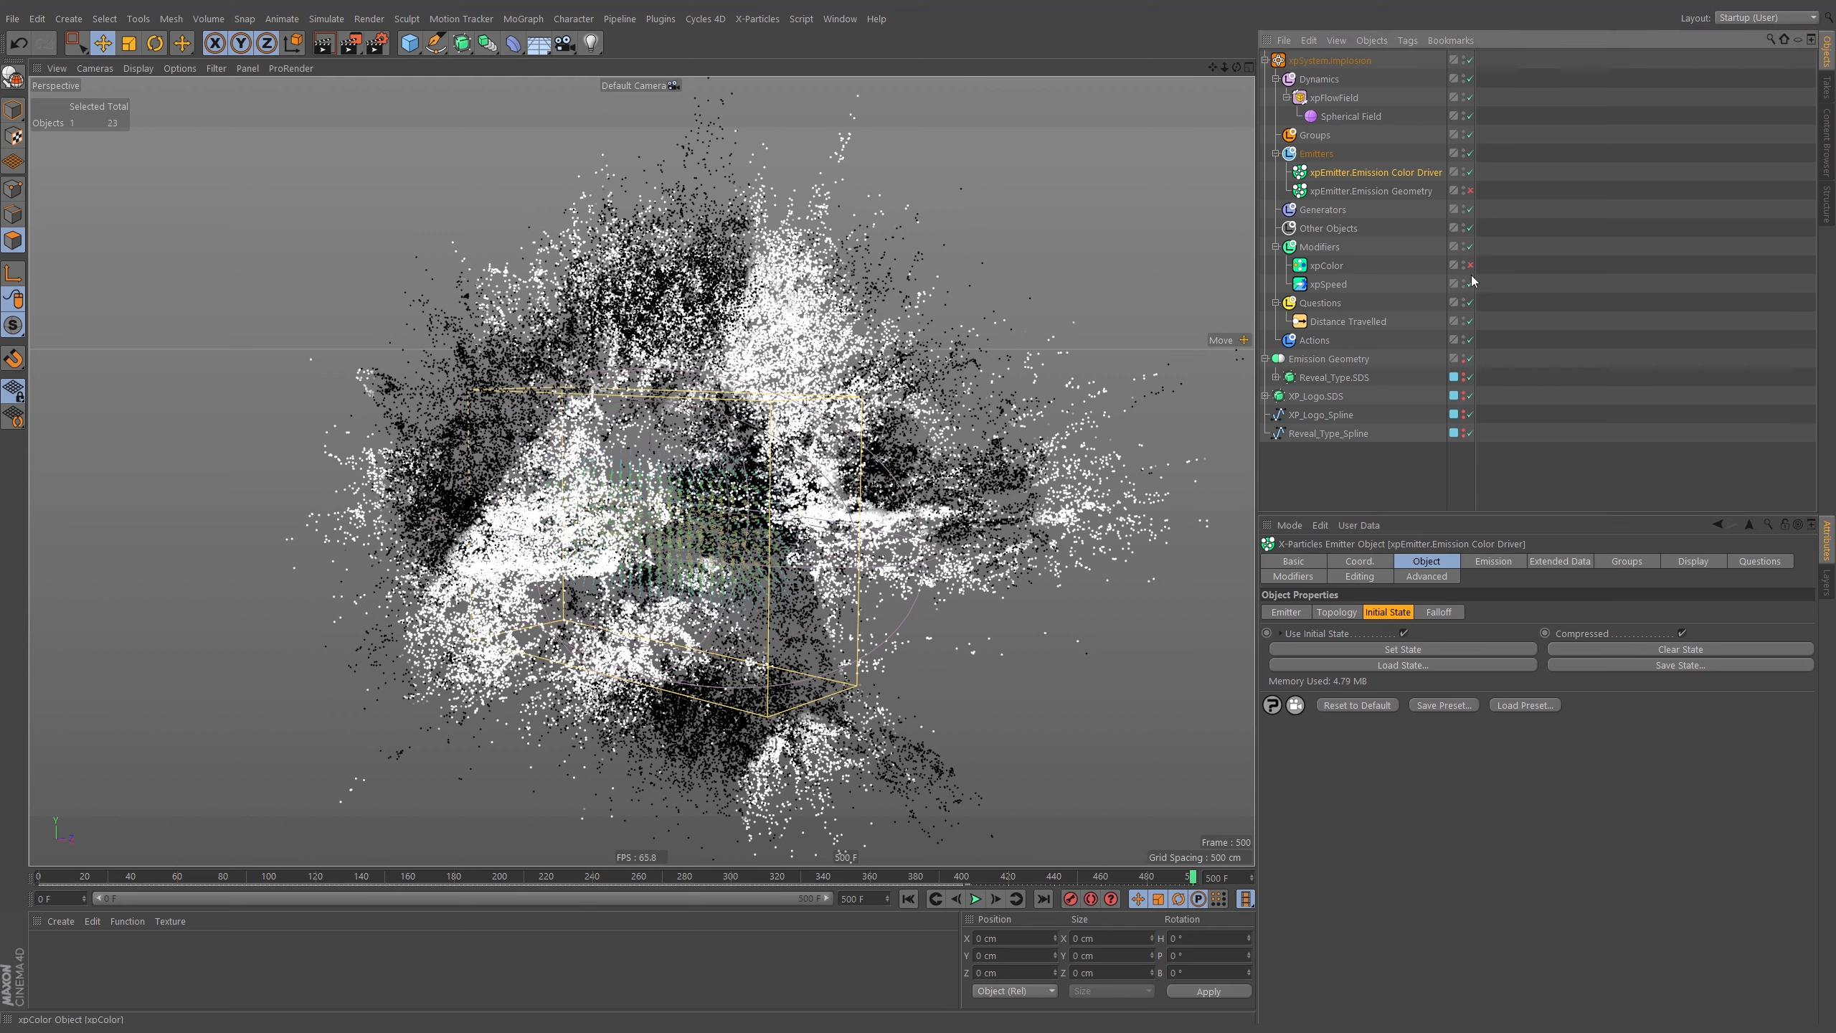
Replay the Color Driver emitter's stored state from frame 0 and enable the Emission Geometry emitter.
click(908, 898)
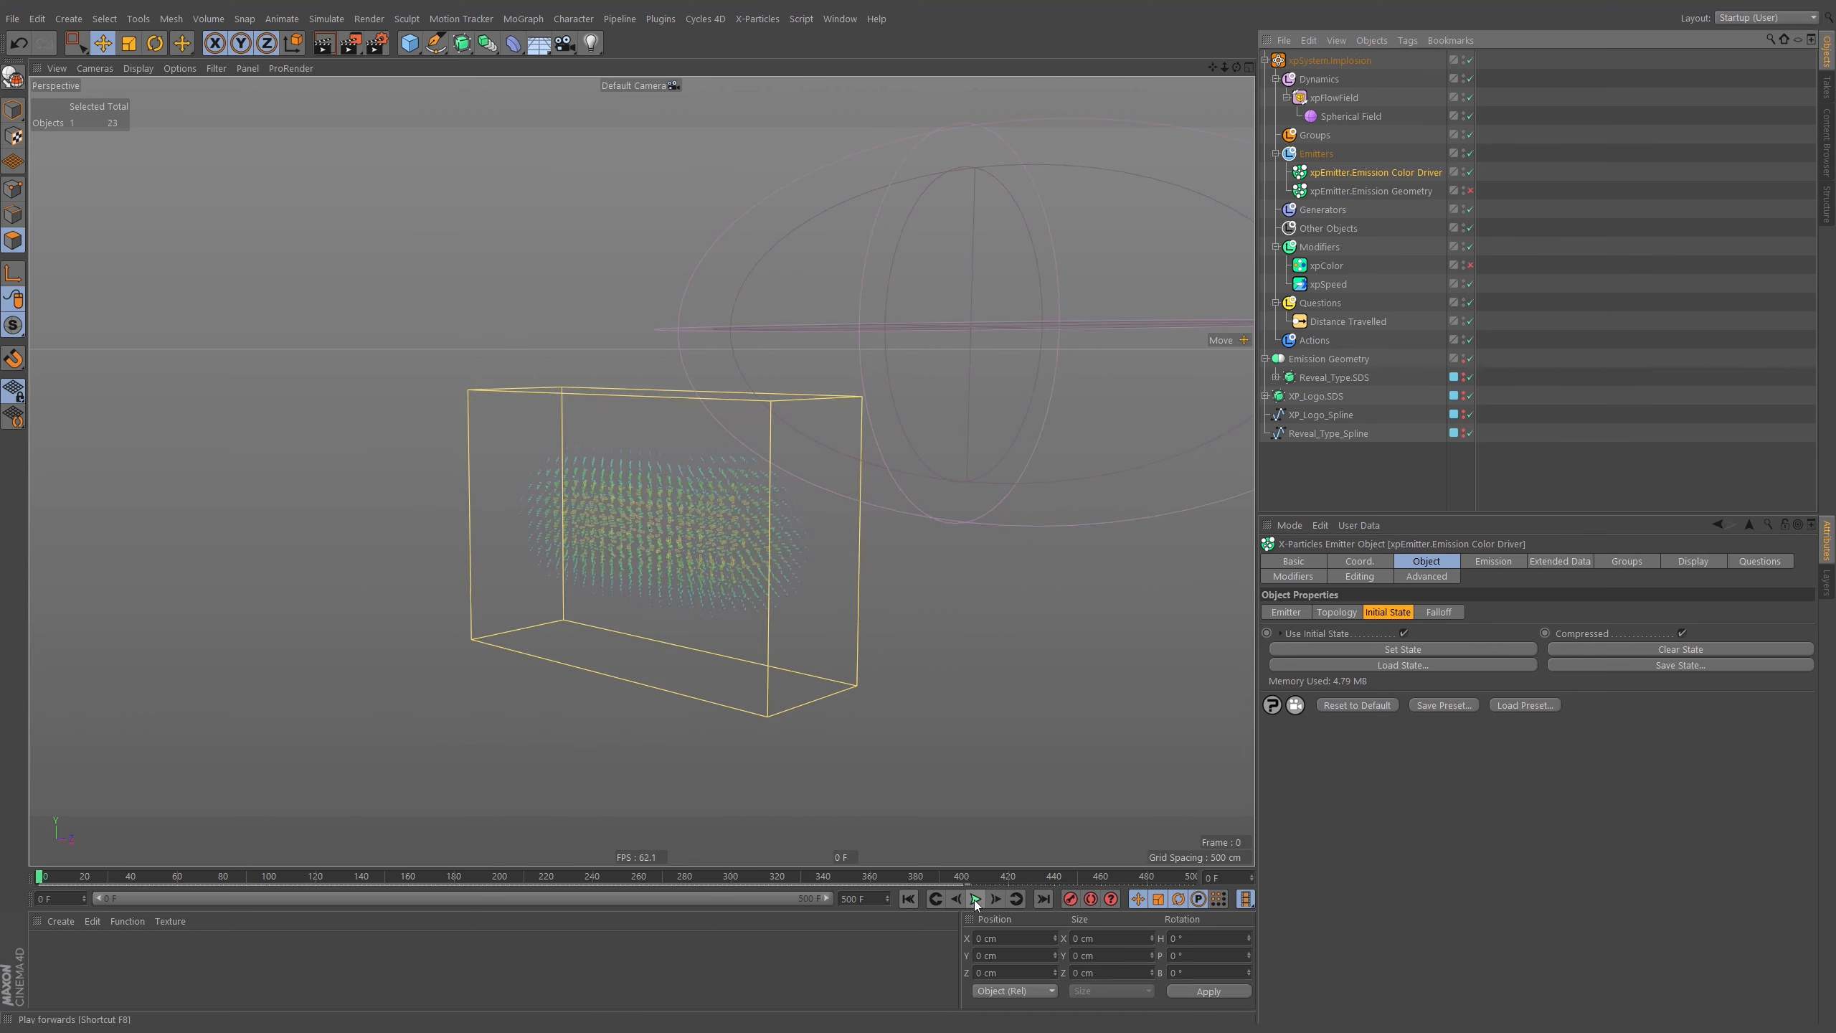
click(976, 898)
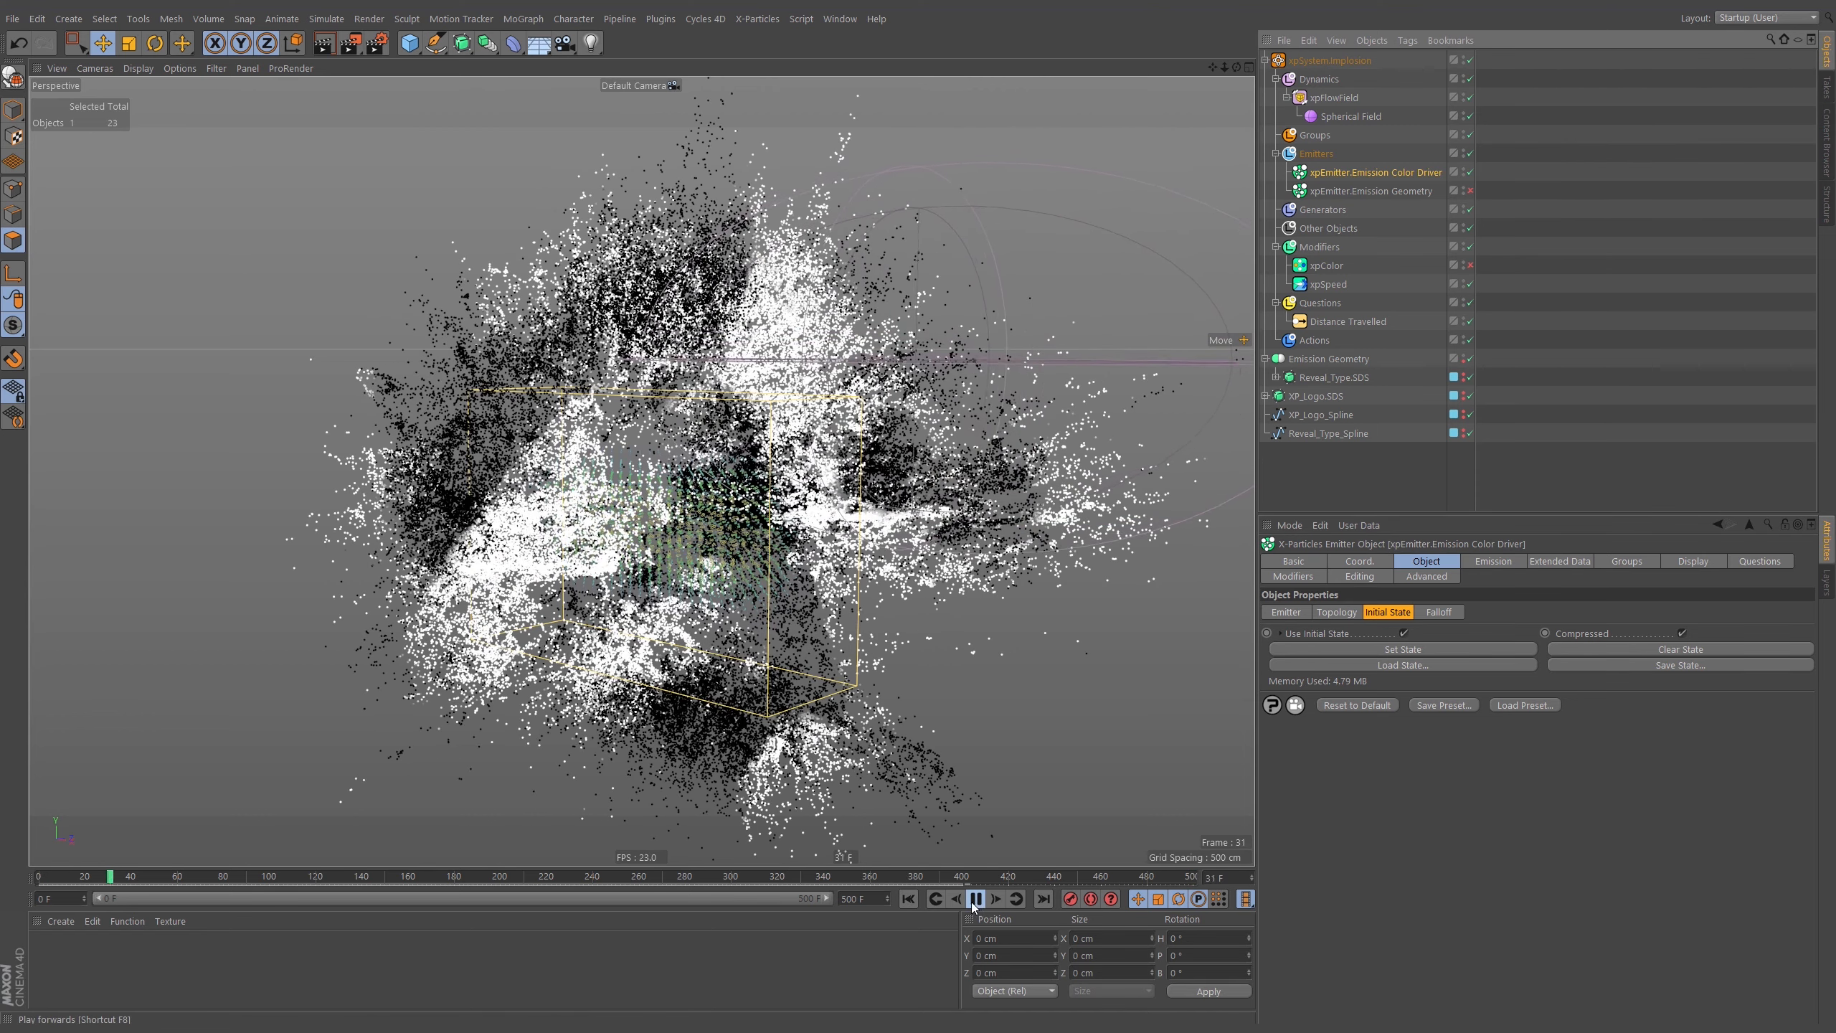
click(909, 899)
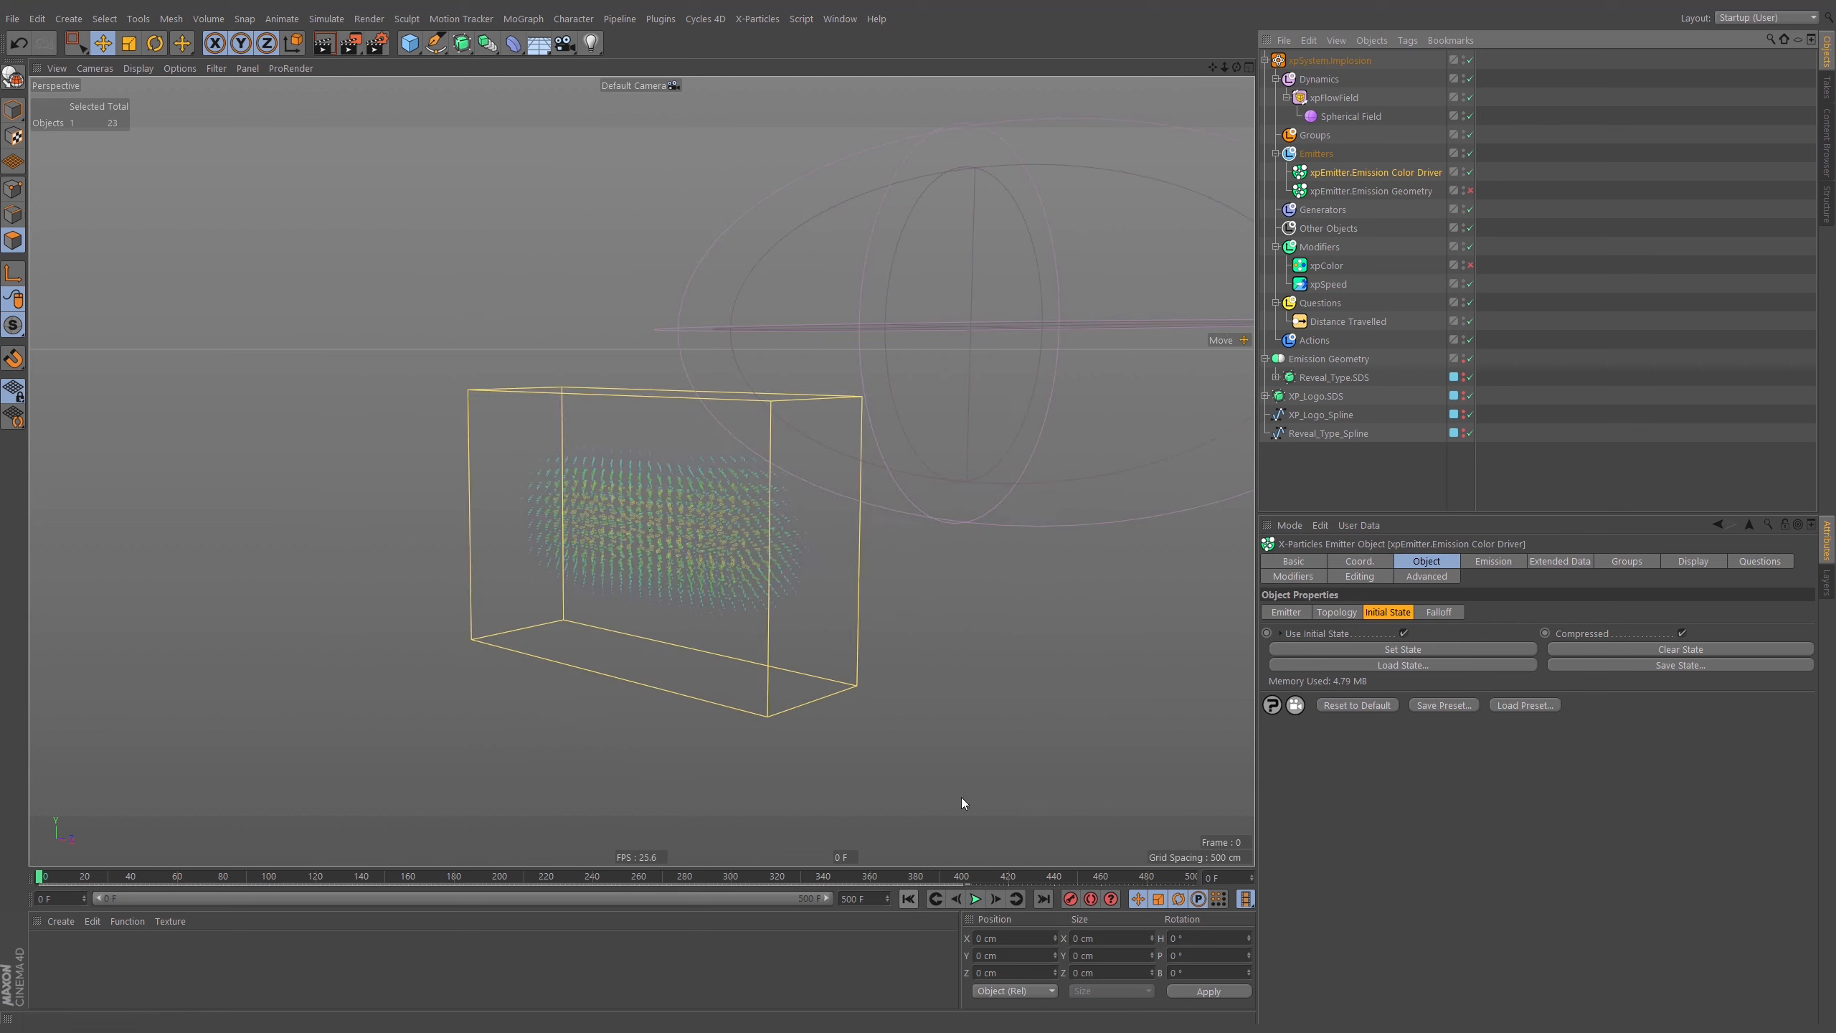
click(1470, 190)
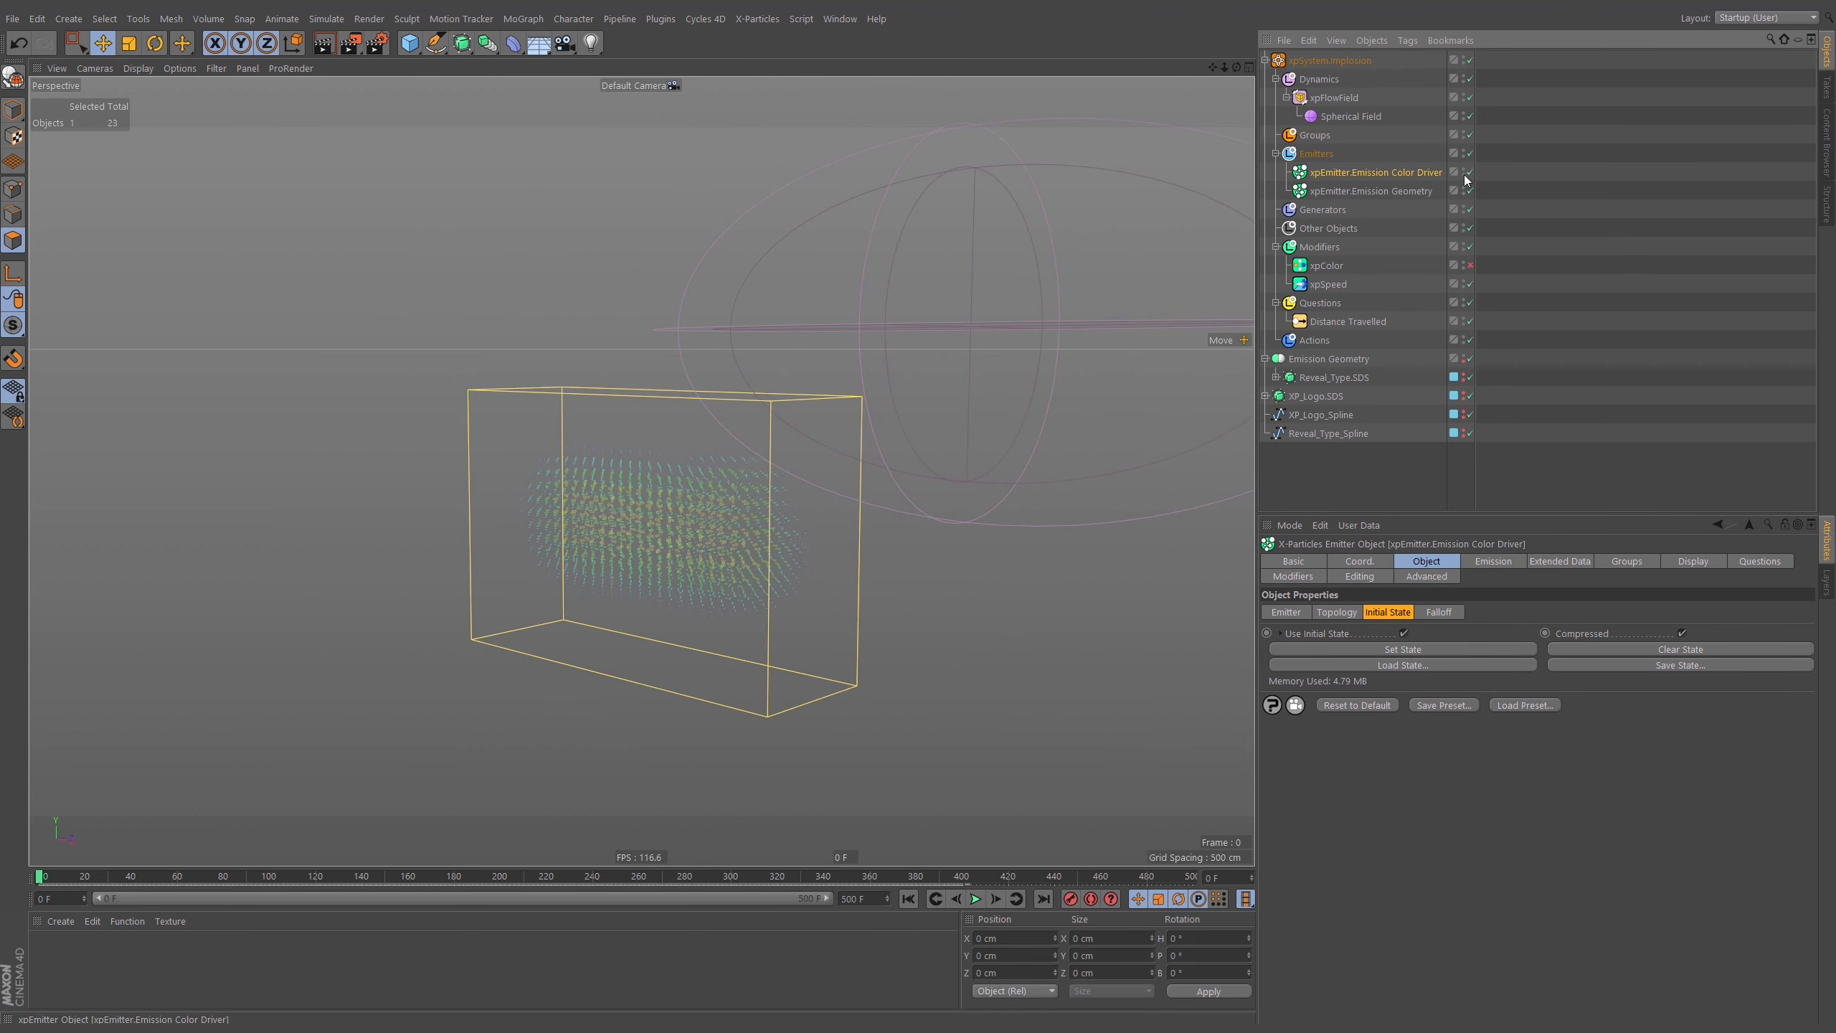
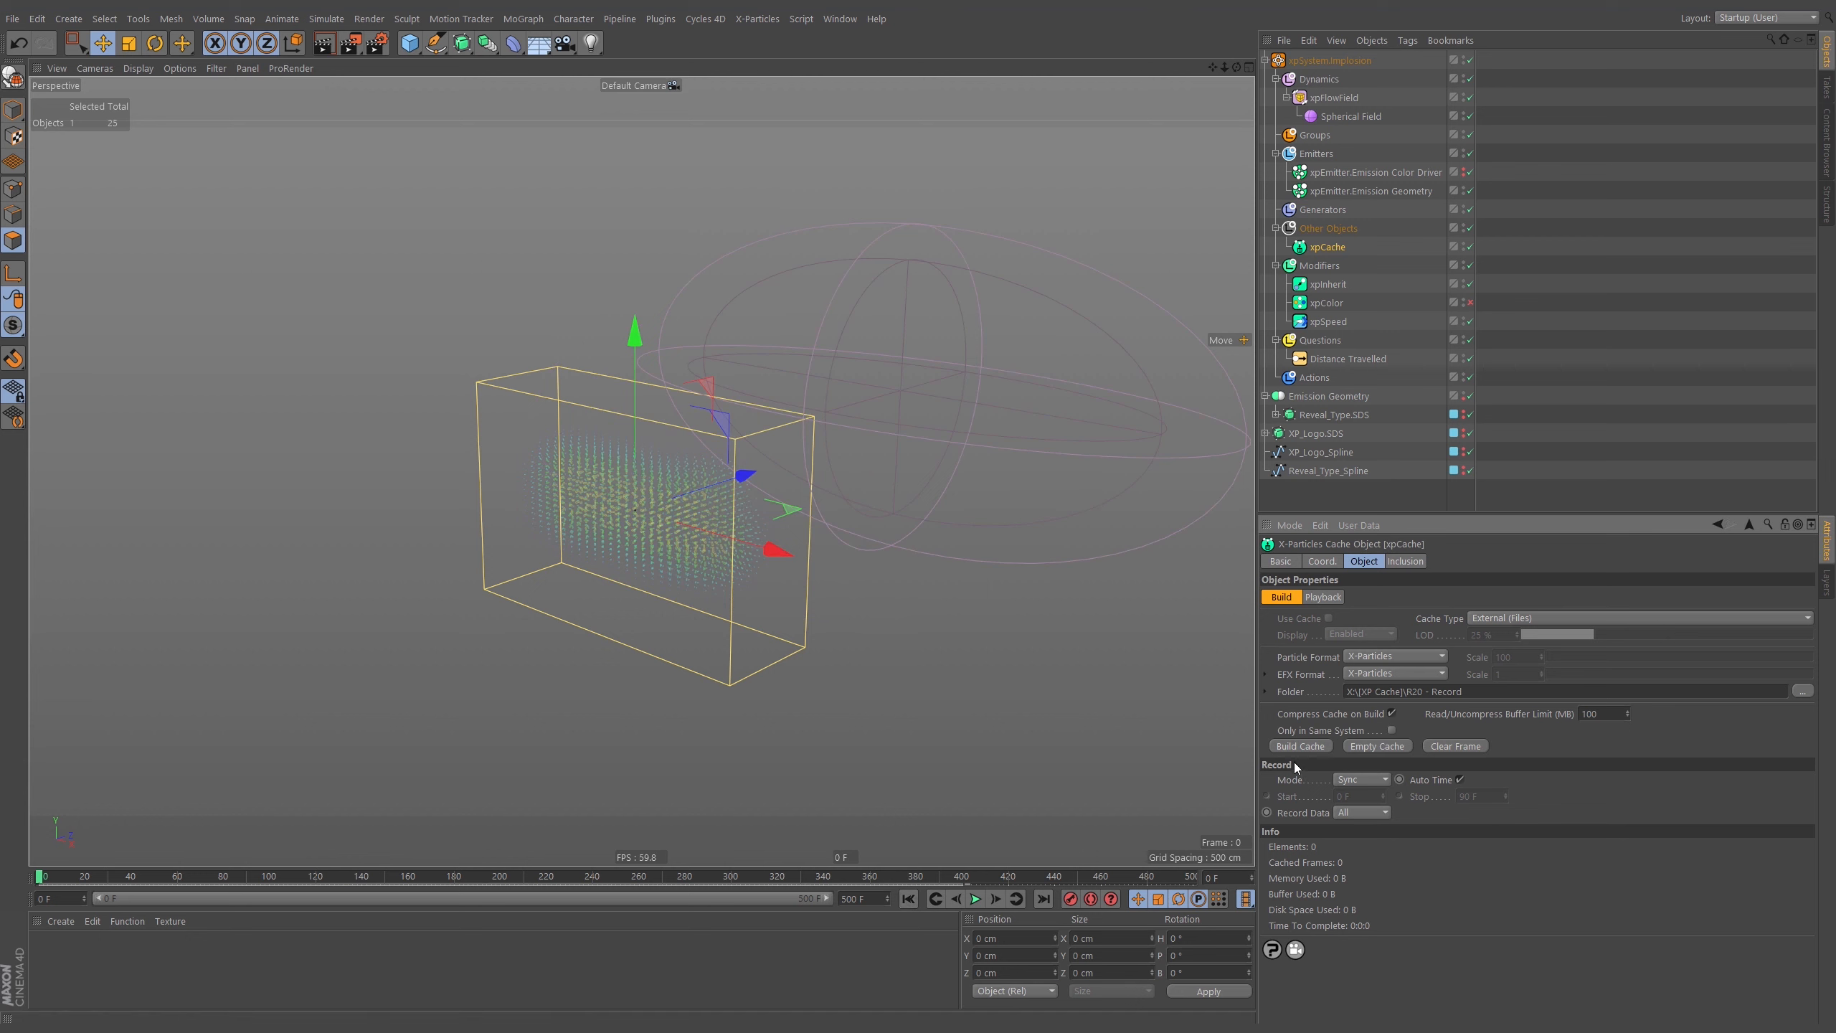
Set the xpCache object's inclusion mode to Include and add the Emission Geometry emitter to its objects list.
click(1407, 562)
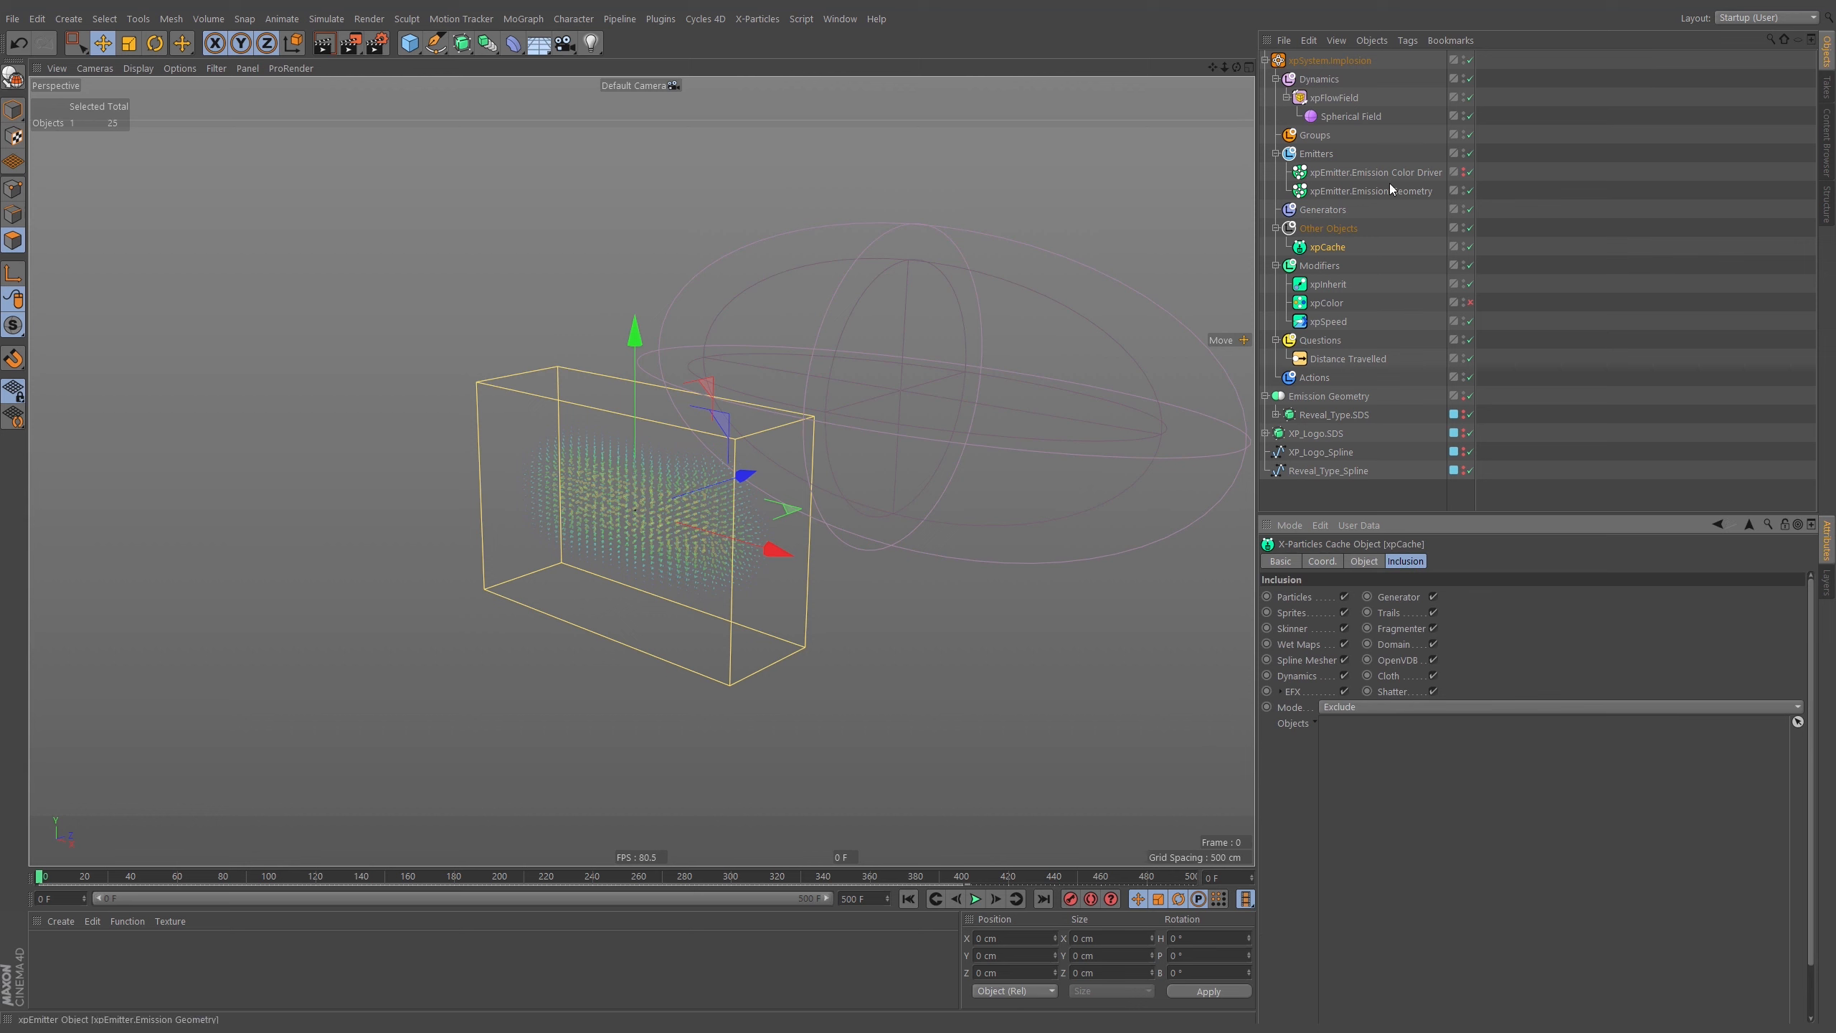
click(1374, 707)
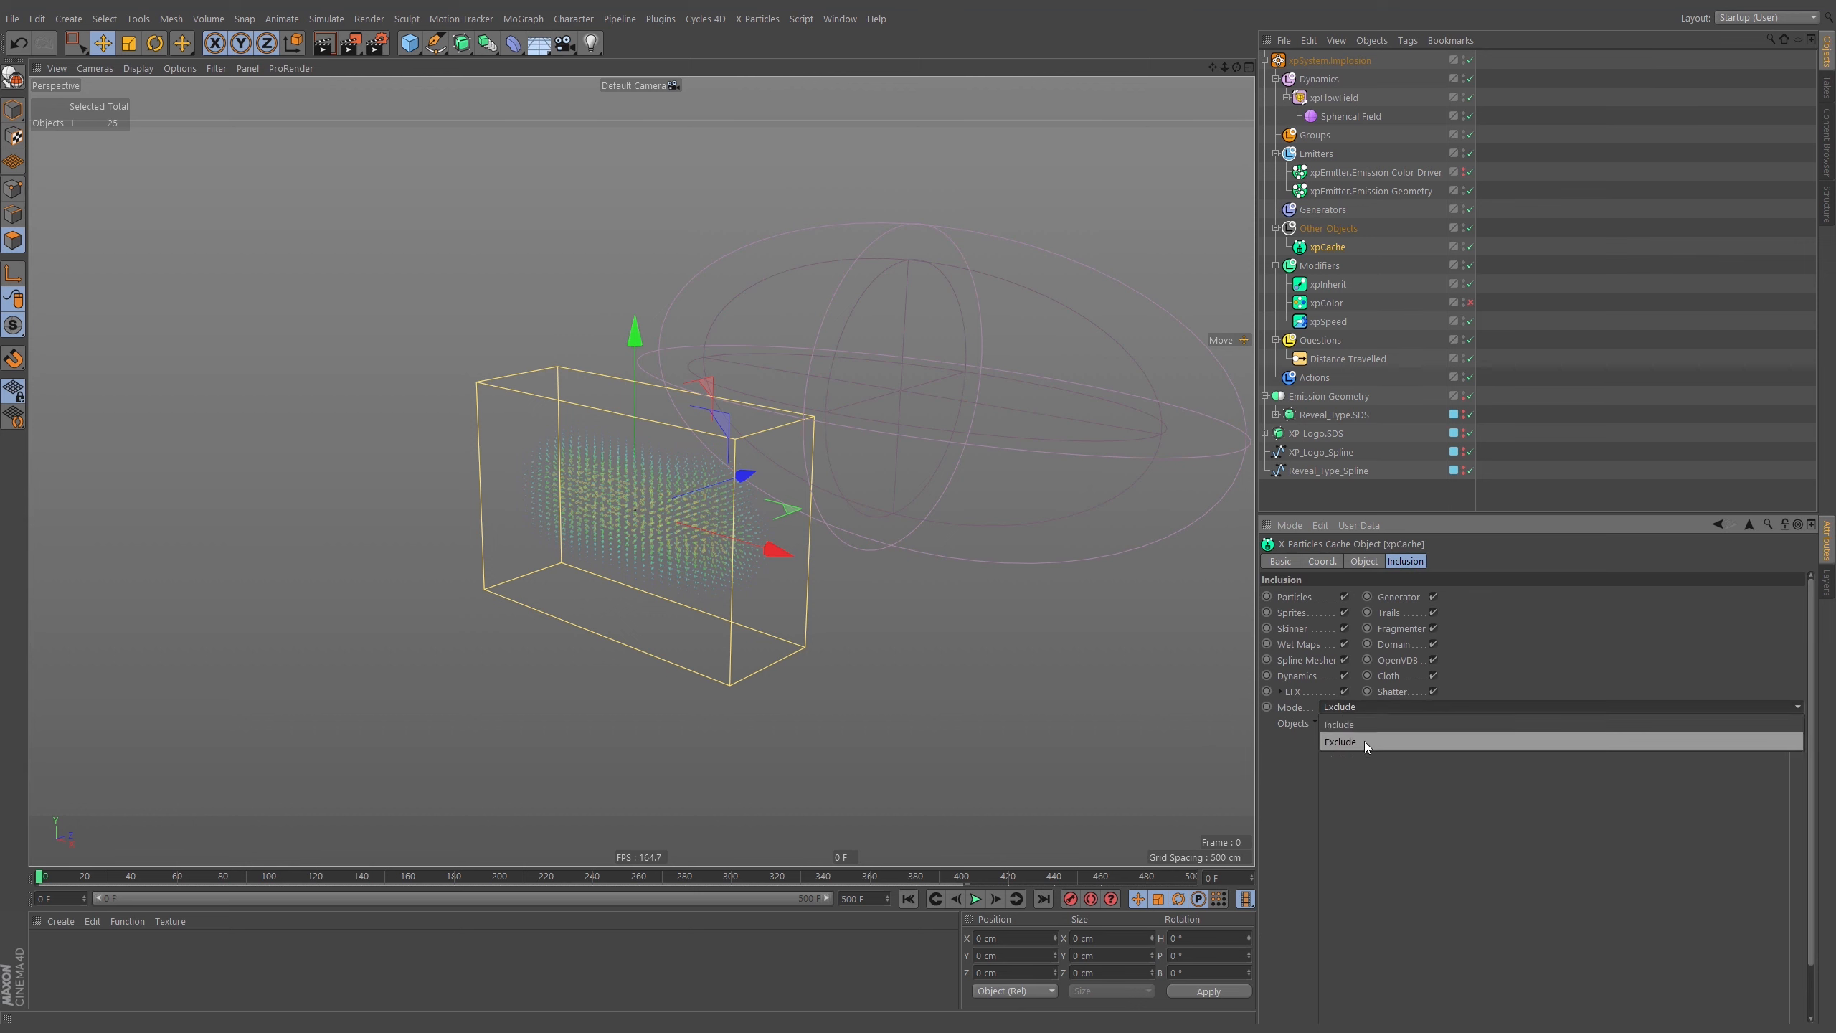
click(1373, 741)
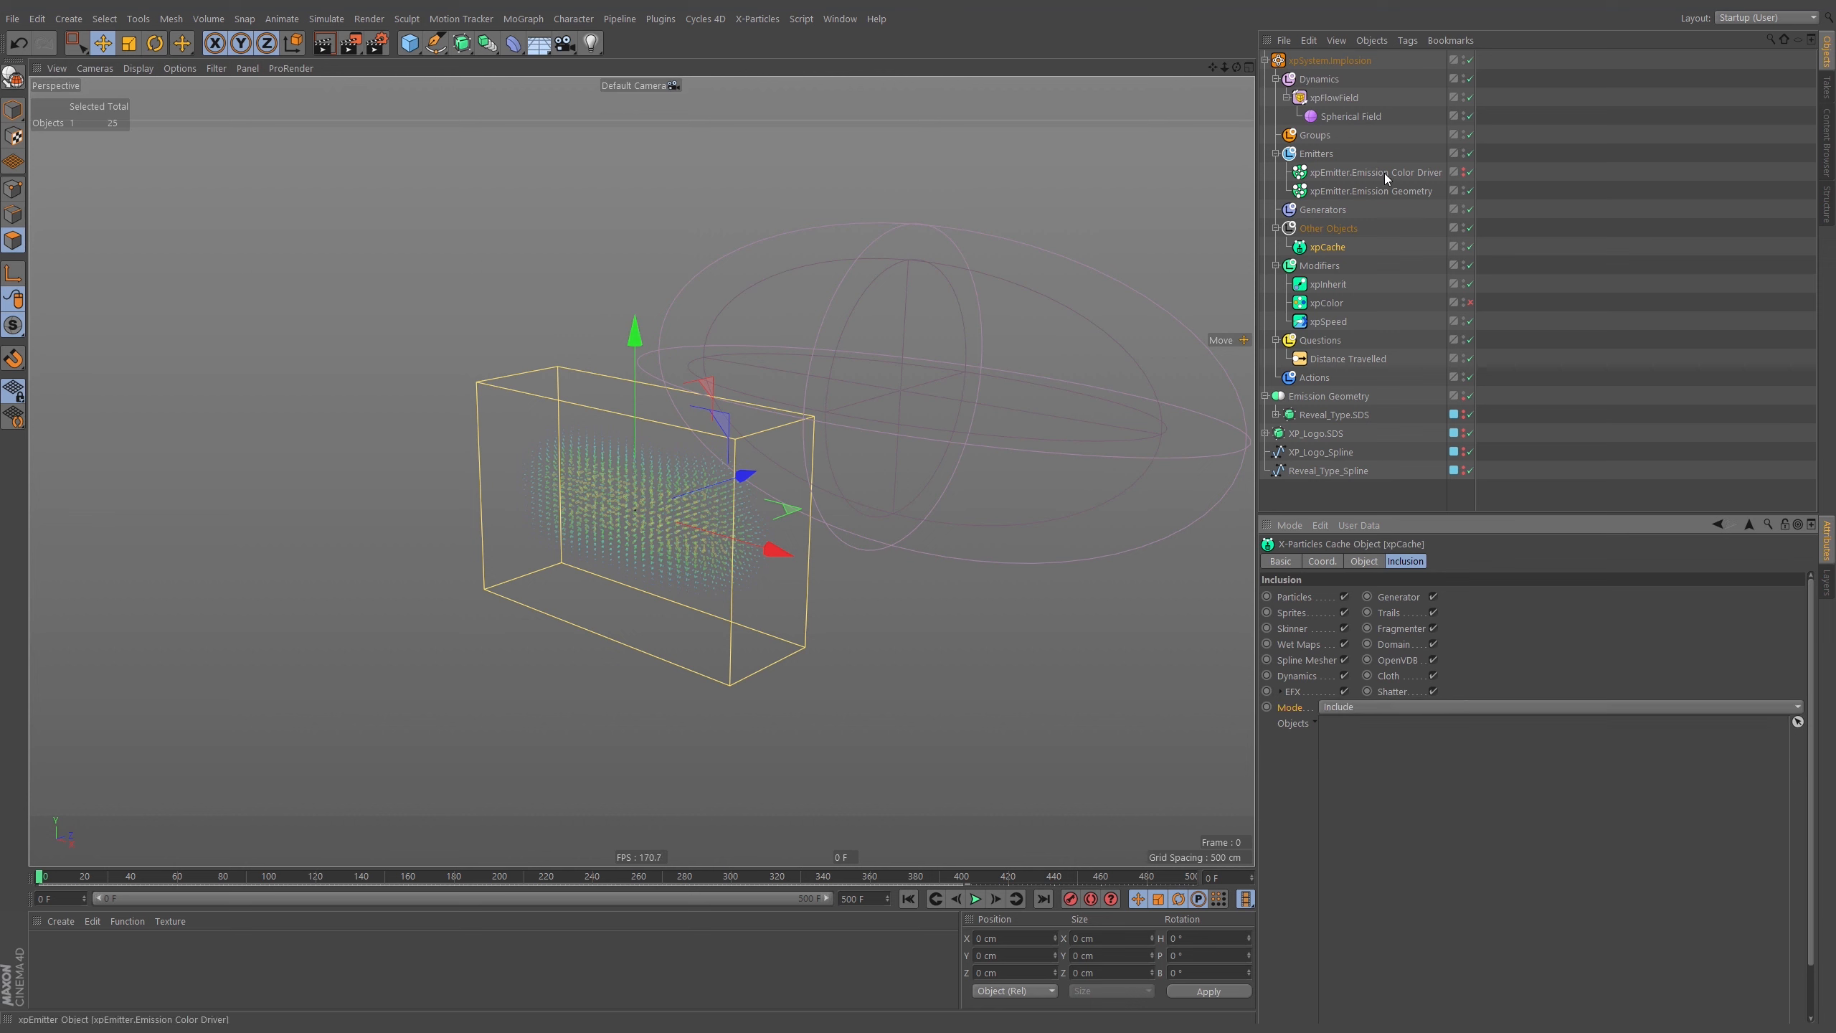
drag(1395, 189, 1446, 525)
drag(1353, 849, 1345, 865)
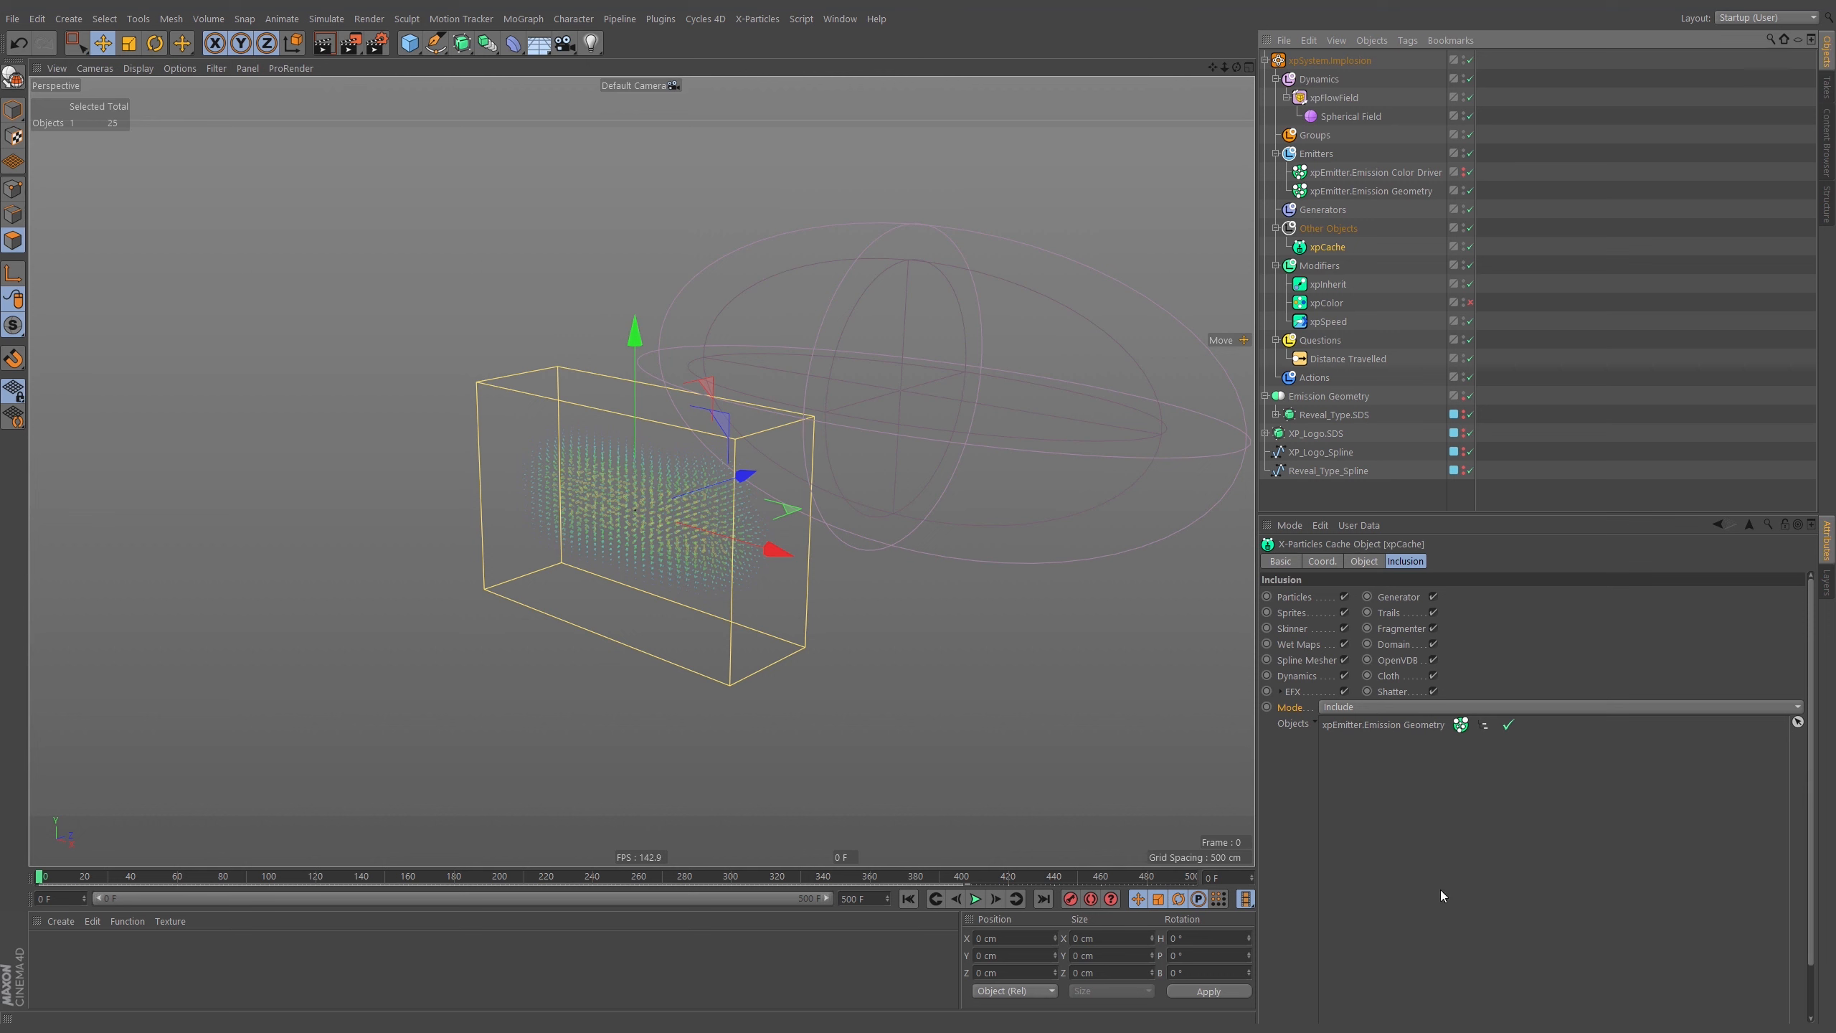
Build the particle cache and scrub the cached animation to frame 430 and back to frame 205.
click(1365, 563)
click(1299, 746)
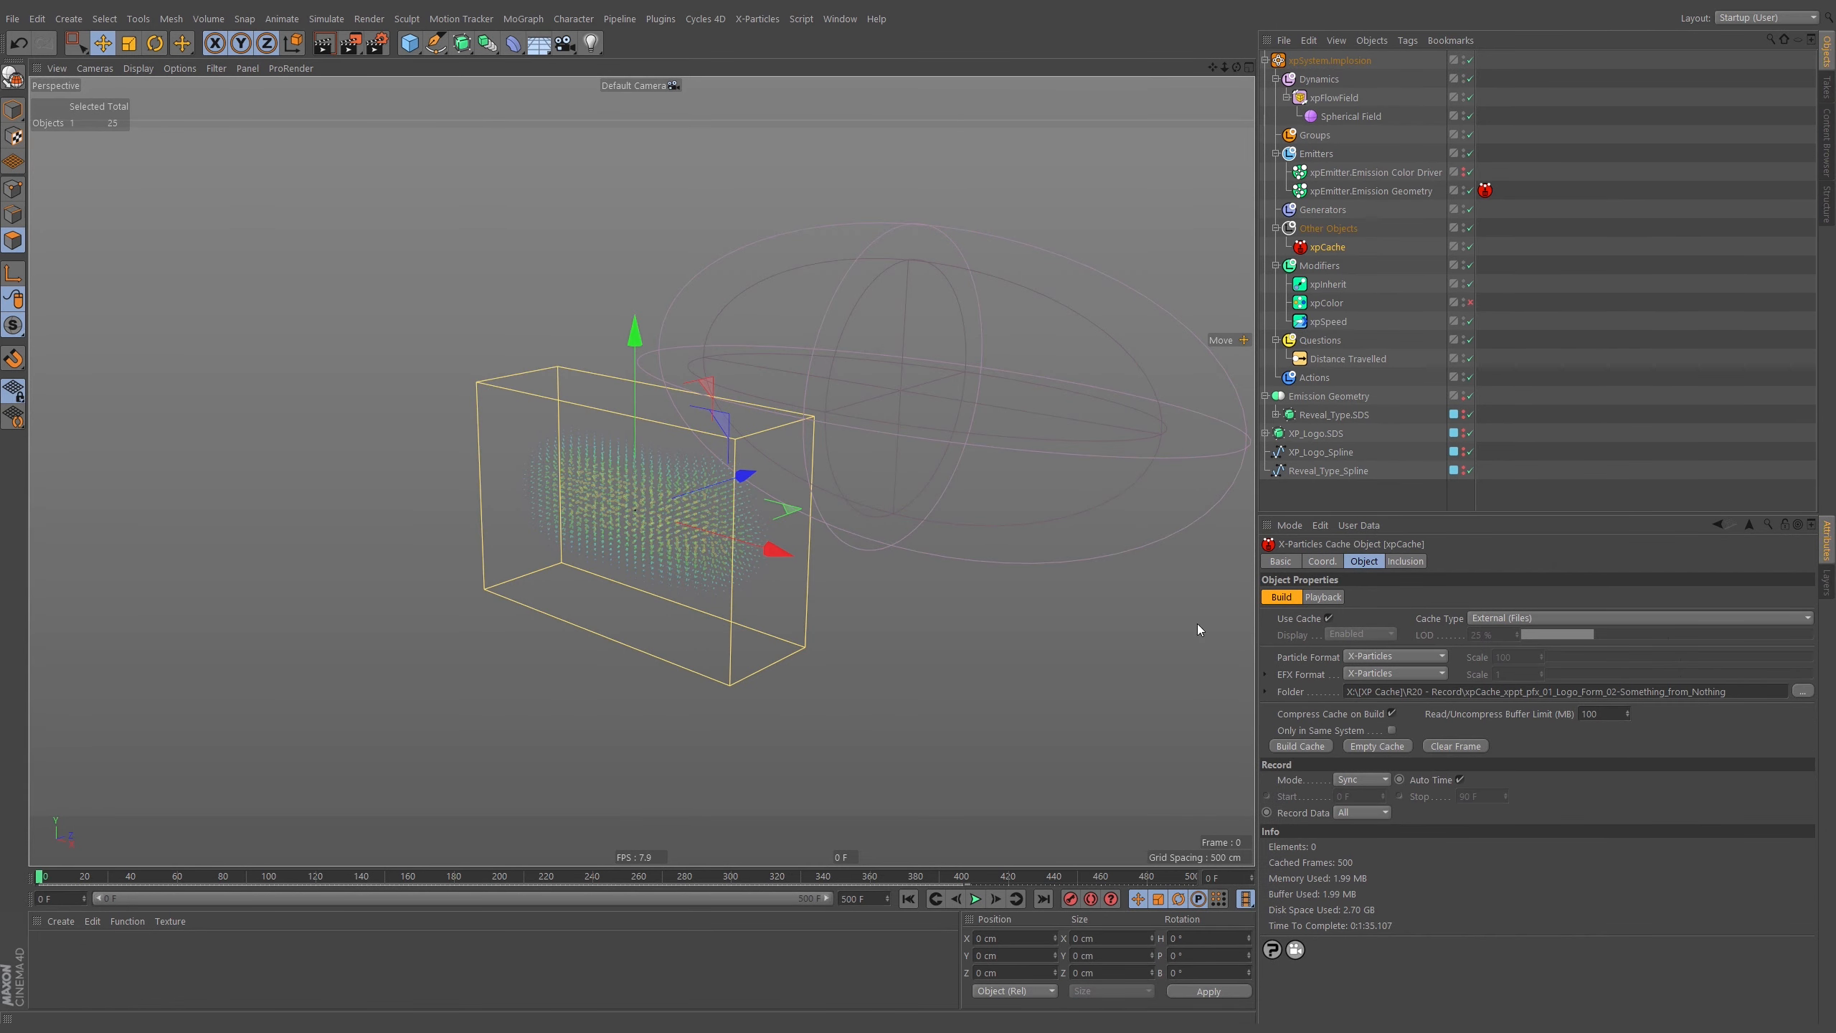
drag(68, 880, 1031, 877)
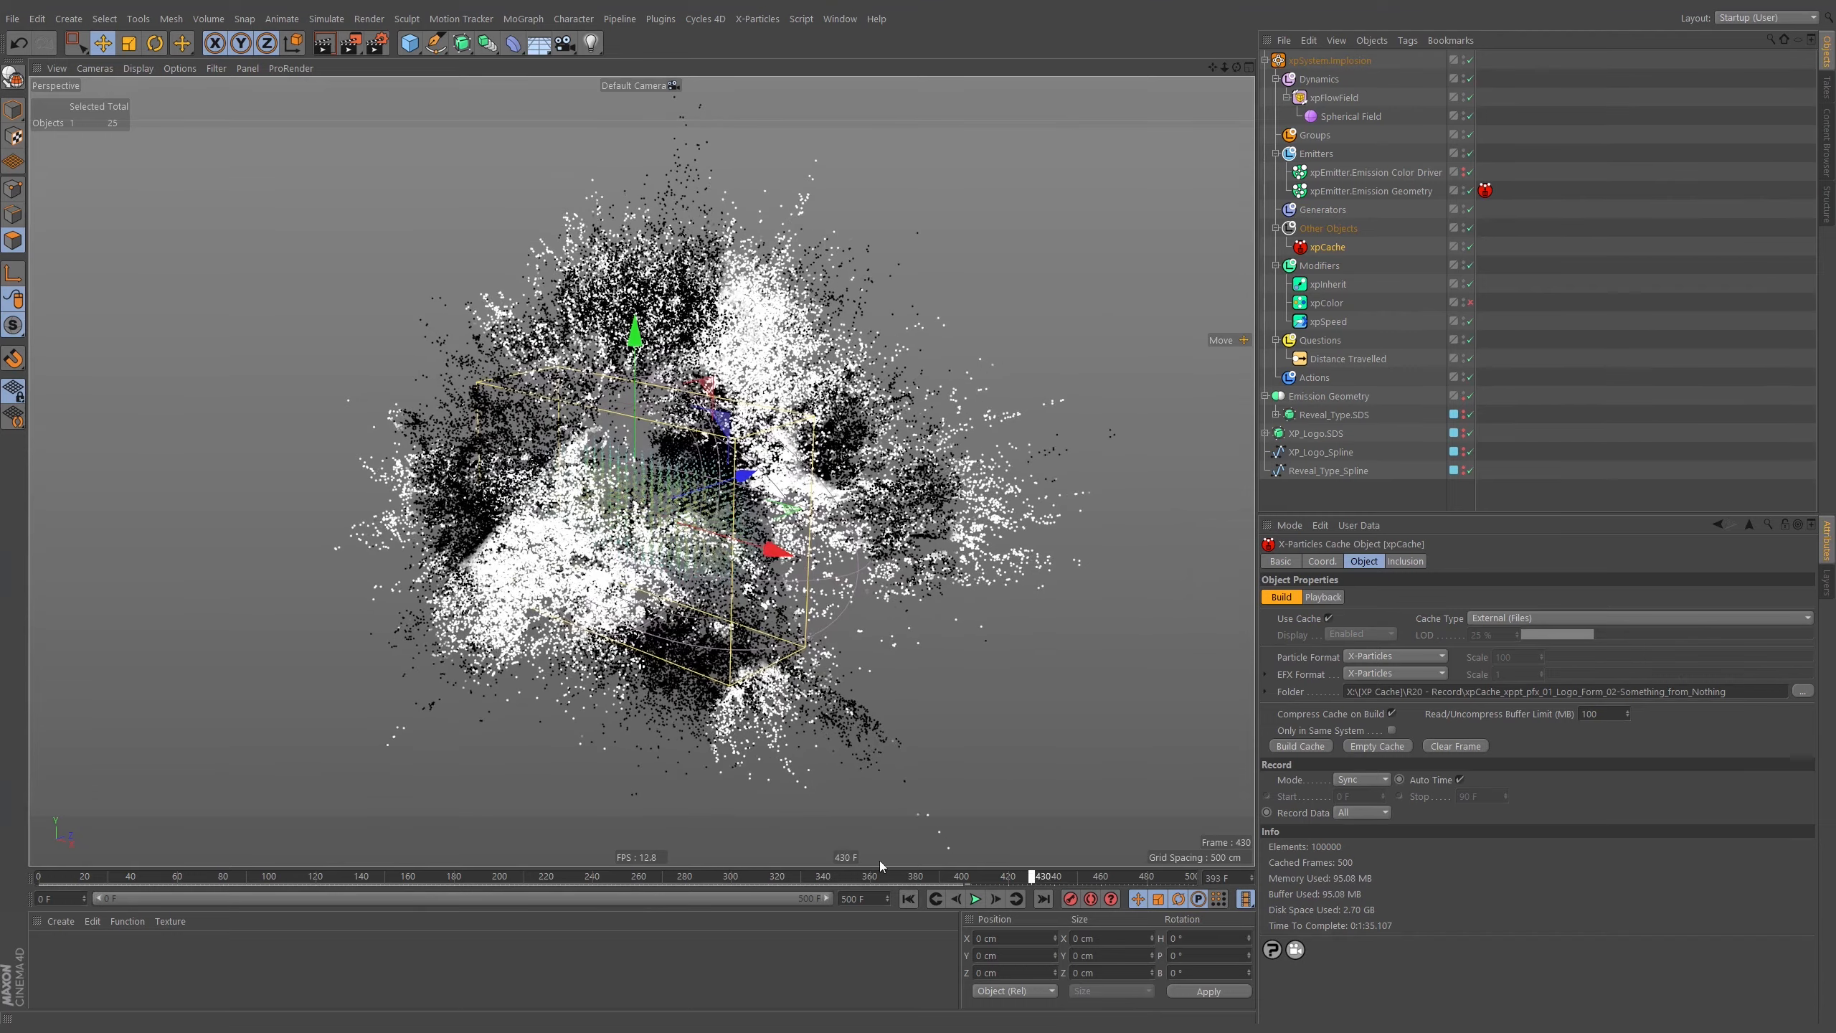
drag(879, 861, 513, 879)
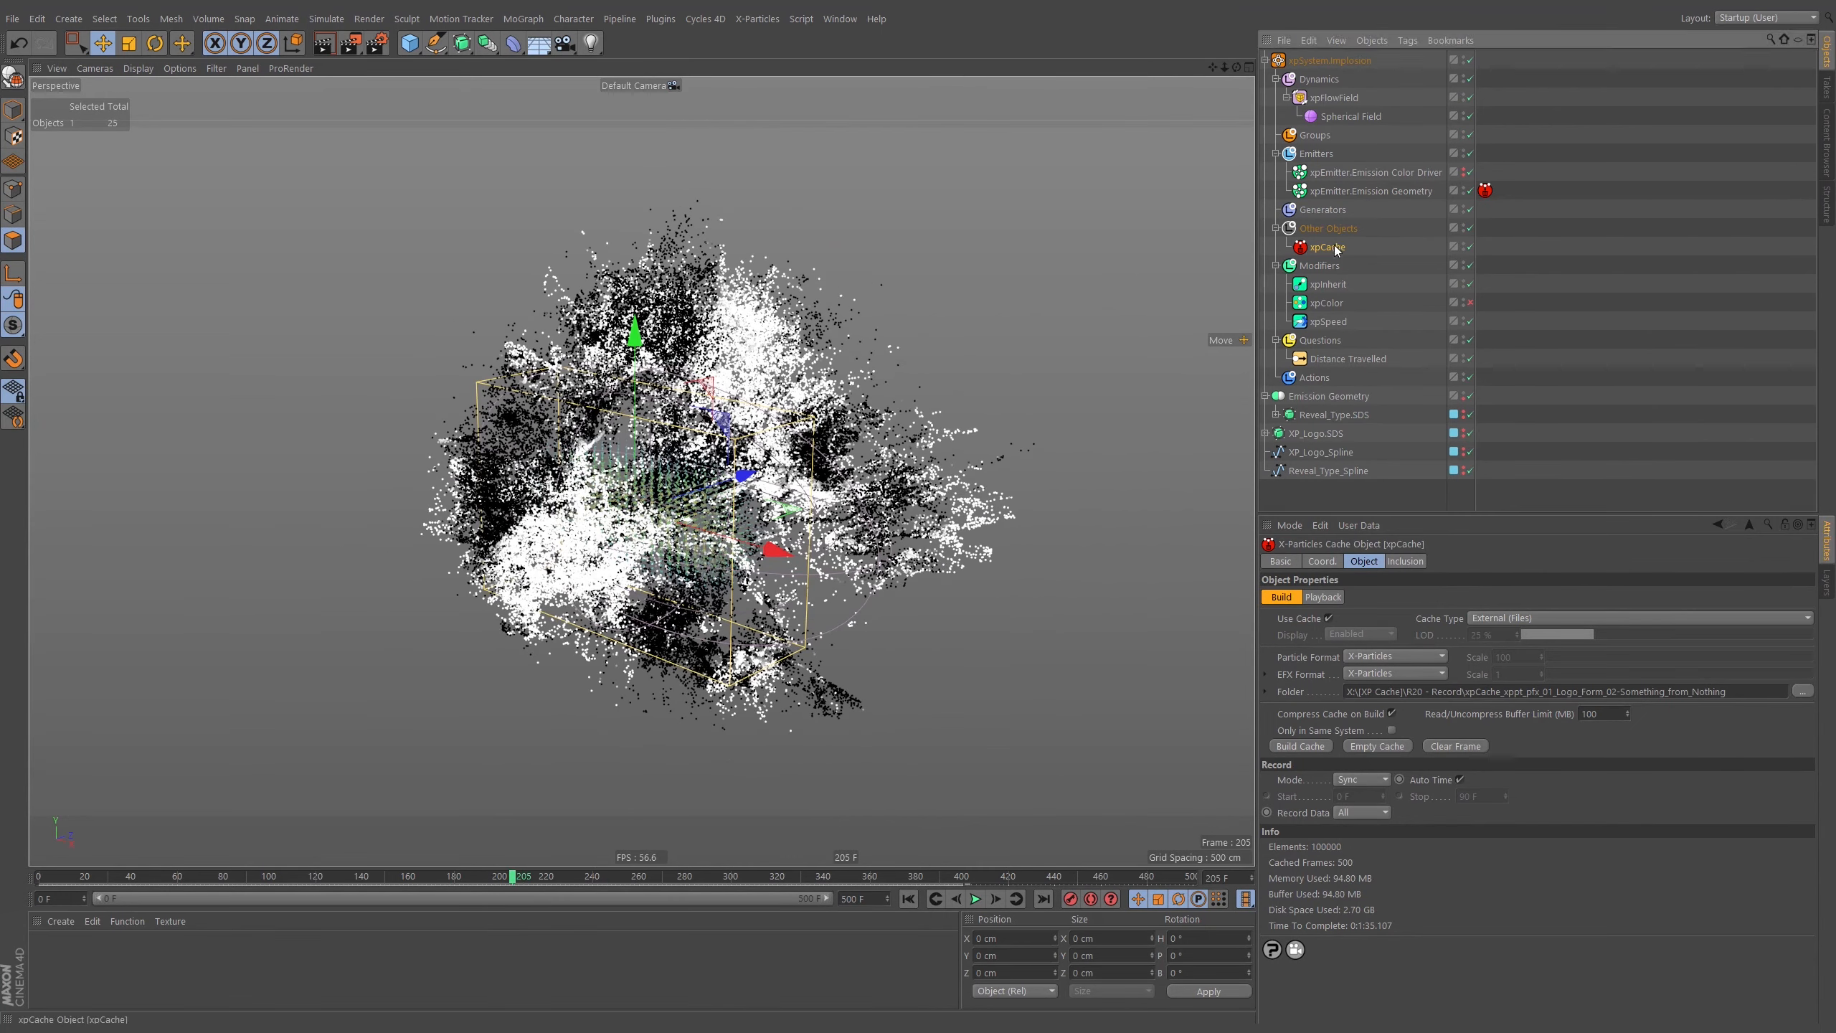
Set the cache's playback scale to 200 % and play the cached animation from frame 0.
click(1323, 597)
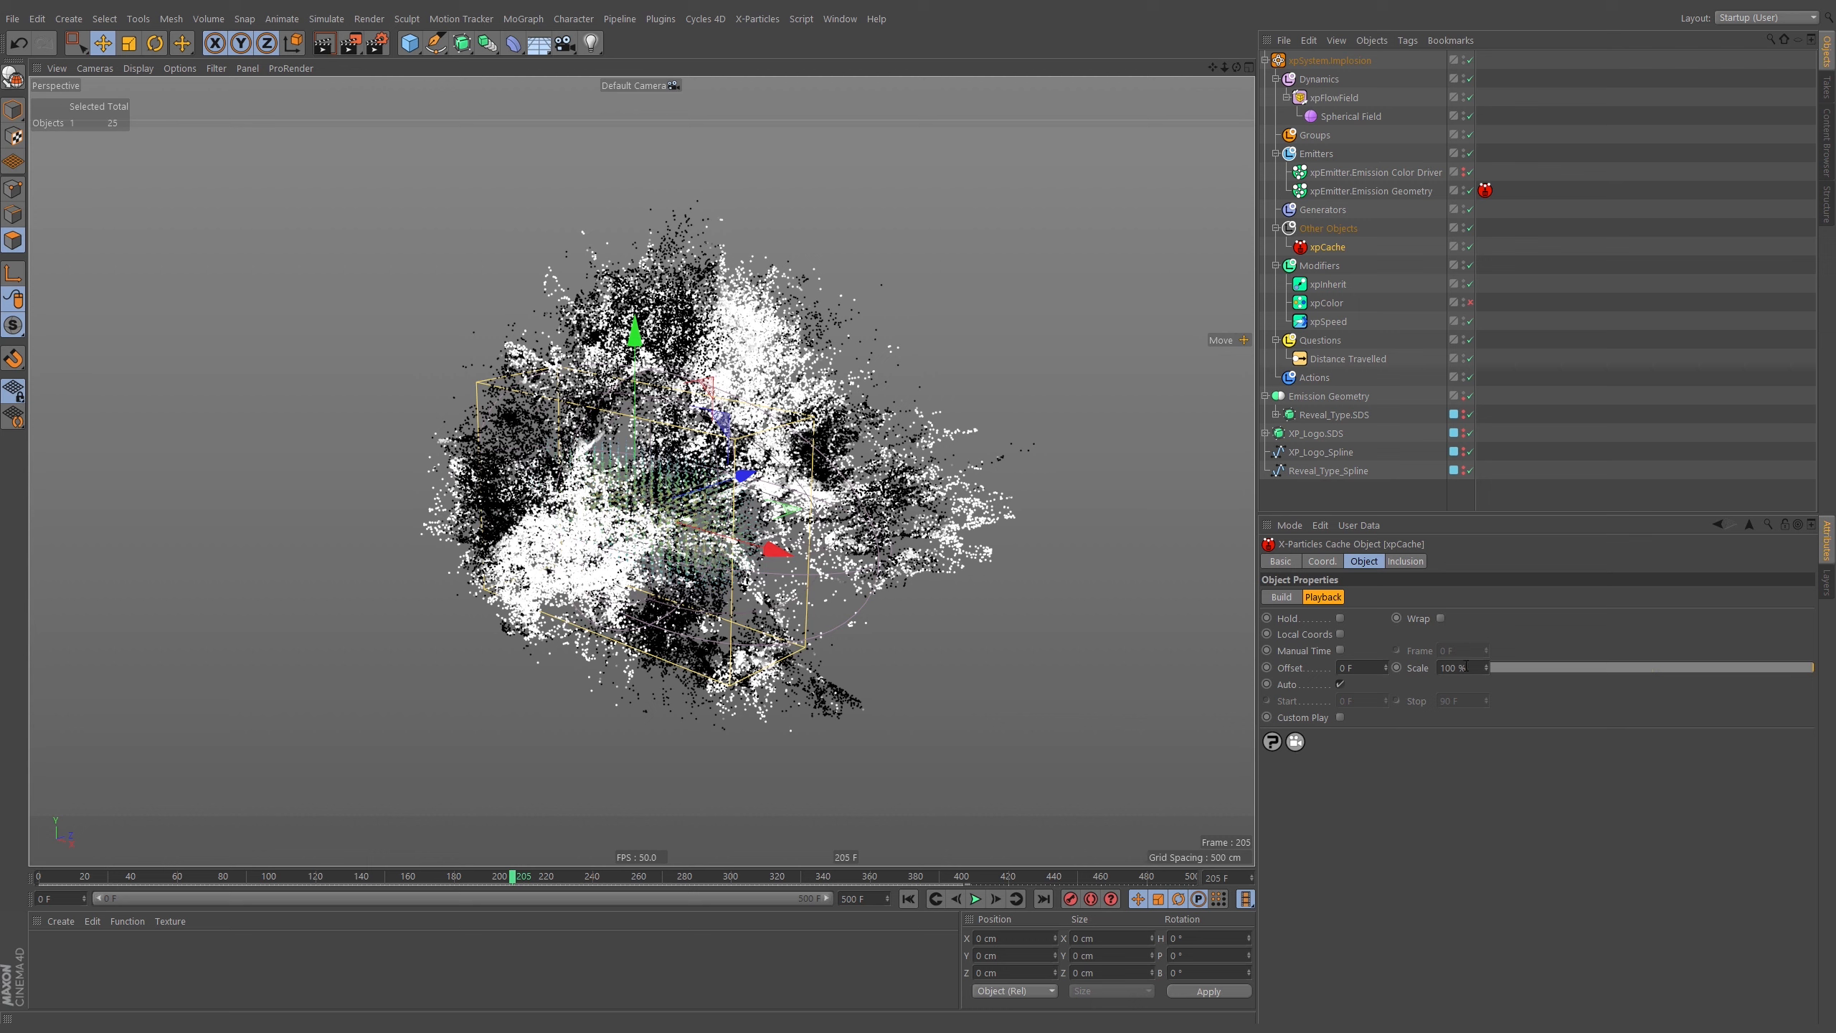
drag(1471, 669, 1430, 673)
text(200)
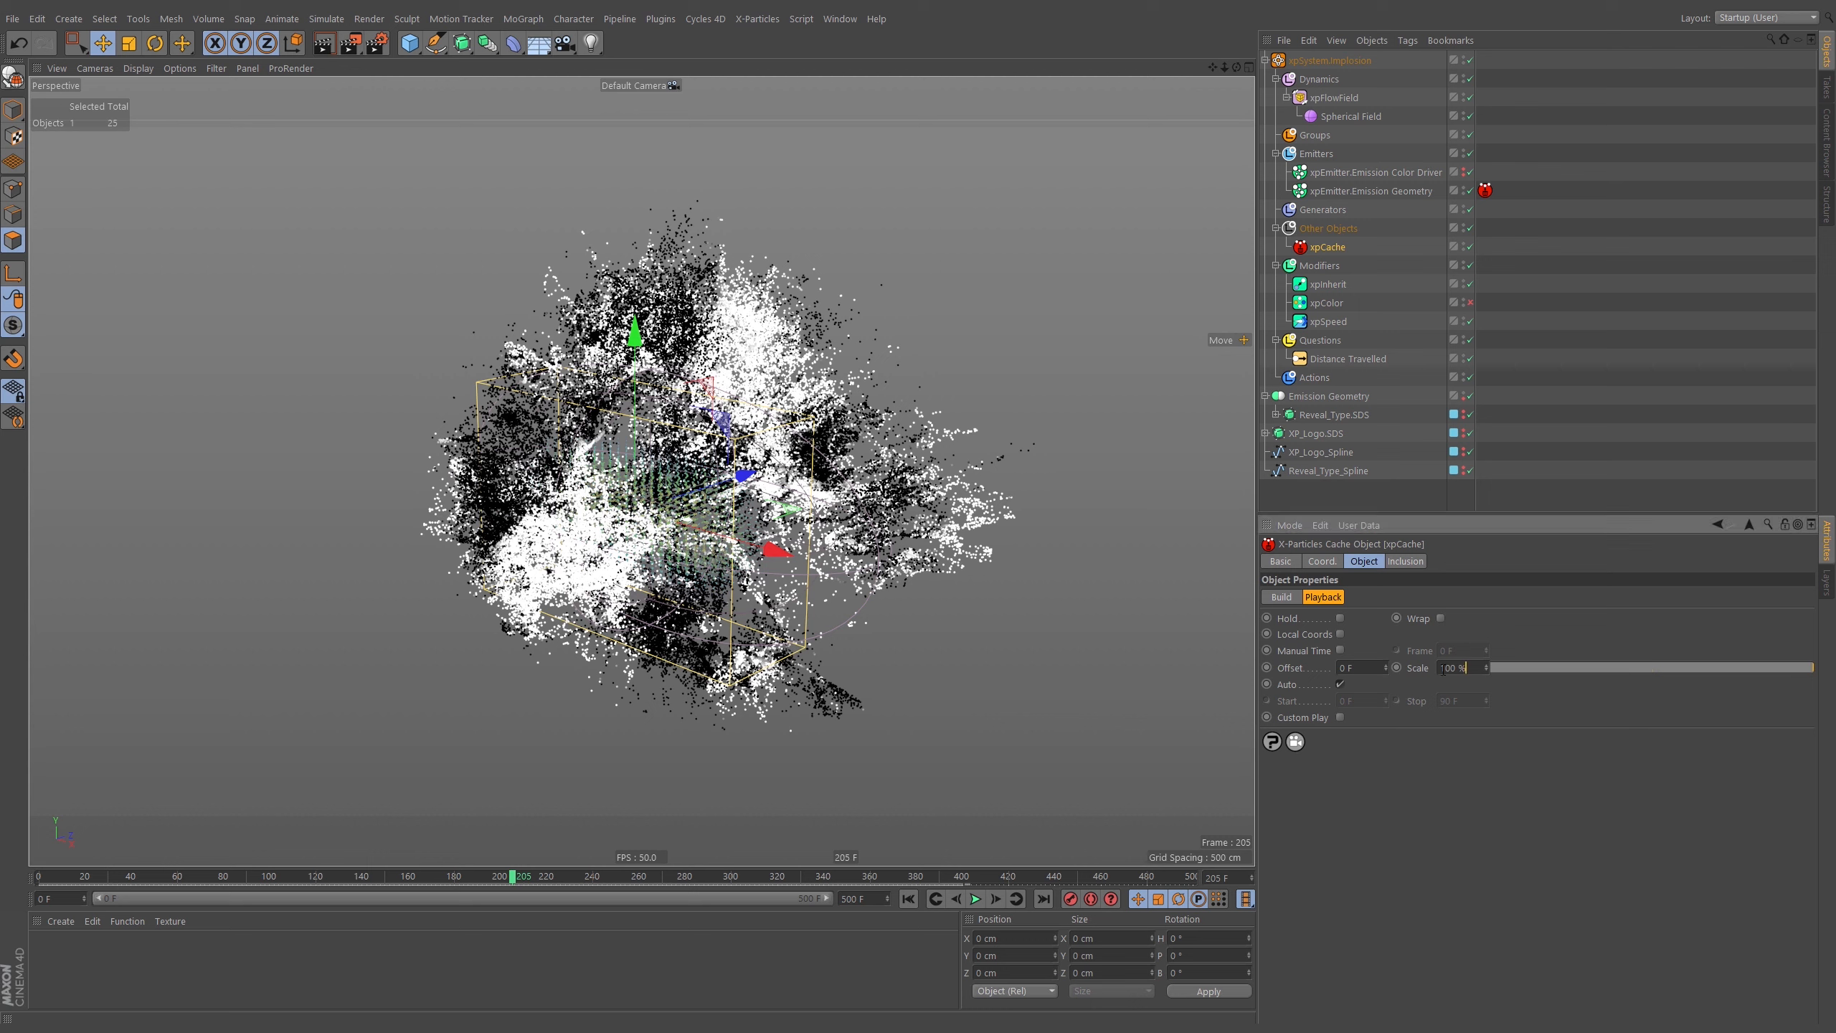
key(Return)
click(909, 899)
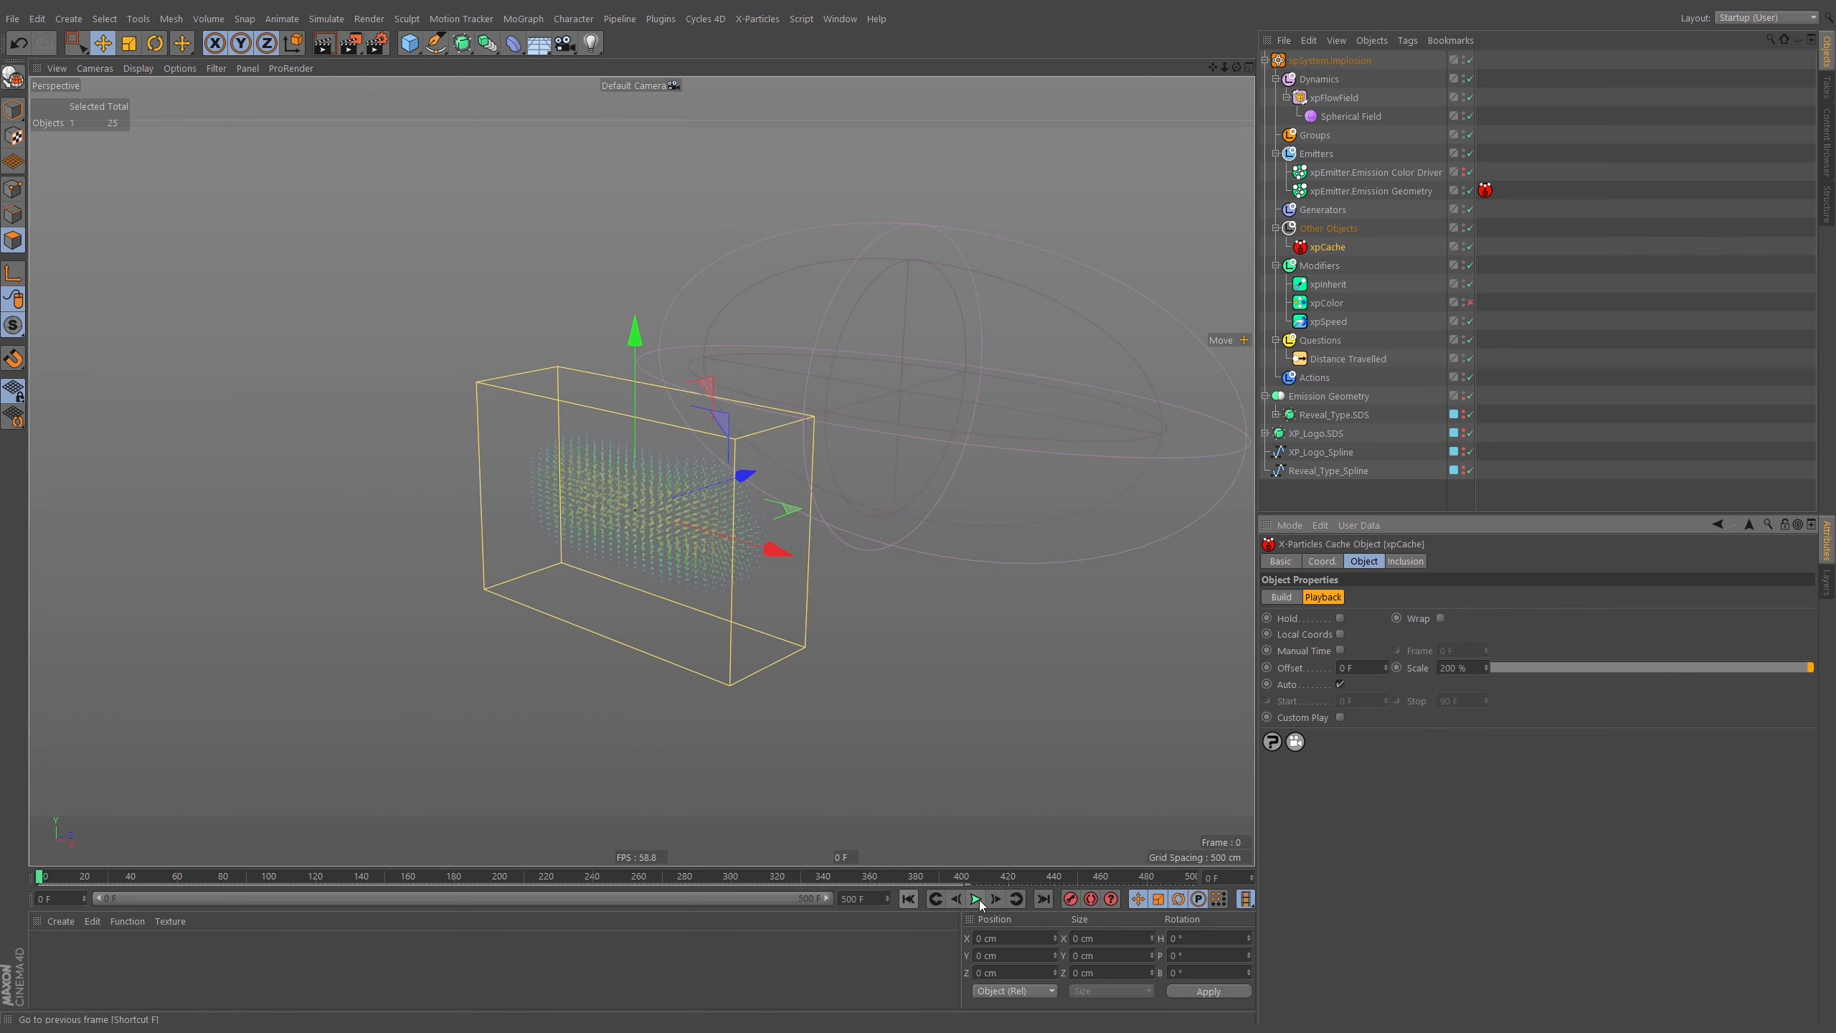
click(977, 899)
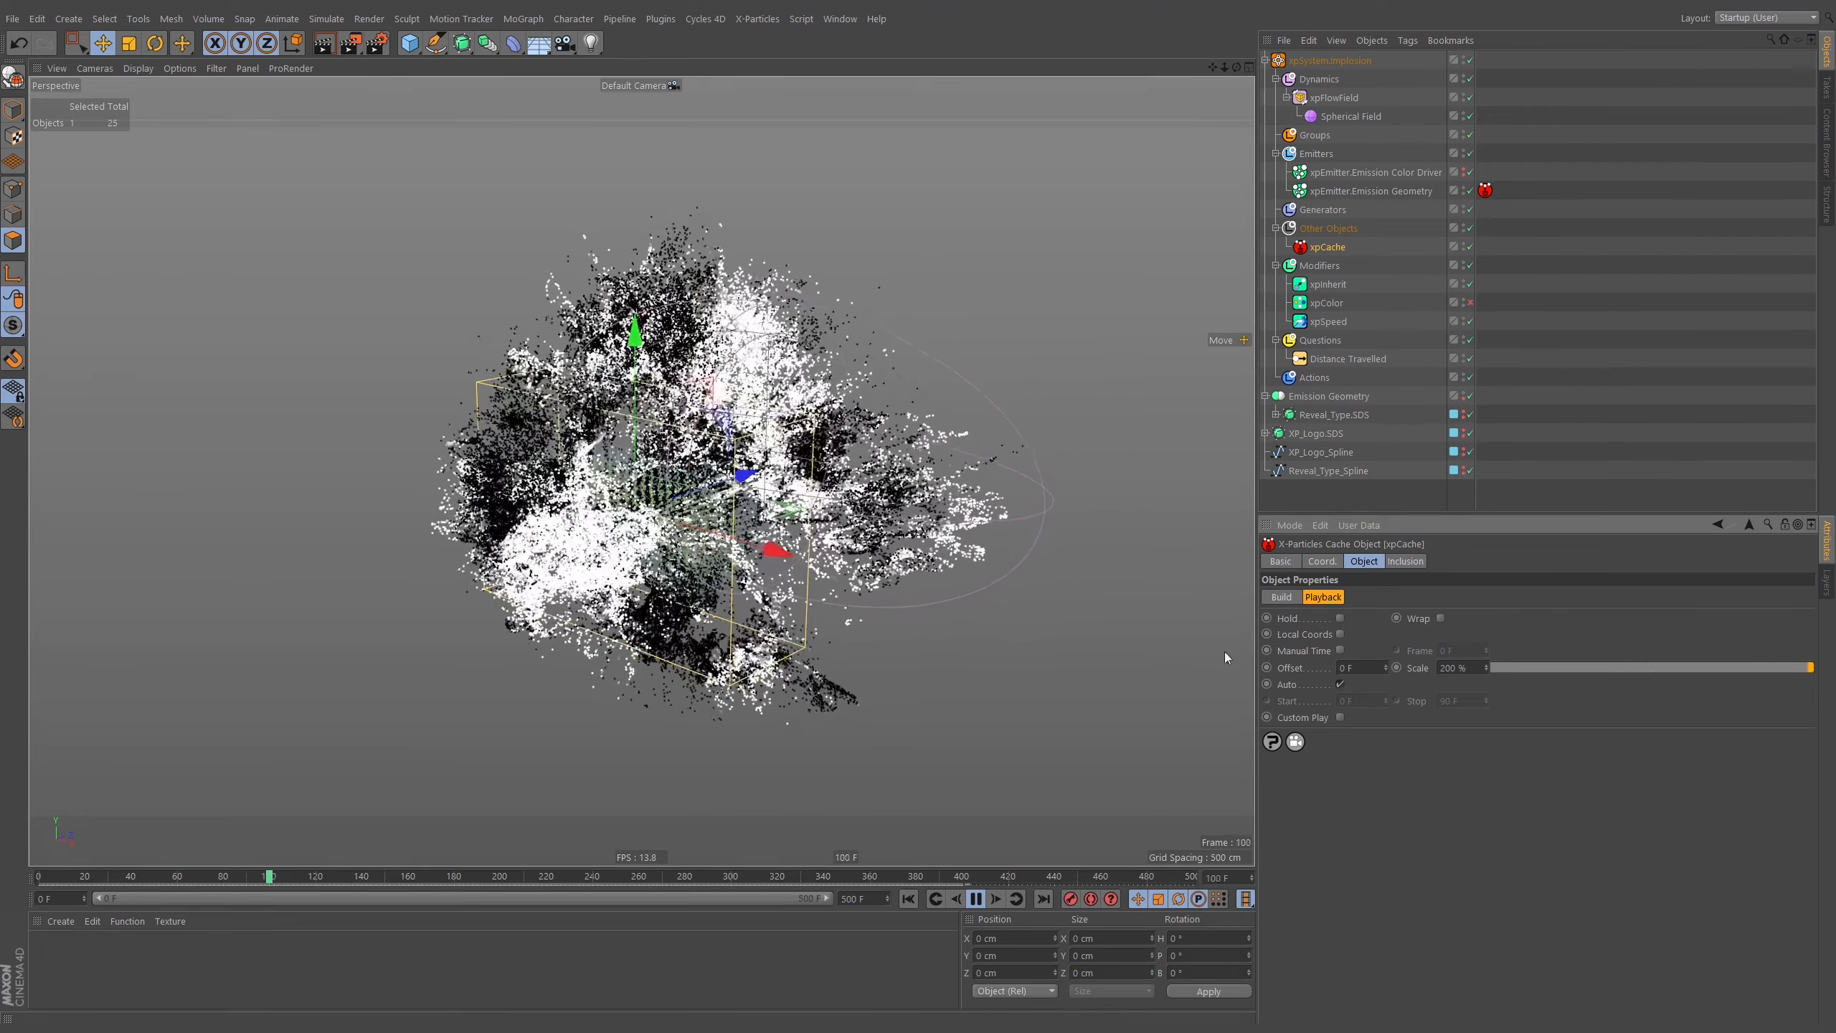
drag(334, 875, 381, 884)
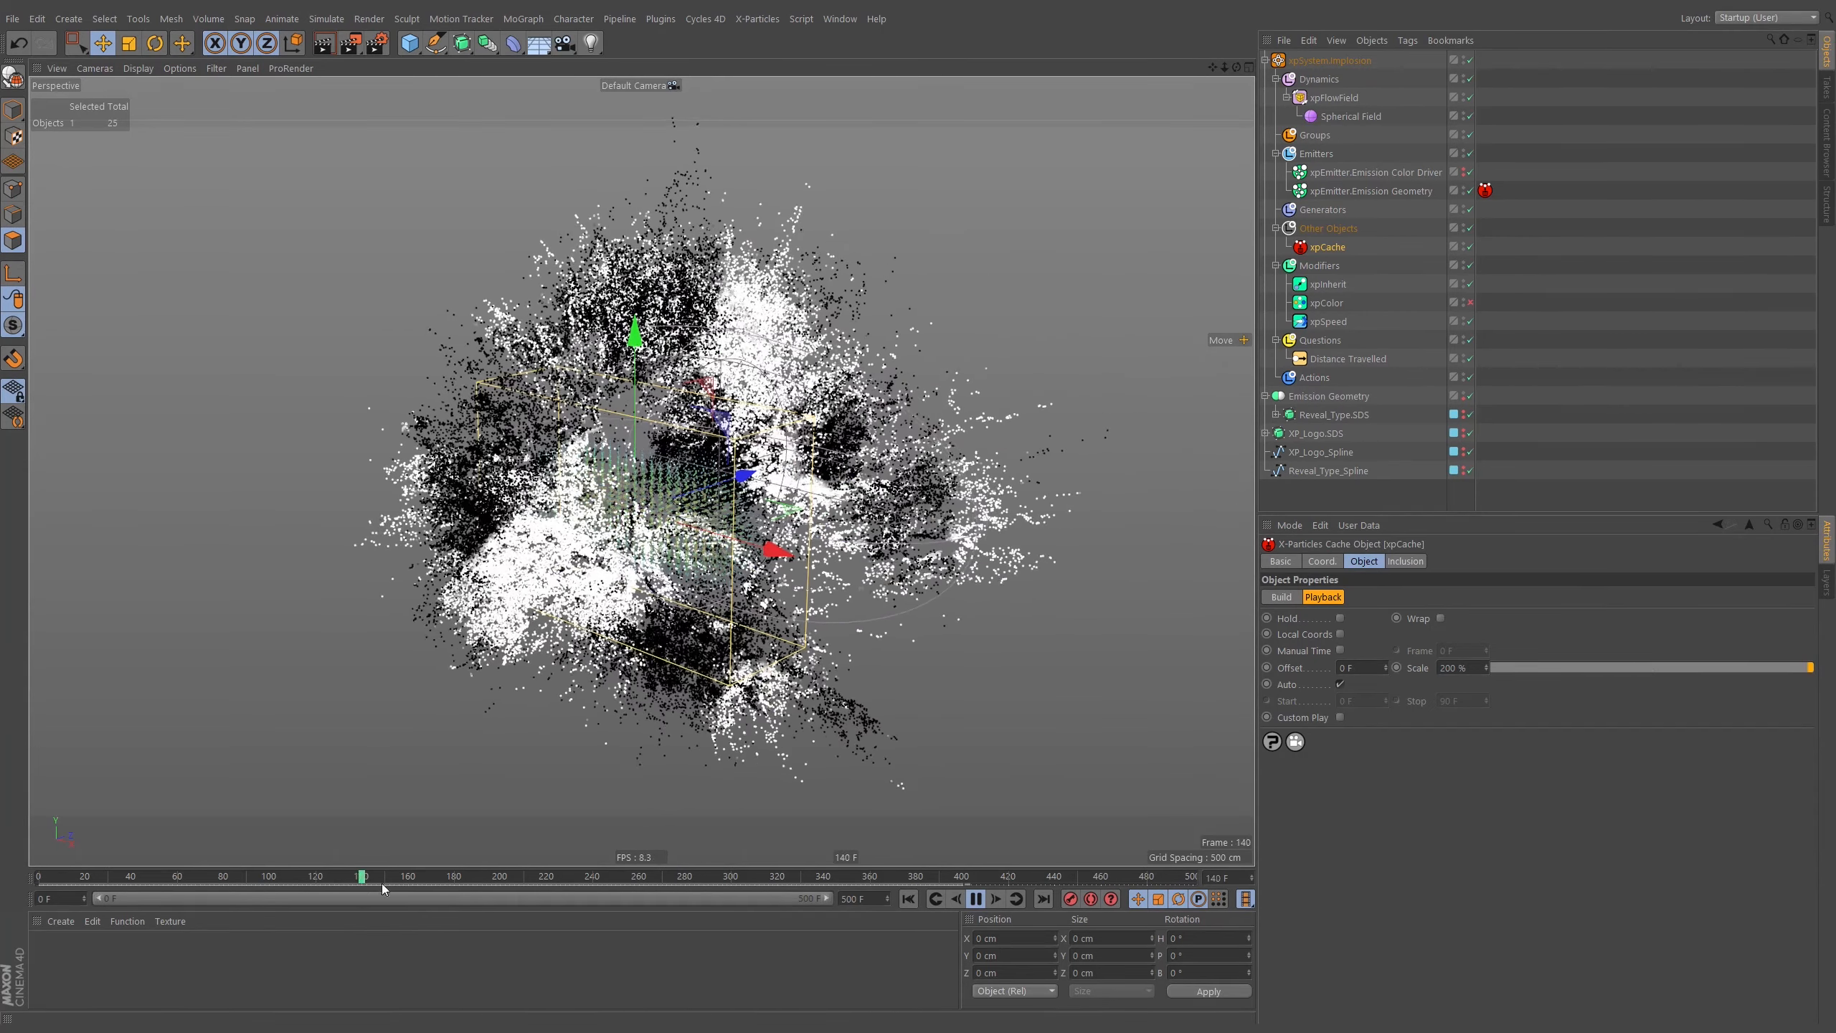
click(909, 899)
click(976, 899)
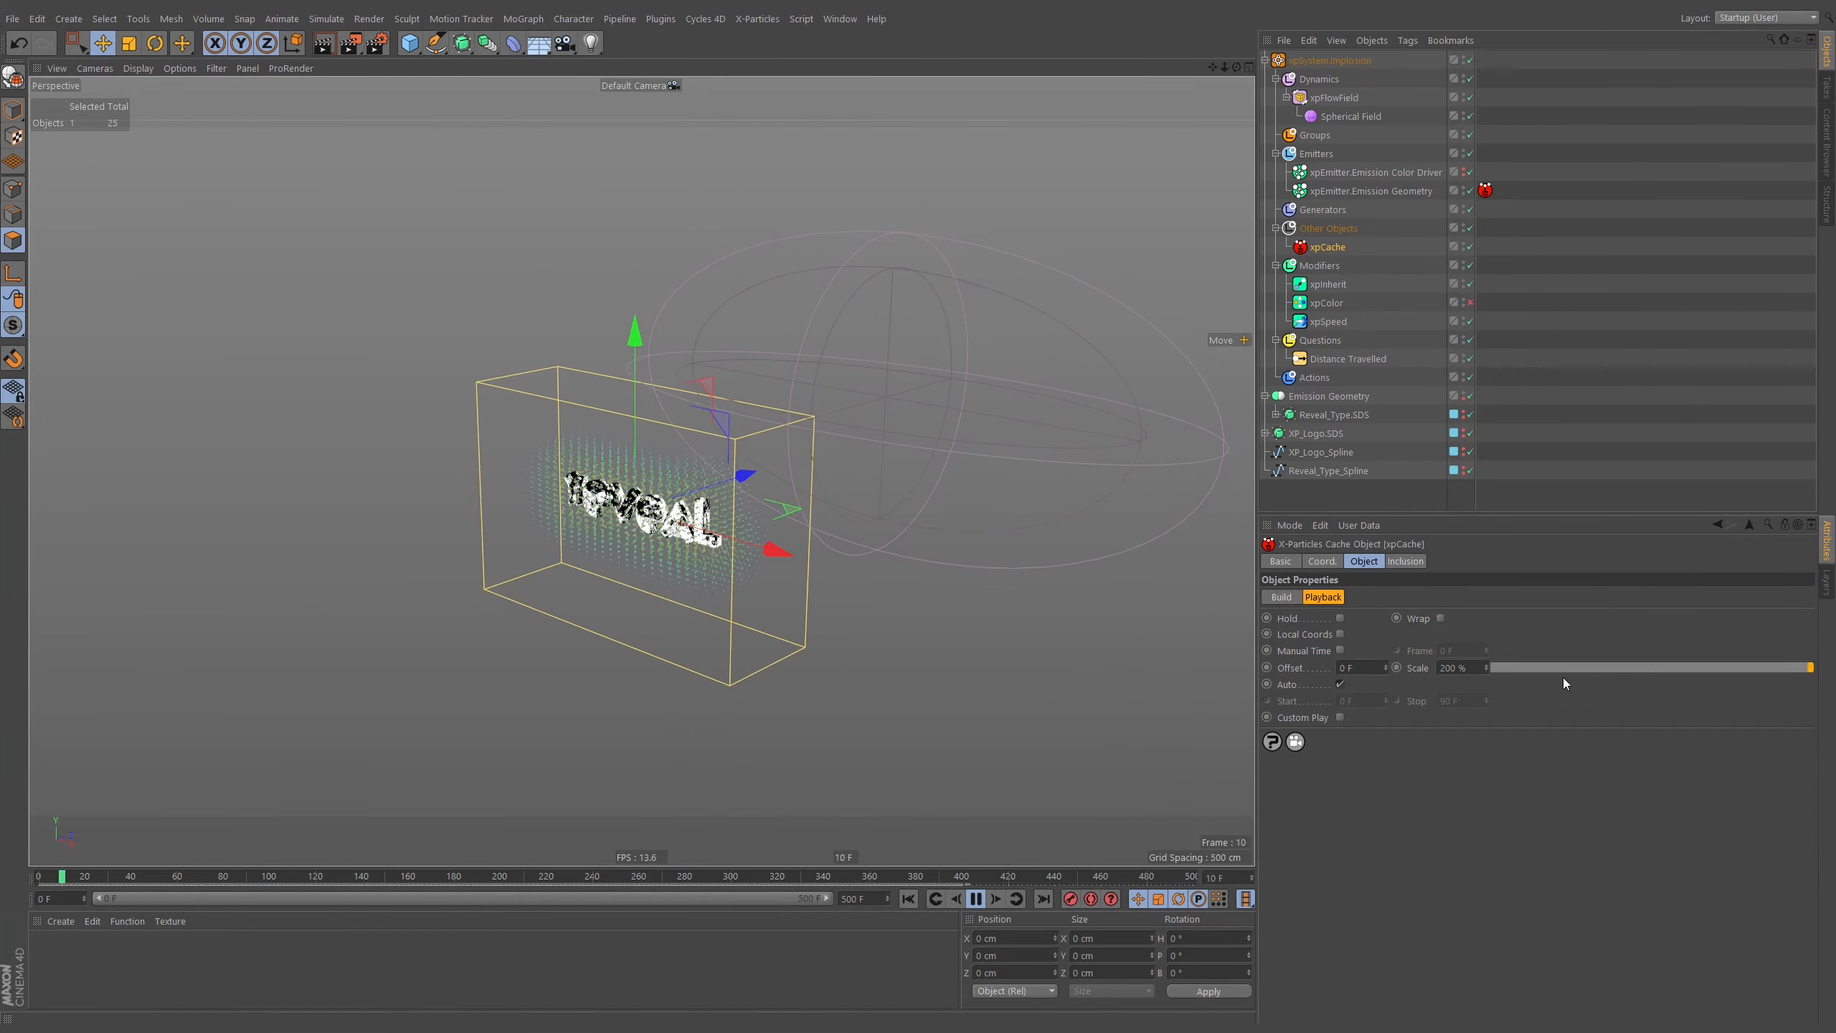
Set the cache's playback scale to about 35 % and disable the xpFlowField with its Spherical Field while reviewing the slowed playback.
drag(1615, 666, 1696, 669)
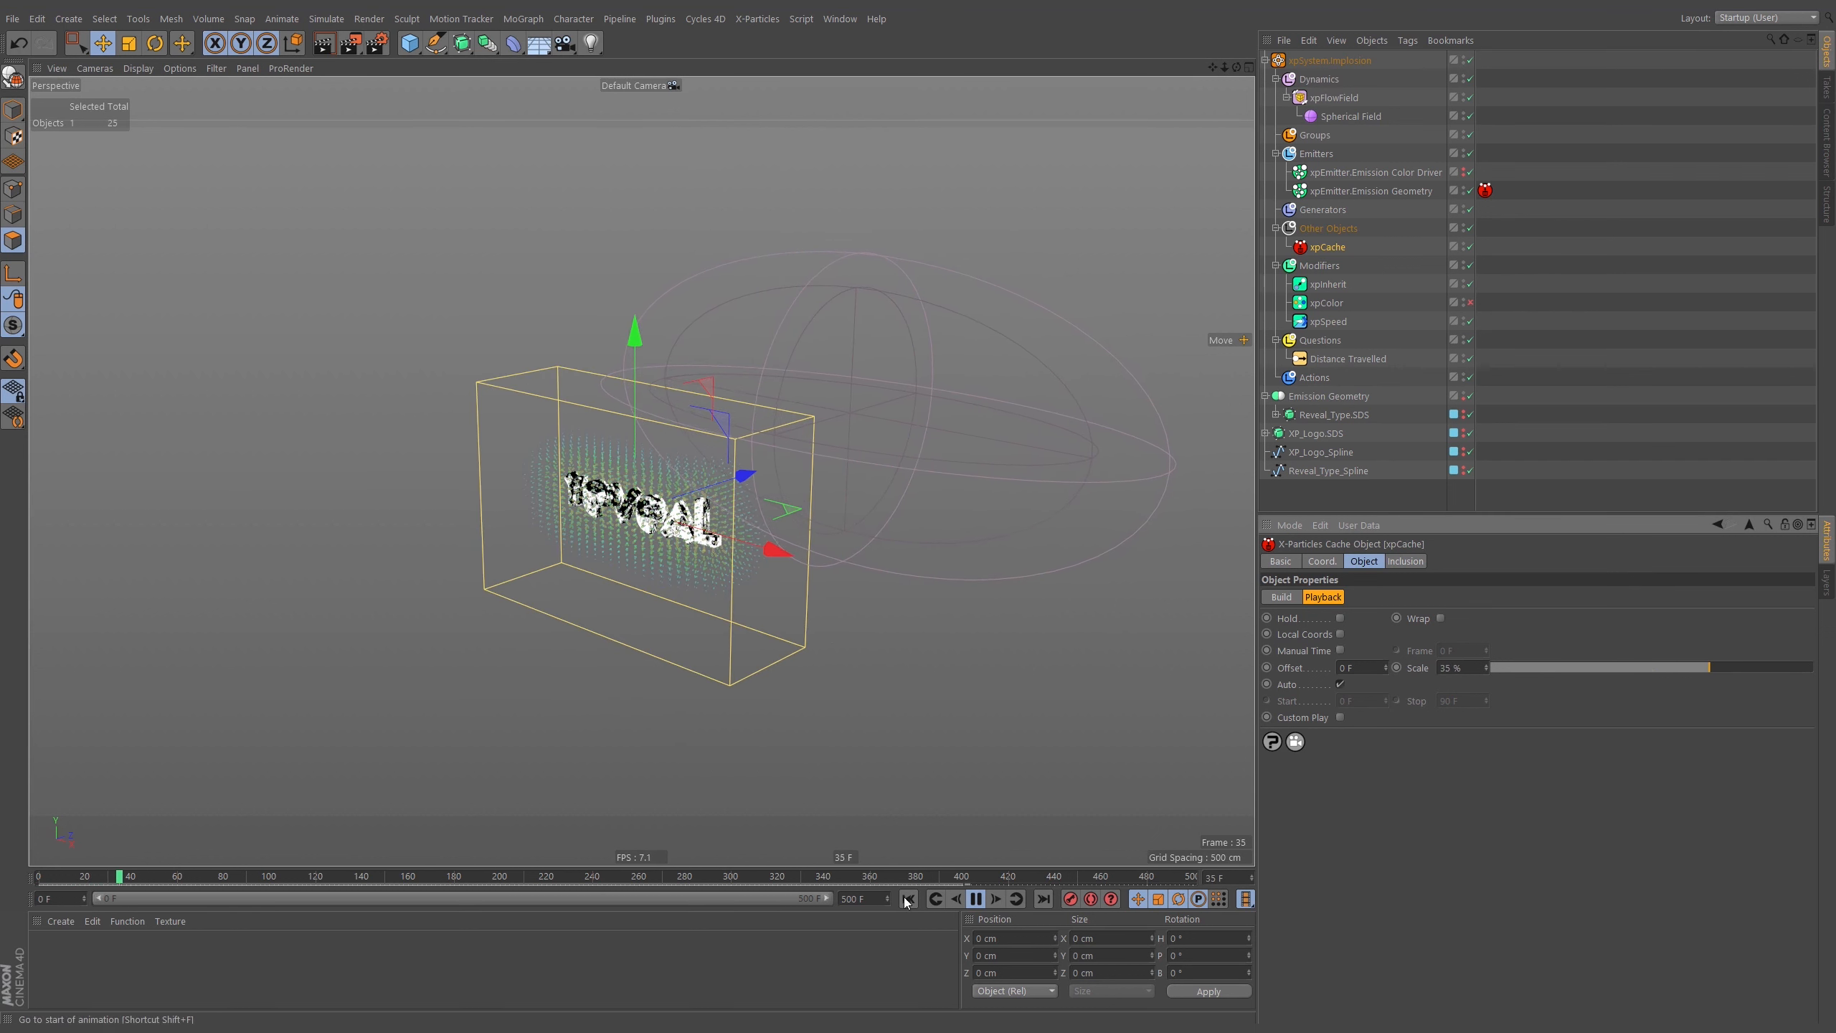
click(909, 899)
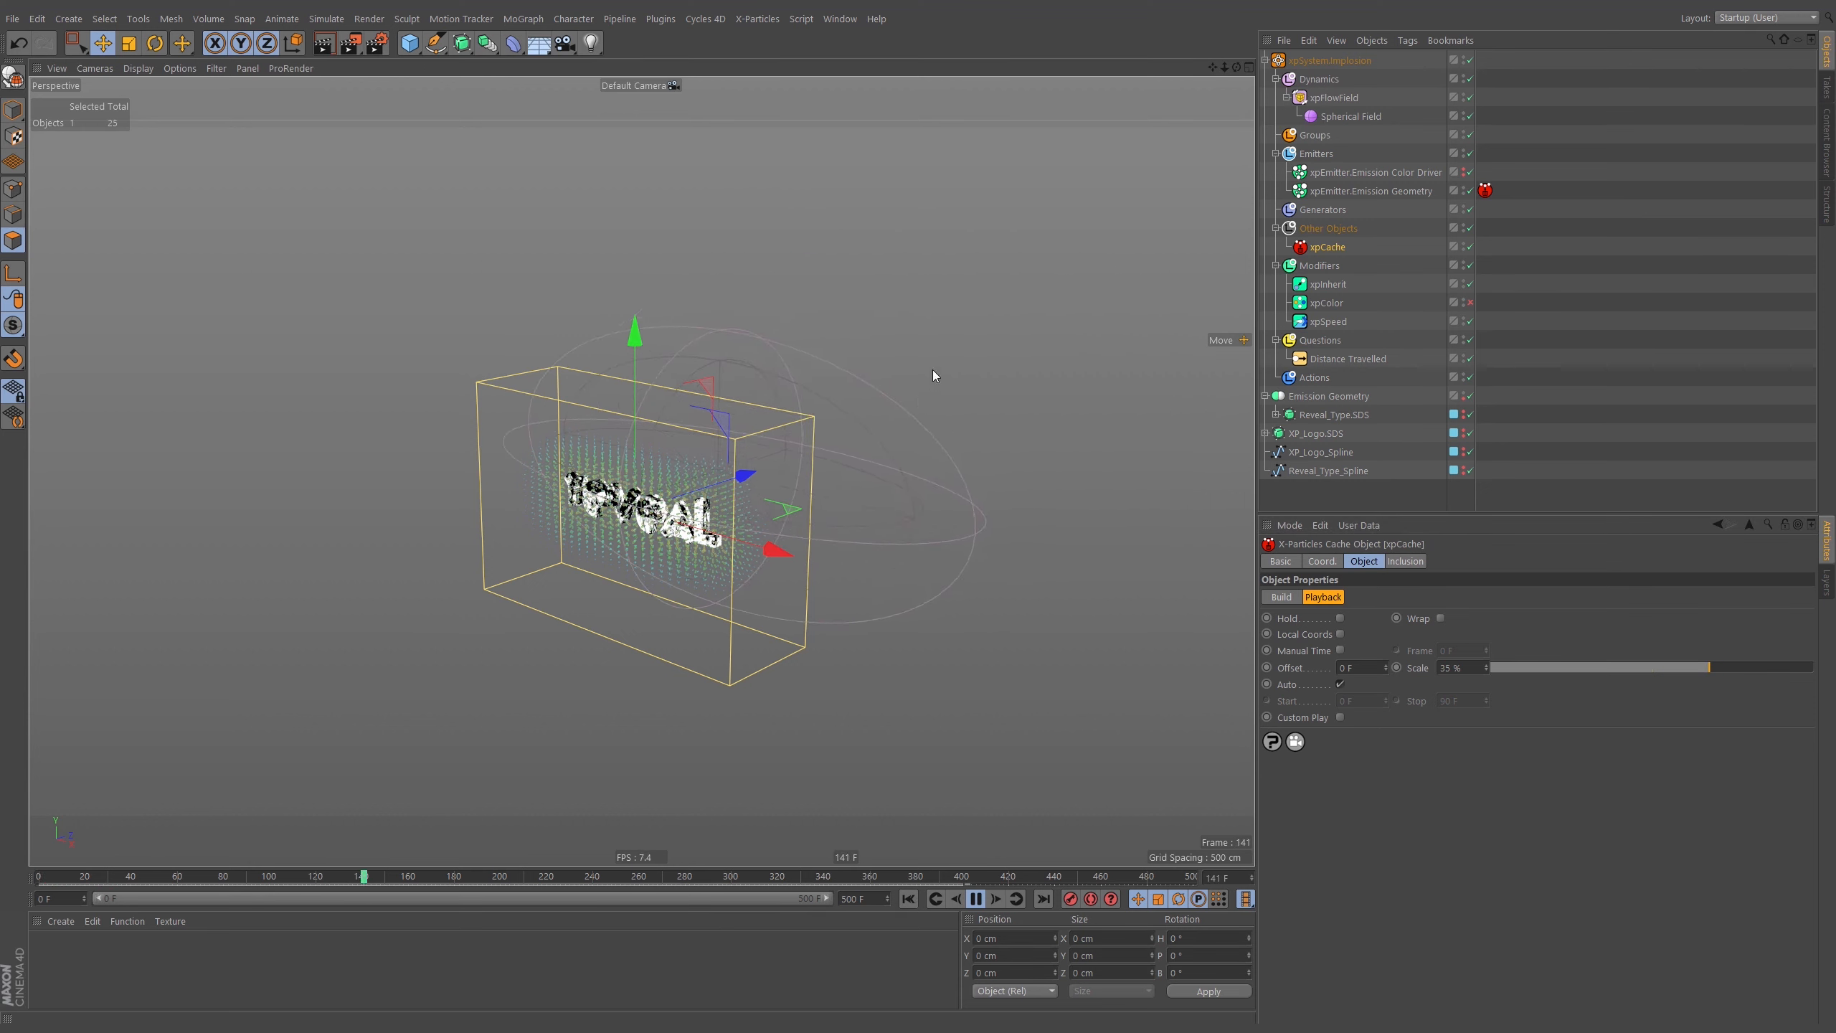
click(1470, 97)
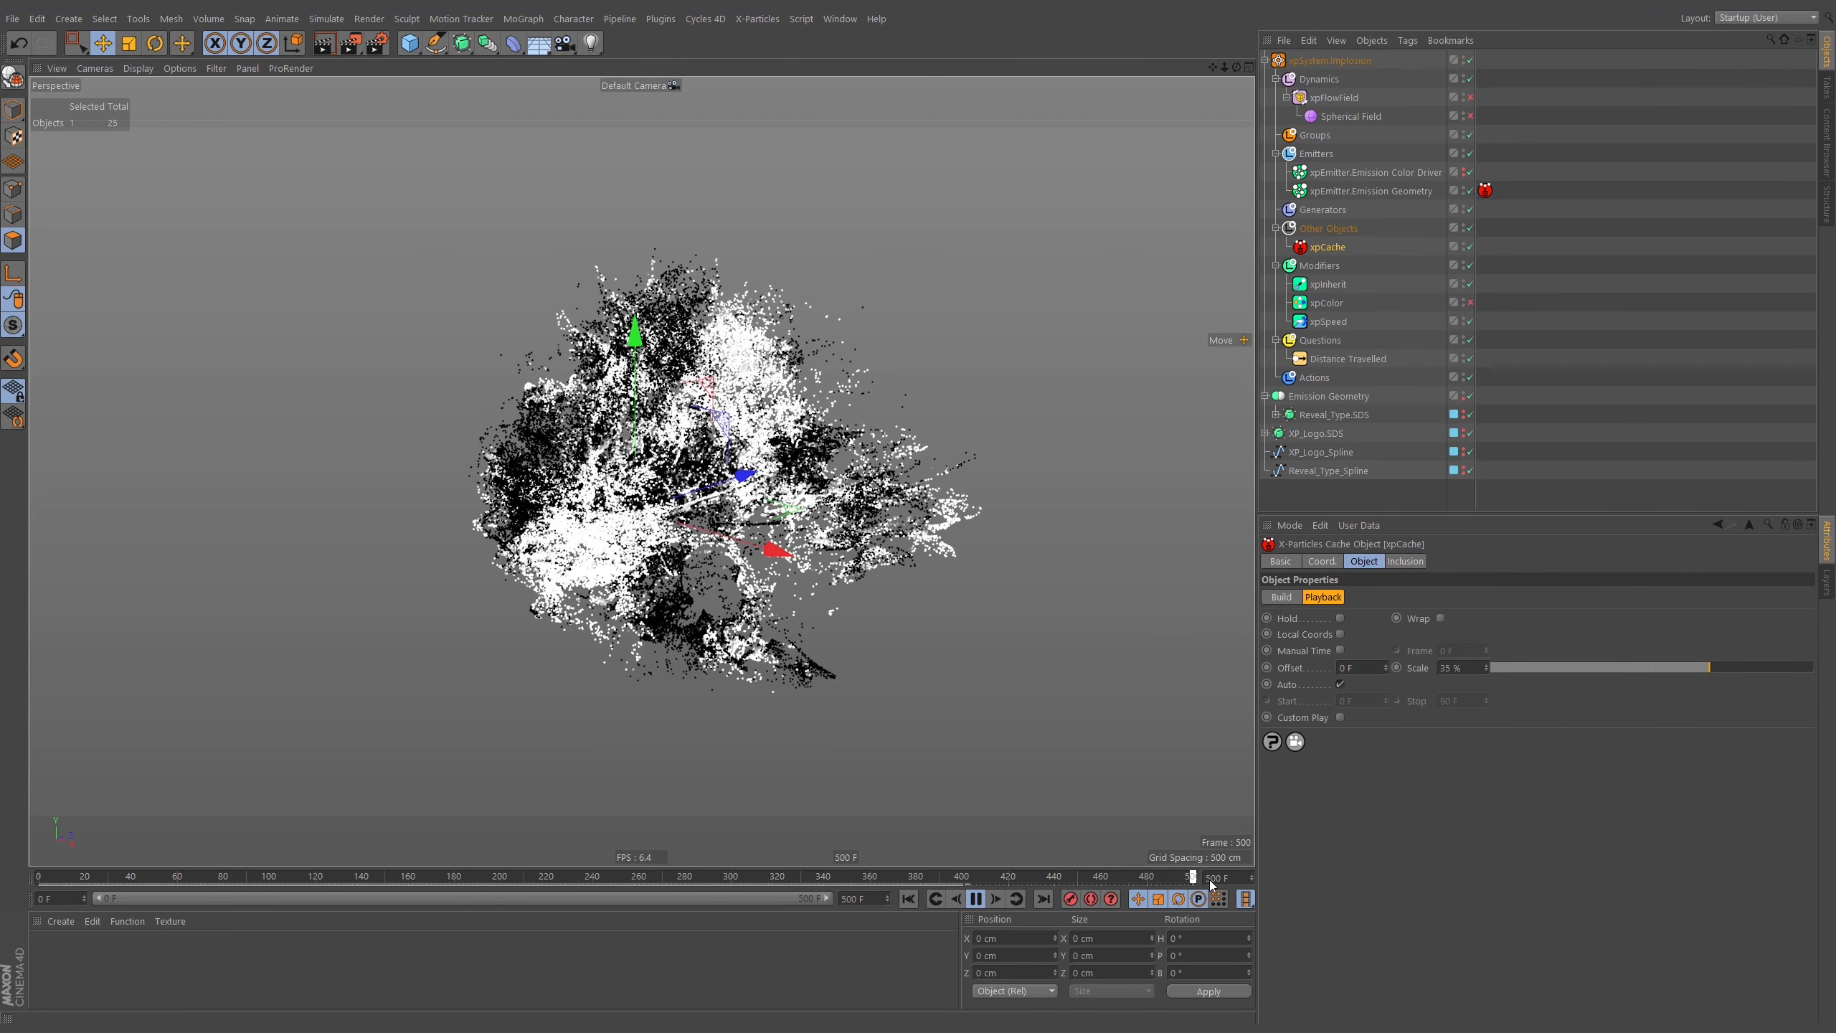
drag(1211, 885, 430, 872)
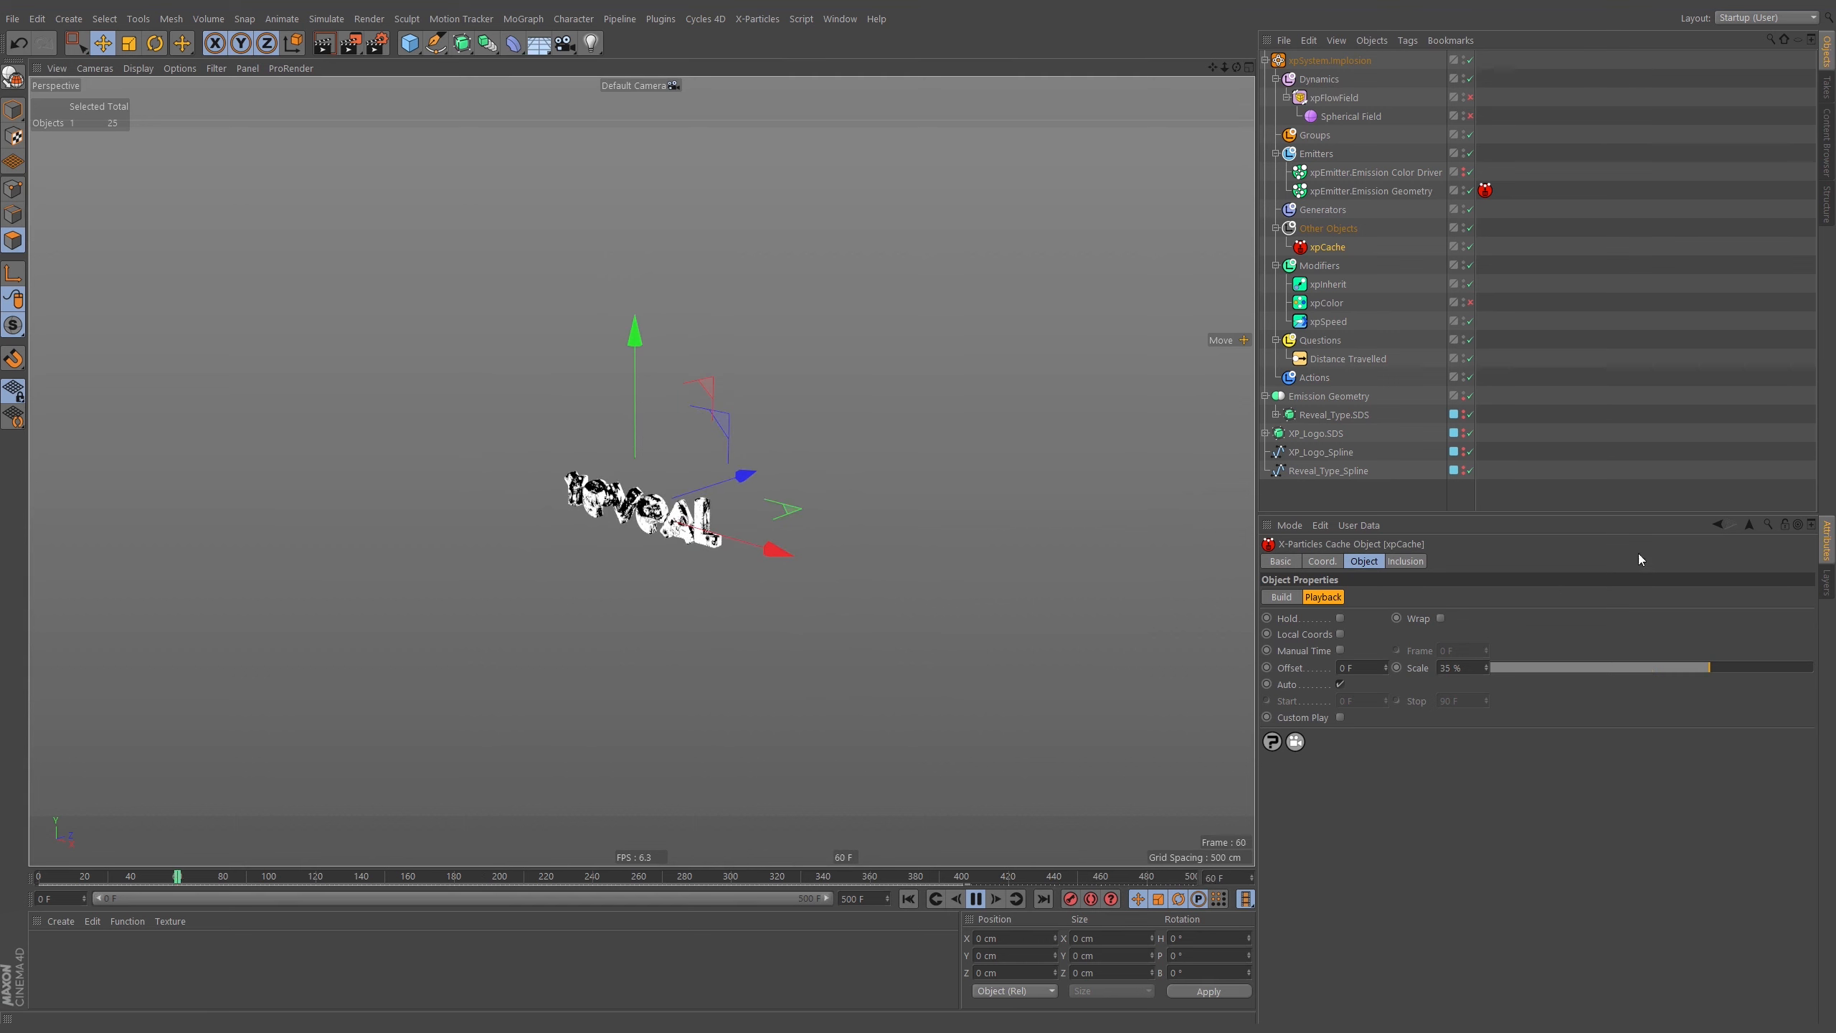
Set the cache's playback scale to -100 % and review the reversed animation from frame 0 through frame 397.
click(1467, 668)
text(100)
key(Return)
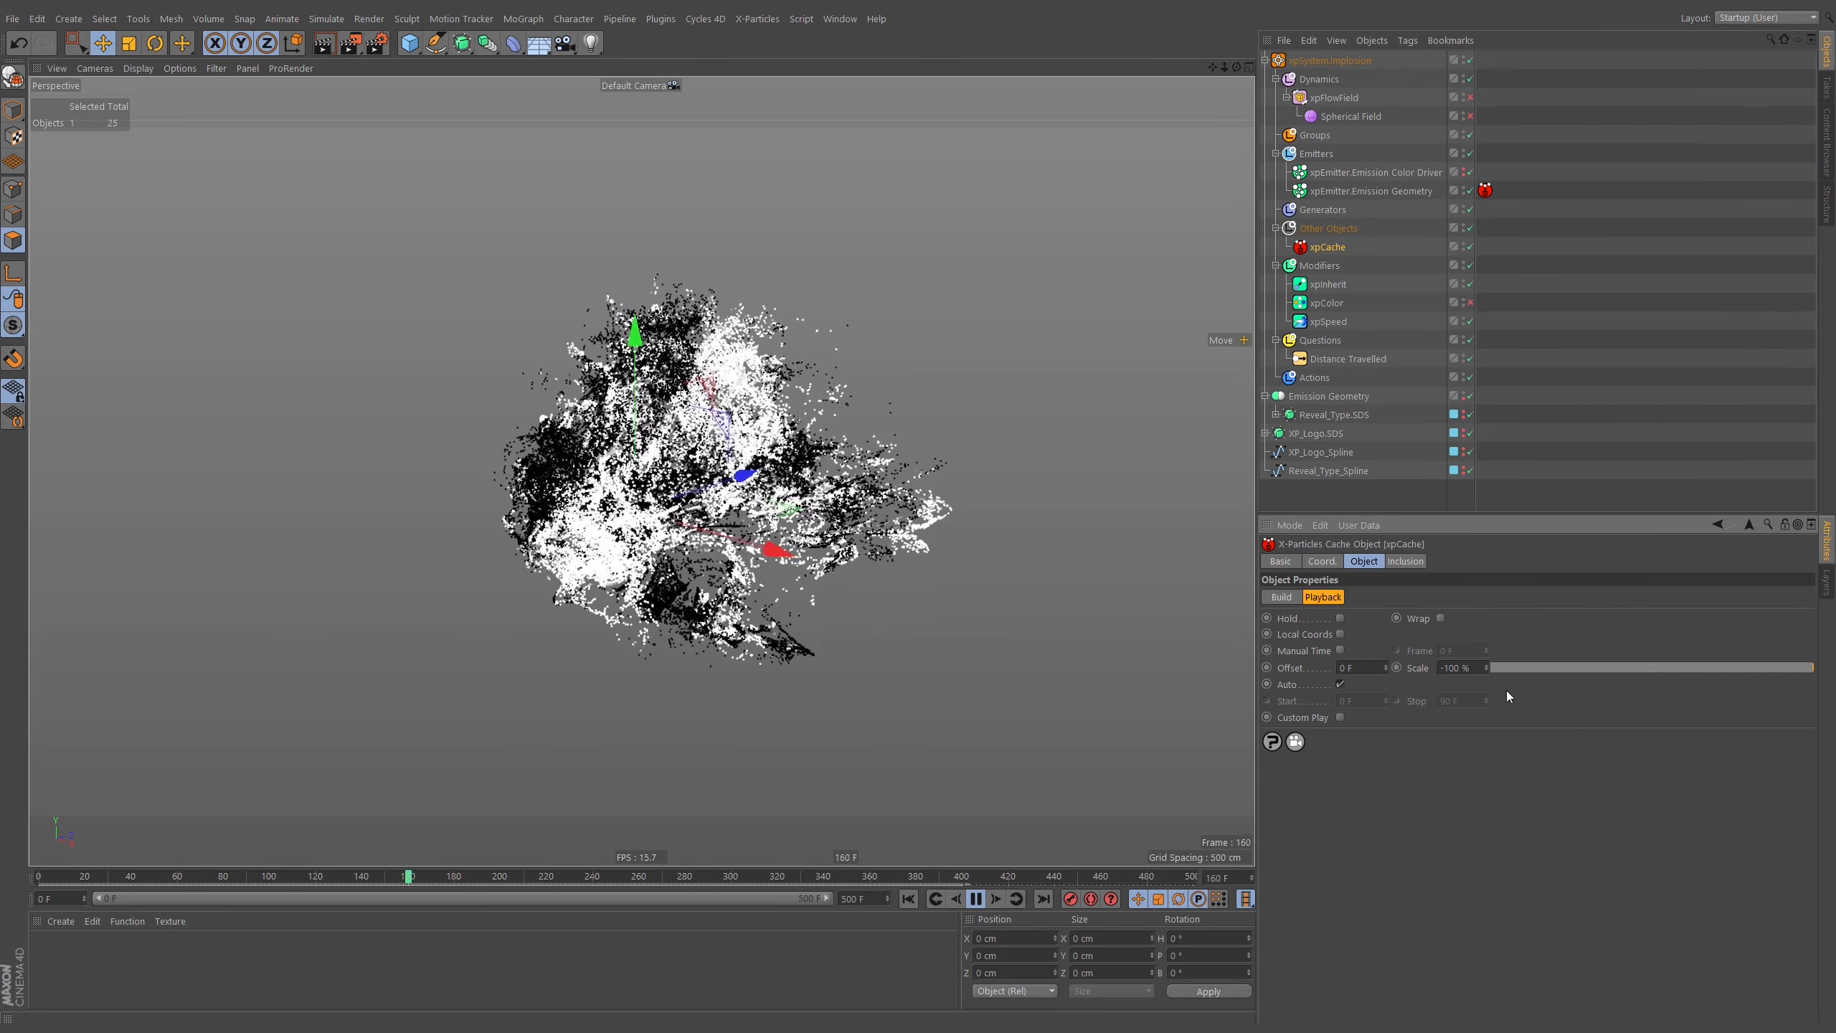
text(-)
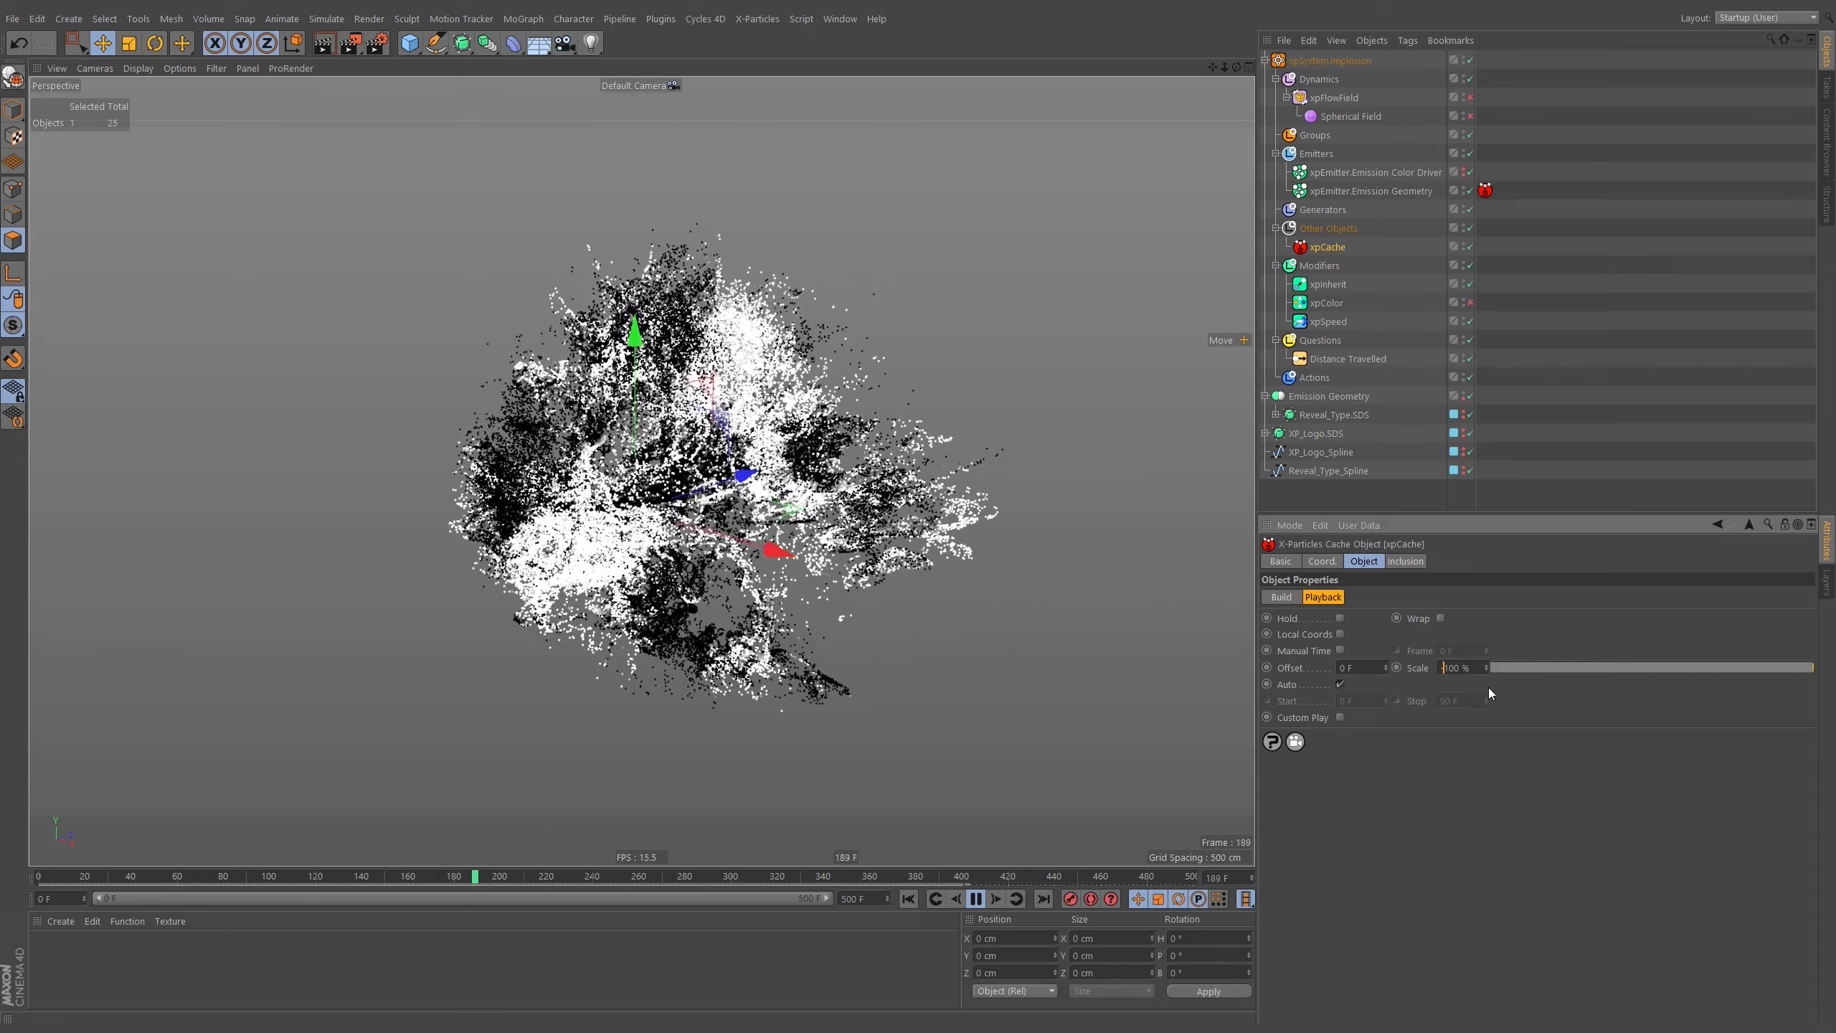
key(Return)
click(908, 898)
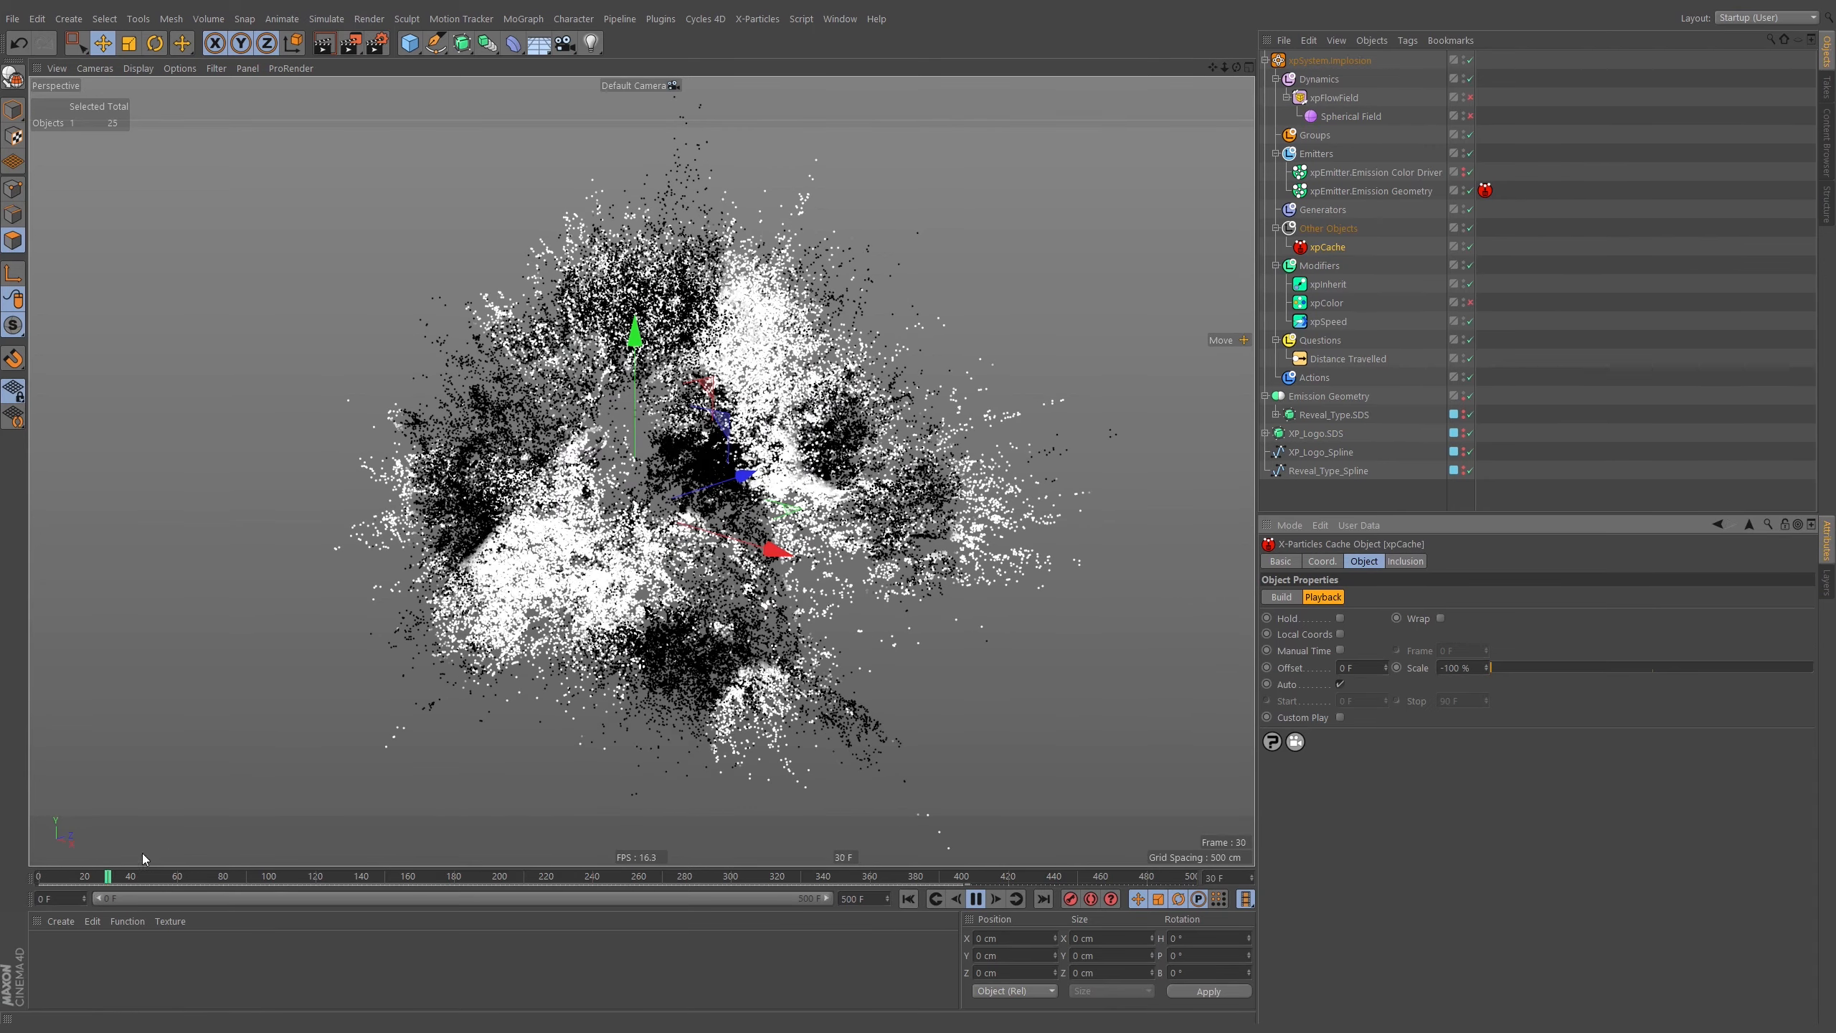
drag(124, 878, 249, 880)
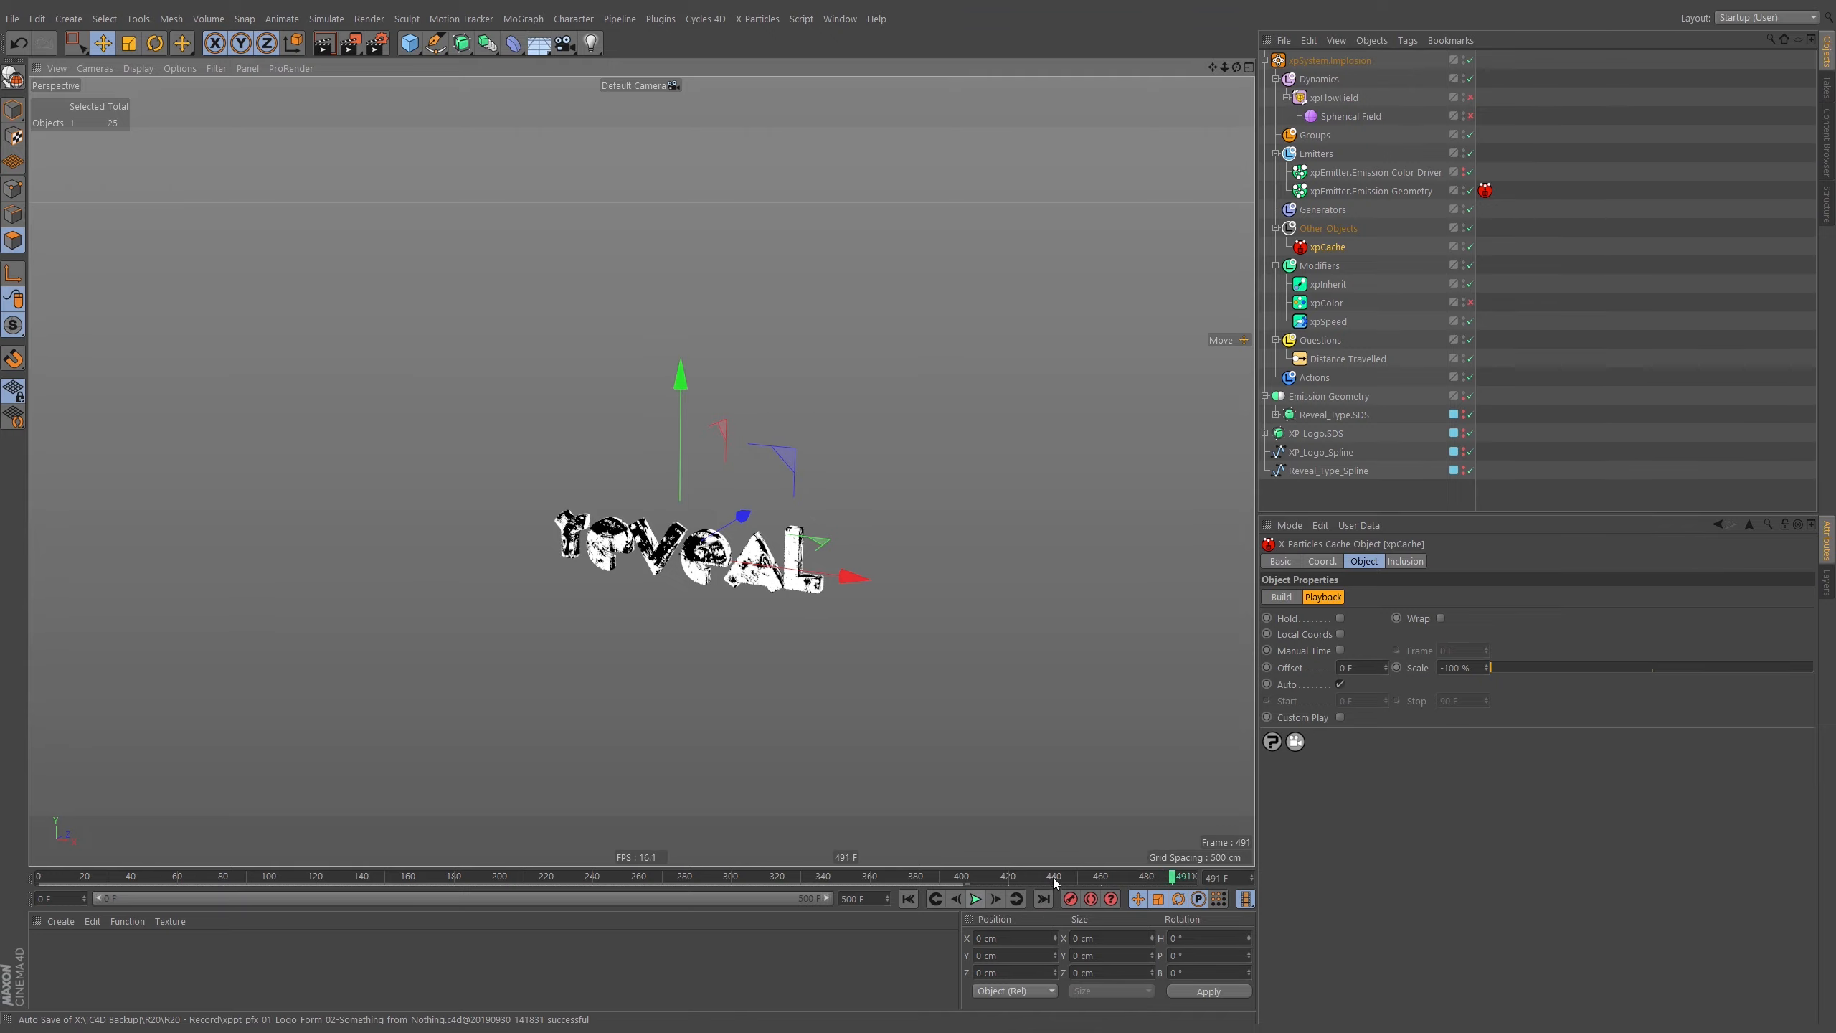
drag(122, 878, 955, 878)
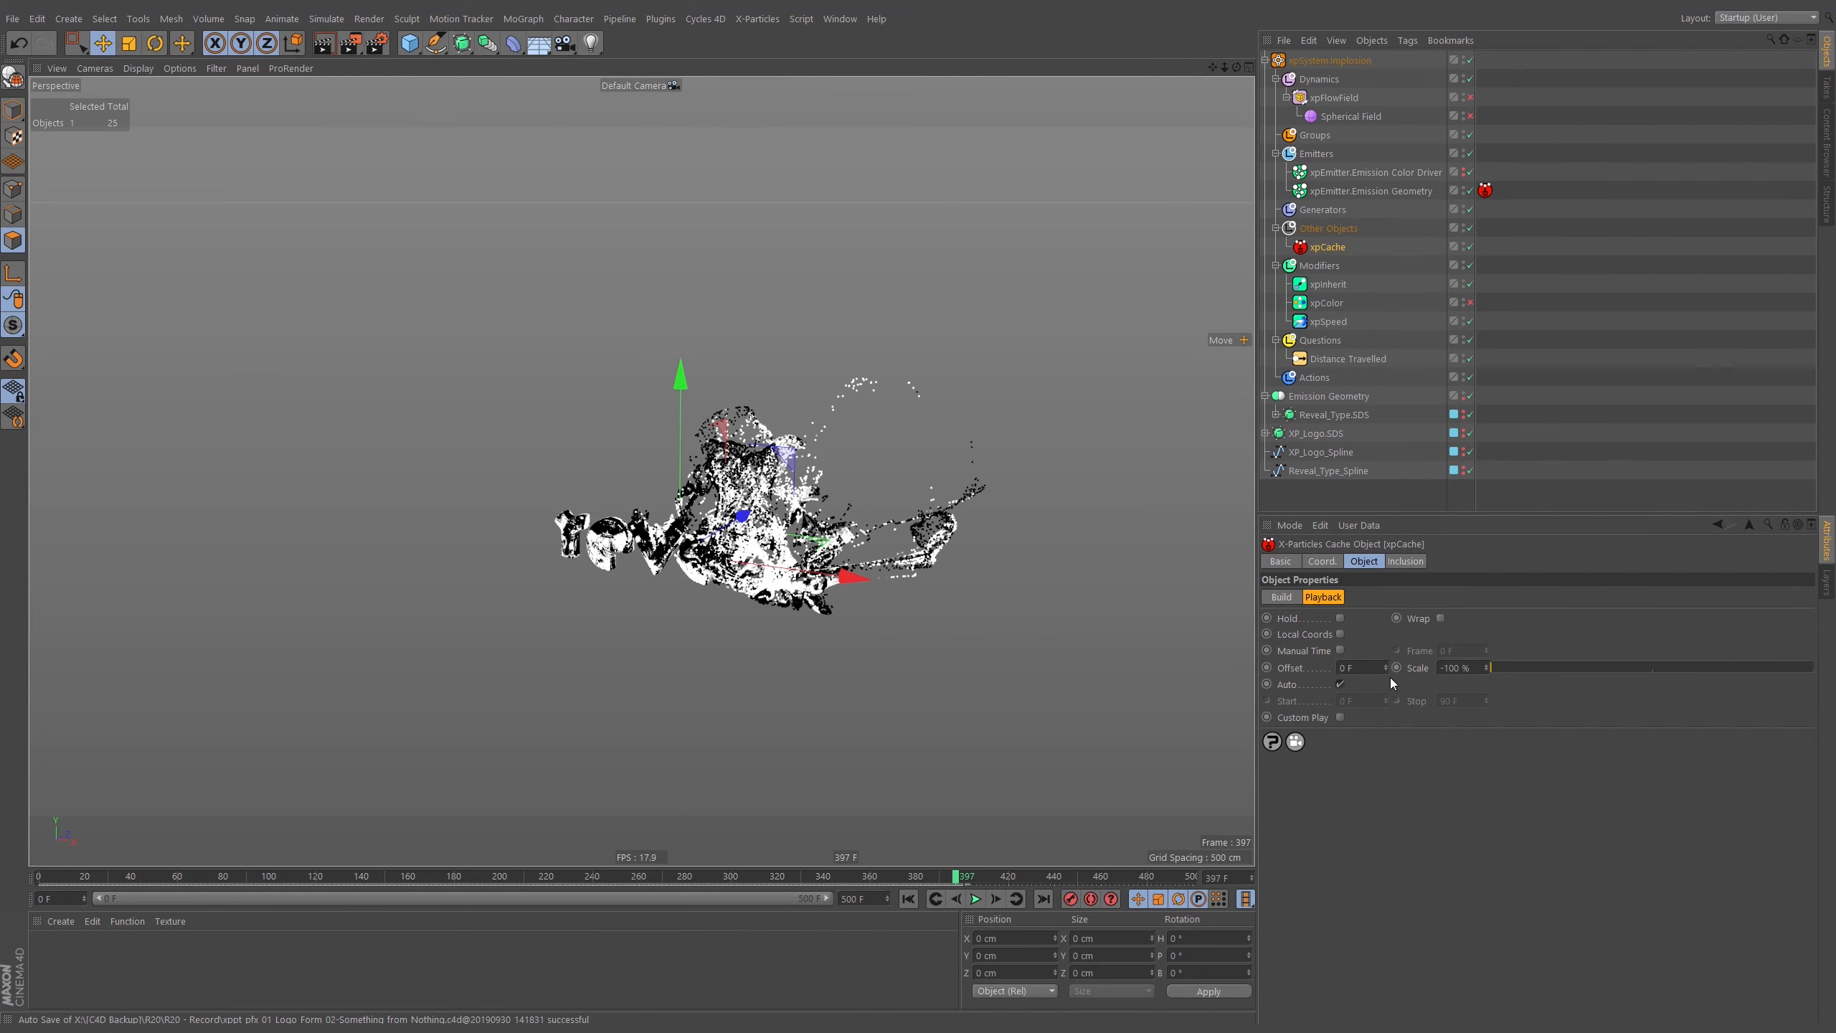
Move to frame 373 and set the cache's playback offset to 58 F.
mouse_move(1386, 666)
mouse_down()
mouse_move(1392, 644)
mouse_move(1392, 678)
mouse_up()
key(ctrl+z)
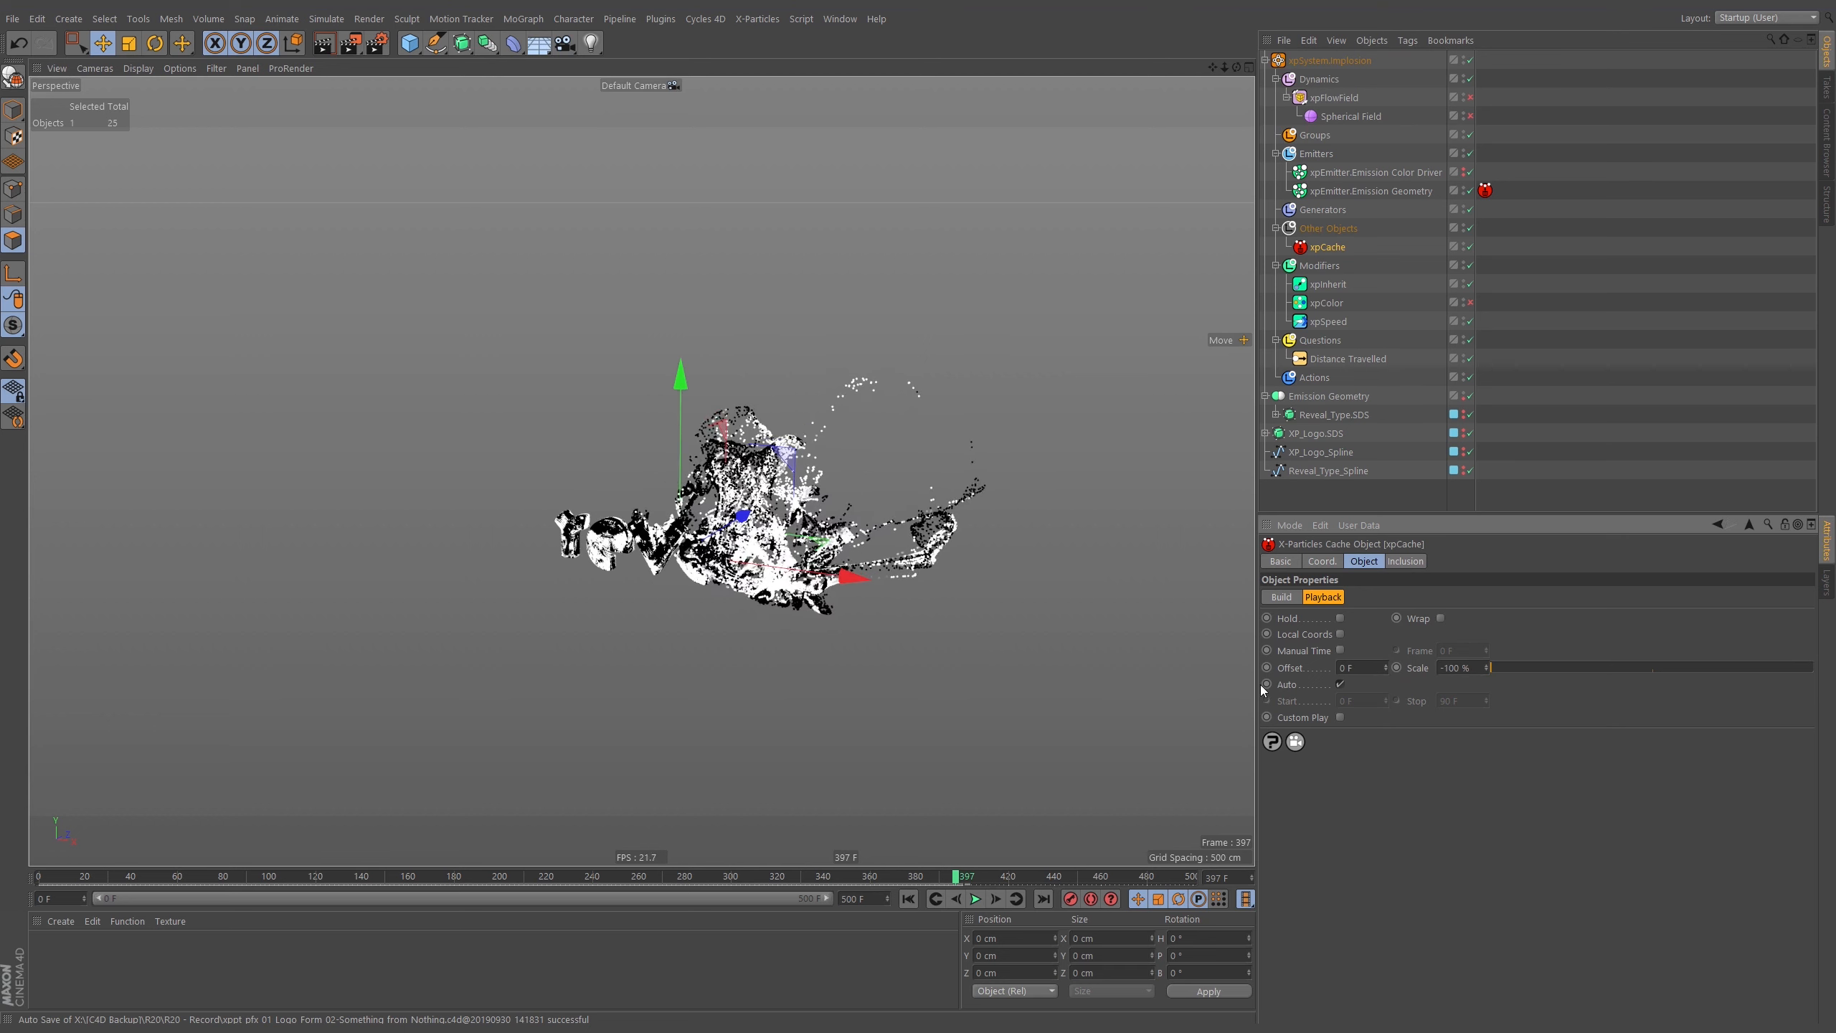
drag(956, 877, 901, 891)
text(67)
key(Return)
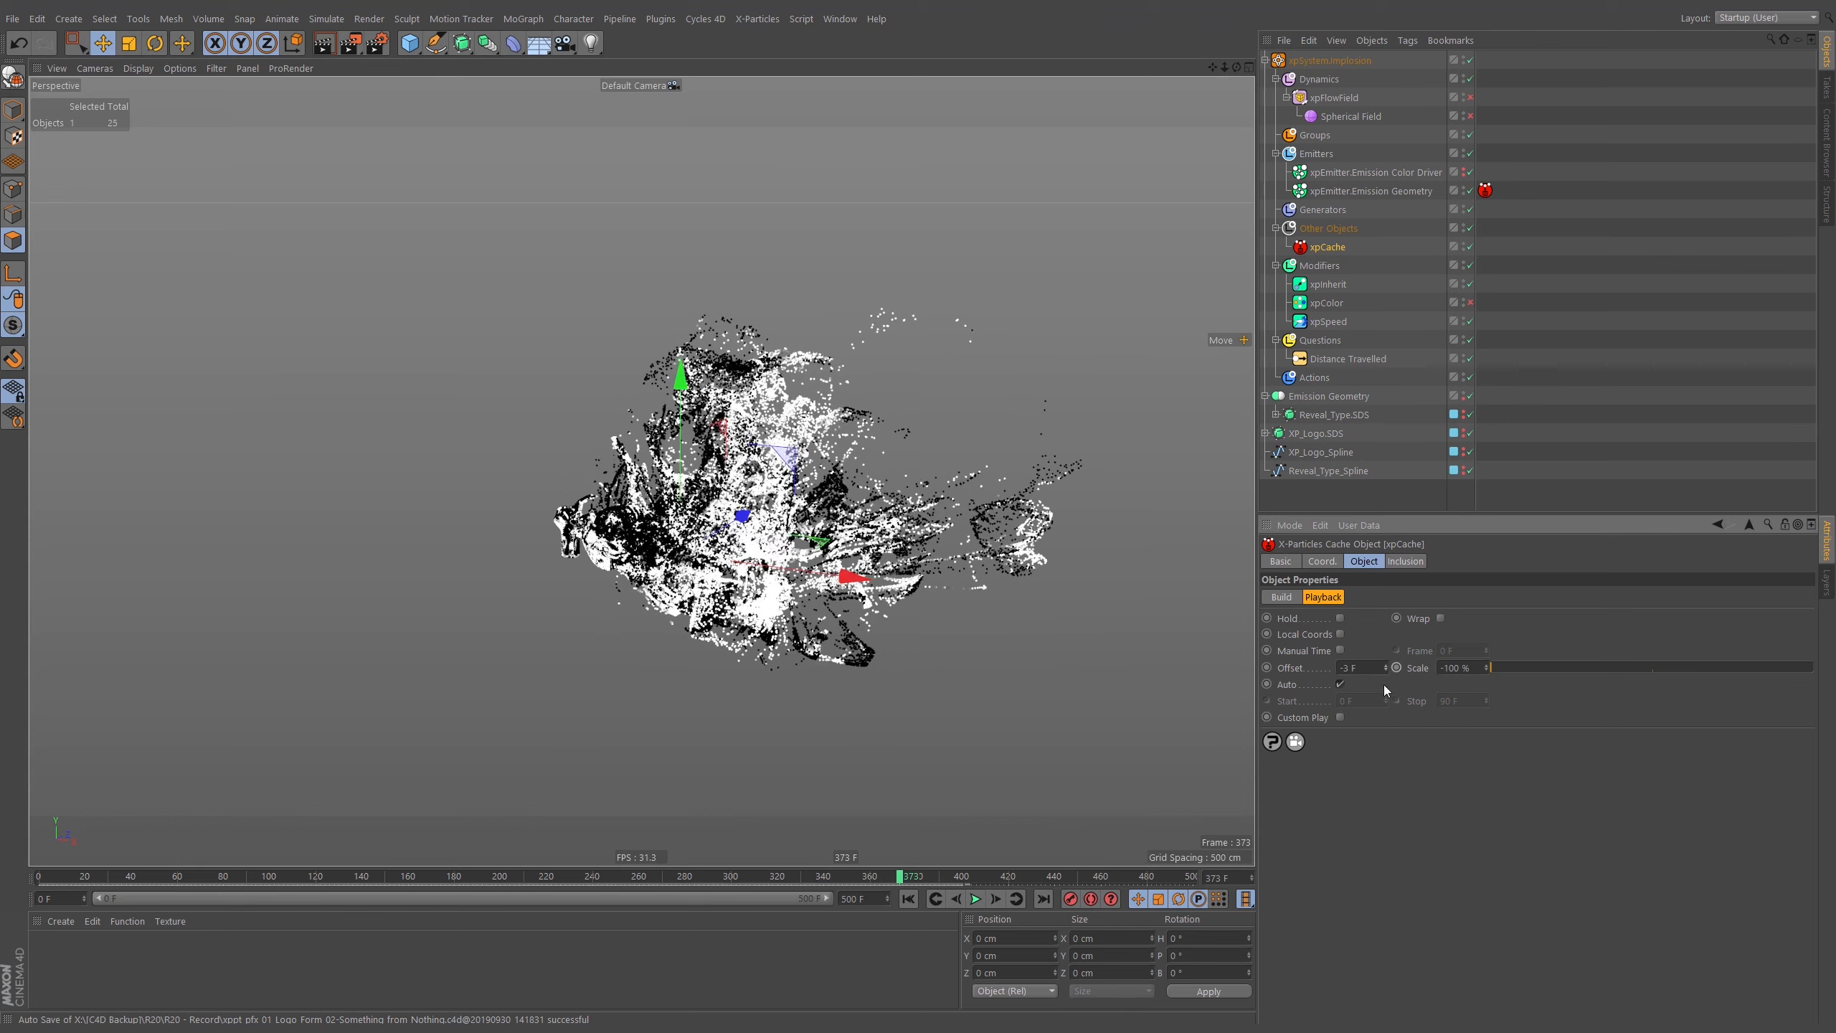
text(60)
key(Return)
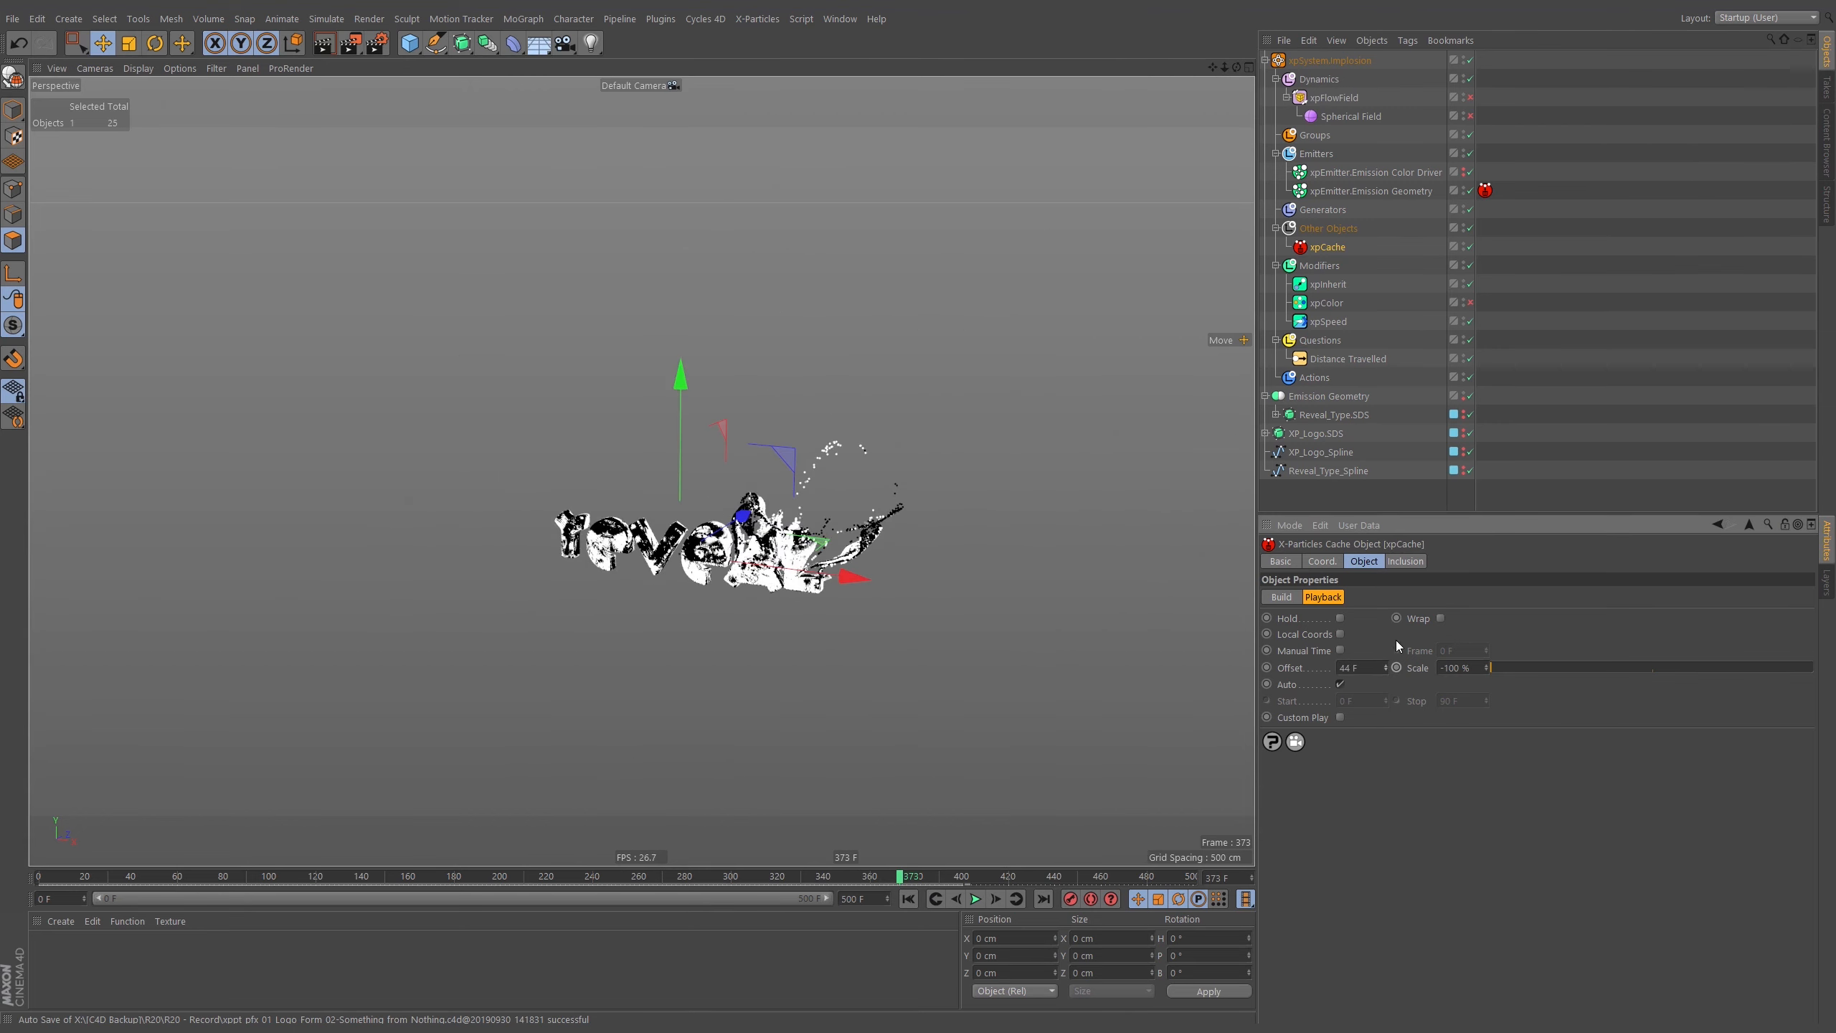
text(56)
key(Return)
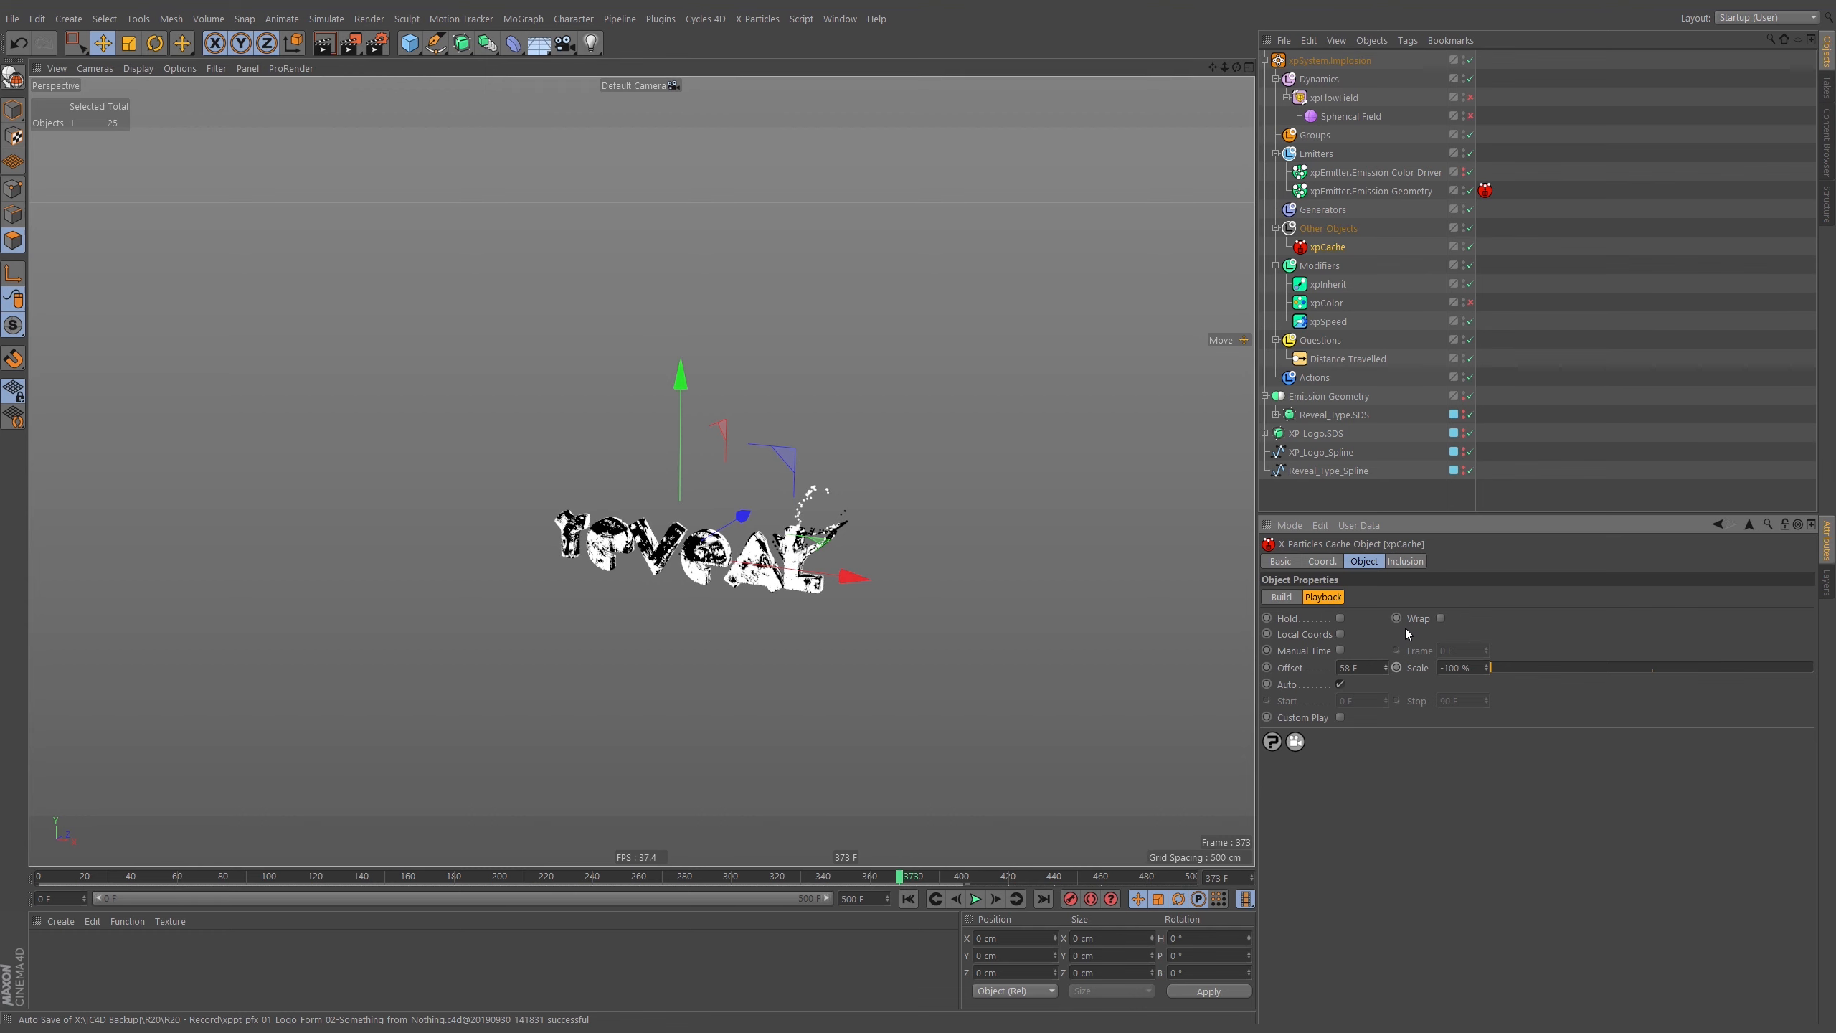
Set the cache's playback offset to 57 F and review the reversed animation by scrubbing and playing through the timeline.
click(1384, 665)
drag(40, 879, 953, 890)
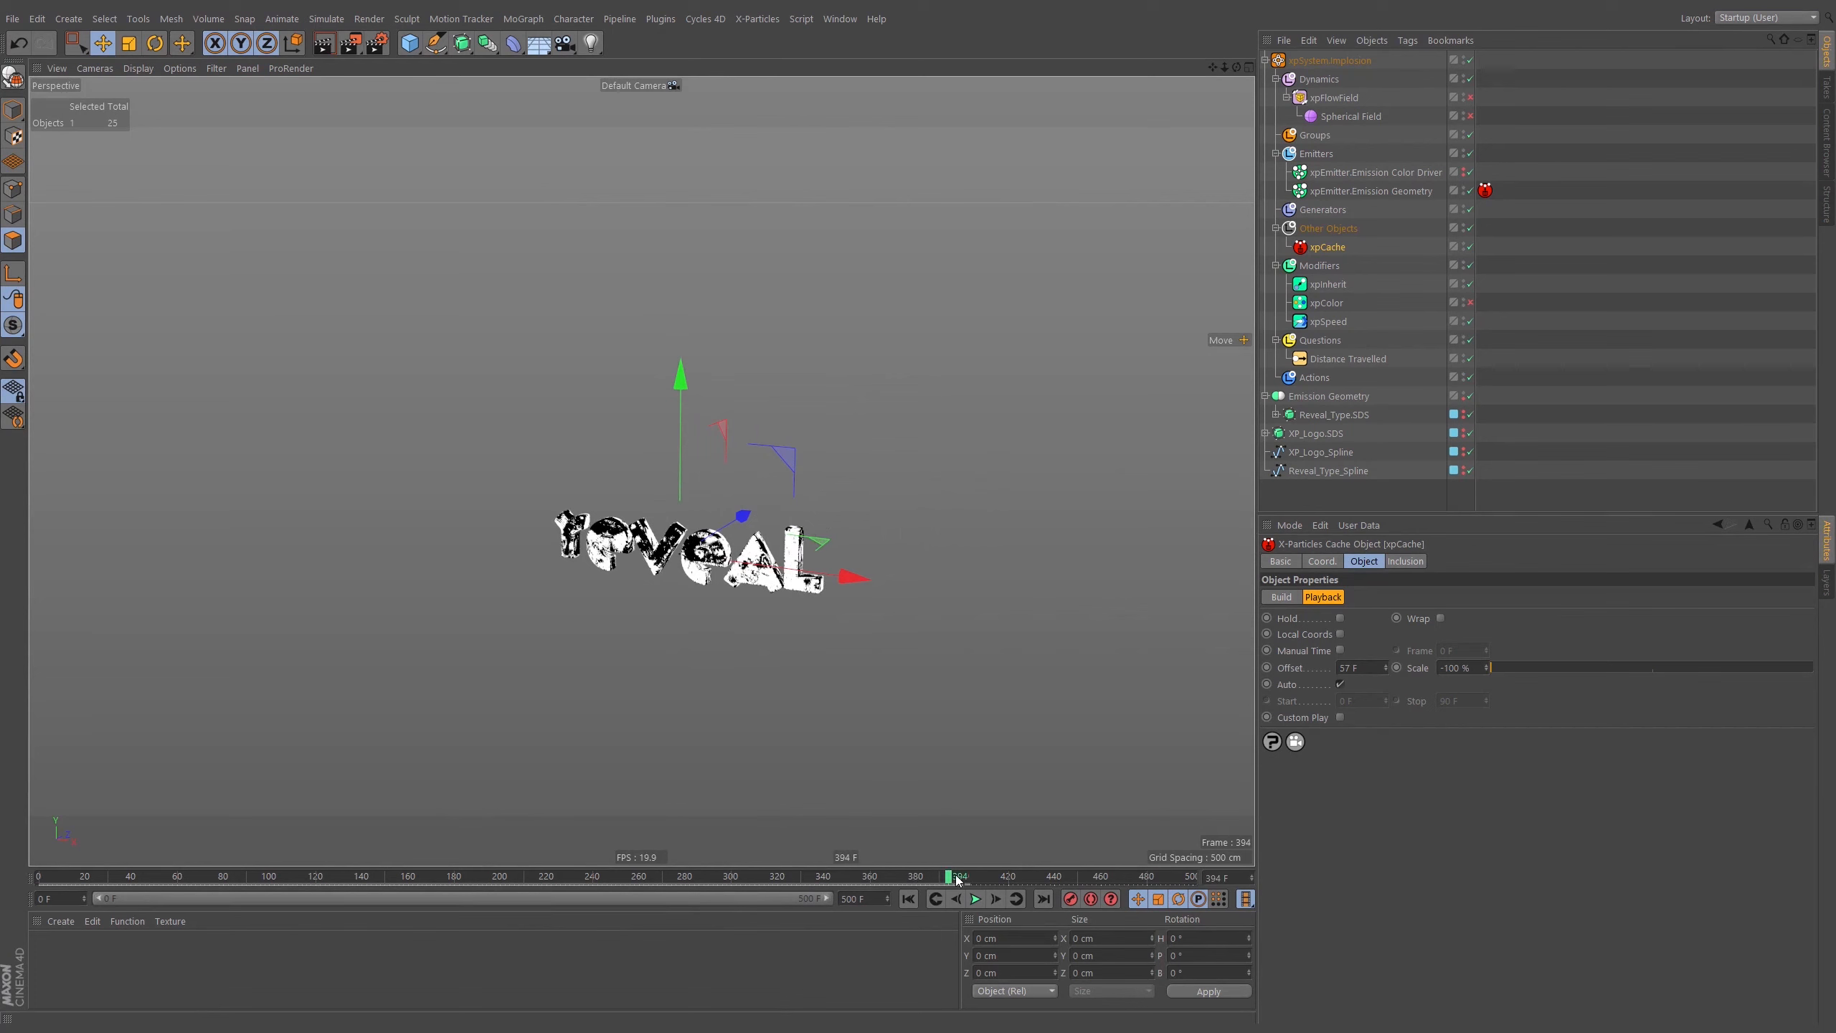
drag(949, 877, 910, 895)
click(975, 899)
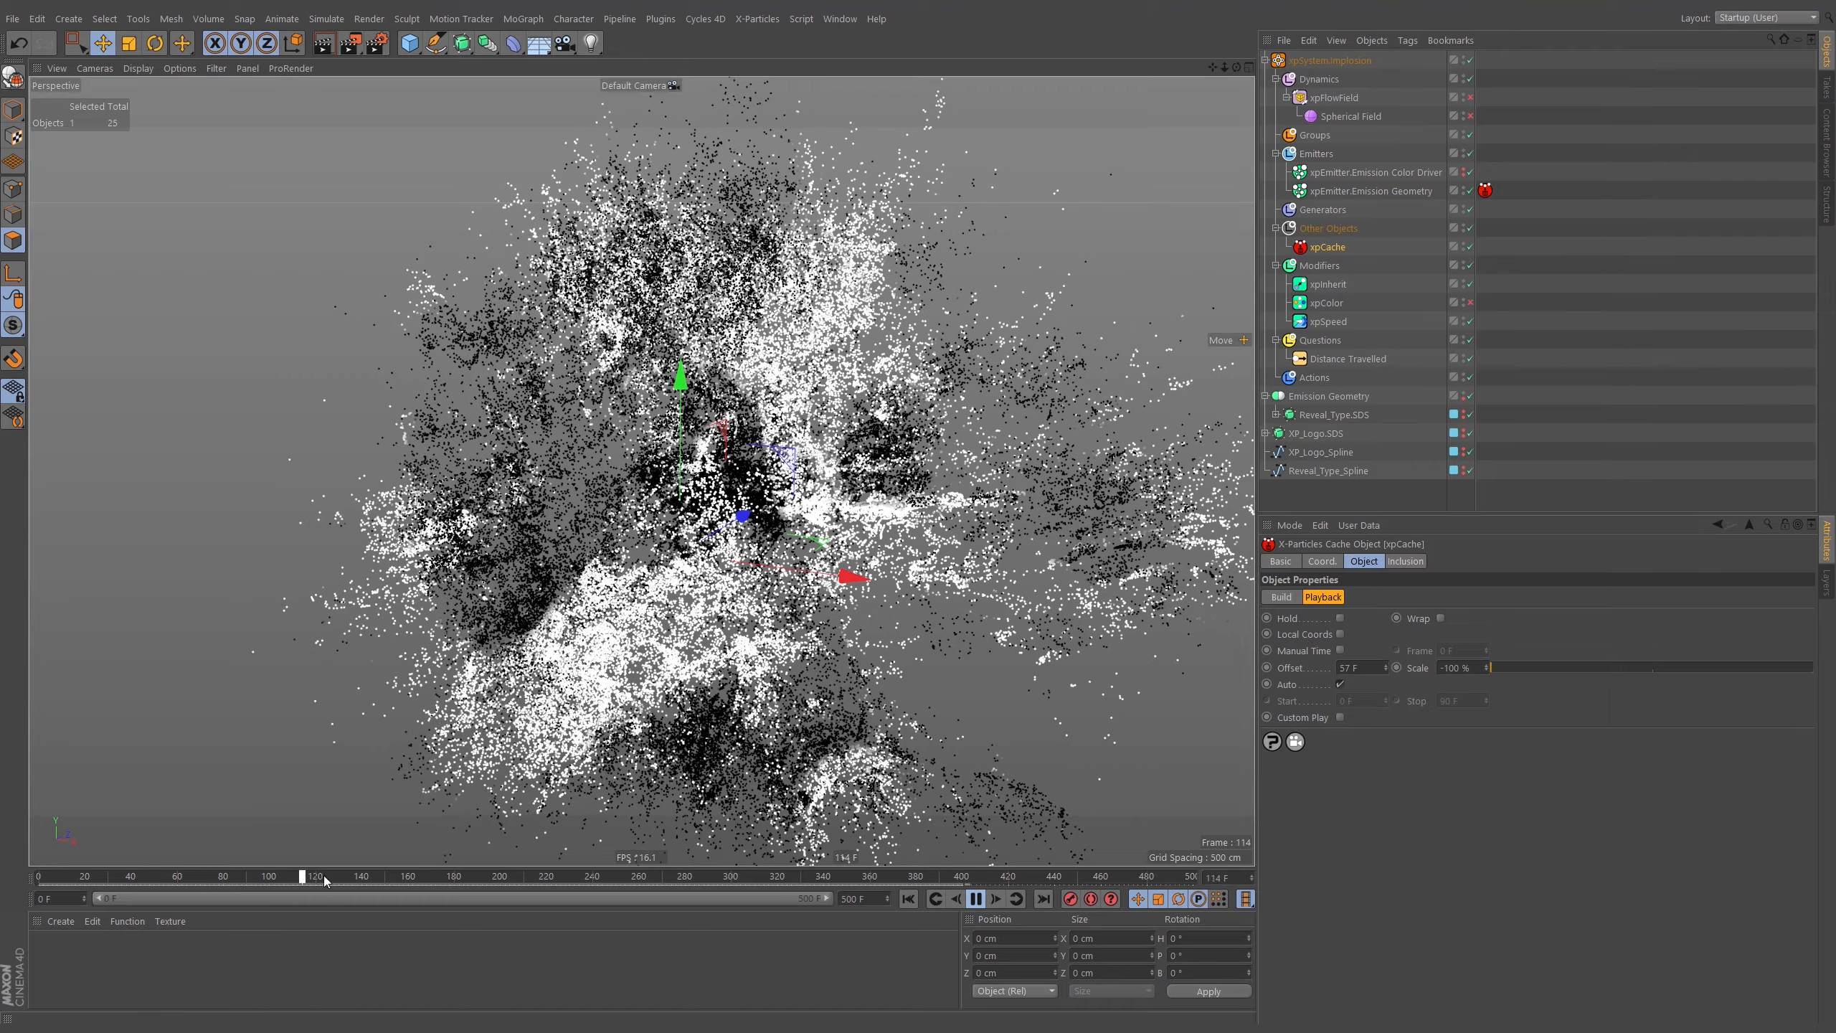
drag(455, 877, 513, 877)
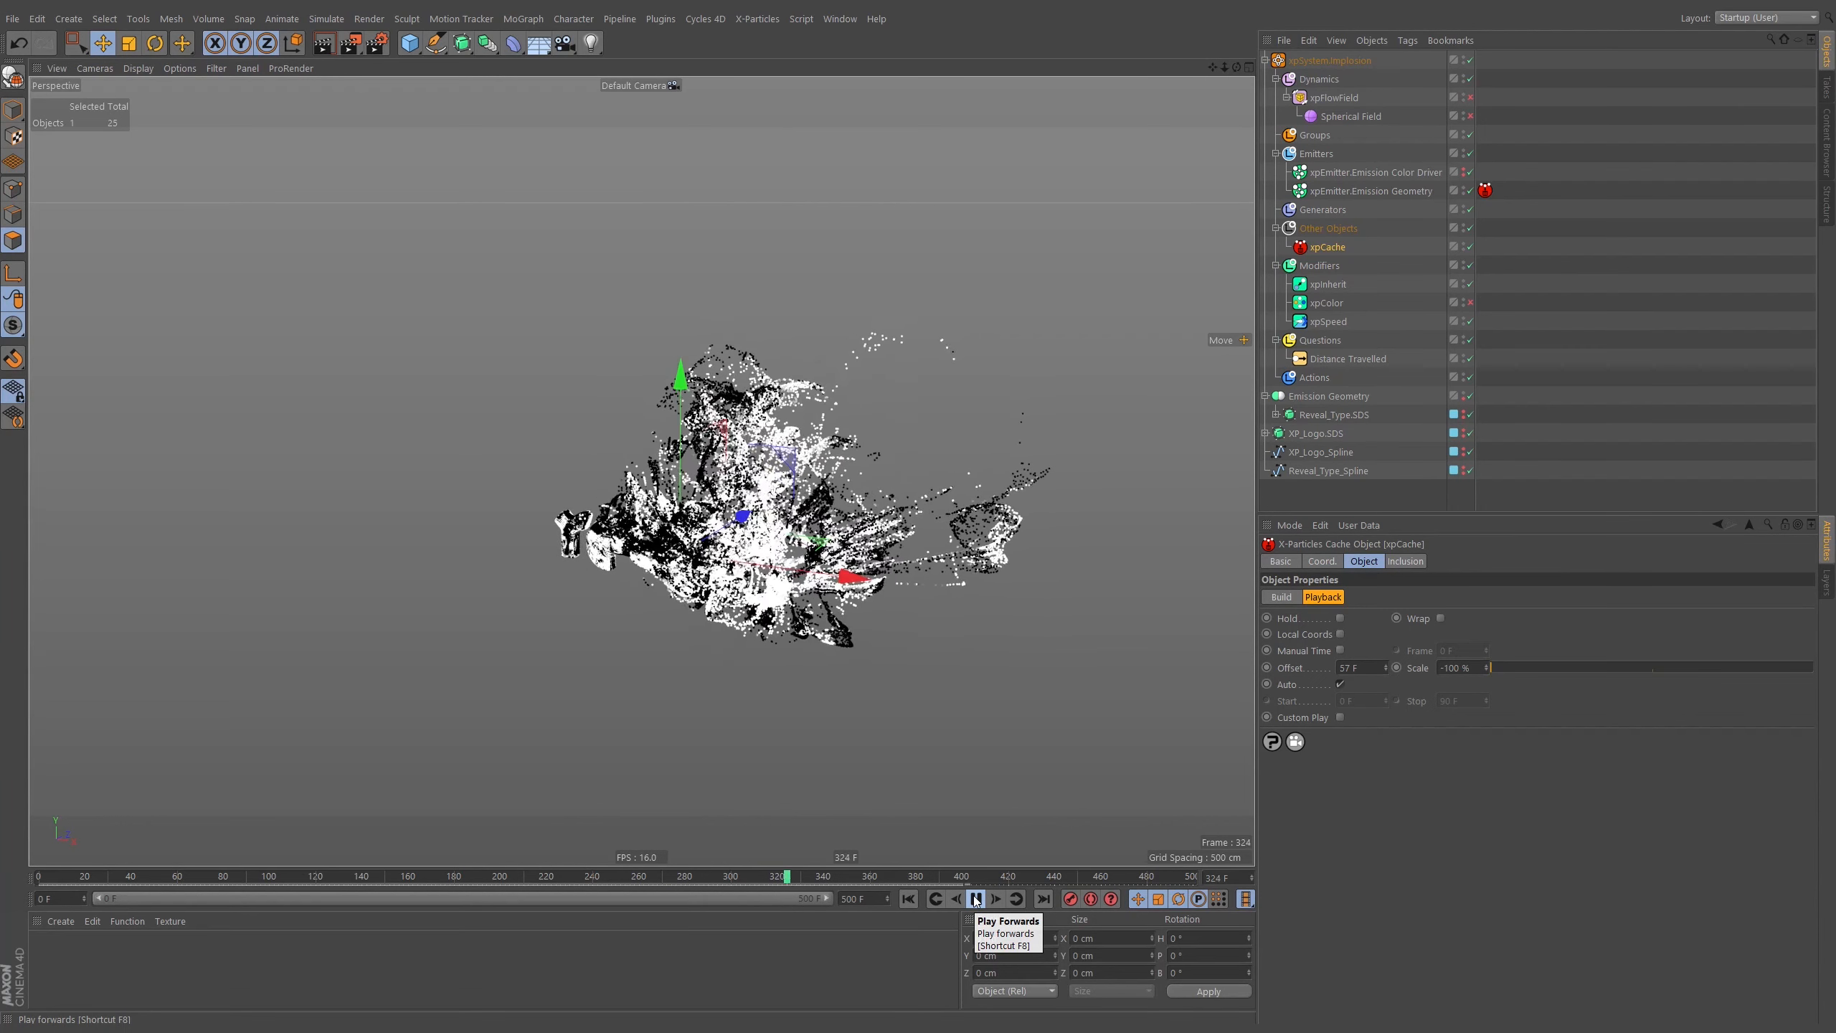
click(975, 899)
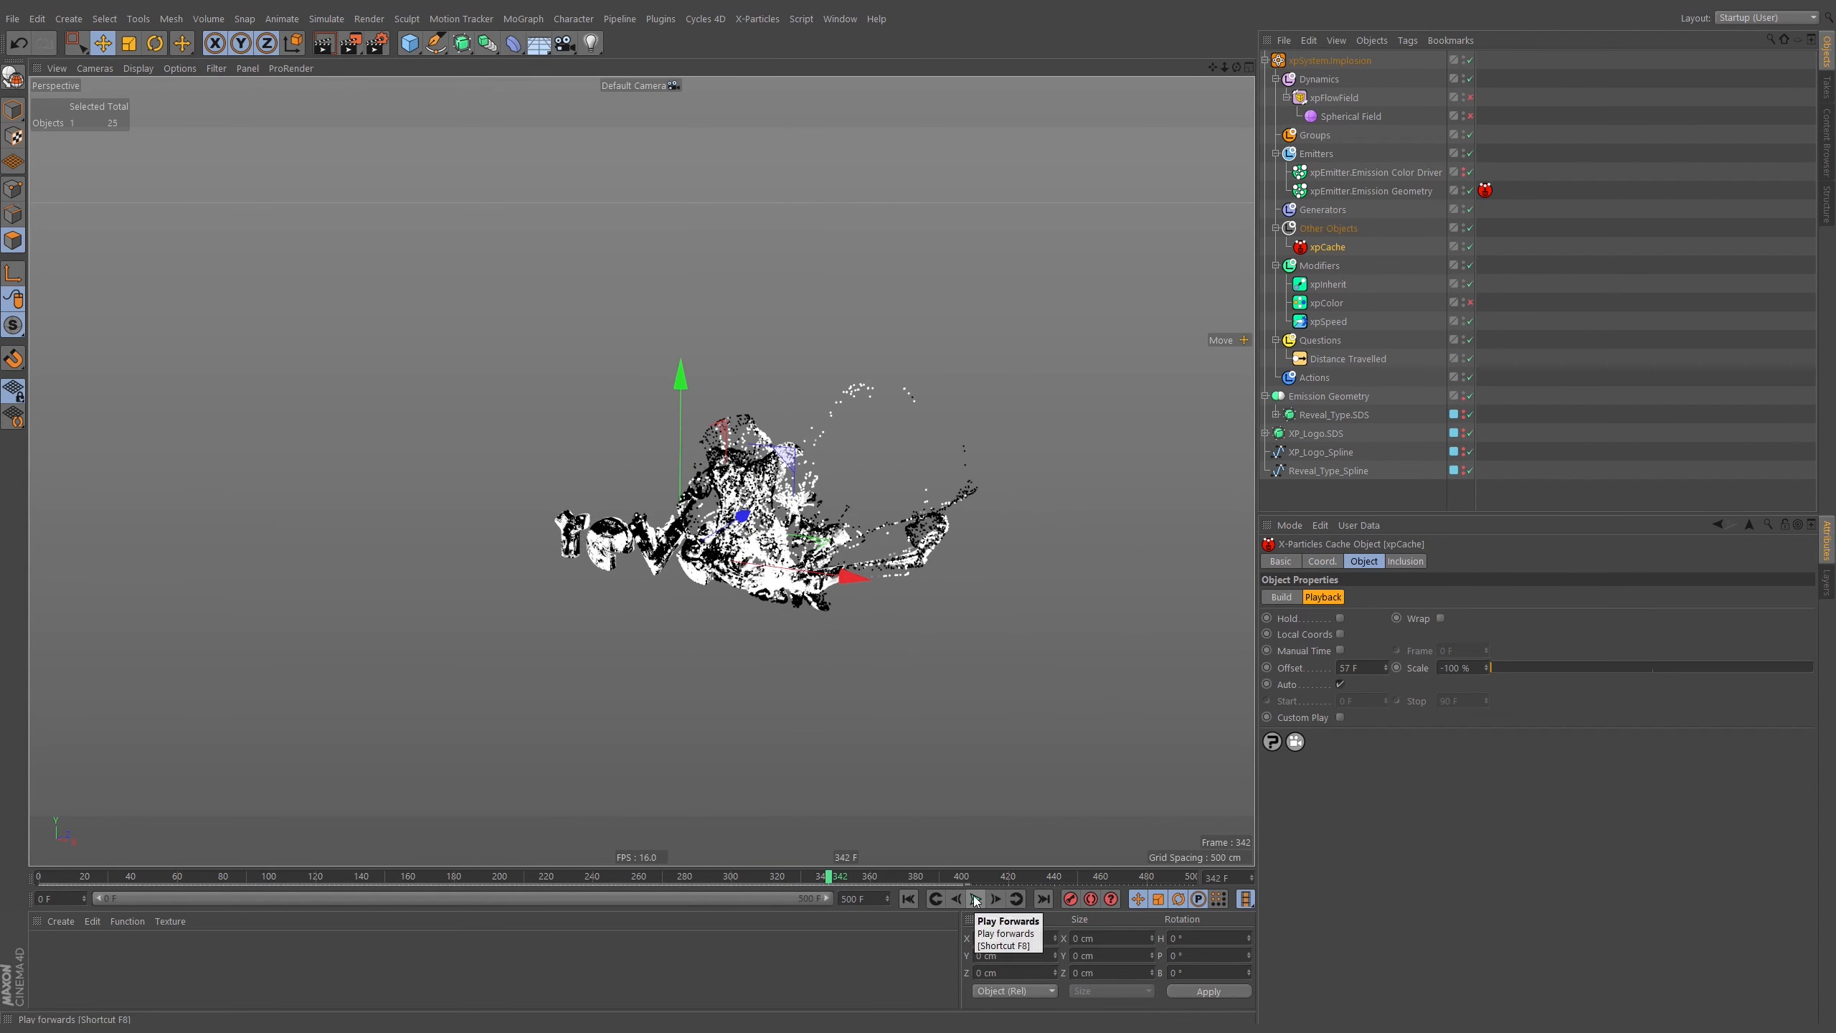
click(976, 899)
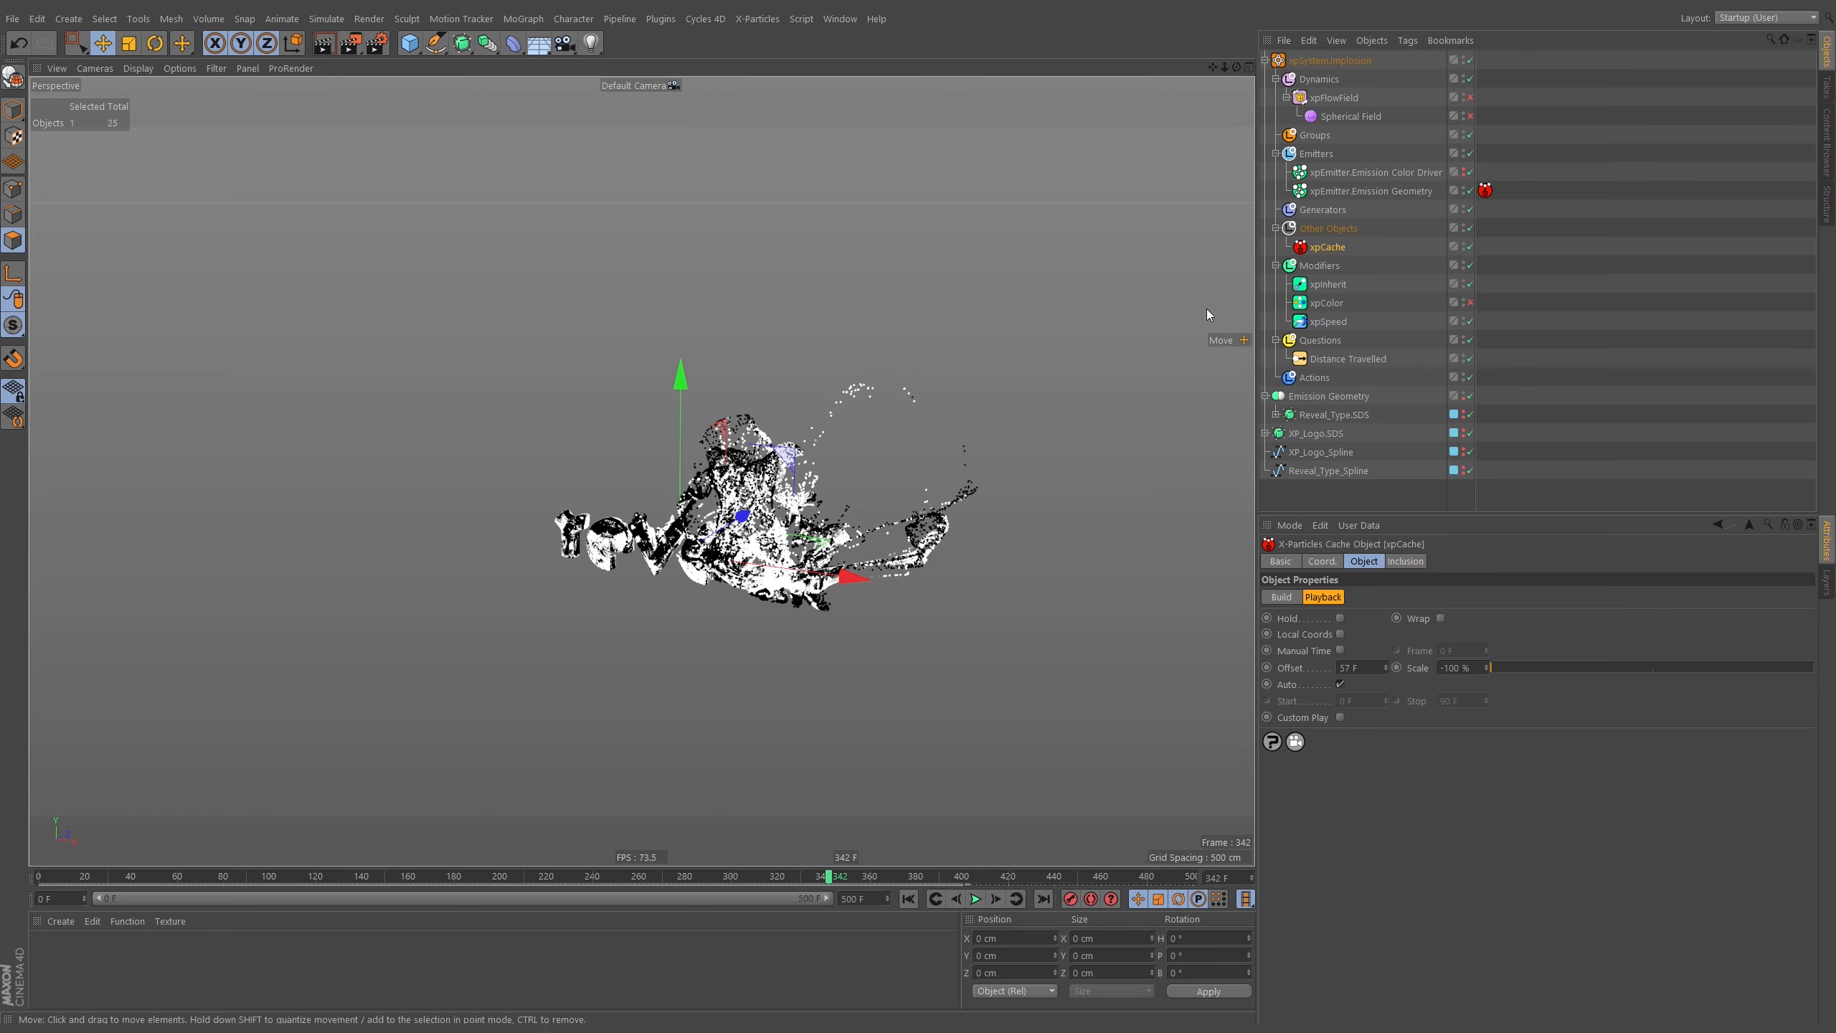
Disable the xpCache, play the live simulation from frame 0, and re-enable the xpFlowField.
click(908, 899)
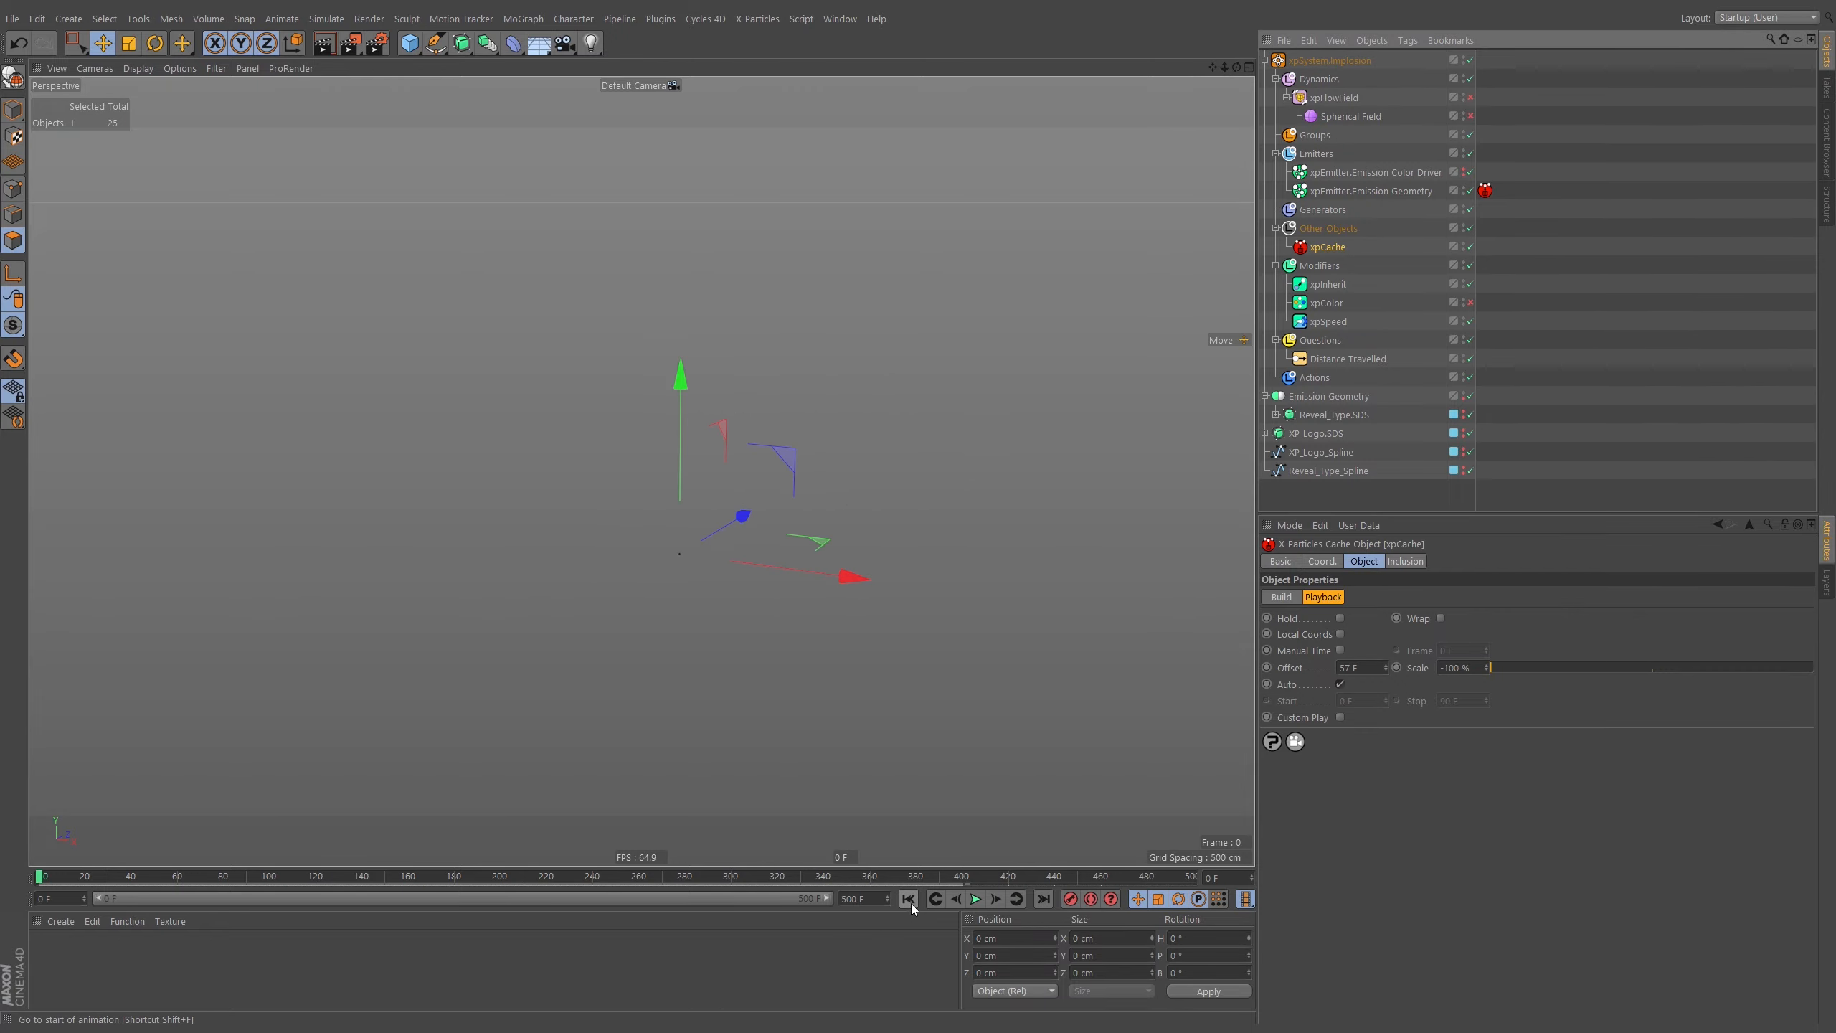
drag(210, 878, 376, 878)
click(1472, 248)
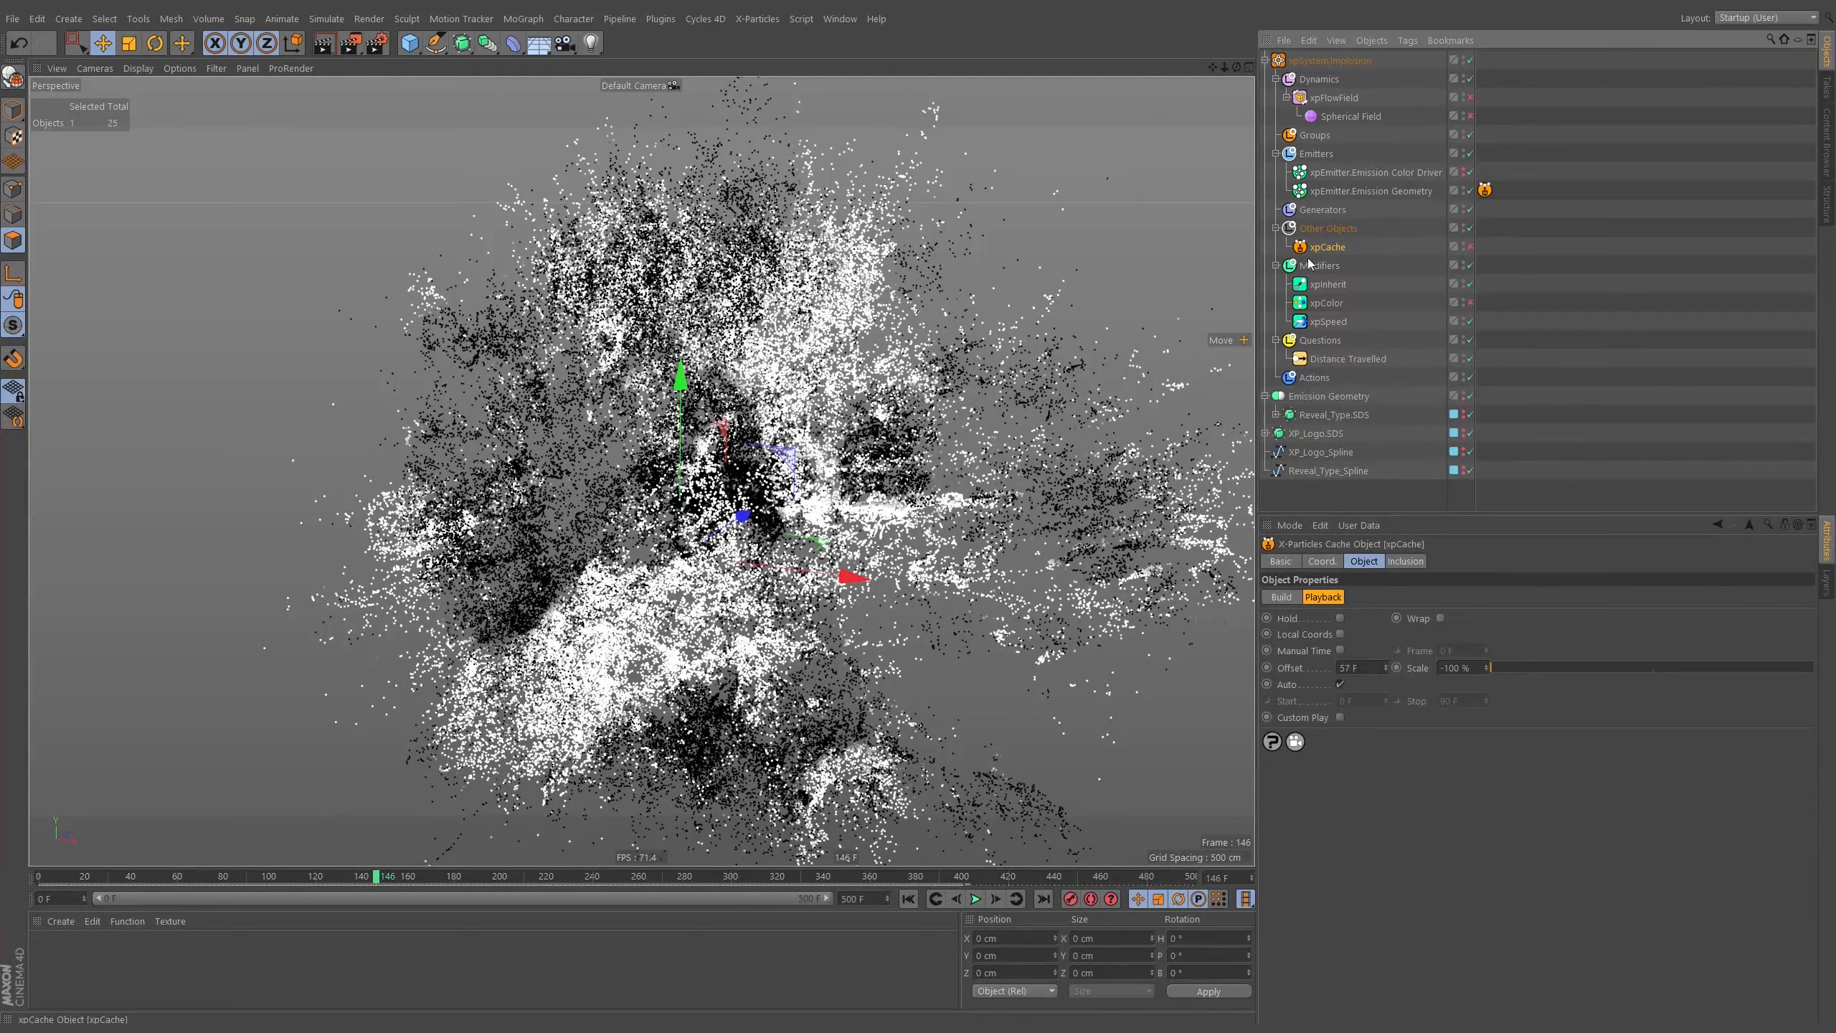
click(908, 899)
click(976, 899)
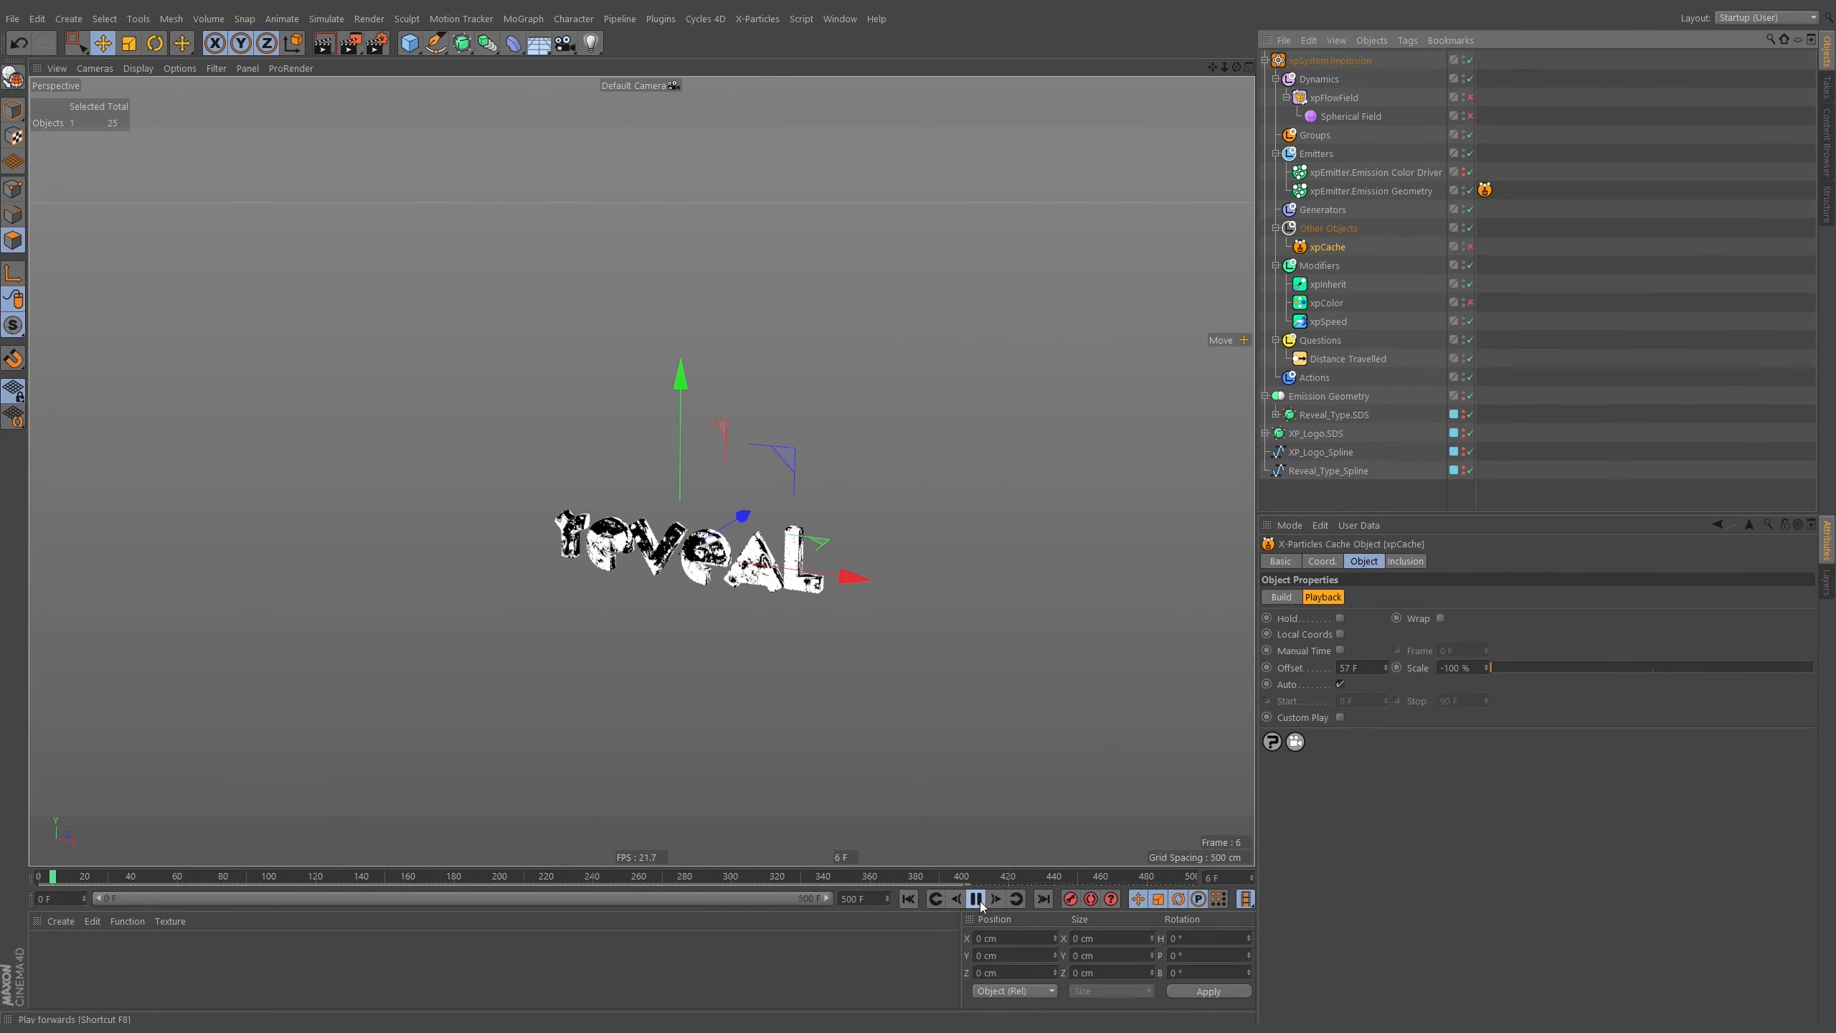
click(1470, 96)
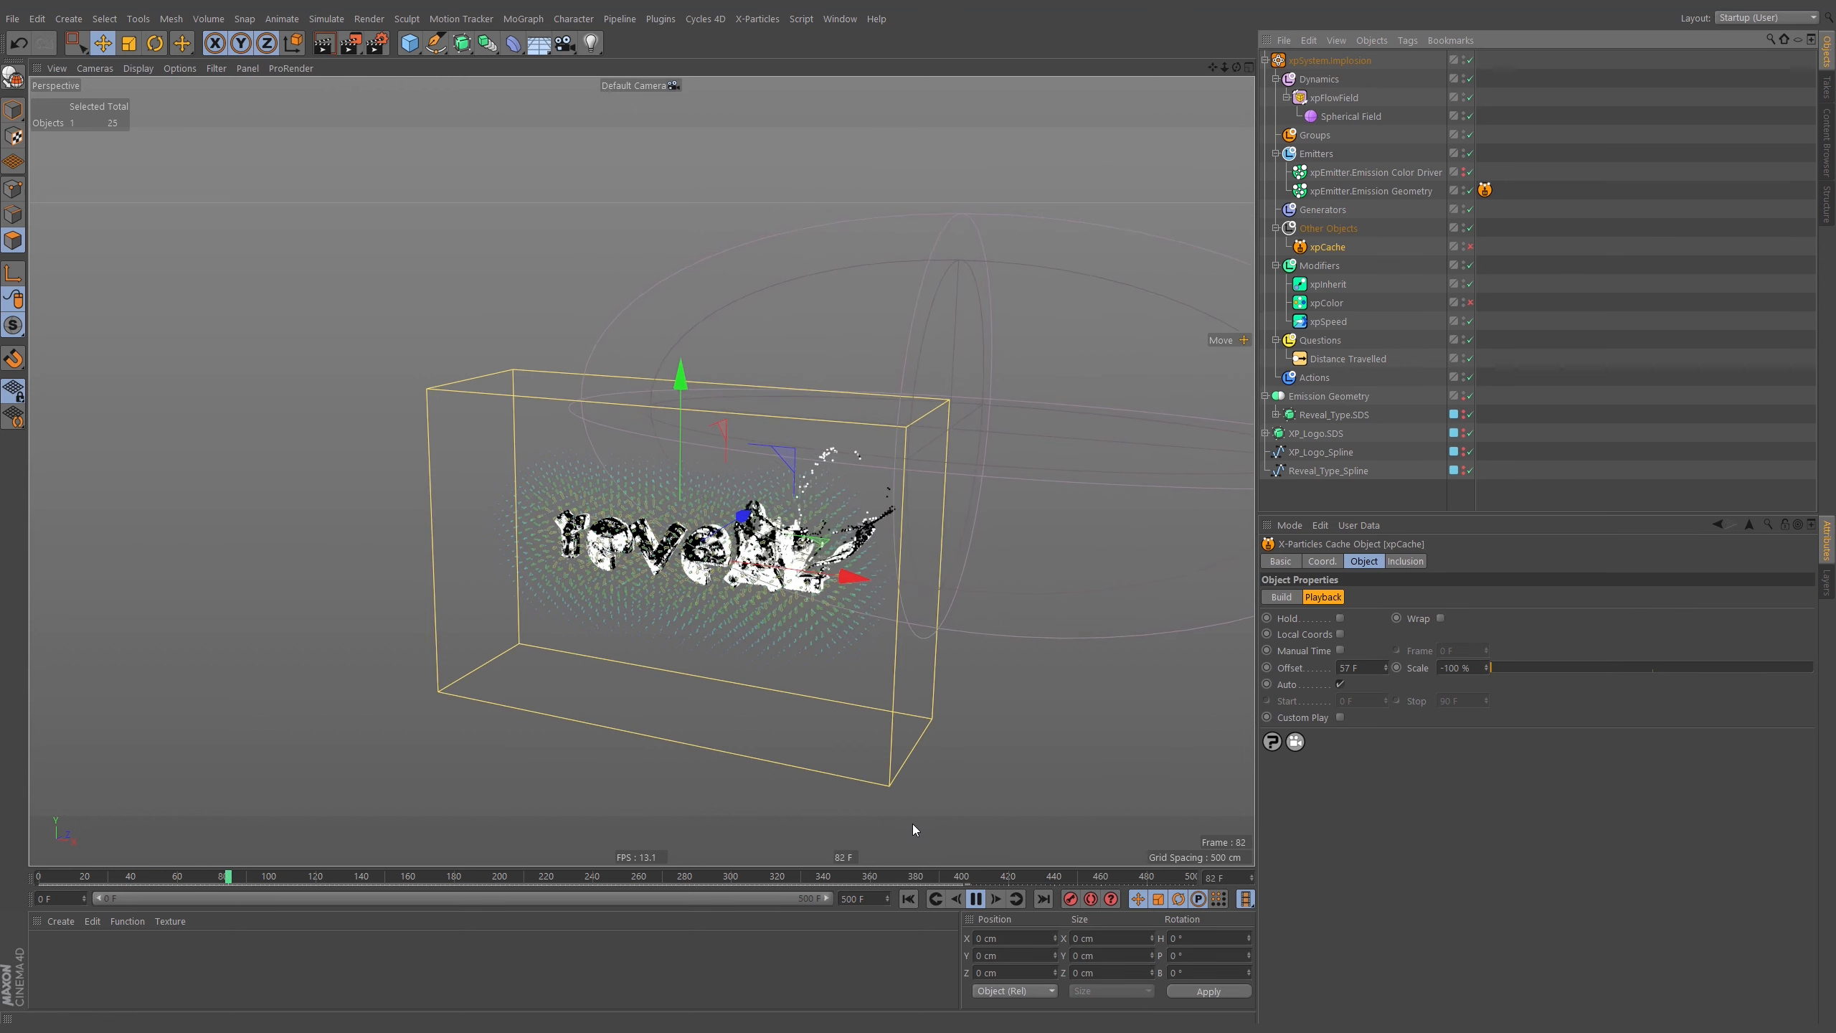
click(976, 898)
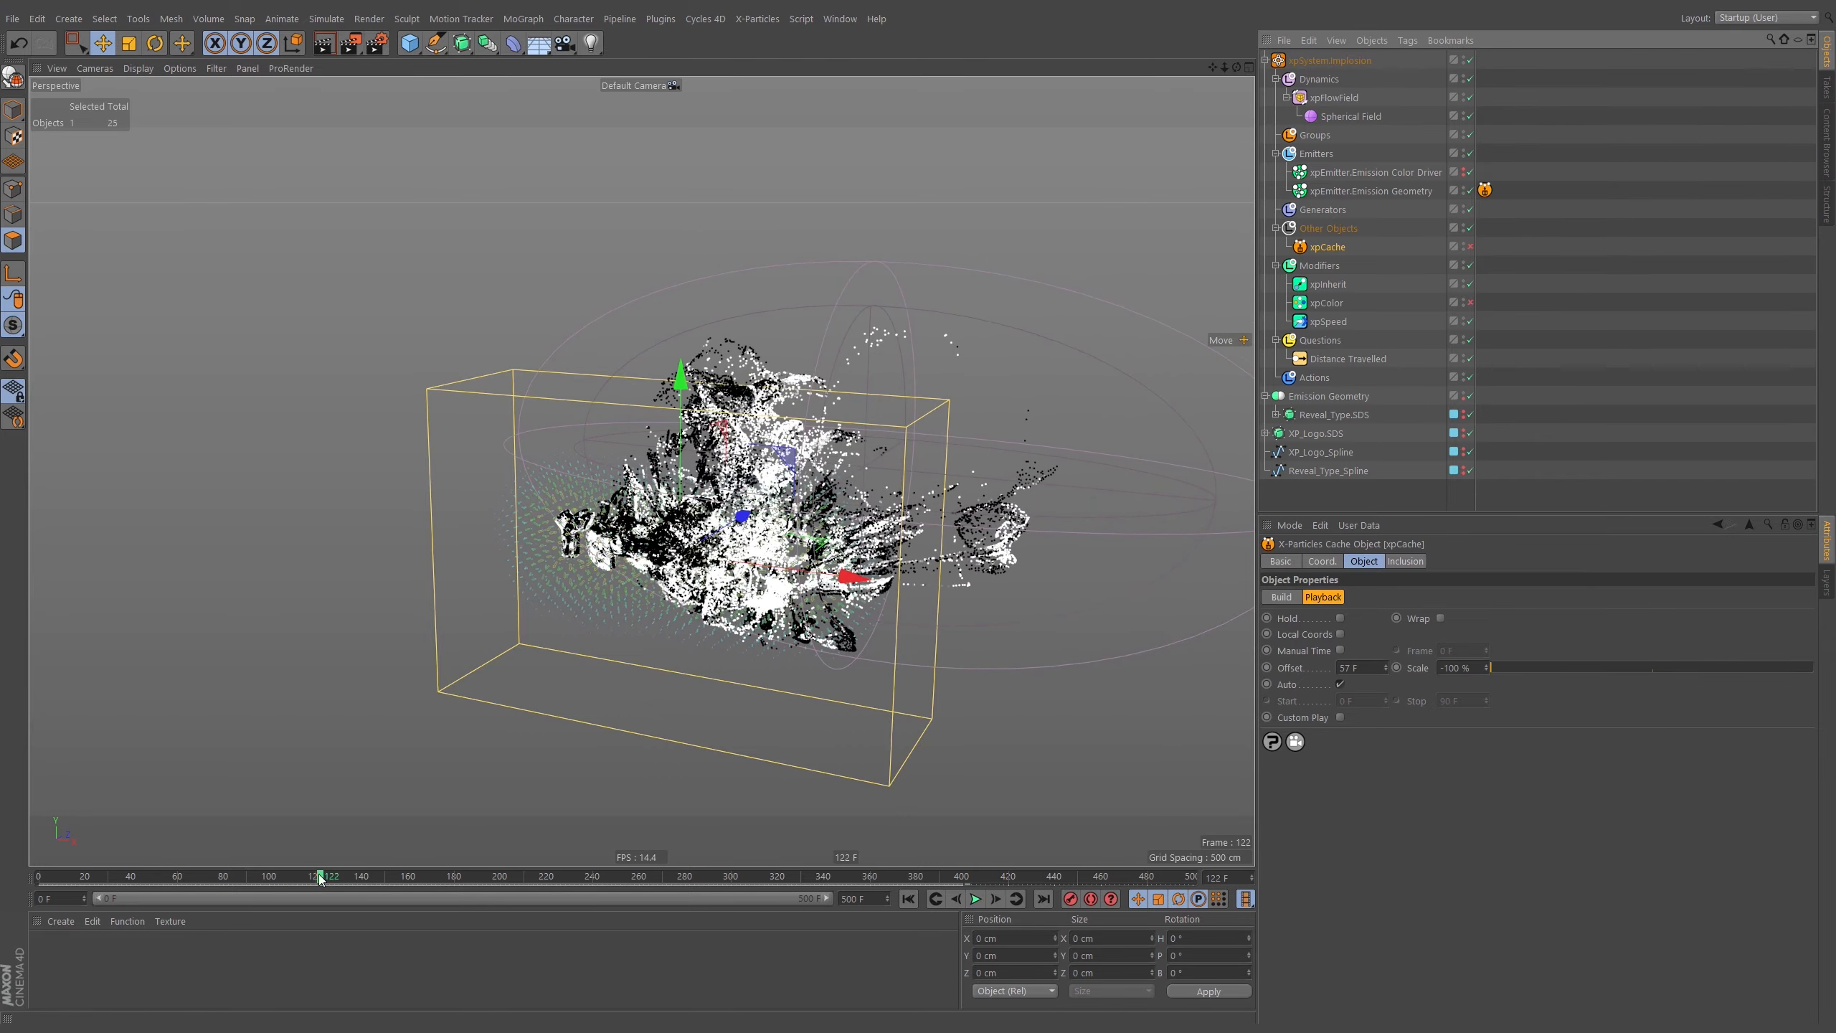
Scrub through the uncached simulation and replay it from frame 0 to review the flow field's effect.
click(137, 876)
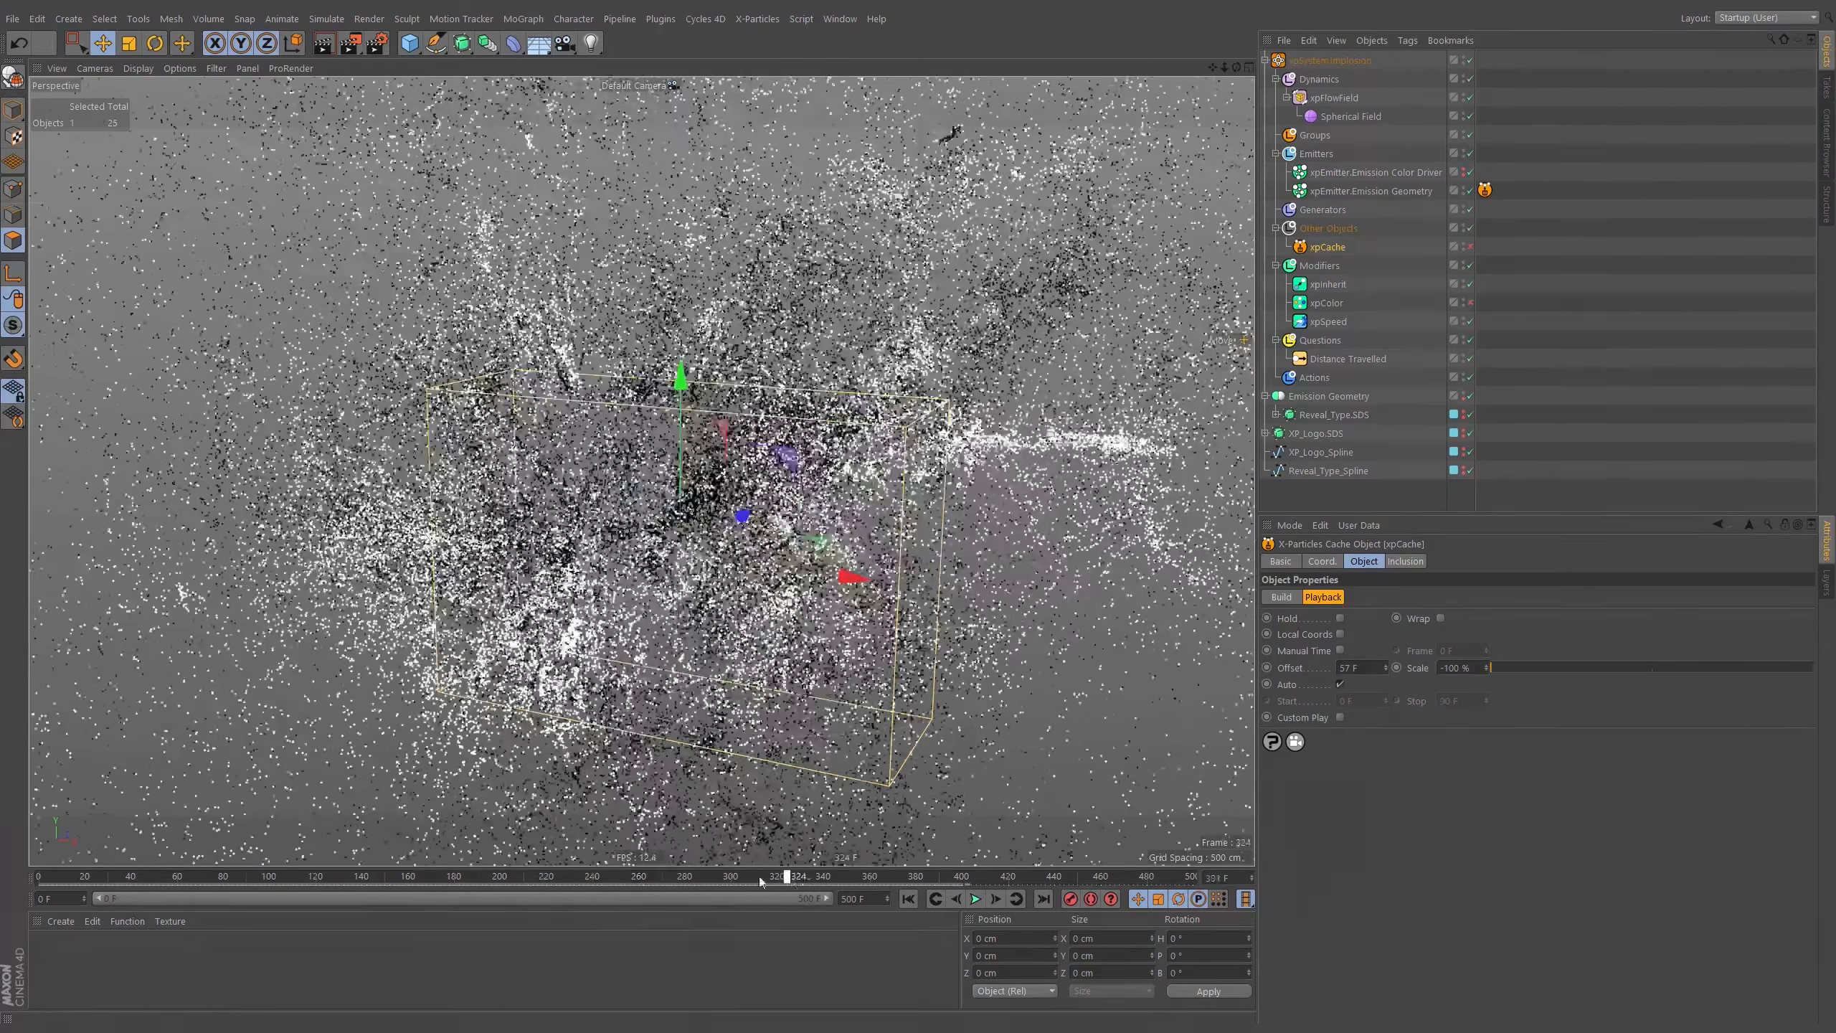
mouse_move(210, 891)
mouse_down()
mouse_move(124, 883)
mouse_move(551, 888)
mouse_move(199, 900)
mouse_up()
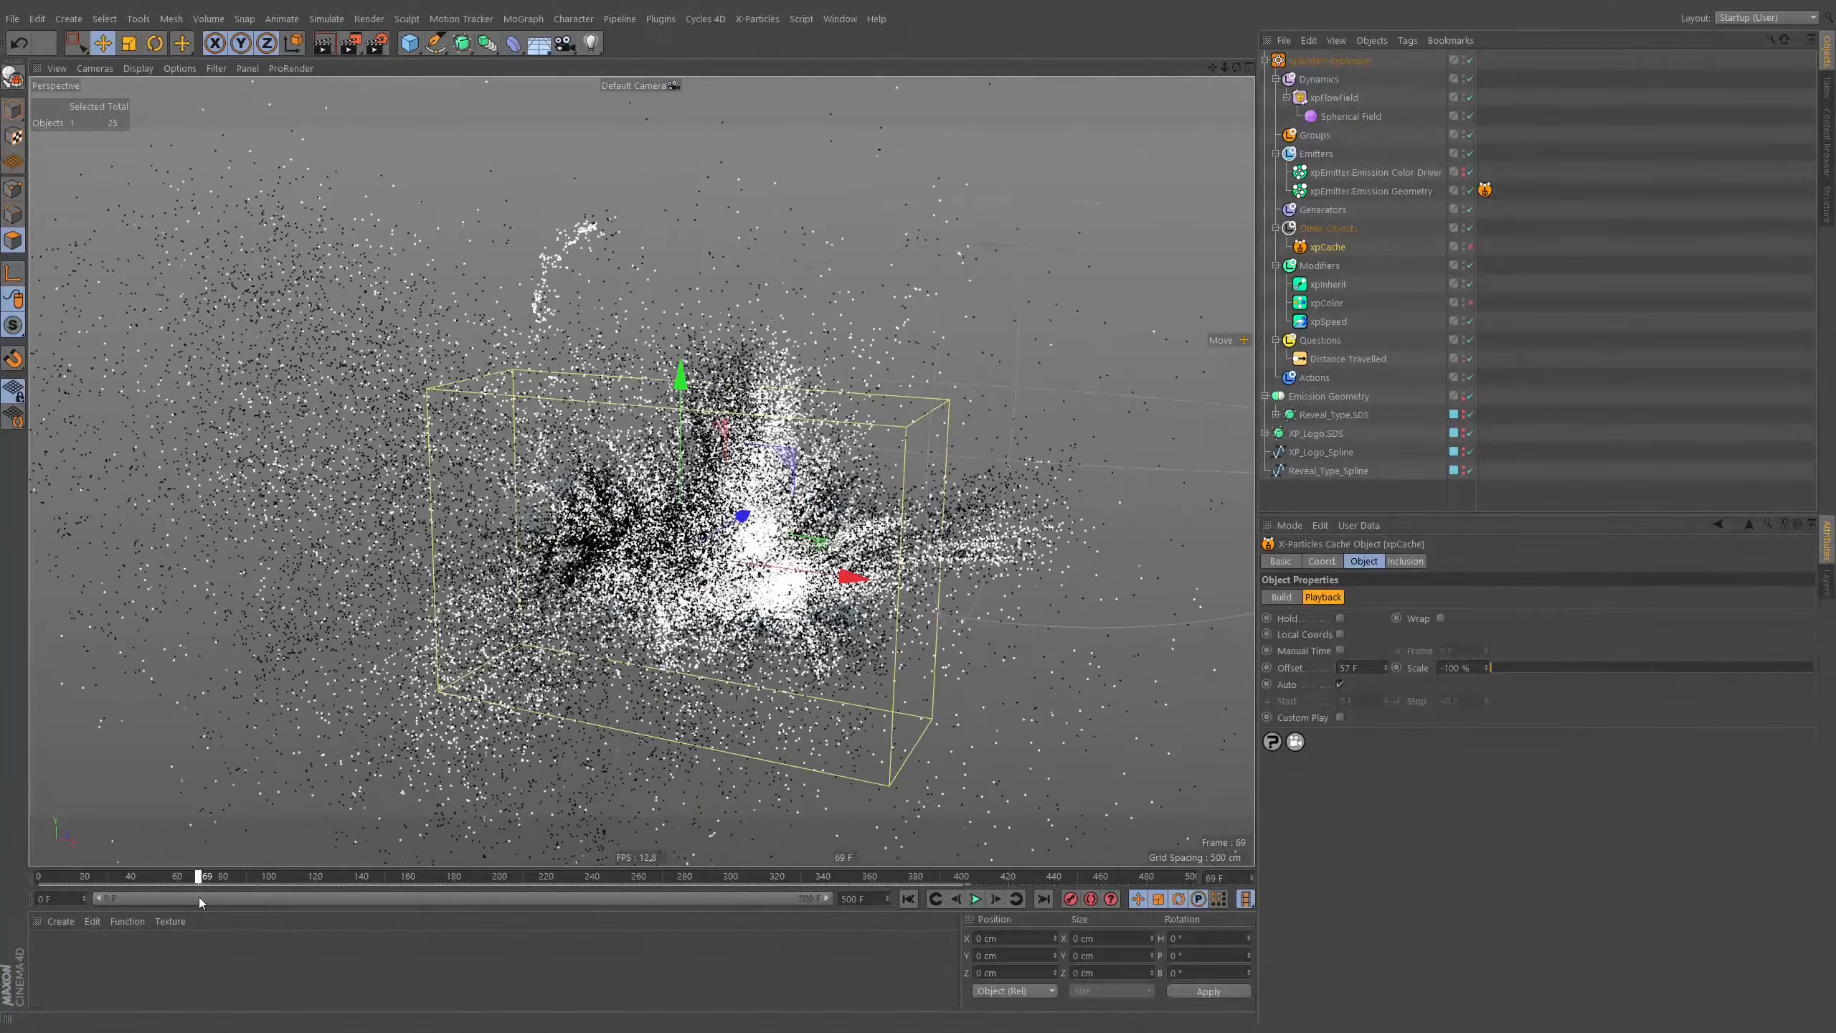
click(908, 899)
click(976, 898)
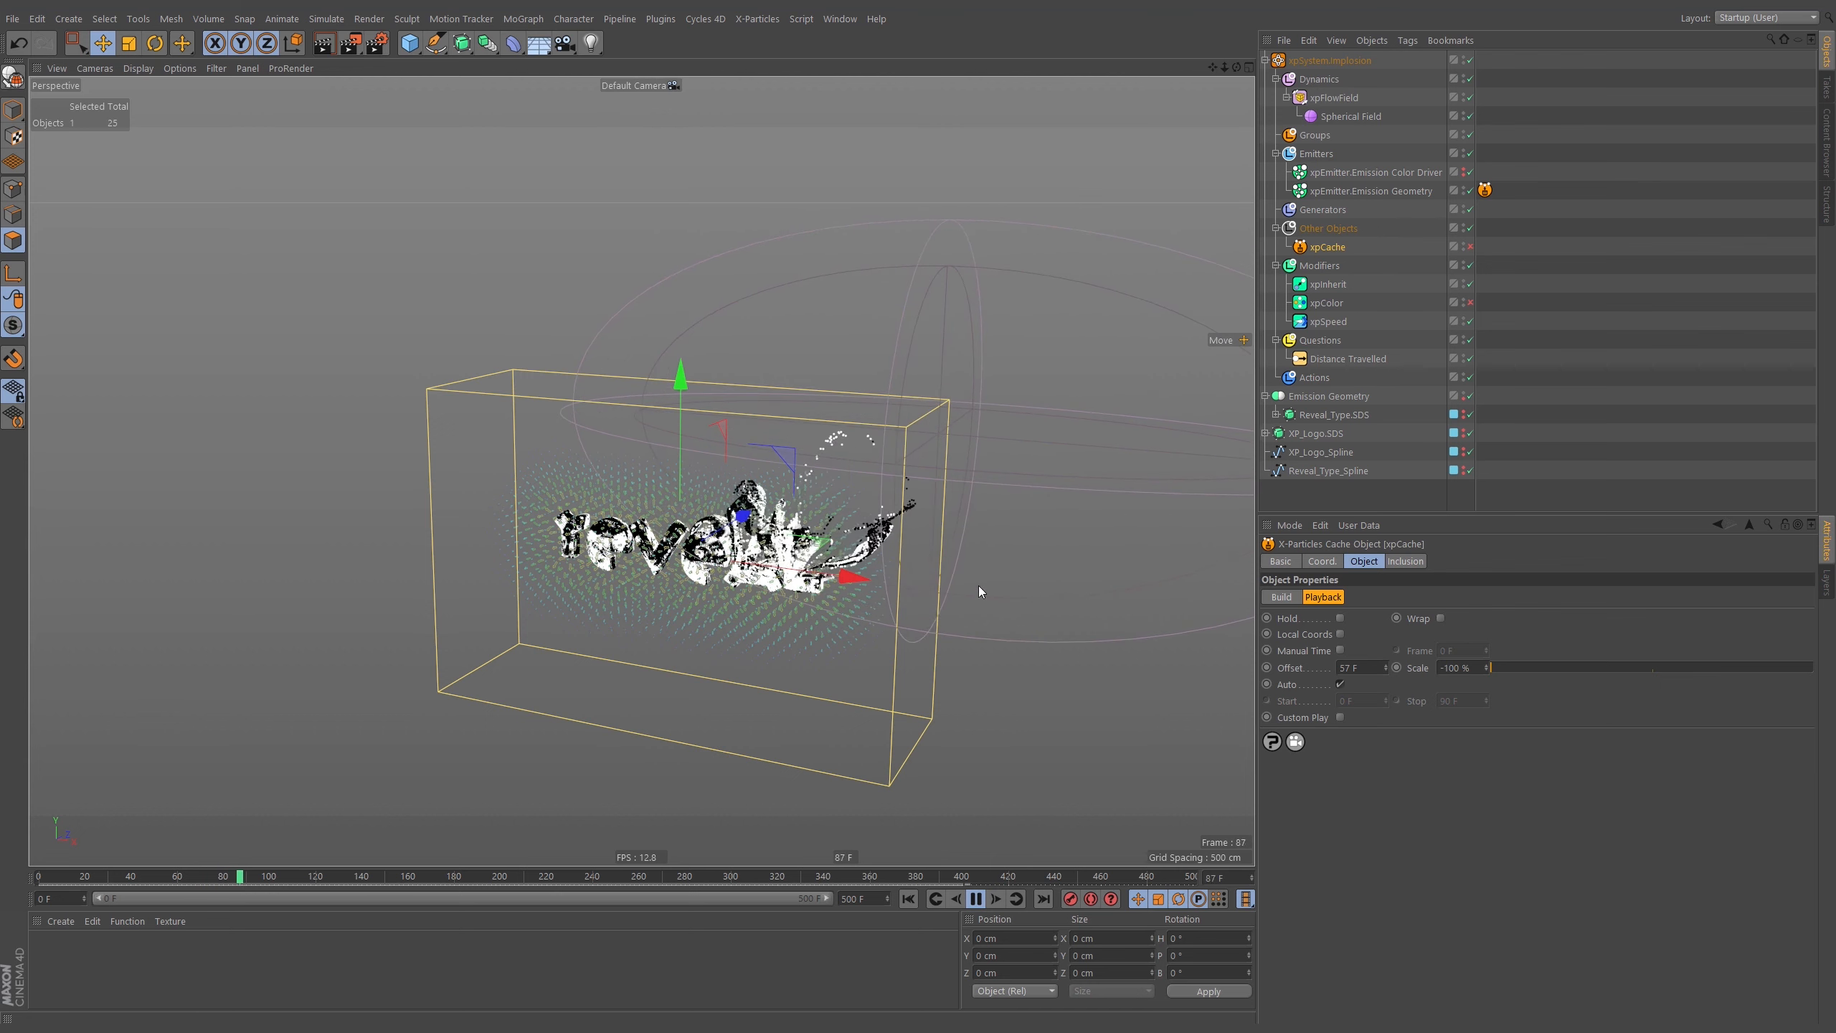
key(F8)
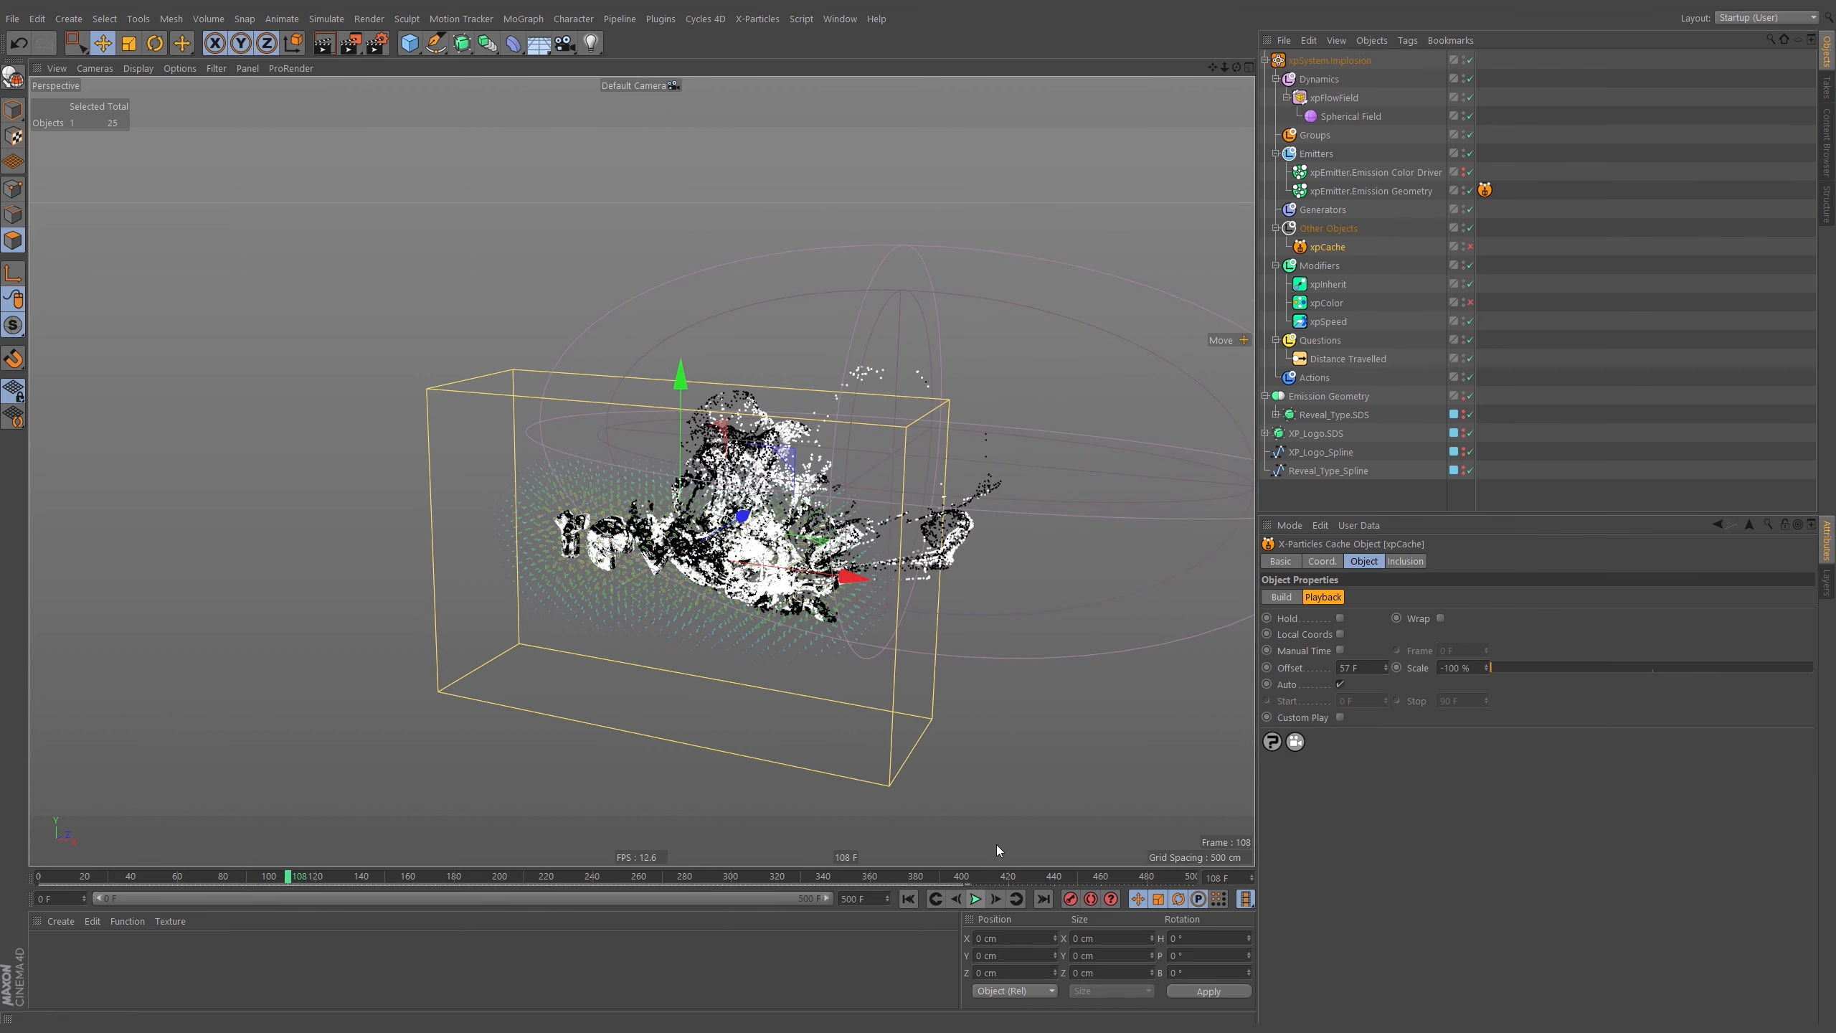
Set the xpEmitter.Emission Geometry's editor display to Circle and inspect the particle size on the type at the animation's start.
click(1391, 189)
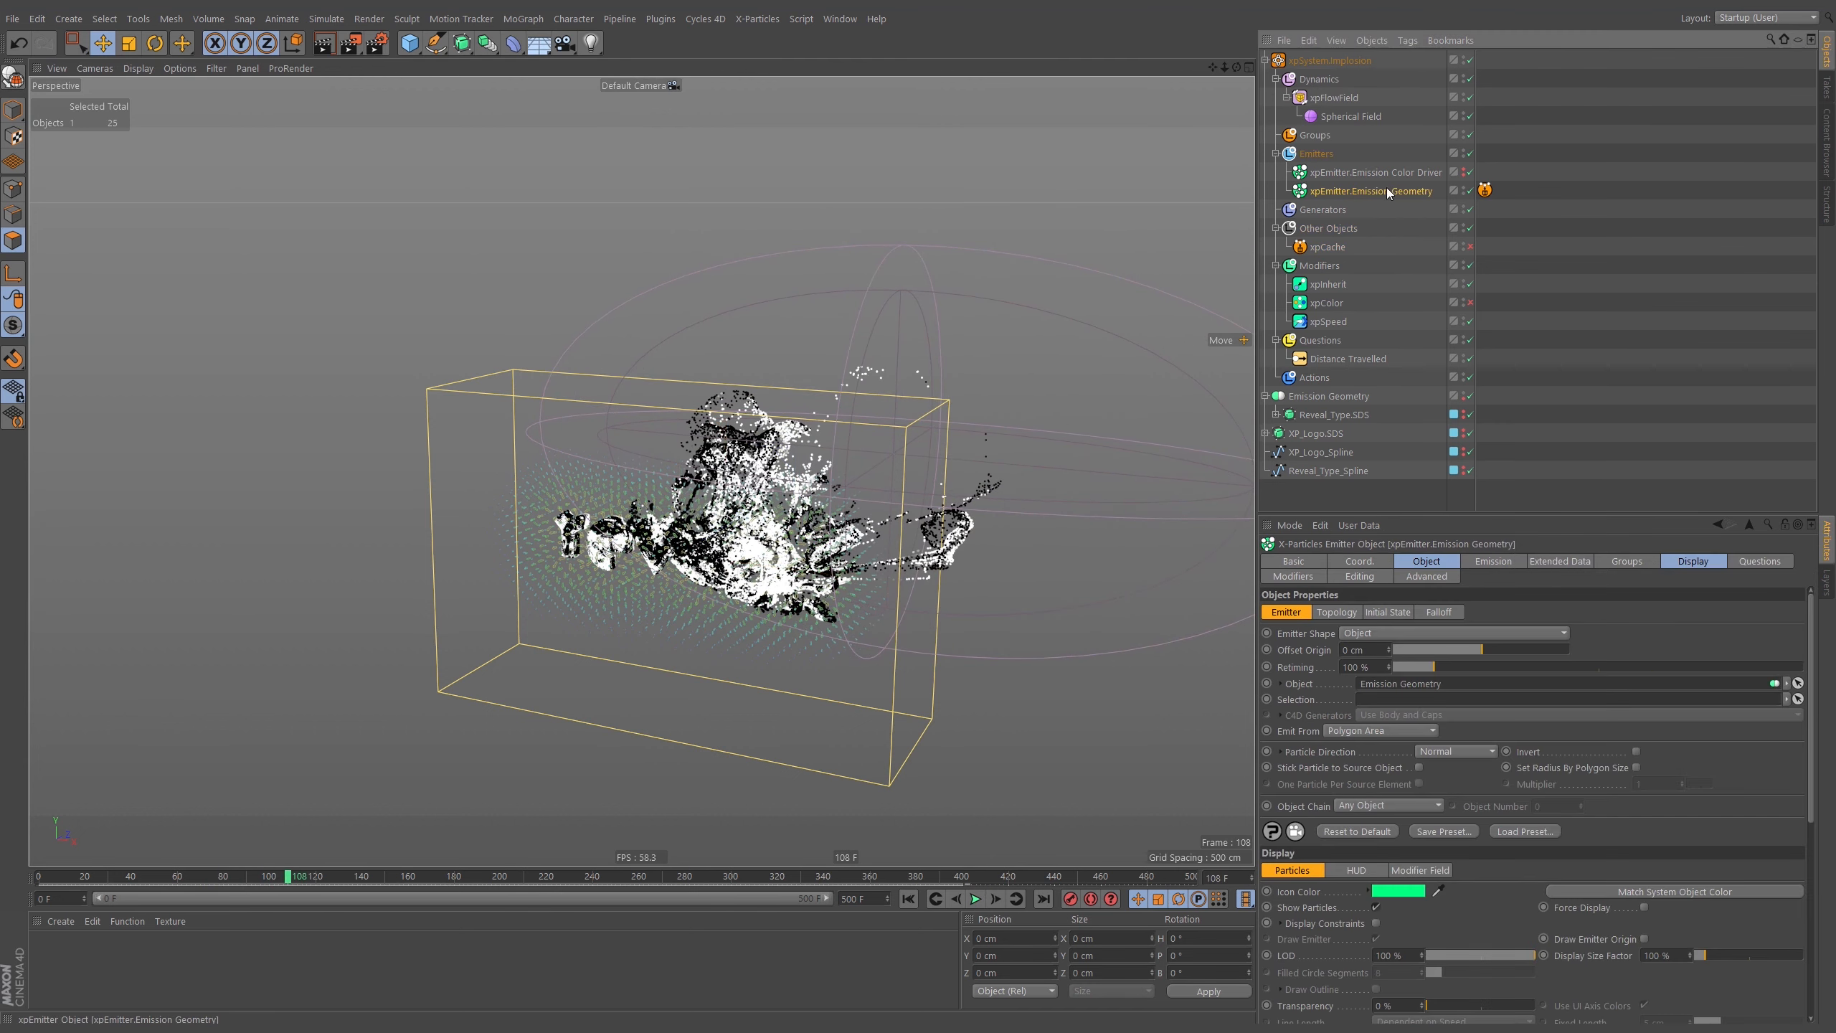
click(1703, 562)
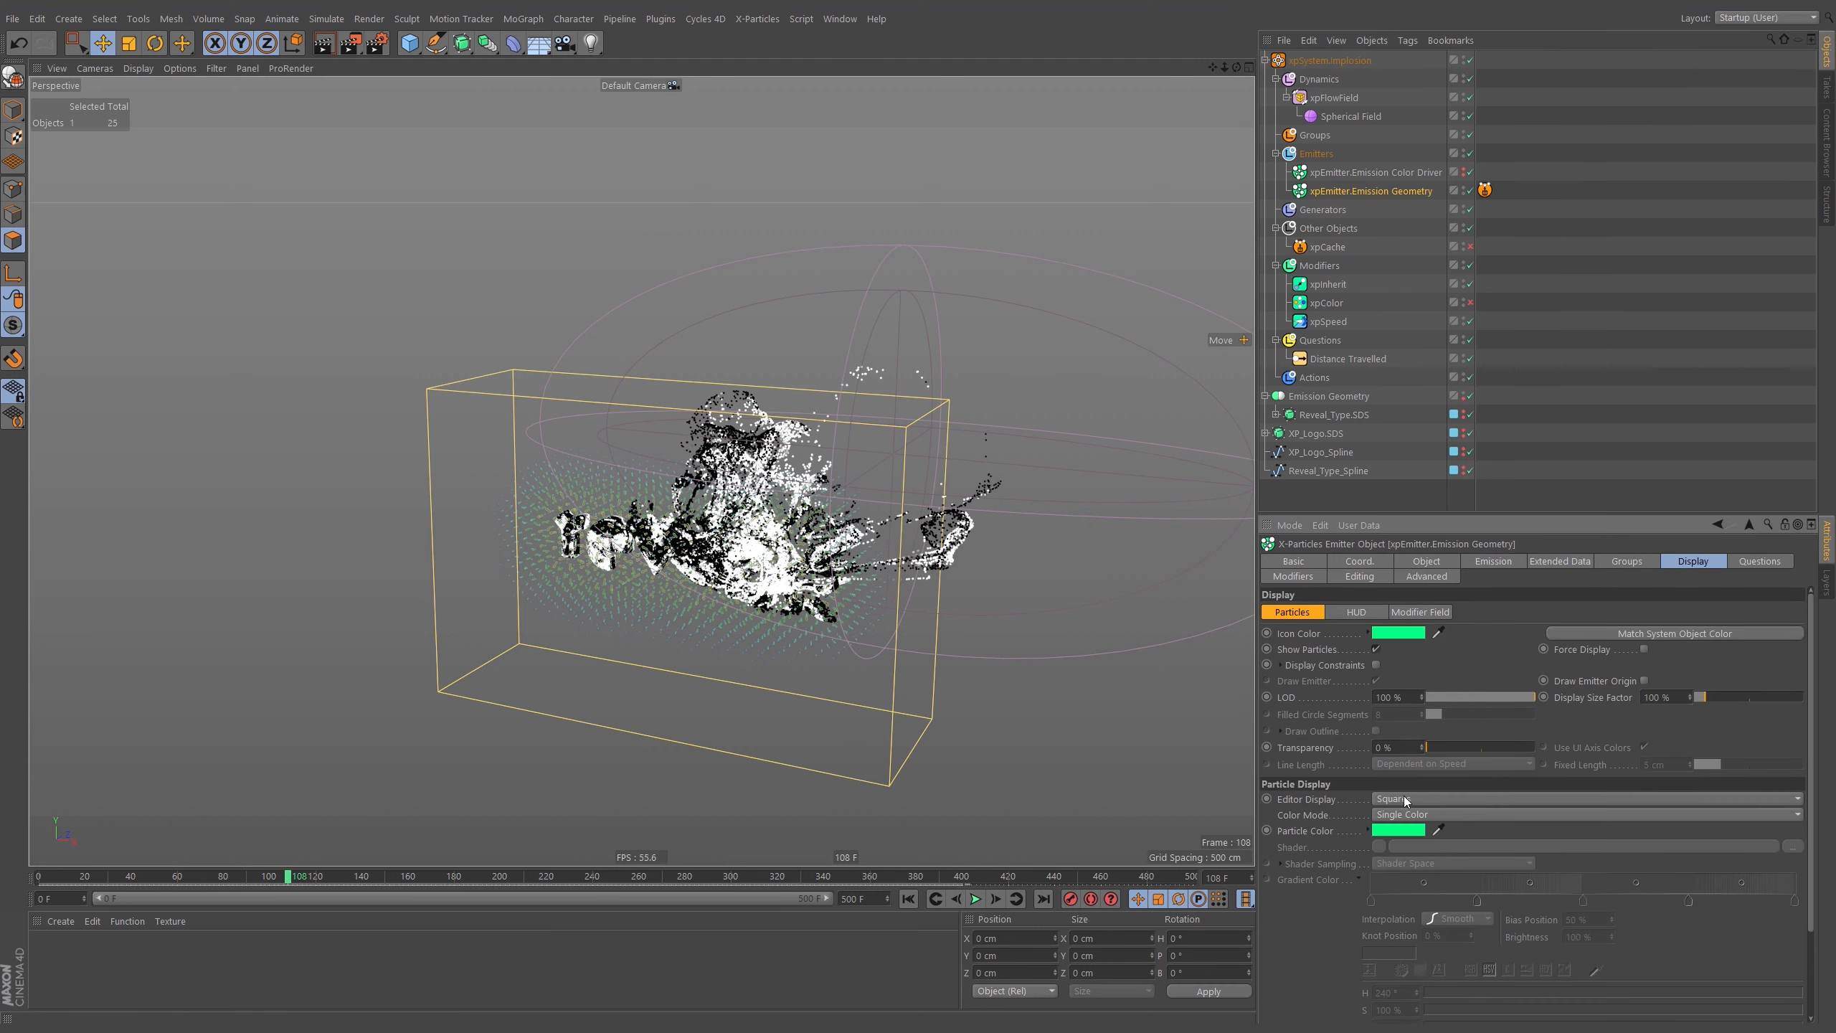
click(1403, 796)
click(1471, 645)
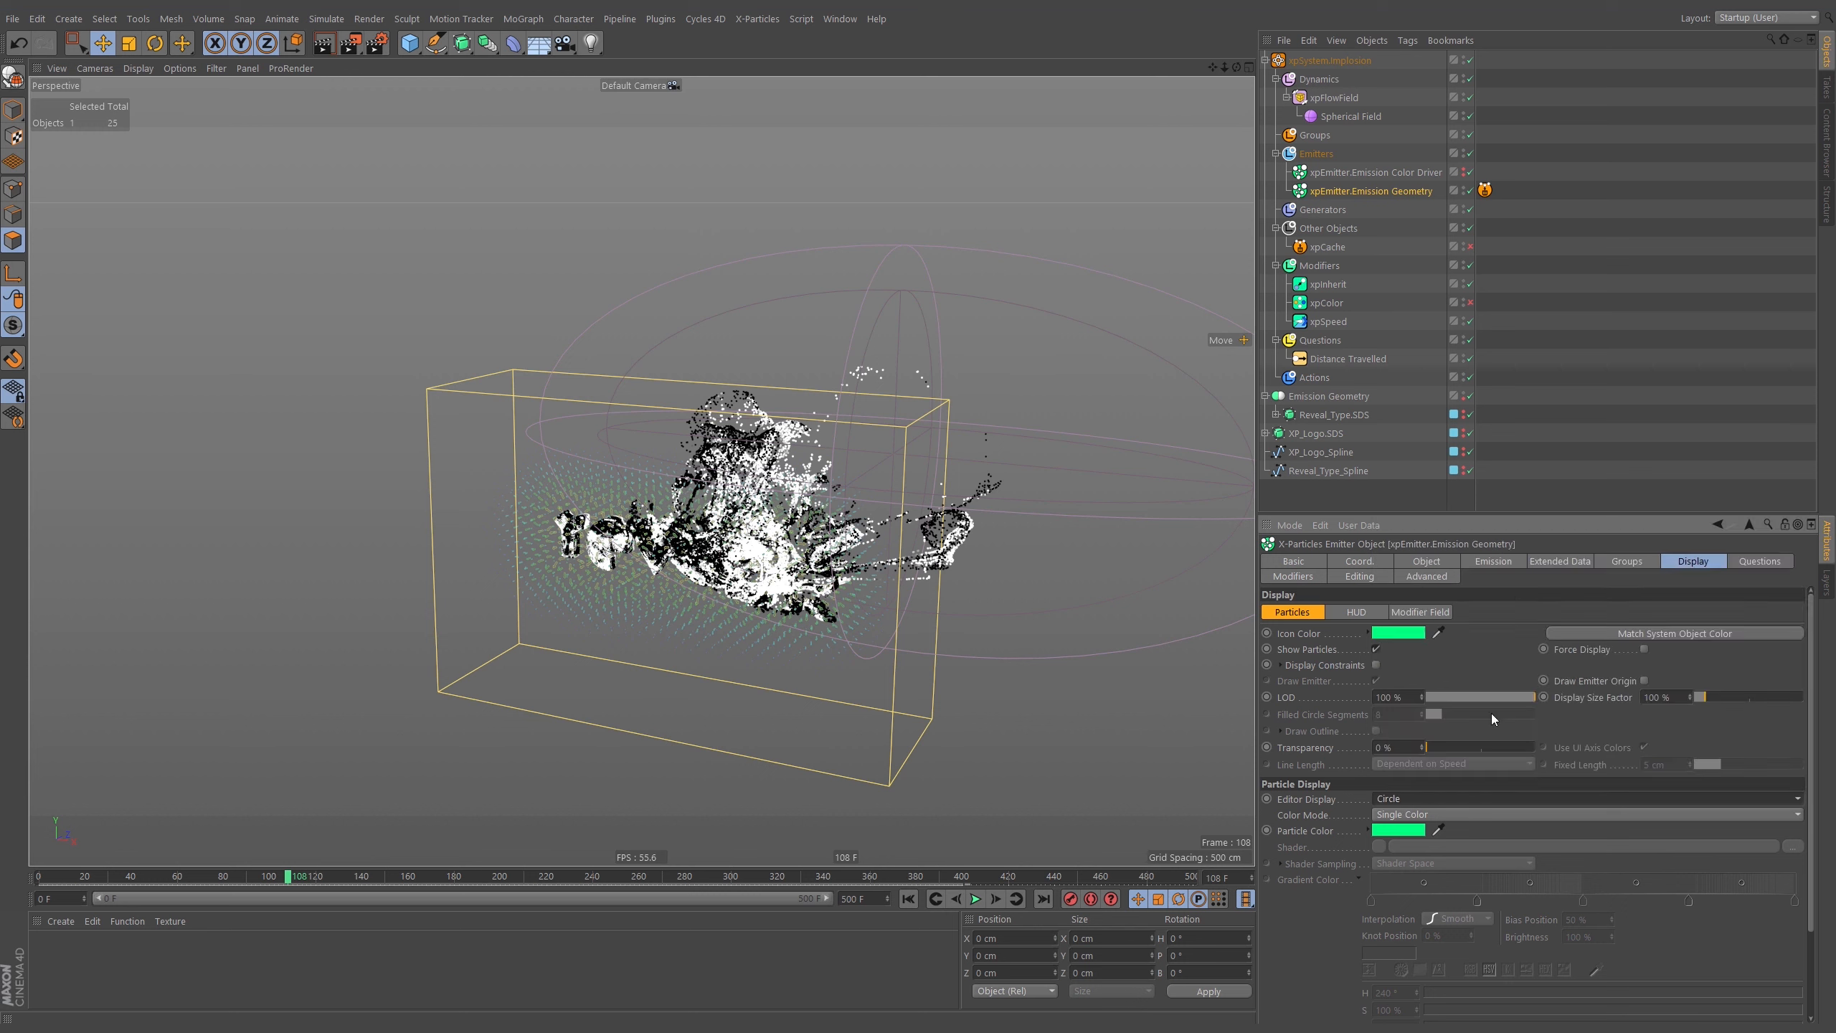
click(909, 900)
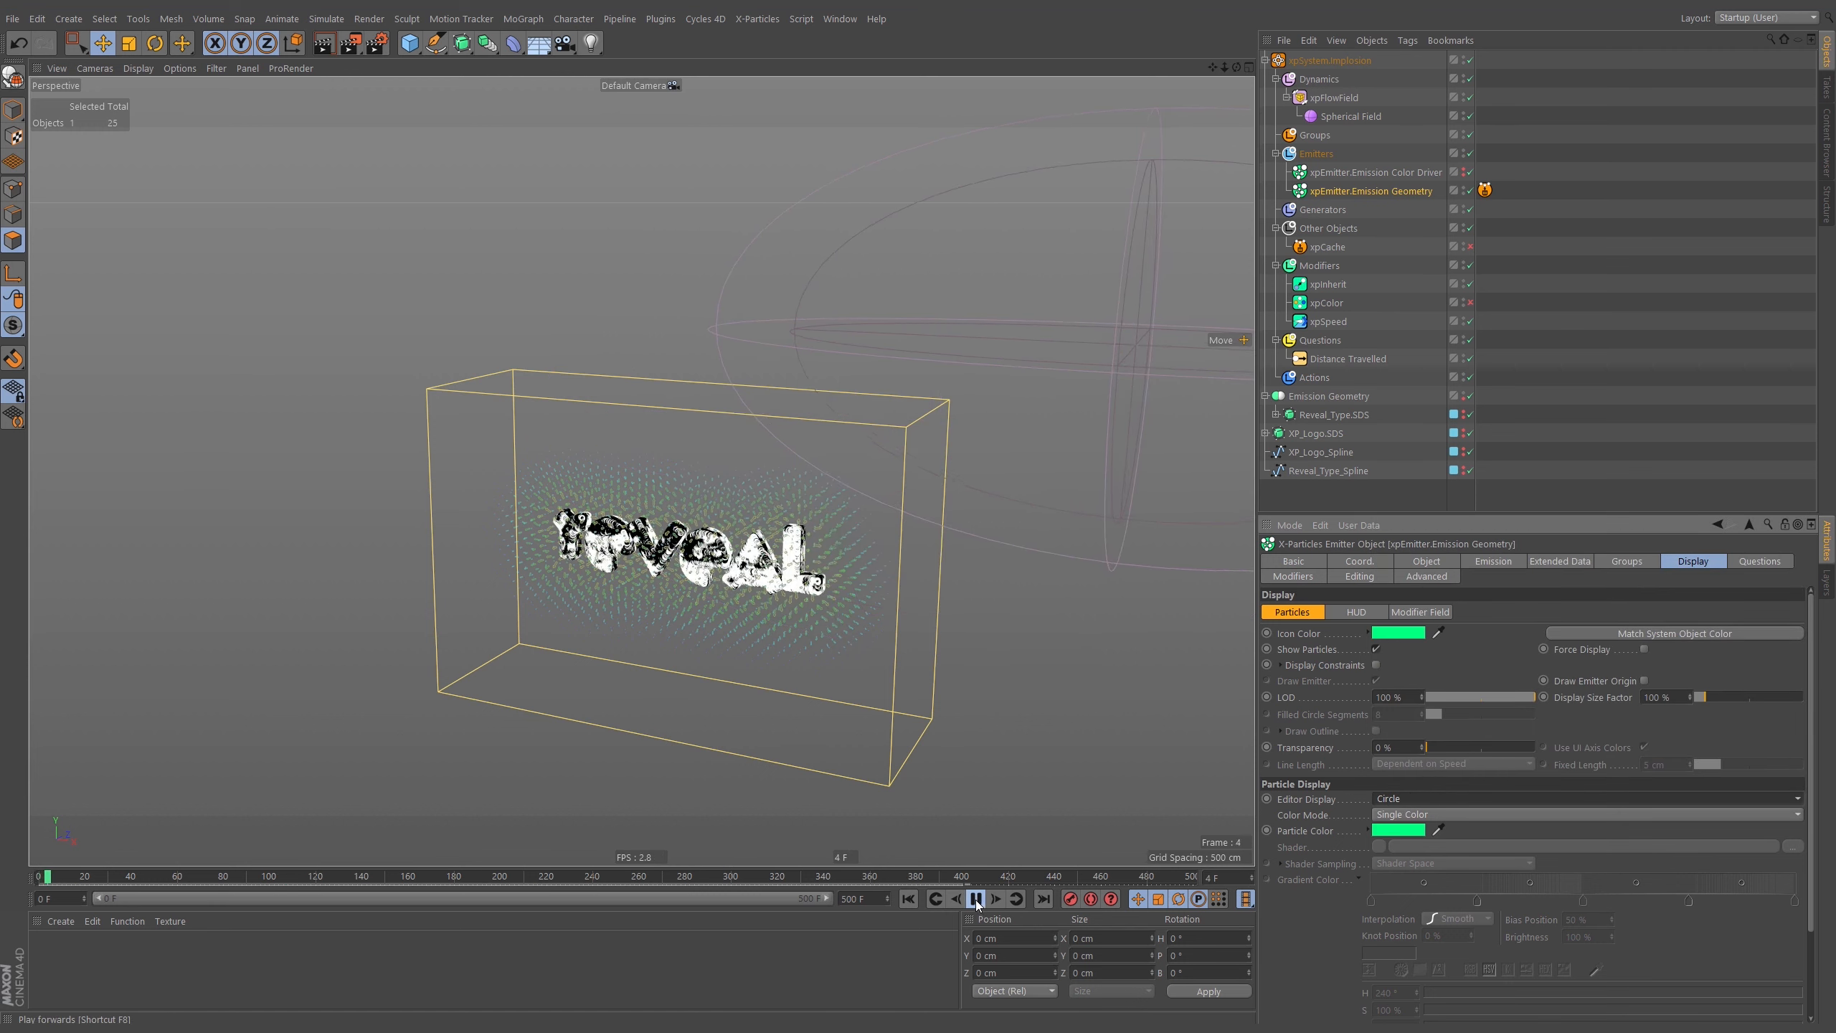
click(976, 900)
alt+right_drag(773, 551, 1113, 485)
alt+right_drag(753, 517, 715, 537)
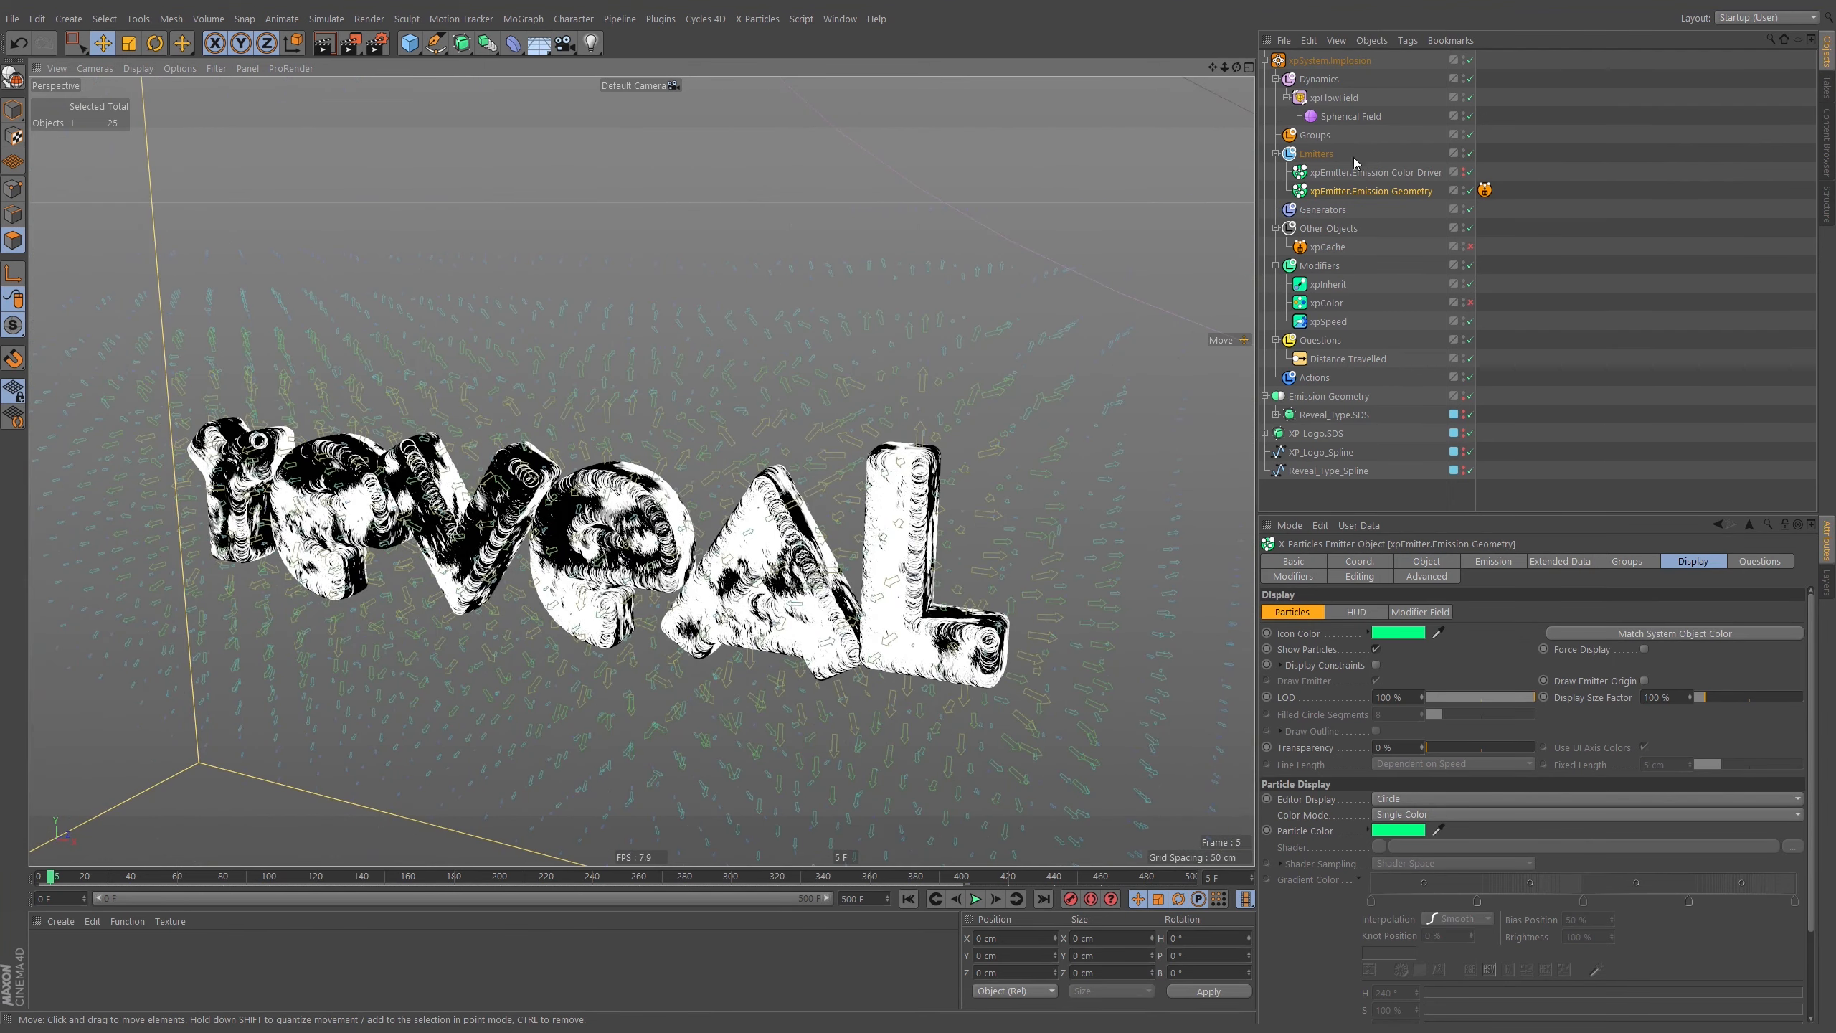
Set the geometry emitter's particle radius to 0.3 cm and restart the simulation to inspect the smaller particles on the type.
click(1494, 562)
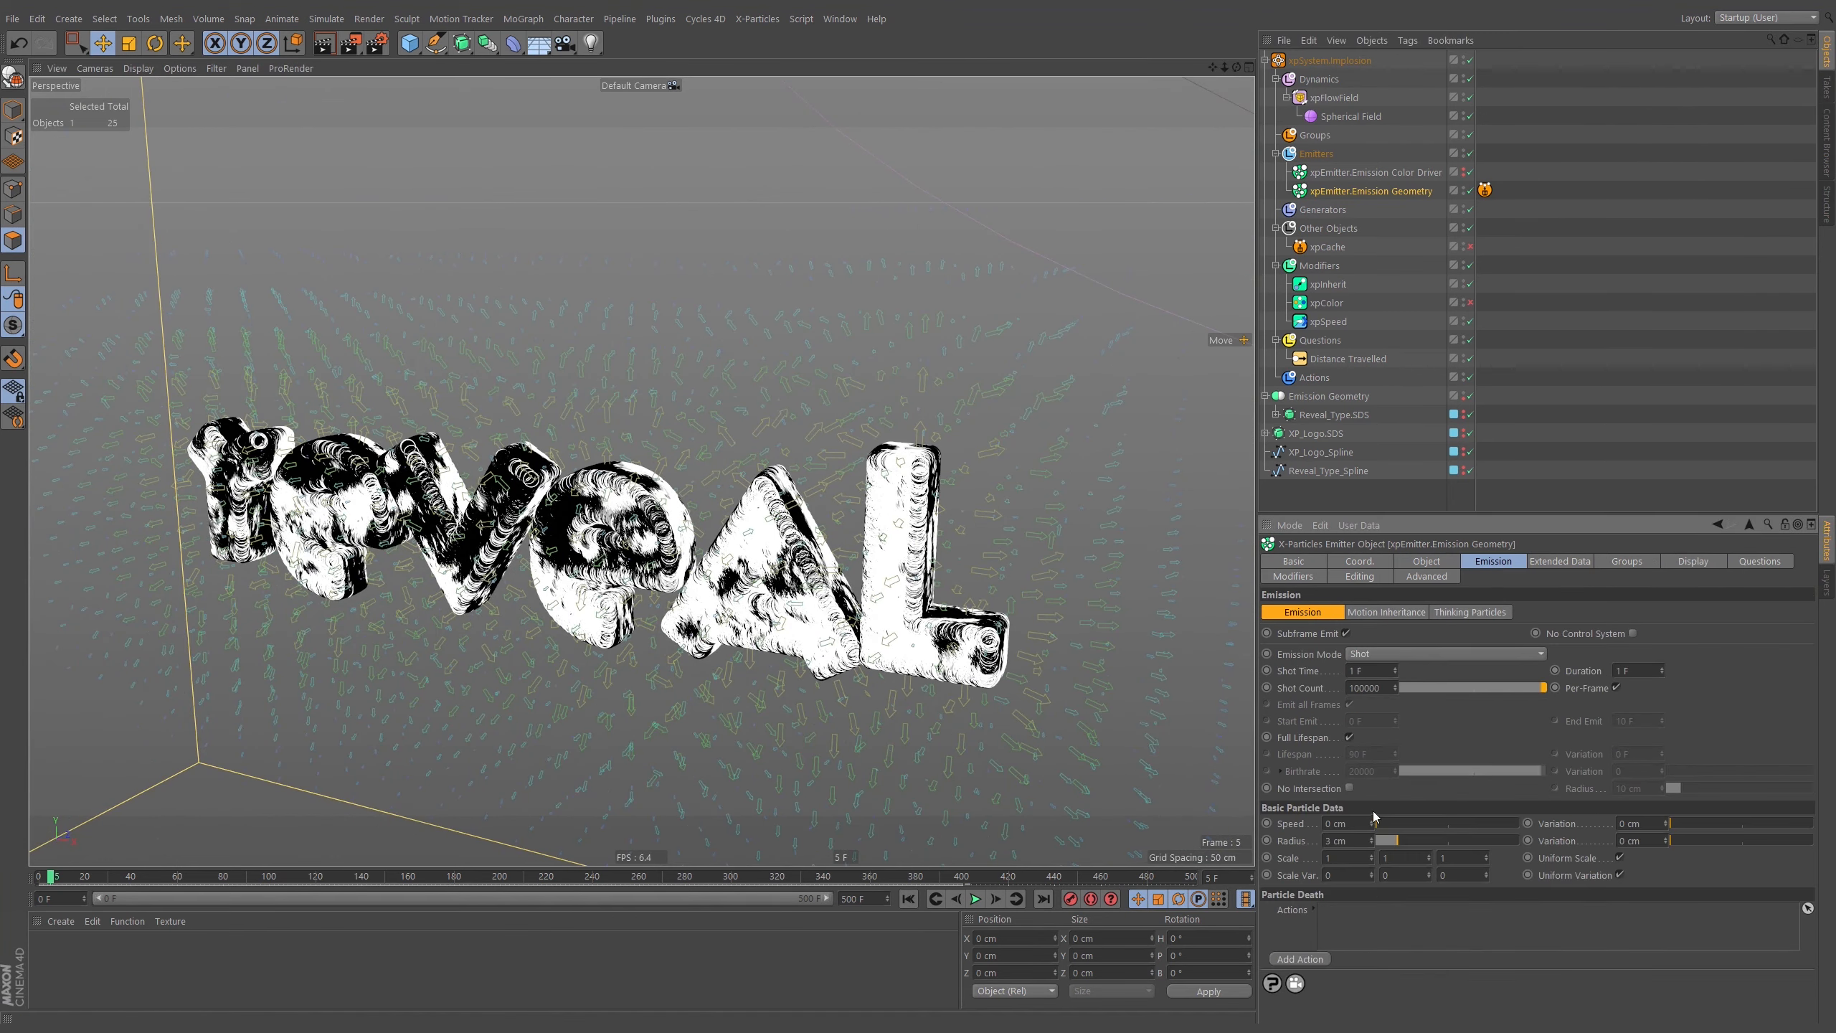
text(0)
key(Return)
click(909, 898)
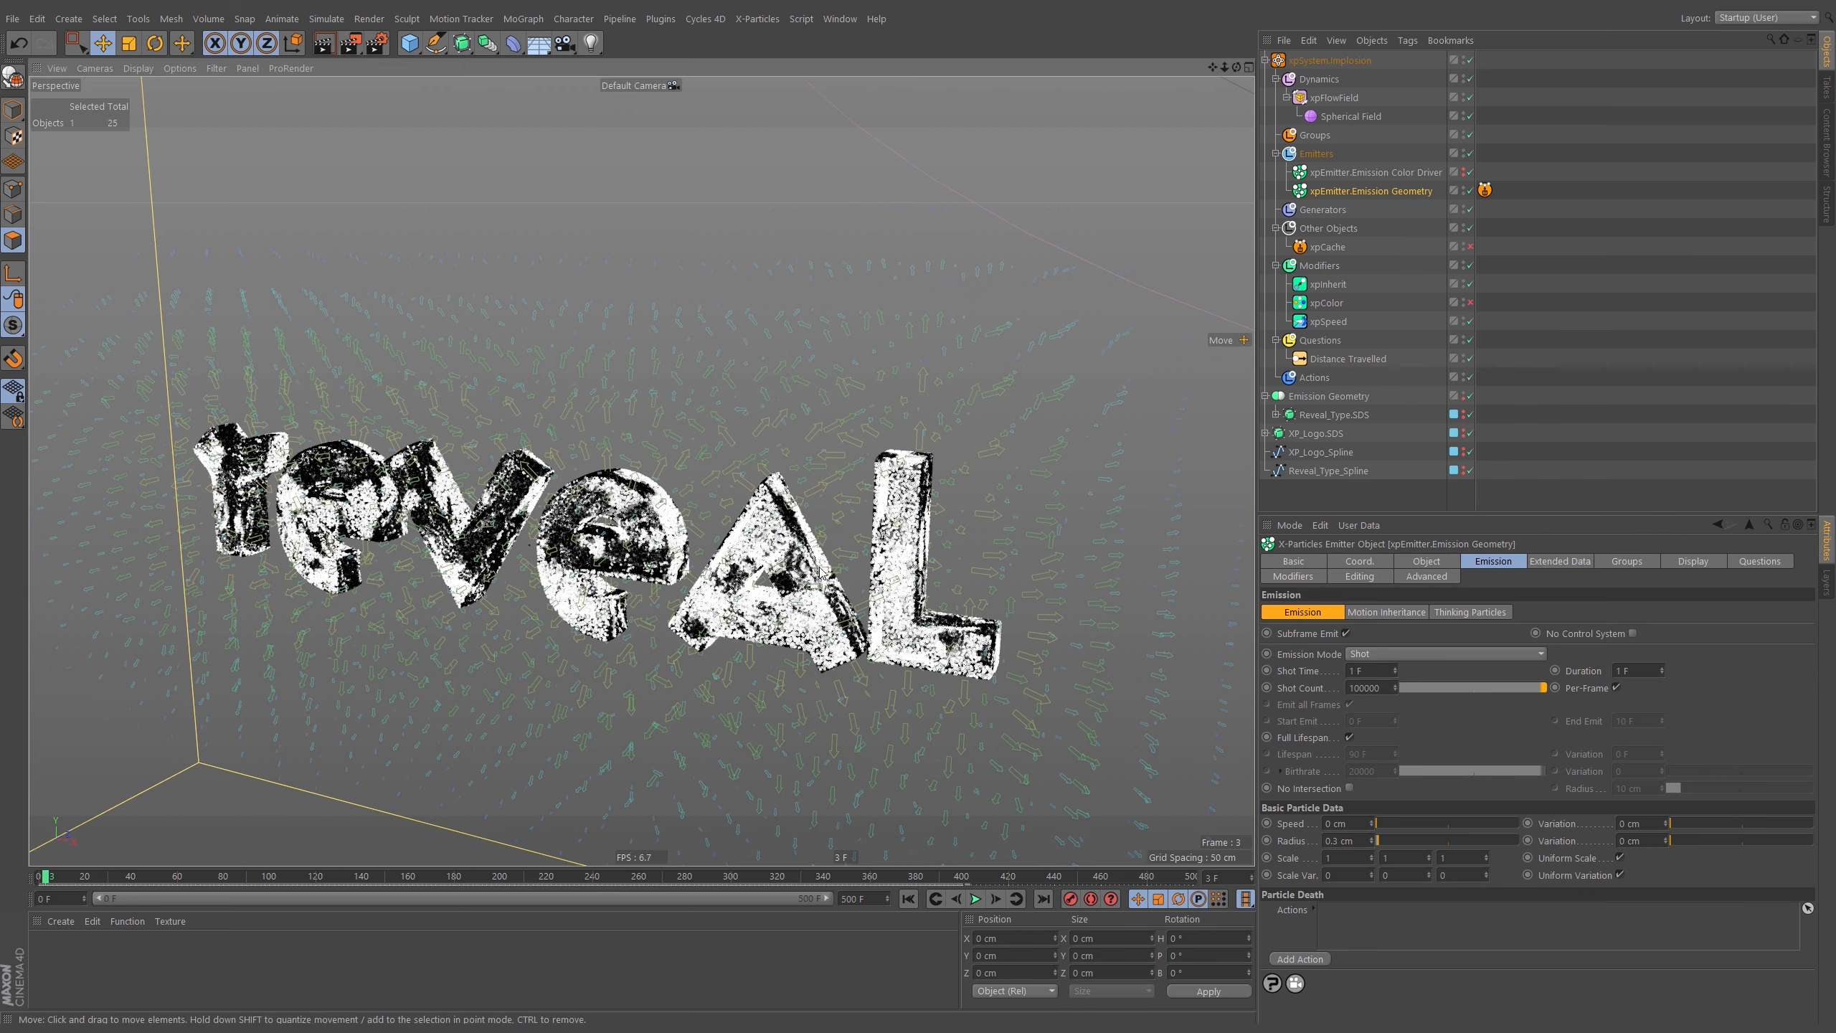
alt+drag(816, 569, 836, 542)
scroll(752, 521, down, 5)
alt+middle_drag(753, 522, 768, 515)
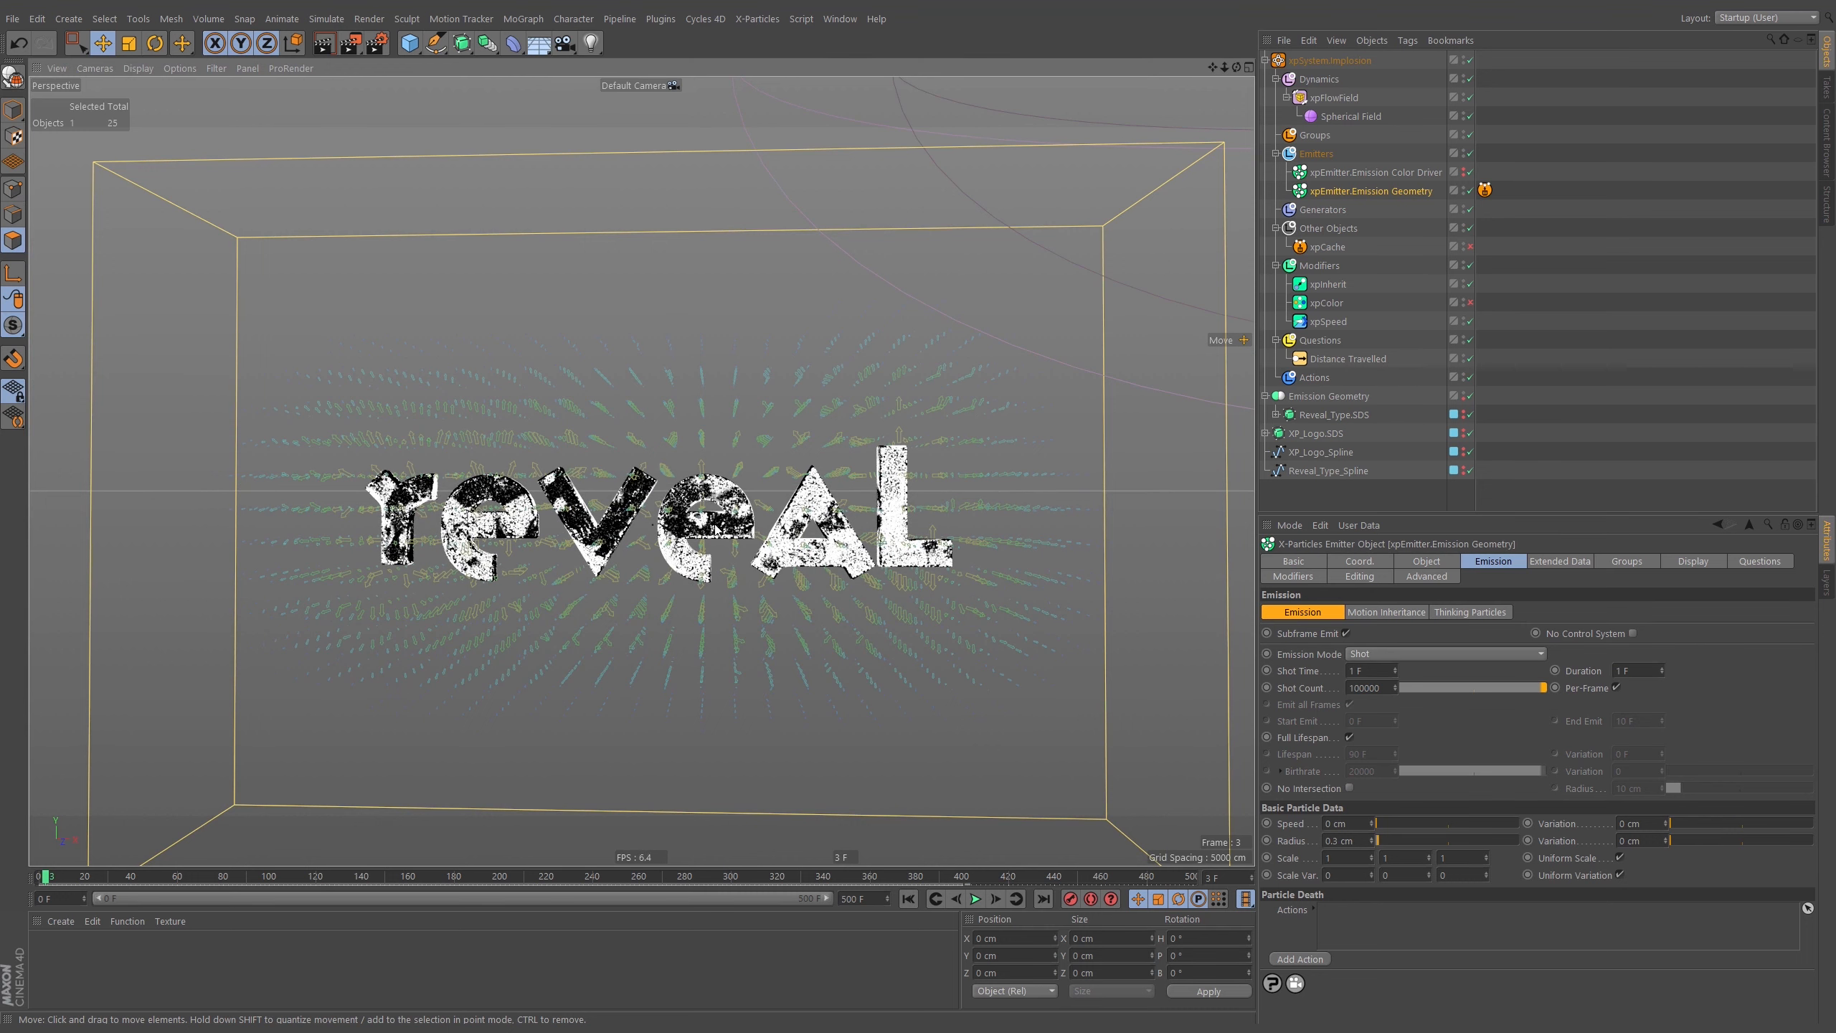
scroll(751, 520, down, 5)
alt+drag(752, 534, 810, 520)
Reduce the geometry emitter's shot count to 10000 and play the simulation from frame 0 through frame 236.
click(1383, 689)
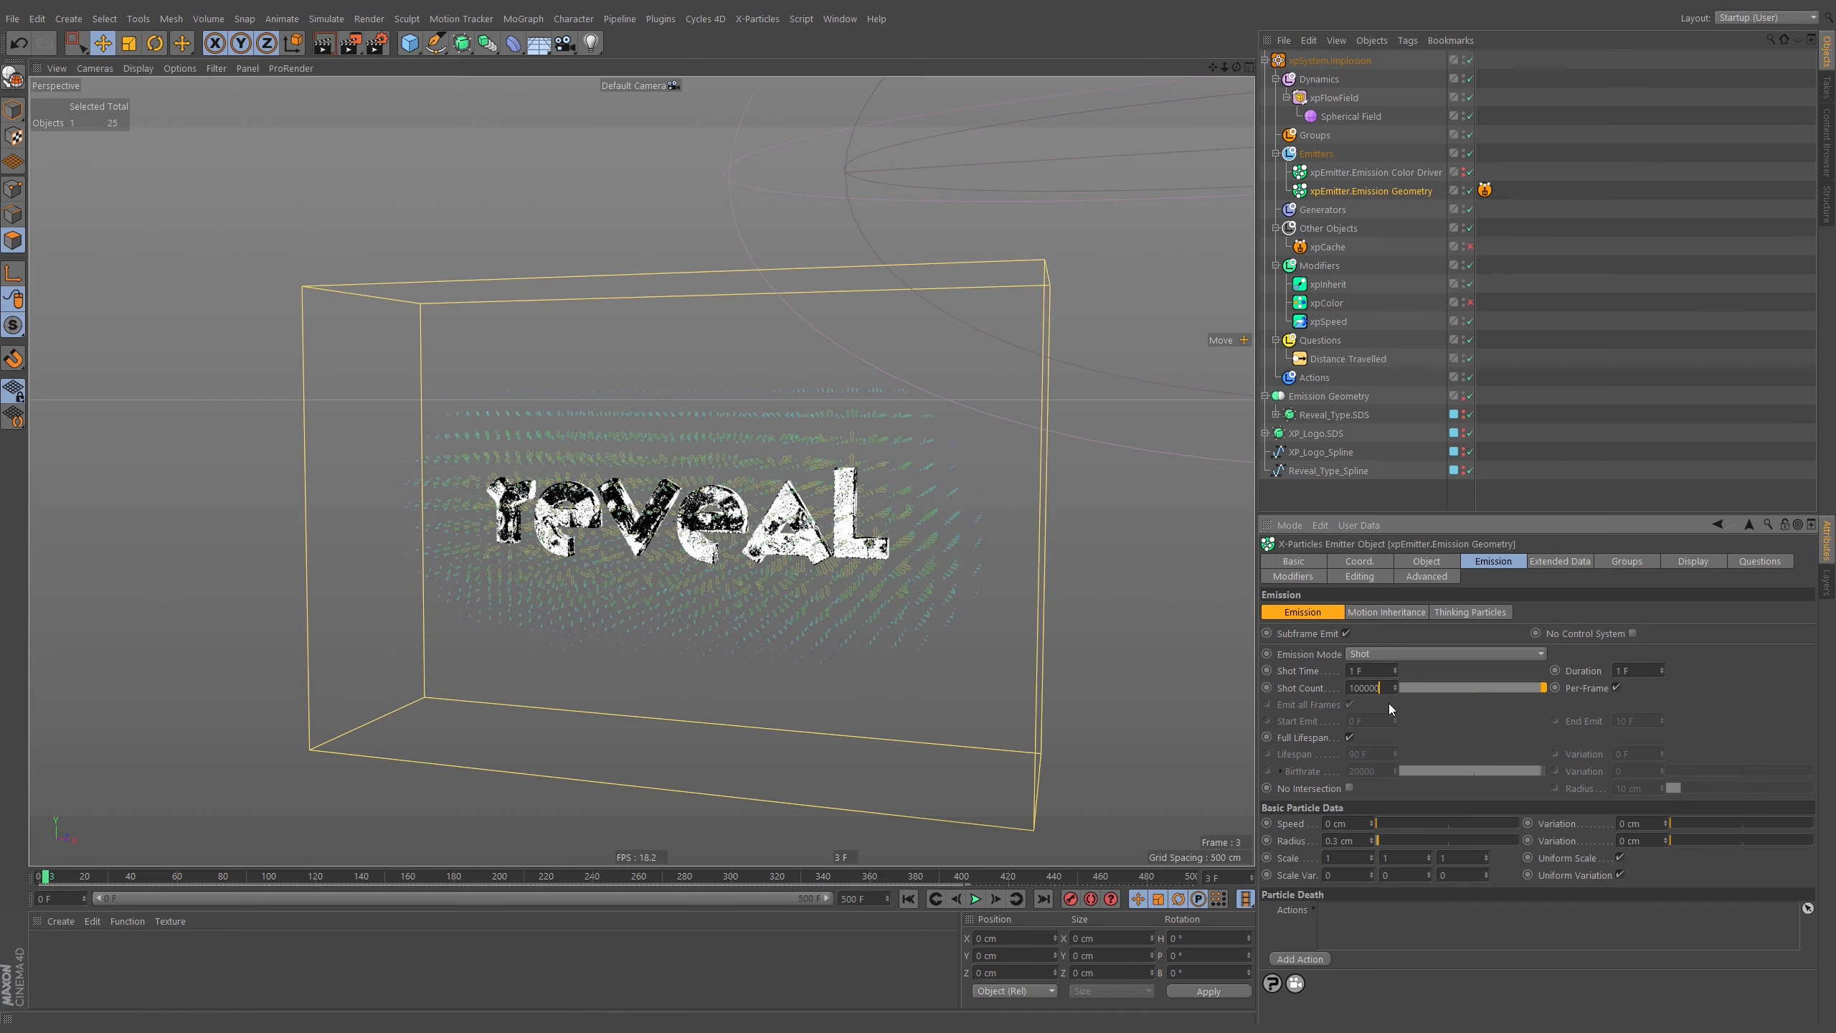
key(BackSpace)
key(Return)
click(906, 899)
click(976, 899)
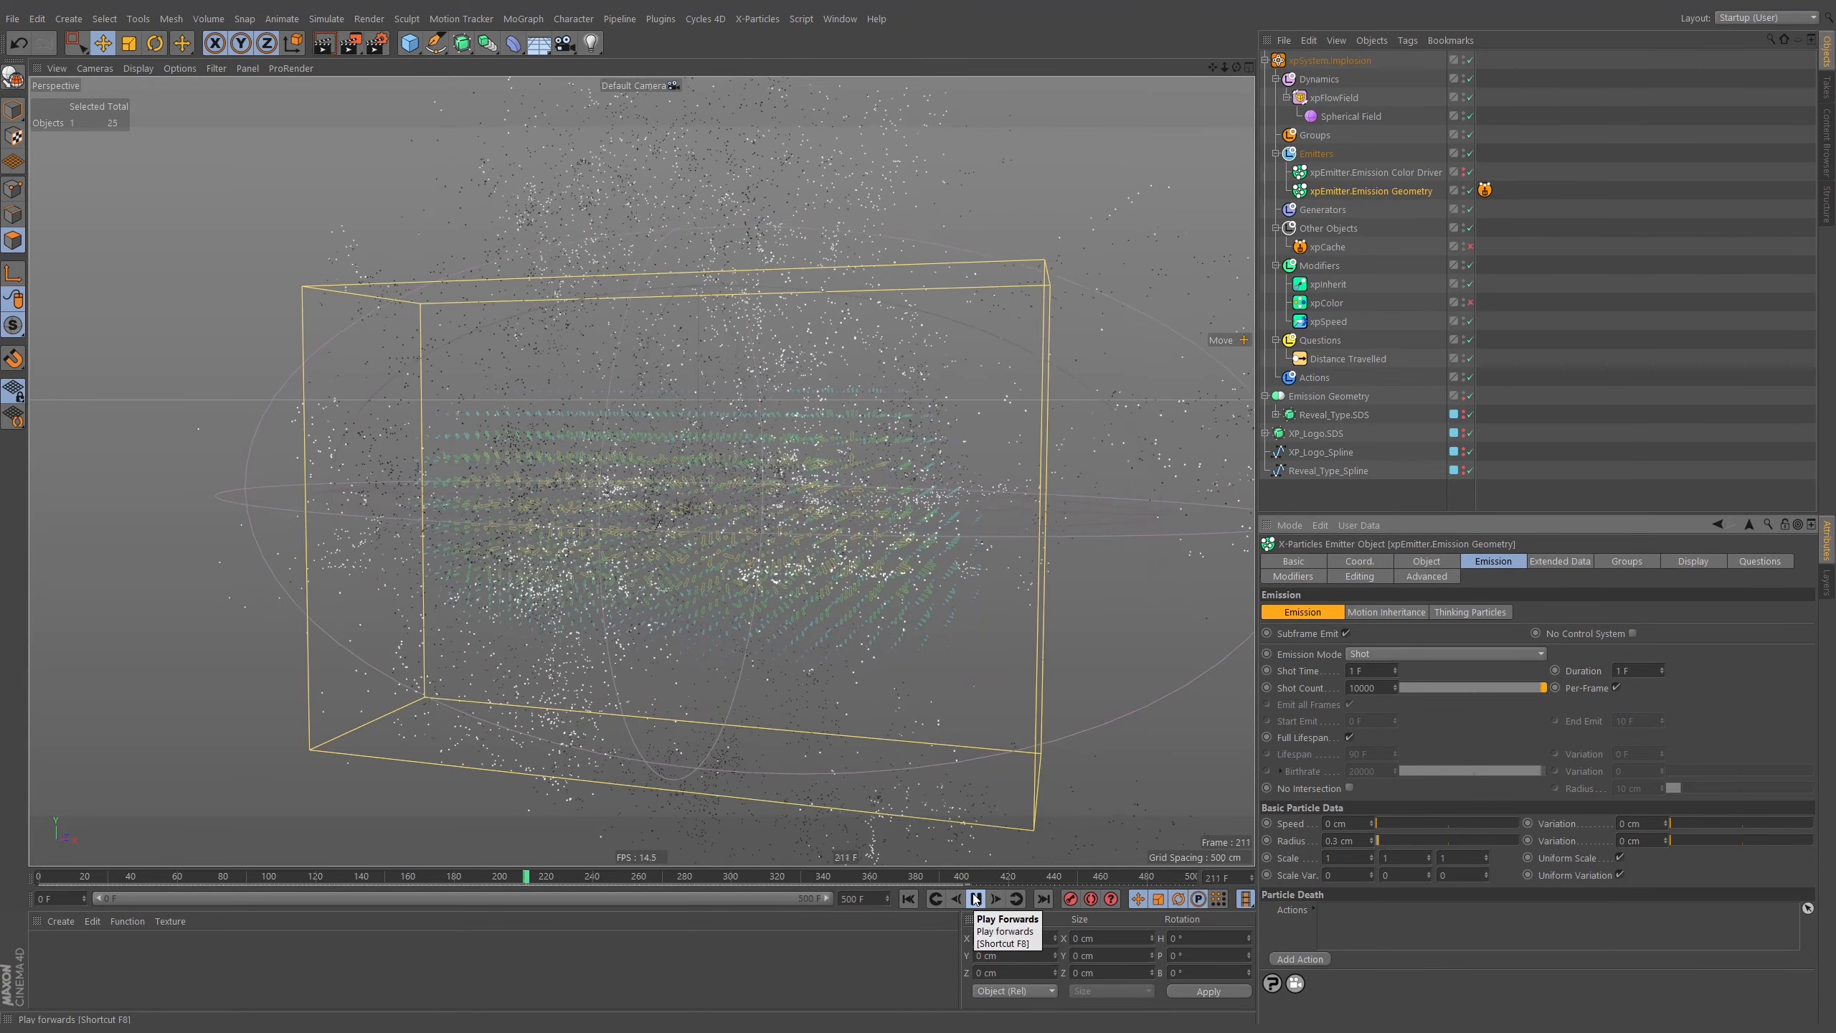
click(975, 898)
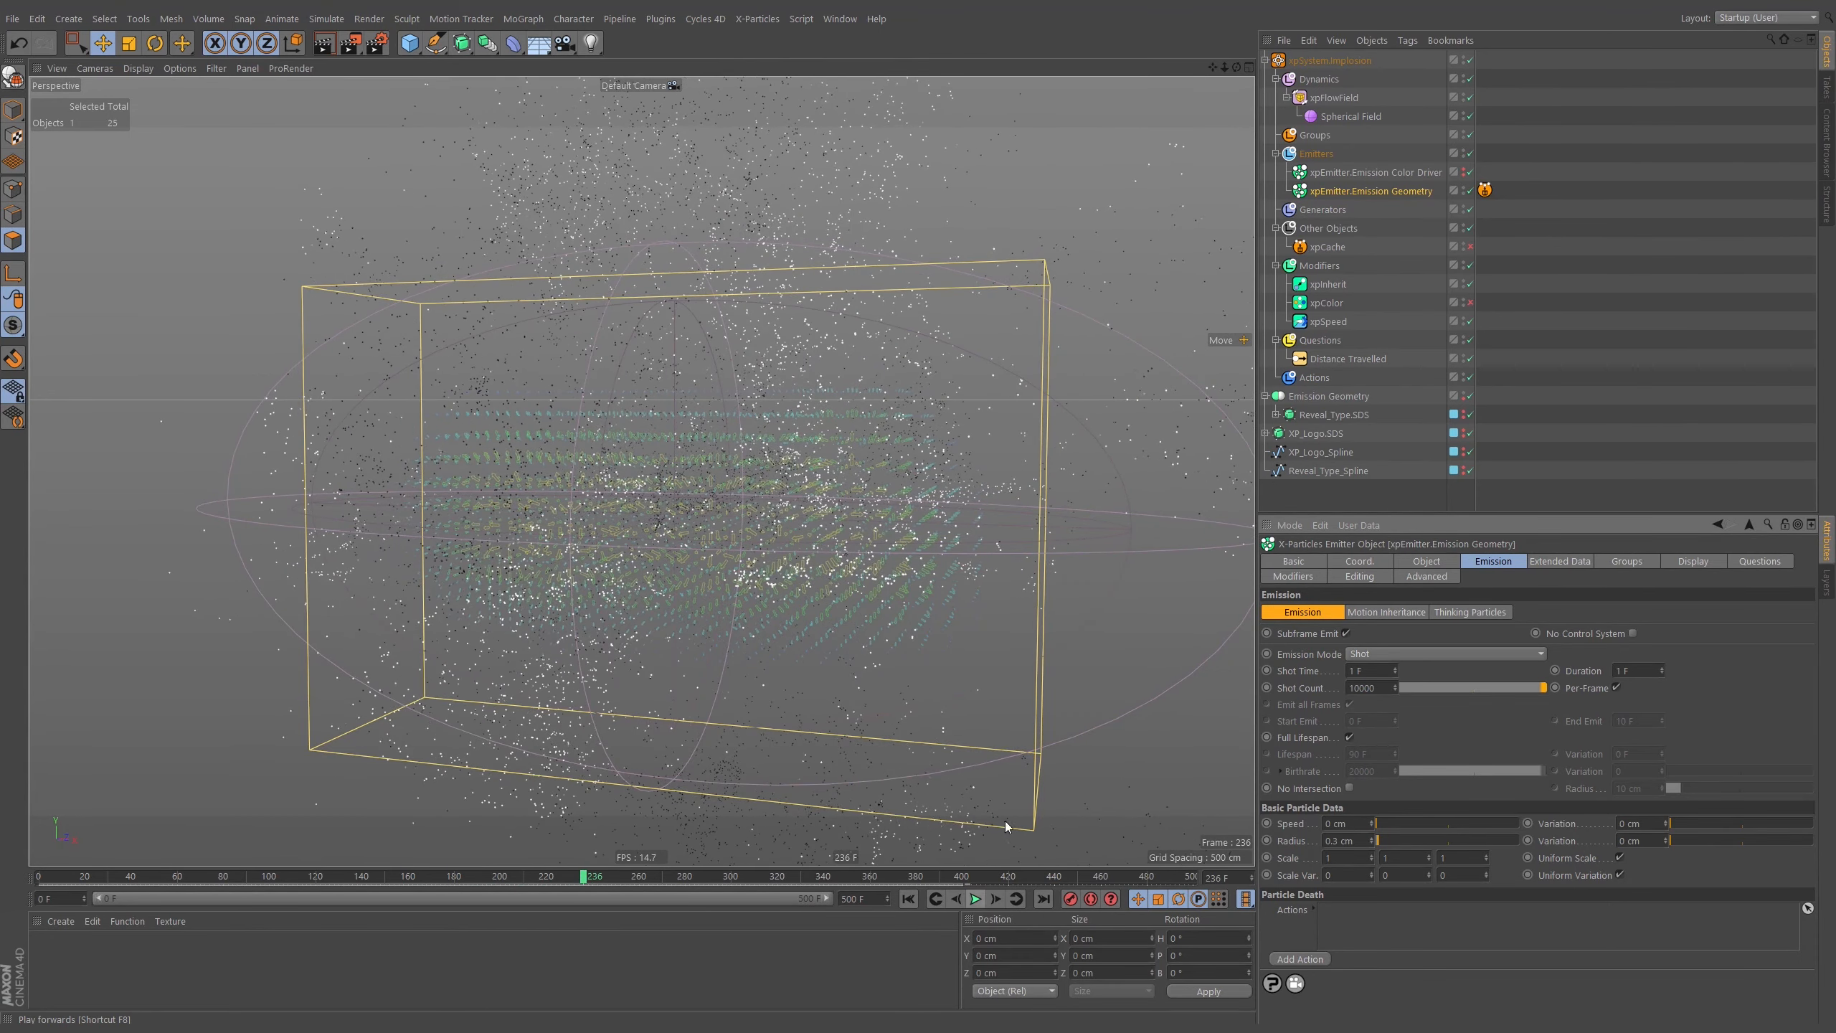
Examine the size of the dispersed particles up close in the perspective and front views.
alt+drag(817, 420, 781, 413)
scroll(782, 408, down, 10)
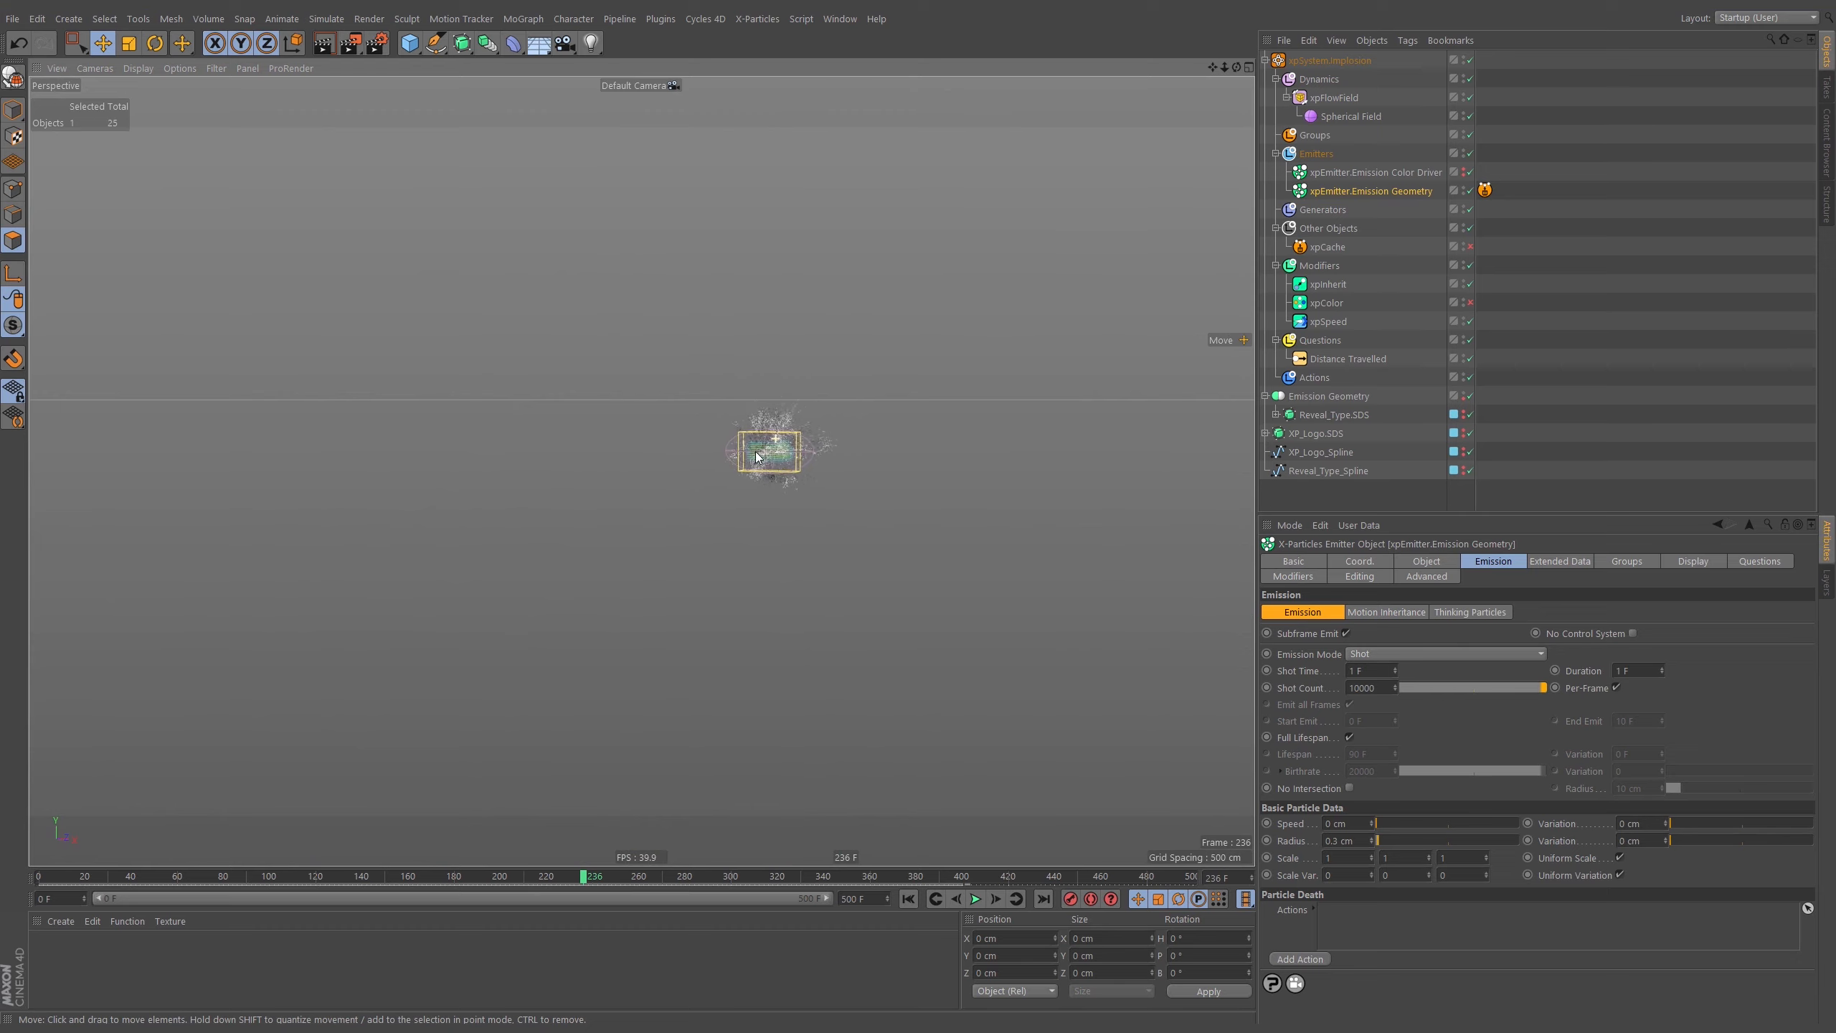
alt+right_drag(783, 422, 988, 384)
scroll(881, 424, up, 10)
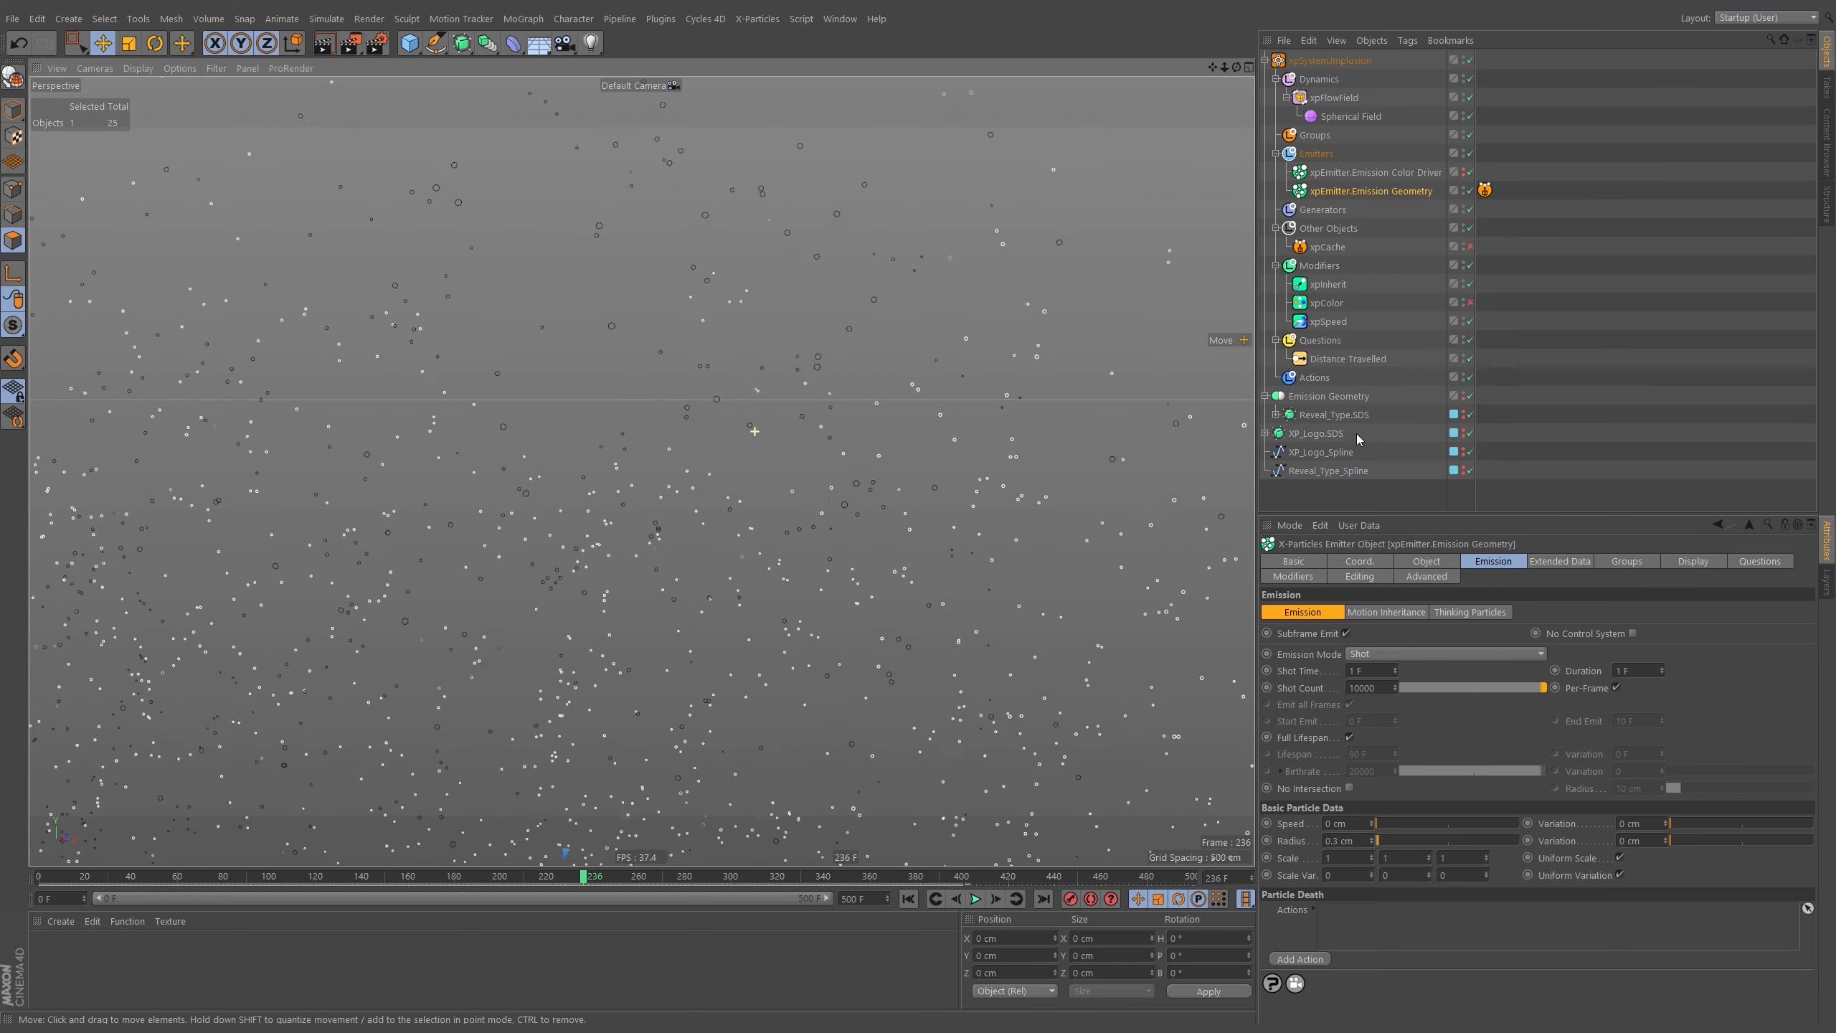
middle_click(929, 689)
middle_click(926, 665)
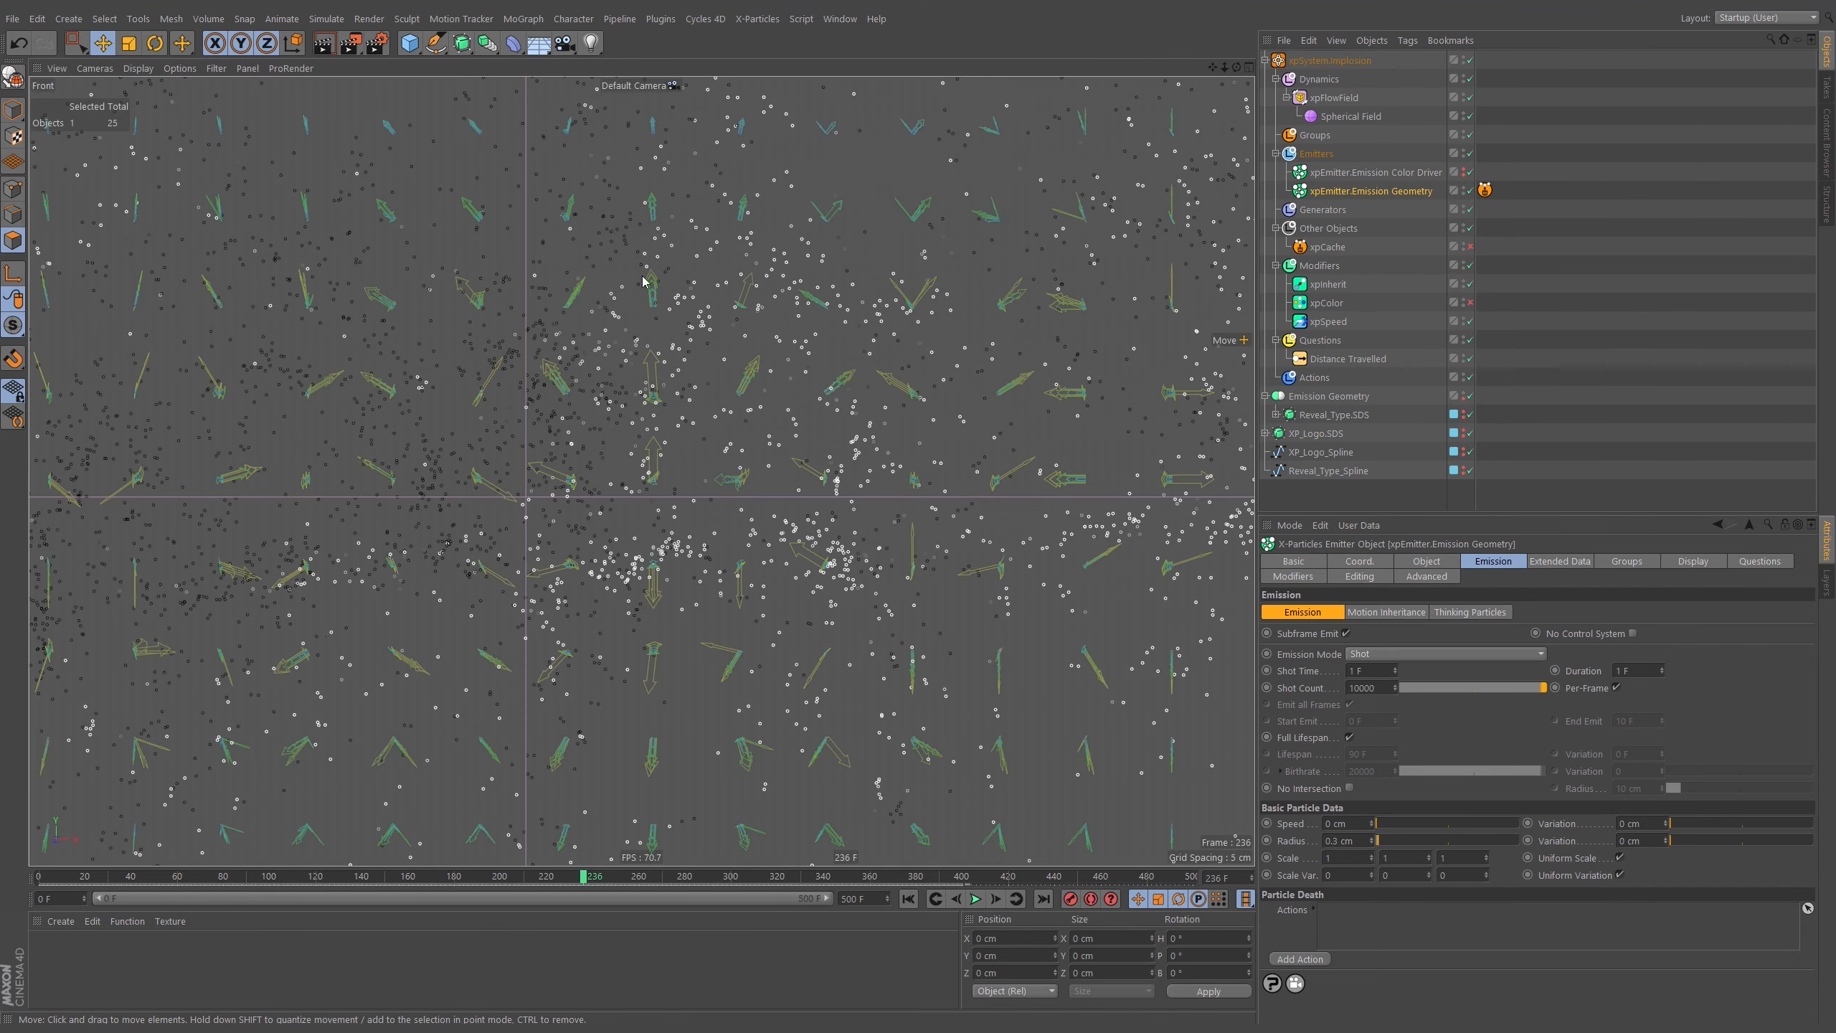
scroll(723, 268, up, 10)
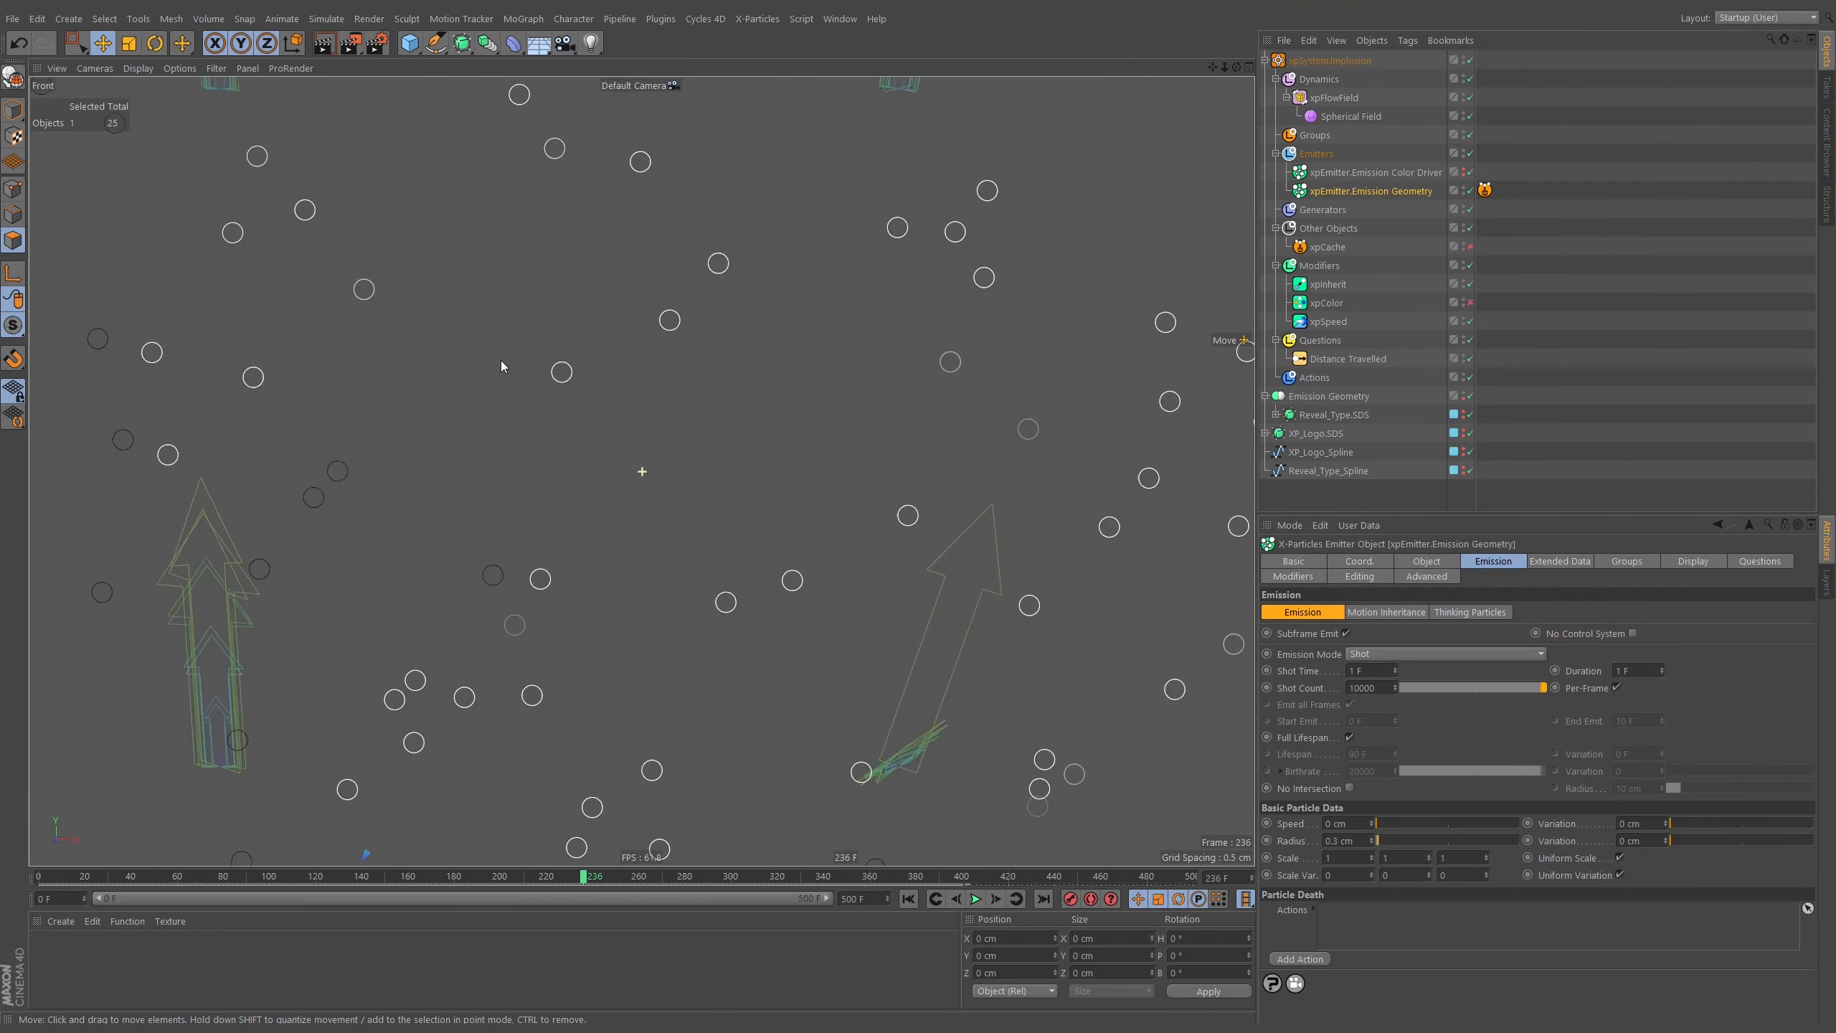
scroll(654, 403, down, 10)
scroll(733, 360, down, 3)
alt+middle_drag(1020, 479, 955, 322)
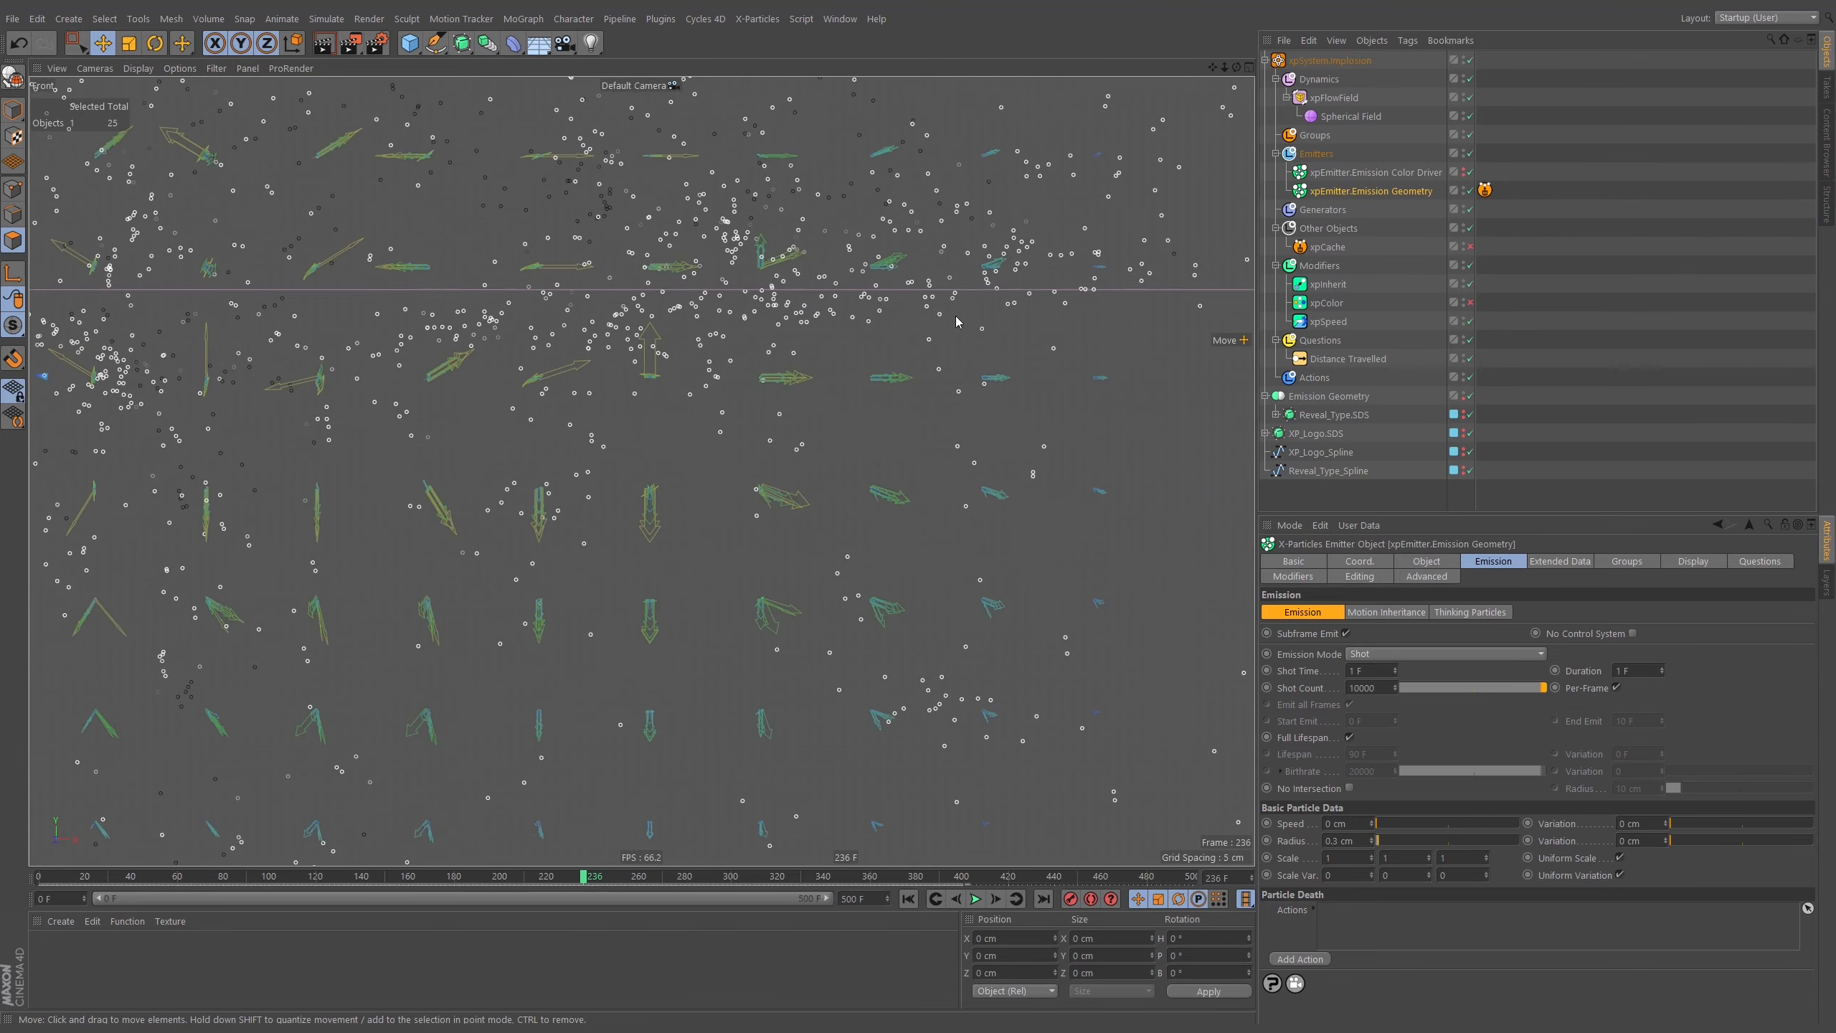
scroll(956, 322, down, 5)
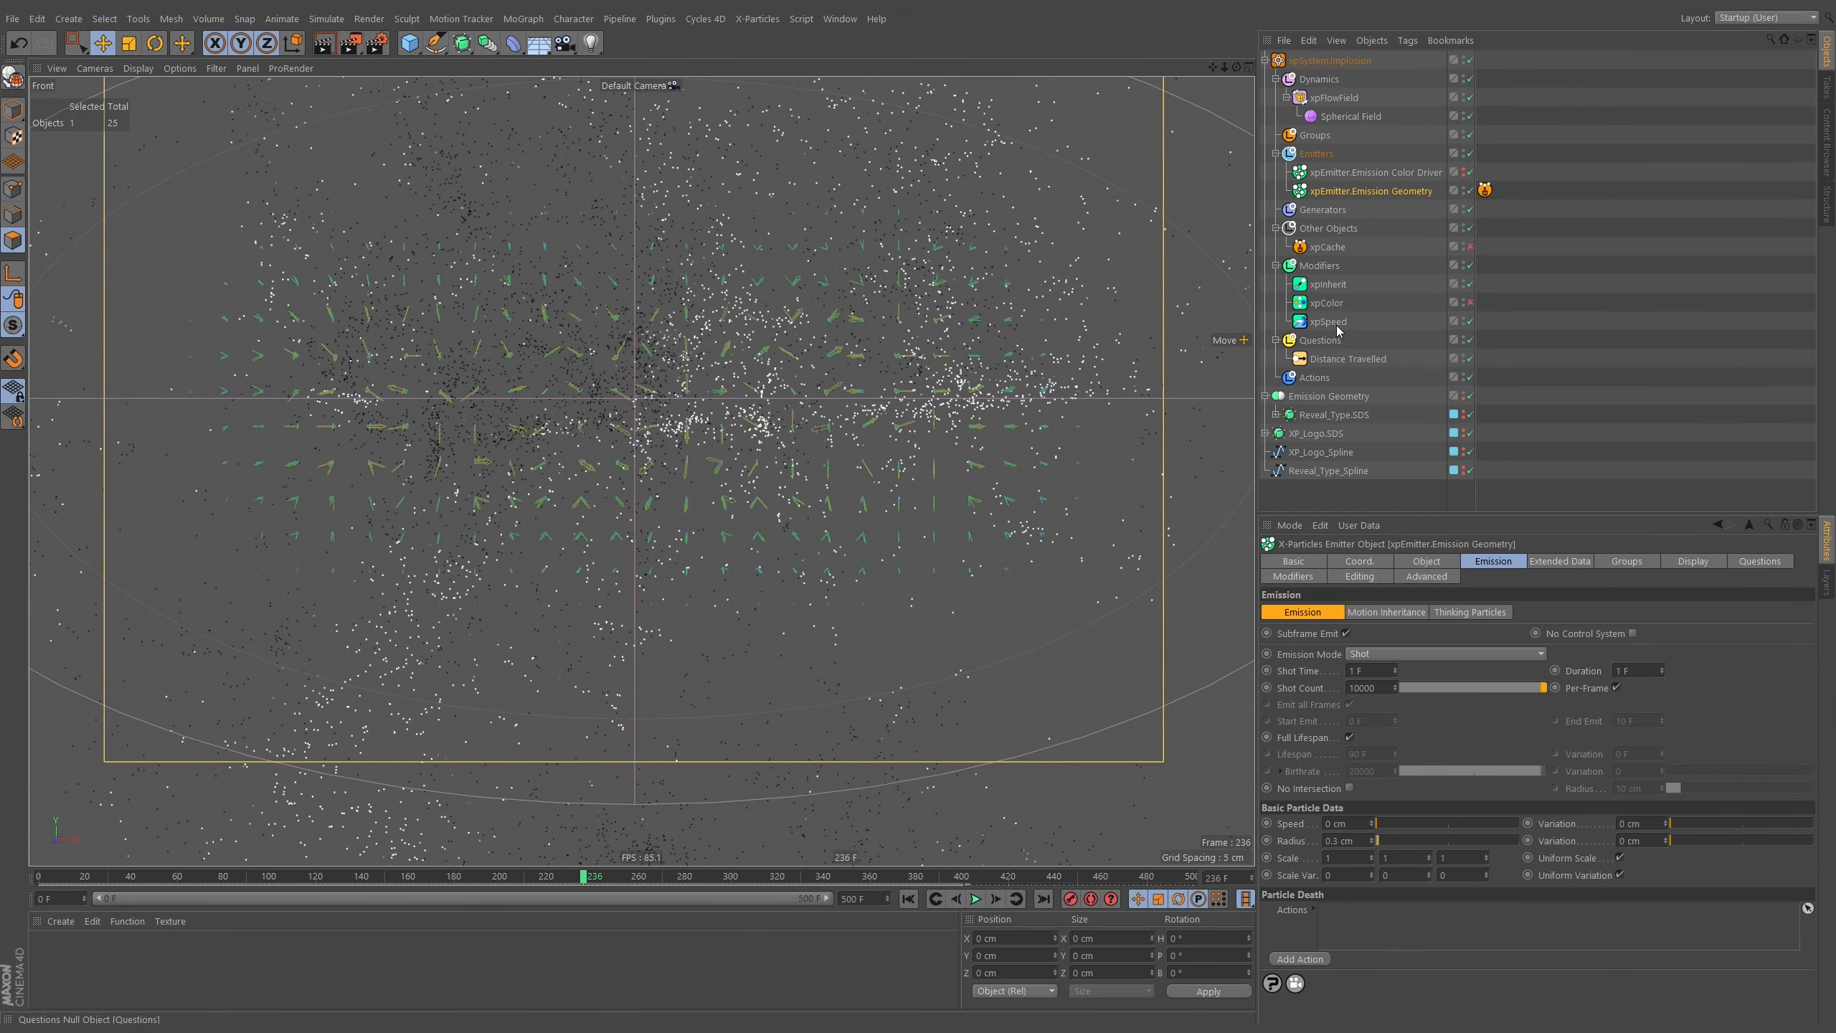
Add an xpScale modifier to the Modifiers folder and set its Radius Change to -0.01 cm.
click(1319, 265)
click(1403, 630)
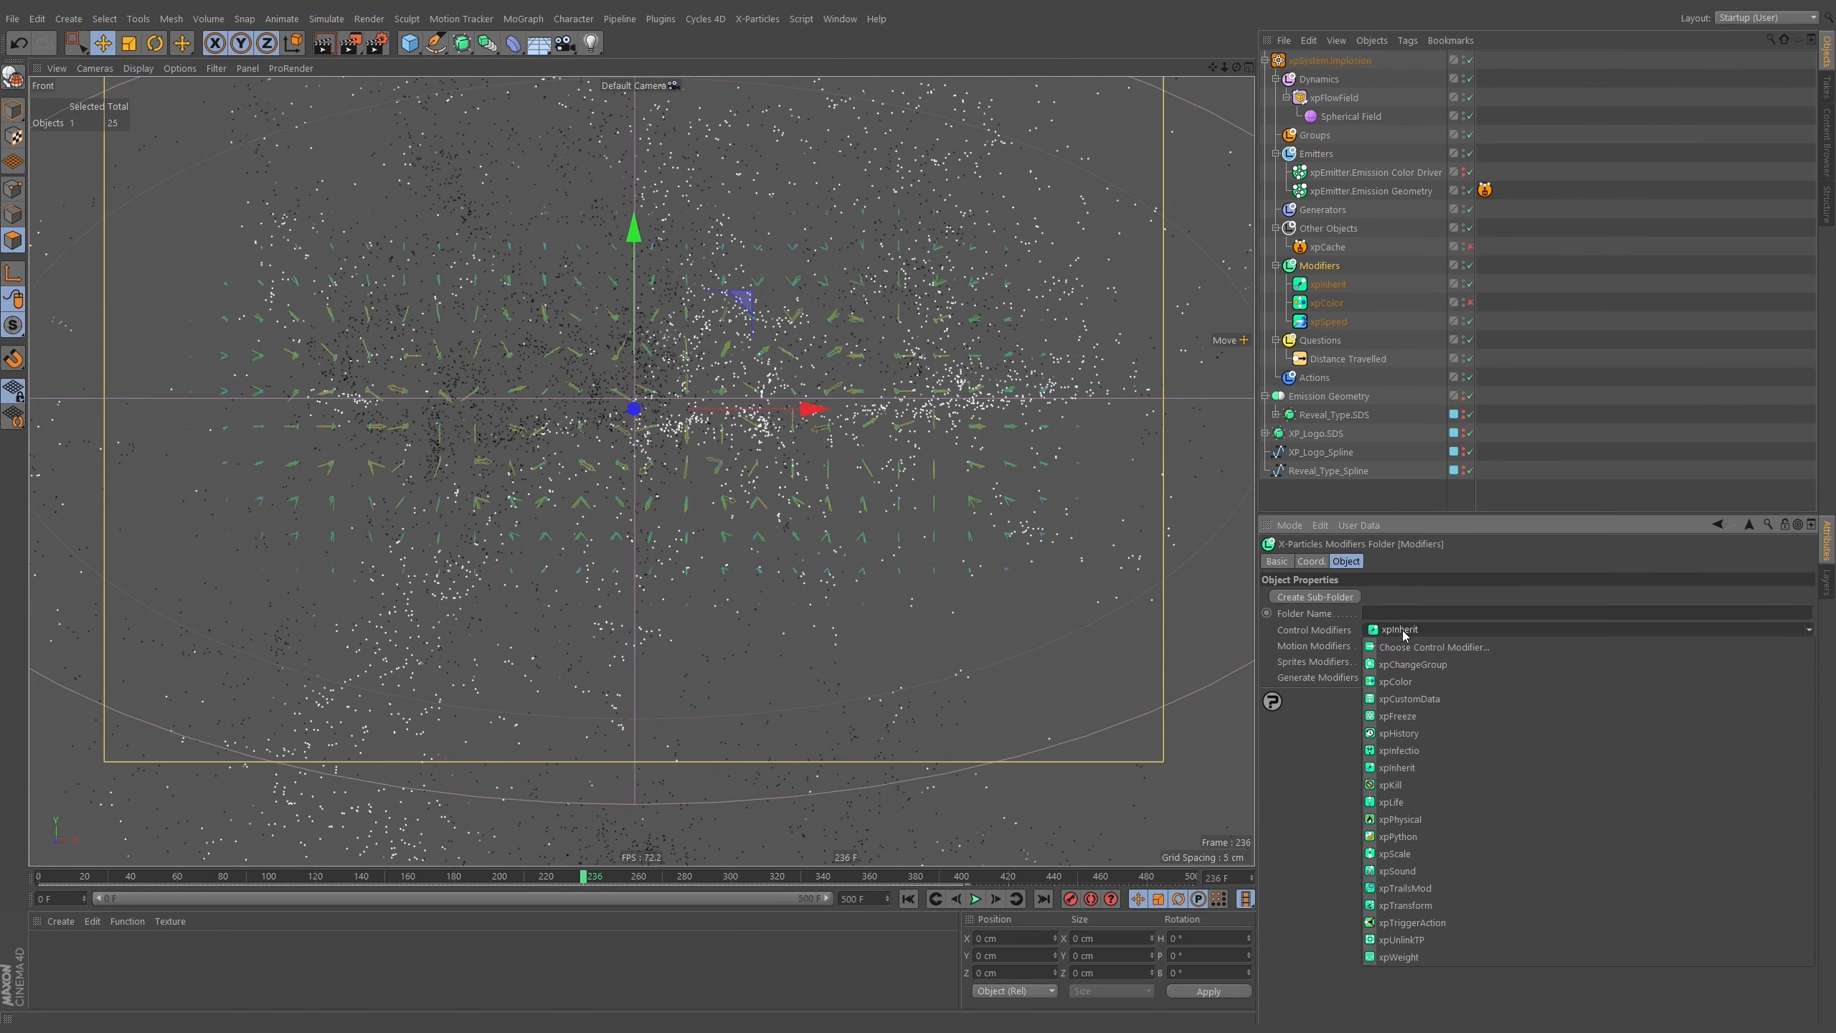
click(1394, 854)
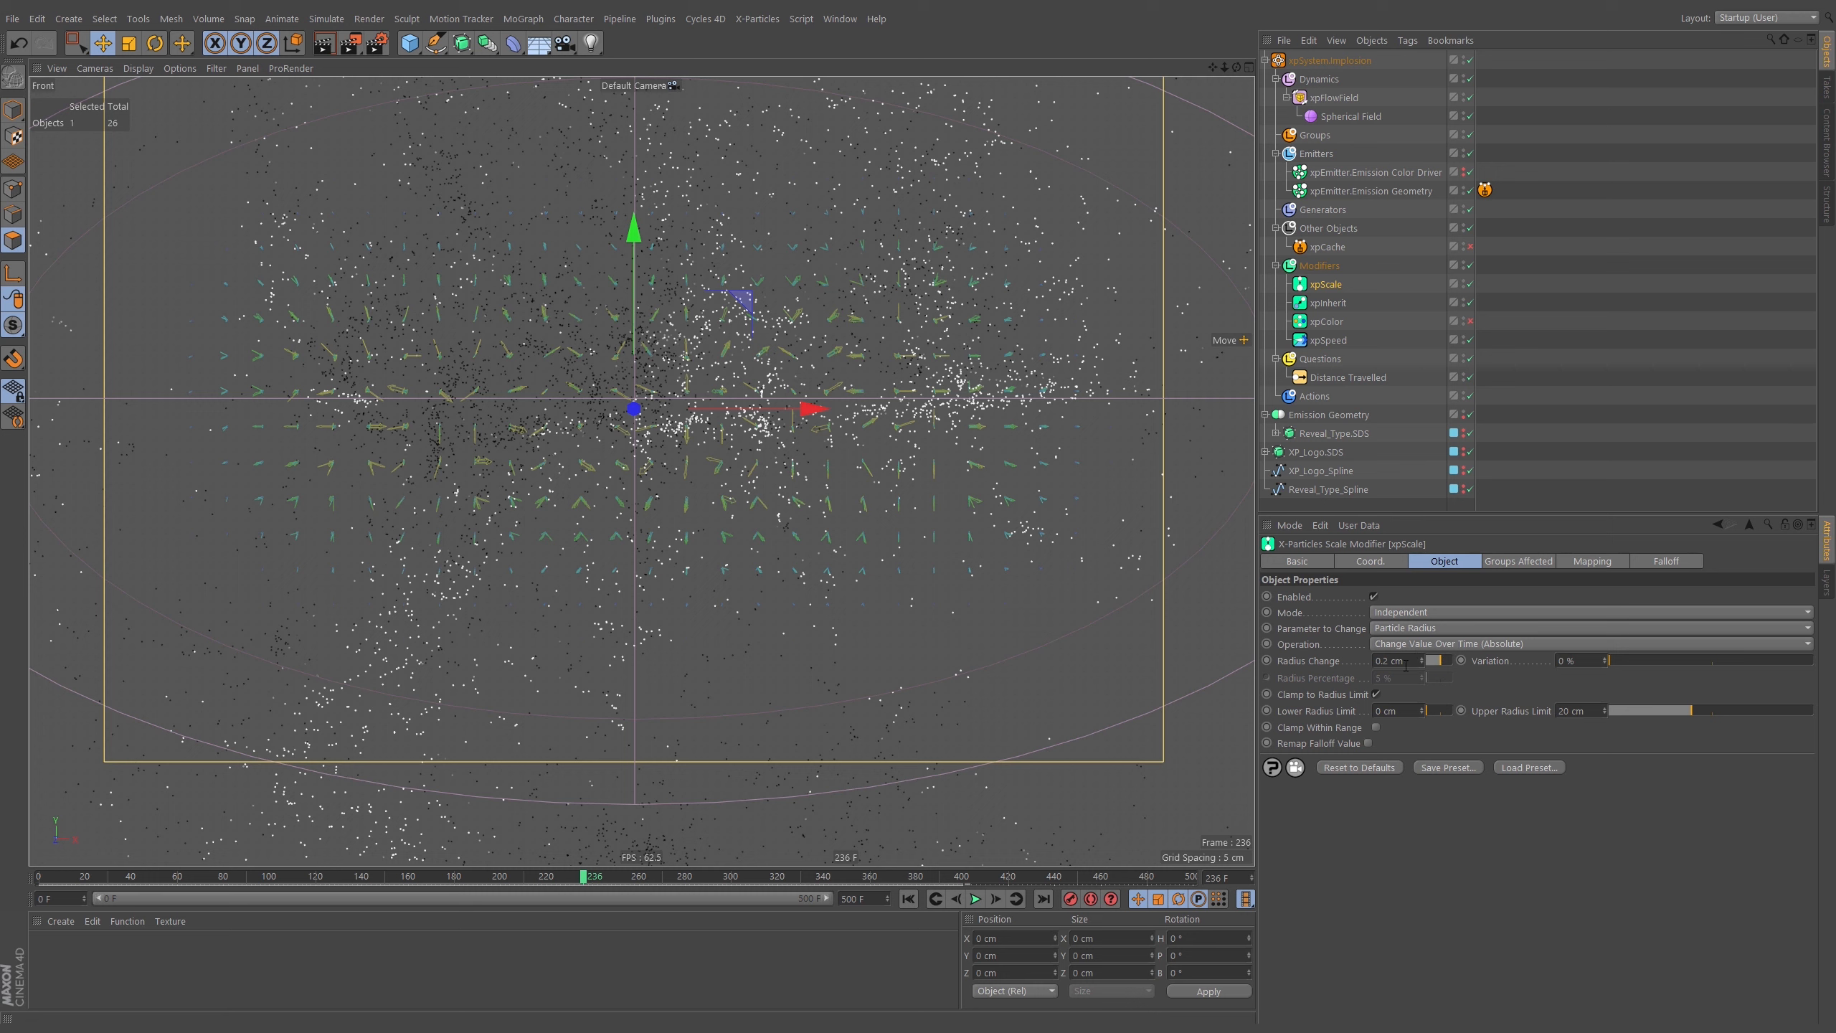
drag(1406, 664, 1329, 674)
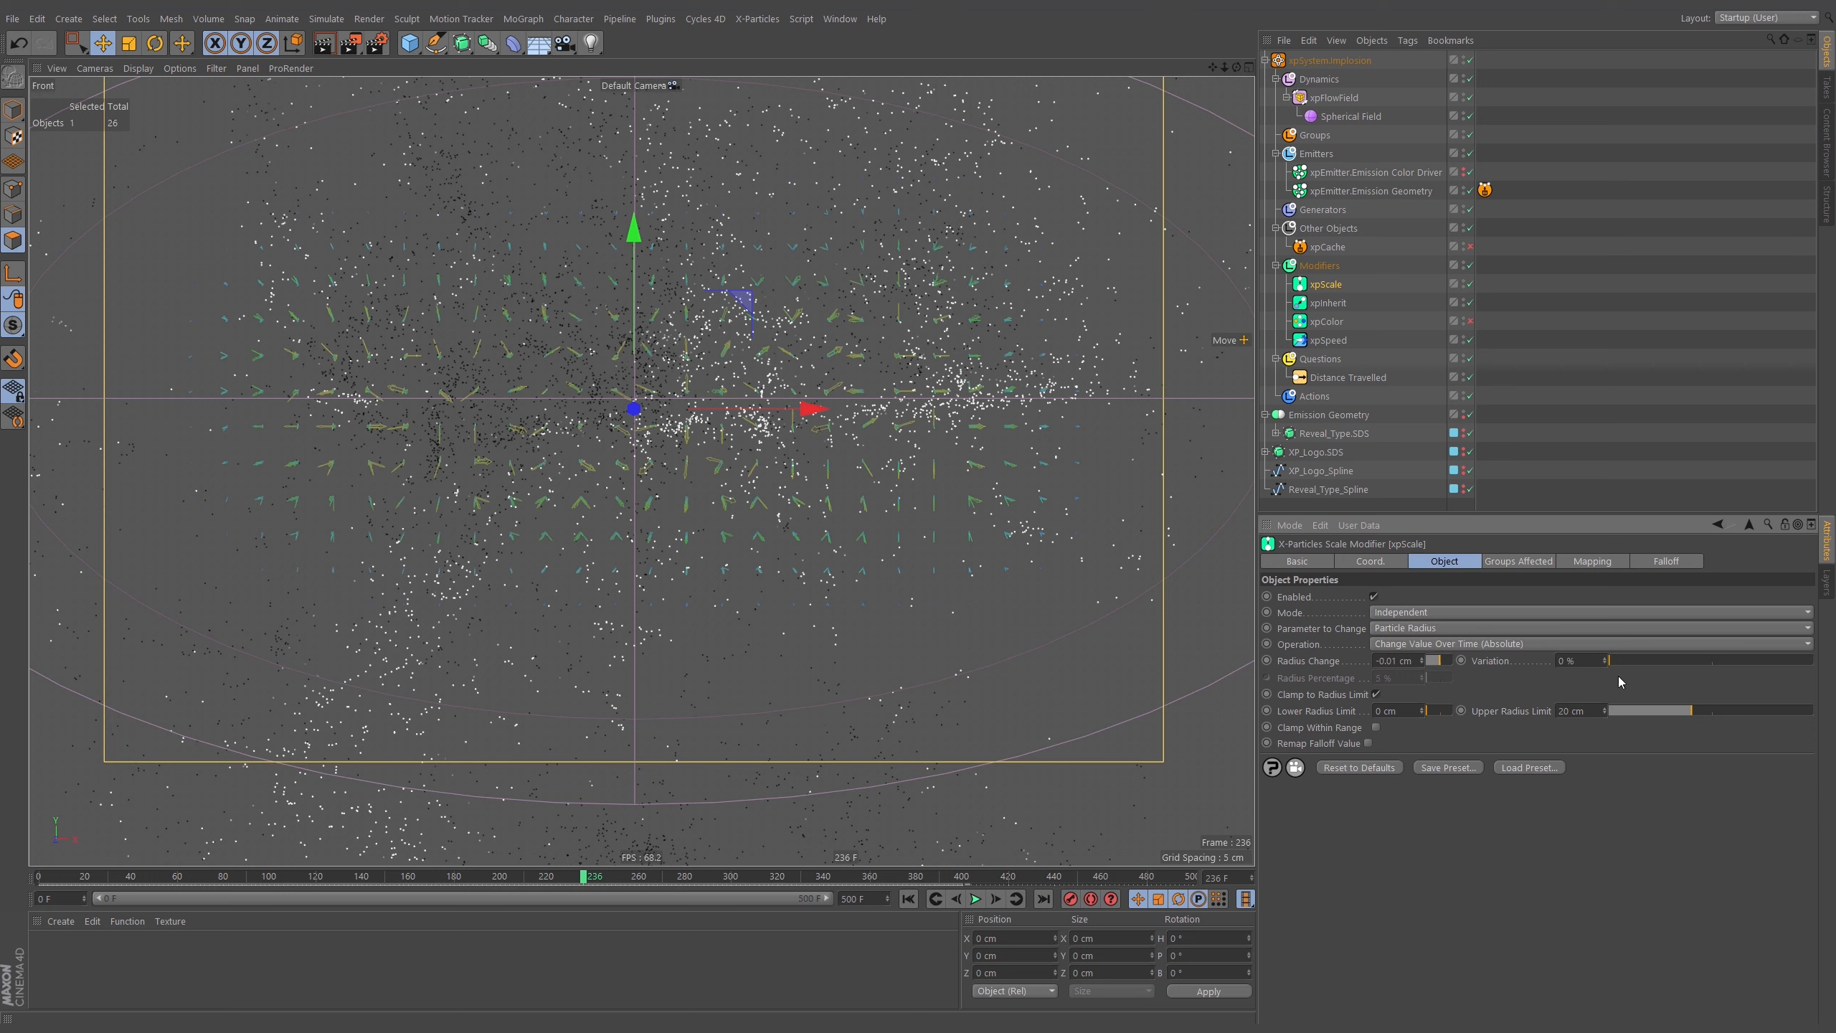
click(1343, 715)
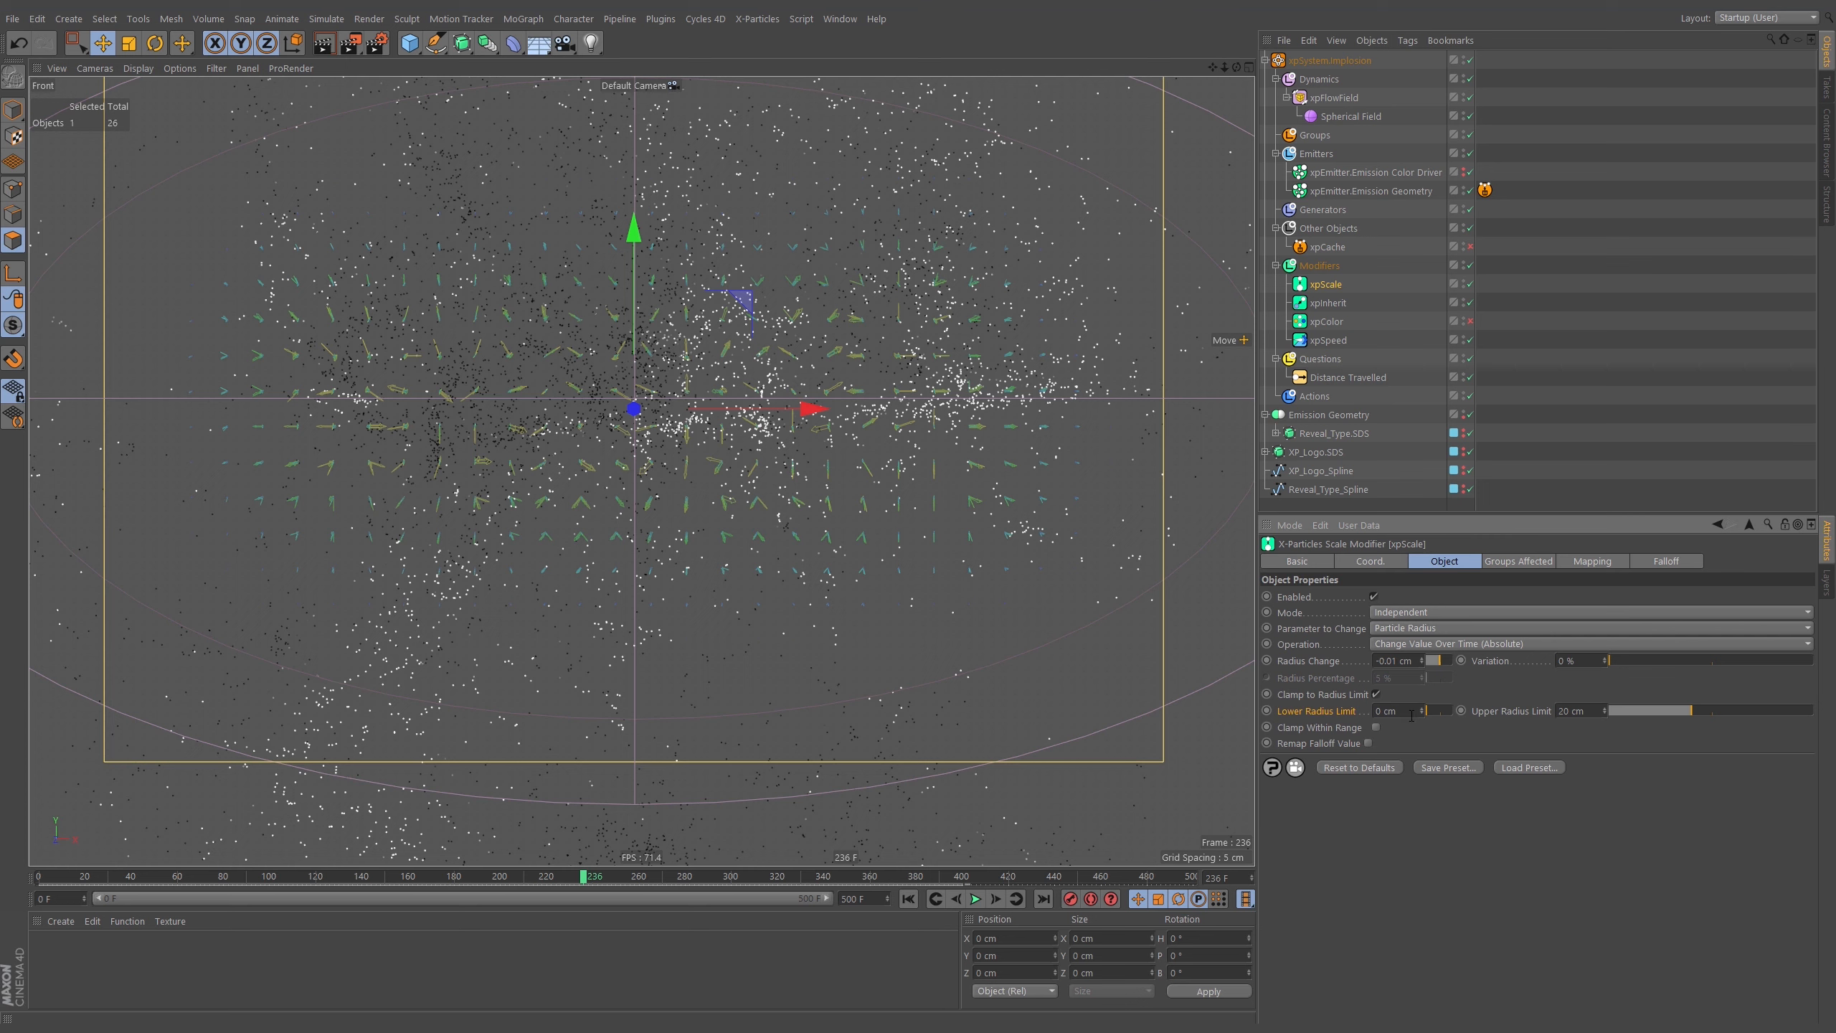